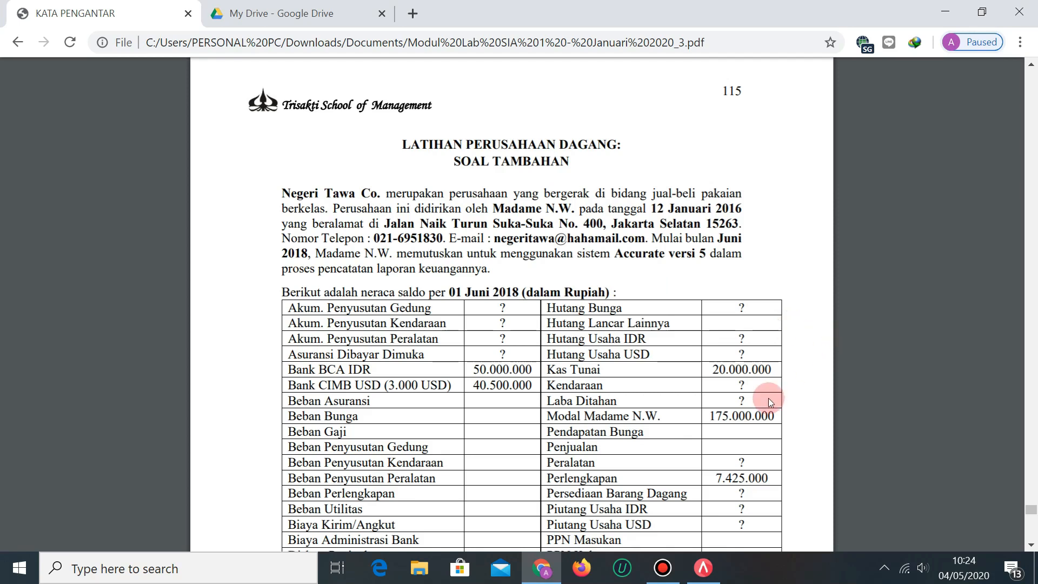
Read through Negeri Tawa's 1 Juni 2018 trial balance, noting the USD Bank CIMB row, then open the answer key.
scroll(770, 402, "down", 3)
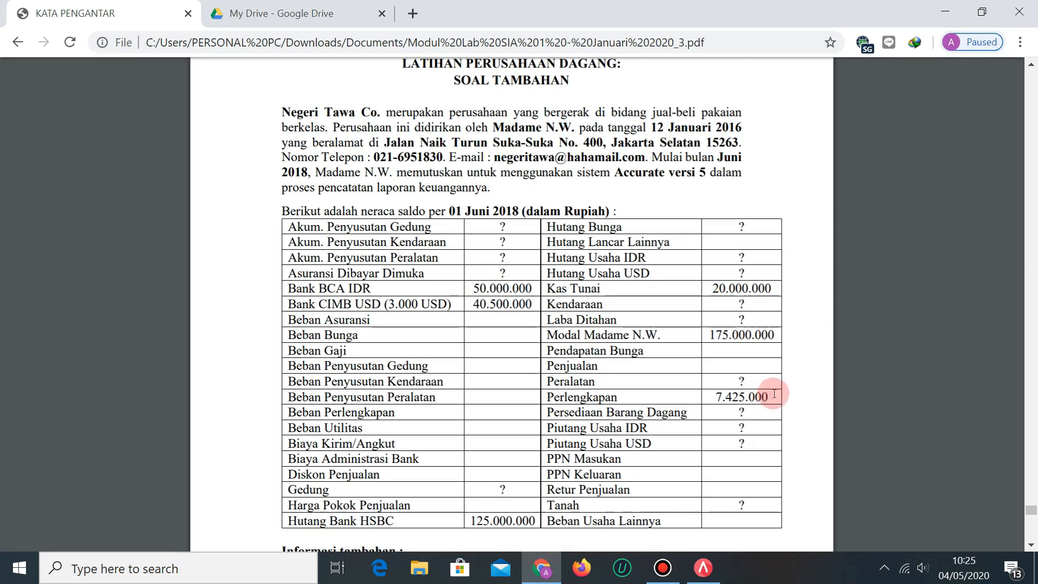
scroll(814, 341, "down", 3)
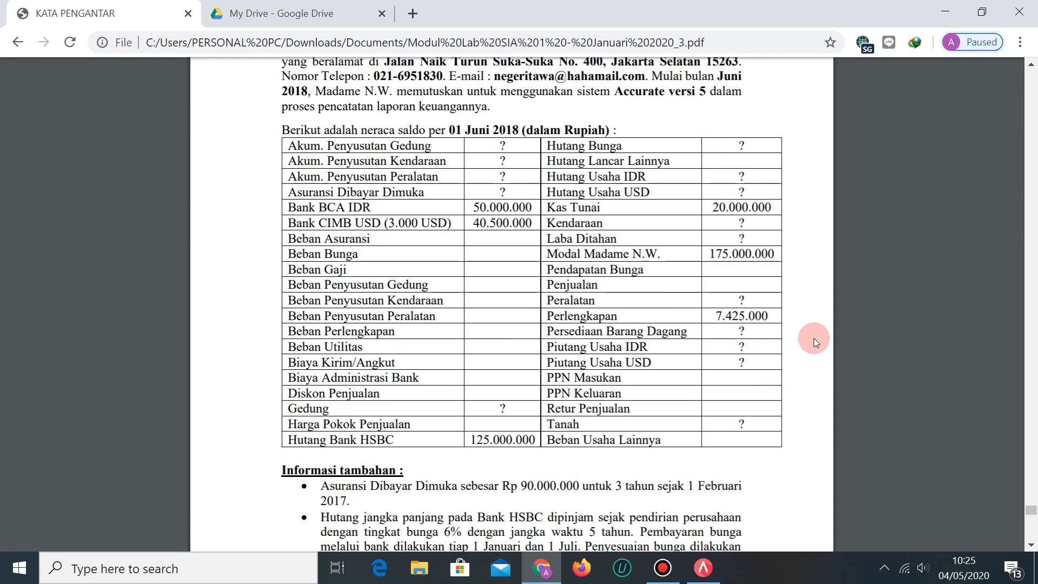
left_click_drag(427, 221, 431, 223)
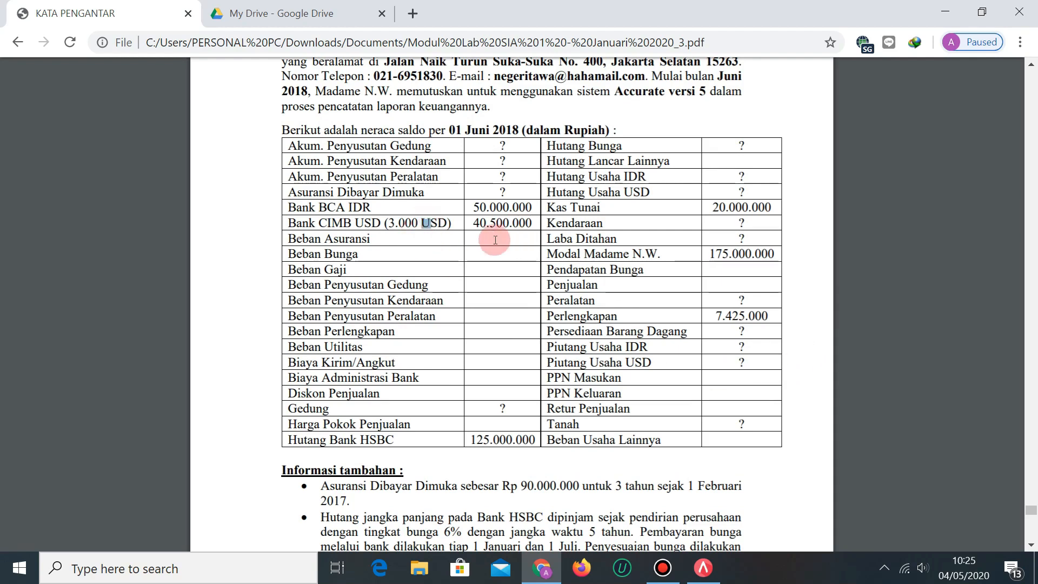
left_click(462, 225)
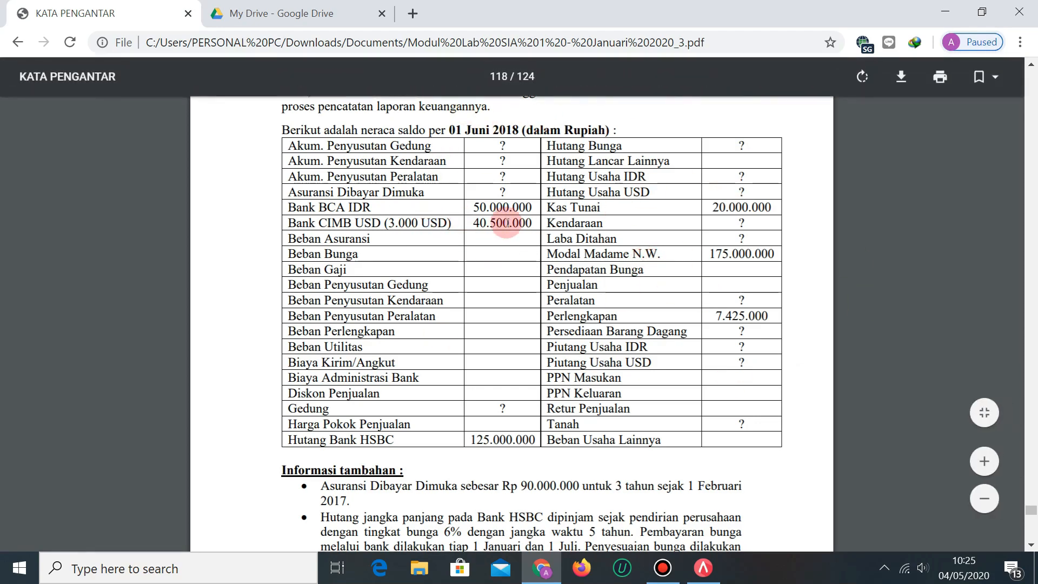
scroll(519, 238, "up", 1)
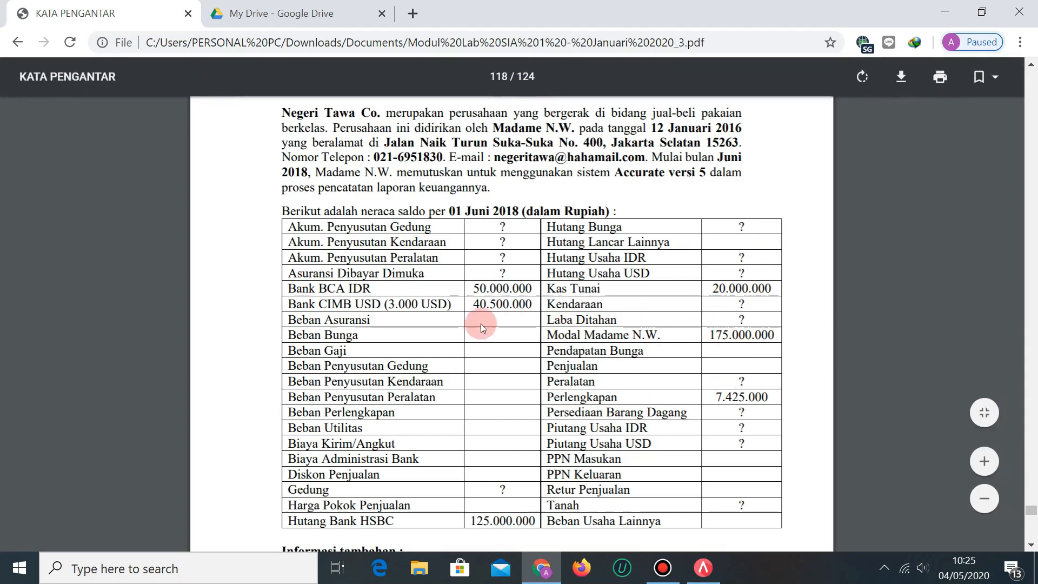
scroll(484, 324, "down", 2)
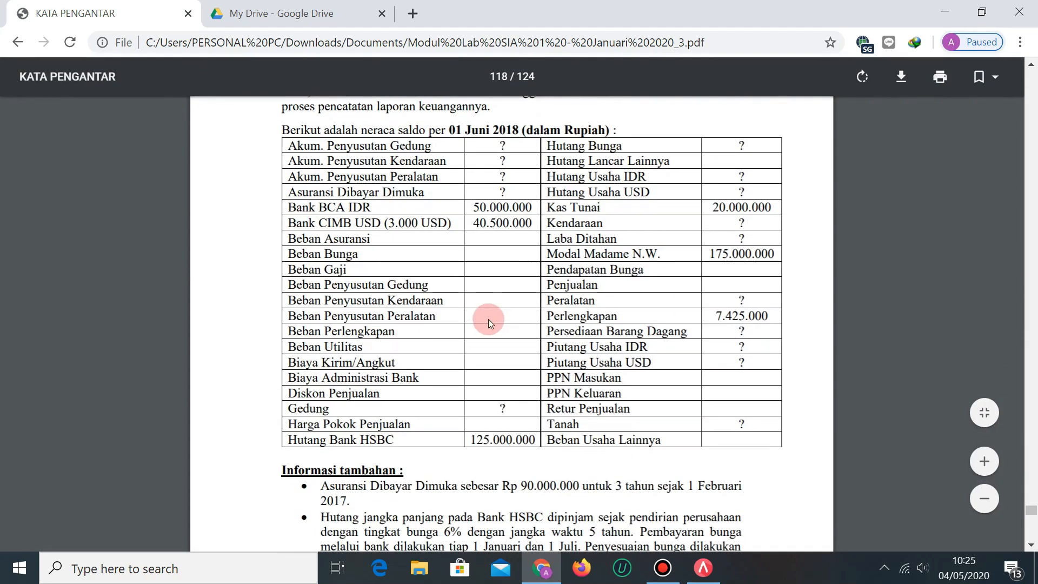
left_click(260, 5)
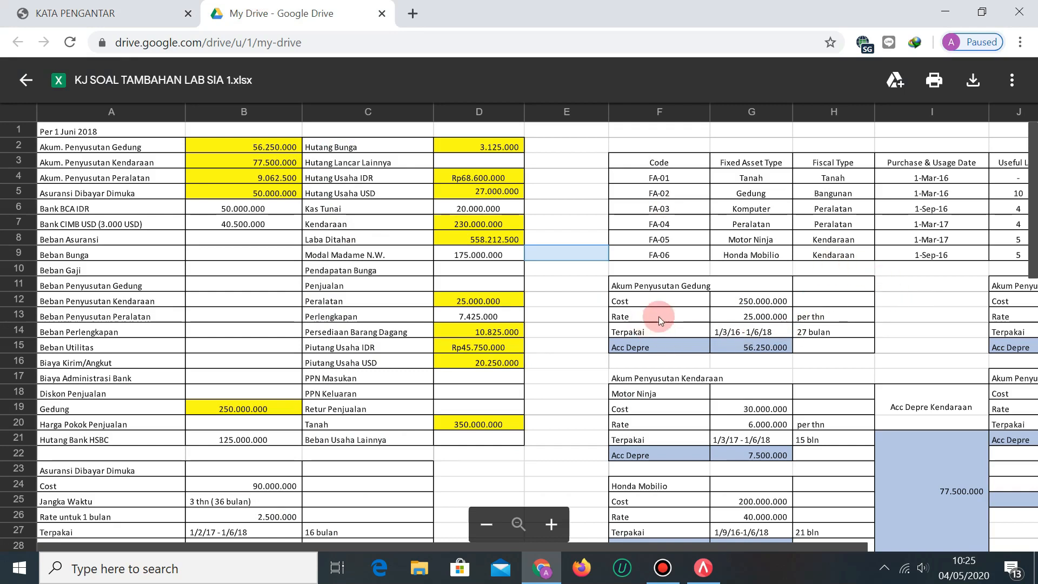
Scan the answer key's balances and depreciation workings, then go back to the PDF trial balance.
left_click_drag(714, 544, 777, 544)
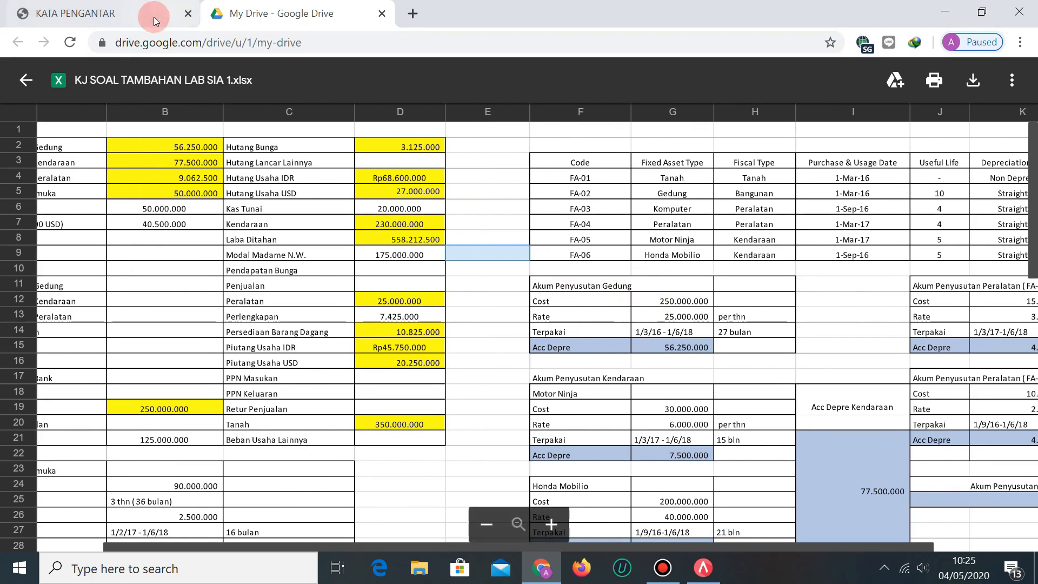
left_click(96, 6)
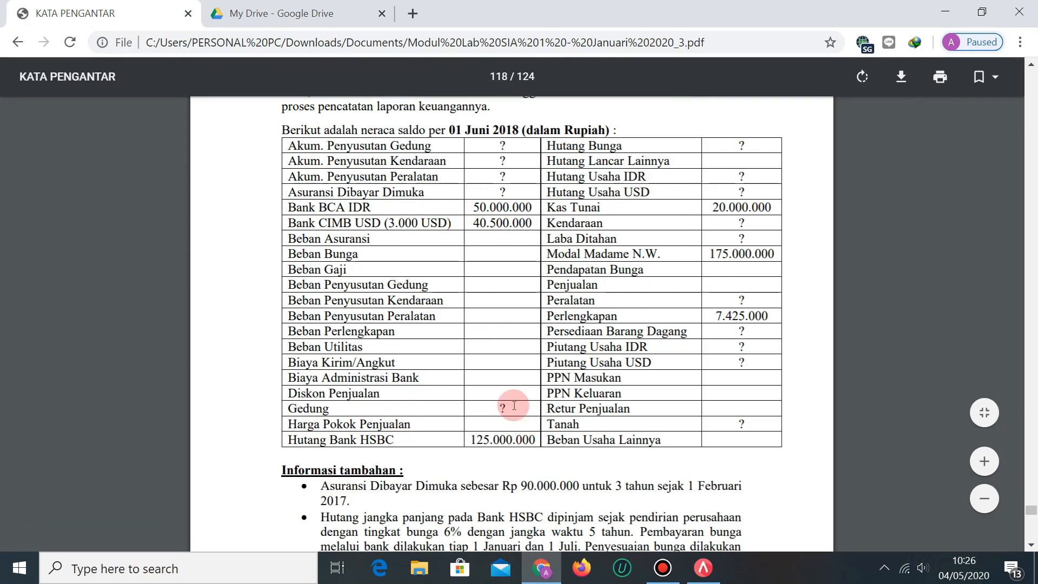
Read the supplier, customer, FIFO inventory and Fixed Assets List pages 117–118, then open the answer key.
scroll(509, 411, "down", 1)
scroll(698, 374, "up", 2)
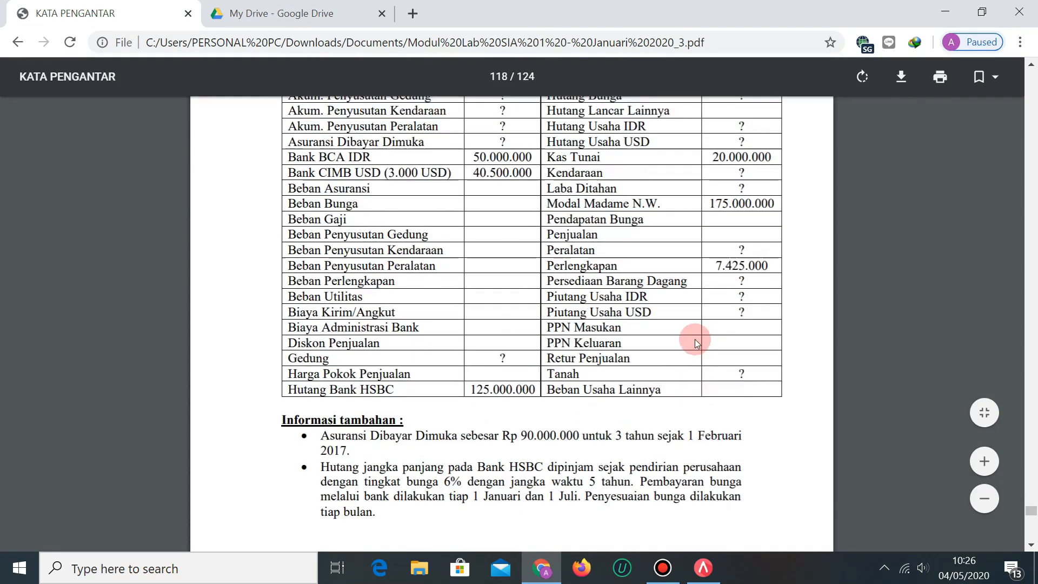
scroll(692, 339, "down", 1)
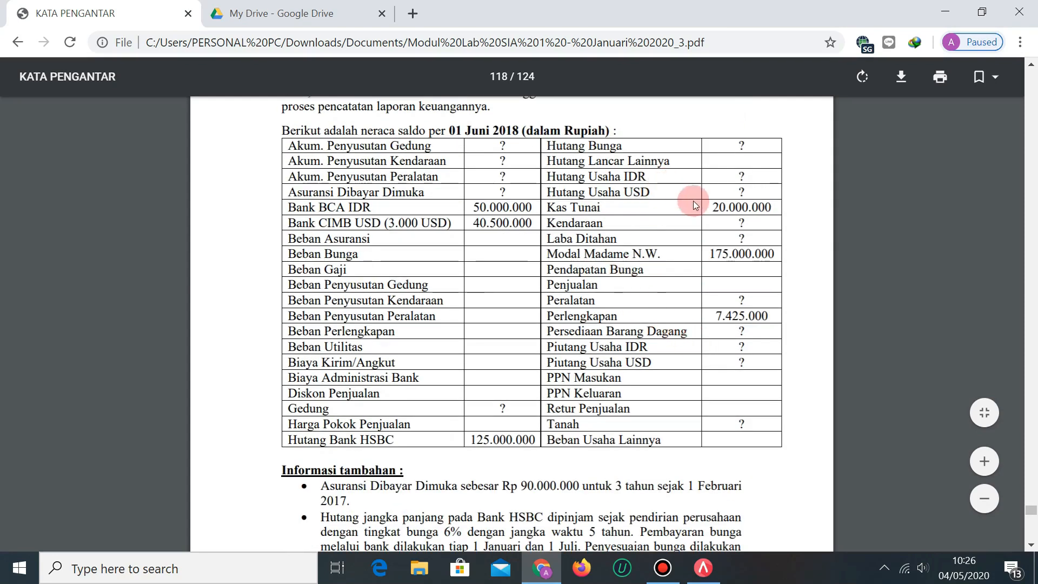
scroll(659, 234, "down", 10)
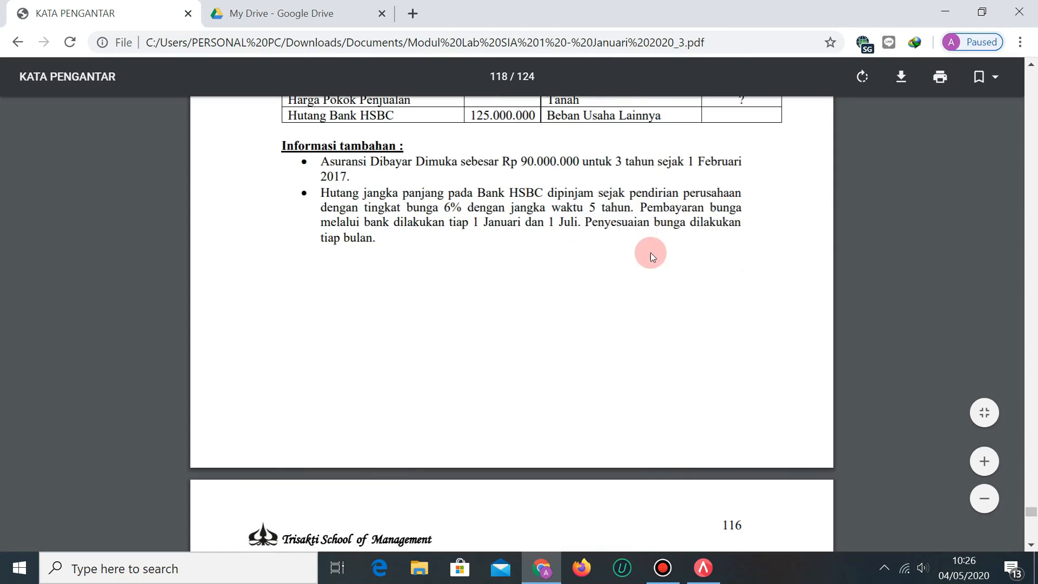
scroll(671, 242, "down", 18)
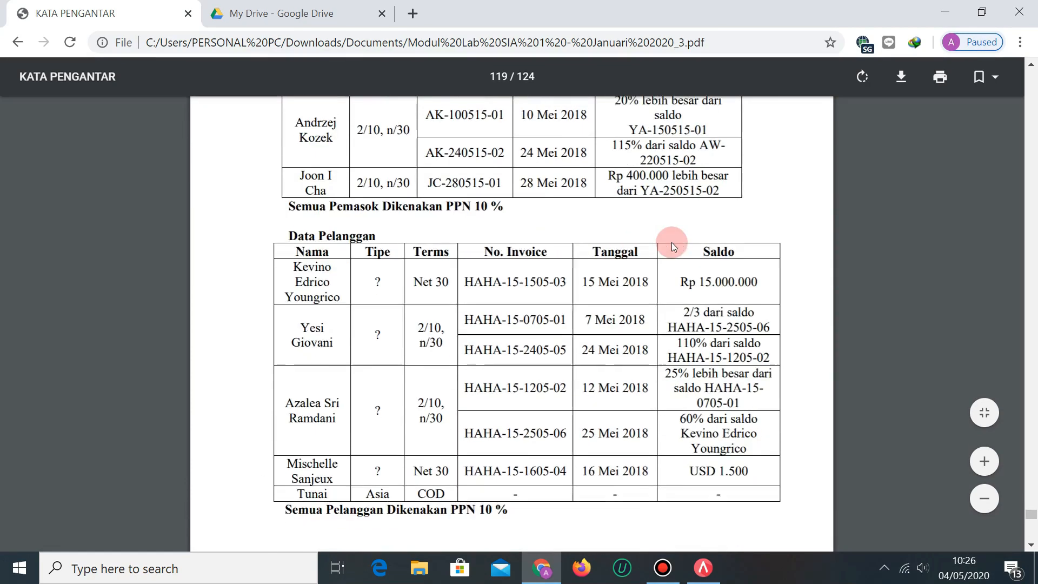
scroll(672, 242, "down", 3)
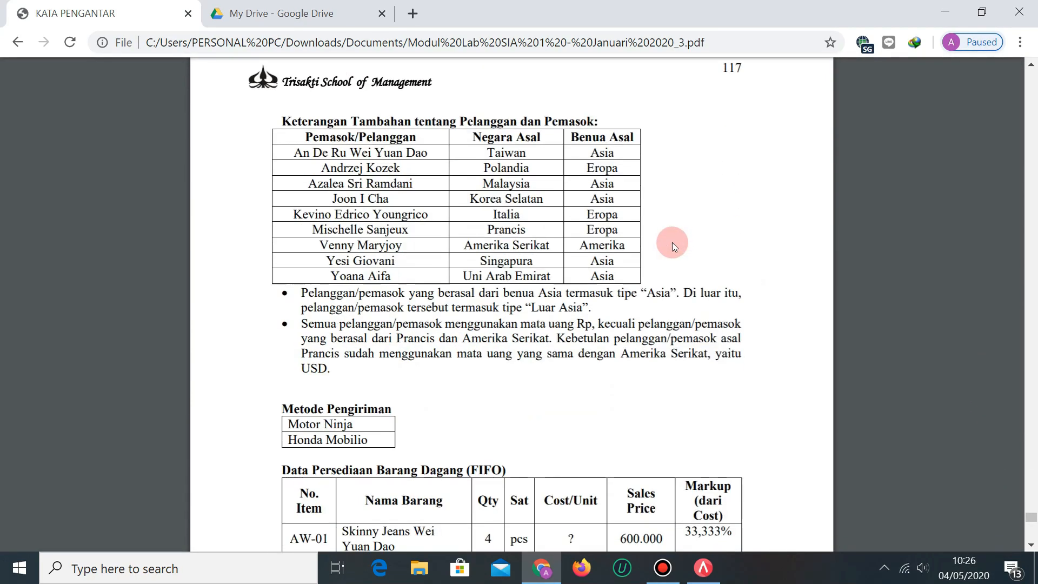
scroll(673, 243, "down", 6)
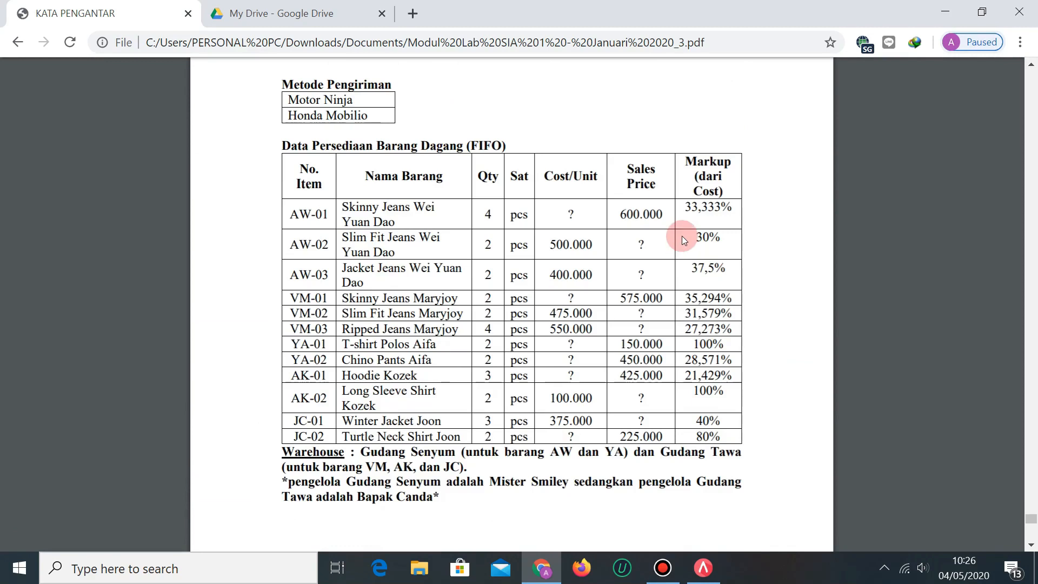
scroll(683, 236, "down", 10)
scroll(684, 236, "down", 2)
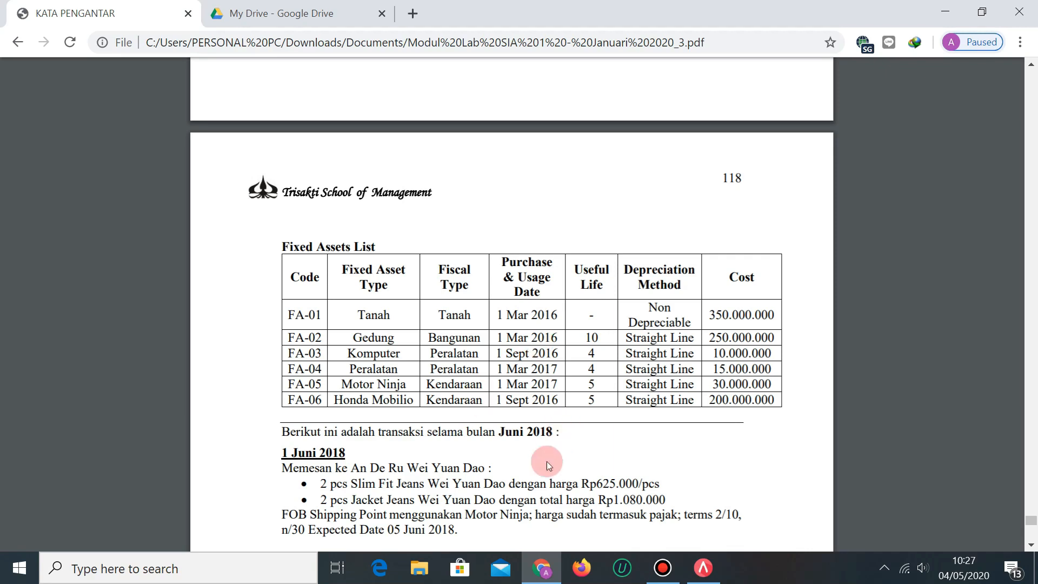
left_click(272, 5)
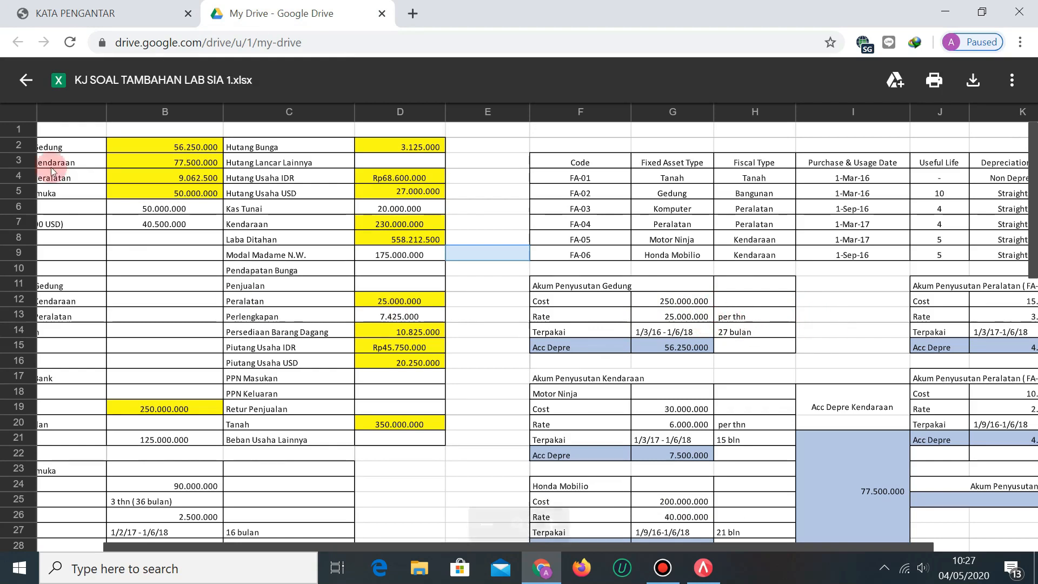
left_click(65, 13)
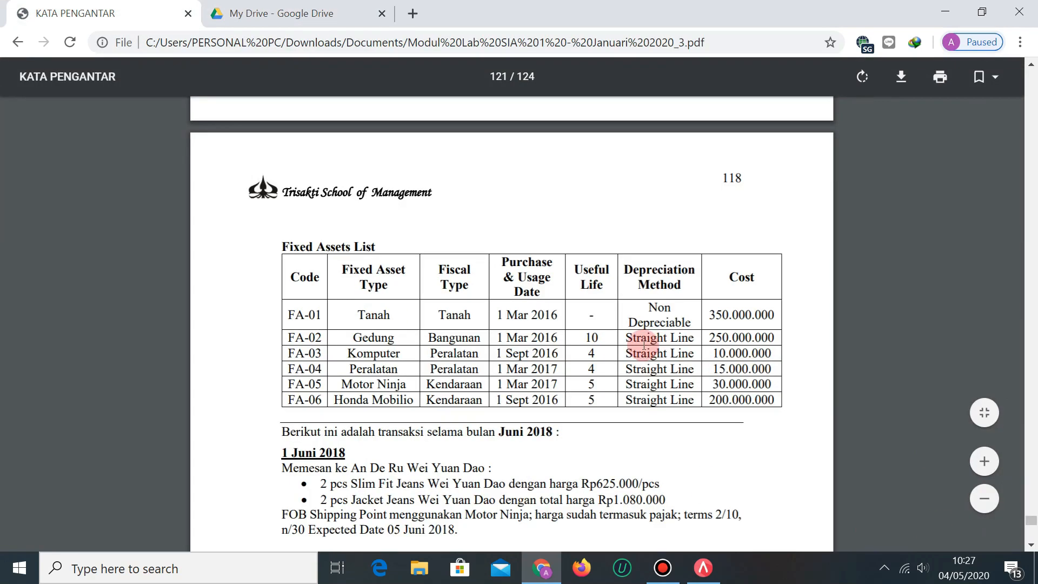
left_click(270, 13)
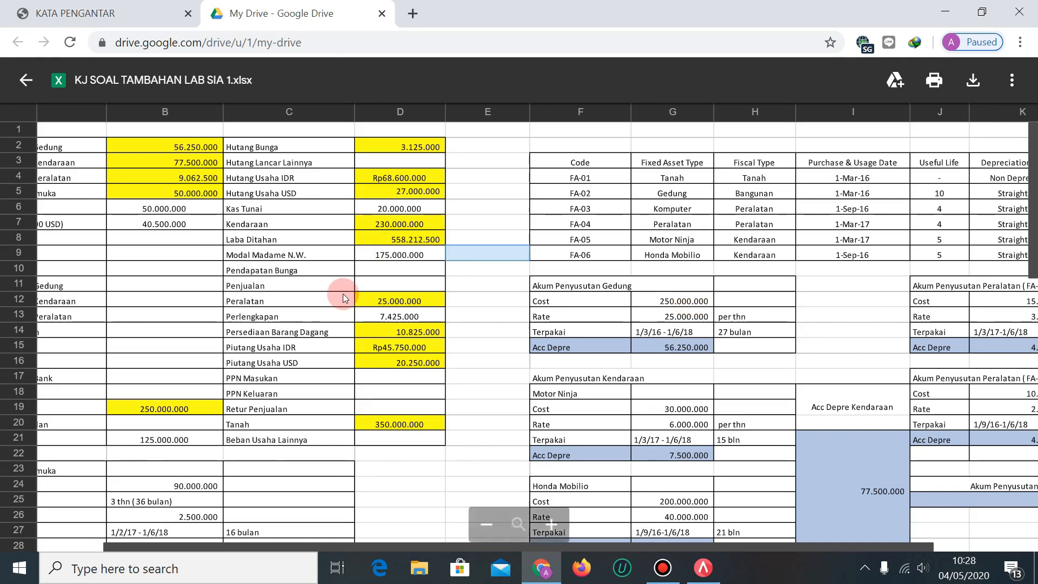
left_click(139, 5)
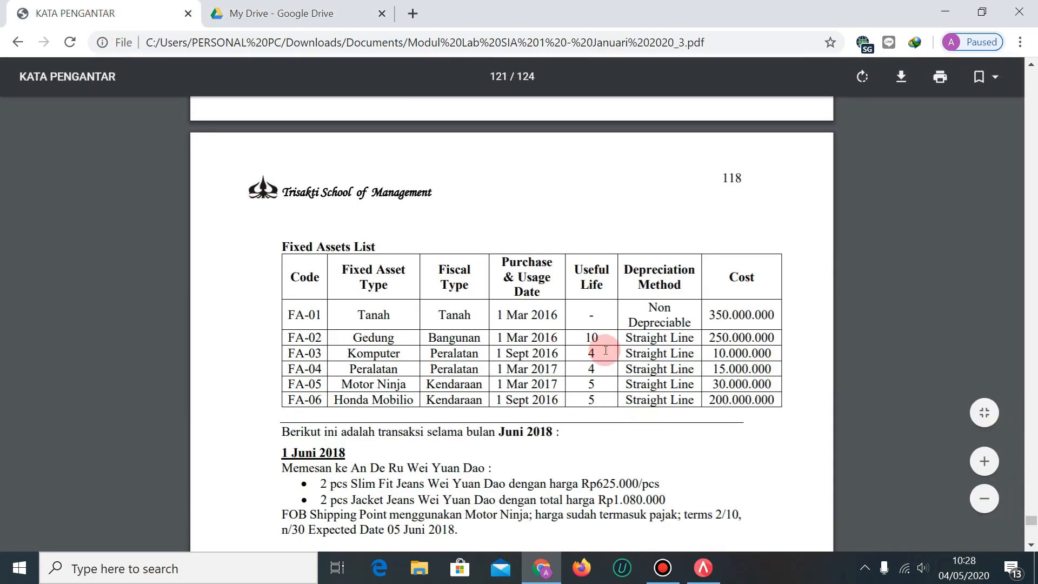
left_click(281, 11)
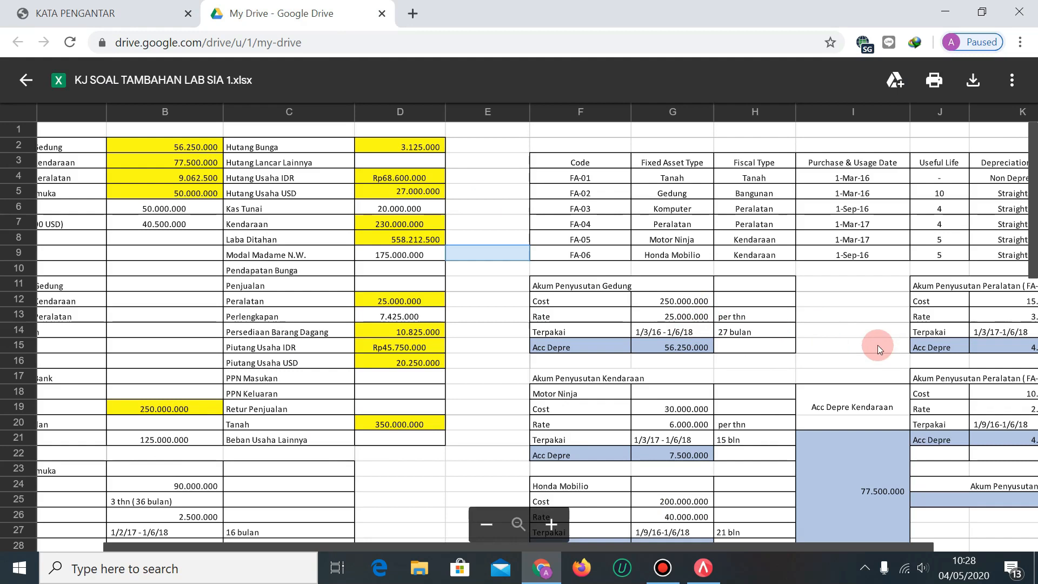
left_click(92, 12)
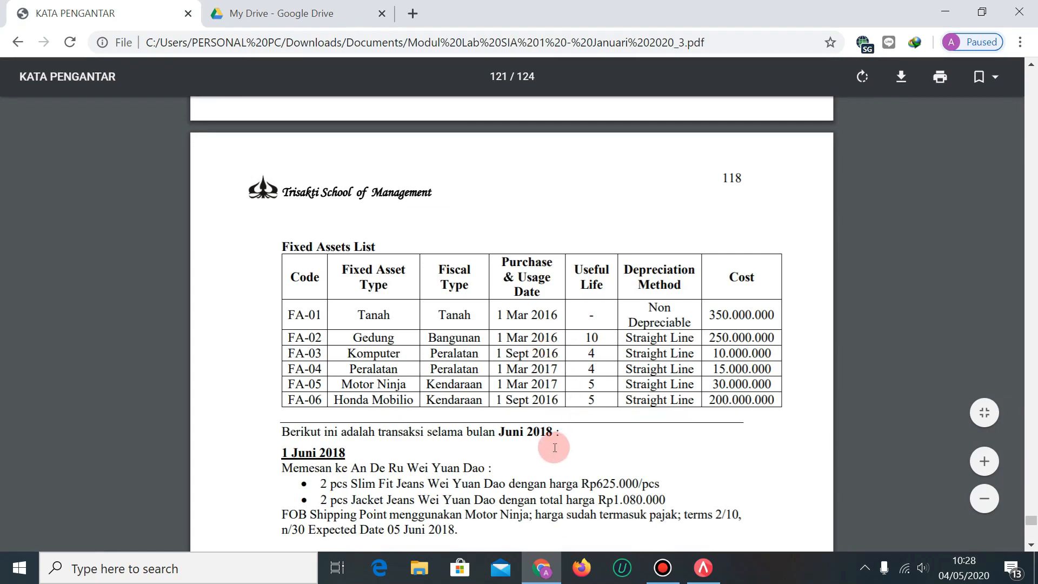
left_click(284, 4)
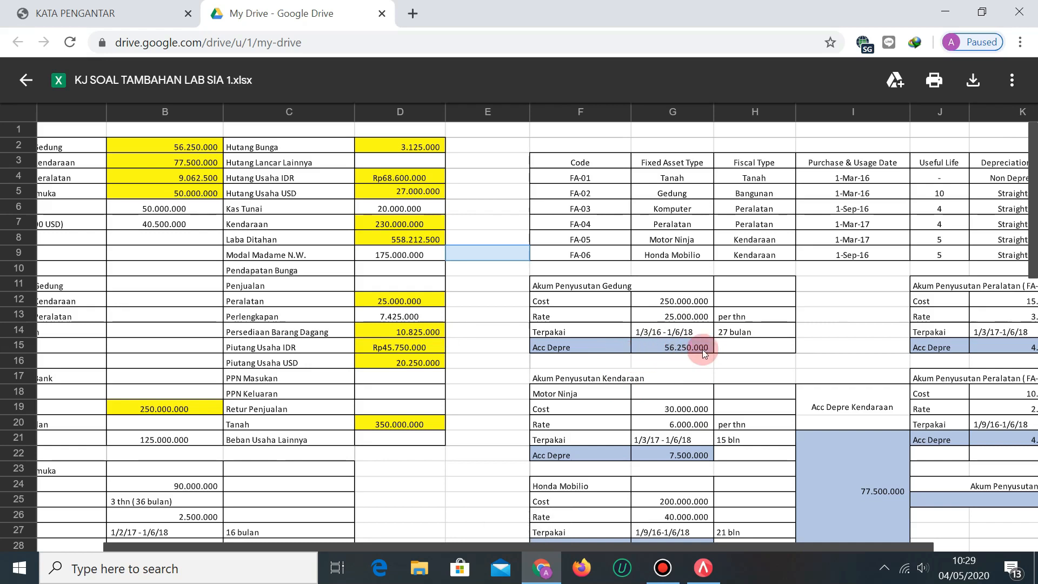
scroll(702, 349, "down", 3)
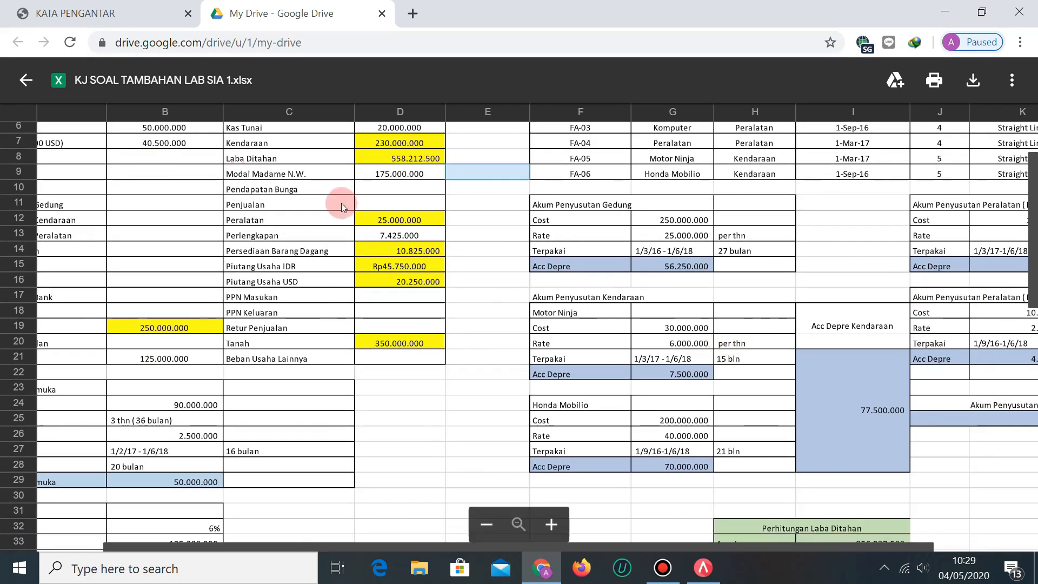
left_click(74, 5)
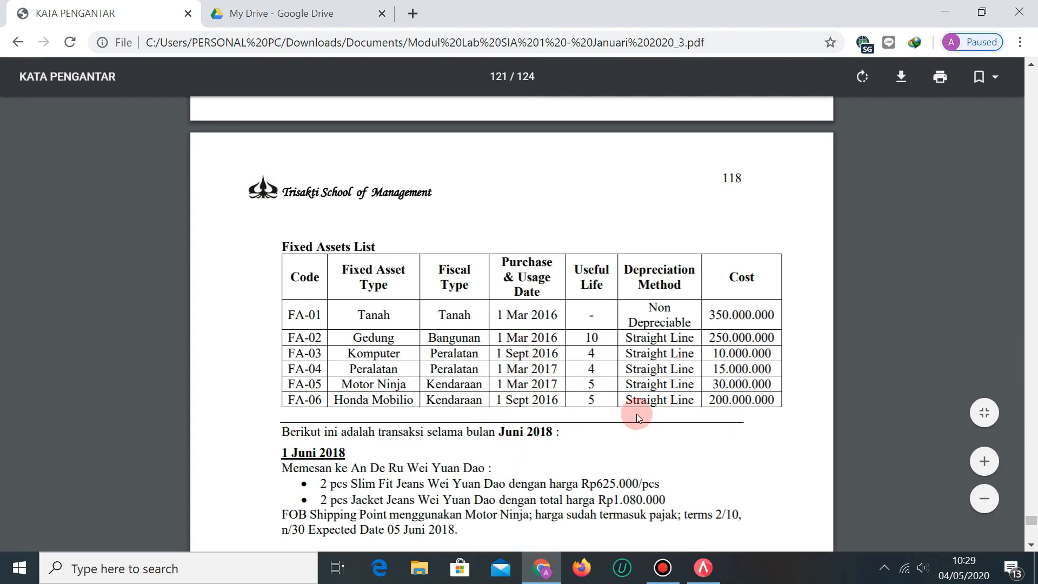
left_click(302, 11)
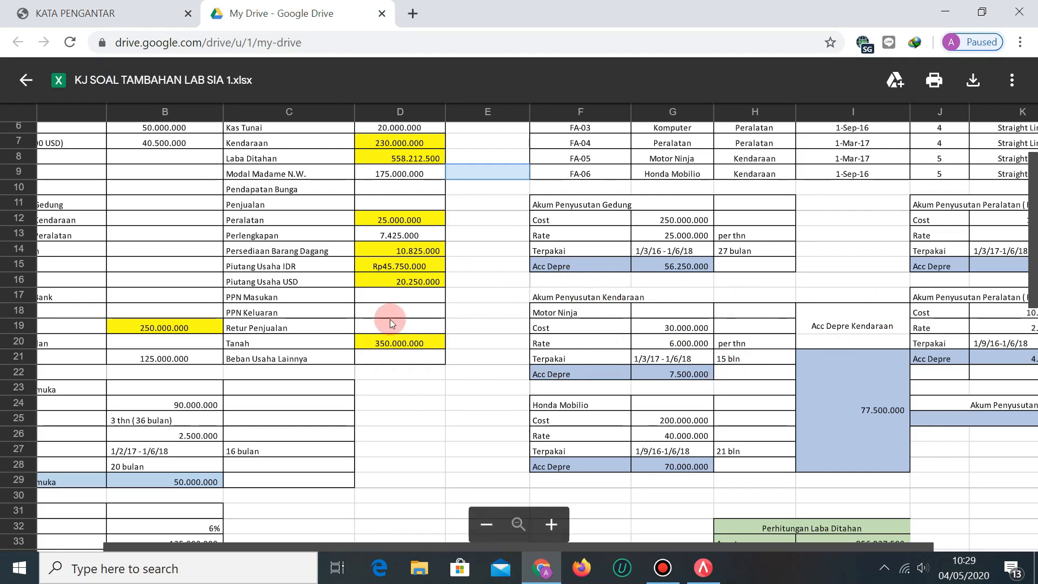
left_click(71, 12)
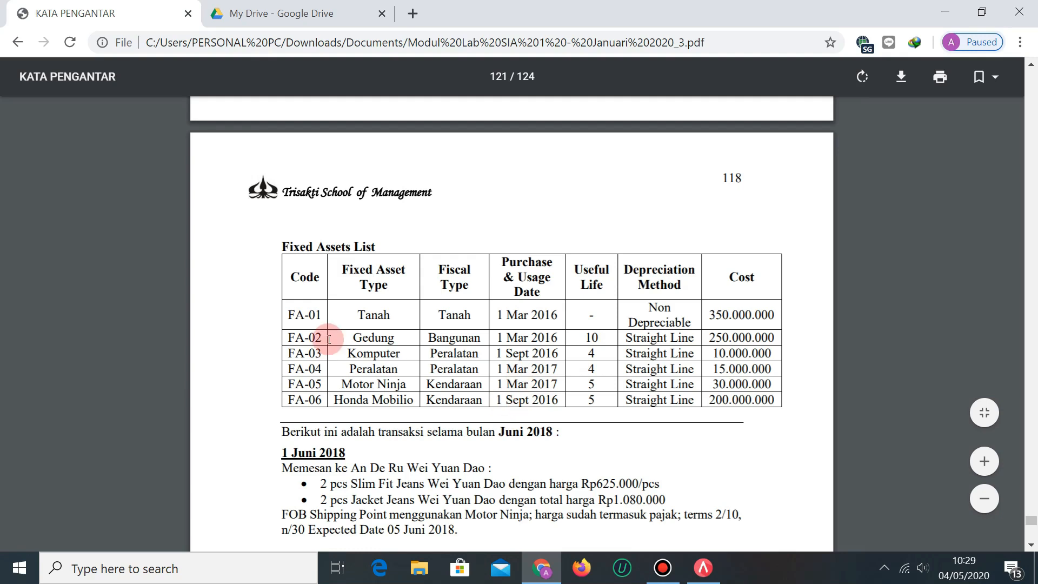
left_click(278, 4)
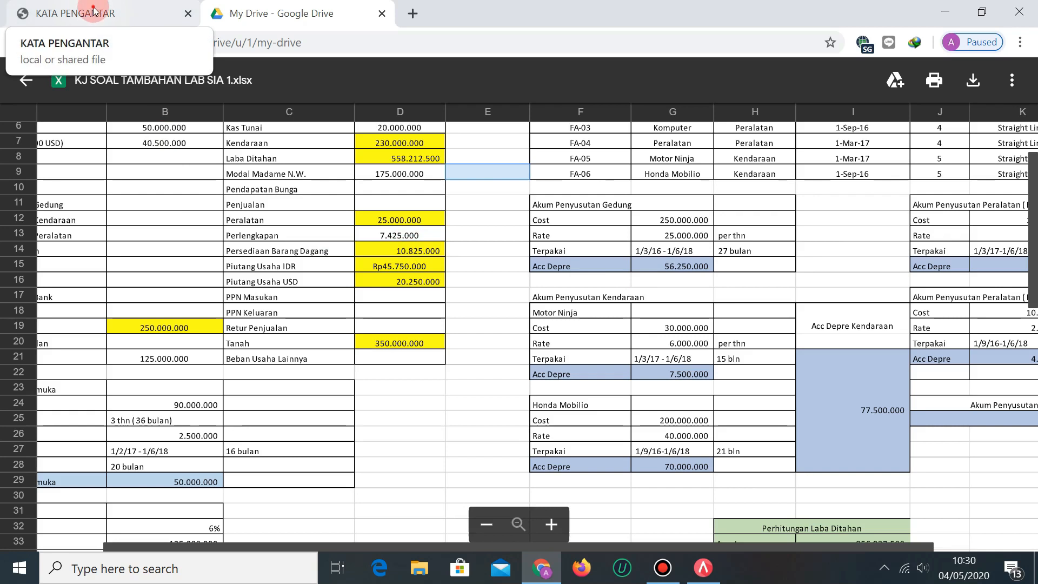
left_click(93, 11)
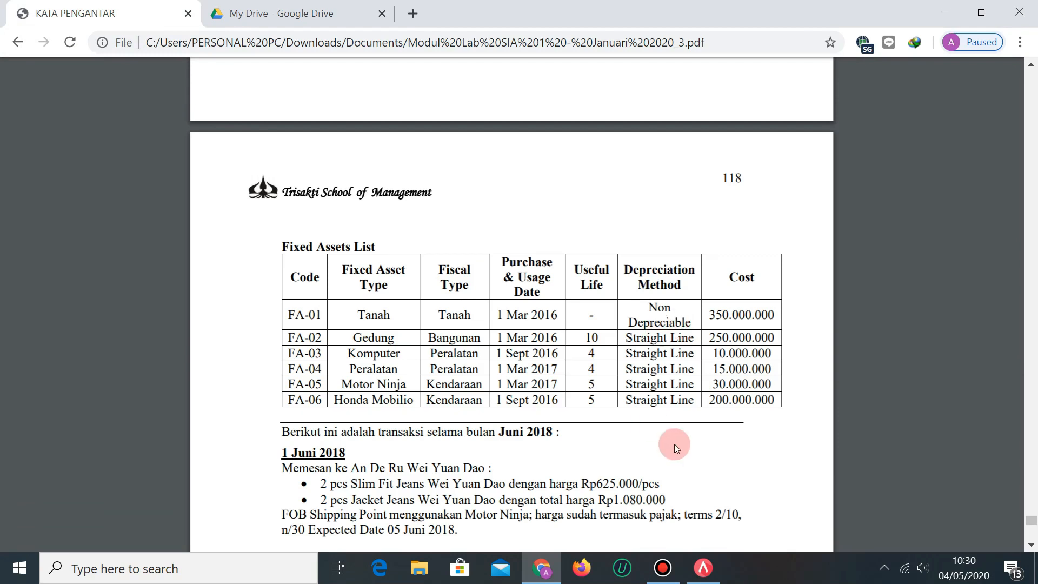
left_click(313, 6)
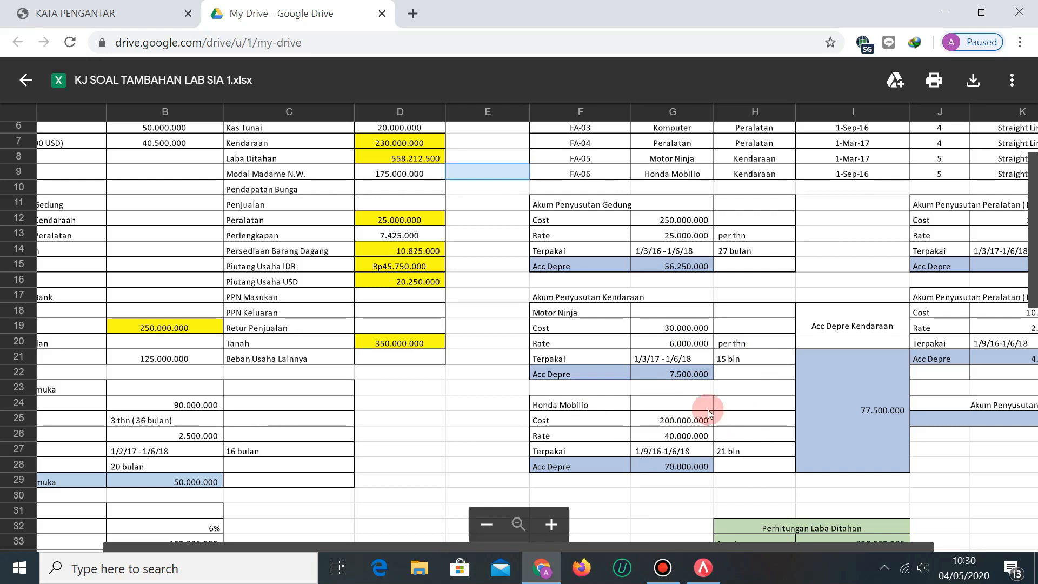
Cross-check the answer key's depreciation tables in columns K–L against Fixed Assets FA-01 to FA-06.
left_click(49, 7)
key("ctrl+Tab")
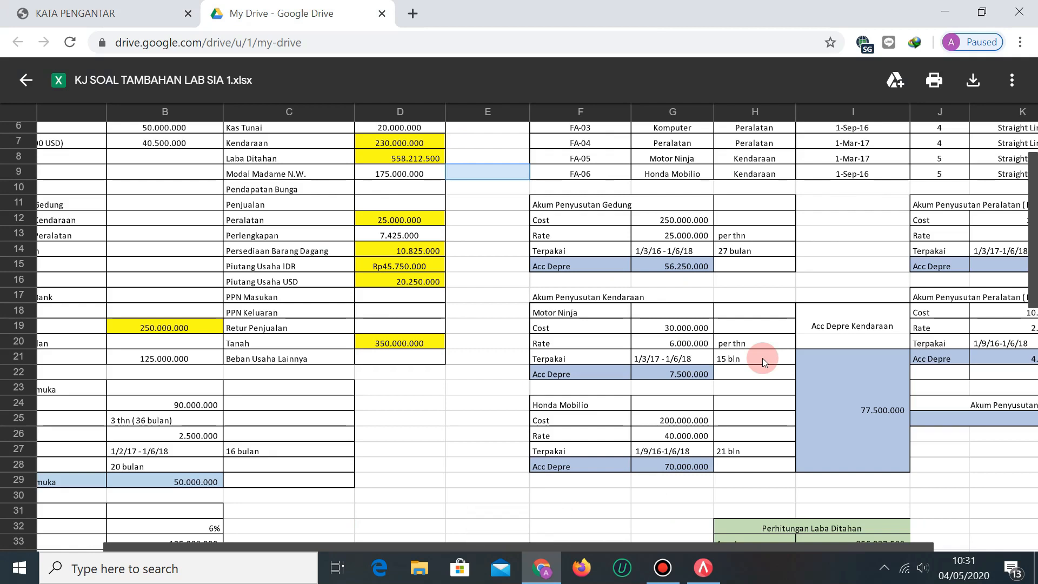
left_click(59, 5)
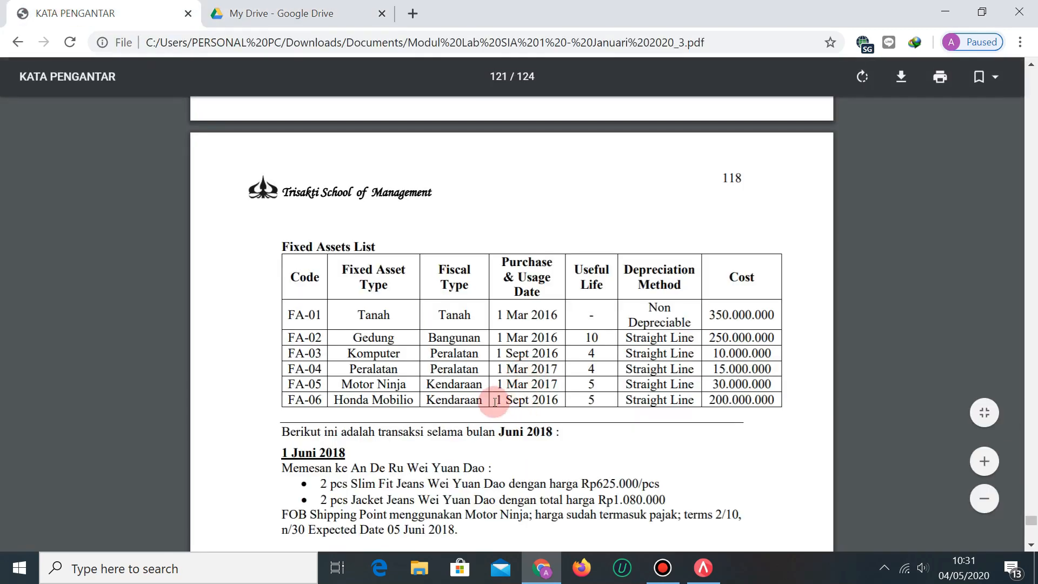
left_click(295, 4)
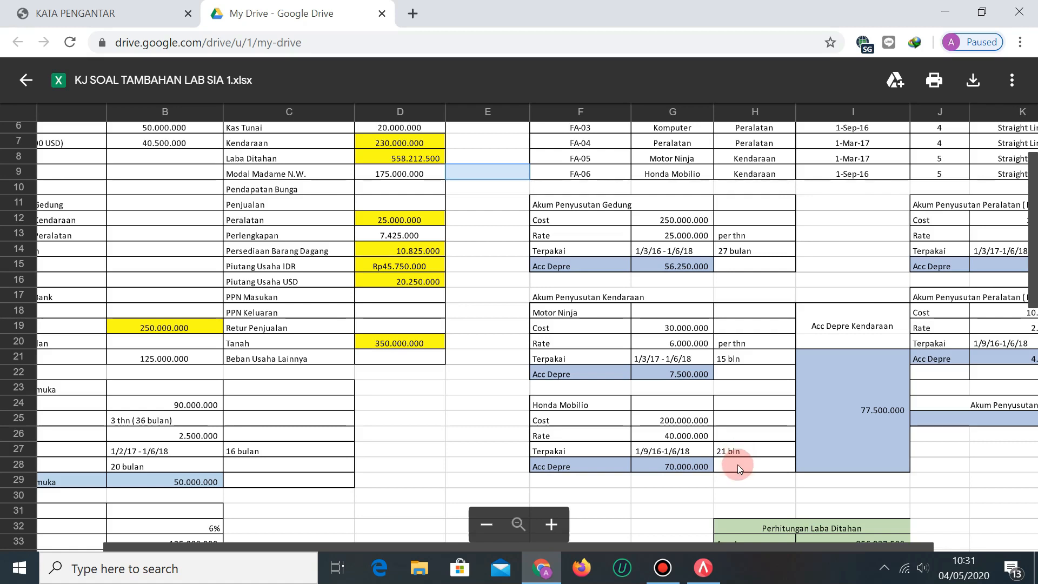
left_click_drag(882, 550, 959, 546)
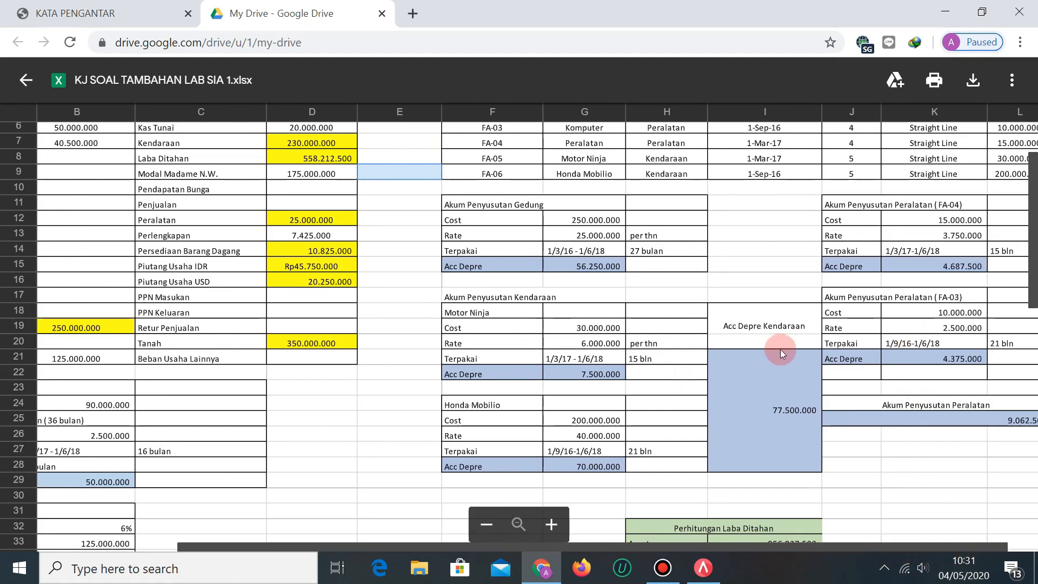
left_click(77, 7)
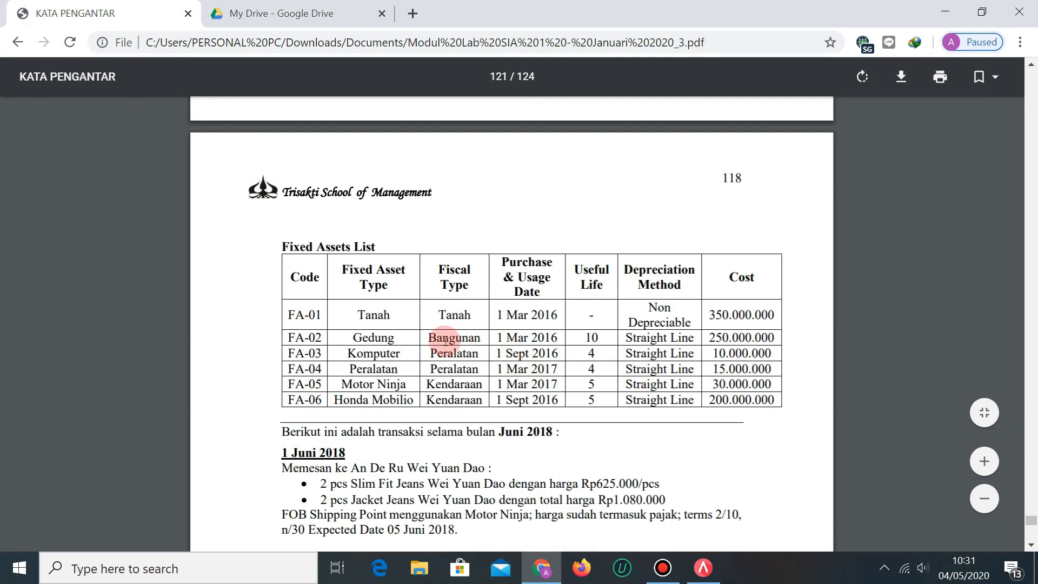
Bring back the answer key showing FA-04 depreciation 4.687.500 and FA-03 depreciation 4.375.000.
left_click(277, 5)
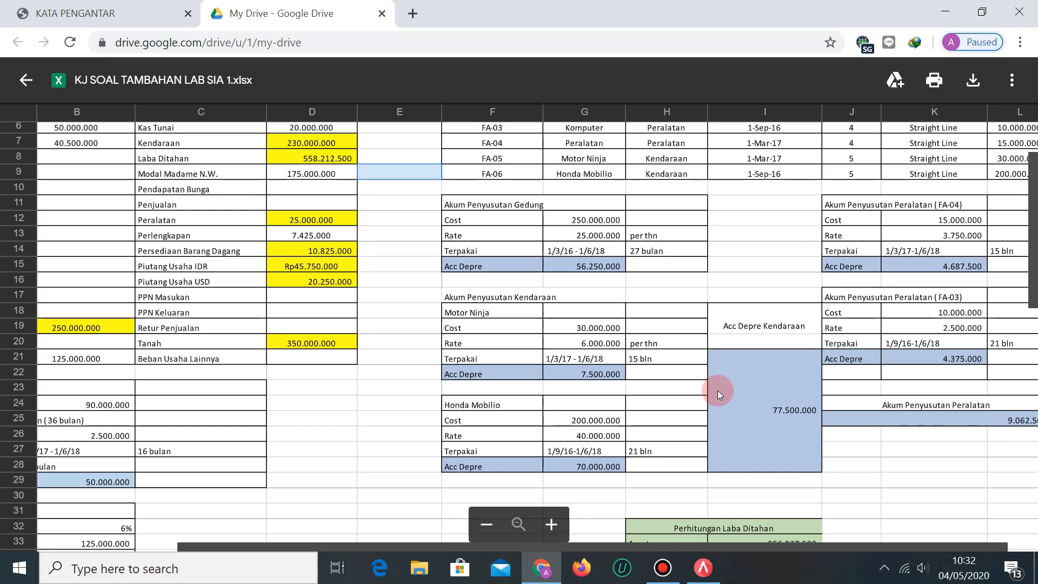
Compare equipment depreciation with the asset list, then scroll back to column A's account names.
left_click(77, 6)
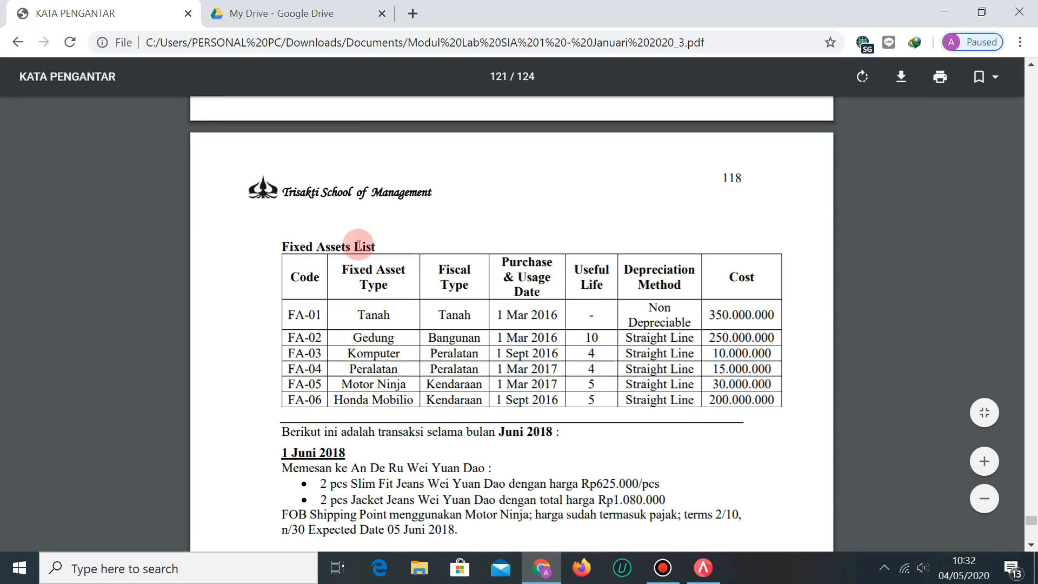
left_click(287, 6)
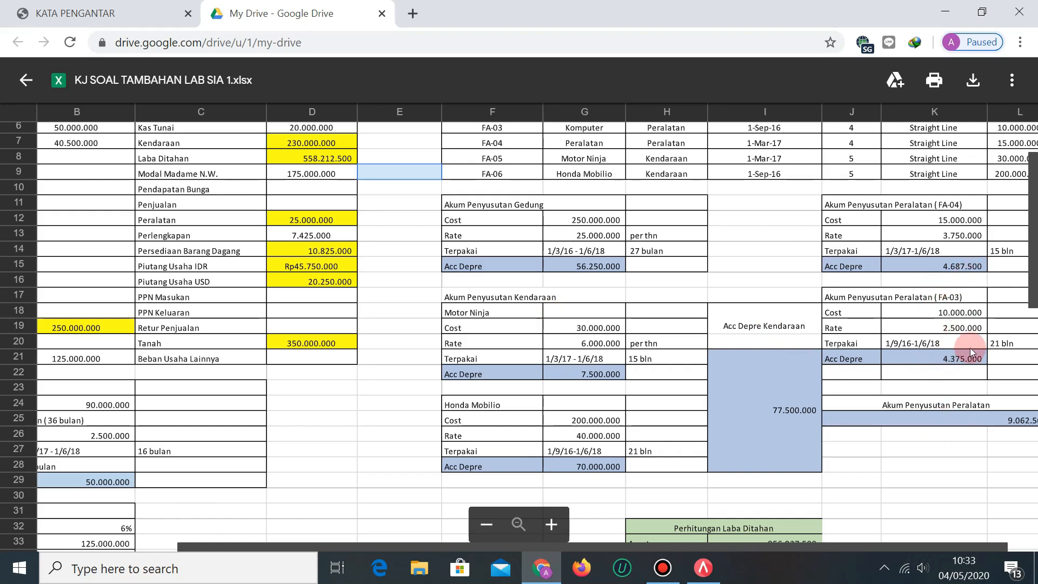
scroll(970, 348, "right", 1)
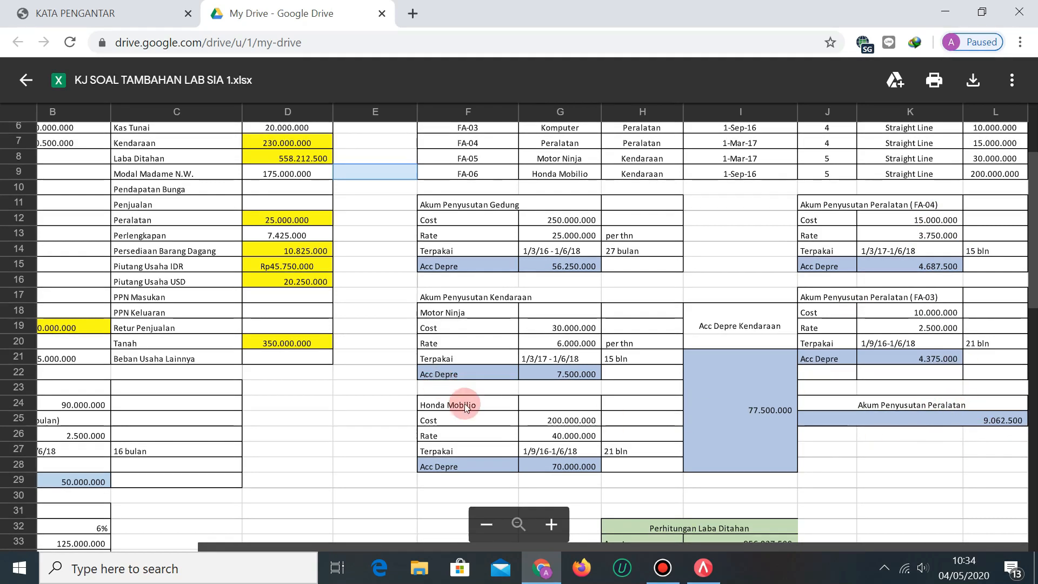
scroll(606, 449, "left", 5)
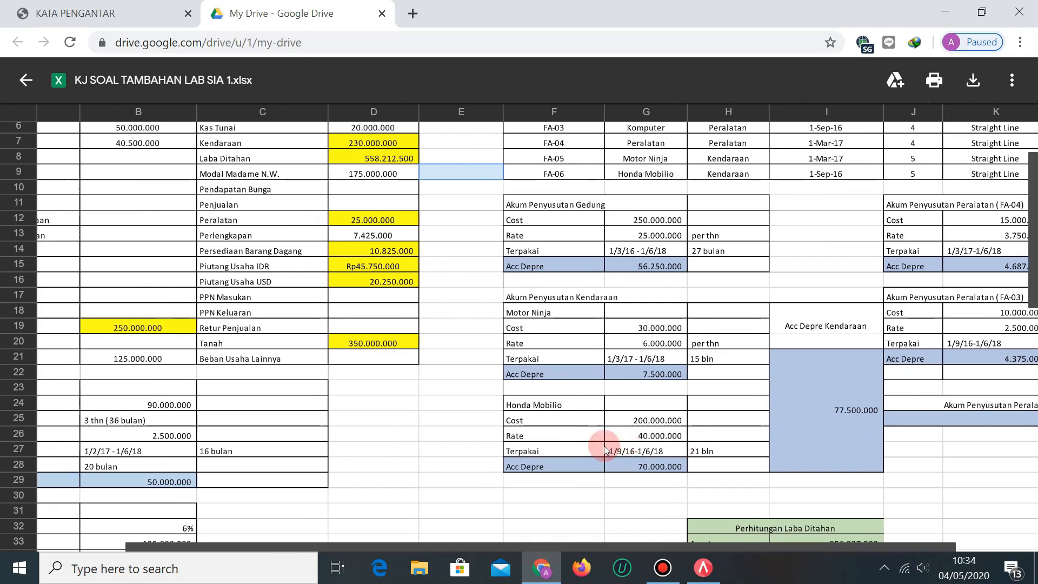
scroll(605, 446, "left", 2)
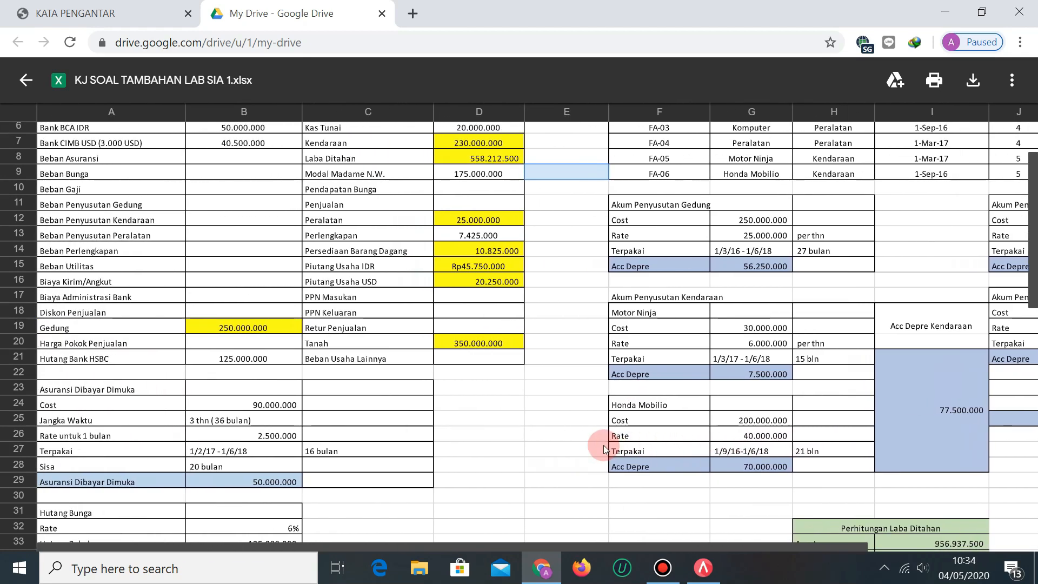
Find the opening balances in the PDF and compare them with the answer key's balances.
left_click(54, 12)
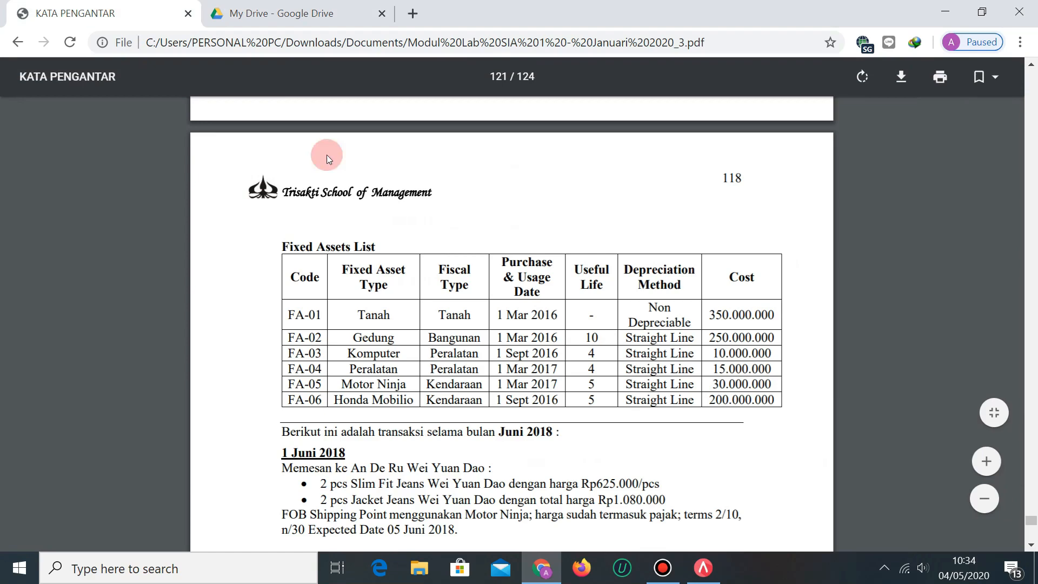
scroll(429, 337, "up", 20)
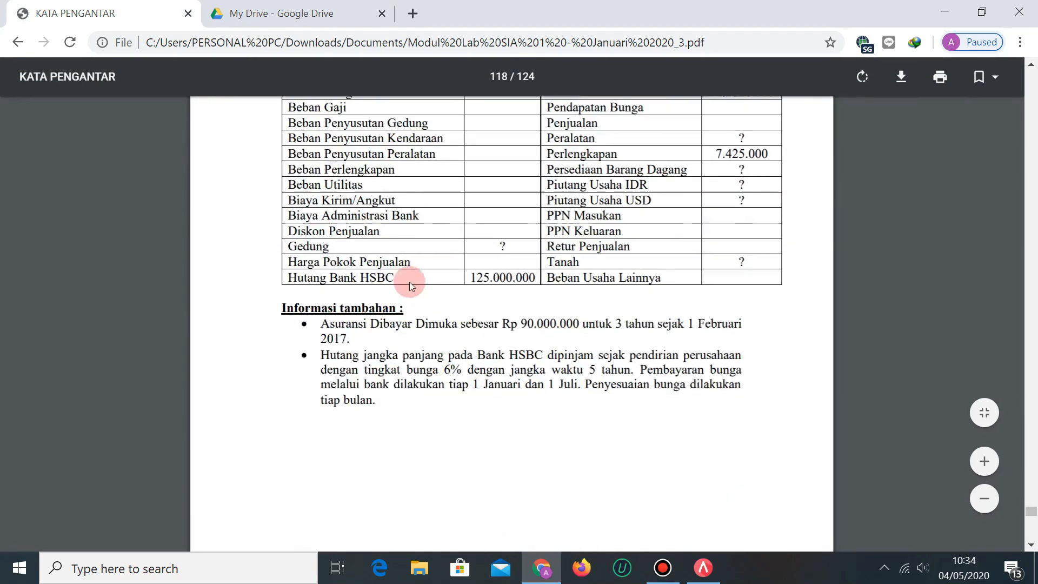
scroll(405, 281, "down", 3)
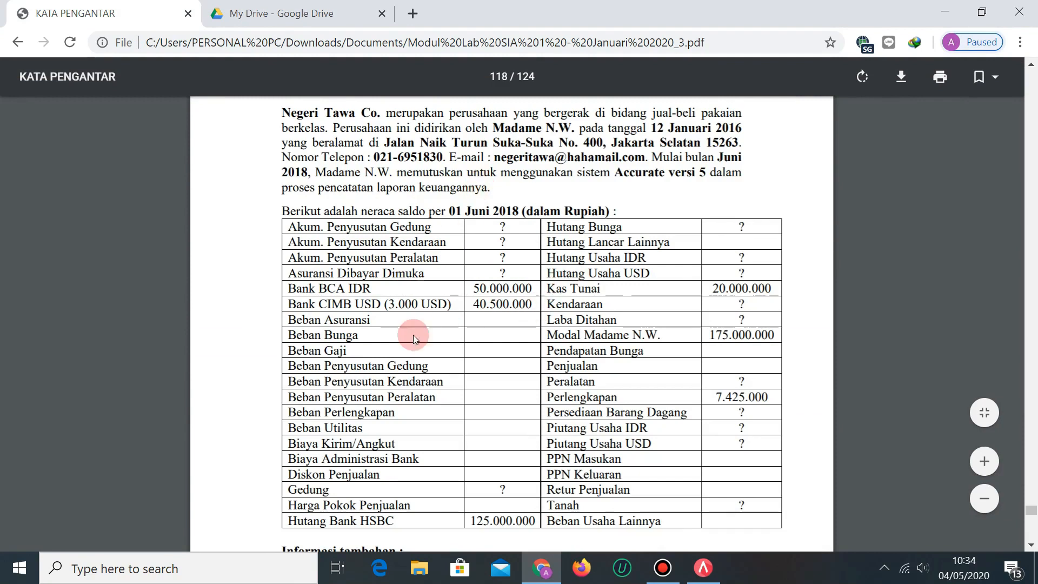
scroll(565, 428, "down", 2)
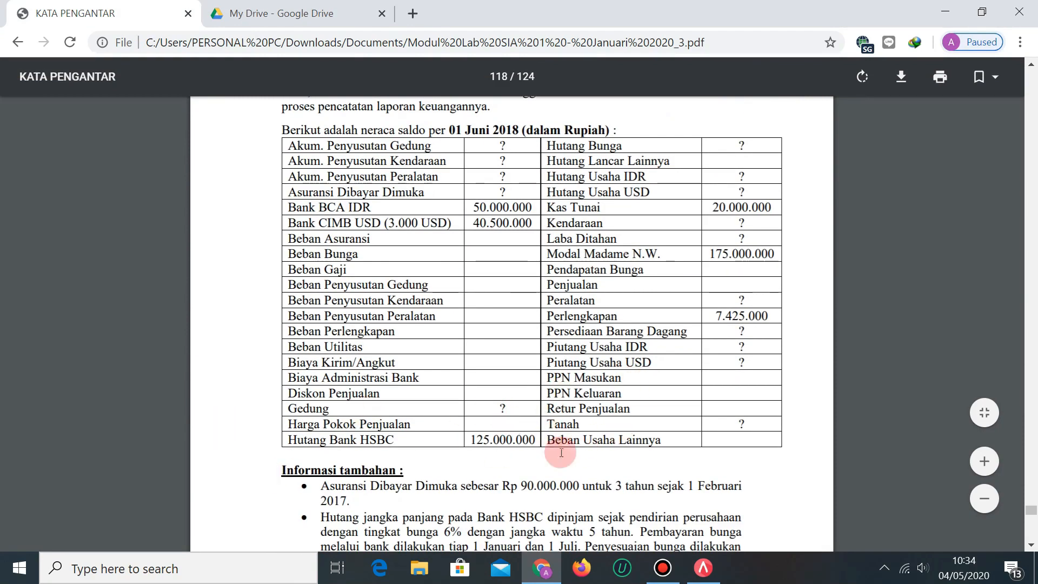
left_click(301, 8)
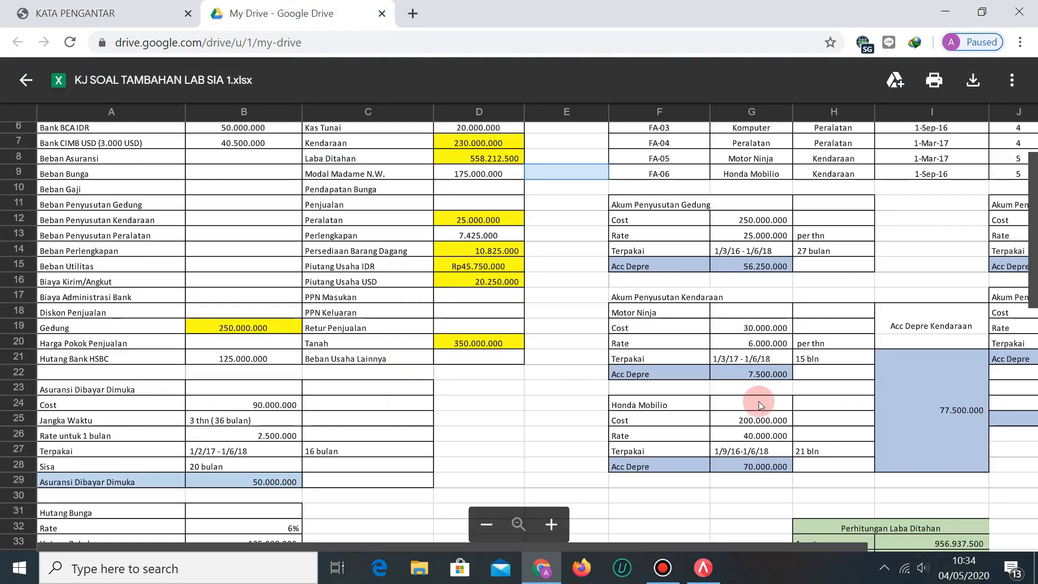
scroll(780, 404, "up", 2)
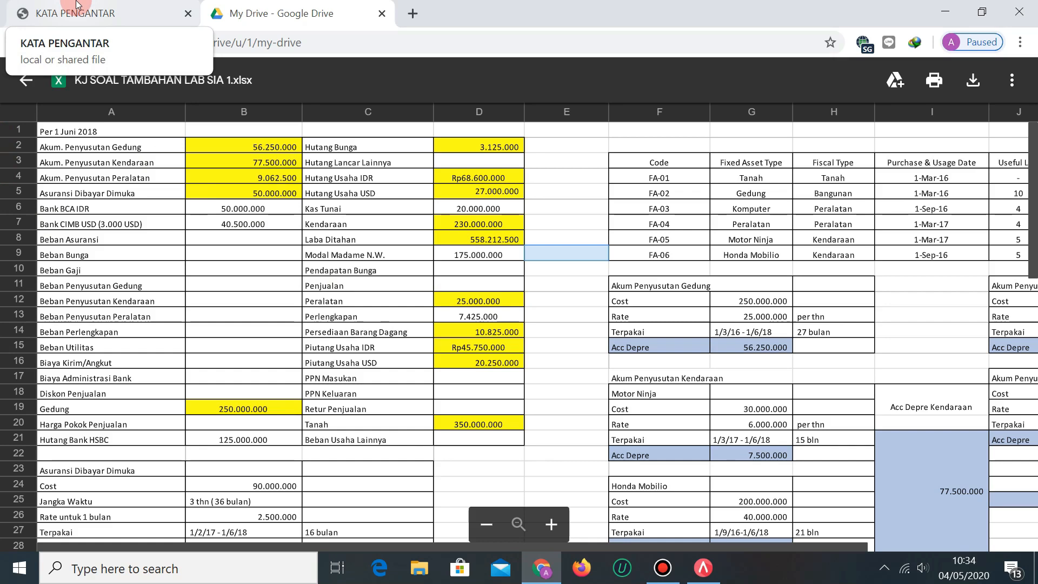
left_click(77, 6)
left_click(514, 425)
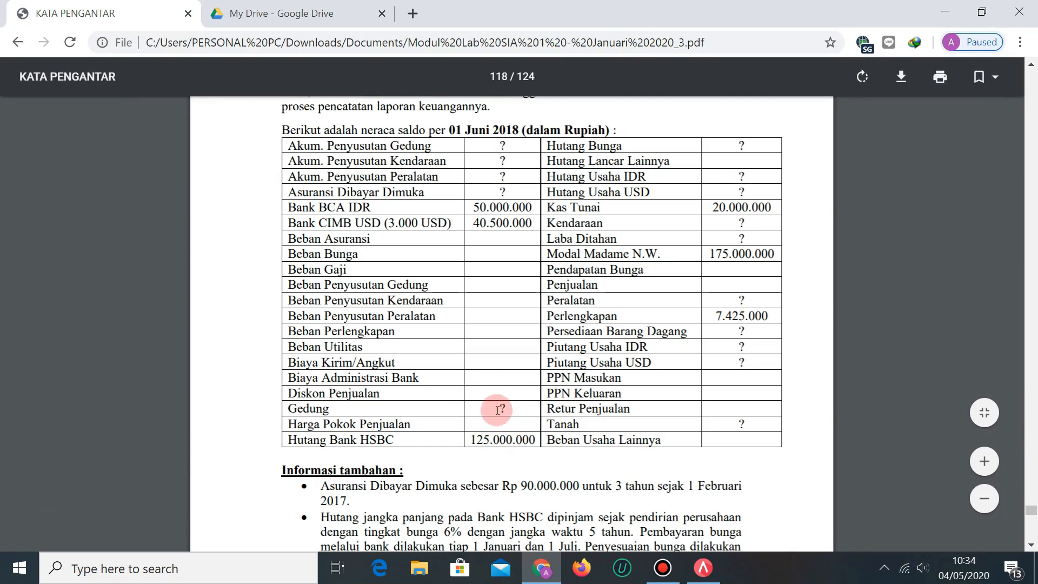
Return to the 1 Juni 2018 trial balance on page 118 and recheck it against the answer key.
scroll(498, 410, "down", 20)
scroll(488, 407, "down", 18)
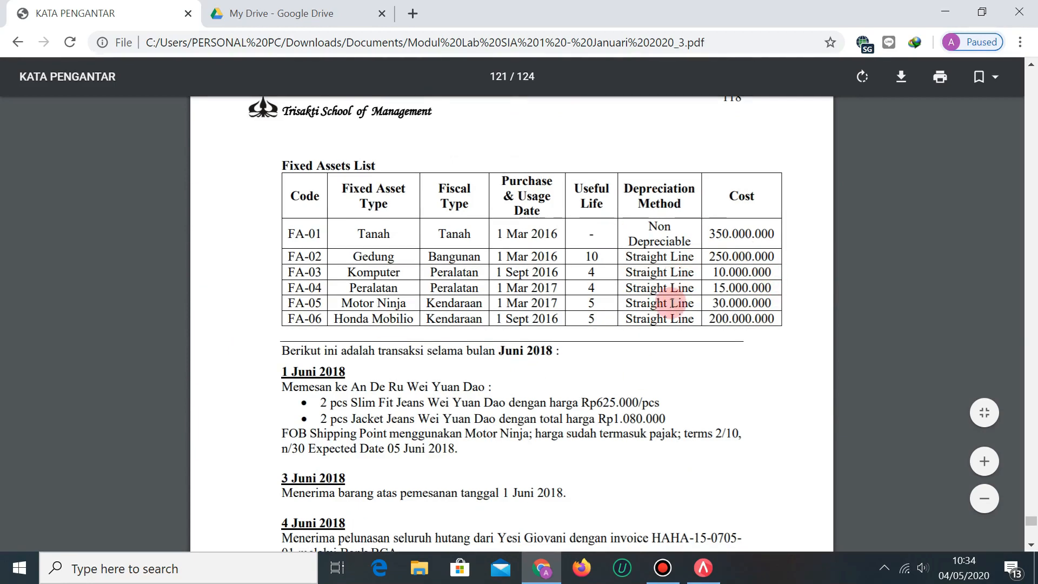
scroll(675, 279, "up", 20)
scroll(466, 429, "up", 10)
scroll(567, 338, "up", 3)
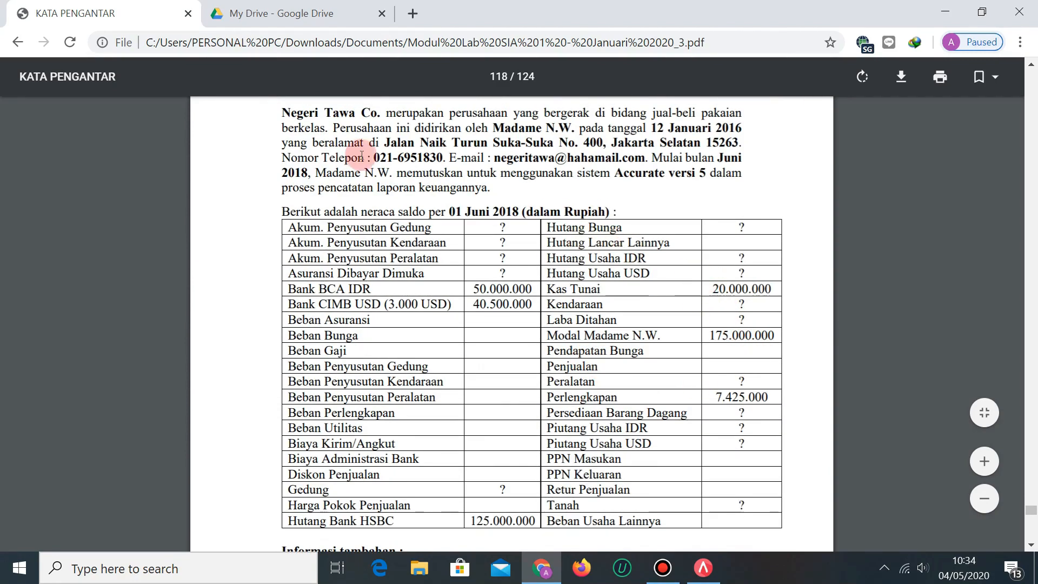
left_click(295, 4)
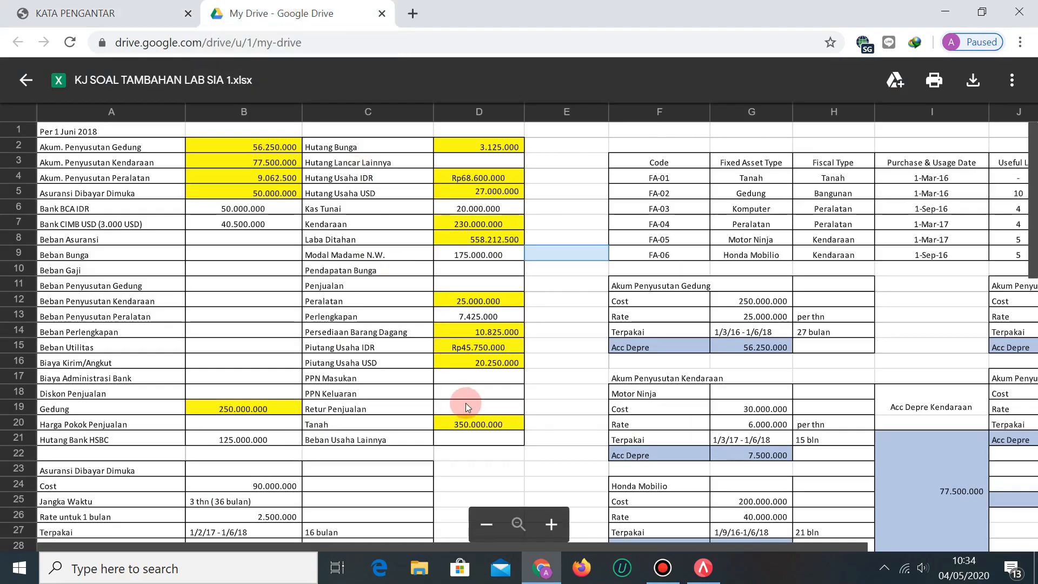
scroll(465, 403, "down", 4)
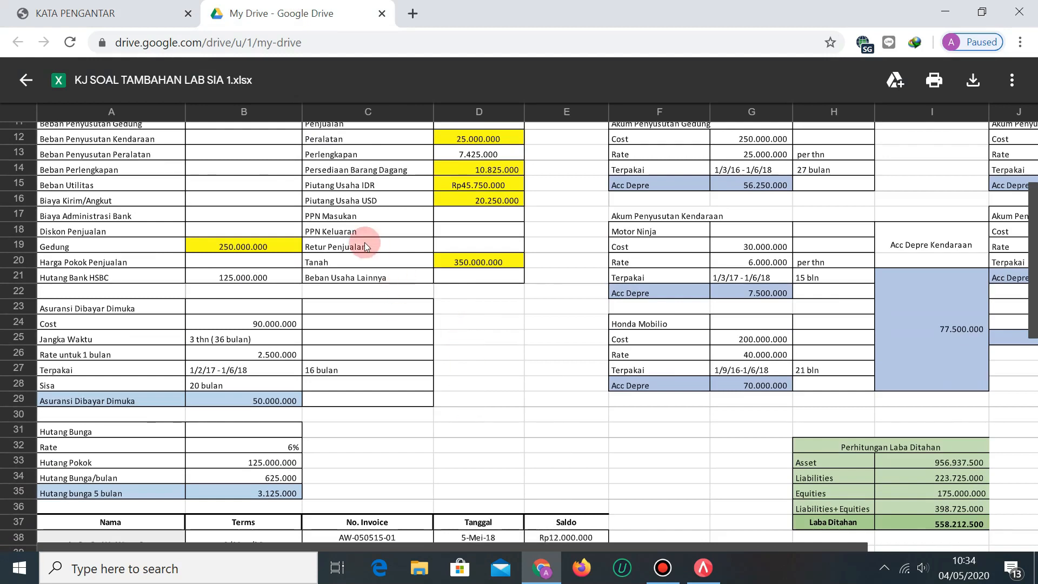
left_click(76, 13)
scroll(657, 316, "down", 6)
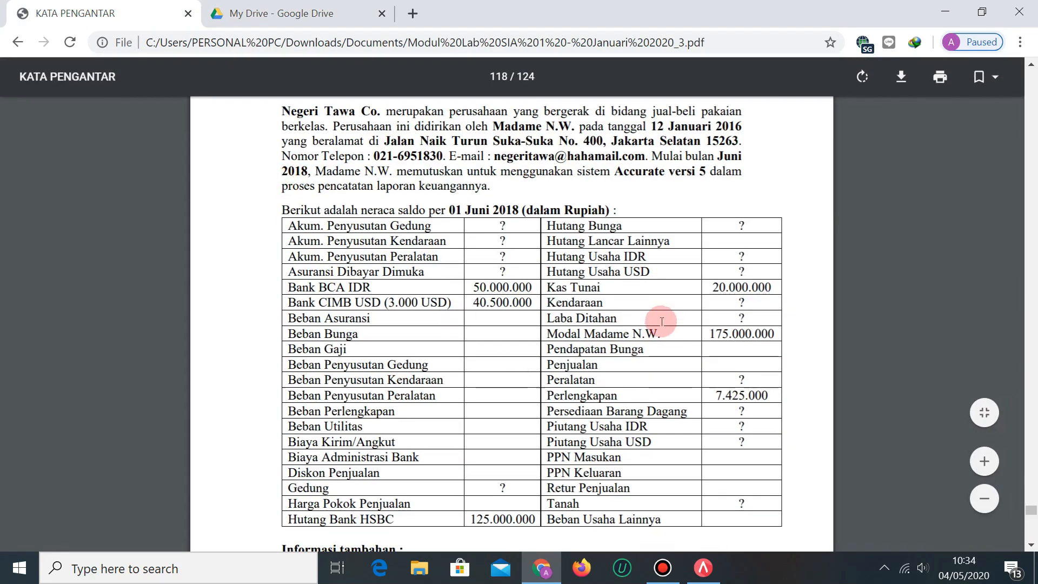
Check the HSBC loan line, then view the answer key's 6% interest on 125.000.000, totalling 3.125.000.
scroll(655, 315, "up", 3)
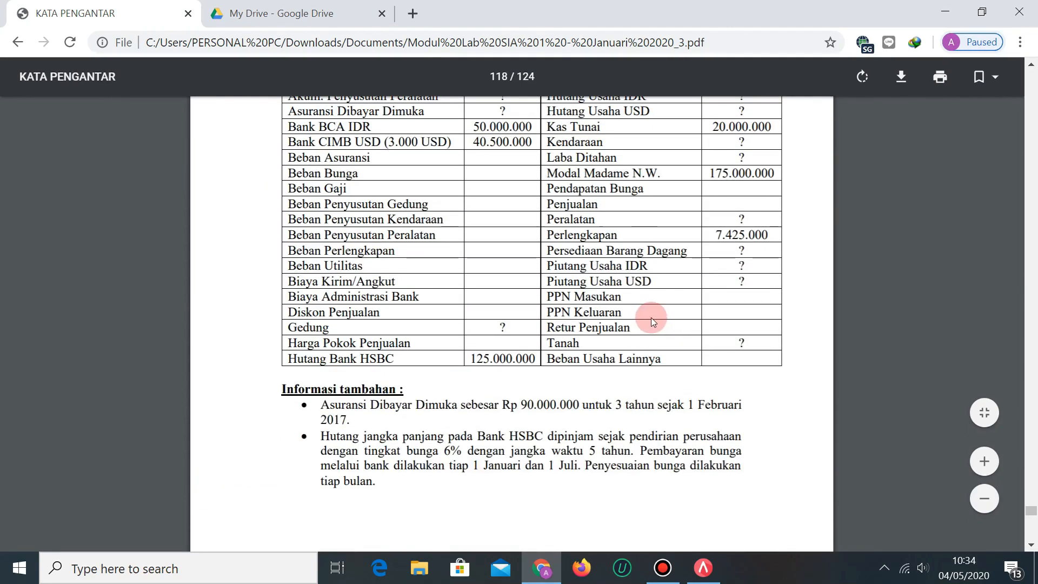
scroll(628, 385, "down", 2)
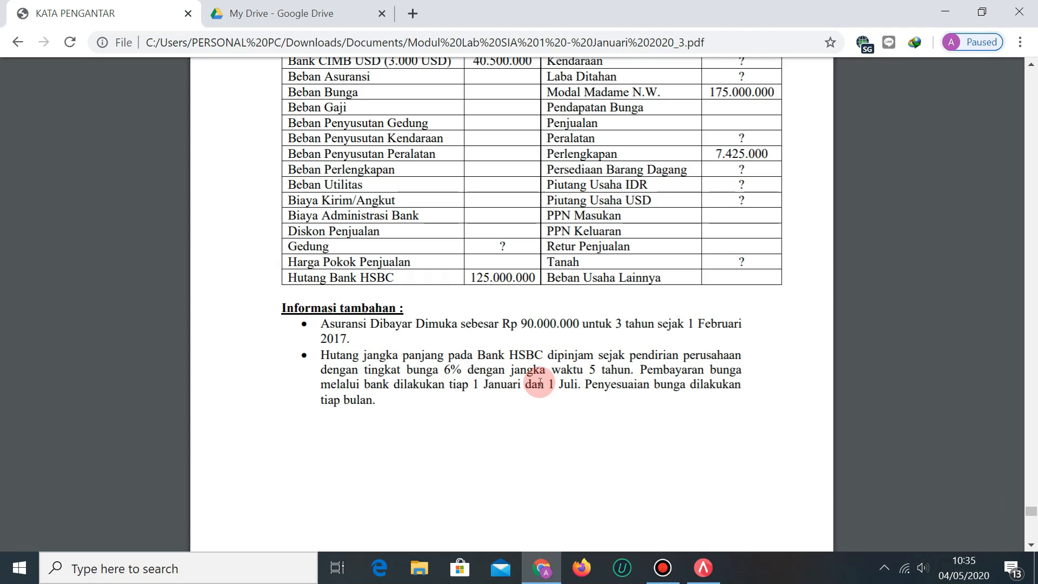
scroll(622, 376, "up", 3)
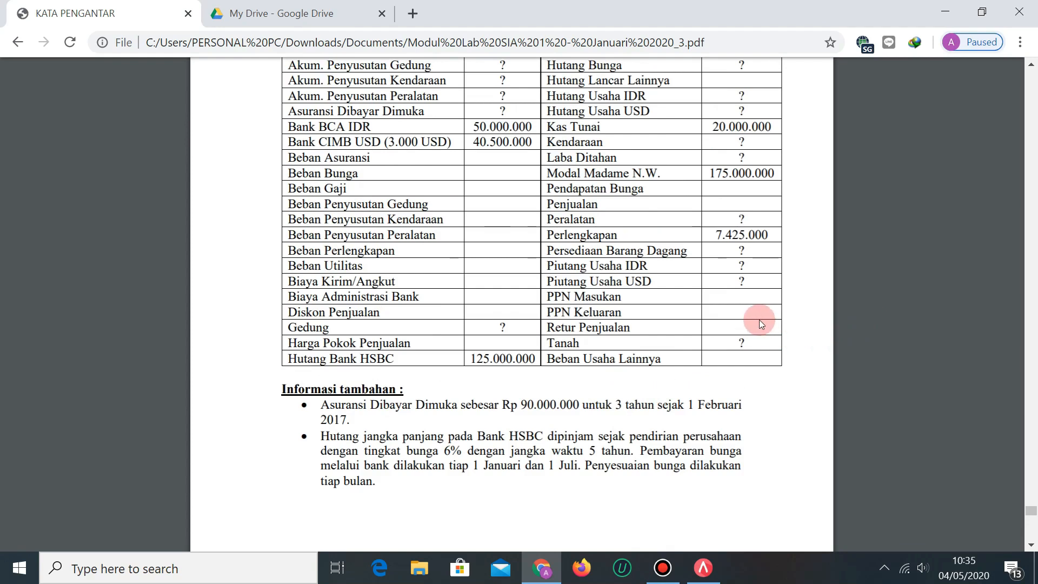
scroll(759, 320, "up", 3)
scroll(744, 311, "down", 1)
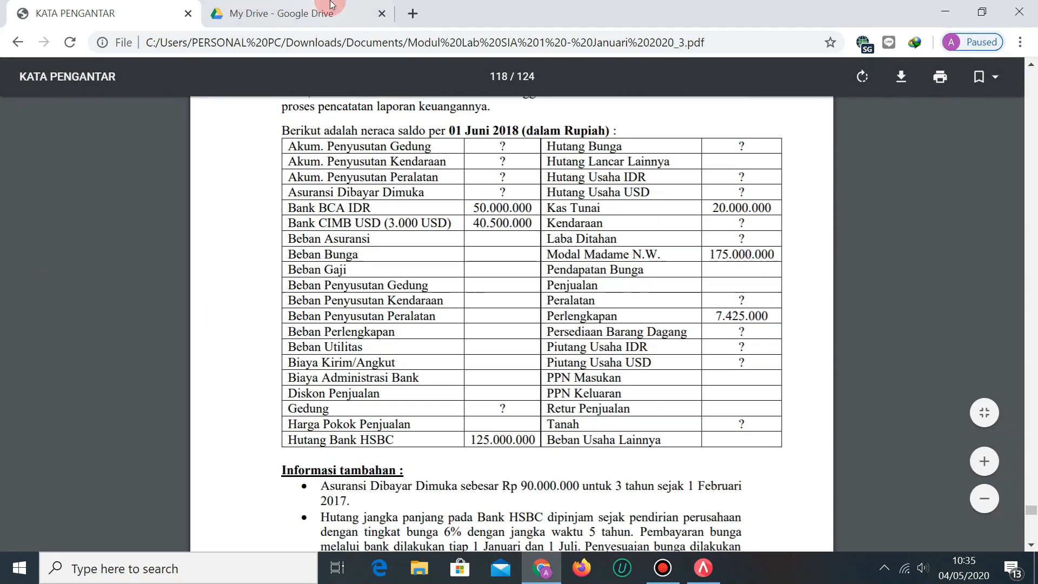
left_click(332, 1)
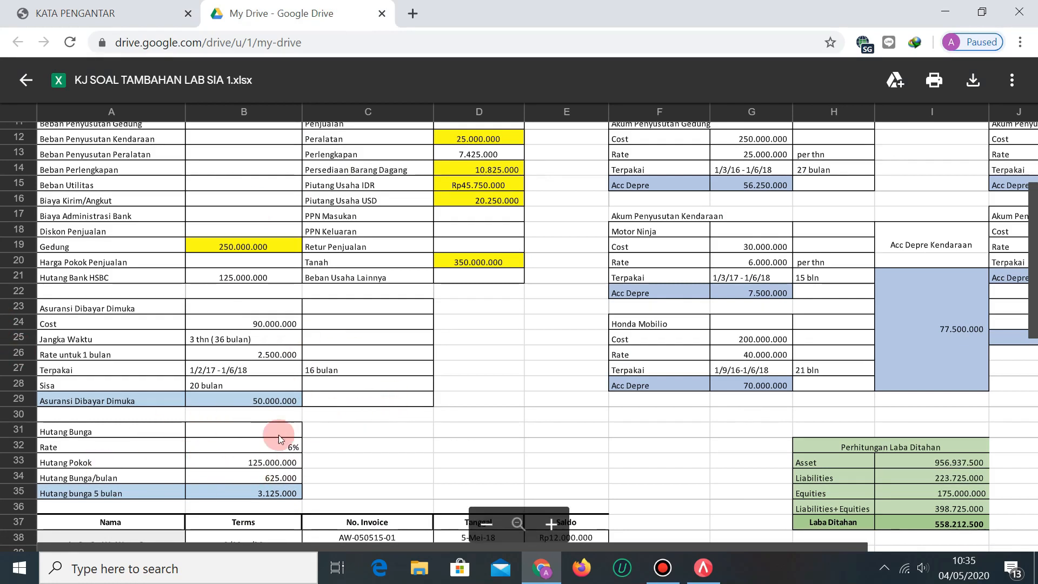
Match the answer key's Hutang Pokok 125.000.000 against the HSBC loan in the PDF trial balance.
left_click(268, 461)
left_click(99, 5)
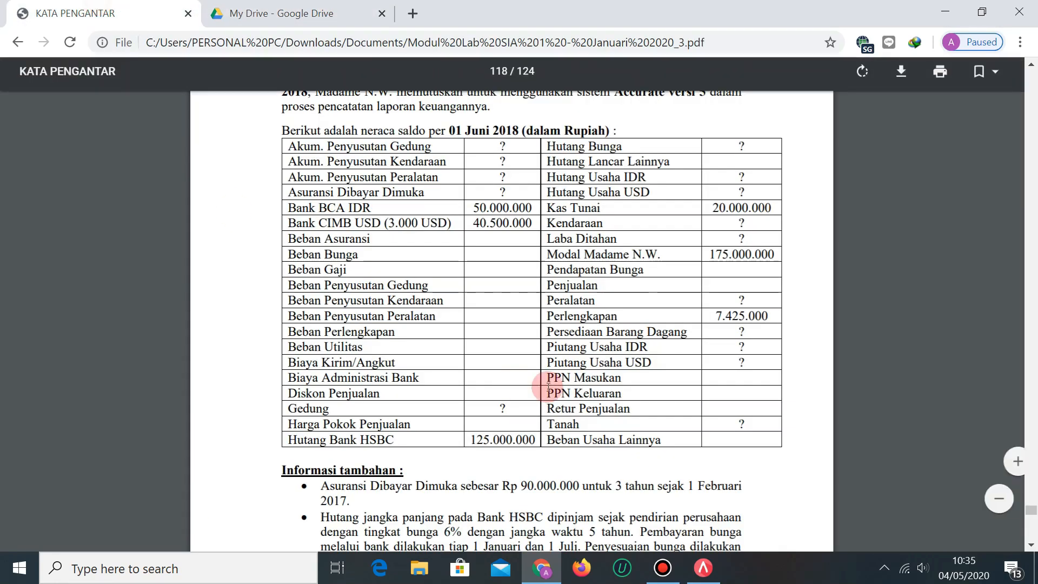
scroll(551, 411, "down", 3)
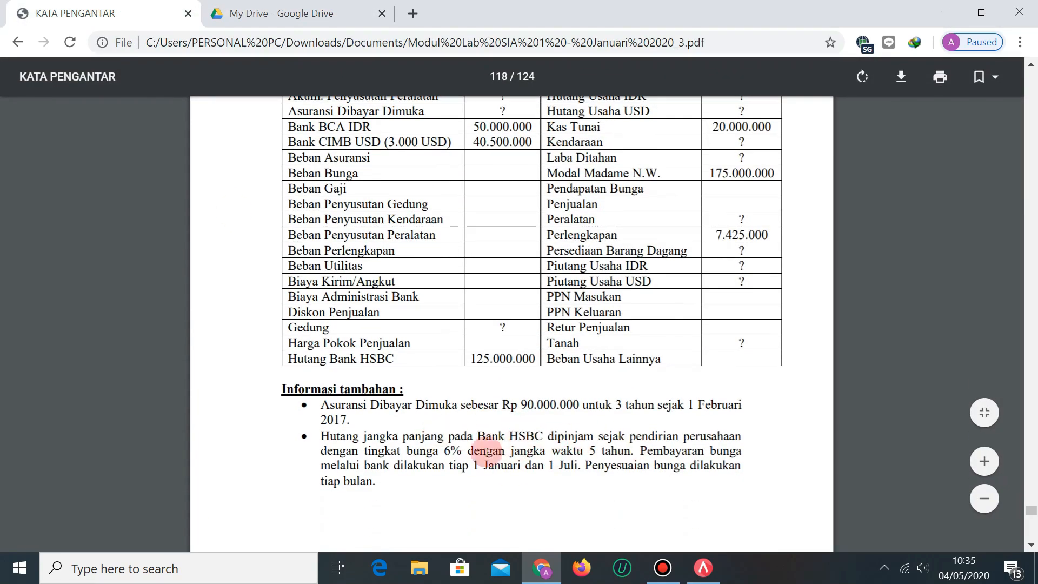
scroll(433, 502, "up", 3)
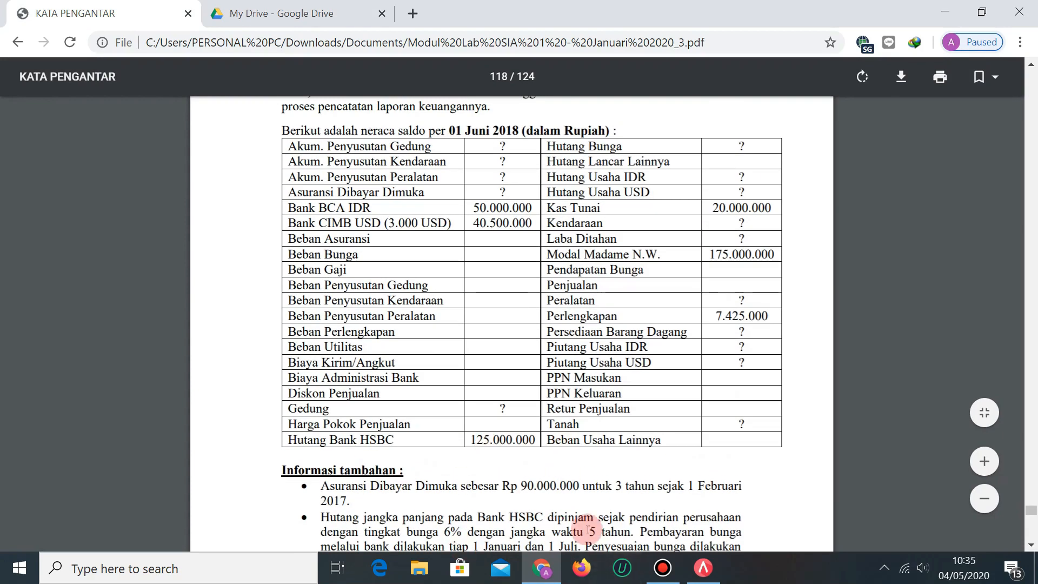
scroll(523, 511, "down", 3)
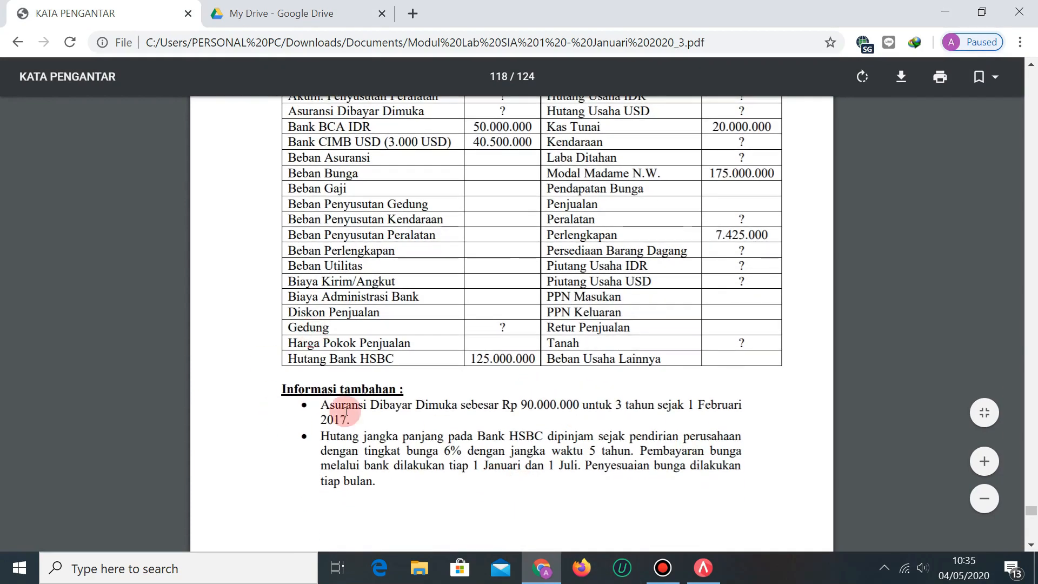
scroll(416, 323, "up", 3)
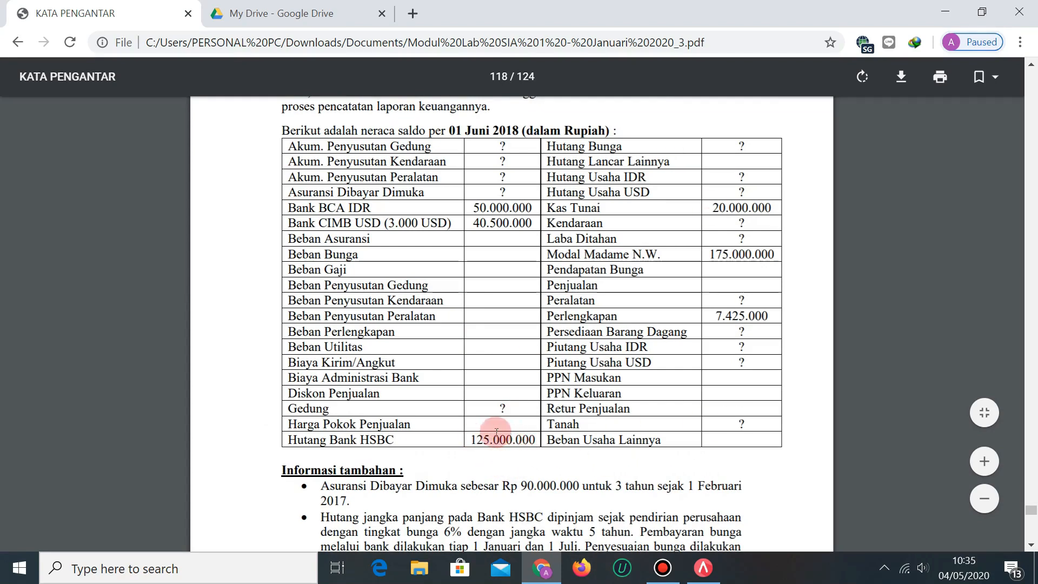
left_click(259, 6)
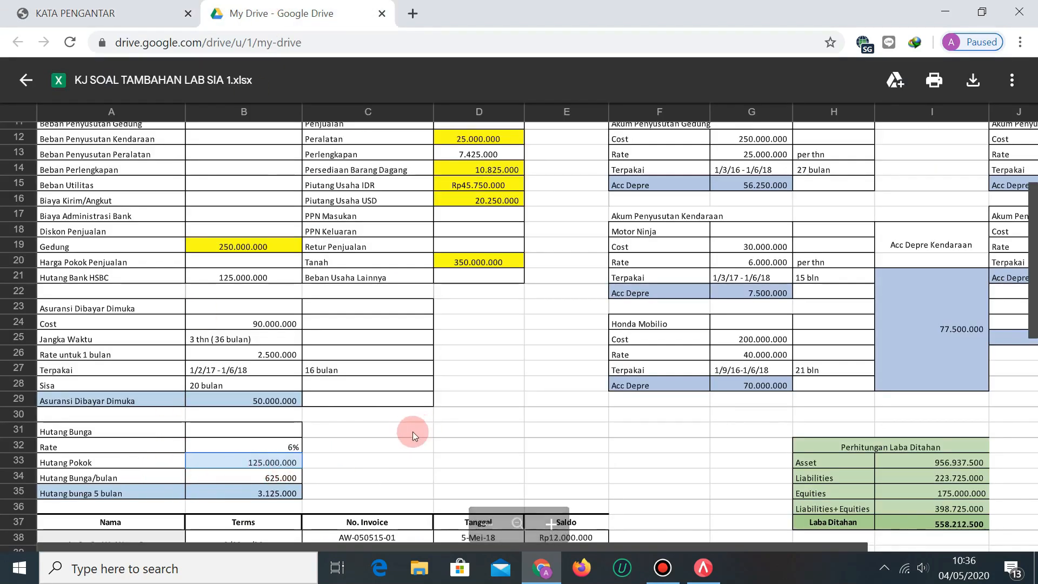
Verify the 6% interest rate in the answer key against the PDF trial balance.
left_click(294, 446)
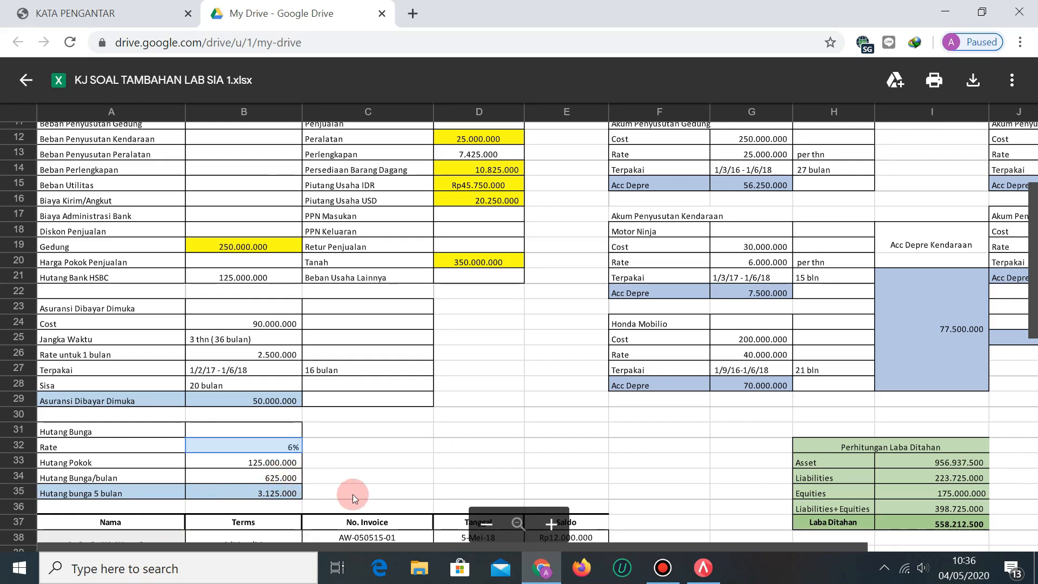
left_click(151, 6)
scroll(524, 329, "down", 5)
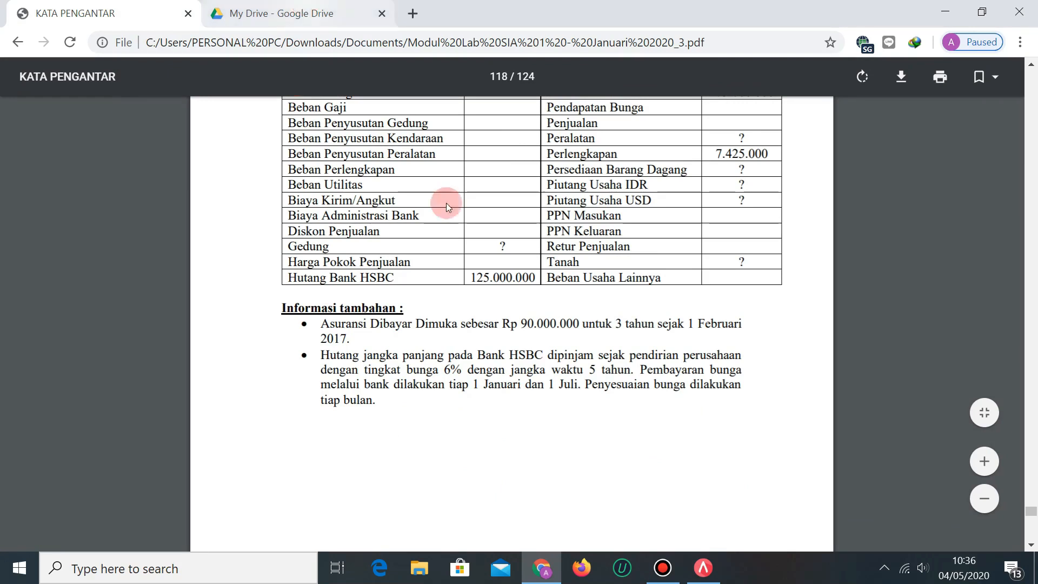
scroll(617, 346, "up", 3)
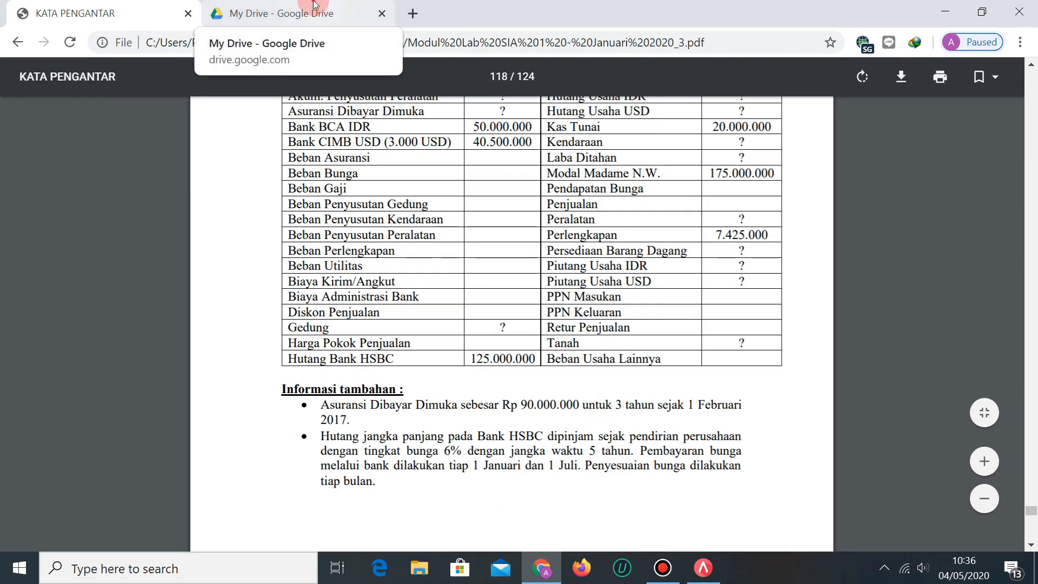
left_click(310, 11)
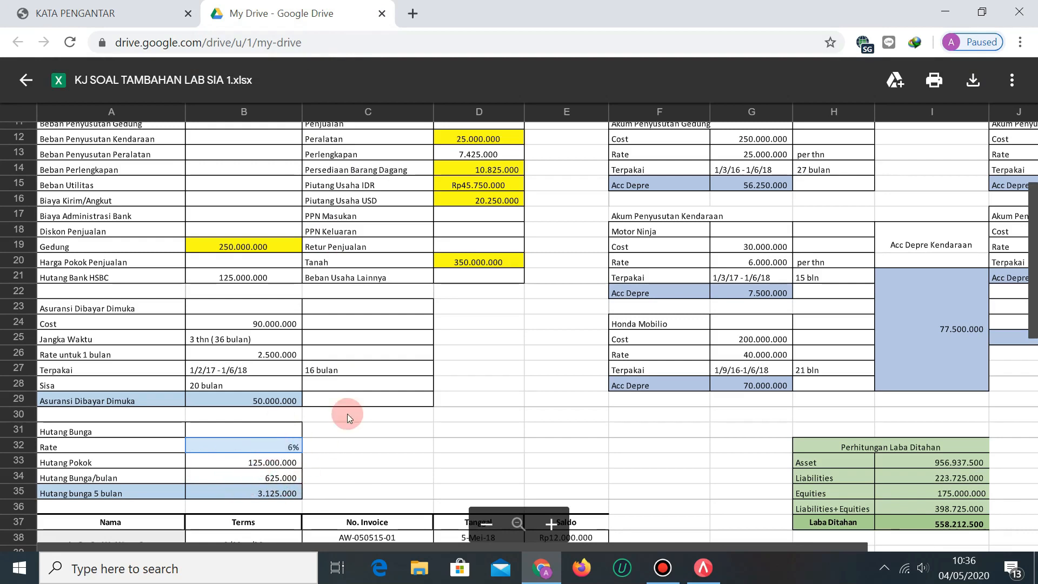
scroll(357, 406, "up", 3)
scroll(397, 346, "down", 5)
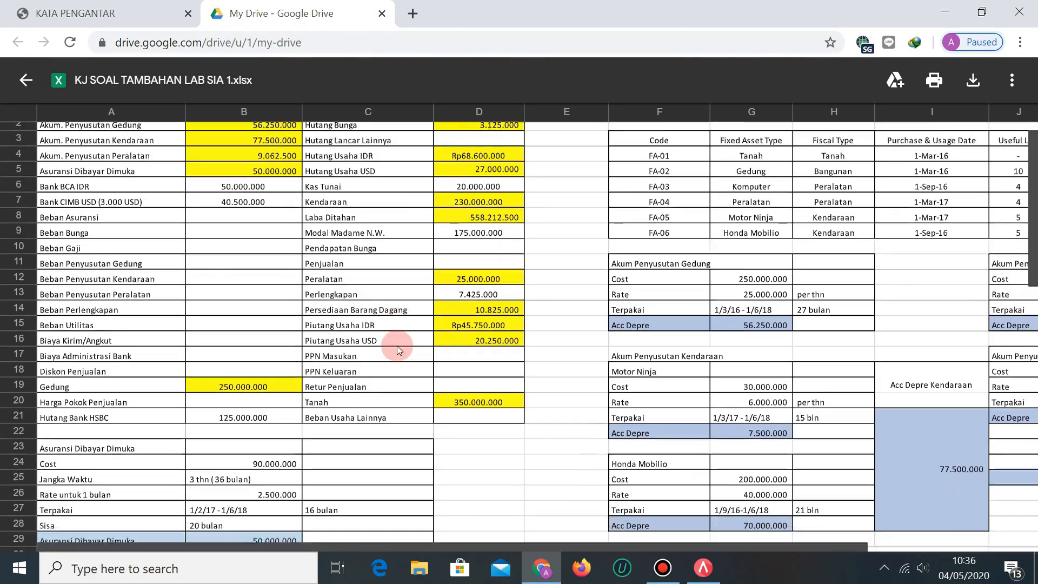
scroll(397, 346, "up", 3)
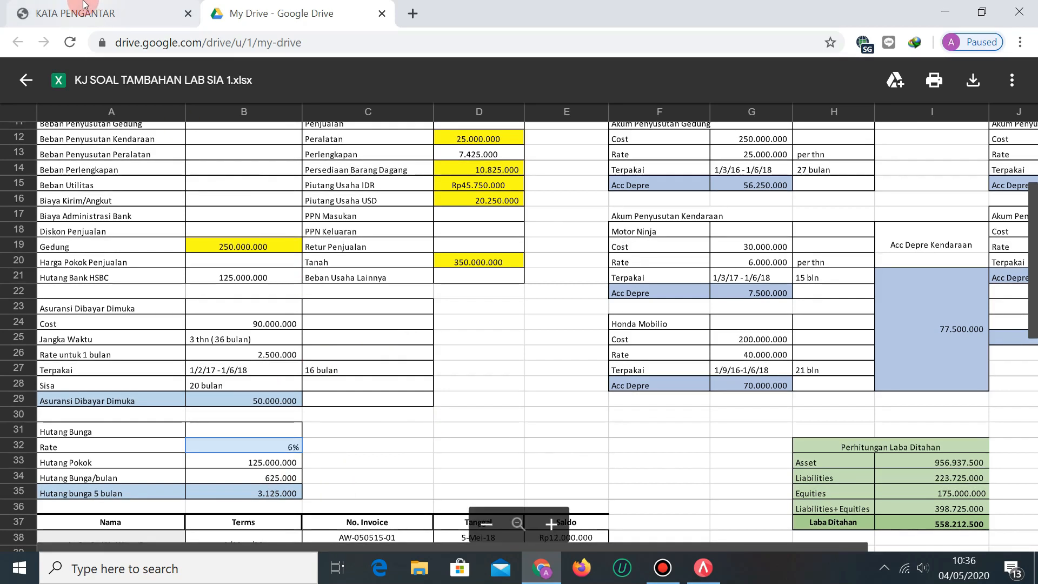
Compare the prepaid insurance figures between the assignment PDF and the answer key.
left_click(103, 13)
left_click(659, 463)
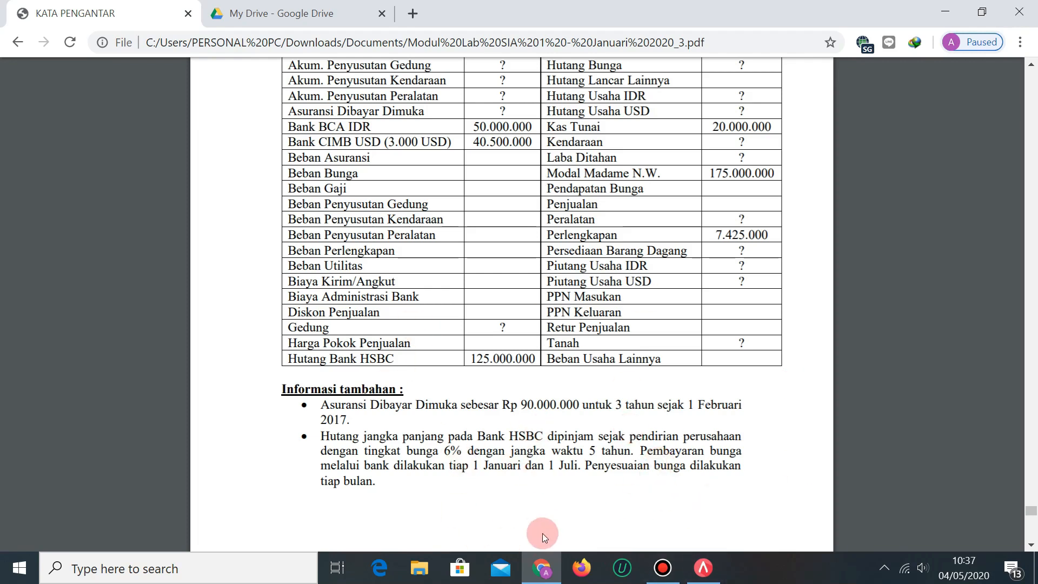
left_click(259, 13)
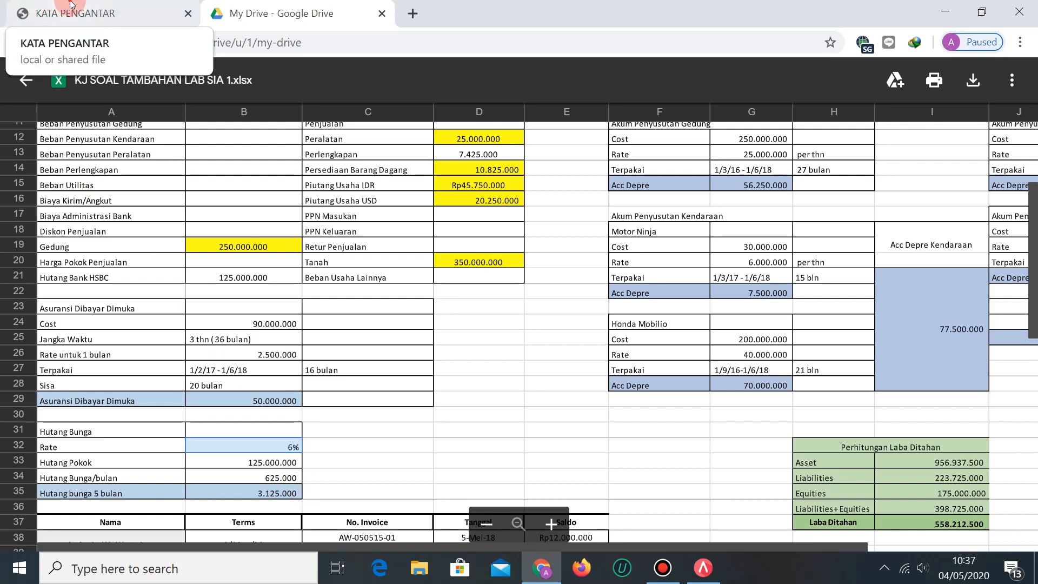
left_click(70, 4)
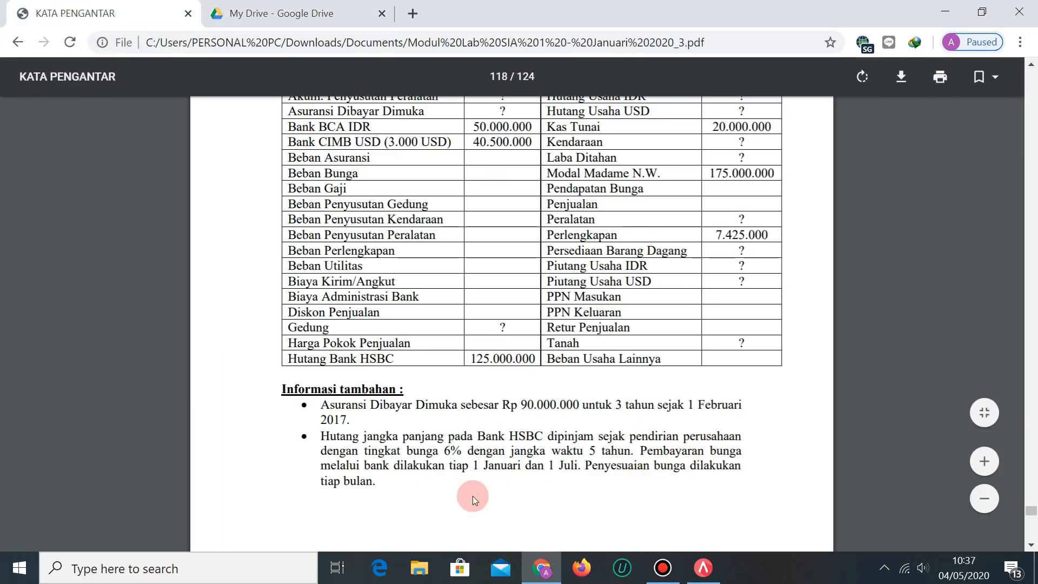
left_click(277, 13)
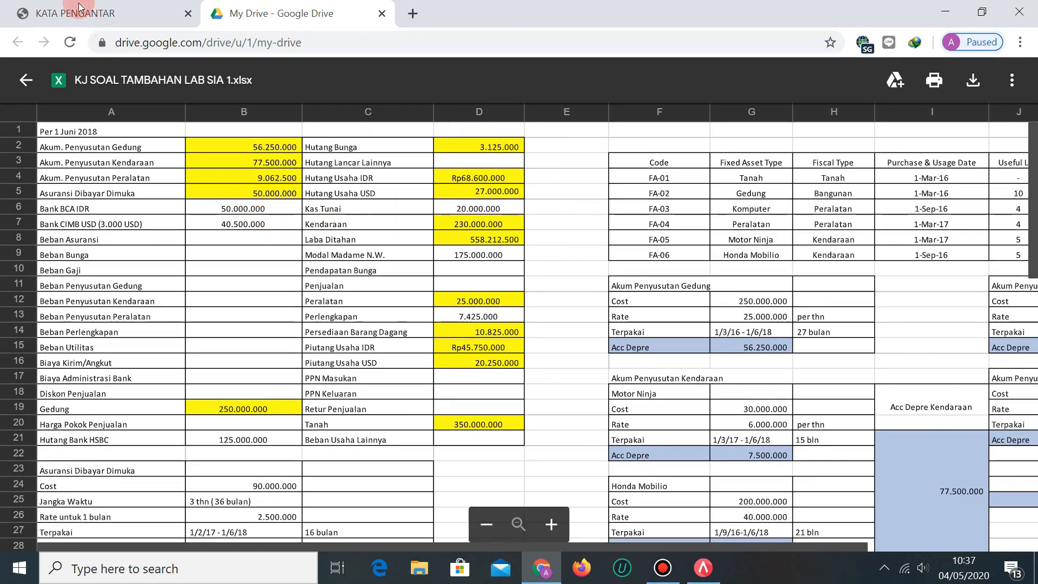
left_click(98, 6)
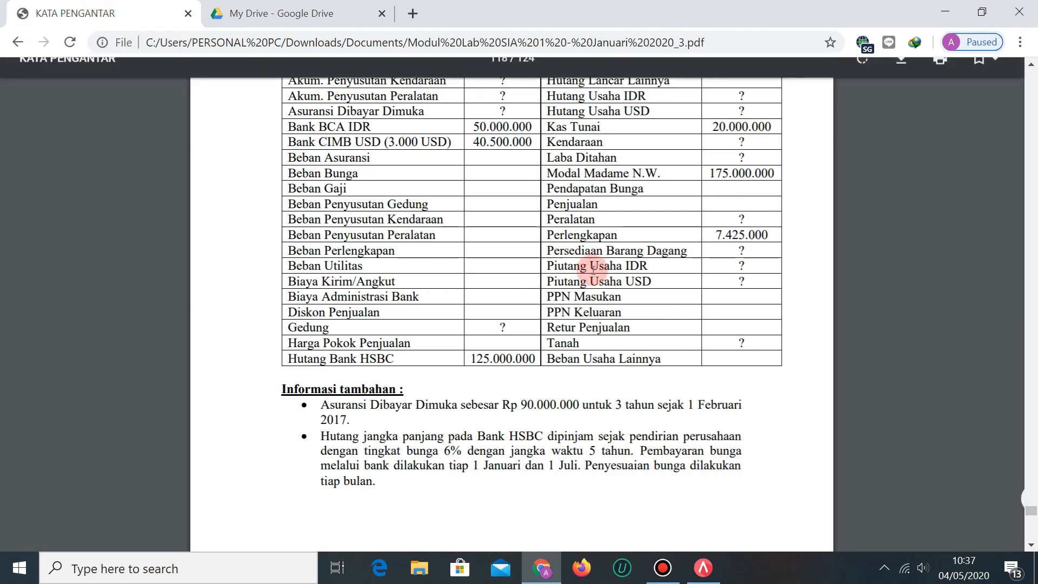
Scroll the PDF to page 116's Data Pemasok supplier table.
scroll(606, 260, "up", 7)
scroll(692, 395, "down", 3)
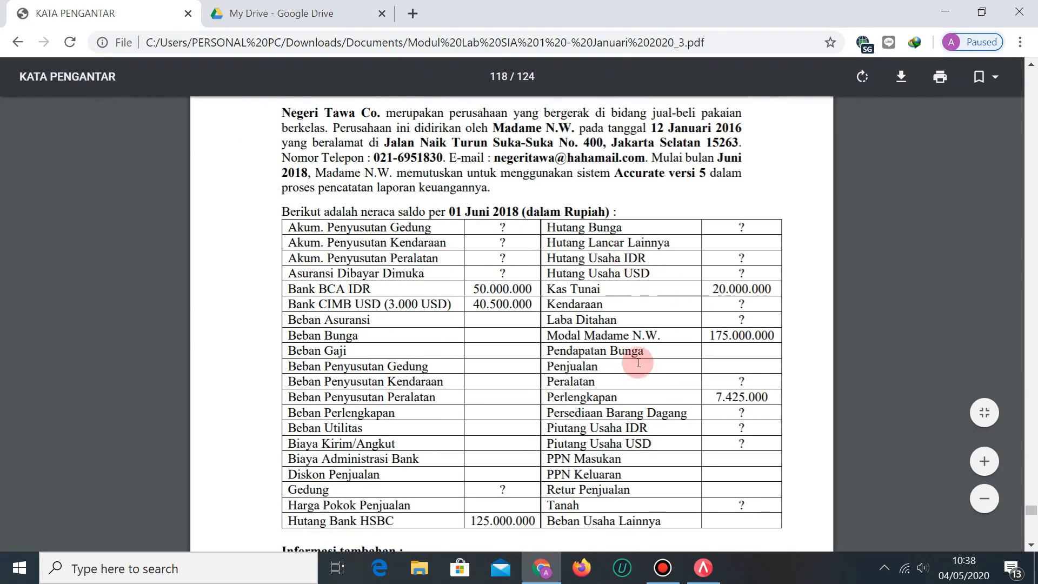
scroll(613, 393, "down", 4)
scroll(624, 381, "down", 3)
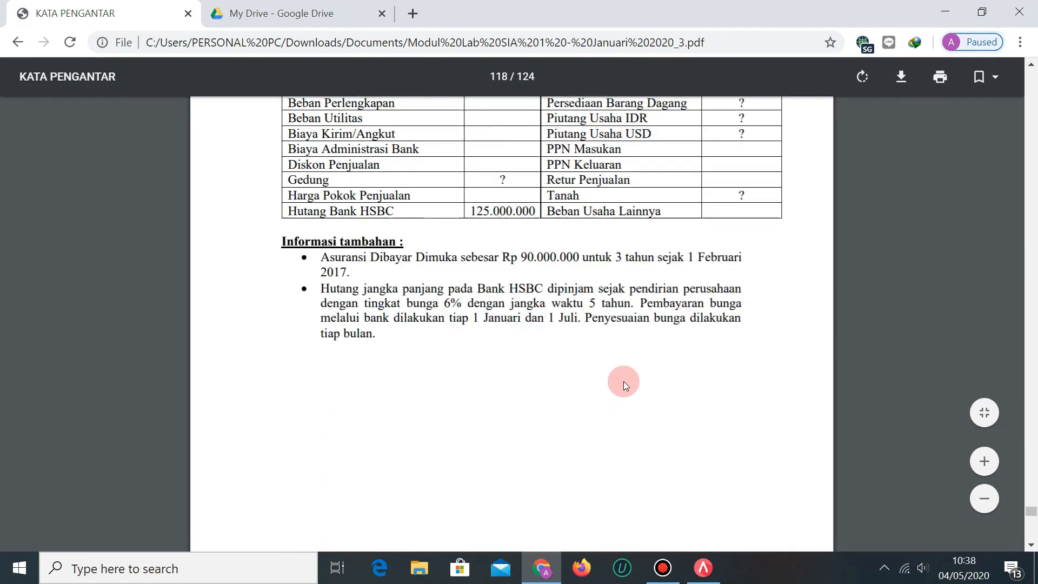
scroll(647, 389, "up", 5)
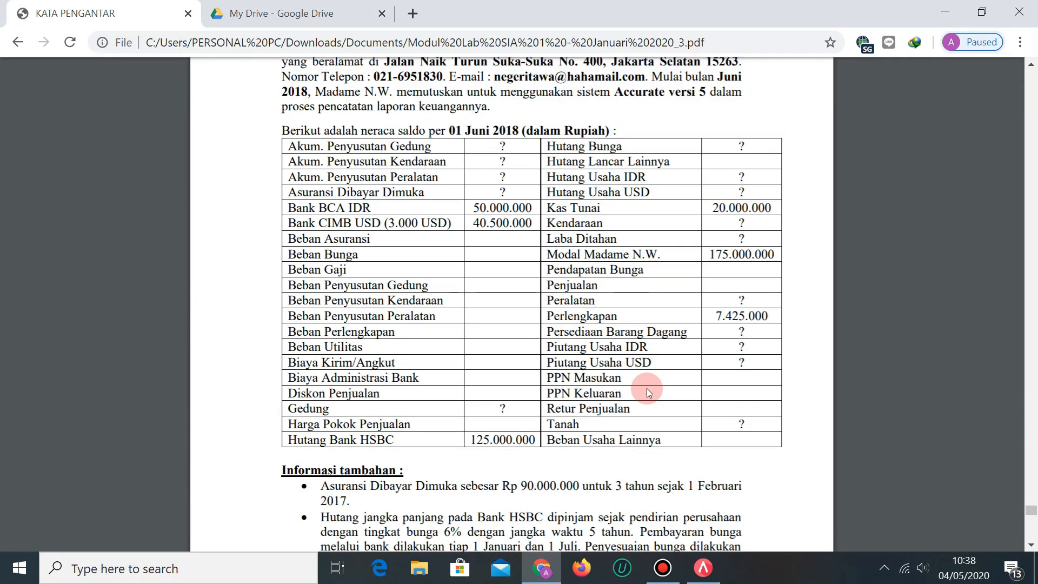
scroll(647, 389, "down", 7)
scroll(647, 388, "down", 5)
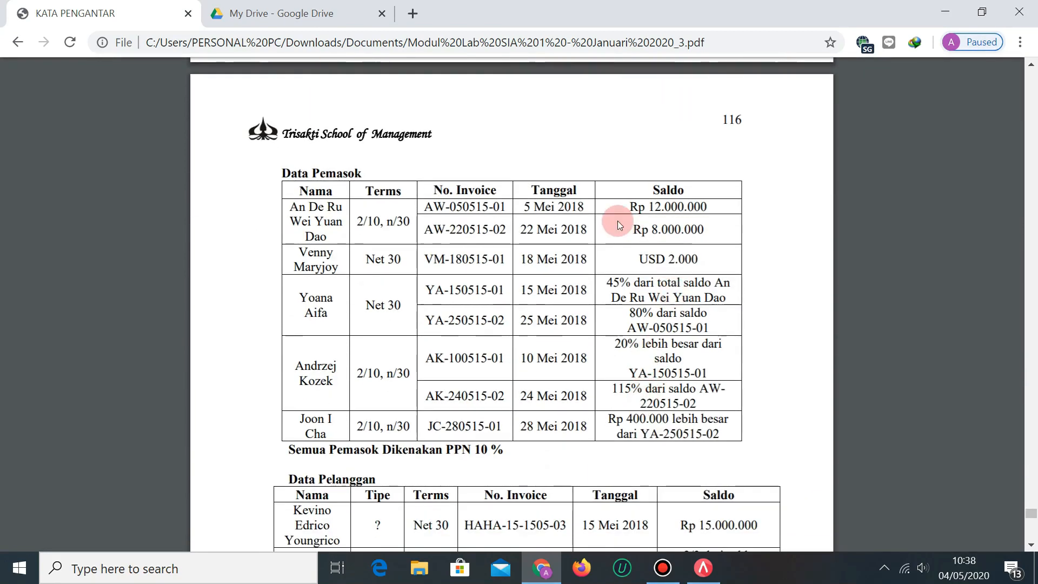
Read the Data Pemasok invoices, then view the answer key's supplier balances Rp9.000.000 through Rp10.000.000.
scroll(572, 331, "down", 1)
scroll(572, 331, "down", 1)
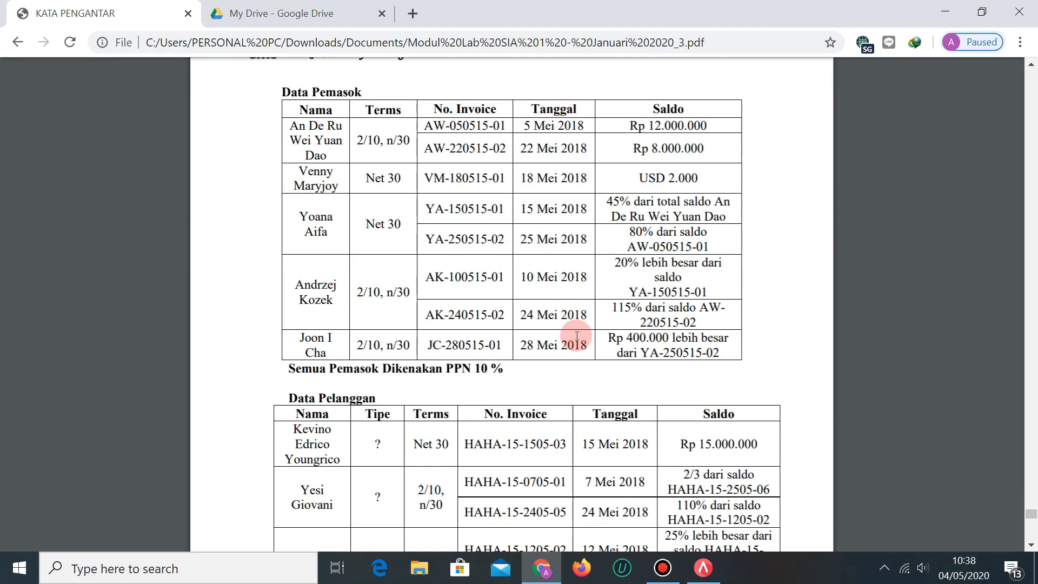
scroll(803, 256, "up", 2)
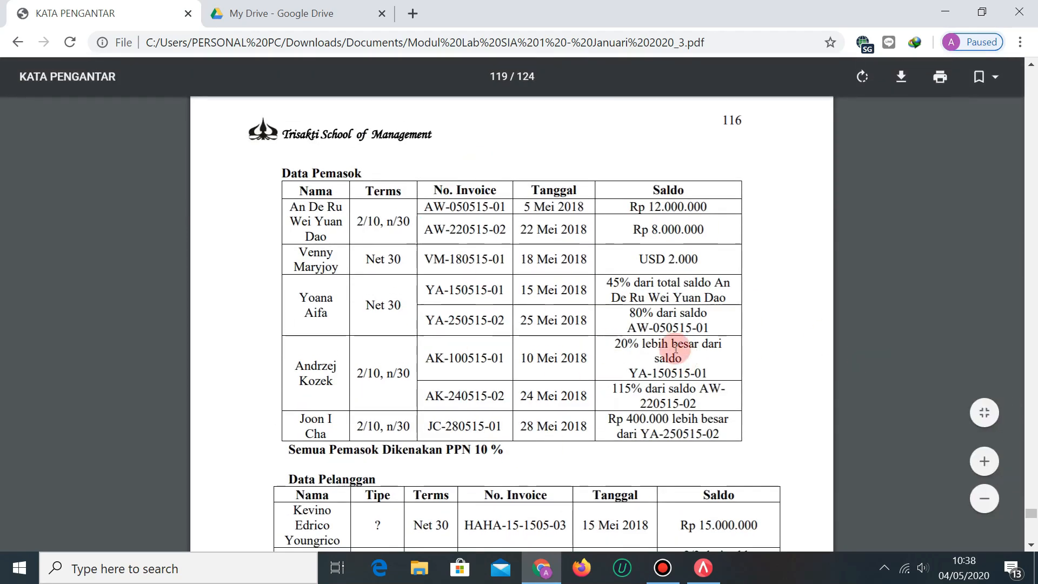
scroll(765, 359, "up", 3)
scroll(758, 384, "down", 3)
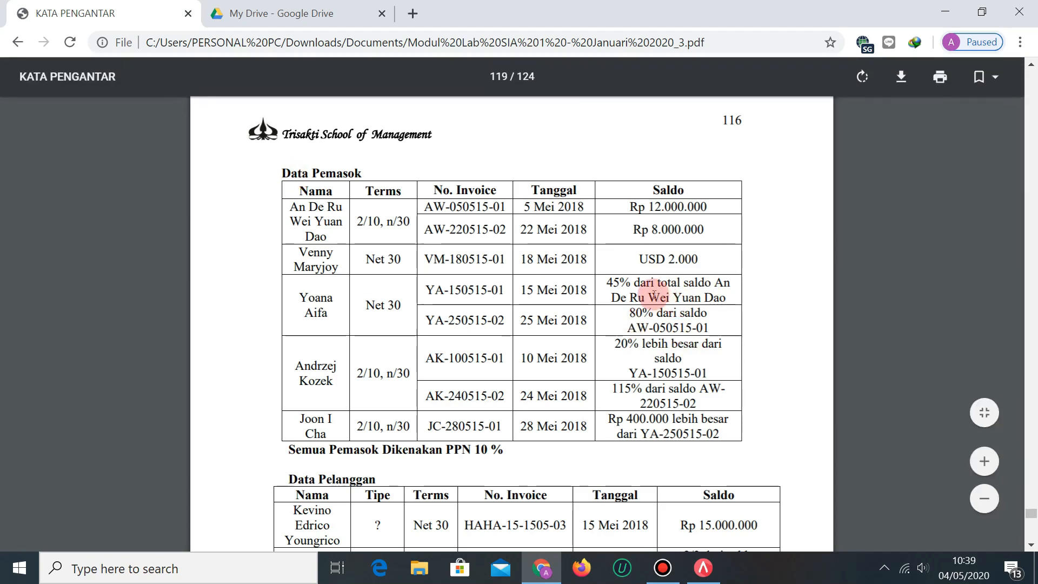
left_click(267, 12)
scroll(425, 397, "down", 8)
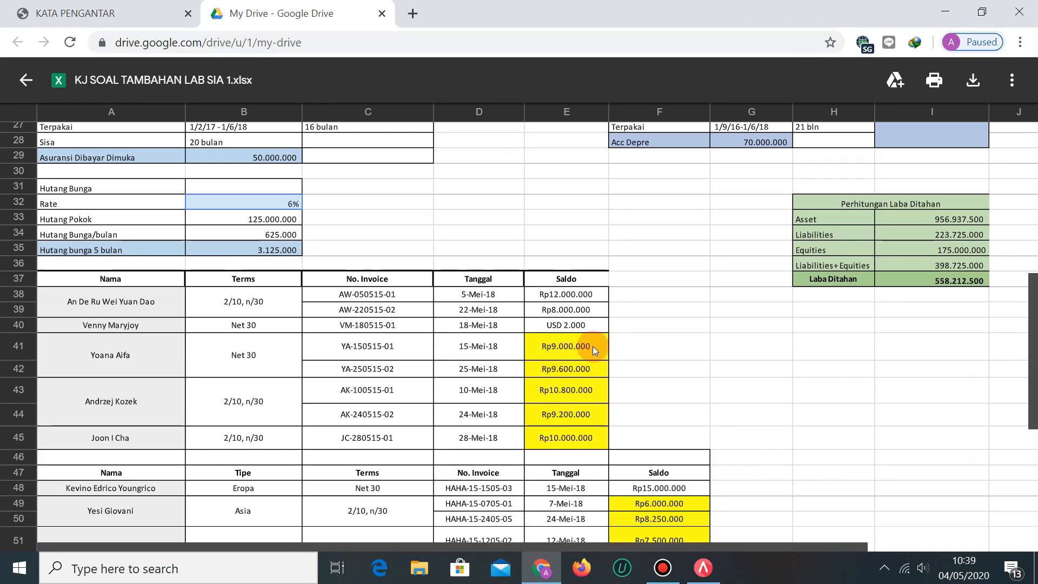
Scroll the answer key to the supplier invoice table and bring up the PDF's supplier data.
scroll(587, 362, "up", 8)
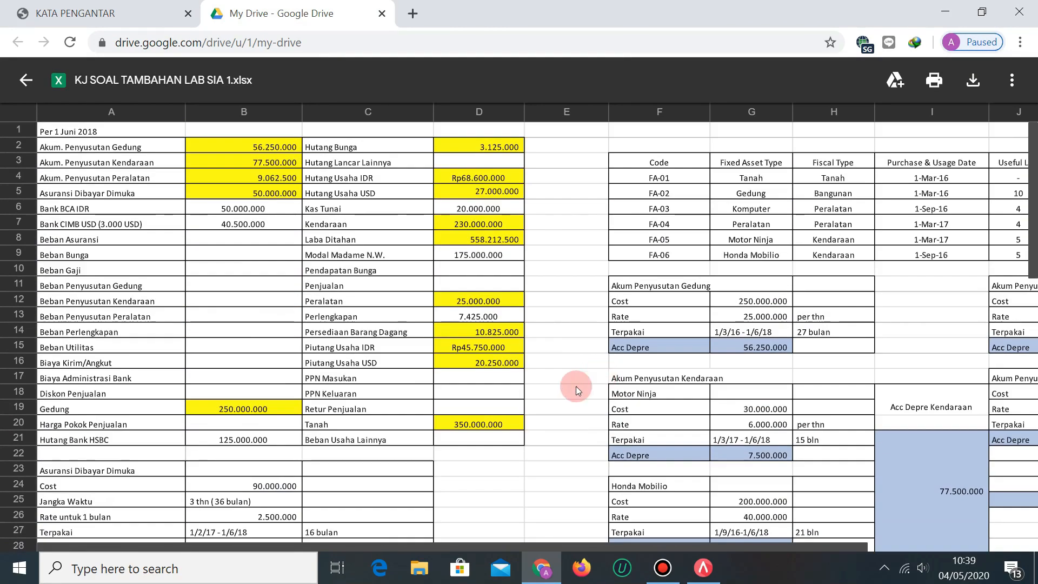
scroll(532, 392, "down", 5)
scroll(531, 391, "down", 3)
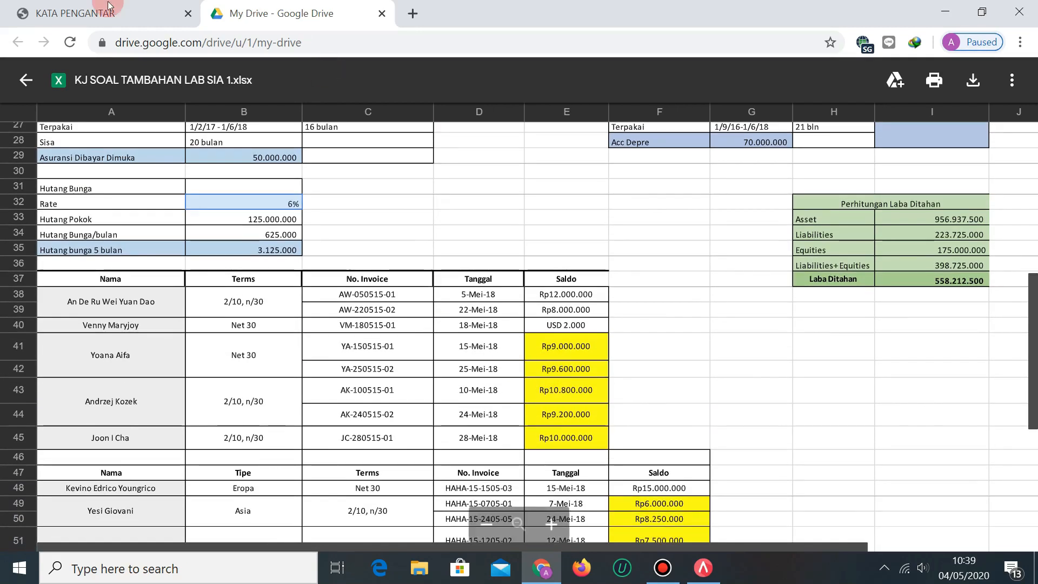
left_click(75, 13)
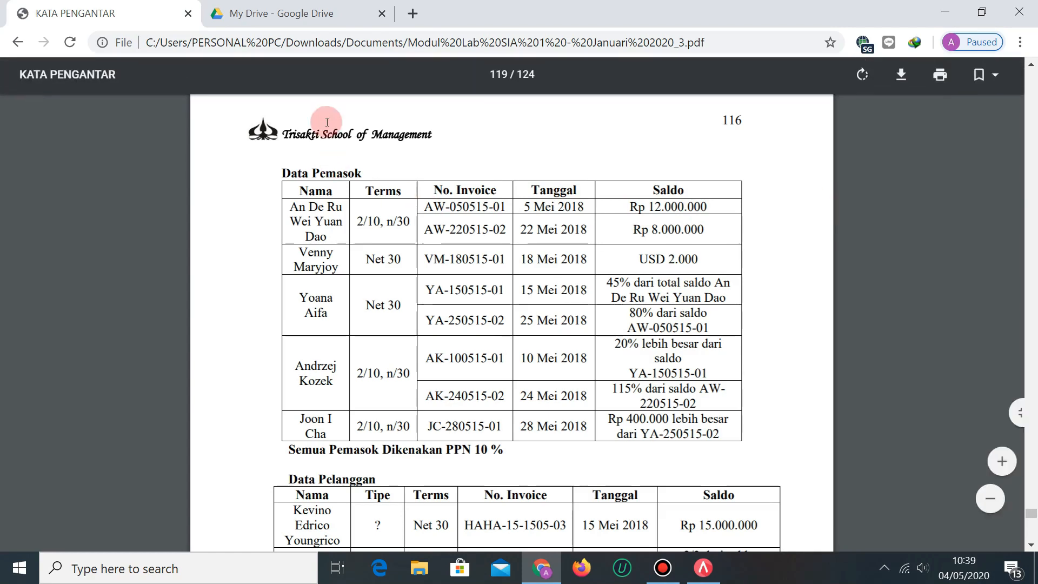
Compare the Rp9.000.000 balance in cell E41 with the PDF's supplier data table.
left_click(331, 5)
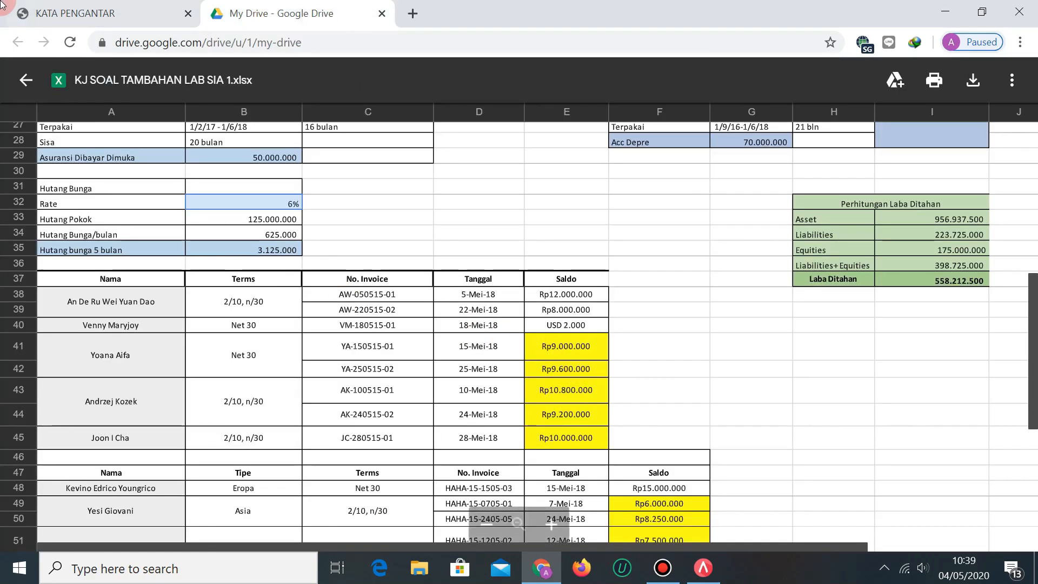
left_click(83, 6)
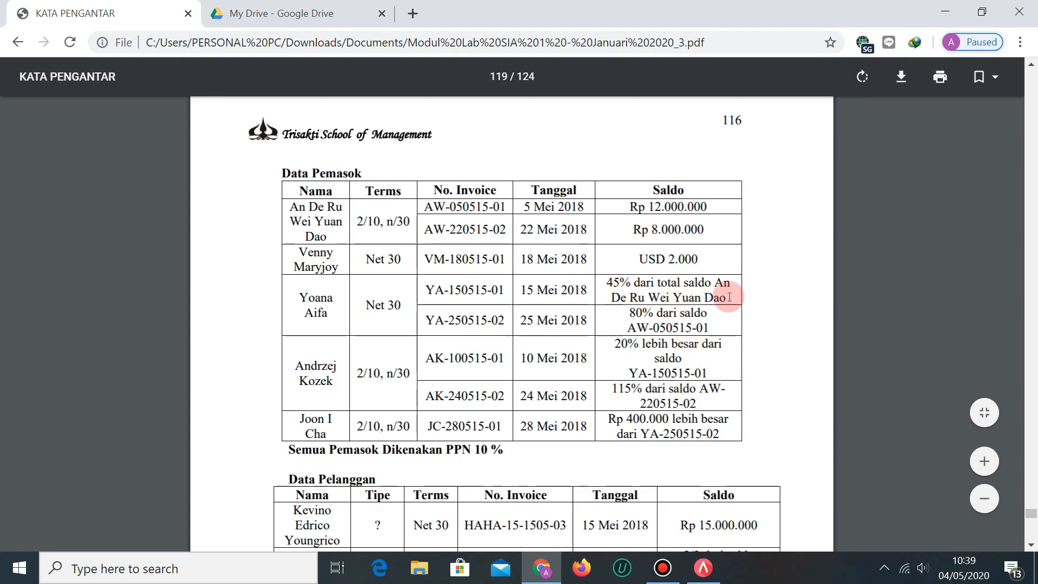
left_click(268, 13)
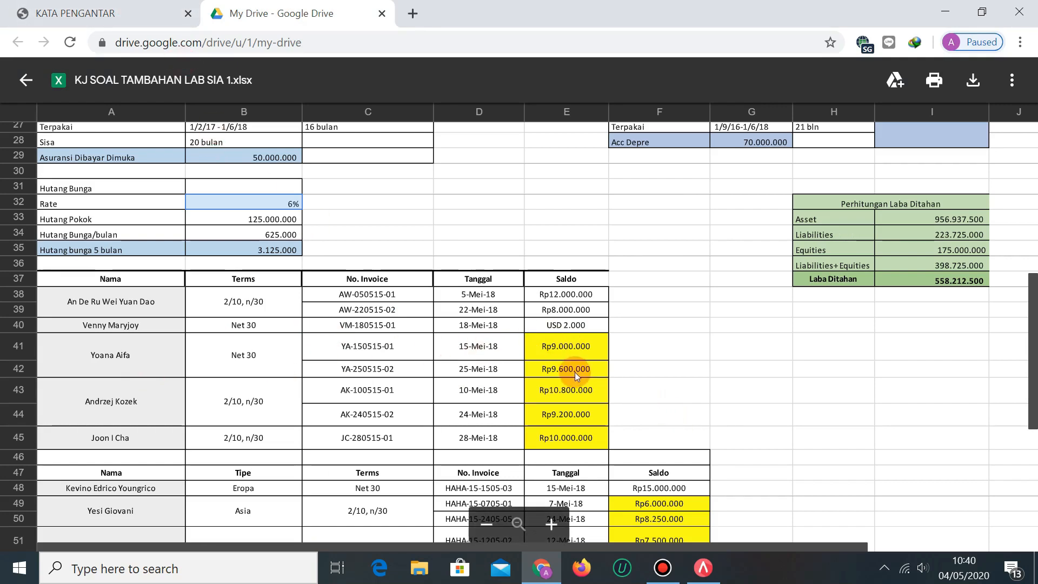
left_click(579, 348)
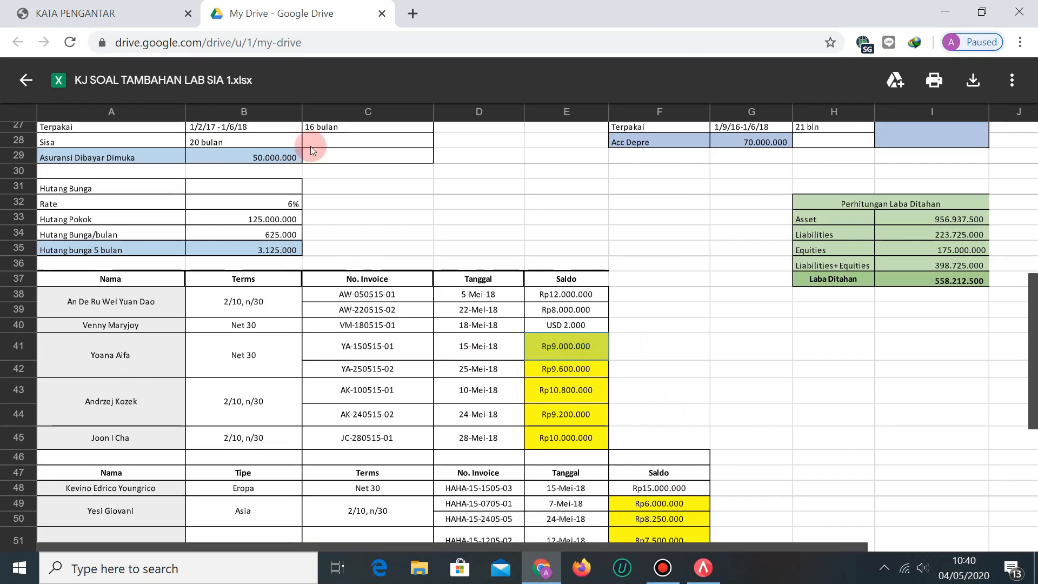
left_click(81, 13)
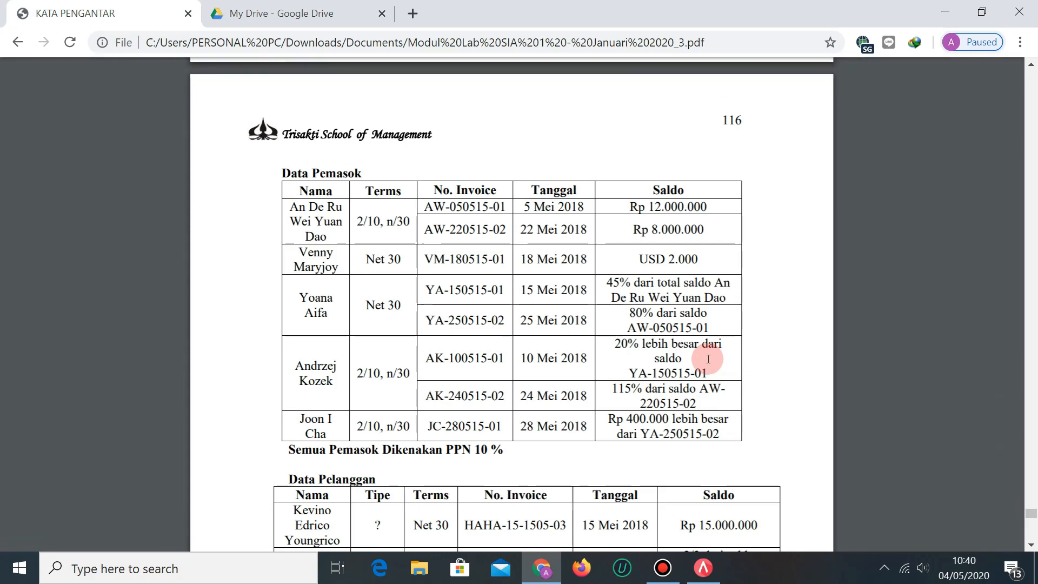
Check the Rp10.800.000 (E43) and Rp9.200.000 (E44) balances against the PDF supplier data.
left_click(284, 16)
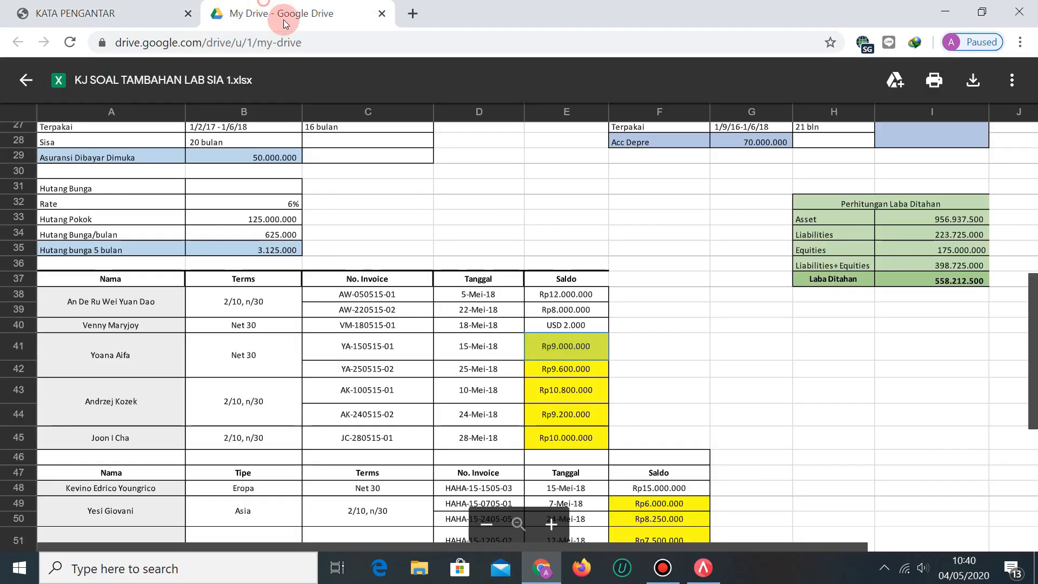
left_click(573, 385)
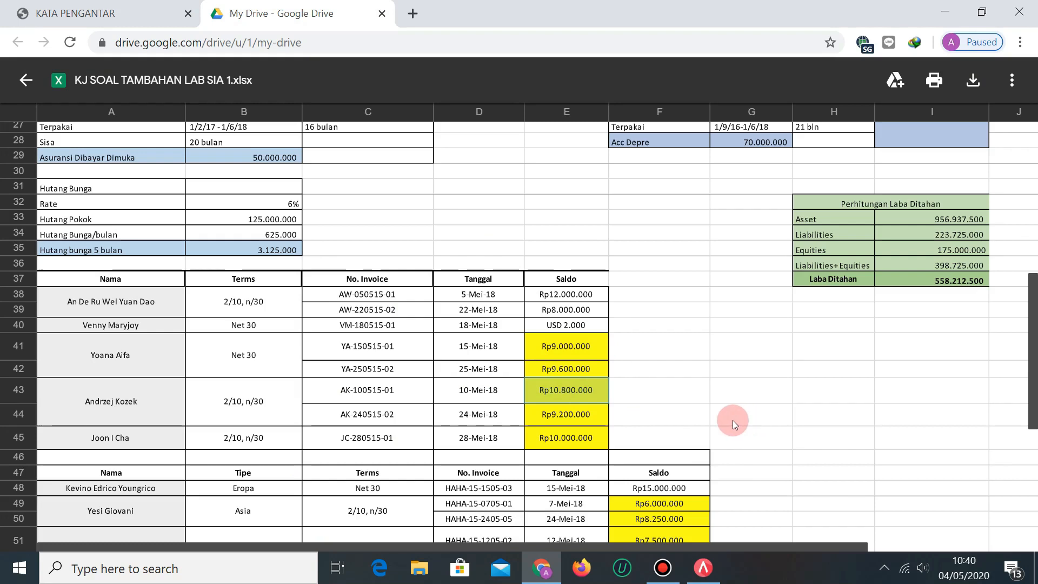
left_click(103, 14)
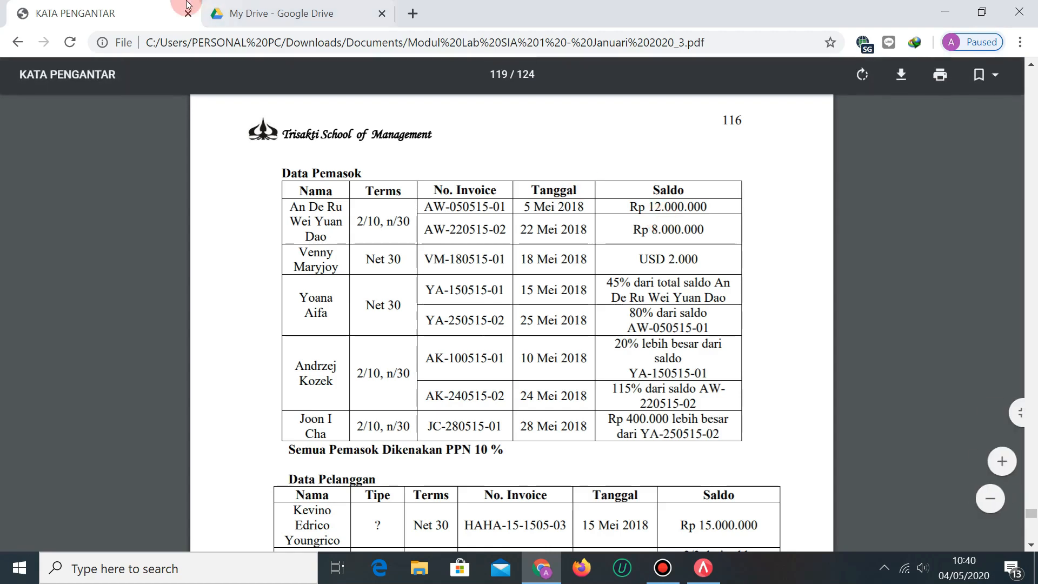
left_click(260, 14)
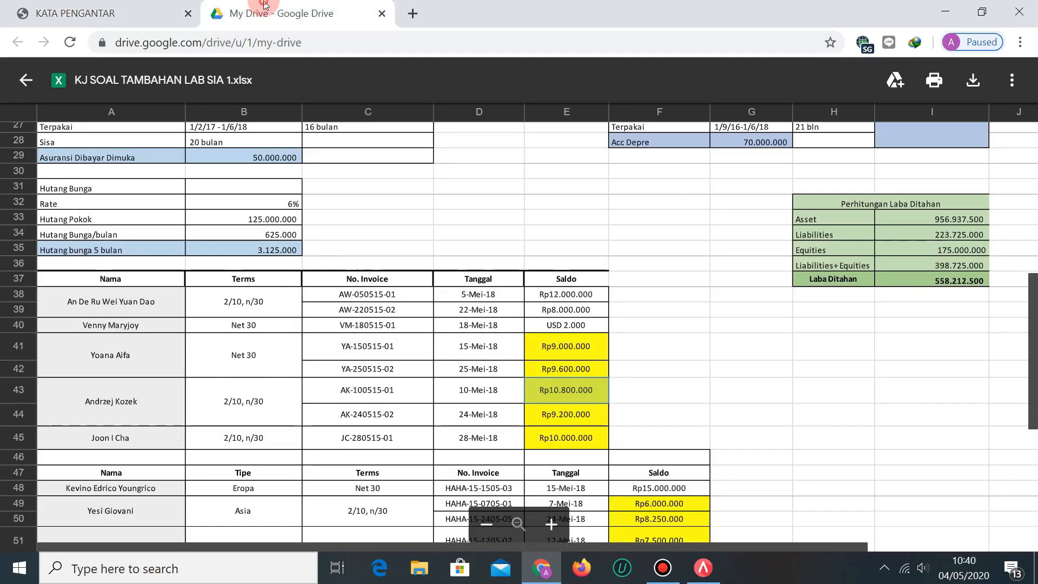
left_click(593, 410)
left_click(75, 14)
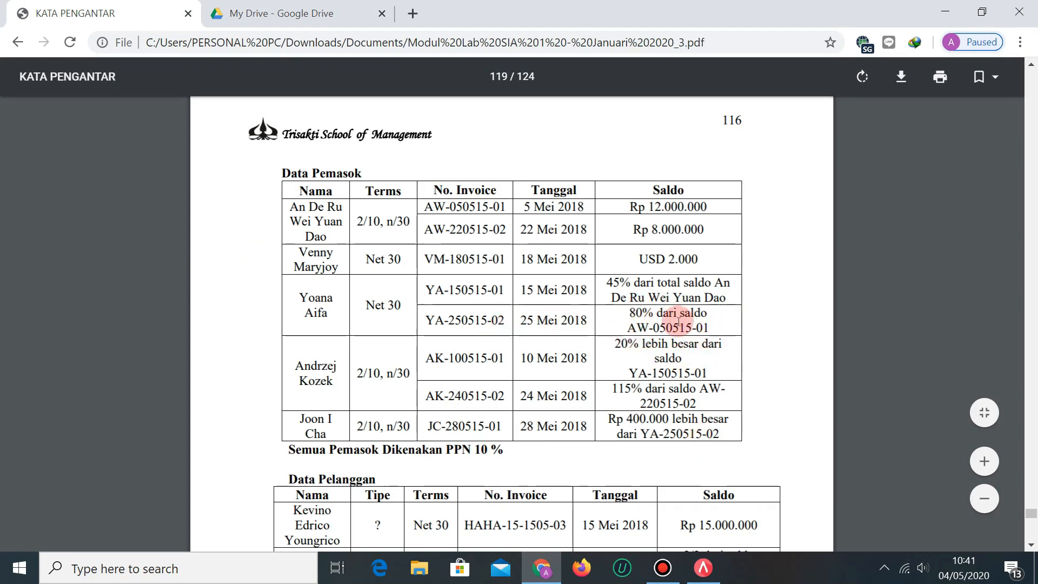
On the answer key, check the Rp9.600.000 (E42) and Rp10.000.000 (E45) balances.
left_click(293, 13)
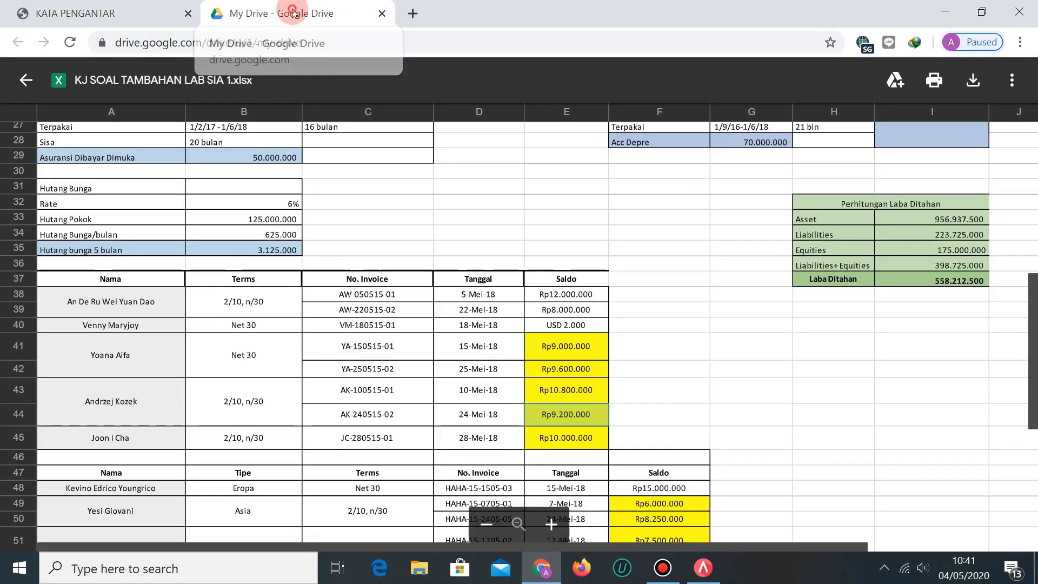
left_click(593, 363)
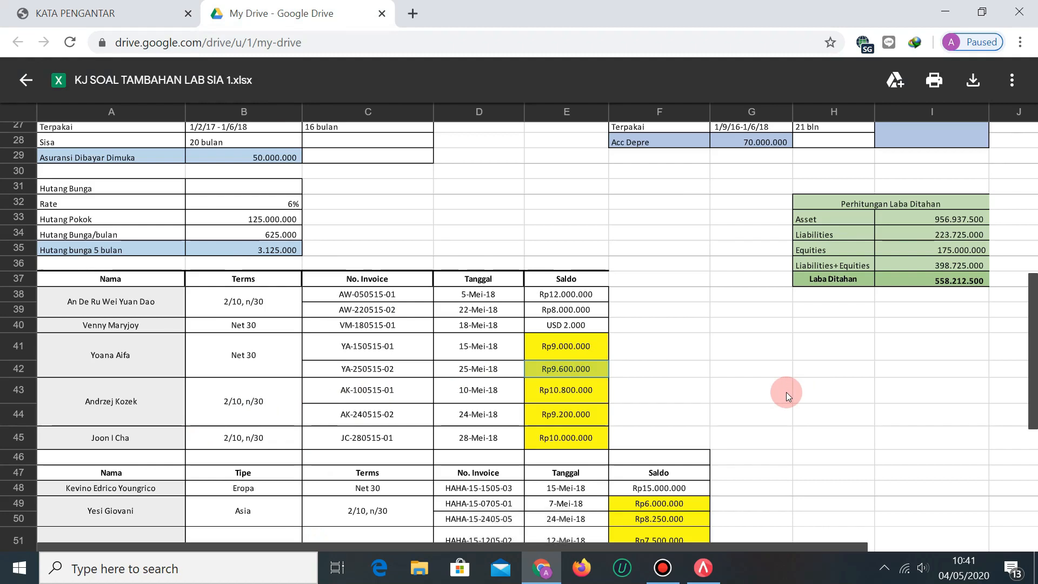
left_click(586, 445)
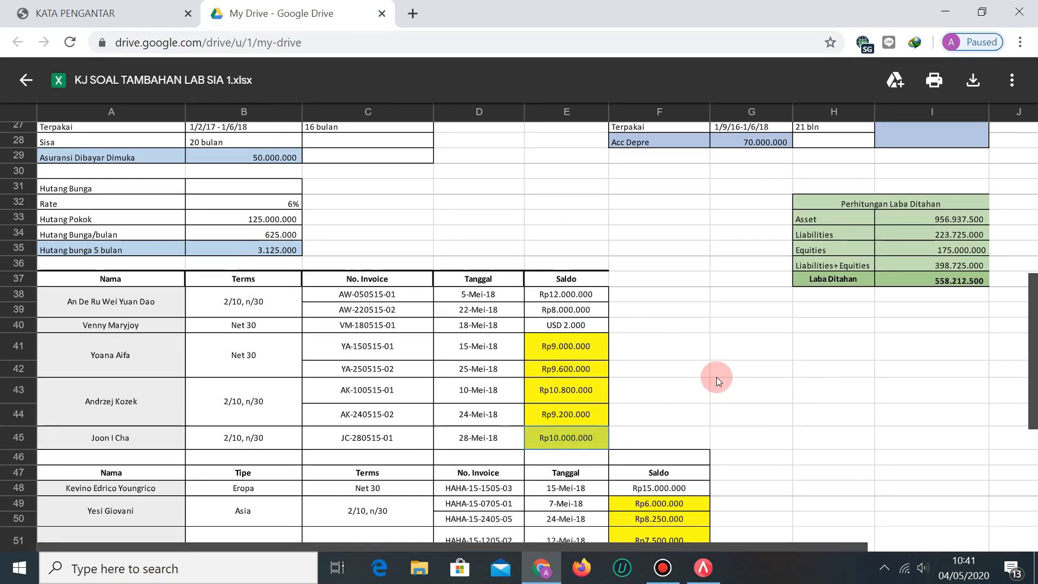
scroll(498, 262, "up", 8)
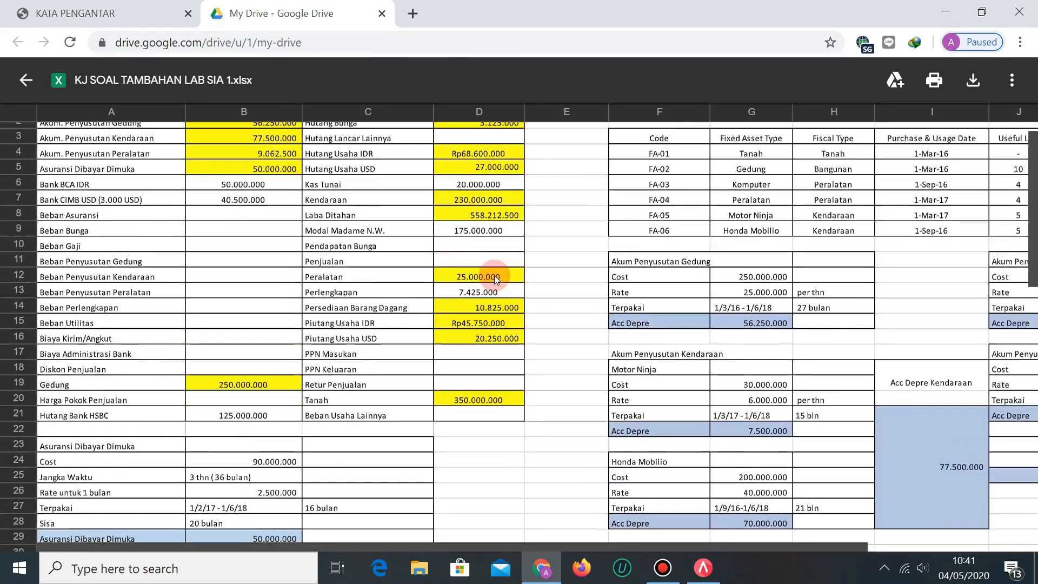
scroll(488, 205, "down", 10)
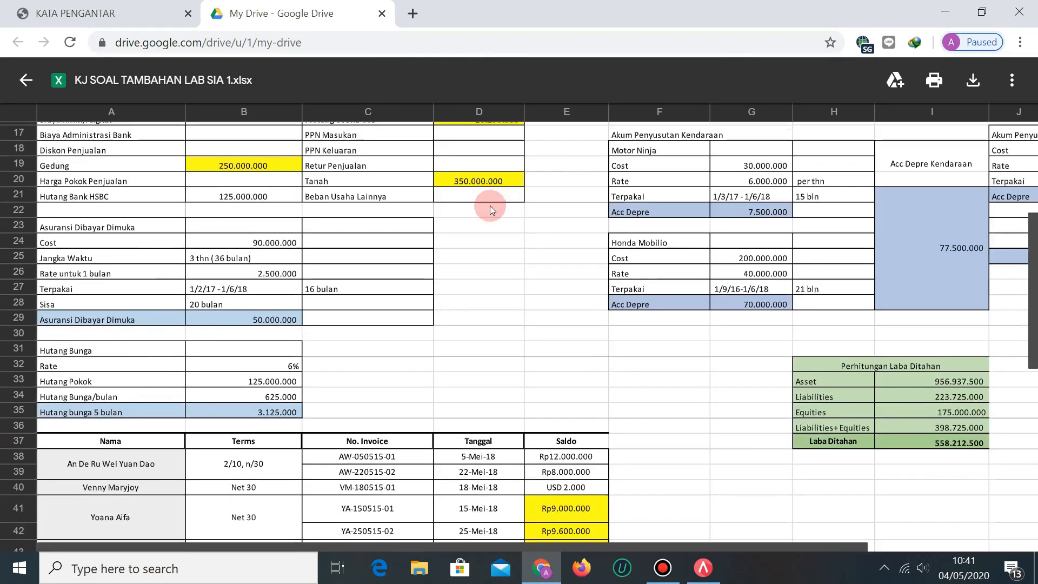
scroll(519, 216, "up", 1)
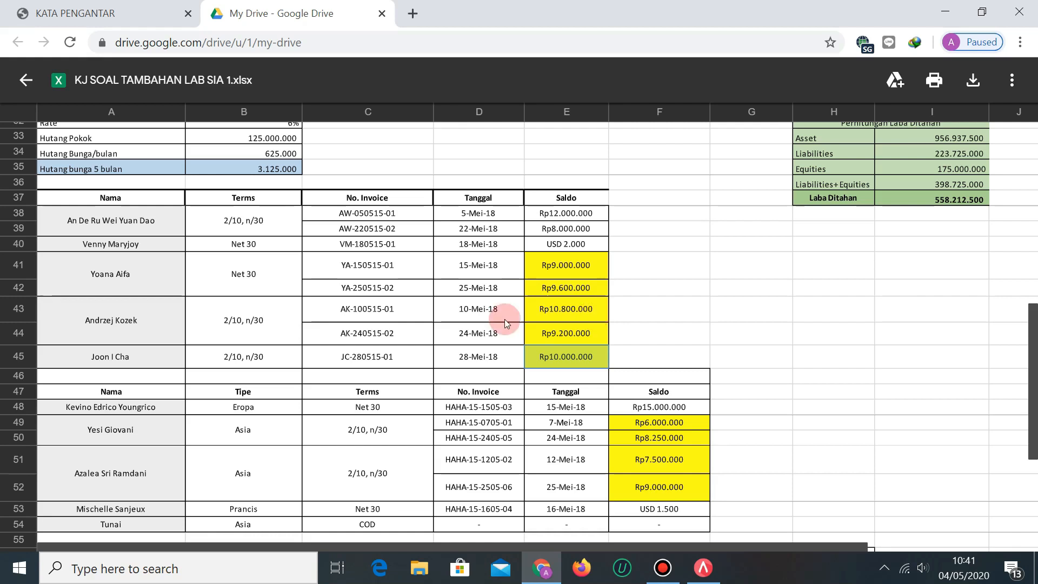
scroll(549, 315, "up", 10)
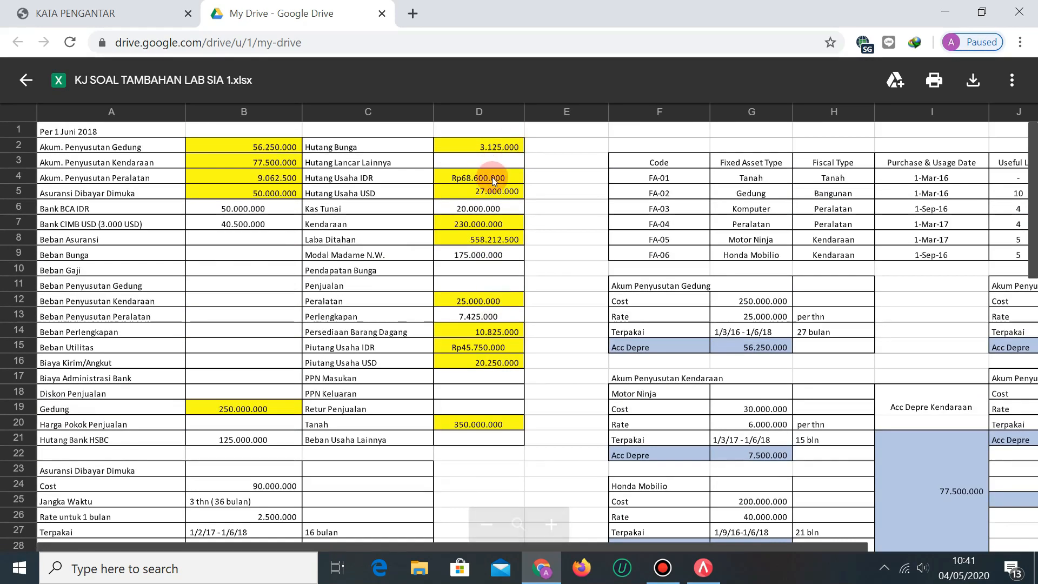
scroll(533, 423, "down", 5)
scroll(545, 390, "up", 5)
scroll(453, 256, "down", 12)
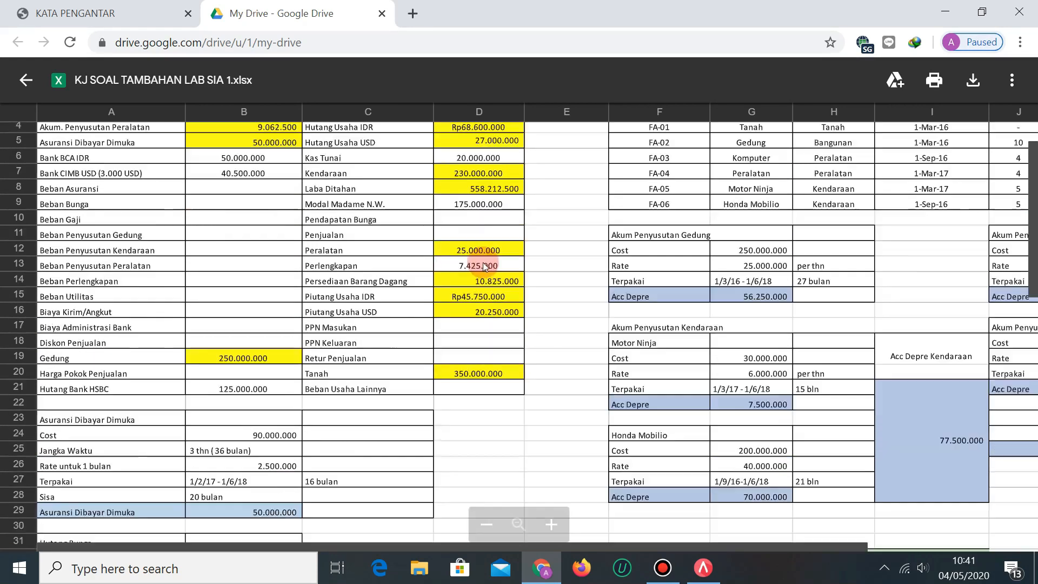
scroll(603, 276, "up", 3)
left_click(581, 244)
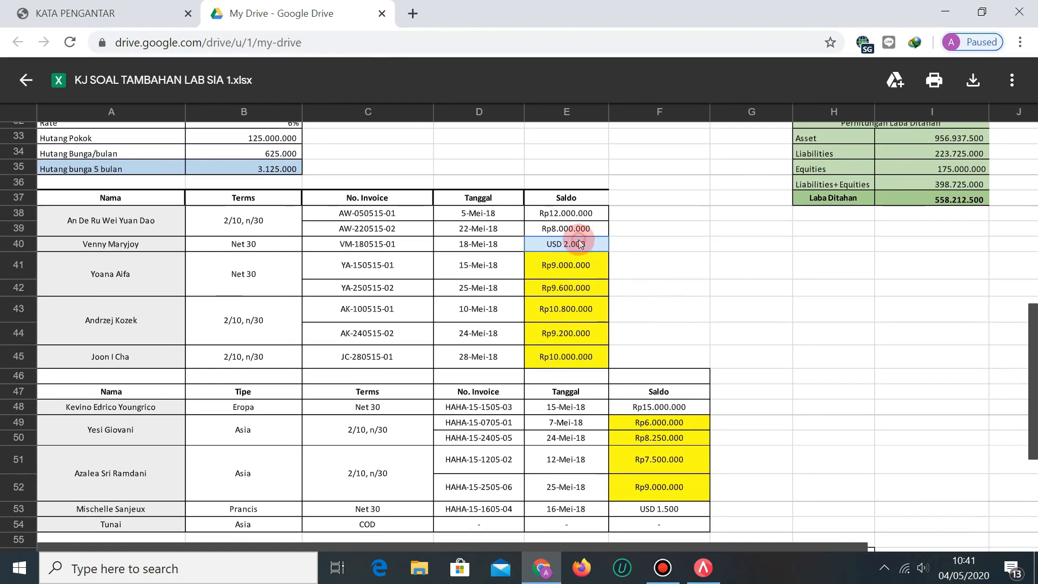
scroll(614, 329, "up", 2)
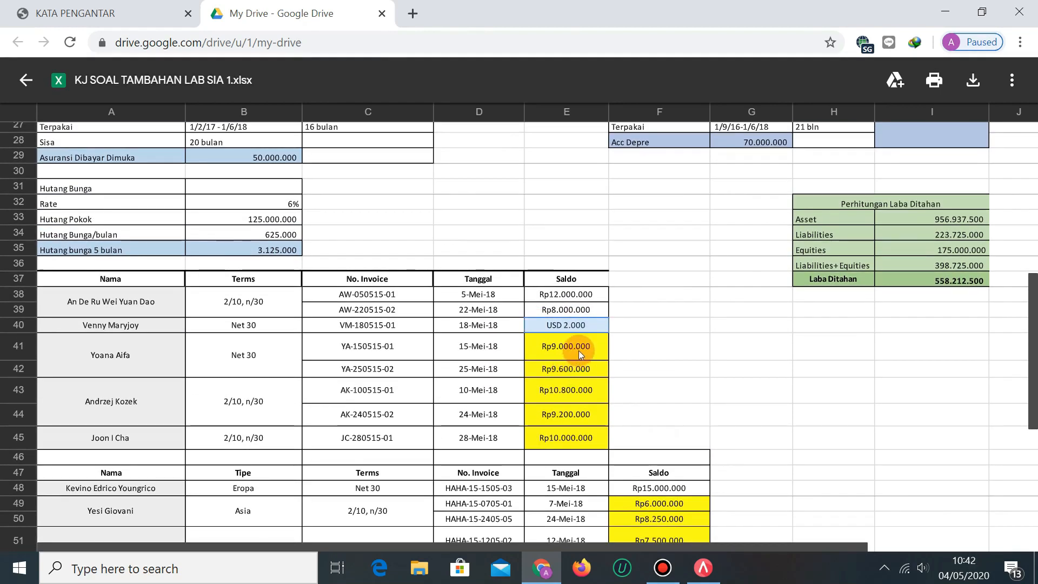
scroll(578, 351, "up", 9)
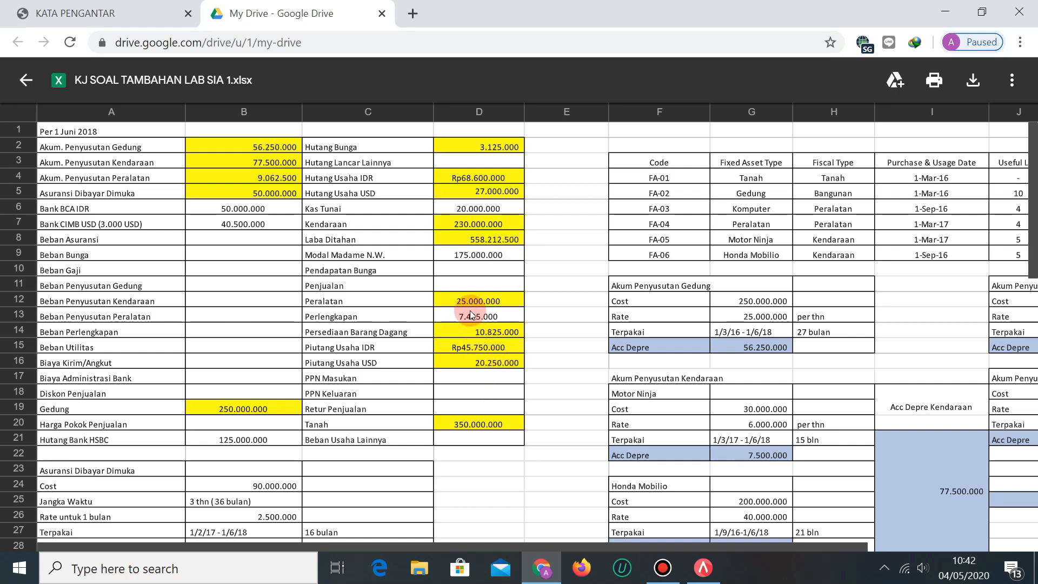
scroll(469, 301, "down", 10)
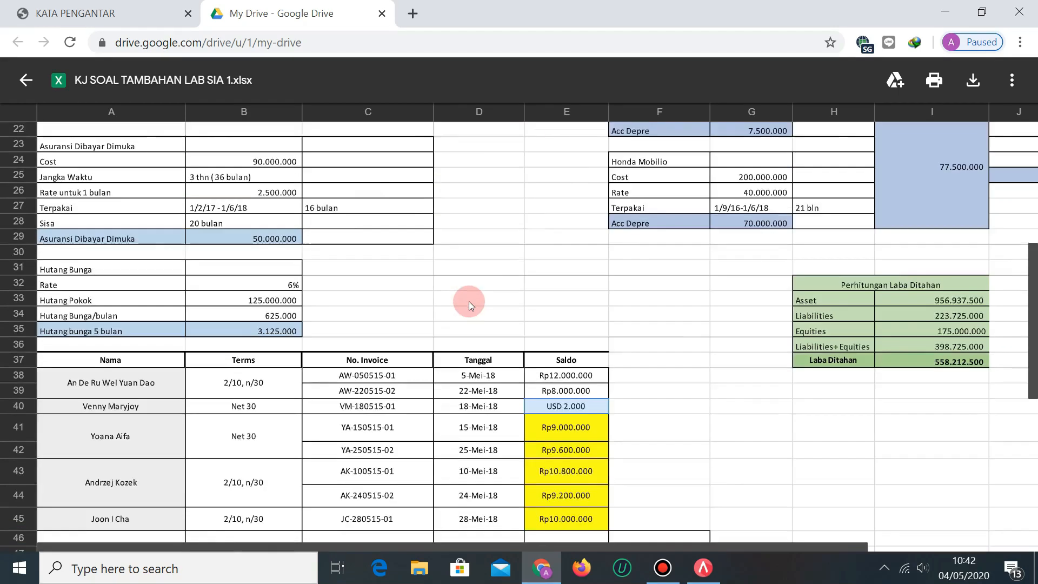
scroll(628, 276, "up", 2)
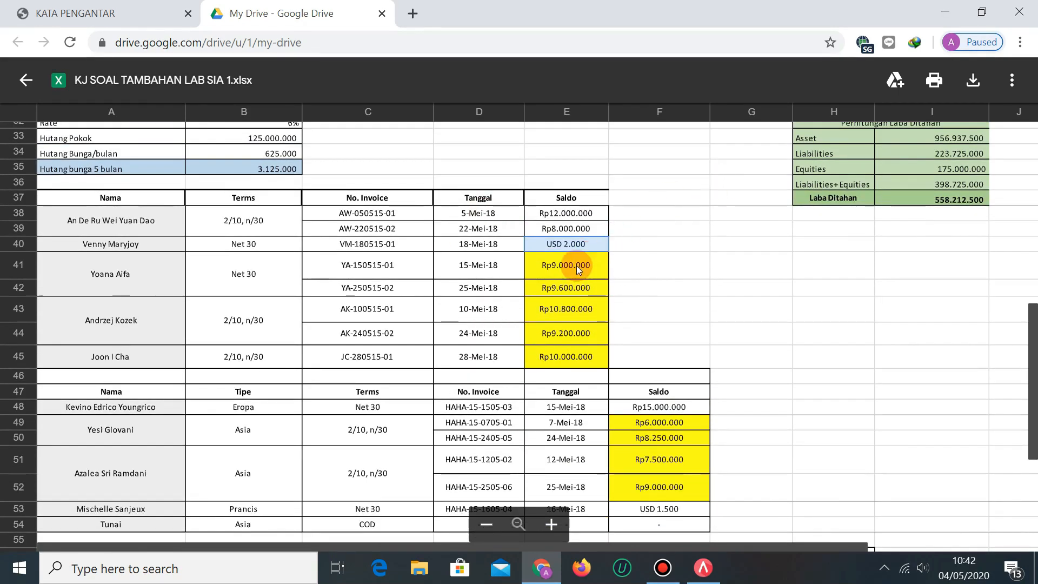
scroll(448, 310, "up", 2)
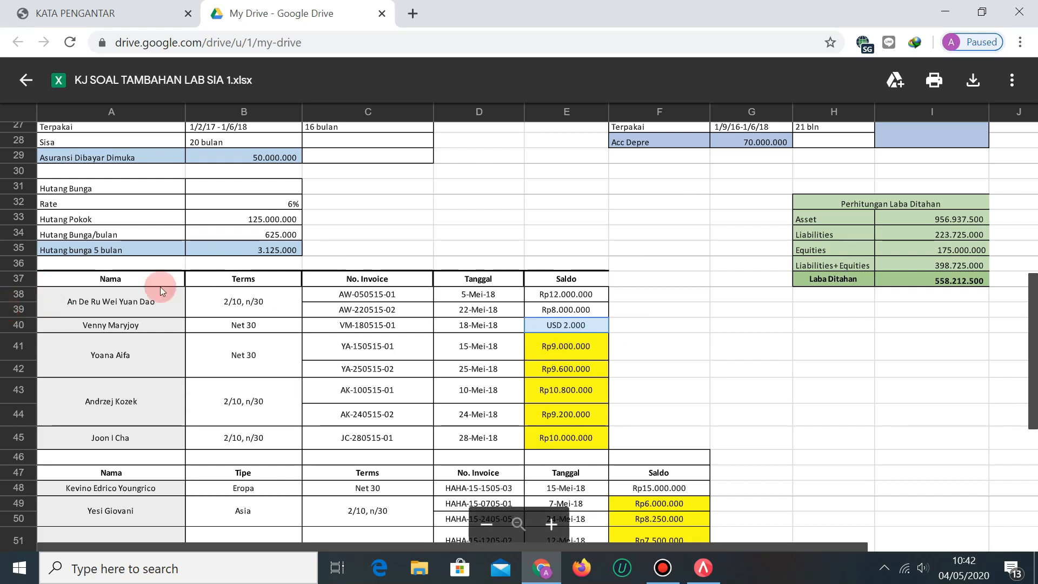
scroll(268, 307, "up", 1)
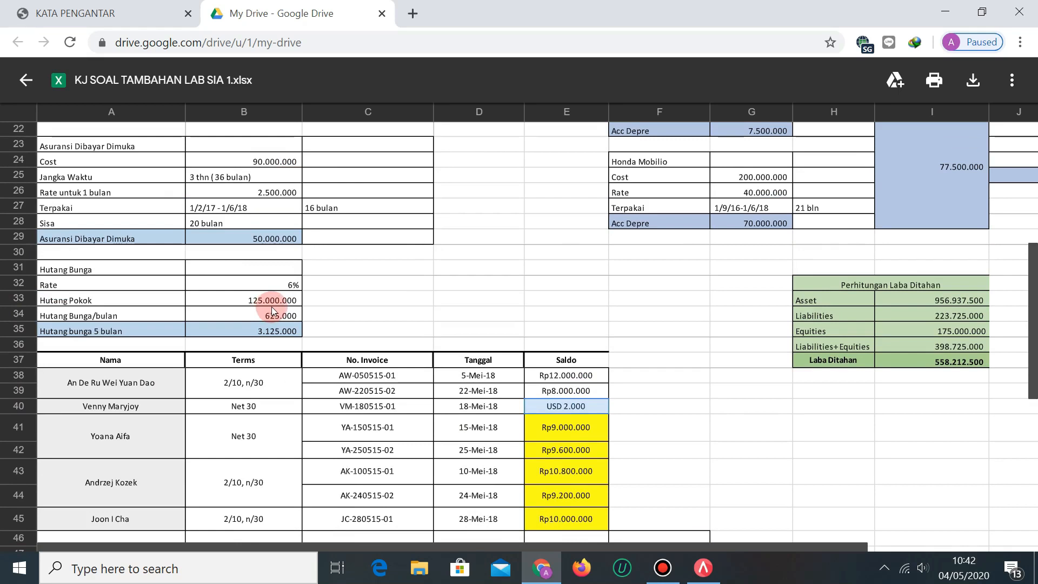
scroll(226, 323, "up", 4)
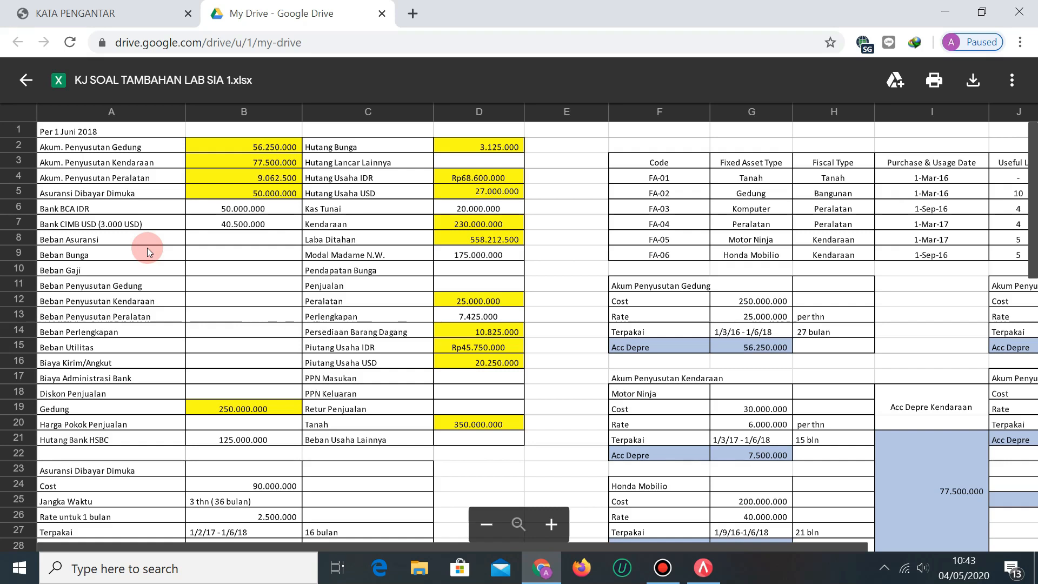
scroll(413, 301, "down", 10)
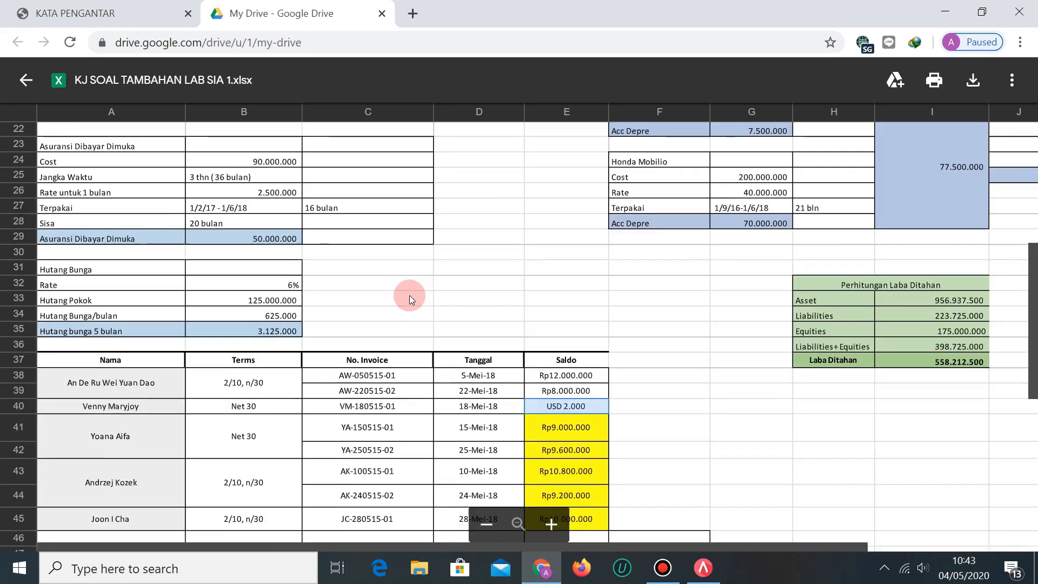
scroll(432, 299, "up", 2)
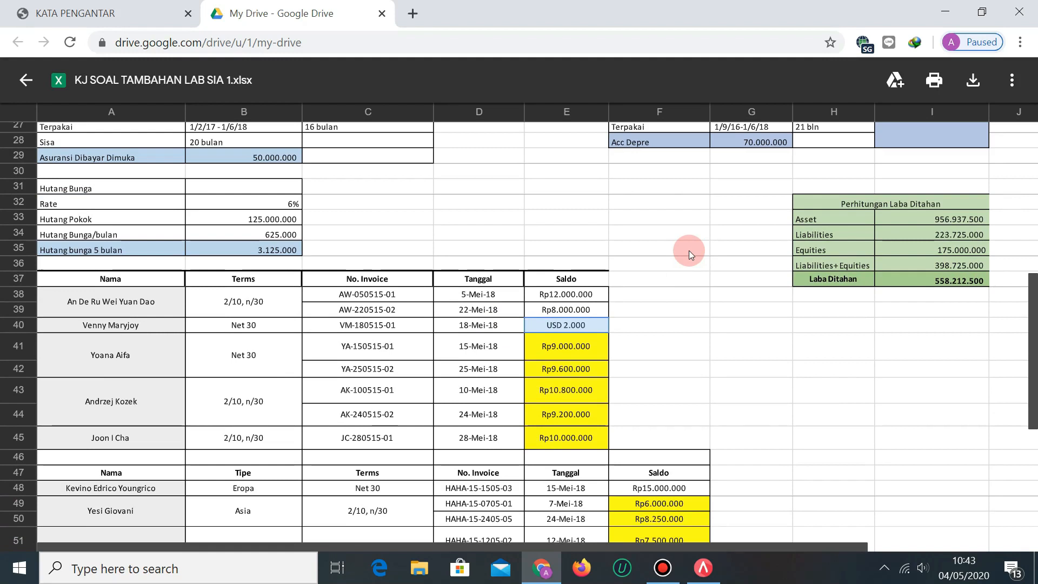
scroll(689, 251, "up", 8)
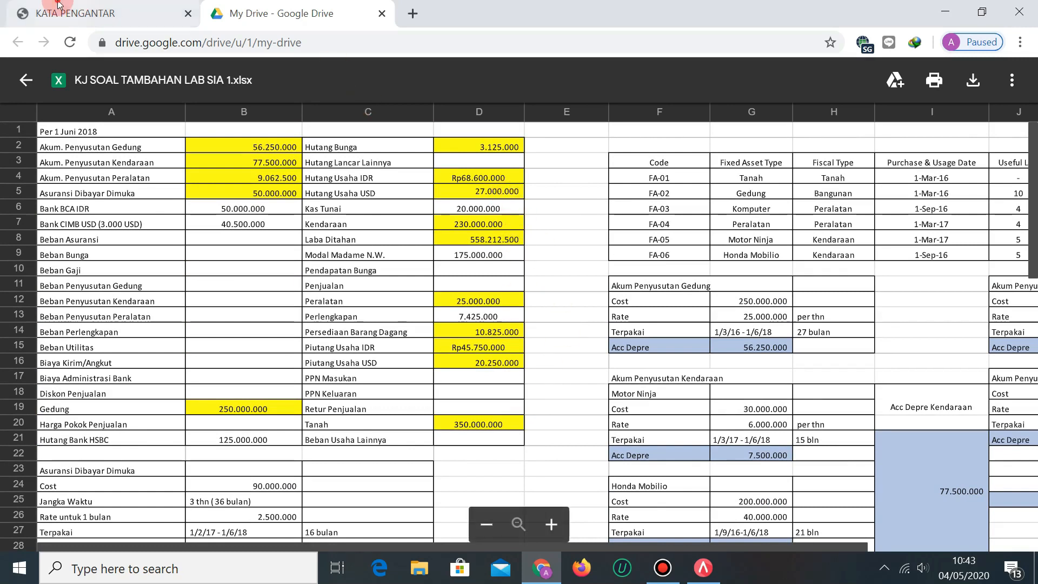
left_click(76, 13)
scroll(611, 276, "up", 10)
scroll(608, 274, "up", 8)
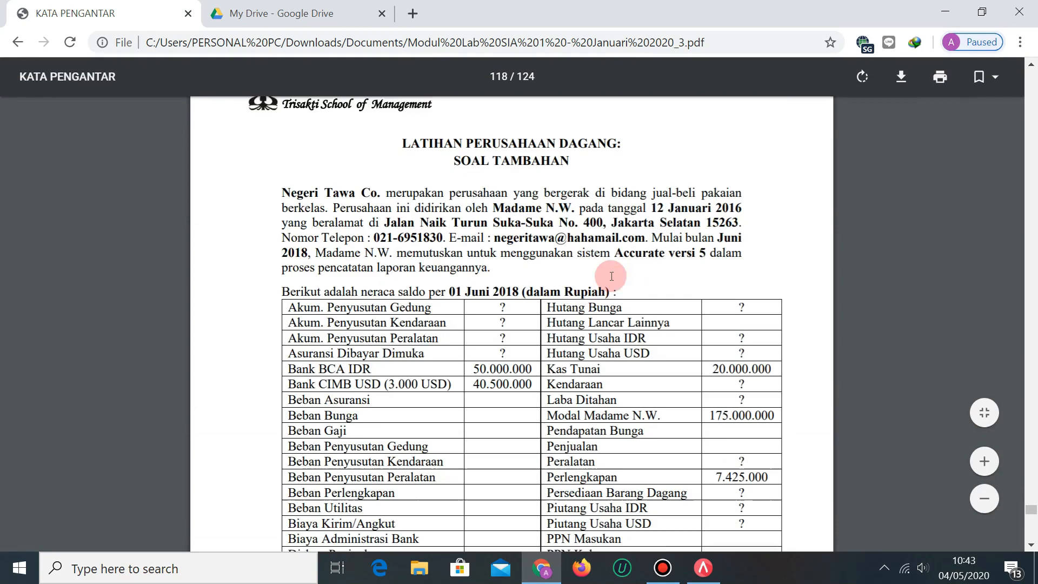
scroll(724, 331, "down", 5)
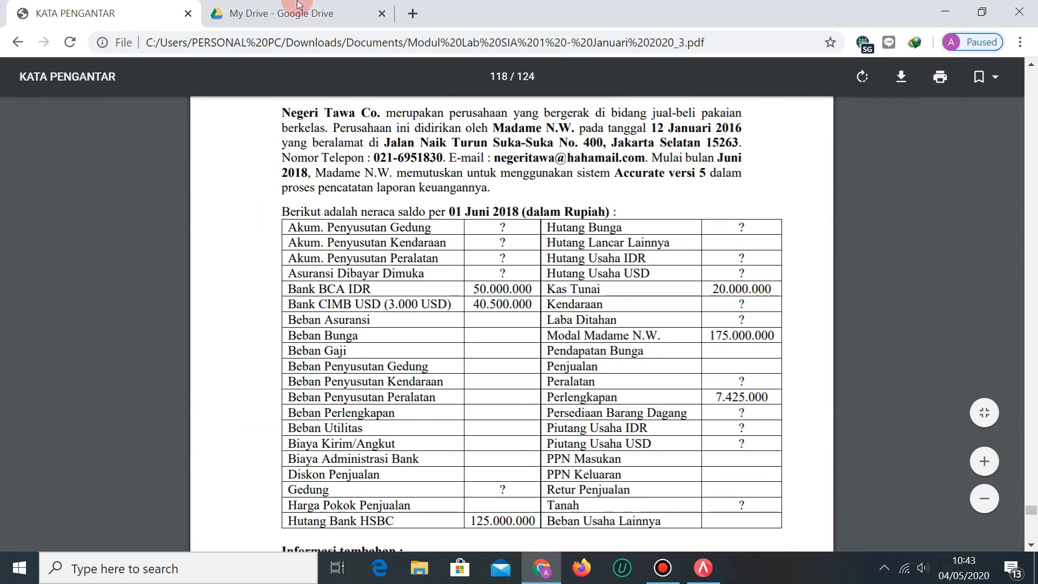
scroll(702, 417, "down", 20)
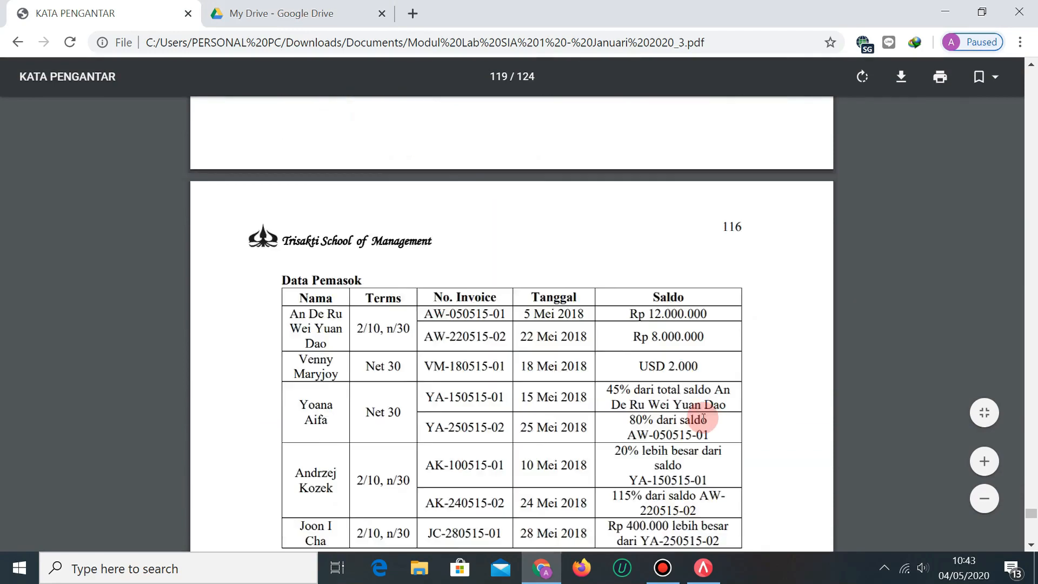
scroll(716, 419, "down", 15)
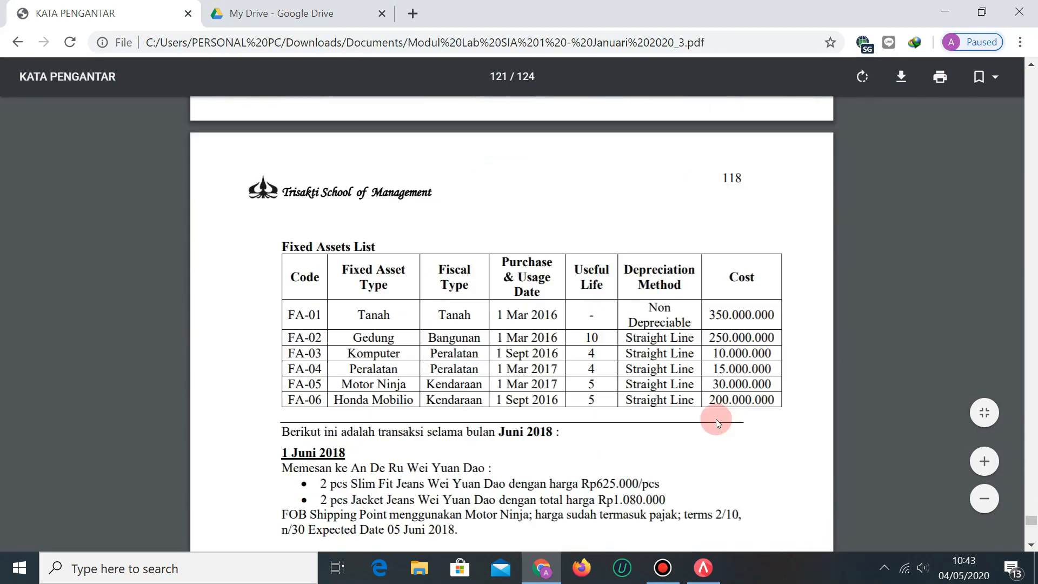
scroll(716, 420, "up", 7)
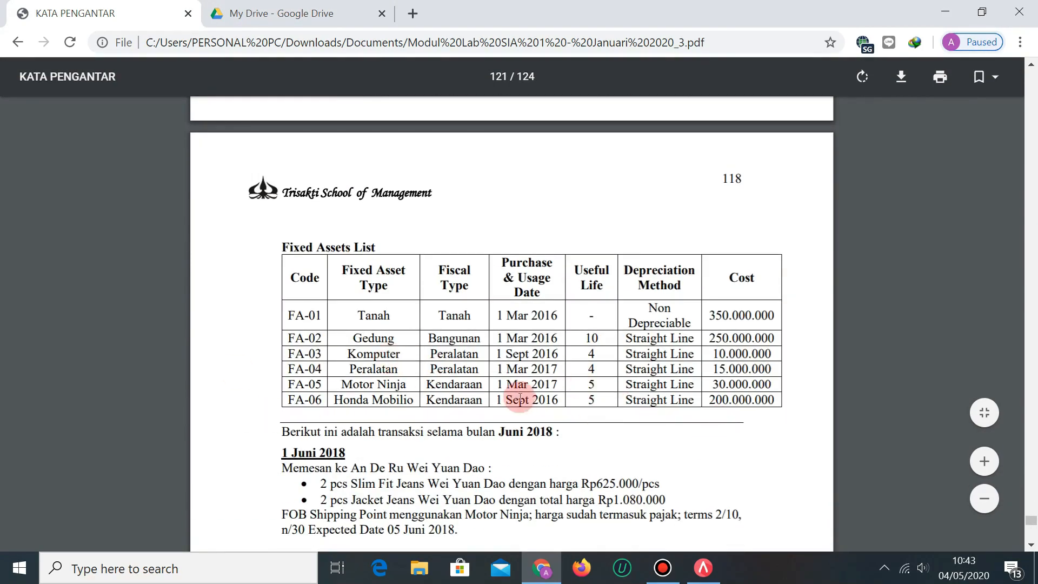
left_click(285, 11)
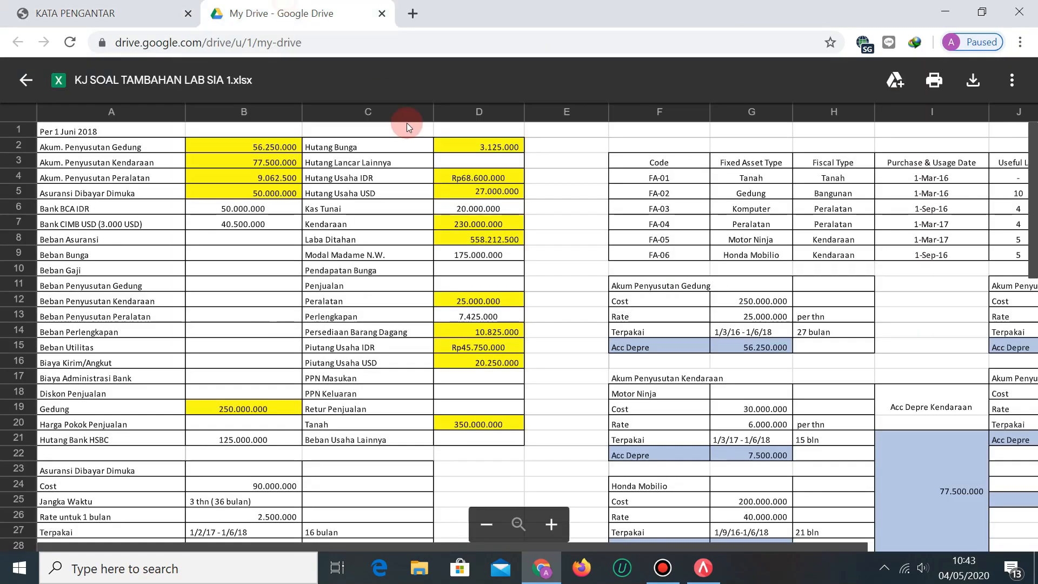
left_click(103, 13)
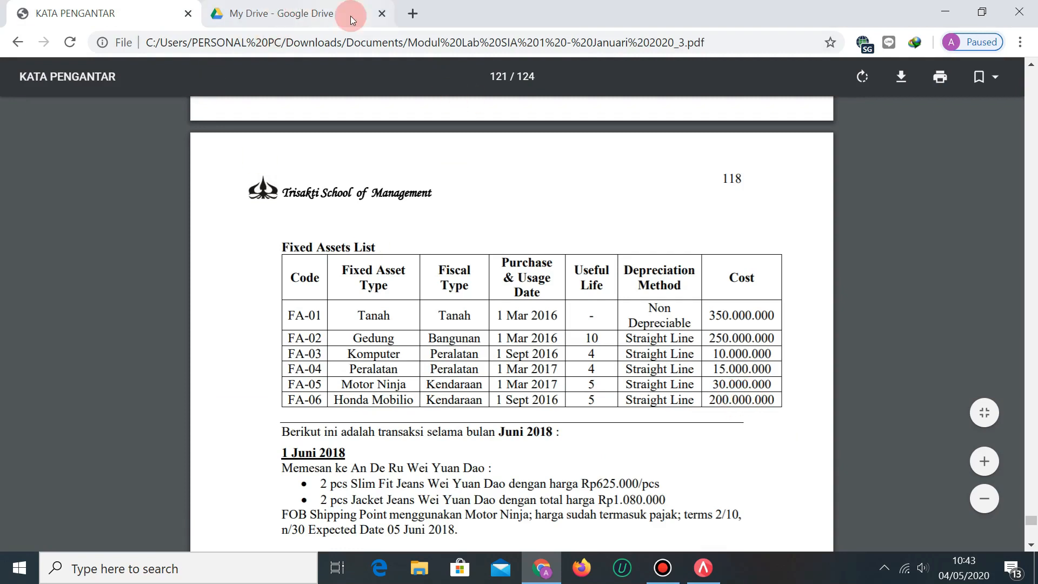
left_click(279, 6)
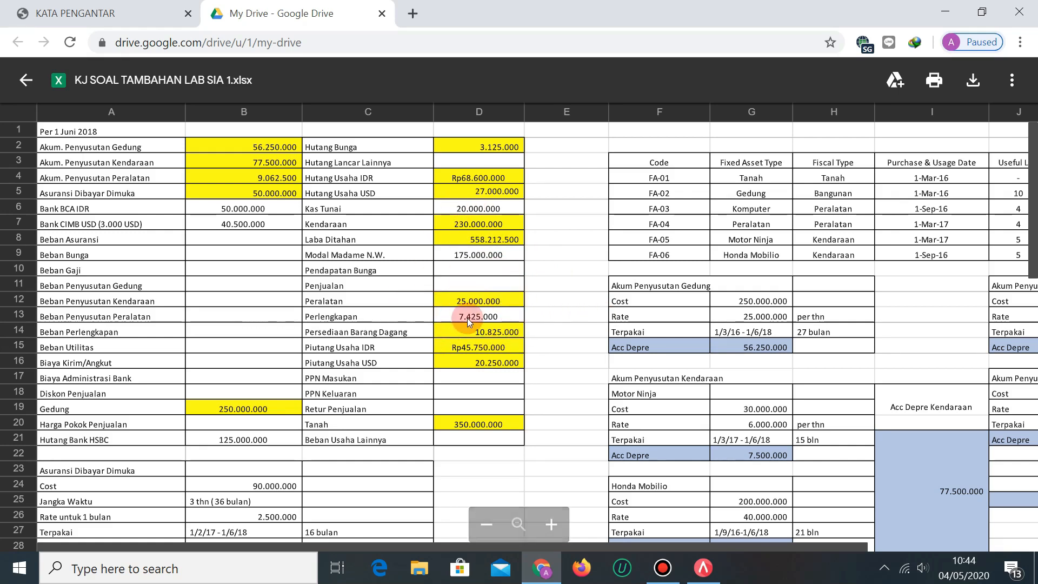
left_click(110, 13)
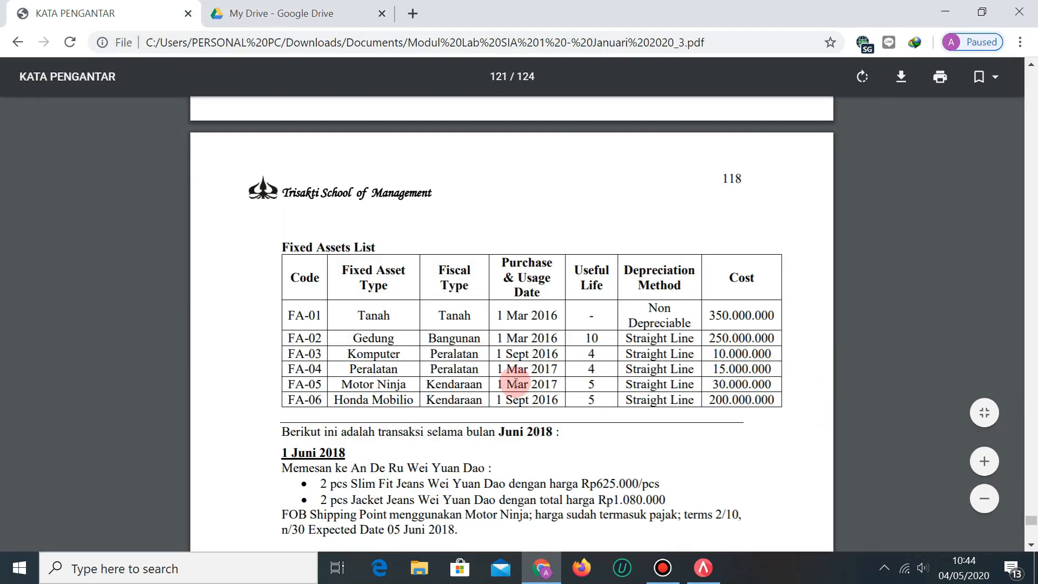
left_click(262, 12)
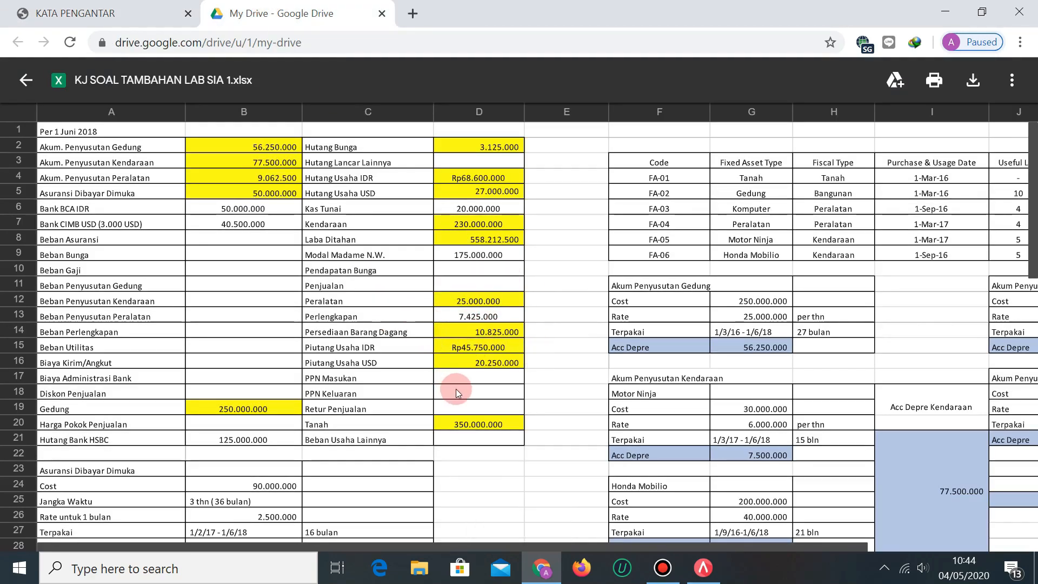
Scroll the answer-key preview down to the FIFO inventory table around row 45.
scroll(460, 391, "down", 2)
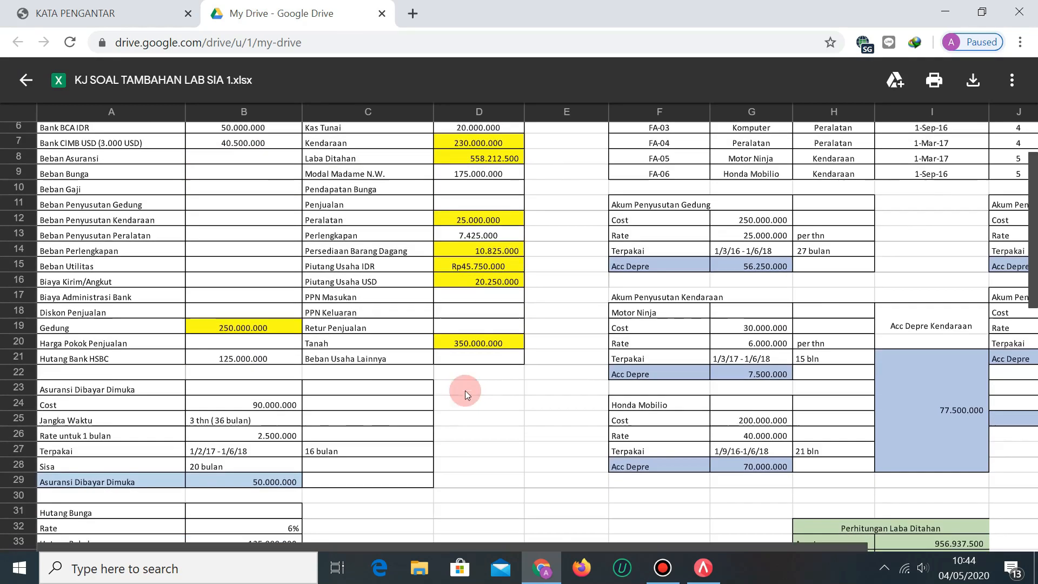
scroll(511, 363, "up", 2)
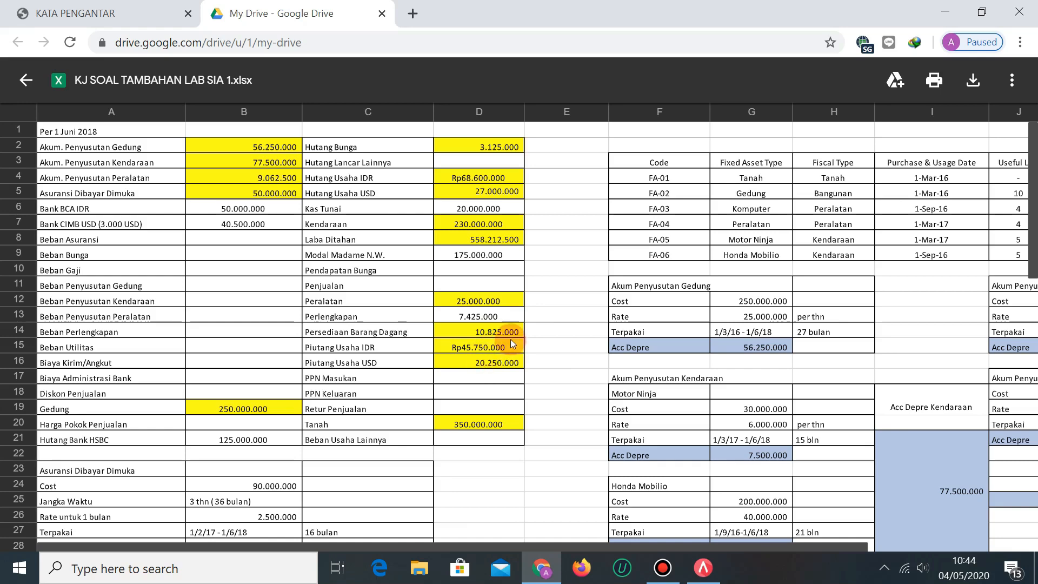
scroll(475, 332, "down", 6)
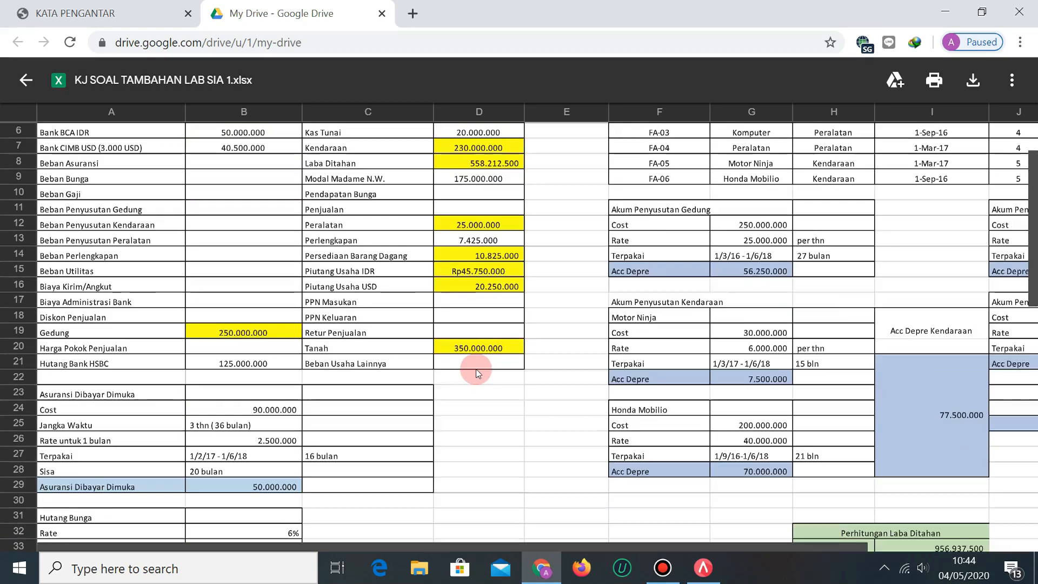
scroll(478, 368, "down", 7)
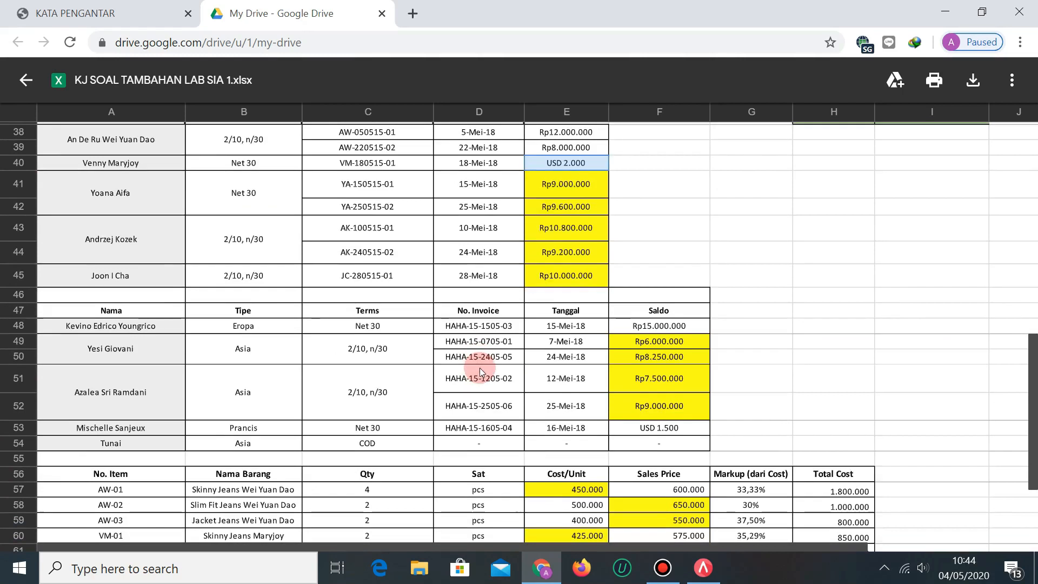
Compare the PDF's FIFO inventory table with the answer key's 10.825.000 inventory total.
left_click(198, 21)
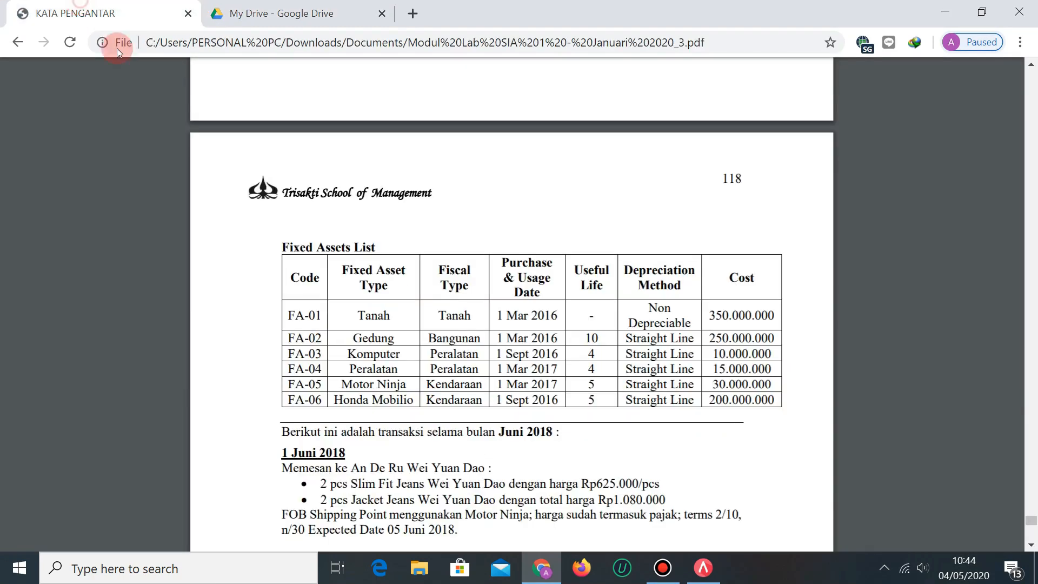
scroll(557, 481, "up", 3)
scroll(555, 480, "up", 8)
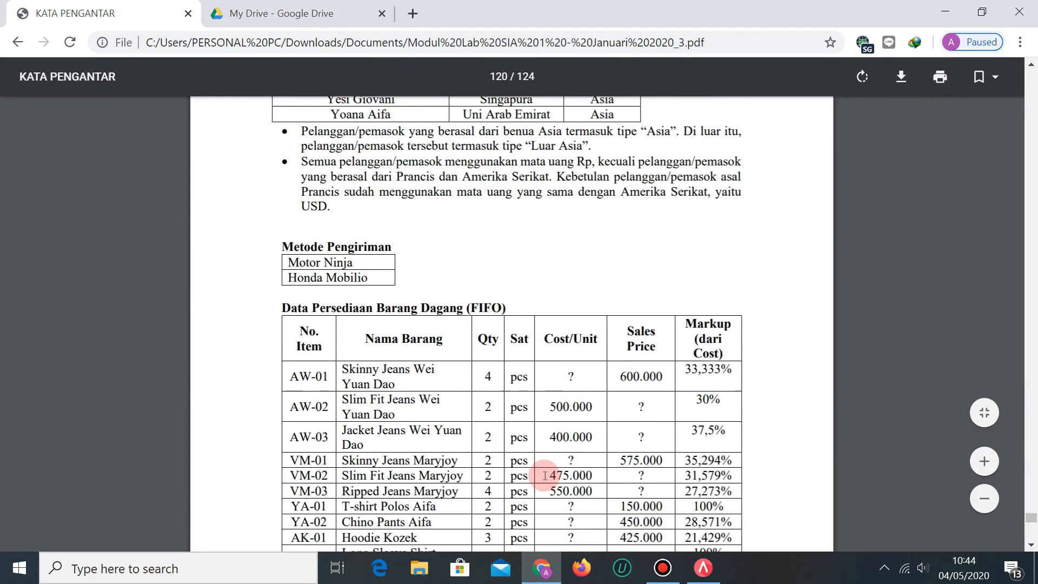
scroll(414, 269, "down", 2)
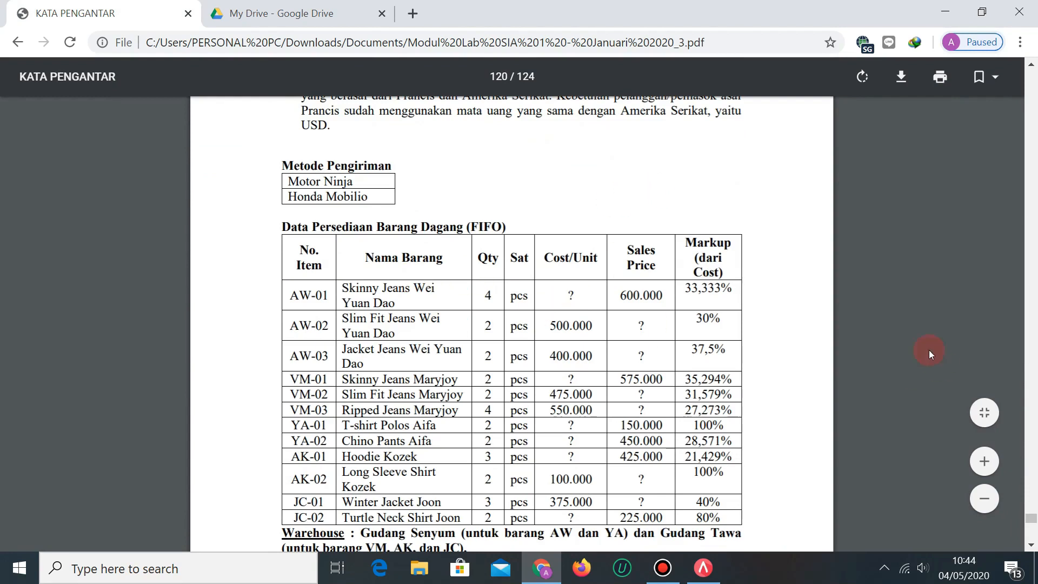
scroll(511, 243, "down", 2)
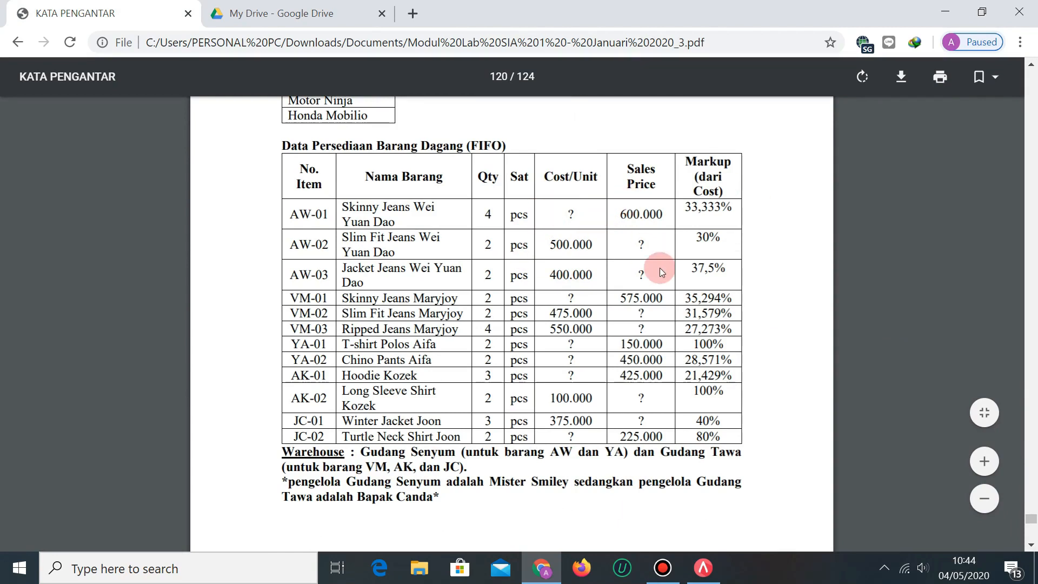
left_click(239, 12)
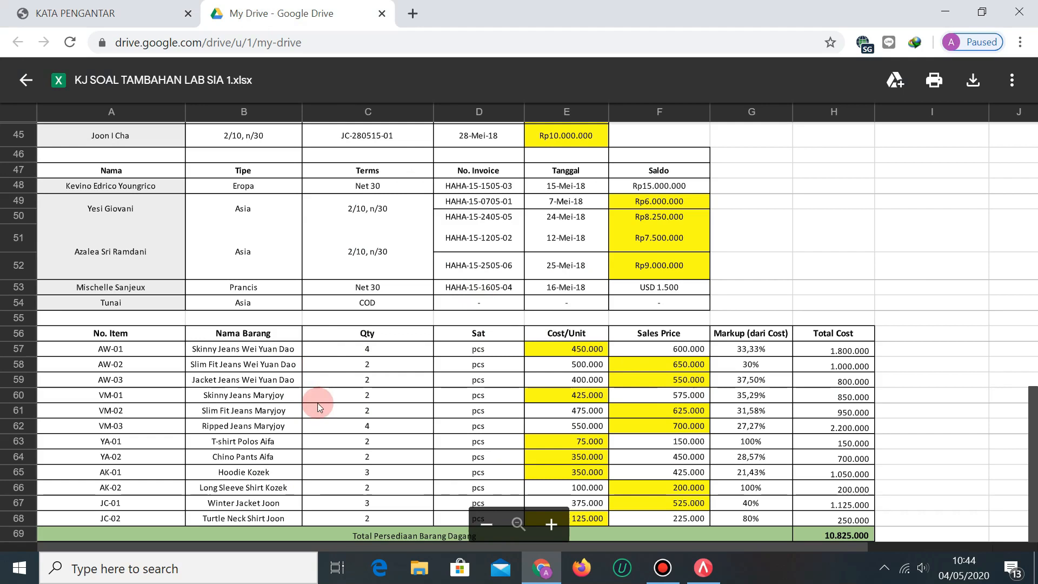
left_click(51, 12)
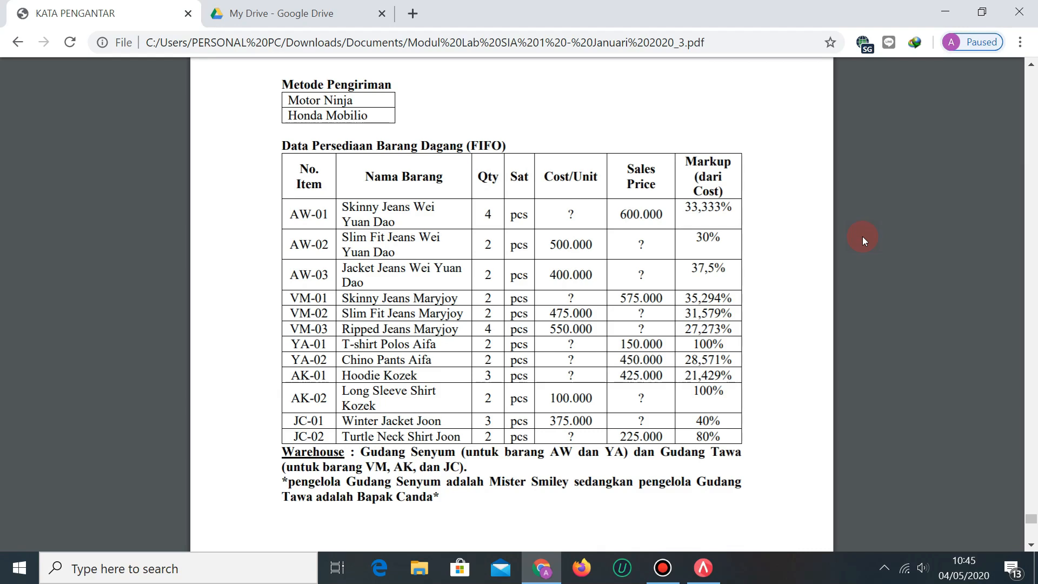
left_click(281, 14)
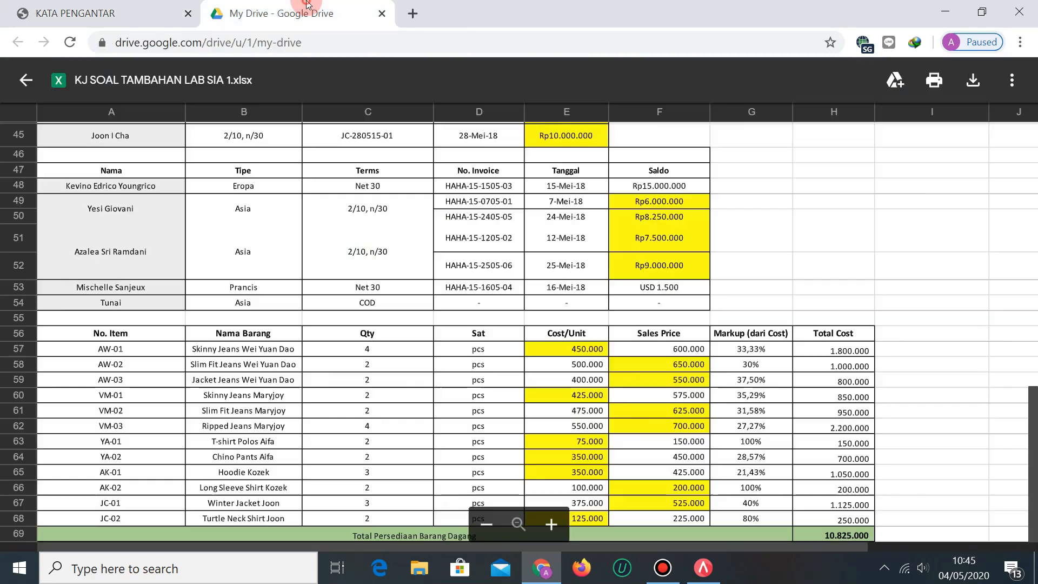
left_click(101, 12)
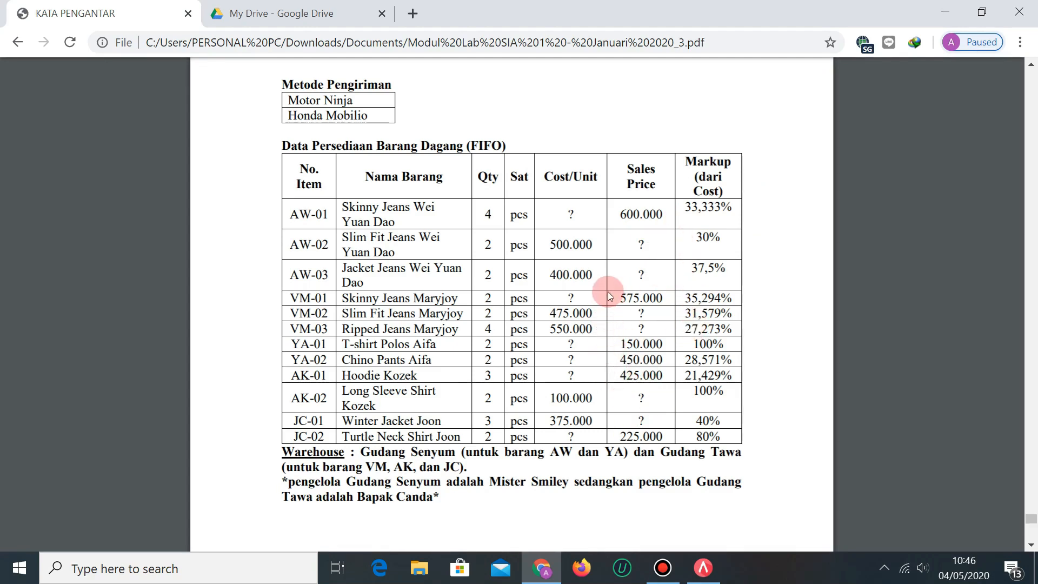
left_click(282, 5)
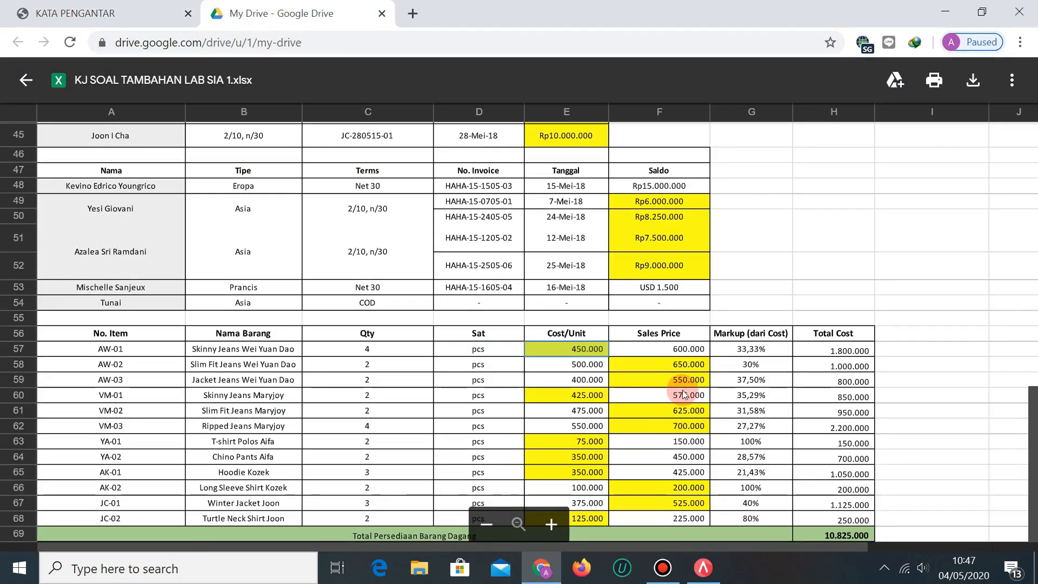
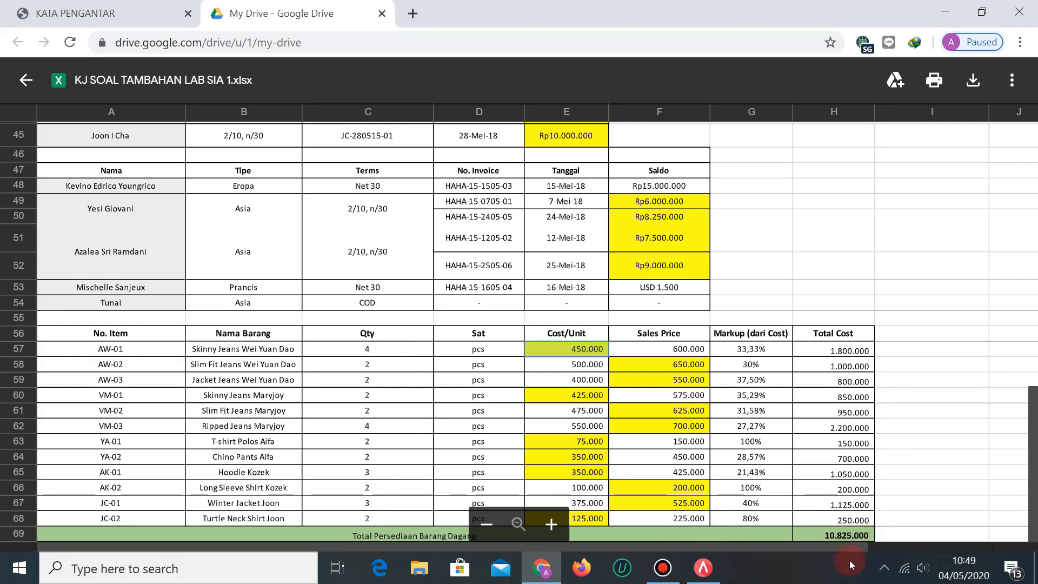
Scroll back up through the KJ SOAL TAMBAHAN answer-key spreadsheet preview.
scroll(606, 267, "up", 10)
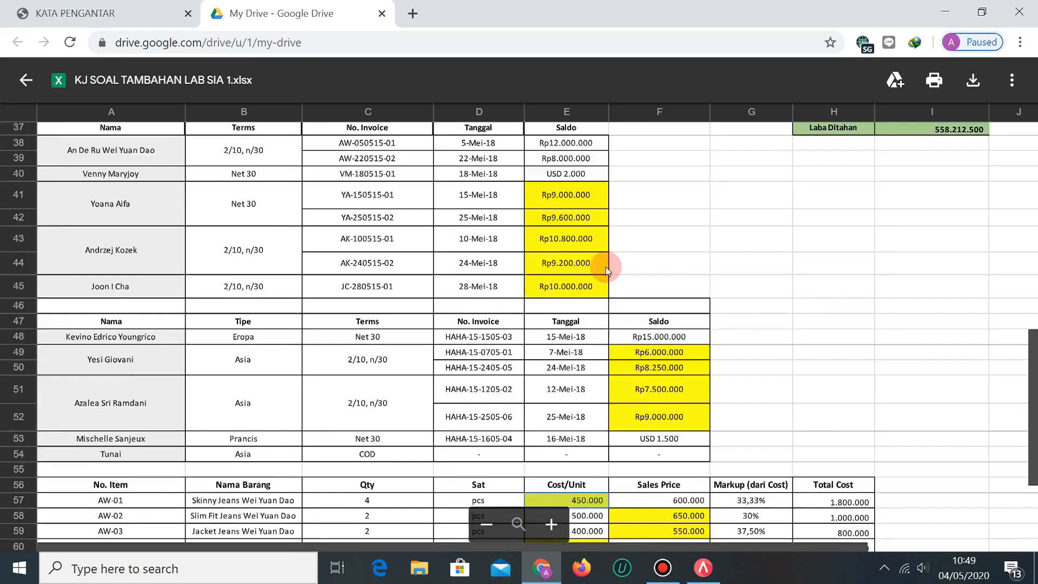
scroll(447, 314, "up", 1)
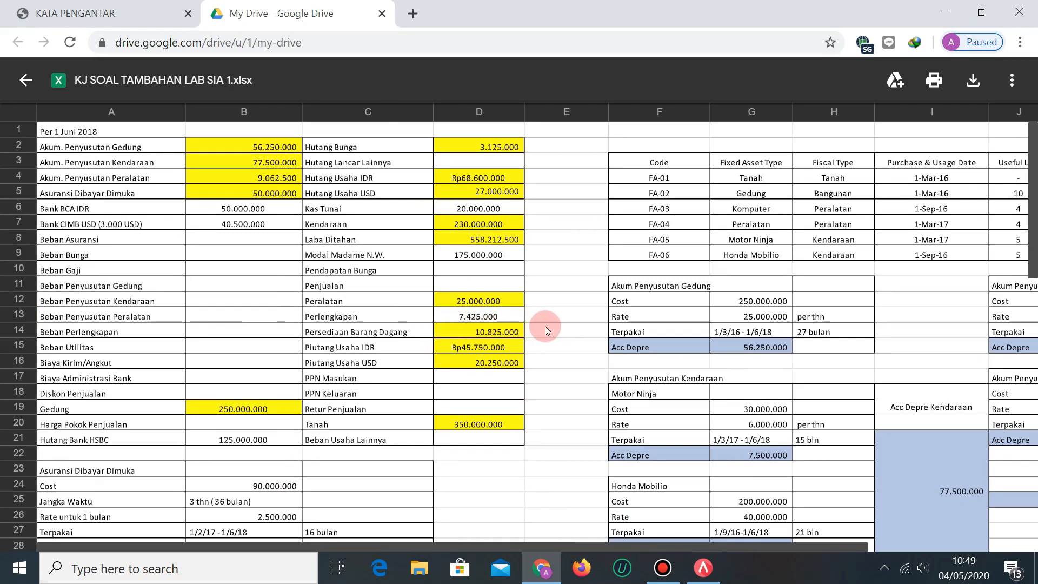
scroll(546, 326, "down", 10)
scroll(551, 330, "down", 3)
scroll(564, 334, "up", 2)
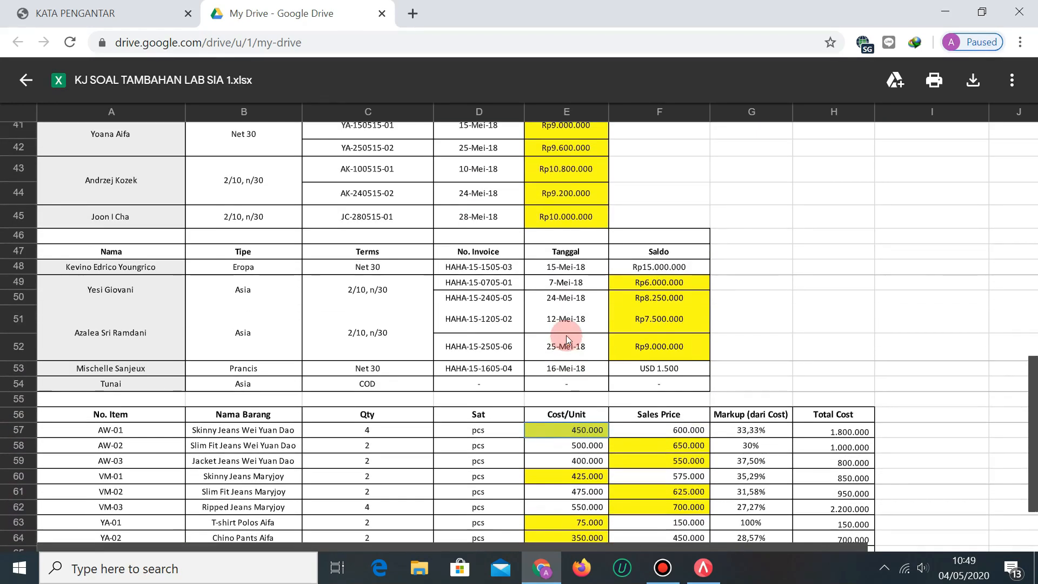
scroll(569, 335, "up", 2)
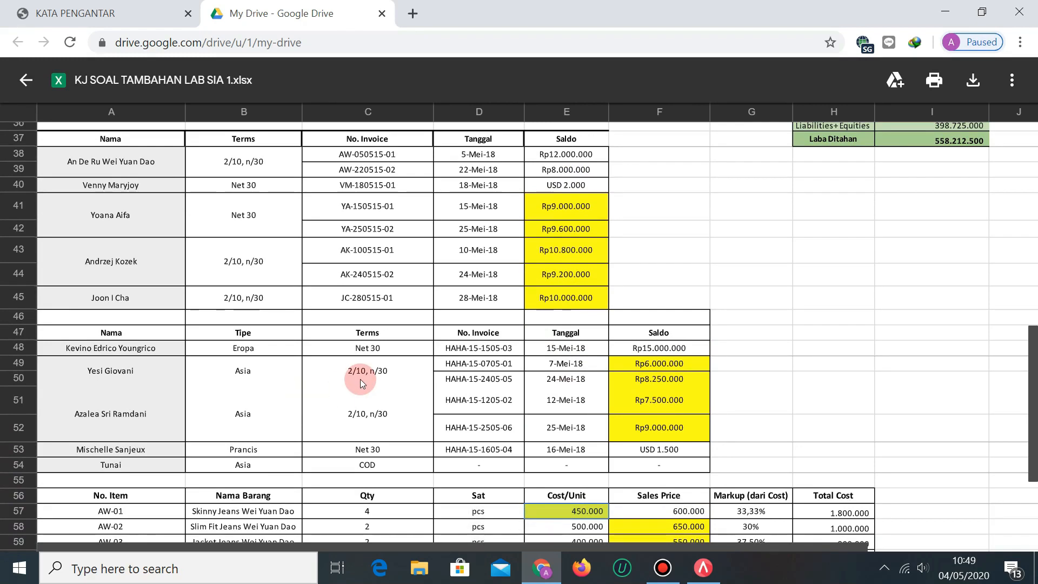
scroll(360, 379, "up", 10)
Switch to the module PDF and bring up page 118's opening-balance account table.
key("ctrl+shift+Tab")
scroll(517, 303, "up", 5)
scroll(516, 303, "up", 20)
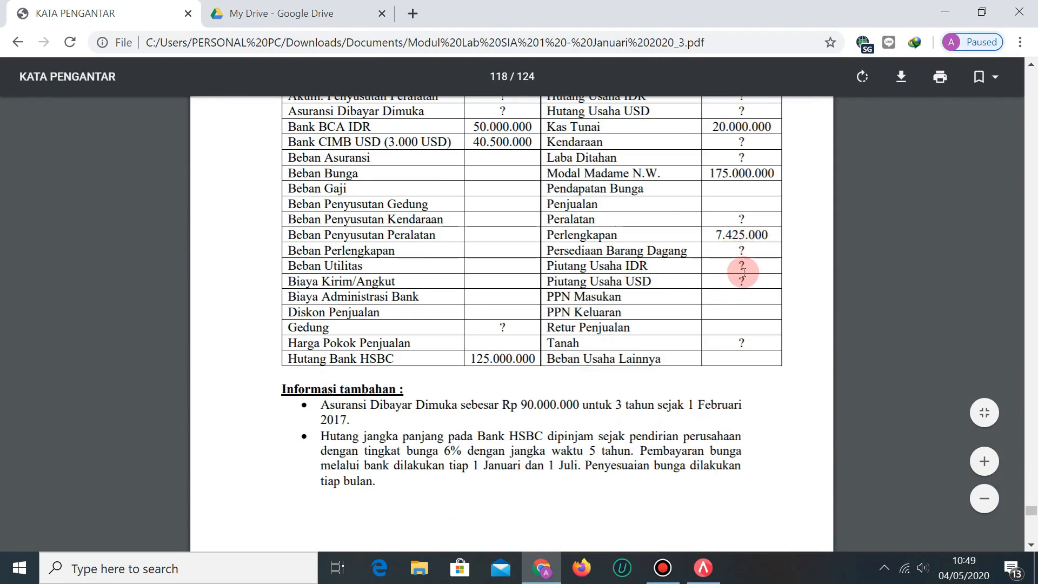
Glance at the Drive answer key, then scroll the PDF past page 117 to the Data Pelanggan table.
left_click(271, 12)
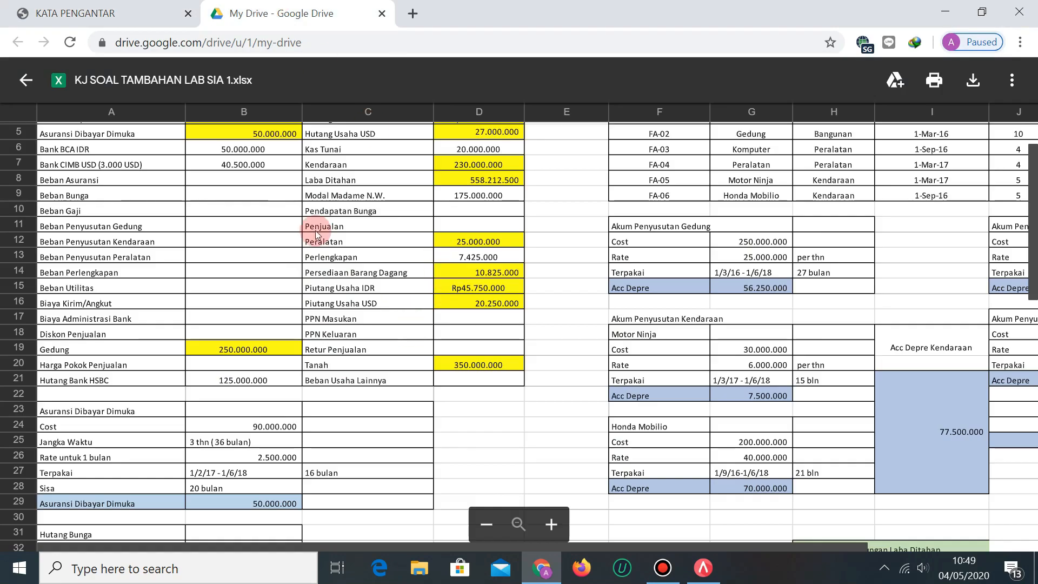
left_click(129, 14)
scroll(598, 430, "down", 10)
scroll(598, 430, "down", 8)
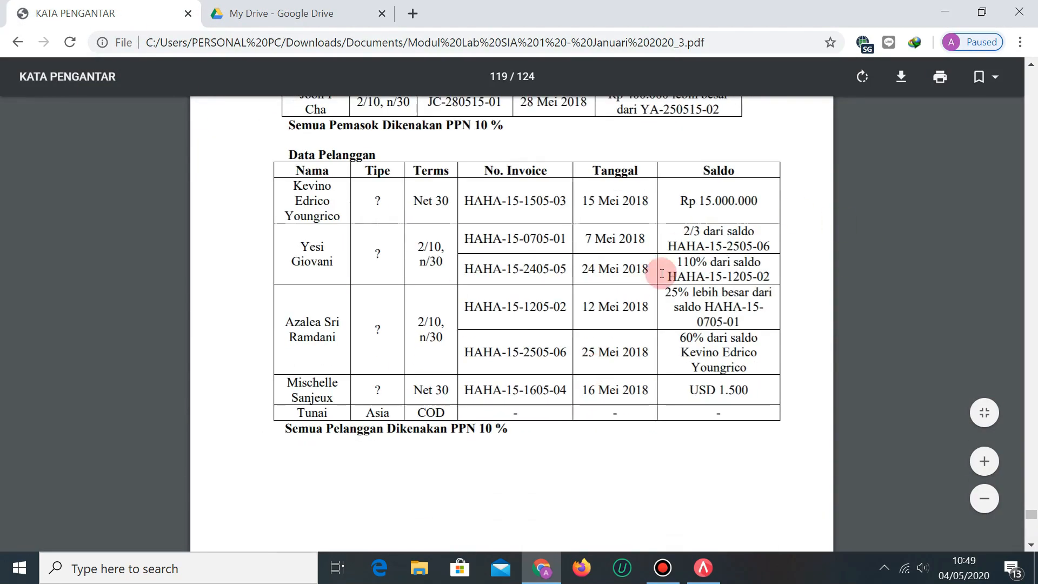
scroll(662, 298, "up", 2)
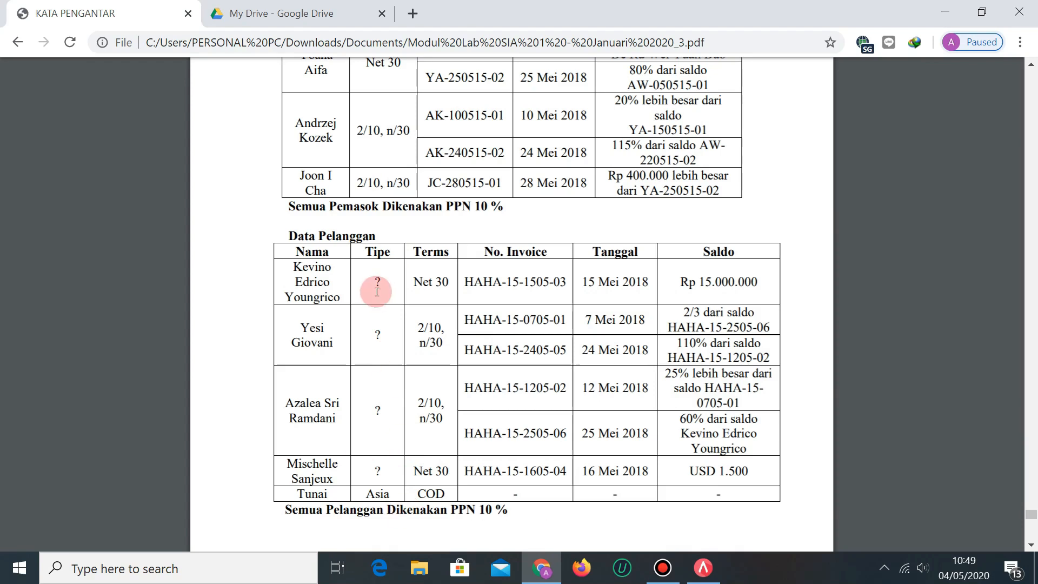
scroll(728, 313, "down", 2)
scroll(728, 314, "down", 10)
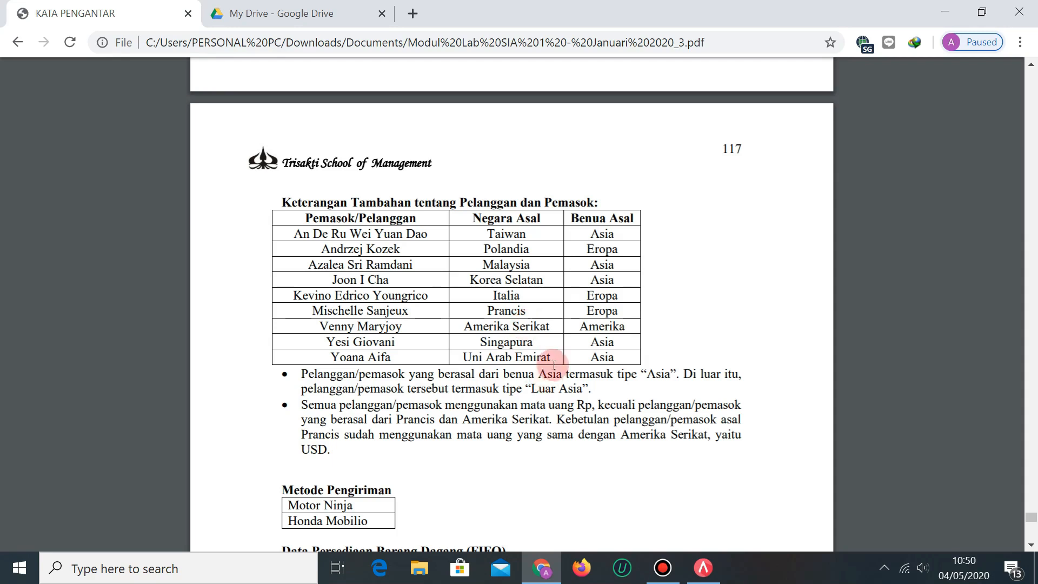
scroll(546, 373, "up", 3)
scroll(541, 400, "down", 2)
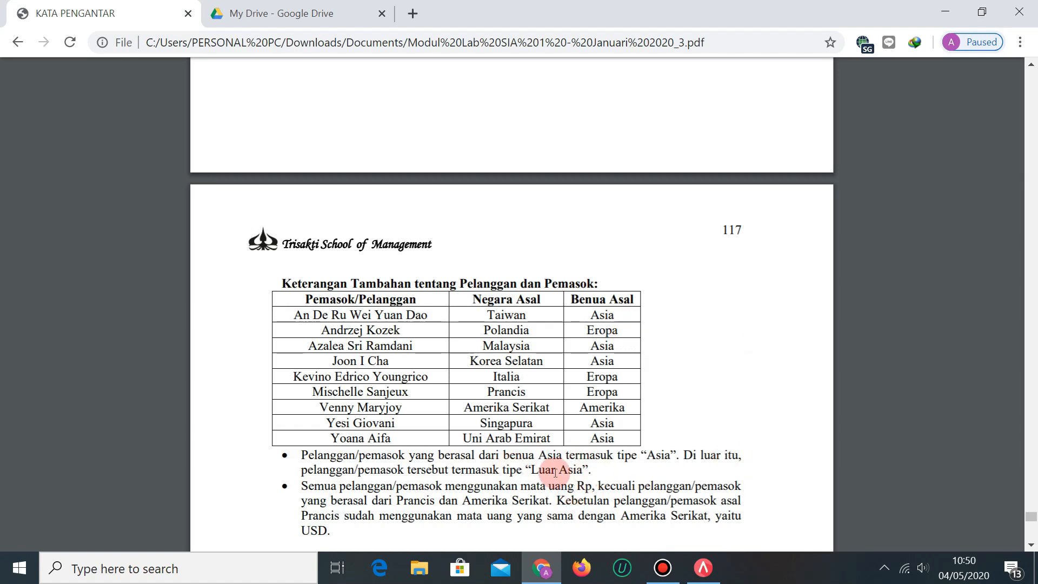
scroll(549, 466, "up", 5)
scroll(547, 464, "up", 6)
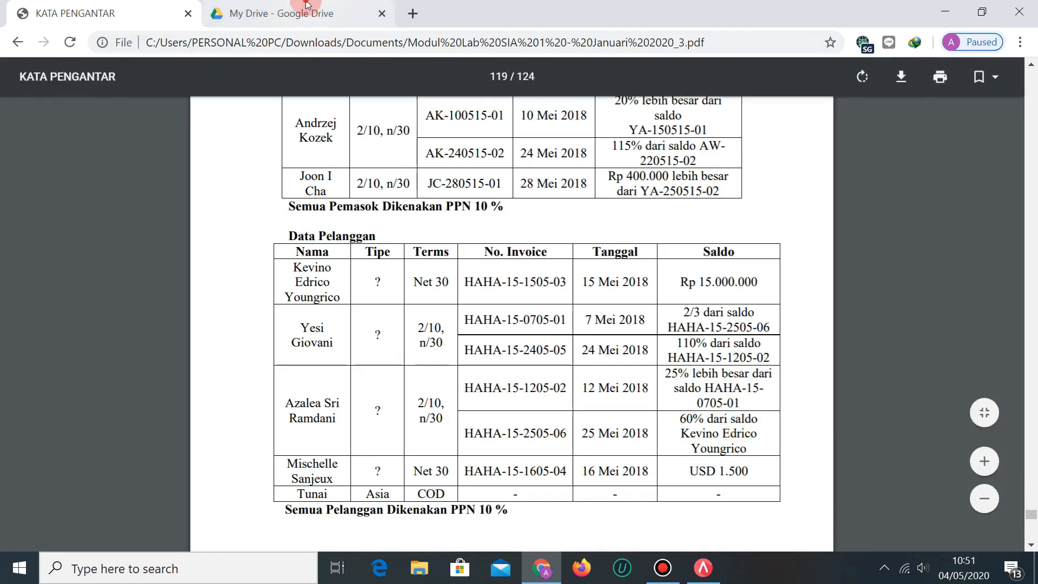
key("ctrl+Tab")
scroll(430, 398, "down", 10)
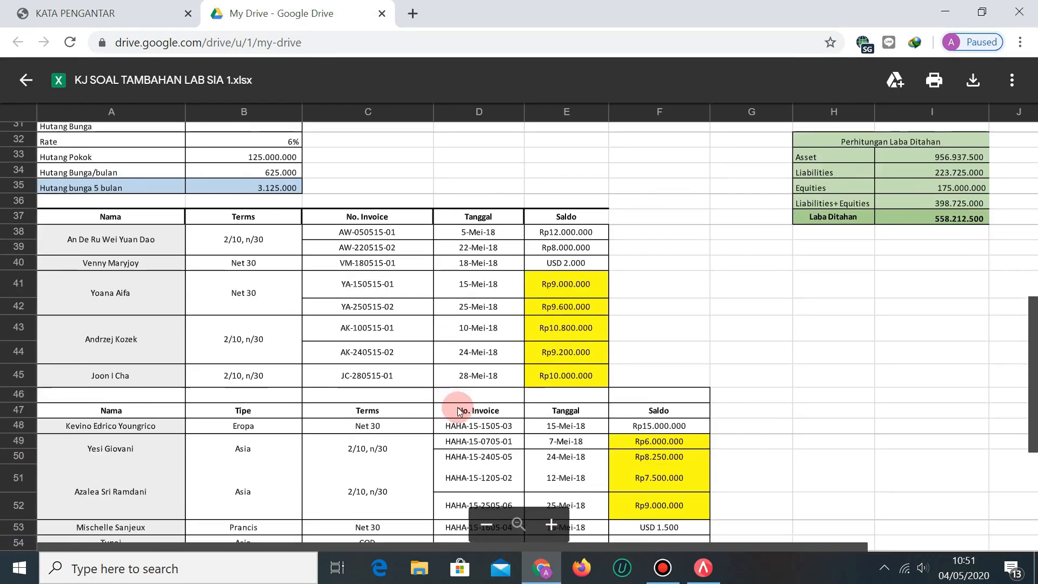
left_click(673, 428)
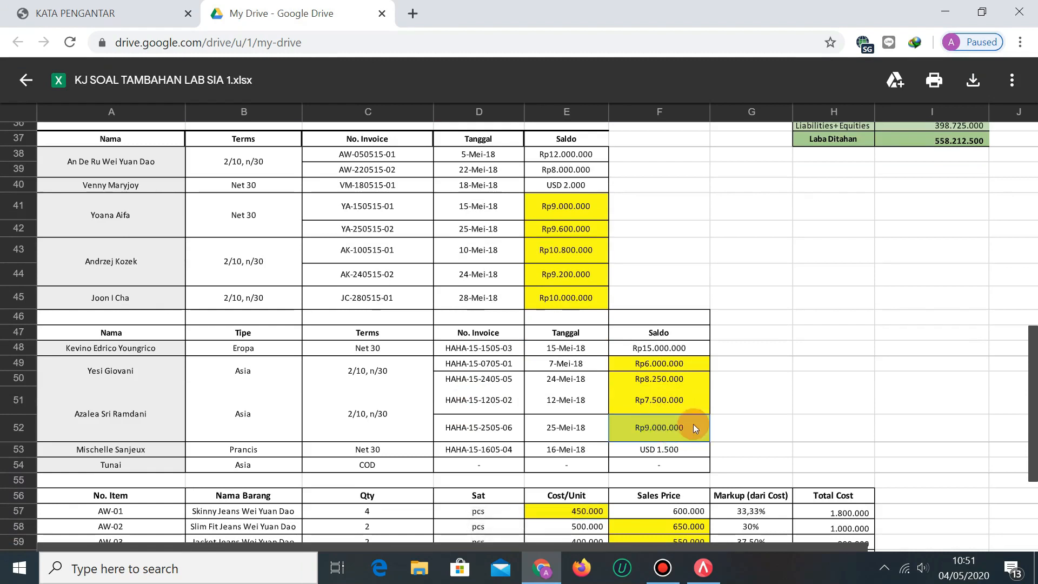
key("ctrl+Tab")
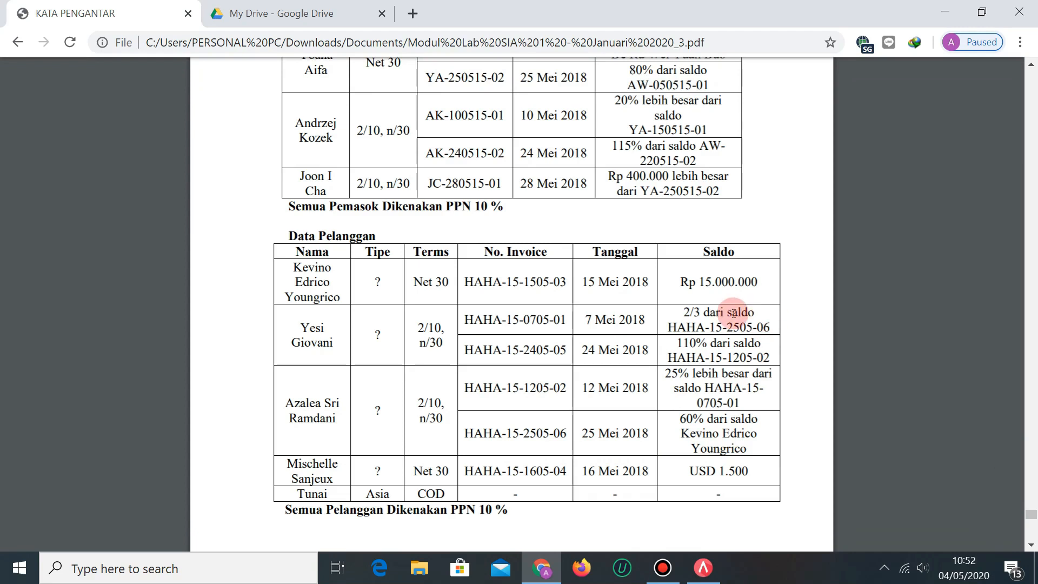
left_click(325, 16)
left_click(689, 363)
left_click(89, 5)
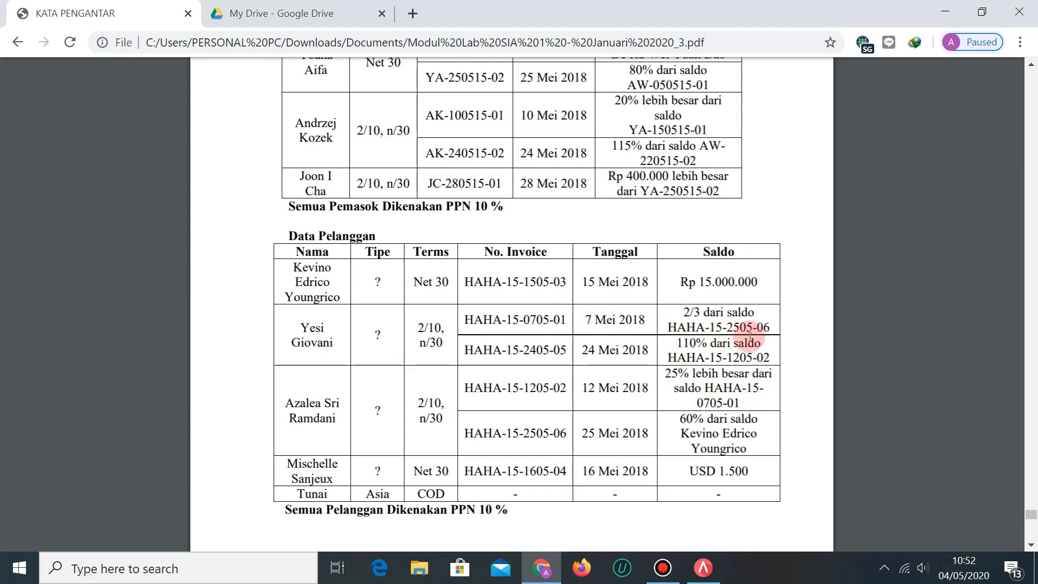
Check the Rp7.500.000 balance in answer-key cell F51 against the PDF's customer table.
left_click(281, 13)
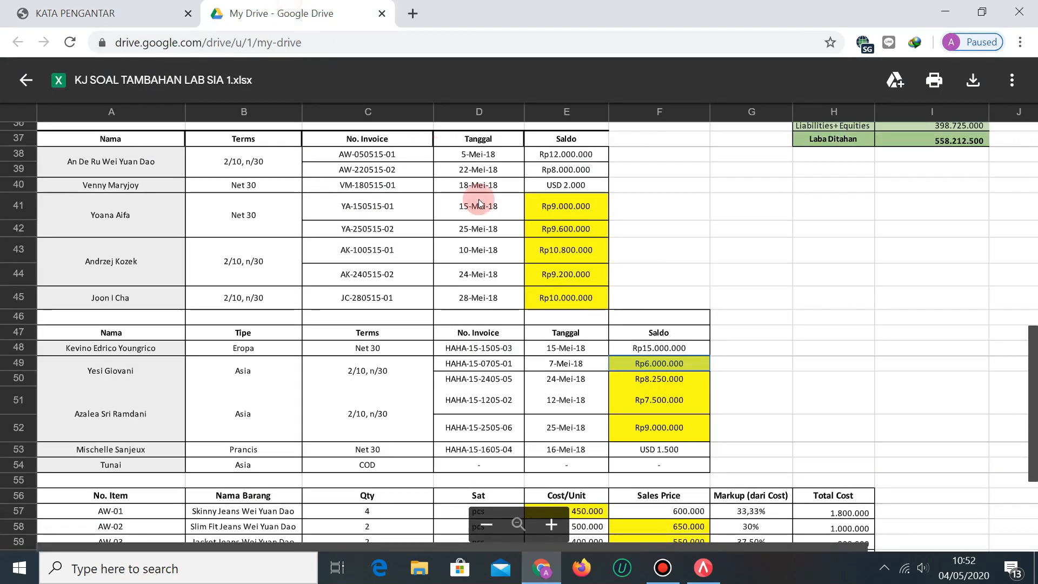
left_click(111, 11)
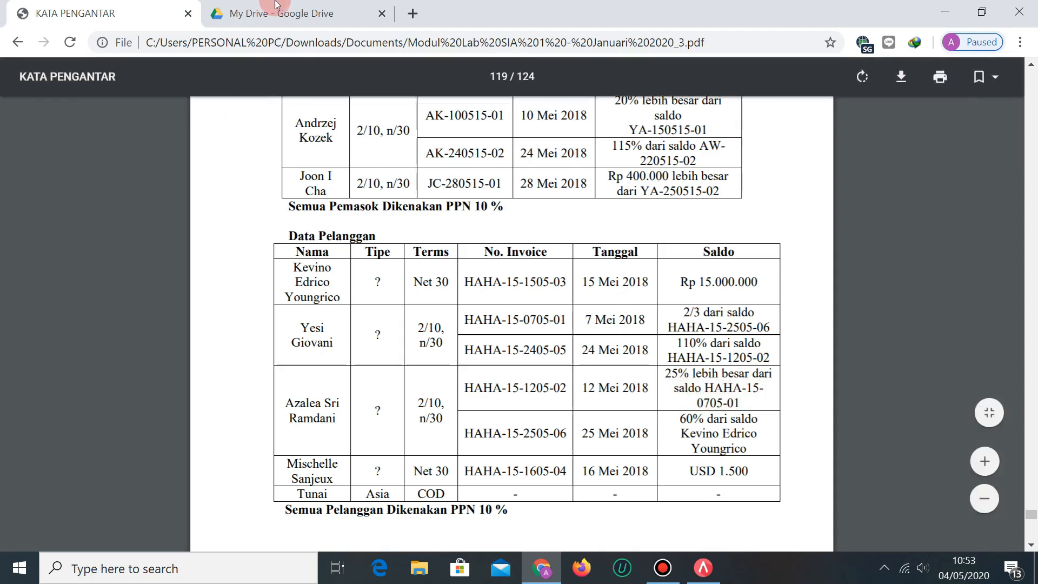
left_click(292, 12)
left_click(660, 399)
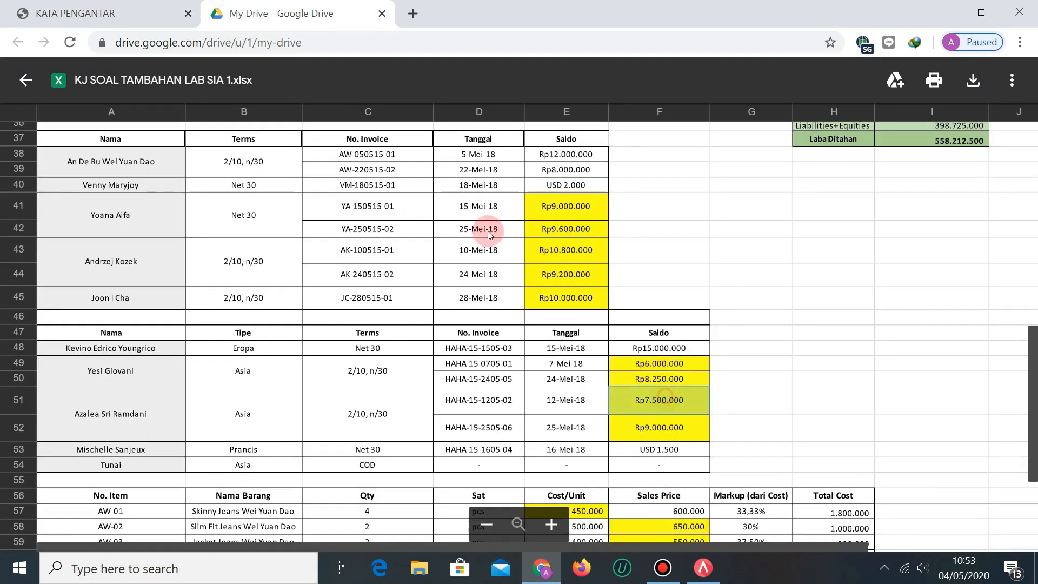
left_click(120, 6)
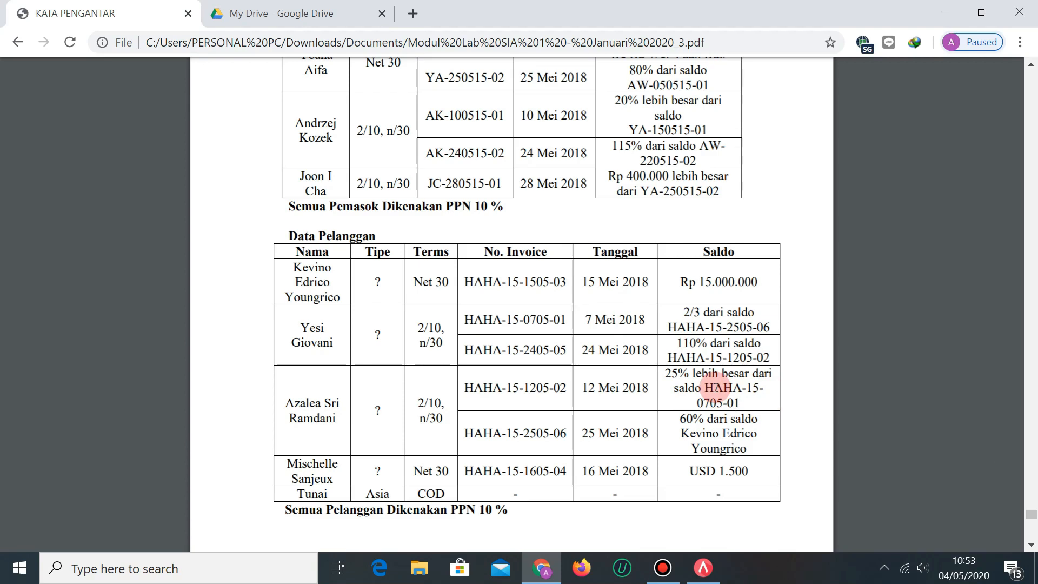
Compare the PDF customer table with the answer key again, ending on the spreadsheet.
key("ctrl+Tab")
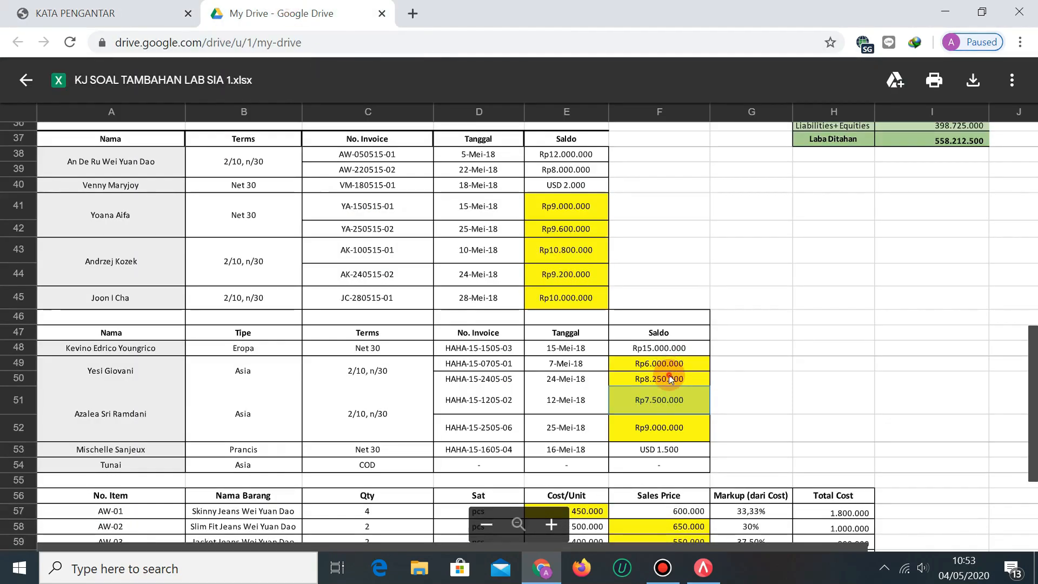
left_click(76, 13)
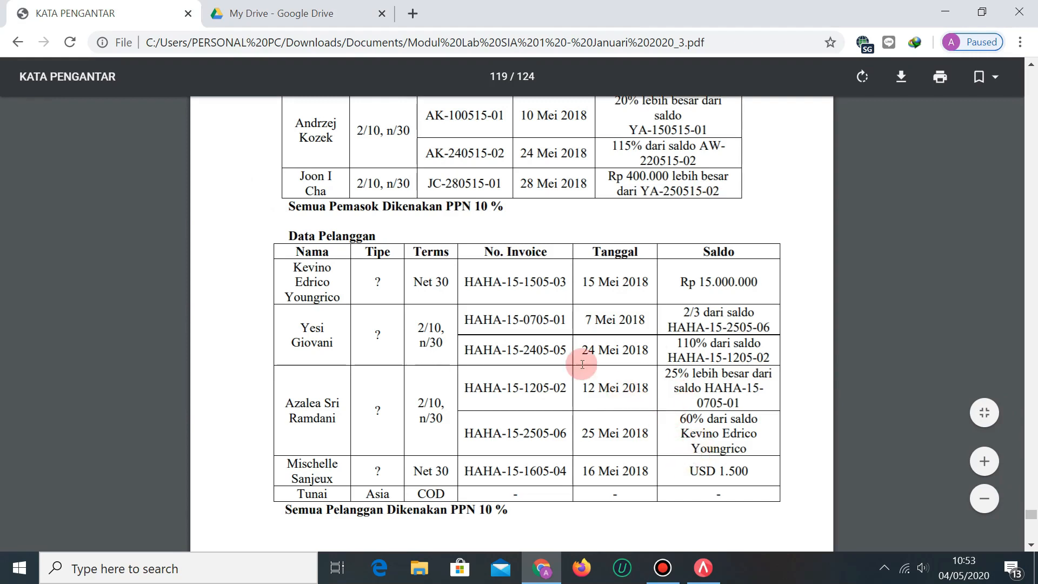
left_click(303, 13)
left_click(763, 405)
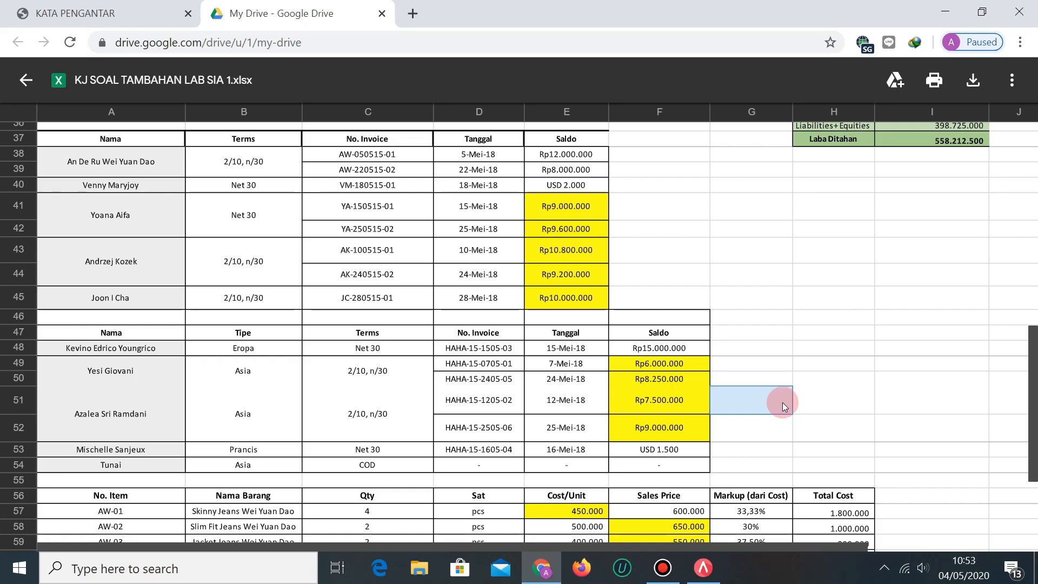
Check the USD 1.500 balance in cell F53, then return to the PDF's Data Pelanggan table.
scroll(440, 390, "up", 10)
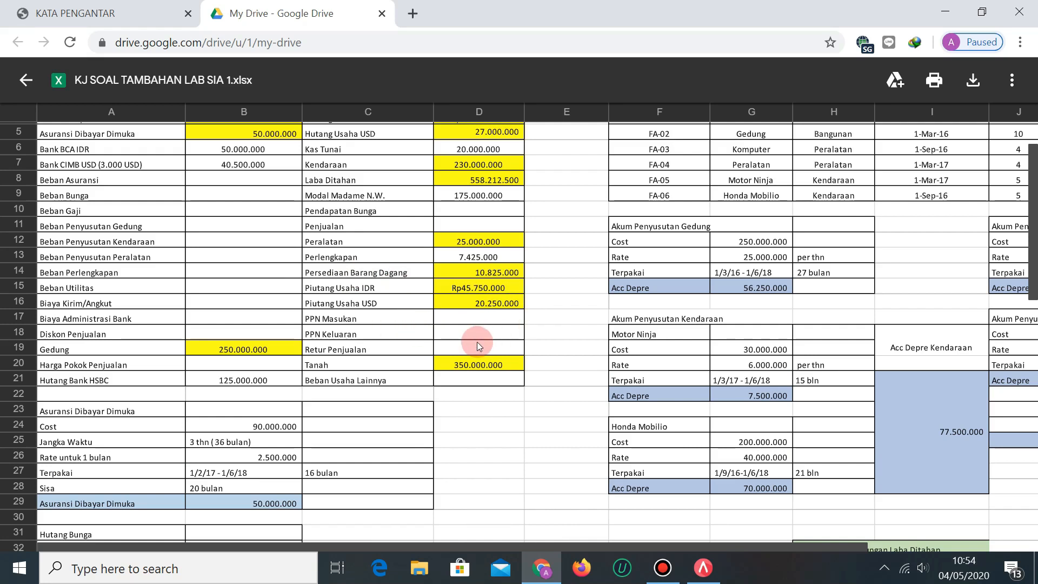
scroll(482, 328, "down", 10)
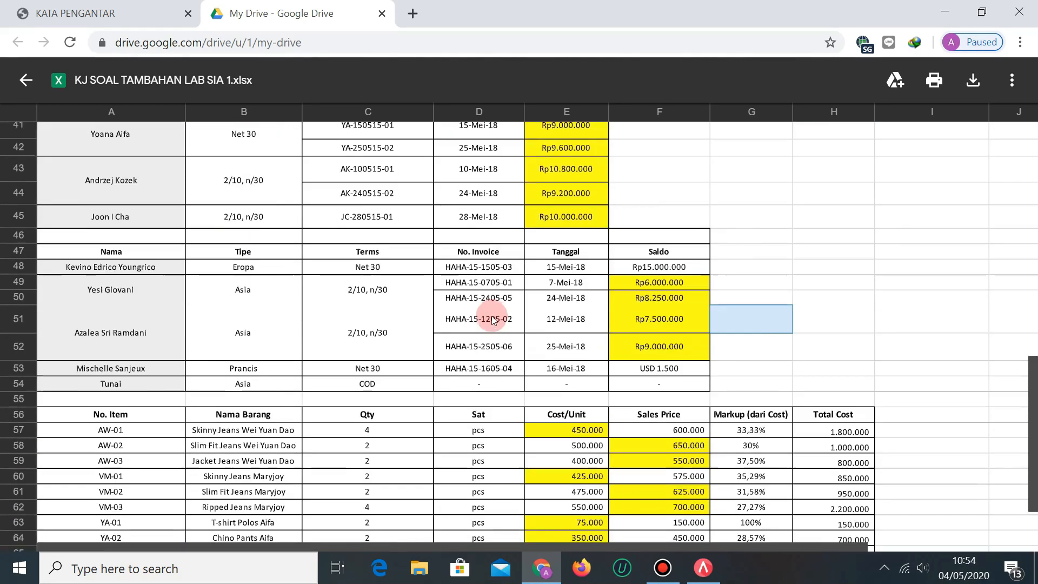
left_click(680, 371)
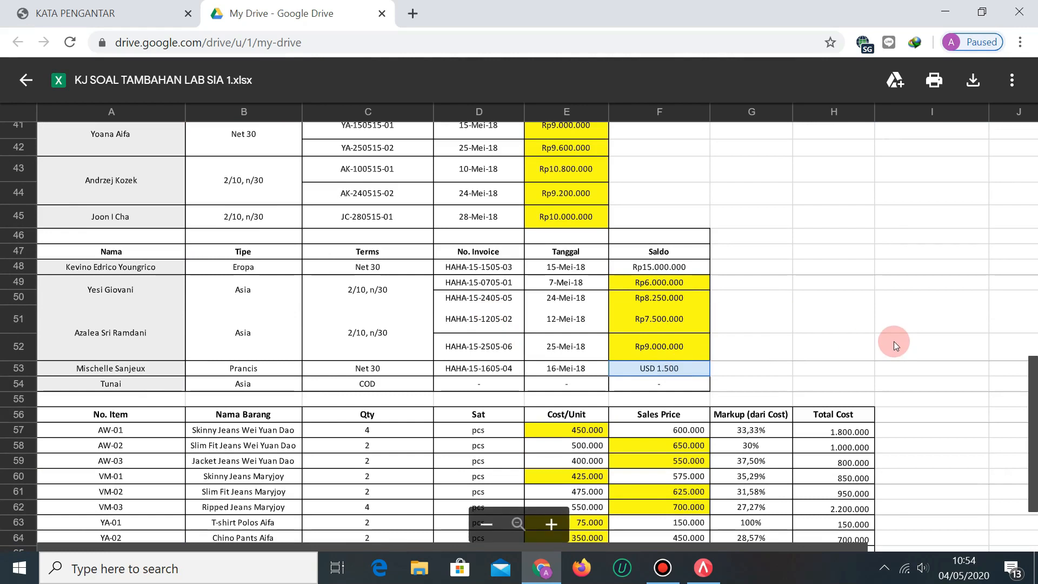
scroll(235, 284, "up", 10)
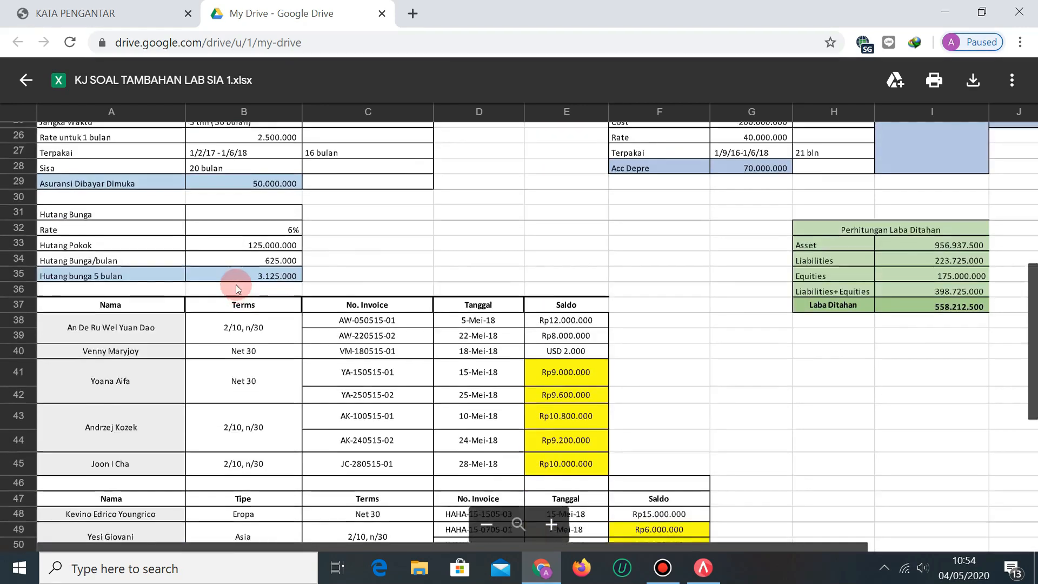
scroll(235, 281, "up", 1)
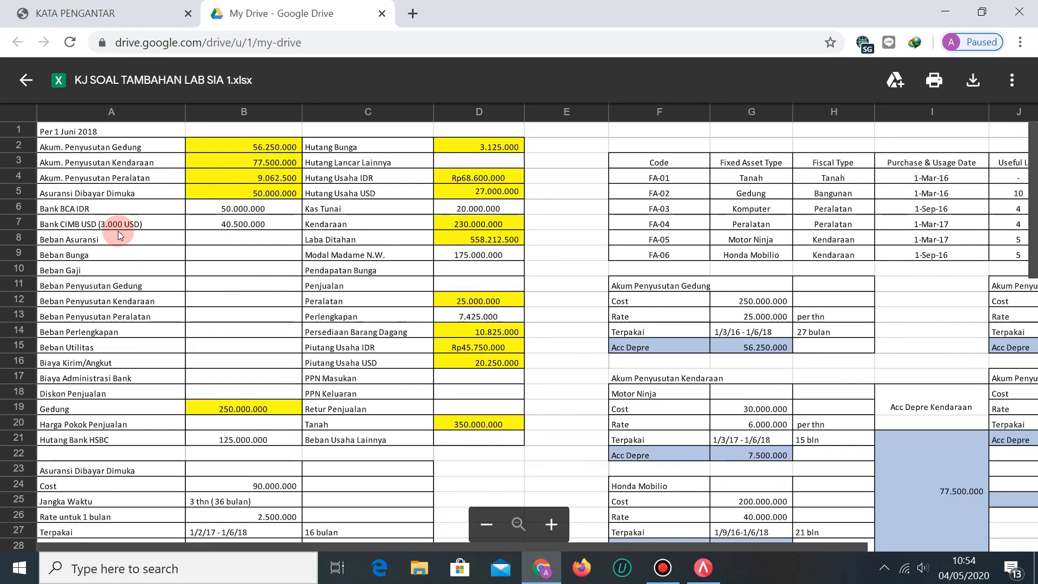
scroll(264, 310, "down", 12)
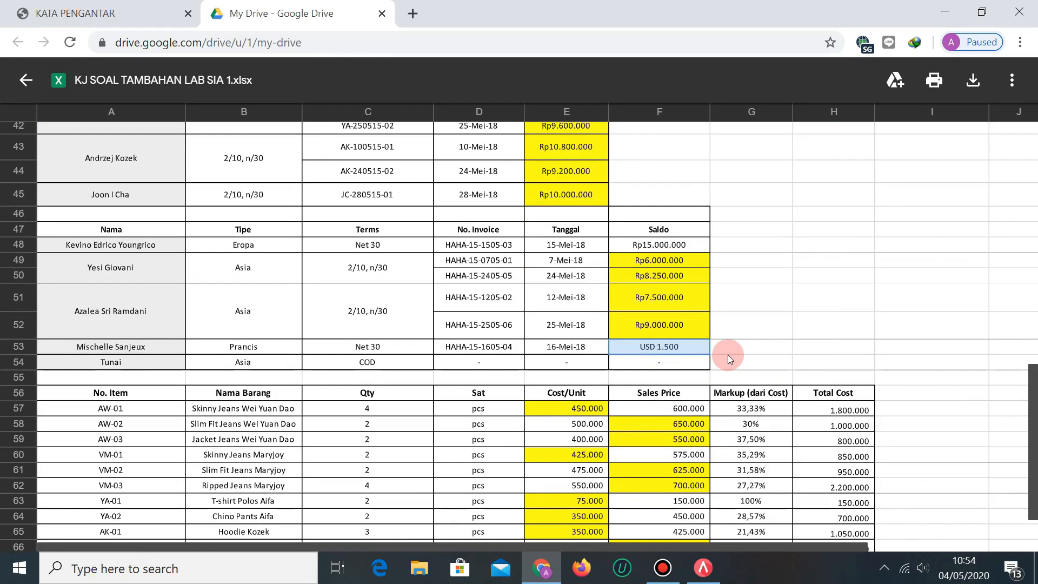
scroll(546, 281, "up", 12)
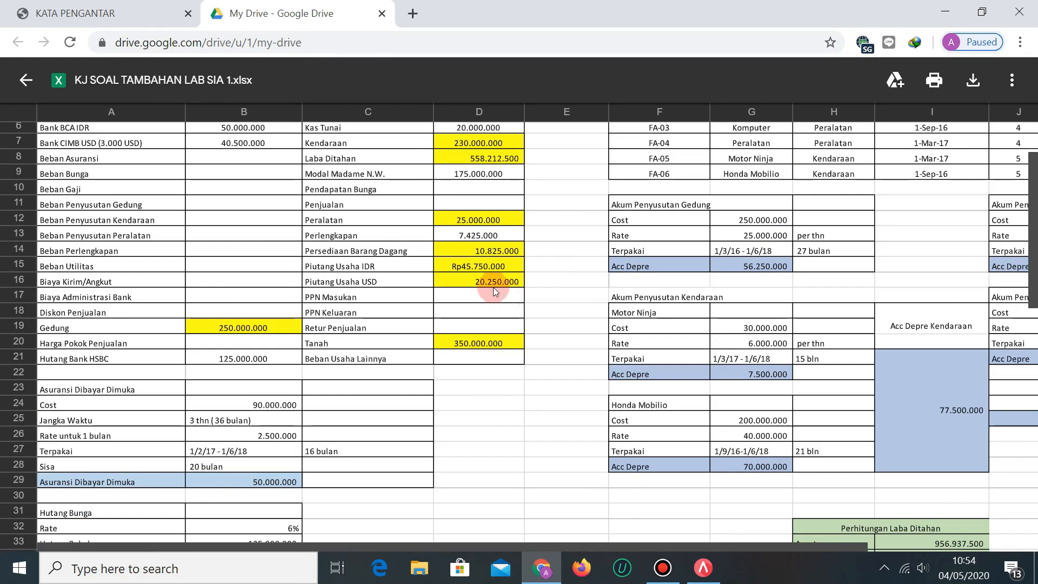
left_click(86, 6)
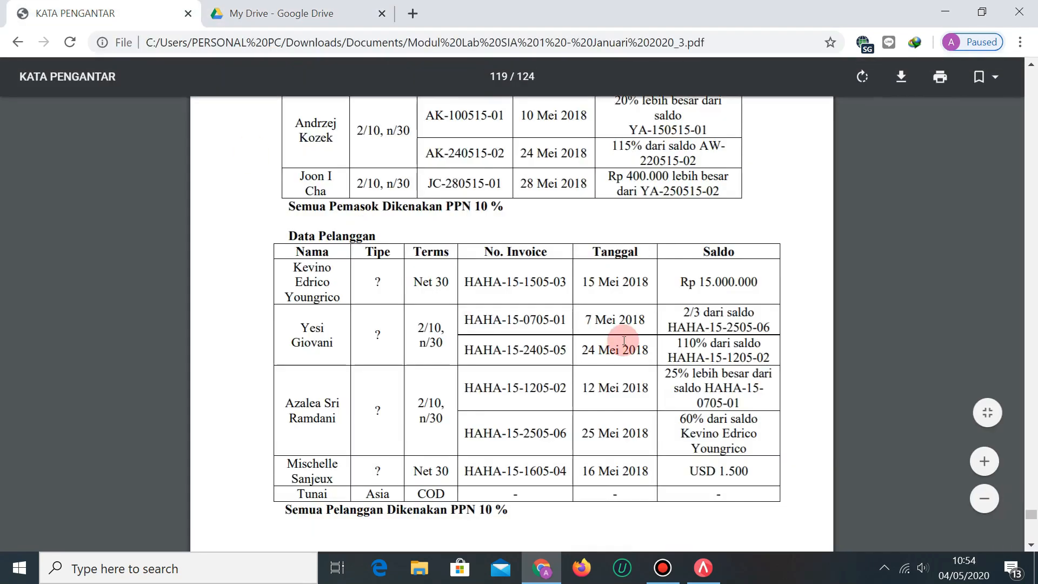
Scroll the PDF through pages 118–121 to review the 1 June 2018 trial balance.
scroll(621, 330, "down", 10)
scroll(619, 399, "down", 1)
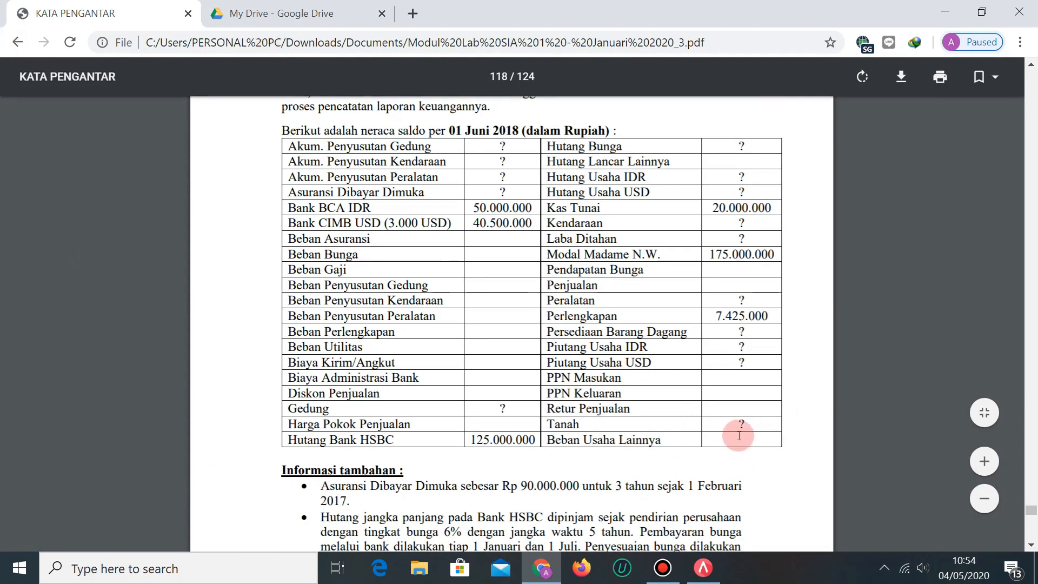
scroll(741, 436, "down", 7)
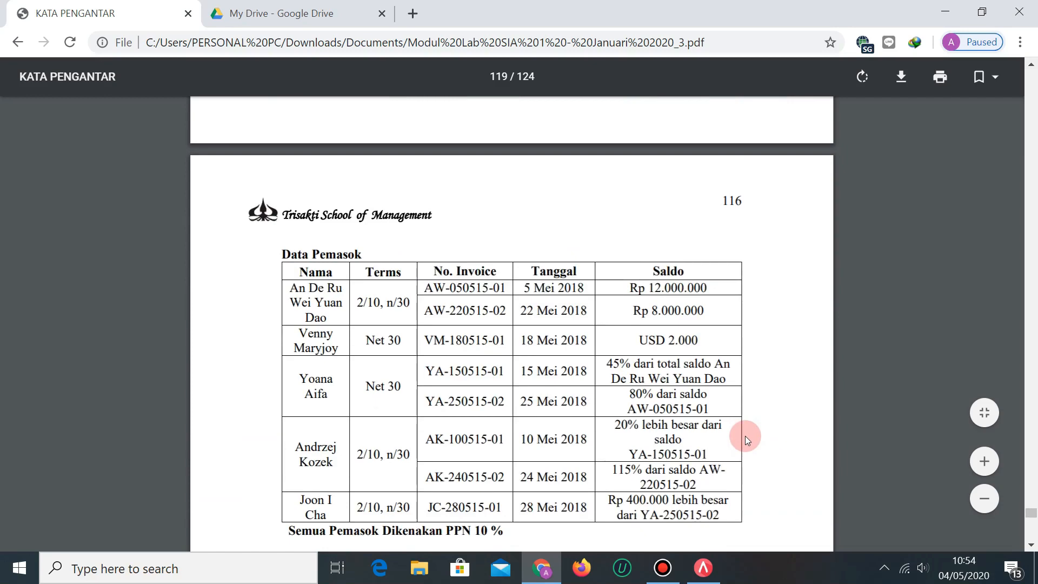
scroll(745, 436, "down", 20)
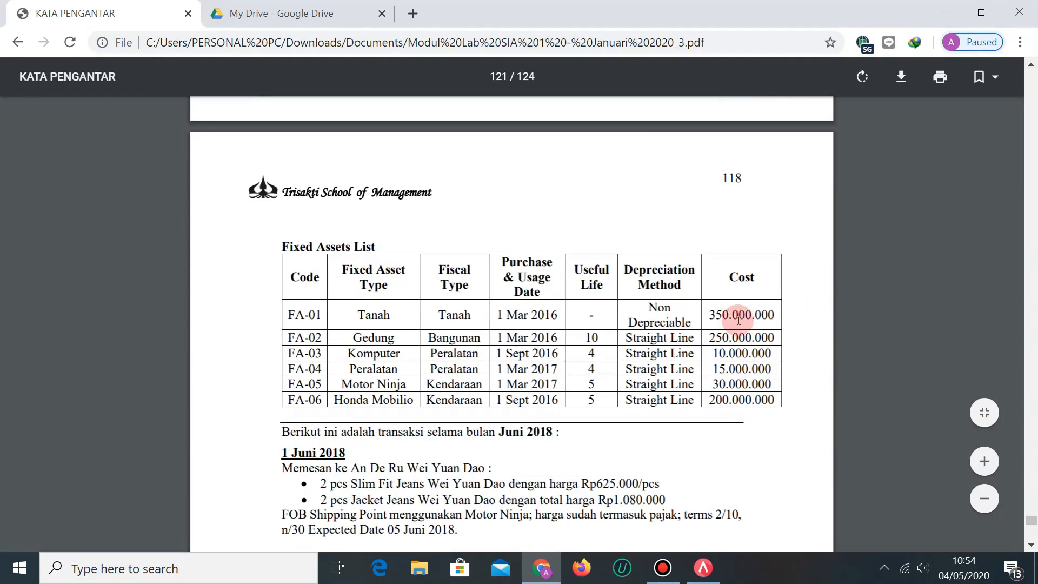
scroll(551, 336, "up", 7)
scroll(479, 299, "up", 12)
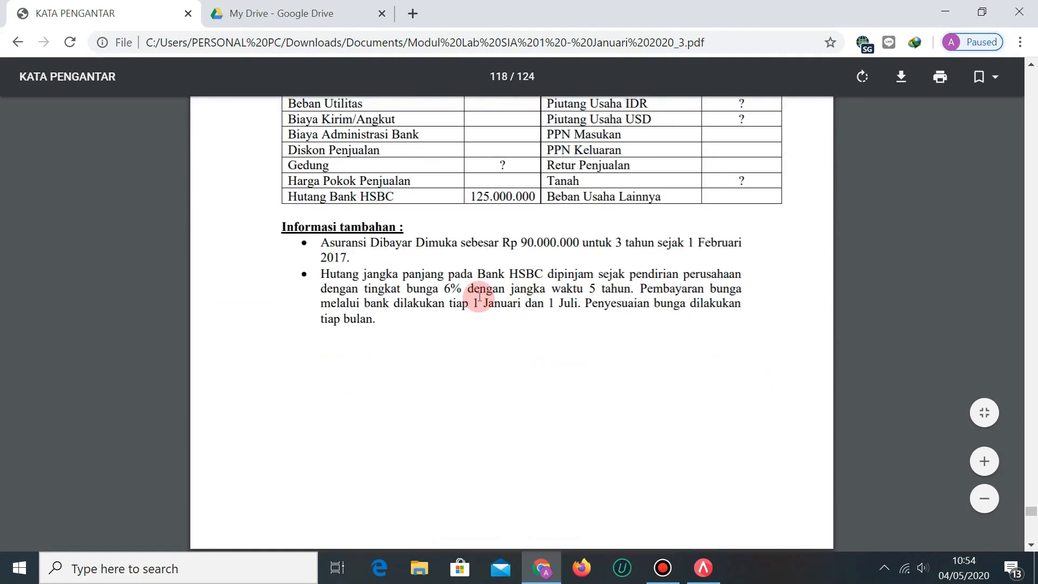
Cross-check the PDF again, then return to the answer key at Asuransi Dibayar Dimuka 50.000.000.
left_click(221, 6)
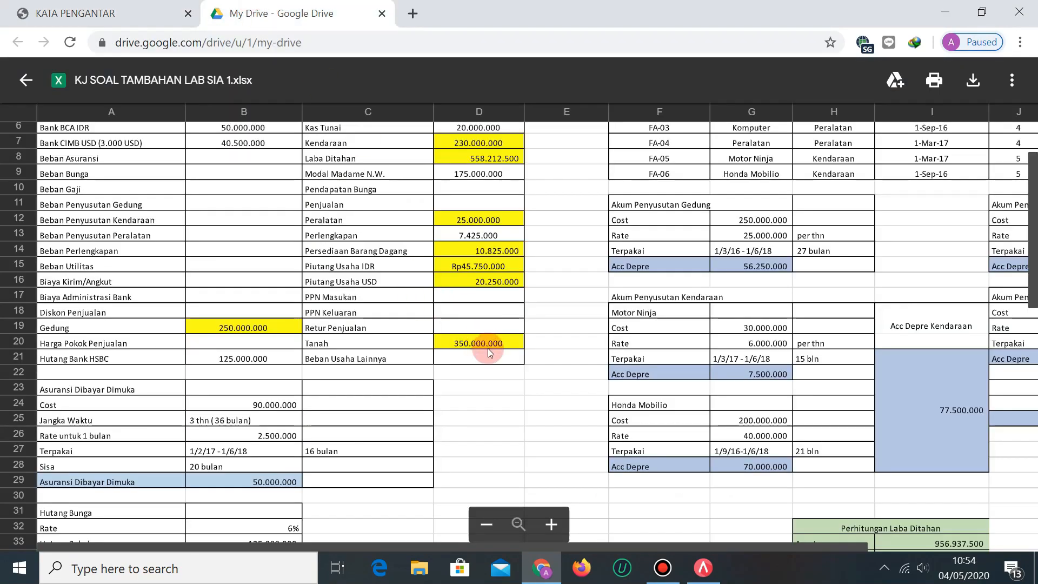
left_click(76, 13)
scroll(433, 308, "up", 1)
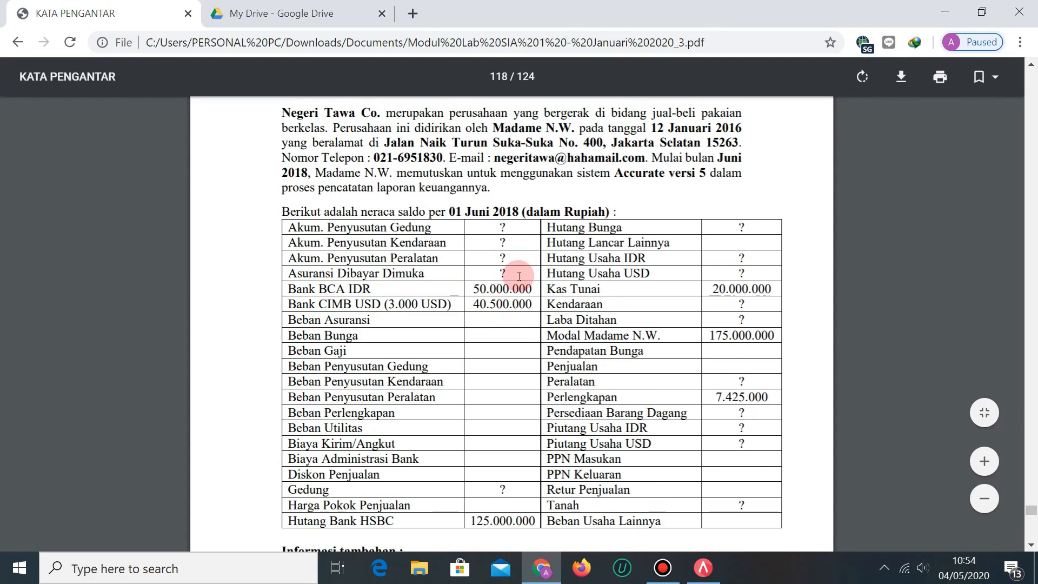
scroll(514, 285, "down", 3)
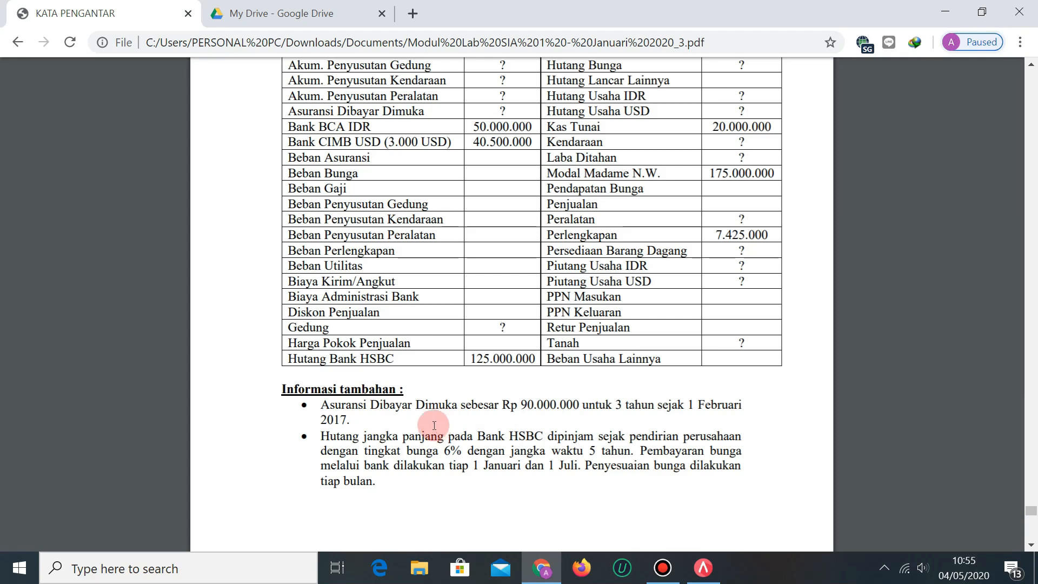
left_click(281, 13)
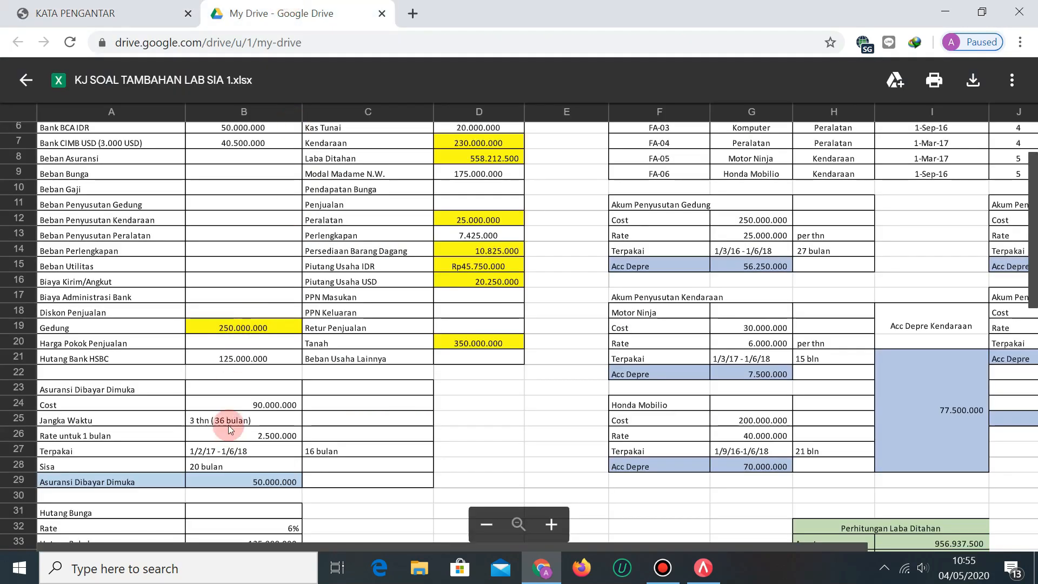
Inspect the prepaid insurance working: 90.000.000 cost, term and monthly-rate cells, and C26.
scroll(230, 429, "down", 1)
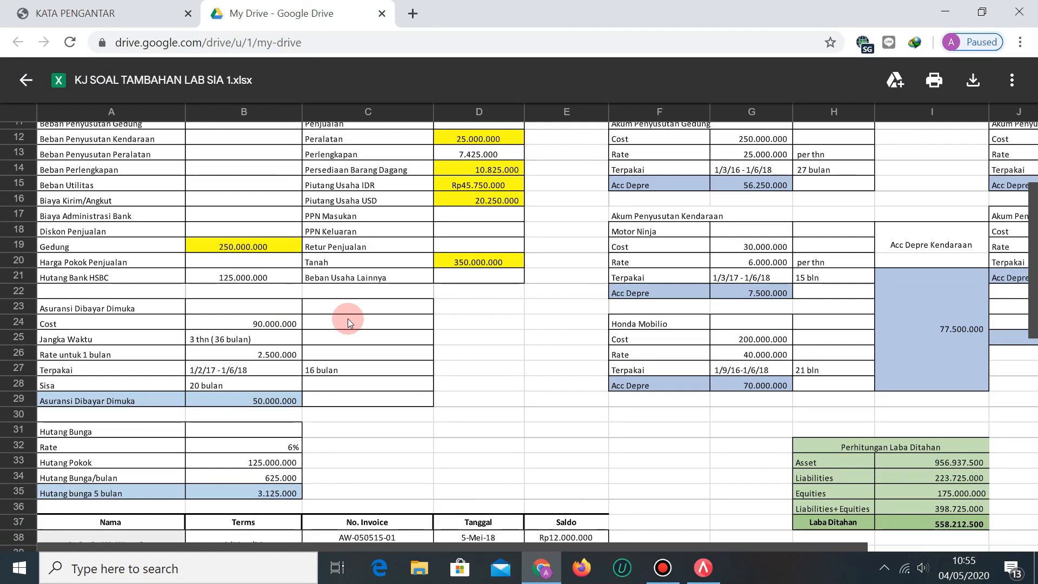
left_click(292, 322)
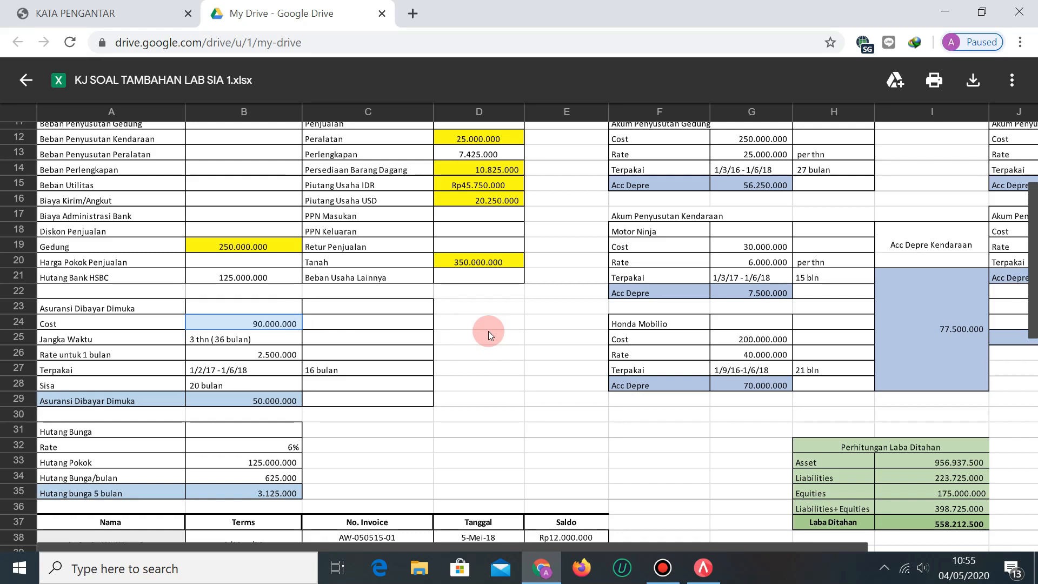
left_click_drag(251, 337, 301, 352)
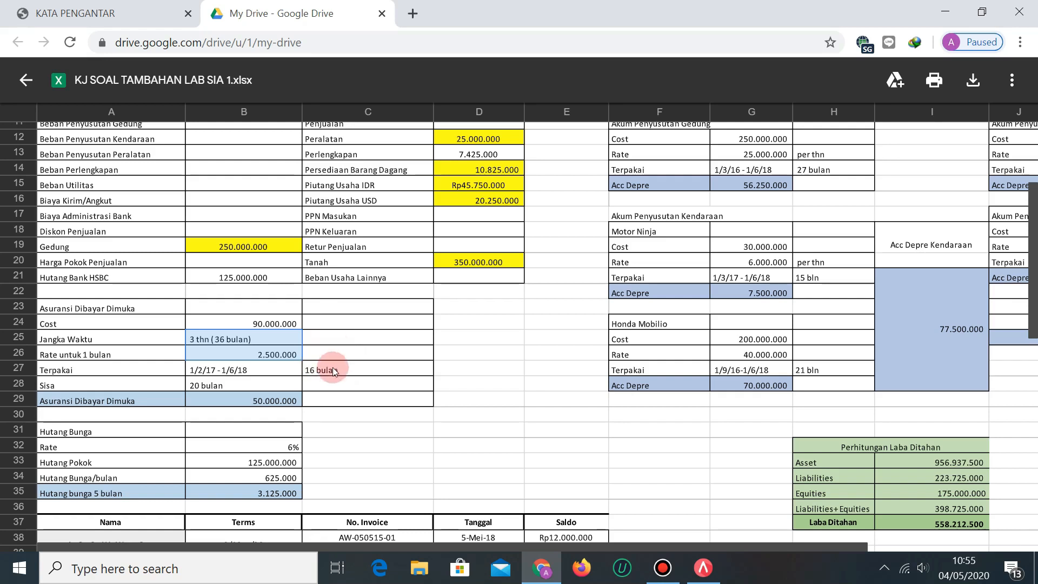
left_click(327, 352)
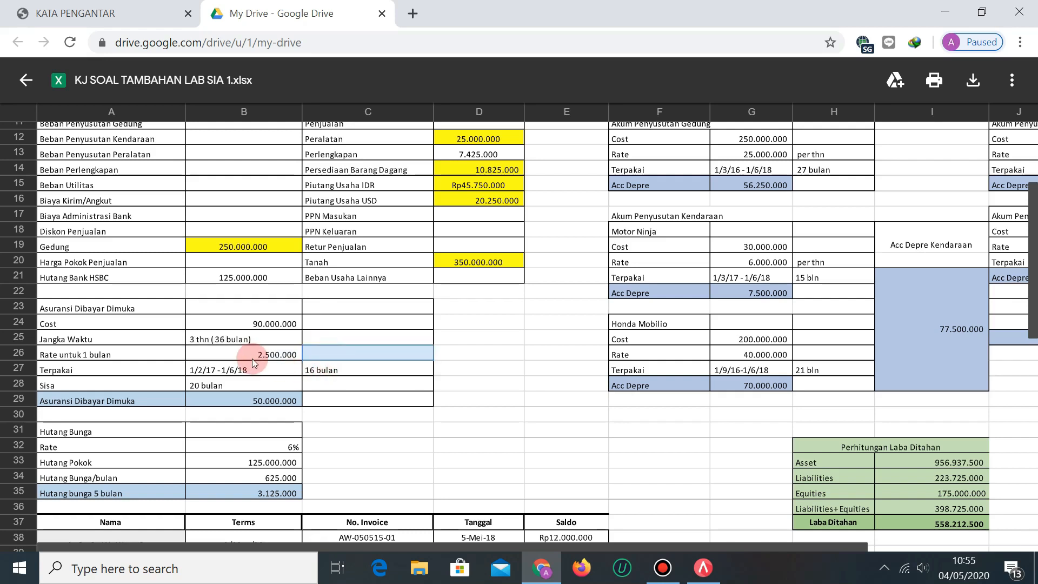
Read the PDF's Informasi tambahan notes, then go back to the answer-key preview.
left_click(53, 5)
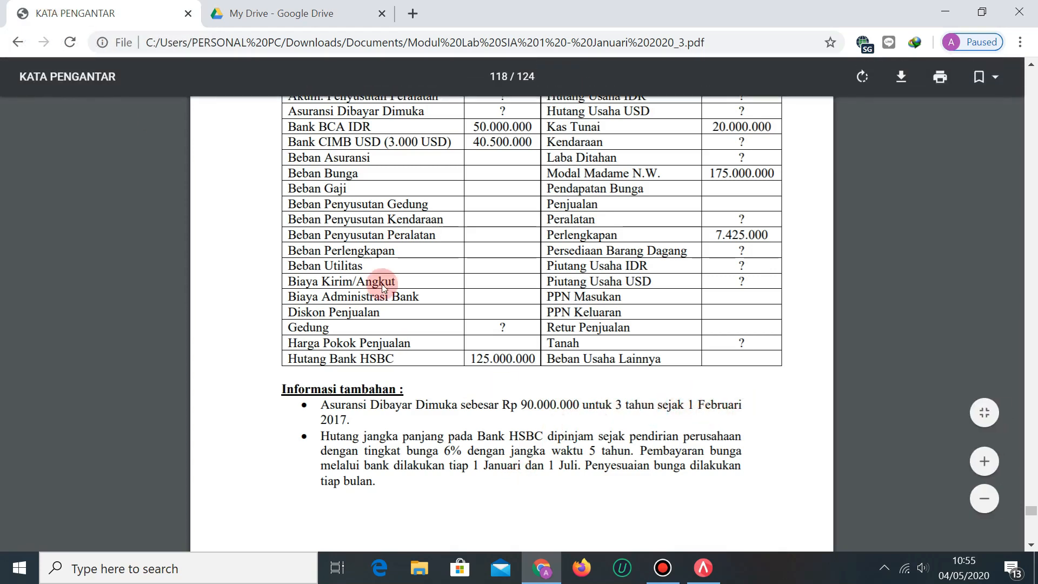
left_click(281, 13)
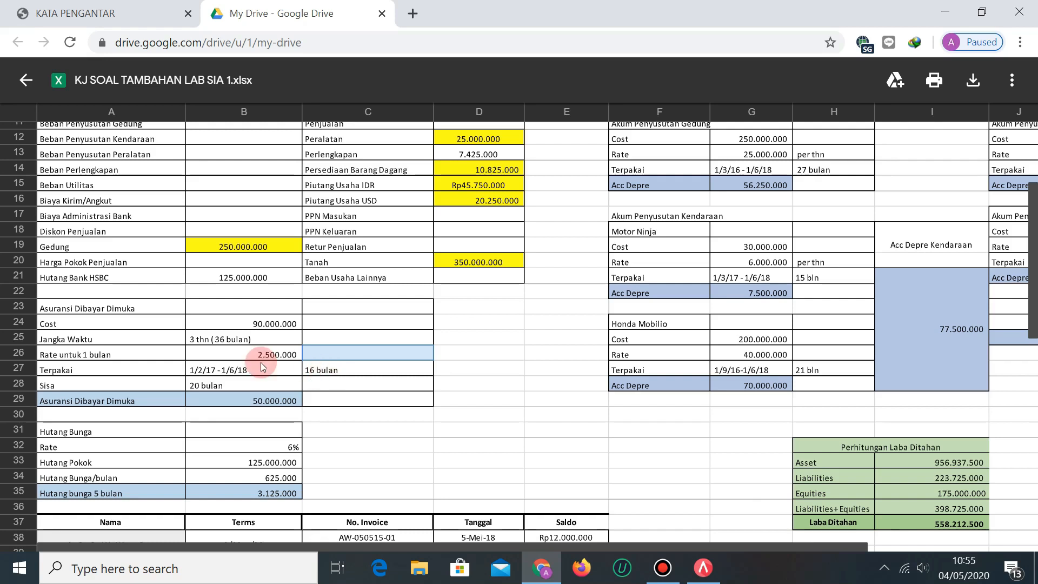
left_click(238, 385)
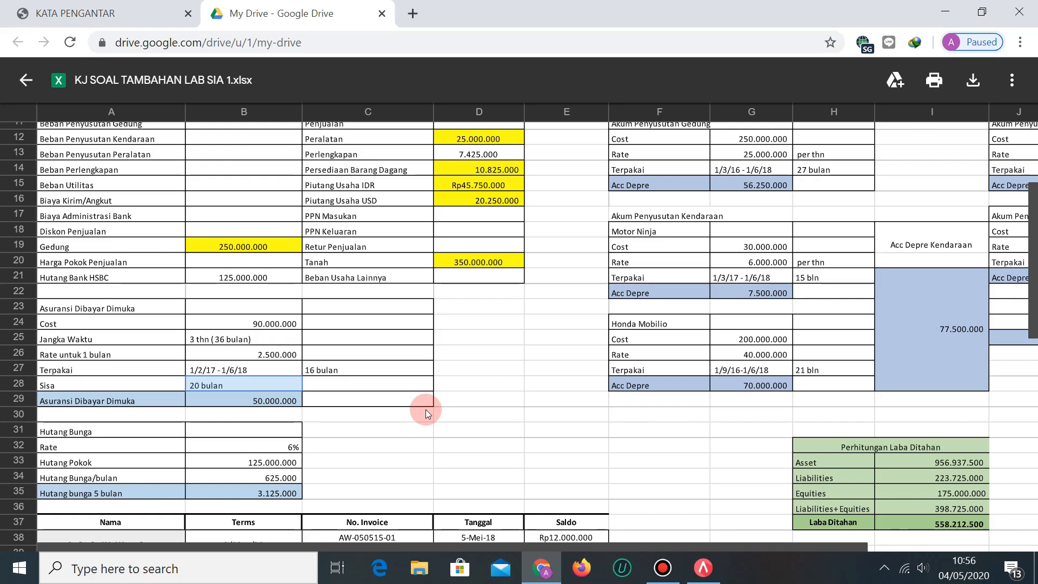
left_click(250, 400)
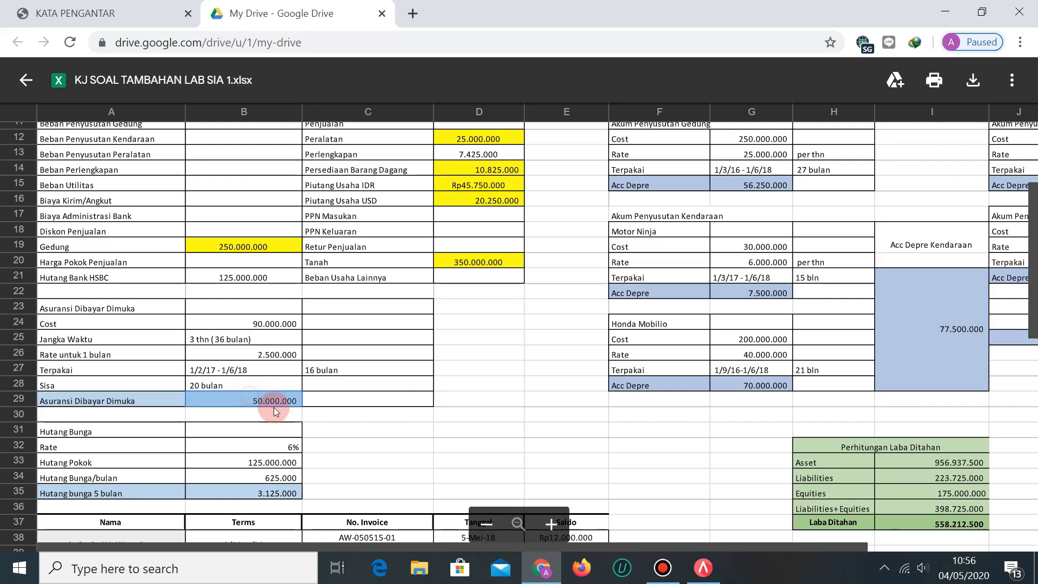
scroll(216, 410, "up", 3)
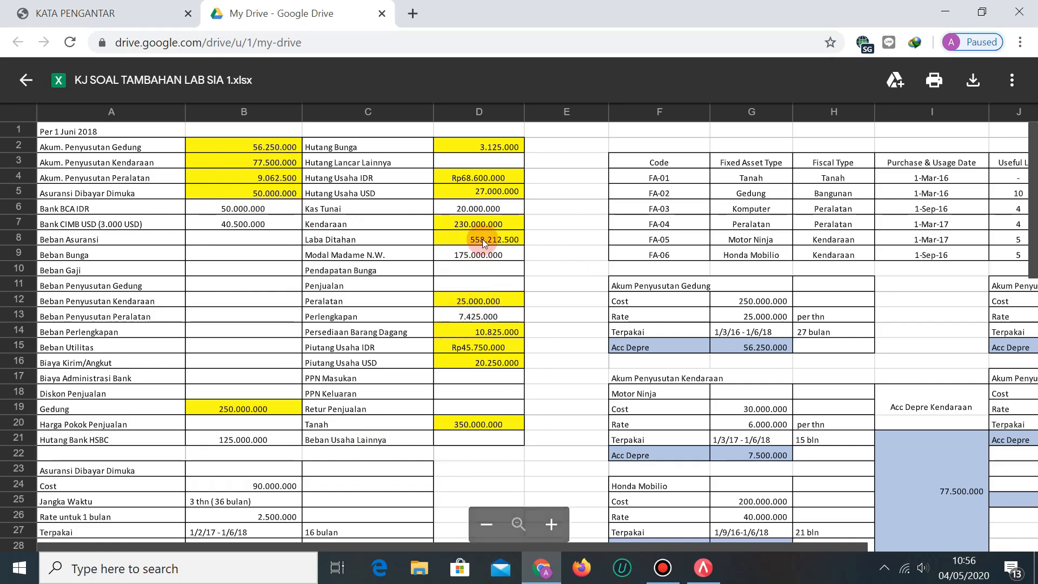
scroll(491, 241, "down", 5)
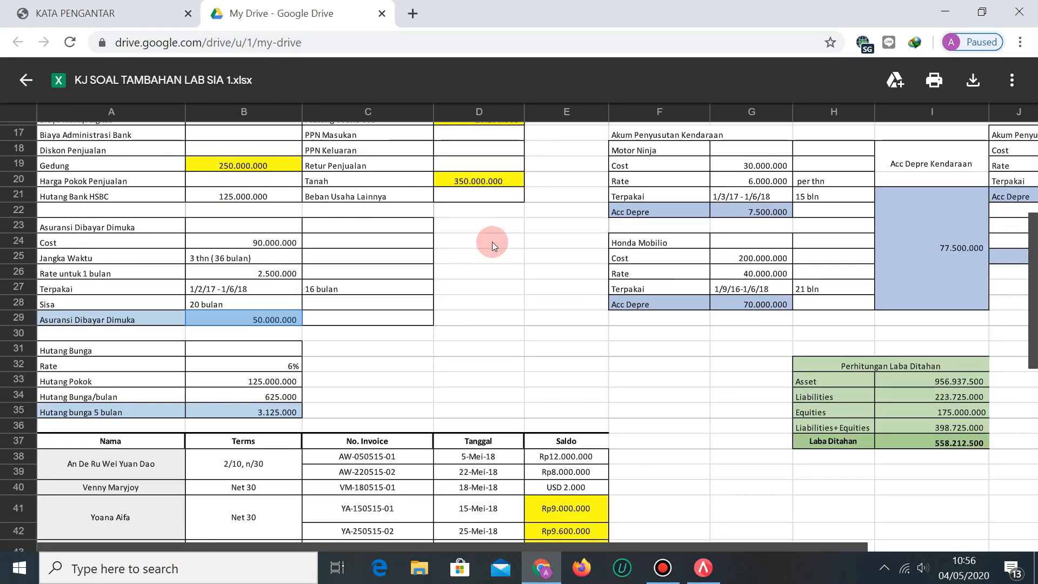
scroll(478, 296, "up", 5)
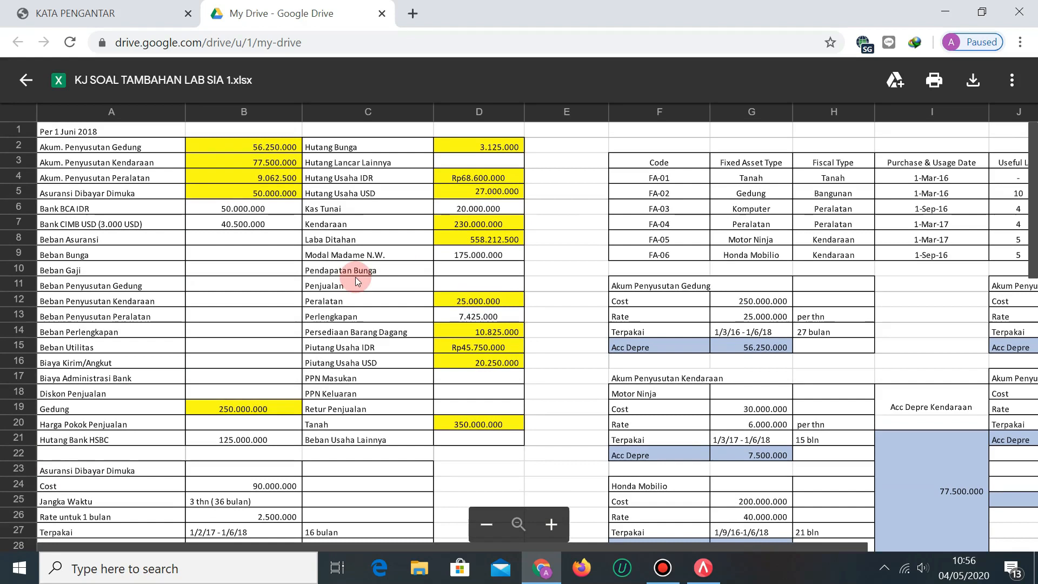
scroll(363, 276, "down", 6)
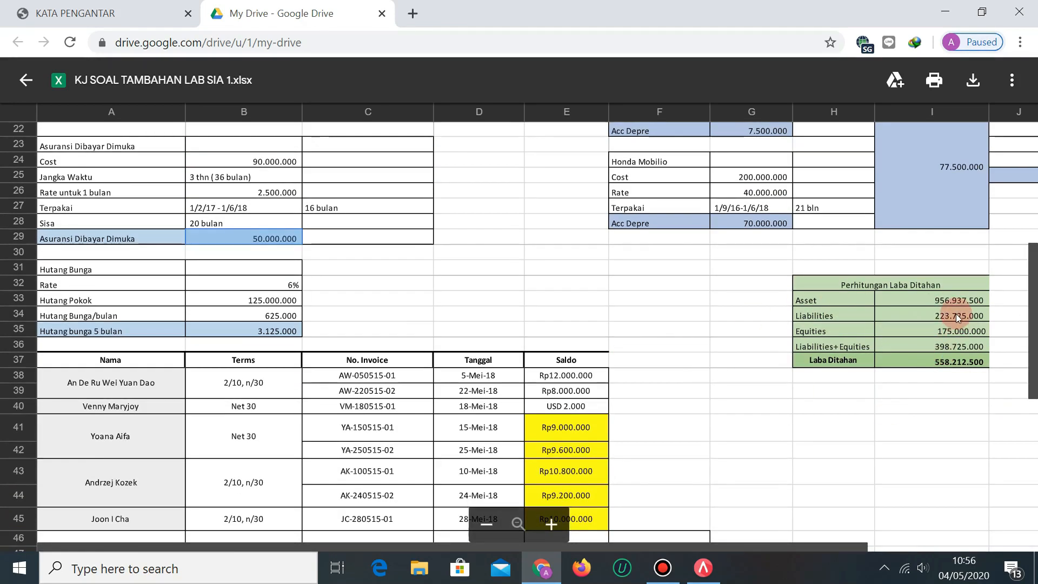
scroll(495, 400, "up", 6)
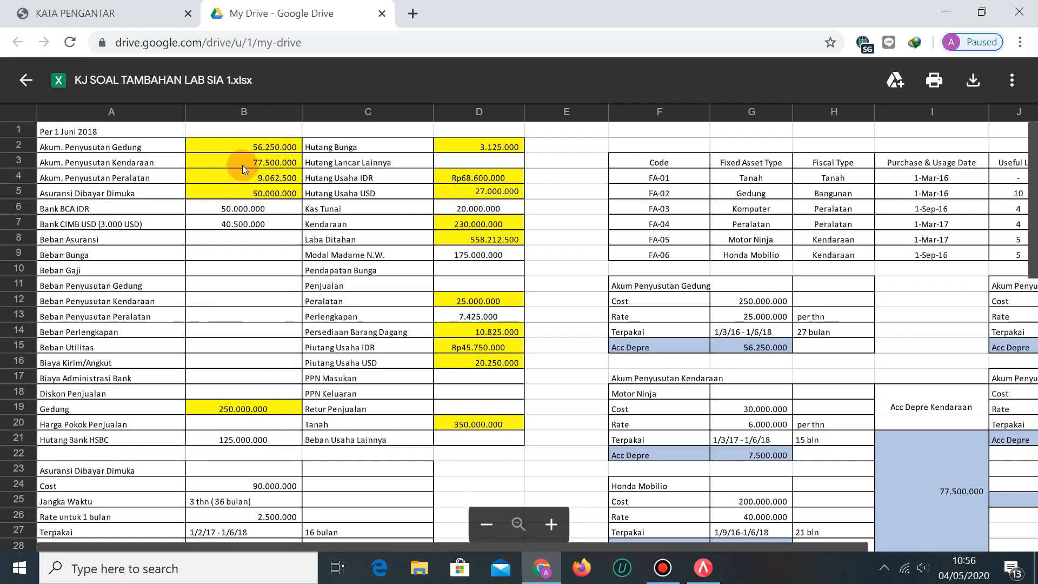
scroll(485, 336, "down", 5)
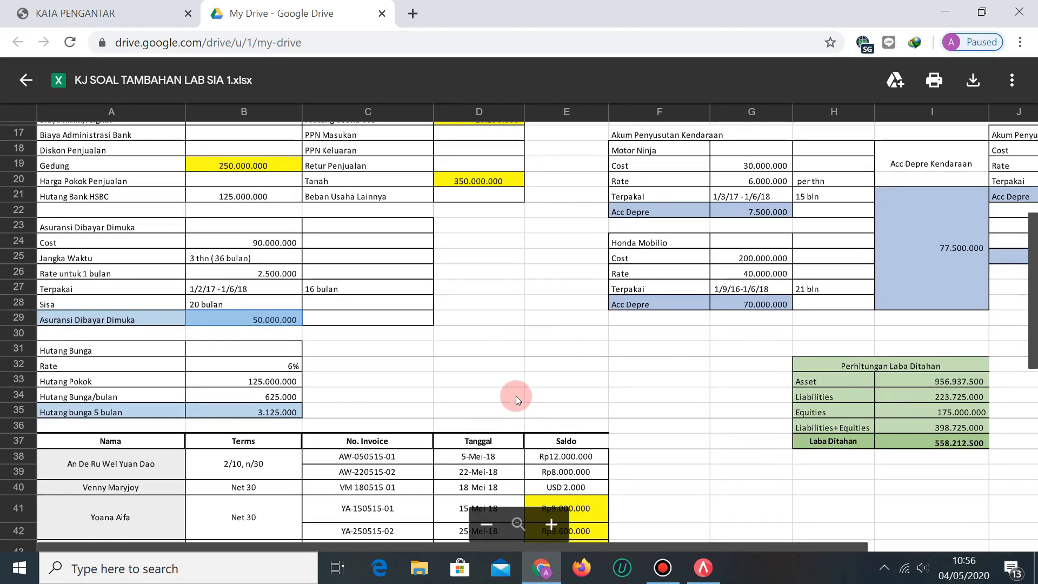
scroll(516, 395, "up", 5)
scroll(563, 206, "down", 7)
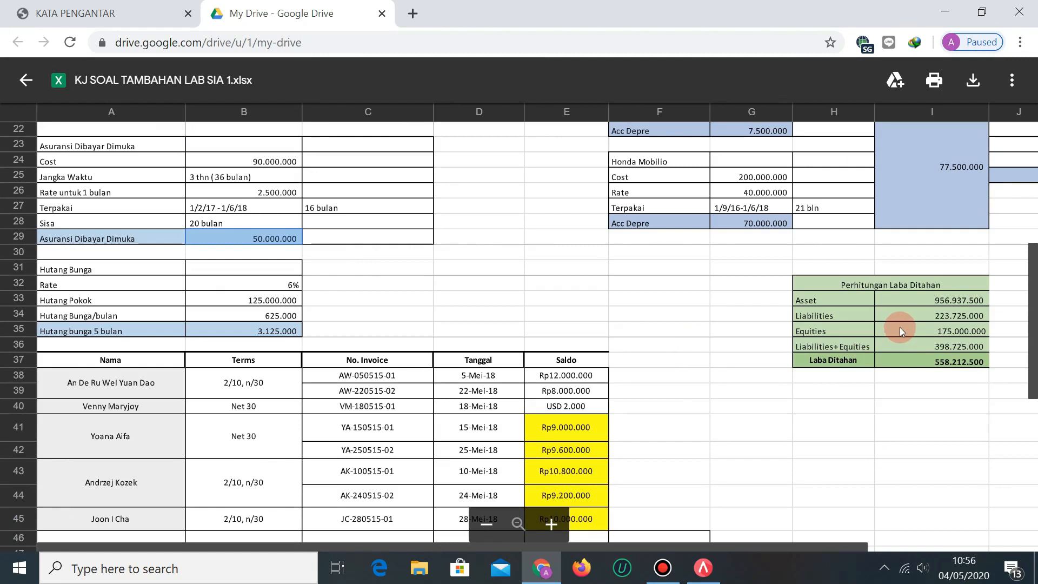
scroll(684, 415, "up", 5)
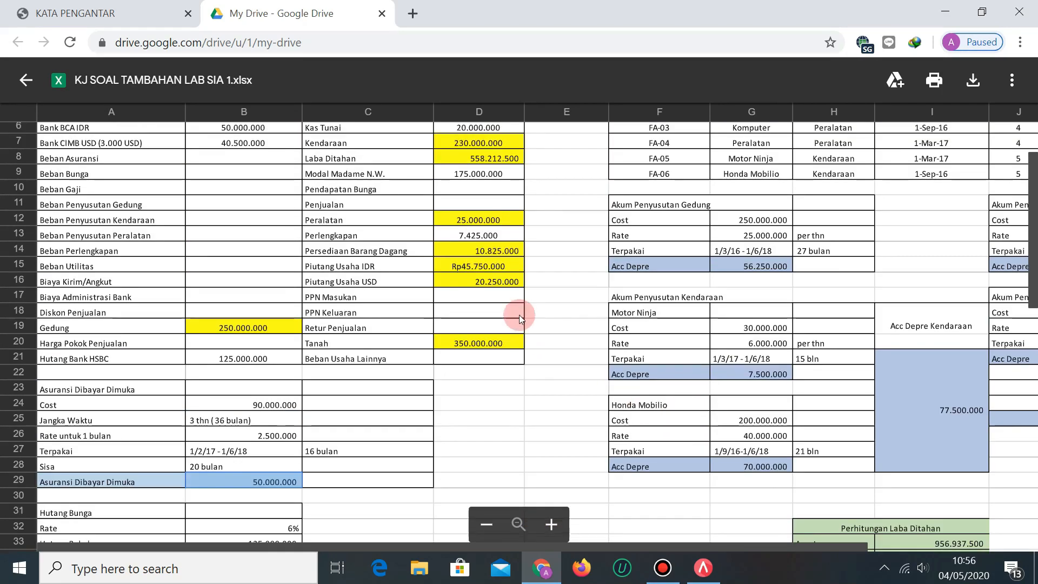
scroll(519, 314, "up", 2)
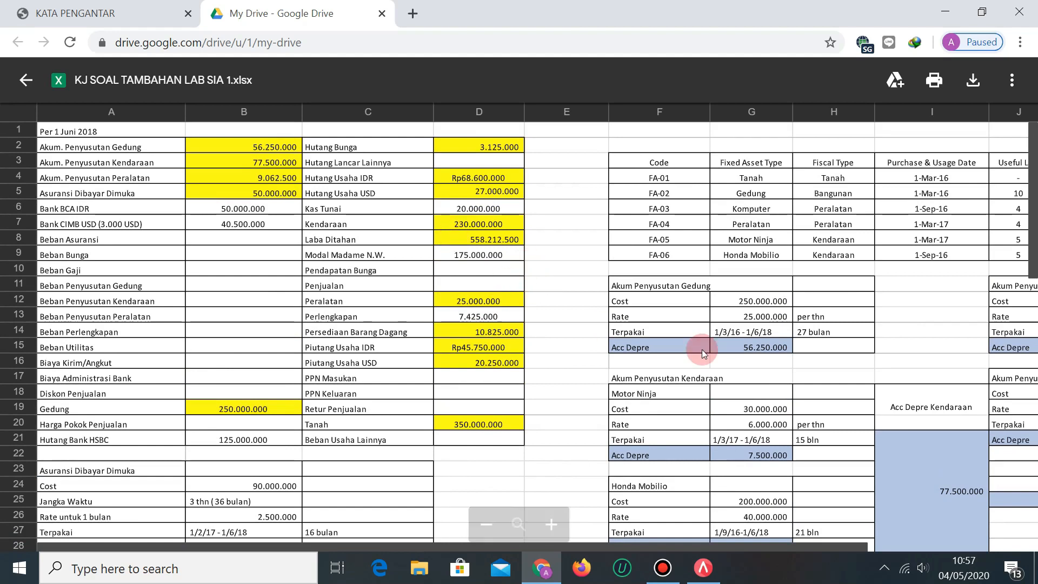
scroll(702, 350, "down", 7)
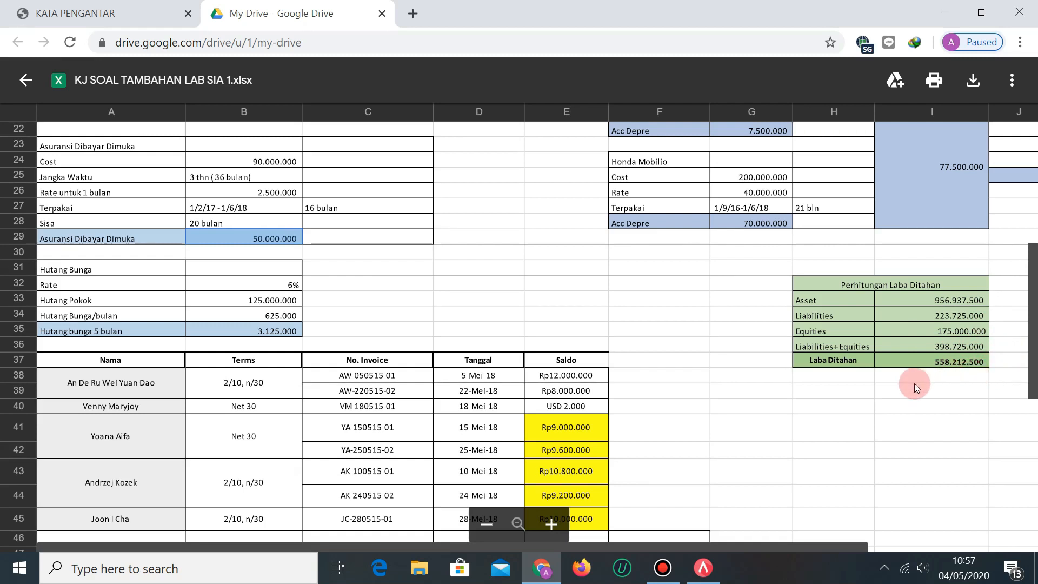
Check totals 956.937.500 and 398.725.000, and Laba Ditahan 558.212.500 against cell D8.
left_click(926, 299)
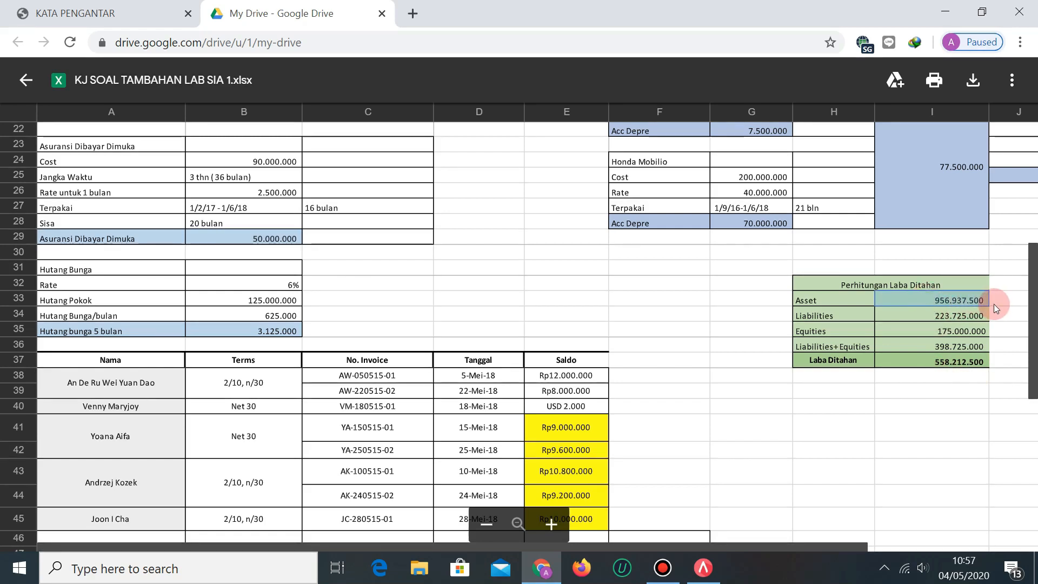
left_click(939, 347)
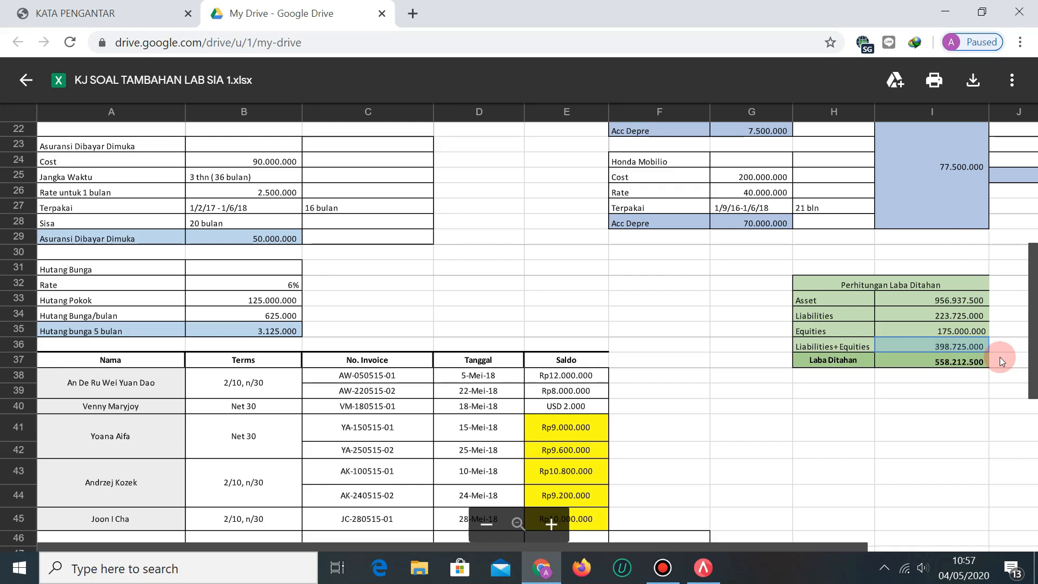
left_click(954, 363)
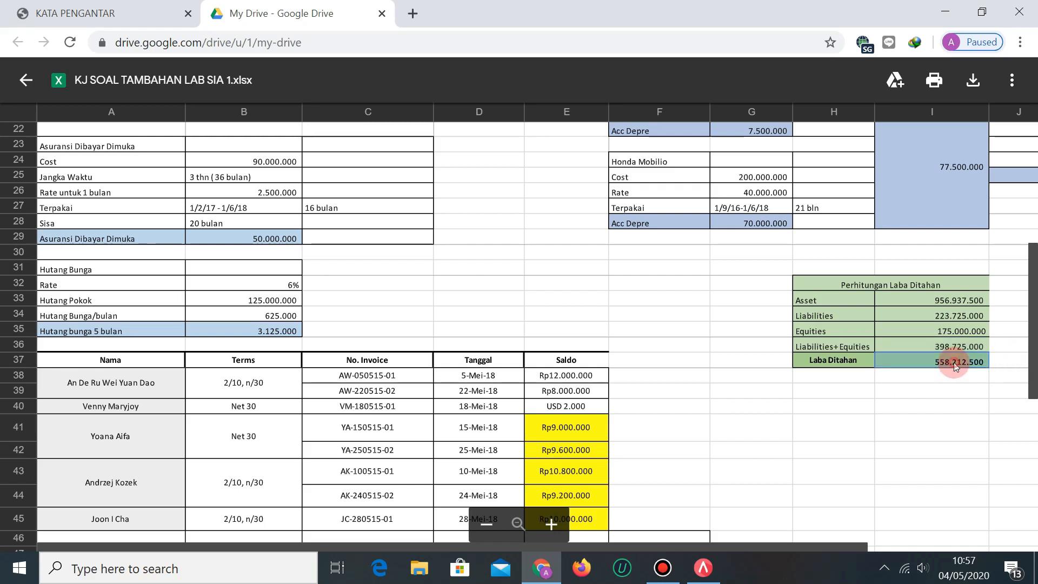
scroll(346, 382, "up", 5)
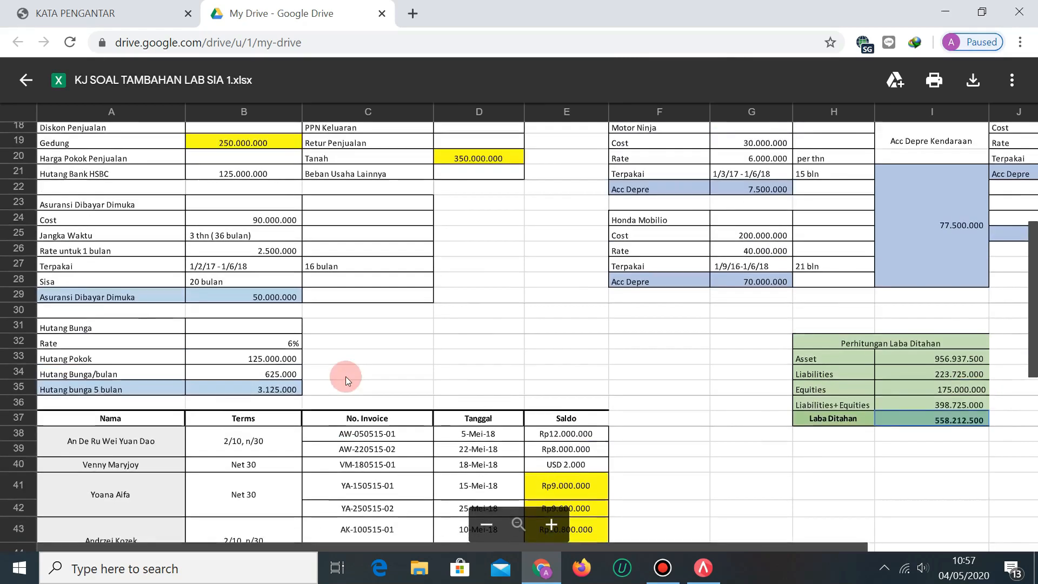
scroll(610, 351, "up", 5)
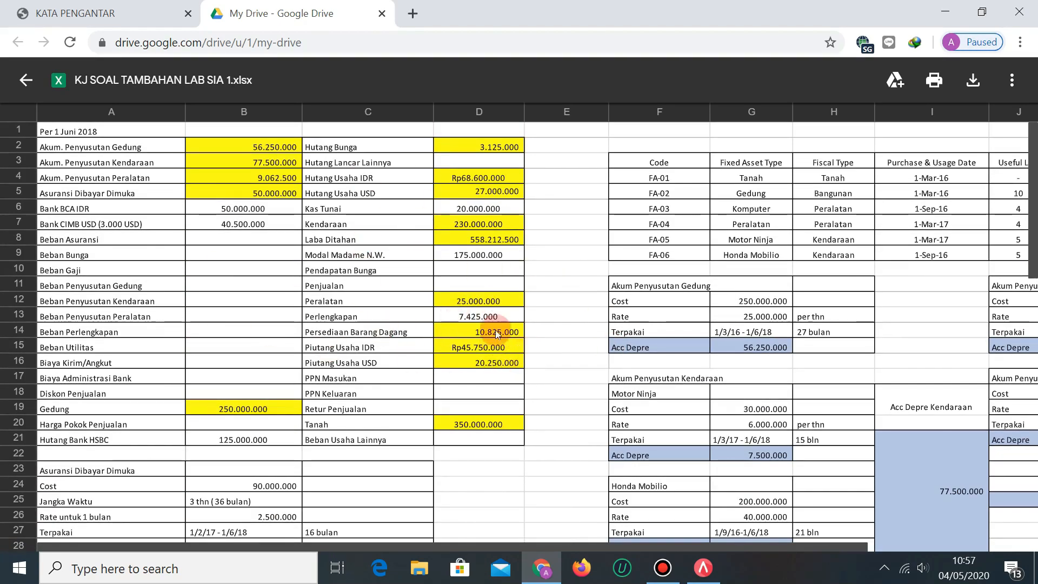
left_click(486, 241)
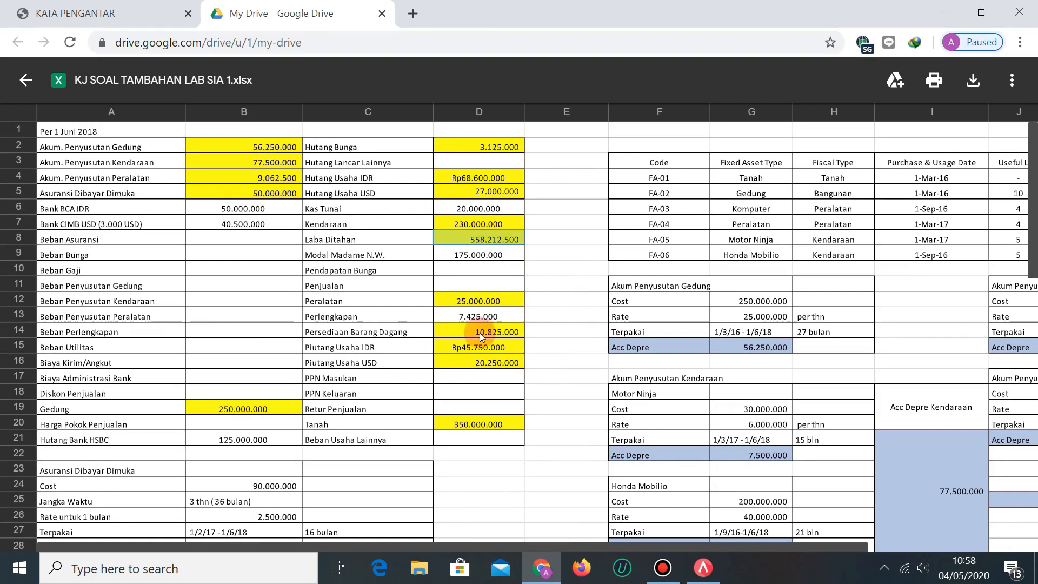
left_click(114, 4)
Scroll the PDF through pages 118–120, then back up to page 115's SOAL TAMBAHAN exercise.
scroll(645, 370, "up", 8)
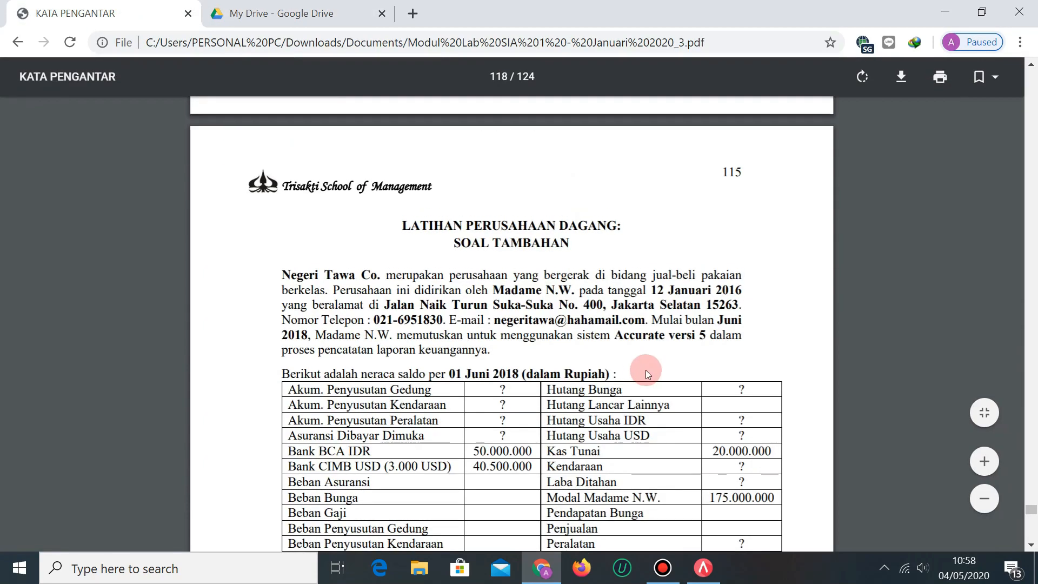
scroll(649, 370, "down", 4)
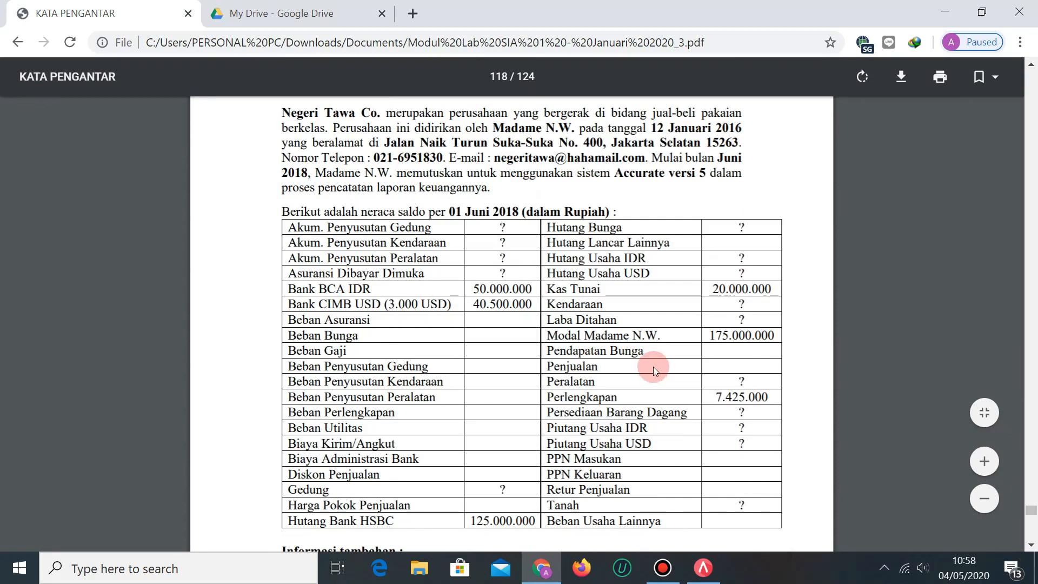
scroll(653, 367, "down", 12)
scroll(678, 333, "down", 18)
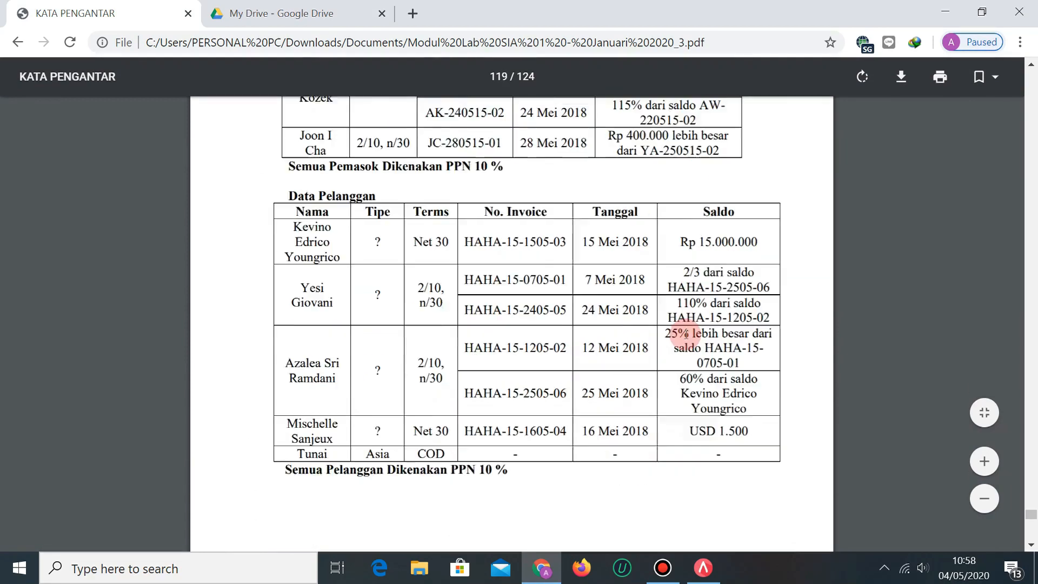
scroll(690, 338, "down", 15)
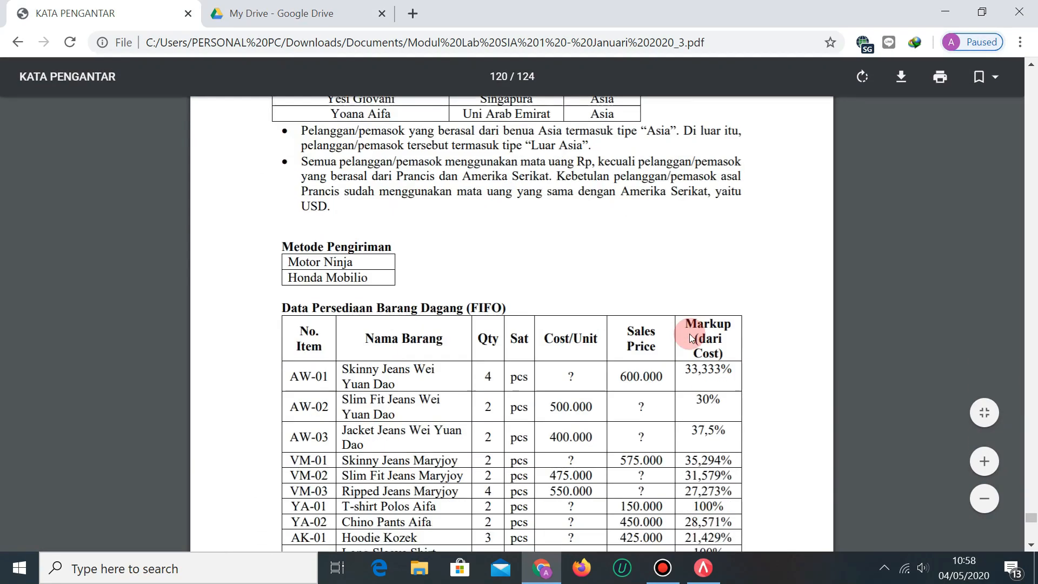
scroll(690, 333, "up", 3)
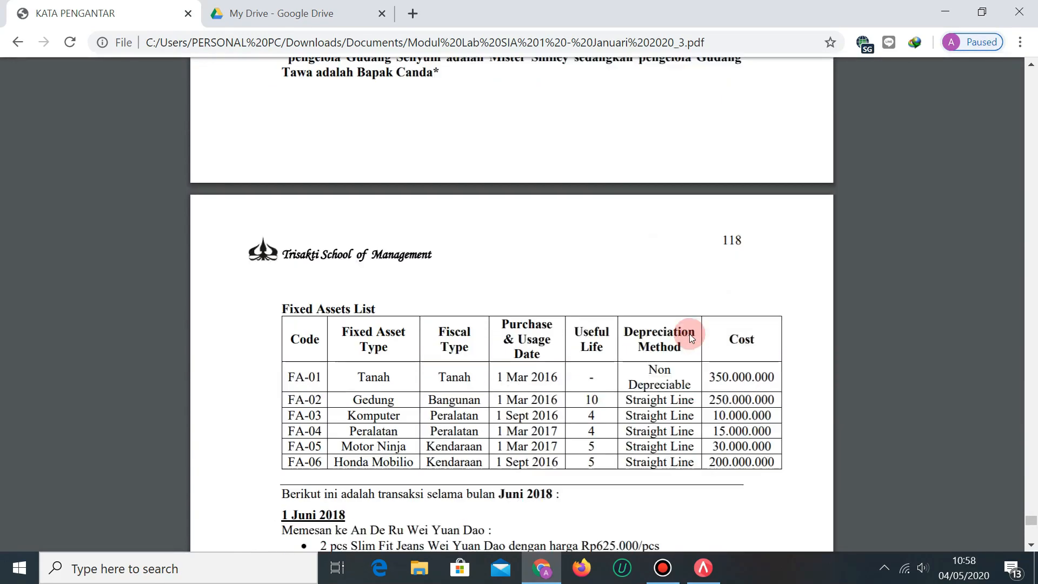
scroll(689, 333, "down", 3)
scroll(690, 333, "up", 6)
scroll(690, 333, "up", 10)
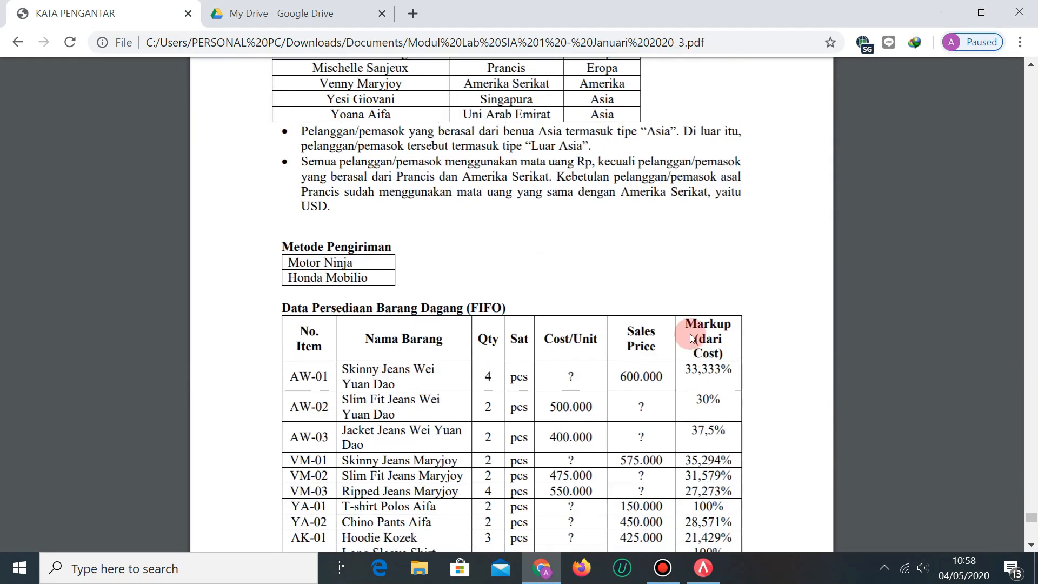
scroll(690, 333, "up", 15)
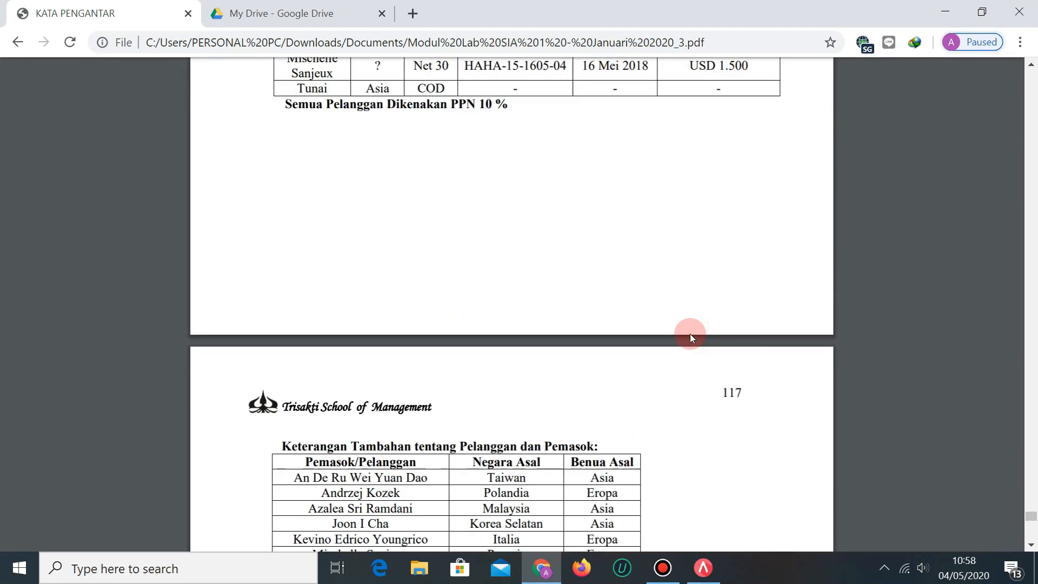
scroll(698, 333, "up", 12)
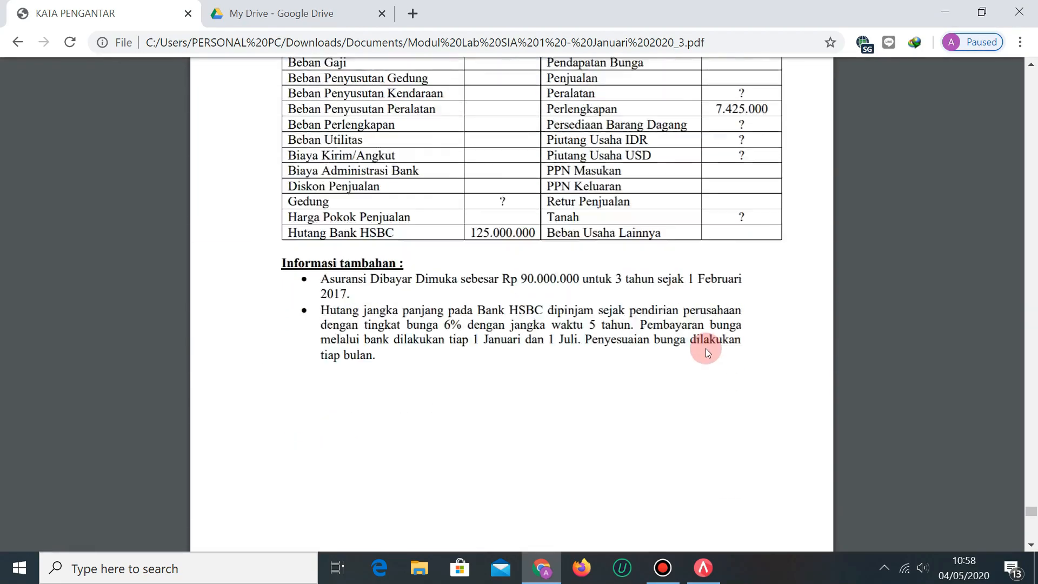
Start a new company database in Accurate 5 and browse to D:\Belajar Accurate.
left_click(717, 580)
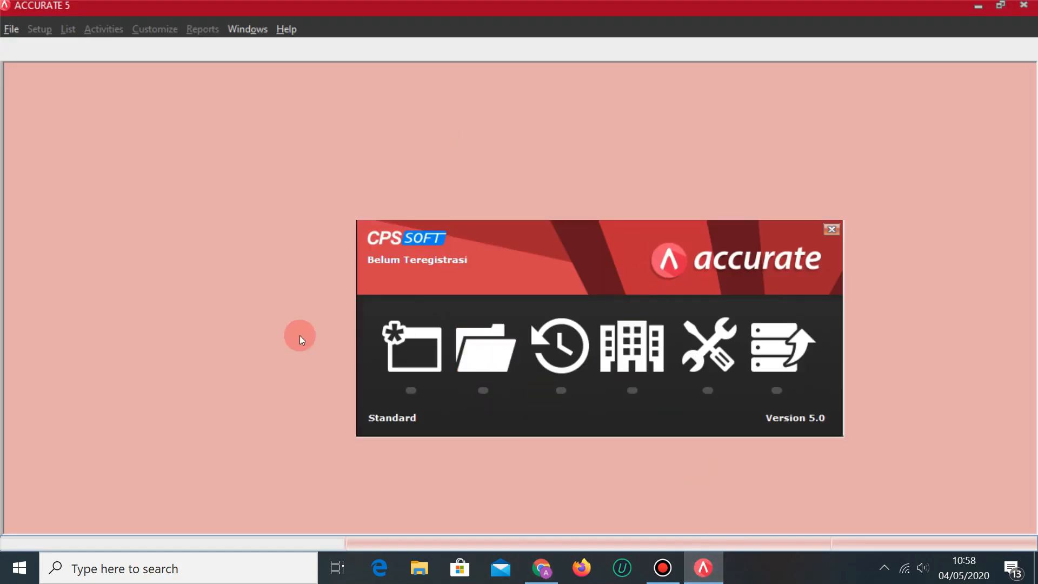
left_click(427, 356)
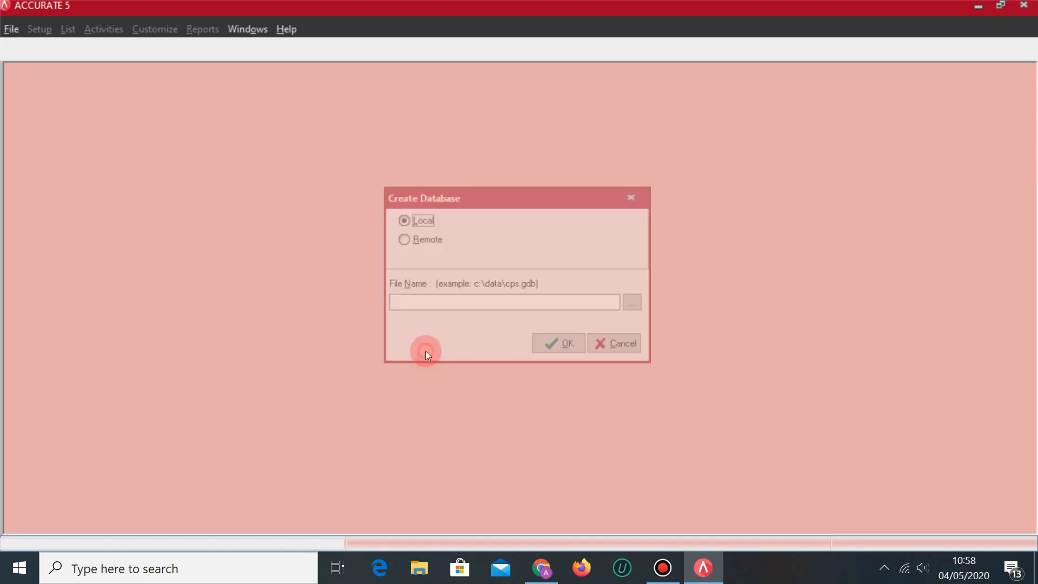
left_click(639, 304)
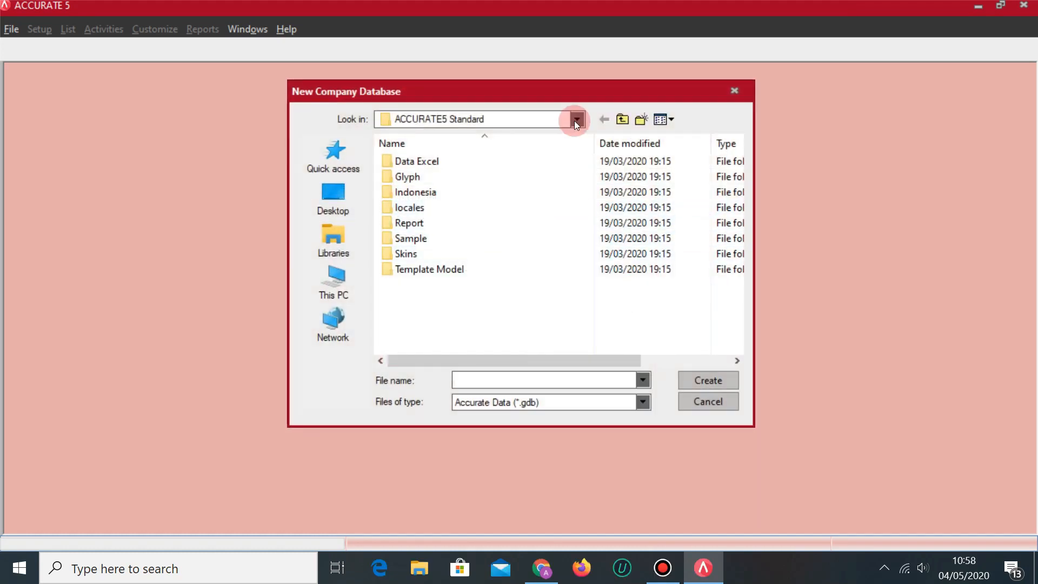
left_click(575, 121)
left_click(536, 262)
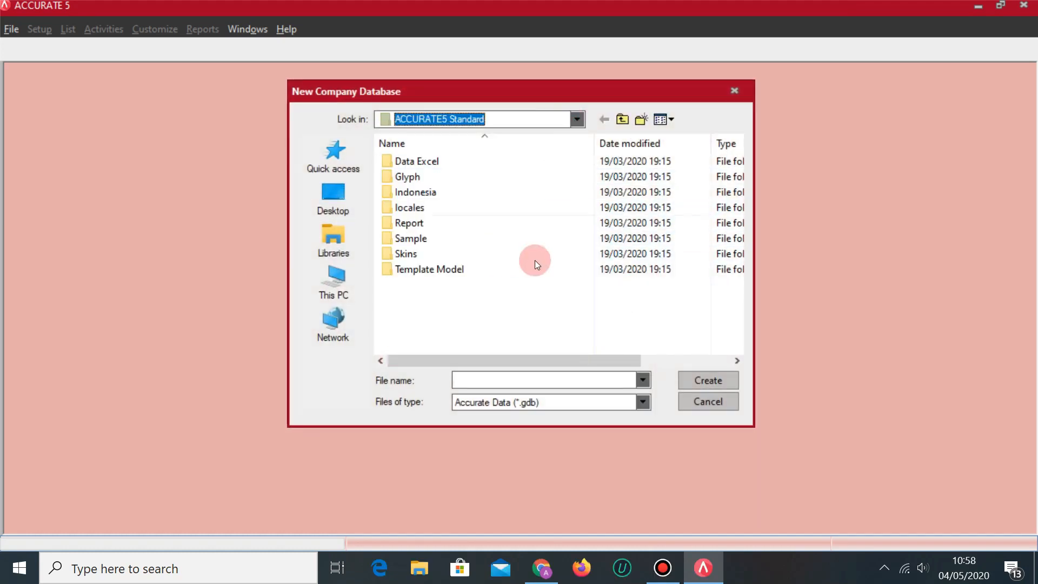
left_click(575, 127)
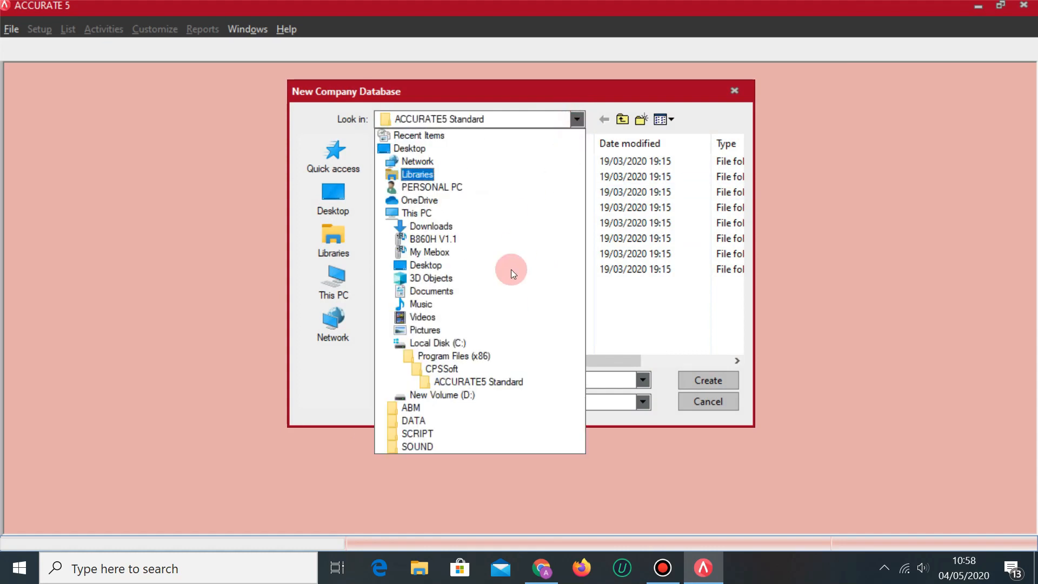
left_click(462, 389)
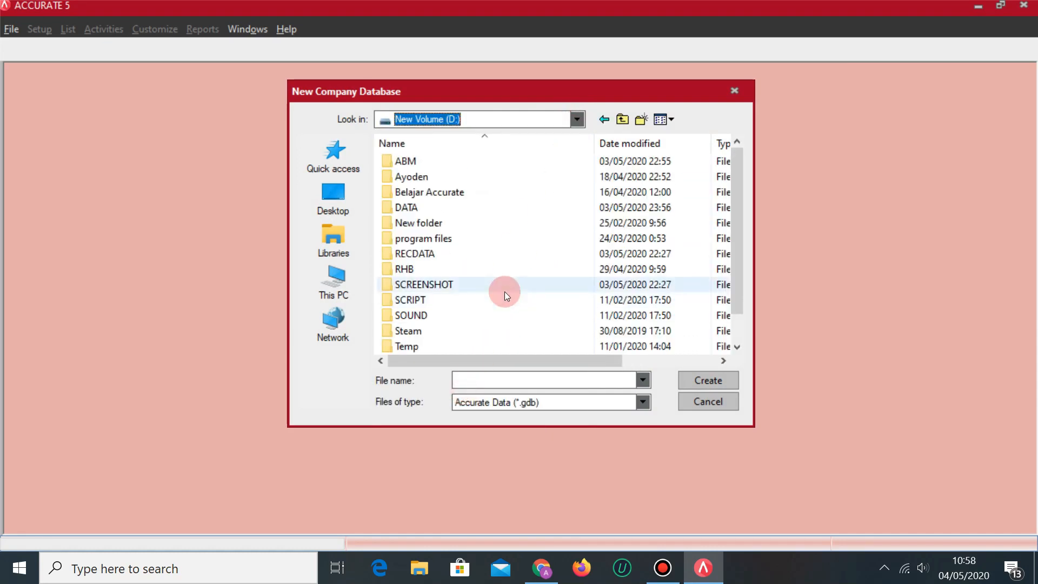
left_click(453, 193)
double_click(453, 193)
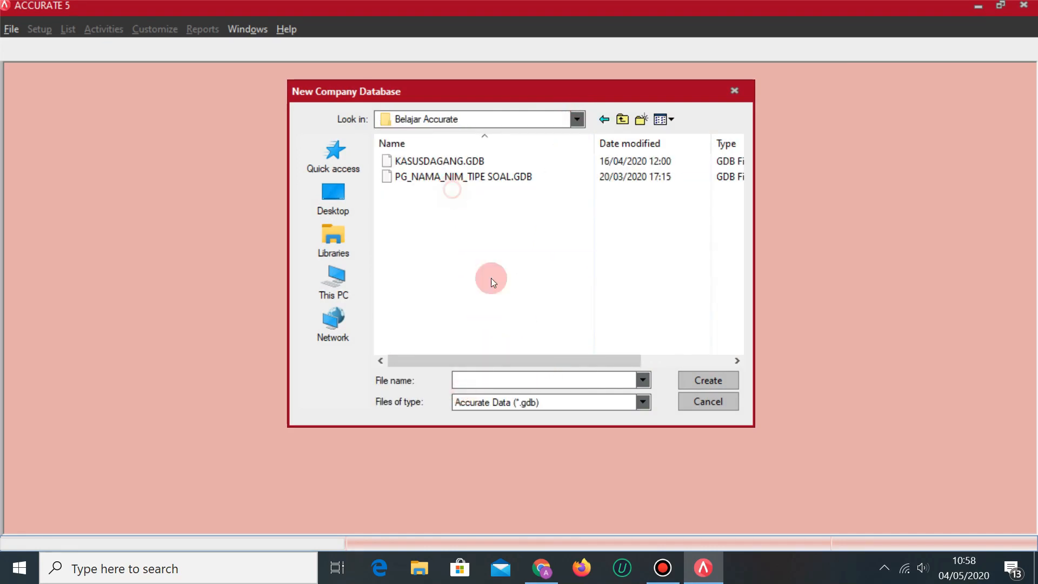
Name the database NEGERI TAWA CO and begin creating it.
left_click(527, 379)
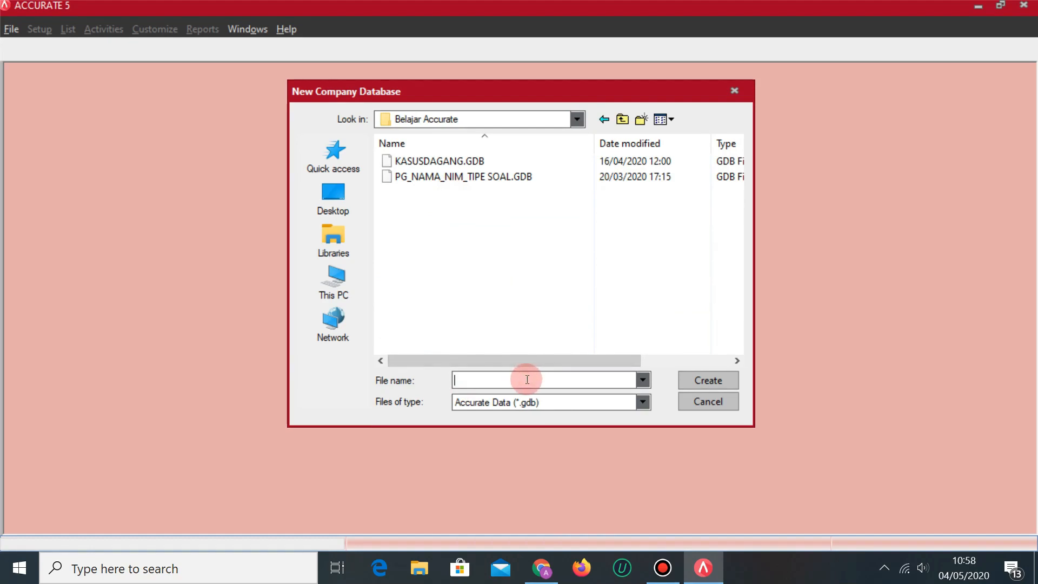
type("neger")
key("BackSpace")
key("BackSpace")
key("BackSpace")
key("BackSpace")
key("BackSpace")
key("Caps_Lock")
type("NEGERI ")
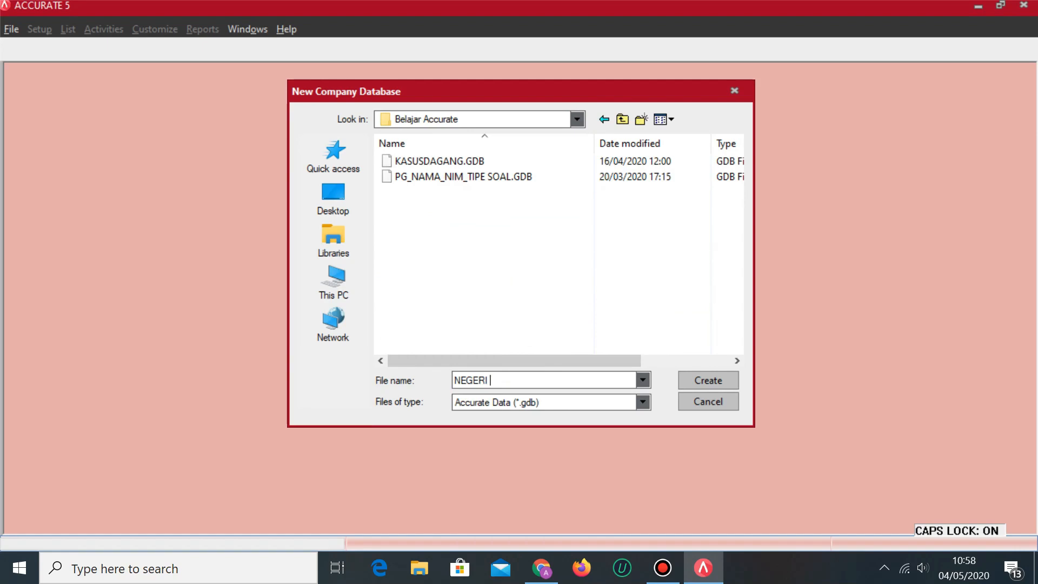
type("TAWA CO")
left_click(702, 382)
left_click(569, 352)
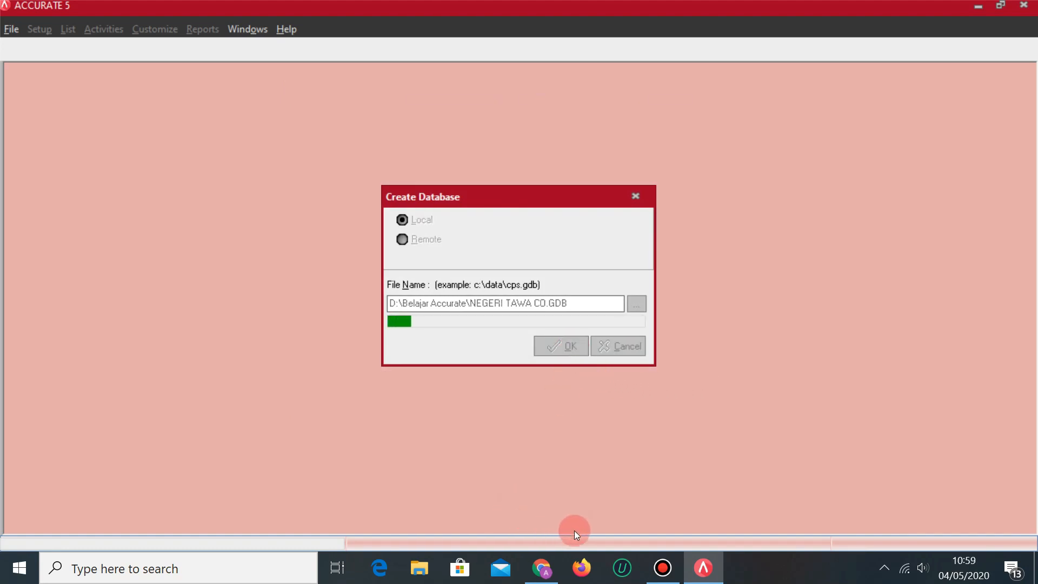
mouse_move(552, 571)
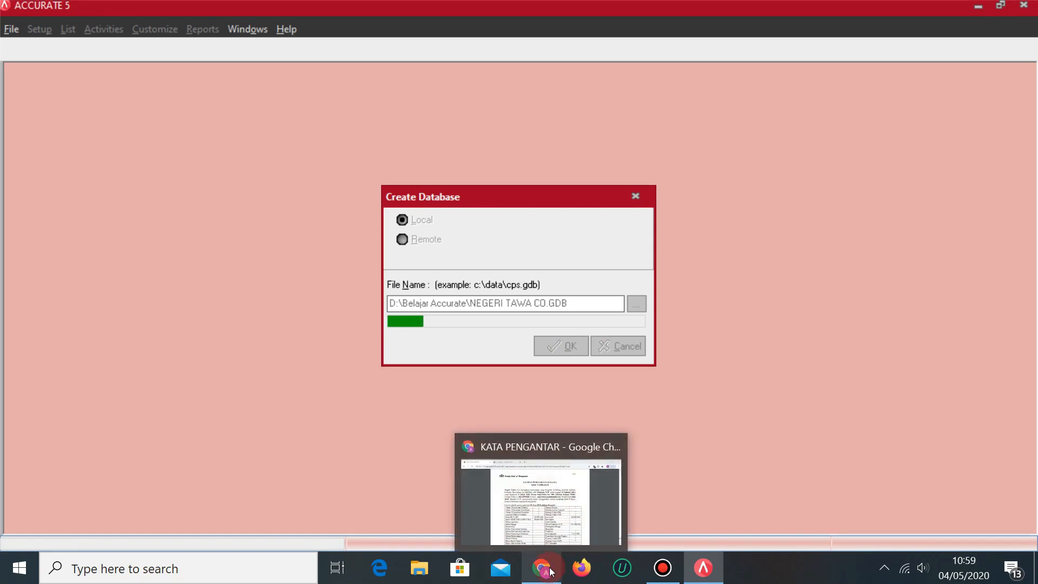
Review the Negeri Tawa Co. brief and its 1 June 2018 trial balance, then return to Accurate 5.
scroll(538, 295, "up", 3)
scroll(549, 294, "down", 3)
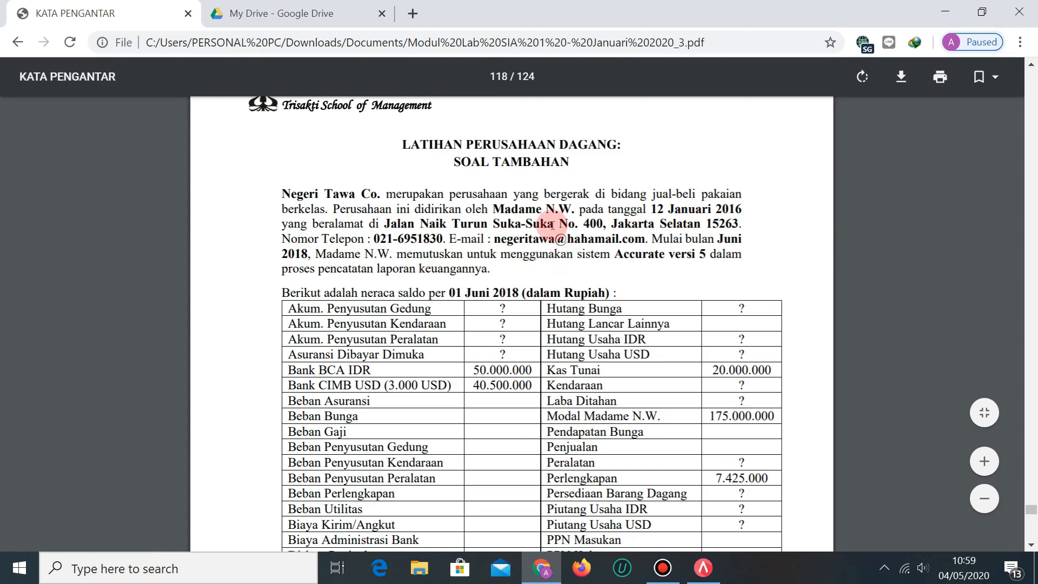
left_click(703, 569)
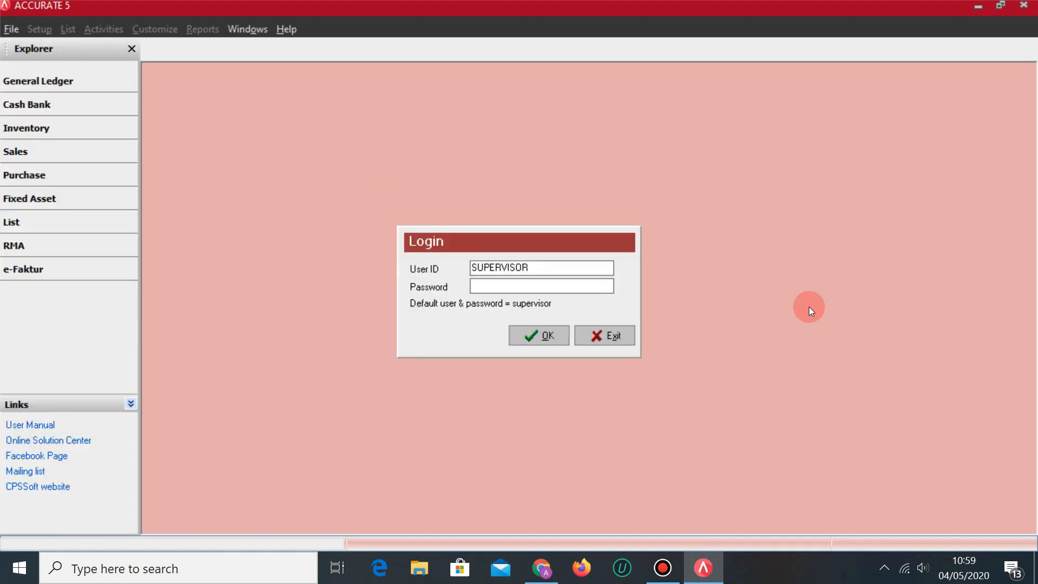
Log in with the supervisor password, then start Quick Setup in English using Advance Setup.
type("supervisor")
left_click(538, 337)
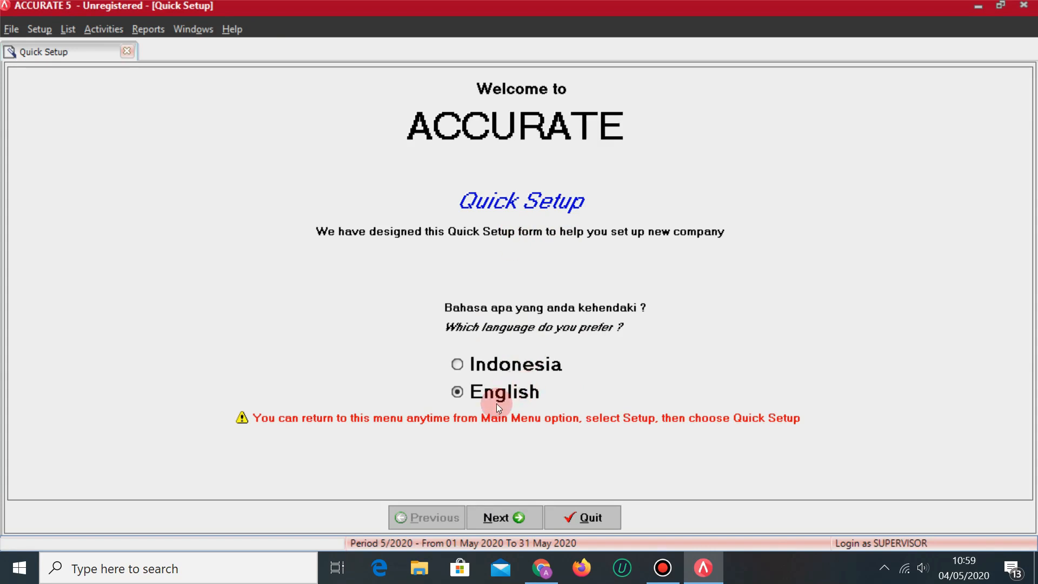
left_click(515, 514)
left_click(124, 270)
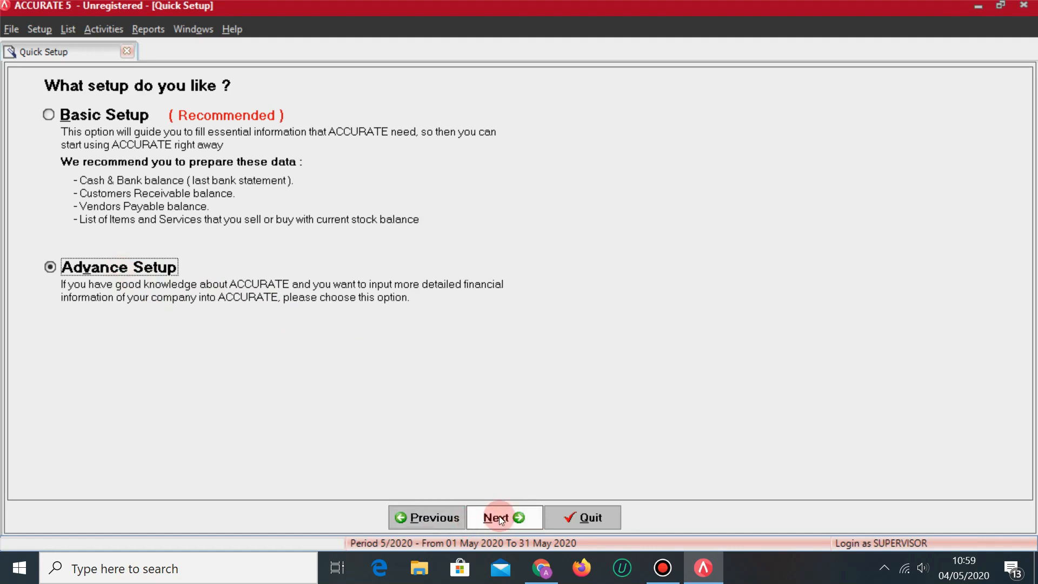
left_click(498, 517)
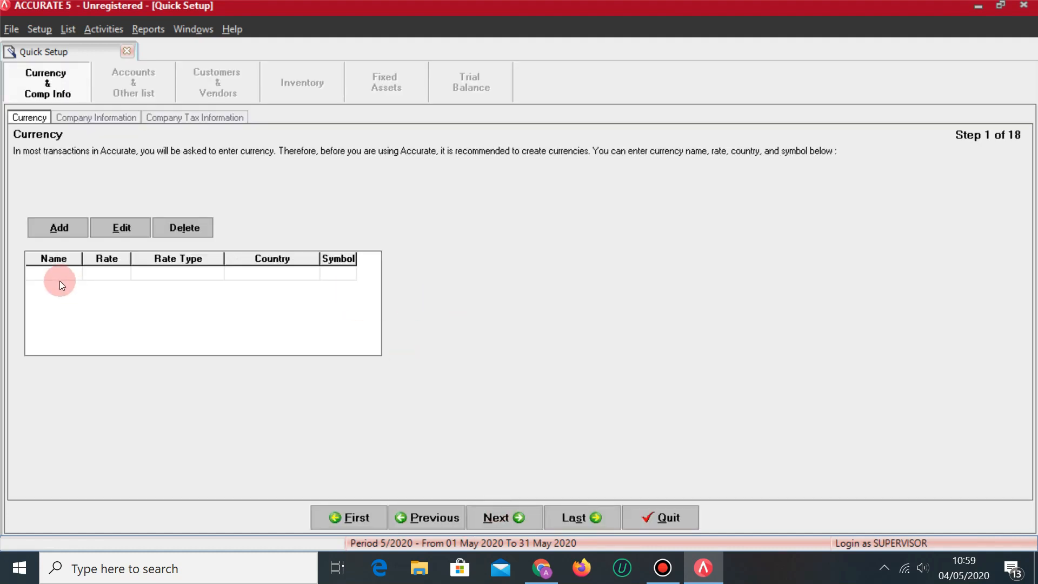
Add currency RUPIAH with rate 1, country INDONESIA and symbol IDR.
left_click(60, 279)
left_click(542, 567)
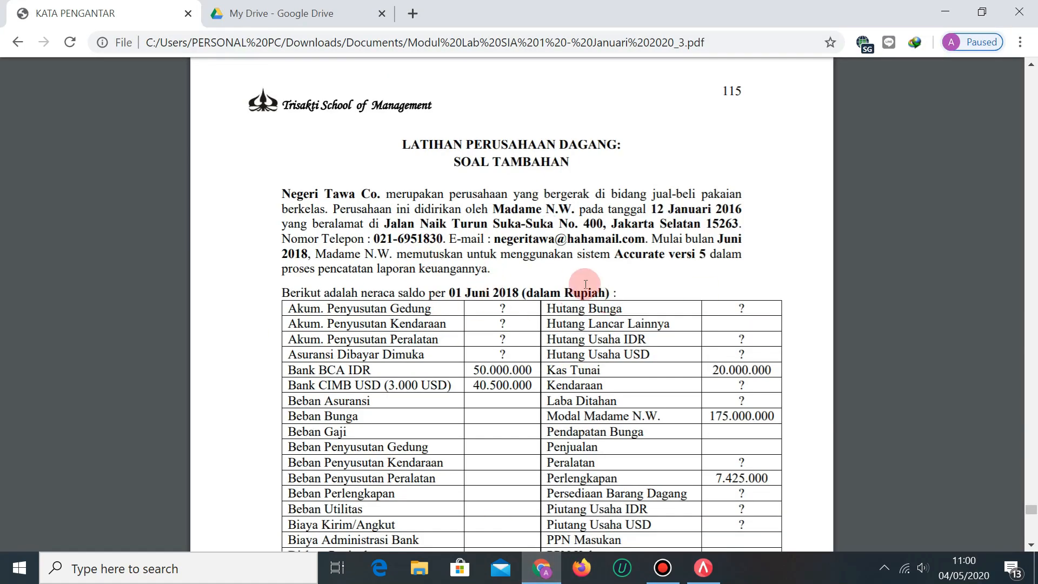
left_click(703, 568)
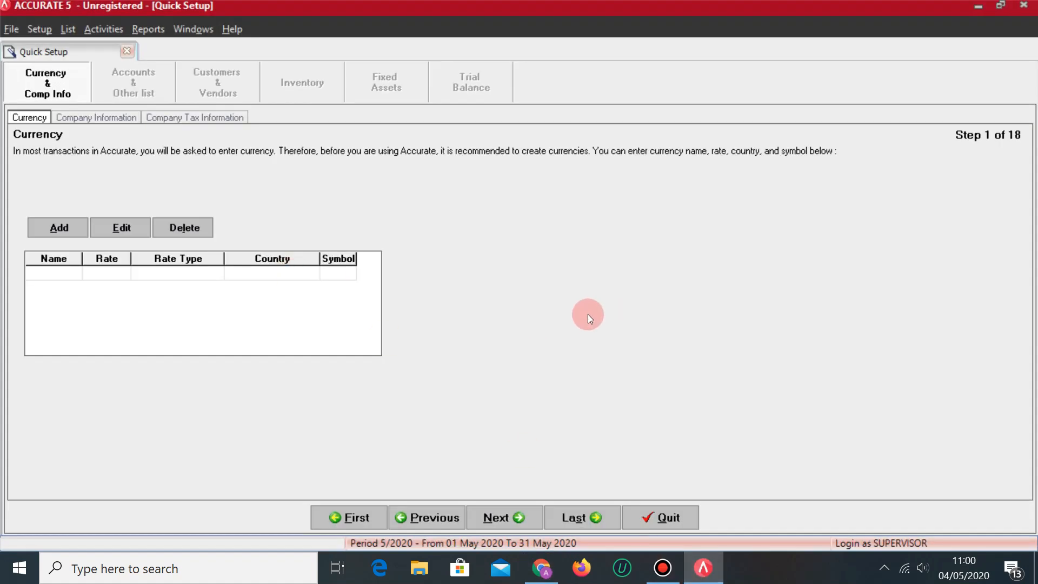
type("RUPIAH")
key("Tab")
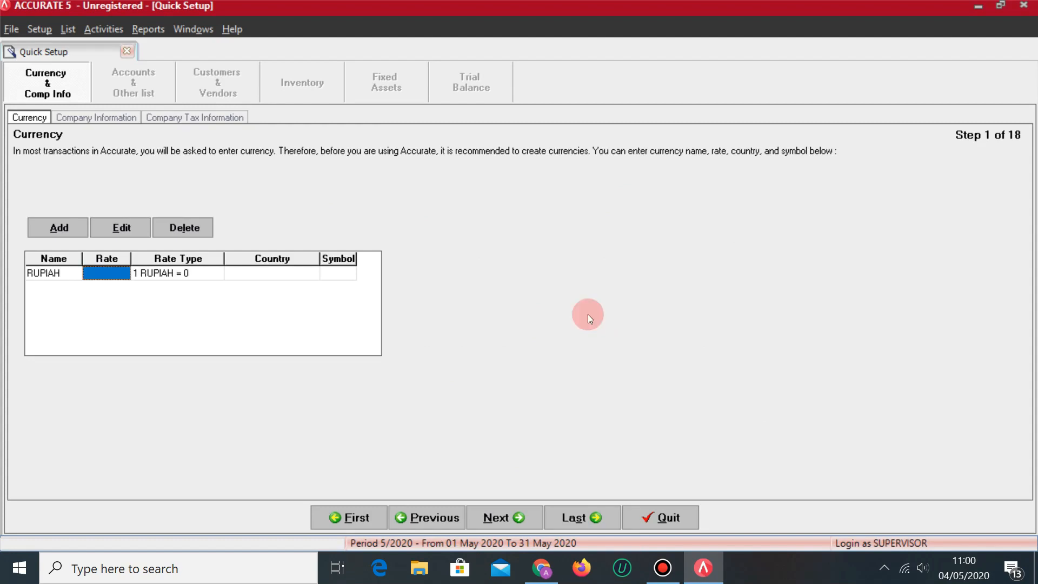
type("1")
key("Tab")
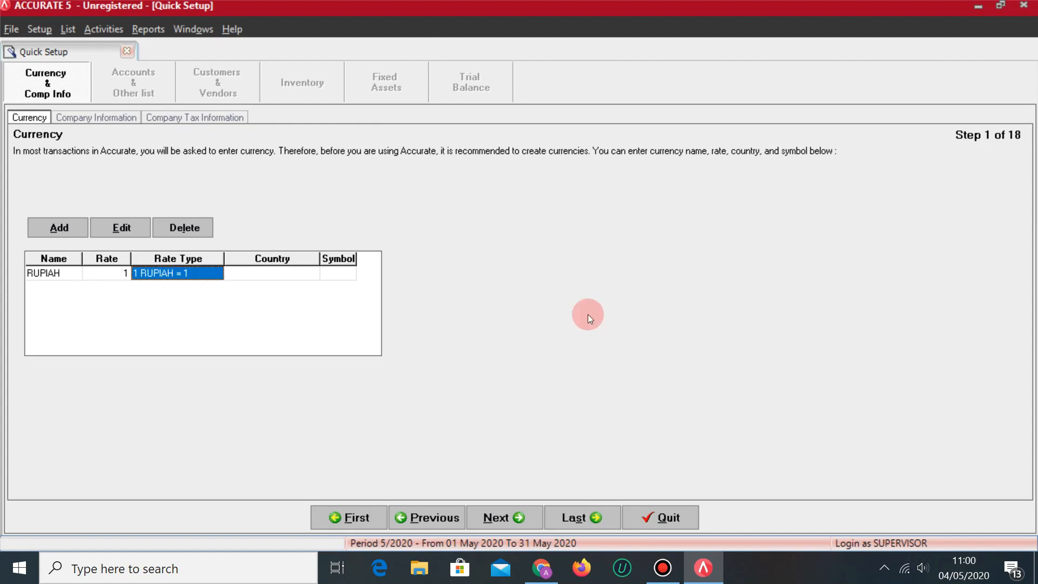
key("Tab")
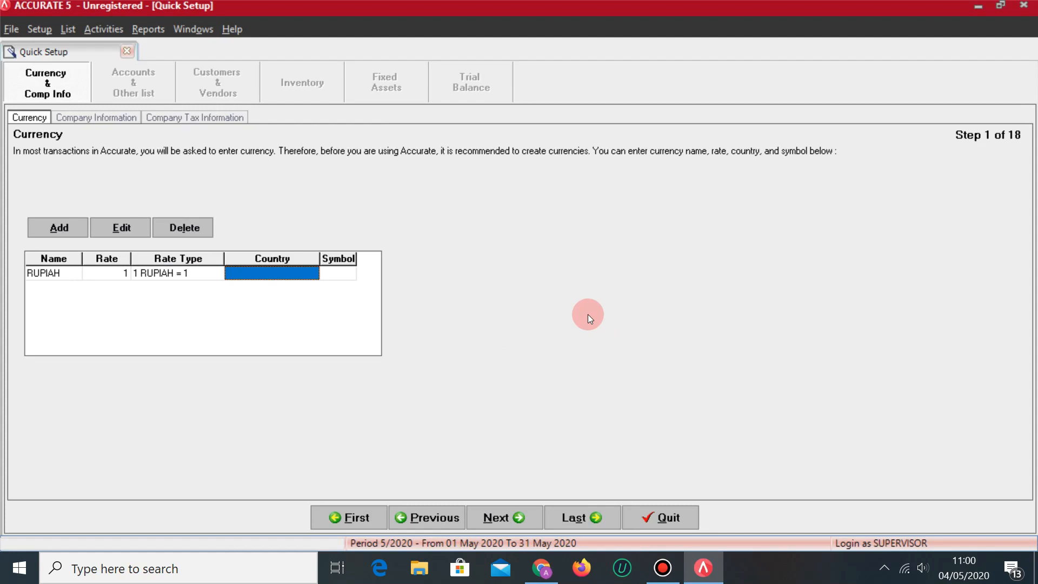
type("INDONESIA")
key("Tab")
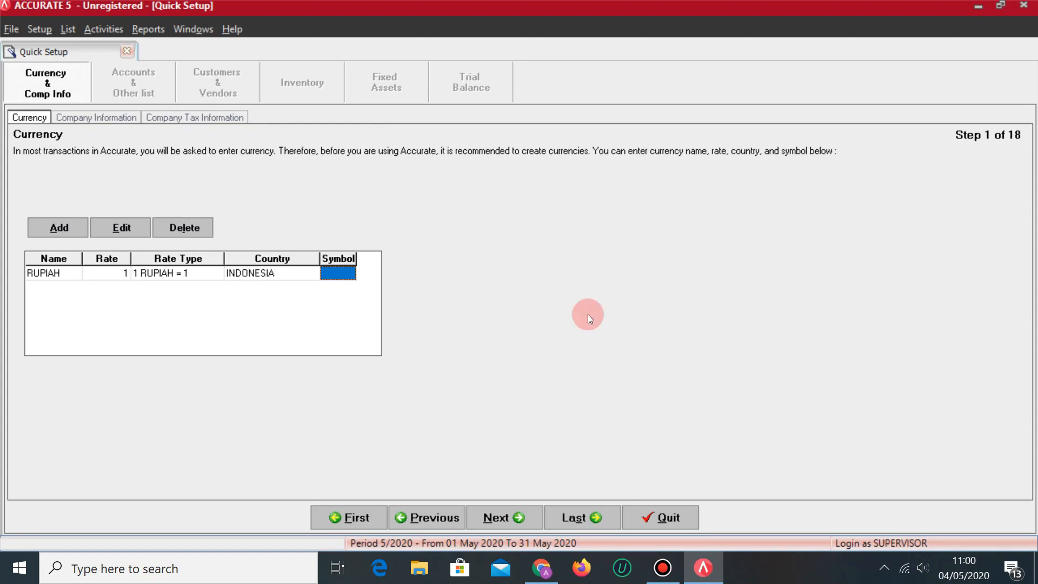
type("IDR")
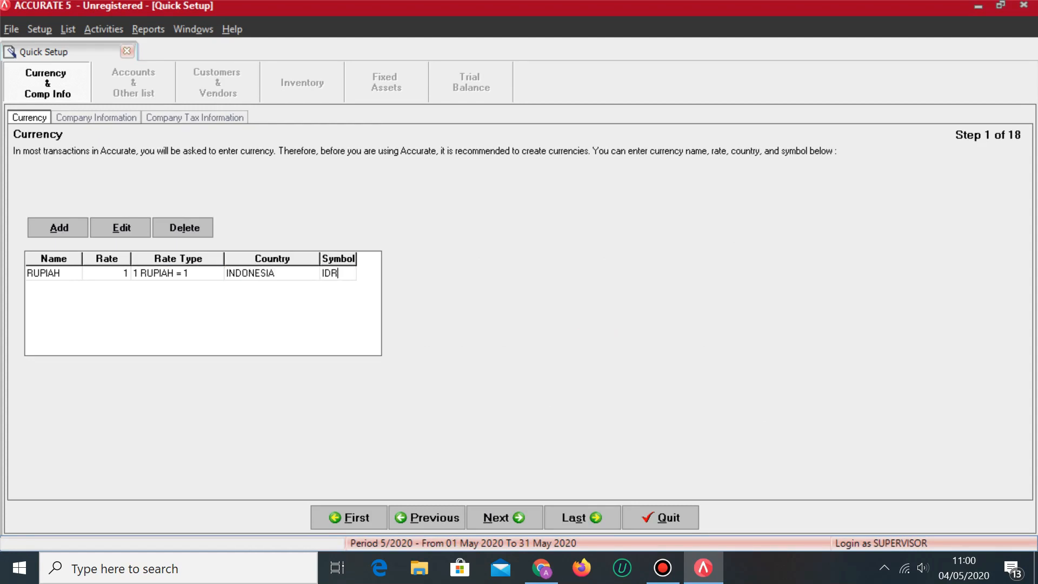
key("Return")
key("Tab")
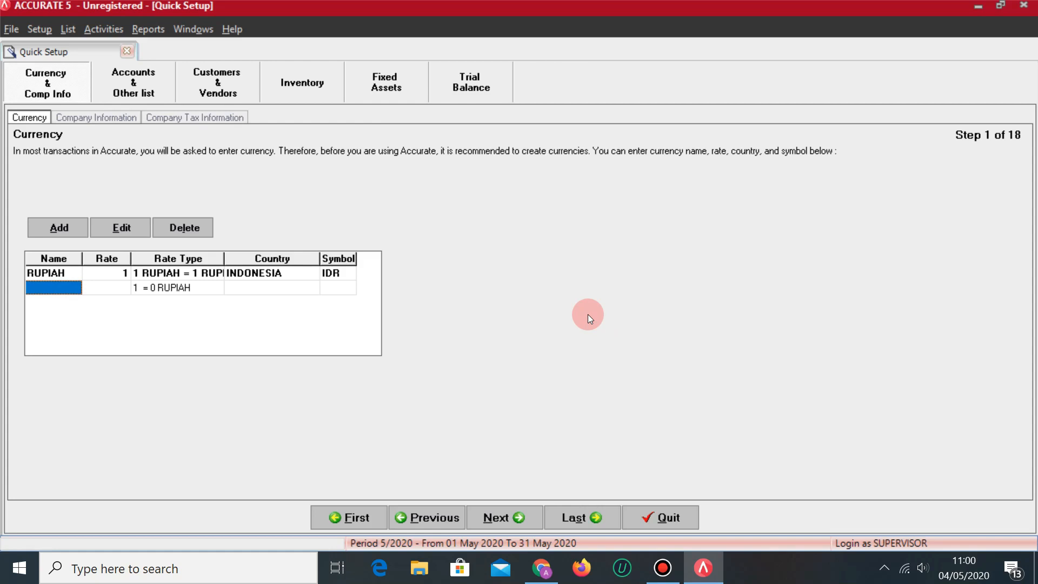
Add currency DOLLAR at rate 13,500, country USA, symbol USD, and advance to Company Period Information.
type("DOLLAR")
key("Tab")
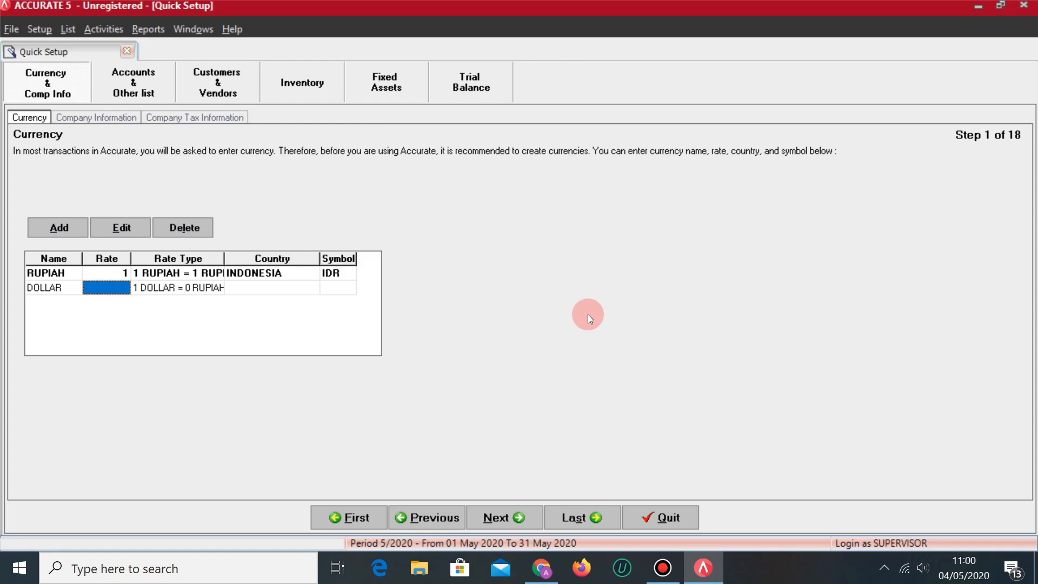
type("13500")
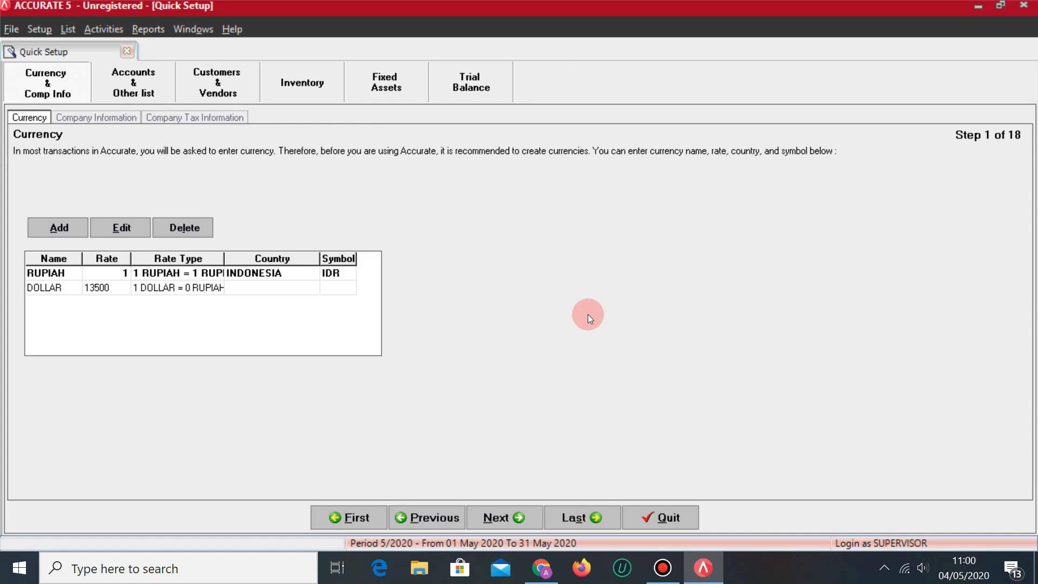
key("Tab")
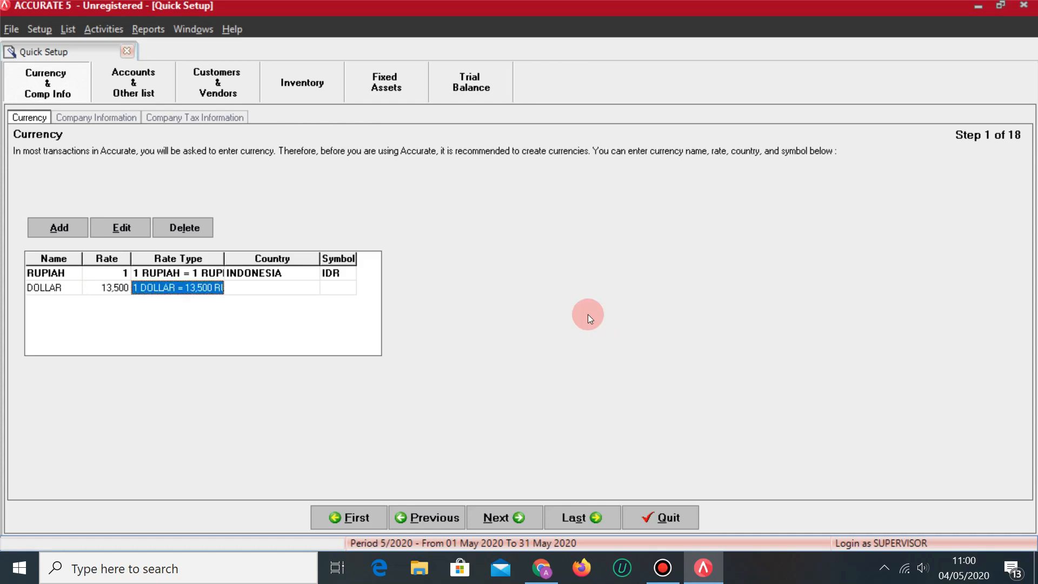
key("Tab")
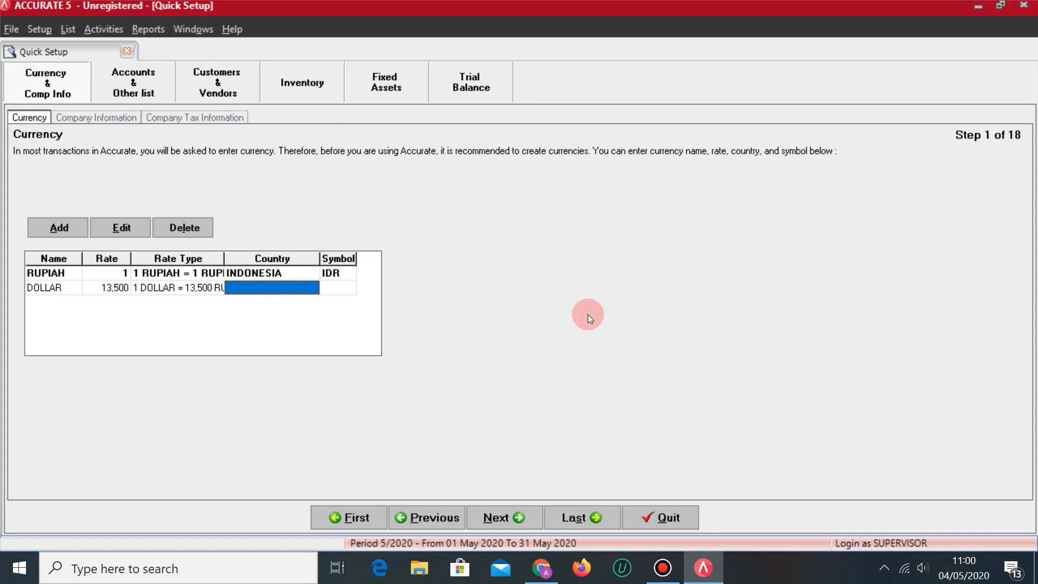
type("USA")
key("Tab")
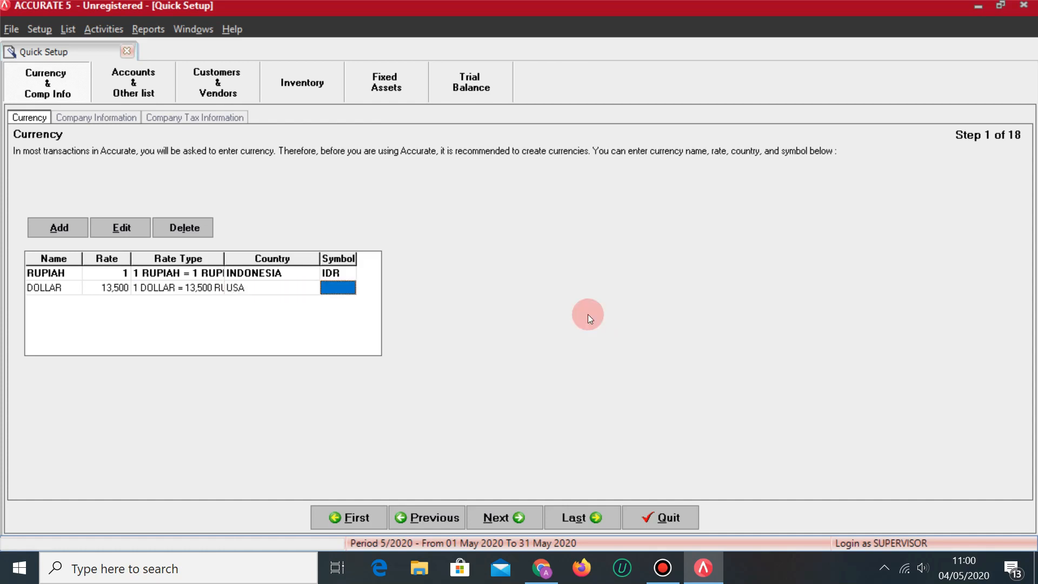
type("USD")
key("Tab")
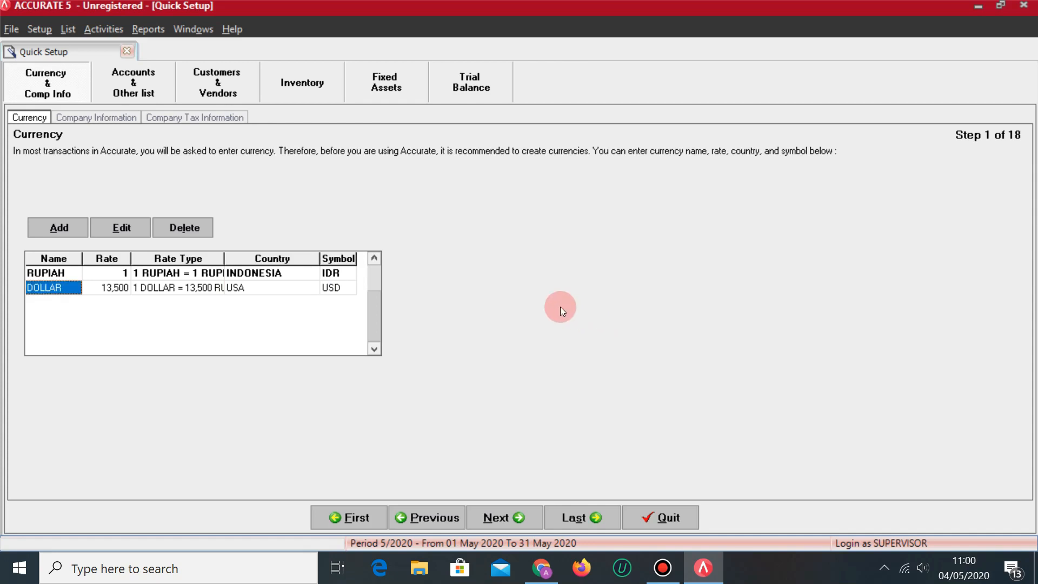
left_click(495, 521)
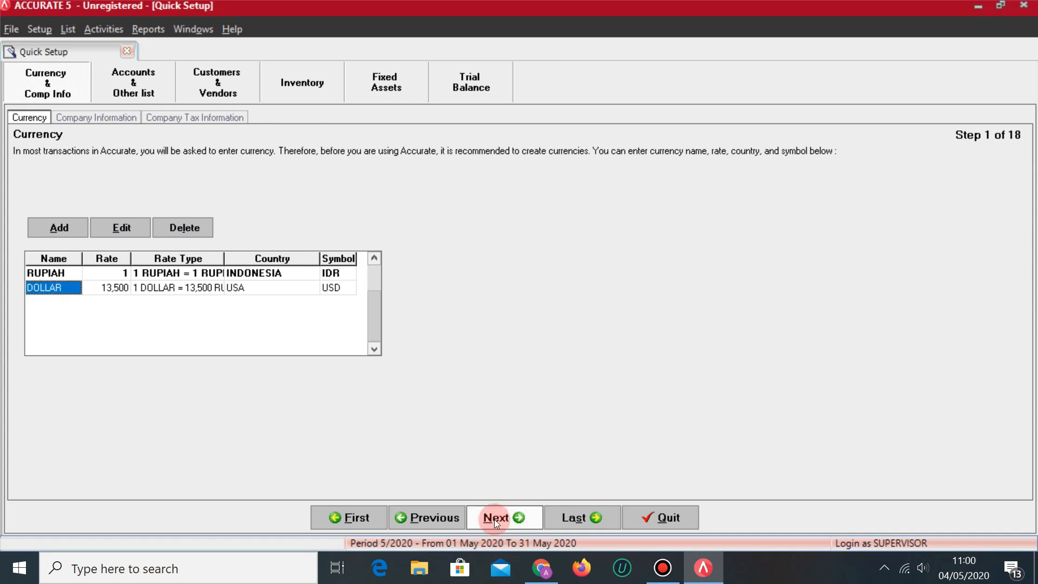
left_click(351, 267)
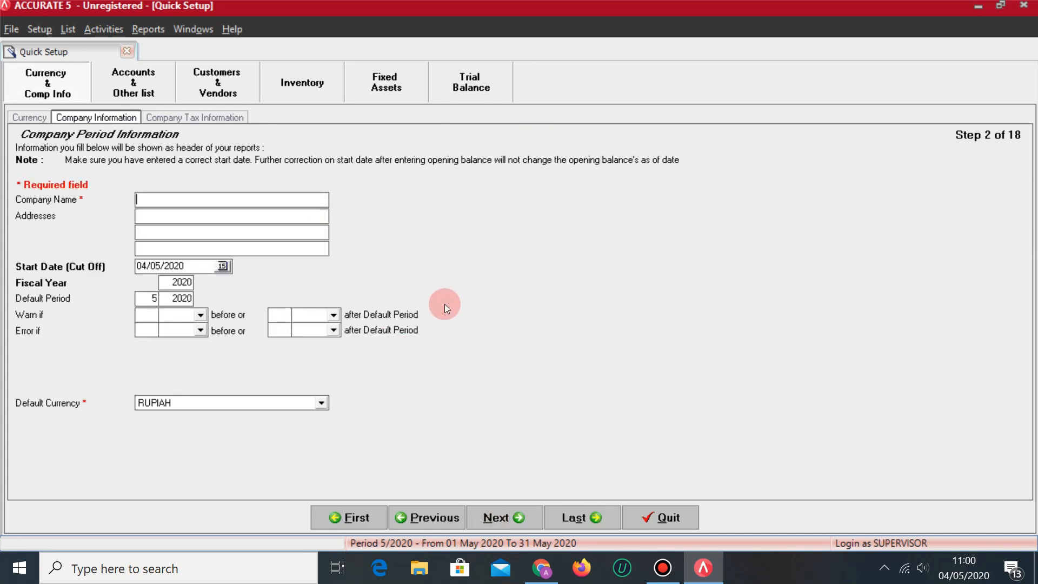
Enter the company name NEGERI TAWA CO.
key("alt+Tab")
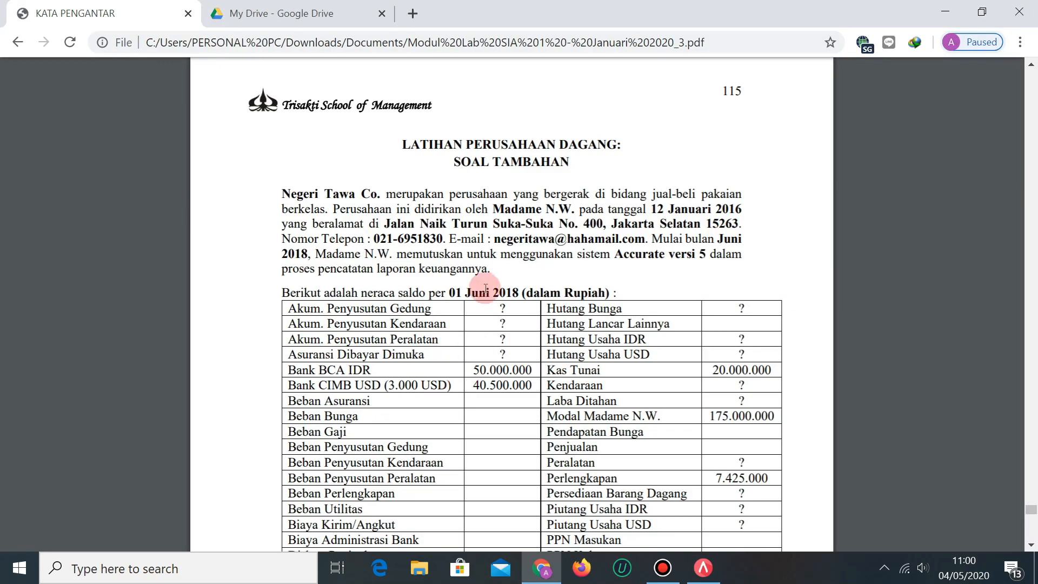
key("alt+Tab")
left_click(420, 248)
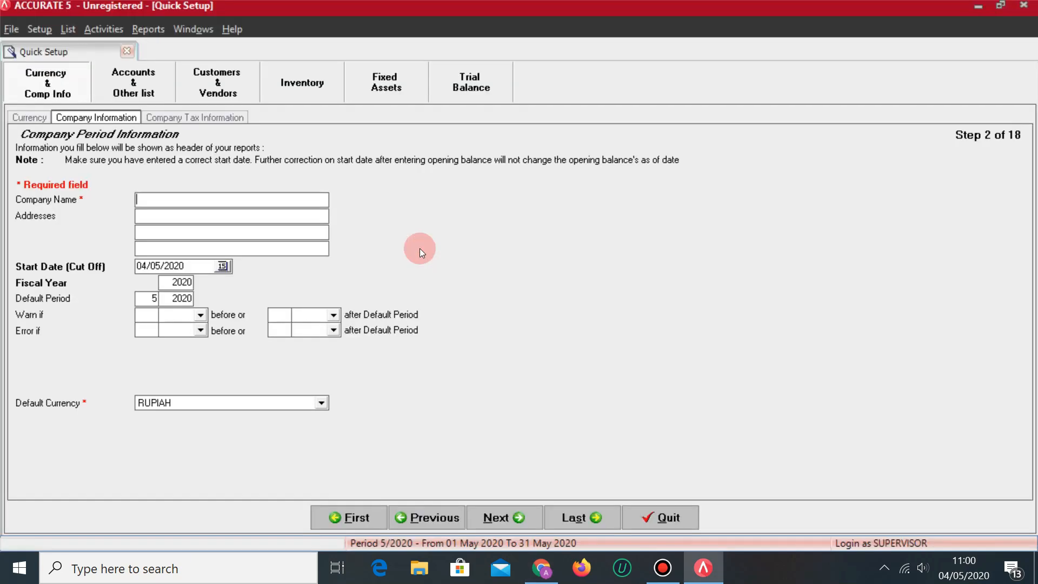
type("NEGERI YTA")
key("BackSpace")
key("BackSpace")
key("BackSpace")
type("TAWA CO")
key("Tab")
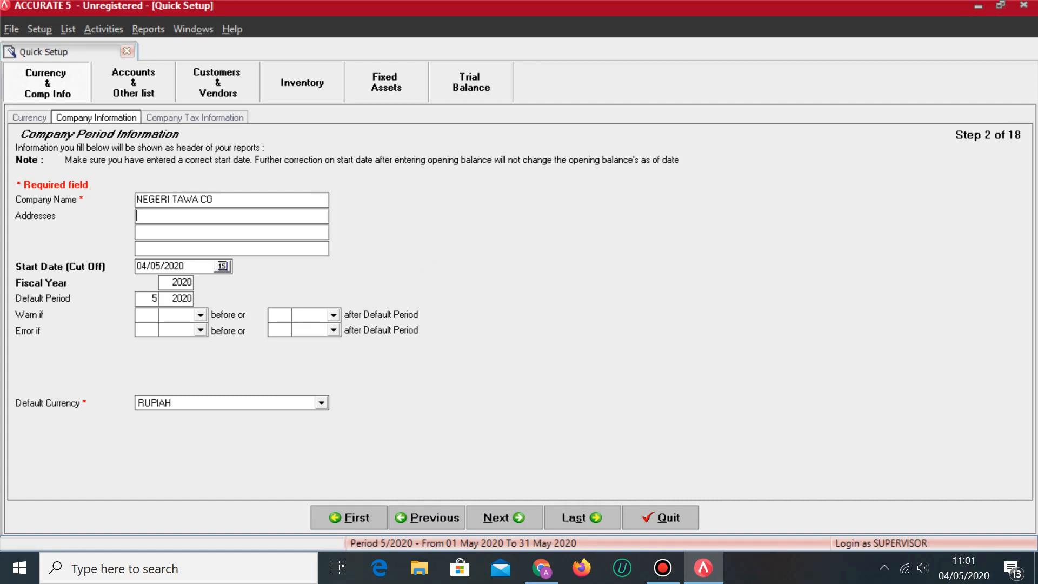
Fill in the street line of the company address from the exercise sheet.
key("alt+Tab")
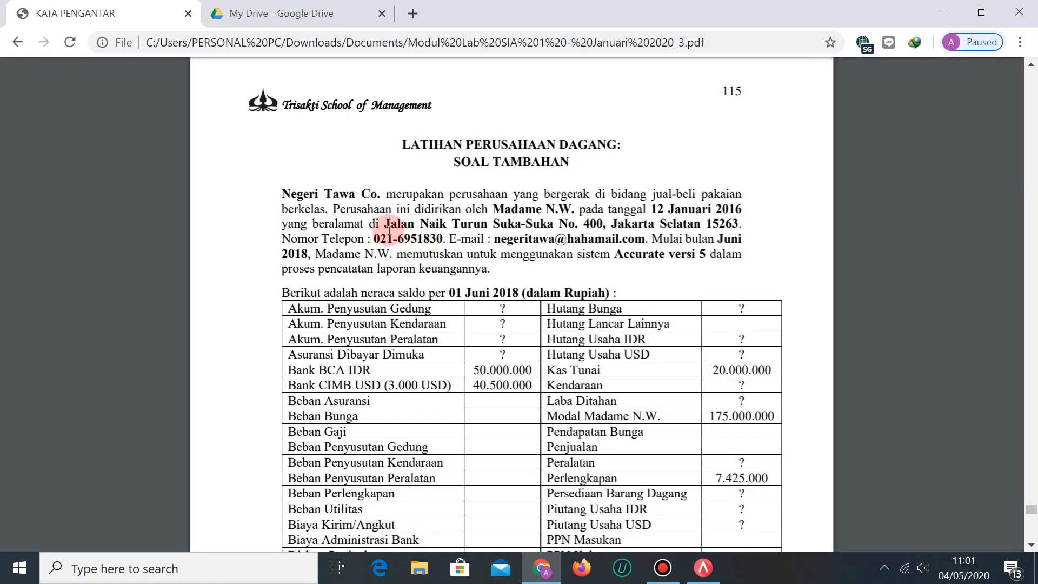
left_click_drag(383, 227, 492, 224)
left_click(573, 238)
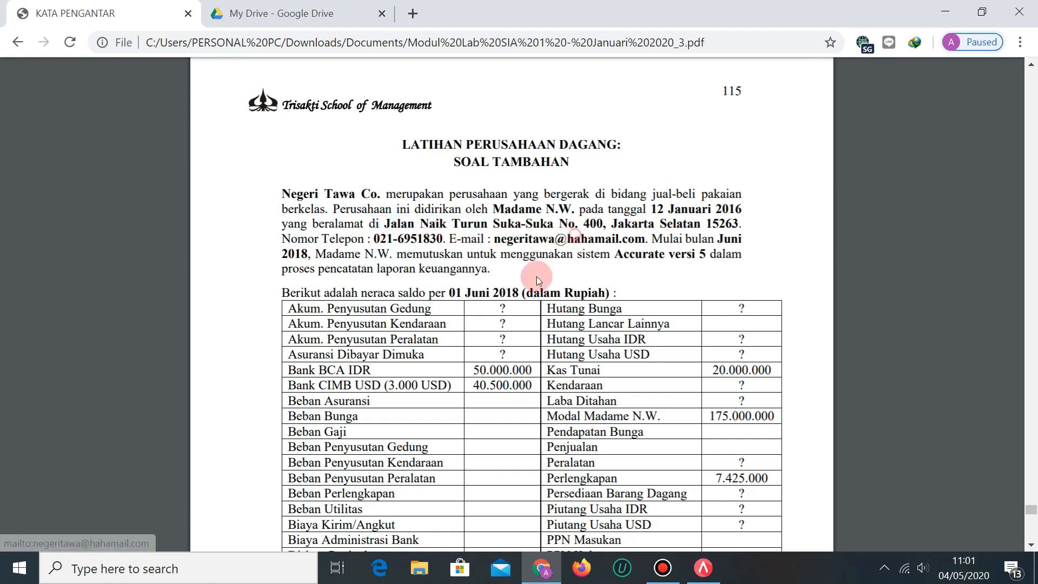
left_click(806, 417)
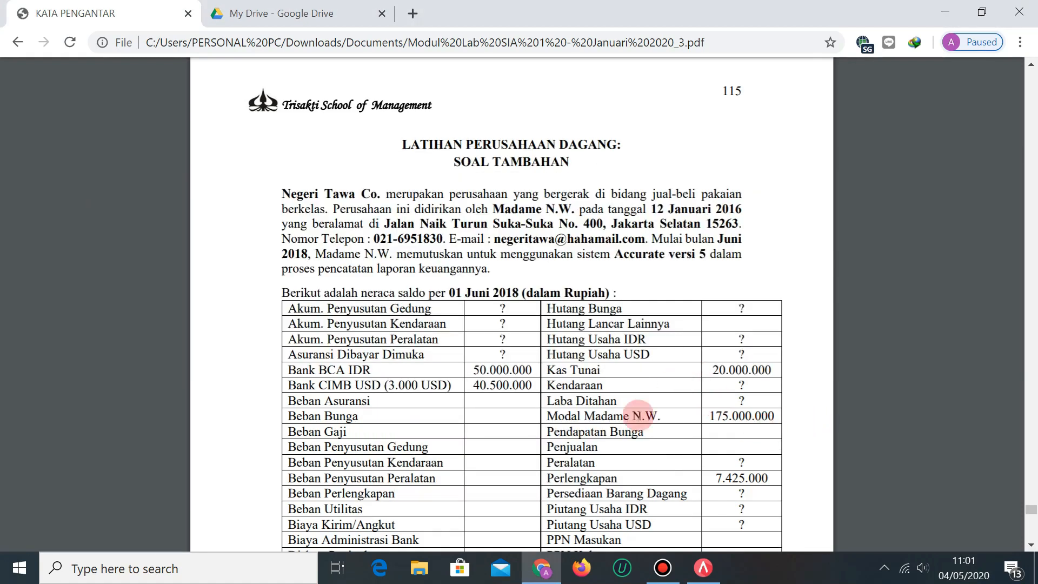
left_click(704, 569)
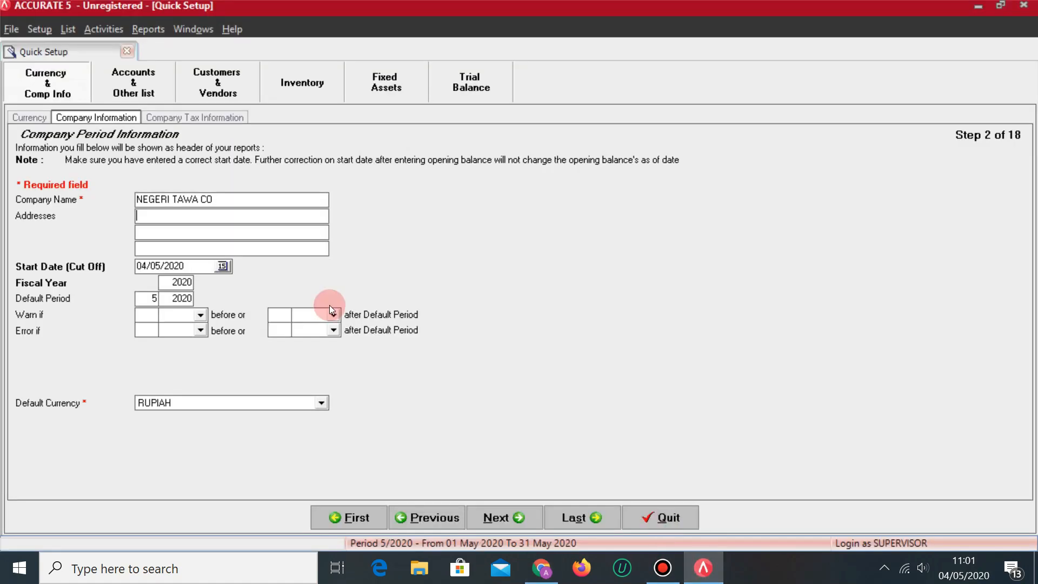
type("JL. NAIK TURUN SUKA SUKA NO. 400")
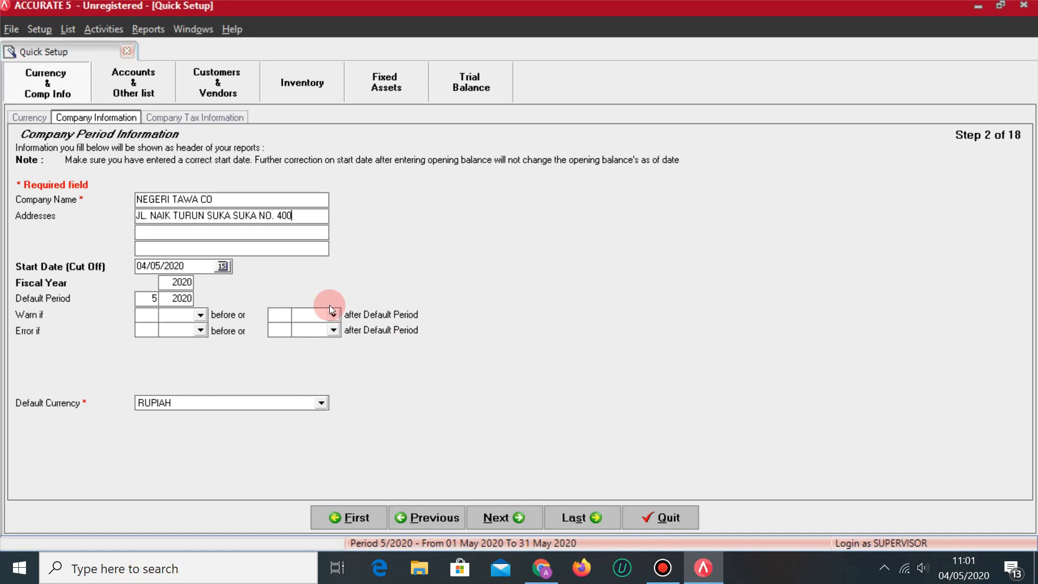
Add the district and postal code as the second and third address lines.
key("alt+Tab")
key("alt+Tab")
left_click(219, 234)
type("JAKARTA SELATAN")
key("Tab")
key("alt+Tab")
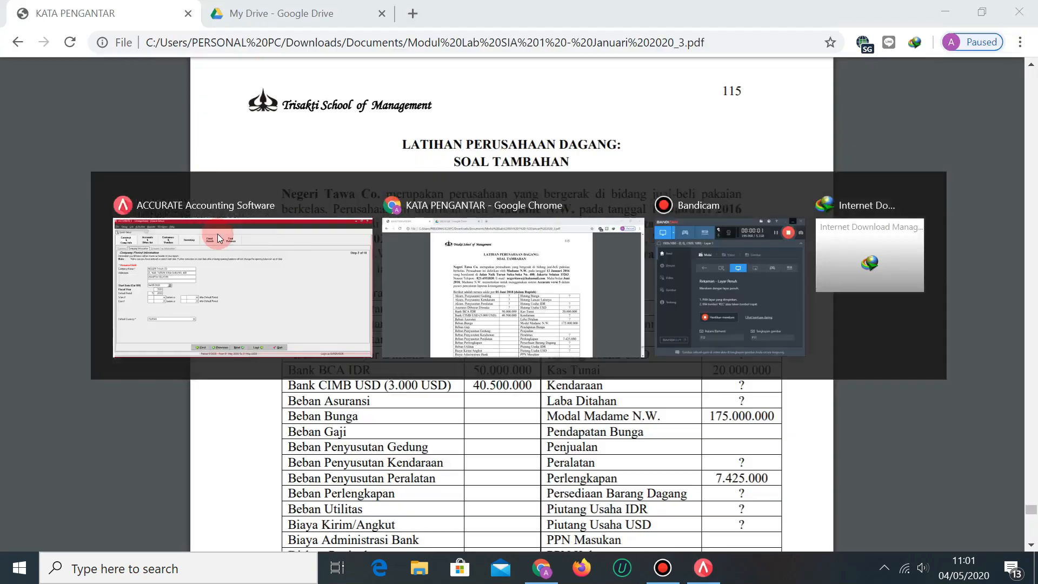
key("alt+Tab")
type("15263")
key("alt+Tab")
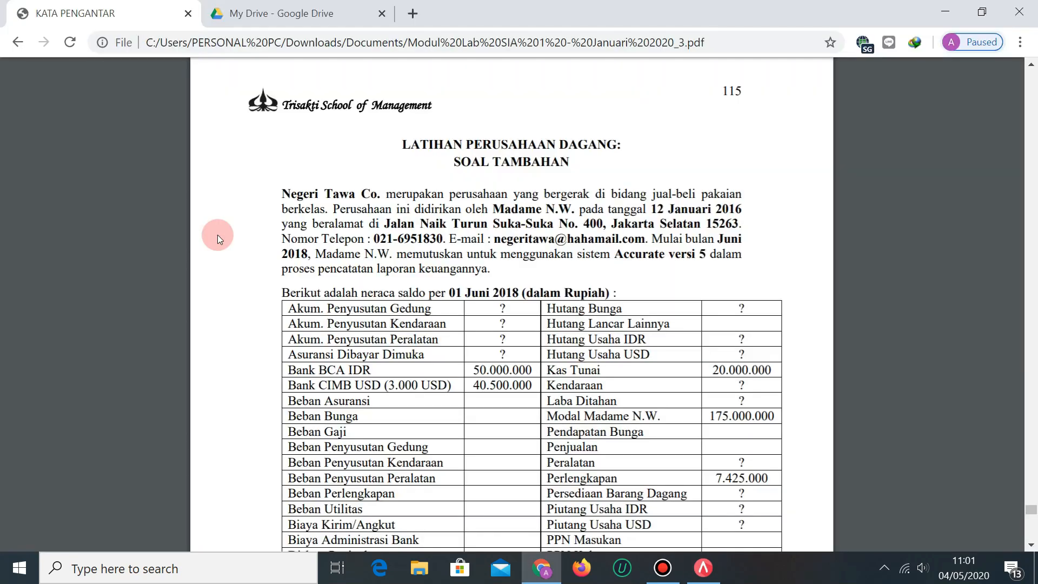
key("alt+Tab")
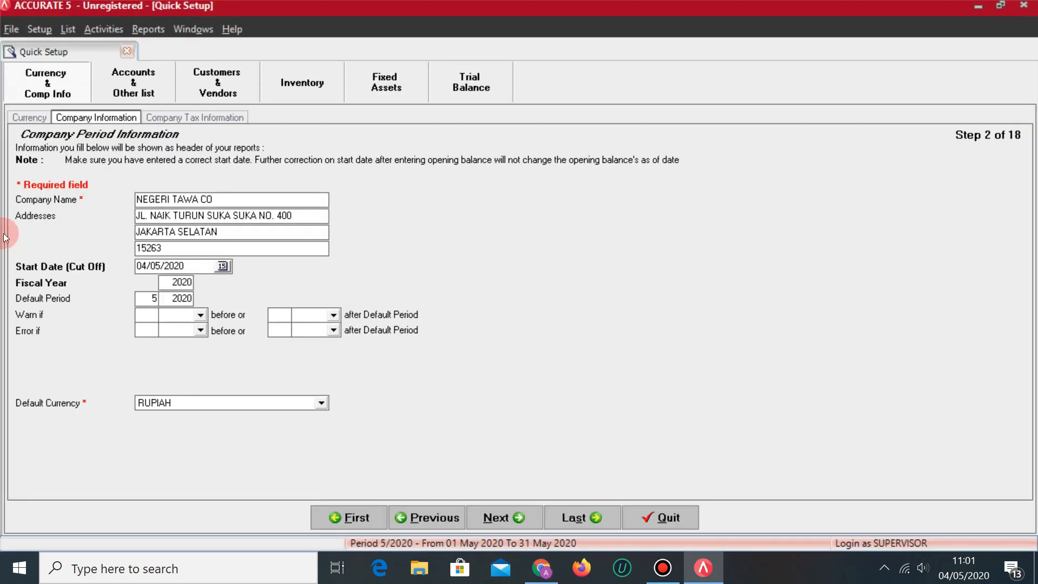
key("alt+Tab")
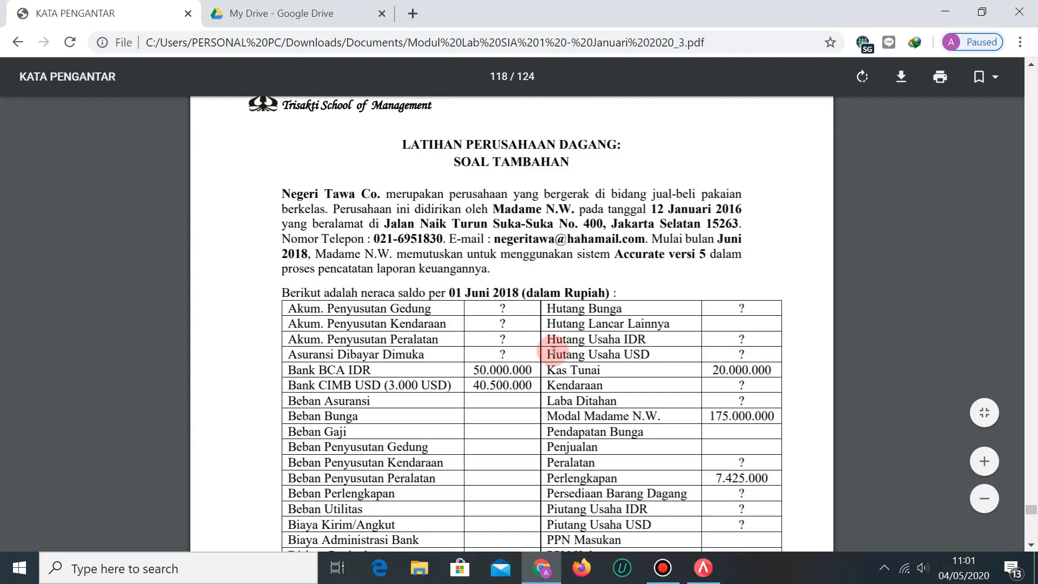
Set the company start date to 31/05/2018 and the fiscal year to 2018.
scroll(559, 350, "down", 12)
scroll(560, 350, "up", 3)
scroll(566, 351, "down", 20)
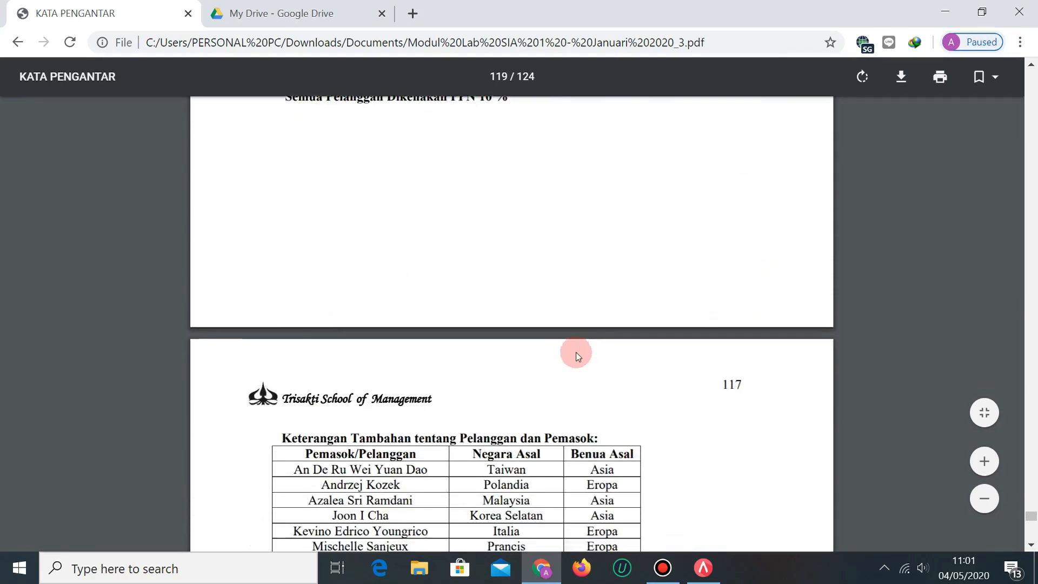
scroll(574, 362, "down", 9)
scroll(598, 359, "up", 5)
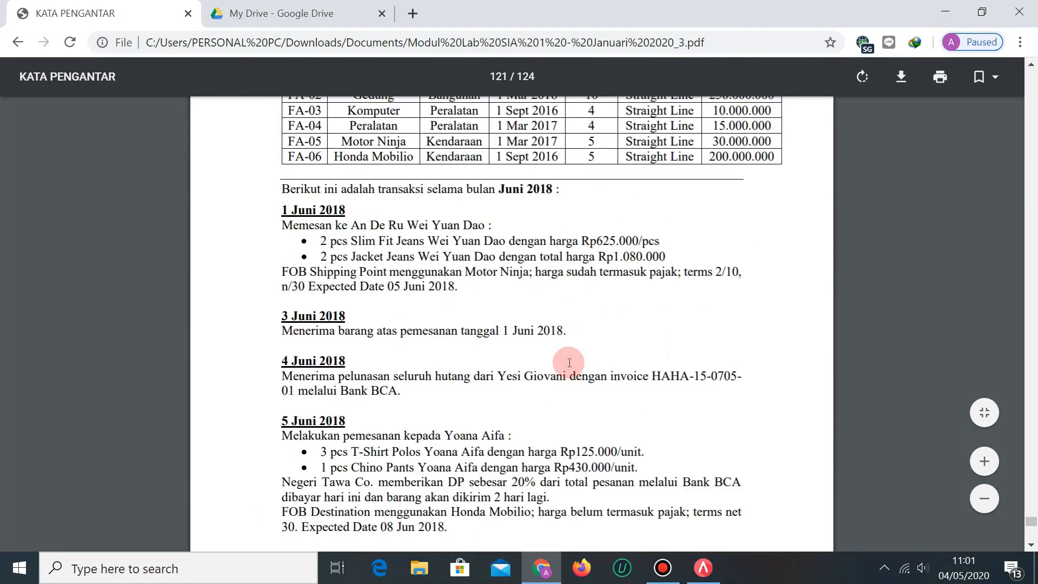
scroll(669, 295, "up", 13)
scroll(668, 295, "up", 15)
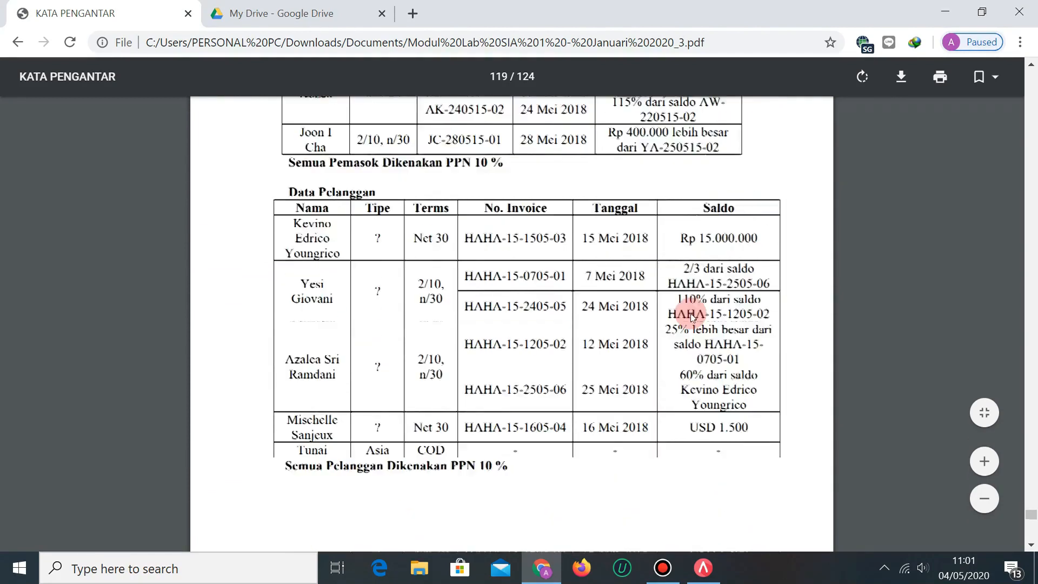
scroll(715, 301, "up", 12)
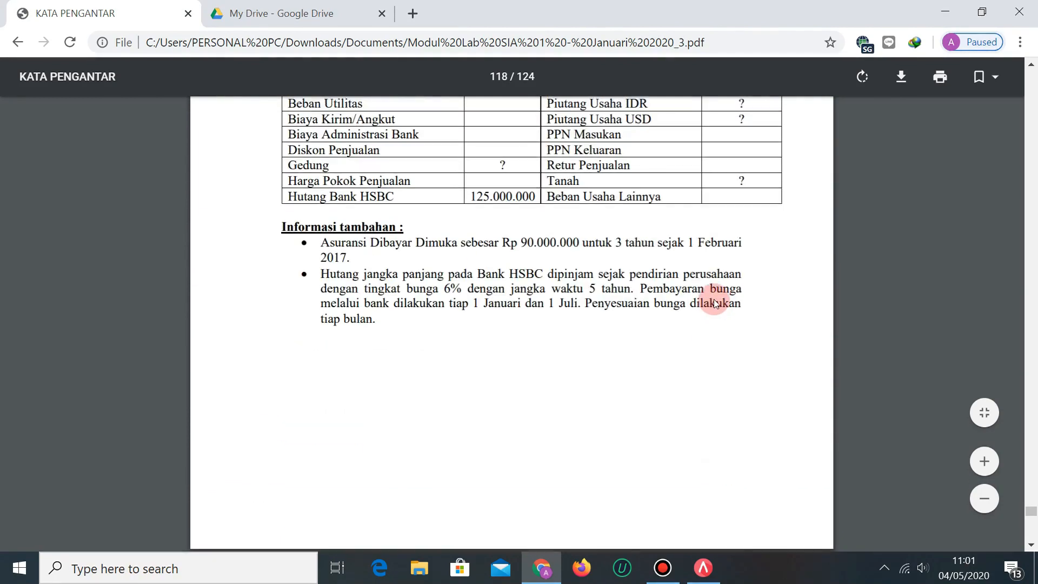
scroll(717, 306, "down", 1)
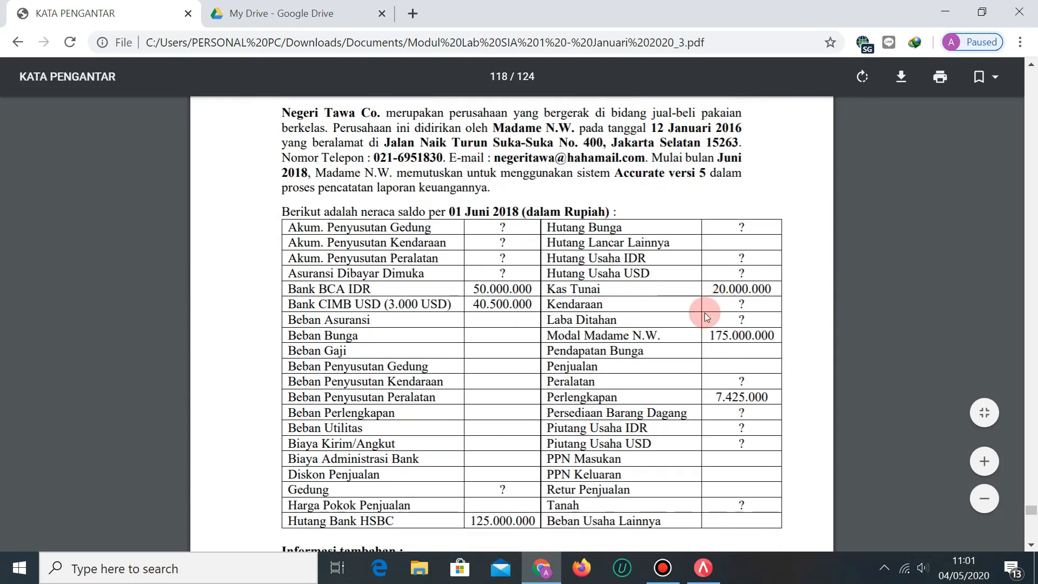
key("alt+Tab")
key("alt+Tab")
key("alt+Tab")
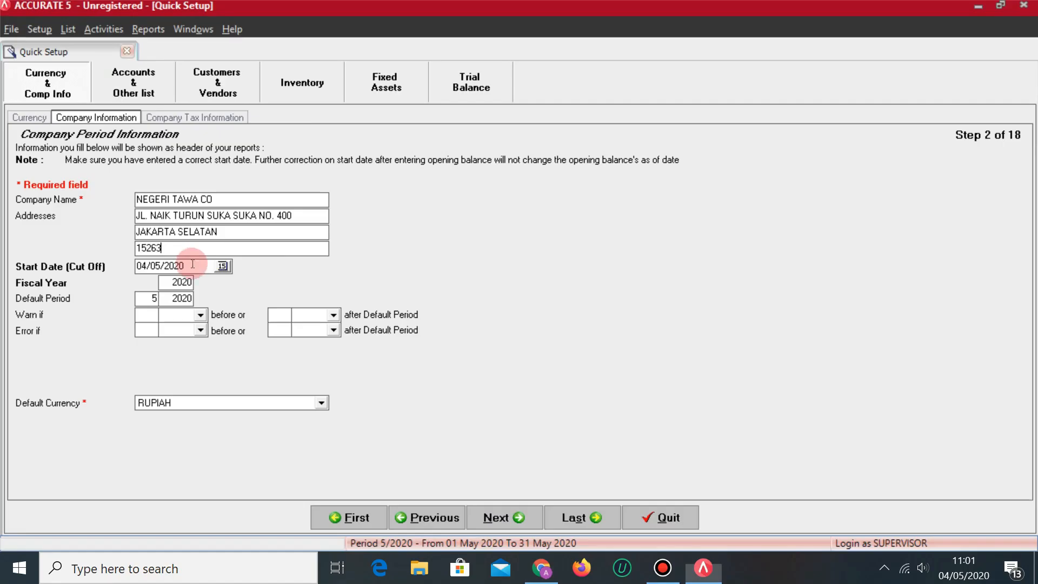
key("BackSpace")
key("BackSpace")
key("BackSpace")
key("BackSpace")
key("BackSpace")
key("BackSpace")
key("BackSpace")
key("BackSpace")
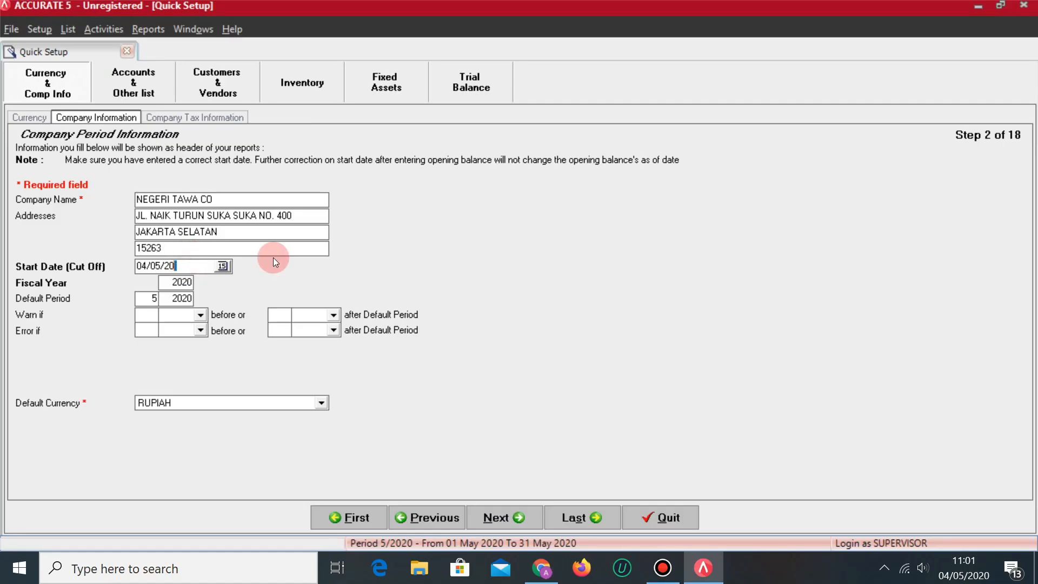
type("31/05/2018")
key("Tab")
double_click(191, 282)
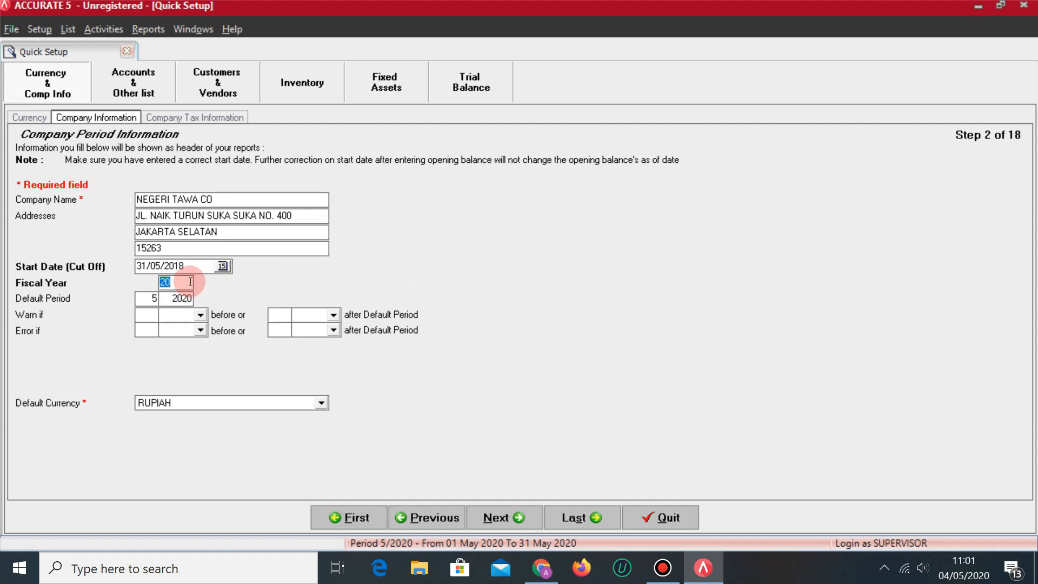
type("18")
key("Tab")
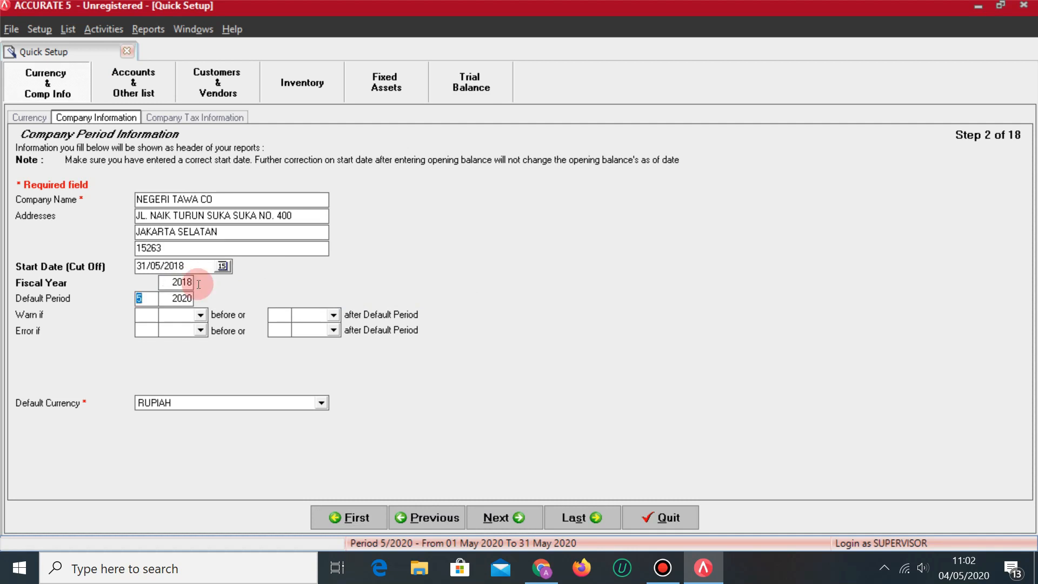
Set taxable company date 31/05/2018 and business type DAGANG, then advance to Chart of Account.
left_click(493, 520)
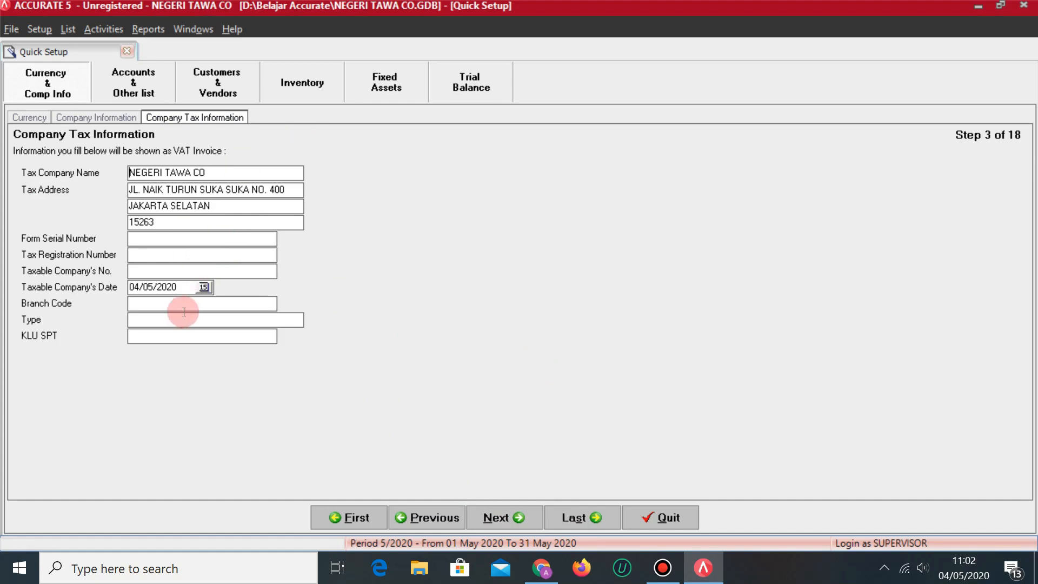
left_click(181, 288)
key("BackSpace")
key("BackSpace")
key("BackSpace")
key("BackSpace")
key("BackSpace")
key("BackSpace")
key("BackSpace")
key("BackSpace")
type("31/05/2018")
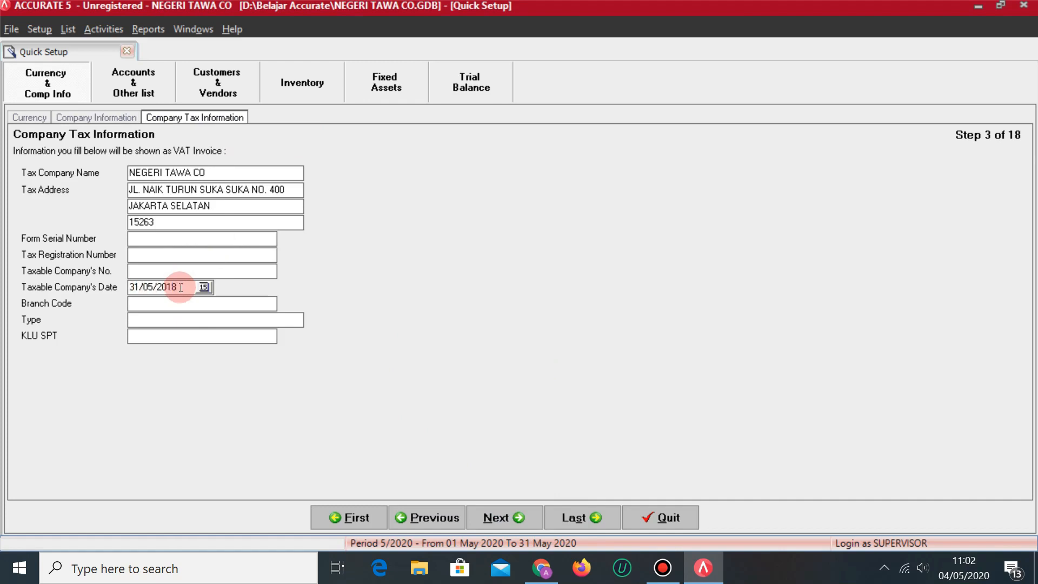
left_click(194, 319)
type("DAGANG")
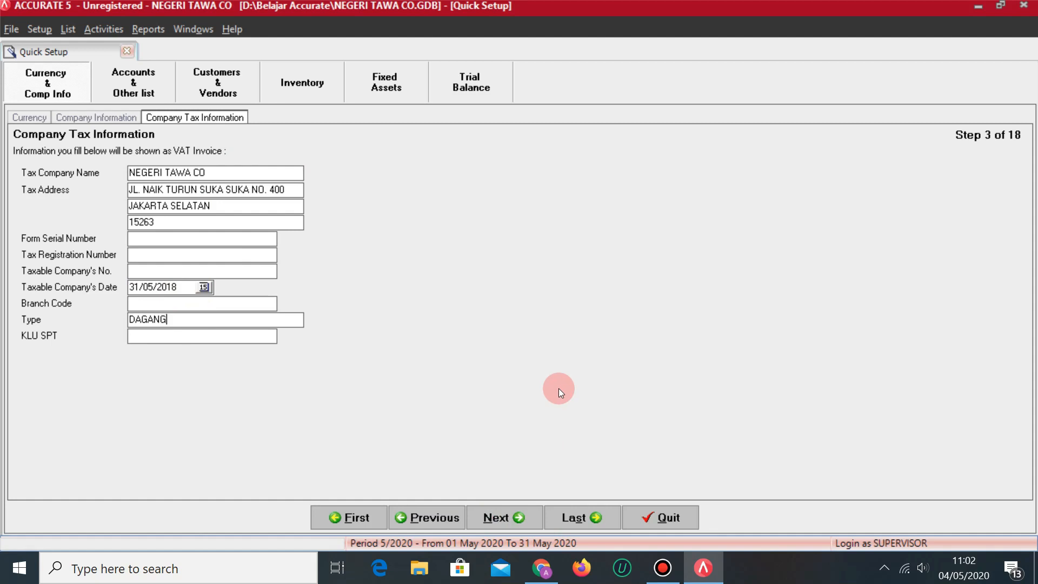
left_click(509, 514)
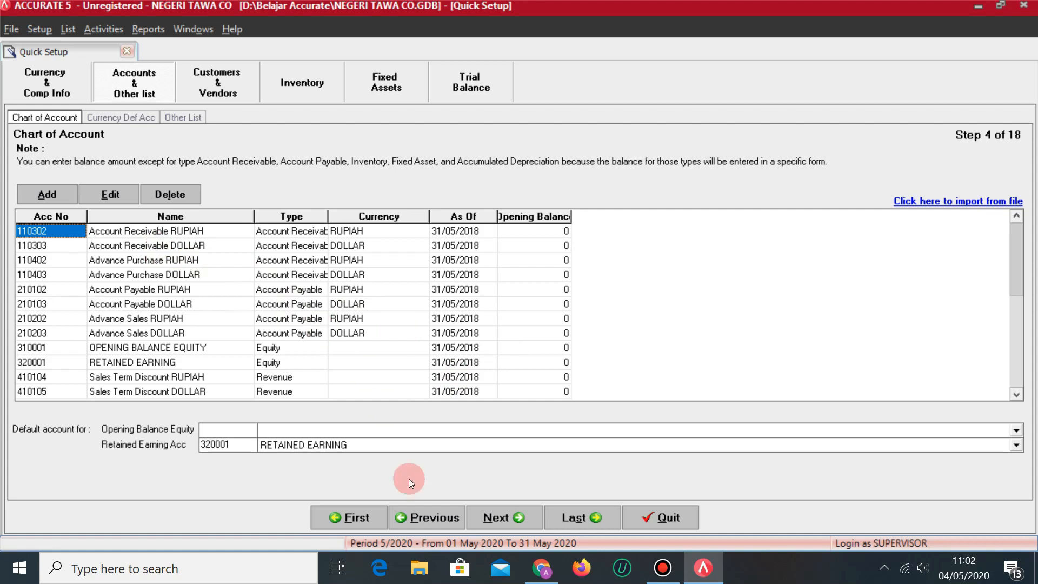
mouse_move(541, 570)
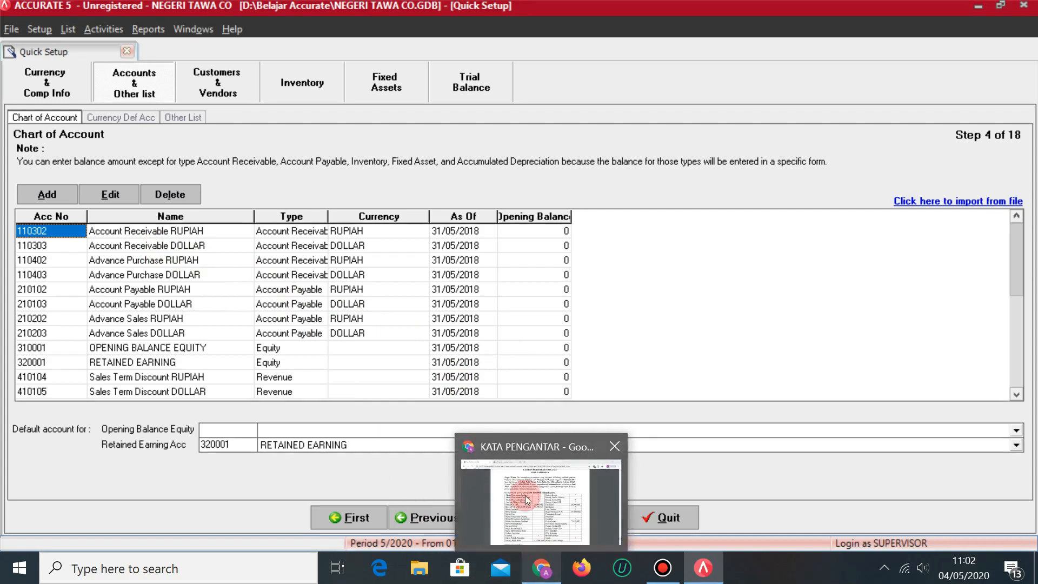
left_click(525, 508)
scroll(483, 275, "down", 4)
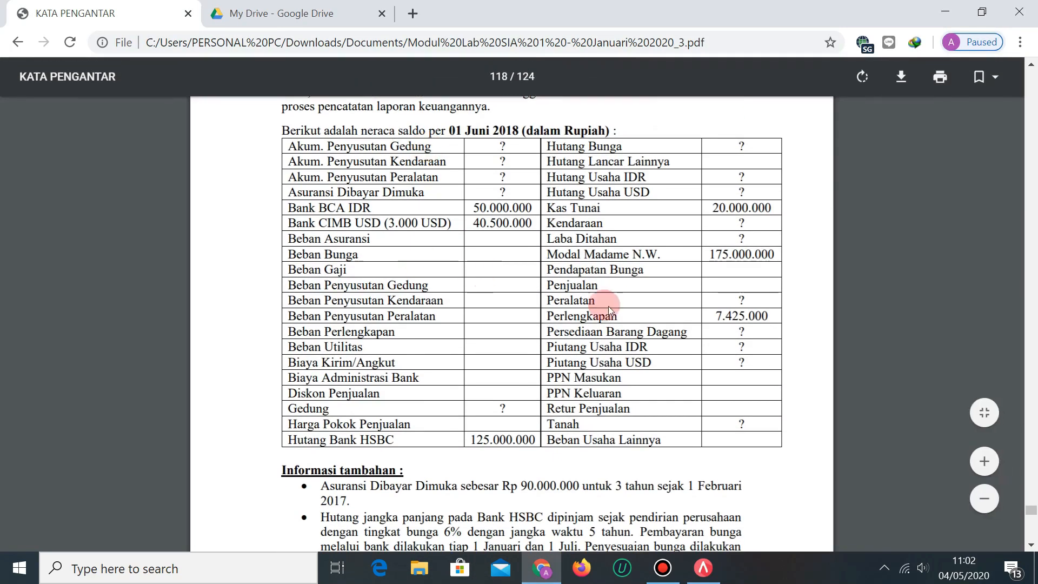
scroll(736, 265, "up", 1)
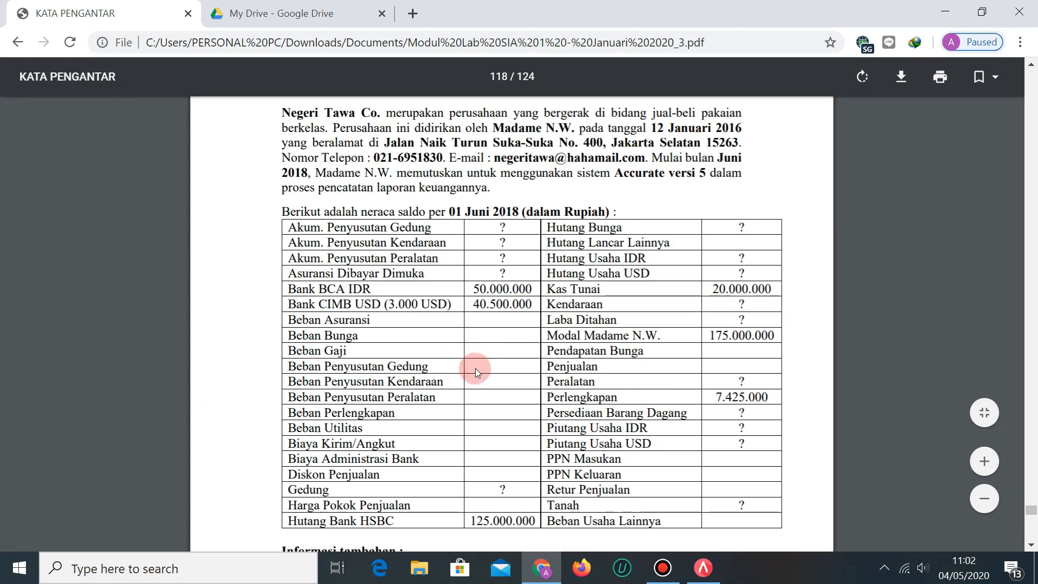
scroll(503, 370, "down", 2)
scroll(509, 370, "up", 2)
key("alt+Tab")
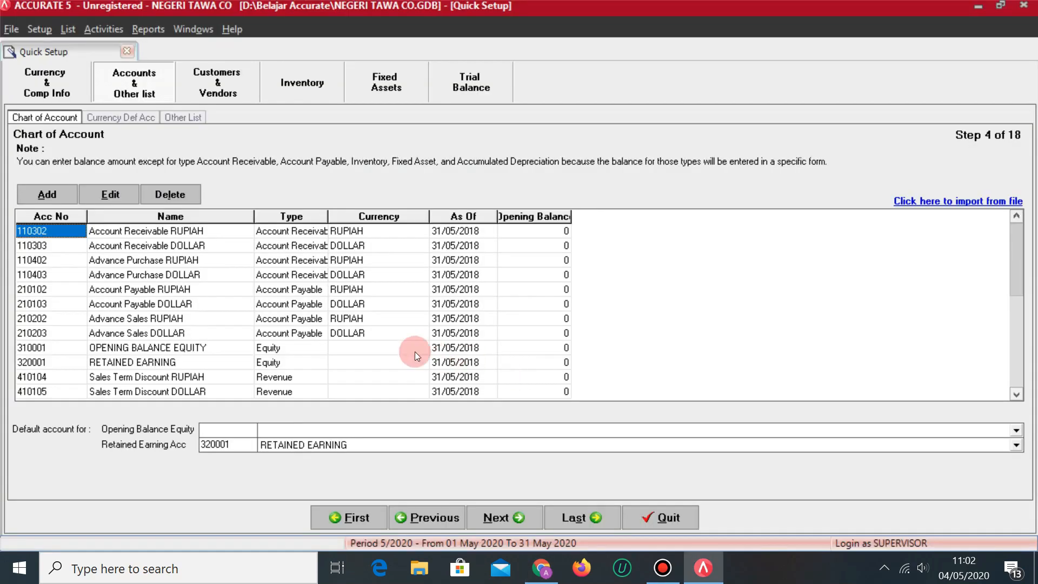
Create Accumulated Depreciation account 1101 AKUM. PENYUSUTAN GEDUNG.
left_click(48, 193)
left_click(239, 111)
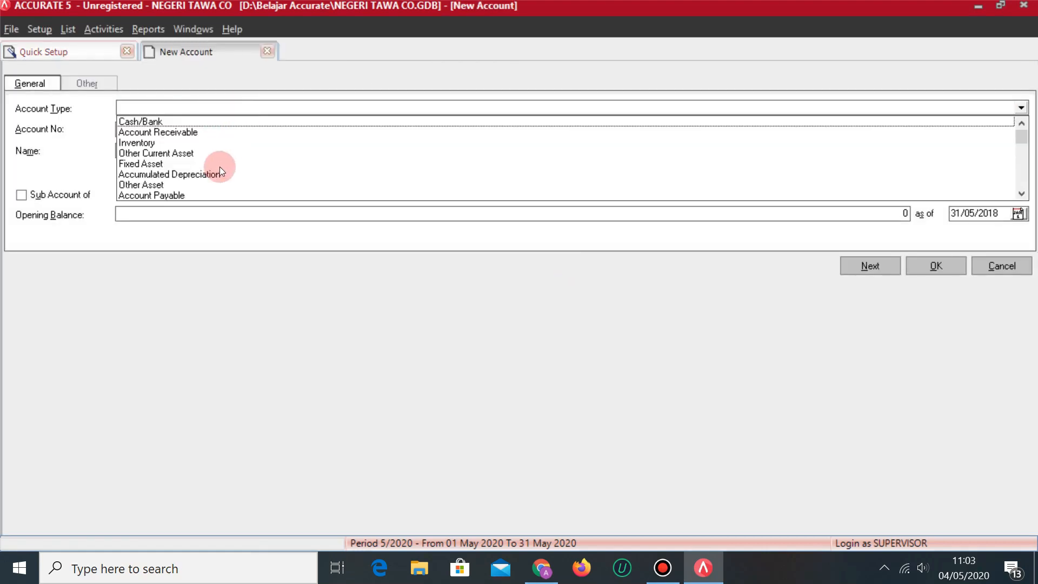
left_click(219, 173)
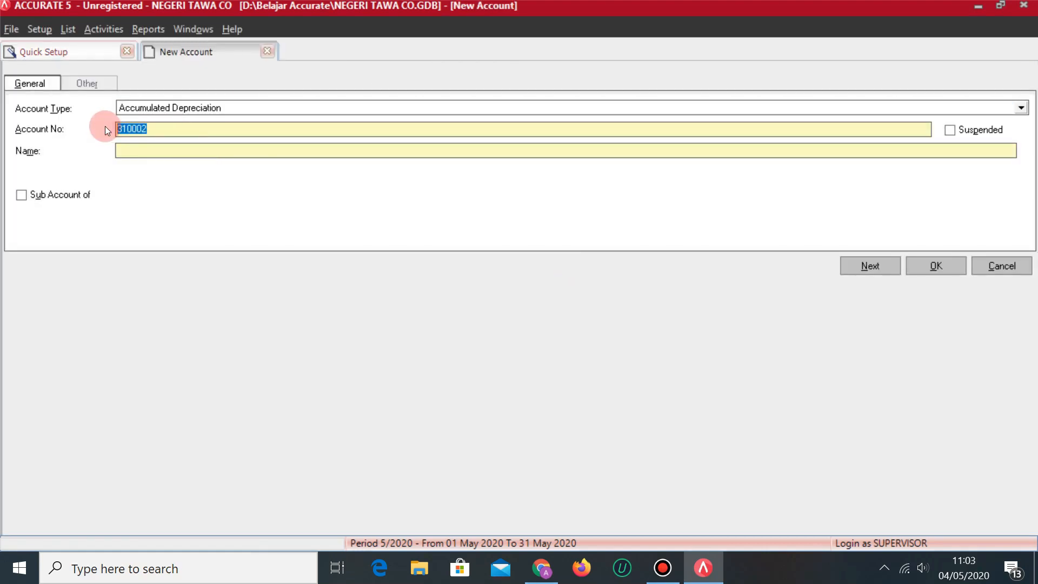
type("110")
type("1")
type("A")
type("KUM")
type(". PENYUSUTAN")
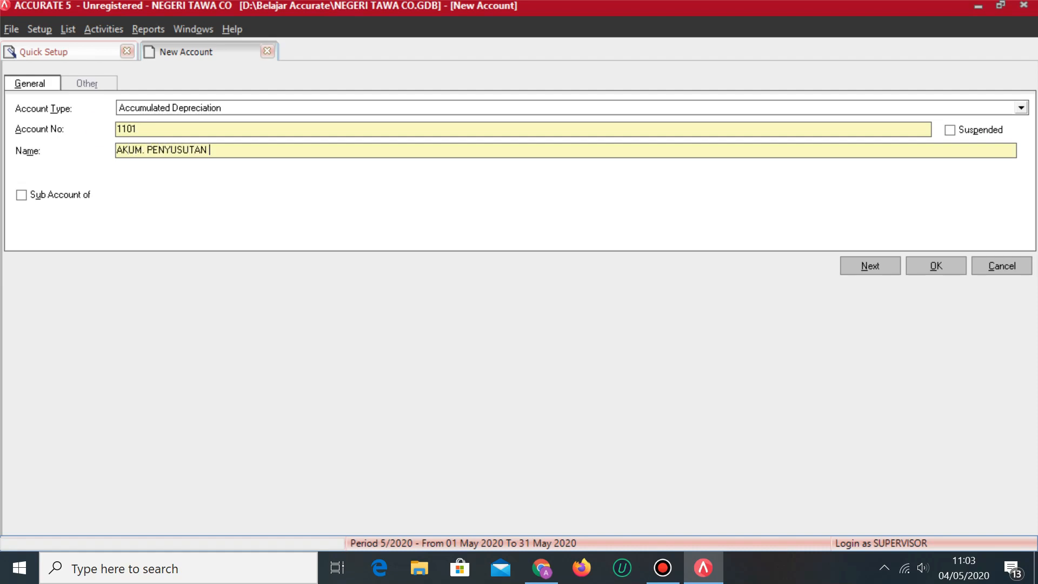
key("alt+Tab")
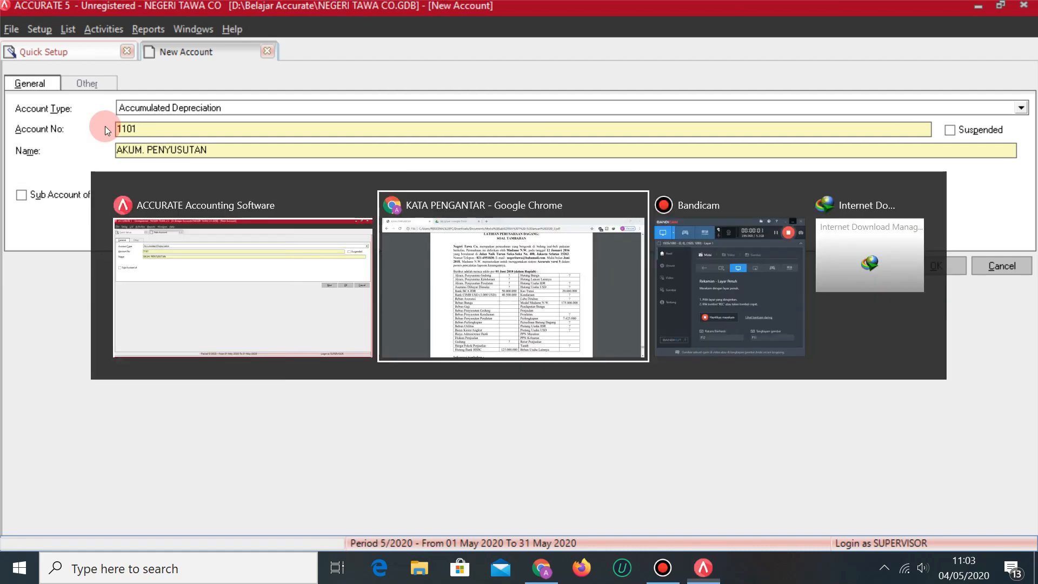
key("alt+Tab")
type("GEDUNG")
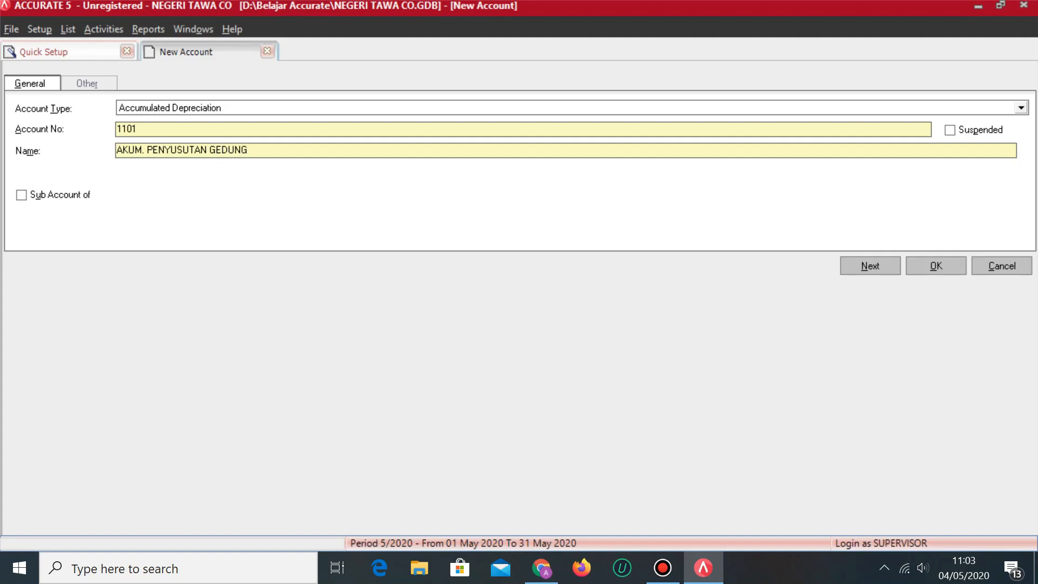
left_click(876, 266)
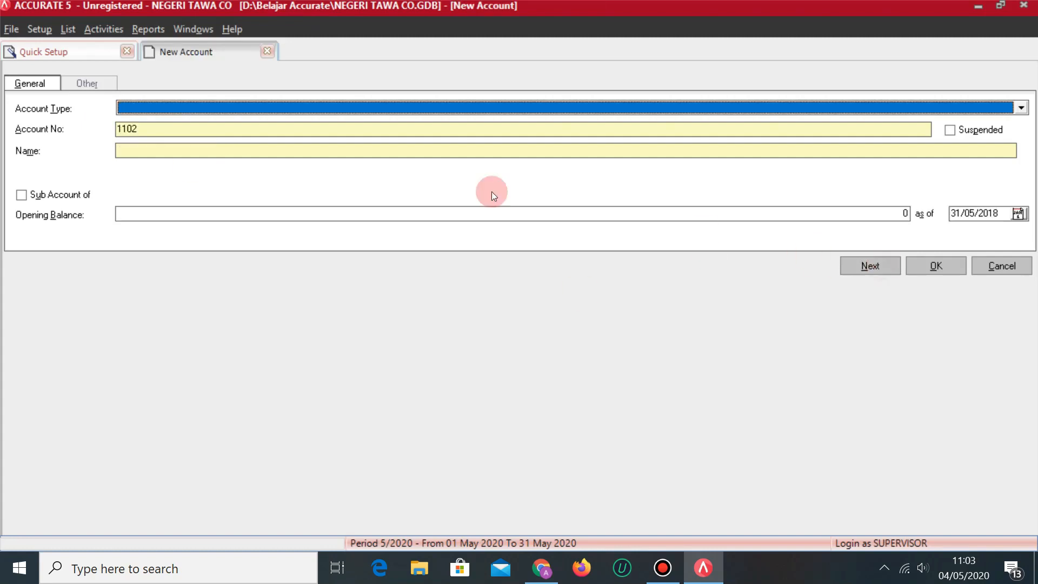
Add Accumulated Depreciation account 1102 AKUM. PENYUSUTAN KENDARAAN.
left_click(160, 111)
left_click(193, 174)
left_click(162, 150)
type("AKUM. PENYUSUTAN")
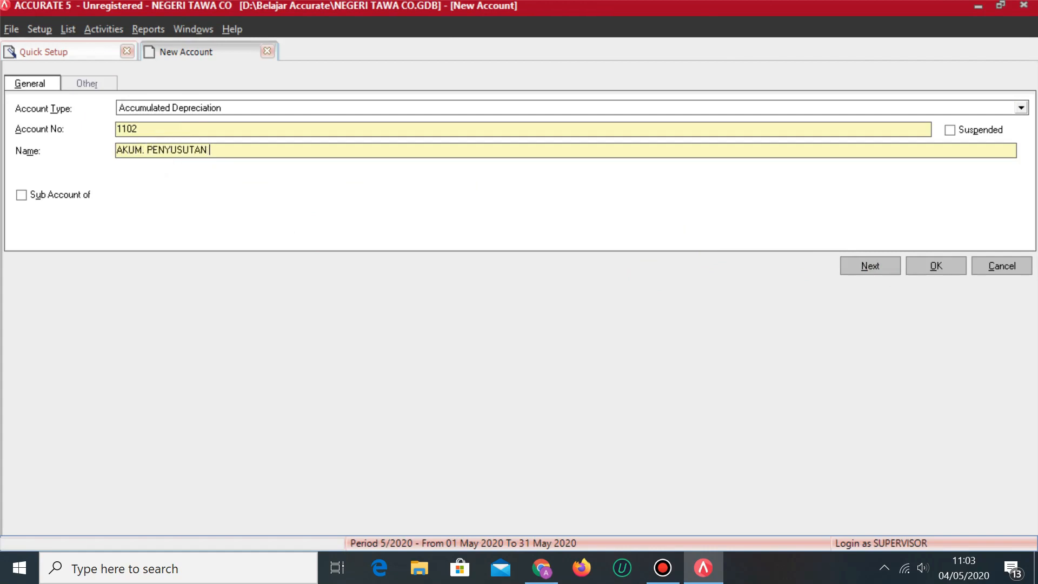
key("alt+Tab")
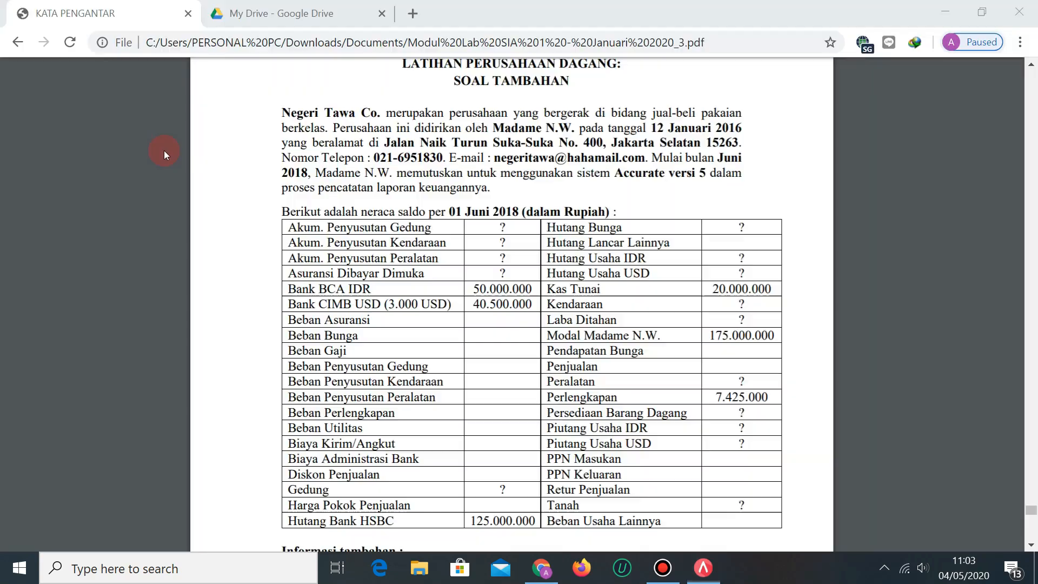
key("alt+Tab")
type("KENDARAAN")
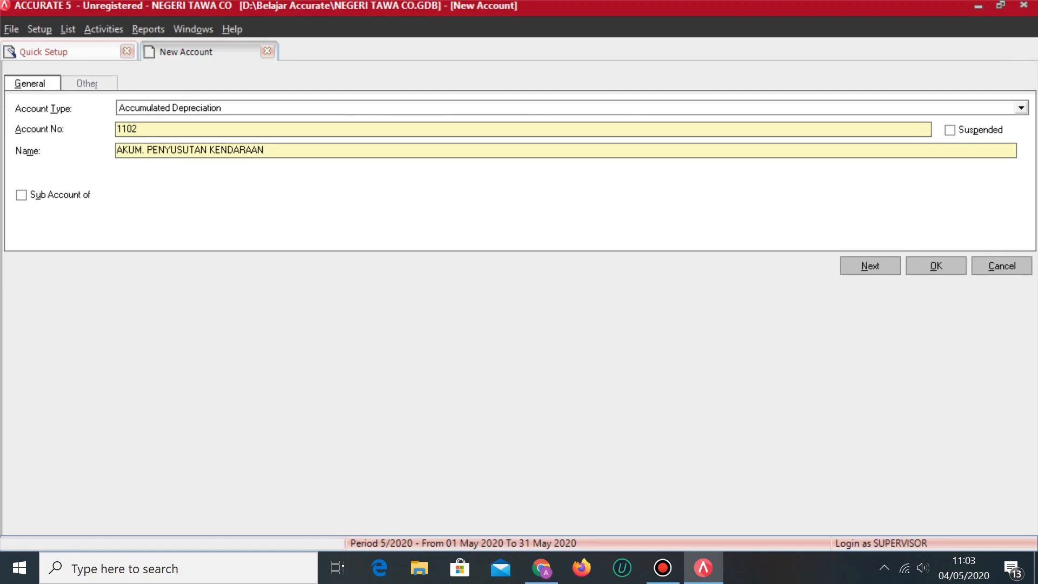
left_click(887, 273)
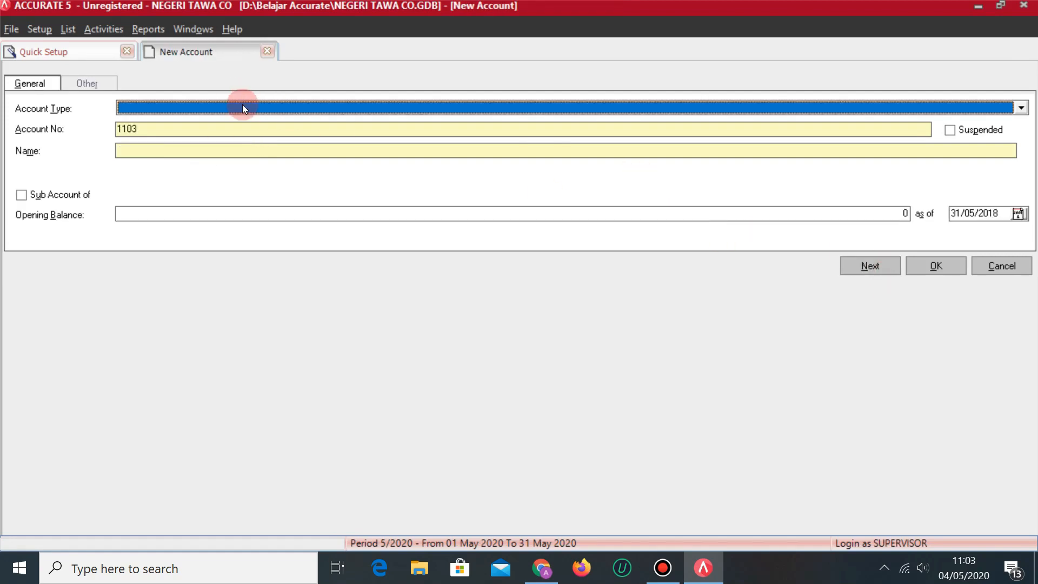
Add Accumulated Depreciation account 1103 AKUM. PENYUSUTAN PERALATAN.
left_click(233, 109)
left_click(205, 174)
left_click(175, 153)
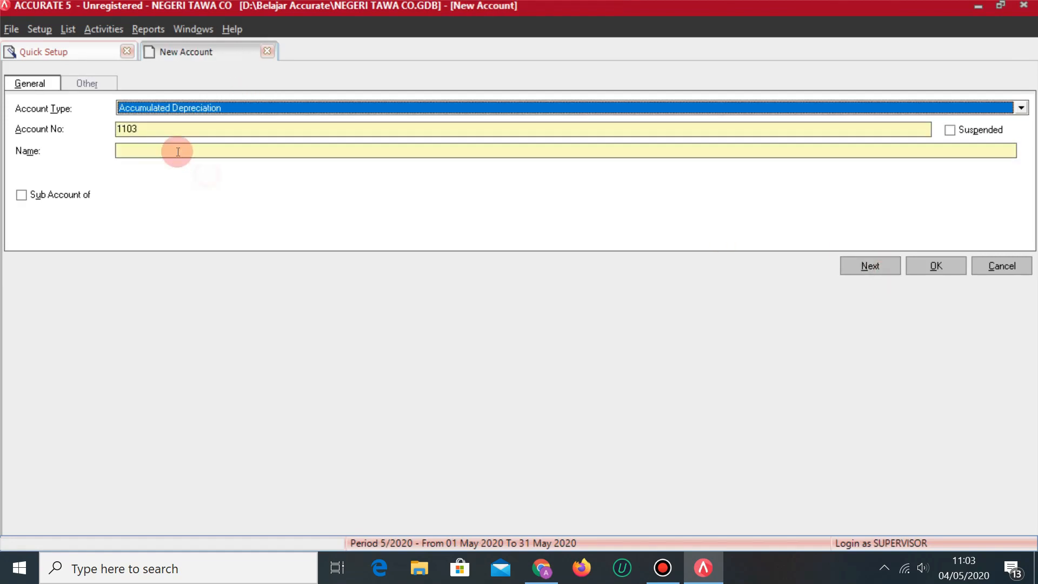
type("AKUM. PENYUSUTAN")
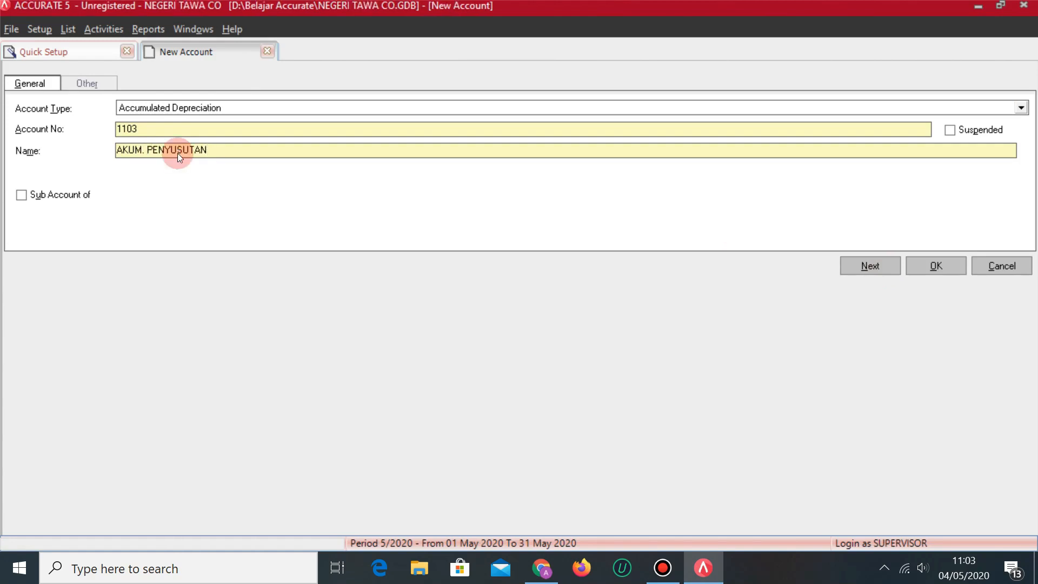
key("alt+Tab")
key("alt+Tab")
type("PERALATAN")
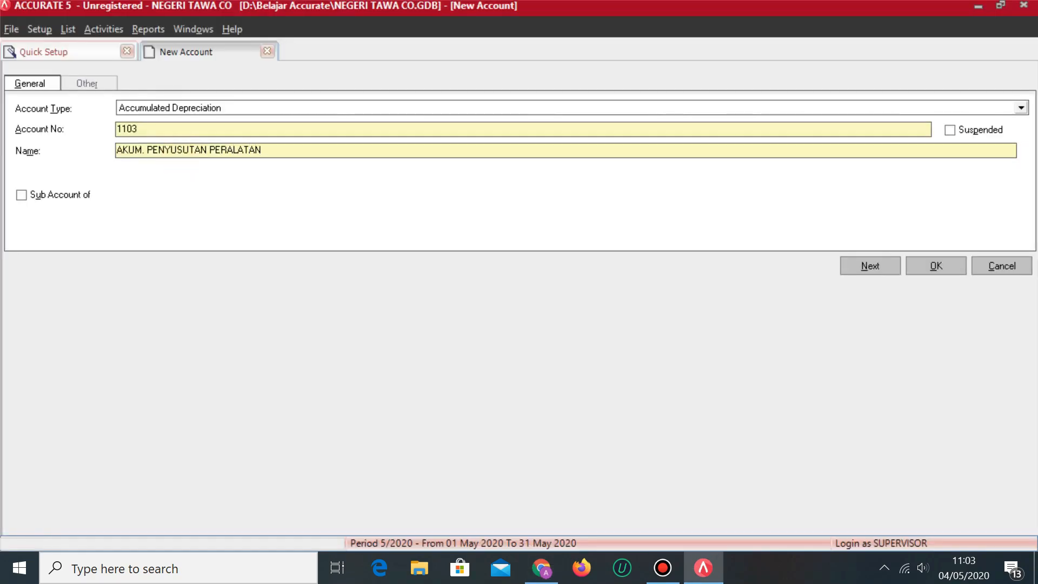
left_click(841, 263)
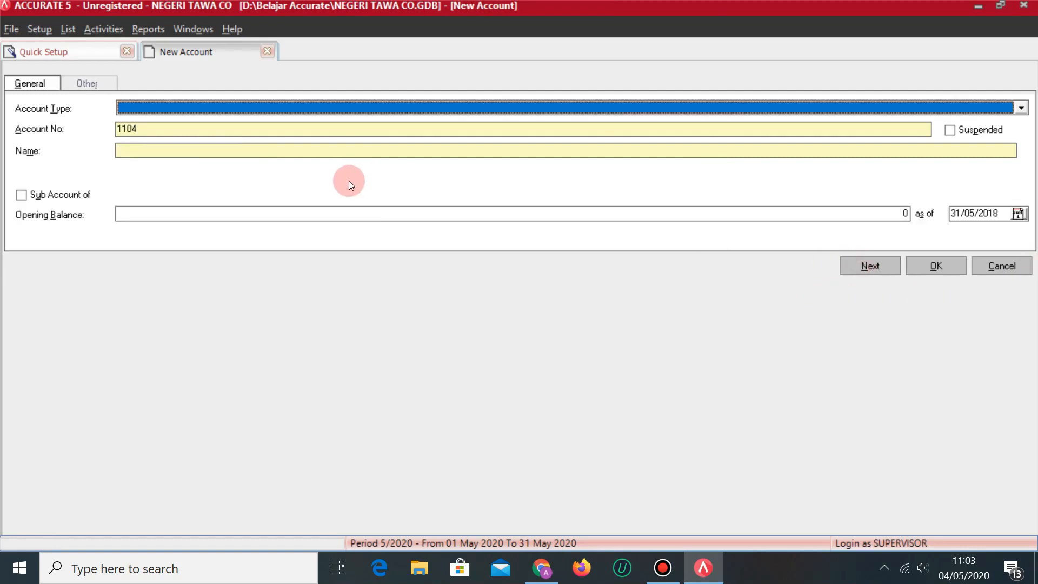
Make the new account Other Current Asset 1201 named ASURANSI DIBAYAR DIMUKA.
key("alt+Tab")
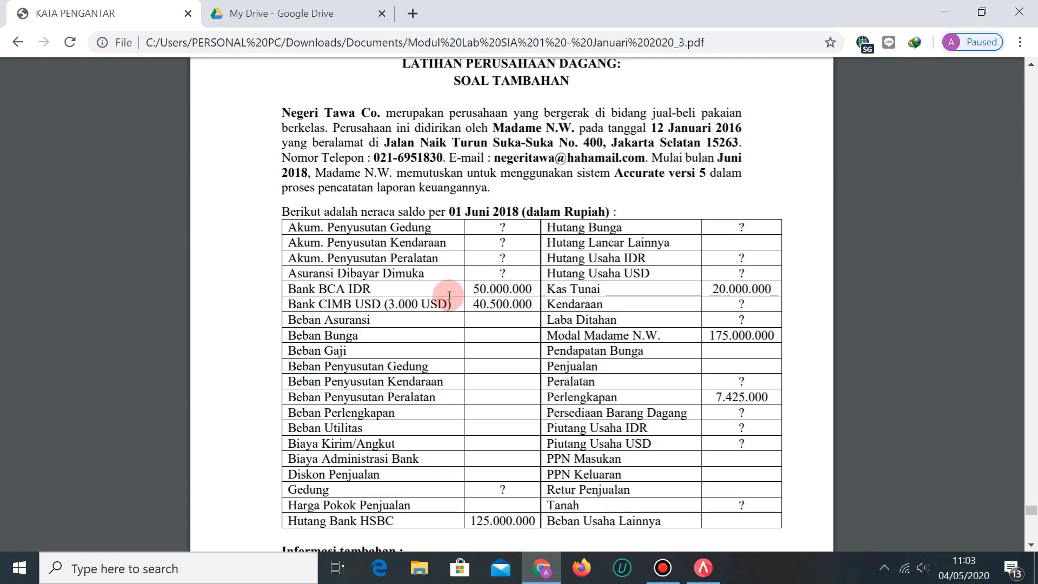
key("alt+Tab")
left_click(197, 109)
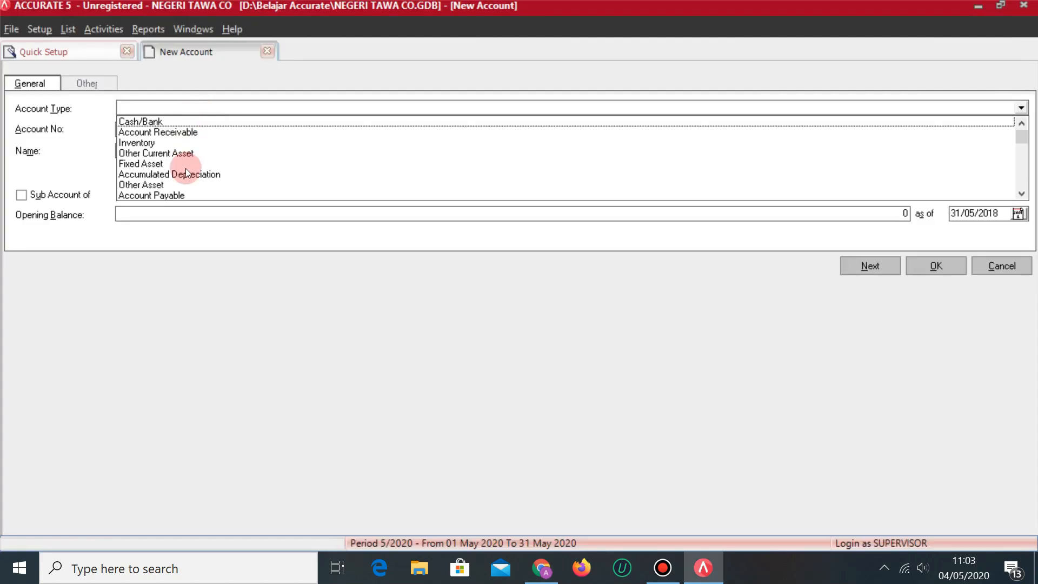
left_click(188, 153)
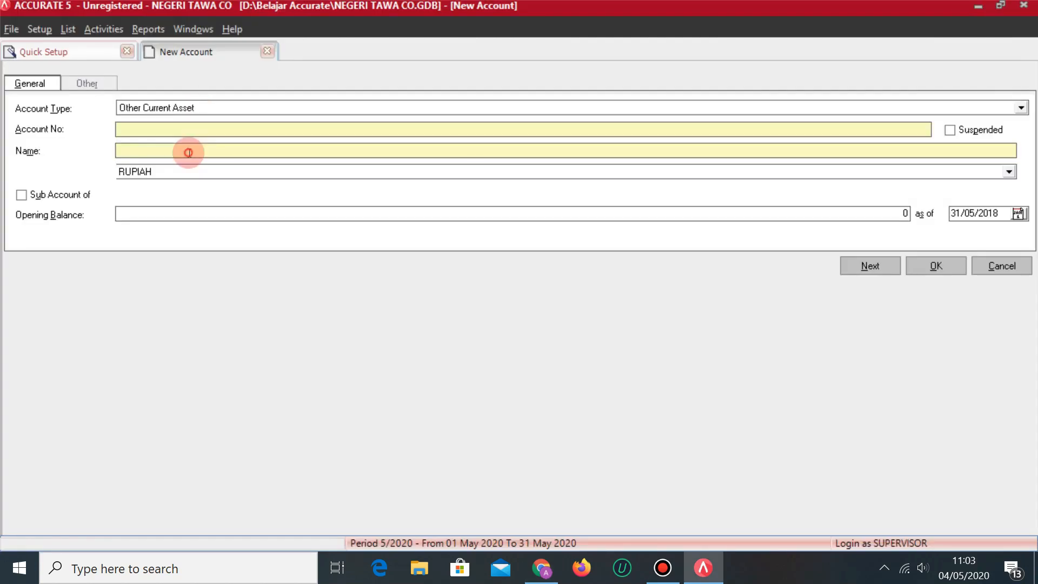
left_click(146, 131)
left_click(146, 132)
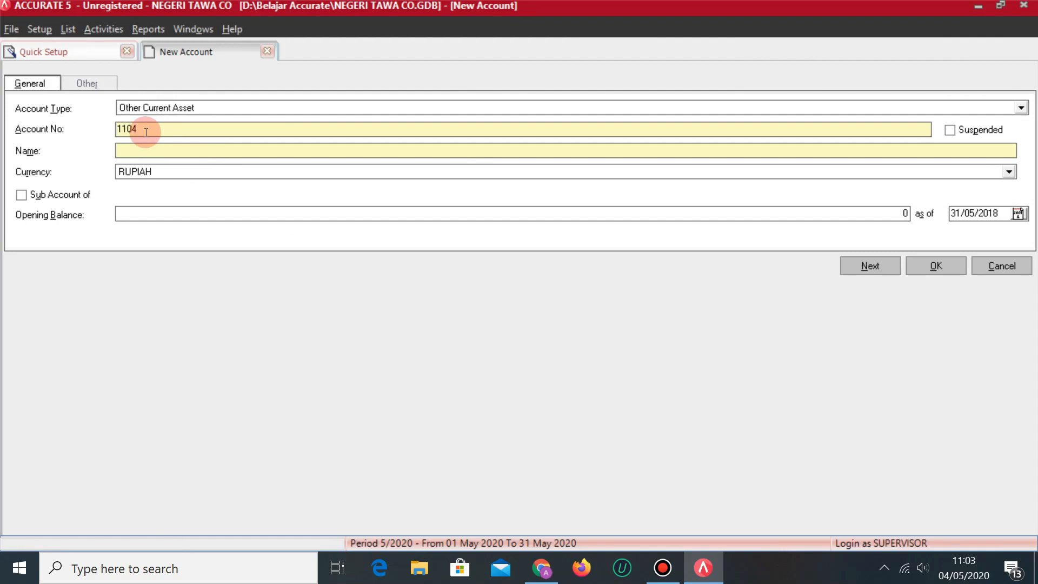
key("BackSpace")
key("BackSpace")
key("BackSpace")
type("201")
key("Tab")
key("alt+Tab")
key("alt+Tab")
type("ASURANSI DIBAYAR DIMUKA")
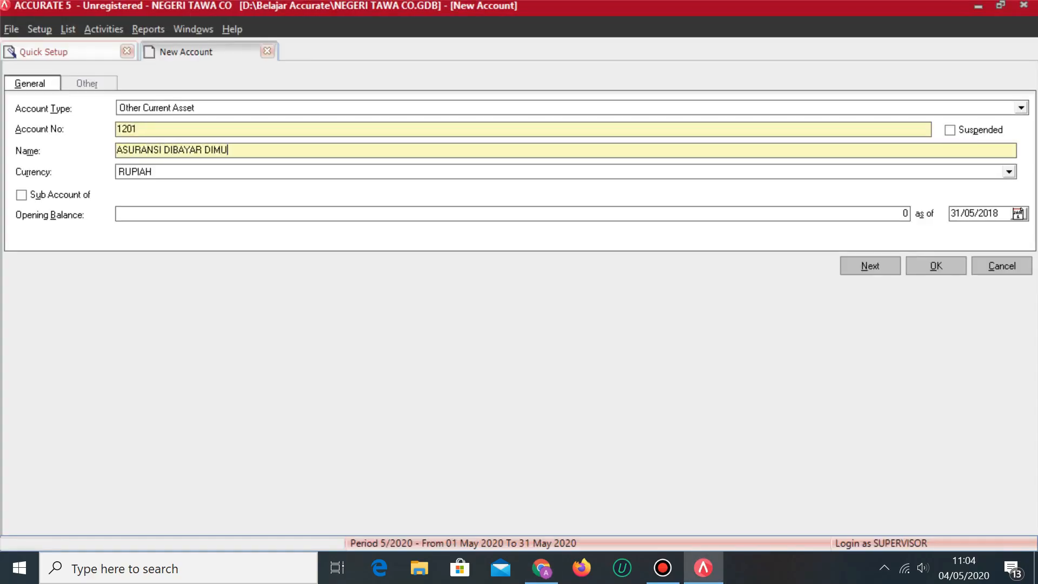
Give it a 50,000,000 opening balance, save it, and accept the currency warning.
left_click(173, 215)
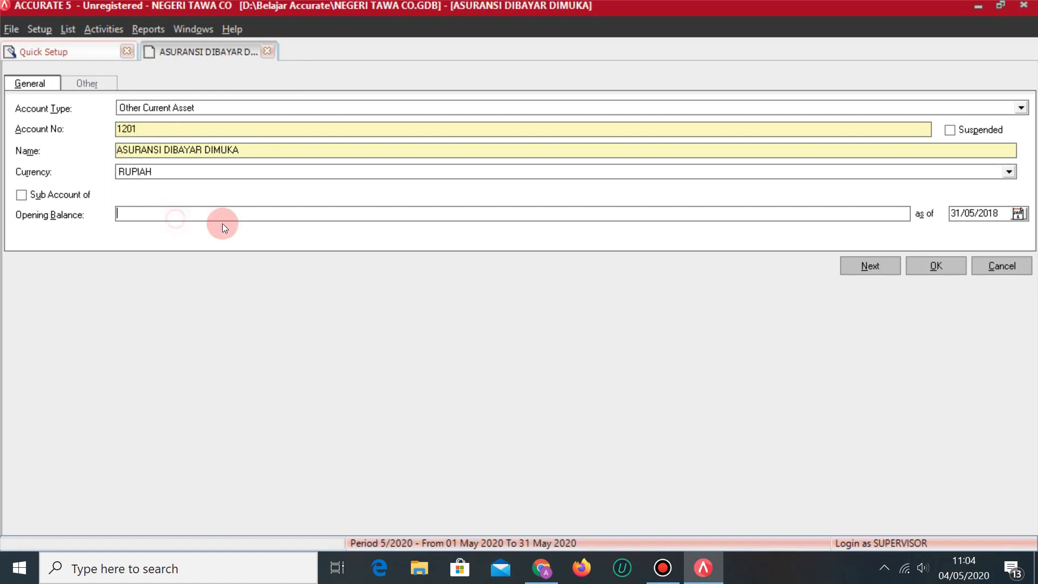
key("alt+Tab")
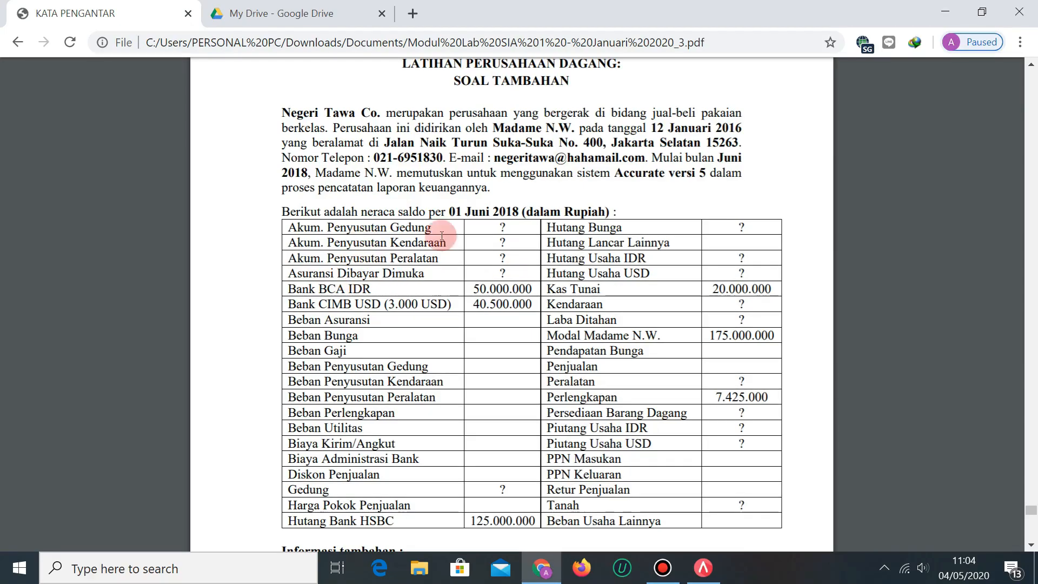
key("ctrl+Tab")
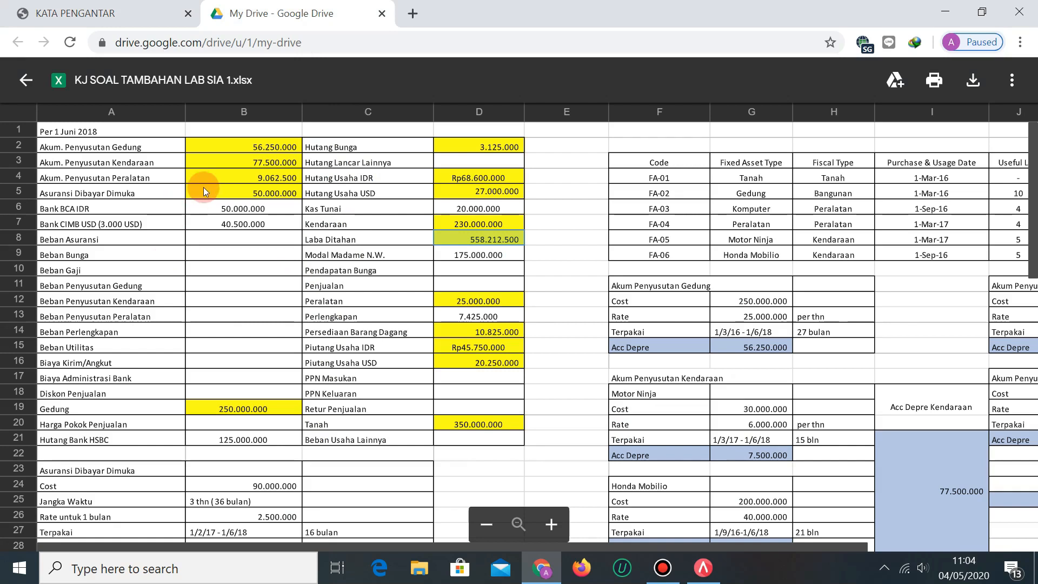
key("alt+Tab")
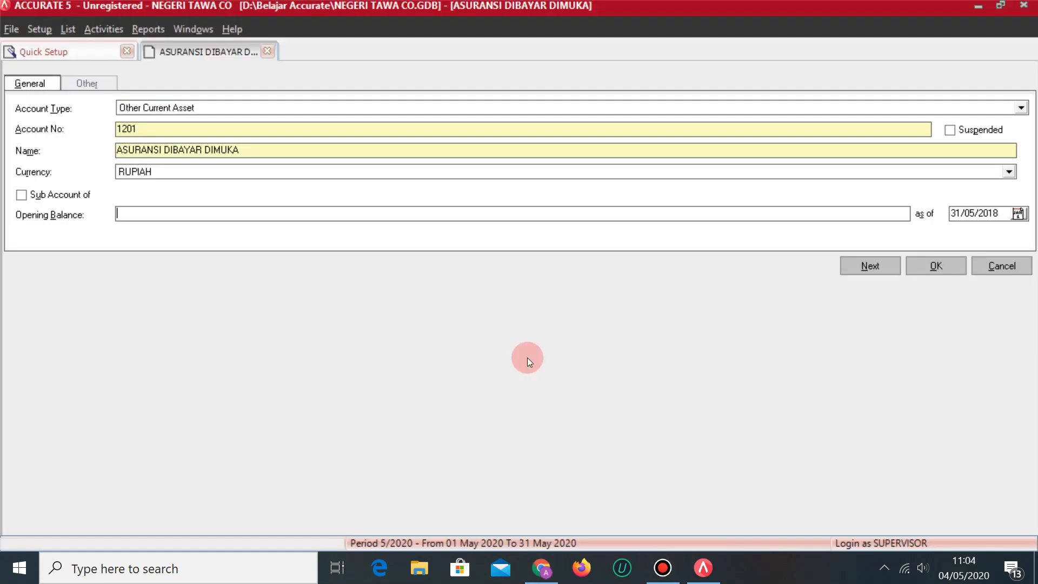
type("50000000")
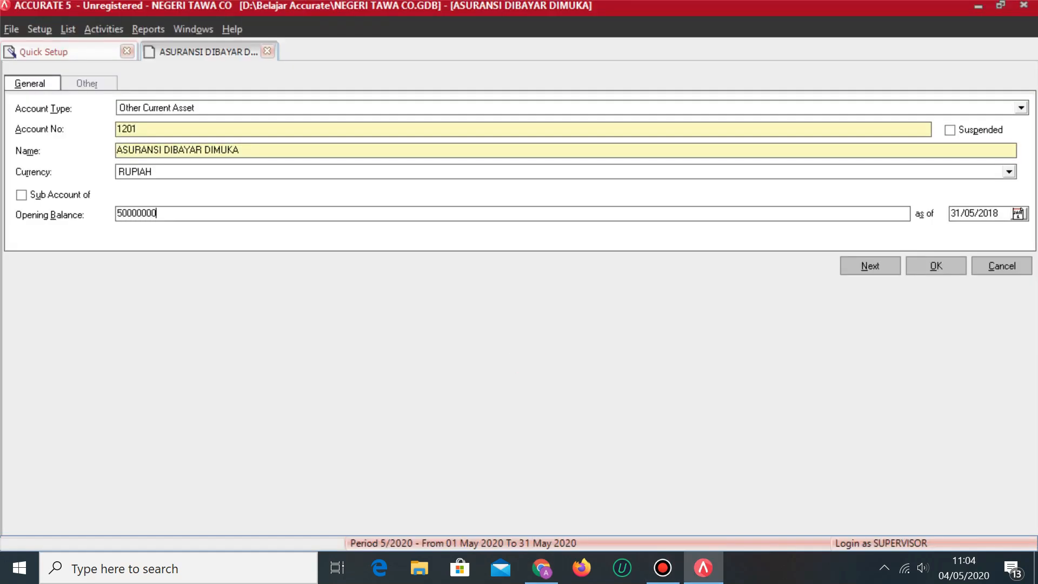
key("Tab")
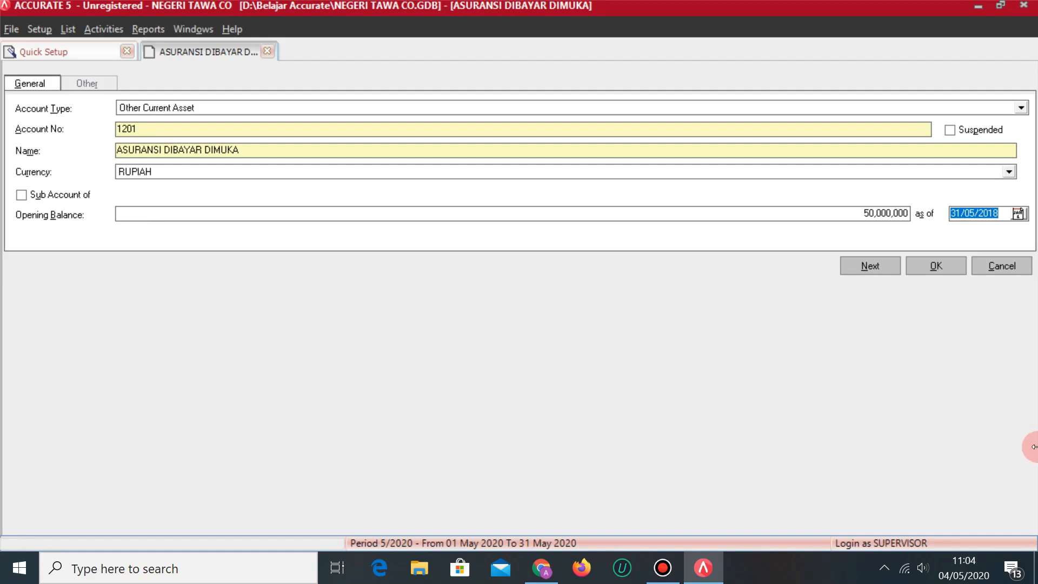
left_click(870, 265)
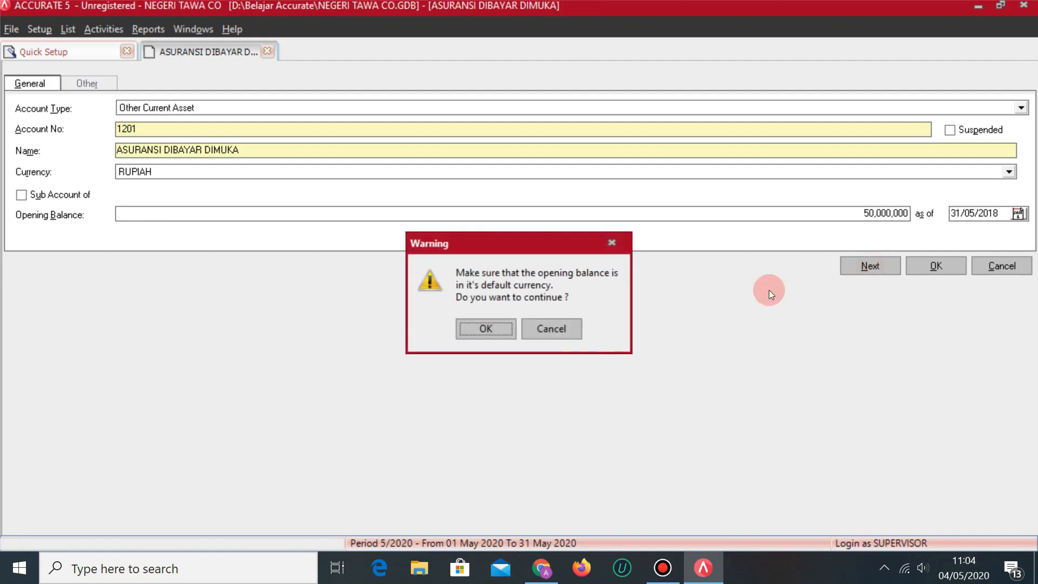
left_click(486, 332)
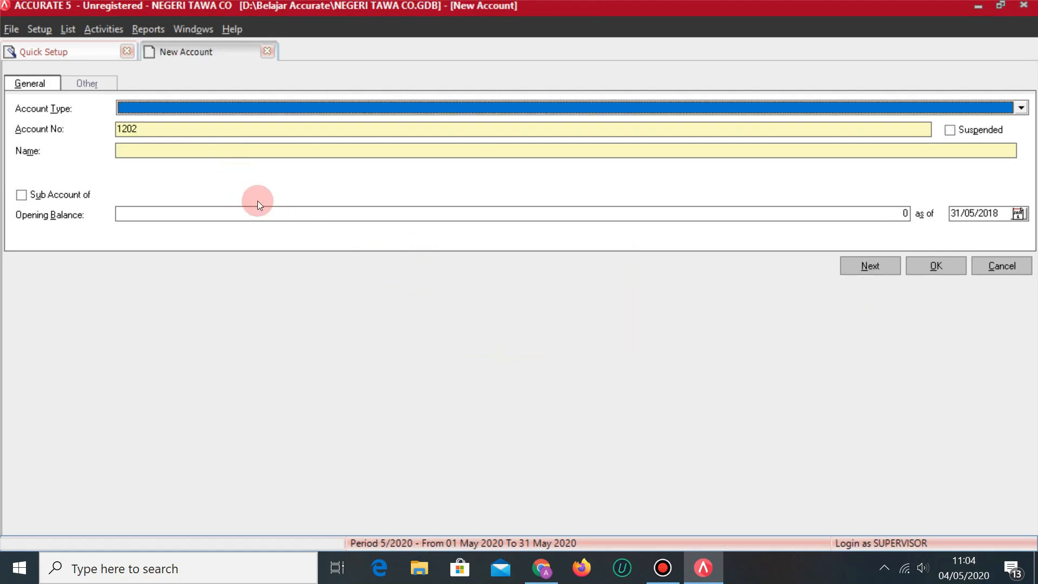
Set up Cash/Bank account 1001 named BANK BCA IDR.
key("alt+Tab")
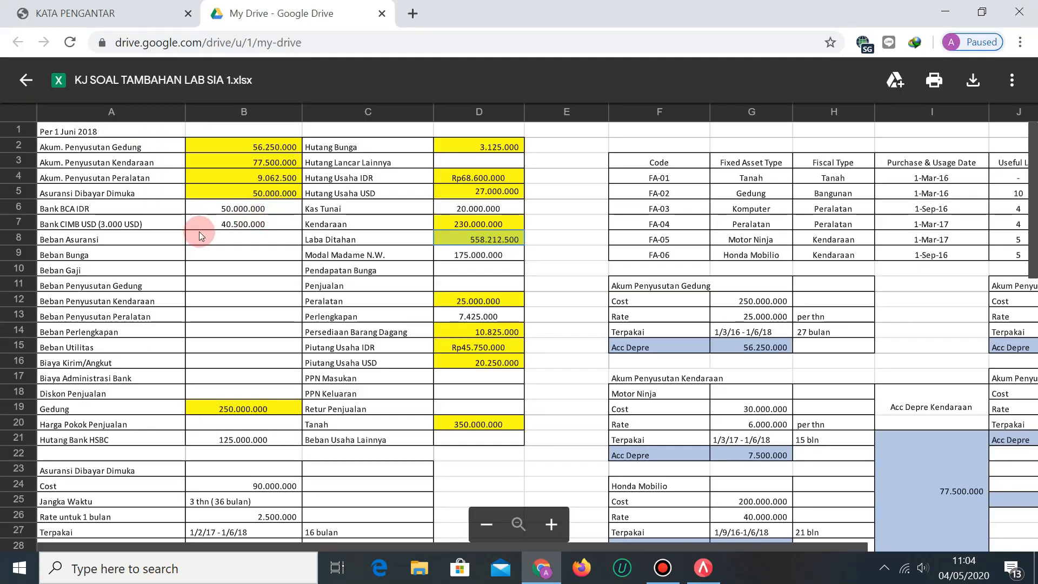
key("alt+Tab")
left_click(195, 107)
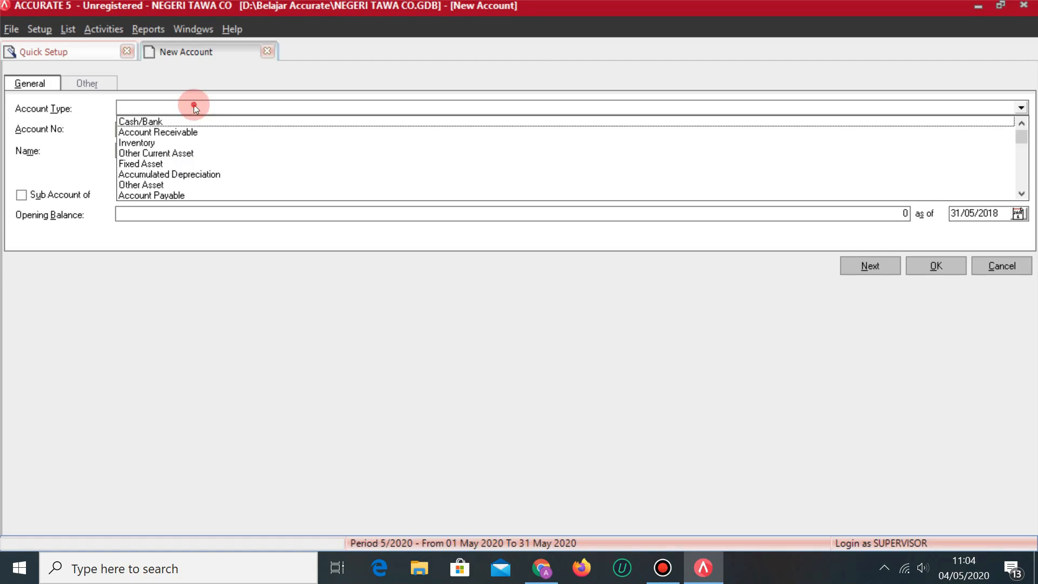
left_click(161, 121)
left_click(159, 131)
key("BackSpace")
key("BackSpace")
key("BackSpace")
type("001")
key("Tab")
type("BANK BCA")
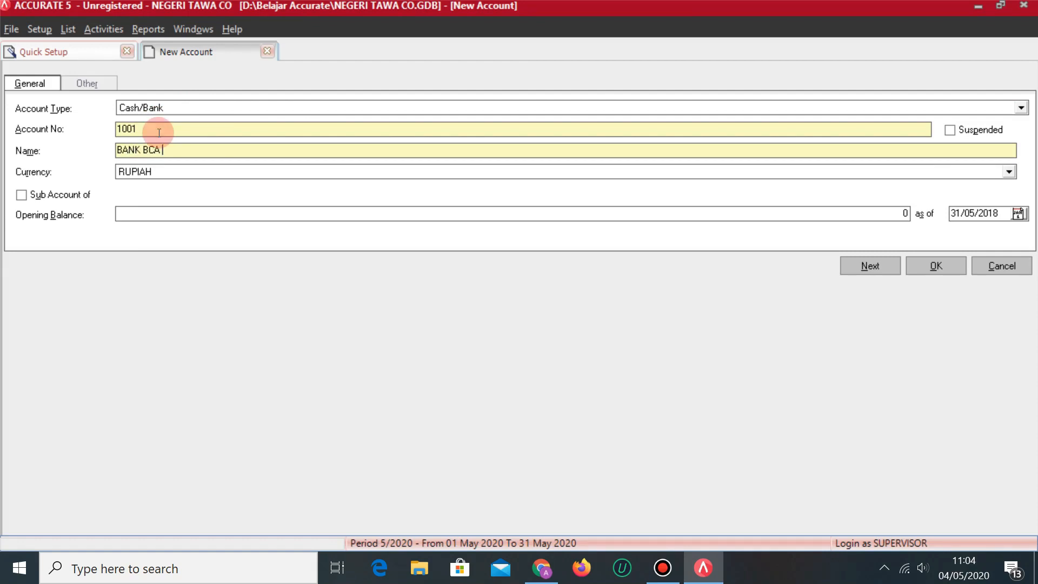
key("alt+Tab")
key("alt+Tab")
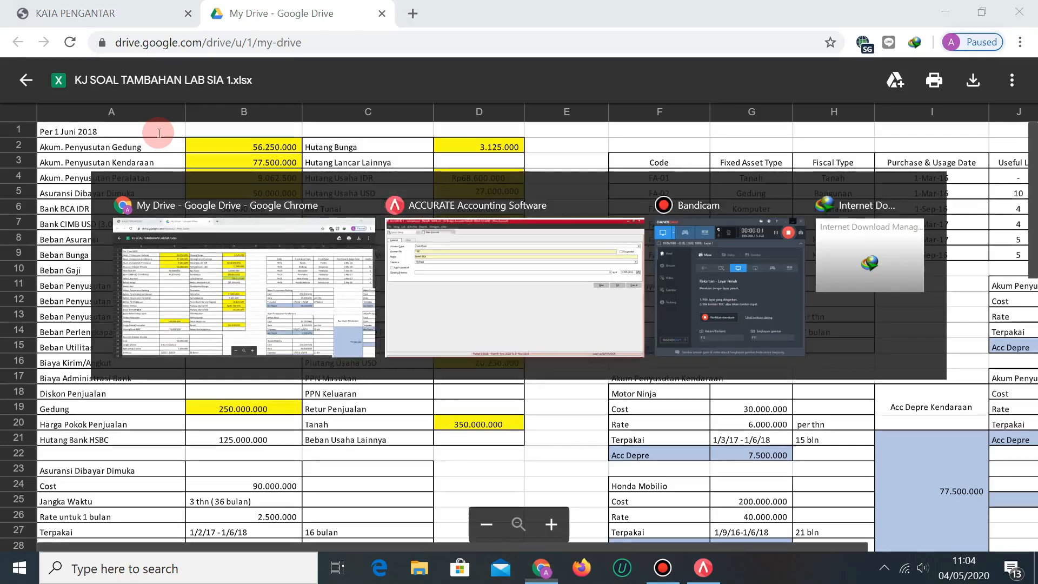
type("IDR")
Enter a 50,000,000 opening balance and save the account, accepting the warning.
left_click(157, 215)
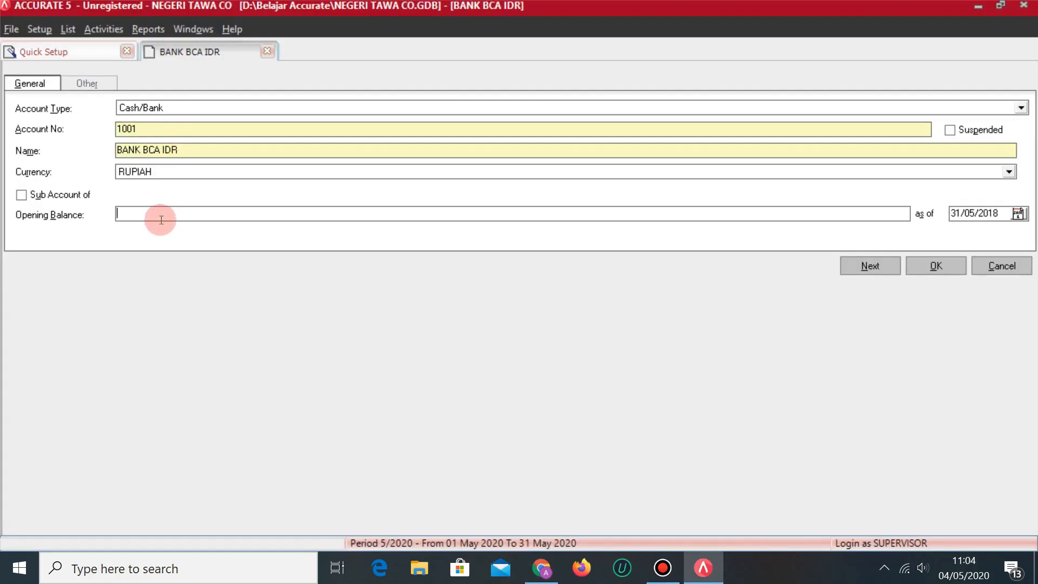
key("alt+Tab")
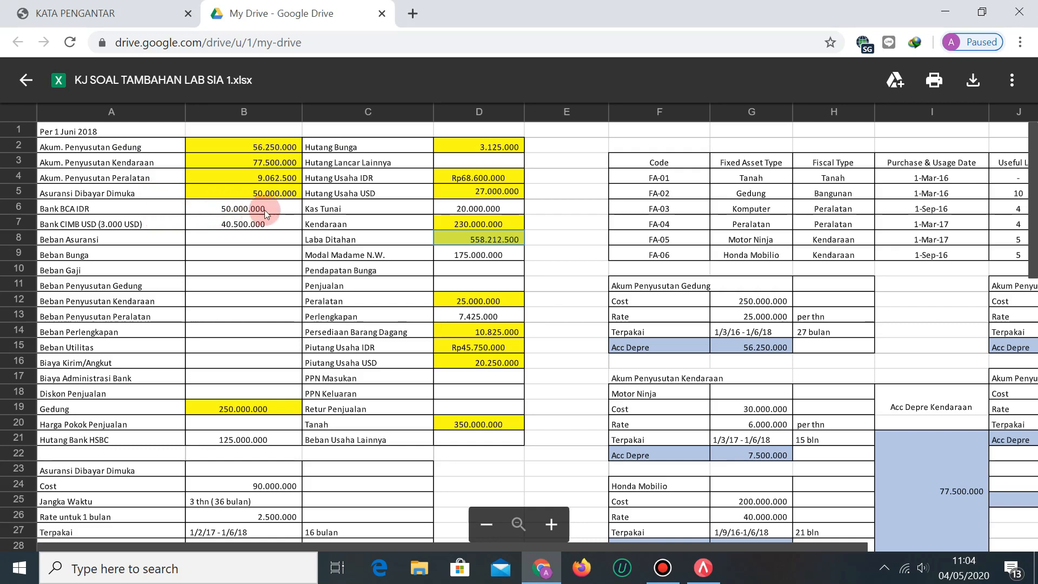
key("alt+Tab")
type("50,000,0")
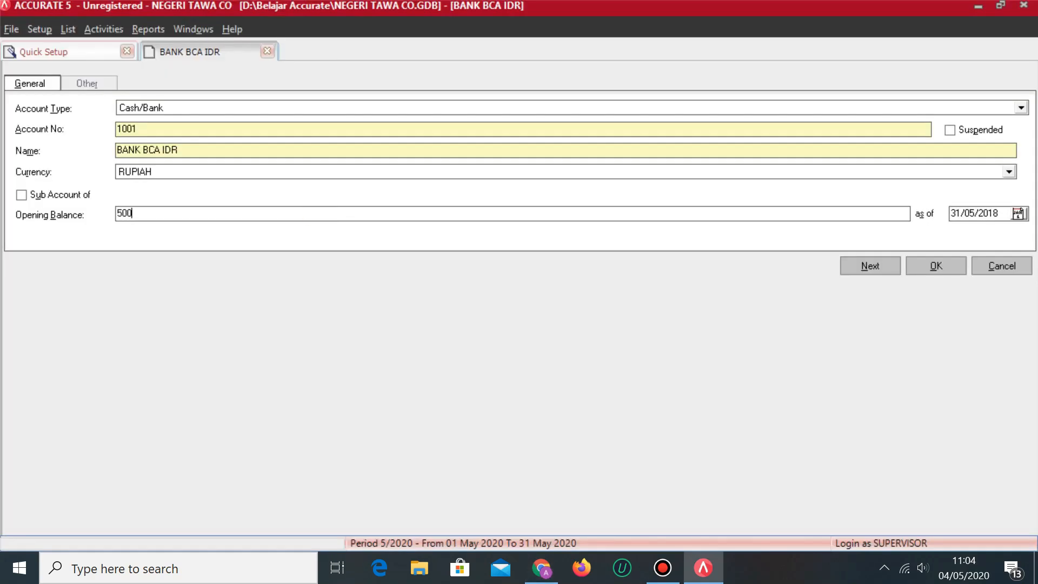
type("000")
key("Tab")
left_click(636, 236)
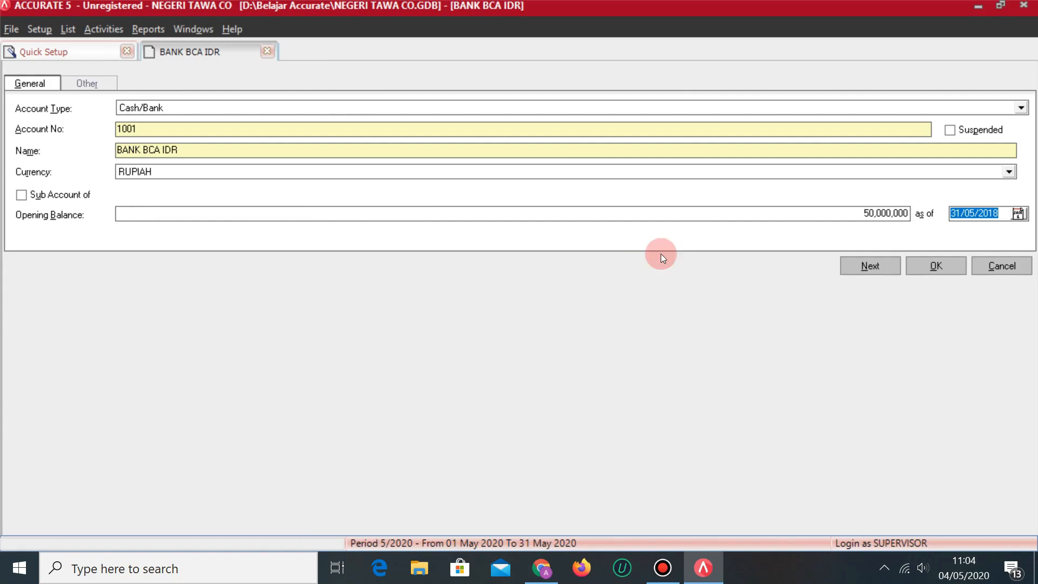
left_click(873, 274)
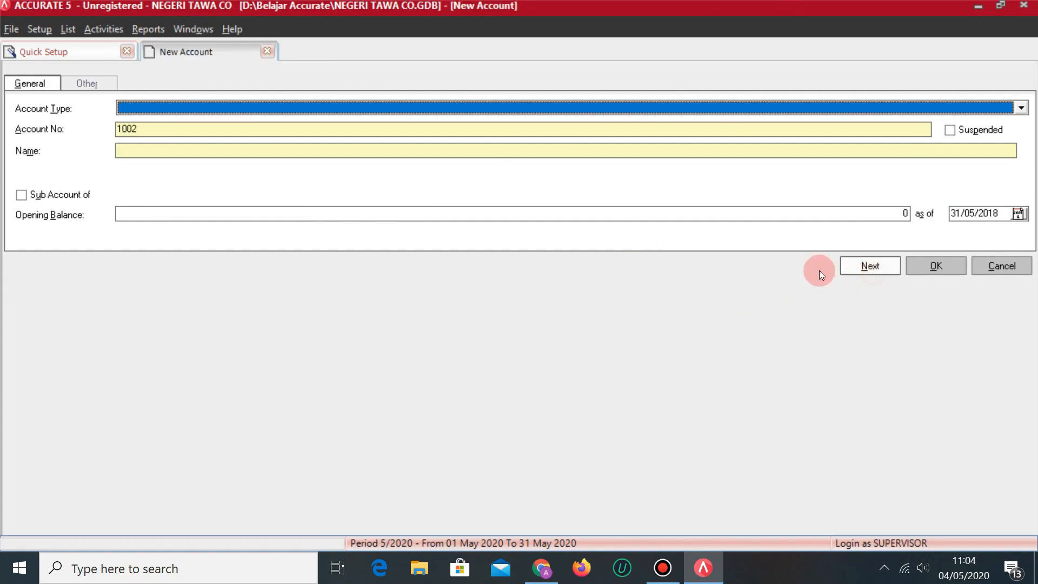
Make the new account a Cash/Bank account named BANK CIMB USD.
left_click(216, 107)
left_click(163, 122)
key("alt+Tab")
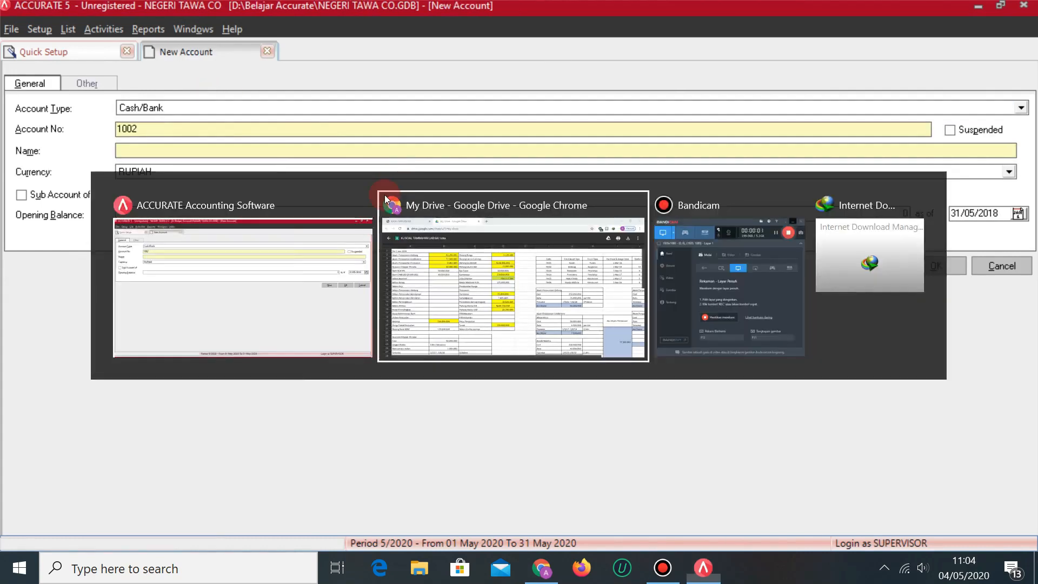
key("alt+Tab")
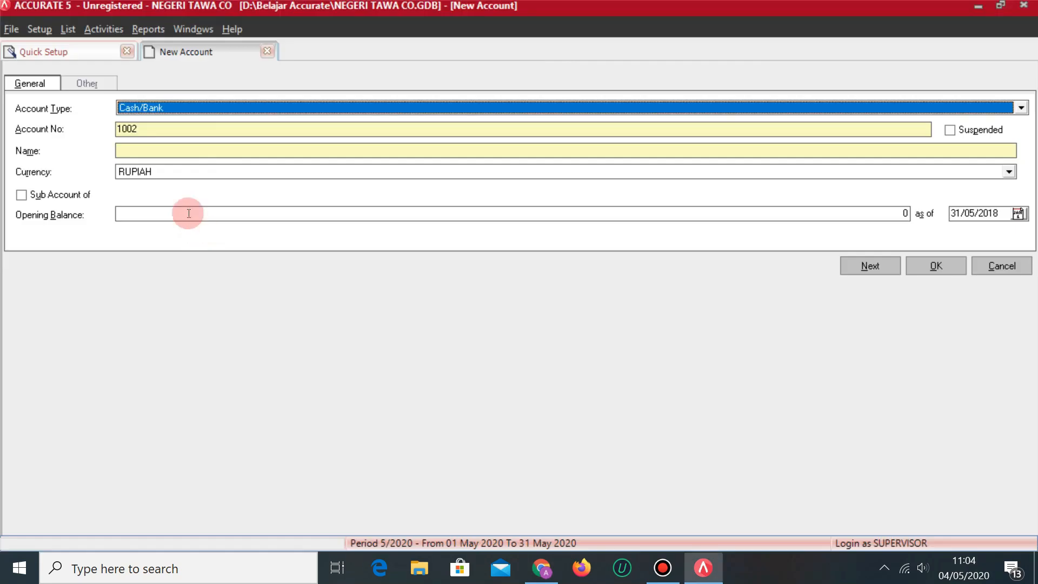
left_click(145, 148)
type("BANK CI")
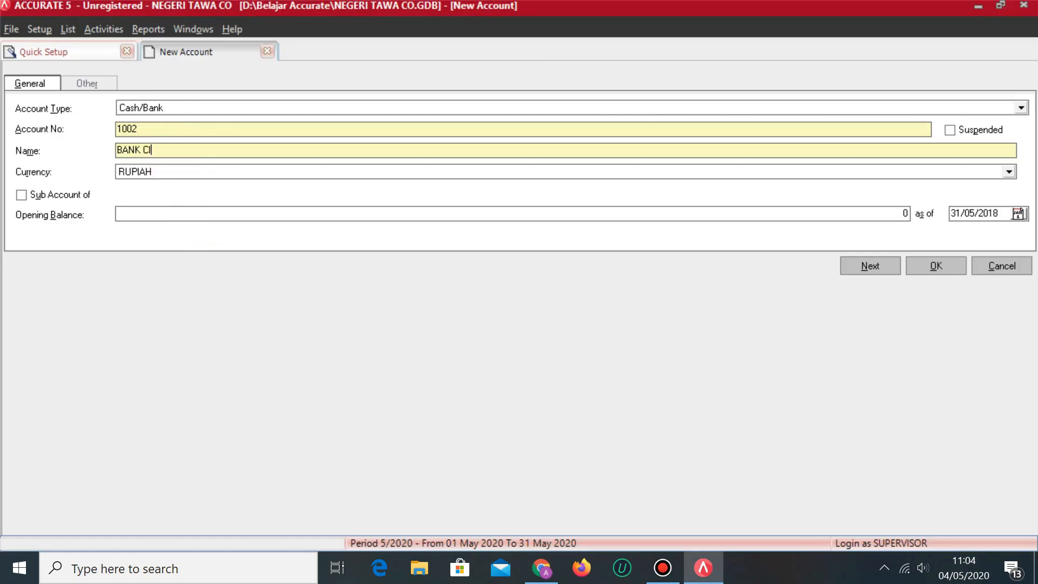
type("MB")
key("alt+Tab")
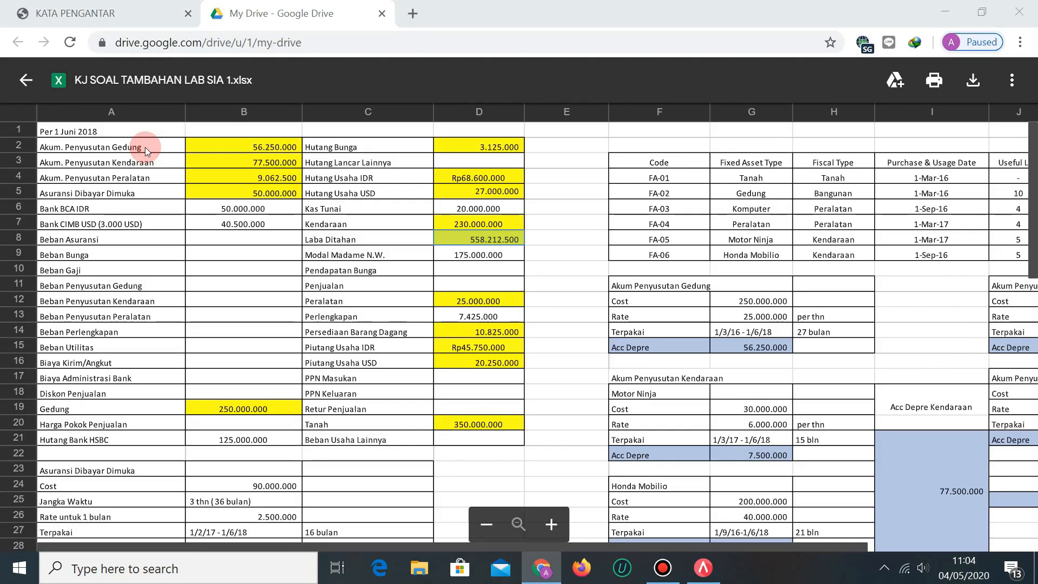
key("alt+Tab")
type("USD")
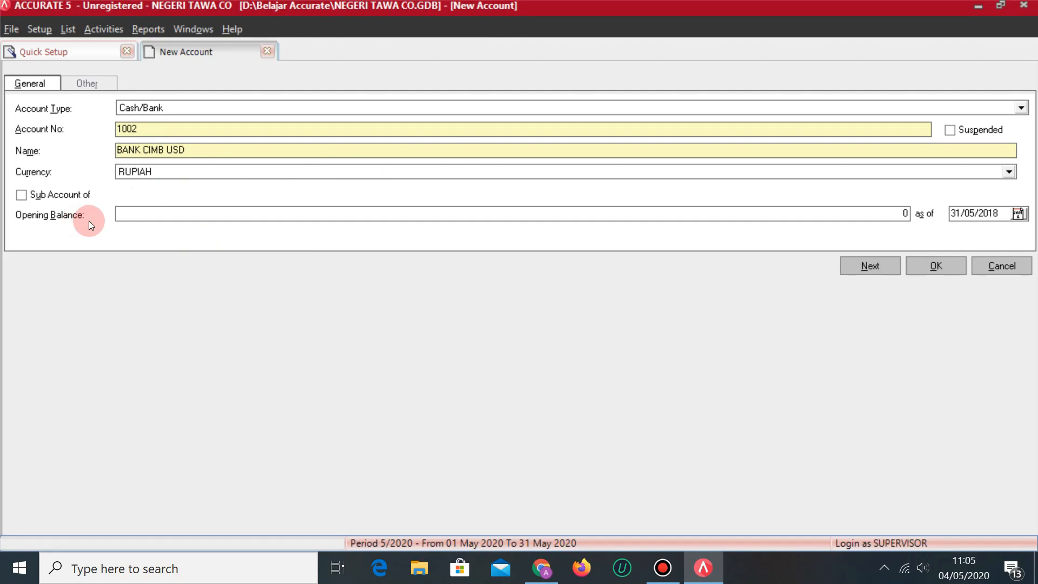
Set the account's currency to DOLLAR and save the DOLLAR currency at 13,500 rupiah per dollar.
left_click(193, 173)
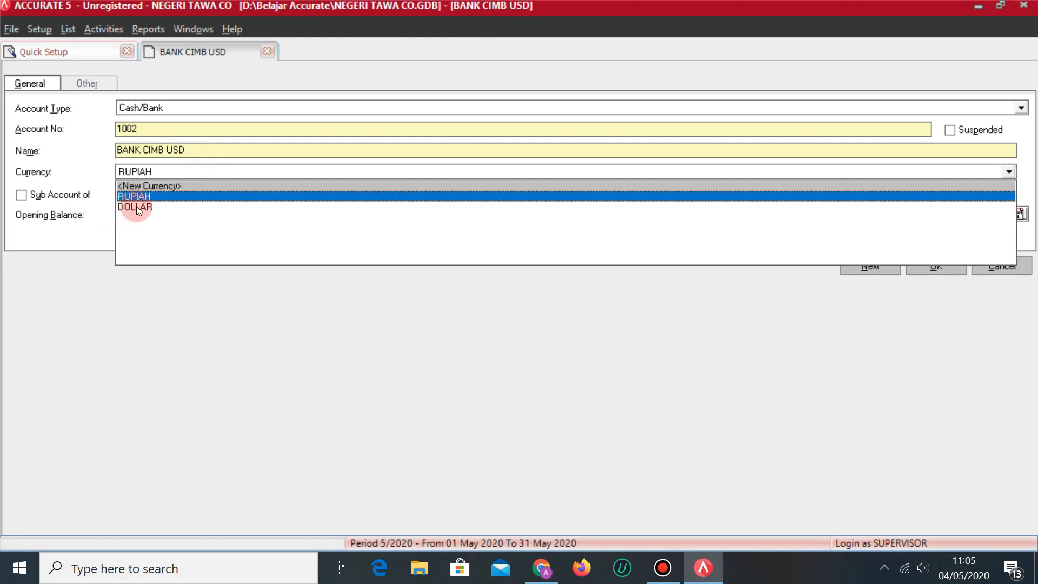
left_click(136, 206)
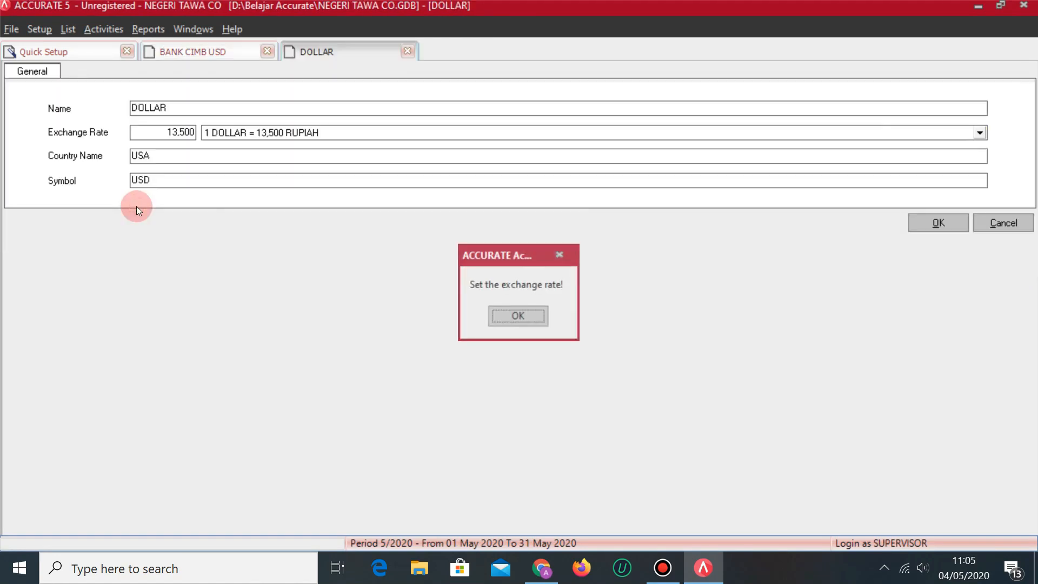
left_click(542, 315)
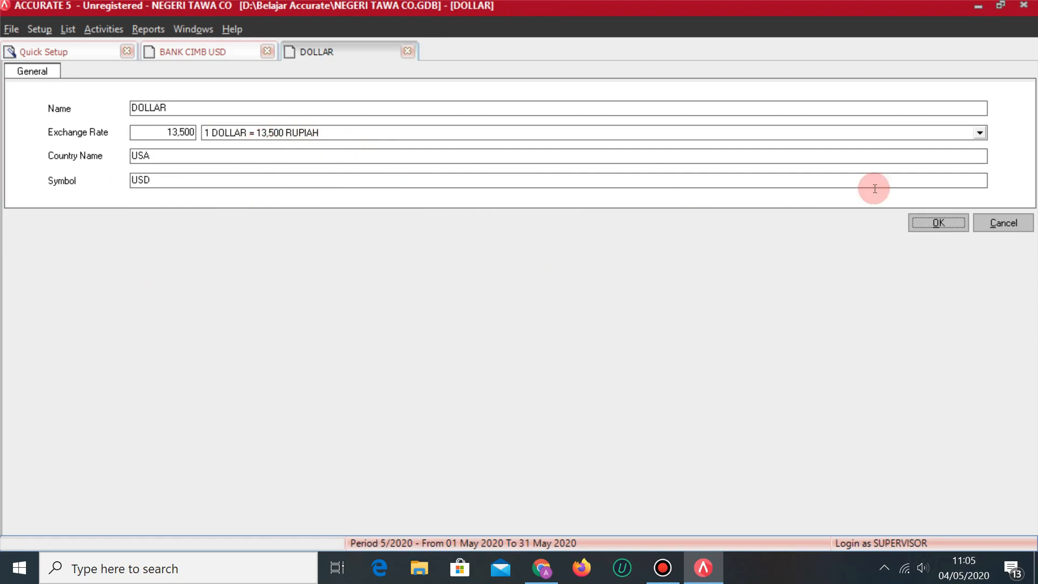
left_click(938, 224)
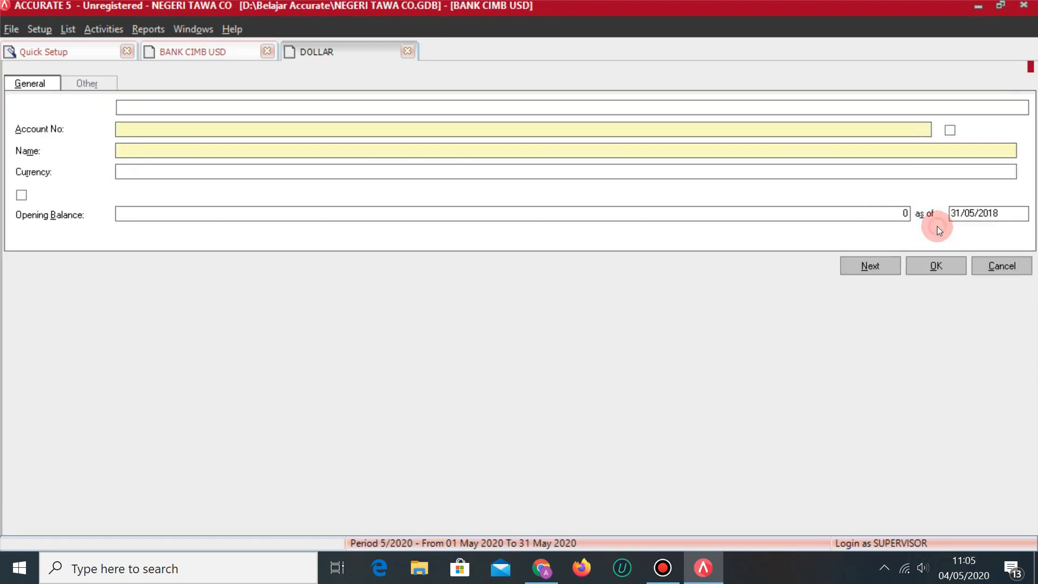
Enter a 3,000 opening balance for BANK CIMB USD, checked against the spreadsheet.
left_click(160, 207)
key("alt+Tab")
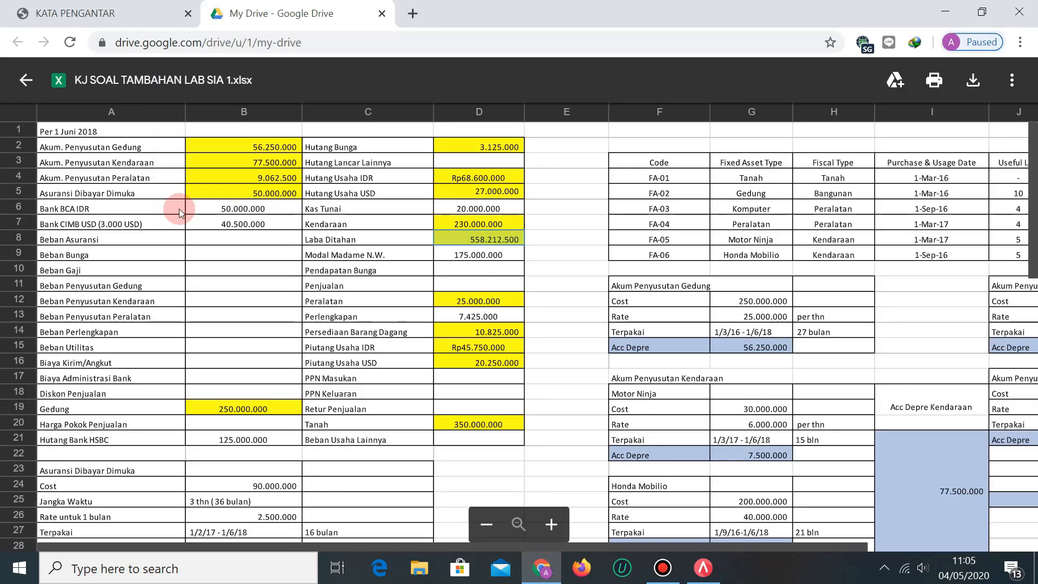
key("alt+Tab")
key("alt+Tab")
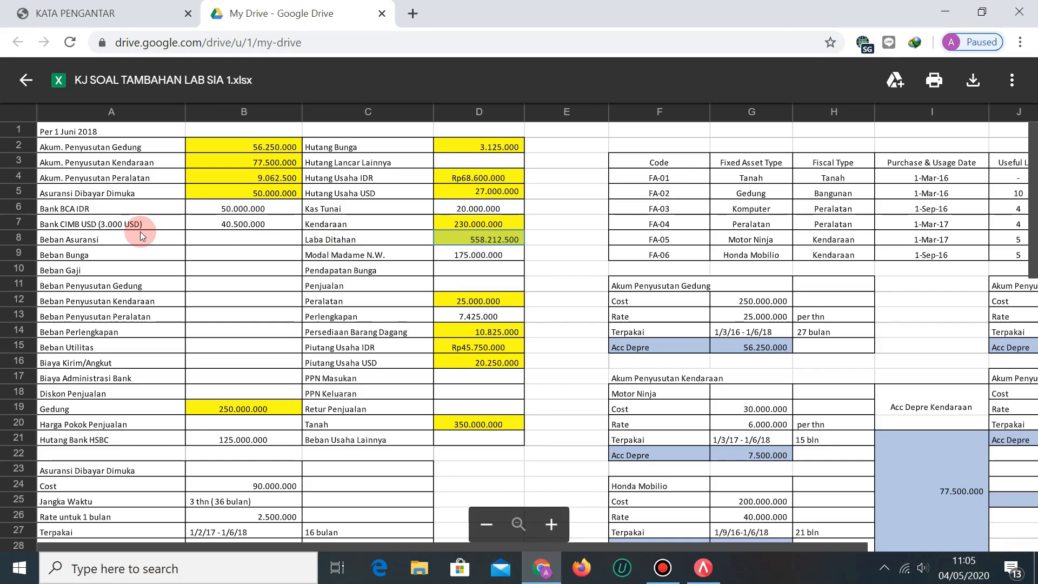
key("alt+Tab")
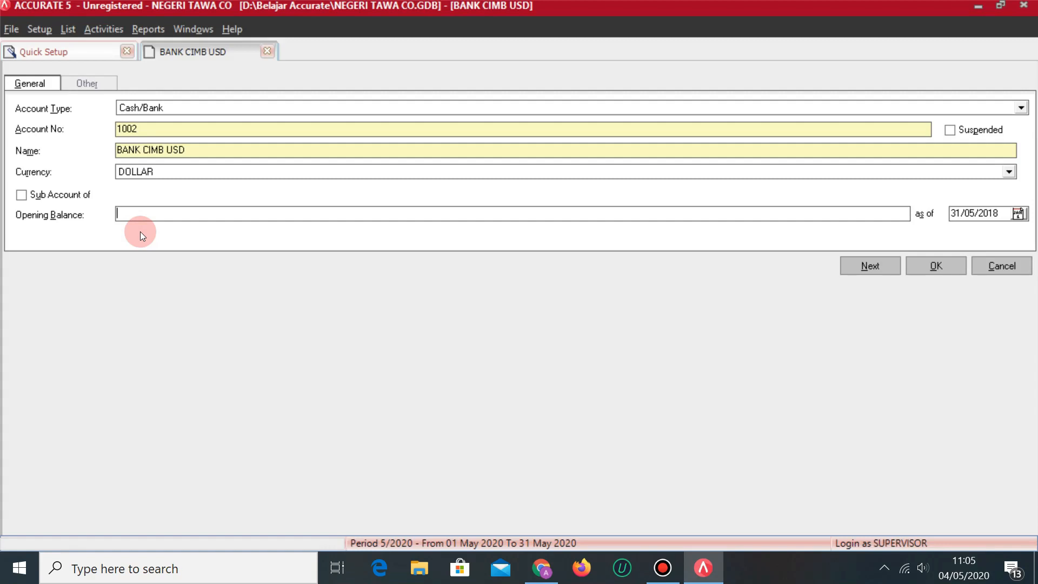
type("3000")
key("Tab")
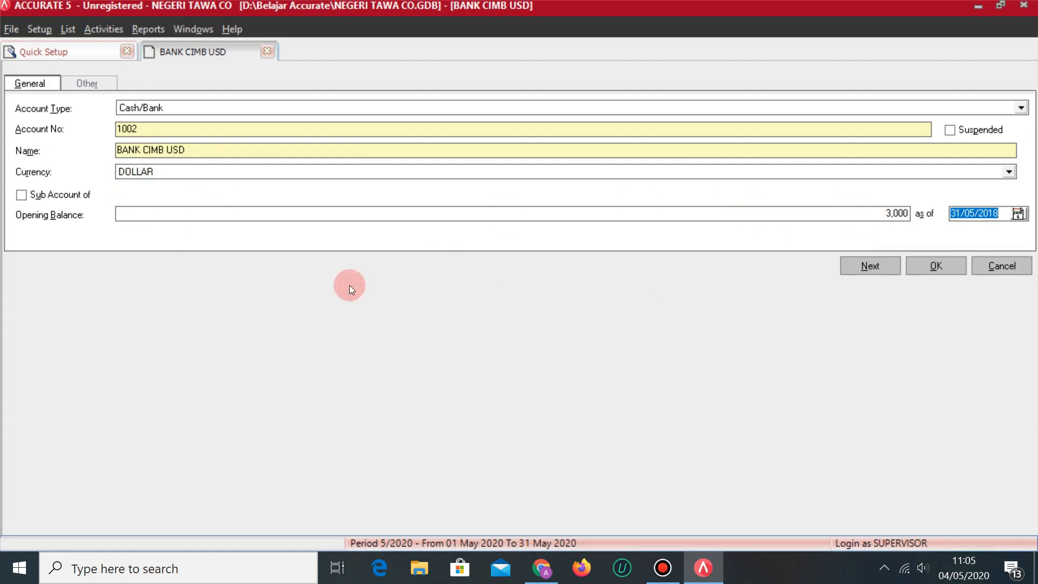
Save BANK CIMB USD and start the next new account.
left_click(874, 266)
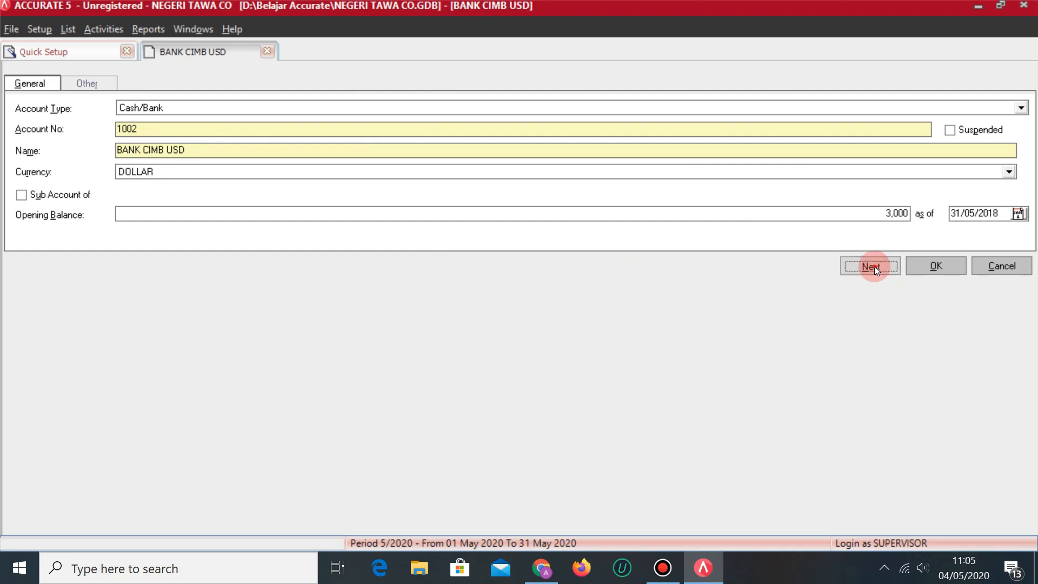
key("alt+Tab")
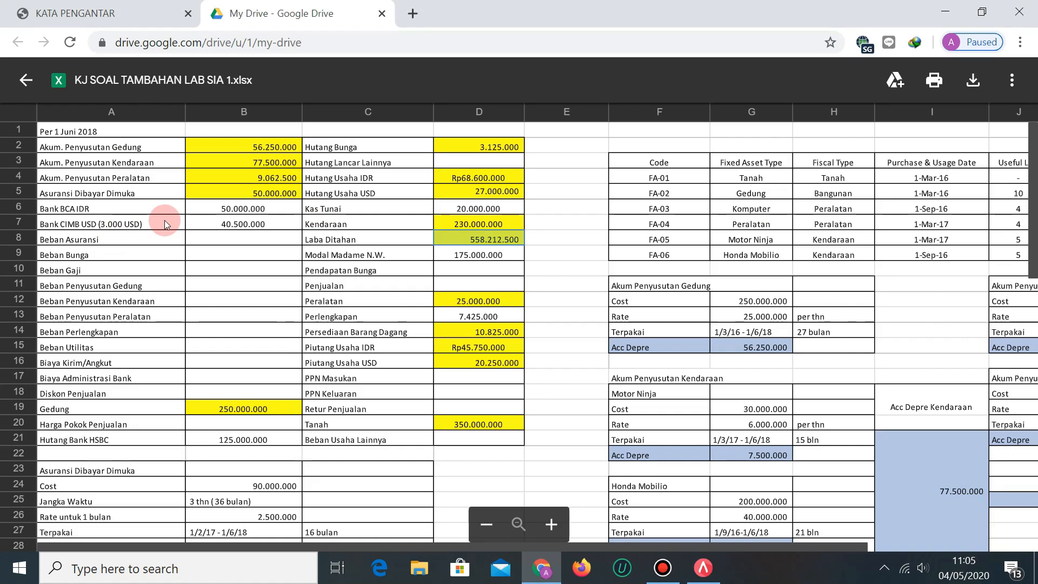
key("alt+Tab")
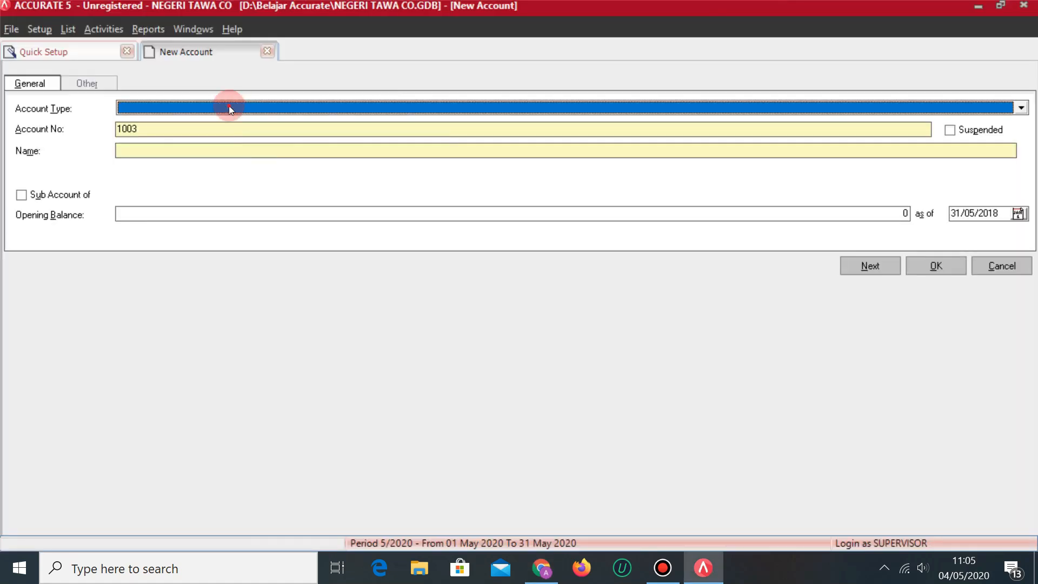
left_click(229, 106)
Add Expense account 6001 BEBAN ASURANSI.
type("Ex")
key("Return")
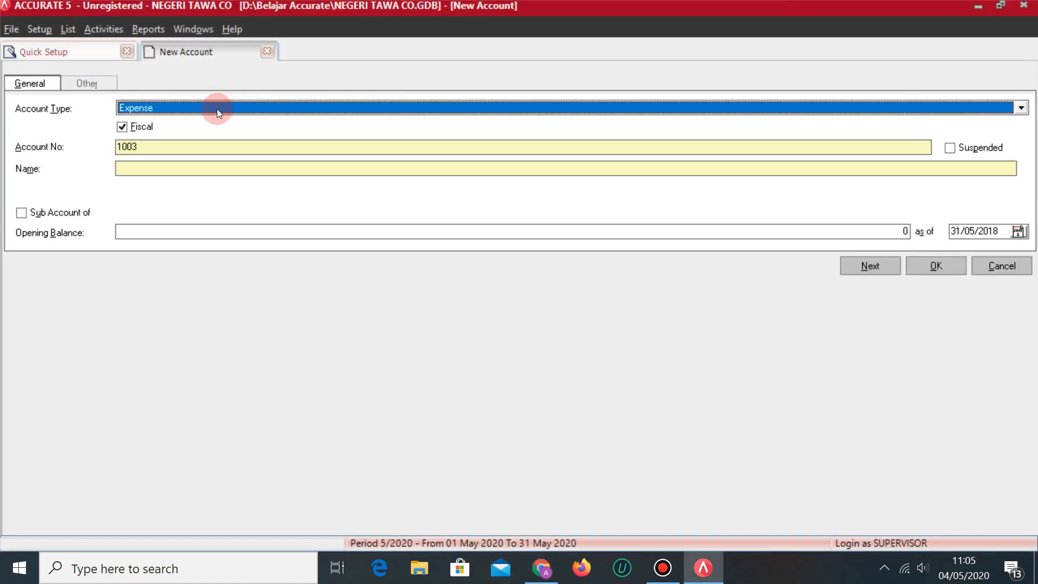
left_click(177, 147)
key("BackSpace")
key("BackSpace")
key("BackSpace")
key("BackSpace")
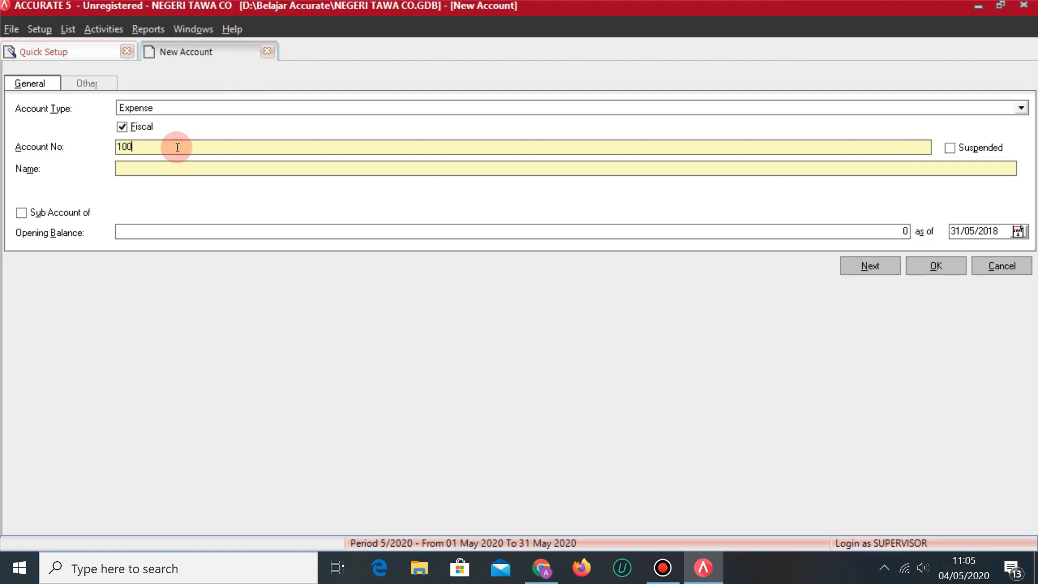
type("6001")
key("Tab")
key("Tab")
type("BEBAN ASURANSI")
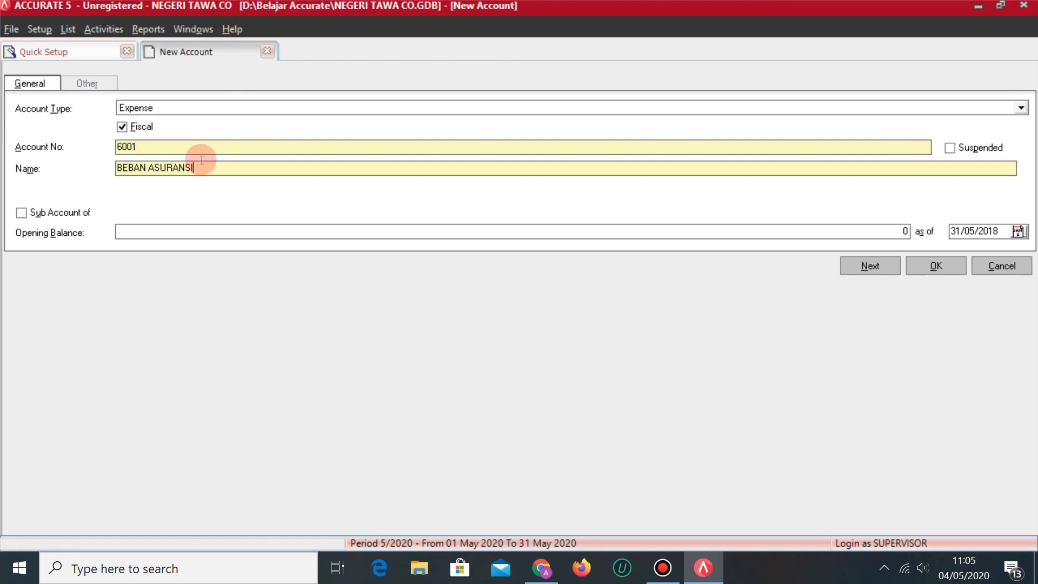
left_click(865, 263)
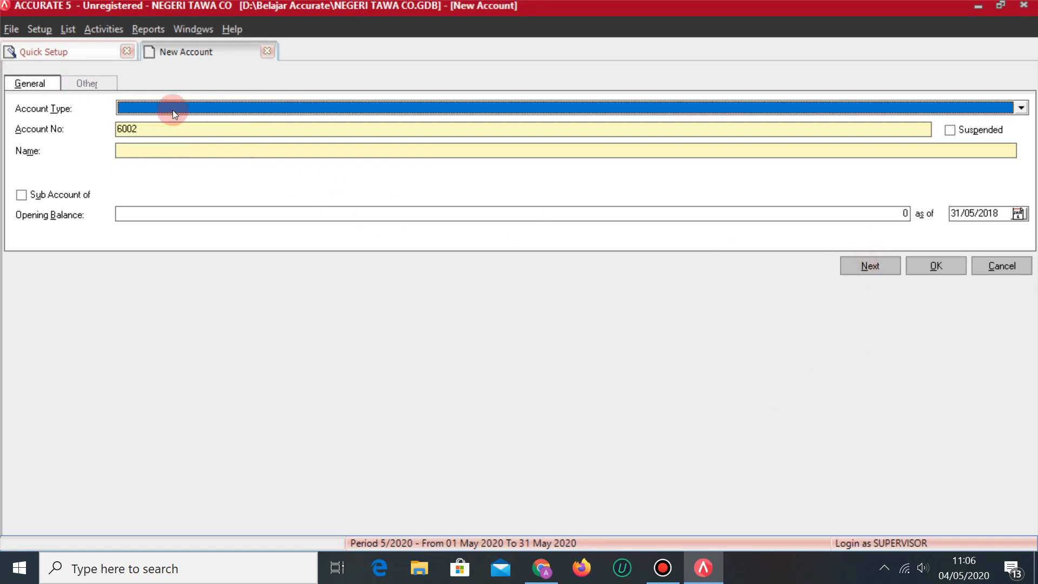
Add Expense account 6002 BEBAN BUNGA.
key("alt+Tab")
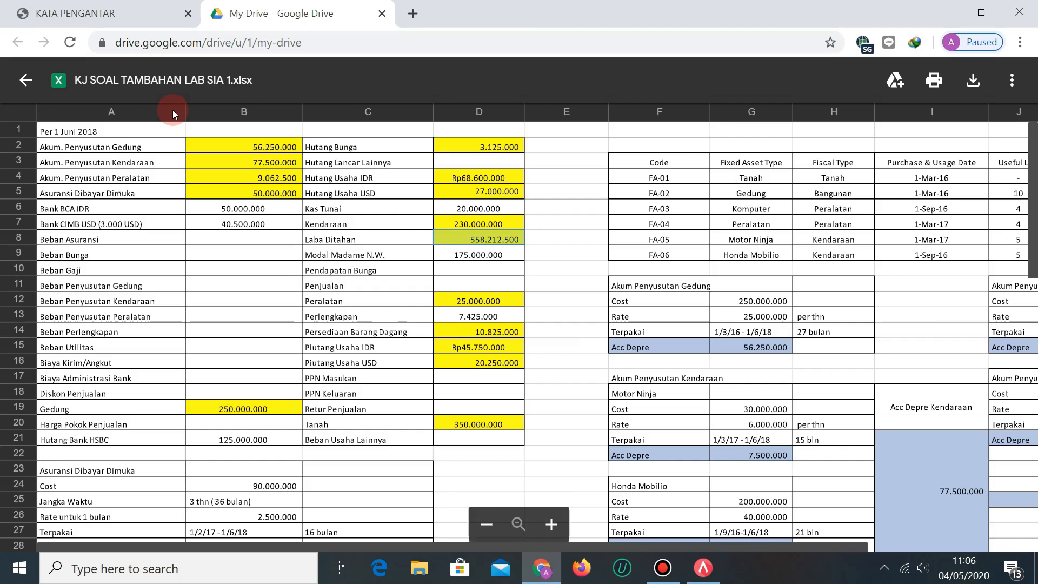
key("alt+Tab")
left_click(173, 109)
left_click(173, 110)
left_click(173, 110)
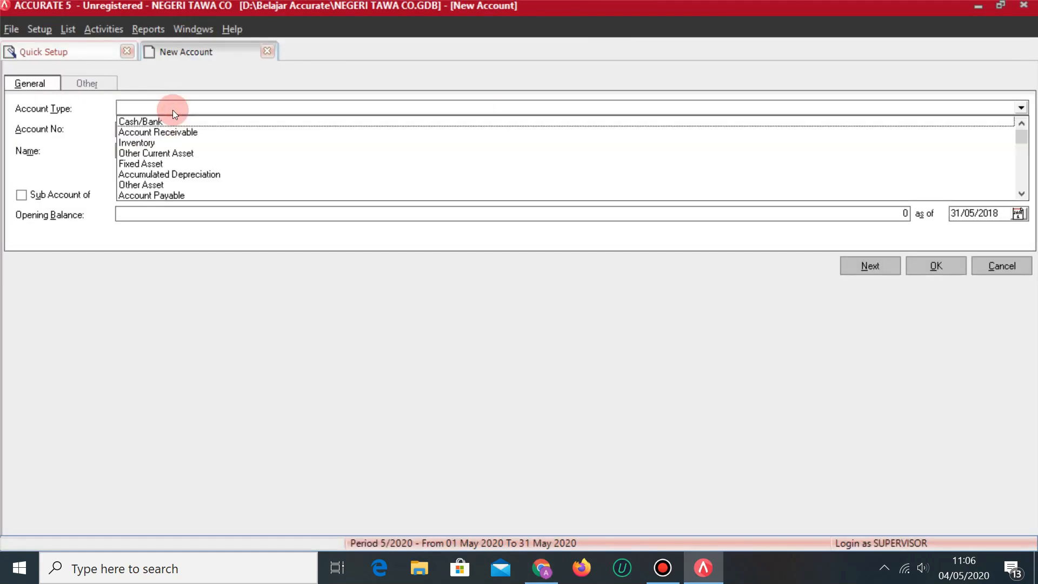
type("Ex")
key("Return")
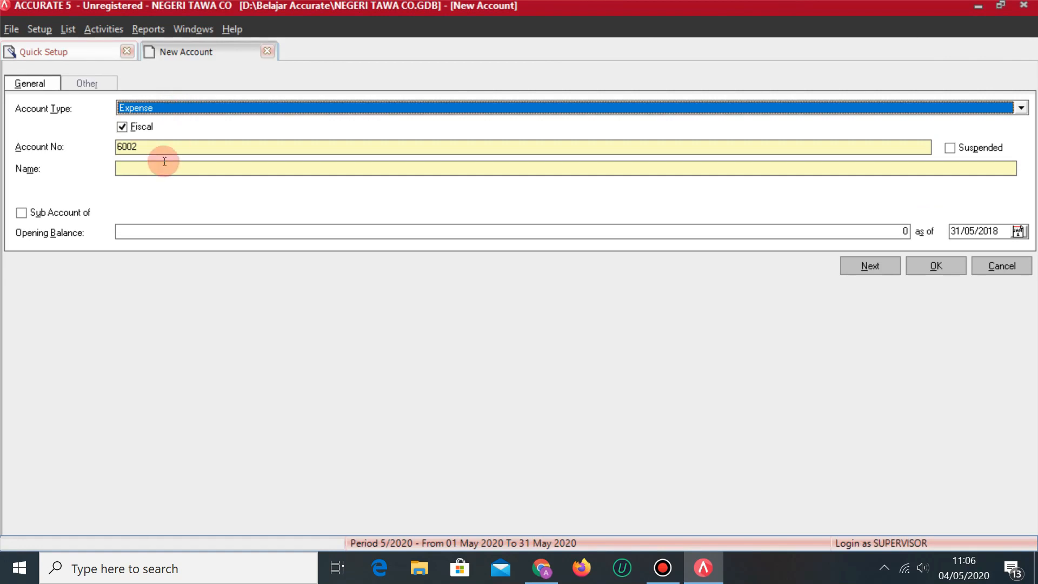
left_click(163, 167)
type("BEBAN BUNGA")
left_click(213, 177)
left_click(865, 264)
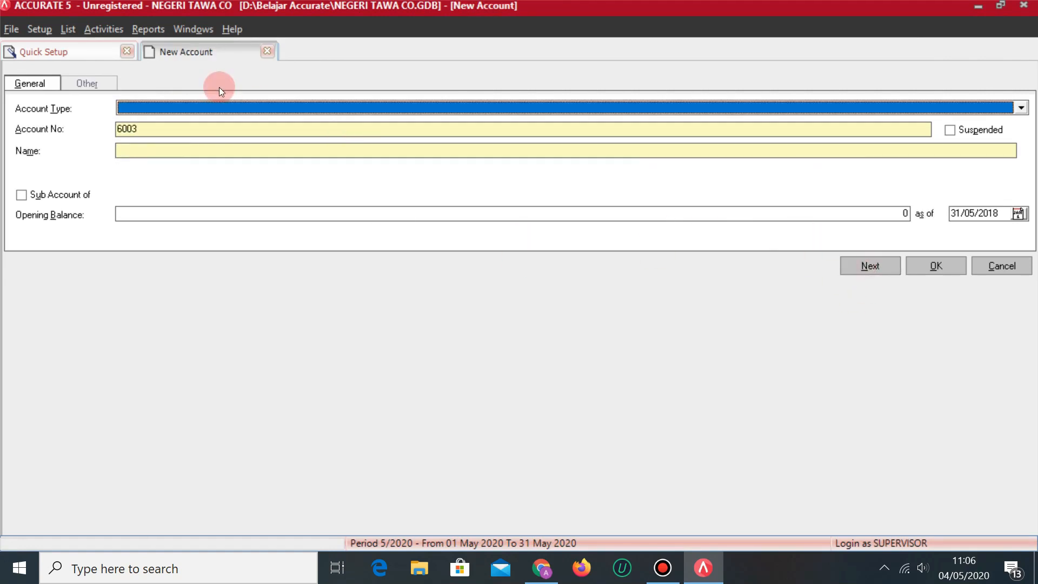
Add Expense account 6003 BEBAN GAJI.
left_click(225, 105)
type("ex")
key("Return")
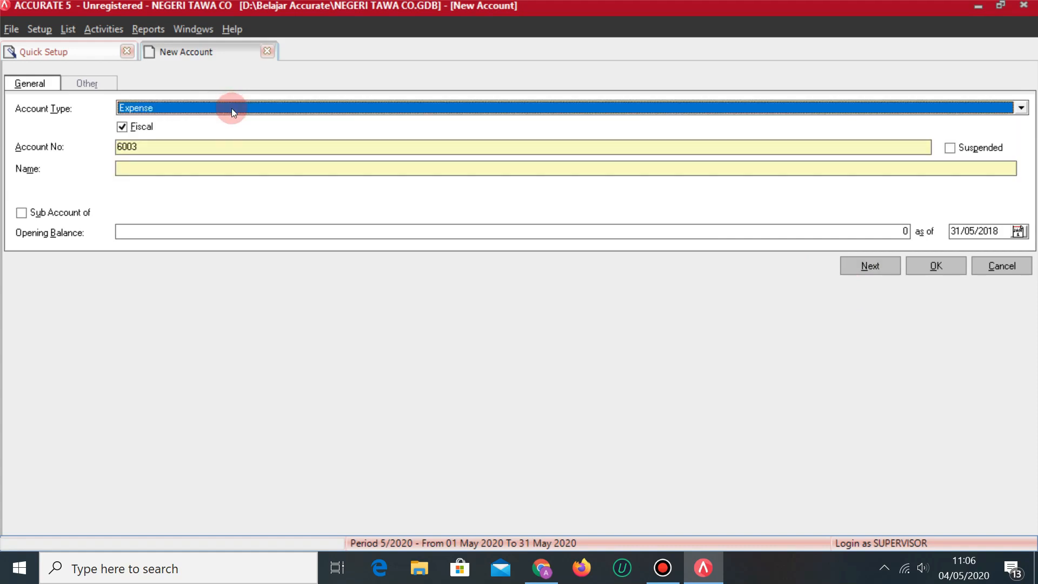
left_click(155, 175)
key("alt+Tab")
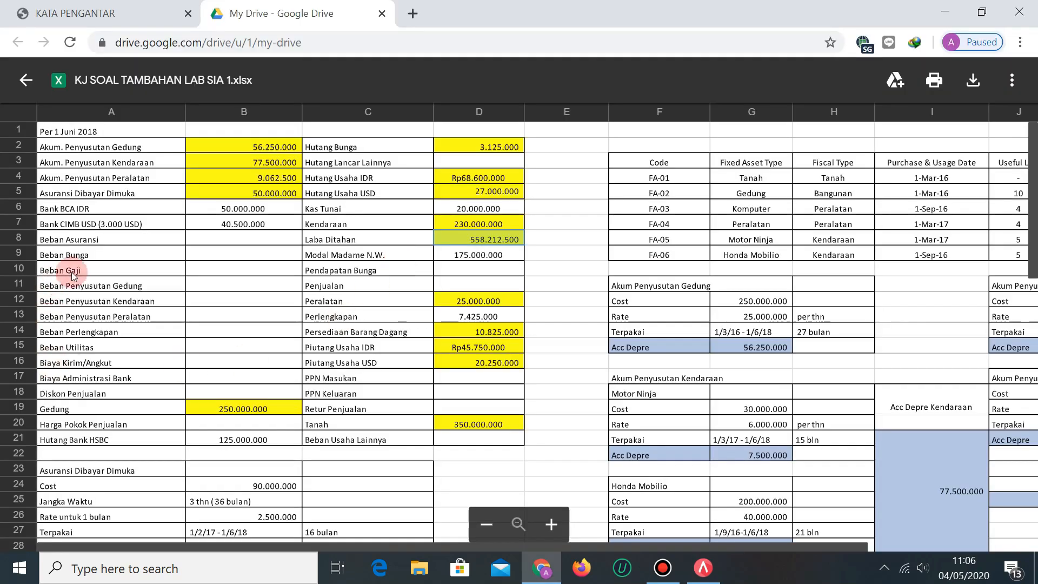
key("alt+Tab")
type("BE")
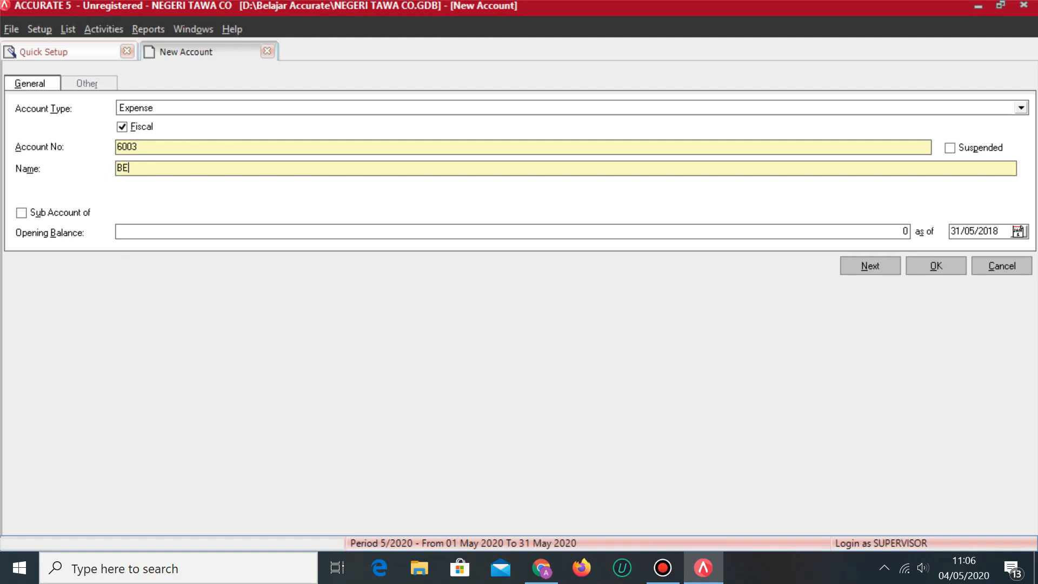
type("BAN GAJI")
left_click(865, 266)
Add Expense account 6004 BEBAN PENYUSUTAN GEDUNG.
left_click(243, 108)
type("Expense")
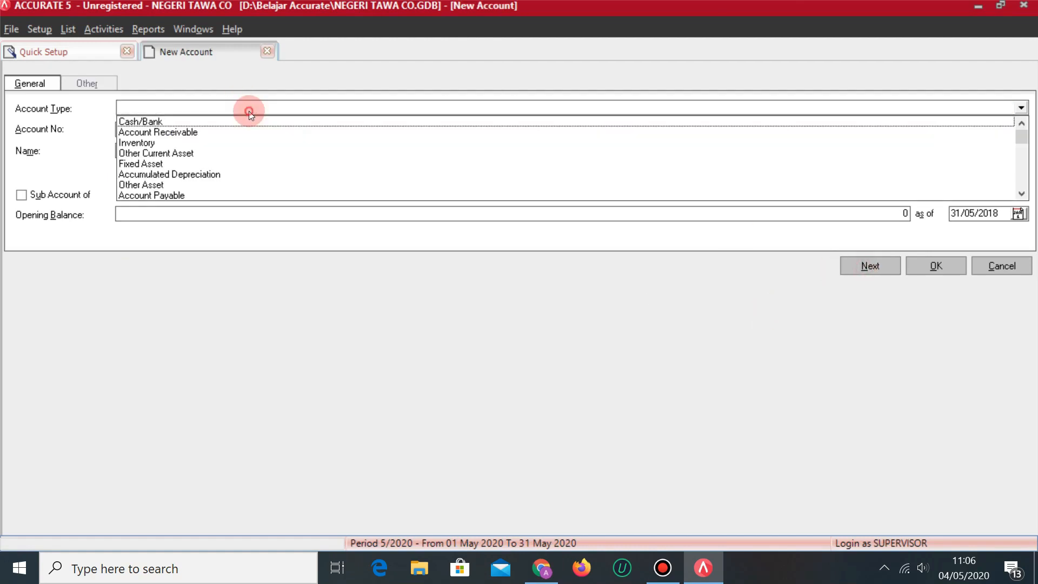
left_click(180, 171)
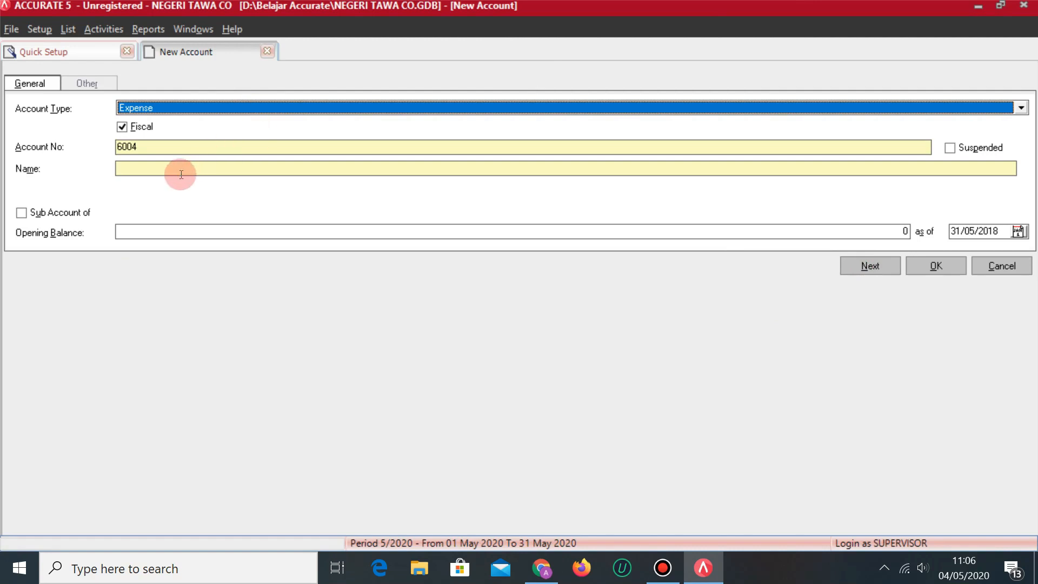
key("alt+Tab")
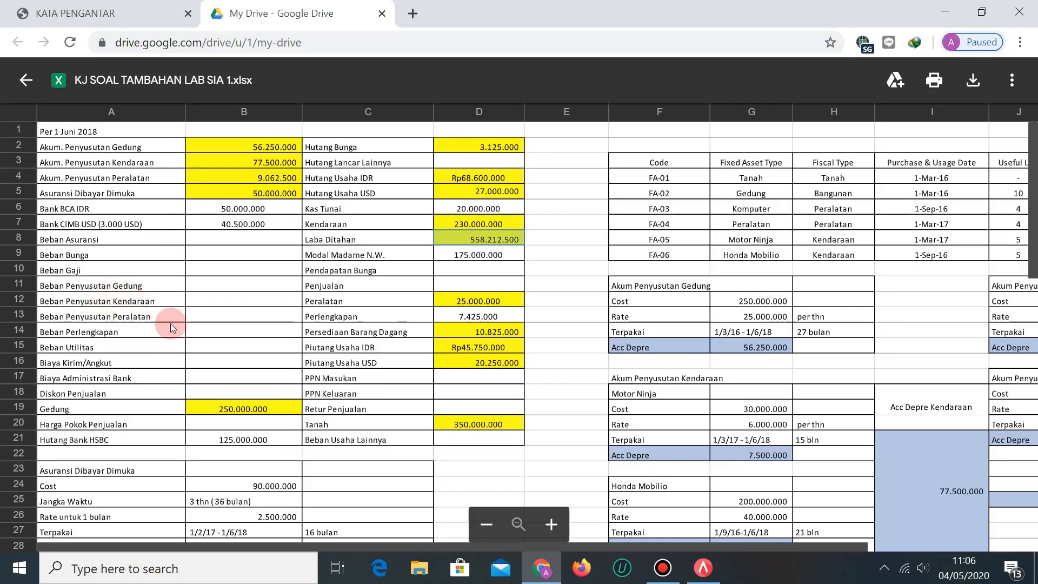
key("alt+Tab")
type("BEBAN PE")
type("NYUSUTAN")
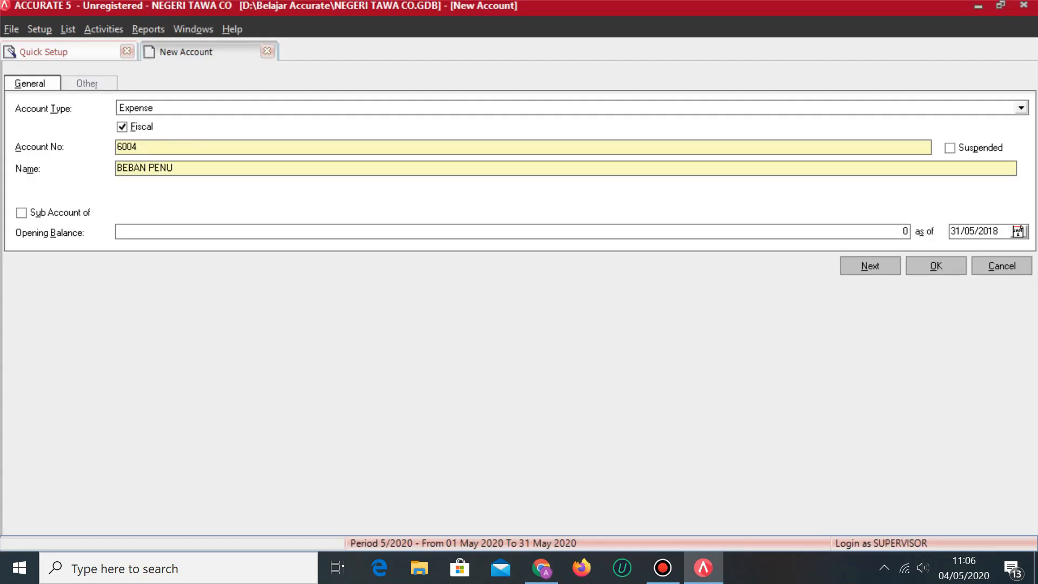
type(" GEDUNG")
left_click(856, 265)
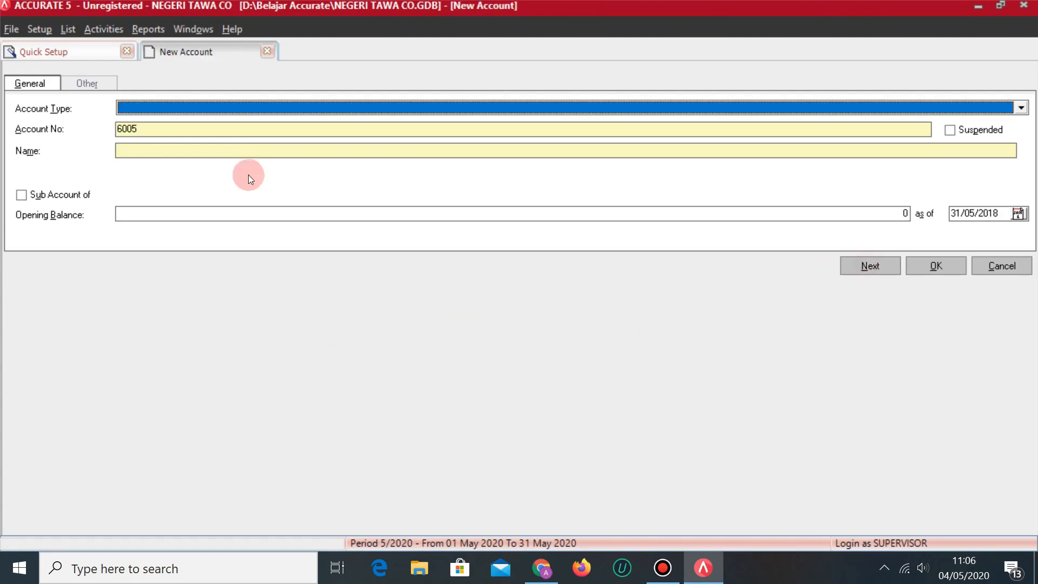
Add Expense account 6005 BEBAN PENYUSUTAN KENDARAAN.
left_click(199, 109)
type("Ex")
key("Return")
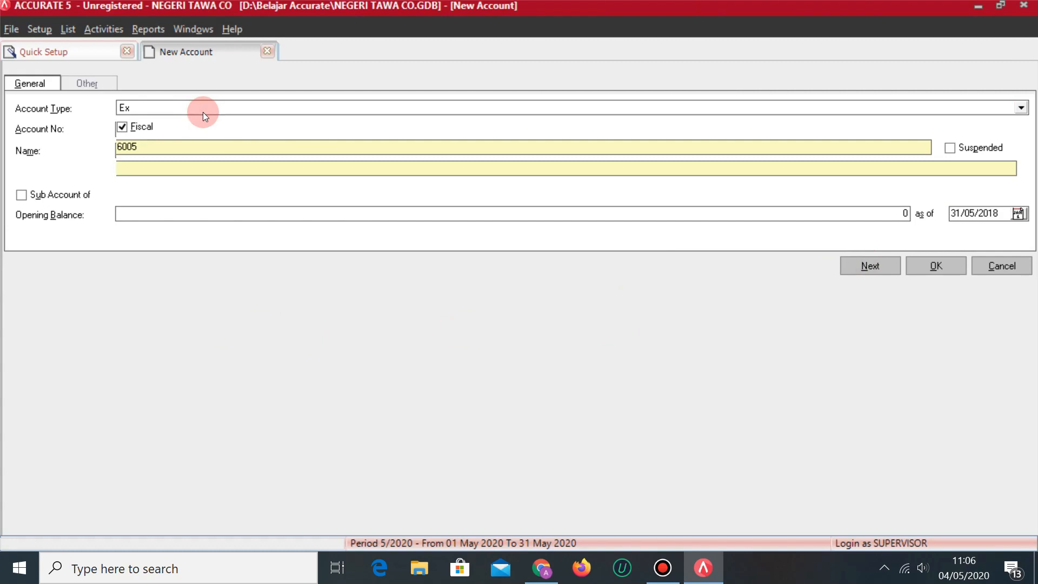
left_click(183, 175)
type("BEBAN")
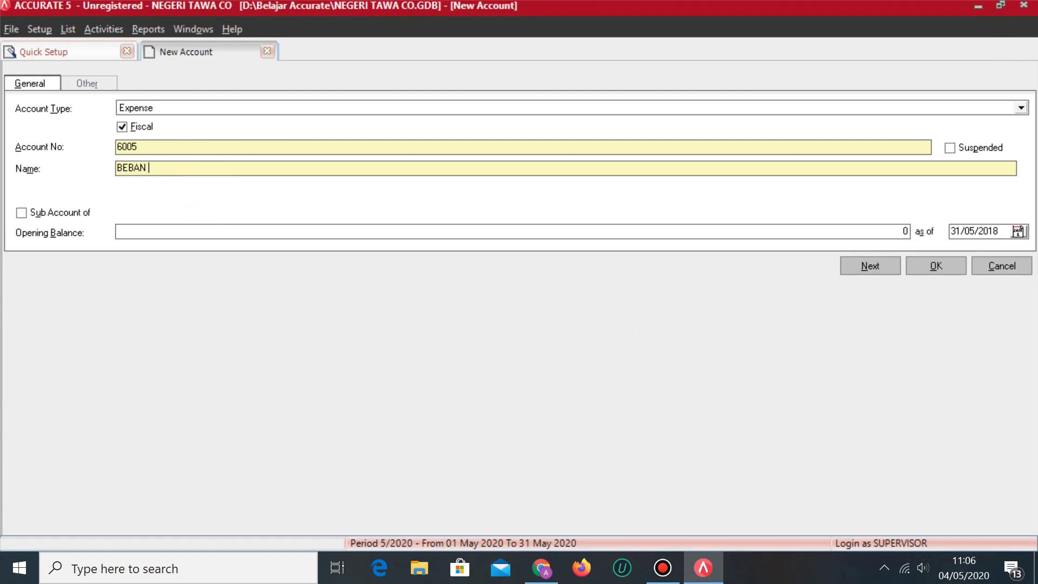
key("alt+Tab")
key("alt+Tab")
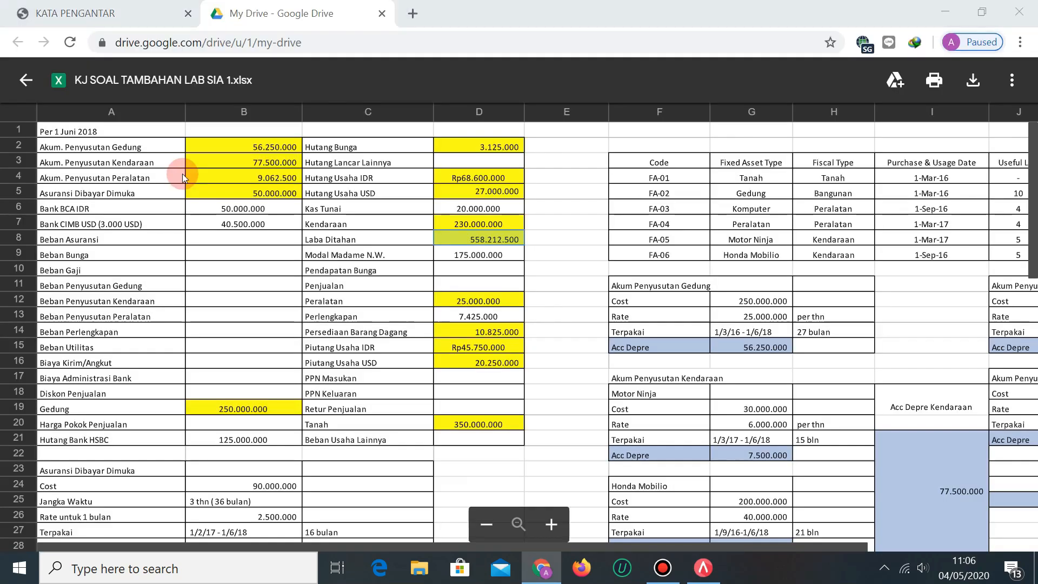
type("PENYU")
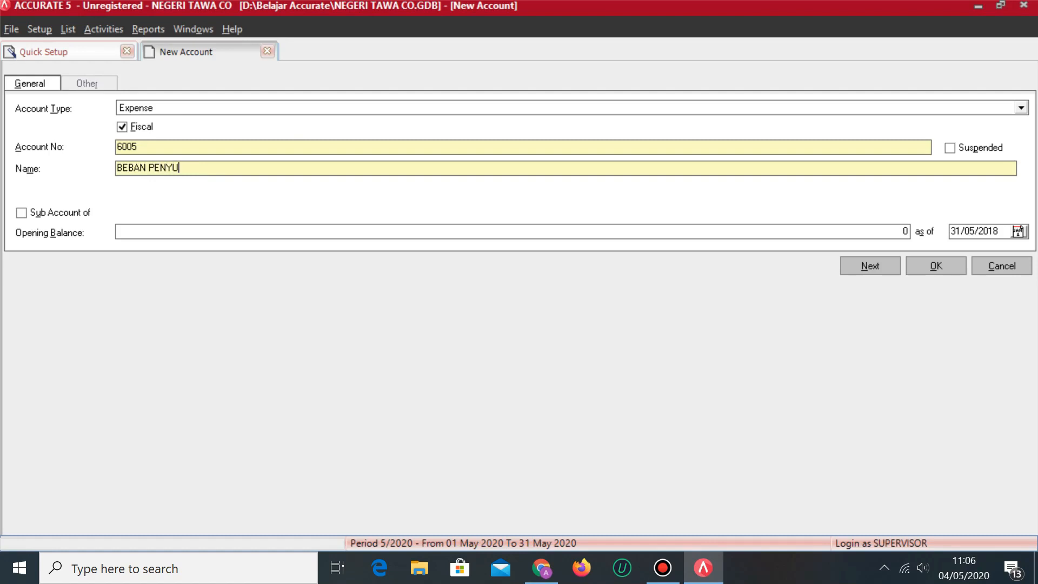
type("SUTAN KENDARAAN")
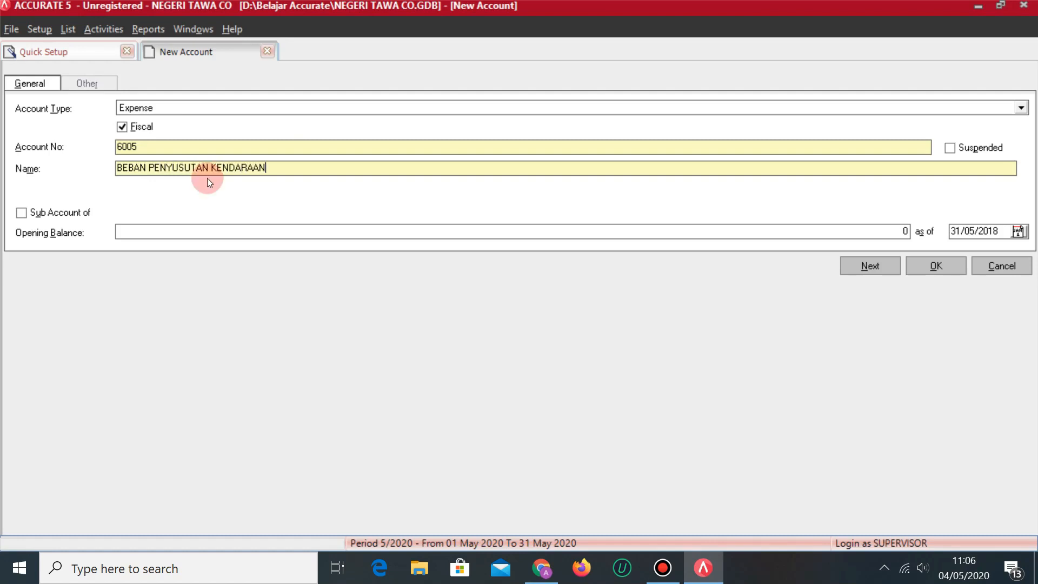
left_click(872, 268)
Add Expense account 6006 BEBAN PENYUSUTAN PERALATAN.
left_click(203, 111)
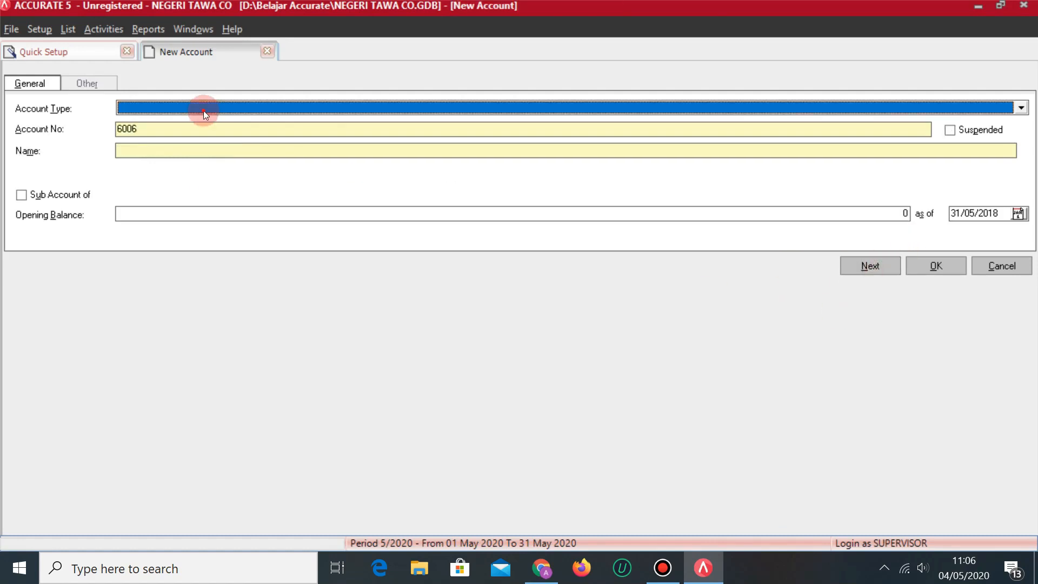
type("Expense")
left_click(153, 167)
key("alt+Tab")
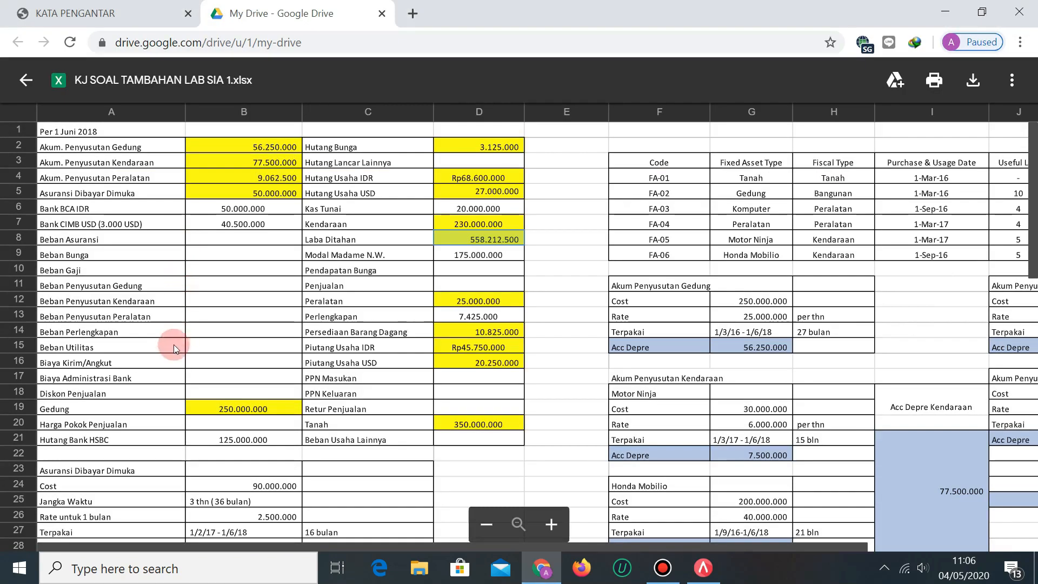
key("alt+Tab")
type("BEBAN ")
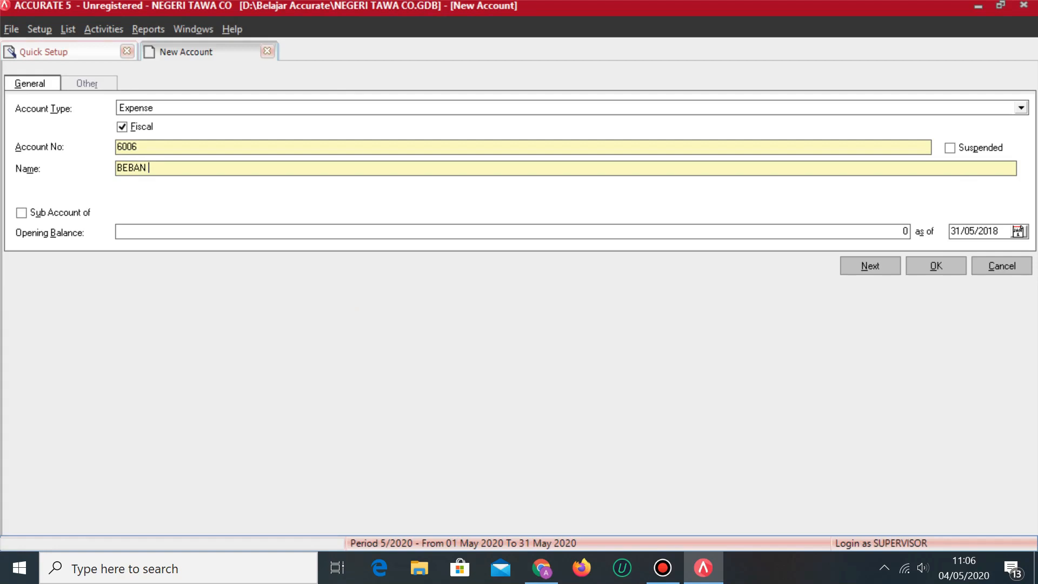
type("PENYUSUTAN PERALATAN")
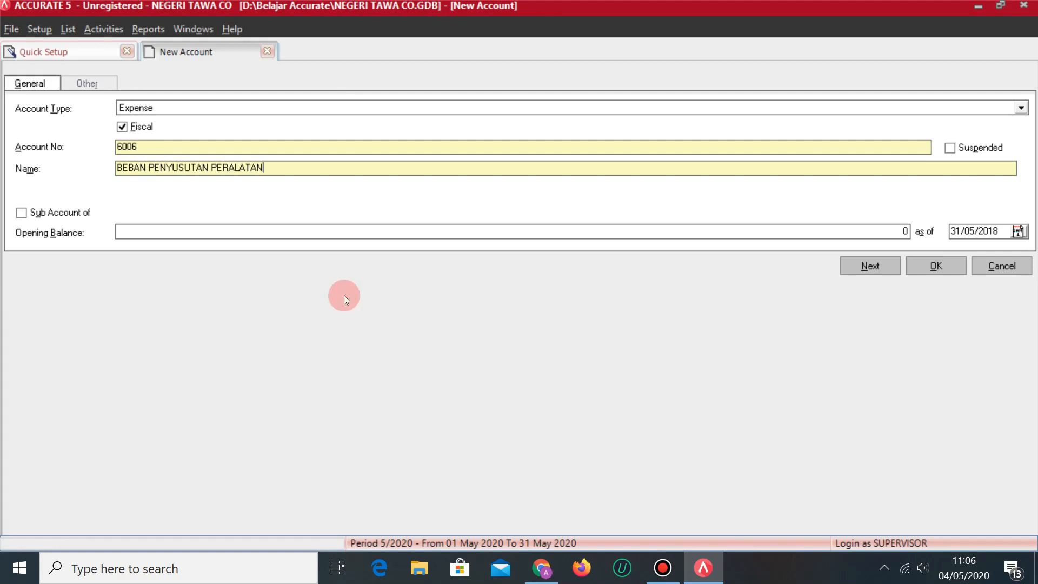
left_click(866, 268)
Add Expense account 6007 BEBAN PERLENGKAPAN.
key("alt+Tab")
key("alt+Tab")
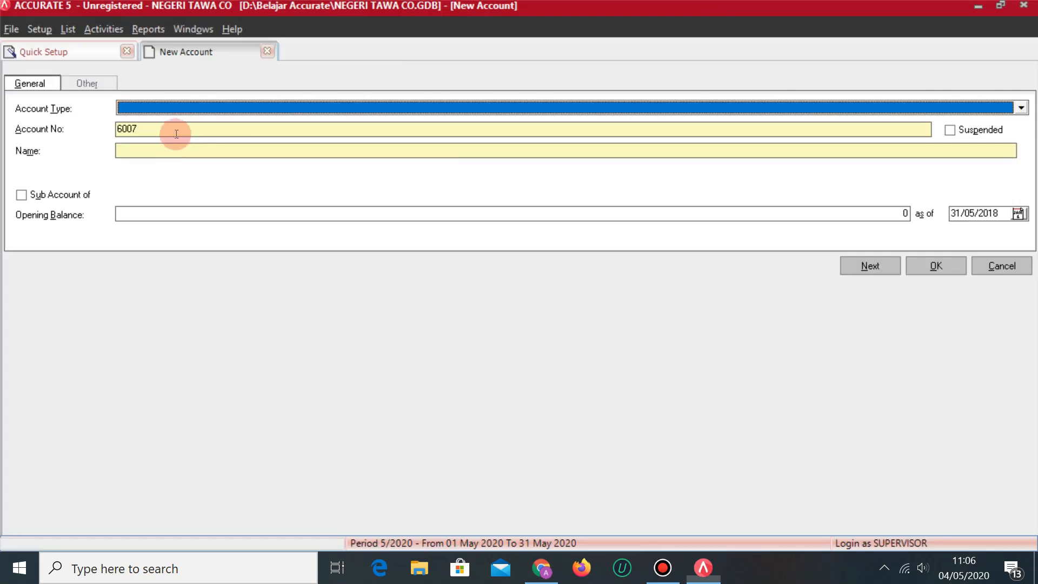
type("E")
key("Return")
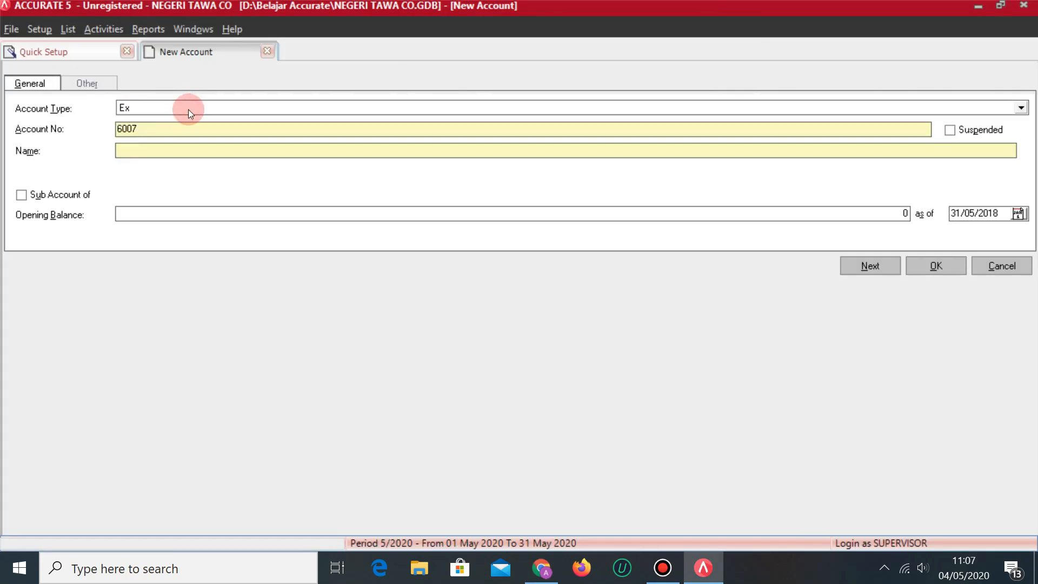
left_click(134, 165)
type("BEB")
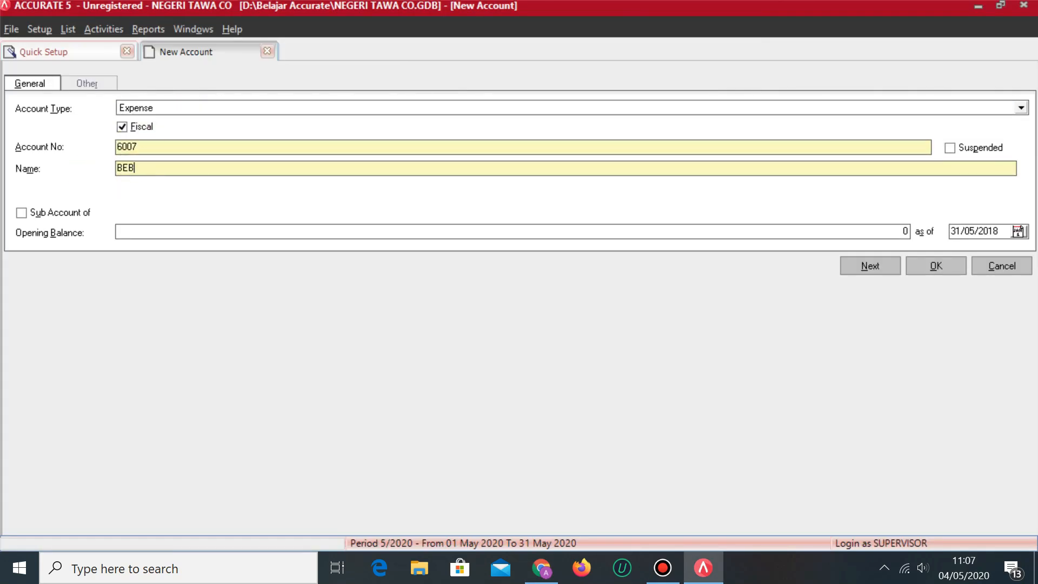
type("AN PERLENGKAPAN")
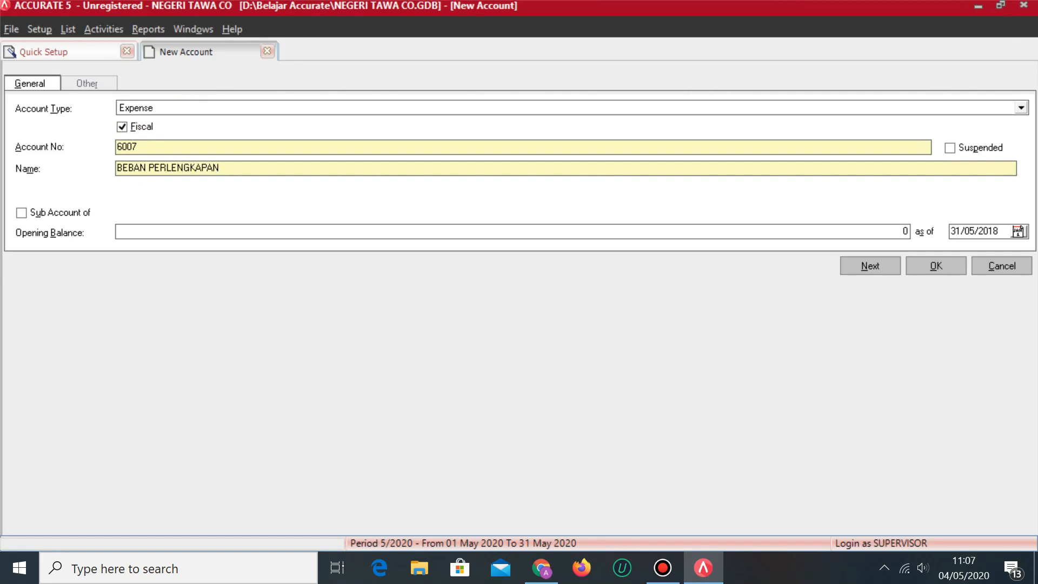
left_click(884, 265)
Add Expense account 6008 BEBAN UTILITAS.
key("alt+Tab")
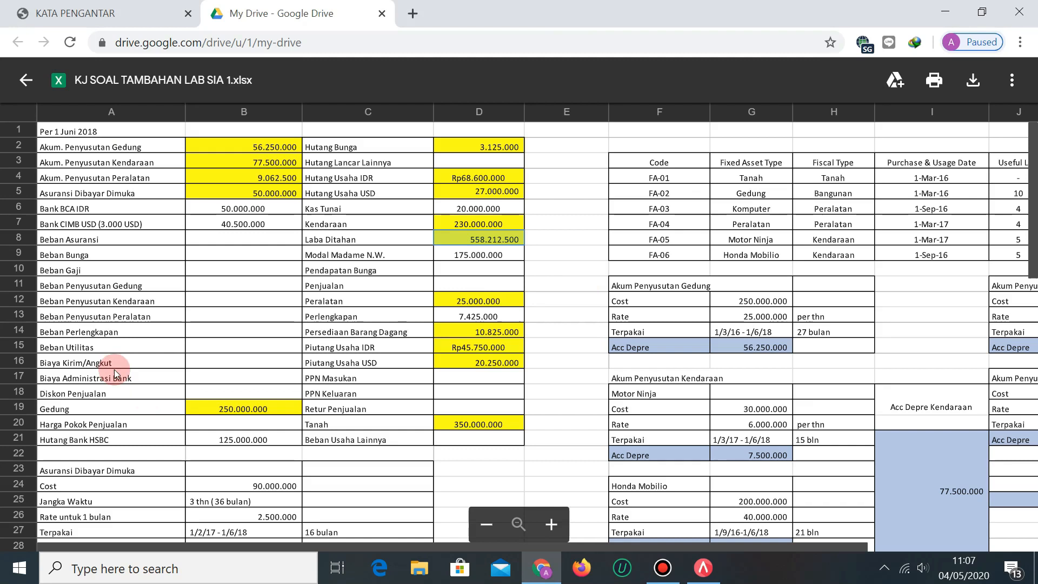
key("alt+Tab")
type("Expense")
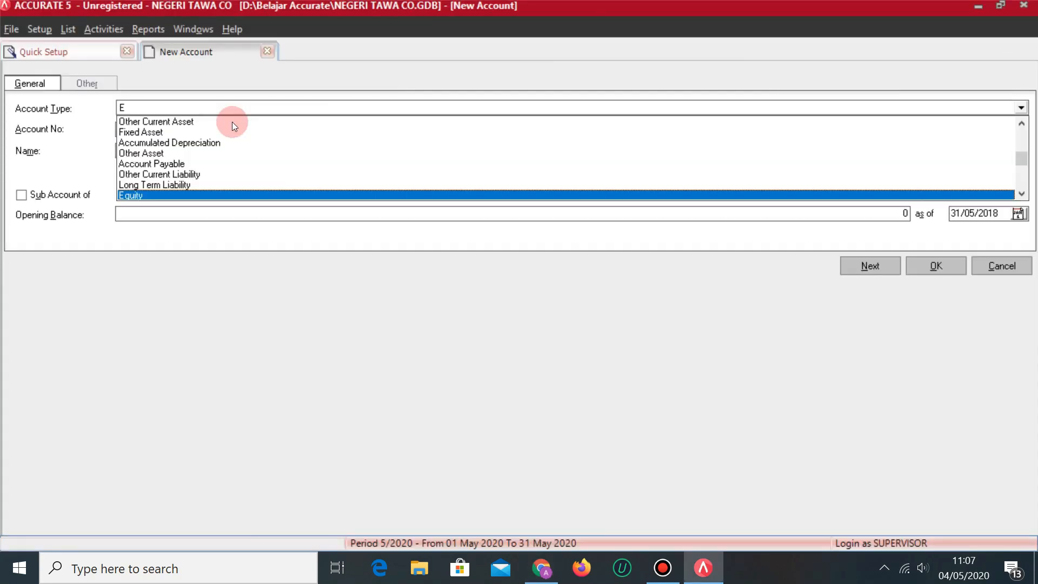
key("Tab")
key("Tab")
key("Tab")
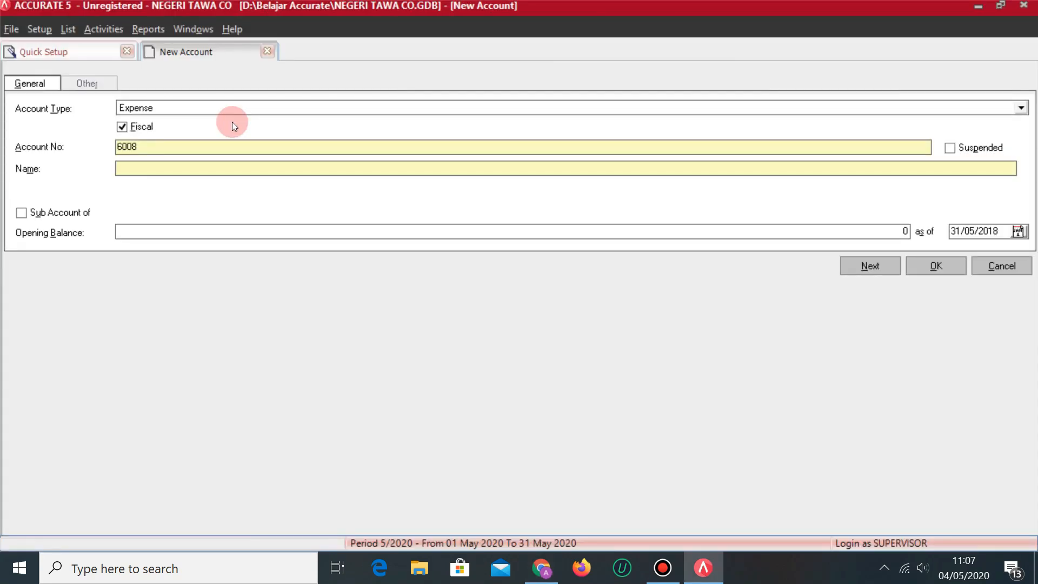
type("BEB")
key("BackSpace")
type("BAN UTILITAS")
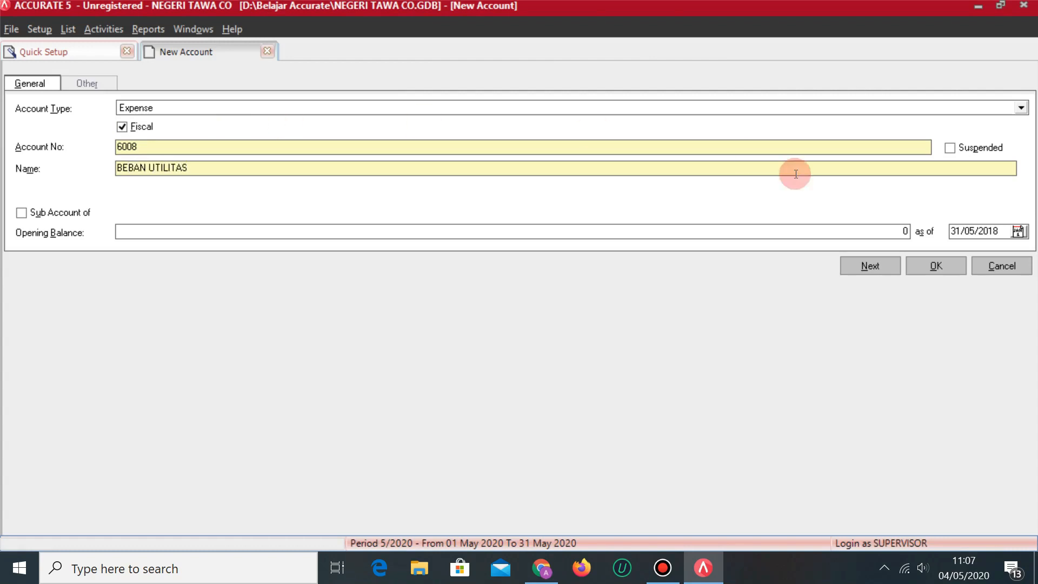
left_click(879, 267)
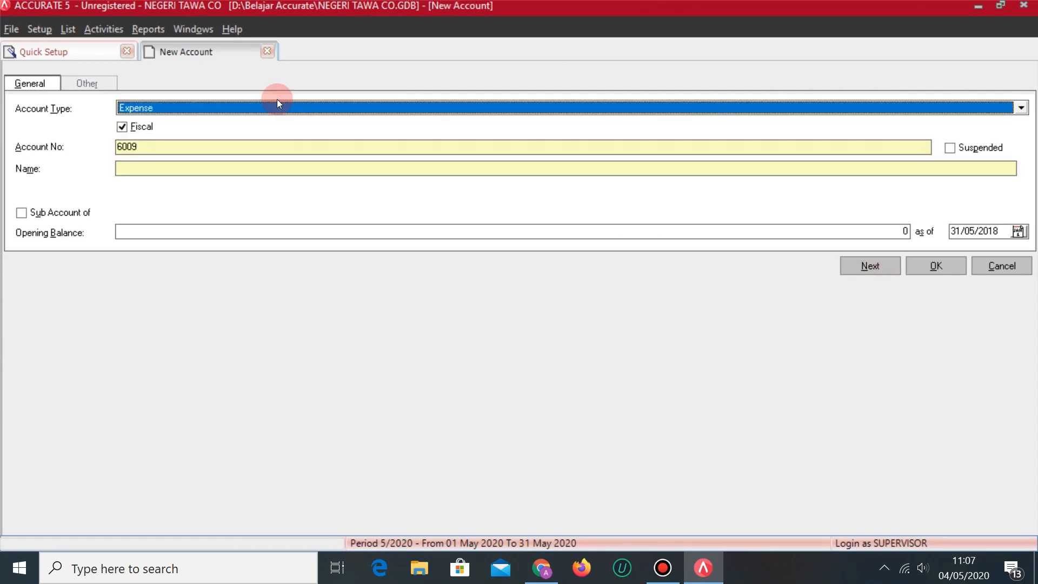
Set the new account's type to Cost of Goods Sold and erase the suggested number 6009.
key("alt+Tab")
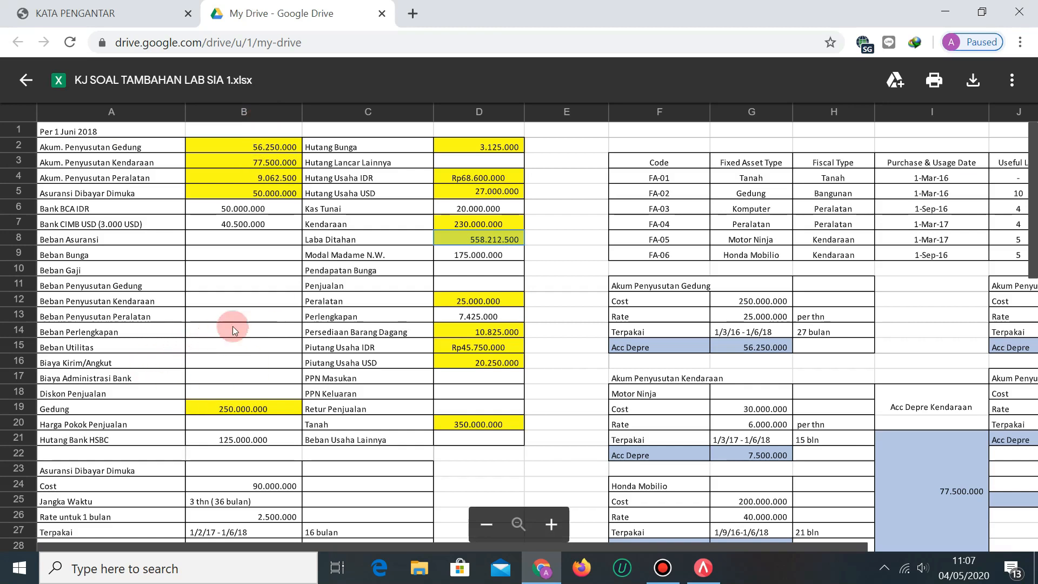
scroll(196, 390, "down", 3)
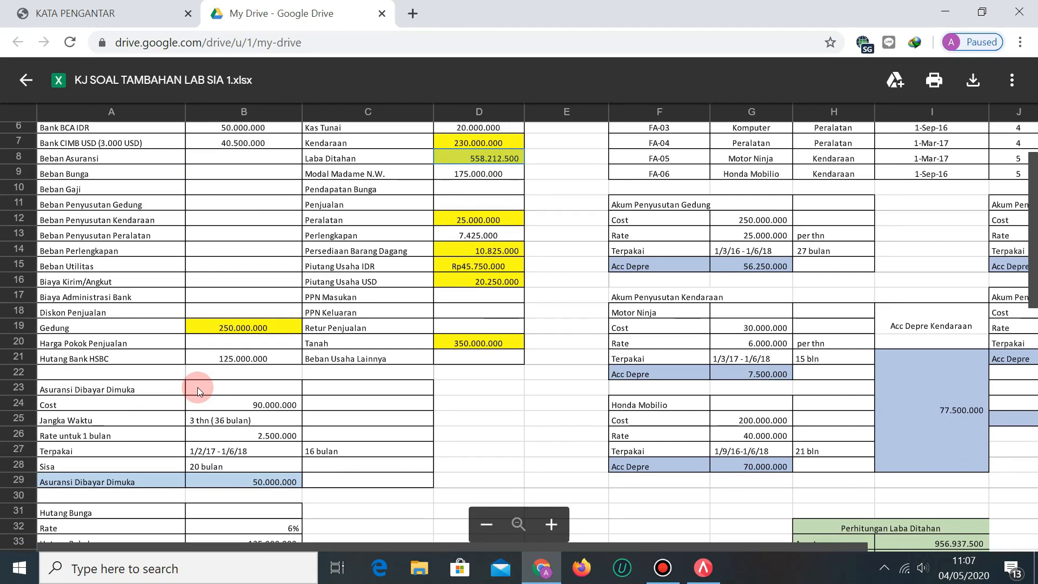
scroll(196, 387, "up", 3)
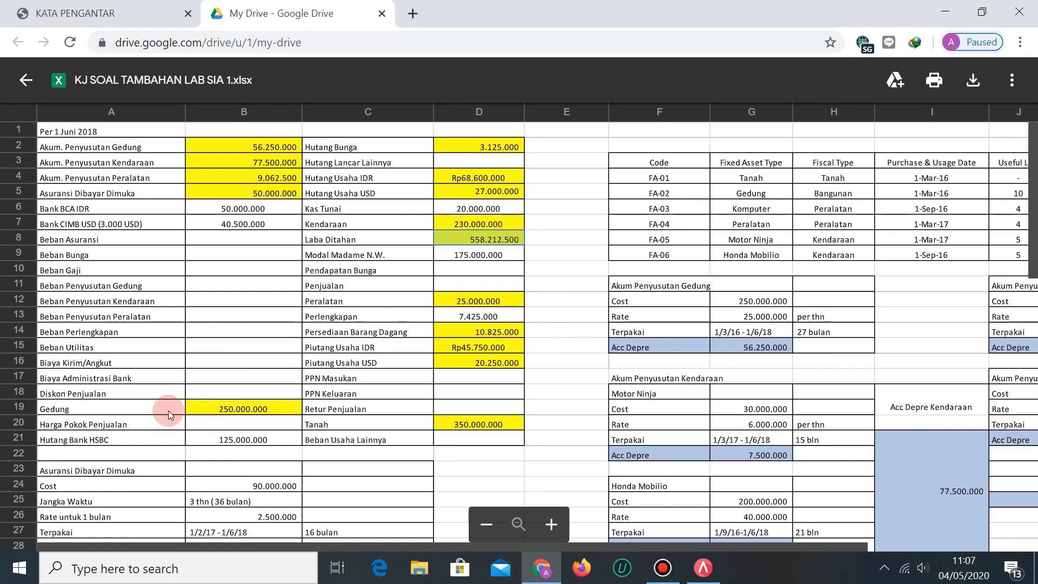
key("alt+Tab")
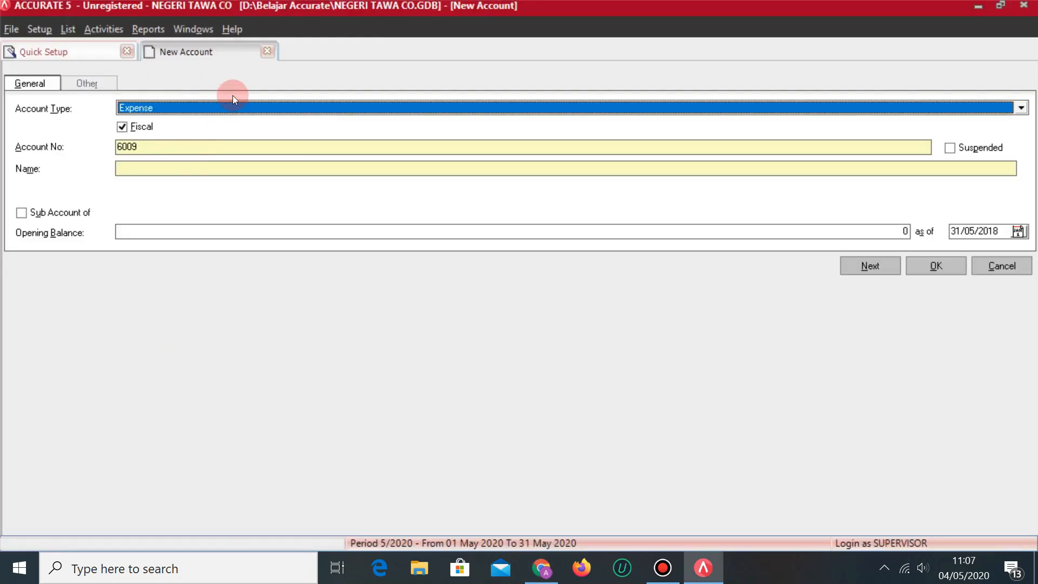
left_click(239, 104)
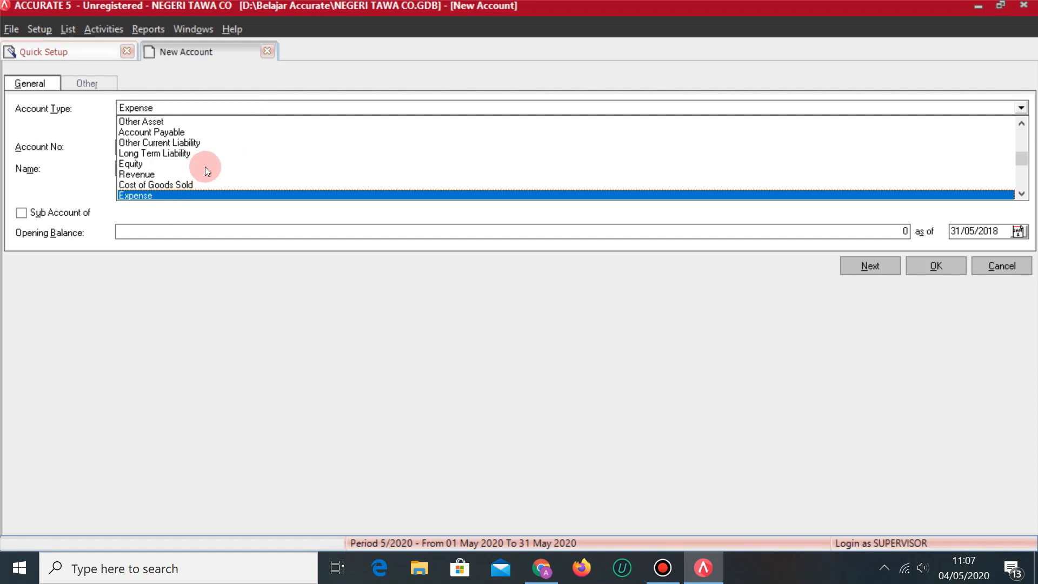
left_click(179, 186)
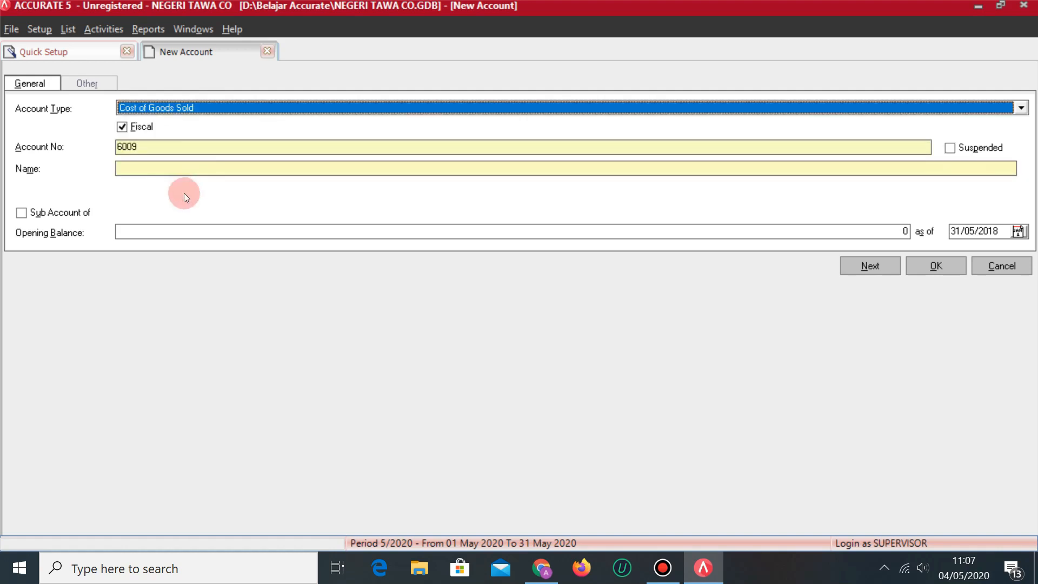
left_click(156, 148)
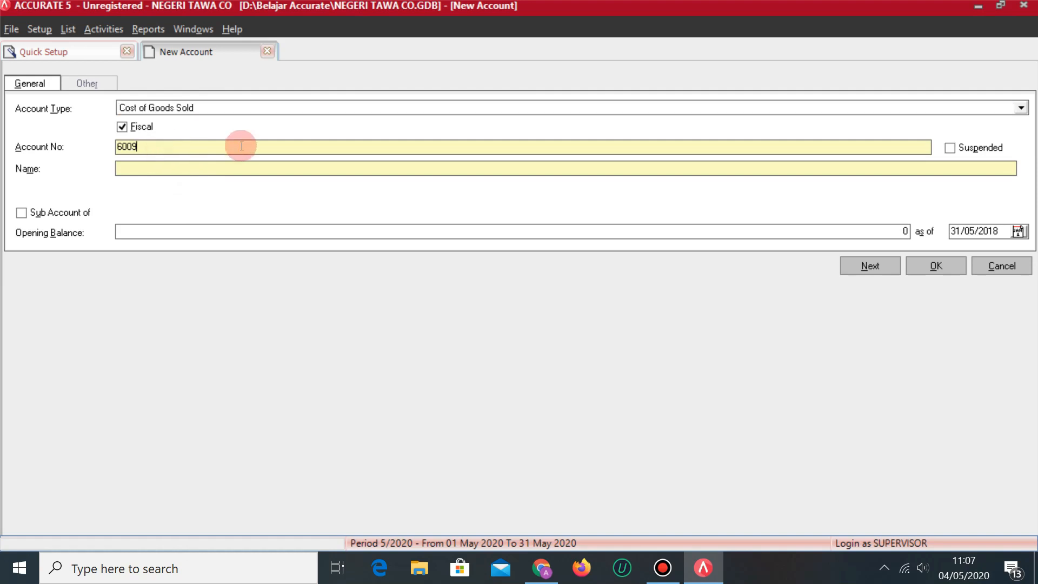
key("BackSpace")
key("BackSpace")
key("BackSpace")
key("BackSpace")
key("alt+Tab")
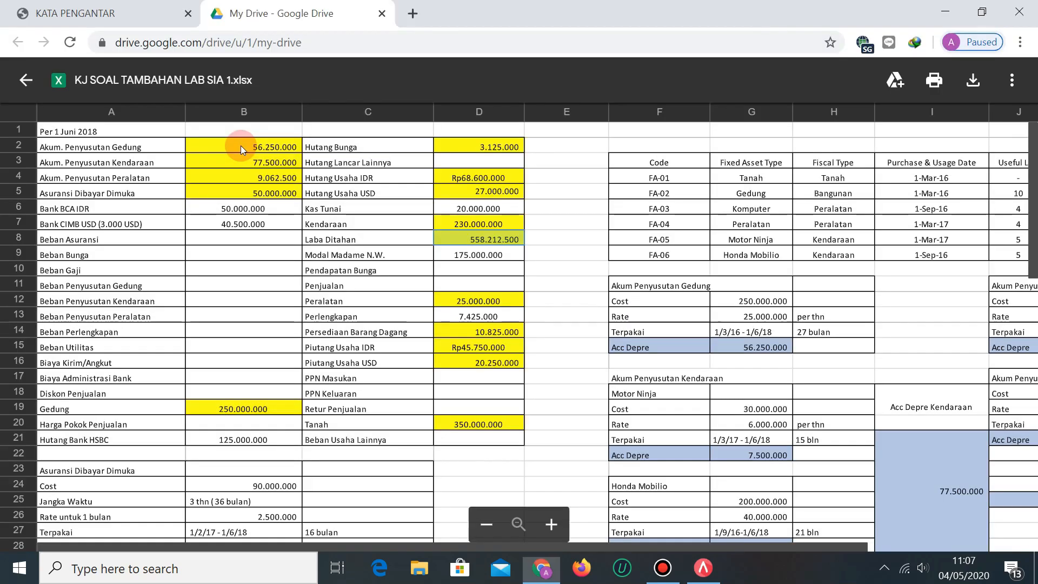
key("alt+Tab")
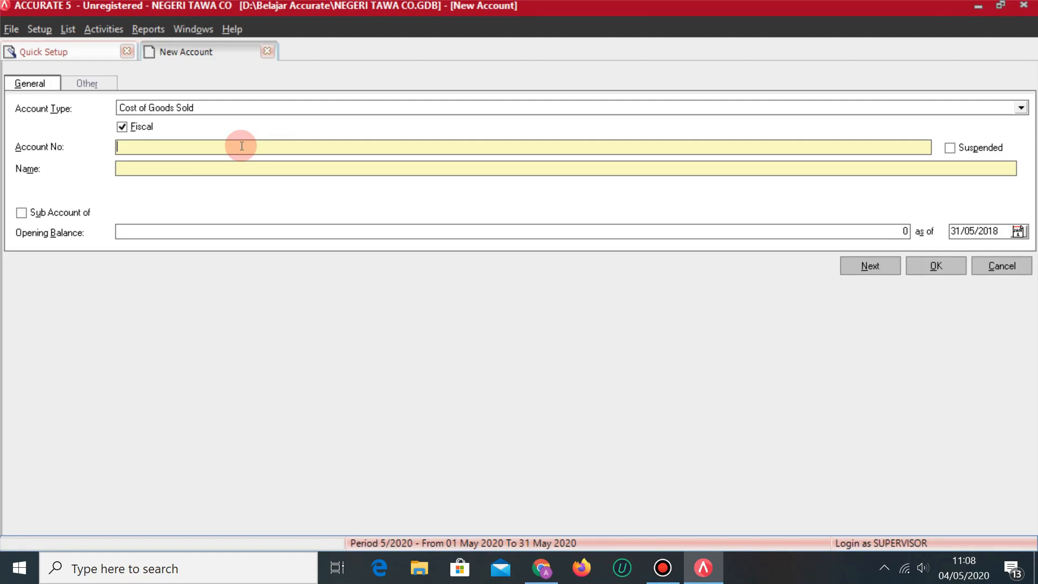
Number the account 5001, name it BIAYA KIRIM/ANGKUT after checking the spreadsheet, and save it.
type("5001")
key("alt+Tab")
key("alt+Tab")
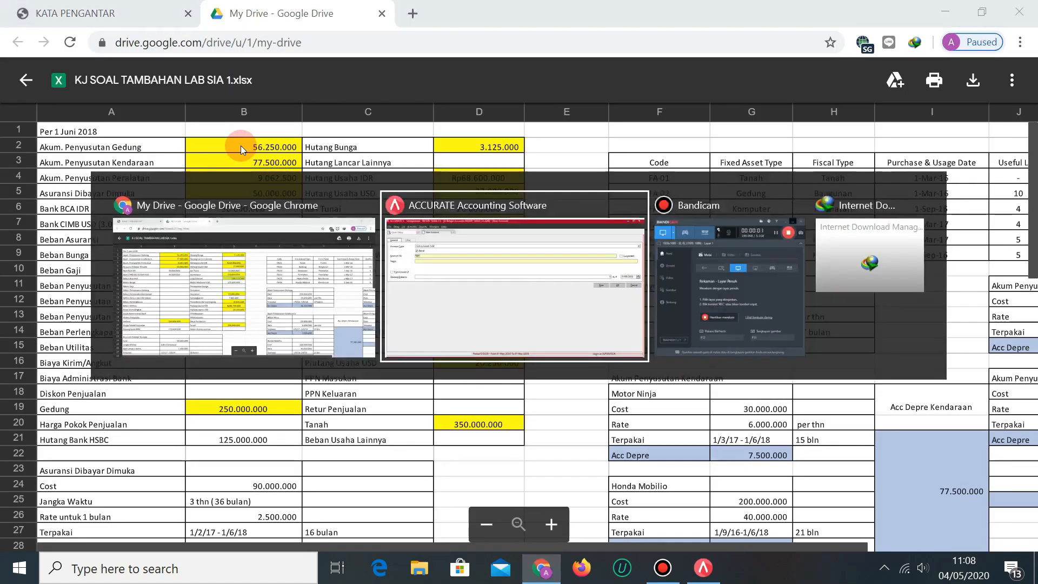
key("Tab")
type("BIAYA KIRIM/ANGKUT")
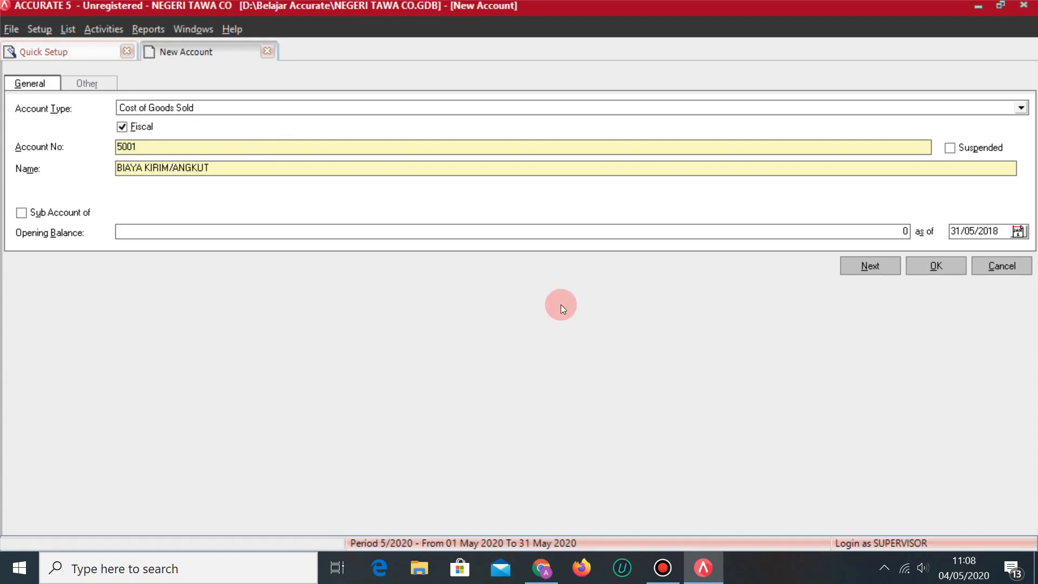
key("alt+Tab")
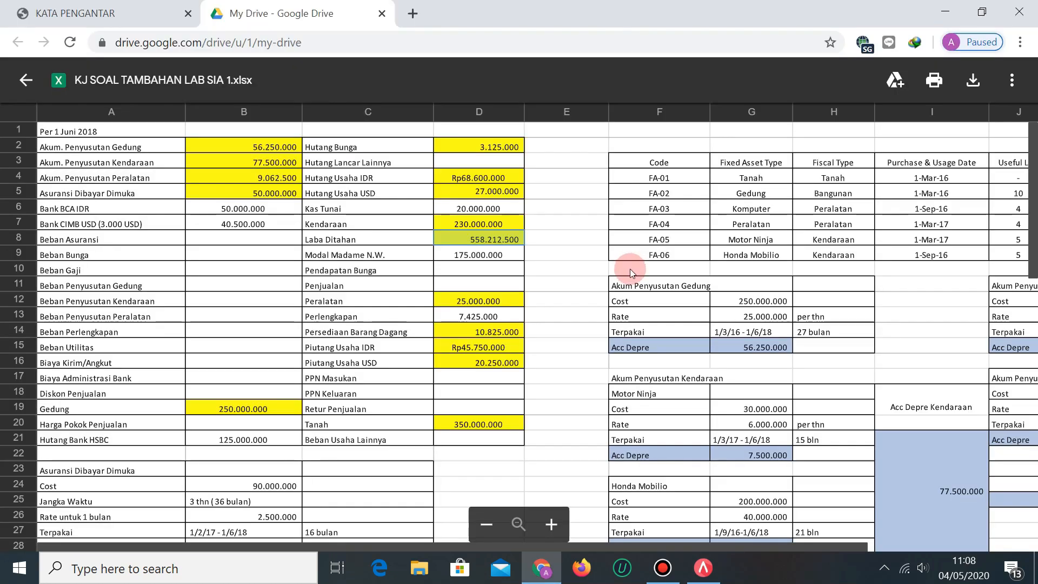
key("alt+Tab")
left_click(884, 265)
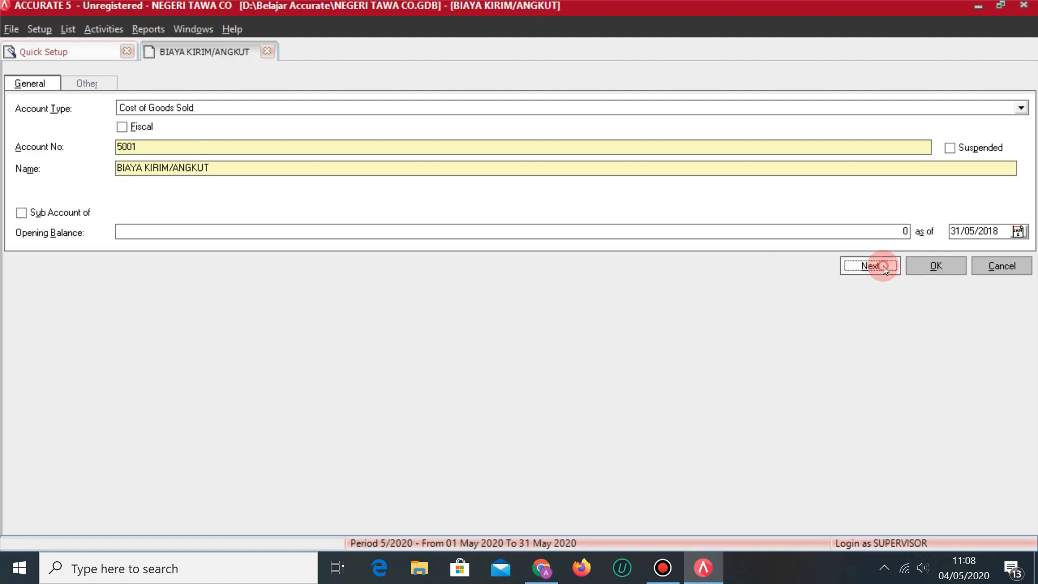
key("alt+Tab")
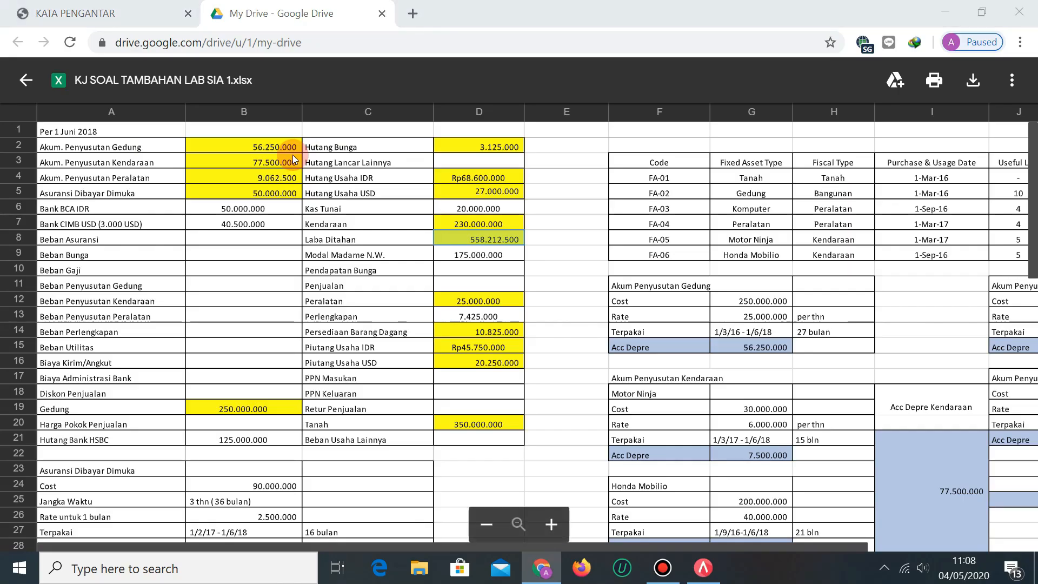
key("alt+Tab")
Add Other Expense account 9001 BIAYA ADMINISTRASI BANK.
left_click(241, 105)
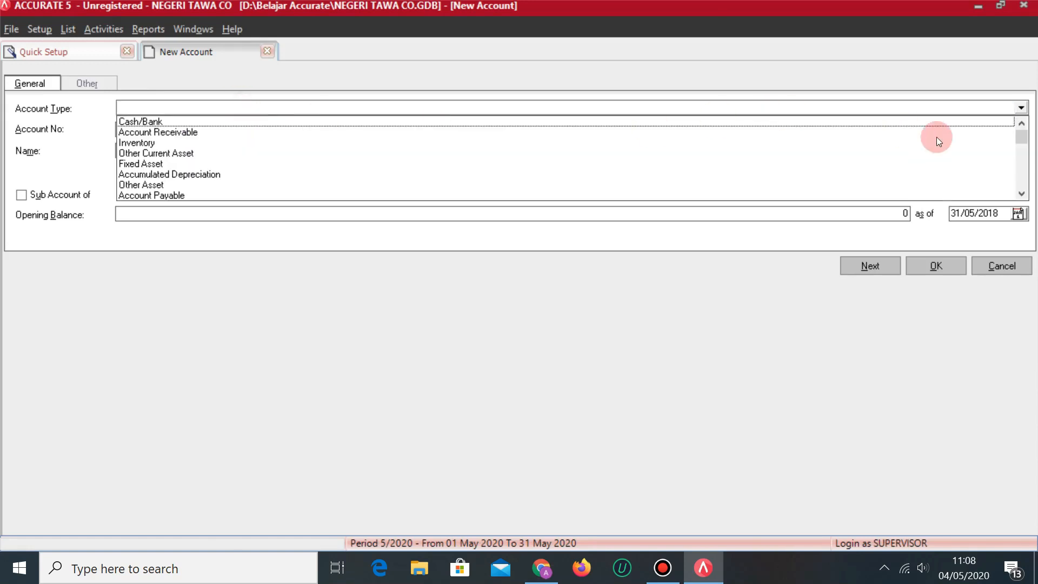
left_click_drag(1018, 143, 1020, 195)
left_click(371, 135)
left_click(251, 104)
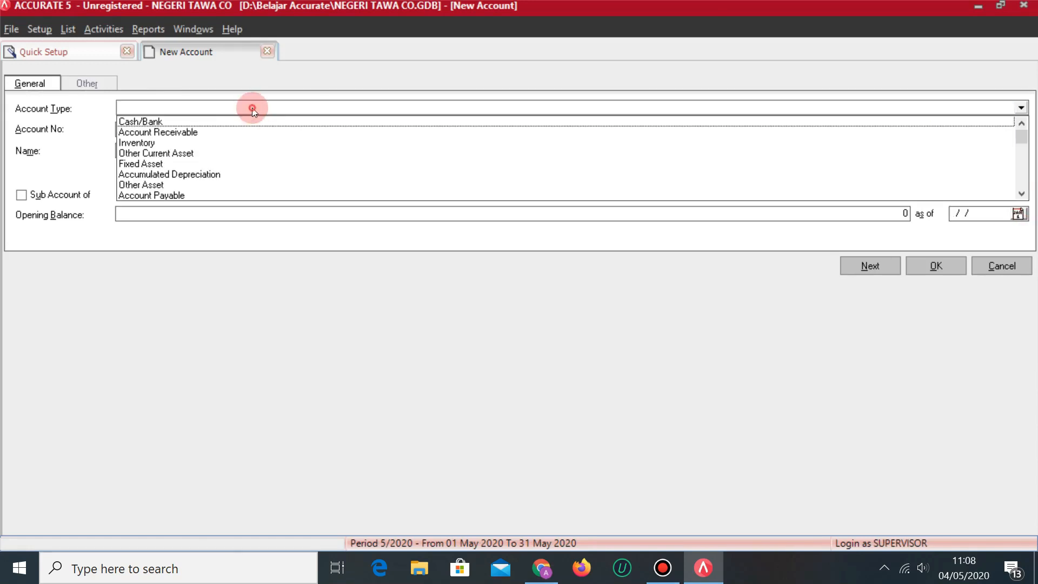
type("Other Ex")
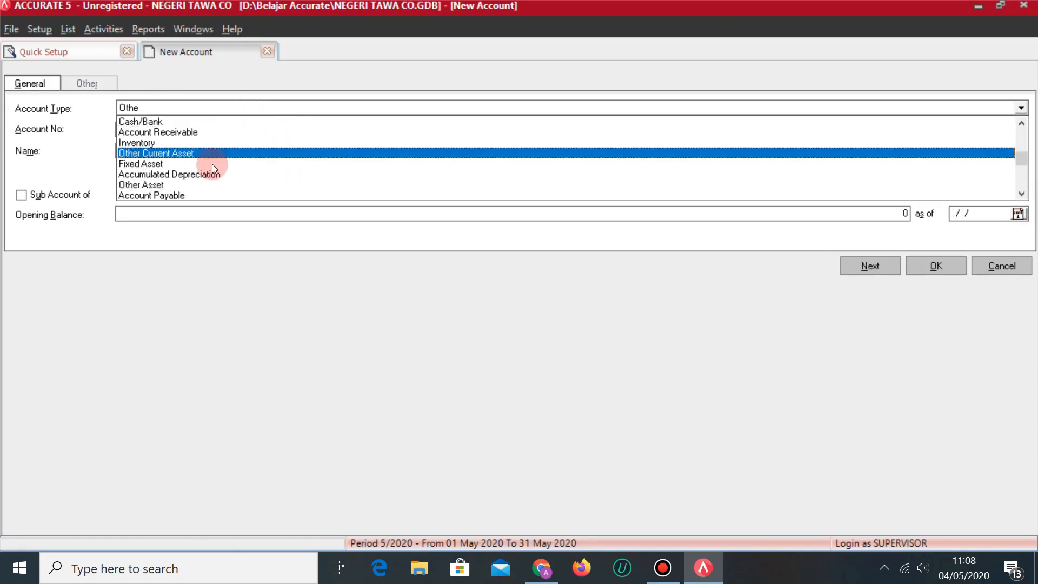
key("Return")
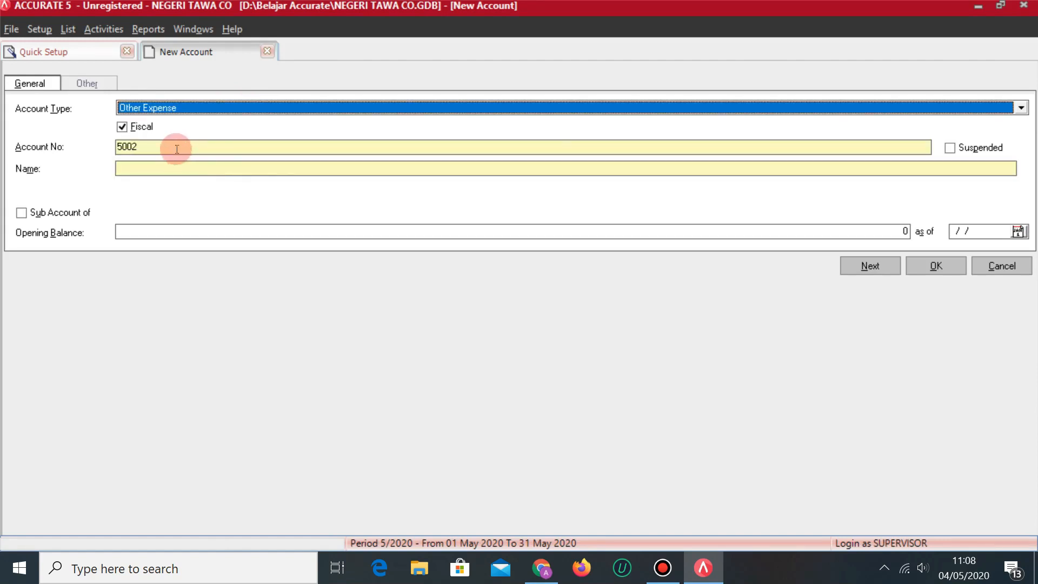
left_click(170, 145)
key("BackSpace")
key("BackSpace")
key("BackSpace")
key("BackSpace")
type("9001")
key("Tab")
type("BIA")
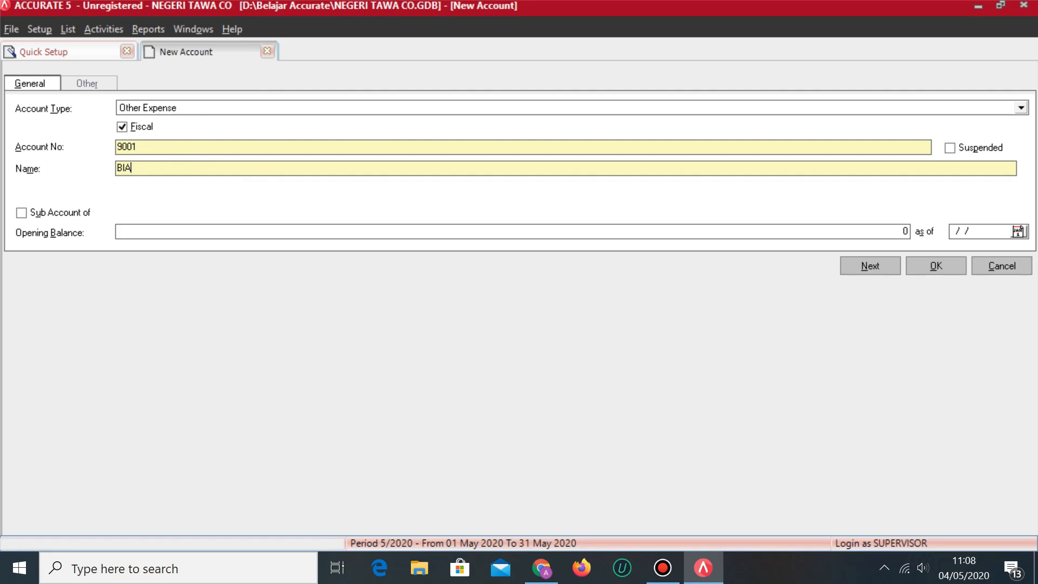
type("YA ADMINISTRASI BANK")
key("alt+Tab")
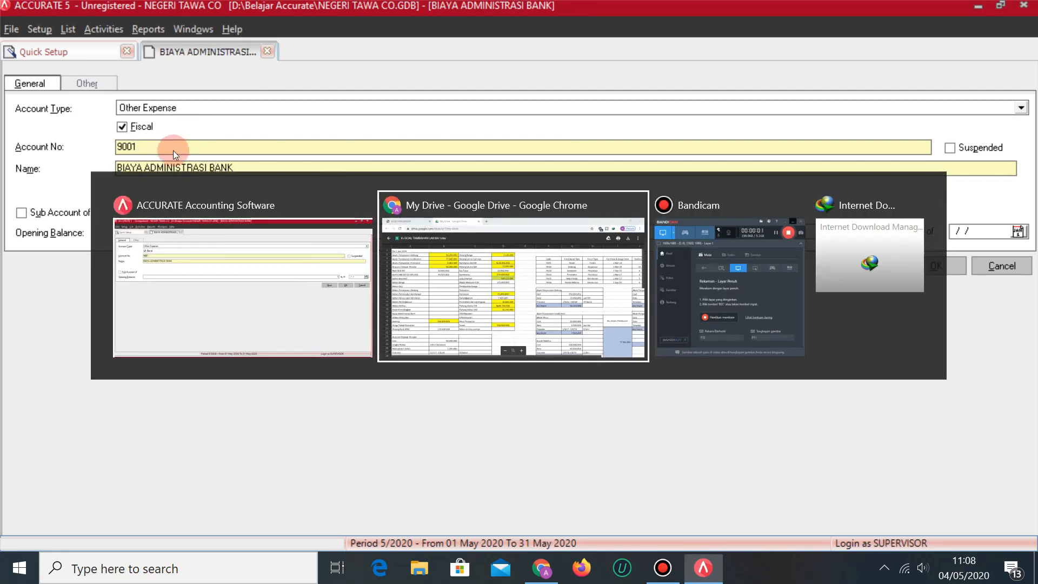
key("alt+Tab")
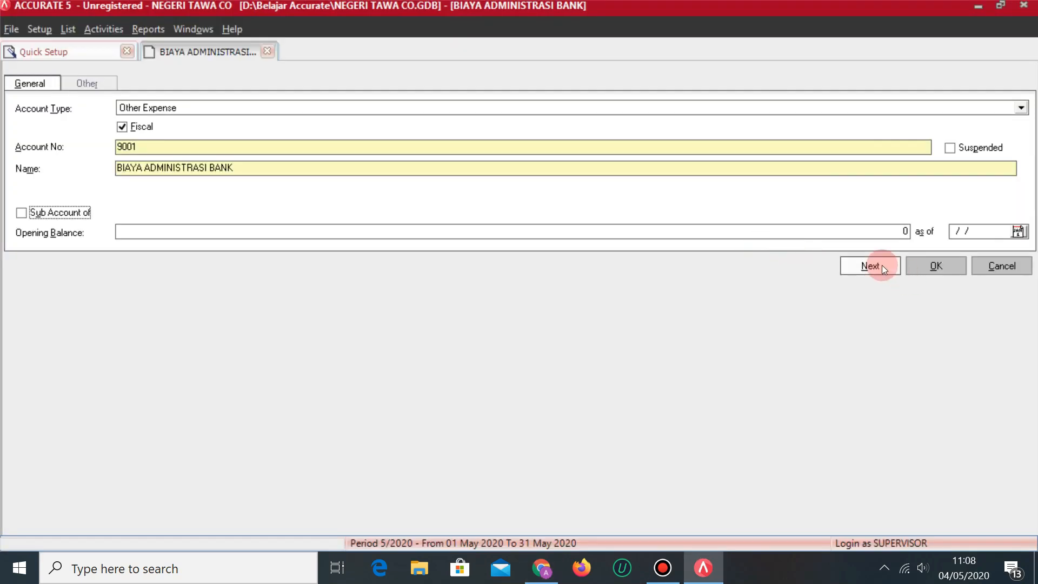
left_click(871, 265)
Add Revenue account 4001 DISKON PENJUALAN.
key("alt+Tab")
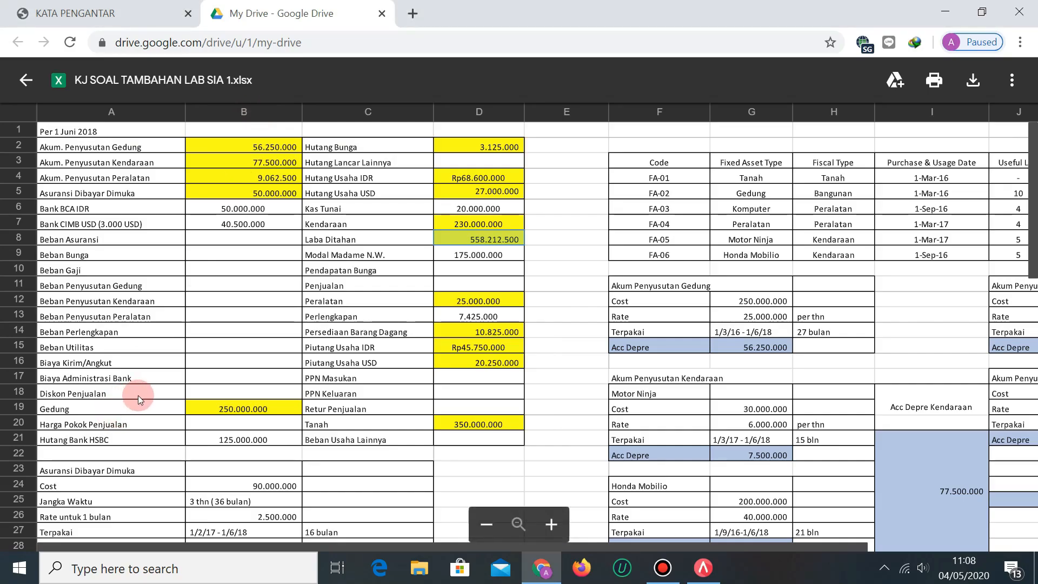
key("alt+Tab")
left_click(241, 115)
type("Re")
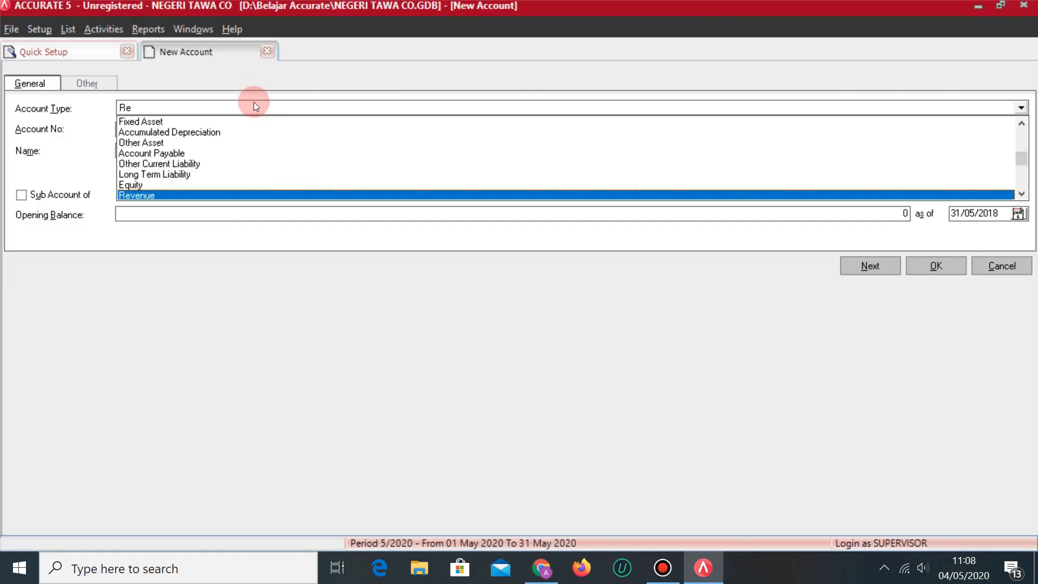
key("Return")
double_click(181, 148)
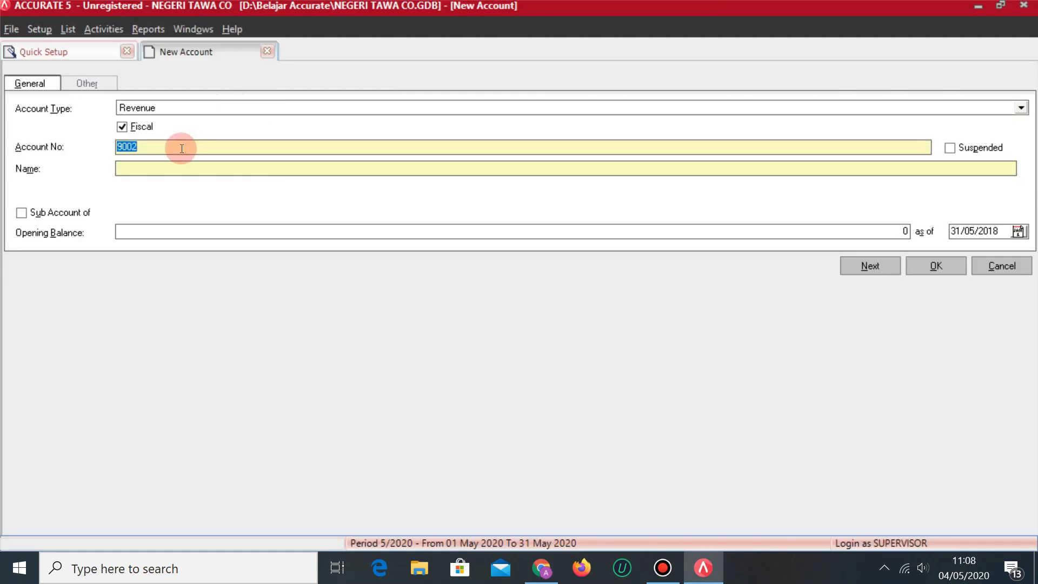
type("4001")
key("Tab")
key("Tab")
type("DISKON PENJUALAN")
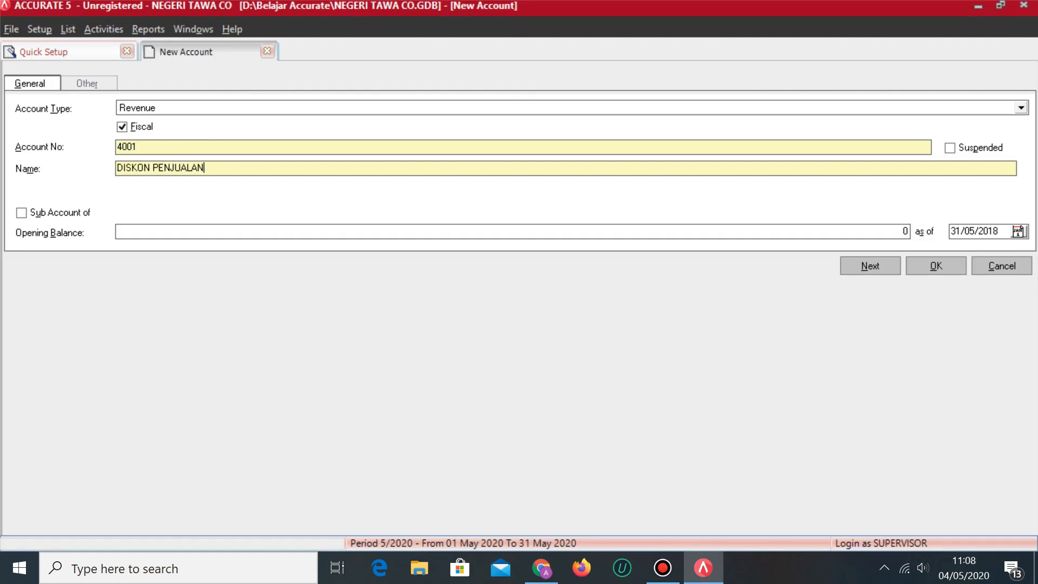
left_click(859, 267)
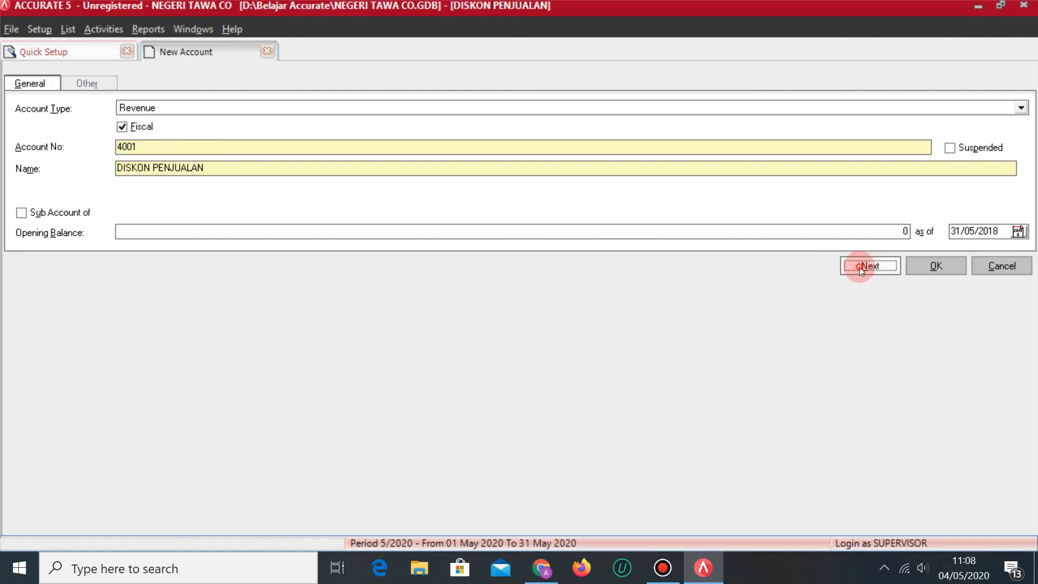
key("alt+Tab")
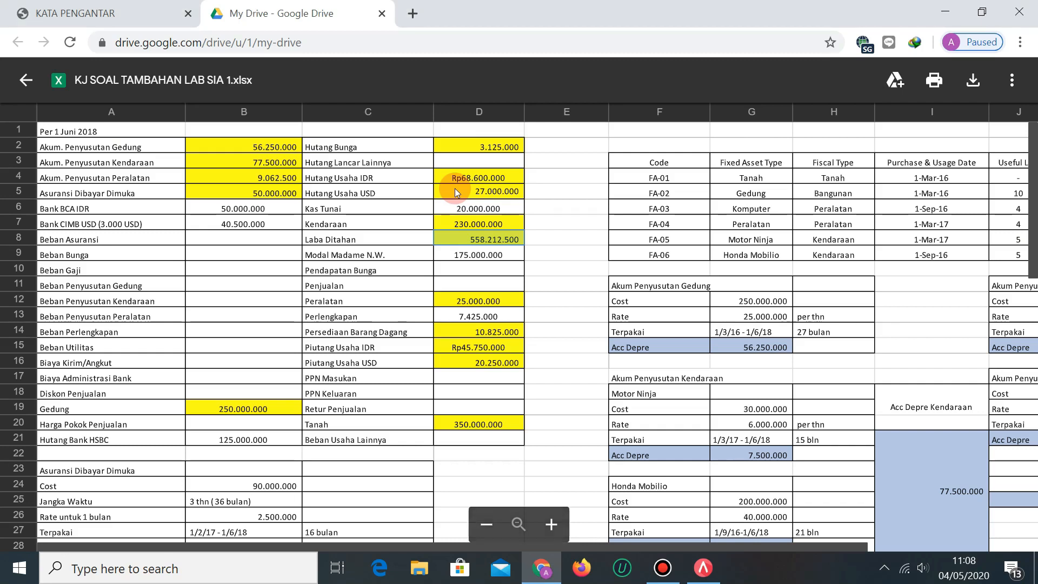
key("alt+Tab")
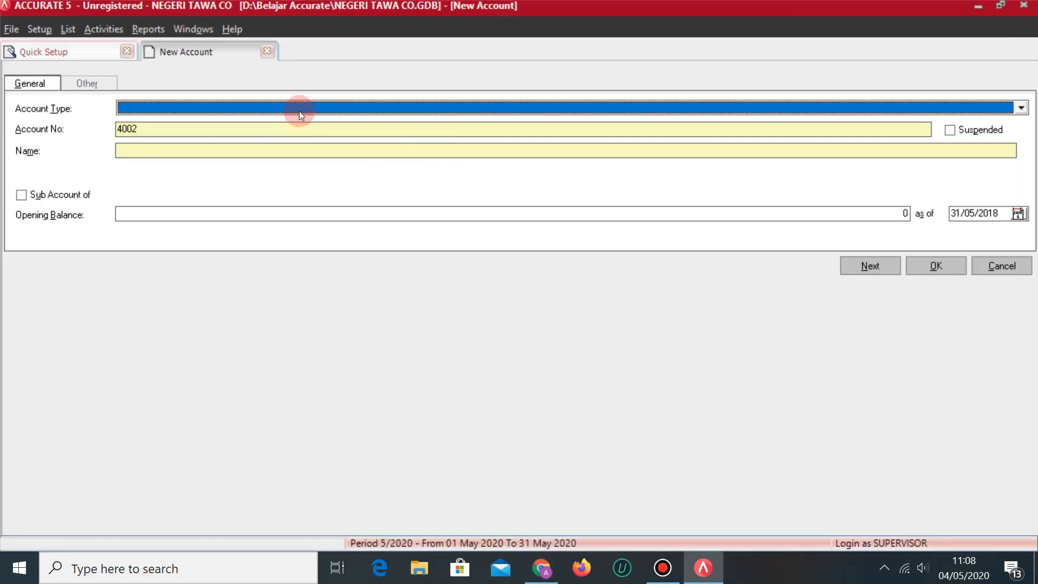
Add Fixed Asset account 1104 GEDUNG.
left_click(308, 107)
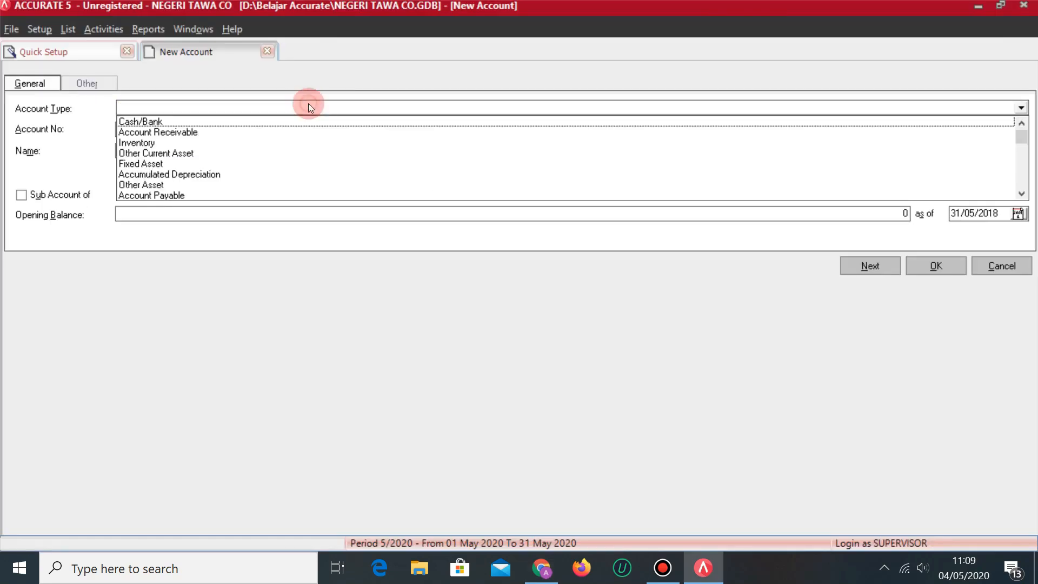
left_click(152, 164)
left_click(151, 129)
key("BackSpace")
key("BackSpace")
key("BackSpace")
key("BackSpace")
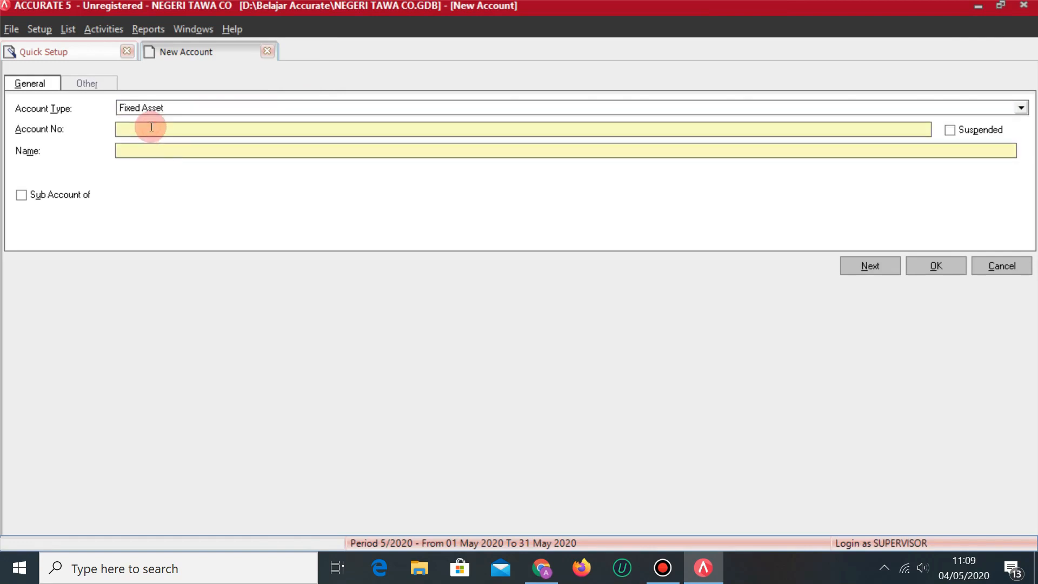
type("1")
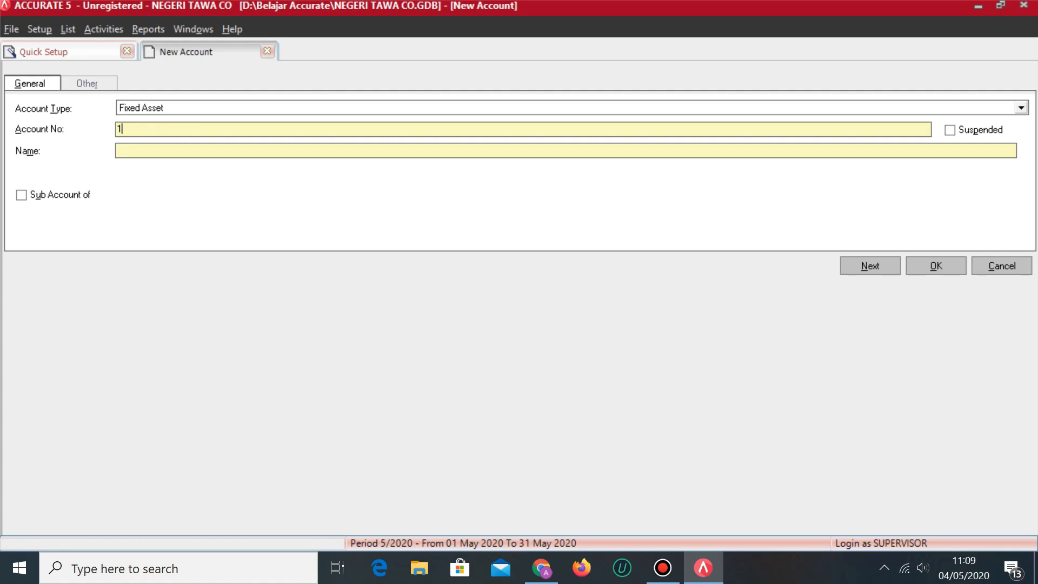
type("04")
key("Tab")
key("Tab")
type("GEDUNG")
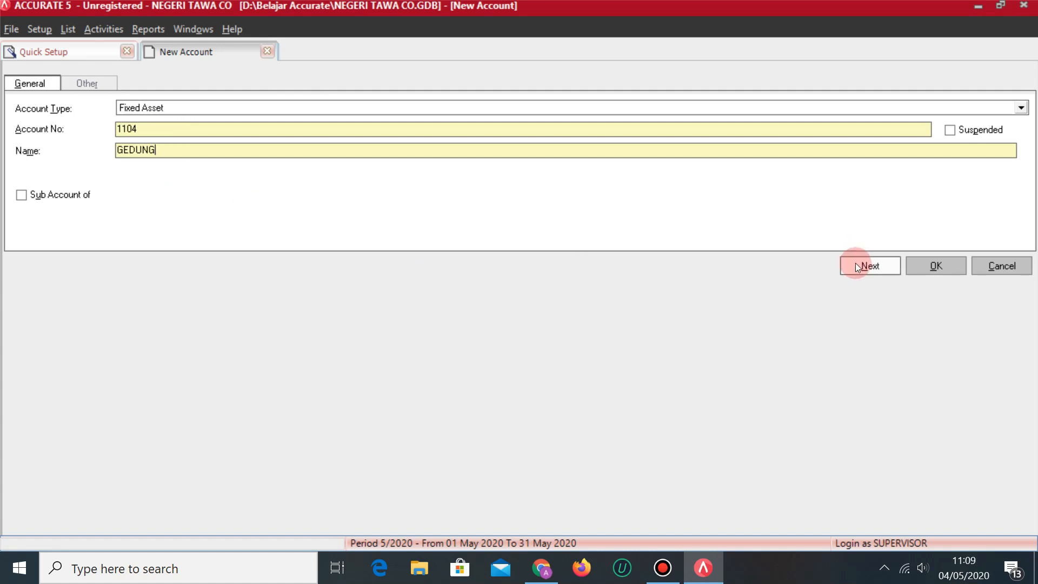
left_click(860, 267)
Add Cost of Goods Sold account 5002 HARGA POKOK PENJUALAN.
key("alt+Tab")
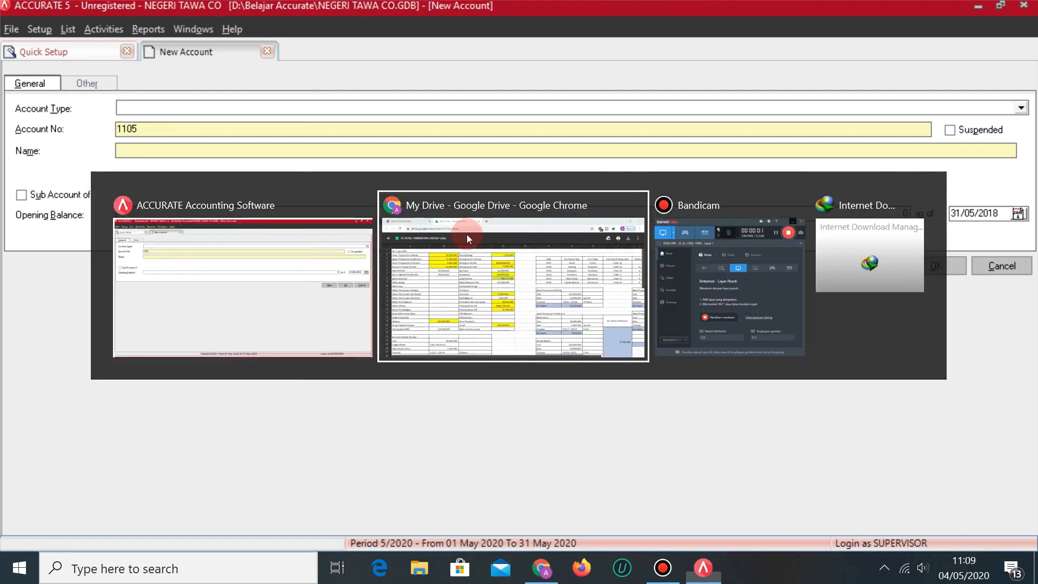
key("alt+Tab")
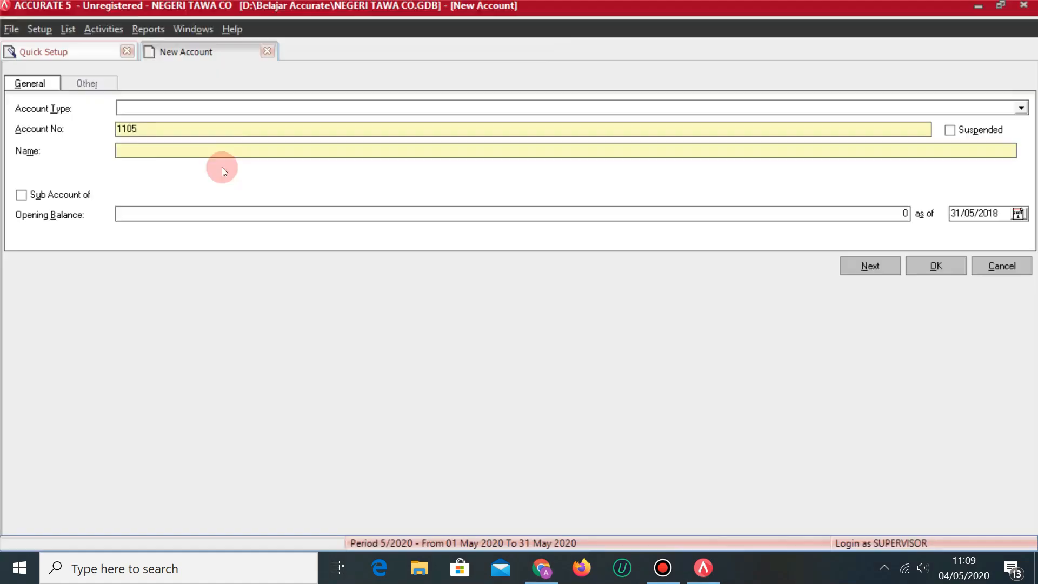
left_click(227, 108)
left_click(228, 109)
type("Cost")
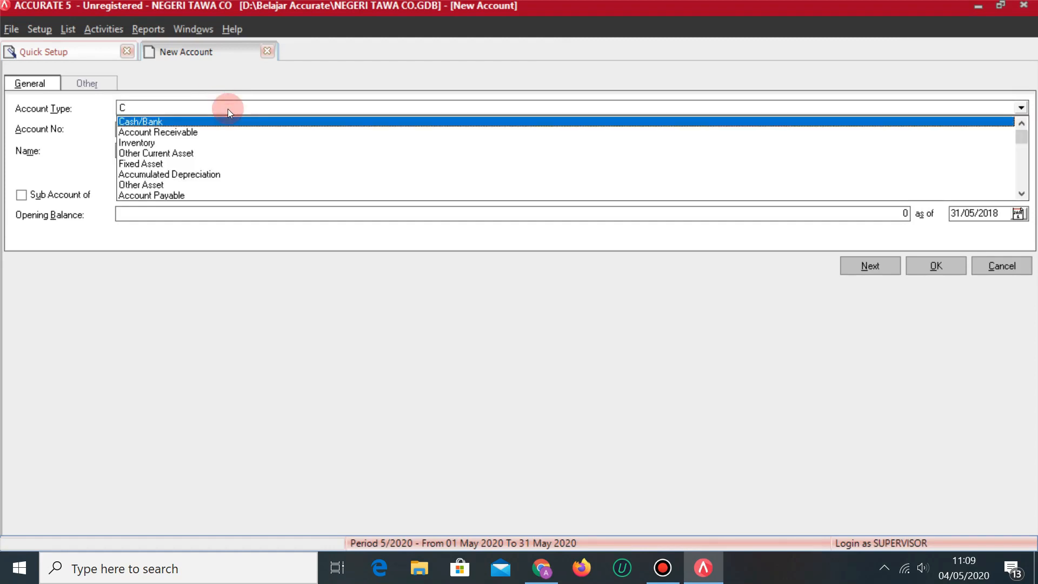
key("Return")
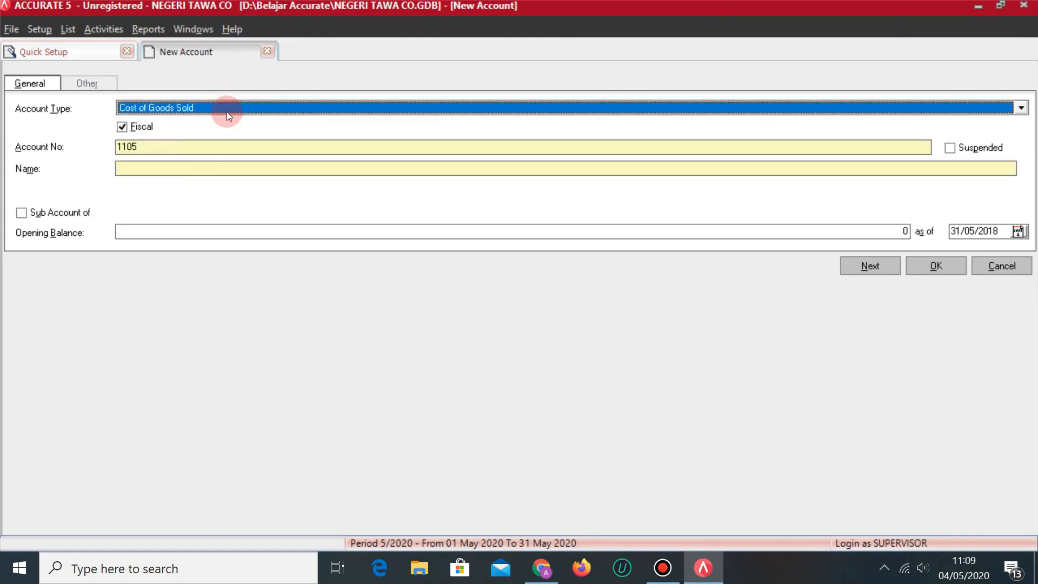
left_click(197, 151)
key("BackSpace")
key("BackSpace")
key("BackSpace")
key("BackSpace")
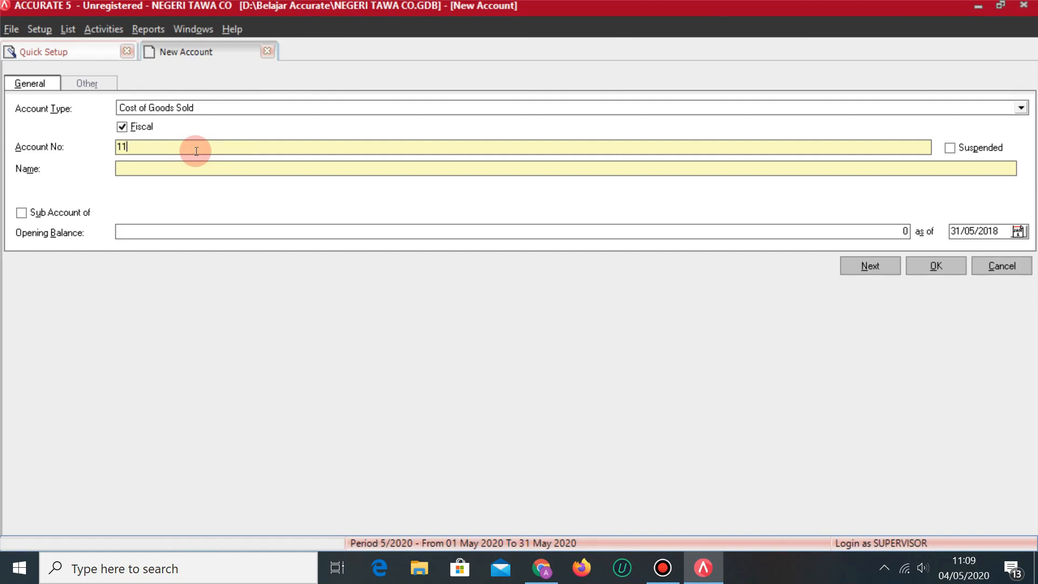
type("5002")
key("Tab")
type("HARGA POKOK ")
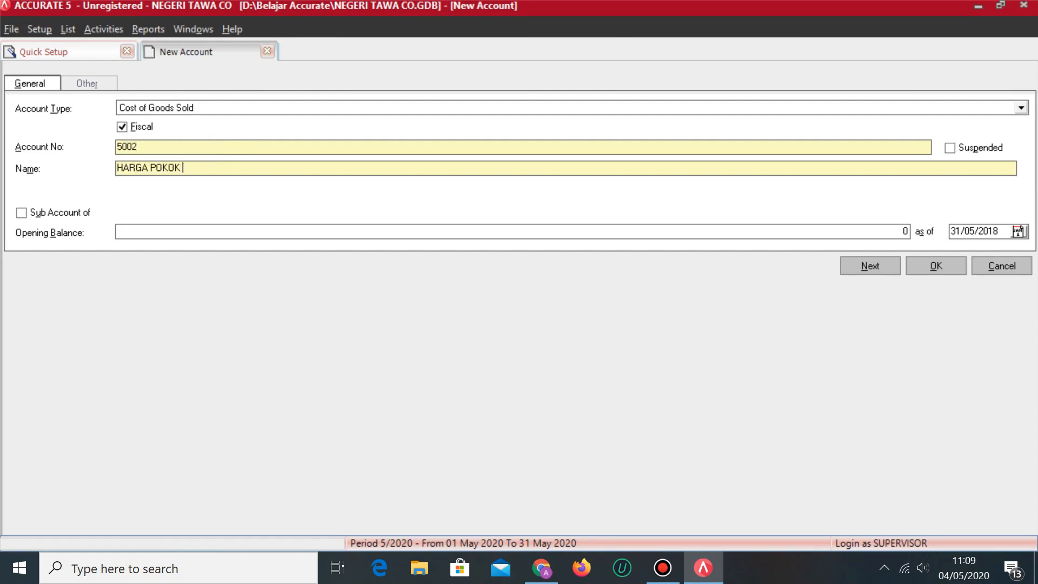
type("PENJUALAN")
left_click(876, 264)
key("alt+Tab")
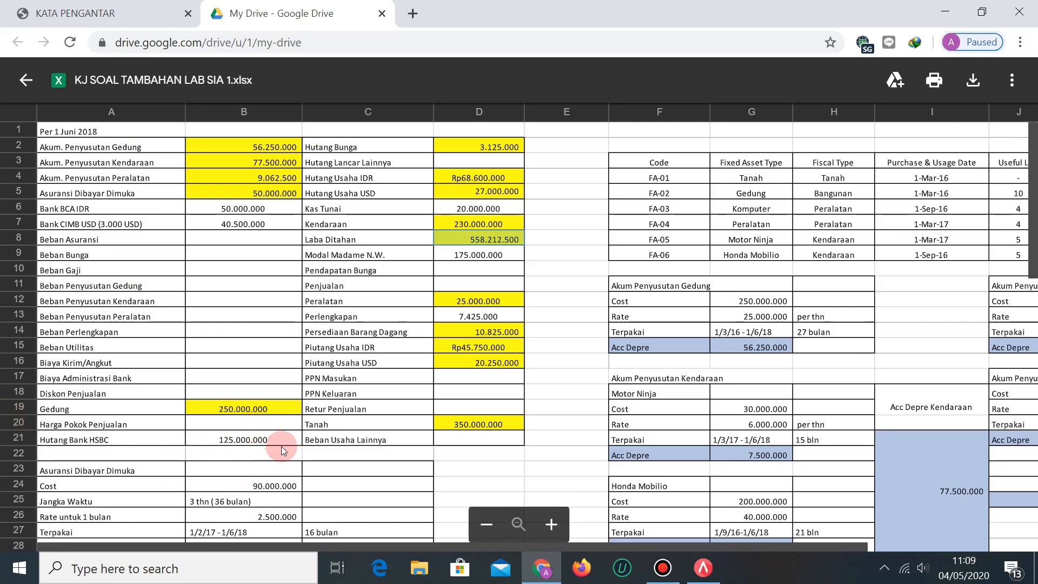
key("alt+Tab")
Add Long Term Liability account 2101 HUTANG BANK HSBC.
left_click(341, 108)
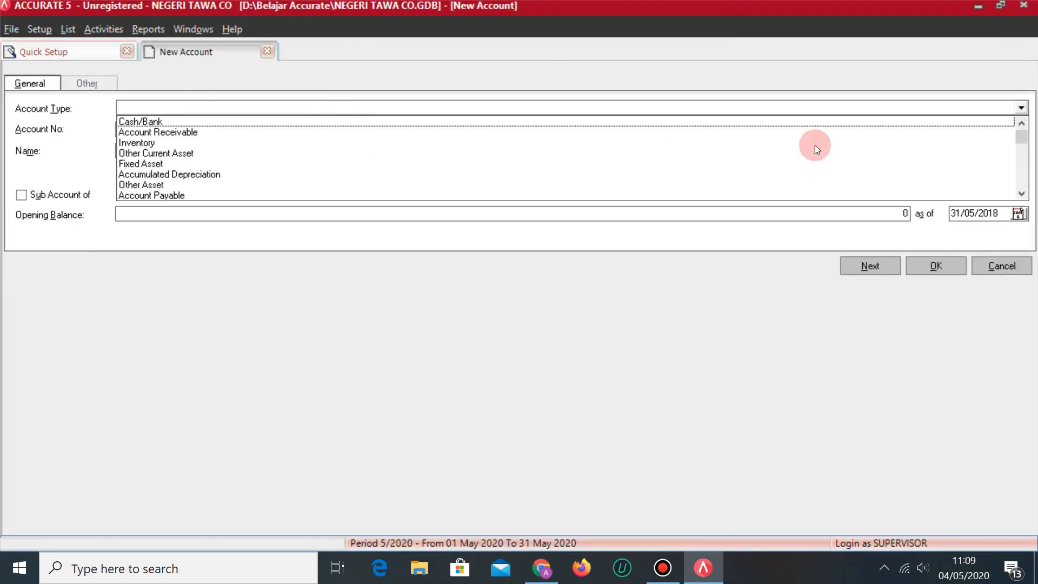
left_click(1021, 195)
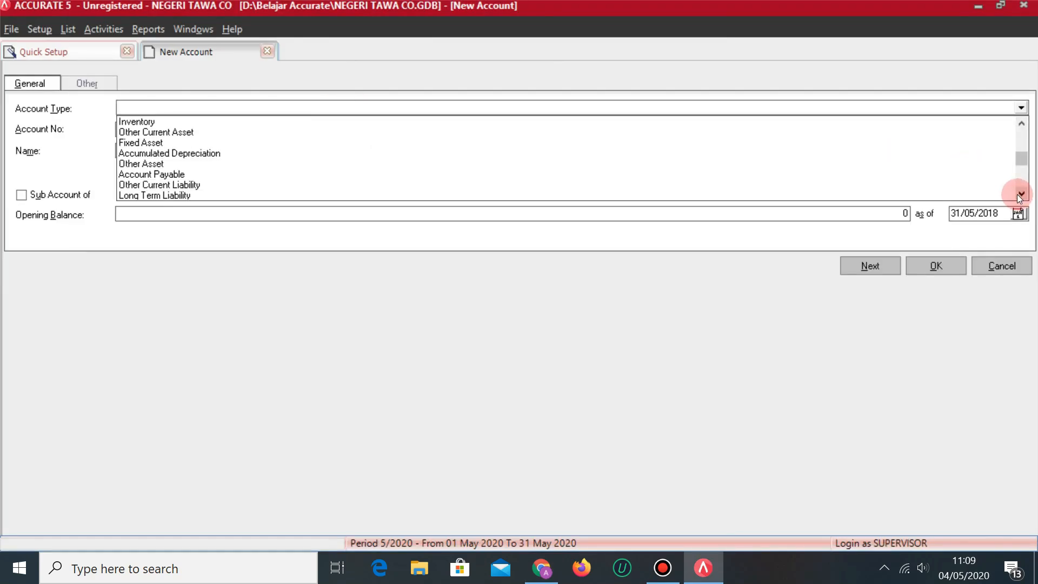
left_click(157, 193)
double_click(162, 125)
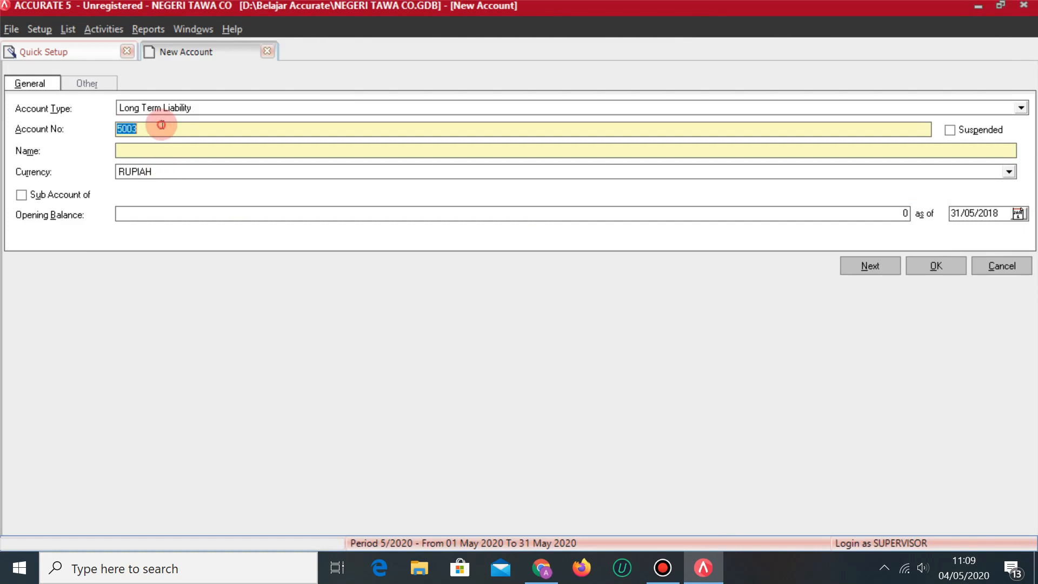
type("20")
key("BackSpace")
type("101")
key("Tab")
key("Tab")
type("HUTANG BANK HAS")
key("BackSpace")
key("BackSpace")
type("SBC")
key("alt+Tab")
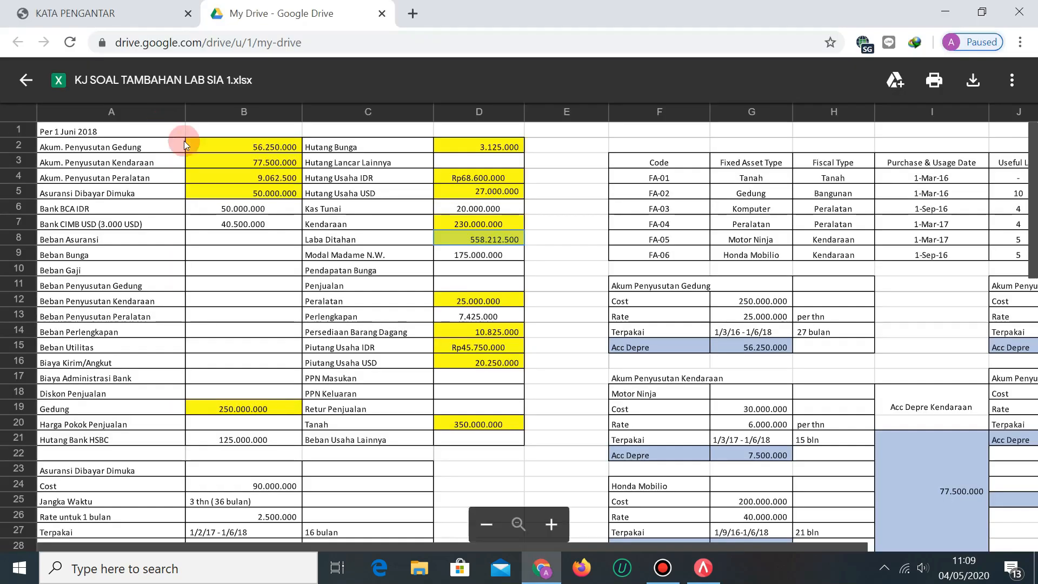
key("alt+Tab")
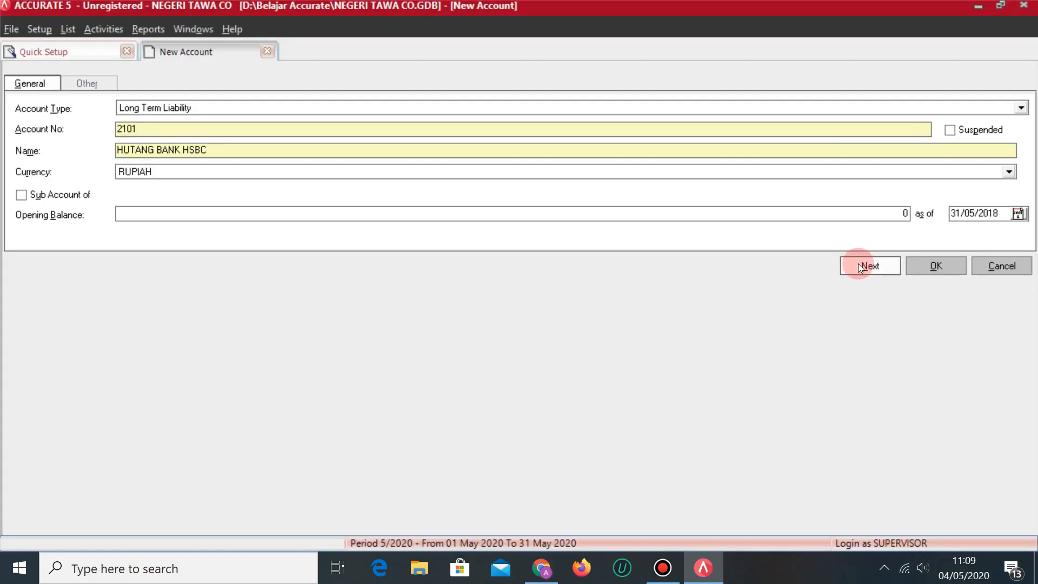
left_click(862, 267)
Start an Other Current Liability account numbered 2001 named HUTANG BUNGA.
key("alt+Tab")
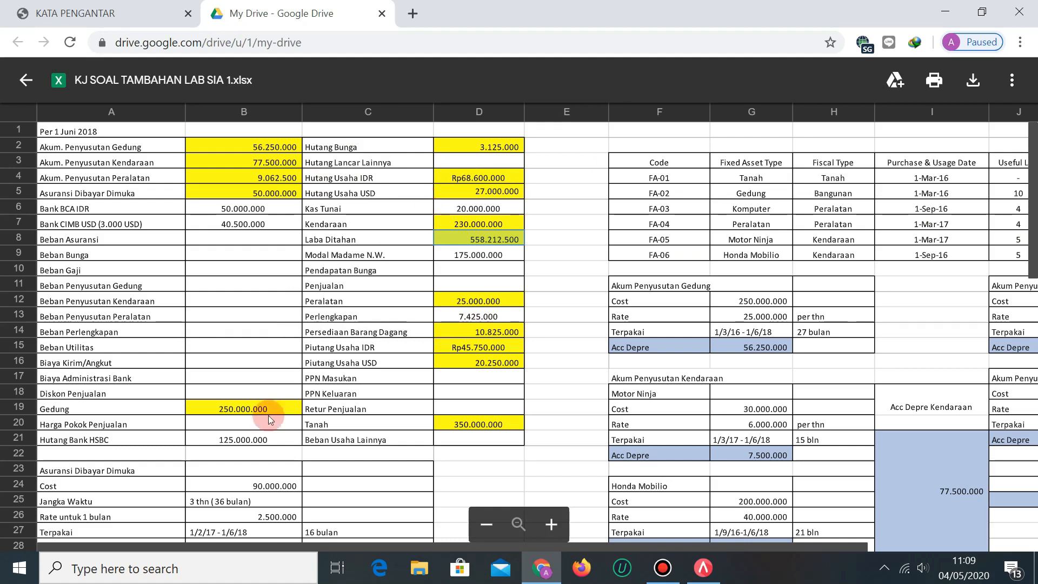
key("alt+Tab")
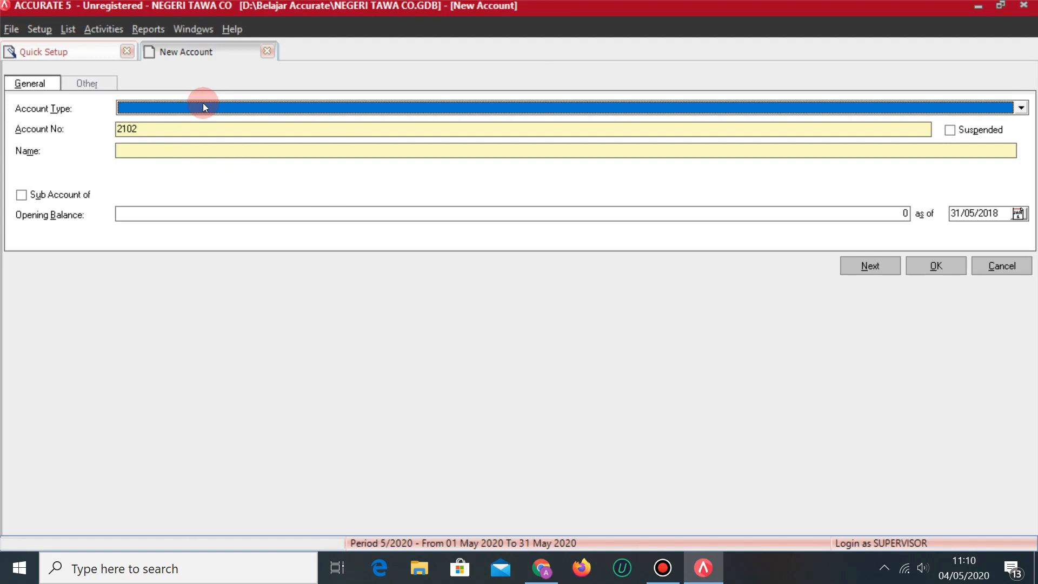
type("Other")
key("Down")
key("Down")
key("Down")
key("Down")
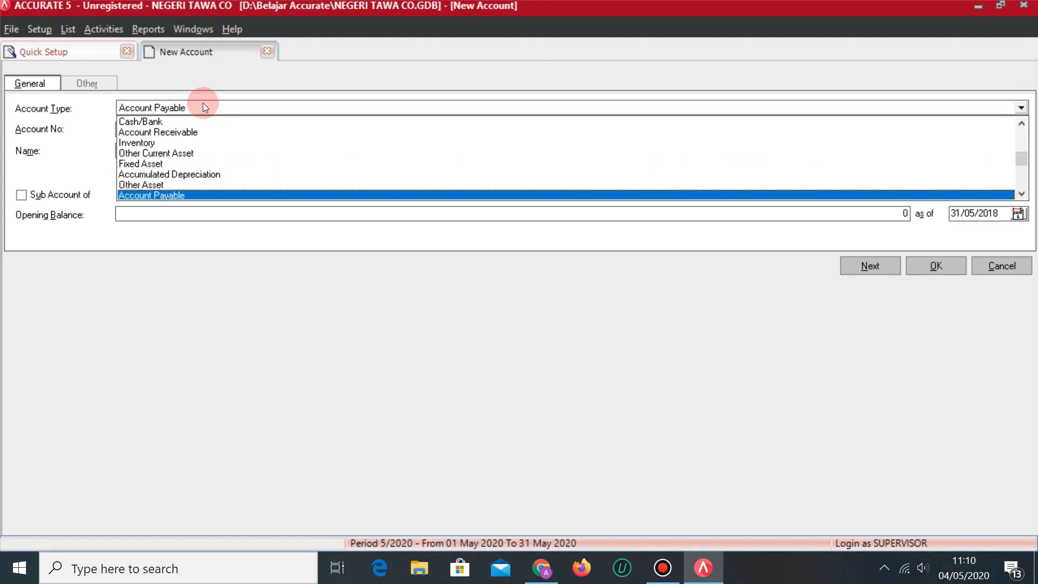
key("Down")
key("Return")
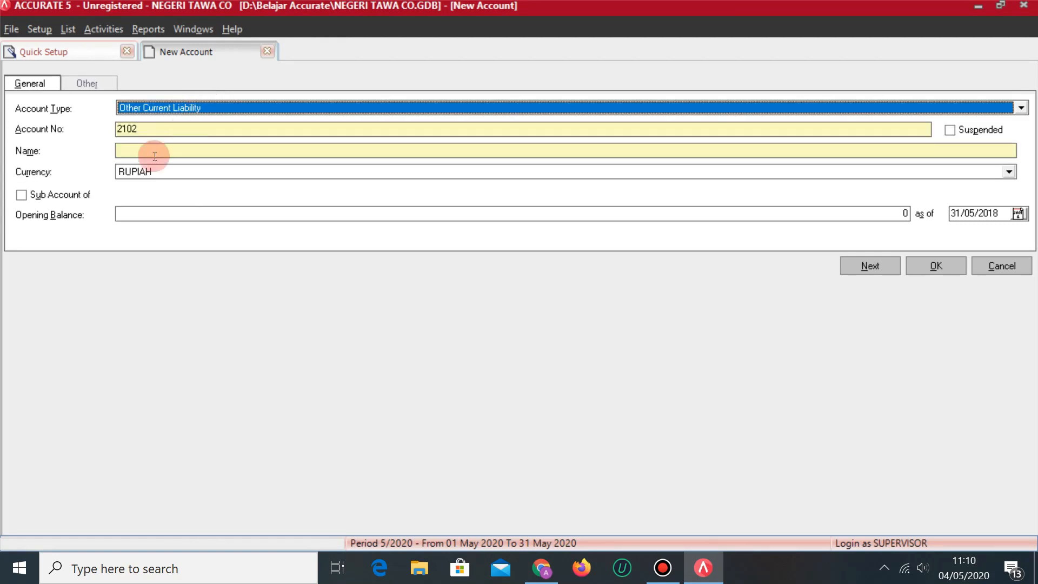
left_click(165, 126)
key("BackSpace")
key("BackSpace")
key("BackSpace")
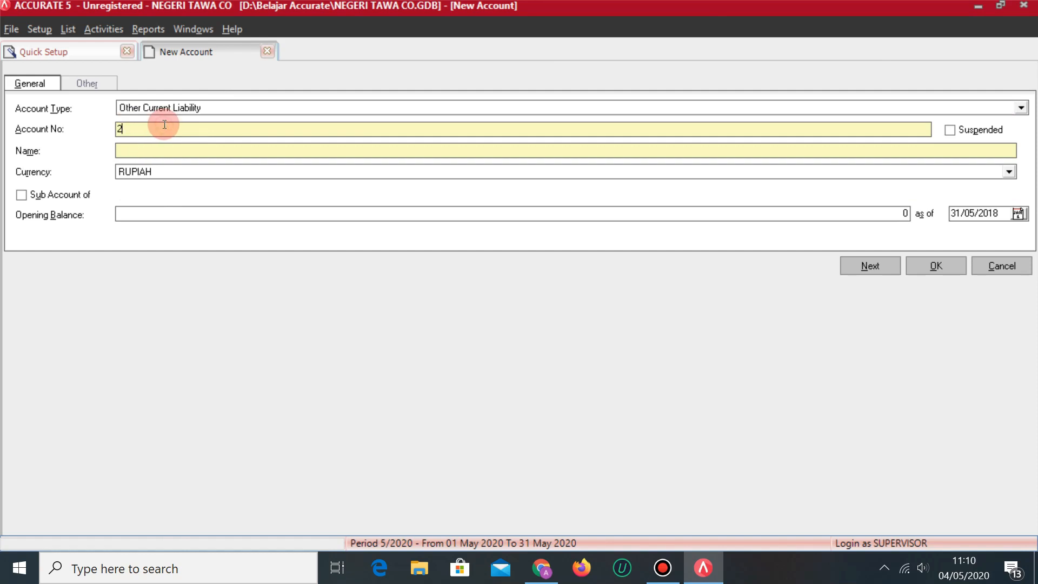
type("001")
key("Tab")
key("Tab")
type("HUTANG BUNGA")
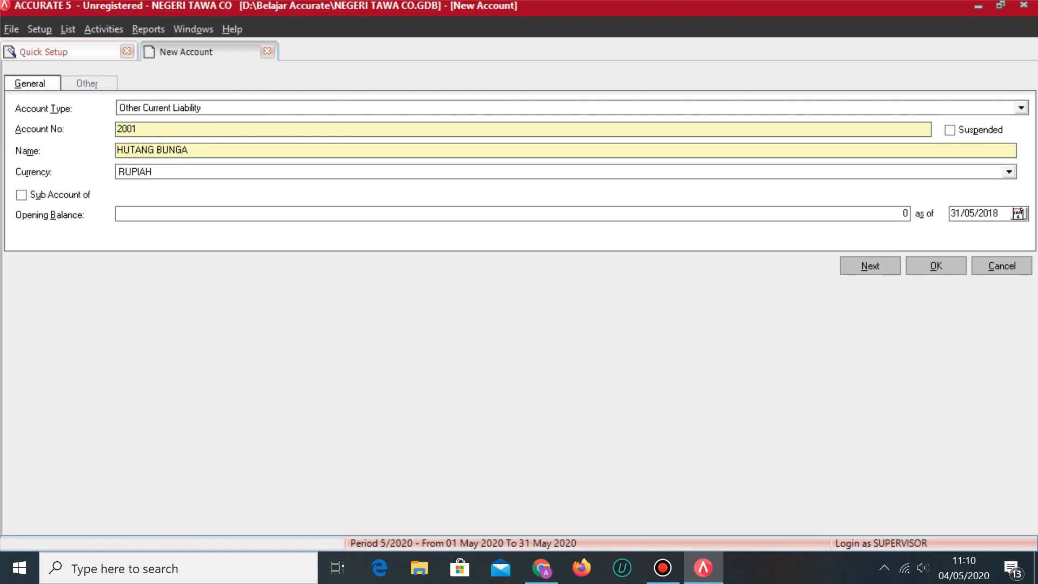
Give HUTANG BUNGA a 3,125,000 opening balance and save it in the default currency.
key("alt+Tab")
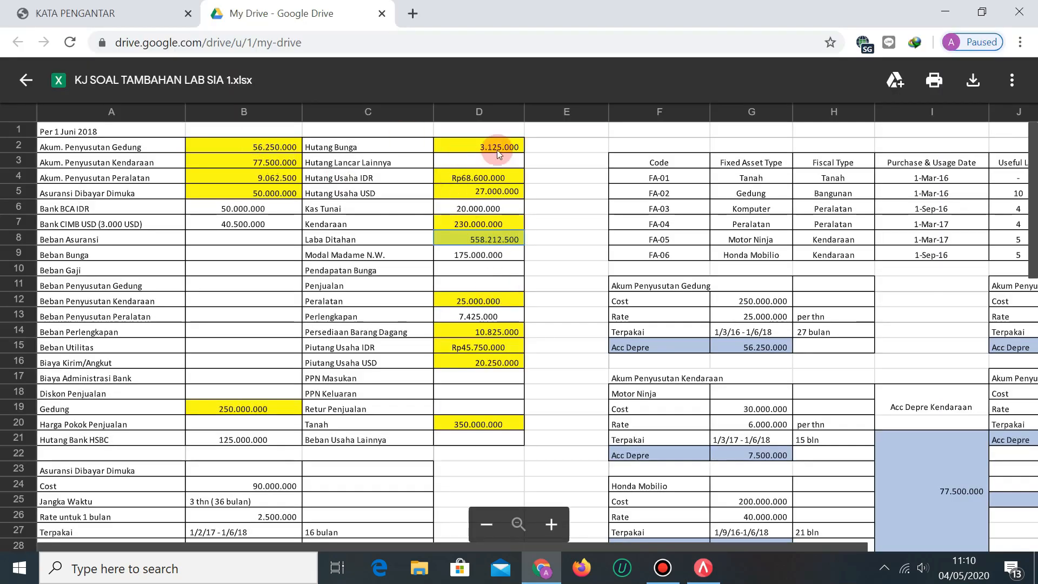
scroll(467, 339, "down", 2)
scroll(467, 340, "up", 2)
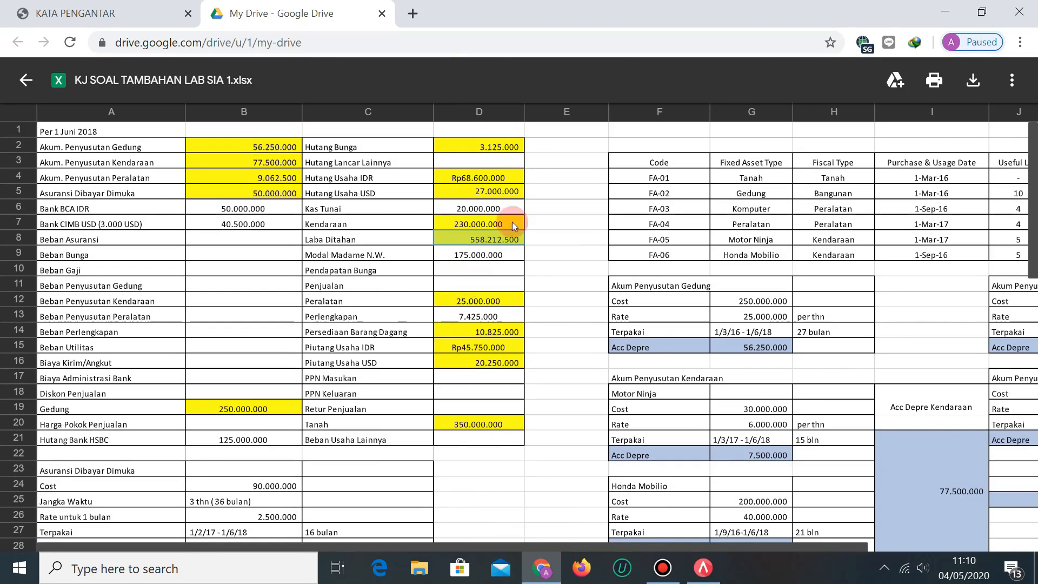
key("alt+Tab")
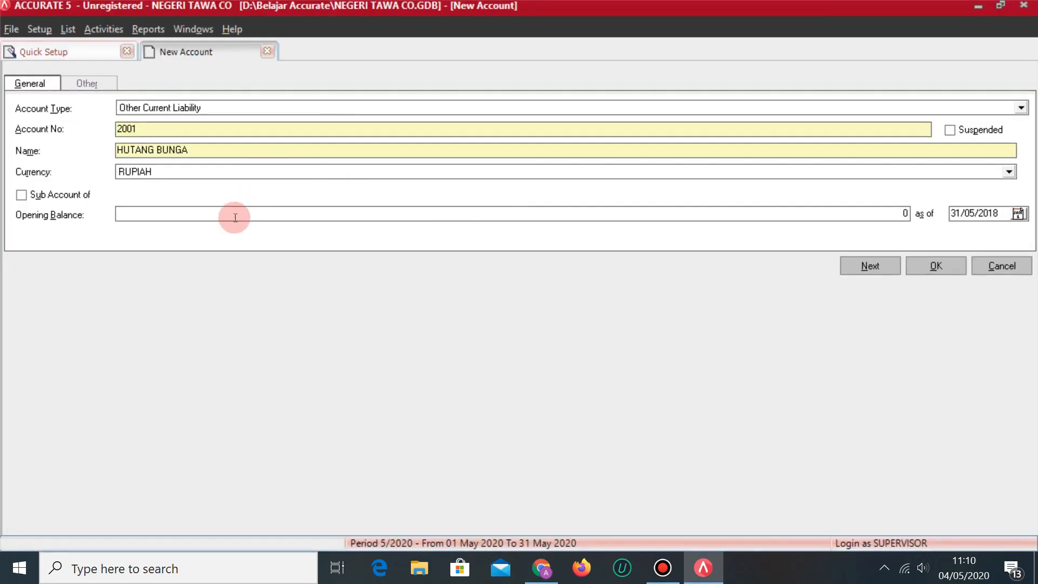
left_click(235, 217)
type("3,125,0")
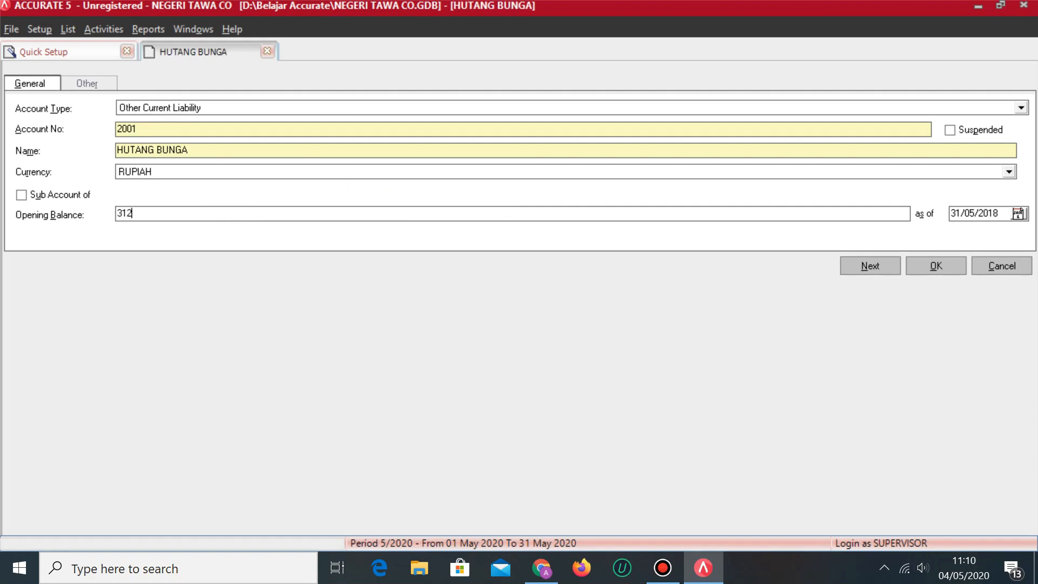
type("00")
key("Tab")
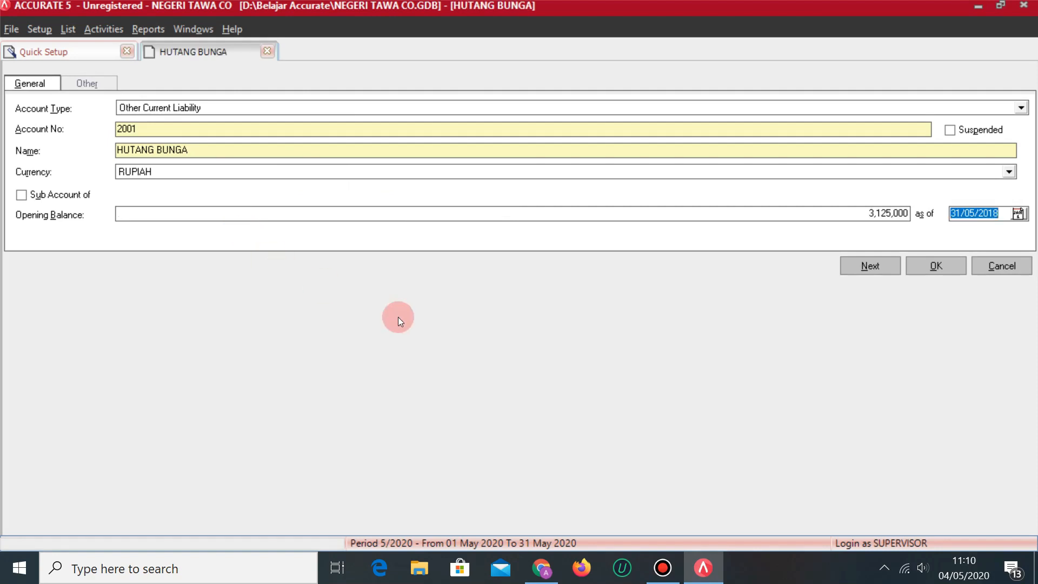
left_click(868, 266)
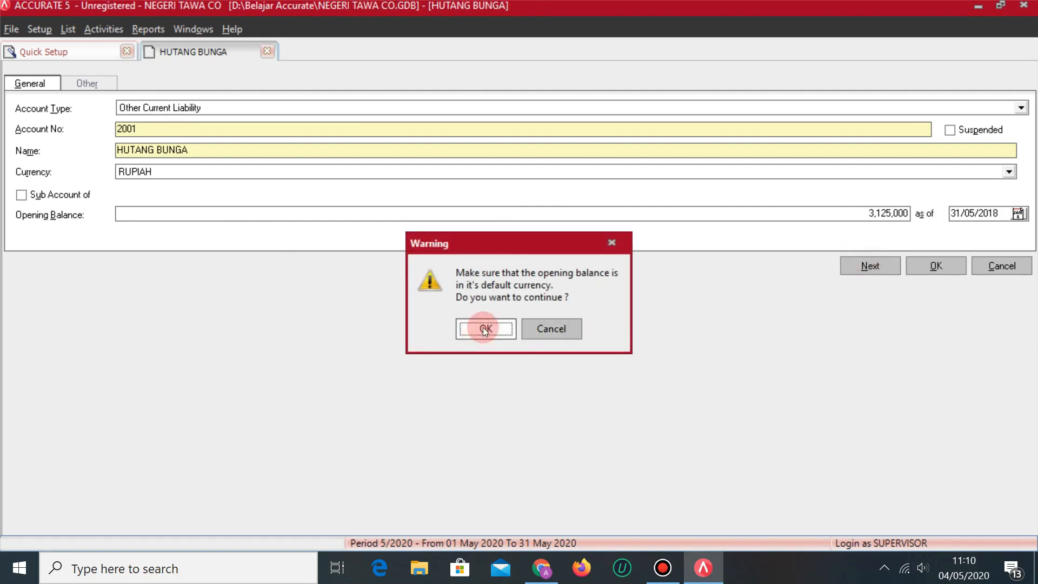
left_click(485, 329)
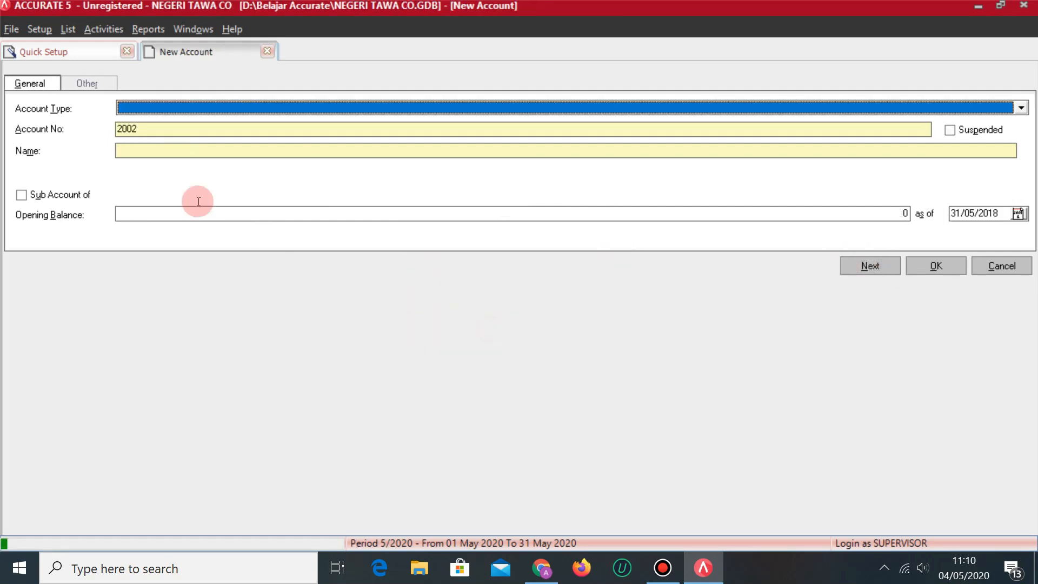
left_click(67, 51)
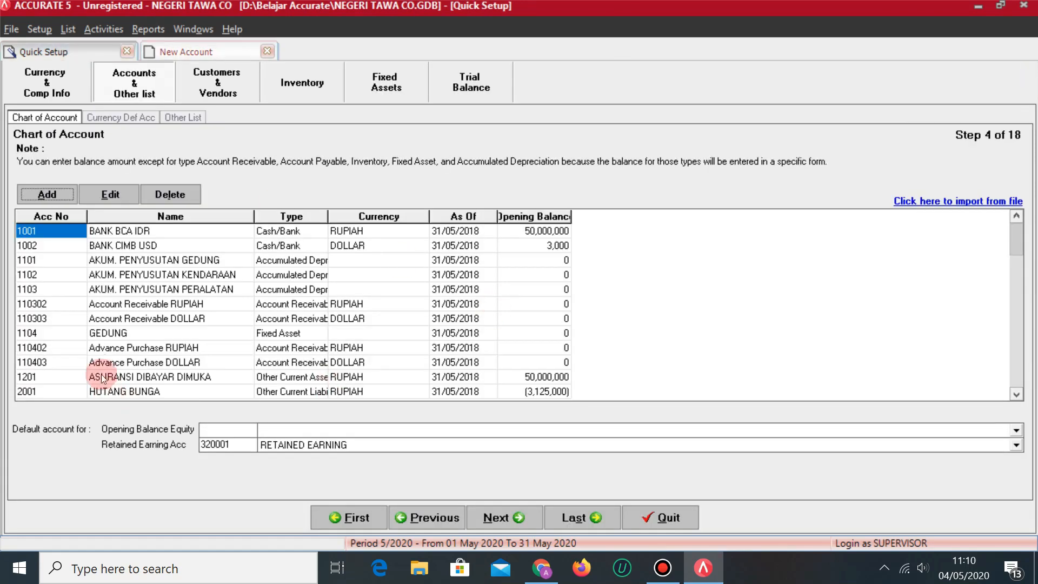
Reopen HUTANG BANK HSBC and enter a 125,000,000 opening balance.
left_click(157, 303)
key("Down")
key("Down")
key("Down")
key("Down")
key("Down")
key("Down")
key("Down")
key("Down")
key("Down")
key("Down")
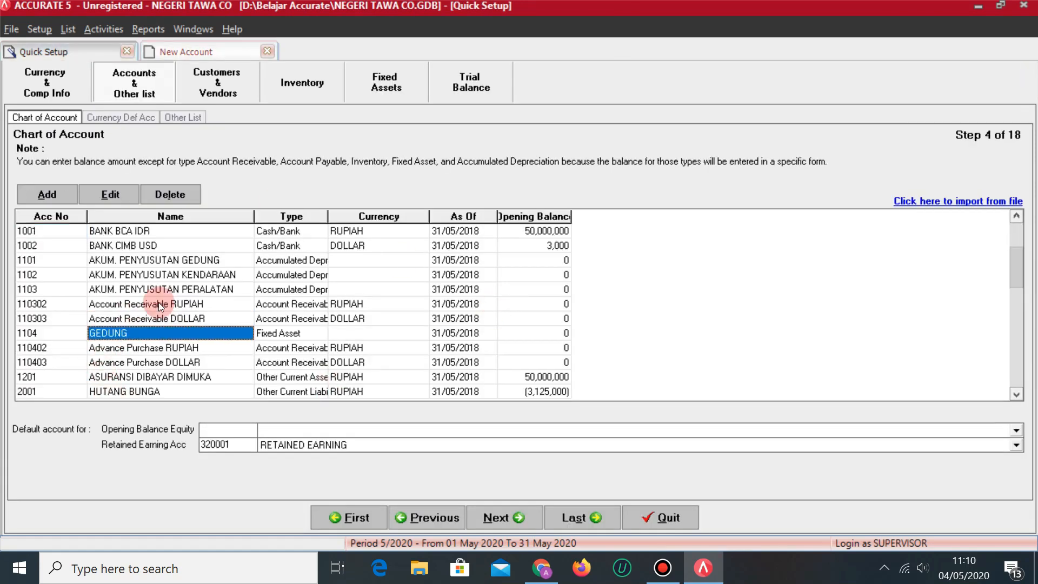
key("Up")
key("Up")
key("Up")
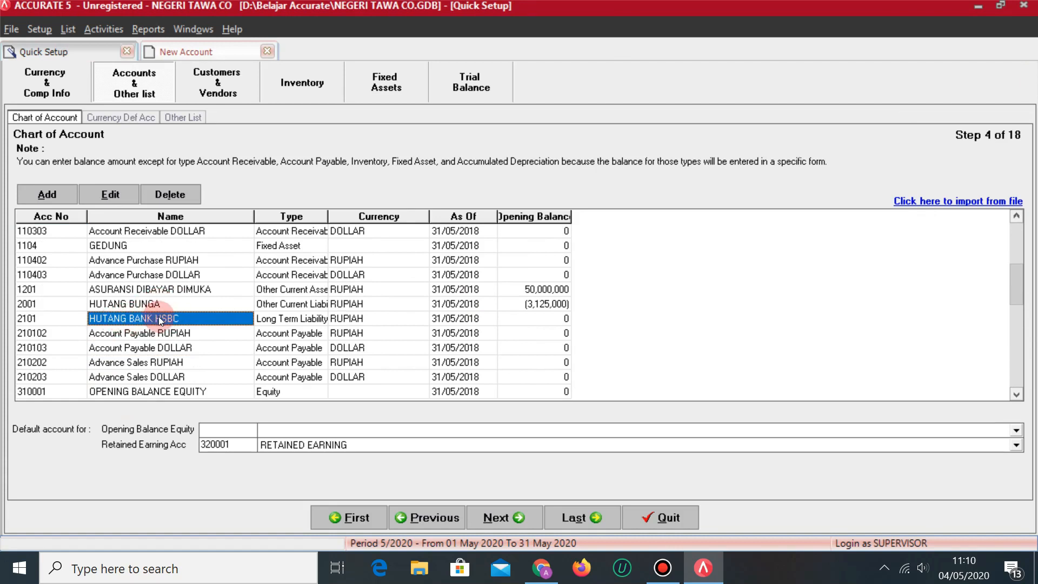
left_click(106, 193)
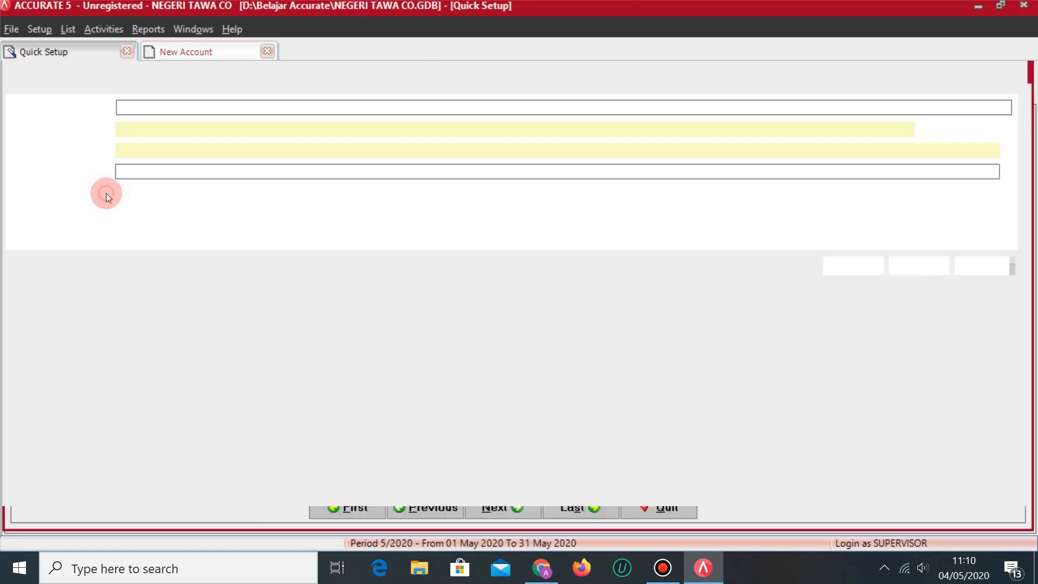
left_click(184, 219)
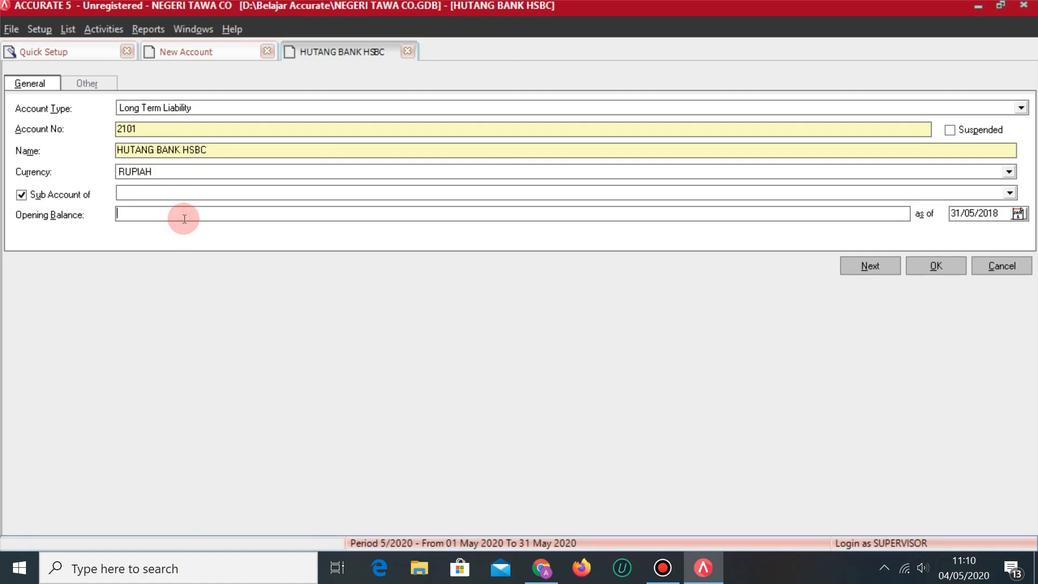
key("alt+Tab")
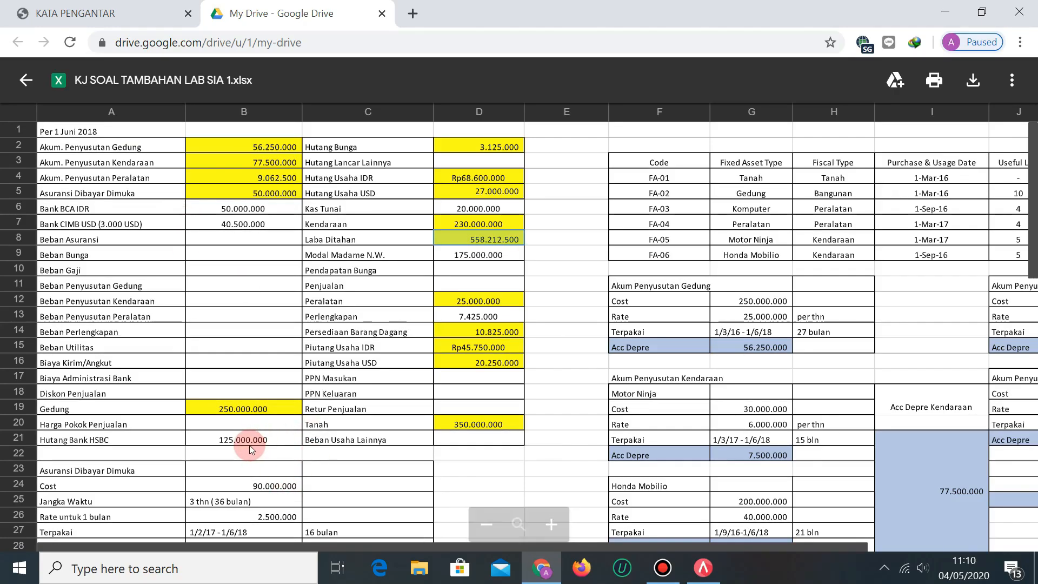
key("alt+Tab")
type("125,000,")
type("000000")
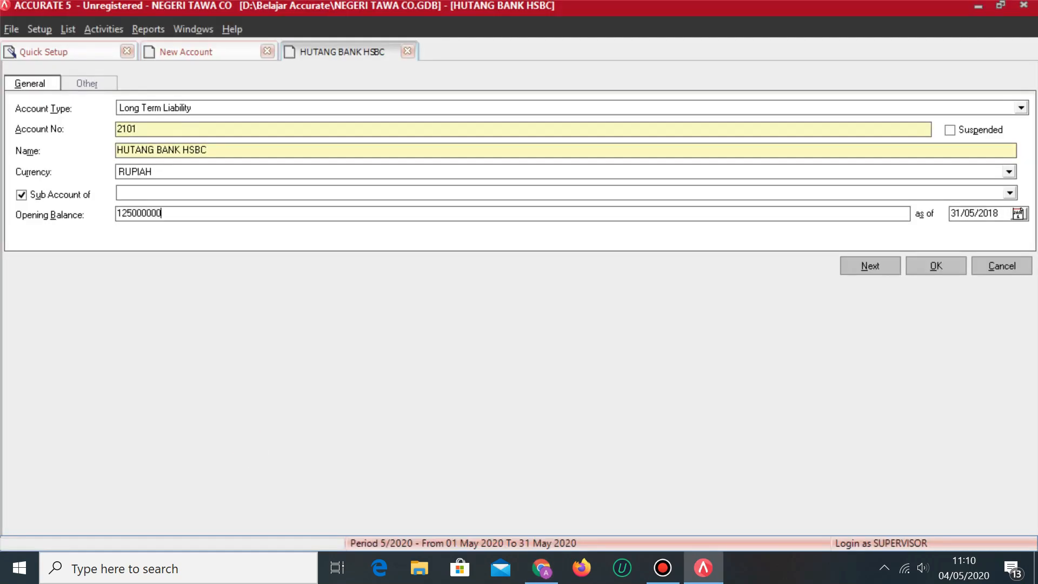
key("Tab")
left_click(925, 263)
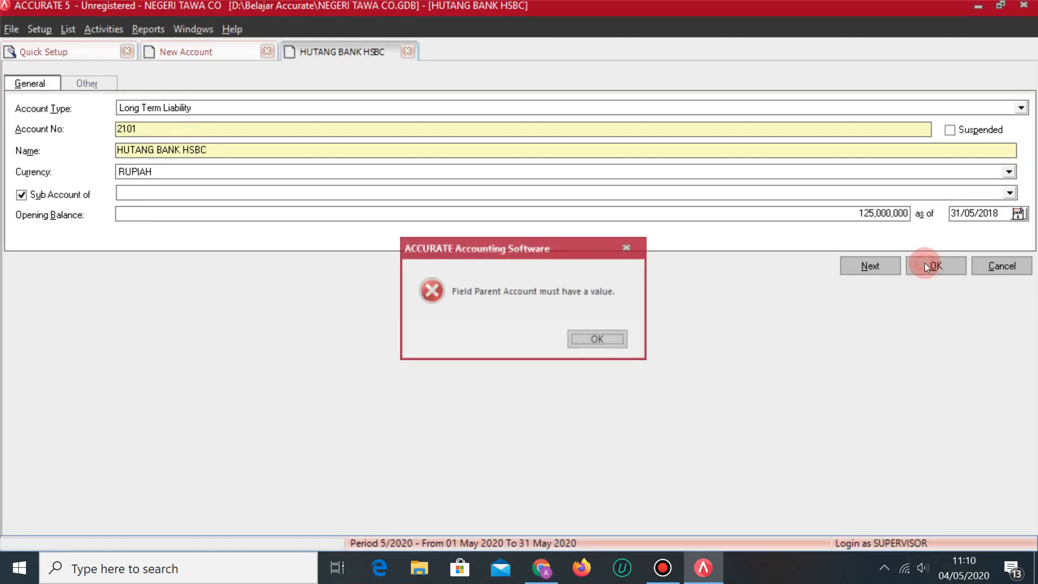
Clear the sub-account option to resolve the parent account error, then save in default currency.
left_click(601, 340)
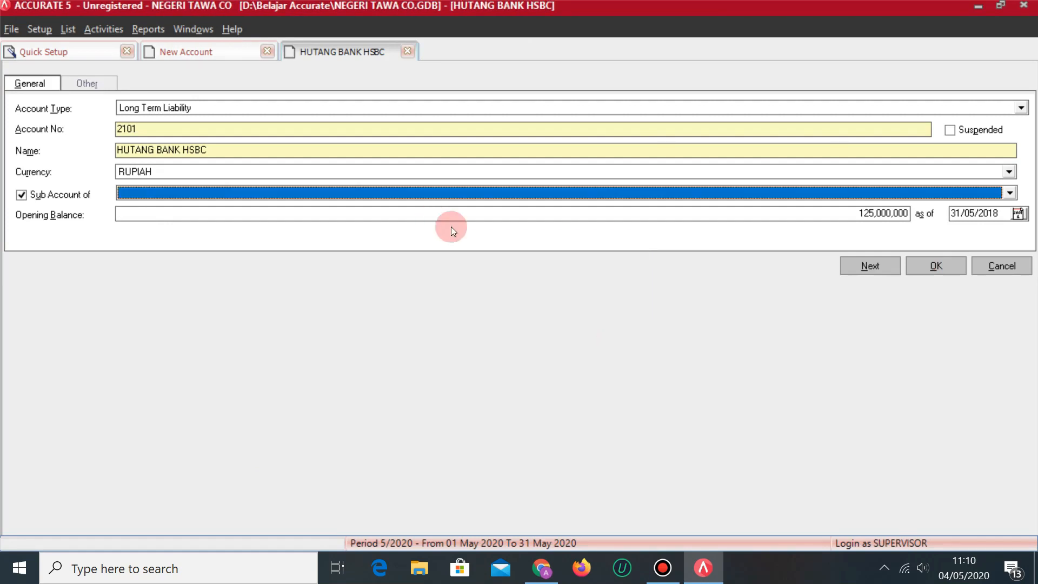
left_click(209, 193)
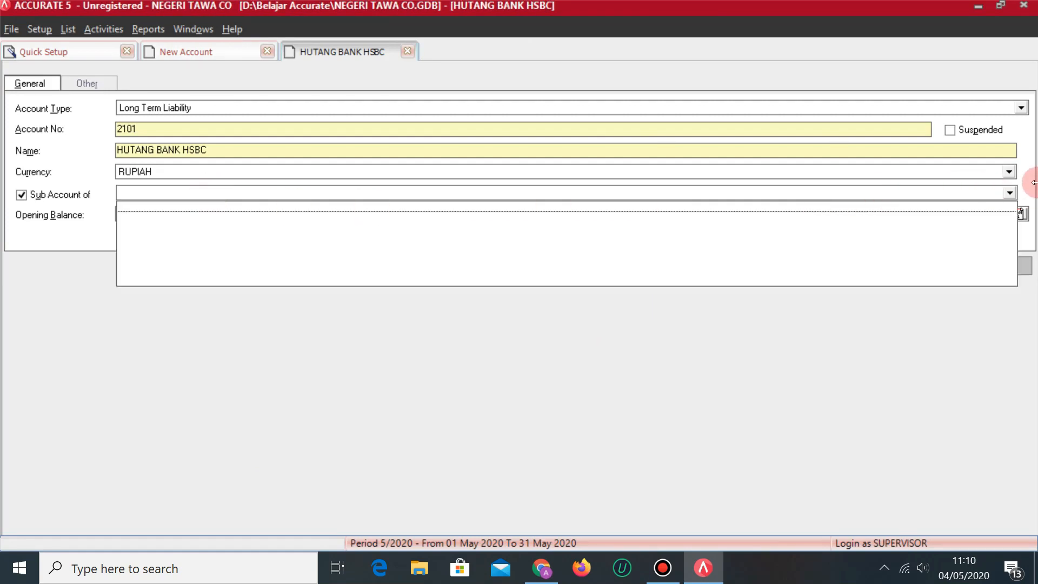
left_click(1009, 193)
left_click(990, 266)
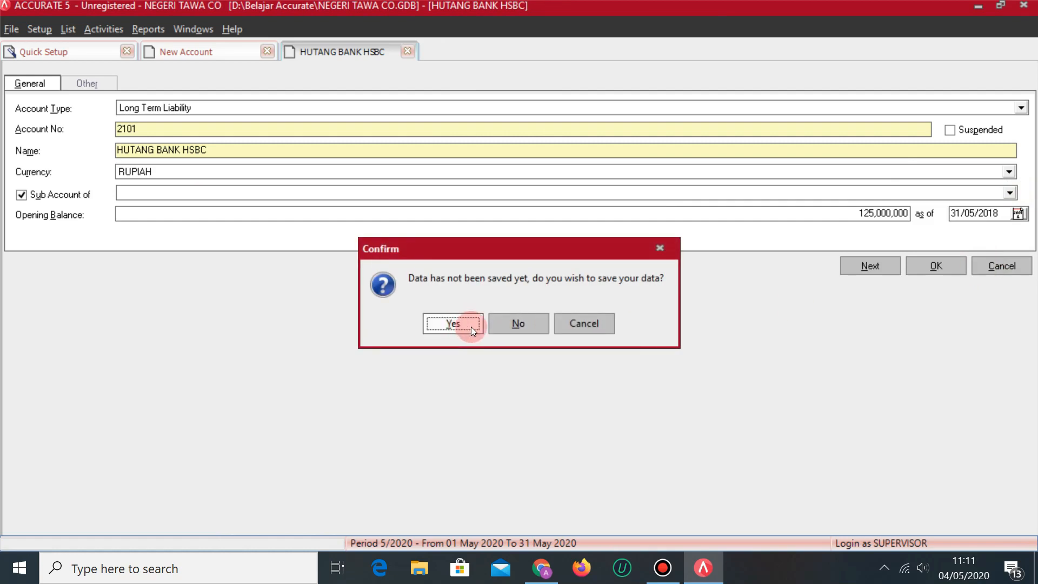
left_click(471, 326)
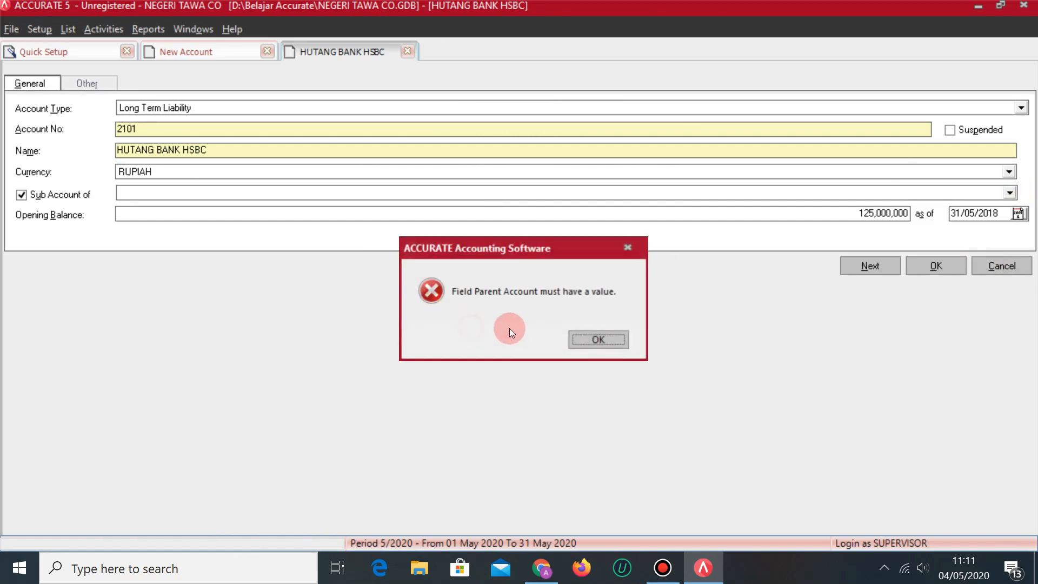
left_click(593, 338)
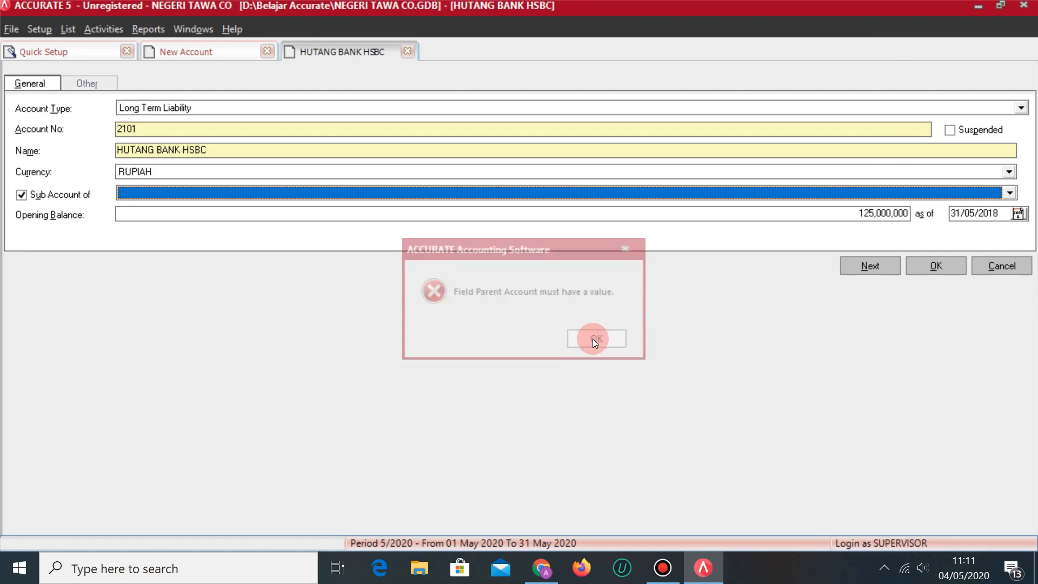
left_click(39, 201)
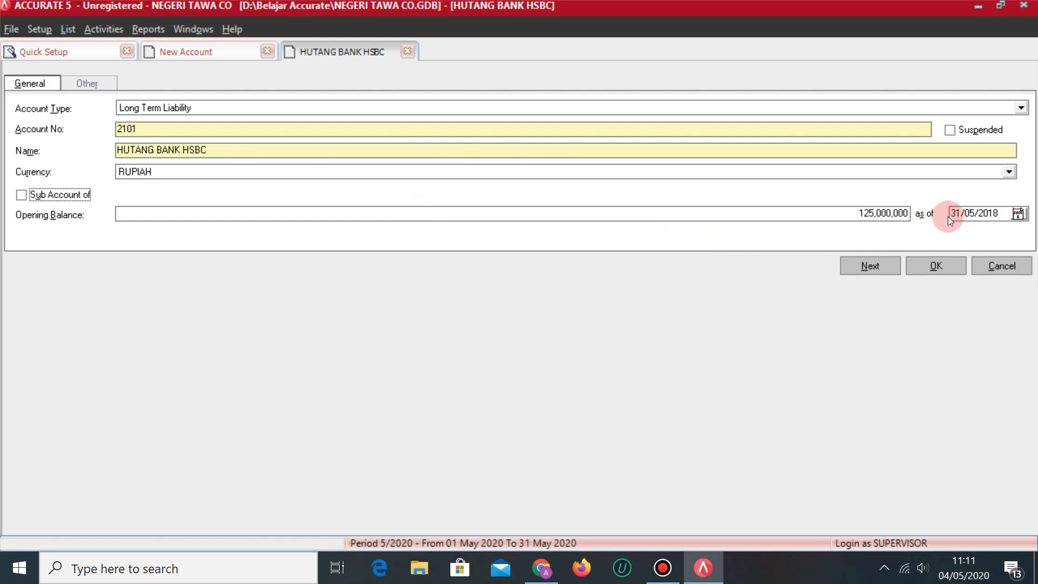
left_click(955, 267)
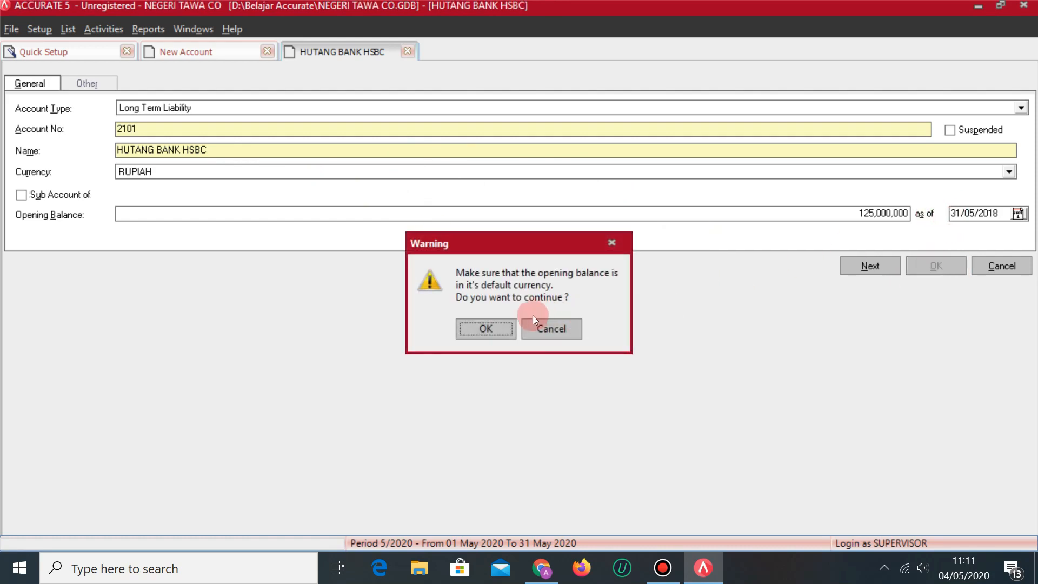
left_click(489, 334)
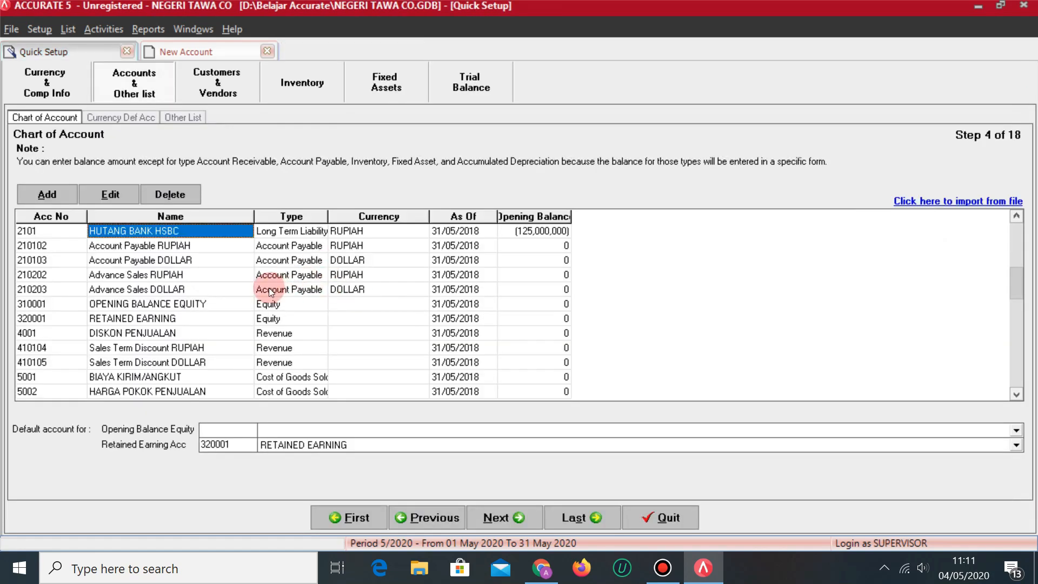
left_click(200, 49)
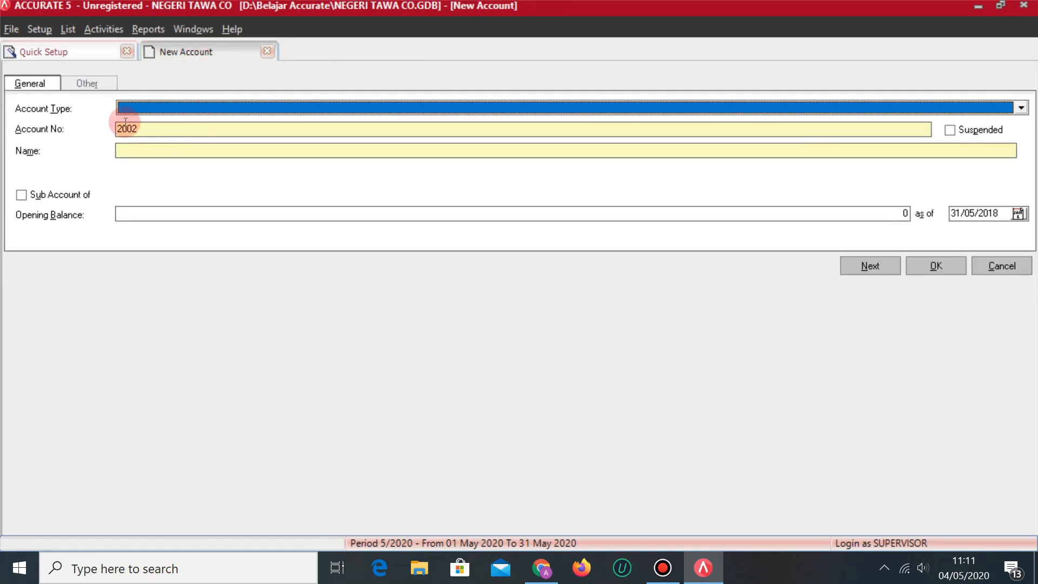
Save Other Current Liability account HUTANG LANCAR LAINNYA under the suggested number 2002.
key("alt+Tab")
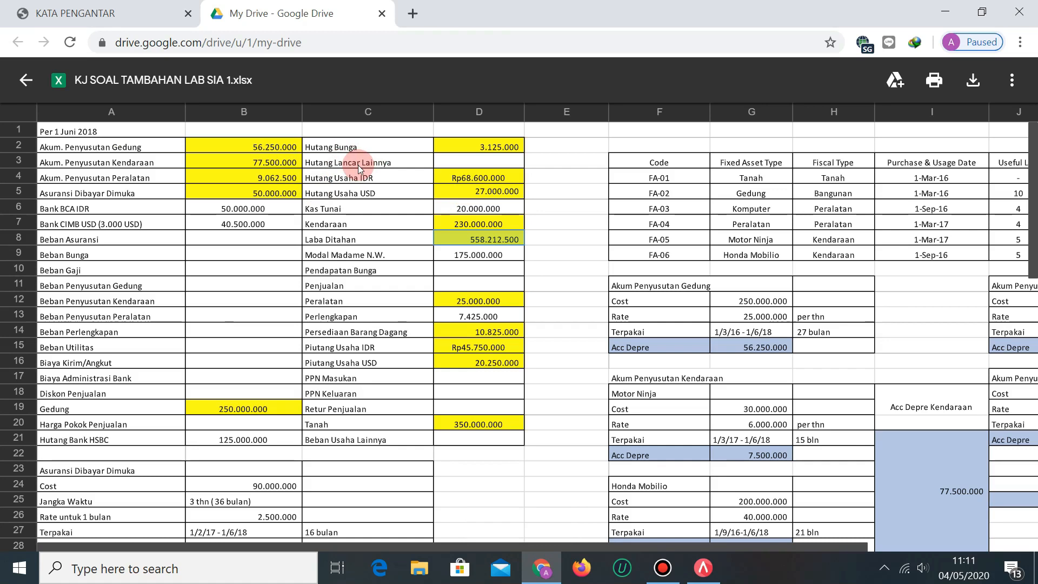
key("alt+Tab")
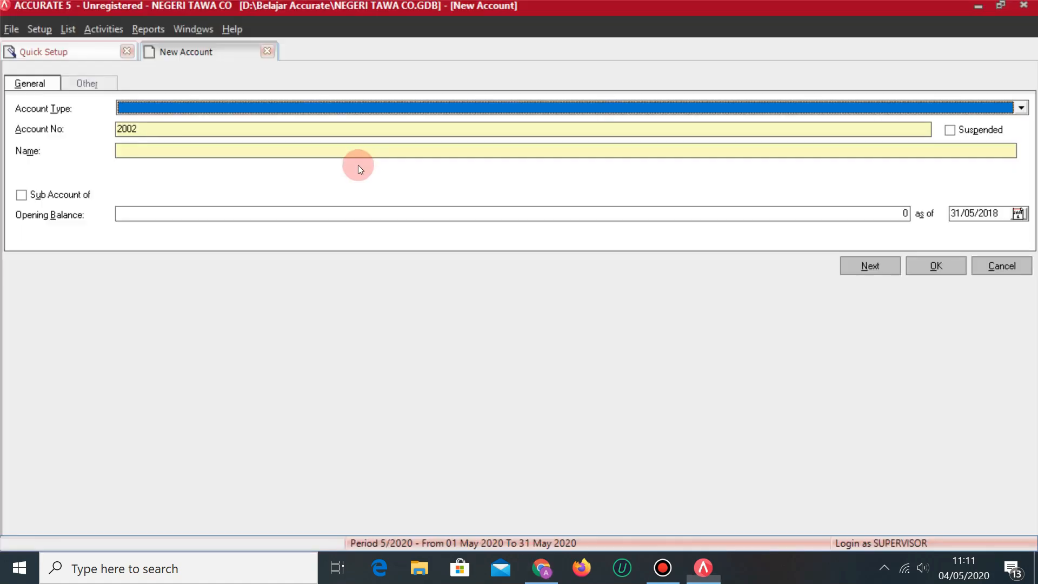
left_click(313, 106)
key("Down")
key("Down")
key("Down")
key("Down")
key("Down")
key("Down")
key("Down")
key("Down")
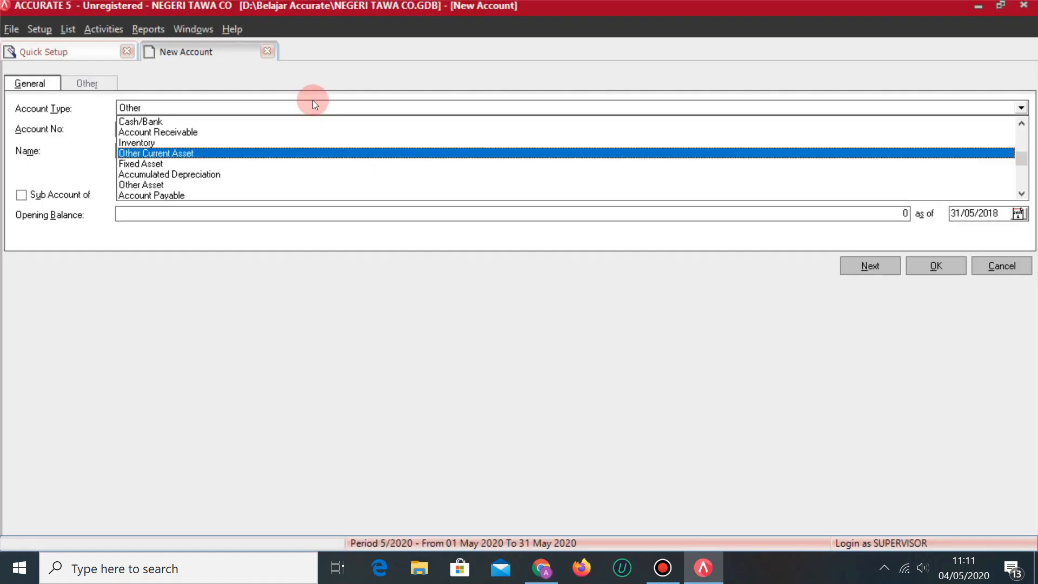
key("Down")
key("Down")
key("Up")
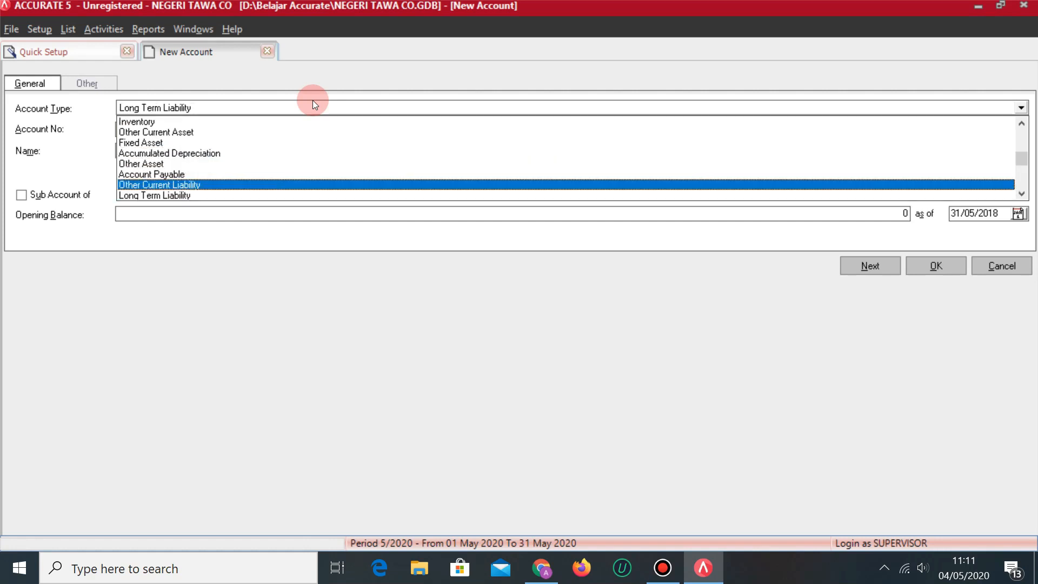
key("Return")
key("Tab")
key("Tab")
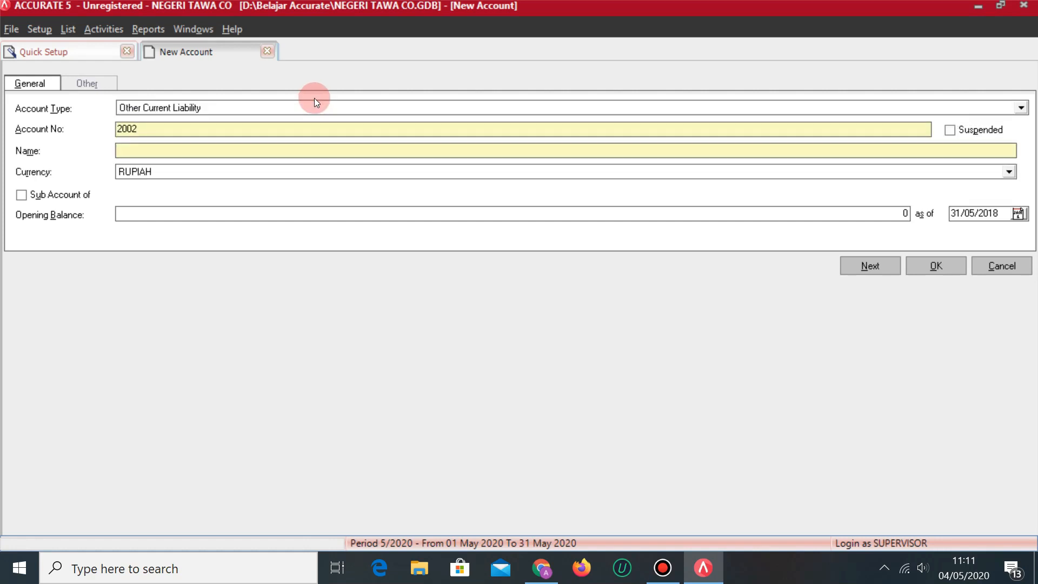
type("HUTANG LANCAR LAINNYA")
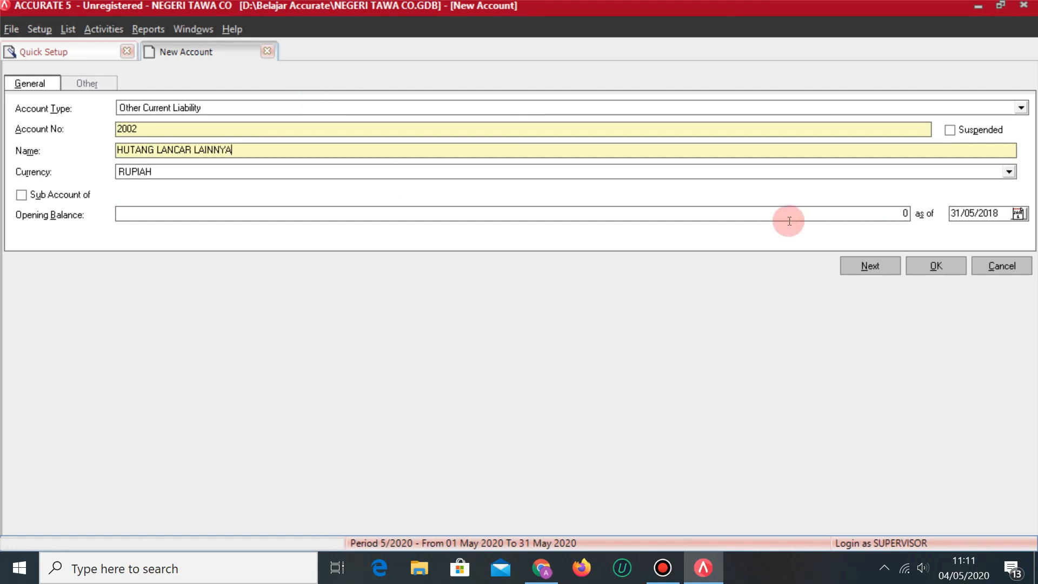
key("alt+Tab")
key("alt+Tab")
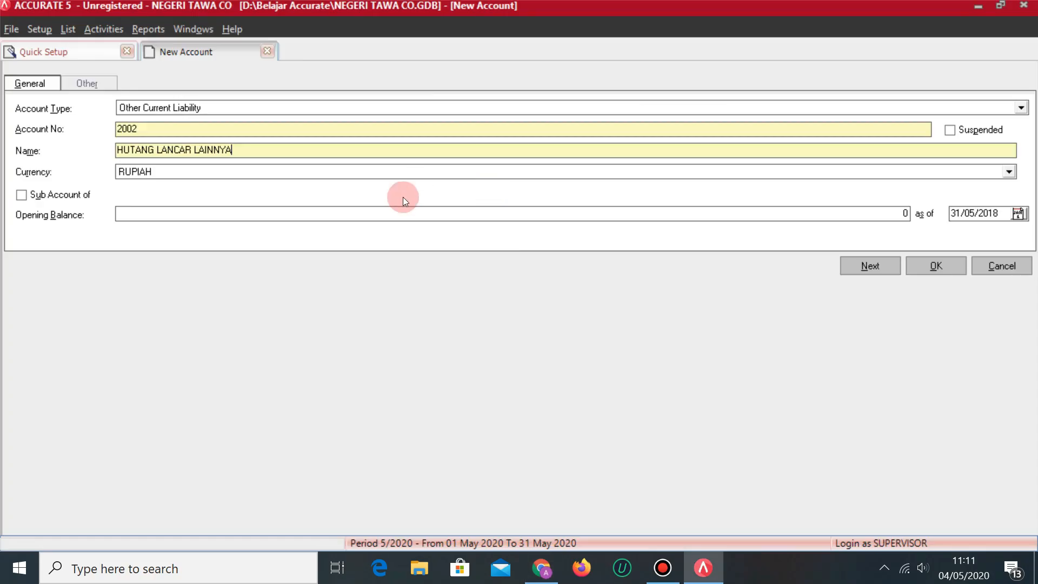
left_click(855, 265)
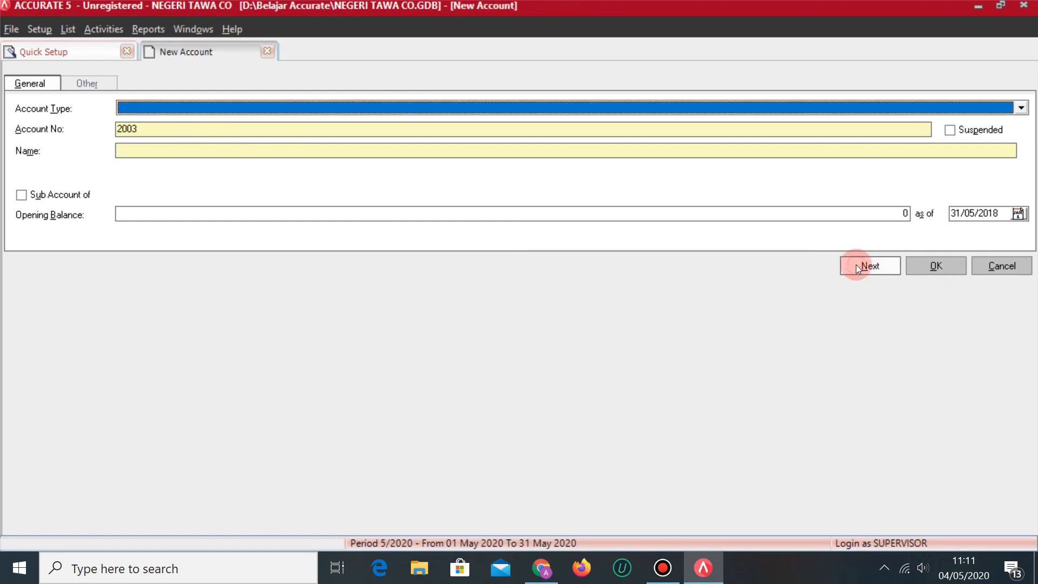
Create Account Payable 2003 named HUTANG USAHA IDR in Rupiah and save it.
key("alt+Tab")
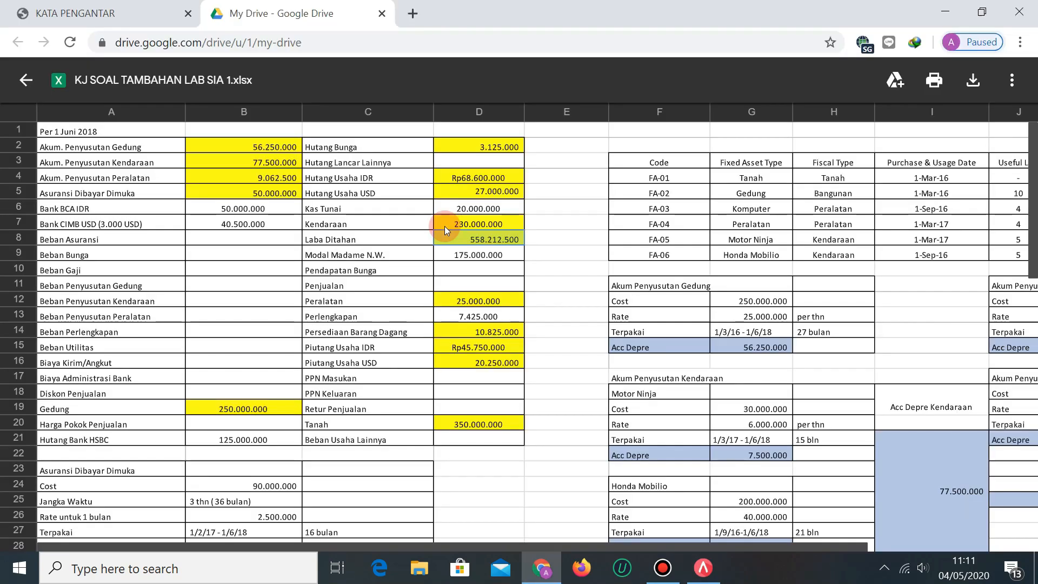
key("alt+Tab")
left_click(189, 112)
key("Down")
key("Down")
key("Down")
key("Down")
key("Down")
key("Down")
key("Down")
key("Down")
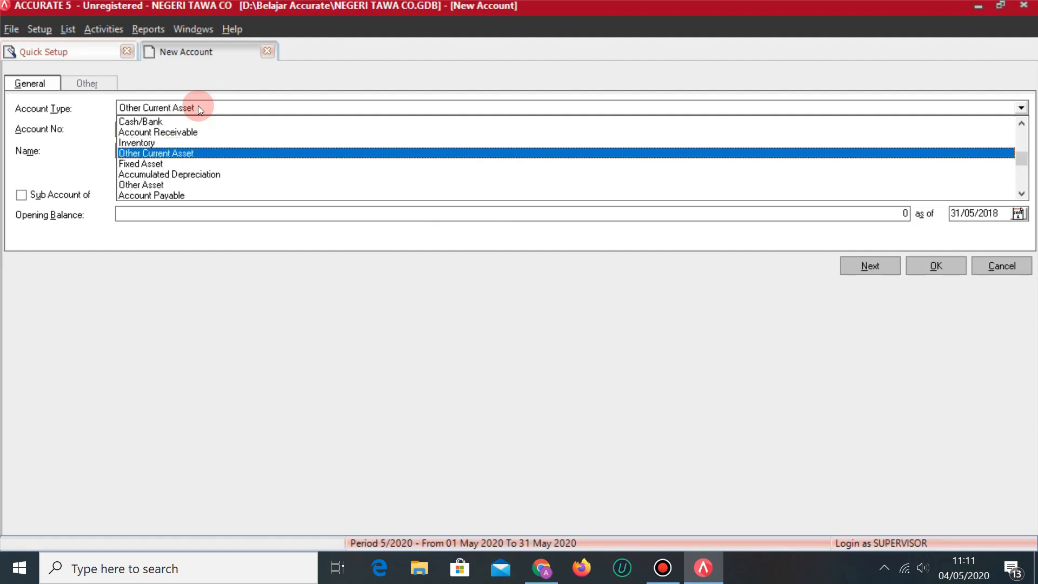
key("Return")
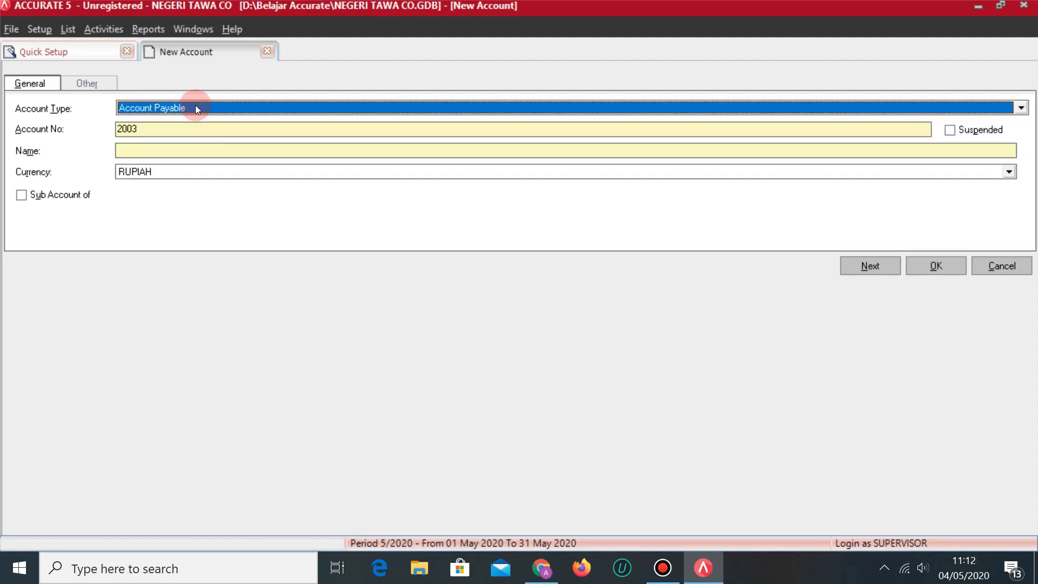
left_click(150, 150)
key("alt+Tab")
key("alt+Tab")
type("HUTANG USAH")
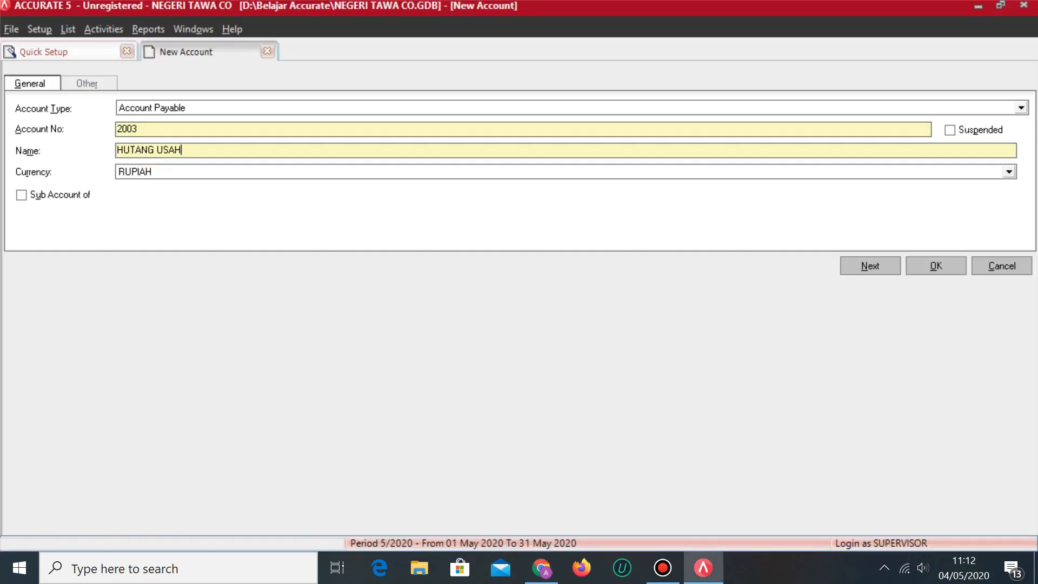
type("A IDR")
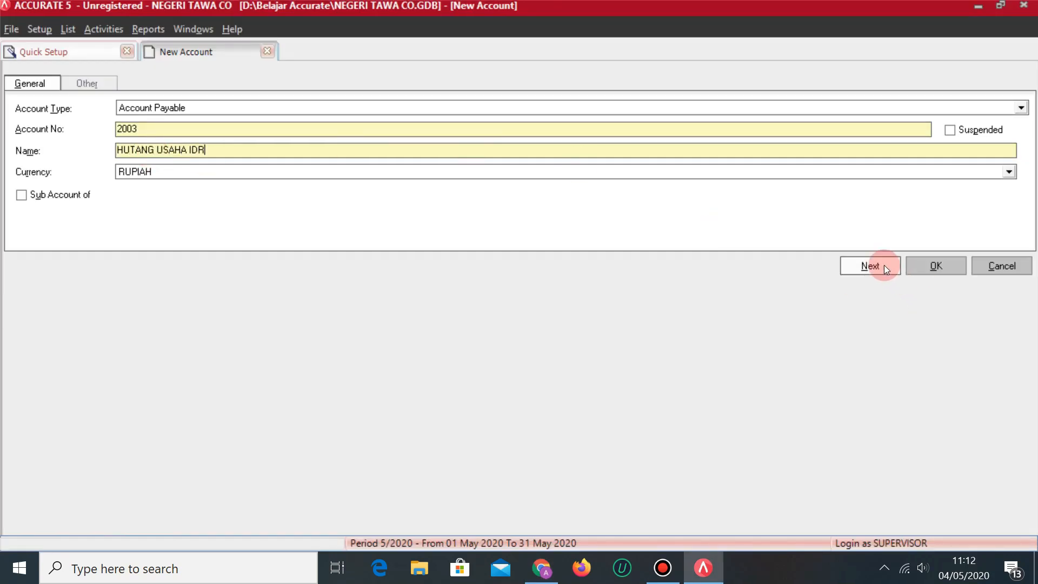
left_click(886, 267)
Start Account Payable 2004 named HUTANG USAHA USD.
key("alt+Tab")
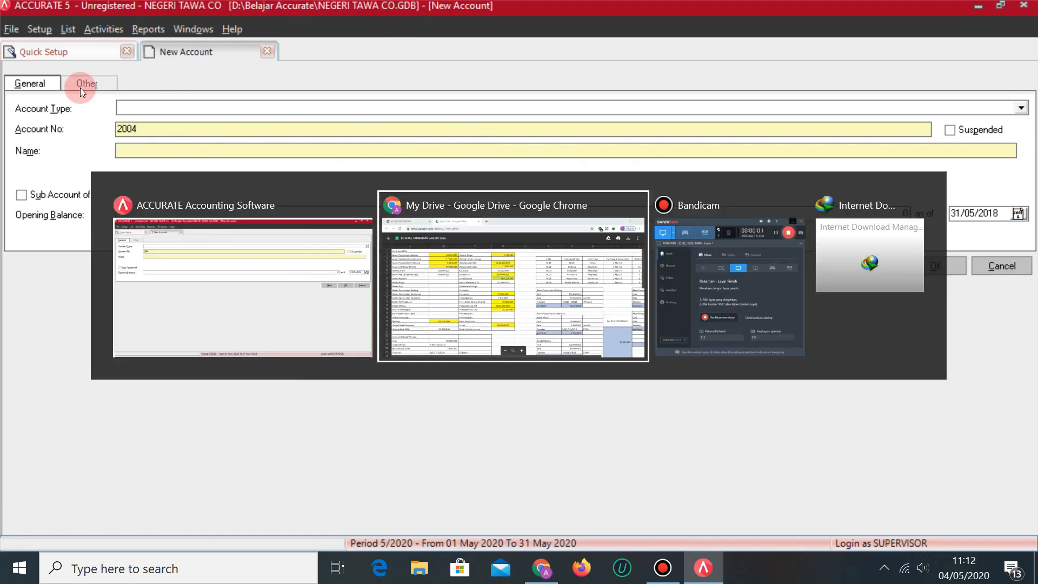
key("alt+Tab")
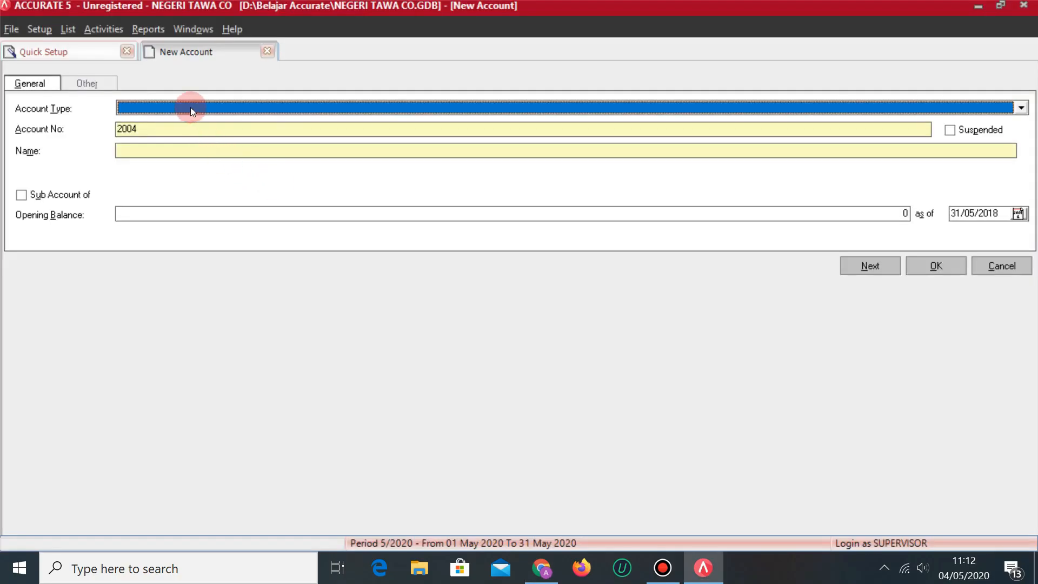
left_click(191, 107)
key("Down")
key("Down")
key("Down")
key("Down")
key("Down")
key("Down")
key("Down")
key("Down")
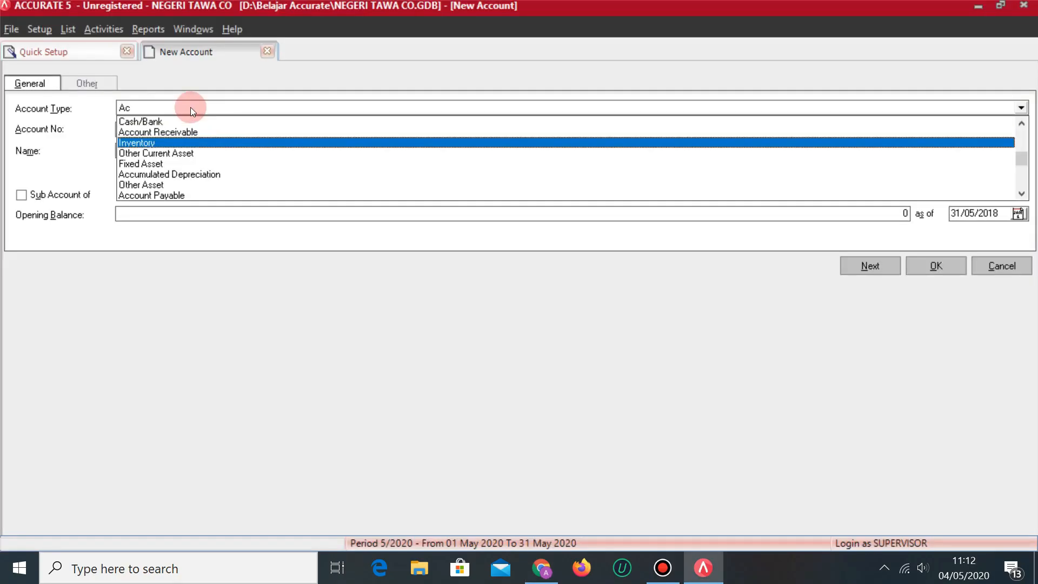
key("Return")
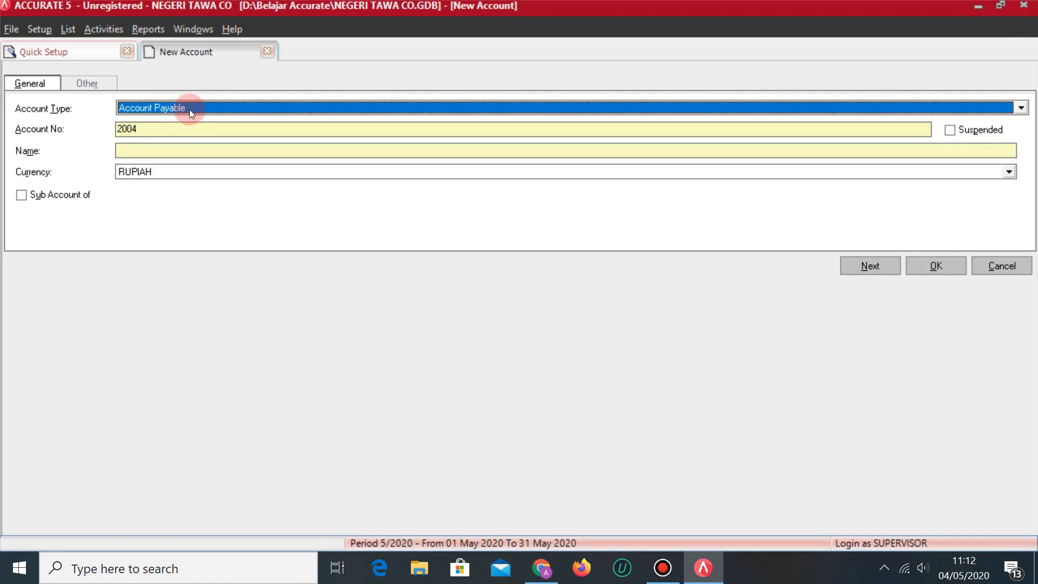
left_click(160, 150)
type("HUTANG USAHA USD")
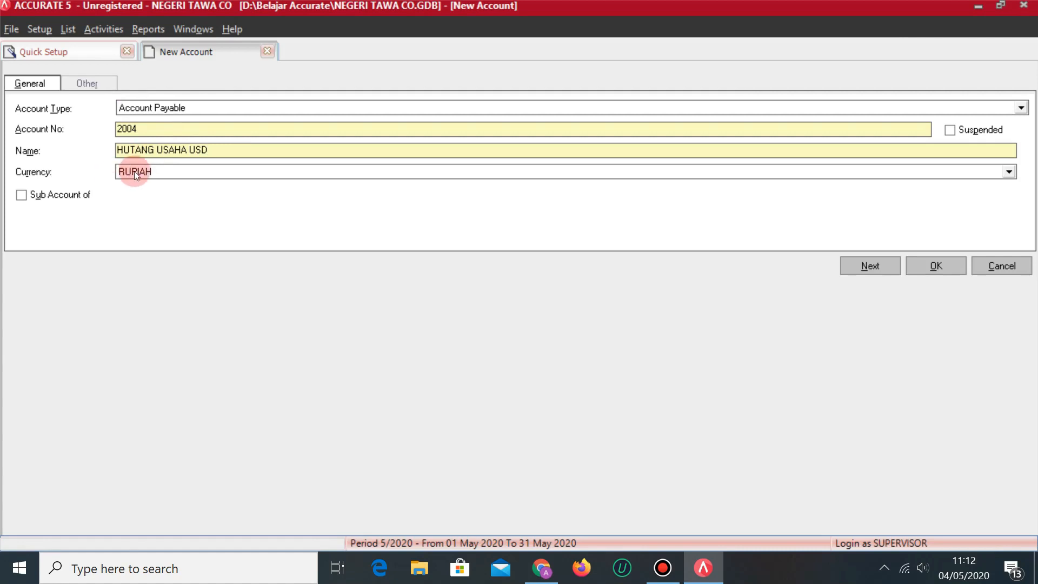
Set the HUTANG USAHA USD currency to DOLLAR and save the account.
left_click(154, 174)
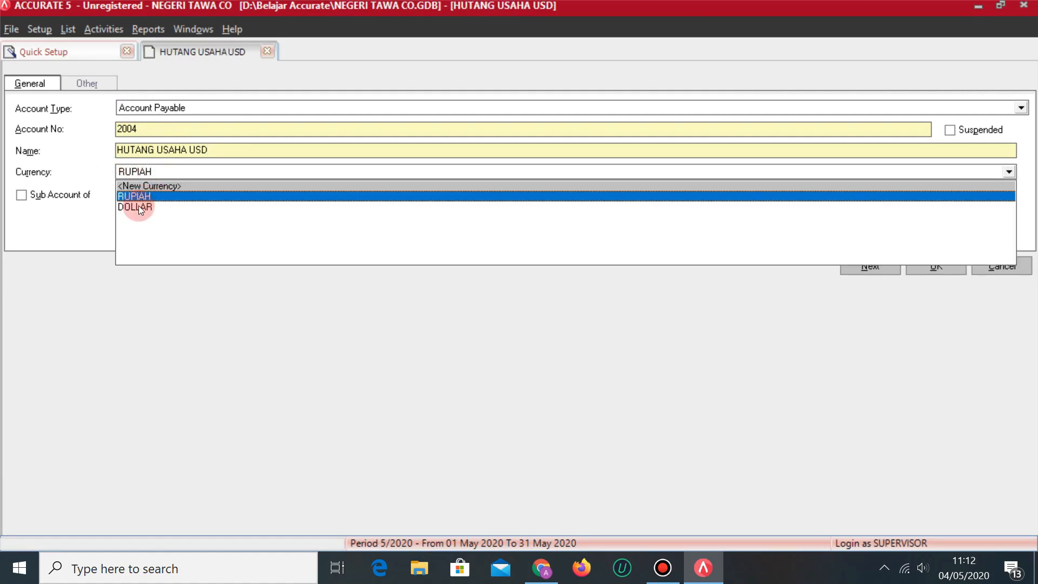
left_click(138, 206)
left_click(536, 317)
left_click(943, 225)
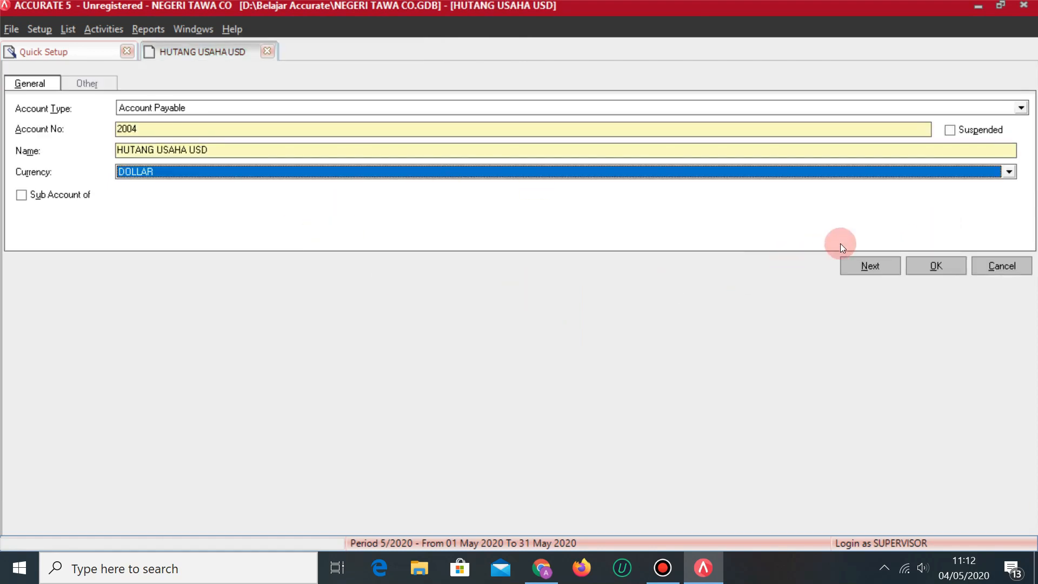
left_click(887, 264)
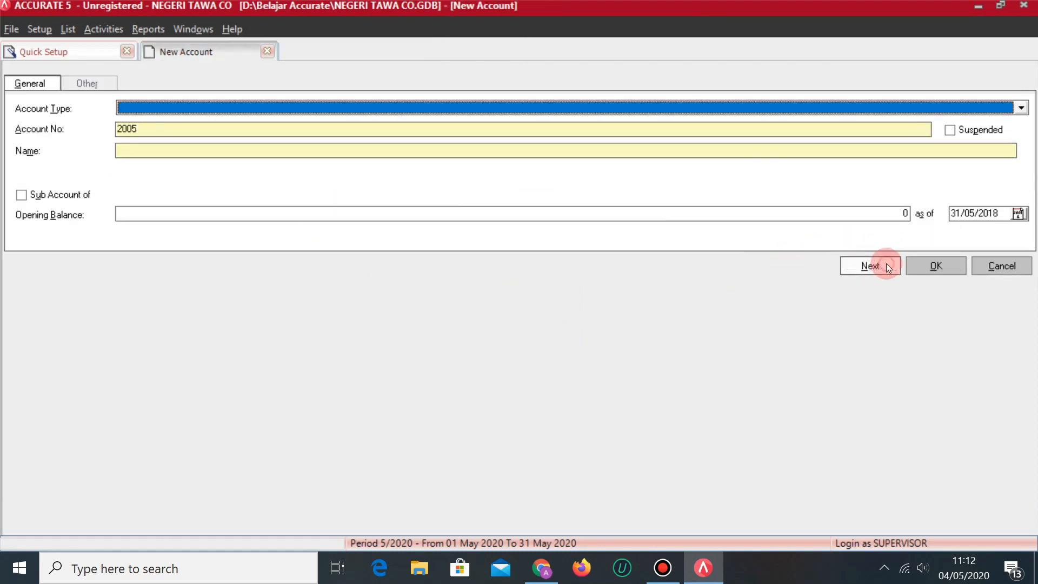
key("alt+Tab")
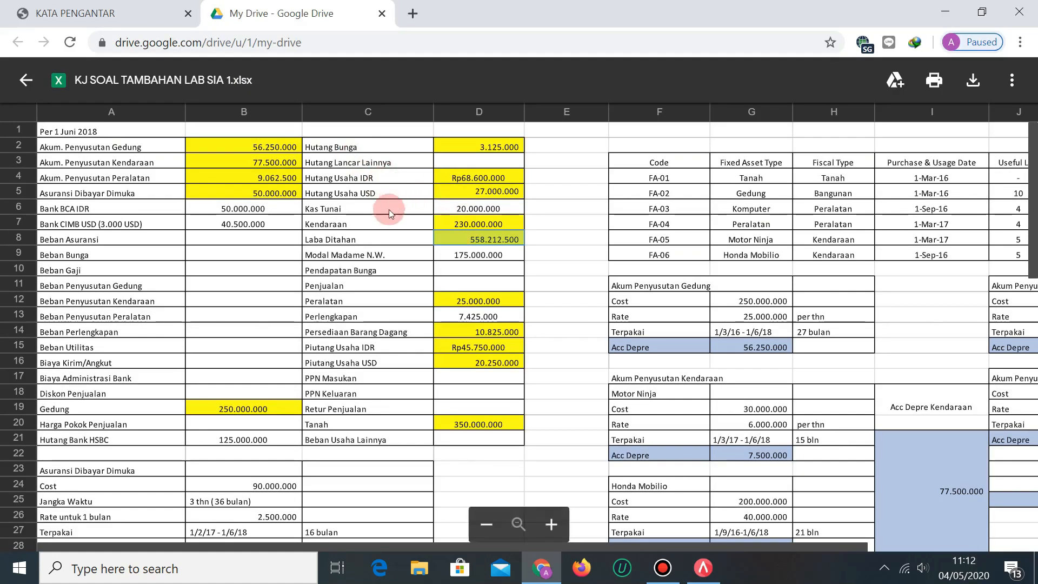
key("alt+Tab")
Create Cash/Bank account 1003 KAS TUNAI with a 20,000,000 opening balance.
left_click(178, 107)
left_click(151, 119)
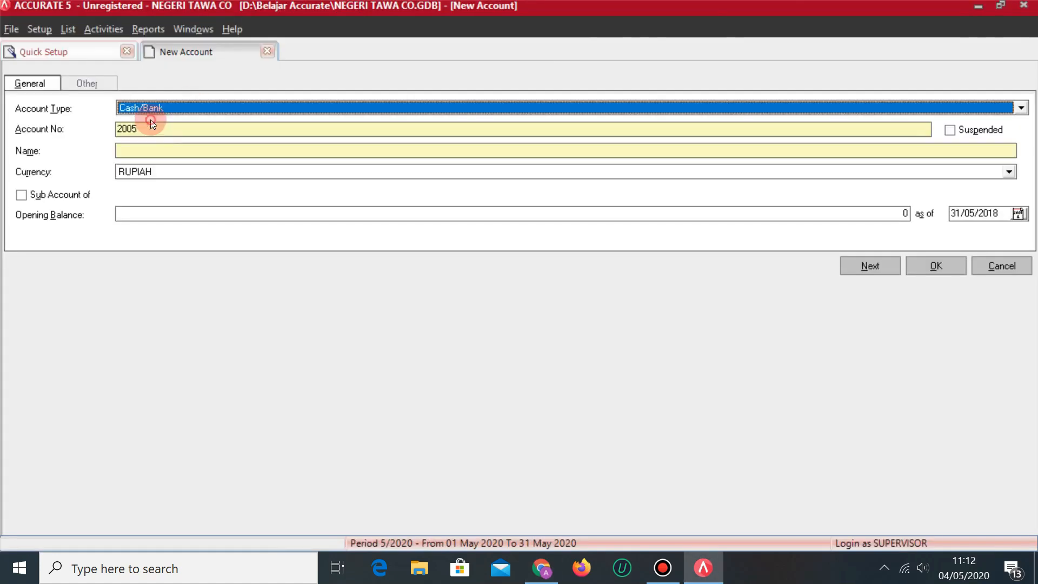
left_click(107, 131)
type("1003")
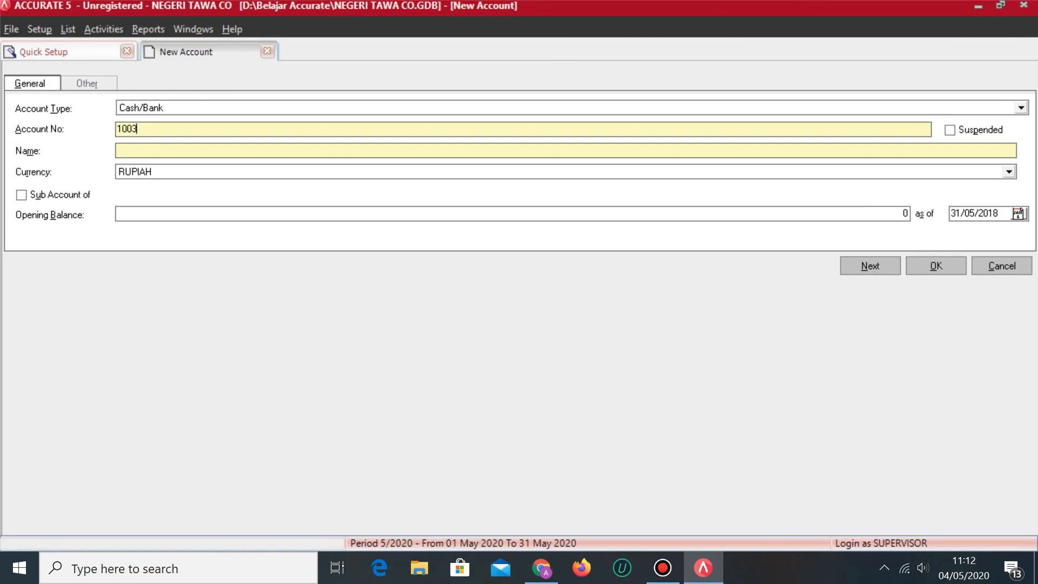
left_click(178, 152)
type("KAS TUNAI")
left_click(193, 215)
key("alt+Tab")
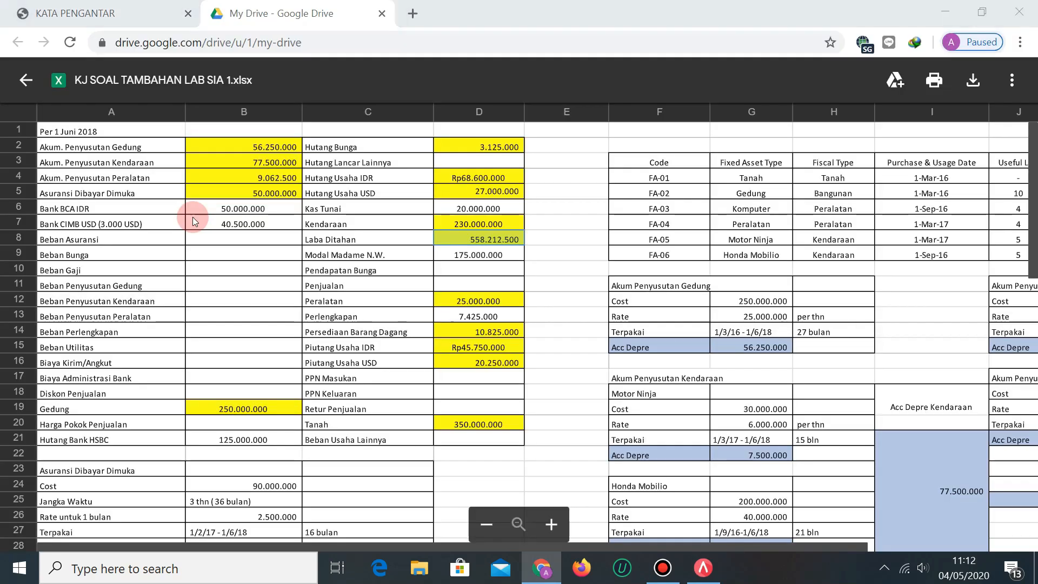
key("alt+Tab")
type("20,000,000")
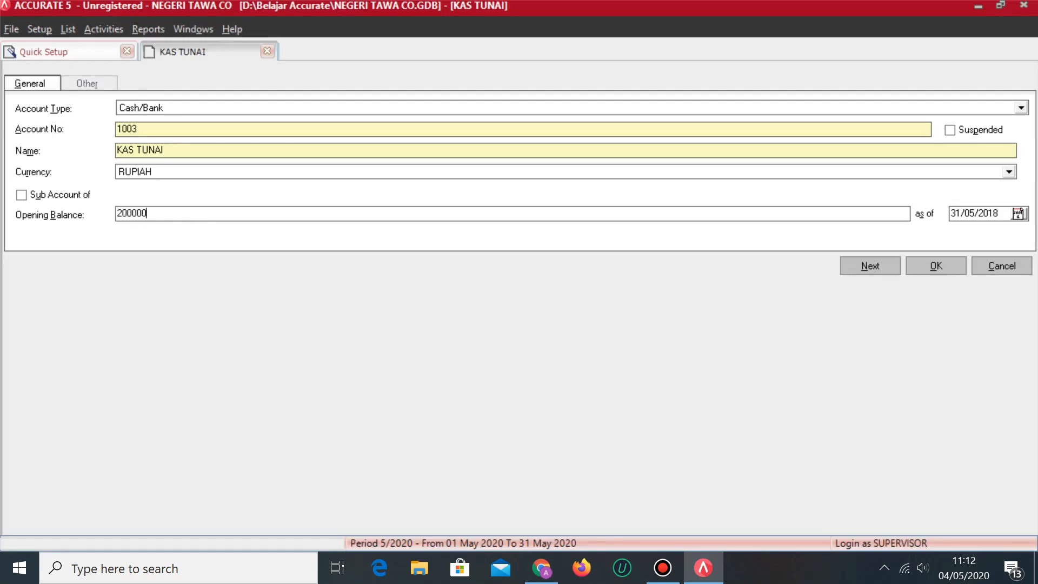
key("Tab")
left_click(876, 265)
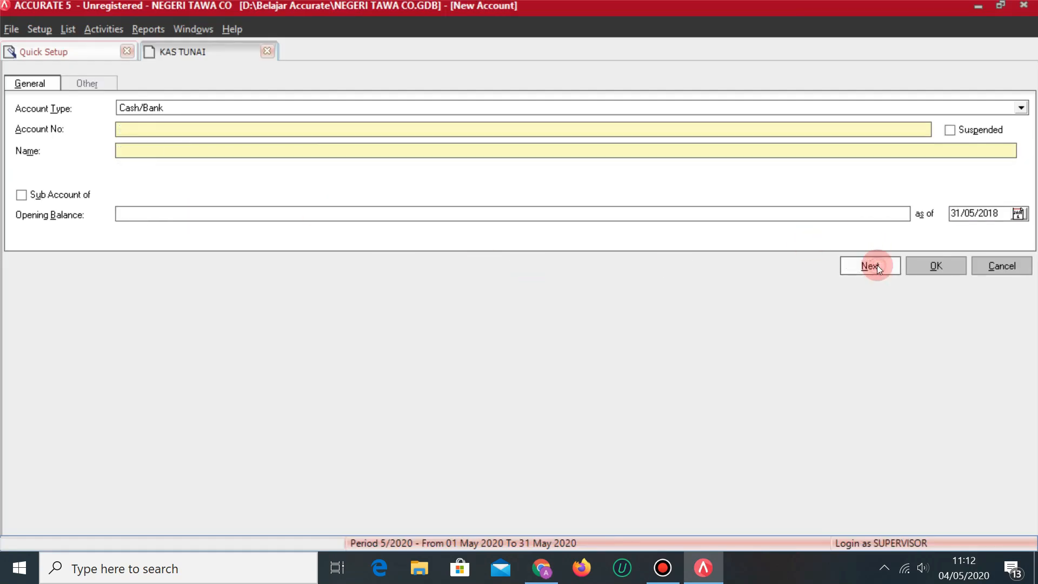
Create Fixed Asset account 1105 named KENDARAAN and save it.
key("alt+Tab")
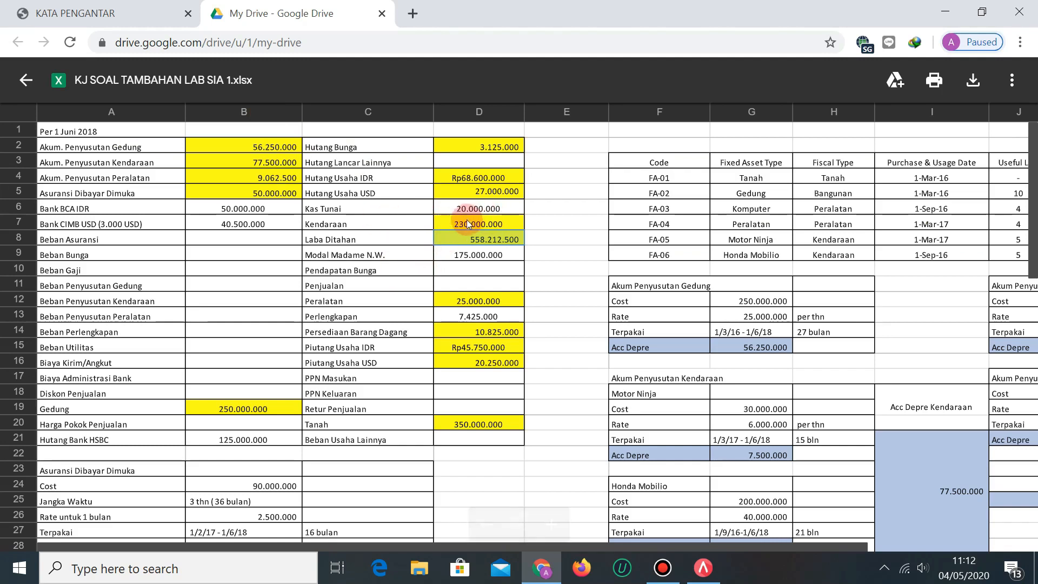
key("alt+Tab")
left_click(165, 106)
left_click(165, 106)
type("Fixed Asset")
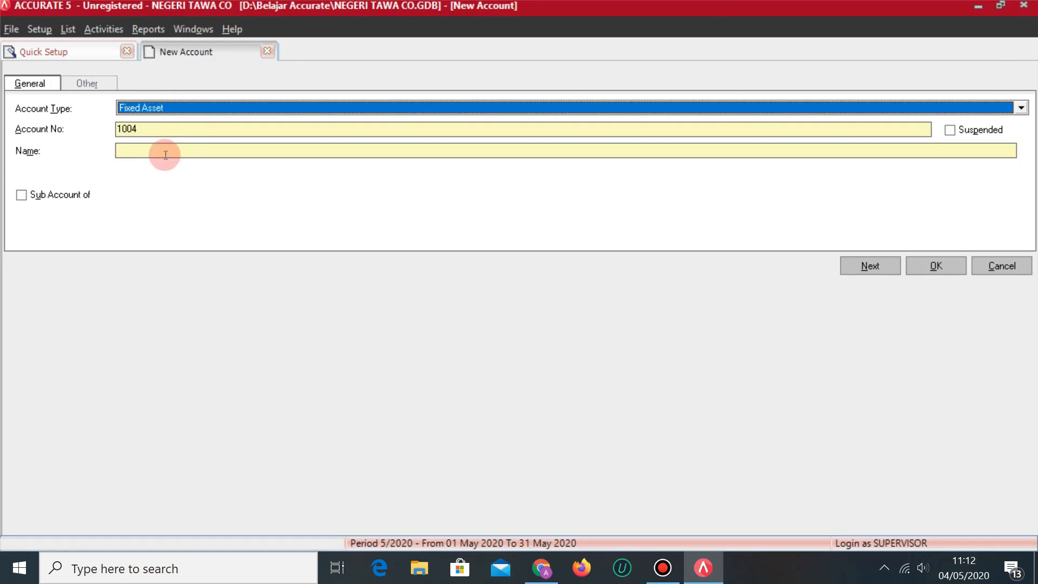
left_click(154, 129)
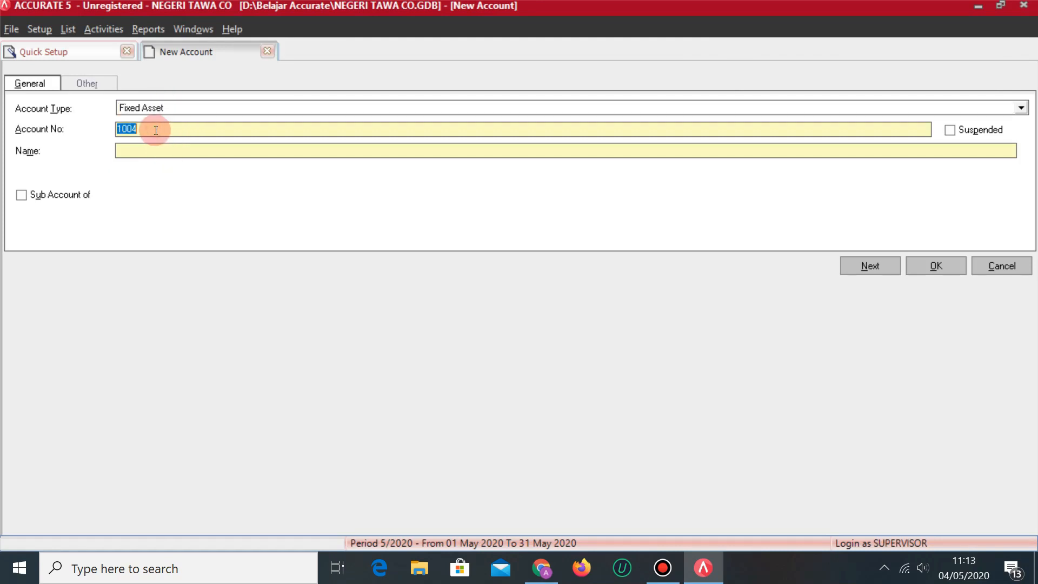
type("1105")
key("Tab")
type("KENDARAAN")
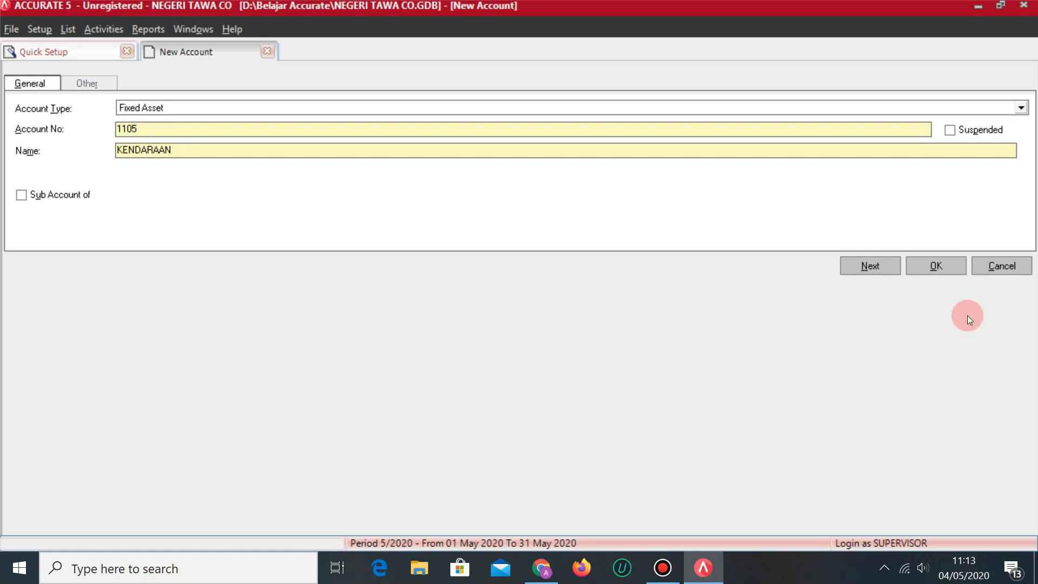
left_click(867, 264)
key("alt+Tab")
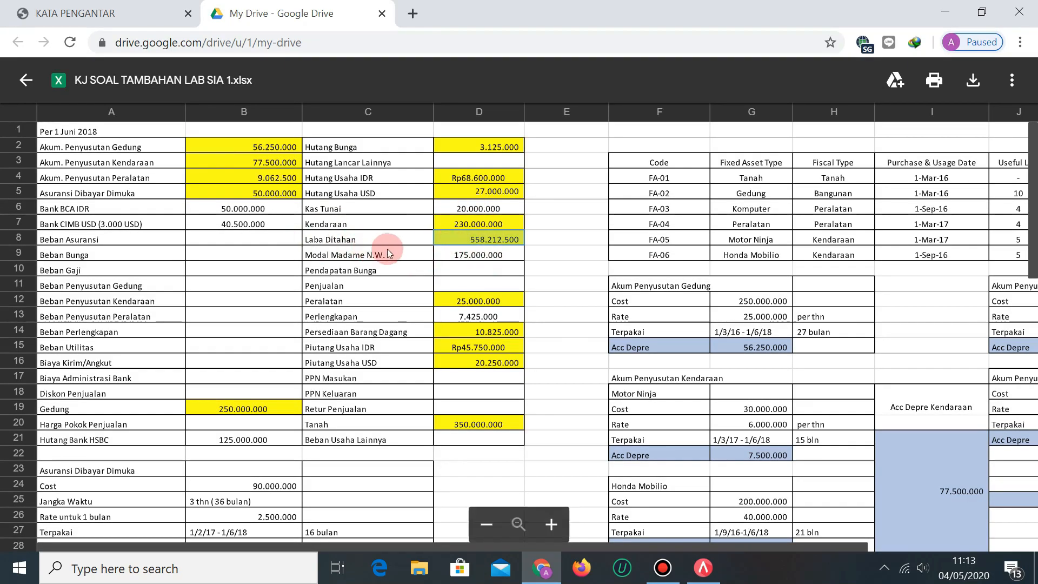
key("alt+Tab")
Create Equity account 3001 named LABA DITAHAN and save it.
left_click(215, 106)
type("Eq")
key("Return")
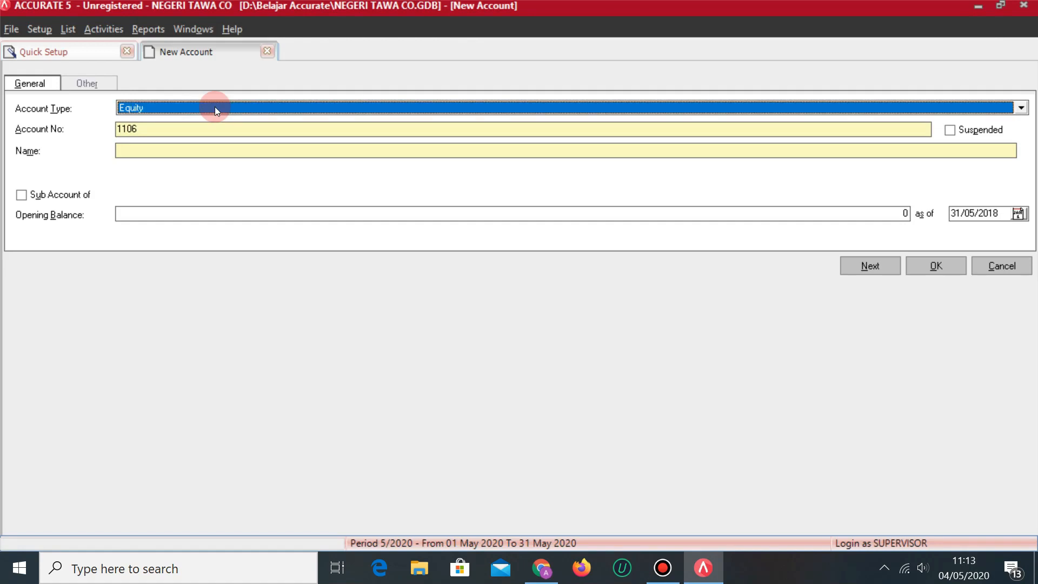
left_click(143, 124)
key("BackSpace")
key("BackSpace")
type("3001")
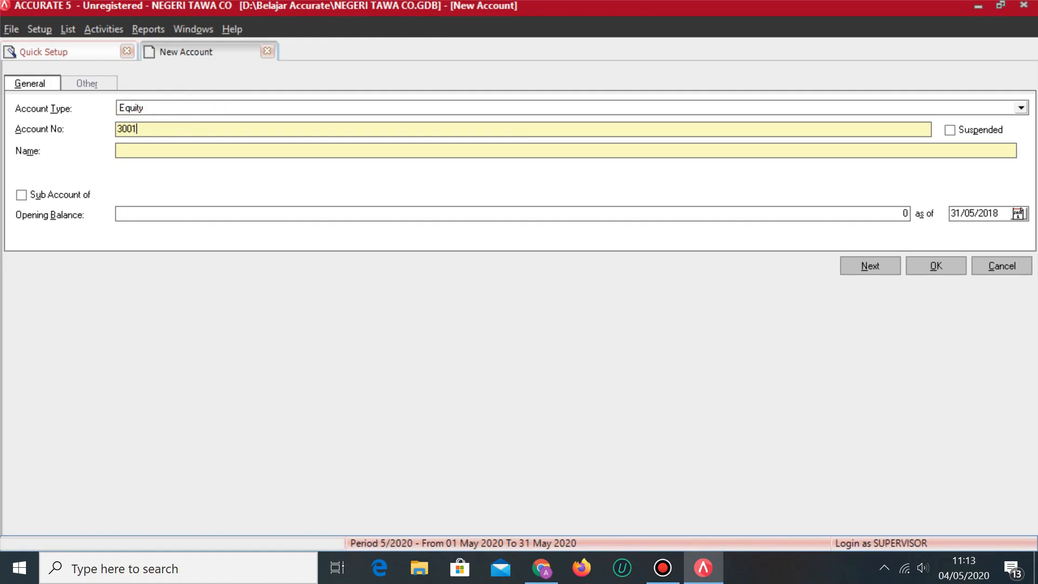
key("Tab")
key("Tab")
type("LABA DITAHAN")
left_click(885, 265)
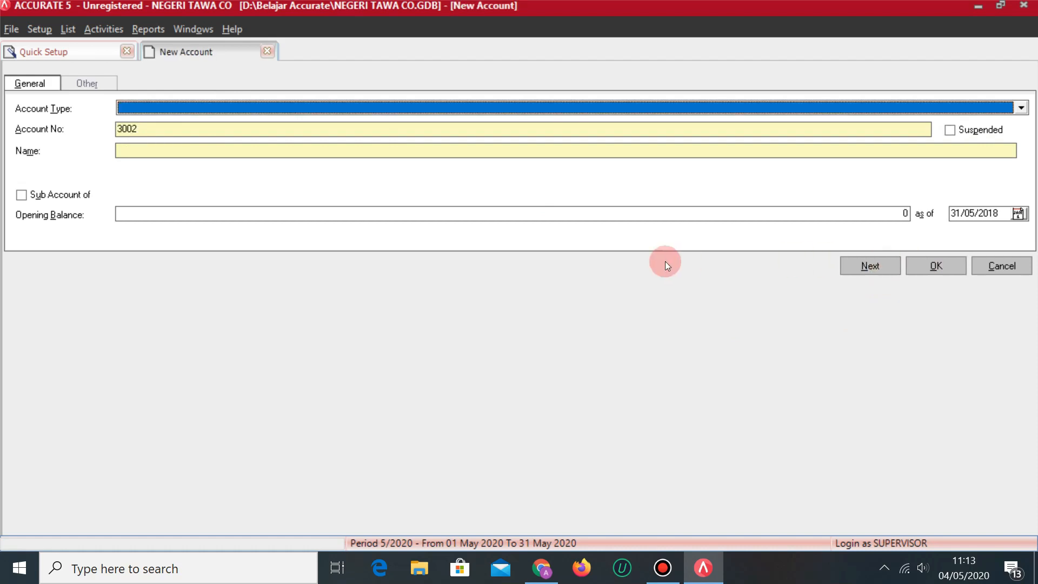
Start Equity account 3002 with the owner's capital account name (MODAL …).
key("alt+Tab")
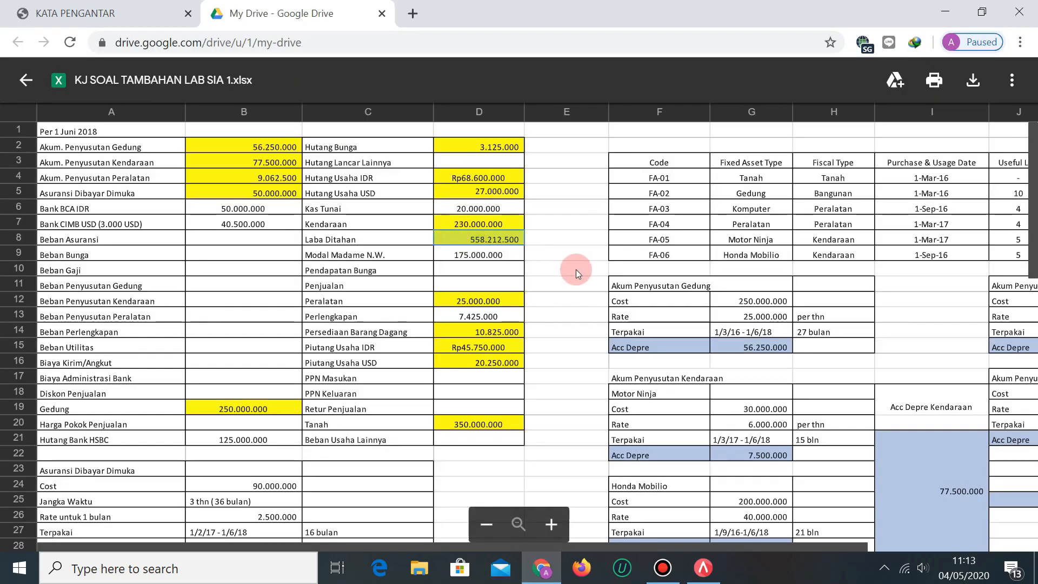
key("alt+Tab")
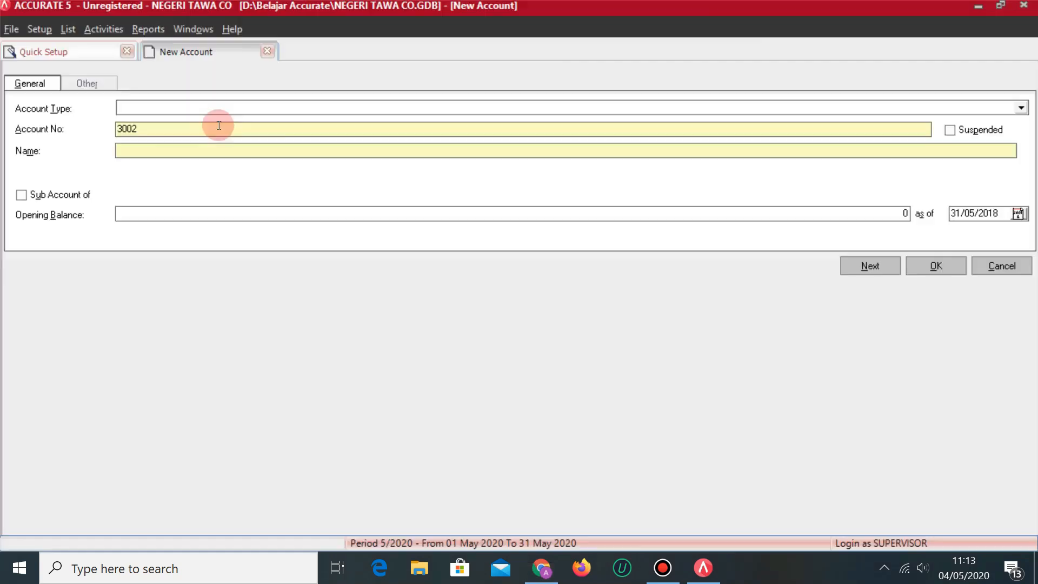
left_click(192, 108)
type("Equity")
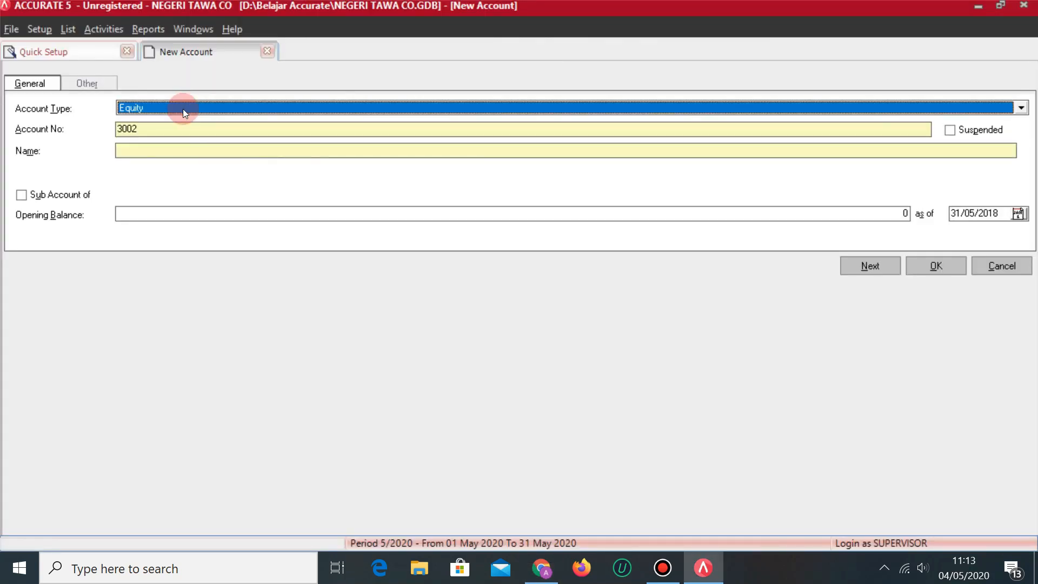
left_click(179, 151)
type("MODAL")
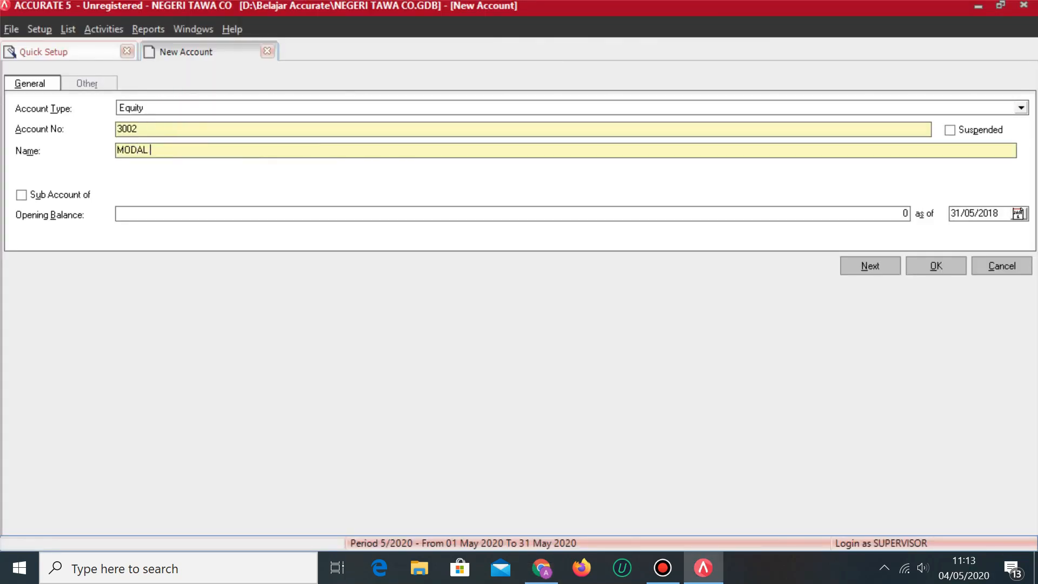
key("alt+Tab")
key("alt+Tab")
type("MADAME N")
Give the capital account a 175,000,000 opening balance, save it, and accept the currency warning.
key("alt+Tab")
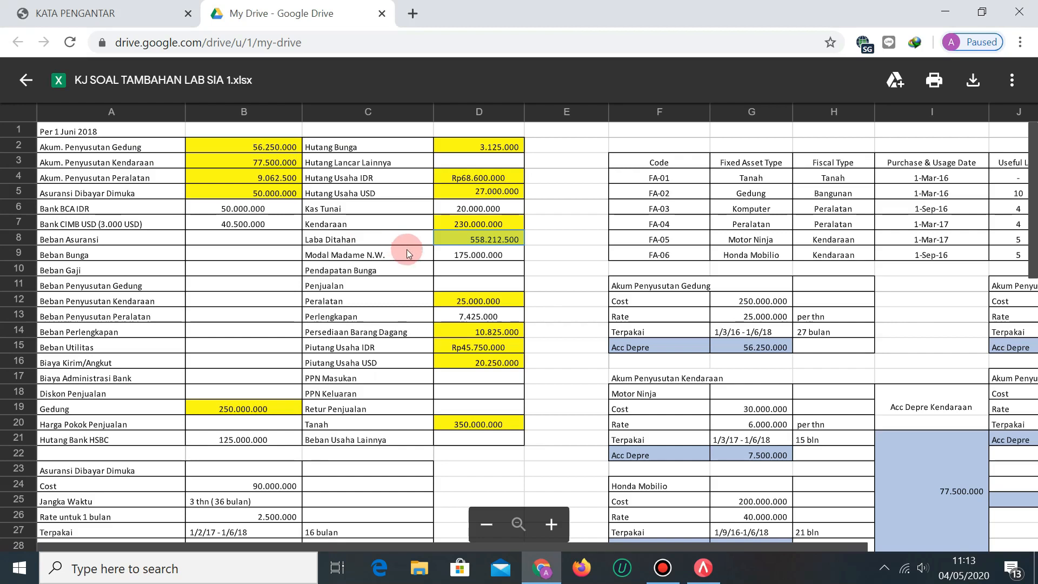
key("alt+Tab")
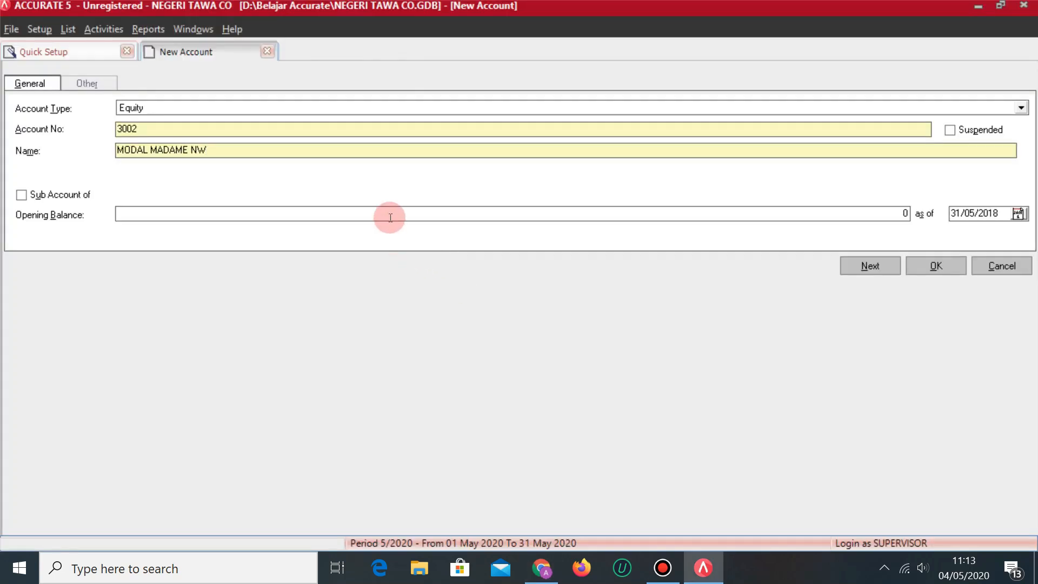
left_click(389, 215)
type("175")
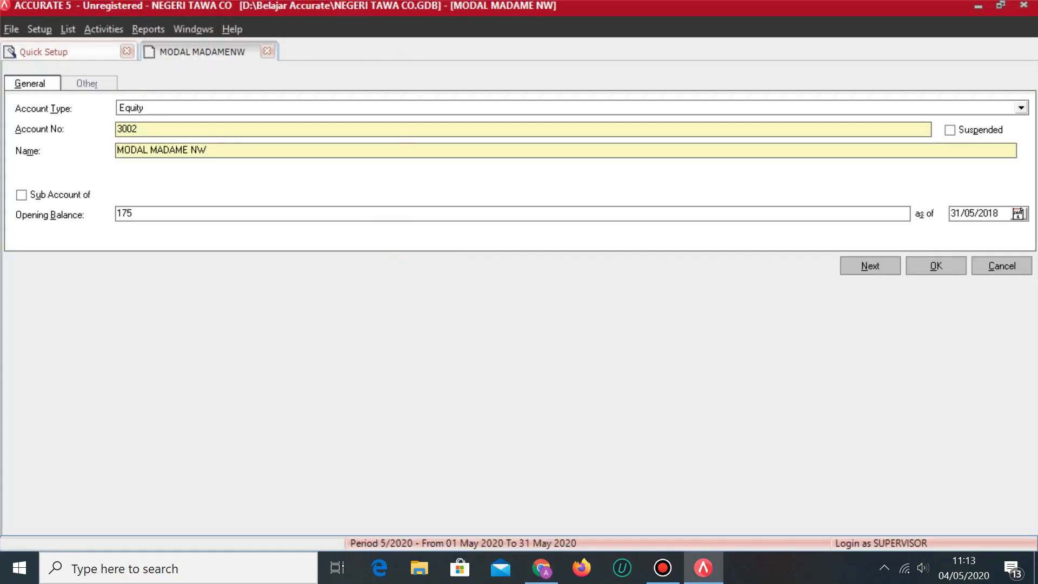
type(".000.000")
key("Tab")
key("alt+Tab")
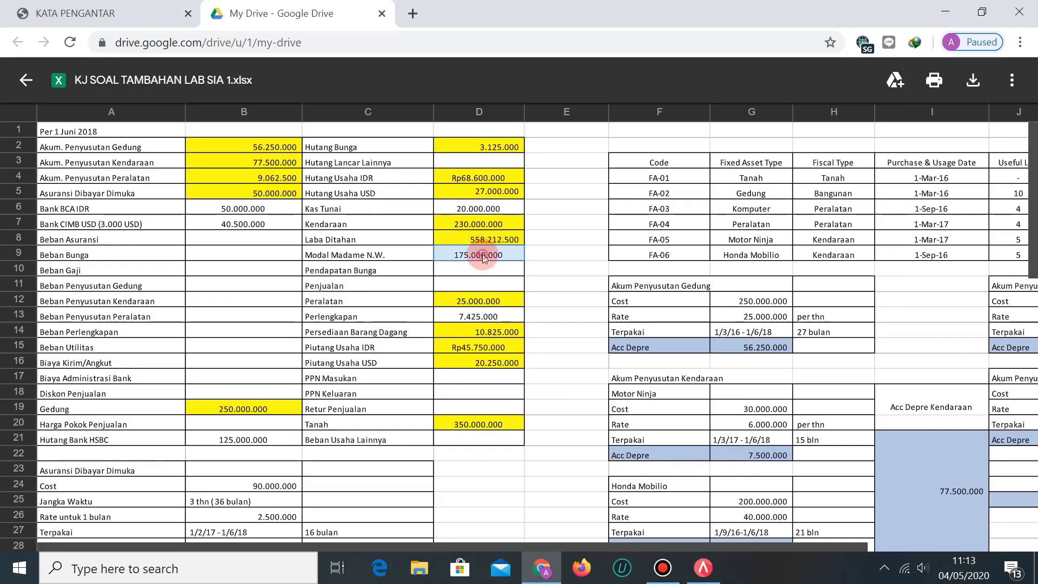
key("alt+Tab")
left_click(885, 265)
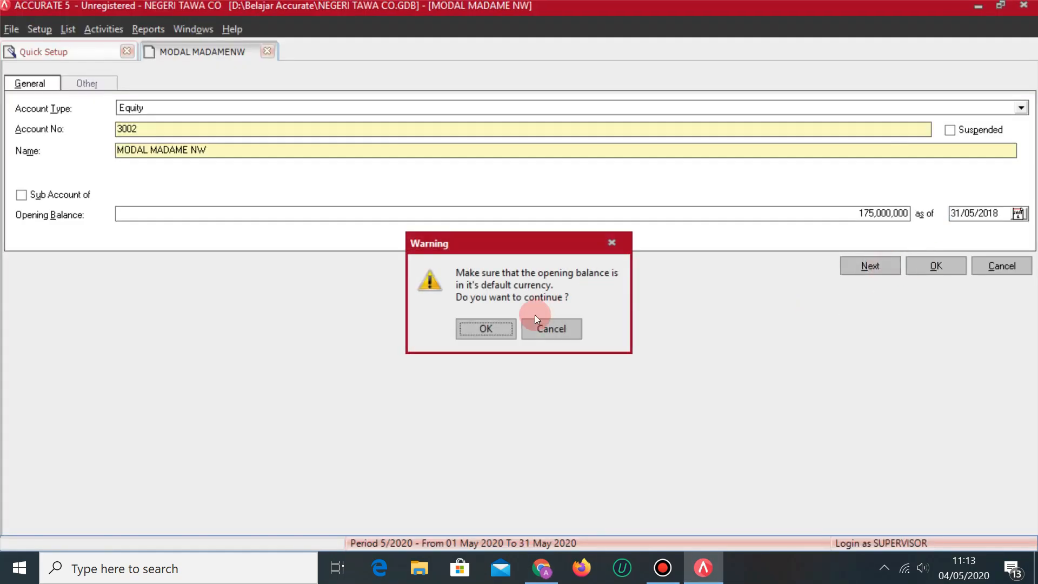
left_click(489, 329)
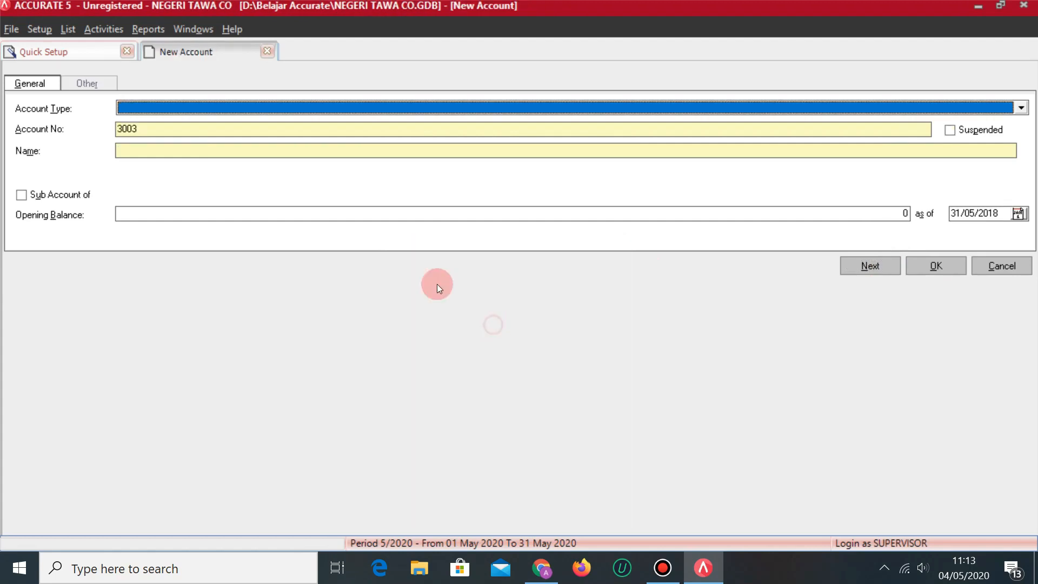
key("alt+Tab")
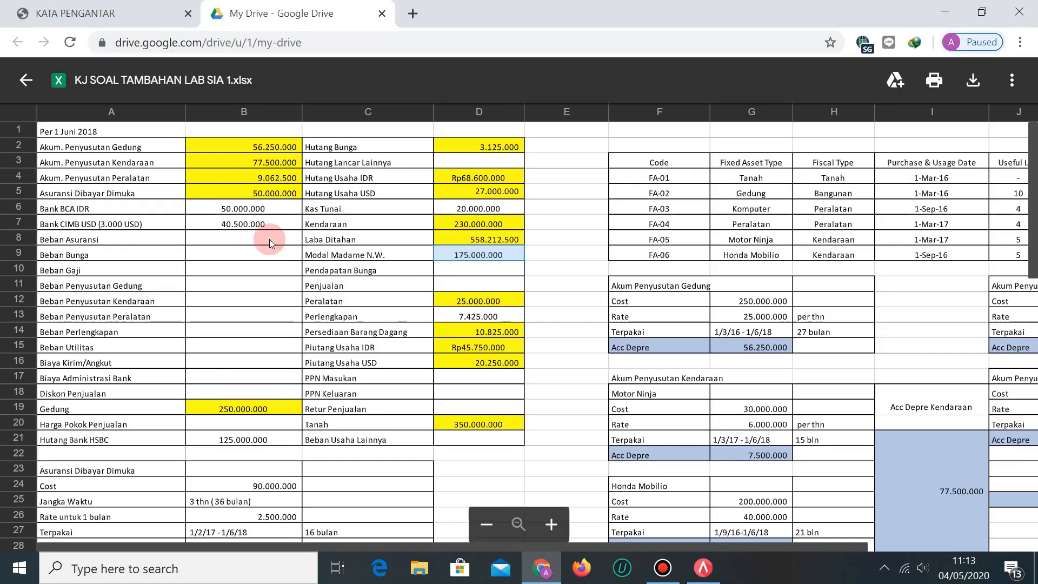
Create Other Income account 80 named PENDAPATAN BUNGA and save it.
key("alt+Tab")
left_click(207, 110)
key("Down")
key("Down")
key("Down")
key("Down")
key("Down")
key("Down")
key("Down")
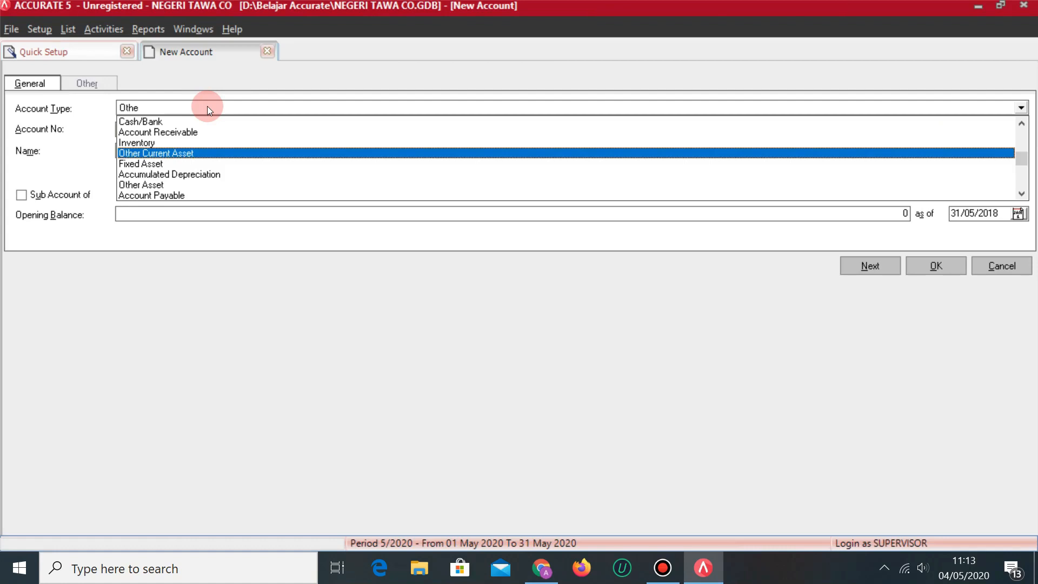
key("Down")
key("Down")
key("Down")
key("Down")
key("Down")
key("Down")
key("Down")
key("Down")
key("Down")
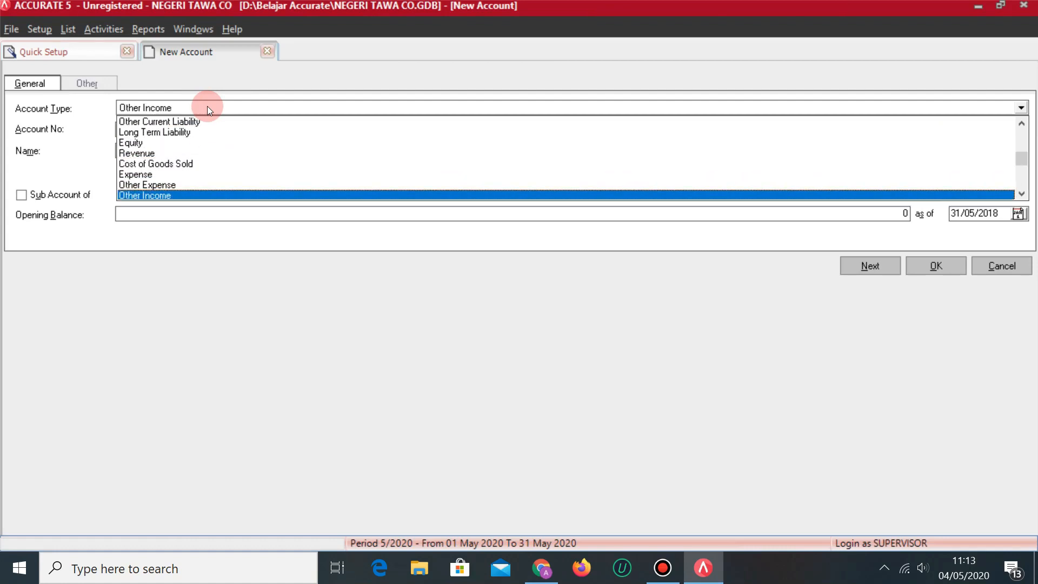
key("Return")
left_click(198, 152)
key("BackSpace")
key("BackSpace")
key("BackSpace")
key("BackSpace")
type("8001")
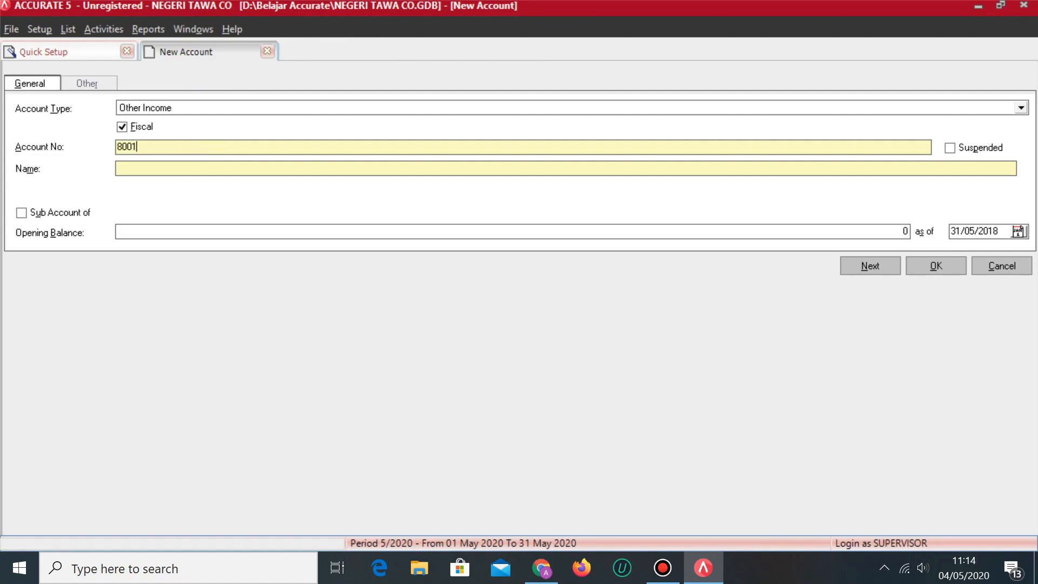
key("Tab")
type("PENDAPATAN BUNGA")
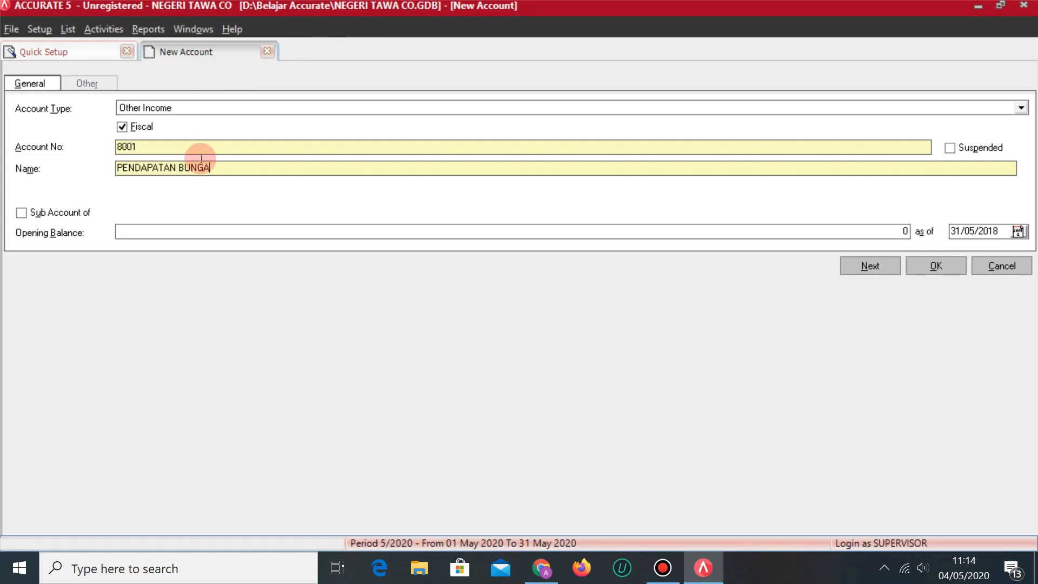
key("alt+Tab")
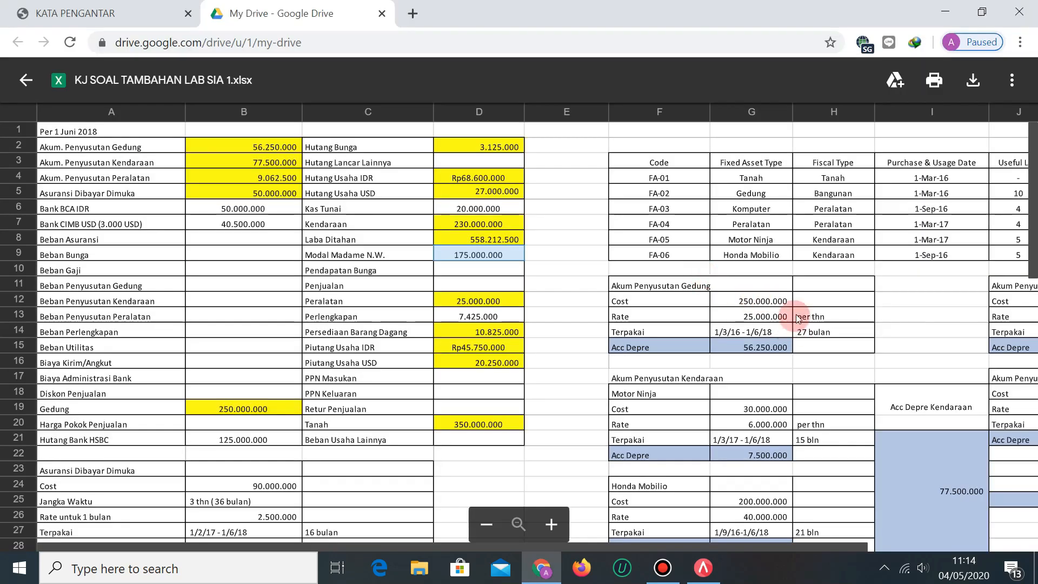
key("alt+Tab")
left_click(859, 265)
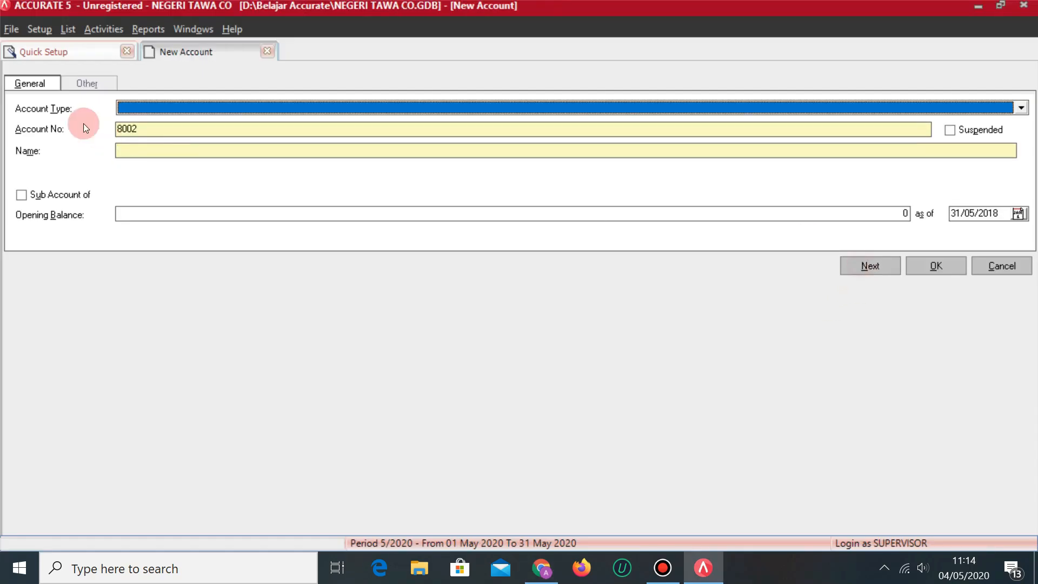
Create Revenue account 4002 named PENJUALAN and save it.
left_click(168, 108)
type("Re")
key("Return")
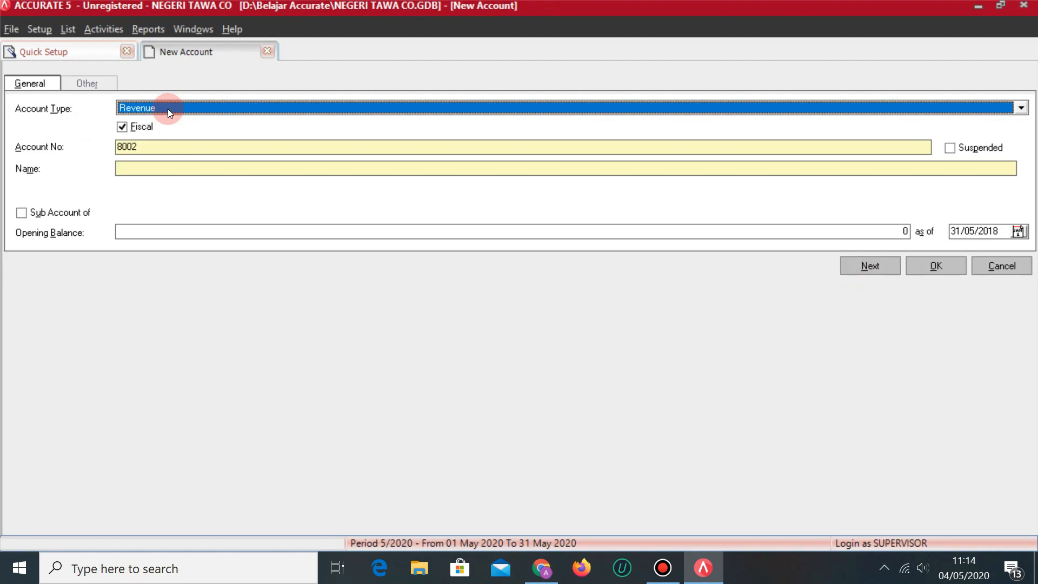
left_click(172, 143)
key("BackSpace")
key("BackSpace")
key("BackSpace")
key("BackSpace")
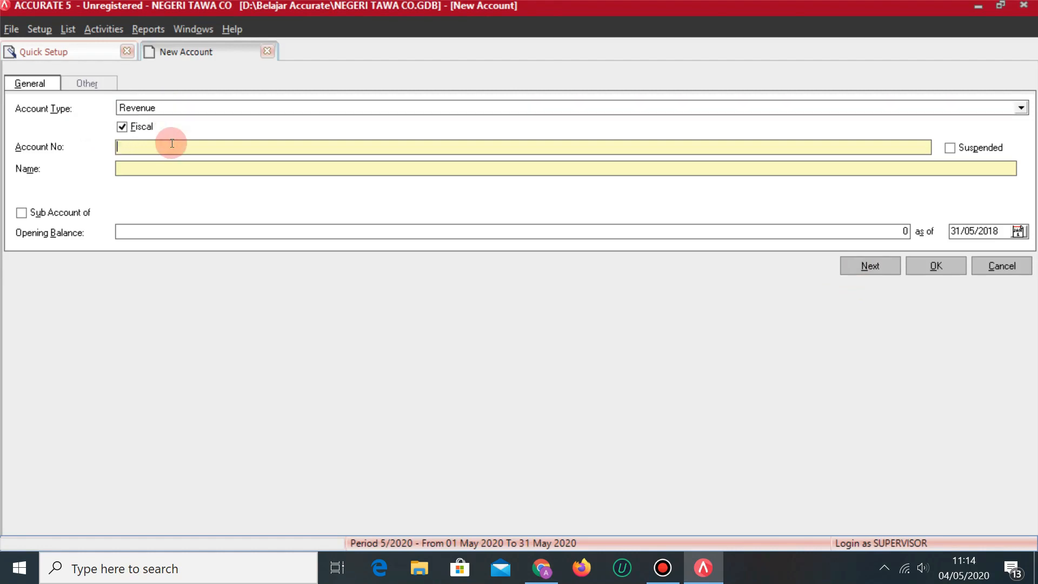
type("4002")
key("Tab")
type("PENJUALAN")
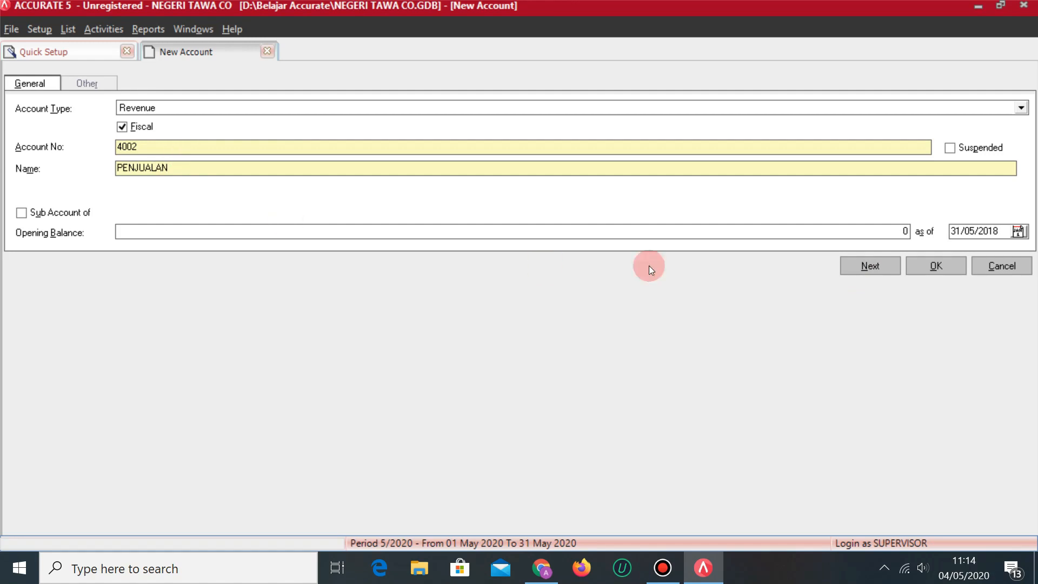
left_click(869, 265)
Create Fixed Asset account 1106 named PERALATAN and save it.
key("alt+Tab")
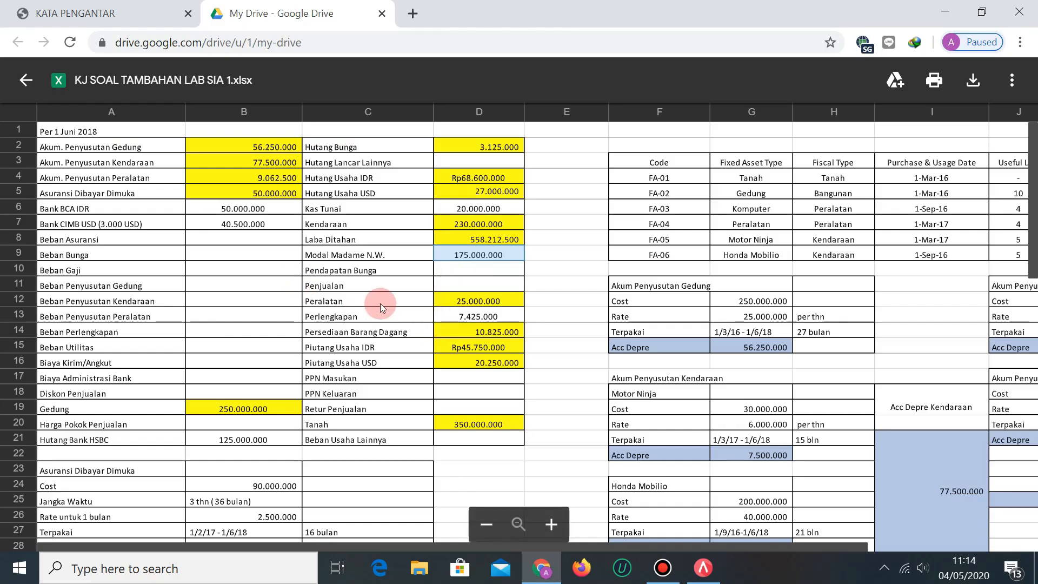
key("alt+Tab")
type("f")
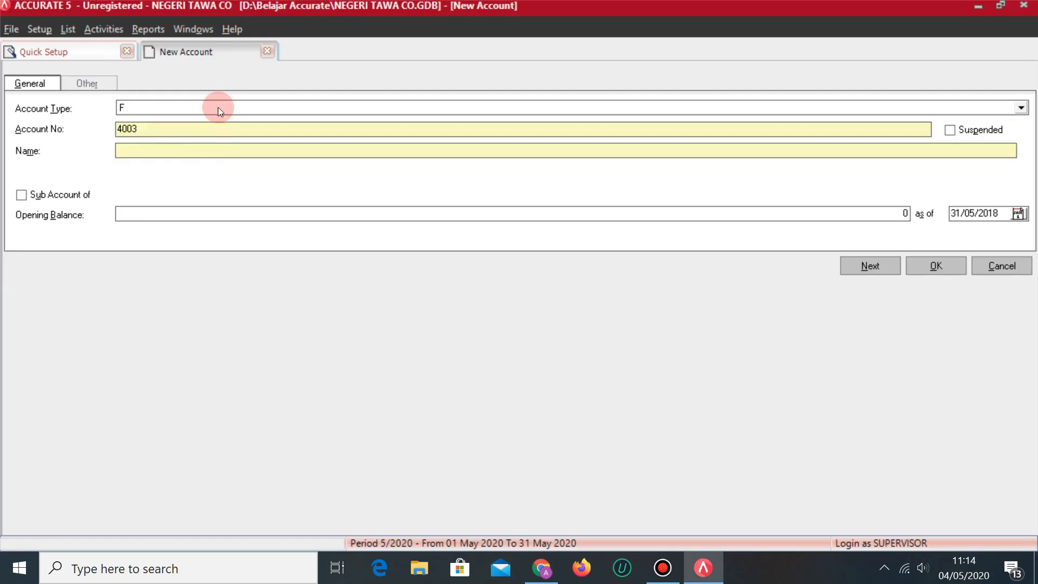
left_click(180, 129)
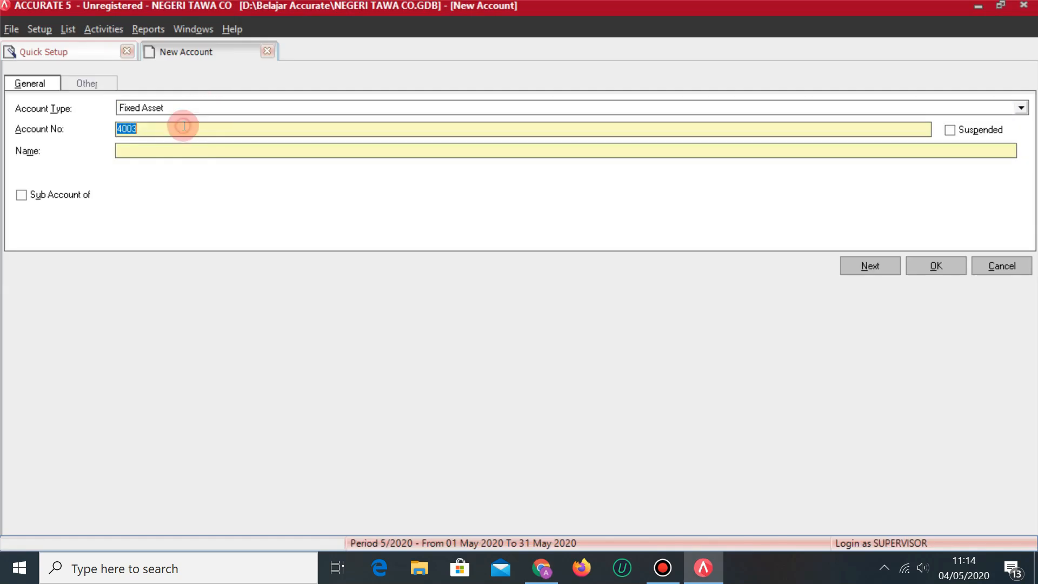
type("1106")
left_click(117, 150)
type("PERALATAN")
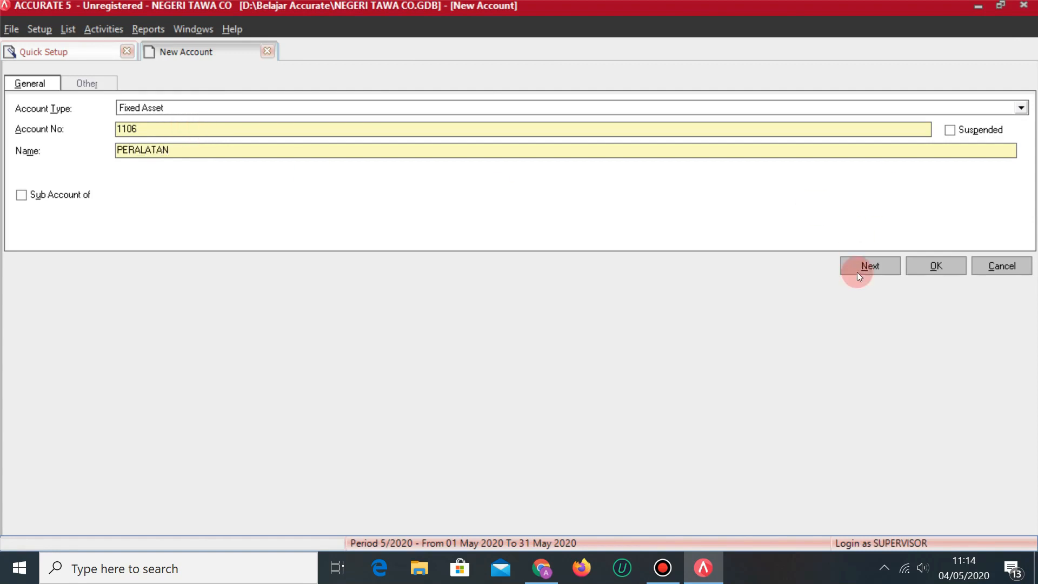
left_click(871, 265)
Create an Other Current Asset account named PERLENGKAPAN and save it.
key("alt+Tab")
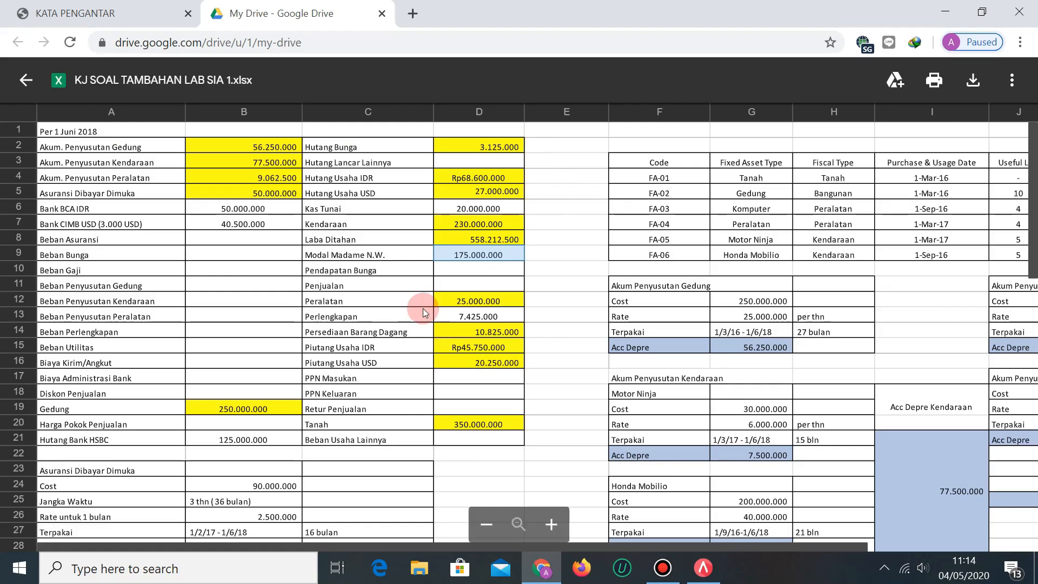
key("alt+Tab")
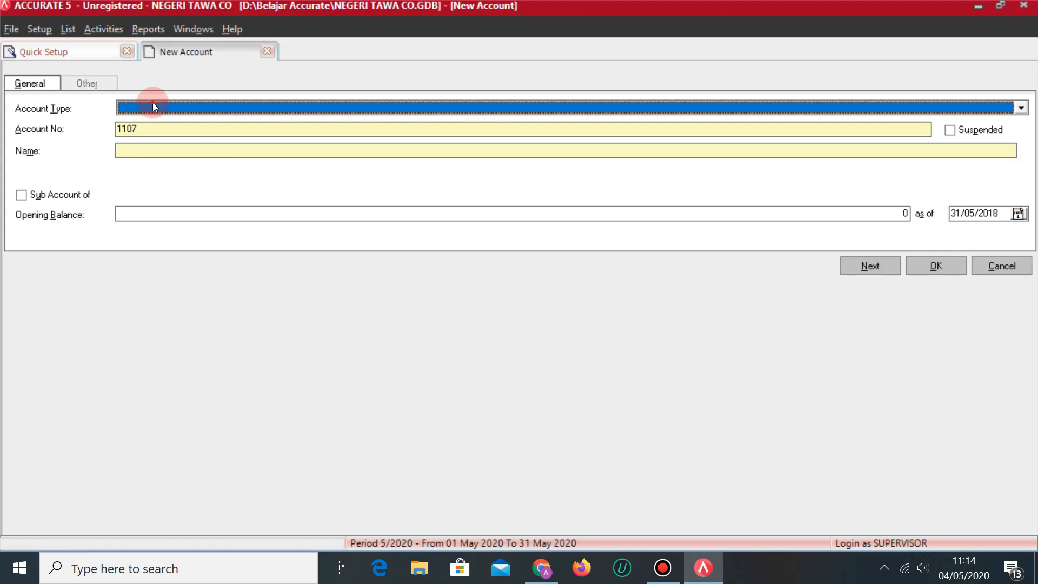
left_click(154, 106)
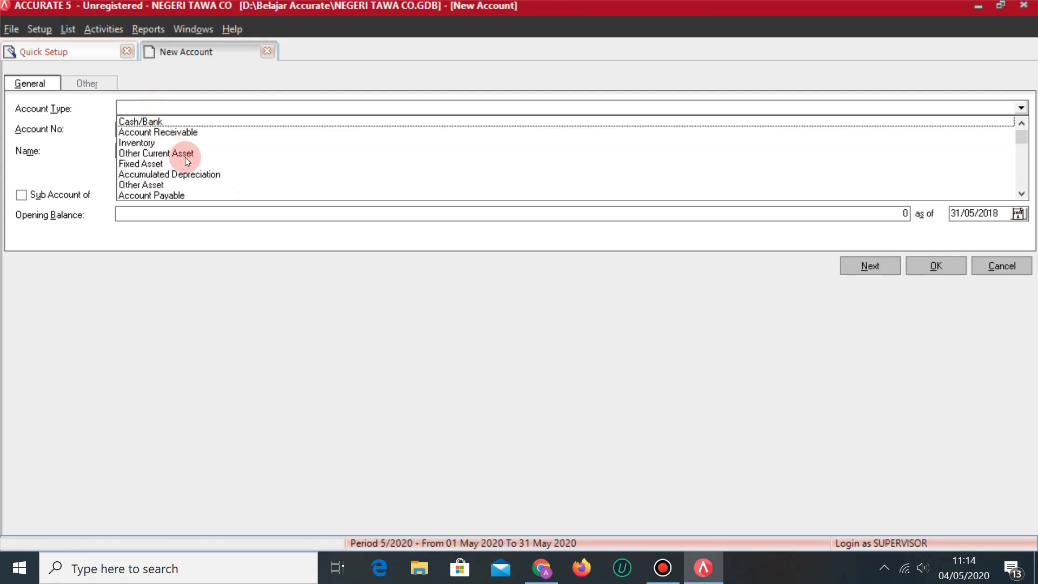
left_click(185, 155)
double_click(153, 127)
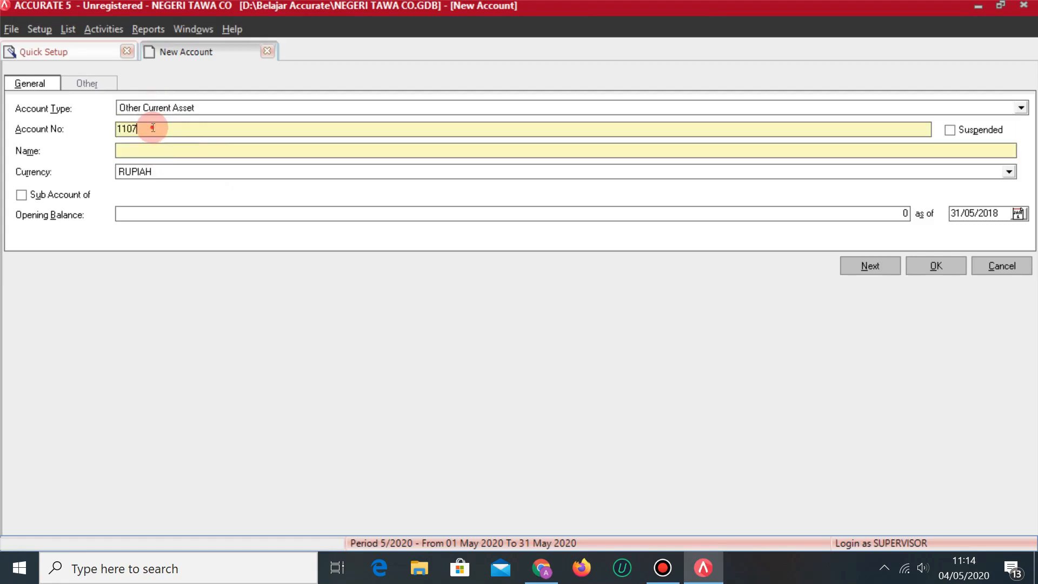
type("10")
type("PERLENGKAPAN")
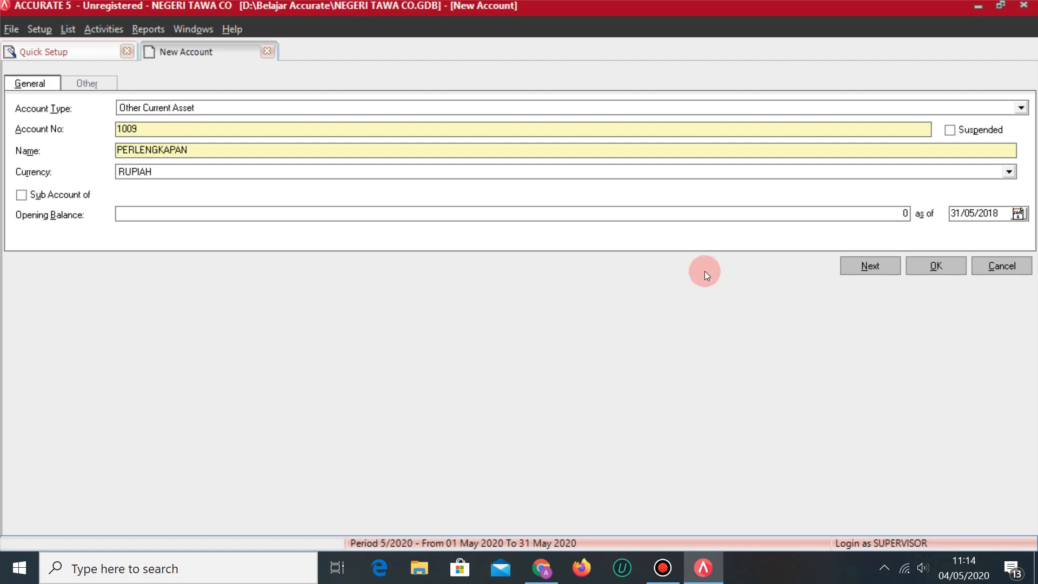
left_click(889, 262)
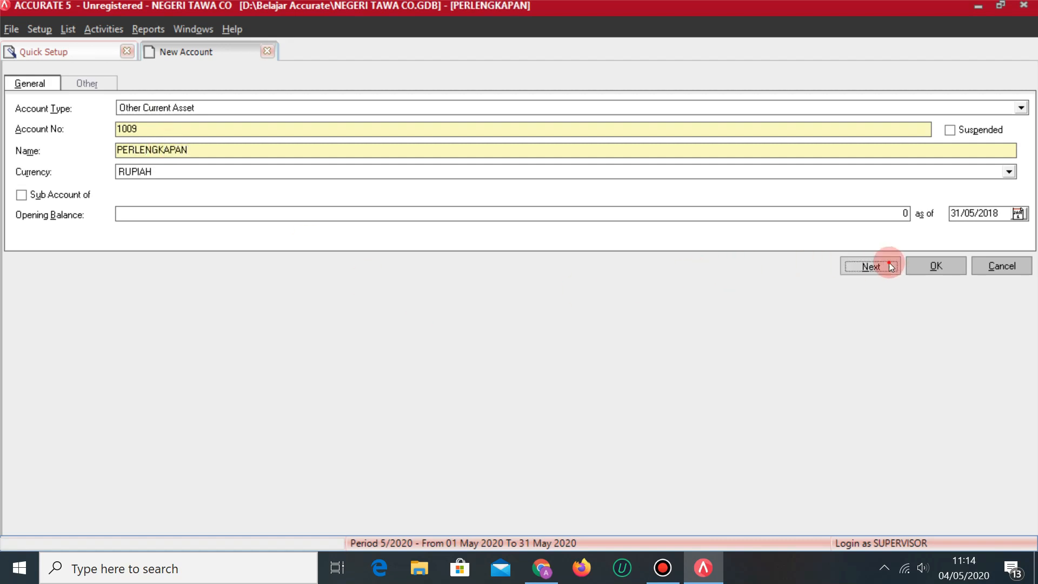
Create an Inventory account named PERSEDIAAN BARANG DAGANG and save it.
key("alt+Tab")
left_click(461, 238)
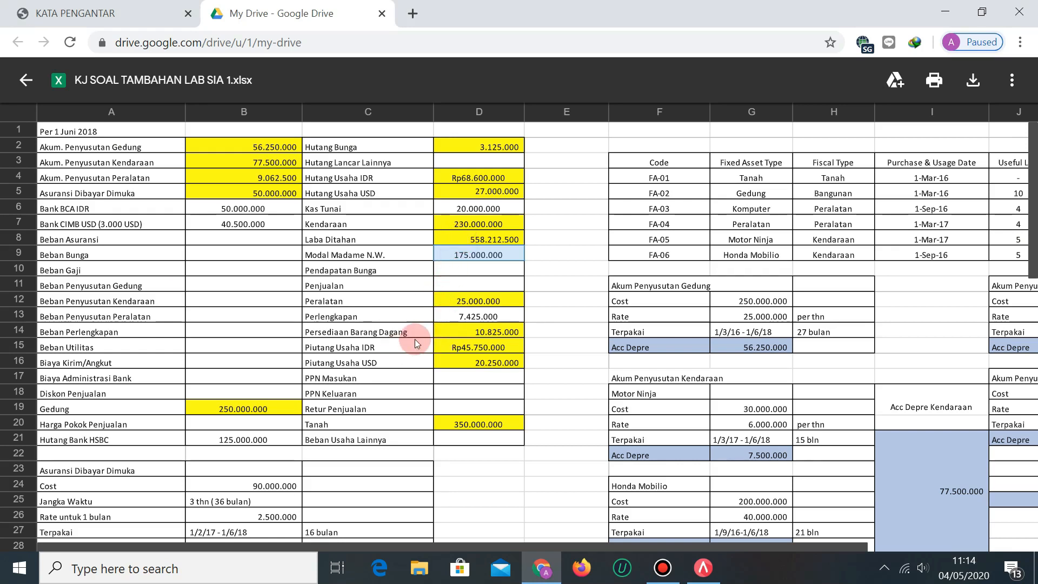
key("alt+Tab")
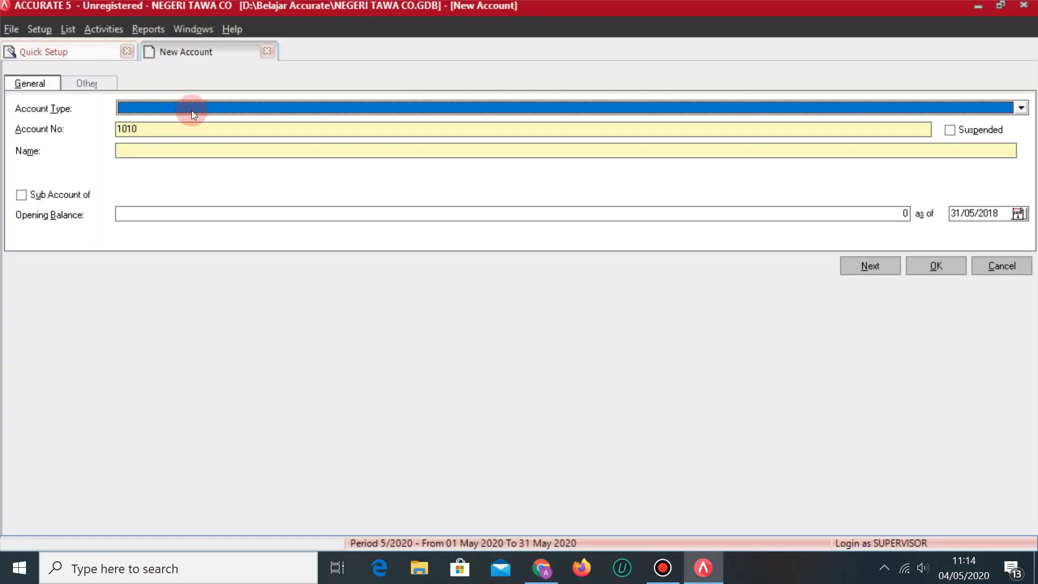
left_click(200, 106)
left_click(146, 144)
left_click(149, 151)
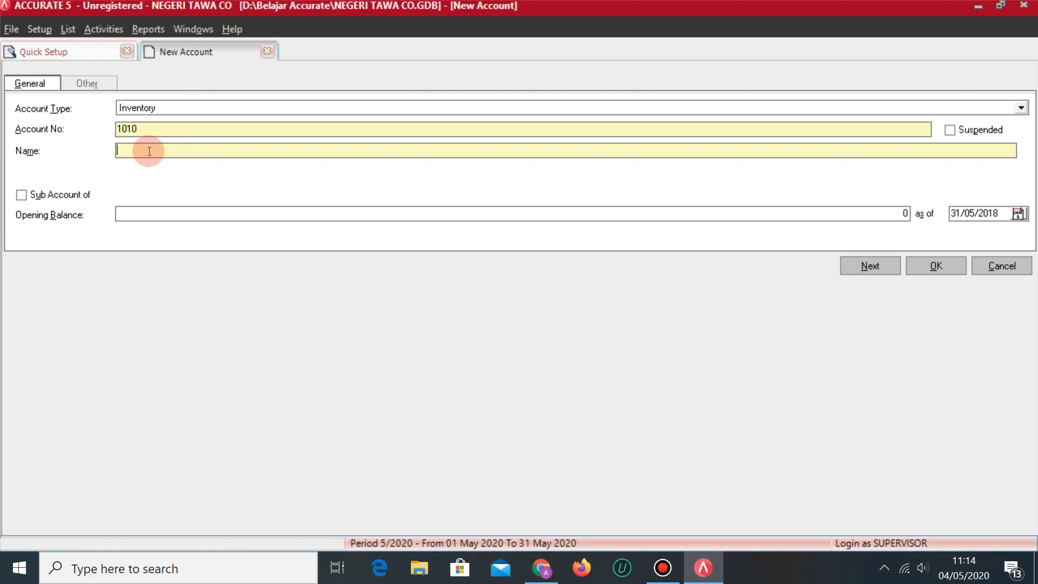
type("PERSEDIAAN BARNA")
key("BackSpace")
key("BackSpace")
type("ANG ")
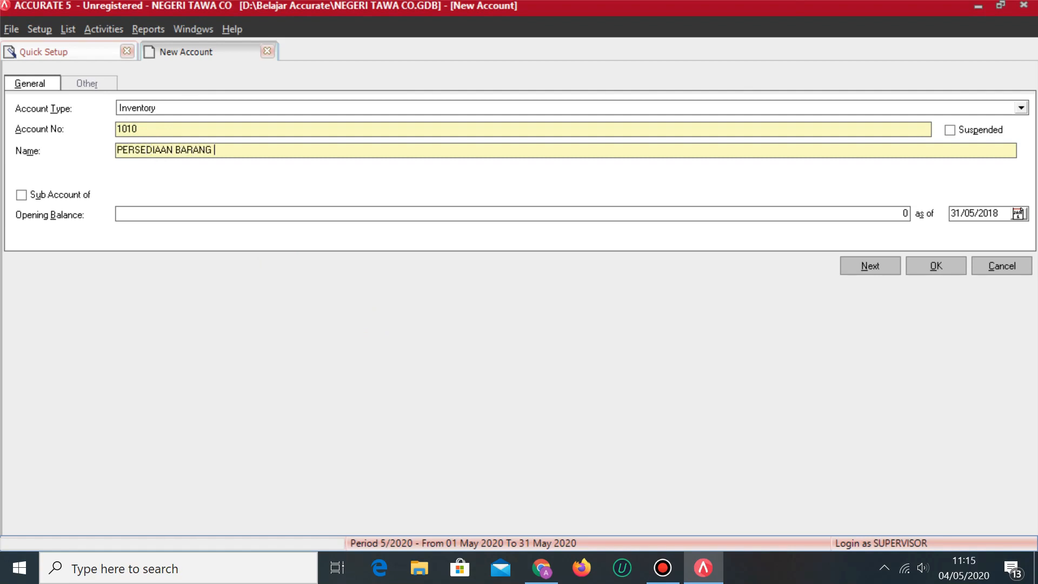
type("DAGANG")
key("alt+Tab")
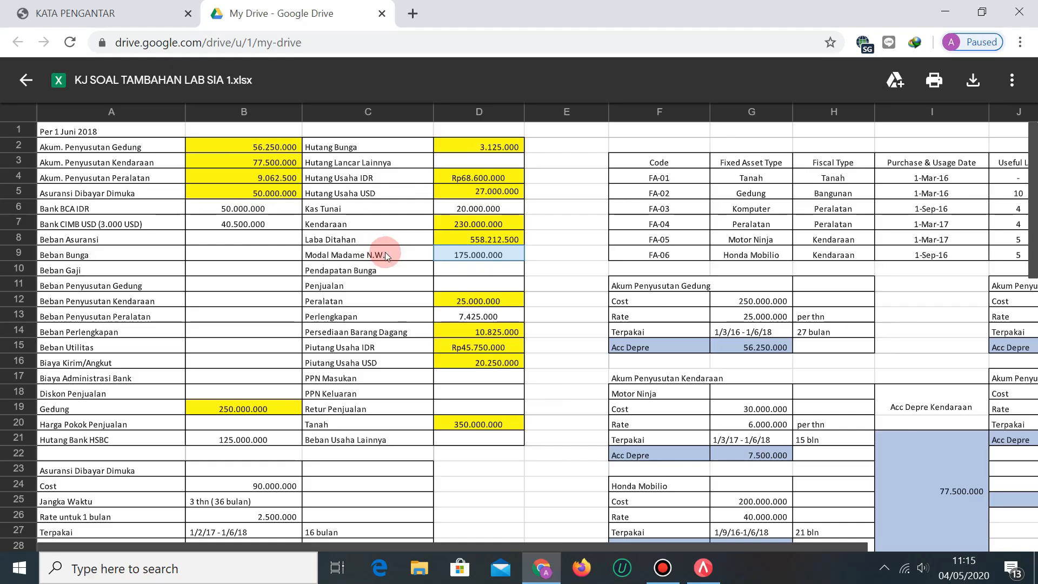
key("alt+Tab")
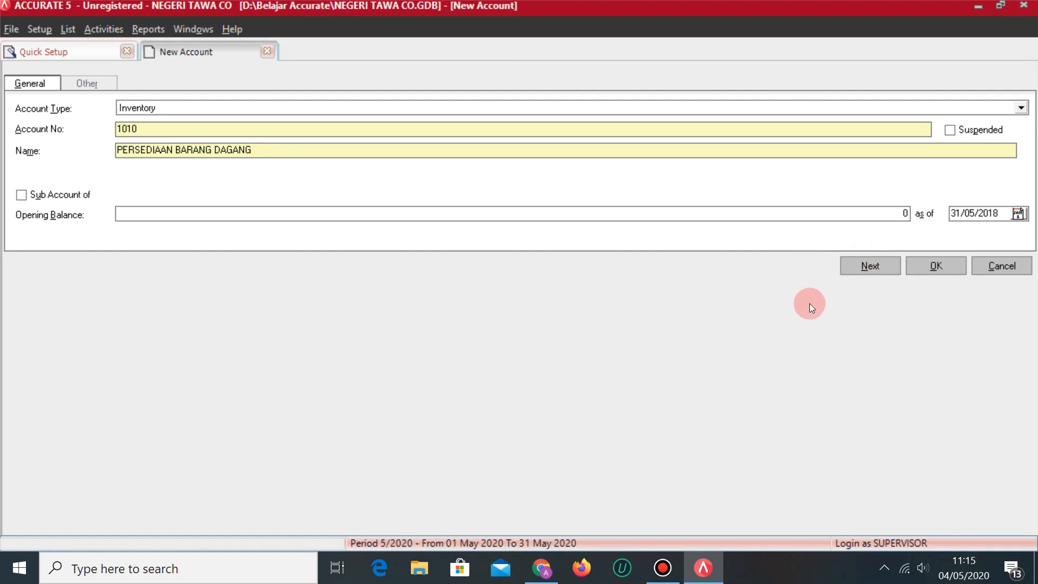
left_click(870, 266)
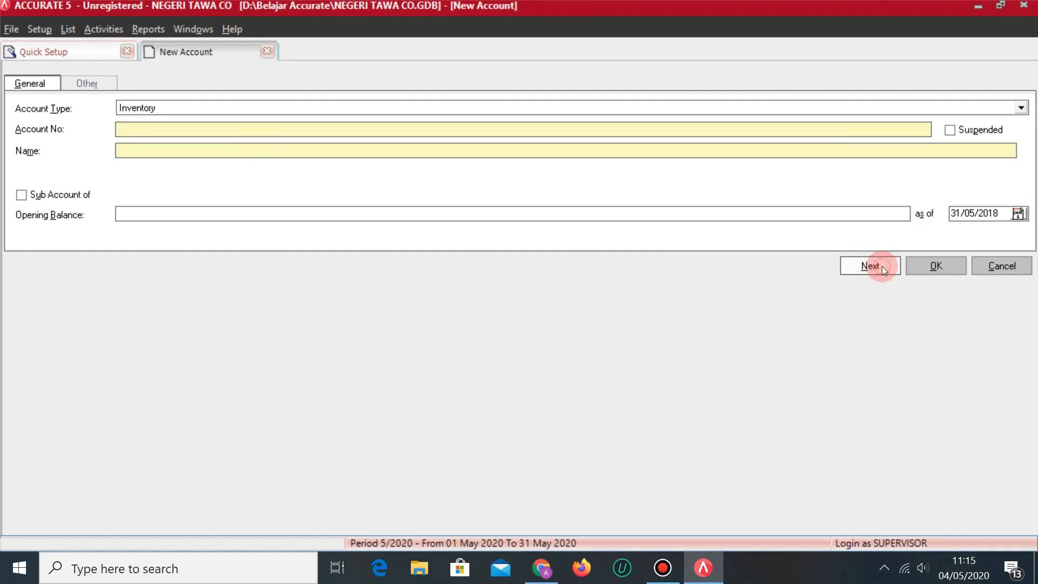
Create Account Receivable PIUTANG USAHA IDR in Rupiah and save it.
key("alt+Tab")
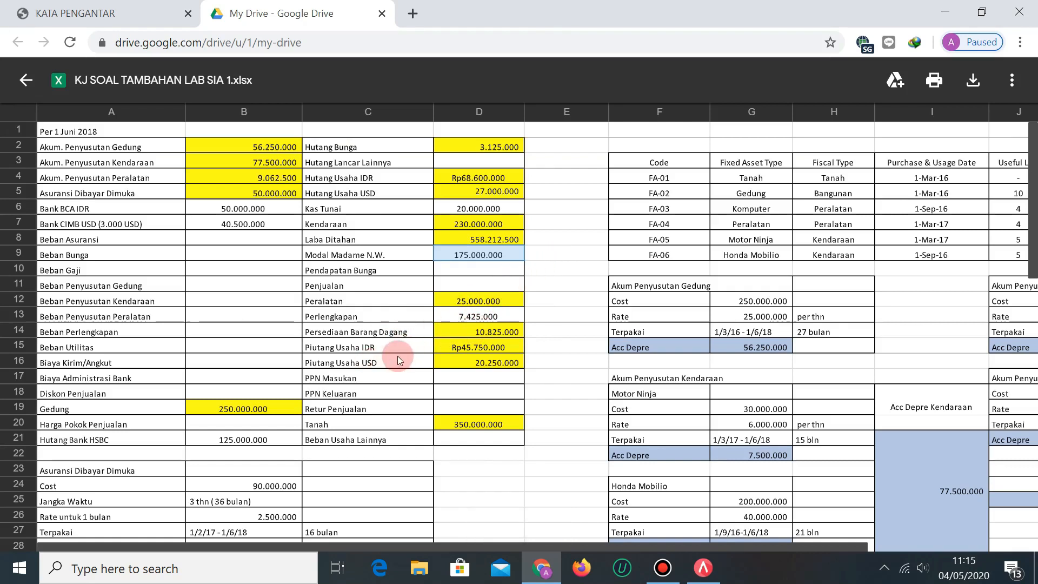
key("alt+Tab")
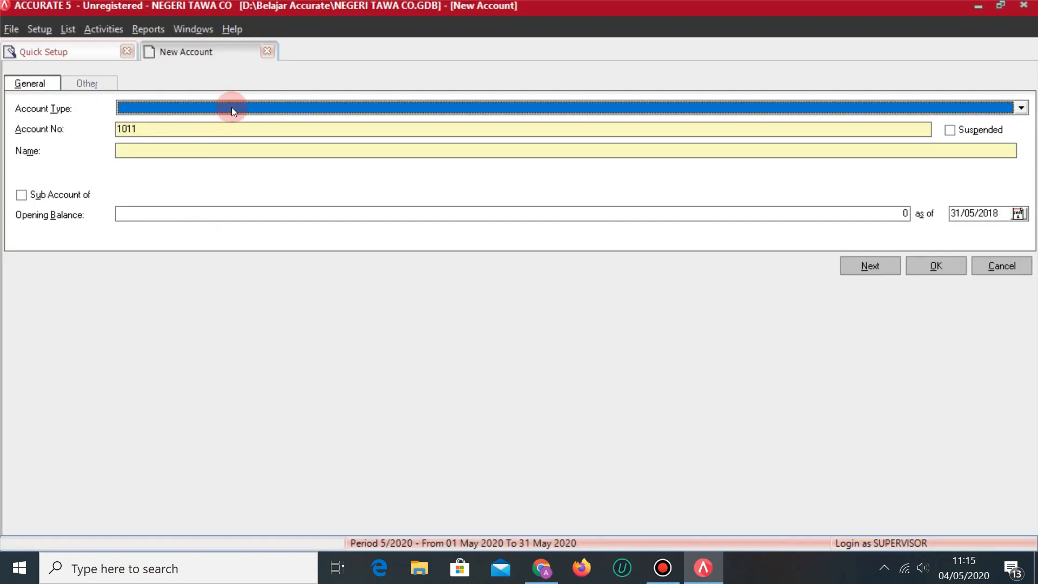
left_click(233, 106)
left_click(200, 134)
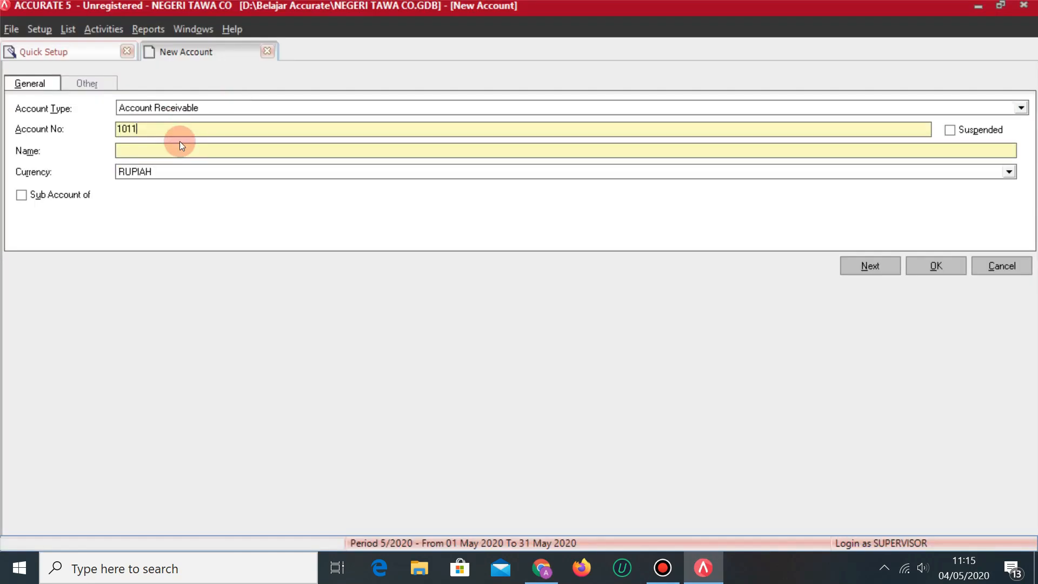
left_click(179, 142)
type("PIUTANG USAHA IDR")
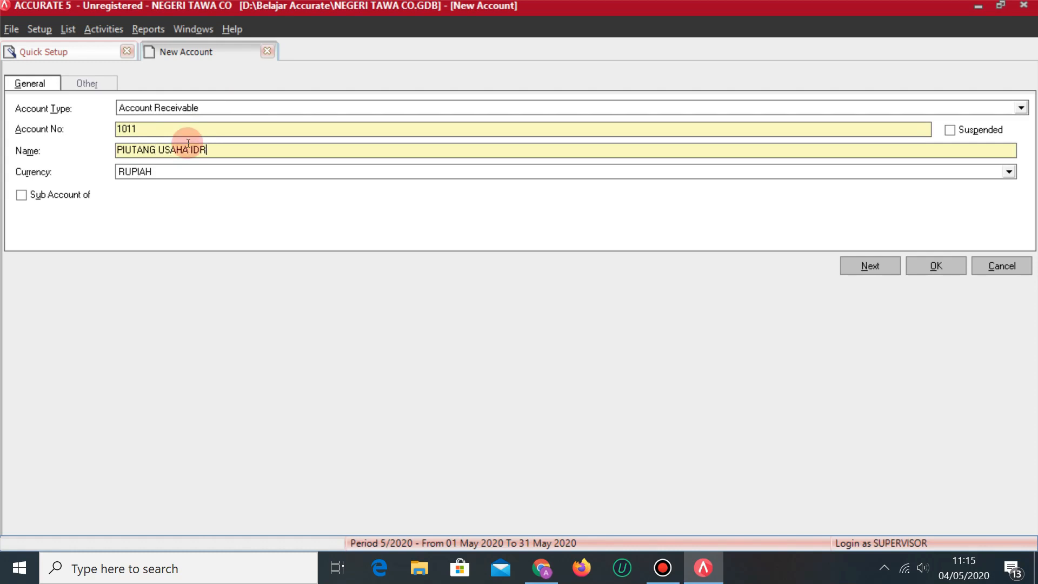
left_click(865, 265)
type("A")
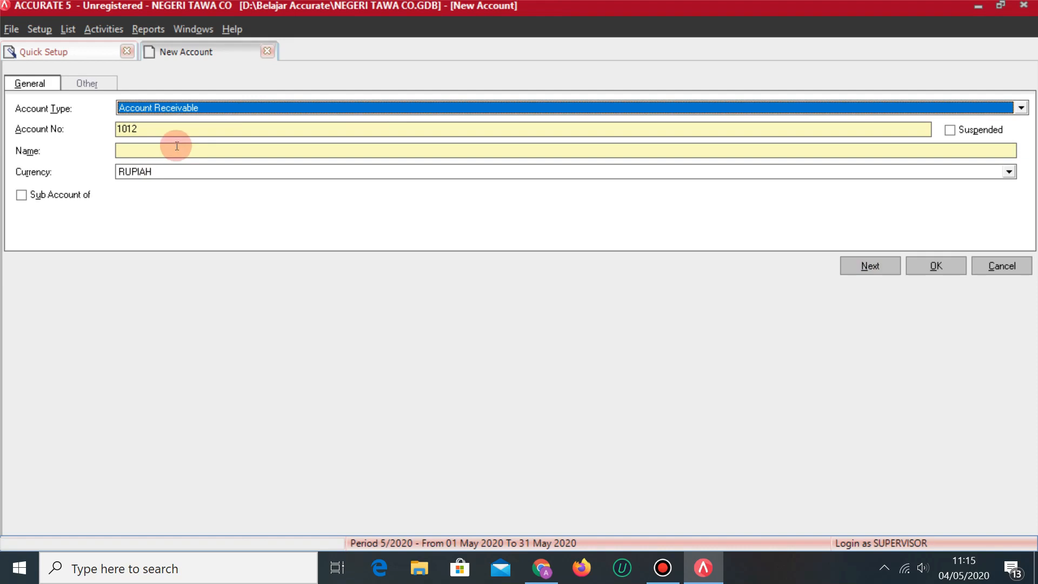
Save PIUTANG USAHA USD as a DOLLAR account, accepting the 13,500 Rupiah exchange rate.
left_click(176, 146)
type("PIUTANG USAHA USD")
left_click(176, 147)
left_click(137, 180)
left_click(133, 207)
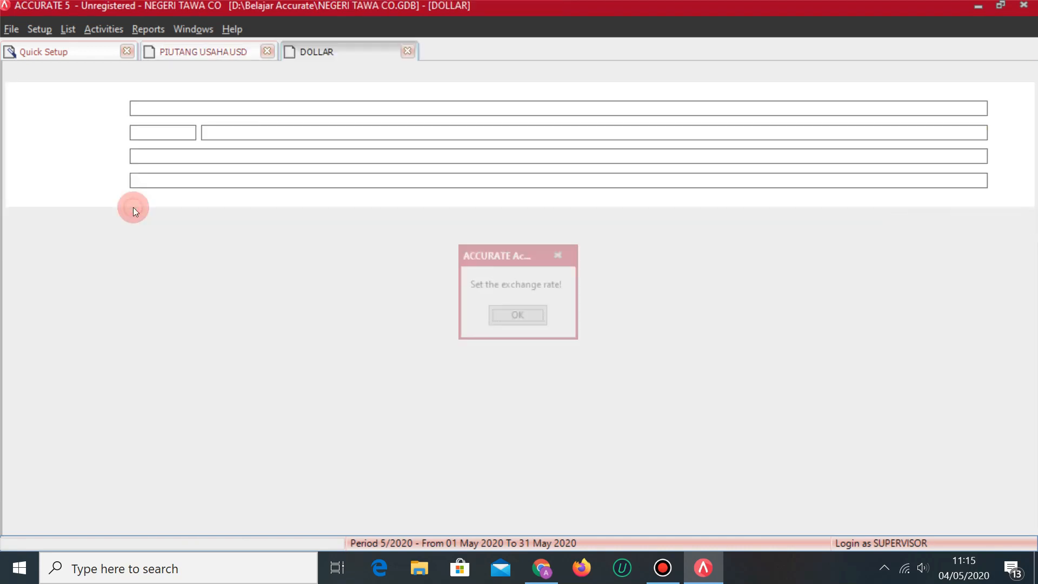
left_click(540, 319)
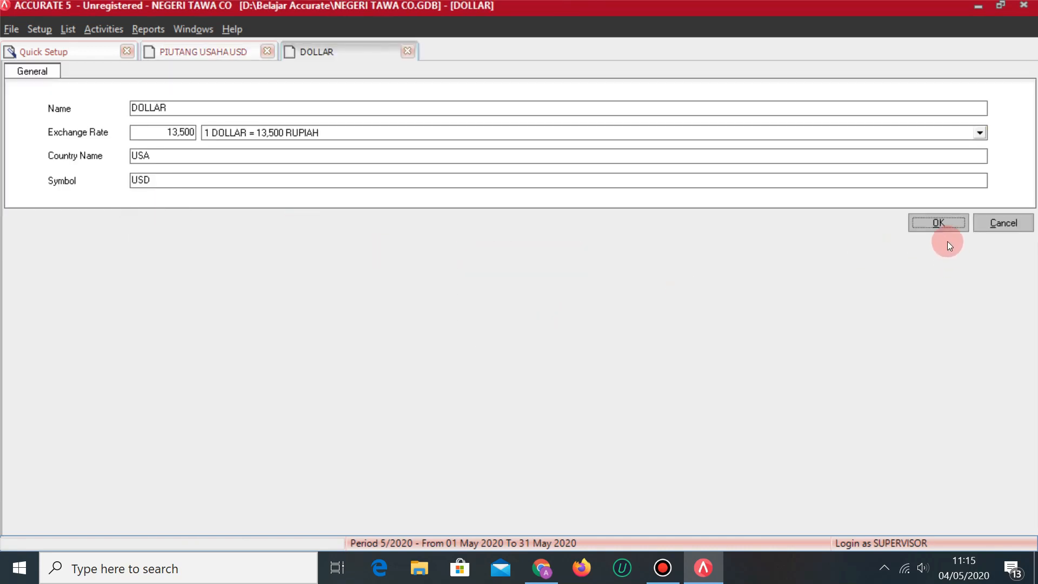
left_click(937, 227)
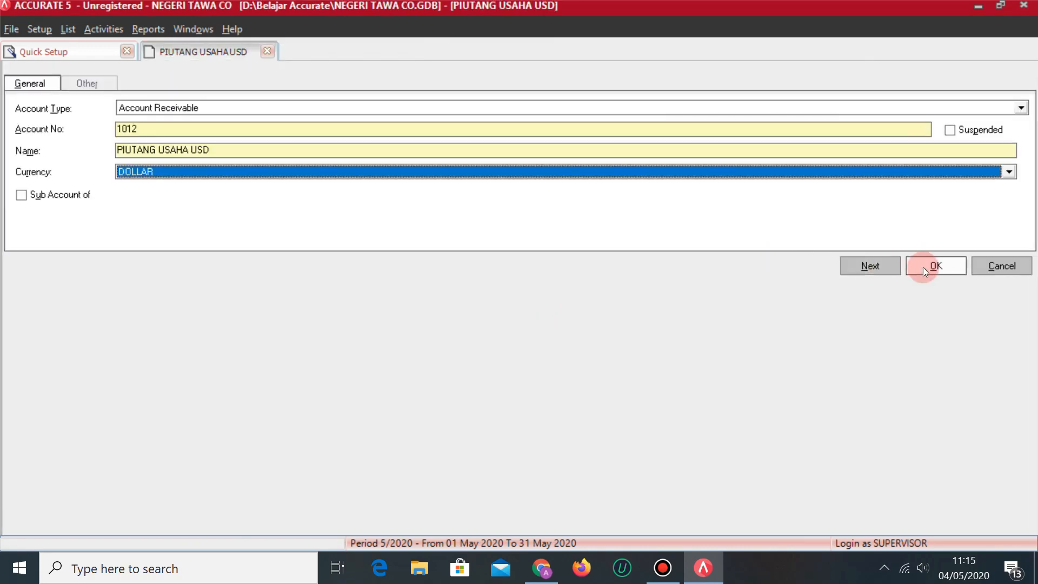
left_click(871, 267)
Check the reference spreadsheet of balances for the next account to enter.
key("alt+Tab")
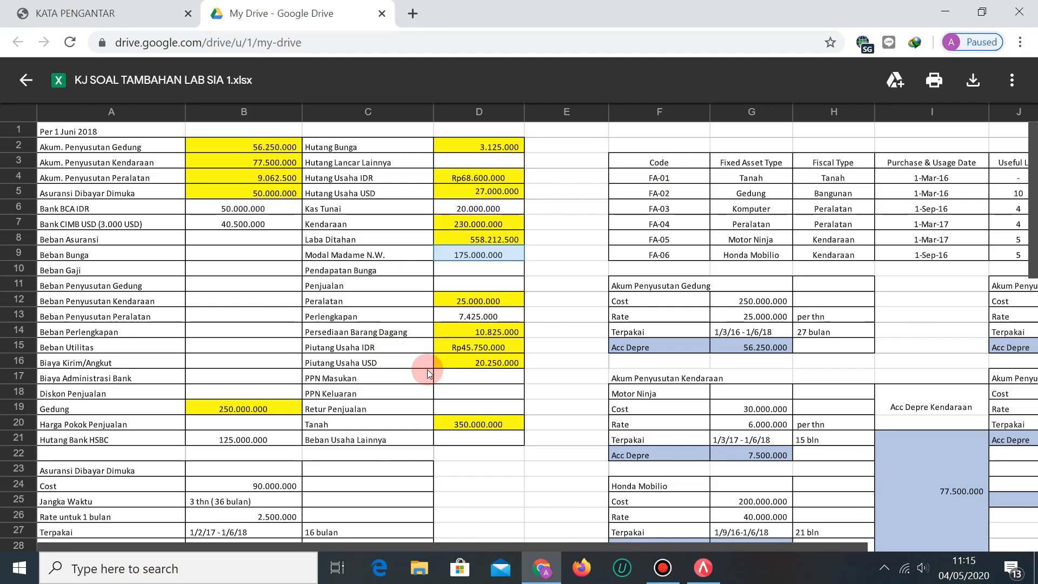
scroll(428, 373, "down", 2)
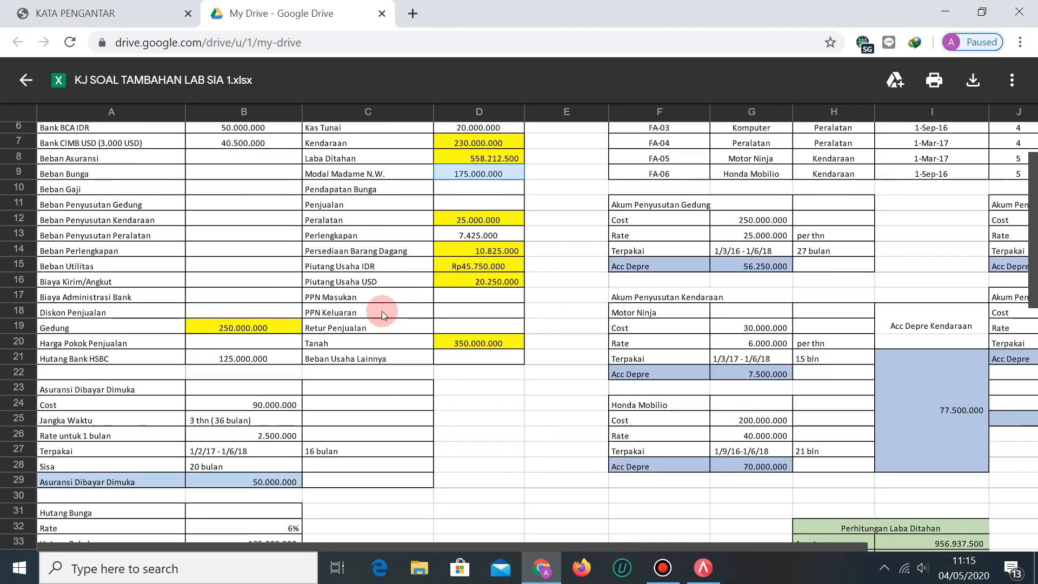
scroll(381, 311, "up", 2)
key("alt+Tab")
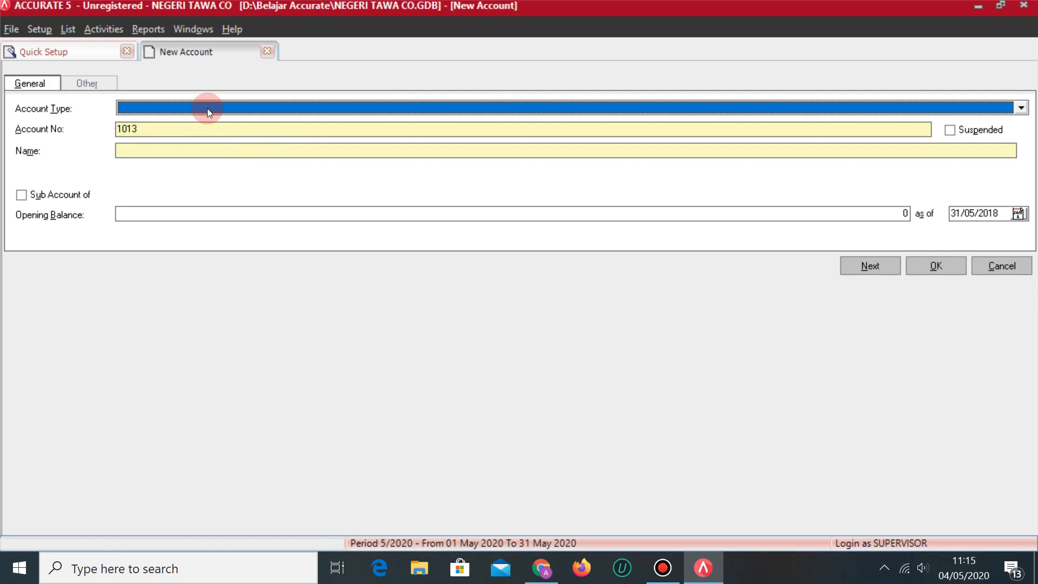
Add PPN MASUKAN as an Other Current Asset account.
type("O")
key("Return")
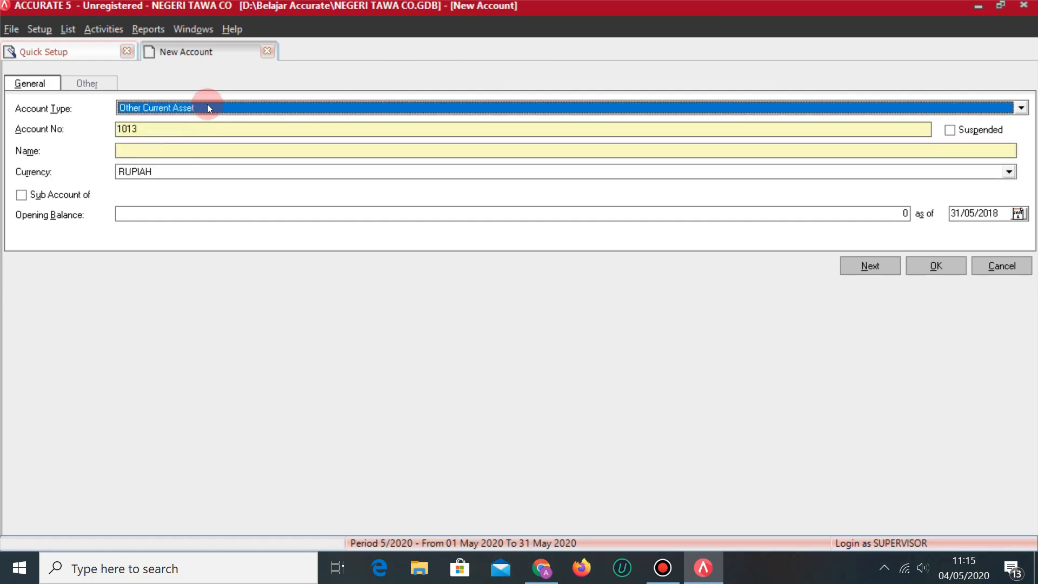
left_click(152, 146)
type("PPN MASUKAN")
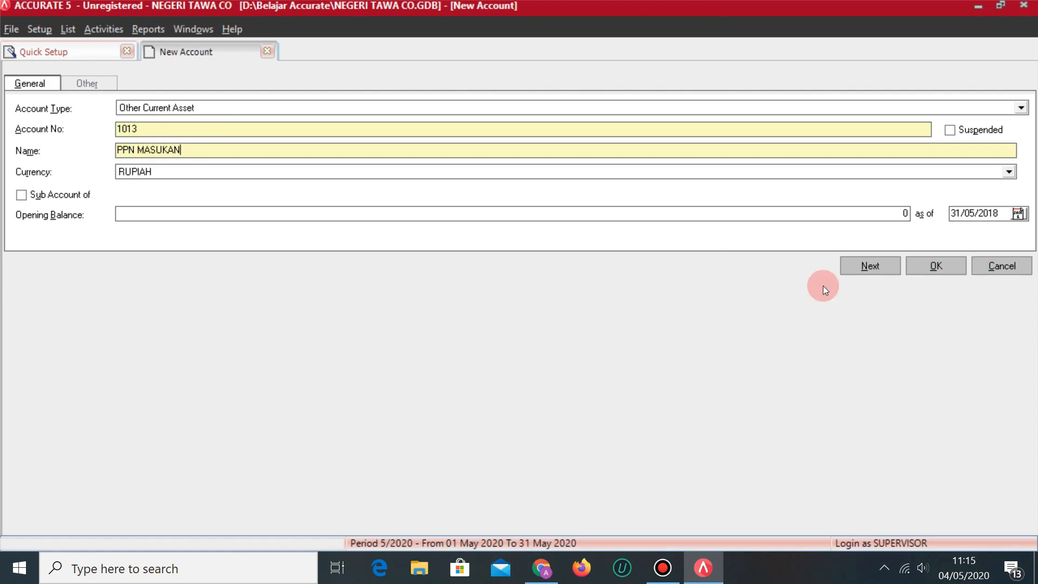
left_click(865, 265)
Add Other Current Liability account 2099 PPN KELUARAN.
key("alt+Tab")
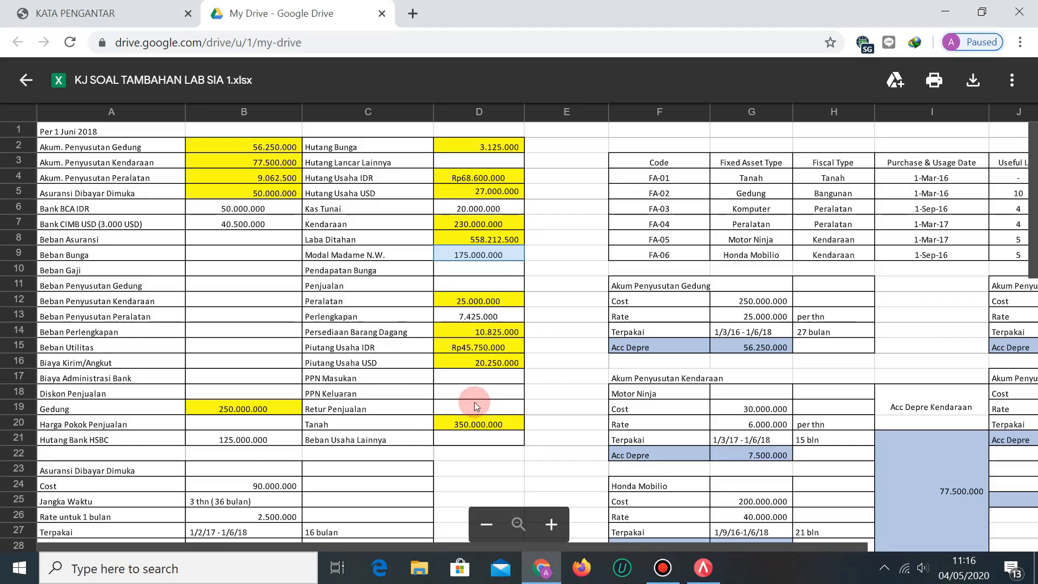
key("alt+Tab")
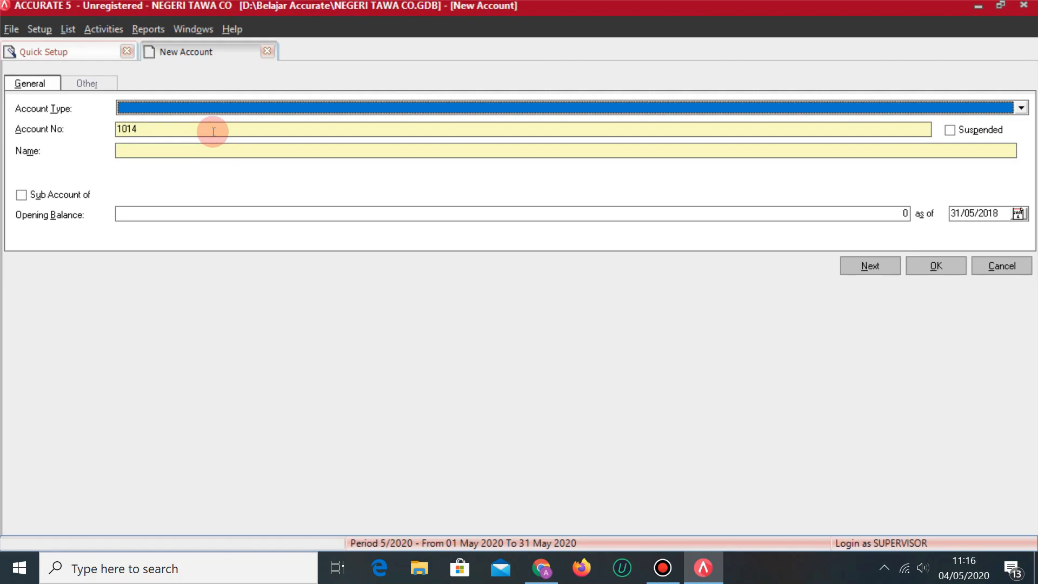
key("alt+Down")
key("Down")
key("Down")
key("Down")
key("Down")
key("Down")
key("Down")
key("Down")
key("Down")
key("Down")
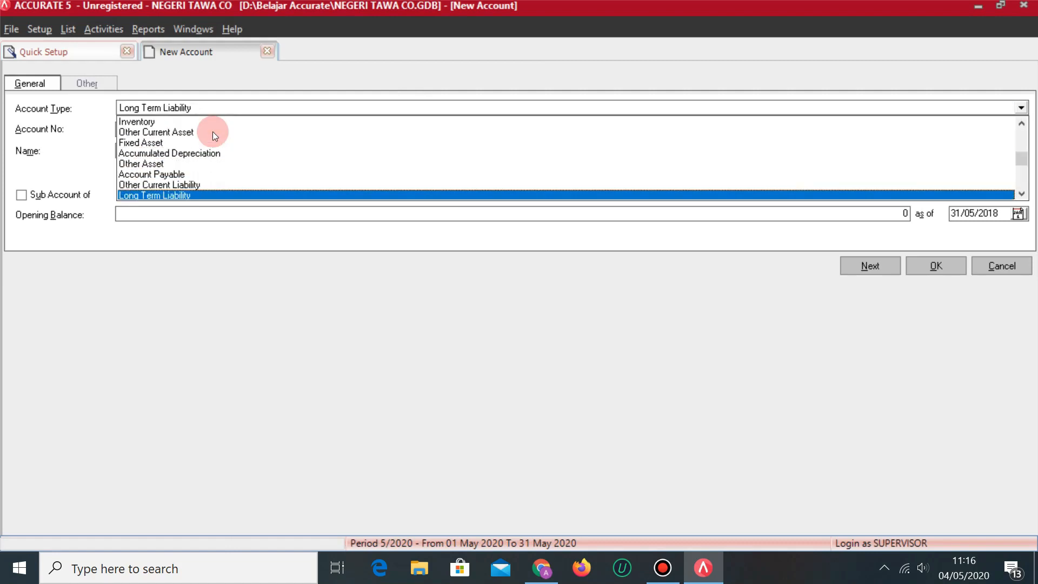
key("Return")
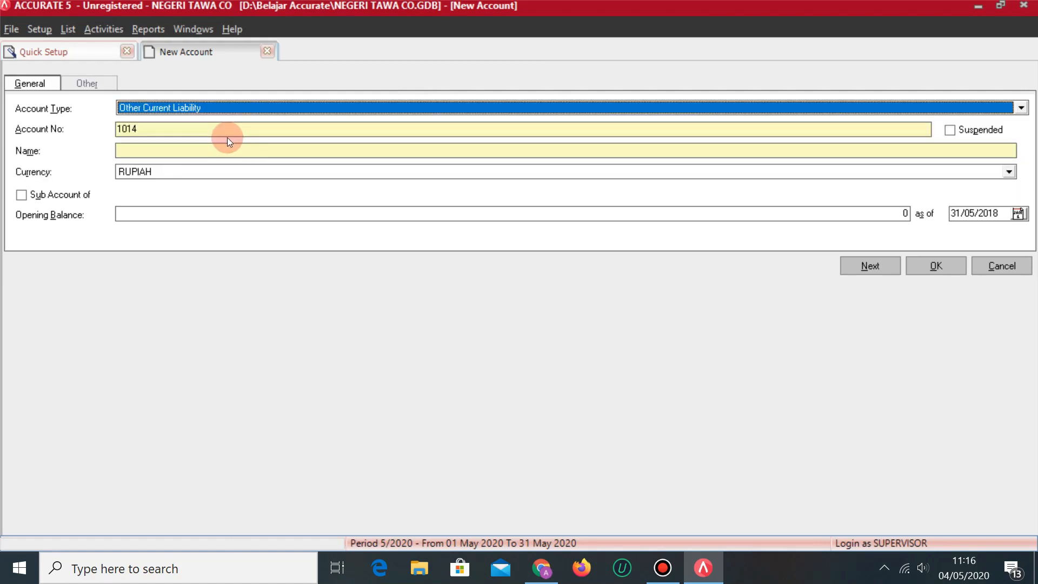
left_click(166, 124)
key("BackSpace")
key("BackSpace")
key("BackSpace")
key("BackSpace")
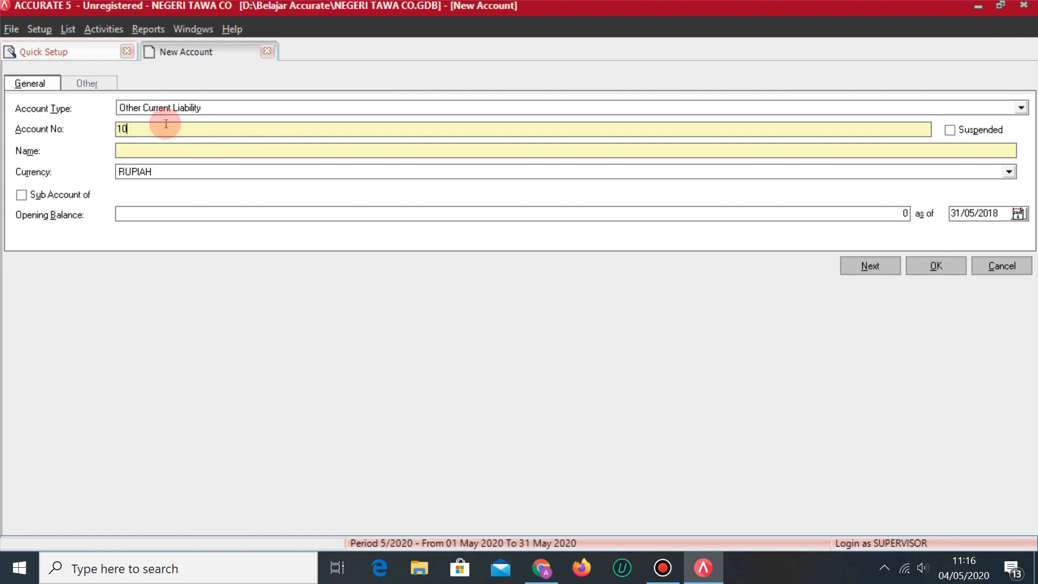
type("2099")
key("Tab")
key("Tab")
type("PPN KELUARAN")
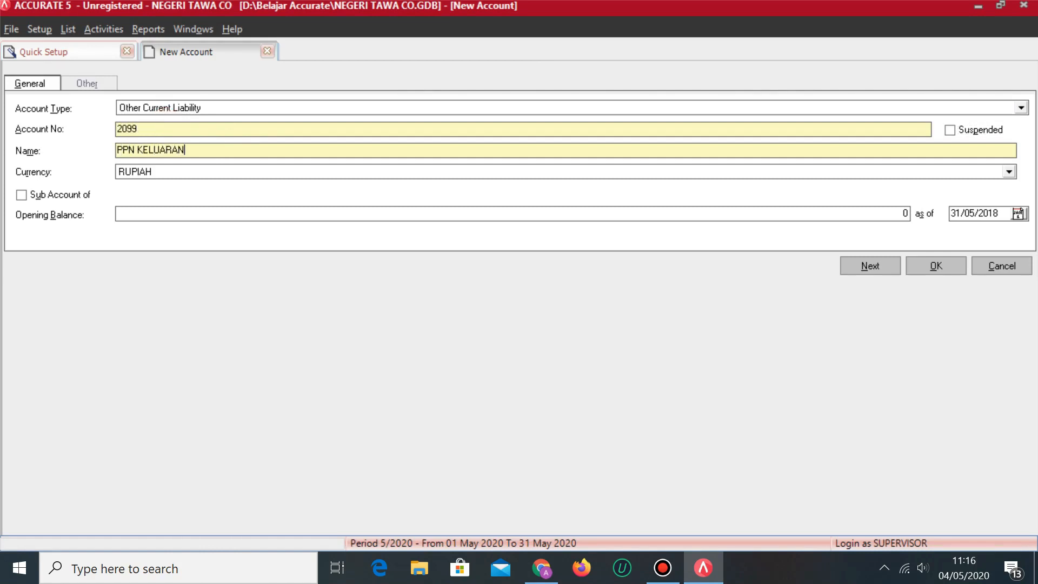
left_click(865, 260)
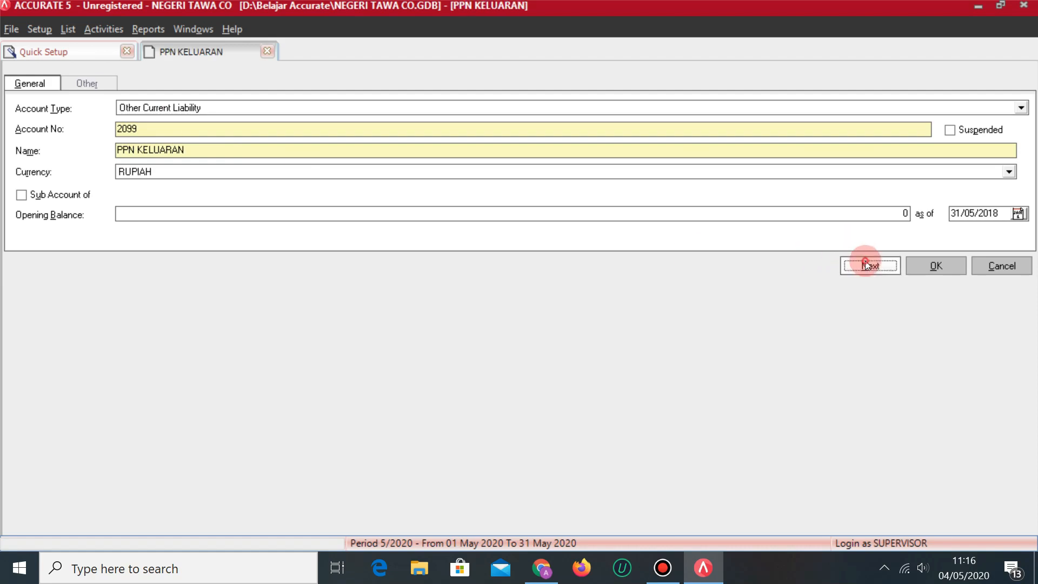
Add Revenue account 4003 RETUR PENJUALAN in place of the suggested 2100.
key("alt+Tab")
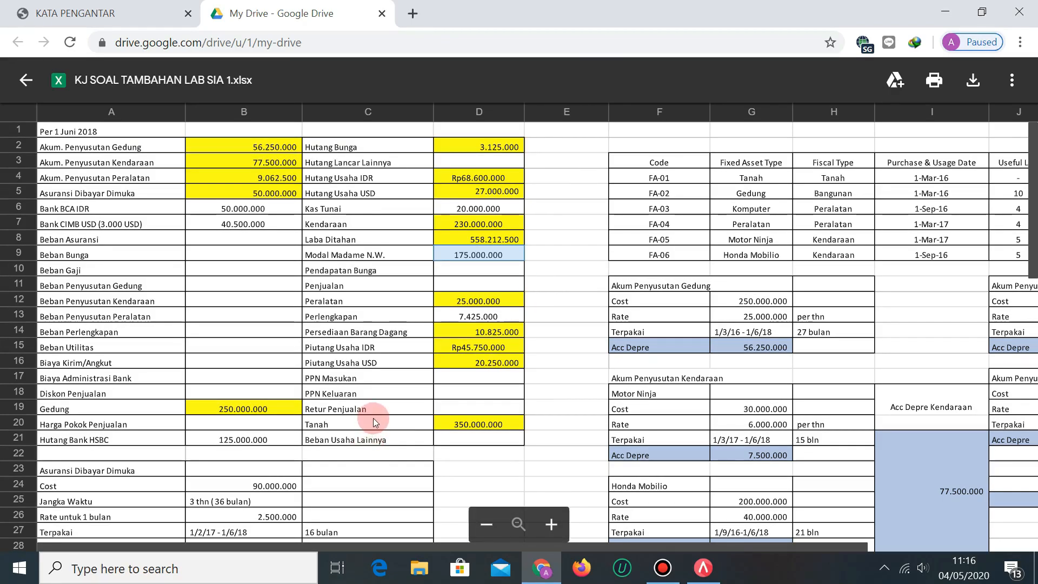
key("alt+Tab")
type("Revenue")
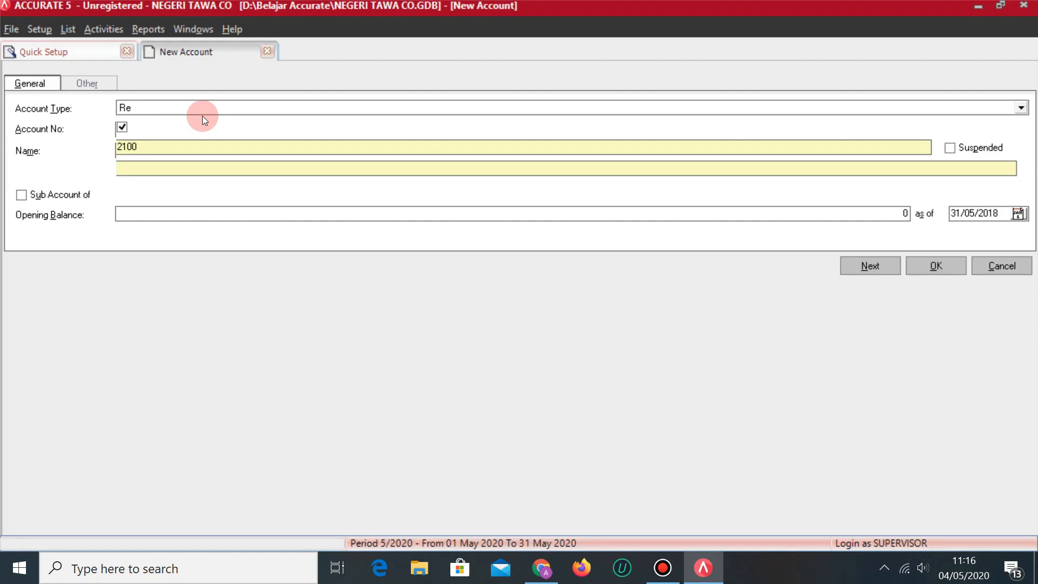
left_click(187, 142)
key("BackSpace")
key("BackSpace")
key("BackSpace")
key("BackSpace")
type("4003")
key("Tab")
key("Tab")
type("RETUR PENJUALAN")
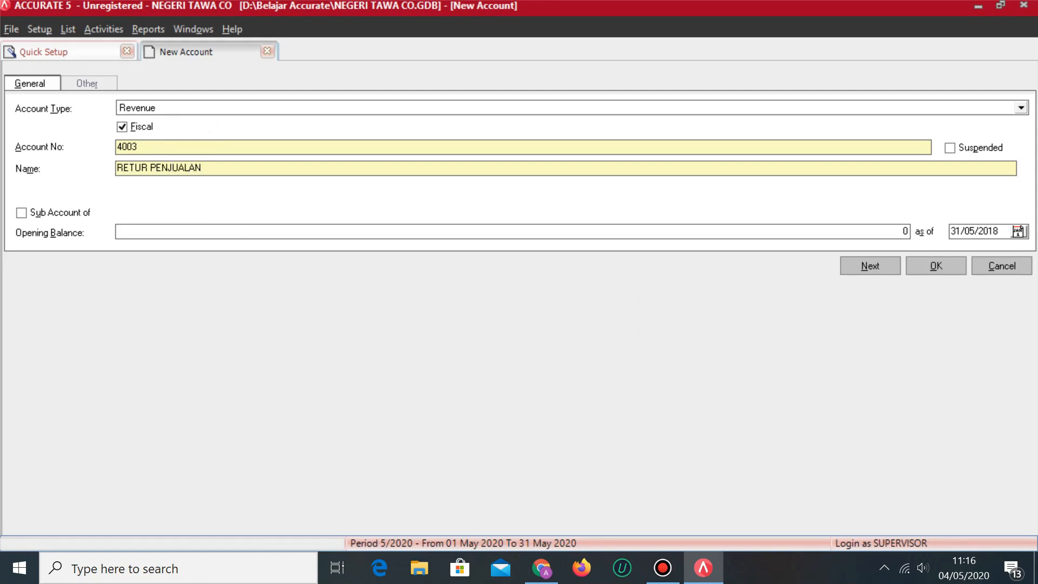
left_click(547, 169)
left_click(882, 262)
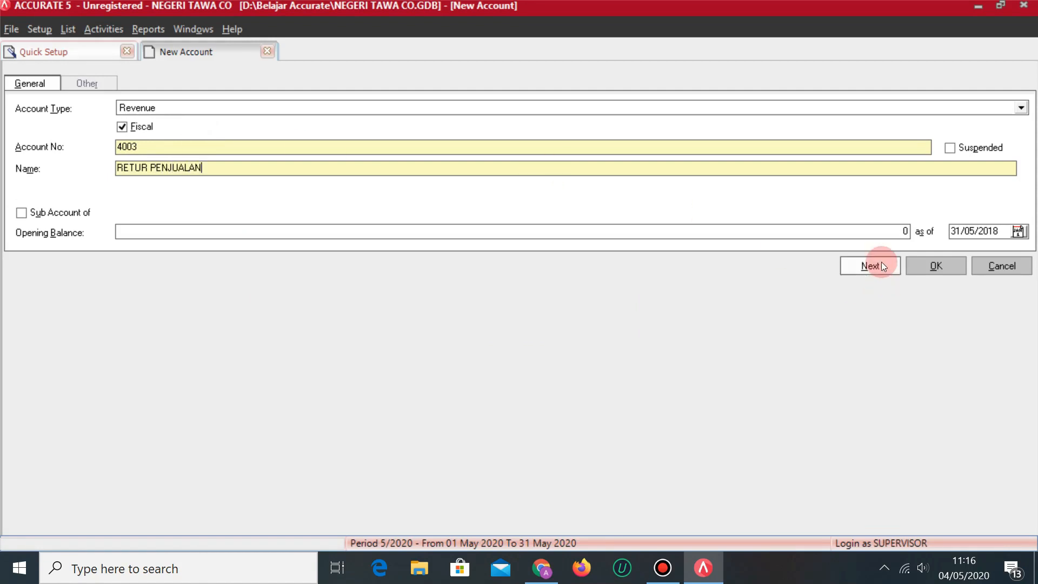
Add account 1108 TANAH as a fixed asset.
key("alt+Tab")
left_click(548, 254)
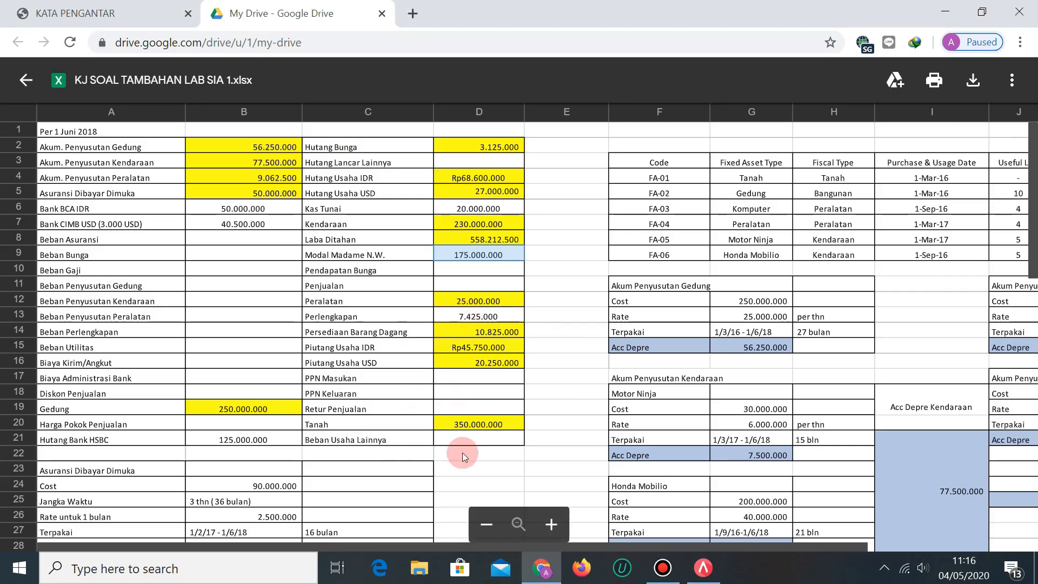
key("alt+Tab")
type("F")
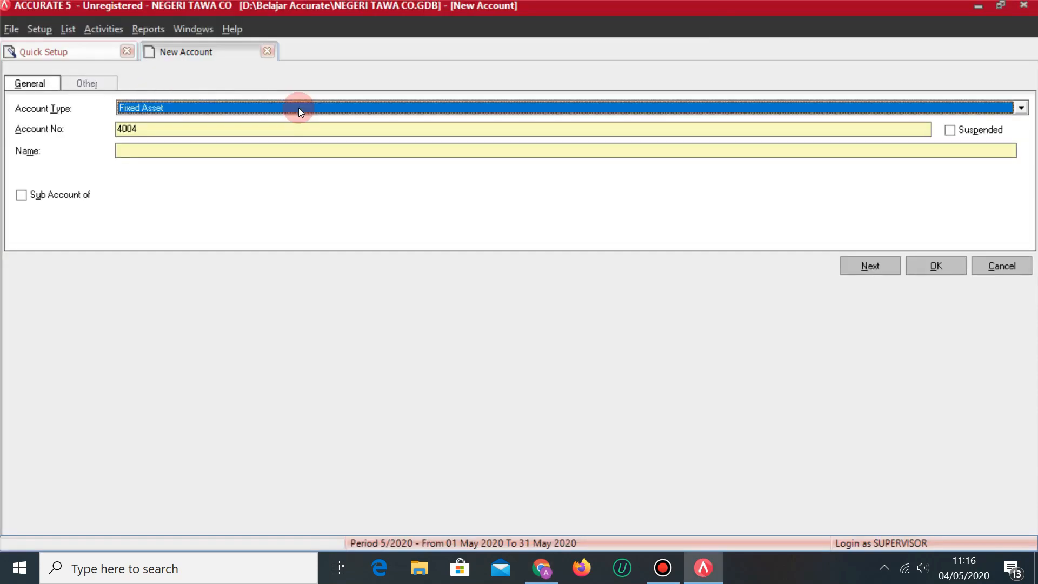
left_click(199, 122)
key("BackSpace")
key("BackSpace")
key("BackSpace")
key("BackSpace")
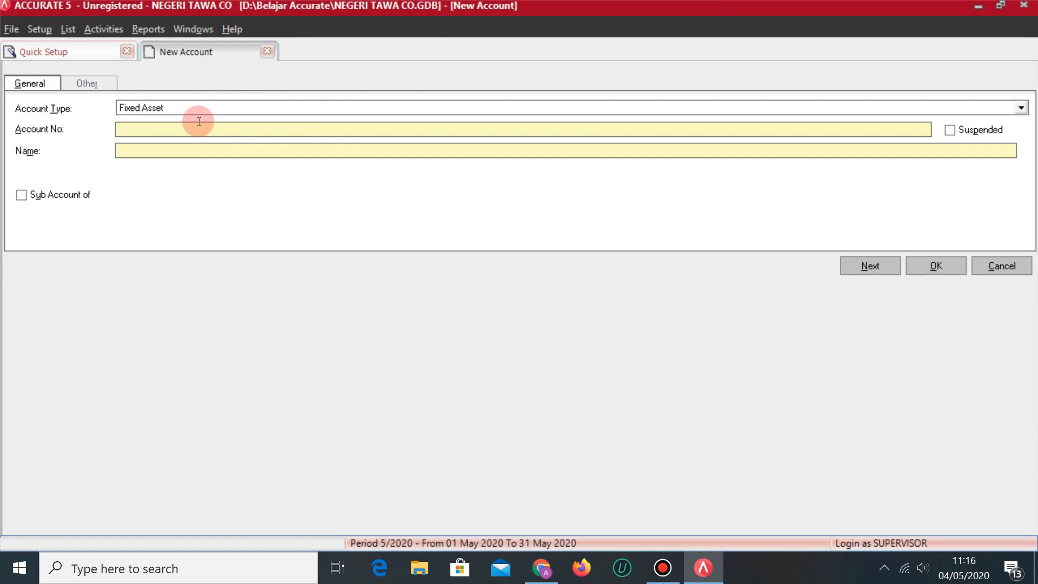
type("1108")
key("Tab")
key("Tab")
type("TANAH")
left_click(881, 268)
Fill in Expense account 6099 BEBAN USAHA LAINNYA.
key("alt+Tab")
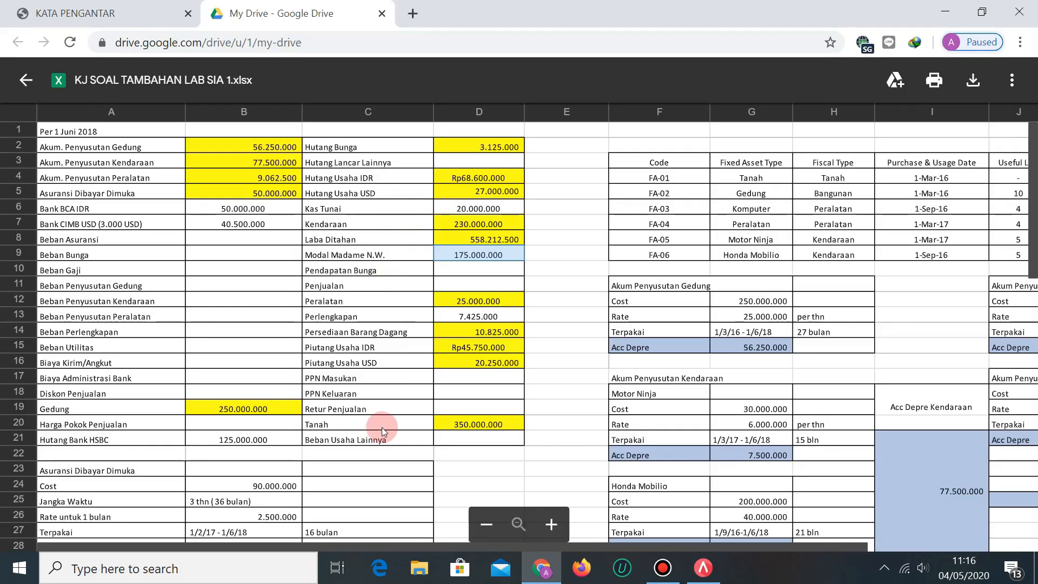
key("alt+Tab")
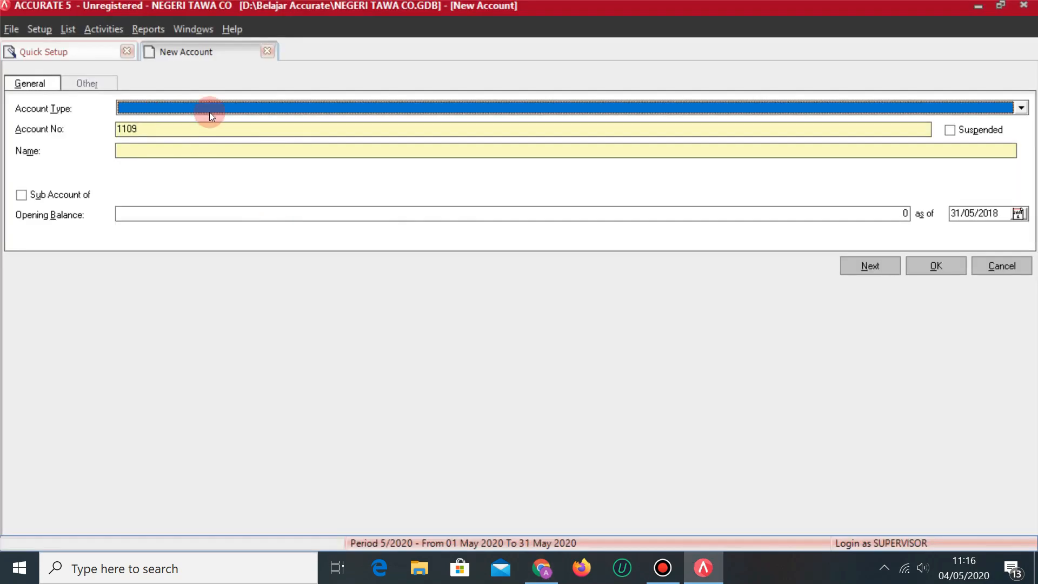
left_click(219, 109)
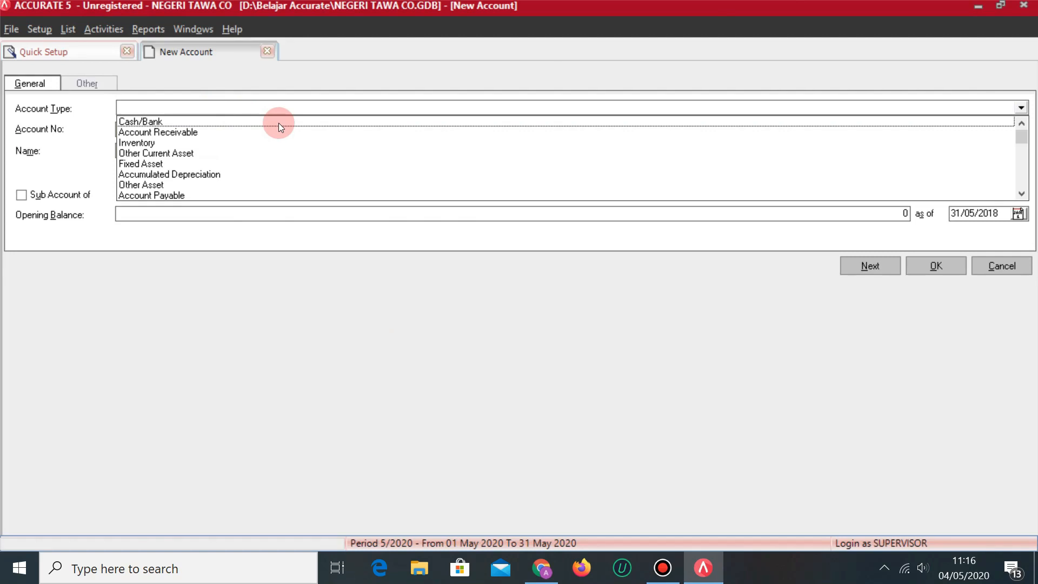
type("Ex")
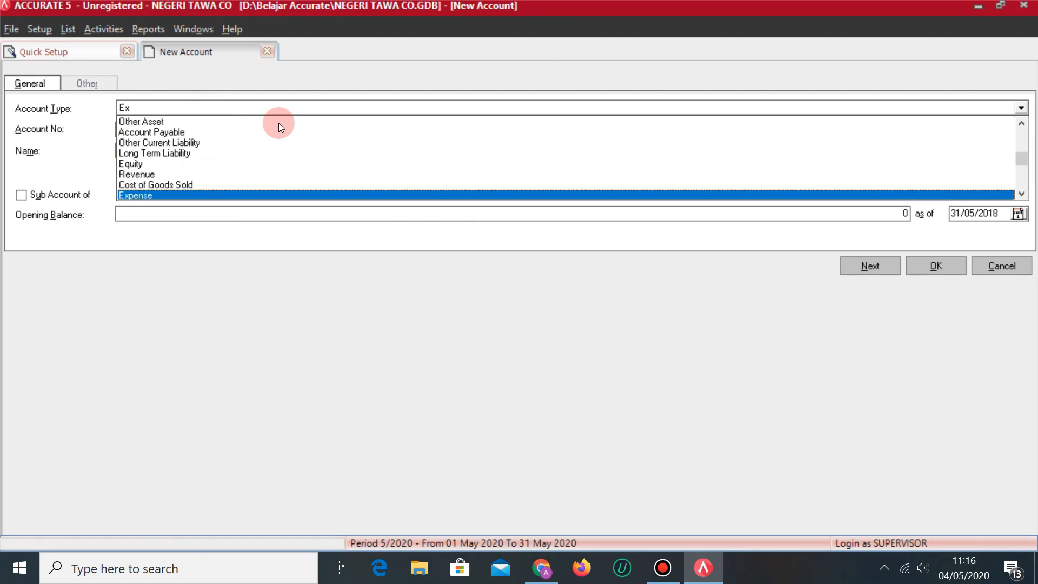
key("Return")
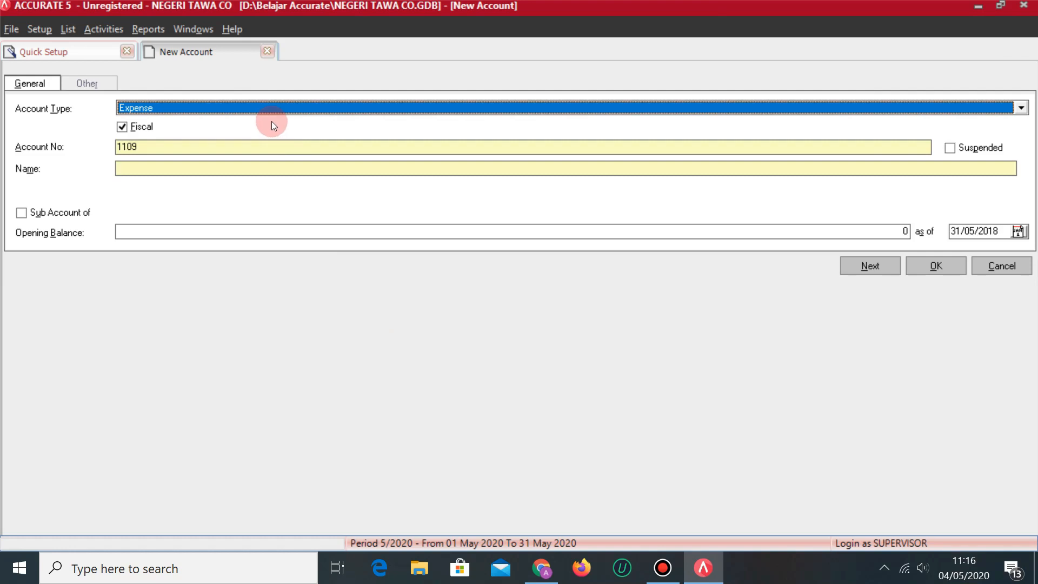
left_click(184, 147)
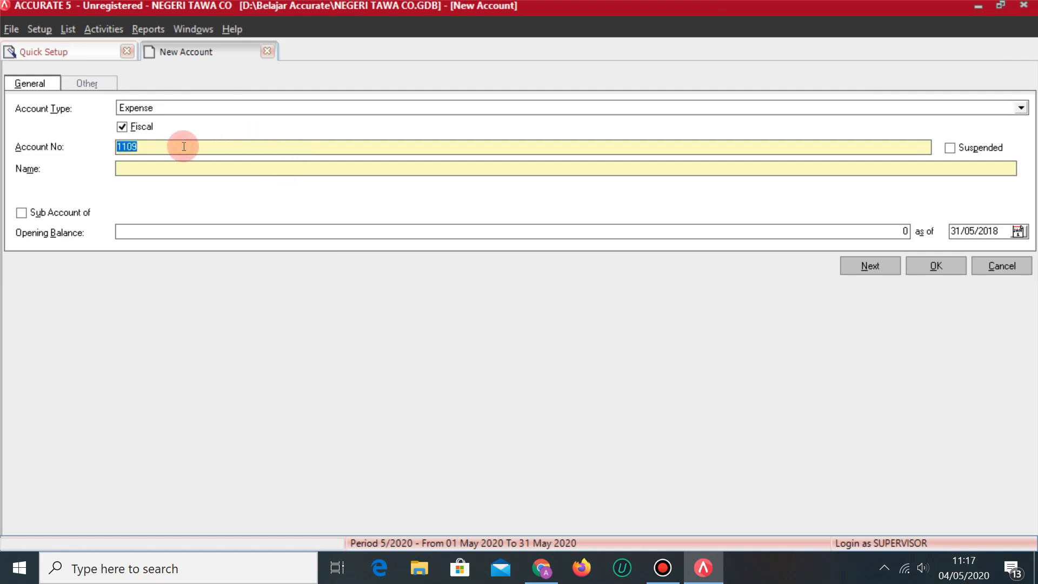
key("alt+Tab")
key("alt+Tab")
type("6099")
key("Tab")
type("BEBAN USAHA L")
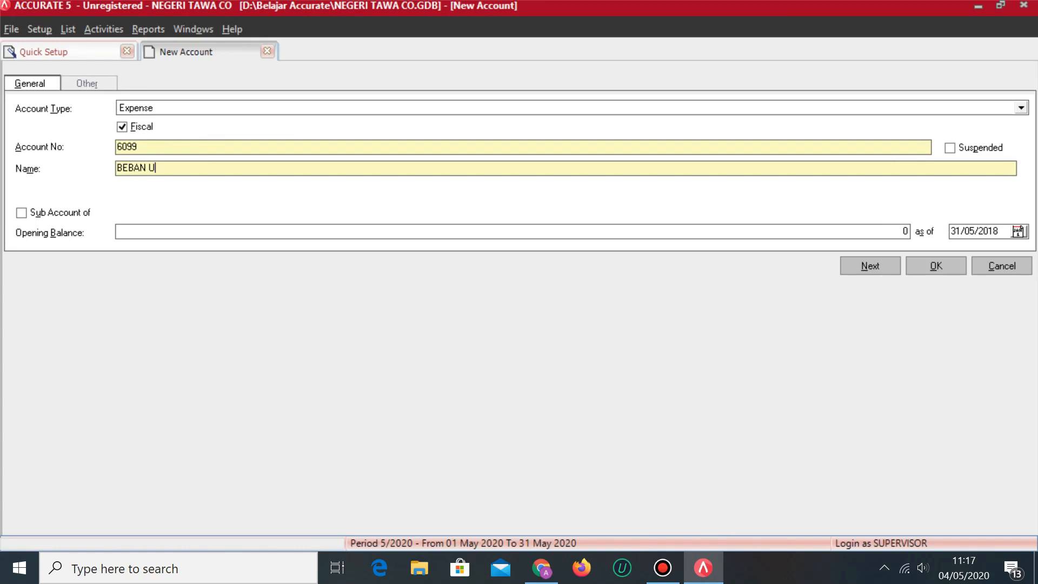
type("AINNYA")
key("alt+Tab")
key("alt+Tab")
Save BEBAN USAHA LAINNYA, select PERLENGKAPAN in the account list, and check the spreadsheet.
left_click(927, 267)
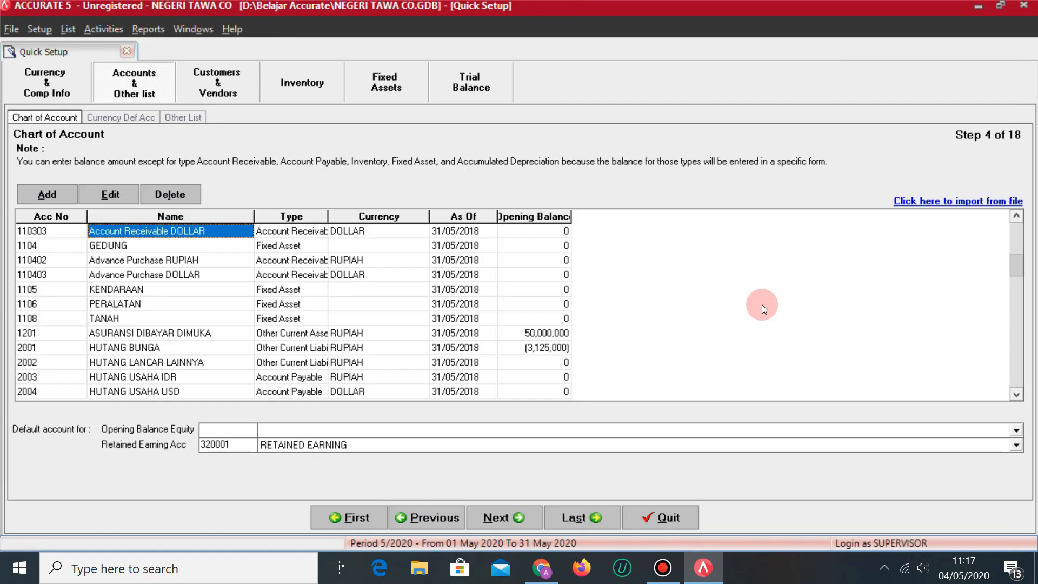
key("Right")
key("Right")
key("Down")
key("Left")
key("Left")
key("Left")
key("Up")
key("Up")
key("Up")
key("Up")
key("Up")
key("Up")
key("Up")
key("Up")
key("Up")
key("Up")
key("Up")
key("Up")
key("Up")
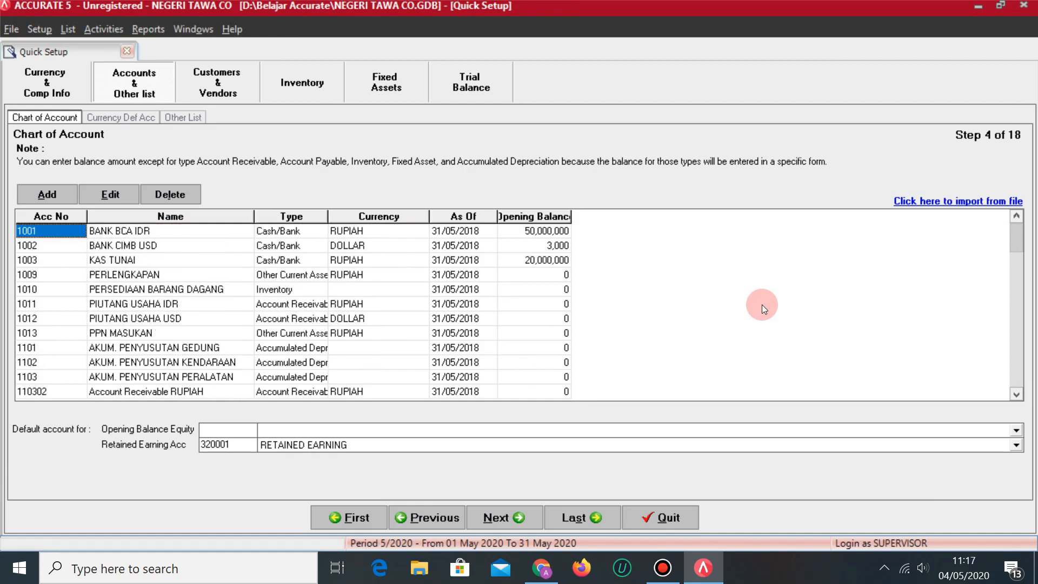
key("Right")
key("Down")
key("Down")
key("Down")
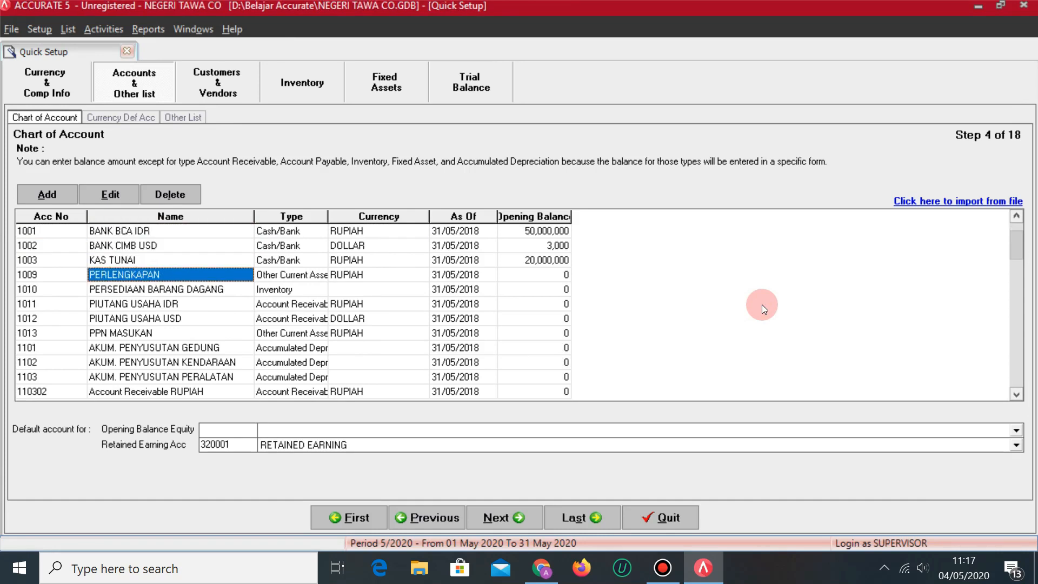
key("alt+Tab")
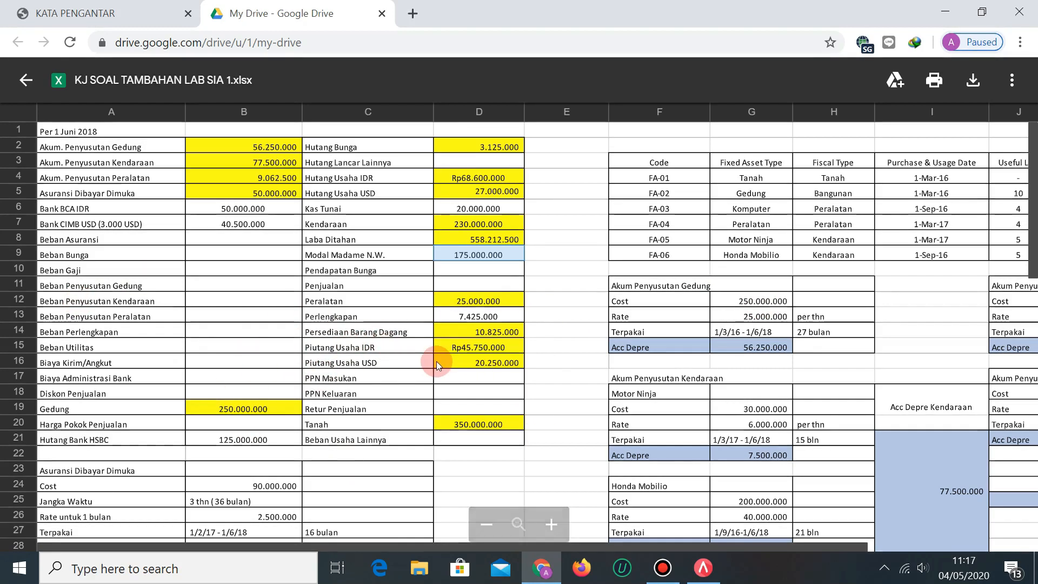
key("alt+Tab")
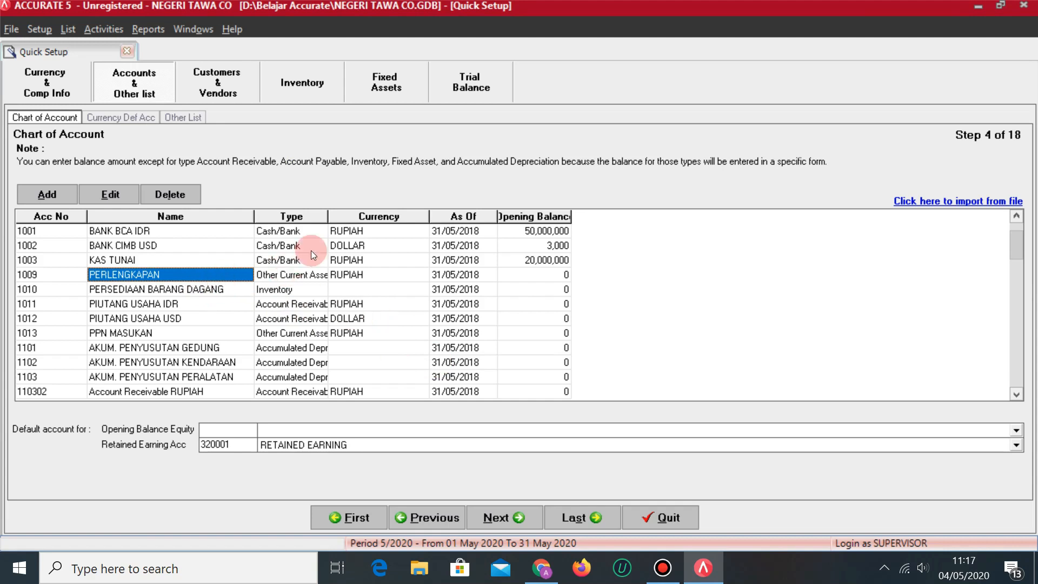
Enter 7425000 as PERLENGKAPAN's opening balance and save, dismissing the warning.
left_click(111, 195)
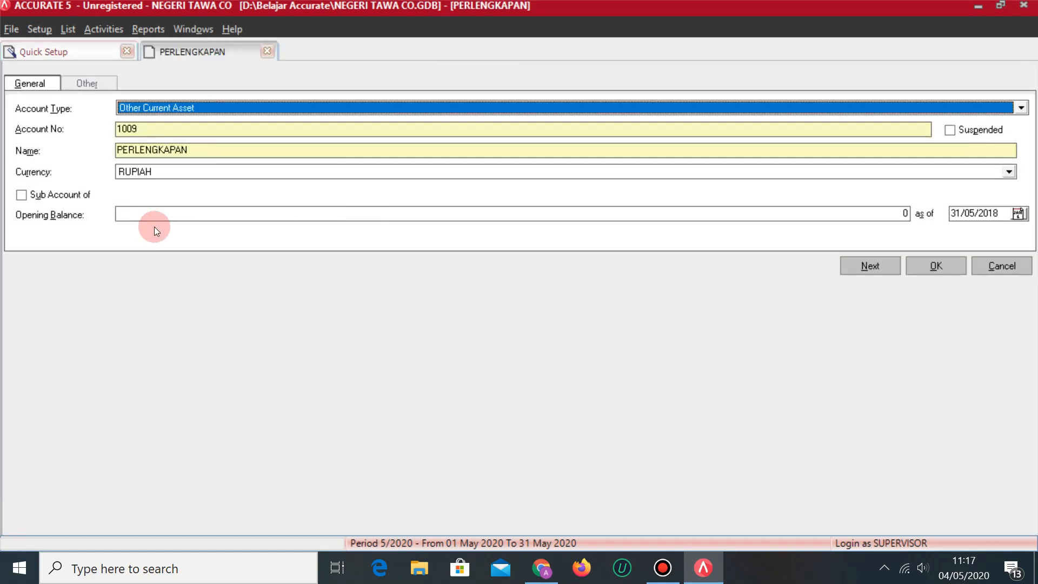
left_click(167, 218)
key("alt+Tab")
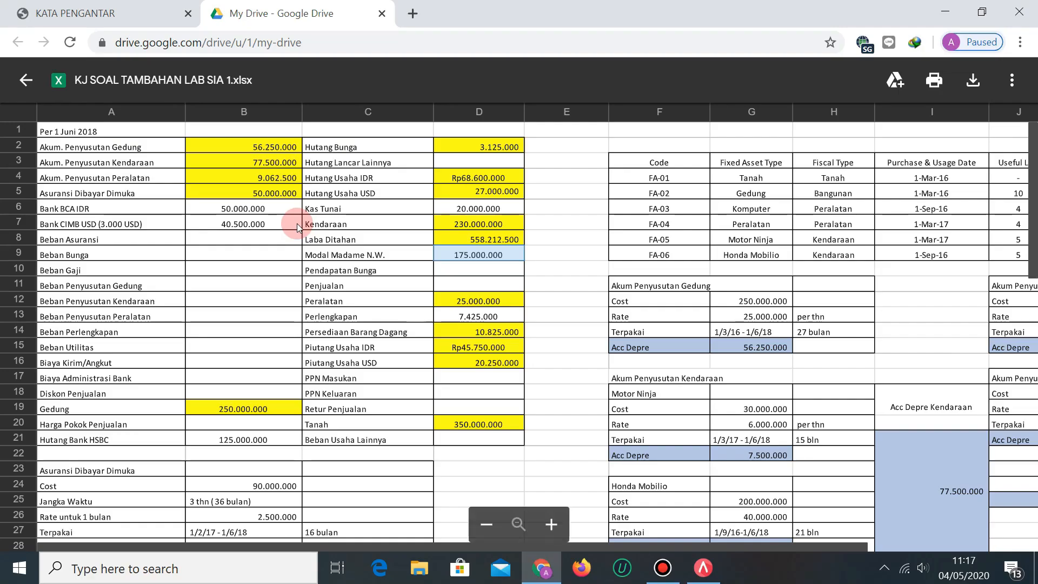
key("alt+Tab")
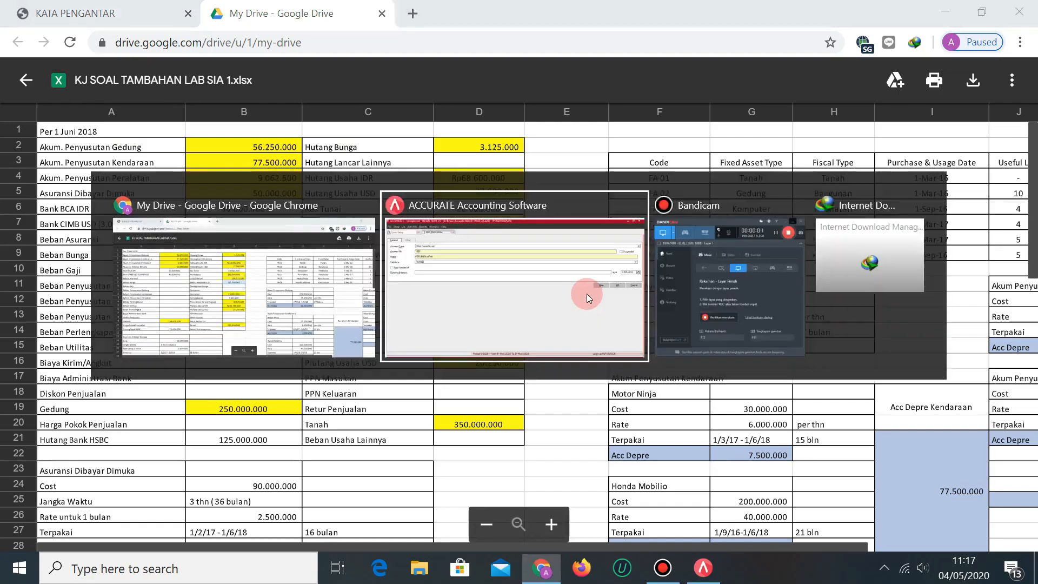
type("7425000")
key("Tab")
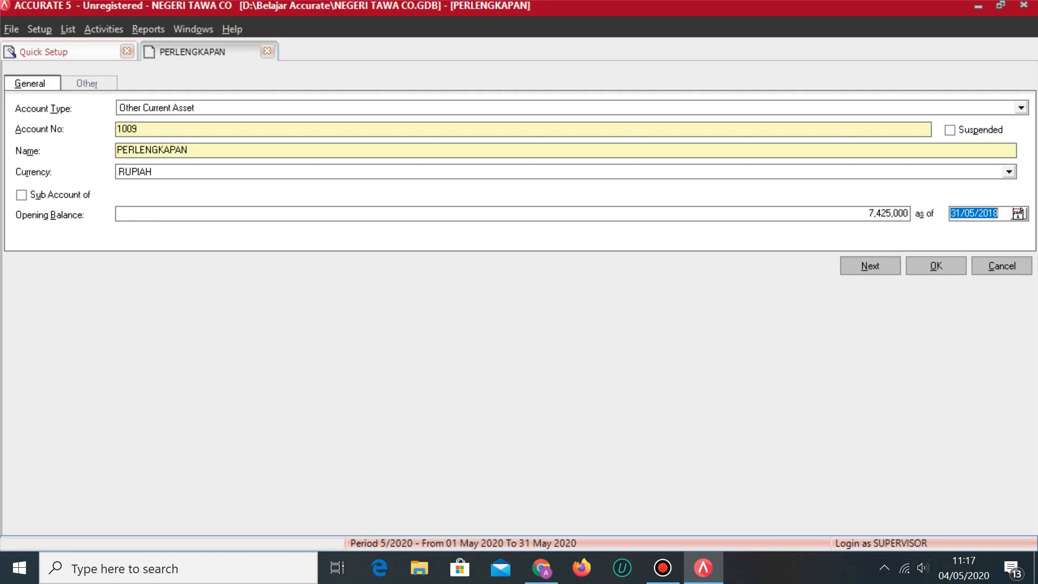
left_click(930, 267)
left_click(494, 329)
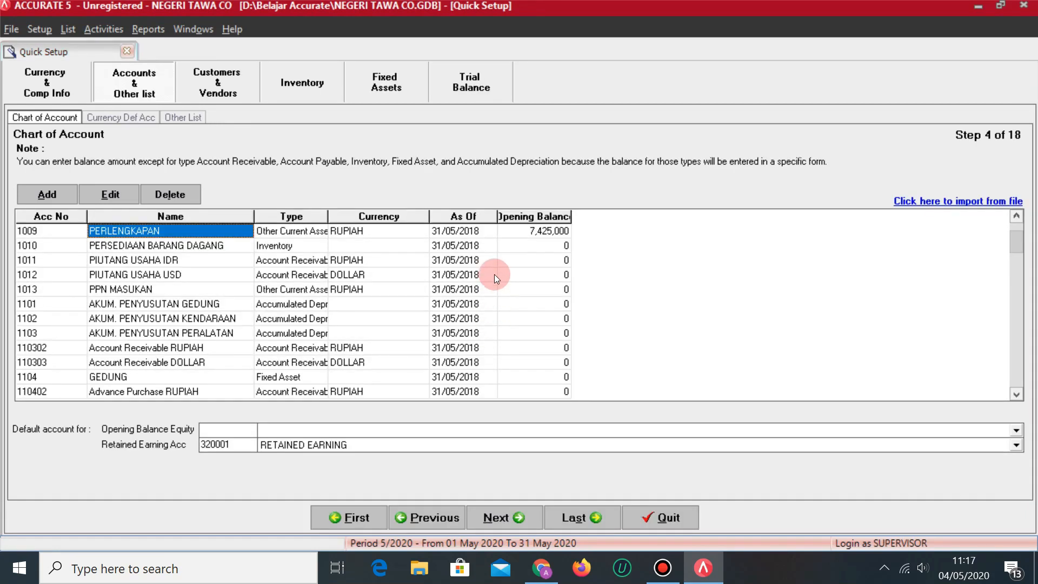
key("Up")
key("Up")
key("Up")
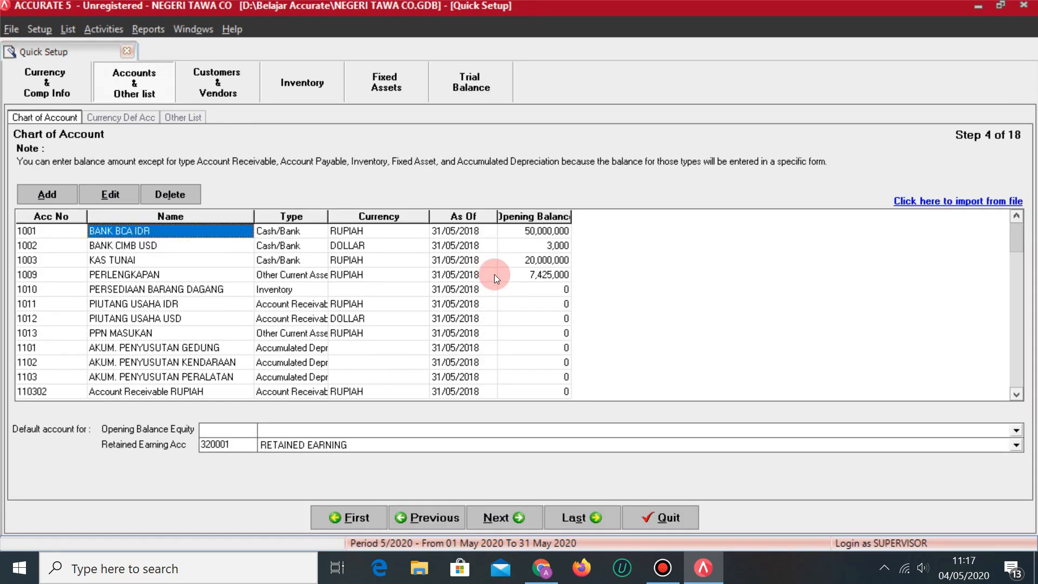
key("alt+Tab")
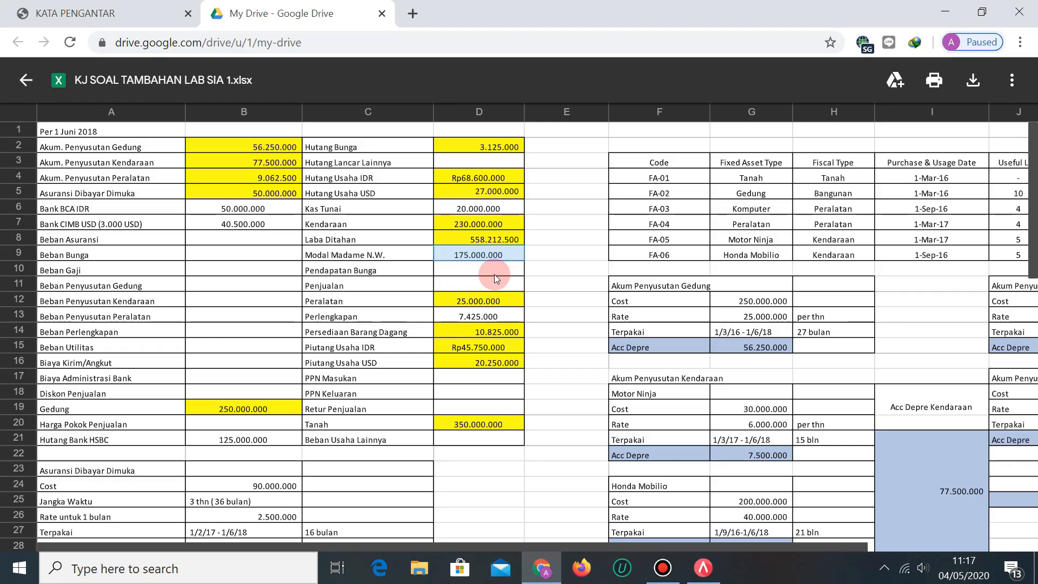
key("alt+Tab")
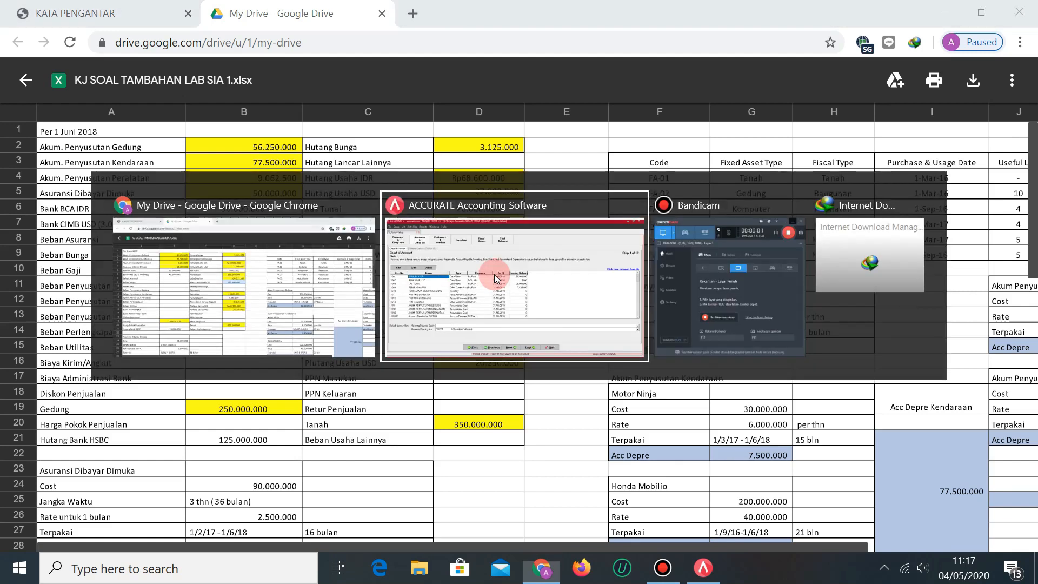
key("Right")
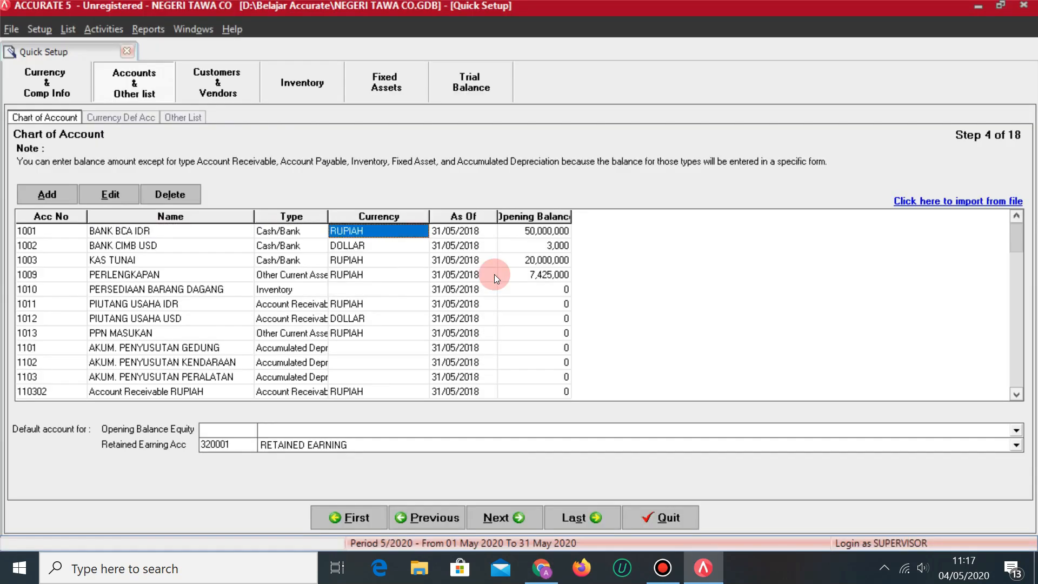
key("Down")
key("Up")
key("Left")
key("Left")
key("Right")
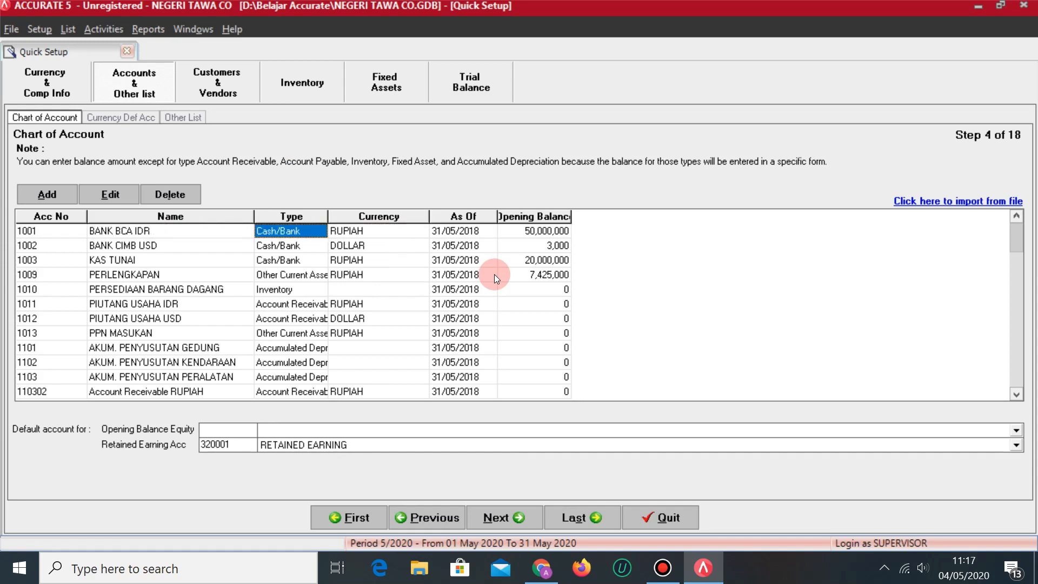
key("Right")
key("Down")
key("Left")
key("Left")
key("Right")
key("Right")
key("Up")
key("Right")
key("Right")
key("Down")
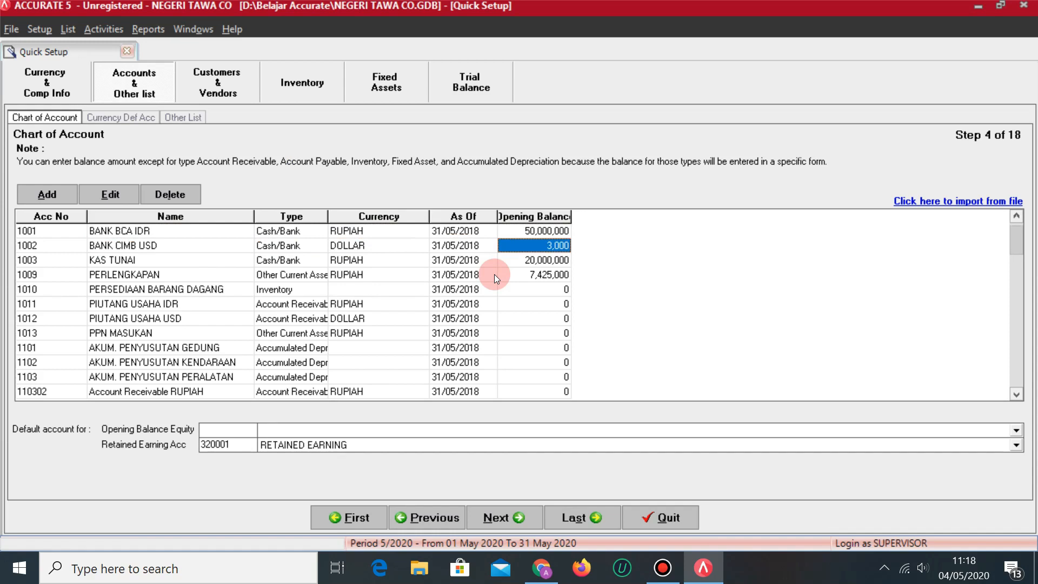
key("Down")
key("Down")
key("Left")
key("Left")
key("Down")
key("Down")
key("Down")
key("Down")
key("Down")
key("Down")
key("Down")
key("Down")
key("Down")
key("Down")
key("Down")
key("Down")
key("Down")
key("Down")
key("Down")
key("Down")
key("Down")
key("Down")
key("Down")
key("Down")
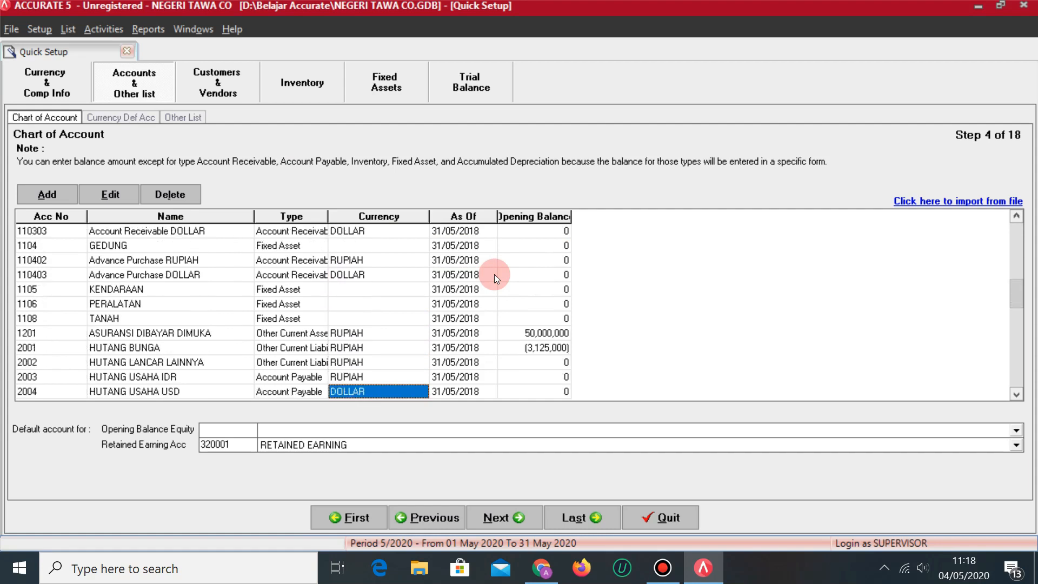
key("Down")
key("Down")
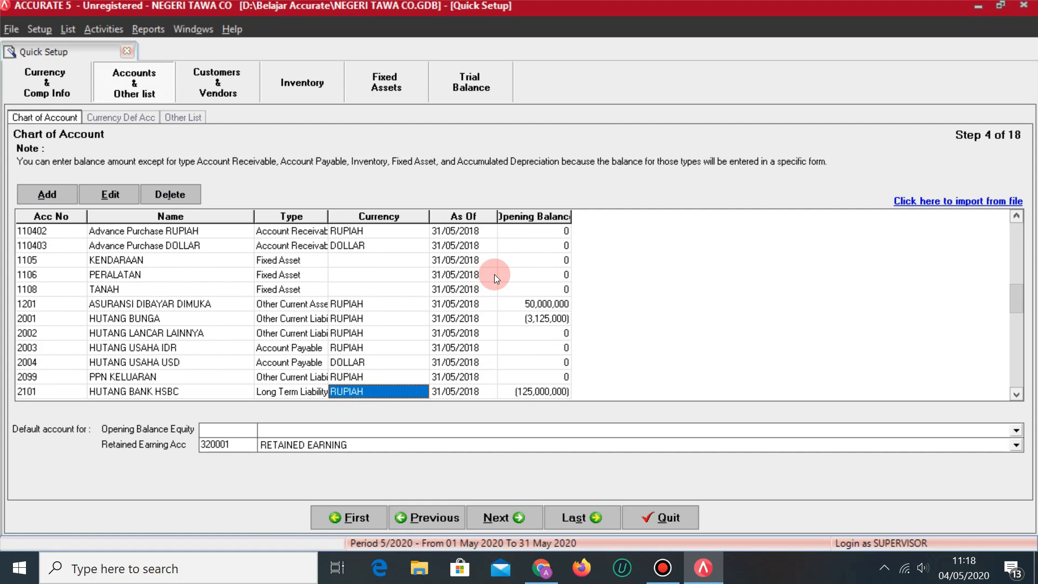
key("Down")
key("Down")
key("Down")
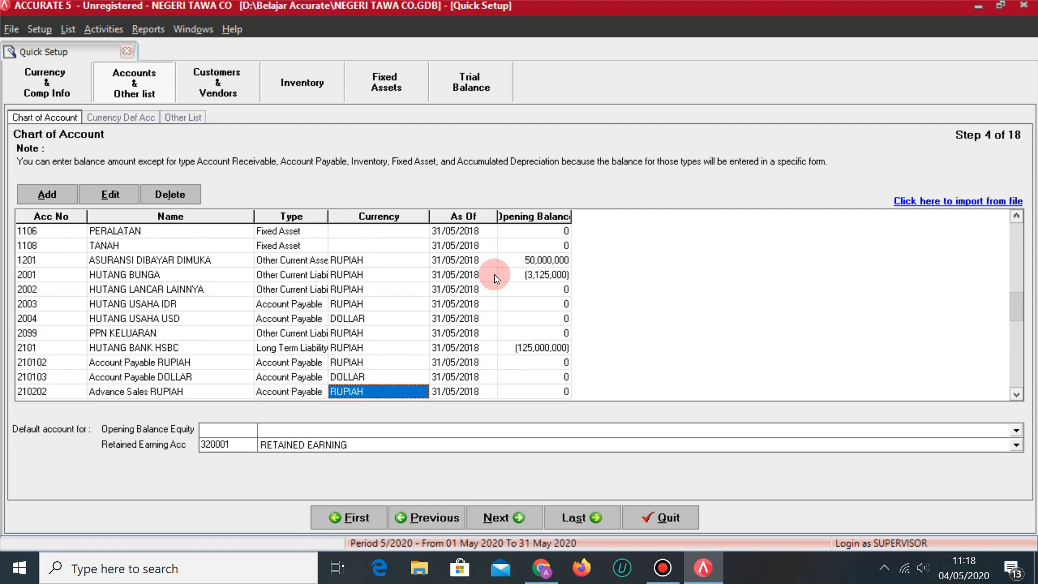
key("Down")
key("Down")
key("Down")
key("Down")
key("Down")
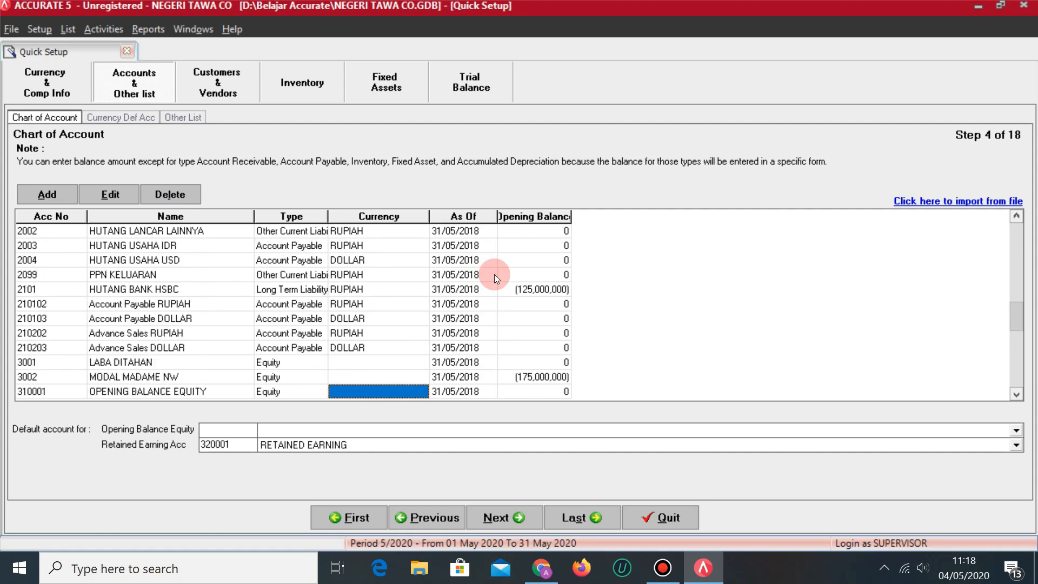
key("Down")
key("Down")
key("Down")
key("Down")
key("Down")
key("Down")
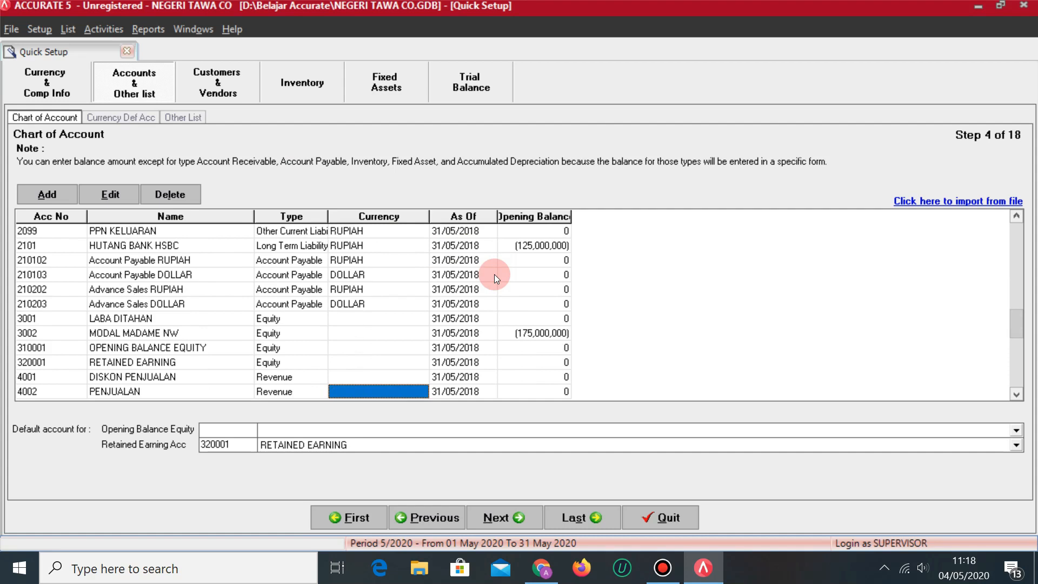
key("Down")
key("Down")
key("Down")
key("Down")
key("Down")
key("Down")
key("Down")
key("Down")
key("Down")
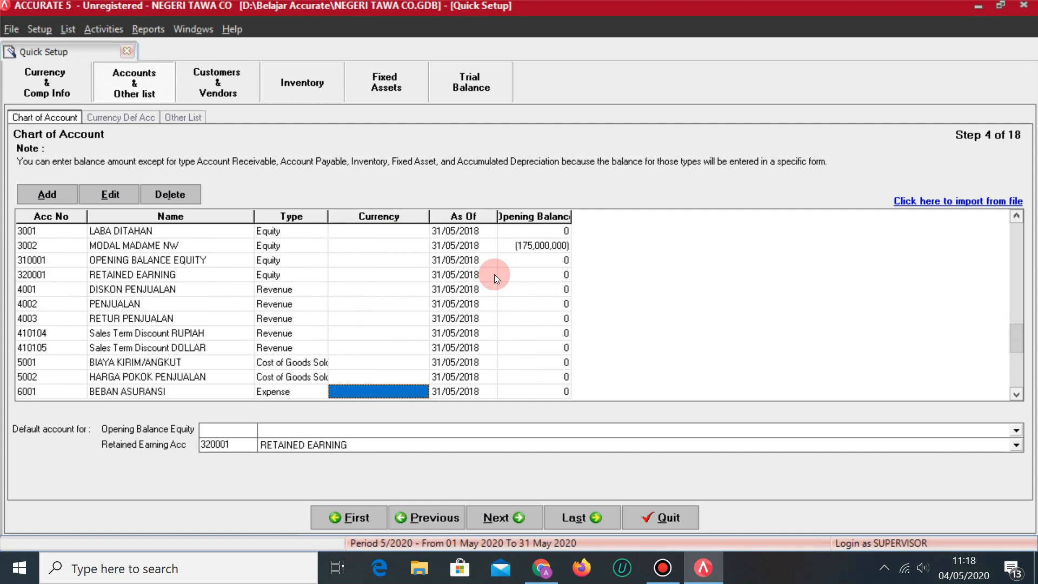
key("Up")
key("Up")
key("Up")
key("Up")
key("Up")
key("Up")
key("Up")
key("Up")
key("Up")
key("Up")
key("Up")
key("Up")
key("Up")
key("Up")
key("Up")
key("Up")
key("Up")
key("Up")
key("Up")
key("Up")
key("Up")
key("Up")
key("Up")
key("Up")
key("Up")
key("Up")
key("Up")
key("Up")
key("Up")
key("Up")
key("Up")
key("Up")
key("Up")
key("Up")
key("Up")
key("Up")
key("Up")
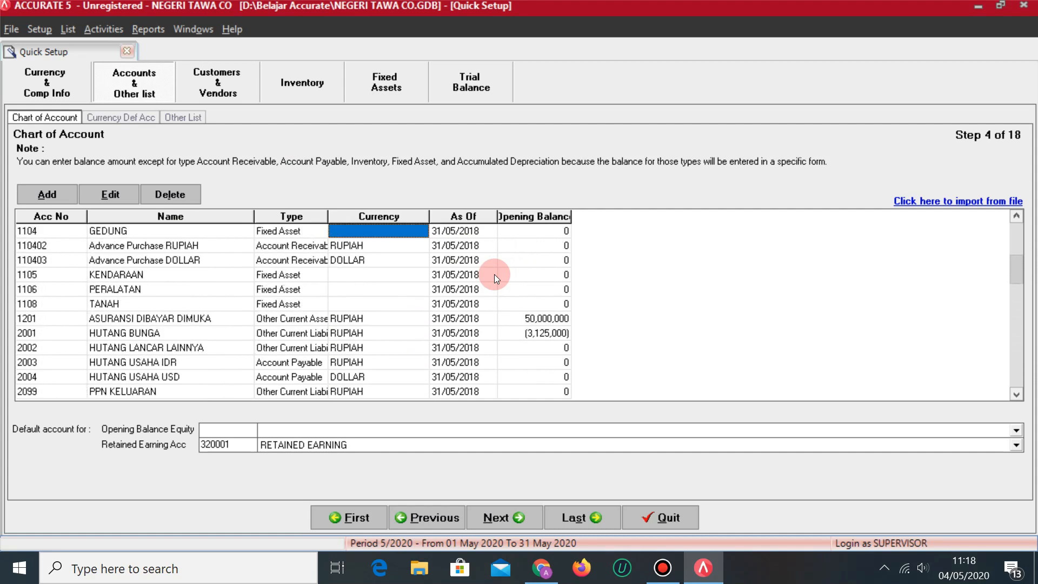
Choose 310001 OPENING BALANCE EQUITY and 3001 LABA DITAHAN as the default equity accounts.
left_click(1018, 431)
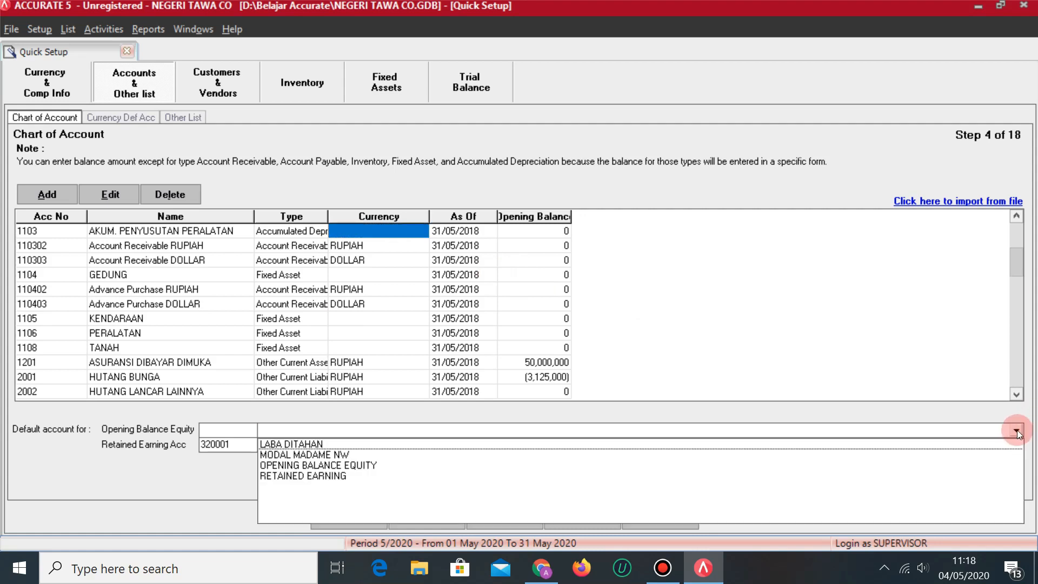
left_click(362, 465)
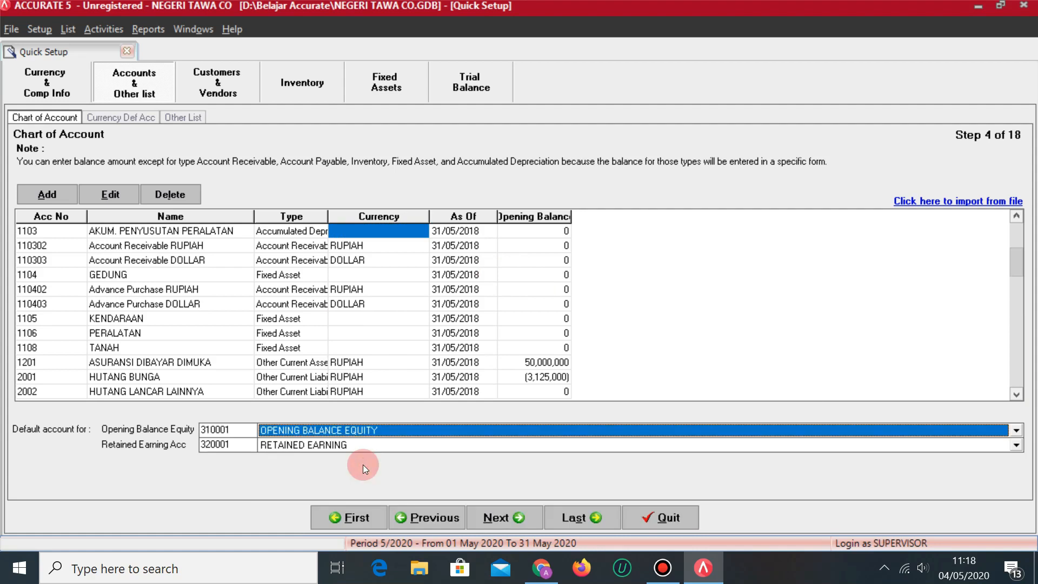
left_click(1018, 445)
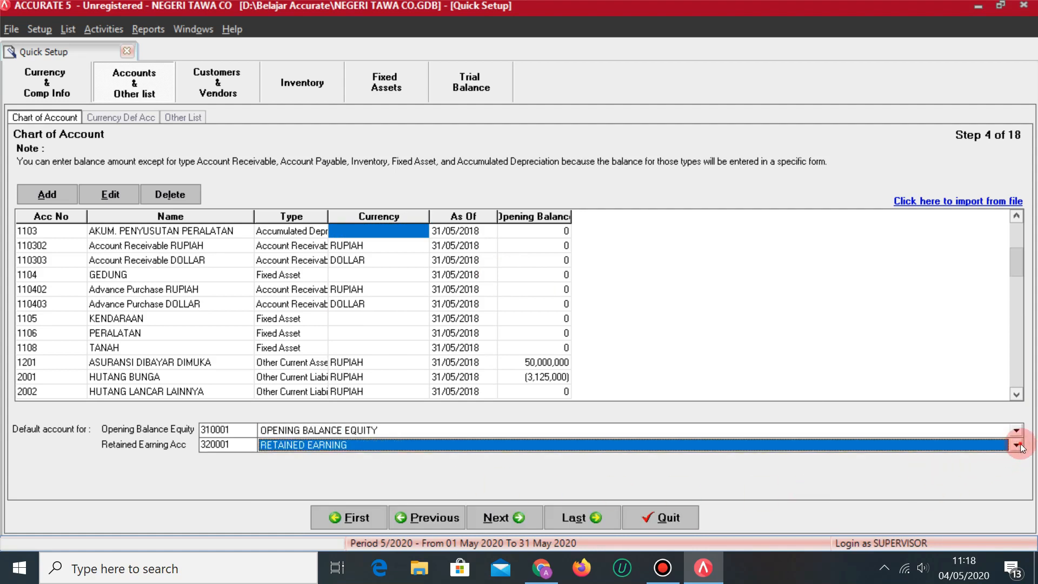
left_click(1018, 445)
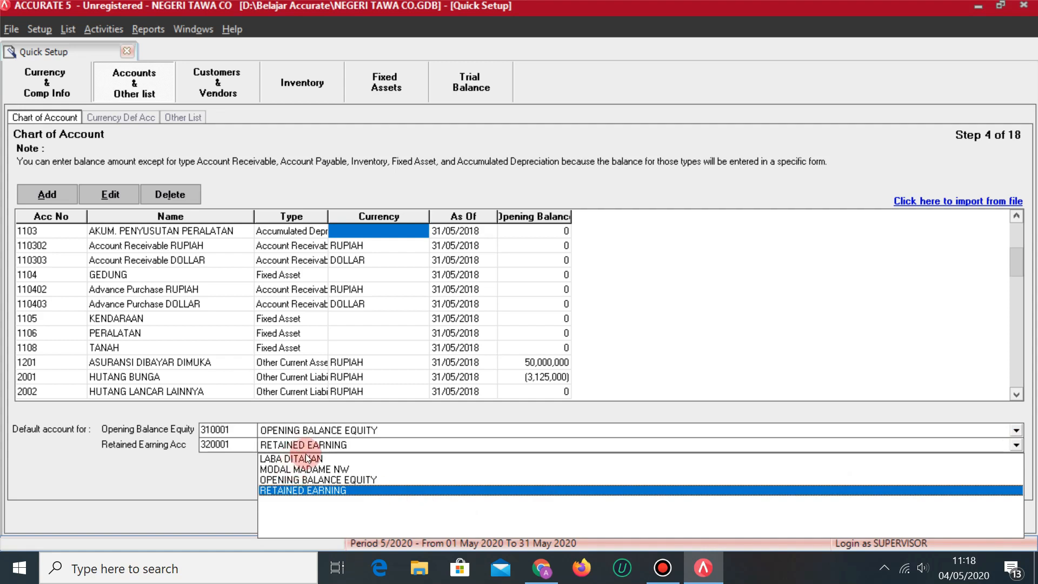
left_click(325, 460)
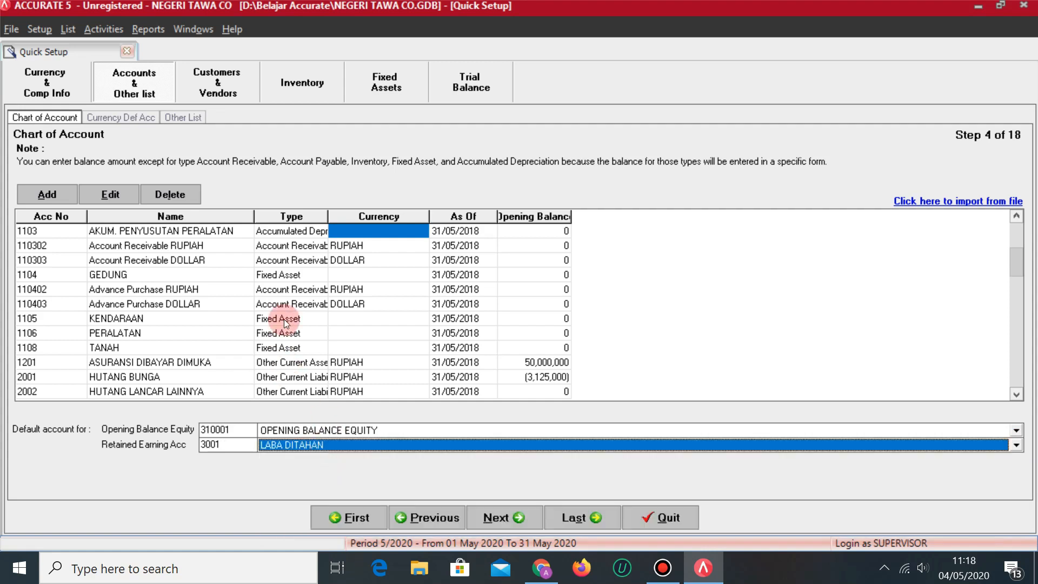
left_click(321, 306)
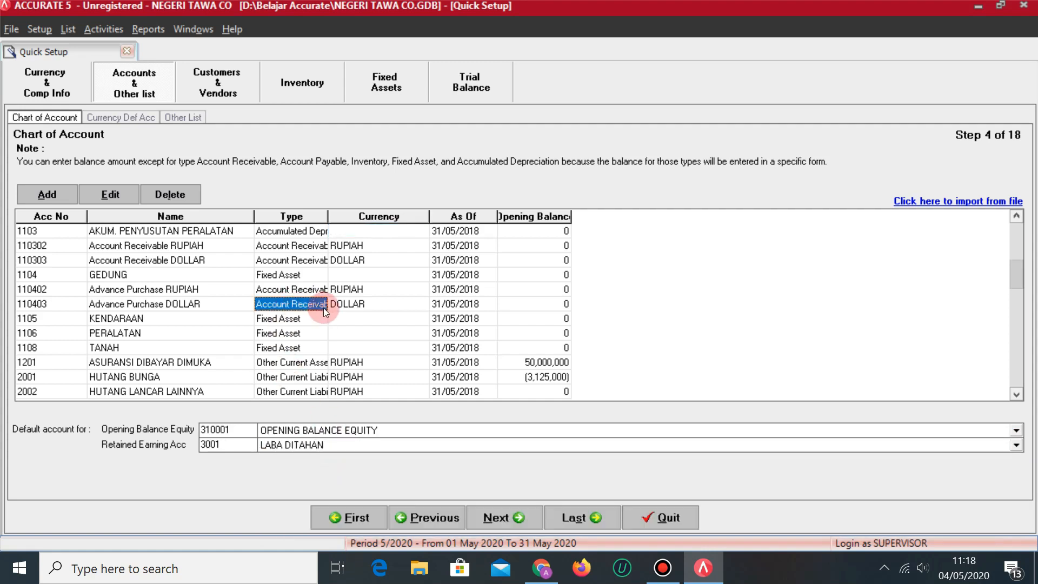
key("Up")
key("Up")
key("Up")
key("Up")
key("Up")
key("Up")
key("Up")
key("Up")
key("Up")
key("Up")
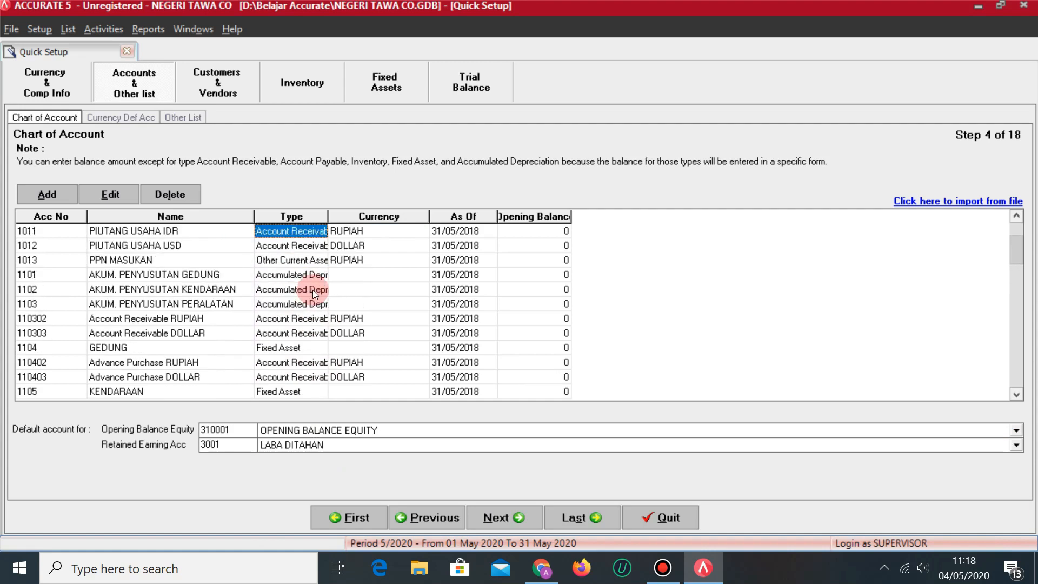
key("Up")
key("Up")
key("Up")
key("Up")
key("Up")
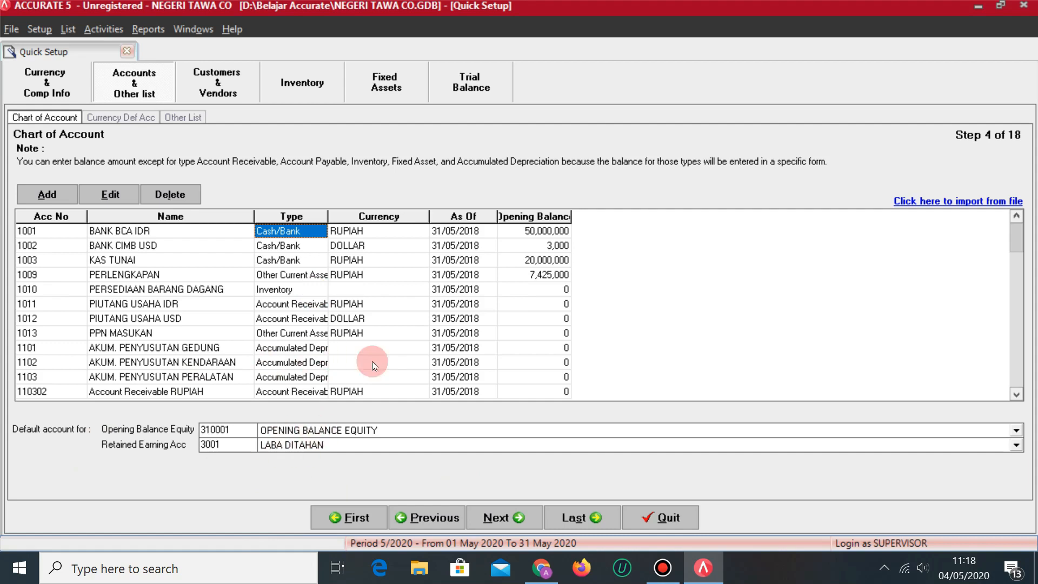
In Step 5, set Rupiah defaults to HUTANG USAHA IDR, PIUTANG USAHA IDR and DISKON PENJUALAN.
left_click(501, 518)
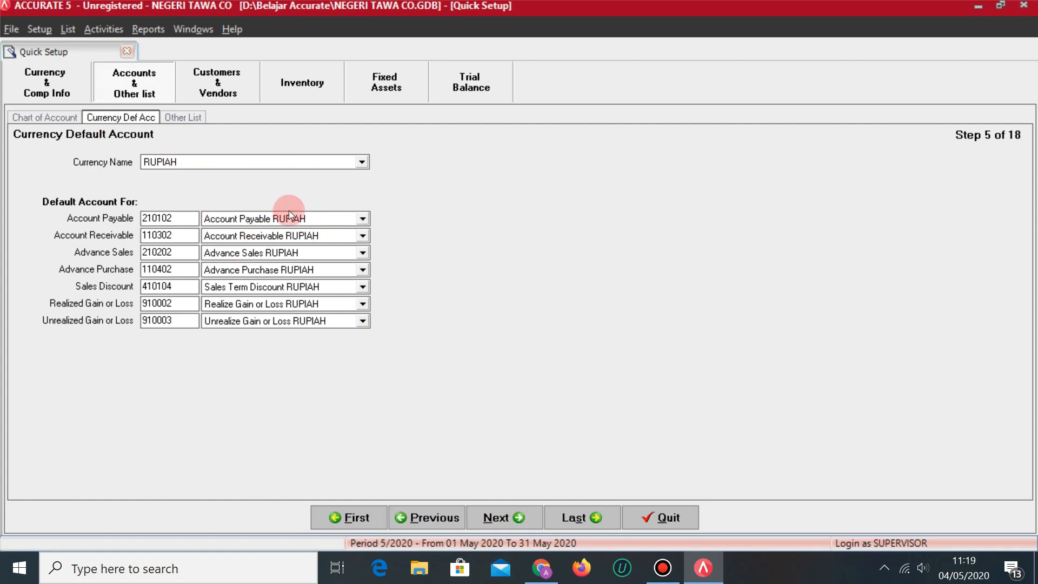
left_click(363, 219)
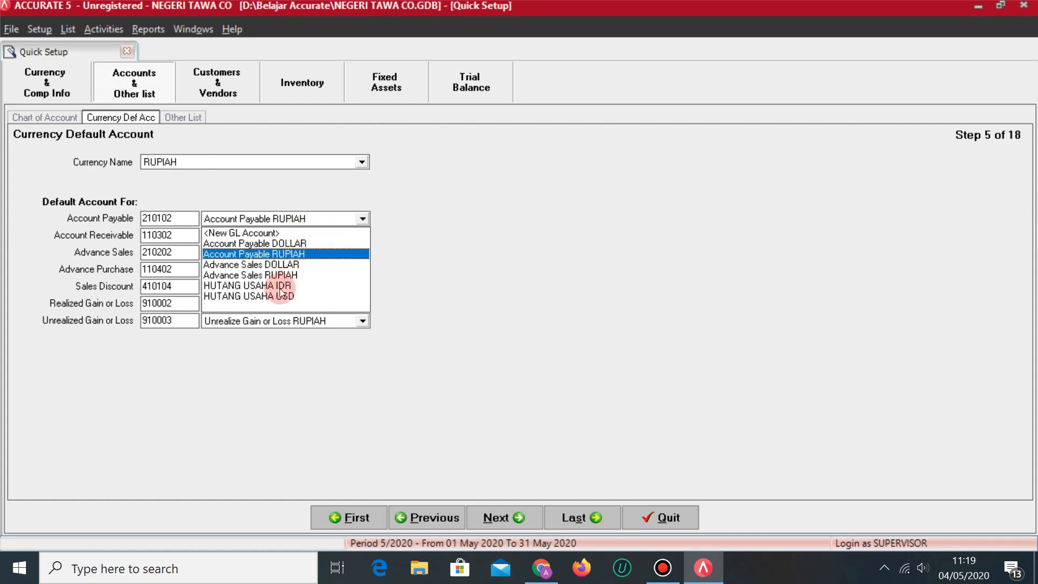
left_click(276, 285)
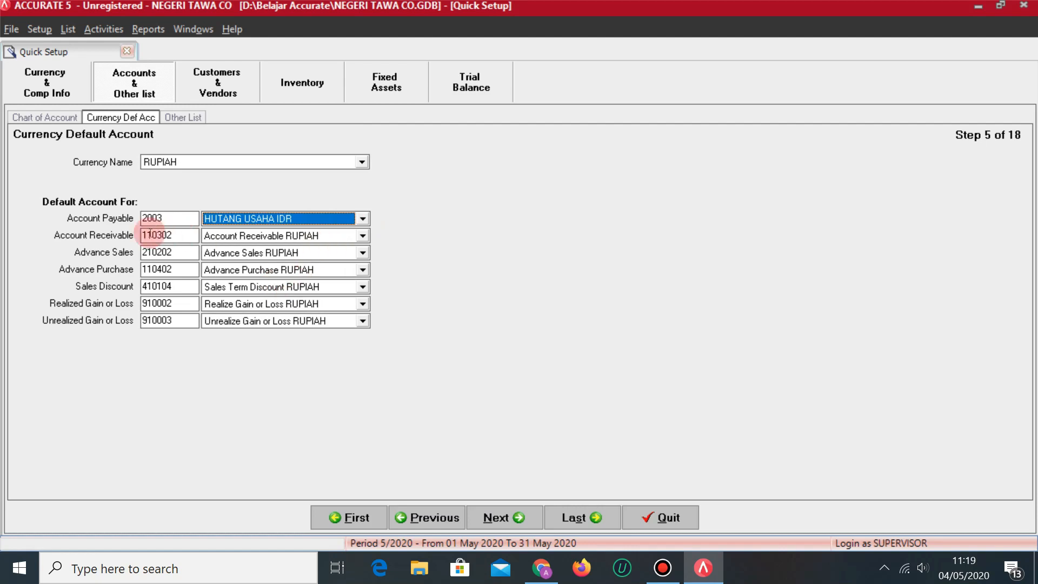
left_click(362, 235)
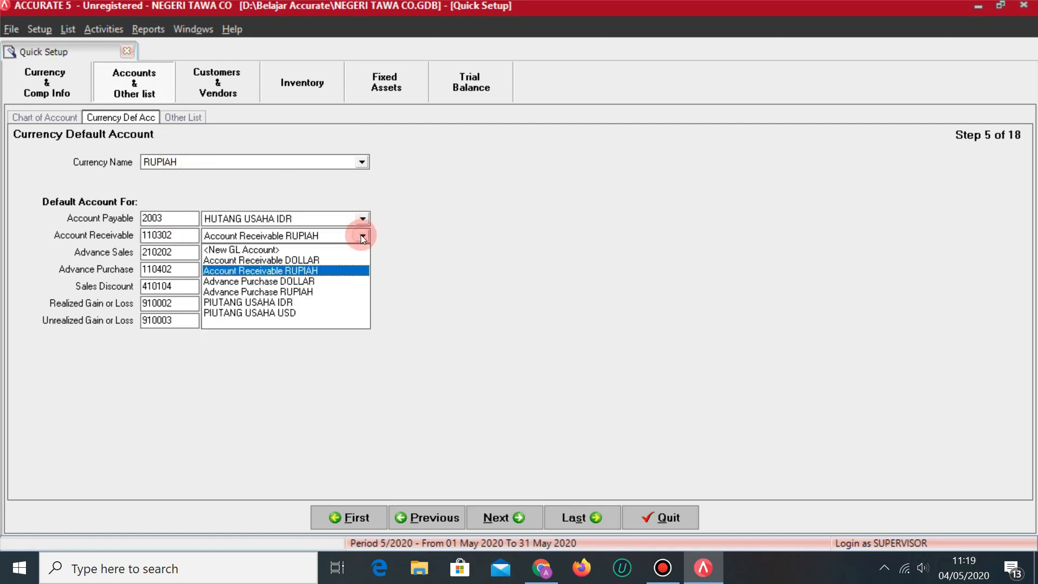
left_click(273, 302)
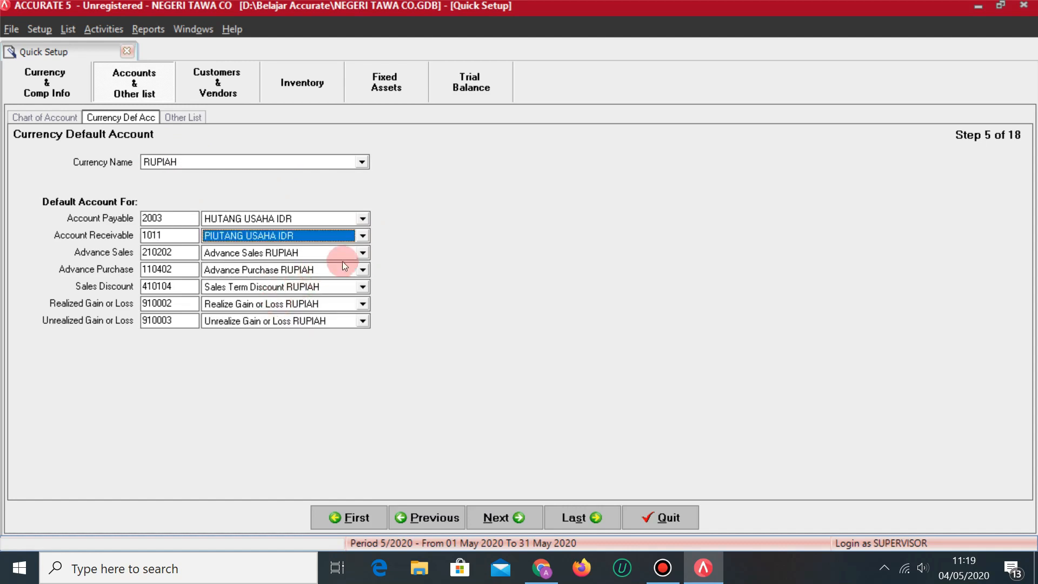
left_click(363, 287)
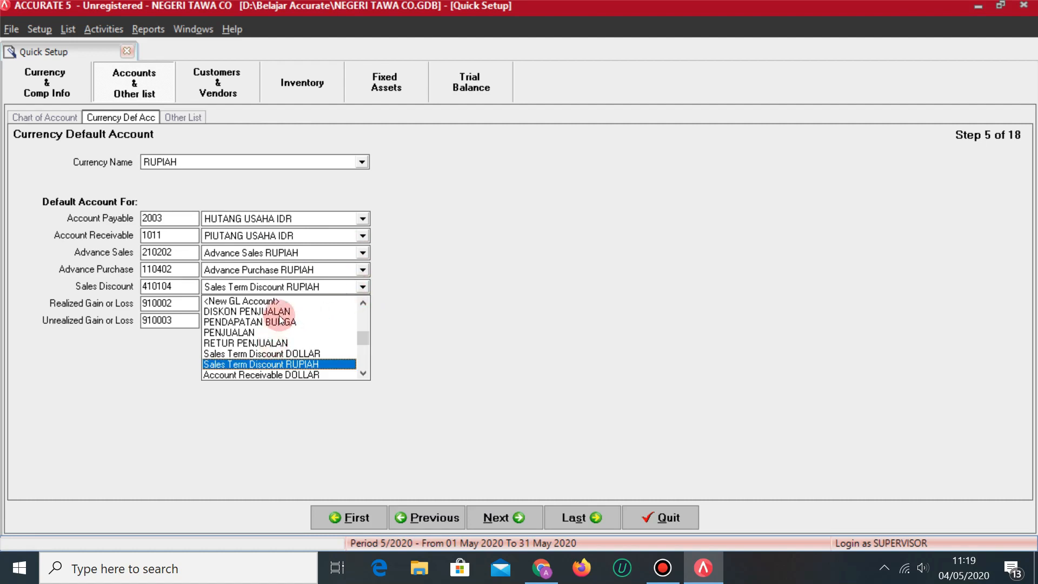
left_click(270, 311)
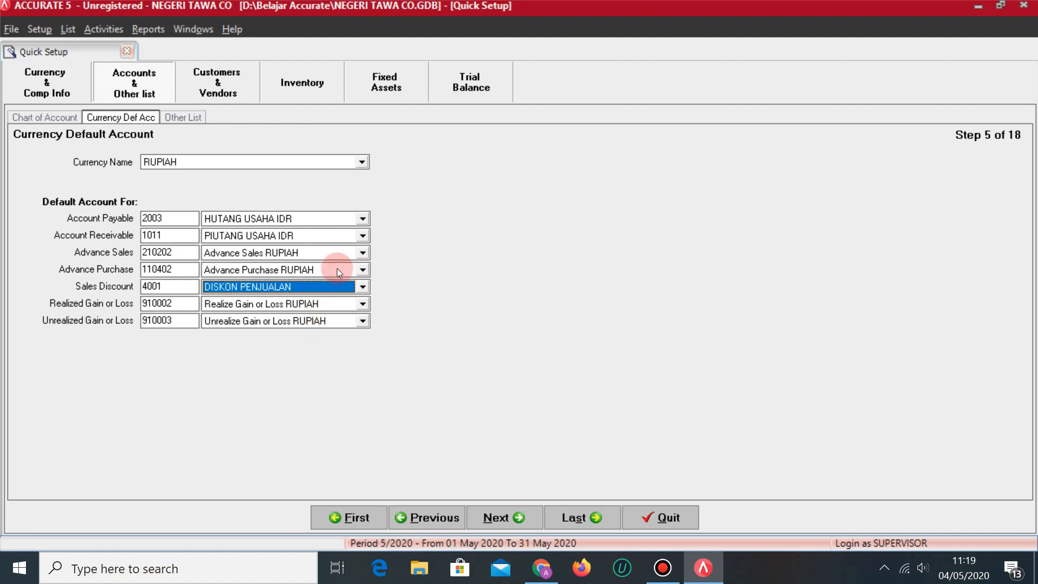
left_click(281, 163)
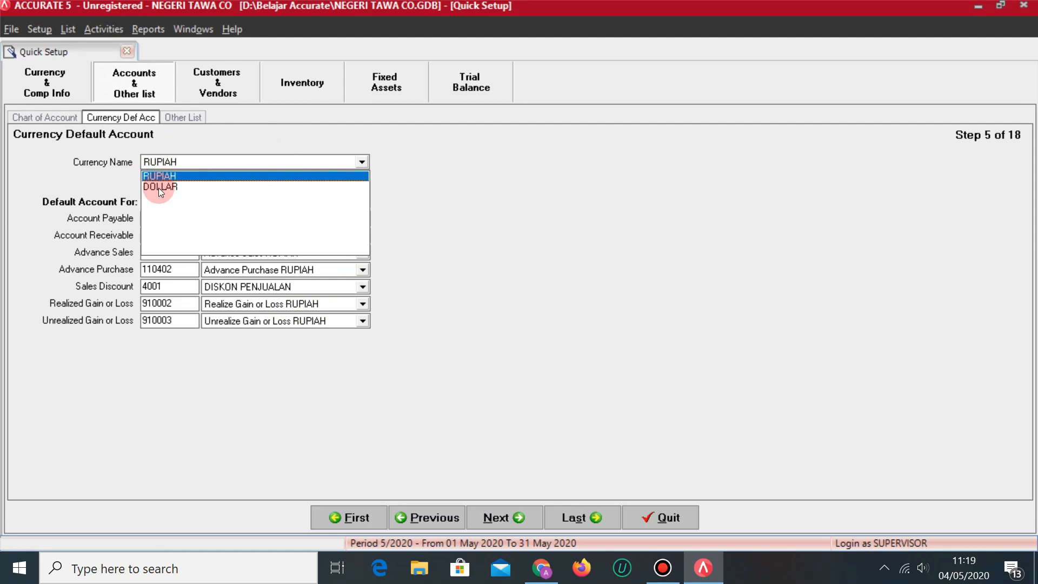
Under DOLLAR, choose 2004 HUTANG USAHA USD for payables and 1012 PIUTANG USAHA USD for receivables.
left_click(158, 188)
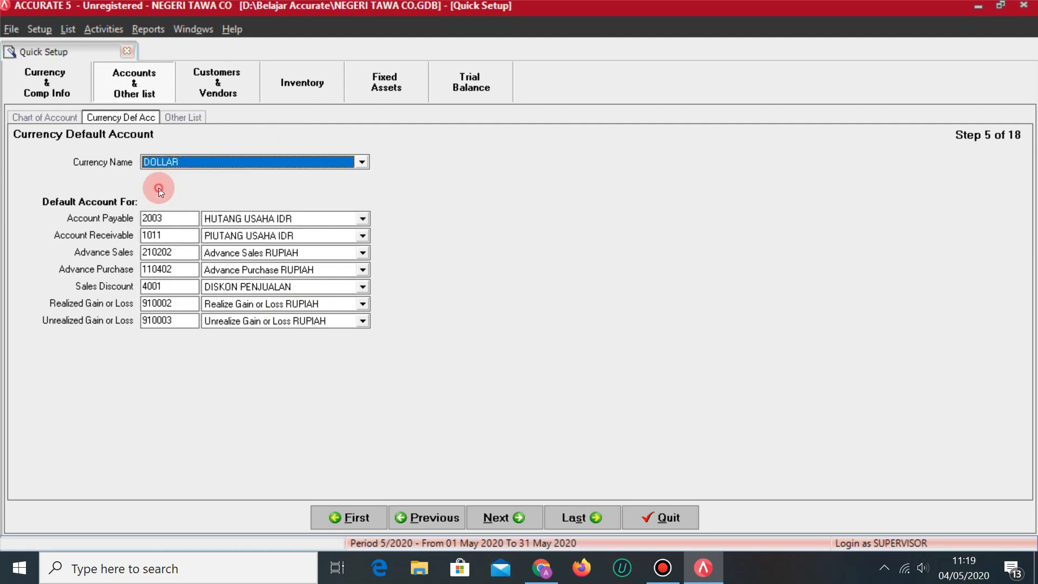
left_click(364, 216)
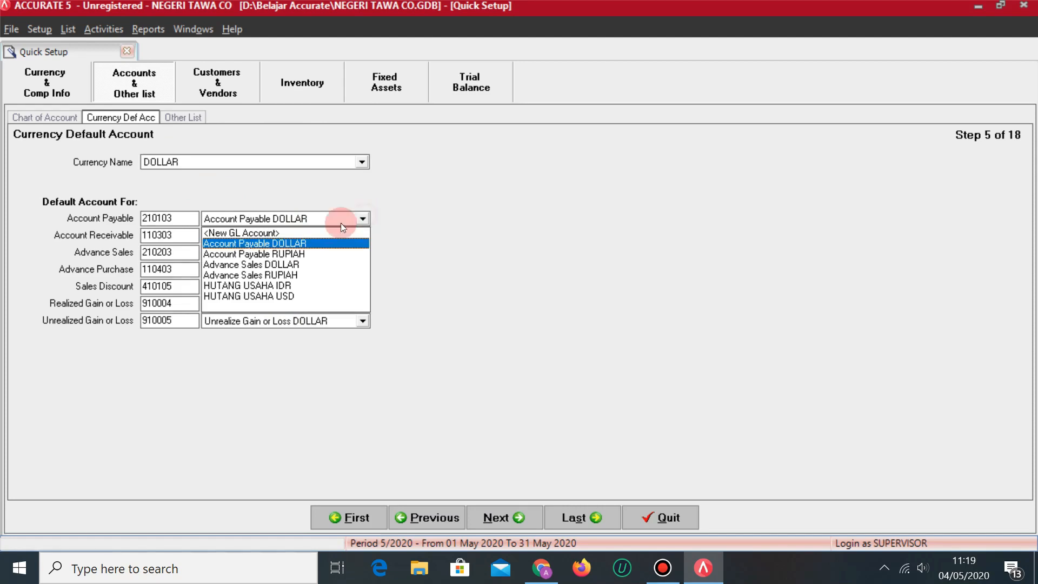
left_click(277, 297)
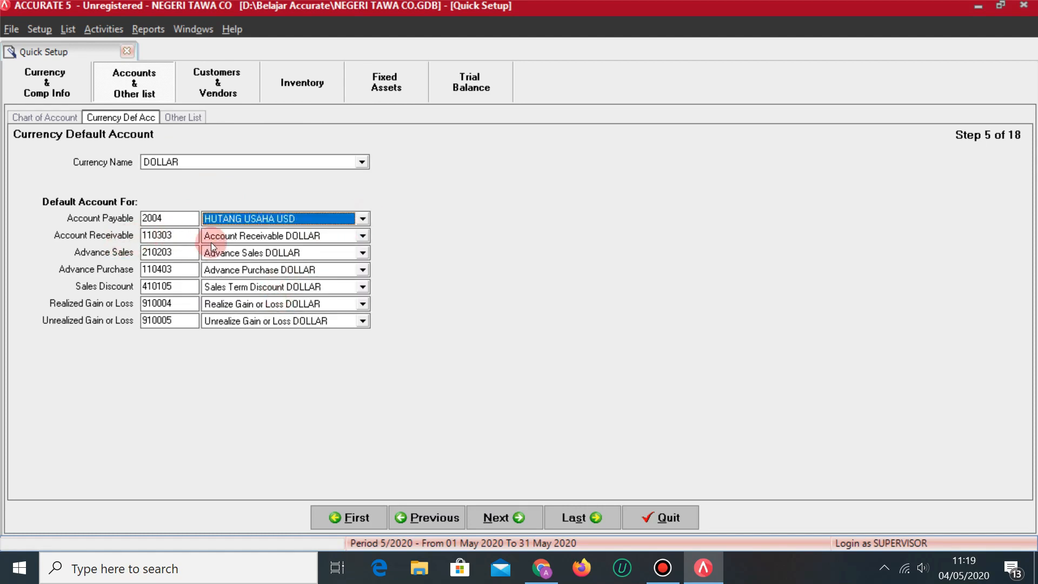
left_click(362, 237)
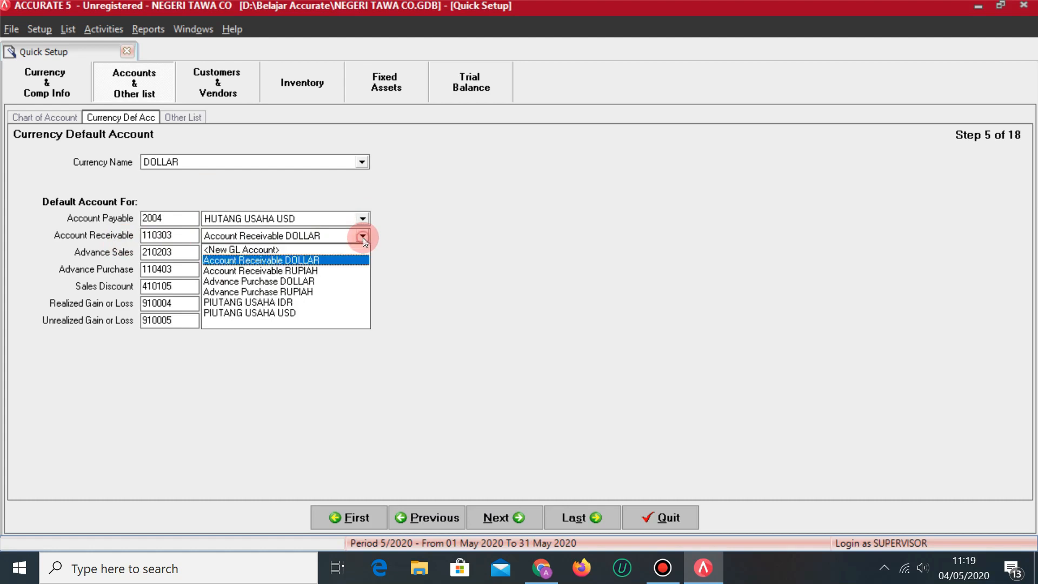
left_click(280, 314)
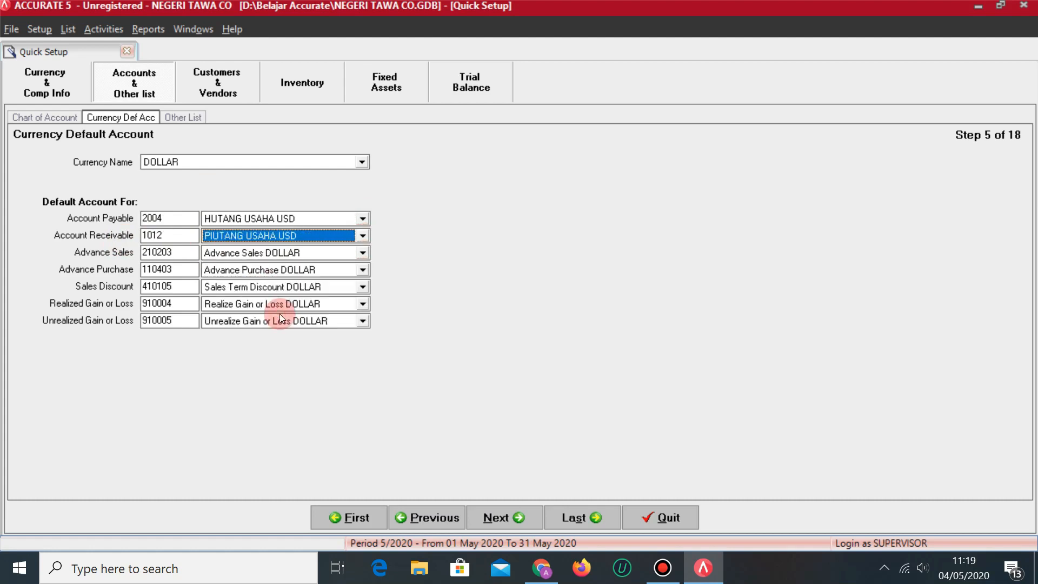
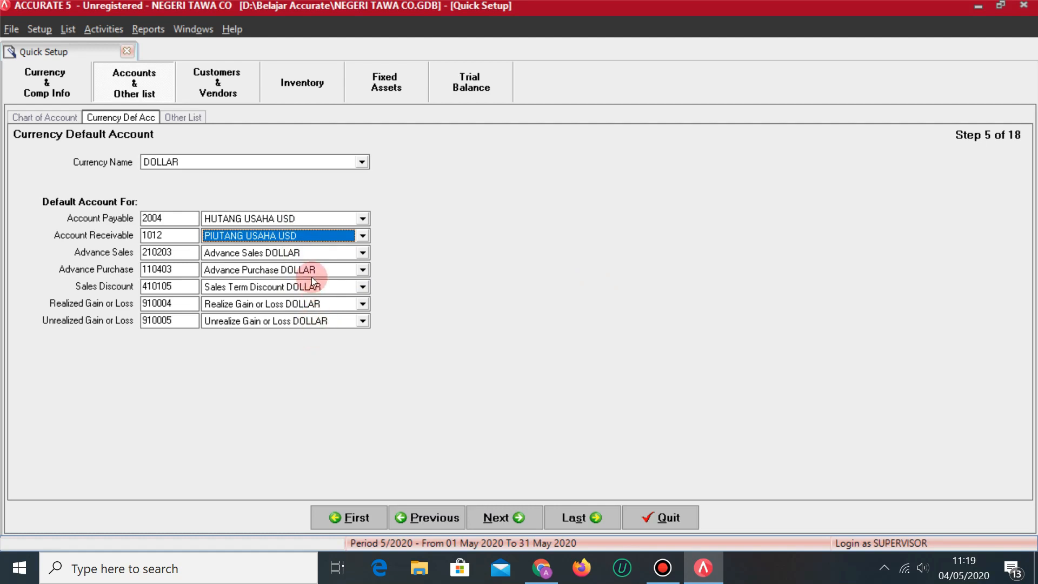
Advance the Quick Setup from Step 5 currency default accounts to Step 6, Other List.
left_click(507, 518)
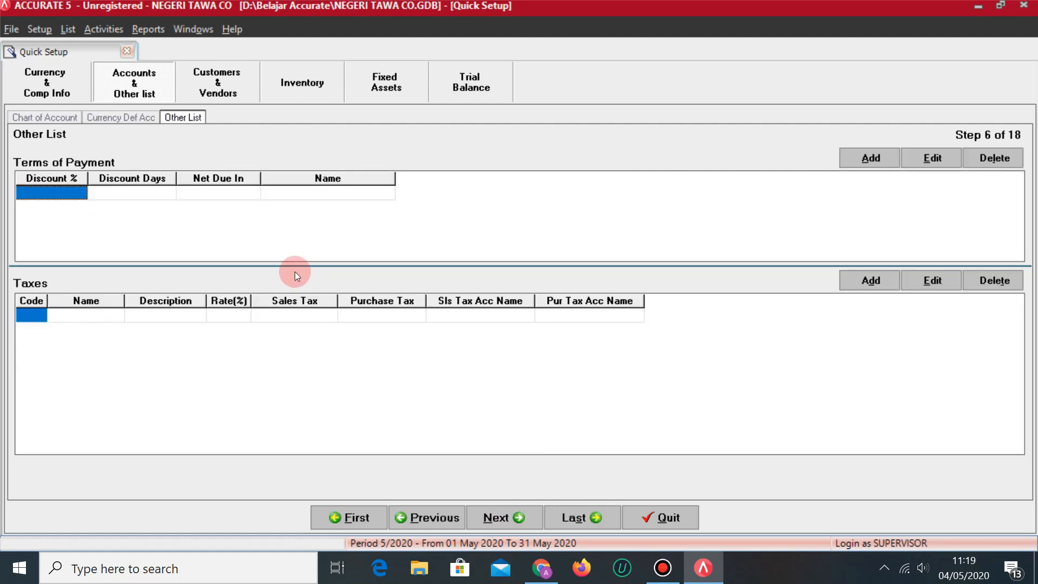
key("alt+Tab")
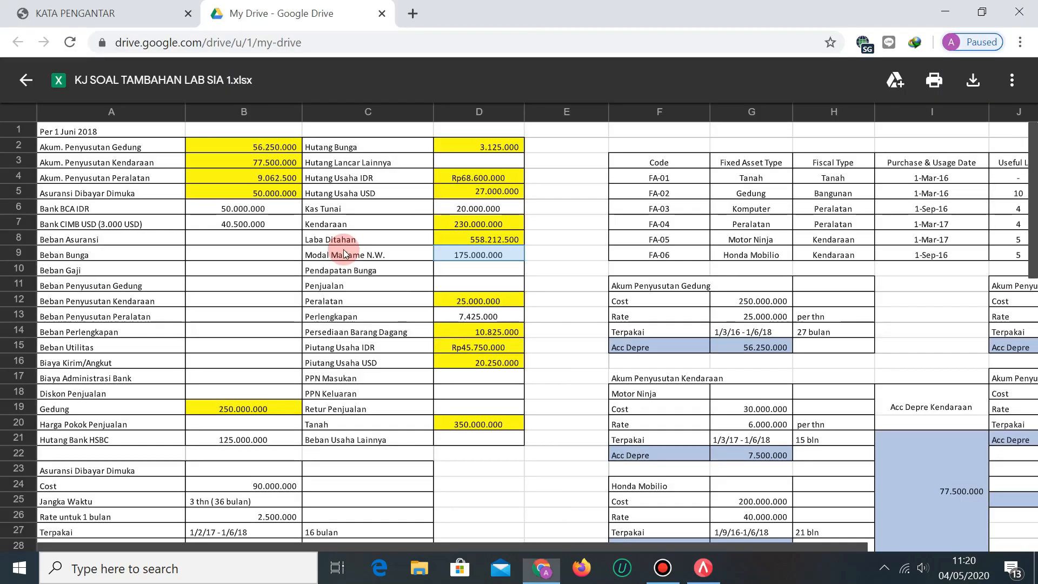
key("alt+Tab")
key("ctrl+Tab")
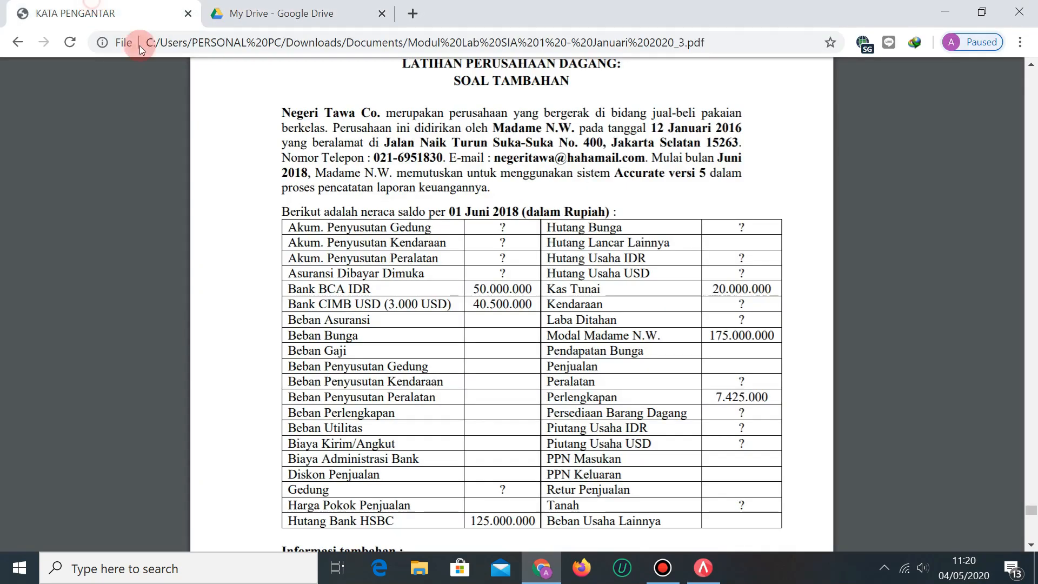
scroll(430, 331, "up", 3)
scroll(487, 325, "down", 20)
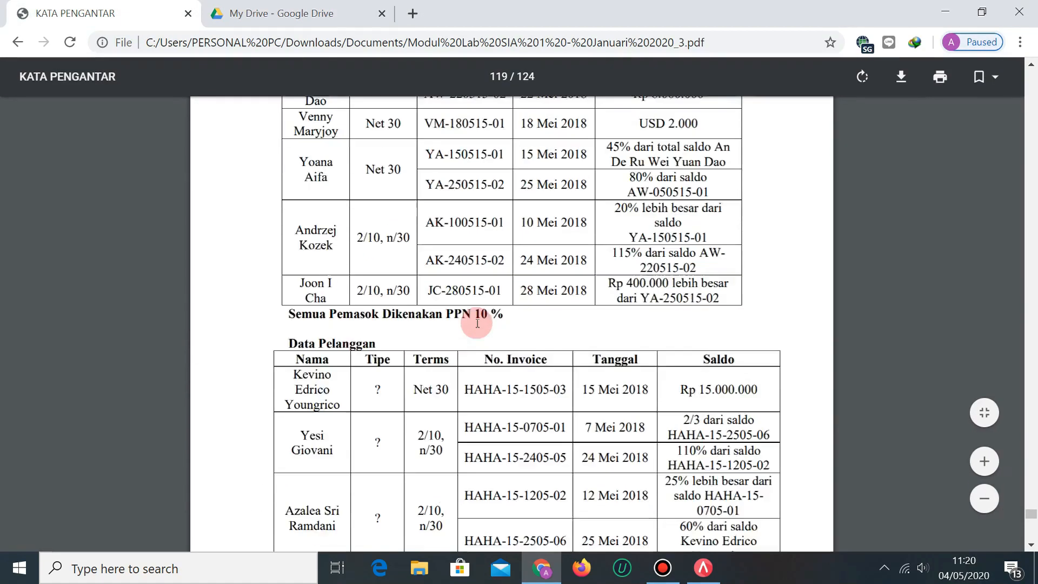
scroll(476, 320, "up", 5)
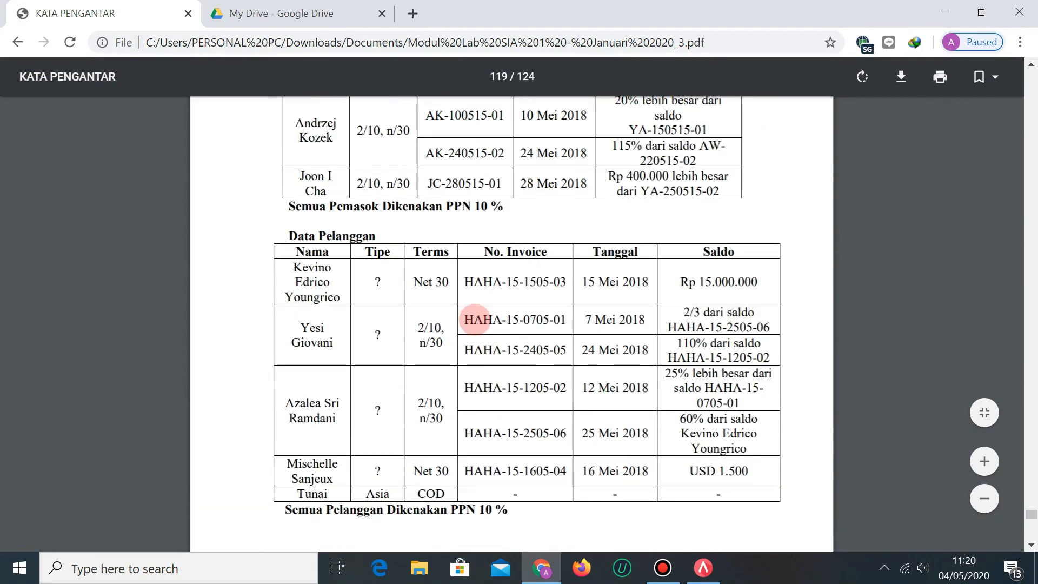
scroll(541, 350, "up", 4)
scroll(427, 218, "down", 2)
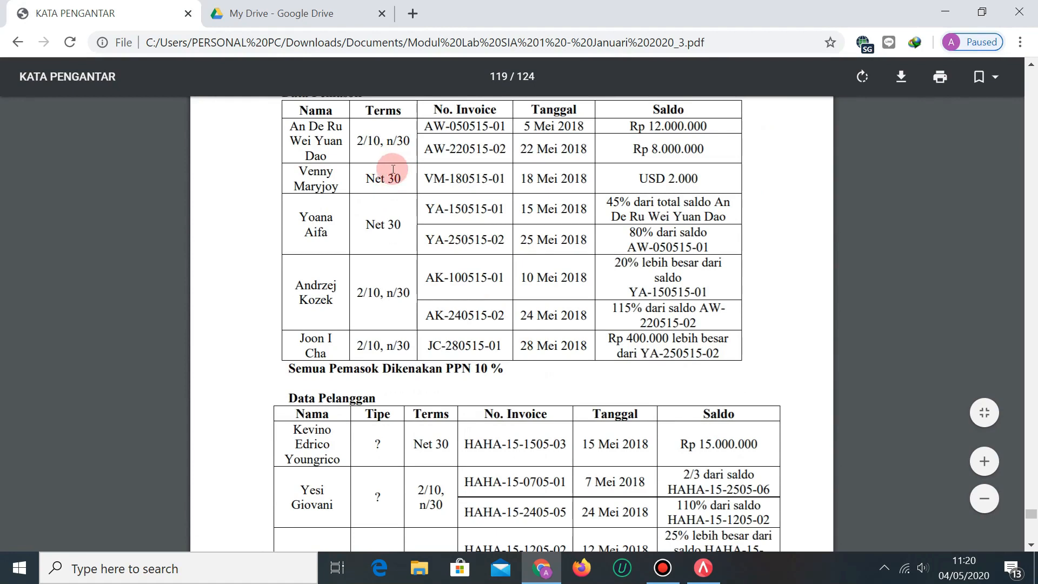
scroll(394, 169, "down", 6)
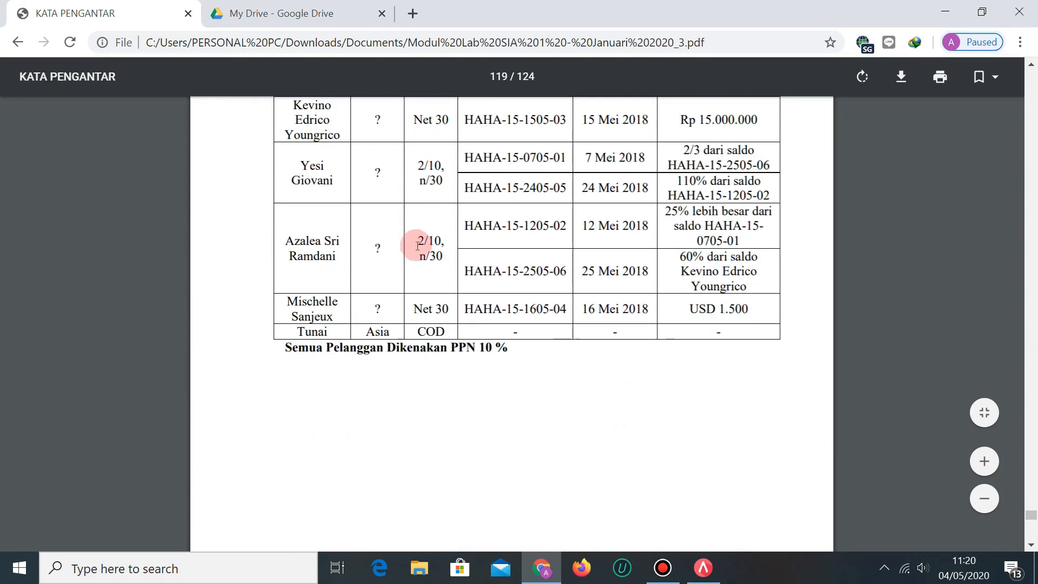
scroll(462, 271, "up", 1)
scroll(462, 270, "up", 2)
key("alt+Tab")
key("Tab")
key("Tab")
key("Tab")
key("Tab")
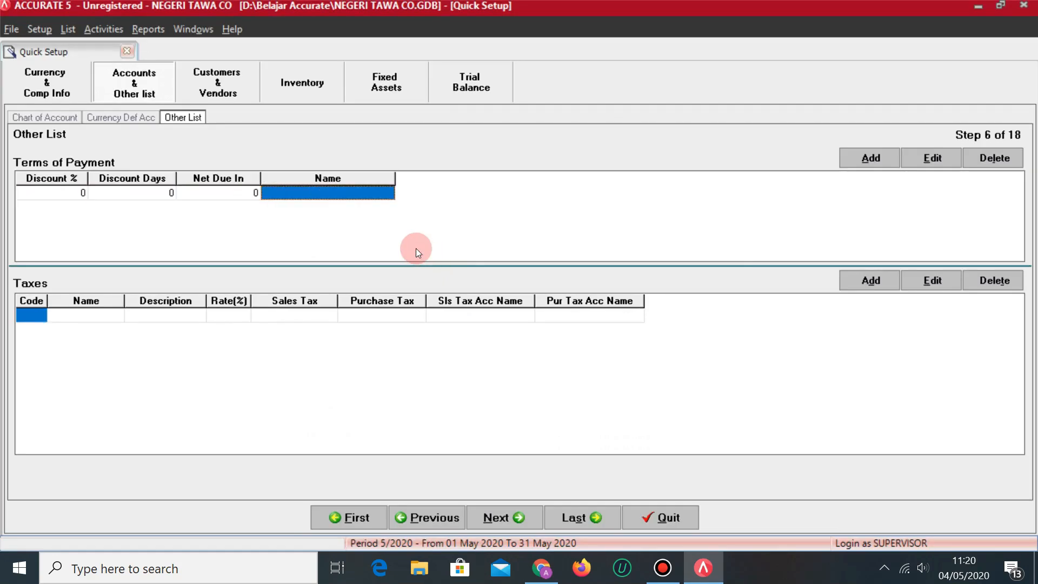
Enter payment terms C.O.D, 2% discount in 10 days net 30, and net due in 30 days.
type("C.O.D")
key("Tab")
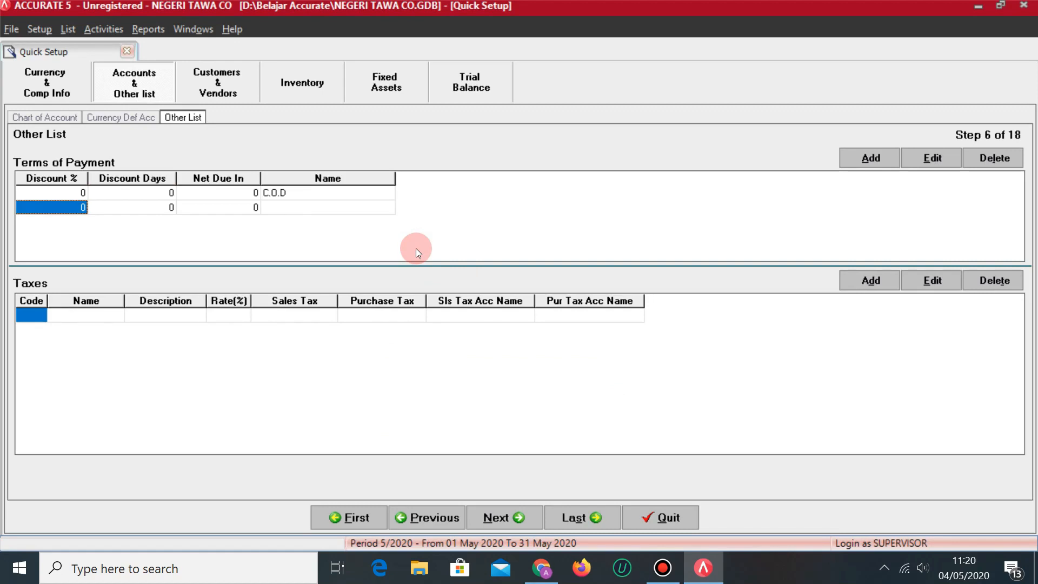
type("2")
key("Tab")
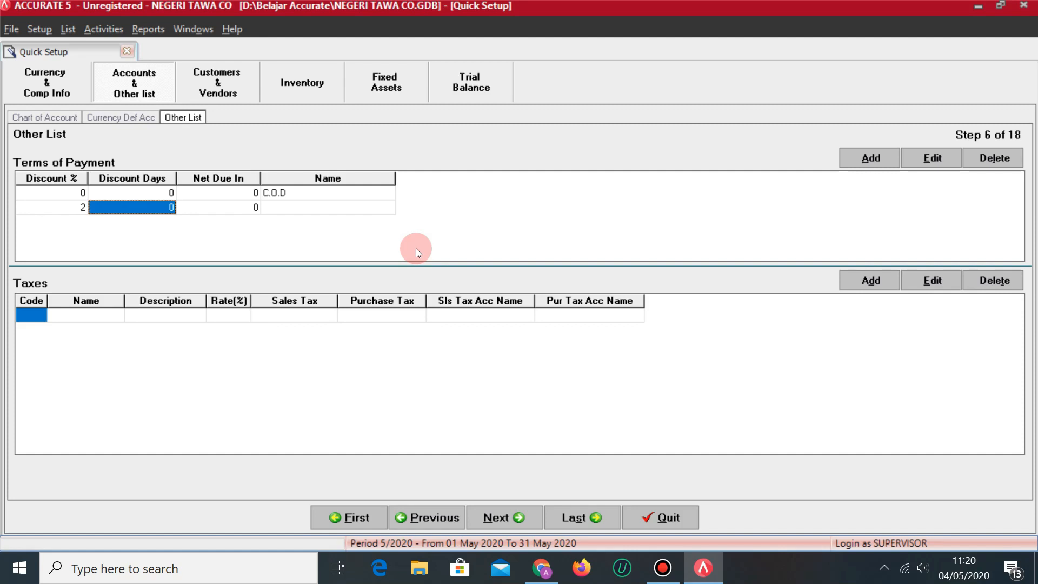
type("10")
key("Tab")
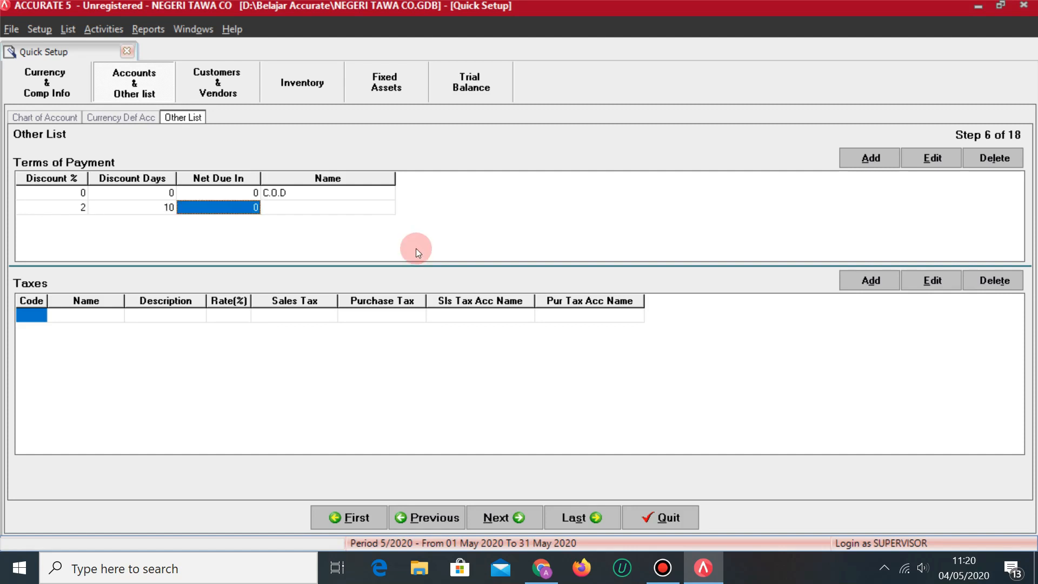
type("30")
left_click(417, 248)
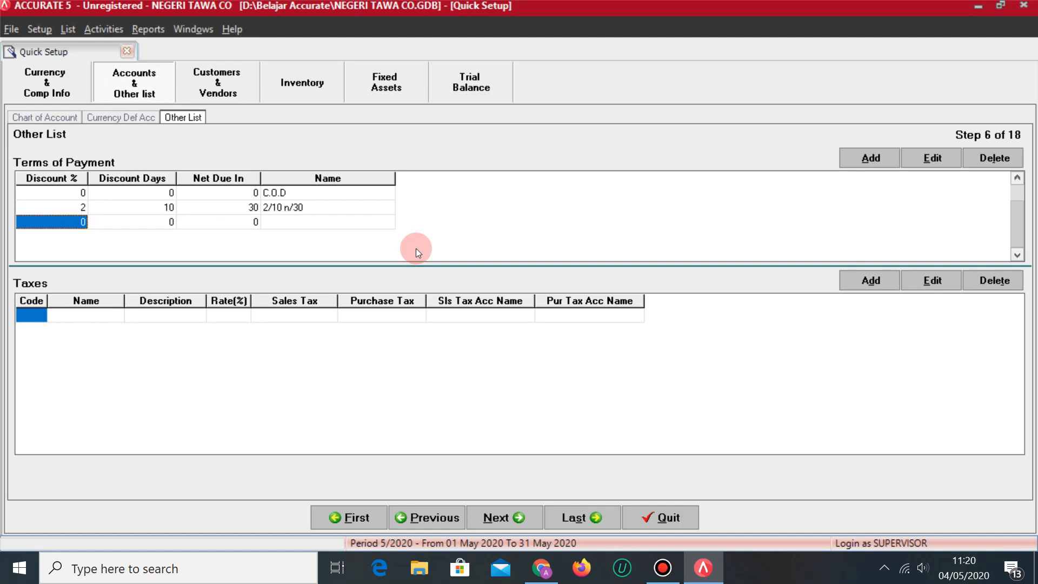
key("Tab")
key("Tab")
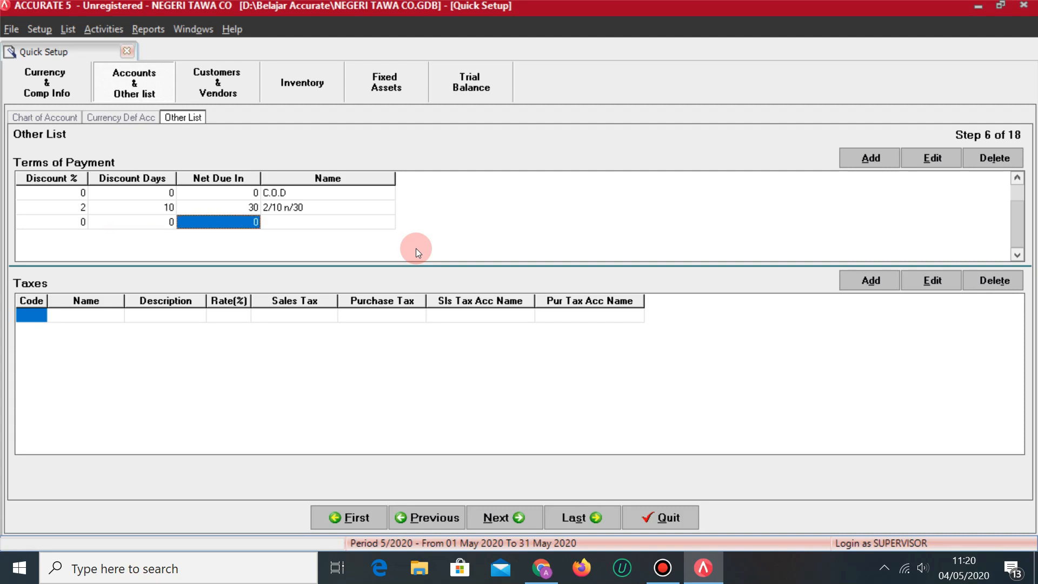
type("30")
key("Tab")
key("Tab")
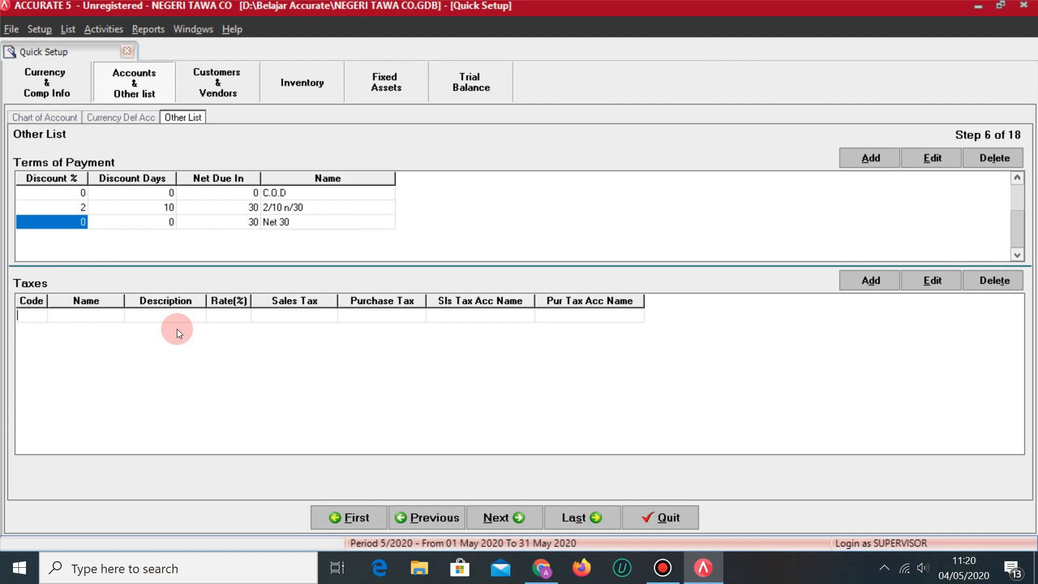
Add tax code T named PPN, described 'PAJAK PERTAMBAHAN NILAI', at a 10% rate.
type("T")
key("Tab")
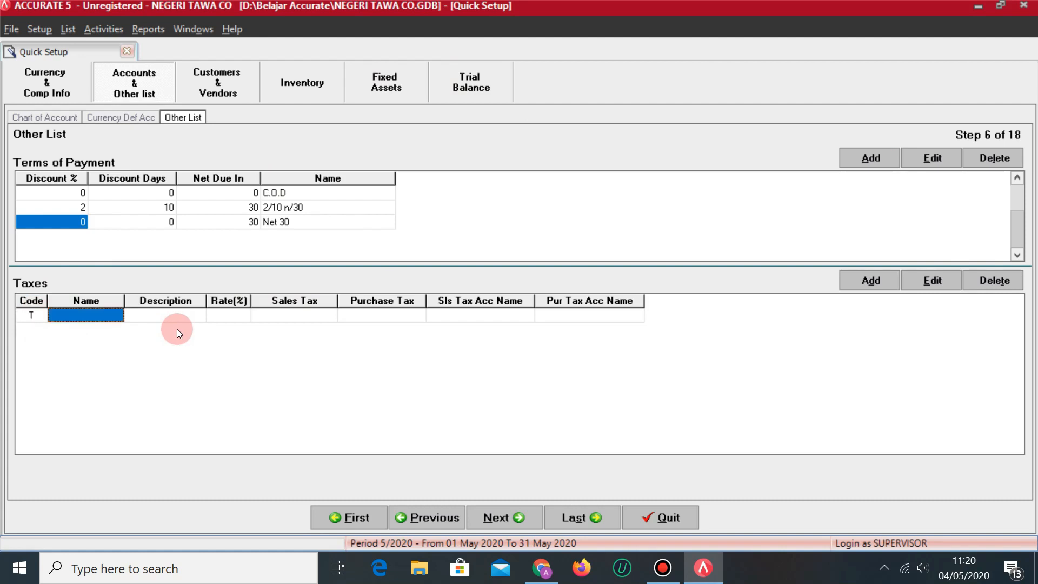
type("PPN")
key("Tab")
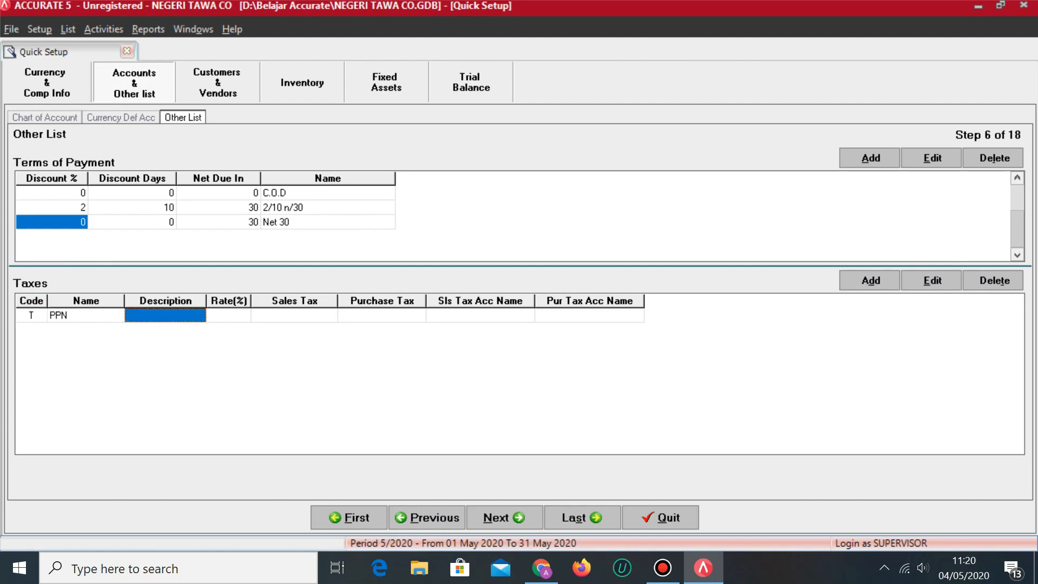
type("PAJAK PERTAMB")
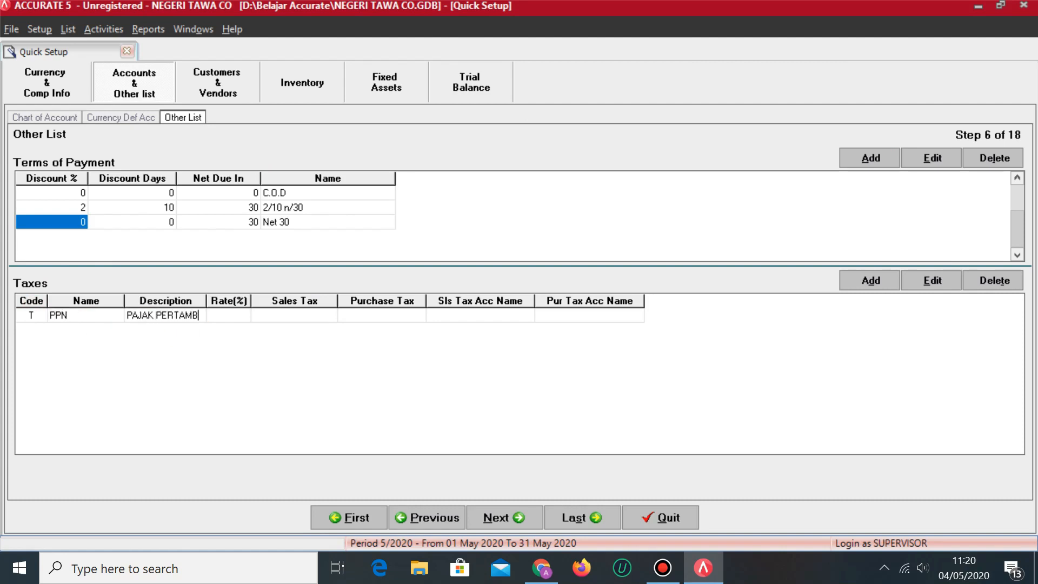
type("AHAN NILAI")
key("Tab")
type("10")
key("Tab")
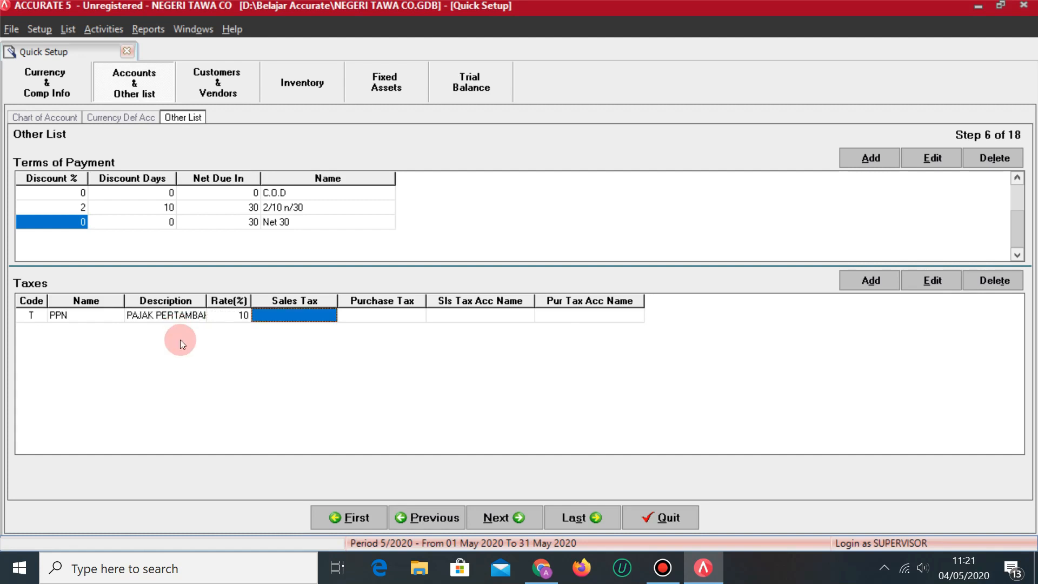
Post PPN sales tax to 2099 PPN KELUARAN and purchase tax to 1013 PPN MASUKAN.
left_click(331, 317)
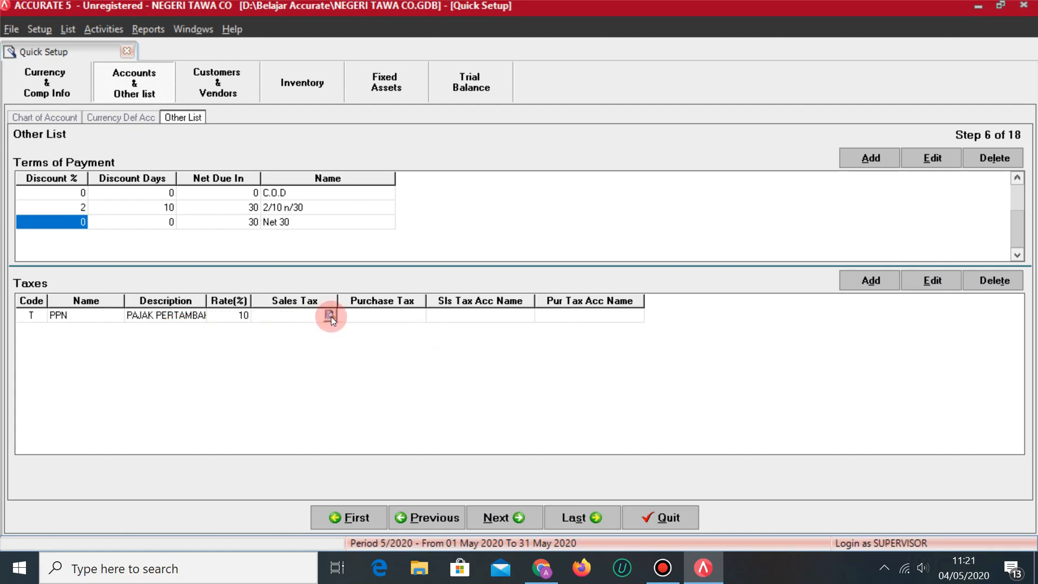
left_click(330, 315)
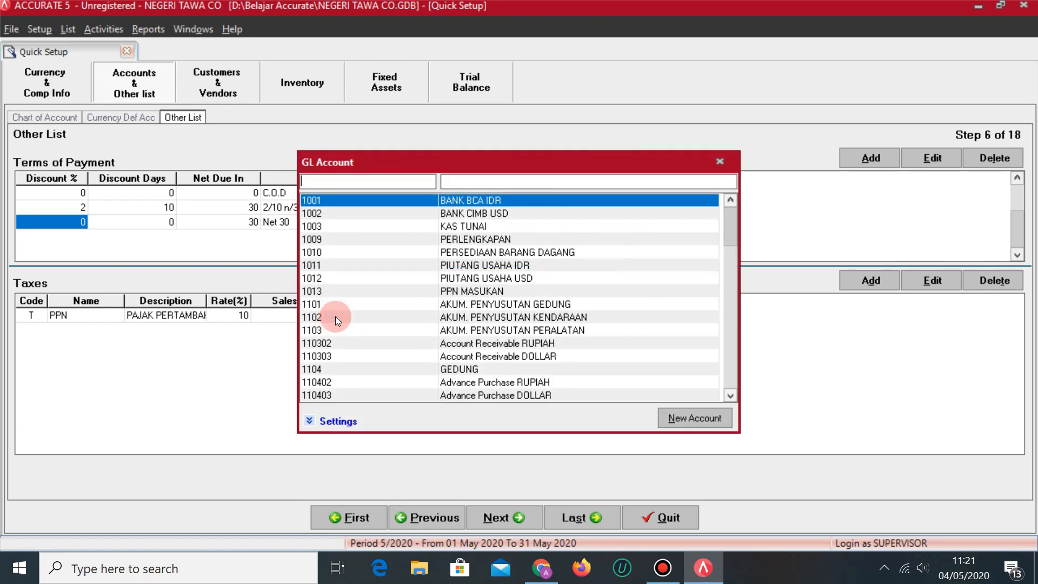
type("PPN")
double_click(529, 199)
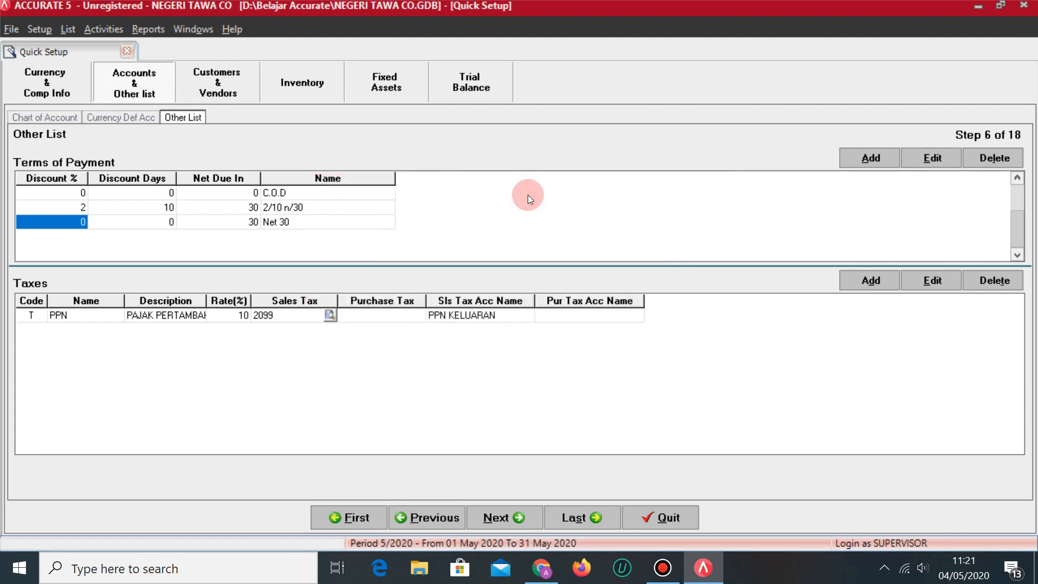
type("P")
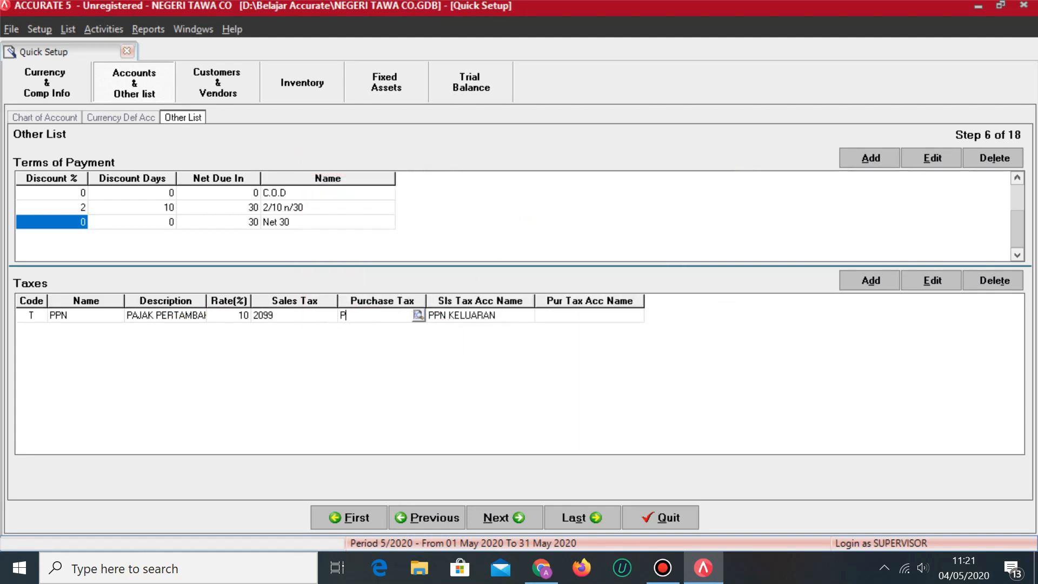
key("BackSpace")
left_click(422, 315)
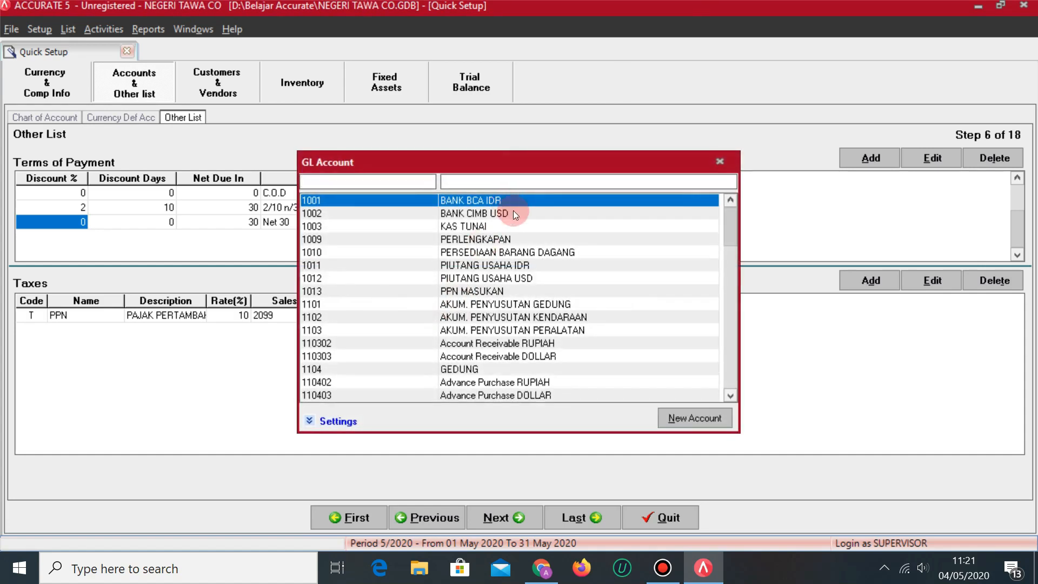
type("PPN")
double_click(514, 212)
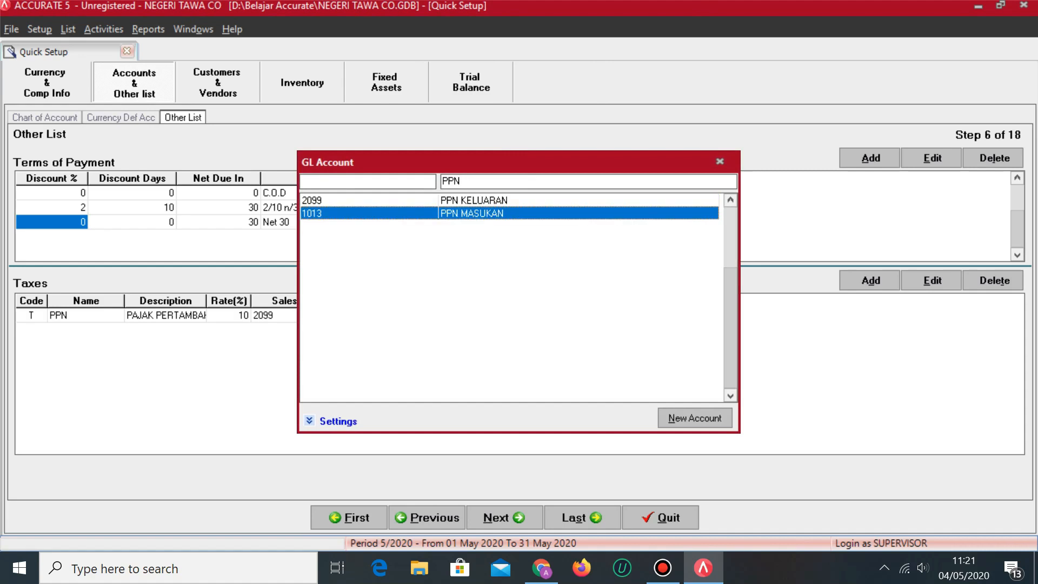
key("Tab")
key("Tab")
key("Tab")
key("Up")
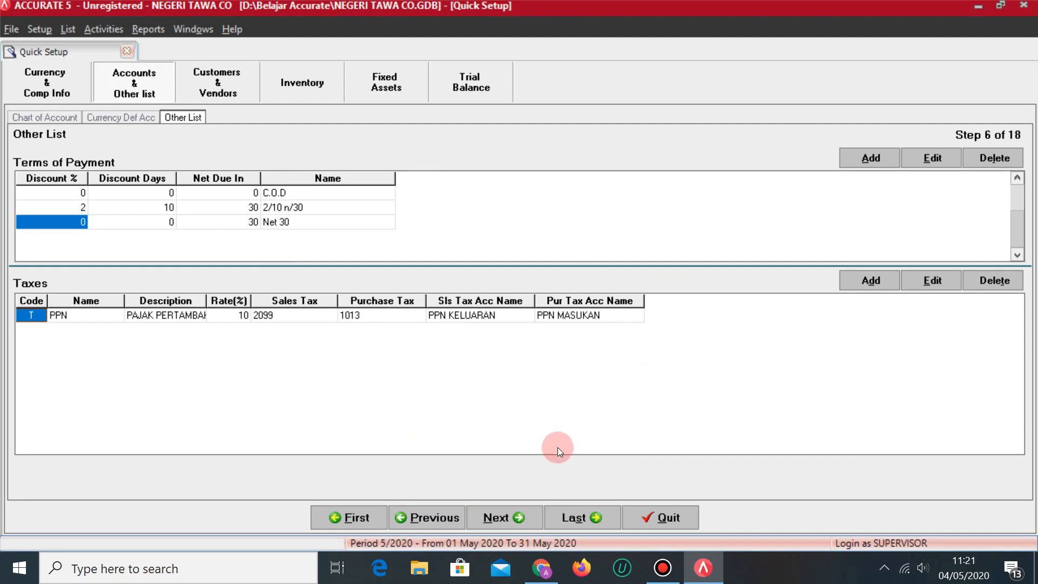
left_click(503, 518)
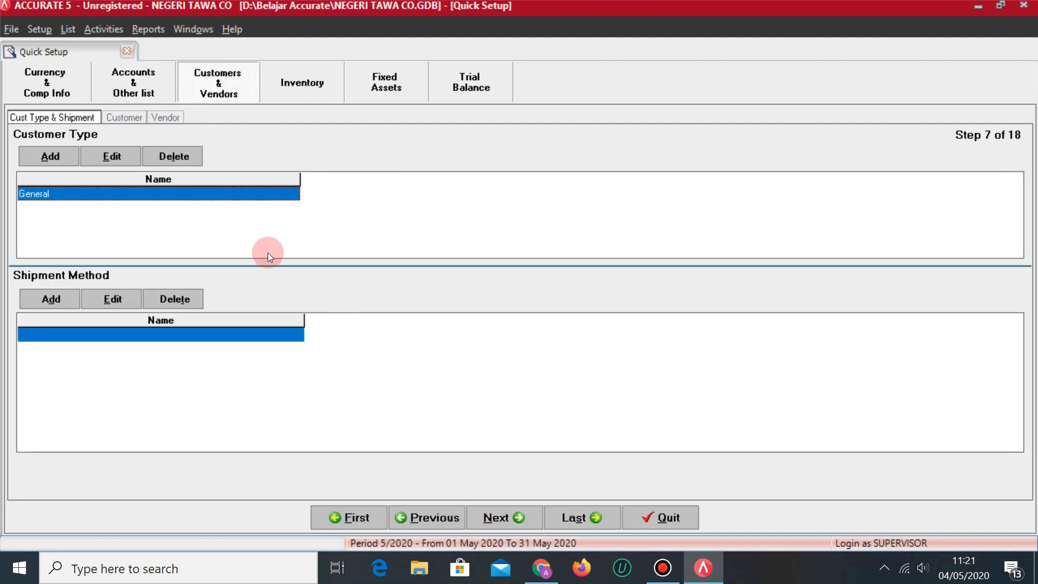
Rename the General customer type to ASIA and add a LUAR ASIA customer type.
key("alt+Tab")
scroll(479, 379, "up", 3)
scroll(482, 366, "down", 6)
scroll(465, 367, "up", 4)
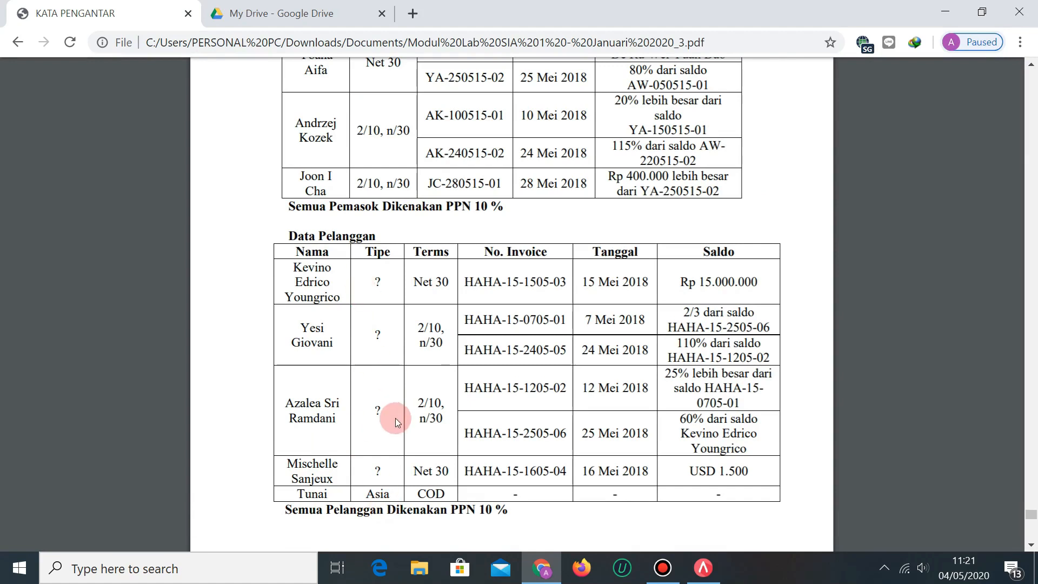
key("alt+Tab")
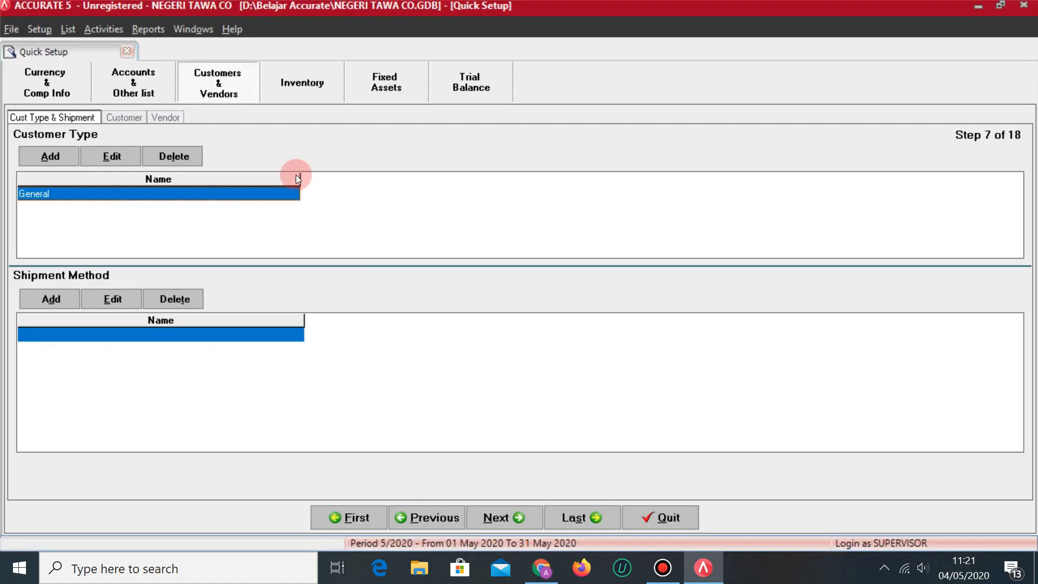
left_click(42, 199)
type("ASIA")
key("Down")
type("LUAR ASIA")
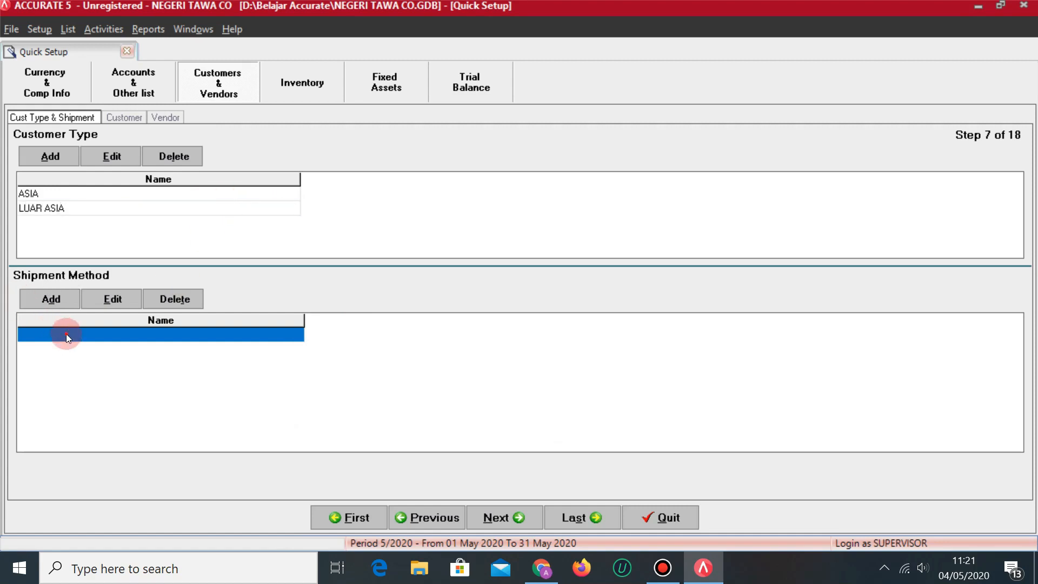
left_click(65, 334)
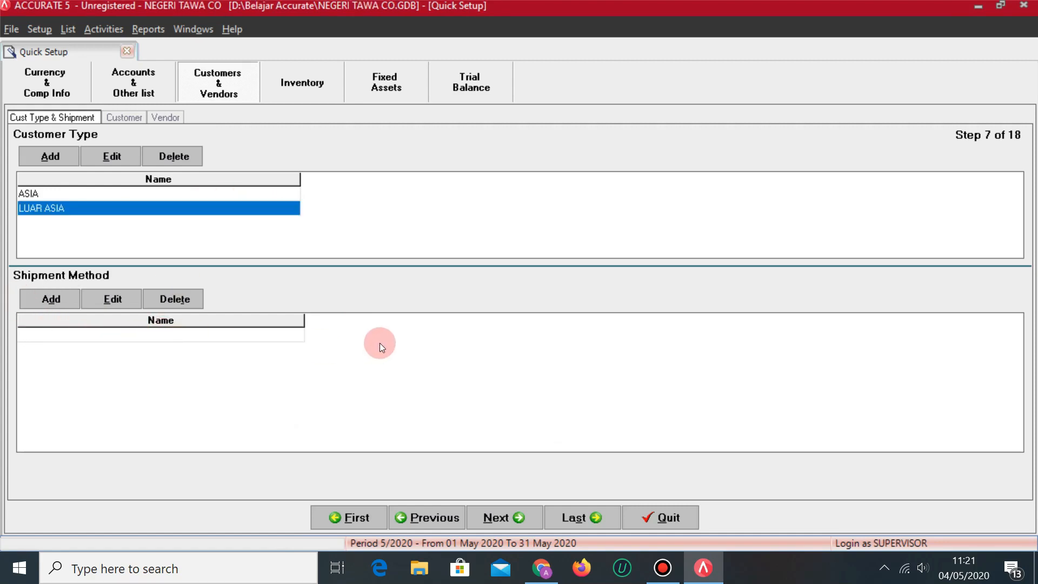
Add shipment methods MOTOR NINJA and HONDA MOBILIO, then continue to the Customer step.
key("alt+Tab")
scroll(485, 312, "down", 13)
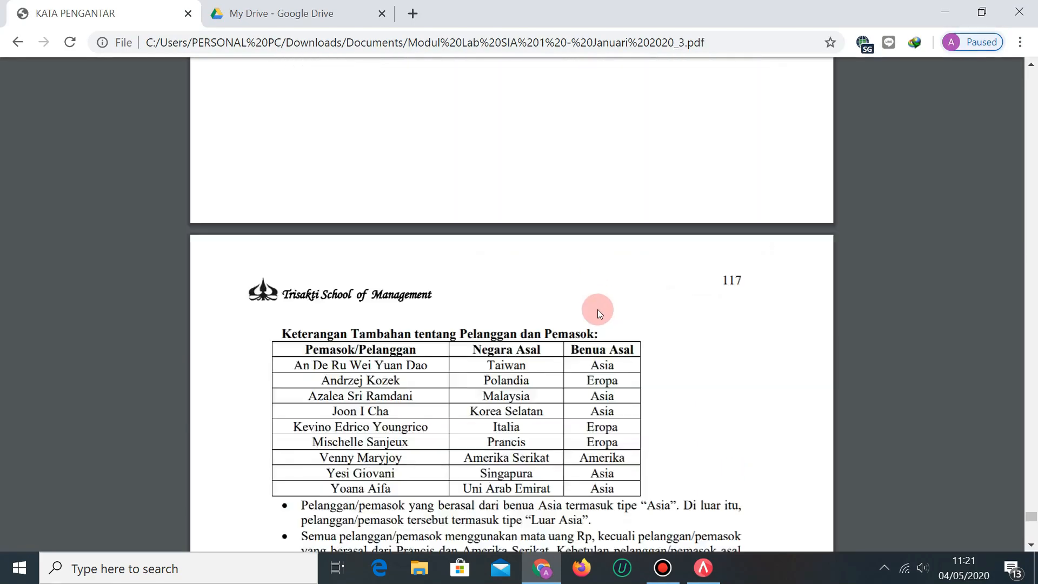
scroll(598, 307, "down", 3)
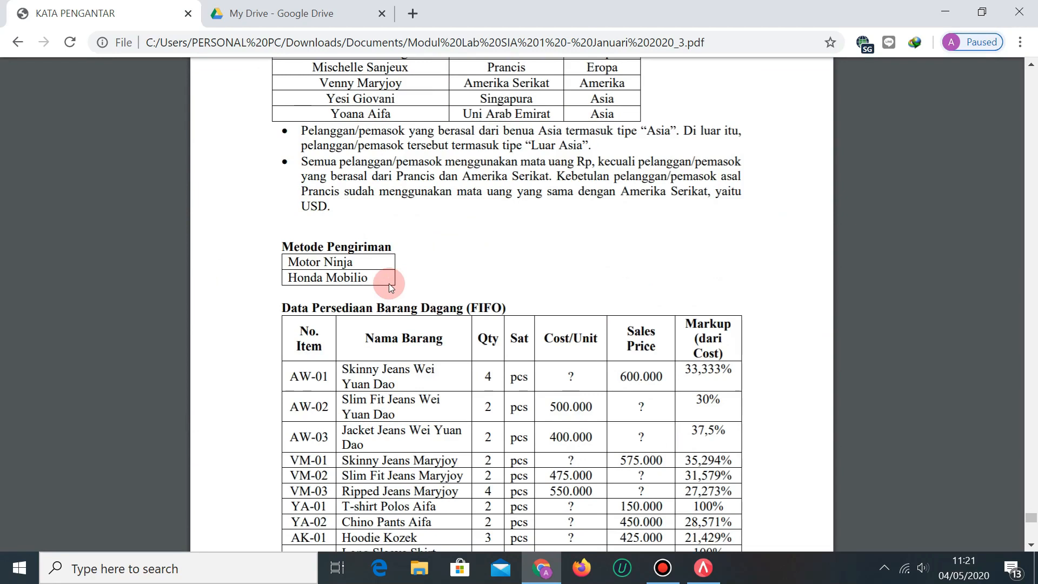
key("alt+Tab")
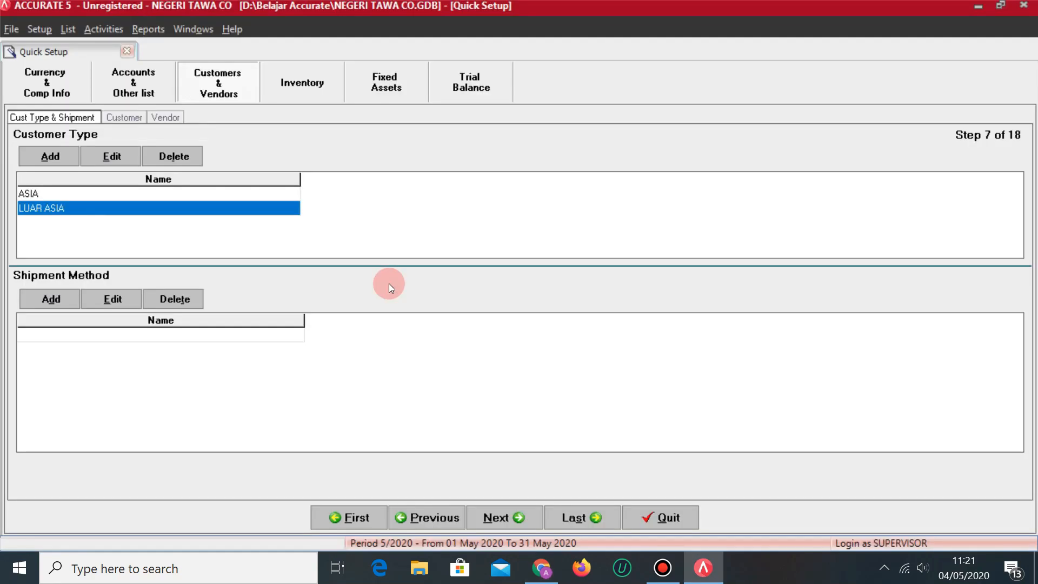
type("MOTOR NINJA")
key("Return")
type("HONDA MOBILIO")
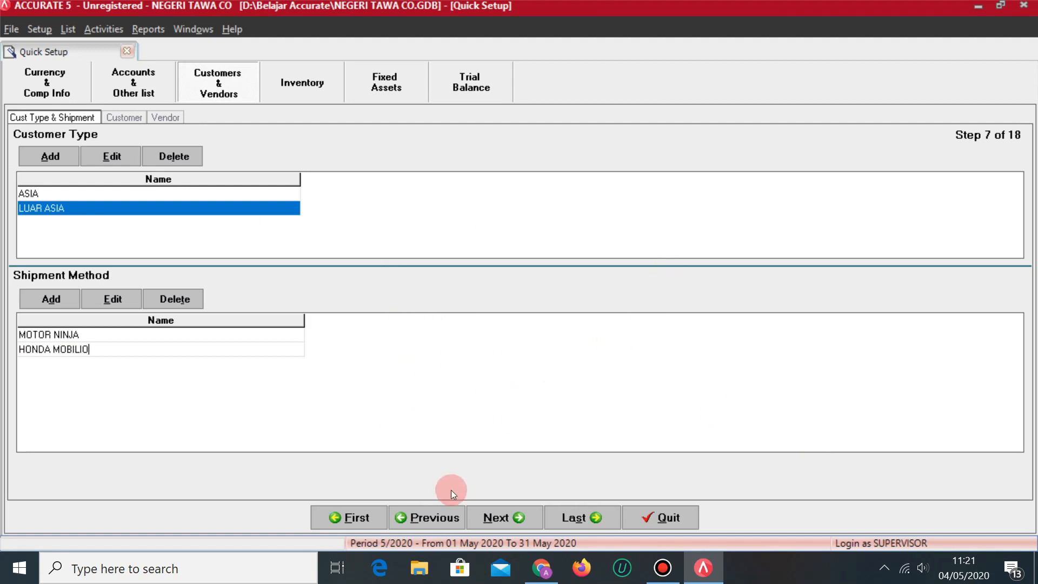
left_click(503, 518)
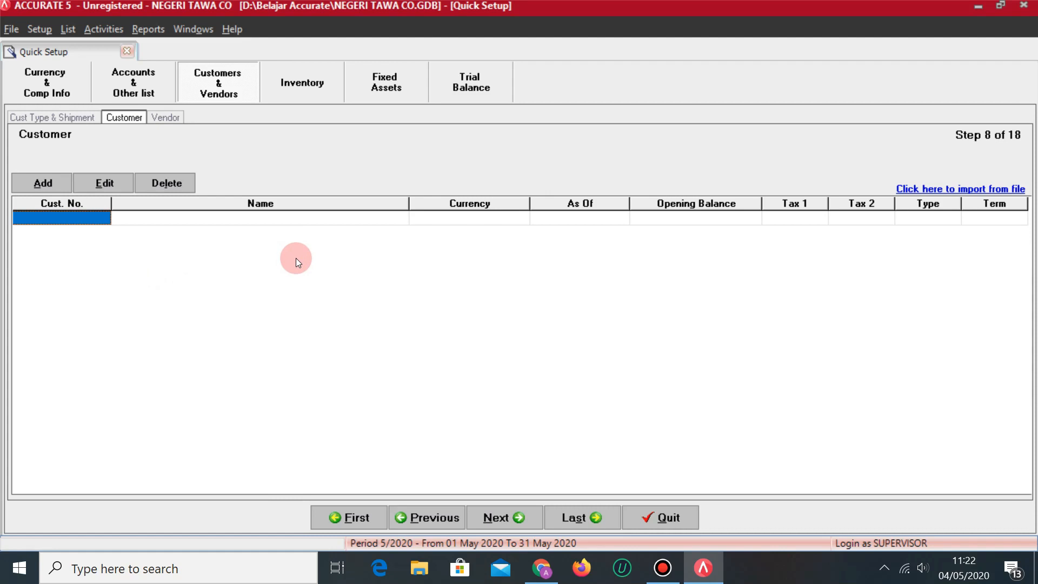
Enter customer number C001 and the customer's full name, checked against the answer spreadsheet.
type("C001")
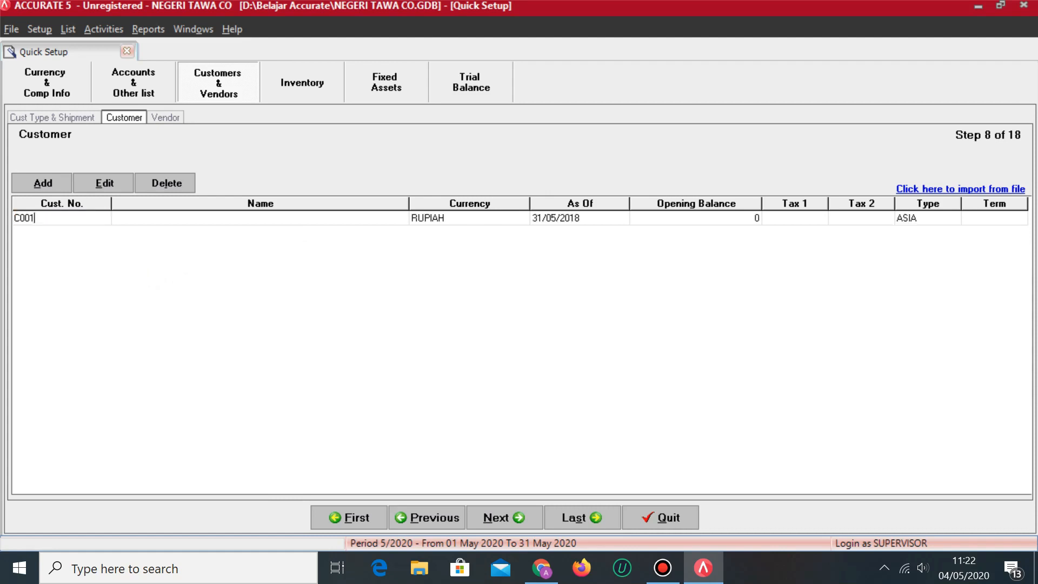
key("Tab")
key("alt+Tab")
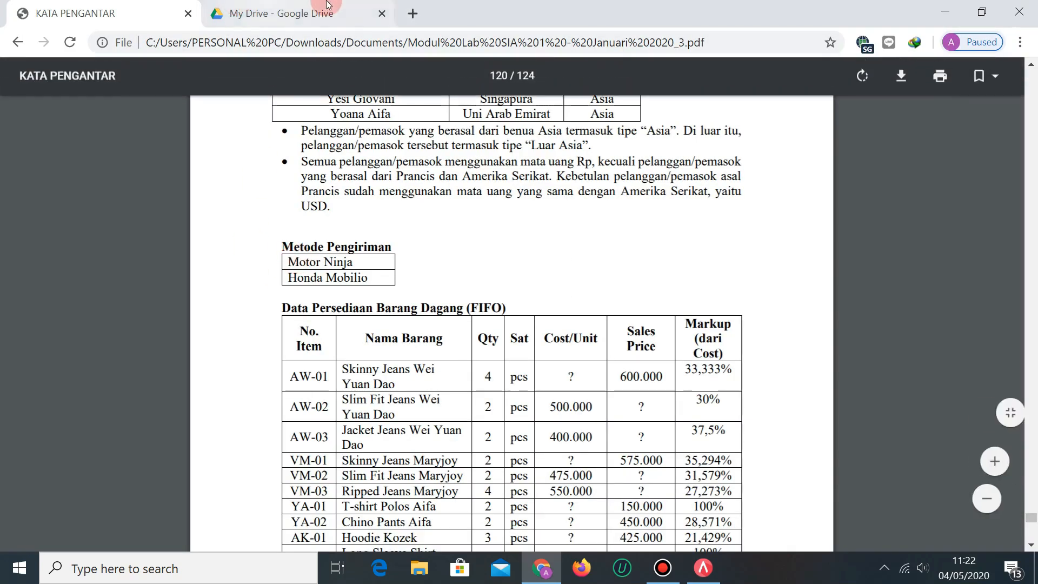
left_click(323, 13)
scroll(440, 320, "down", 8)
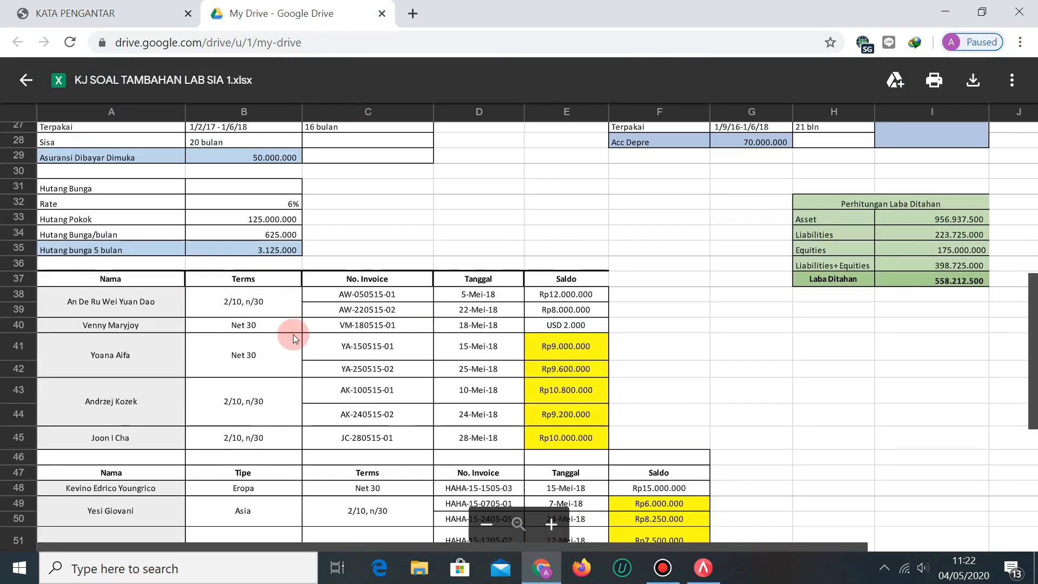
scroll(264, 352, "down", 2)
scroll(264, 351, "down", 3)
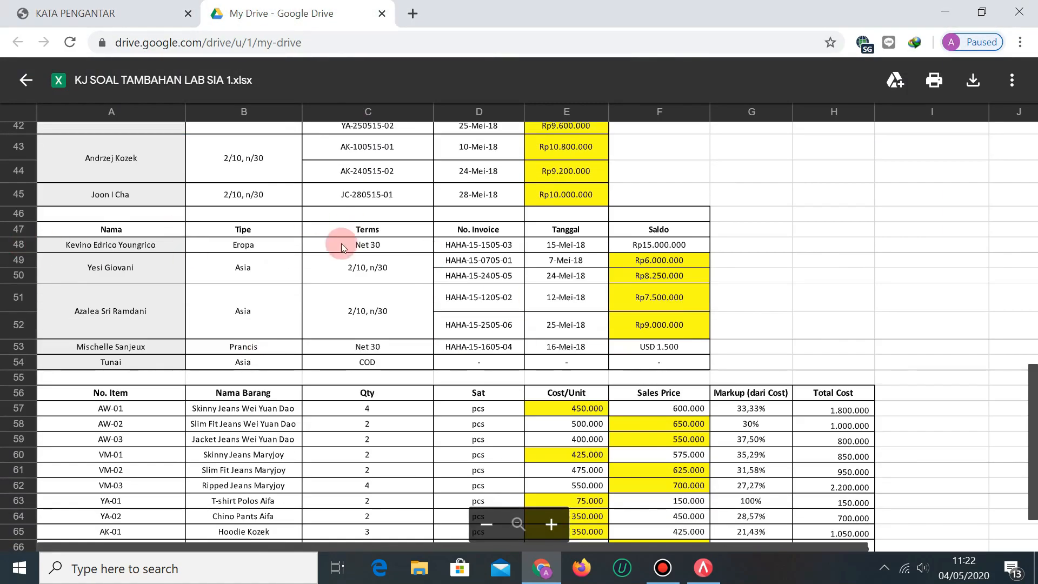
scroll(457, 291, "up", 1)
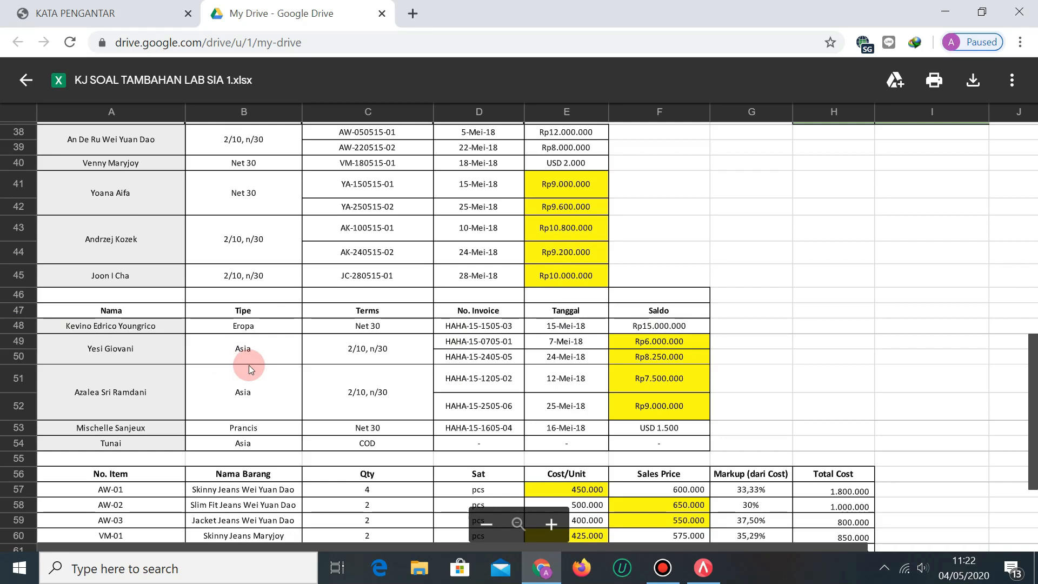
key("alt+Tab")
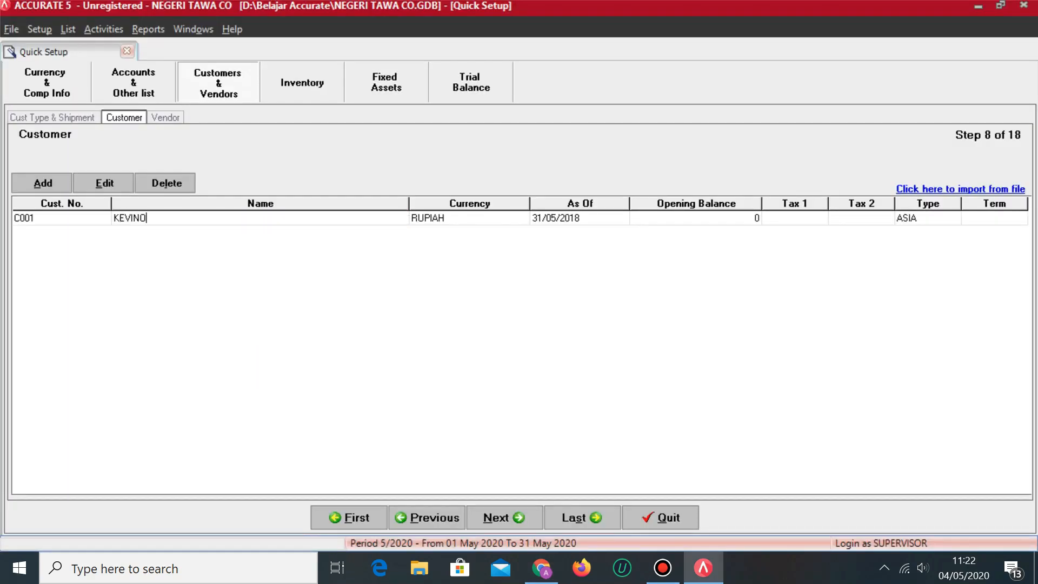
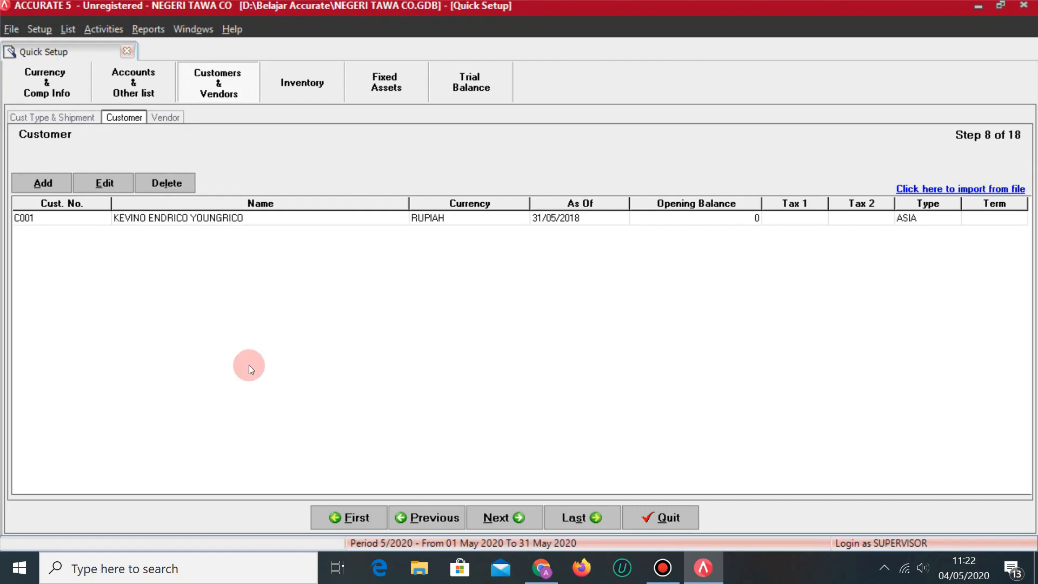
key("Tab")
Keep RUPIAH currency and the 31/05/2018 As Of date, moving to the opening balance.
key("alt+Tab")
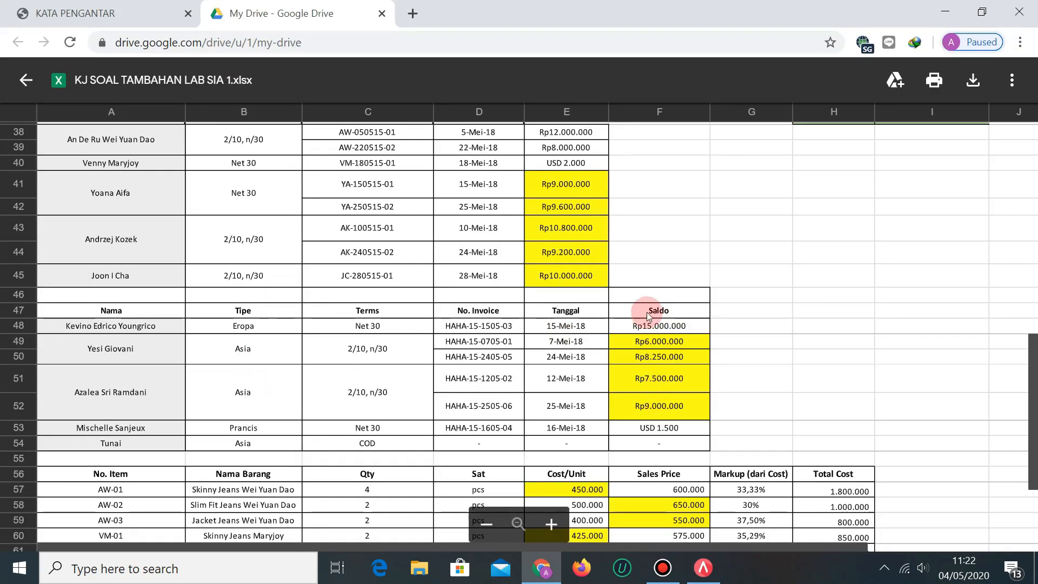
key("alt+Tab")
key("Tab")
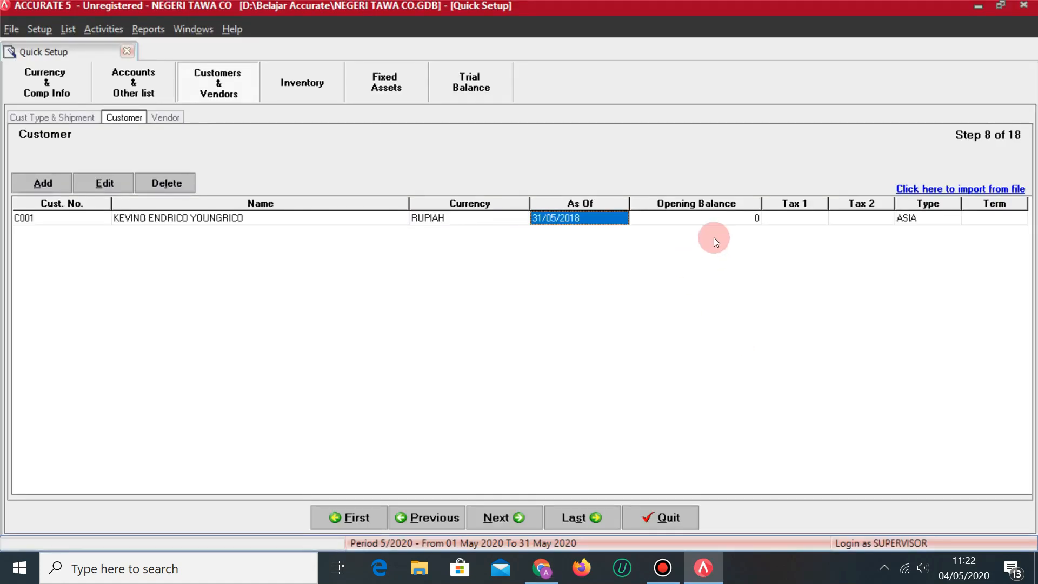
left_click(728, 219)
left_click(719, 217)
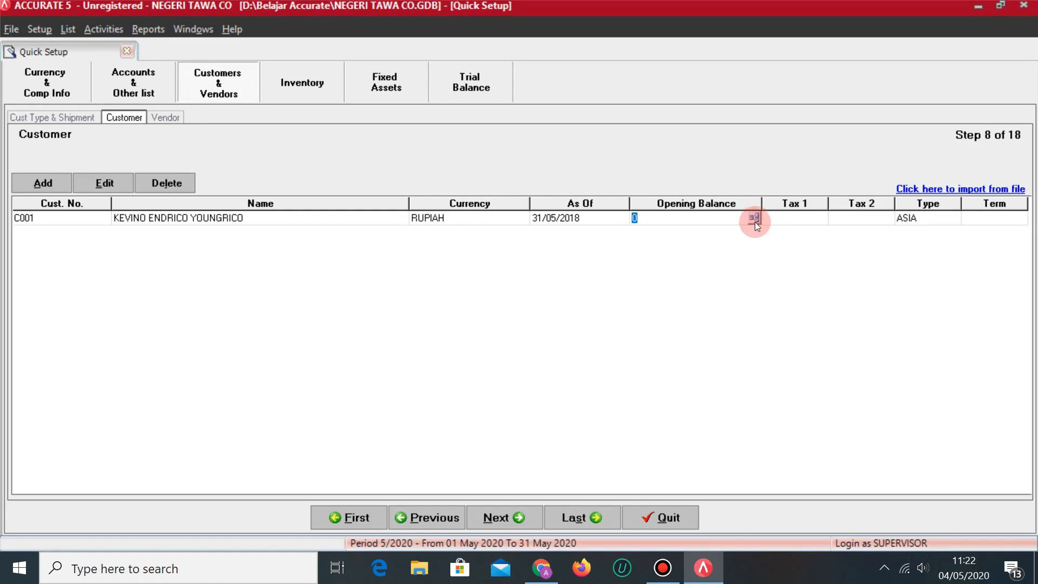
Open the opening-balance invoice details and enter invoice number HAHA-15-1505-03.
left_click(754, 218)
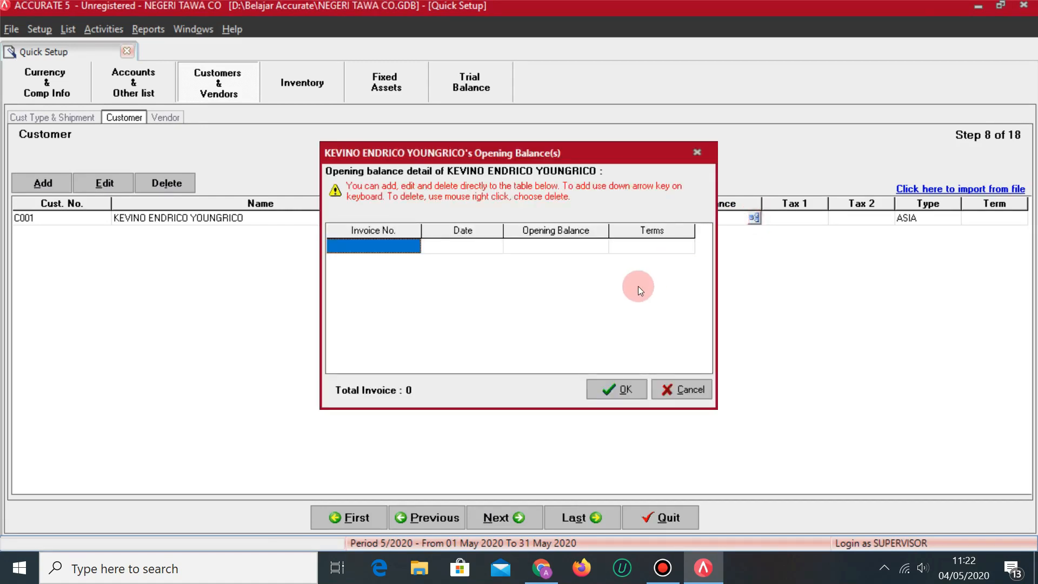
key("alt+Tab")
key("alt+Tab")
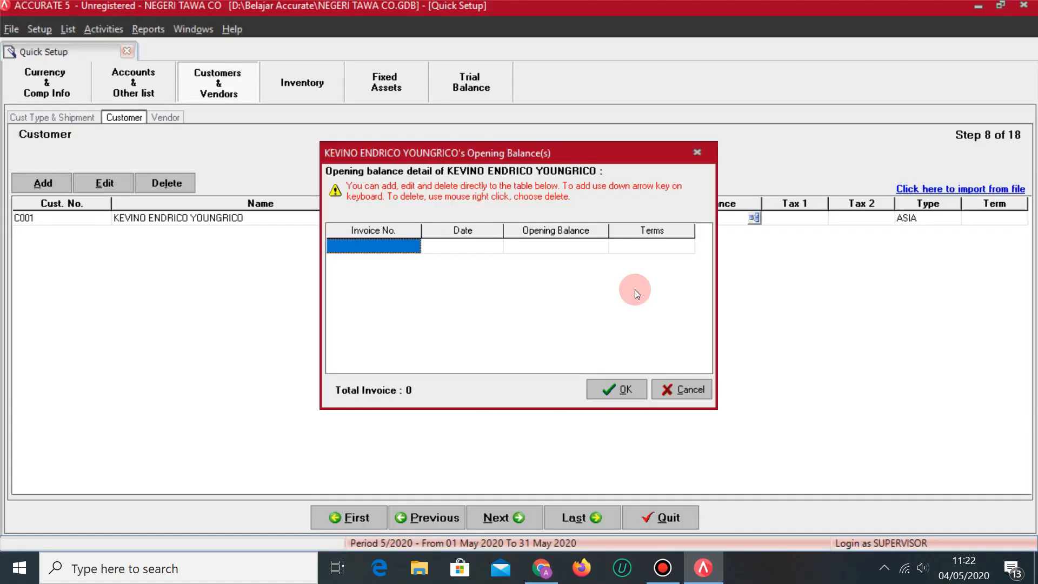
key("alt+Tab")
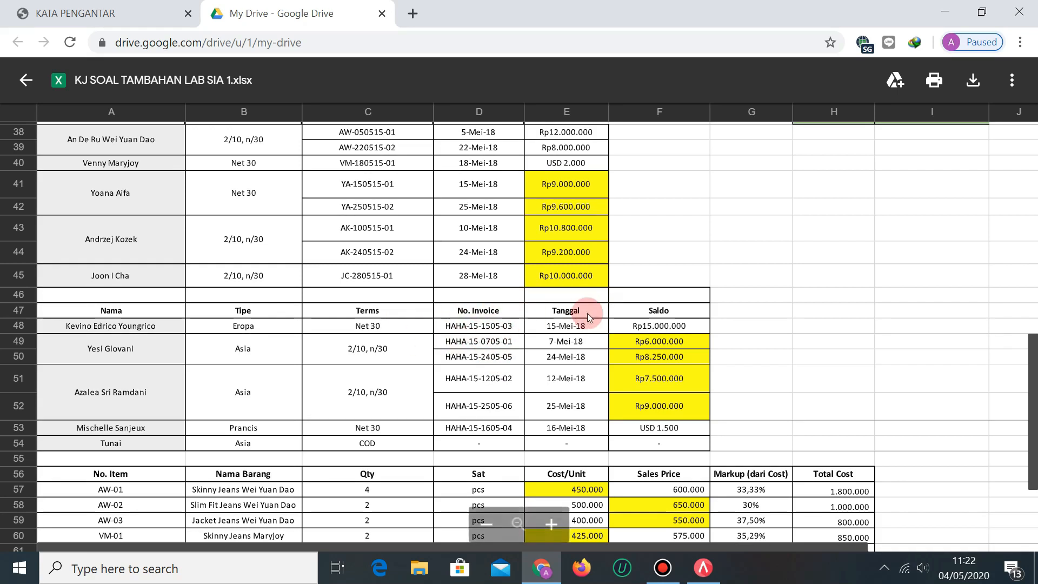
key("alt+Tab")
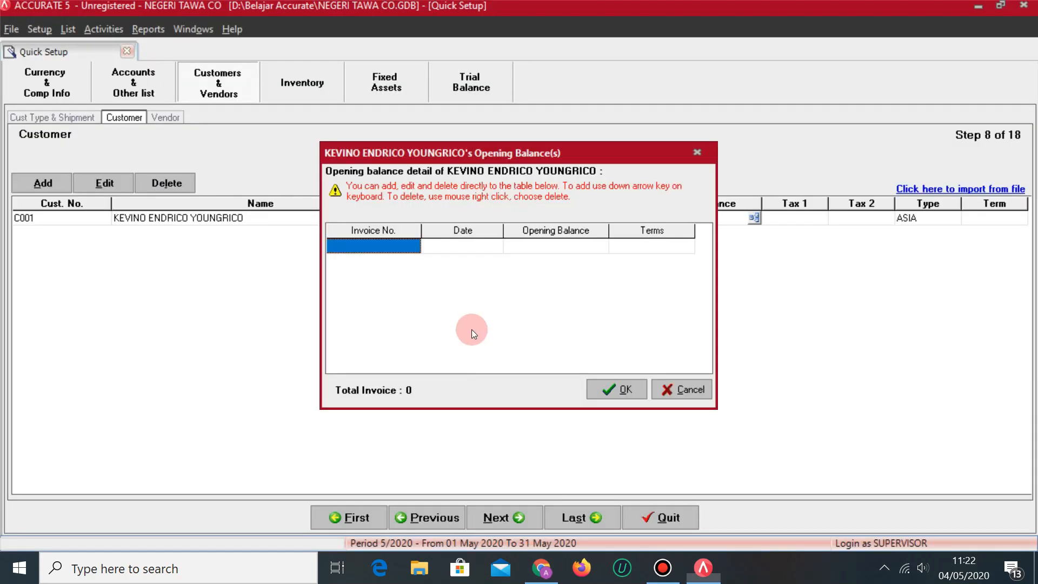
left_click(387, 244)
key("alt+Tab")
key("alt+Tab")
type("HAHA-15")
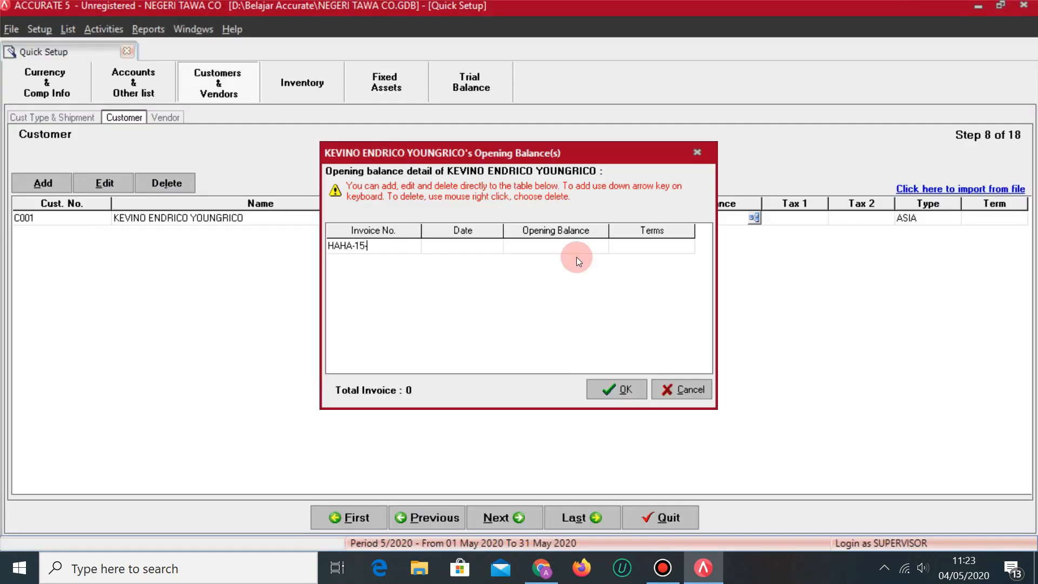
key("alt+Tab")
key("alt+Tab")
type("-")
key("alt+Tab")
key("alt+Tab")
type("1505-03")
key("alt+Tab")
key("alt+Tab")
key("Tab")
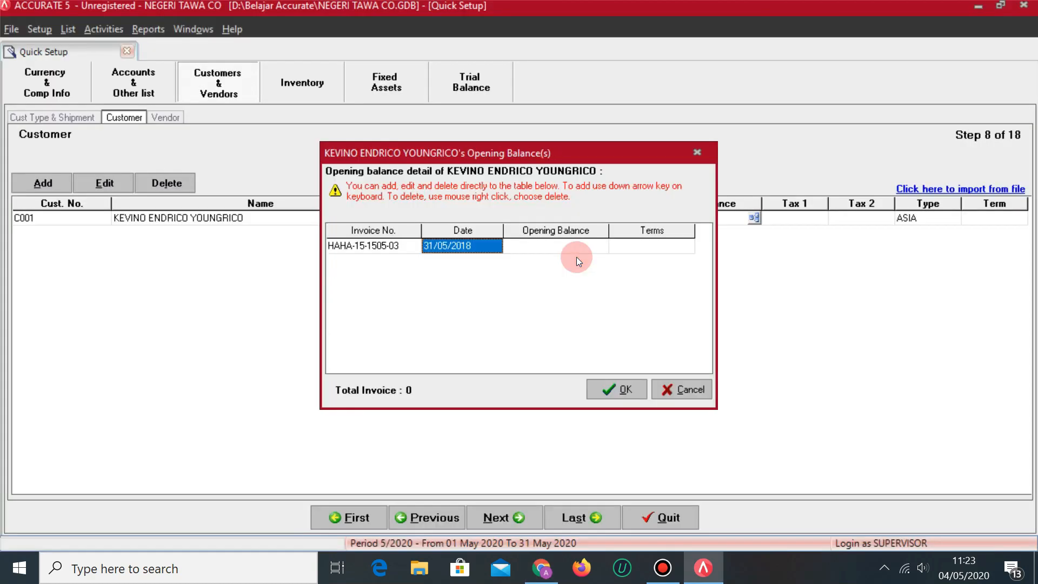
key("alt+Tab")
Date the invoice 15/05/2018 with amount 15,000,000 and Net 30 terms.
key("alt+Tab")
type("1502")
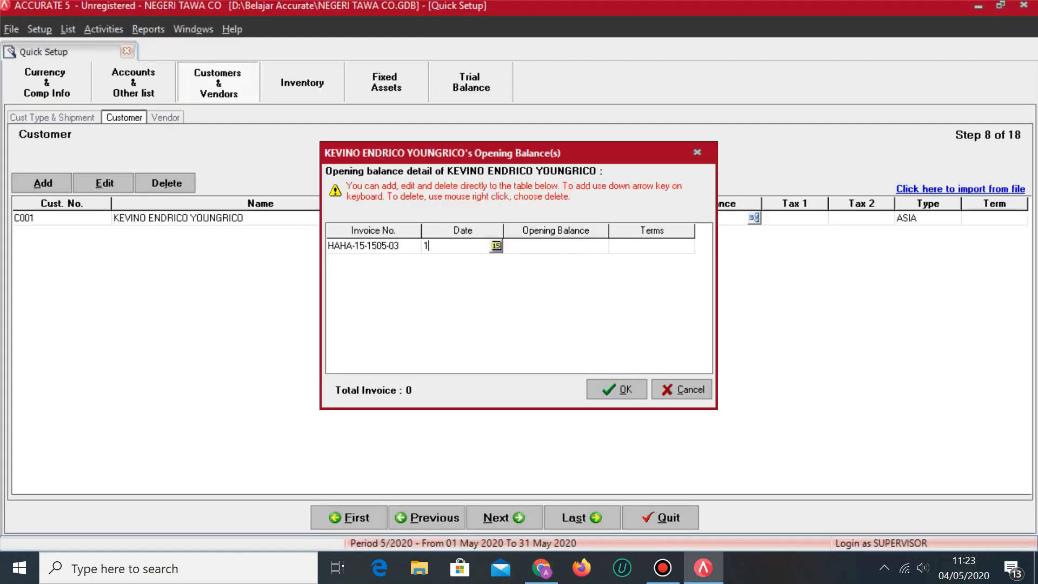
key("BackSpace")
key("BackSpace")
type("/05/2018")
key("alt+Tab")
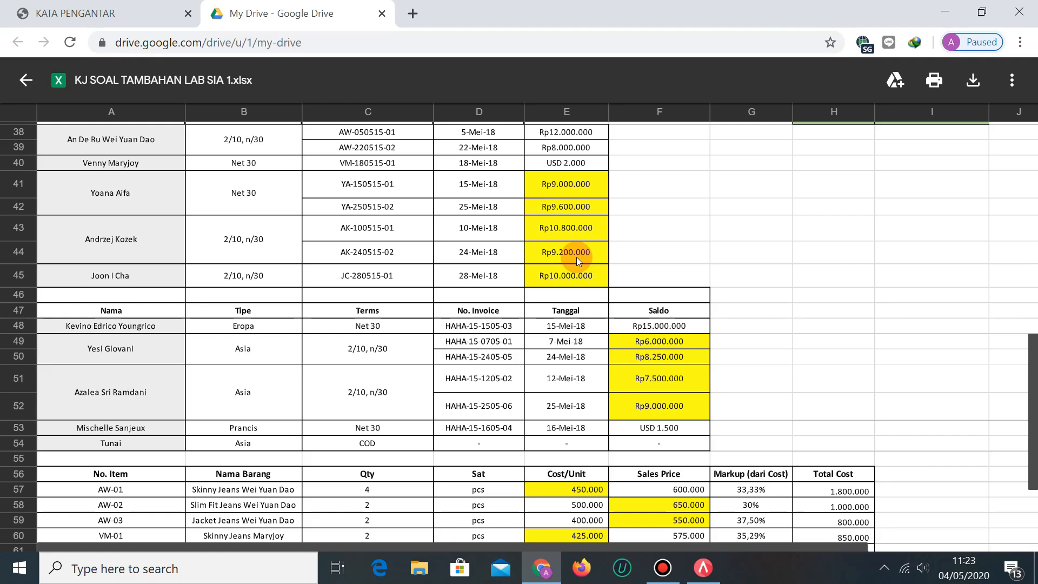
key("alt+Tab")
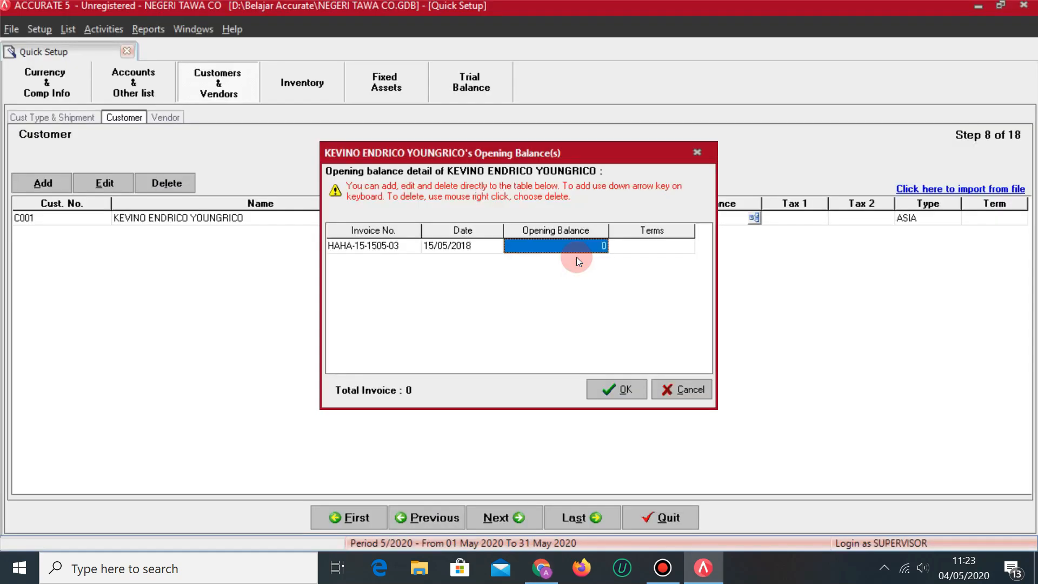
type("15000000")
key("Tab")
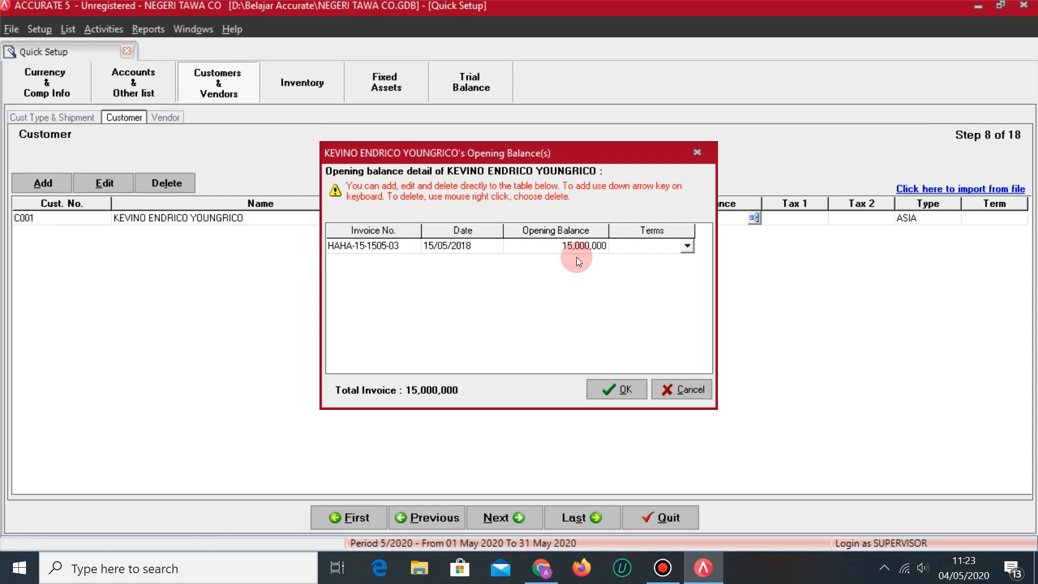
key("alt+Tab")
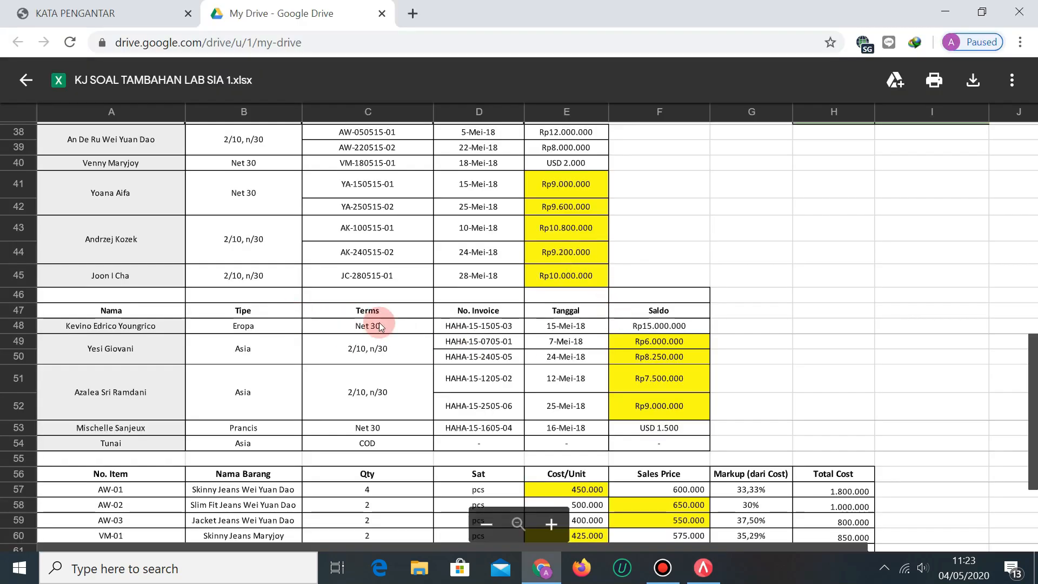
key("alt+Tab")
left_click(687, 246)
left_click(634, 279)
key("Tab")
key("Up")
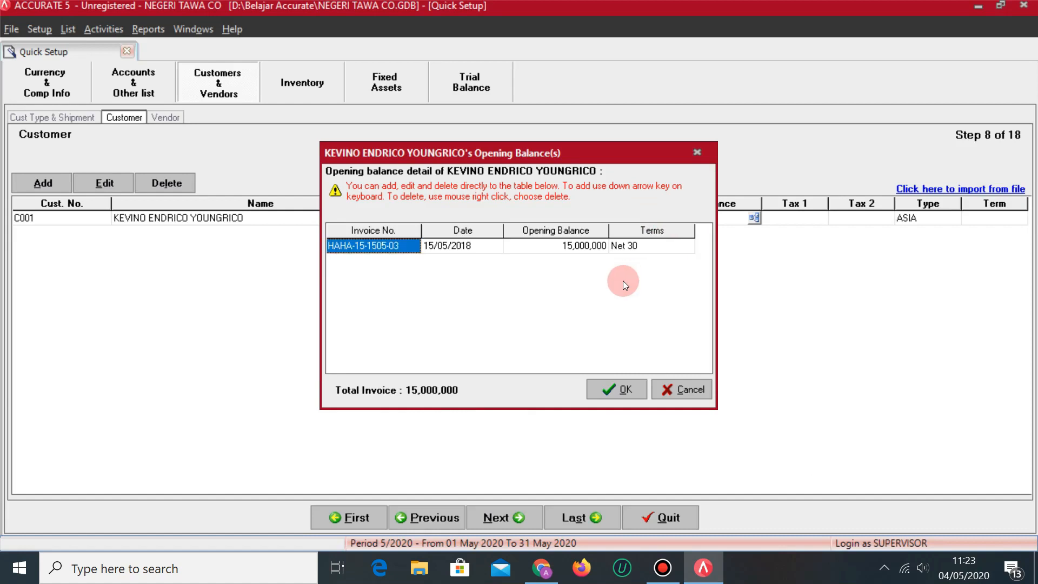
Give customer C001 PPN as Tax 1 and Net 30 payment terms.
left_click(617, 388)
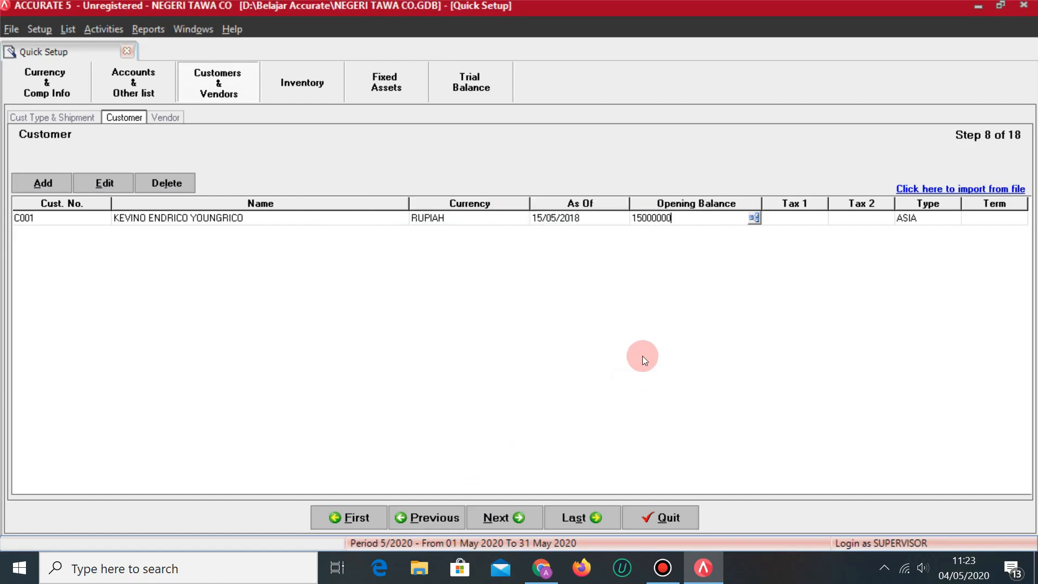
key("Tab")
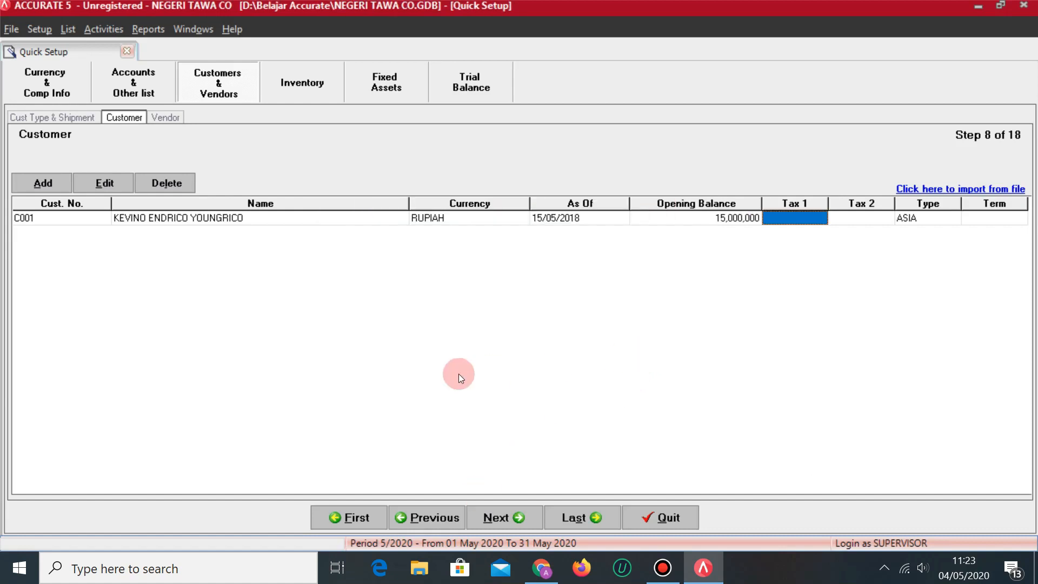
left_click(820, 218)
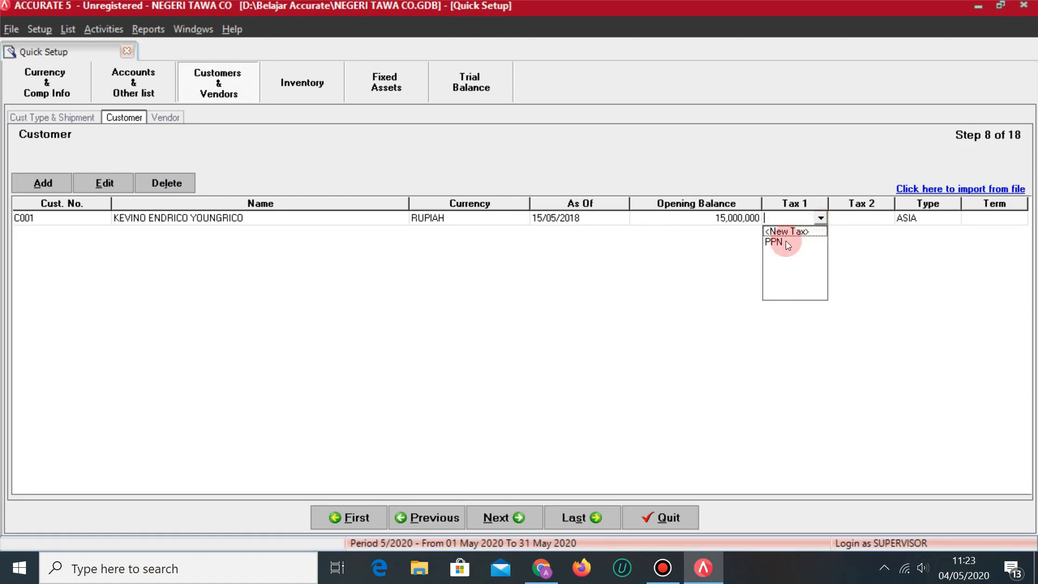
left_click(784, 242)
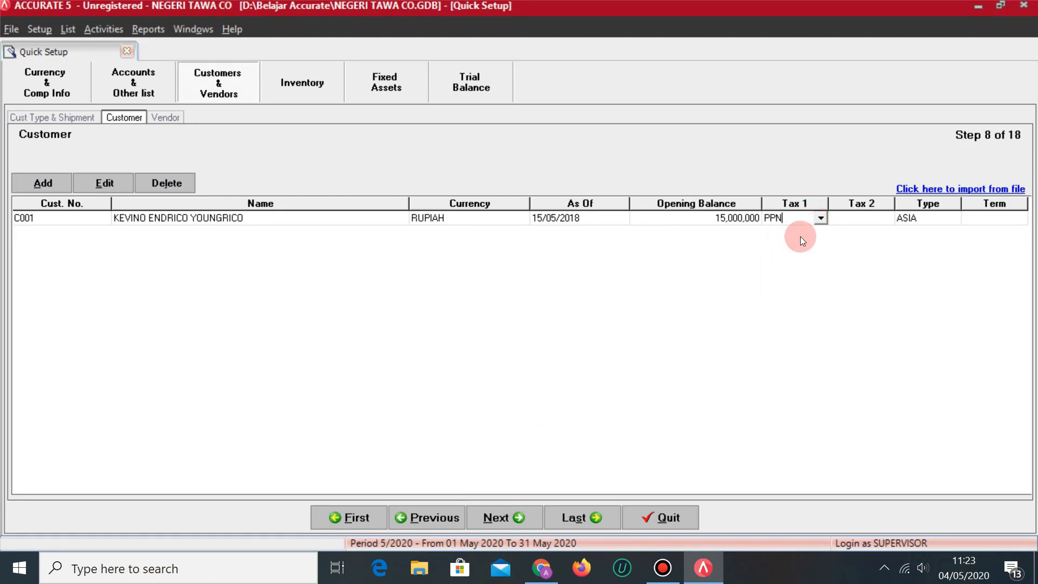
key("Tab")
key("Tab")
left_click(1004, 218)
left_click(1020, 218)
left_click(984, 264)
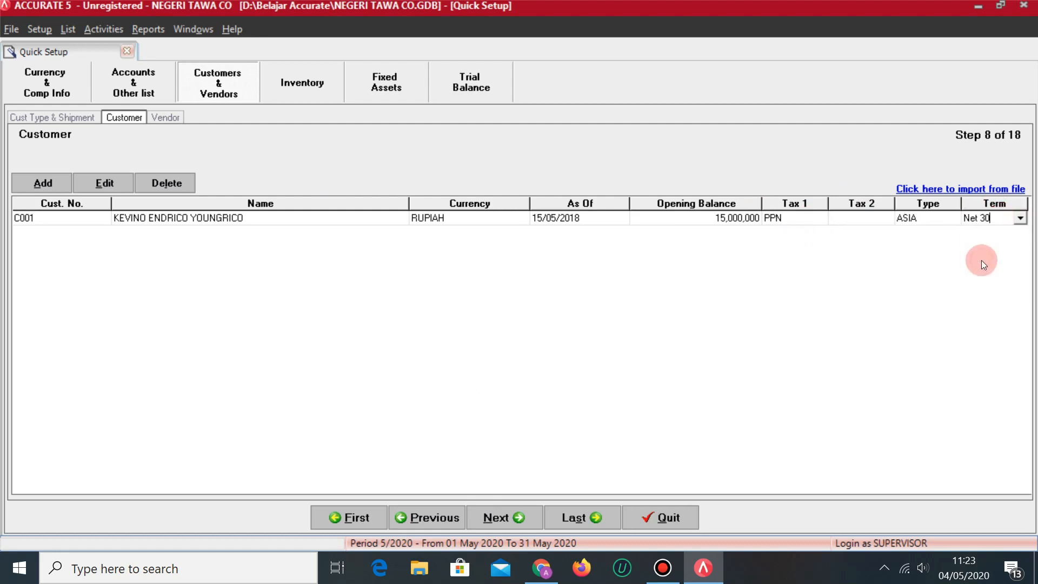
Add customer C002 with the customer's full name from the spreadsheet.
key("Tab")
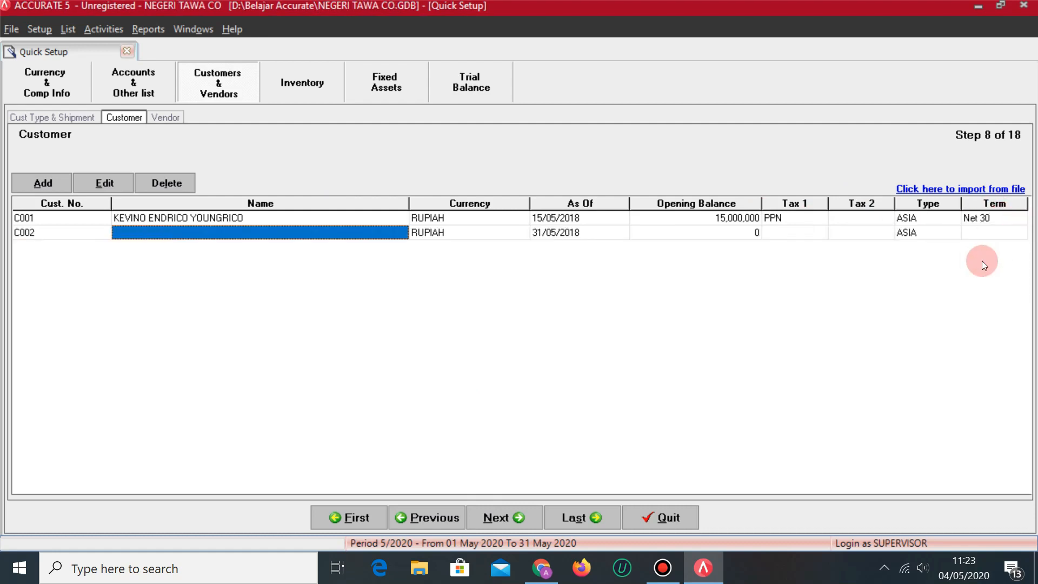
key("alt+Tab")
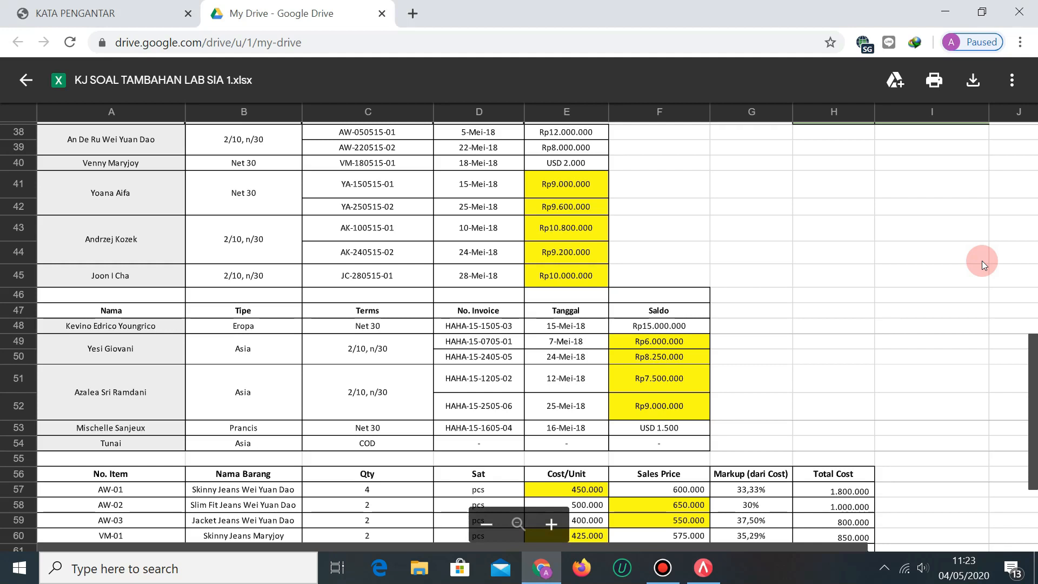
key("alt+Tab")
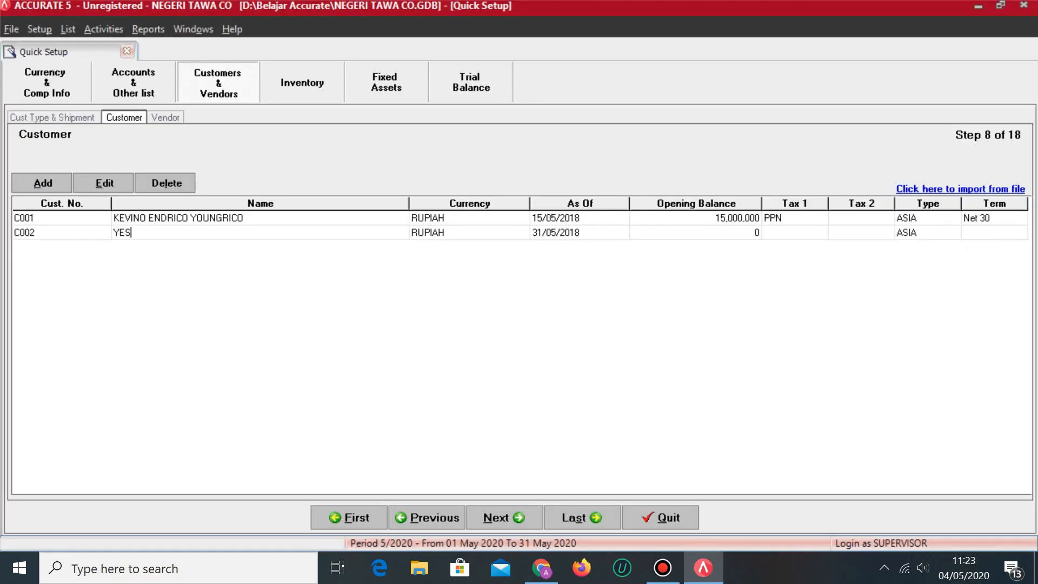
key("Tab")
key("Tab")
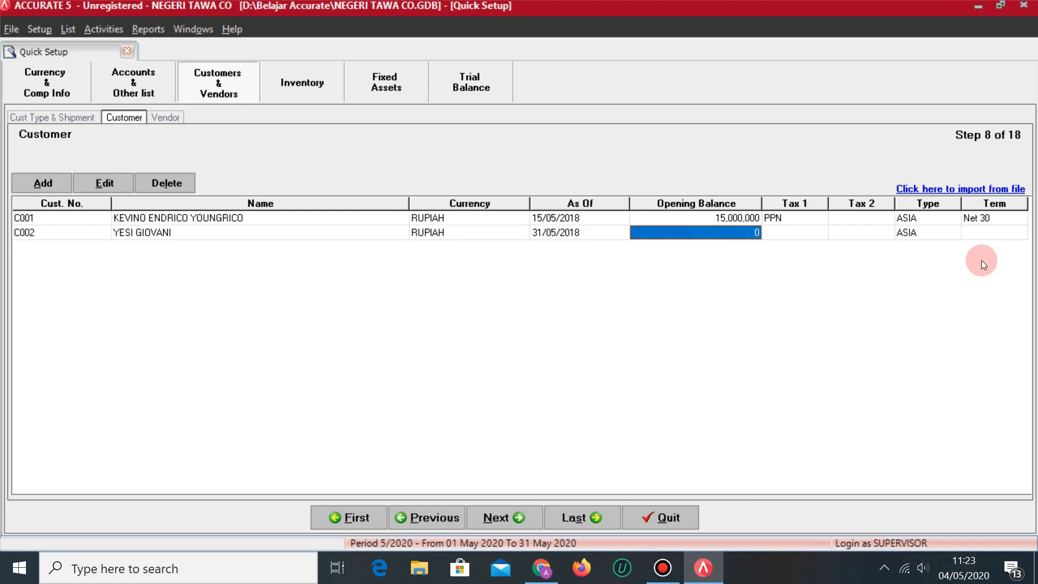
left_click(731, 238)
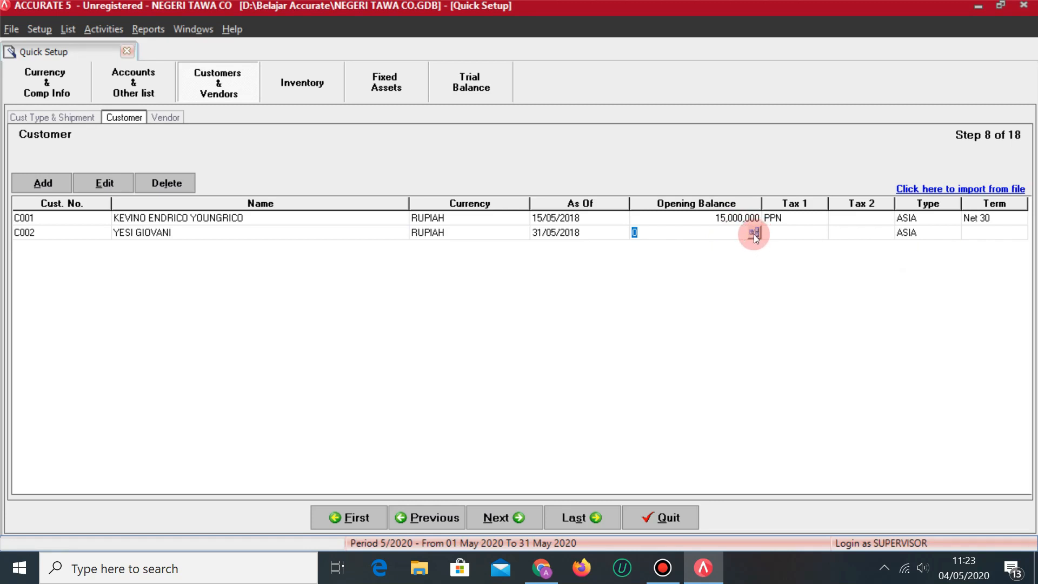
Open C002's opening-balance invoice details and enter invoice number HAHA-15-0705-01.
left_click(755, 233)
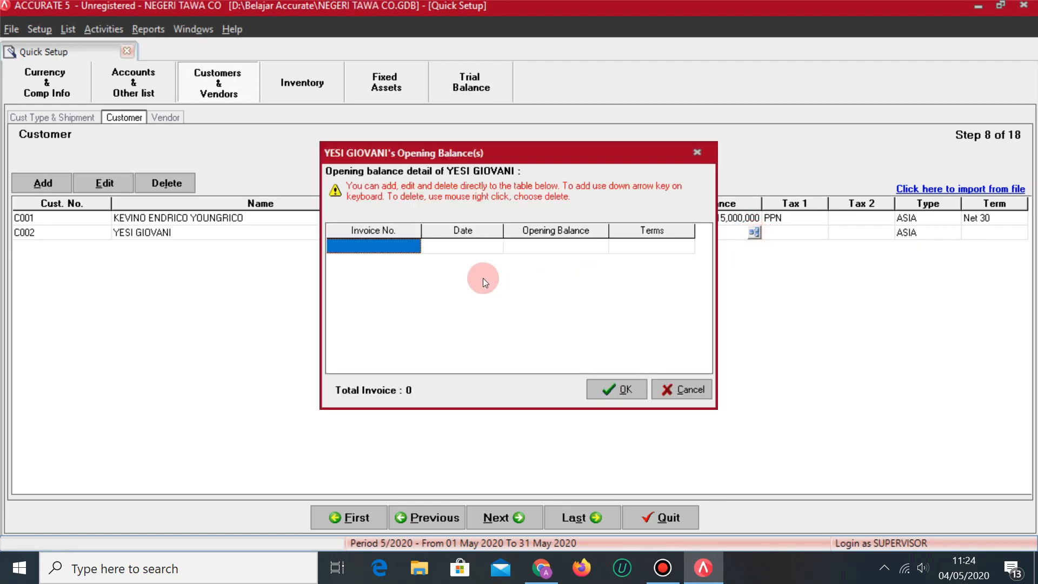
key("alt+Tab")
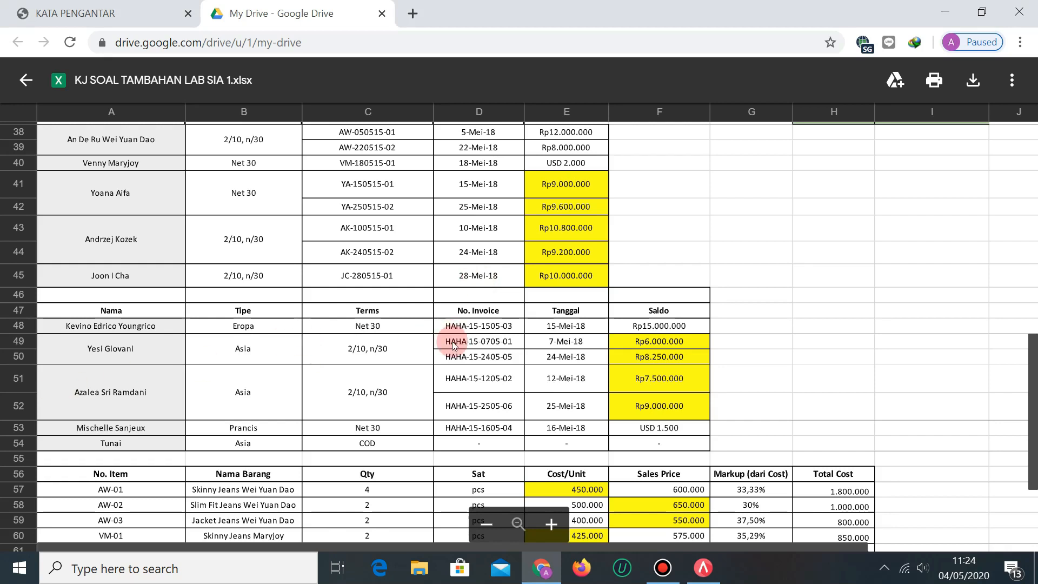
key("alt+Tab")
left_click(394, 247)
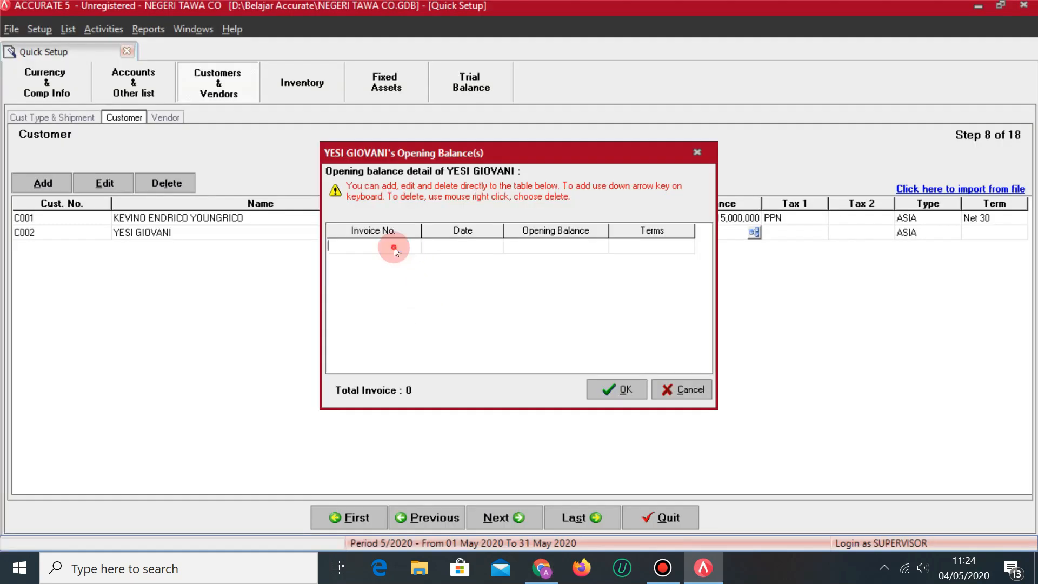
type("HAHA-15")
key("alt+Tab")
key("alt+Tab")
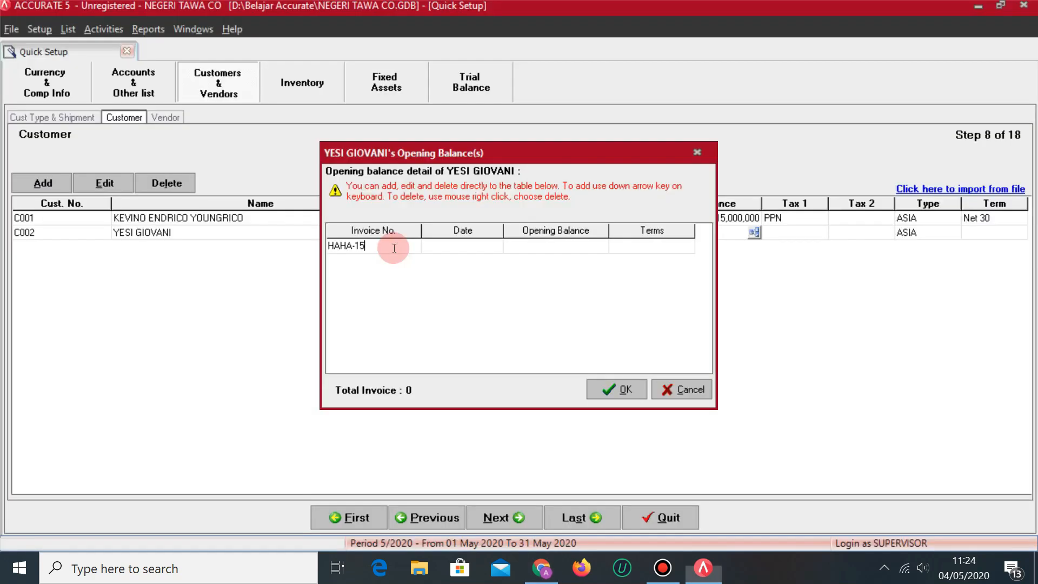
type("-")
key("alt+Tab")
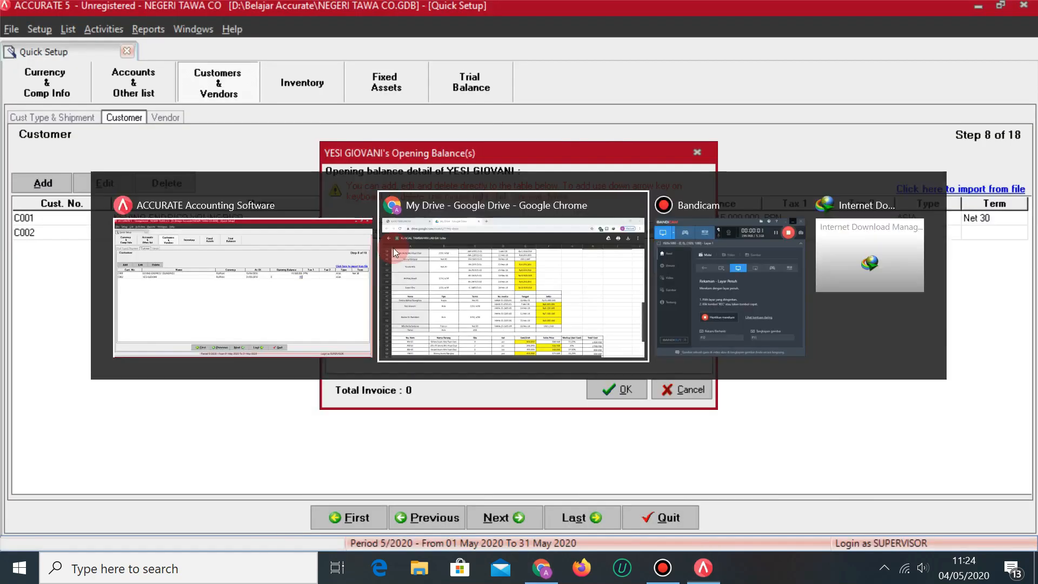
key("alt+Tab")
type("0705")
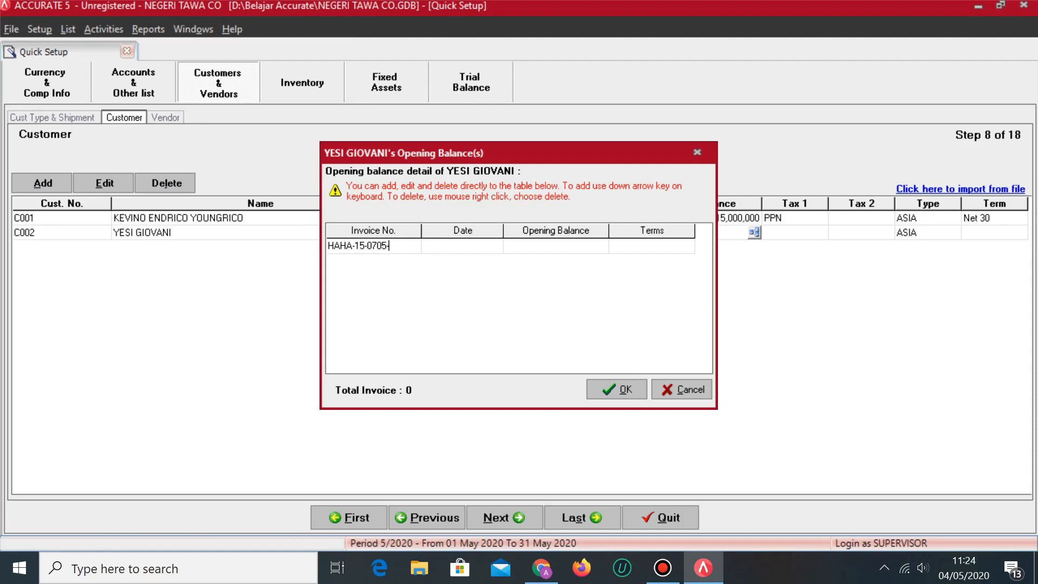
key("alt+Tab")
key("alt+Tab")
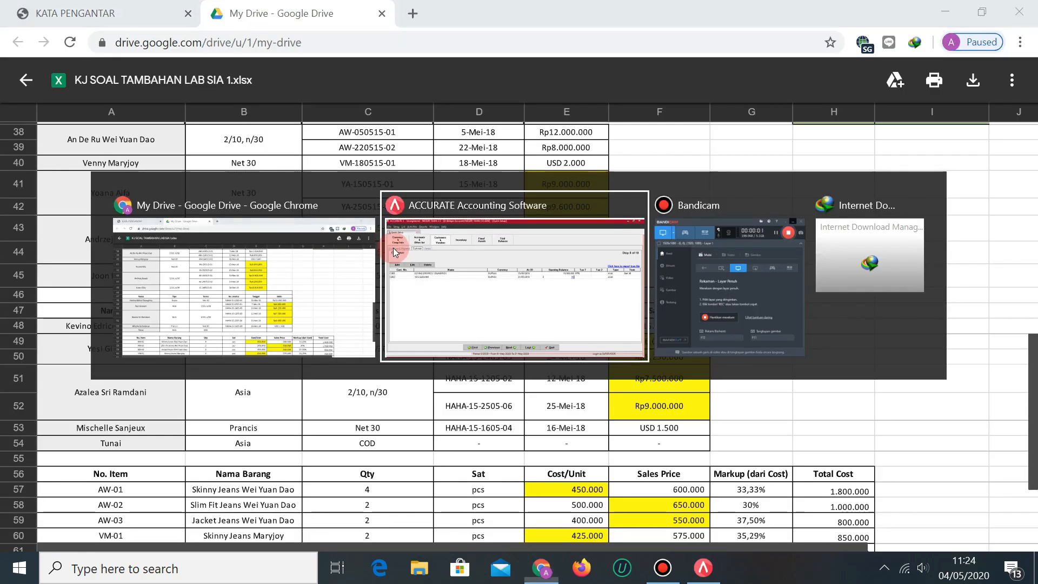
key("alt+Tab")
key("alt+Tab")
type("-01")
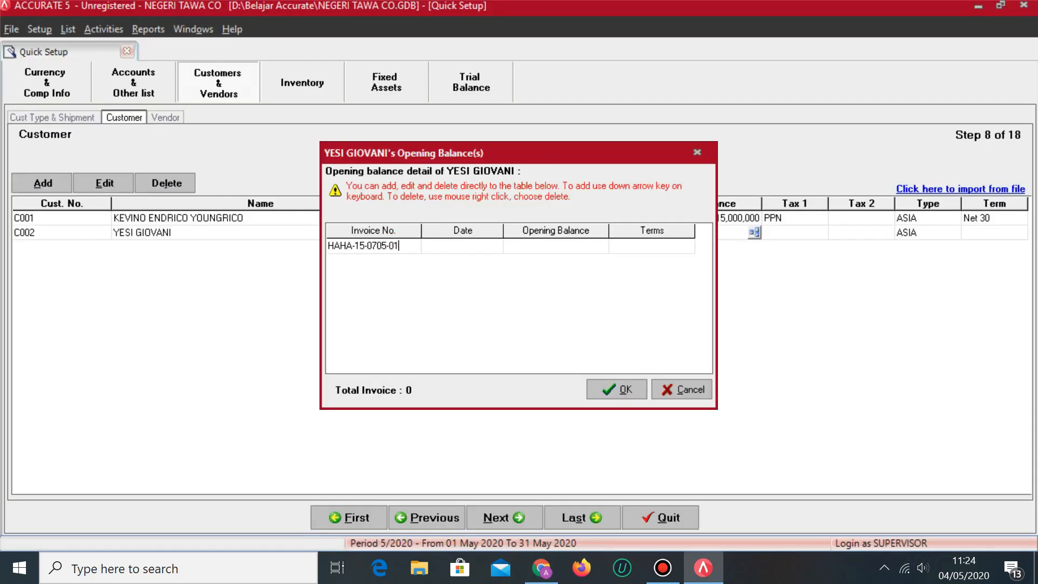
Give the first invoice date 07/05/2018, amount 6,000,000 and 2/10 n/30 terms.
key("Tab")
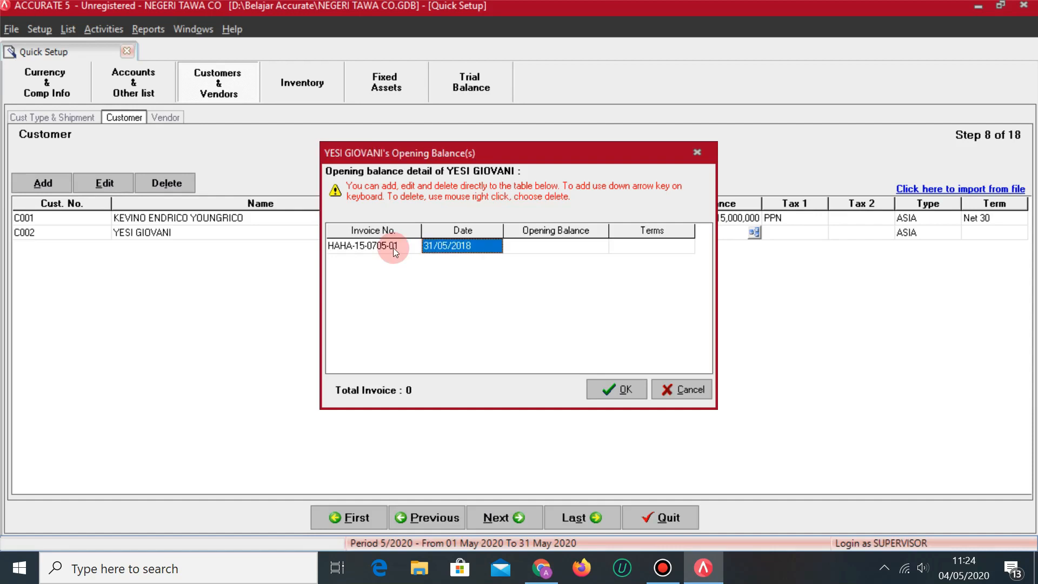
key("alt+Tab")
key("alt+Tab")
type("0")
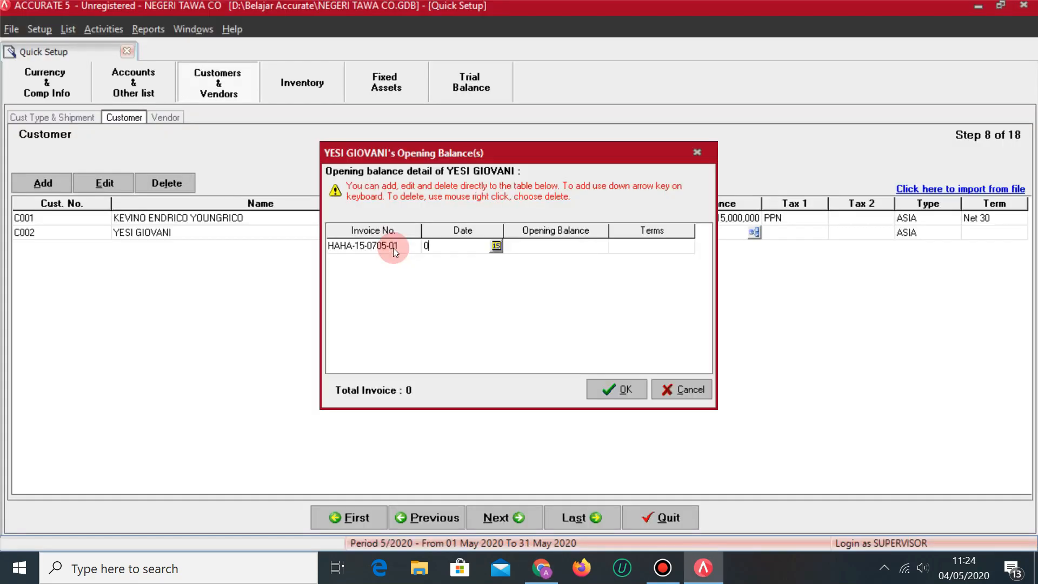
type("7/05/2018")
key("alt+Tab")
key("alt+Tab")
key("Tab")
type("6,000,000")
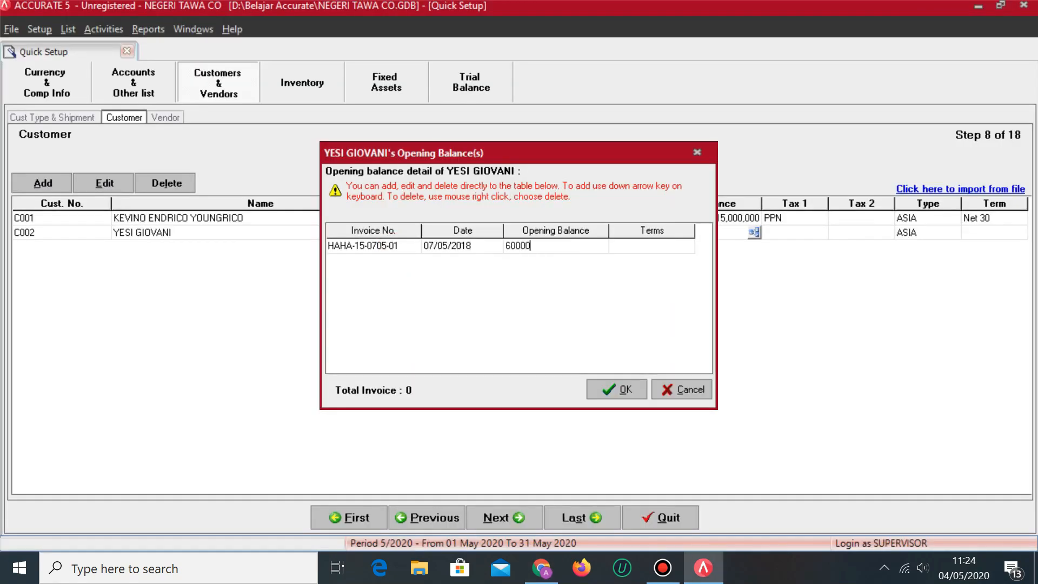
key("Tab")
key("alt+Tab")
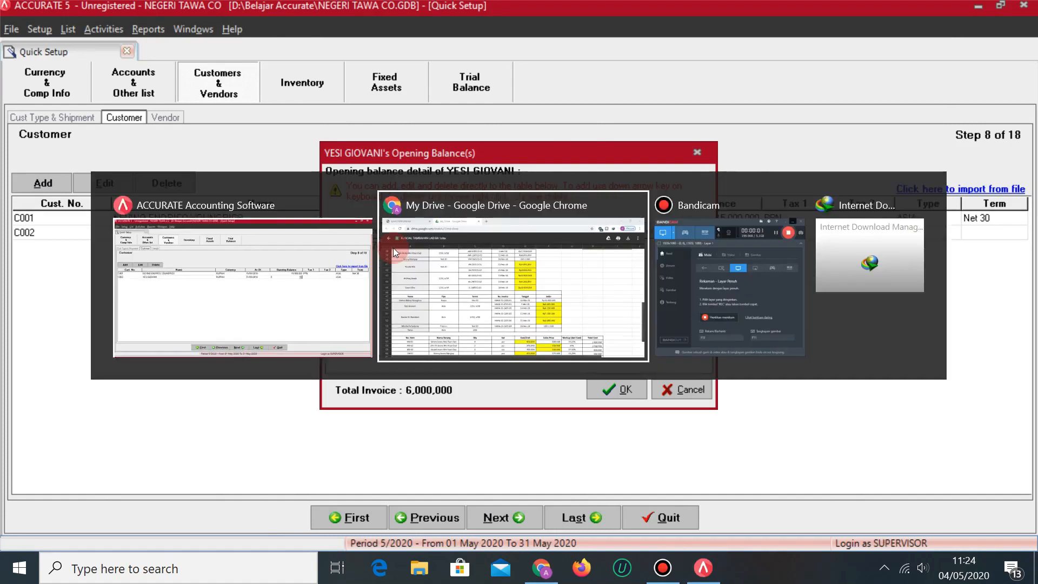
key("alt+Tab")
key("alt+Tab")
key("alt+Tab")
left_click(687, 245)
left_click(629, 271)
Add a second invoice row and enter its number, HAHA-15-24055.
key("Down")
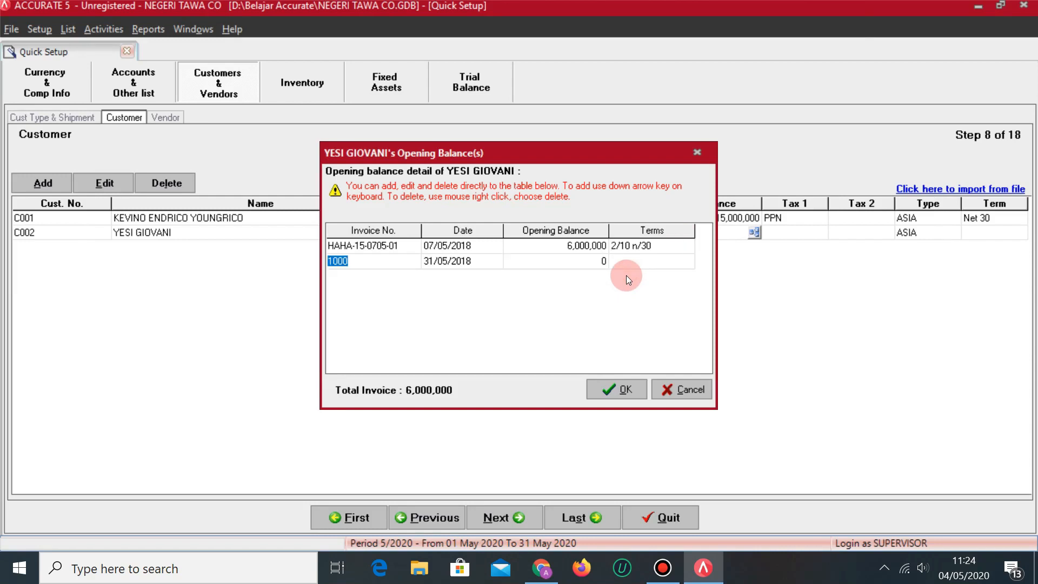
key("alt+Tab")
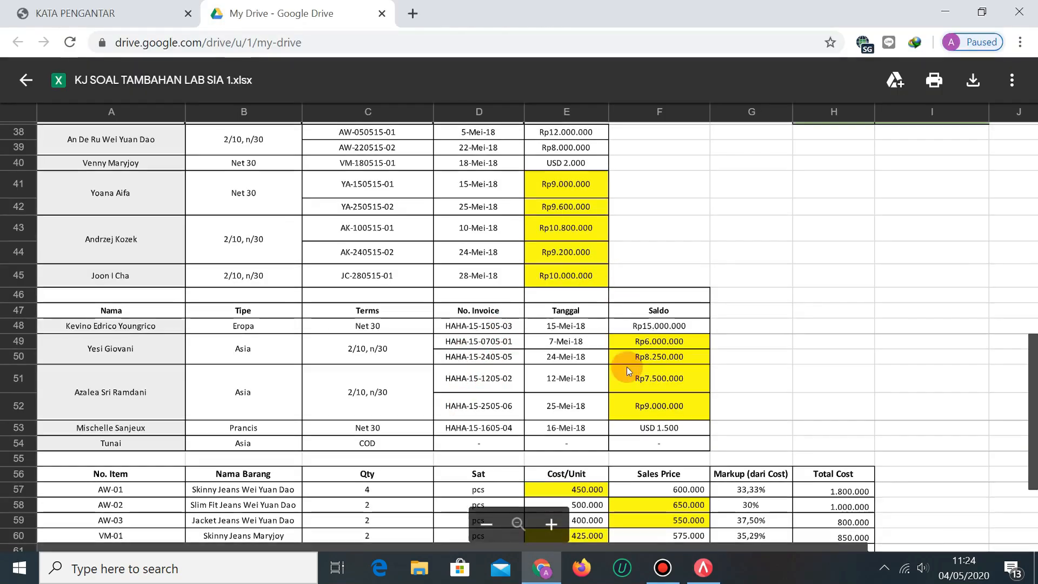
key("alt+Tab")
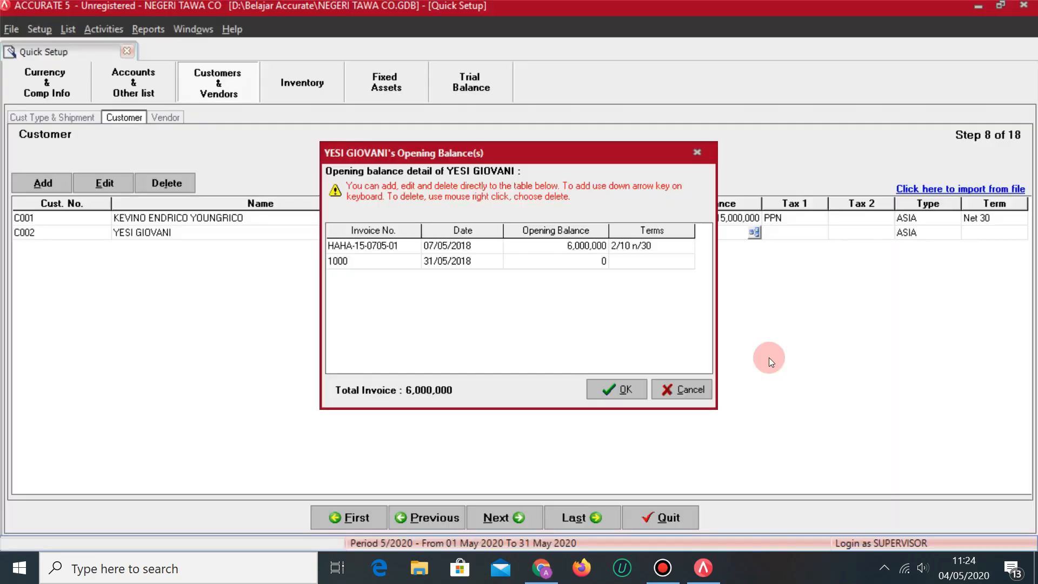
type("HAHA-15-")
key("alt+Tab")
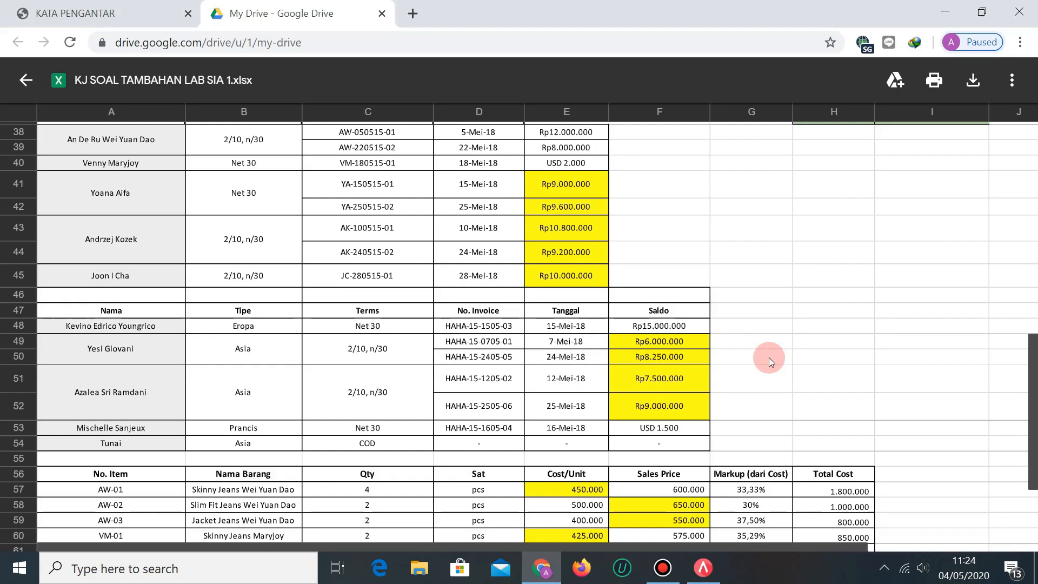
key("alt+Tab")
type("2405")
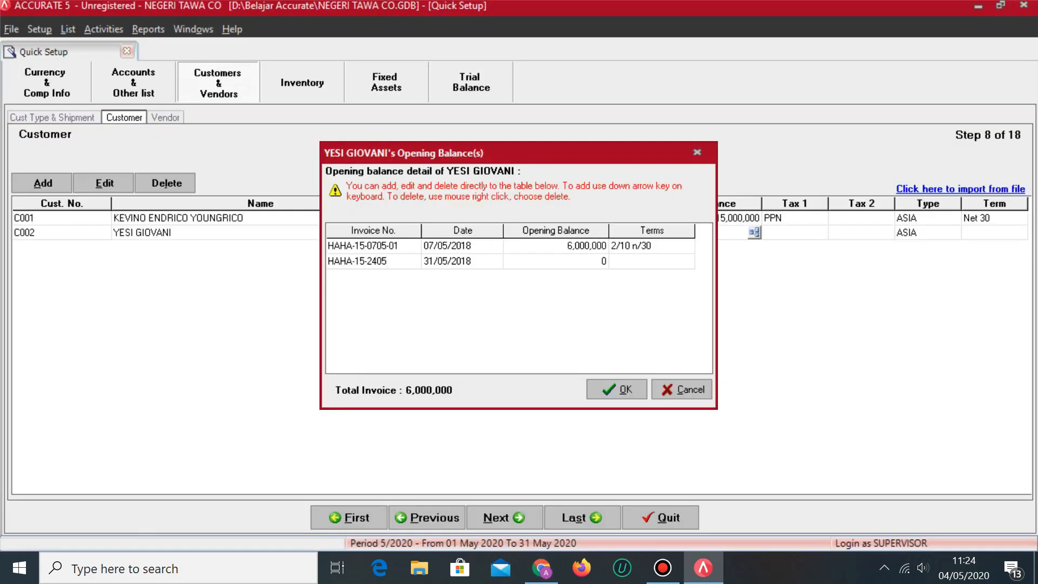
key("alt+Tab")
key("alt+Tab")
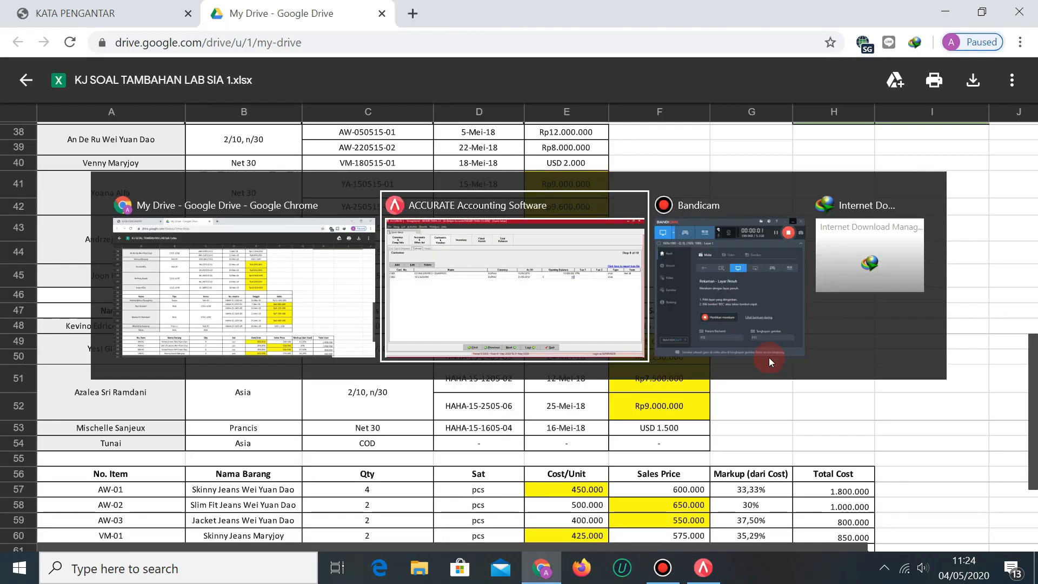
type("5")
Give the second invoice date 24/05/2018, balance 8,250,000 and 2/10 n/30 terms.
key("Tab")
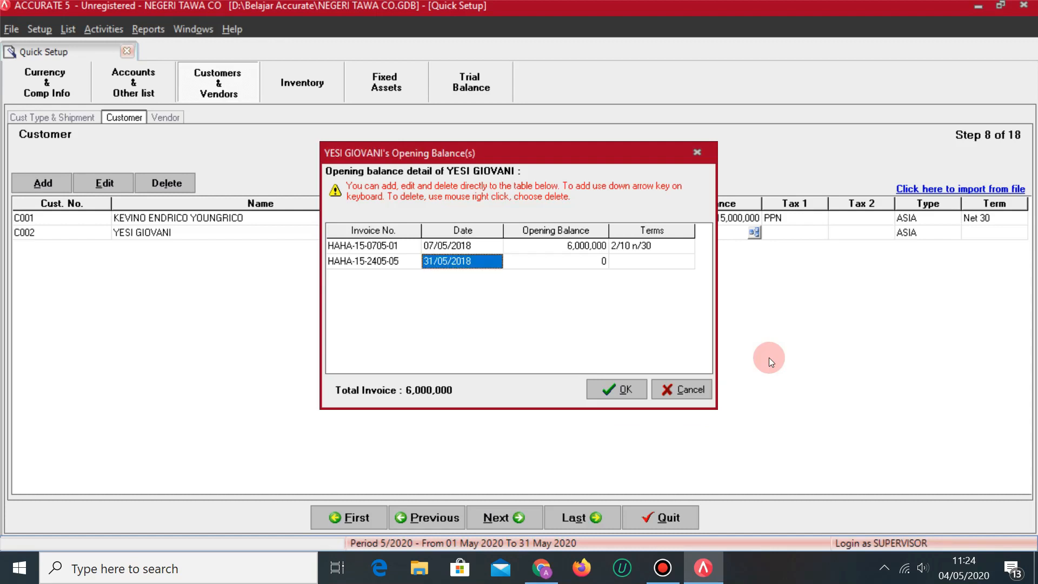
key("alt+Tab")
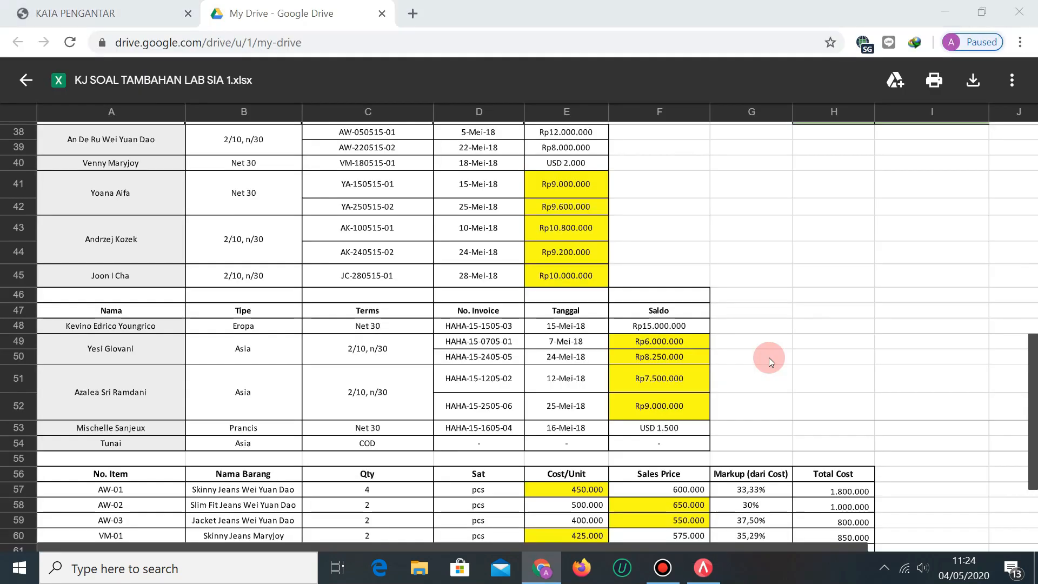
key("alt+Tab")
type("24/0")
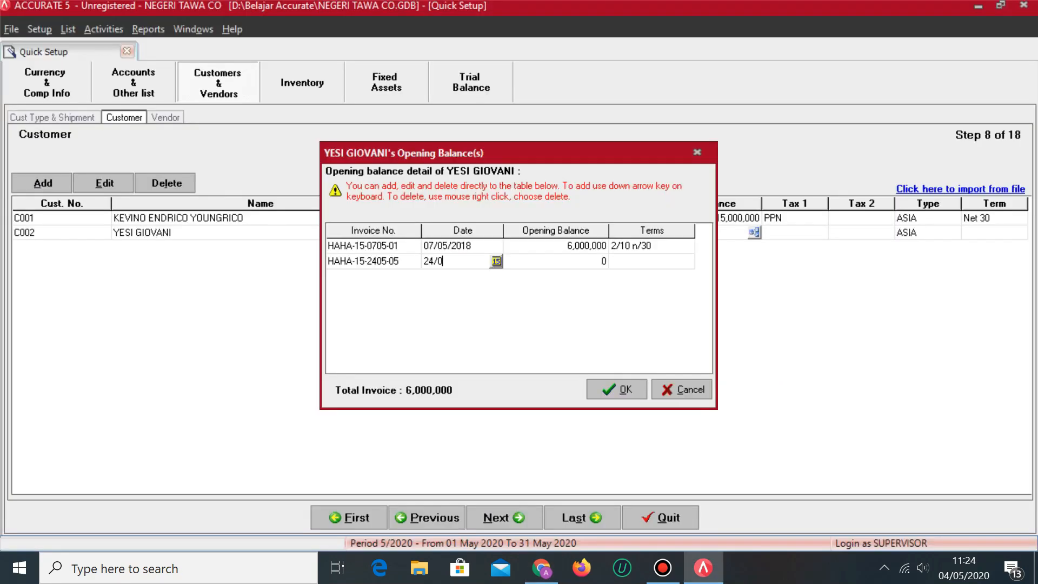
type("5/2018")
key("Tab")
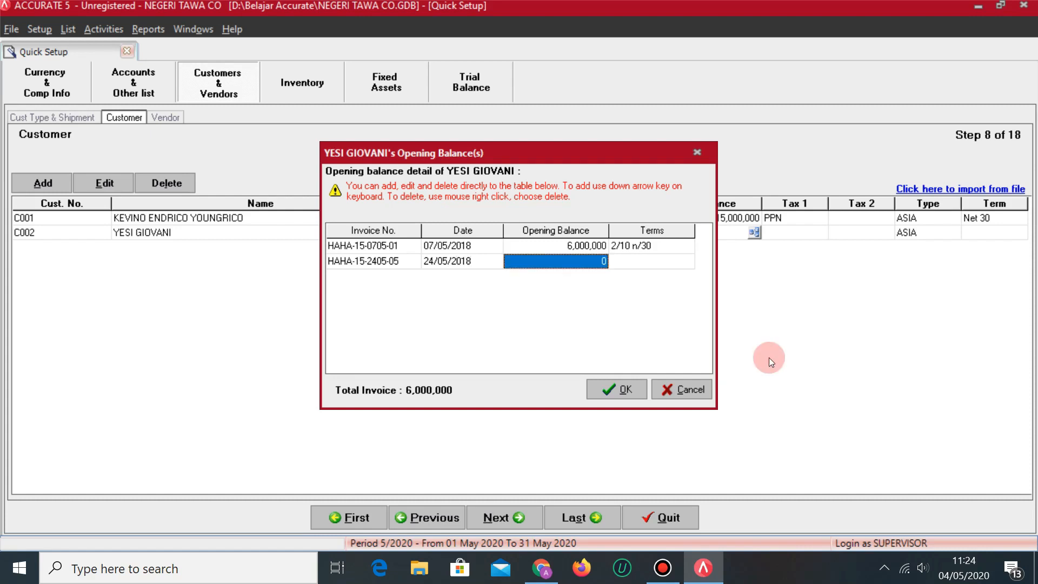
key("alt+Tab")
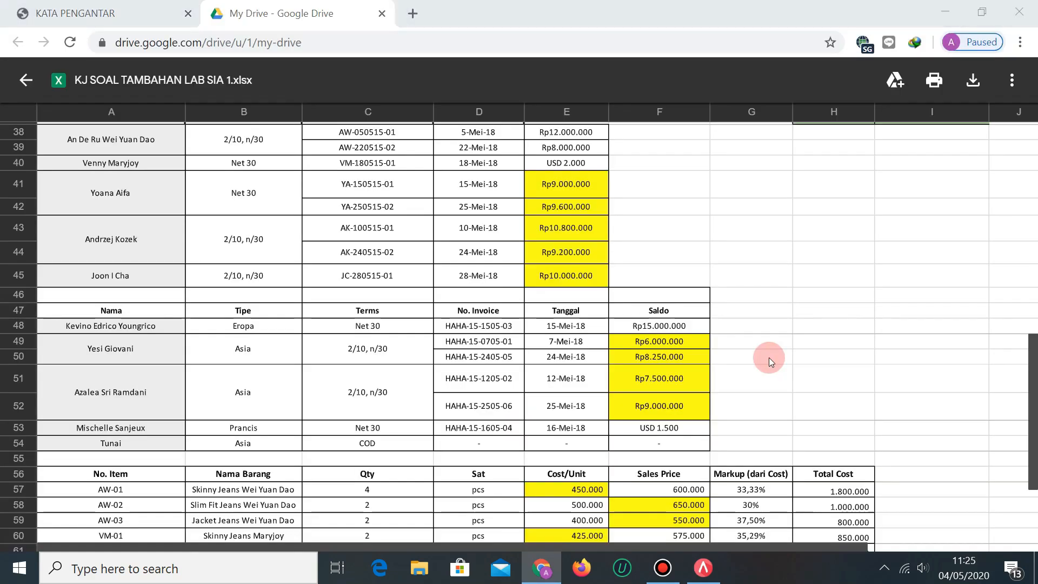
key("alt+Tab")
type("8250000")
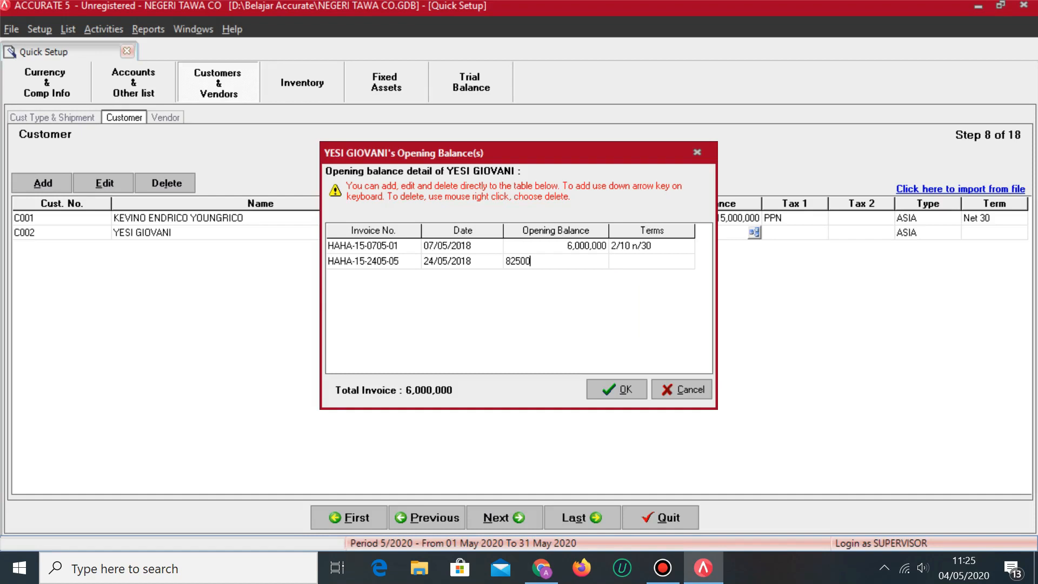
key("Tab")
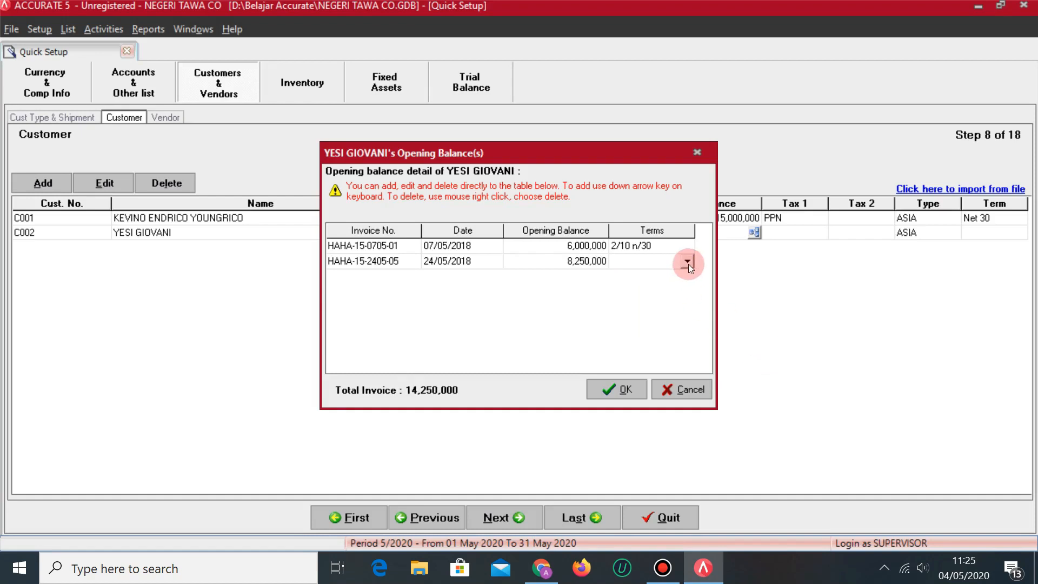
left_click(687, 261)
left_click(632, 285)
key("Tab")
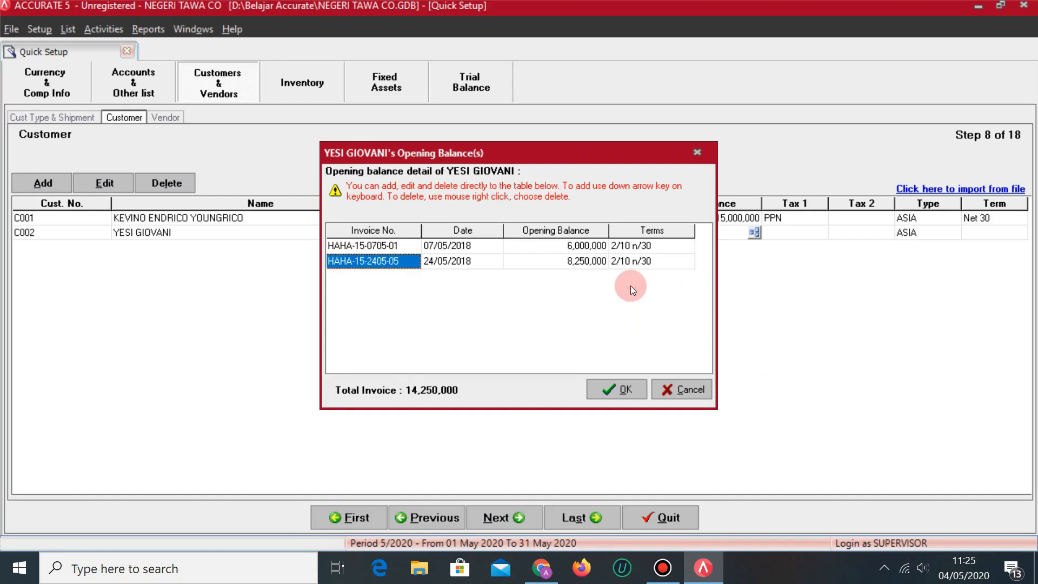
Close the invoice breakdown and set C002's Tax 1 to PPN.
left_click(633, 390)
key("Tab")
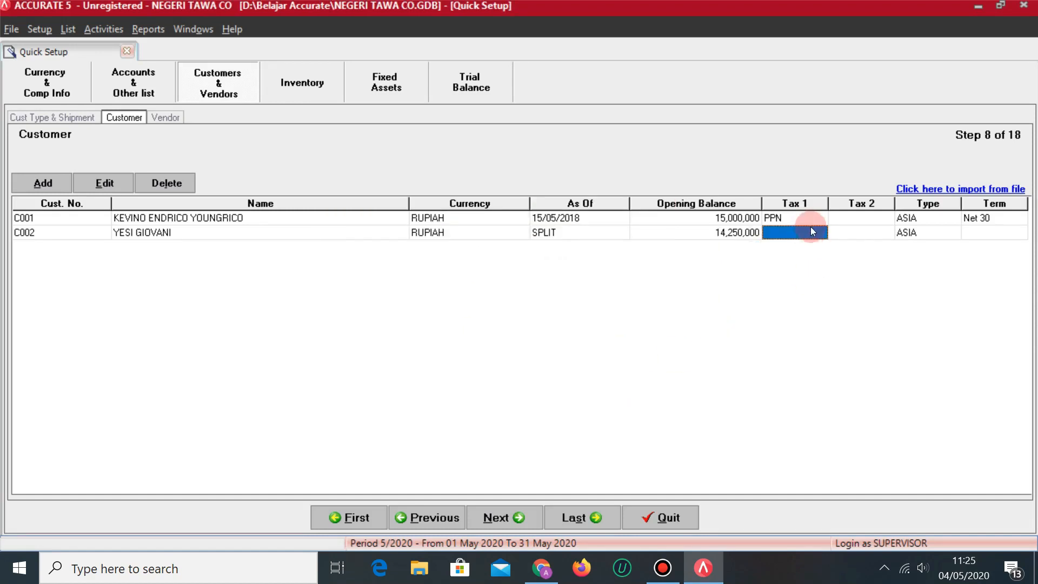
left_click(816, 232)
left_click(821, 233)
left_click(784, 258)
Set C002's payment term to 2/10 n/30.
key("Tab")
key("Tab")
key("Tab")
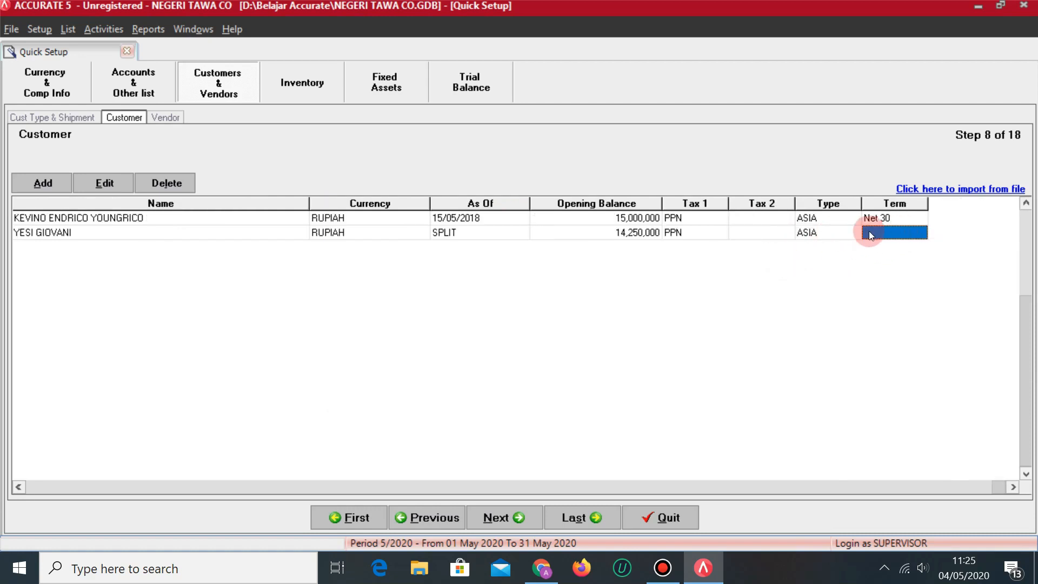
key("alt+Tab")
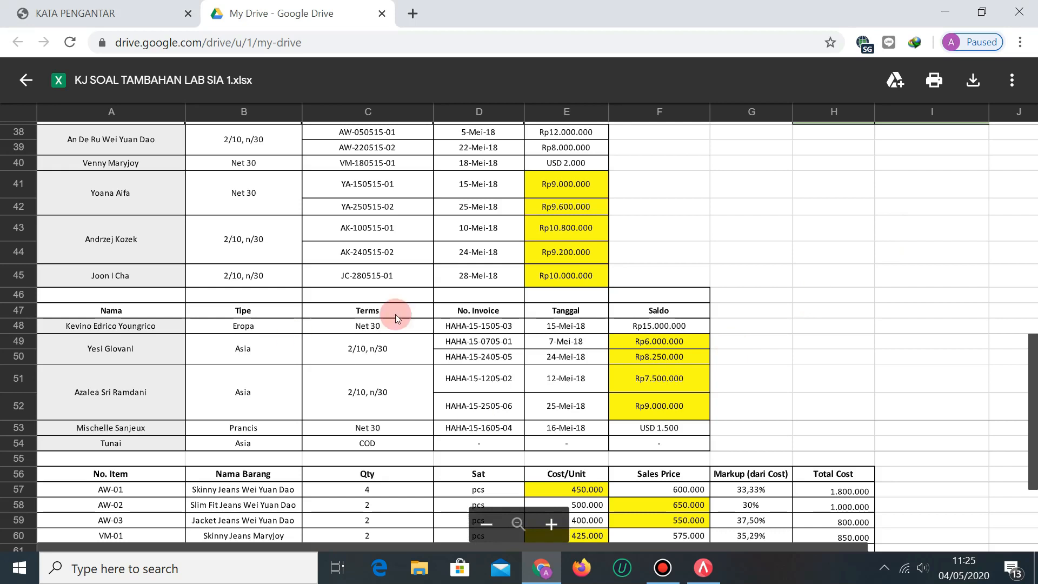
key("alt+Tab")
key("alt+Tab")
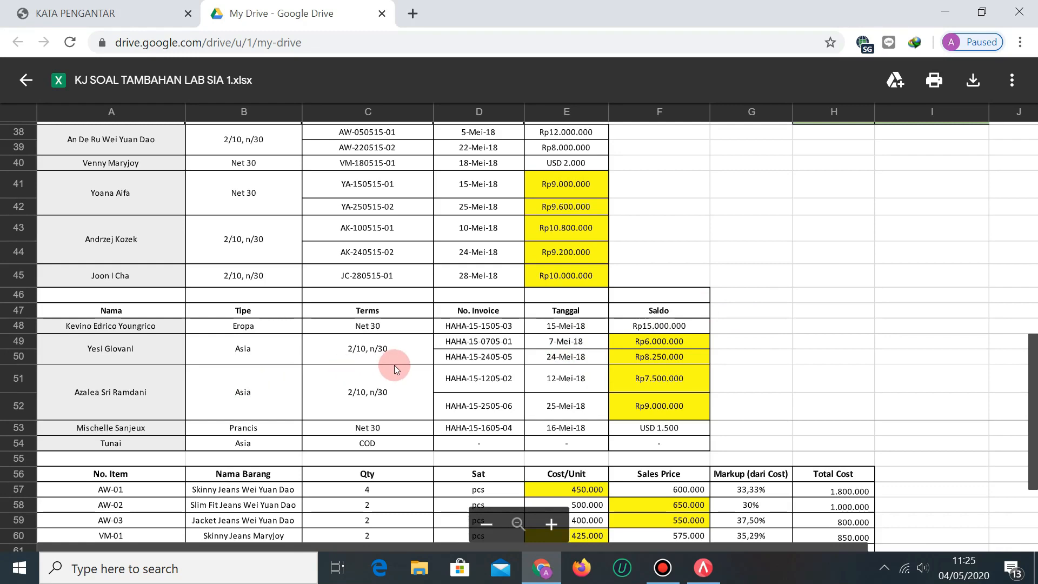
scroll(352, 360, "up", 5)
scroll(348, 356, "down", 5)
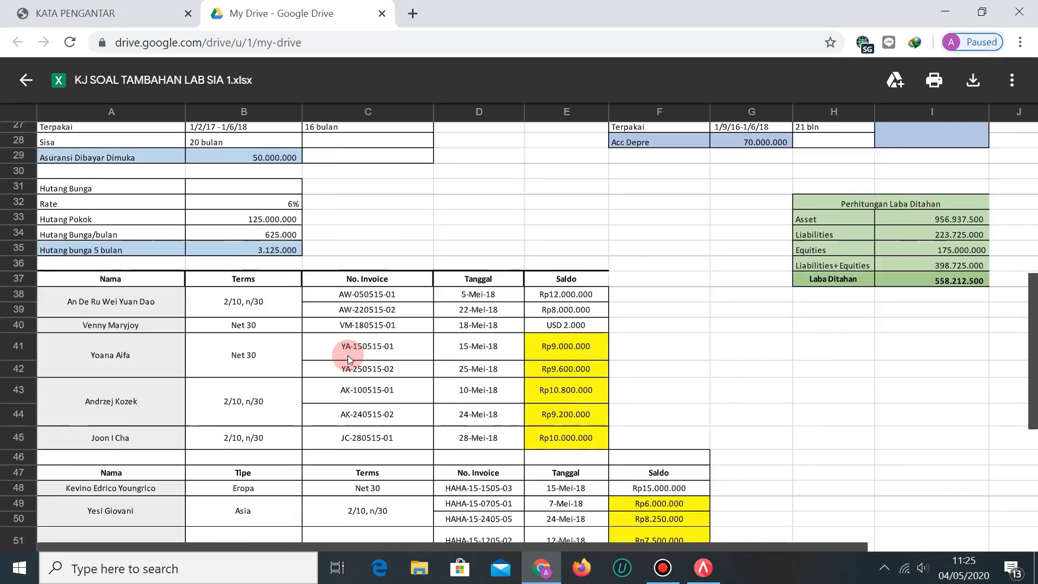
scroll(348, 355, "down", 2)
scroll(325, 354, "up", 2)
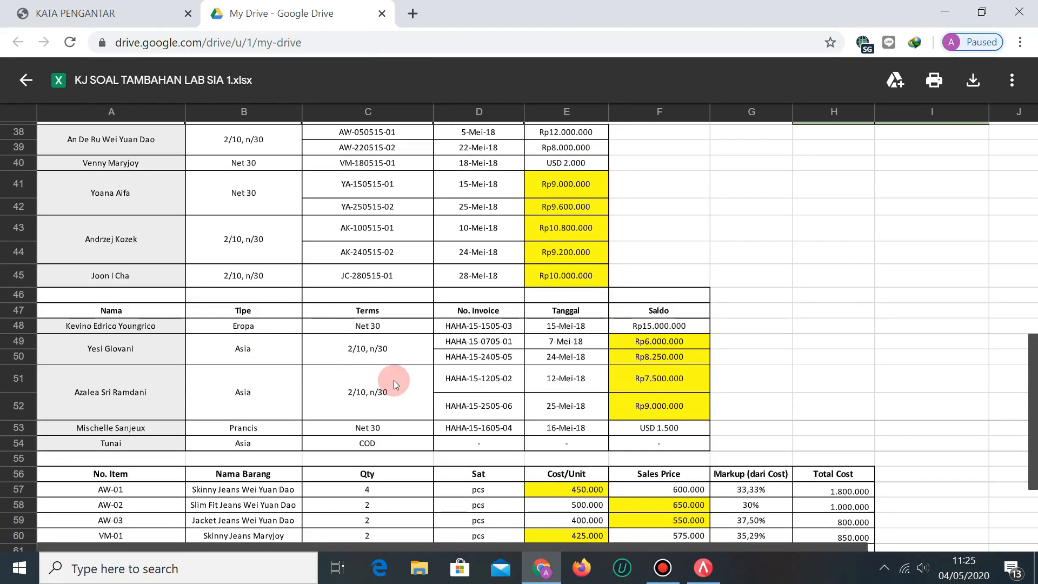
key("alt+Tab")
left_click(919, 234)
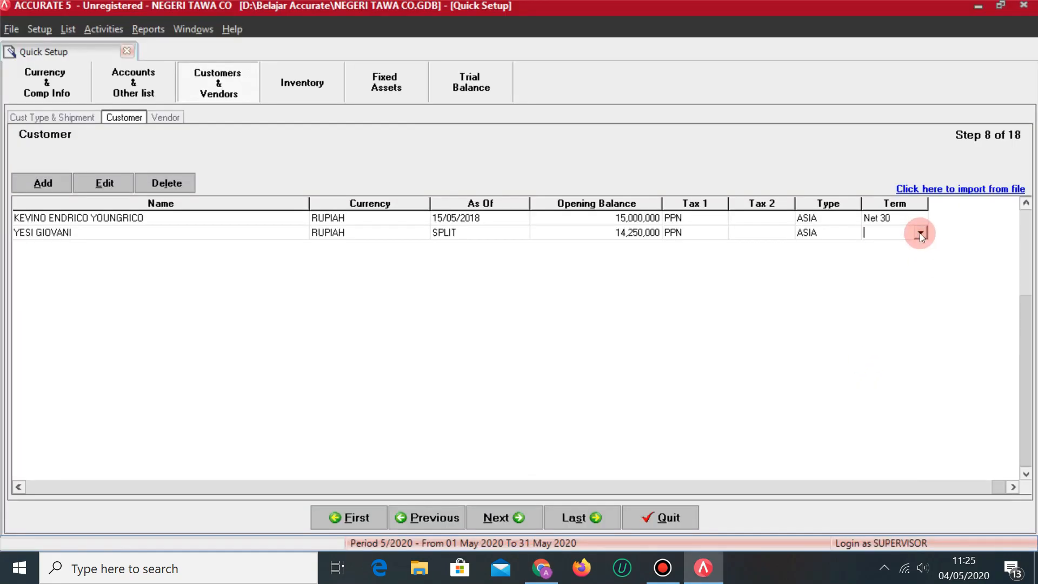
key("alt+Tab")
key("alt+Tab")
left_click(920, 233)
left_click(886, 267)
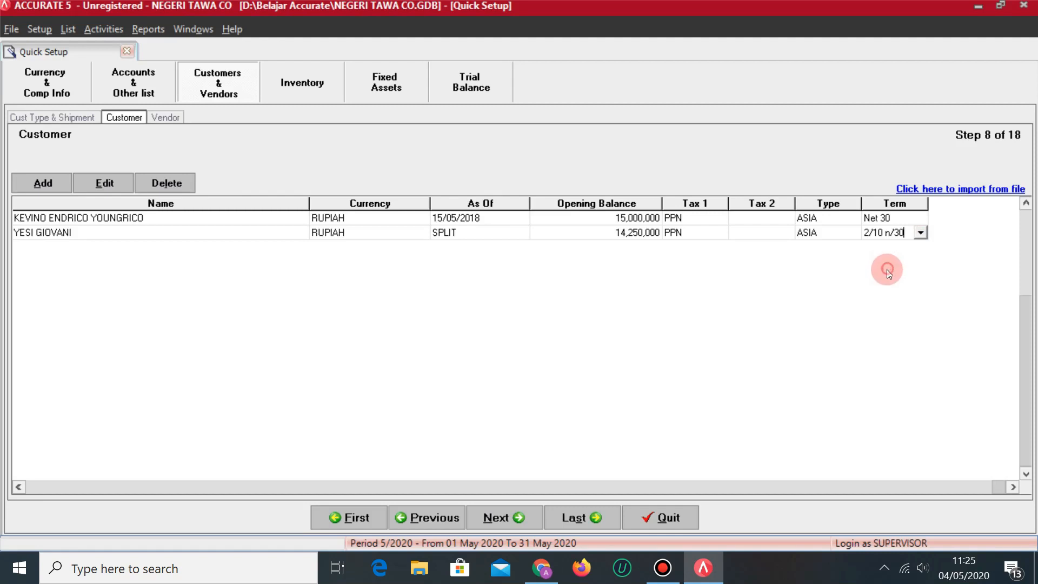
Change C001's customer type to LUAR ASIA.
left_click(807, 220)
key("alt+Tab")
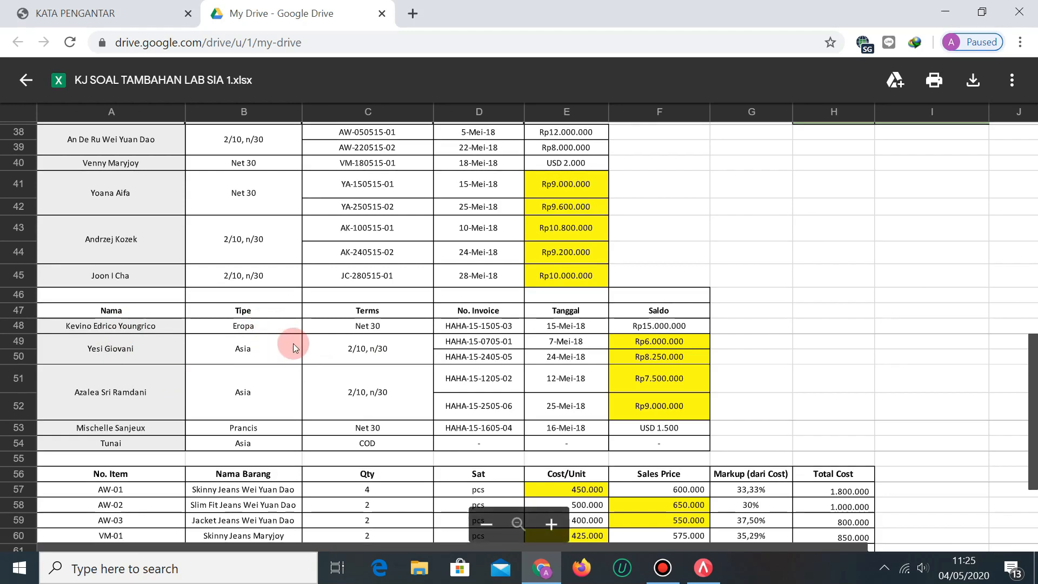
key("alt+Tab")
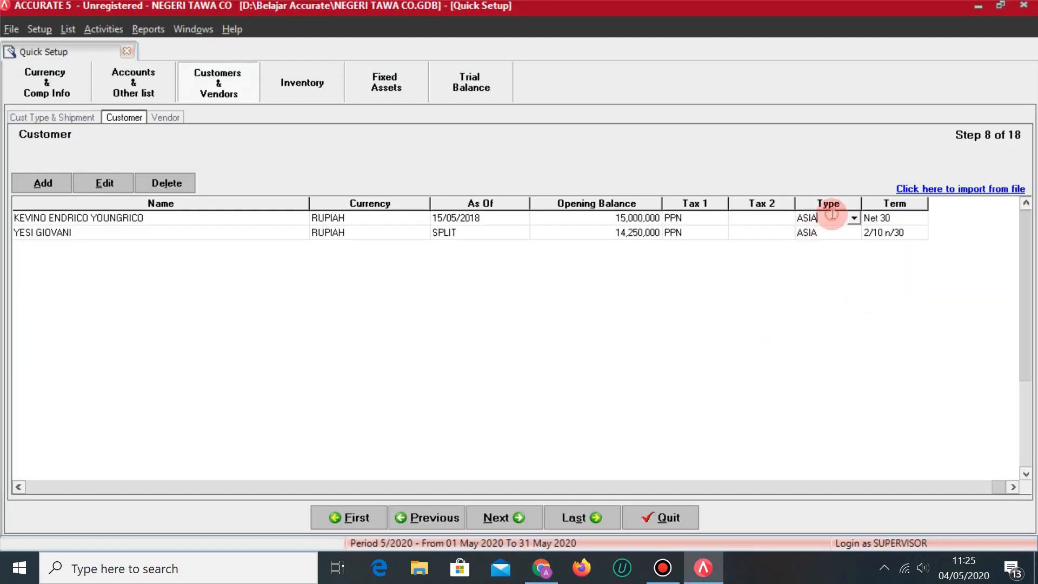
left_click(854, 219)
left_click(829, 250)
key("Tab")
key("Tab")
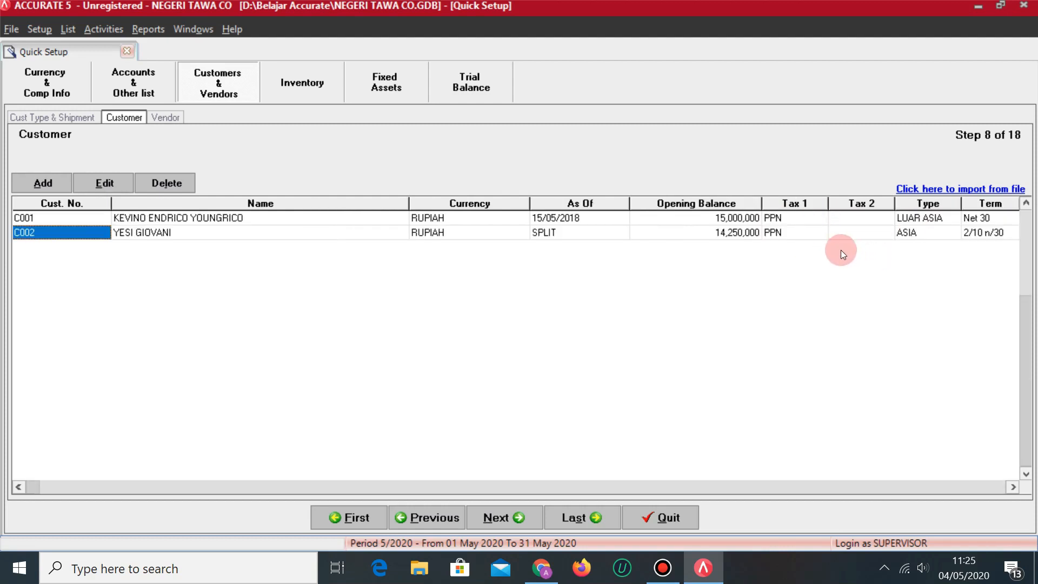
Start customer row C003, enter the new customer's full name, and select its Opening Balance cell.
left_click(927, 230)
key("Tab")
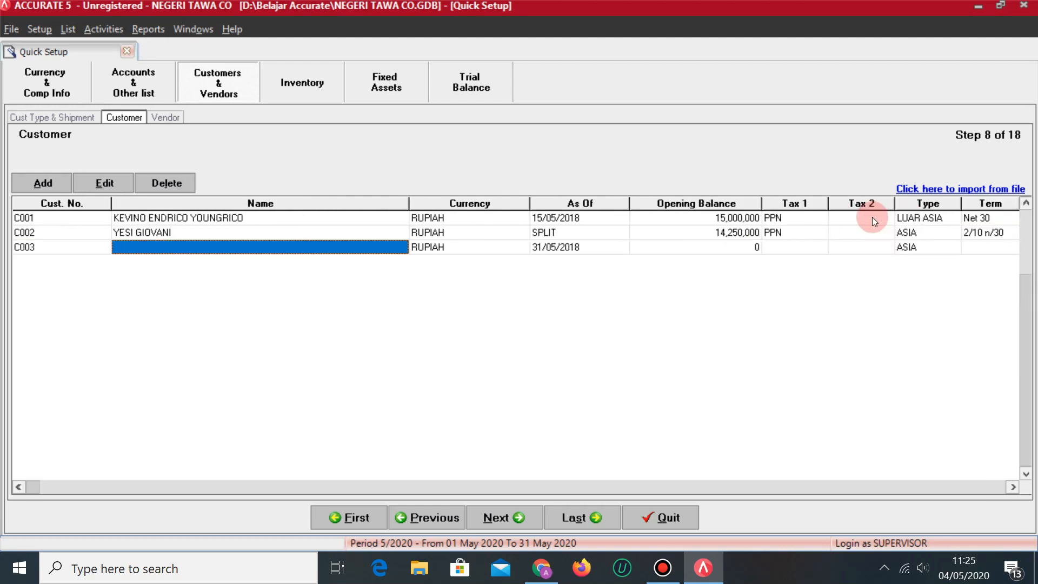
key("alt+Tab")
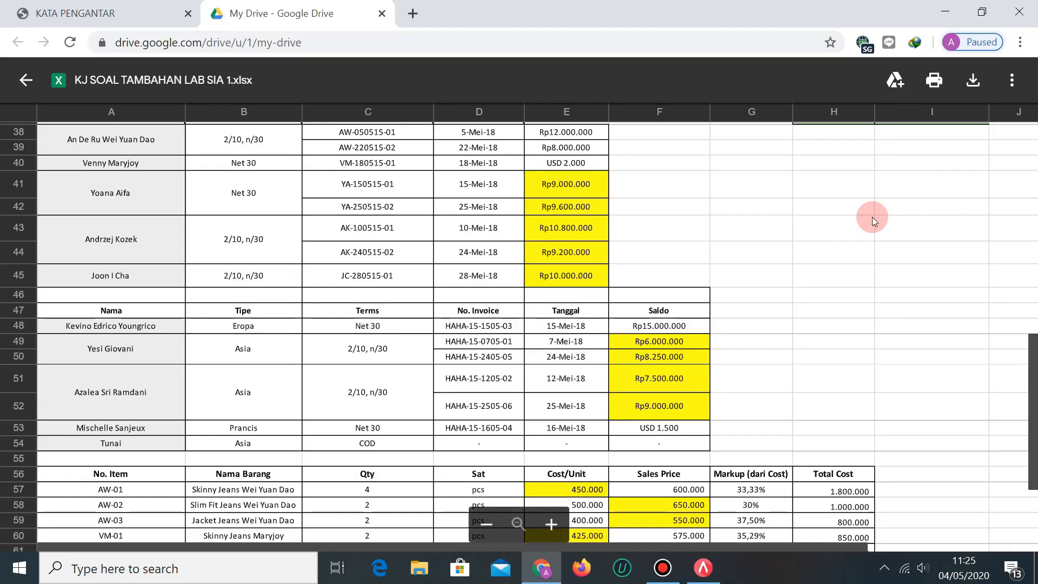
key("alt+Tab")
key("alt+Tab")
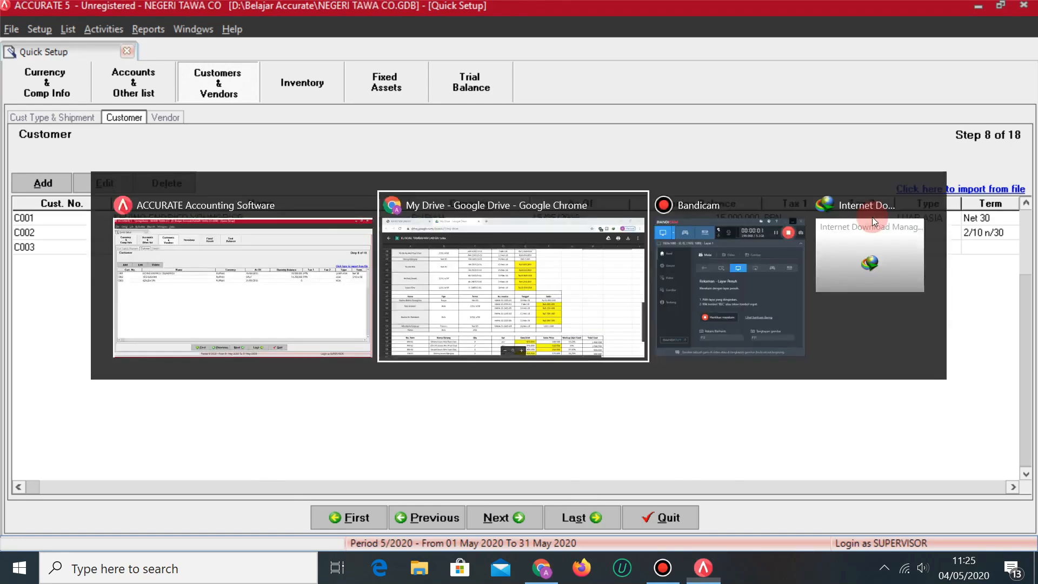
key("alt+Tab")
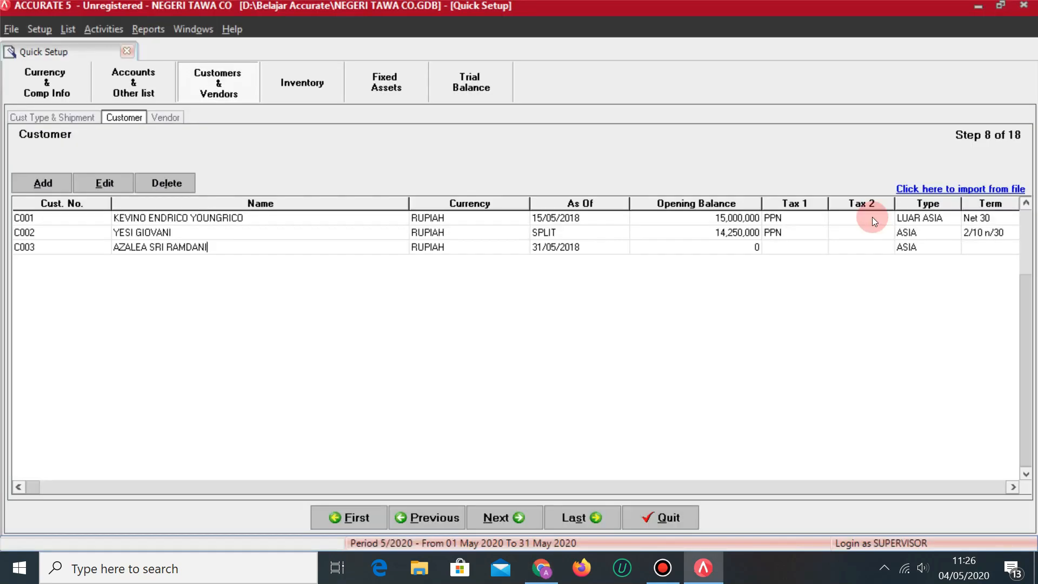
key("Tab")
key("alt+Tab")
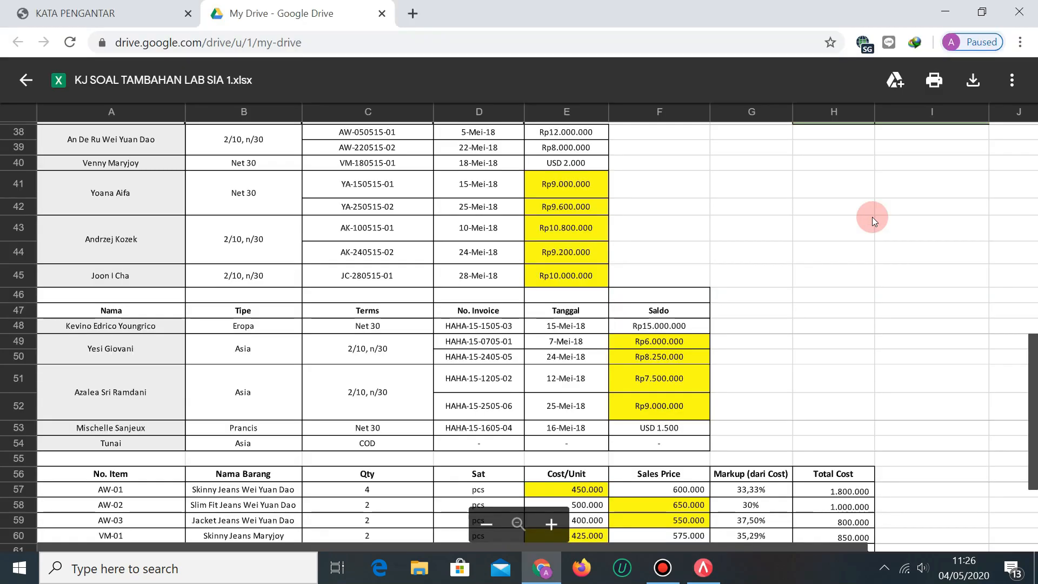
key("alt+Tab")
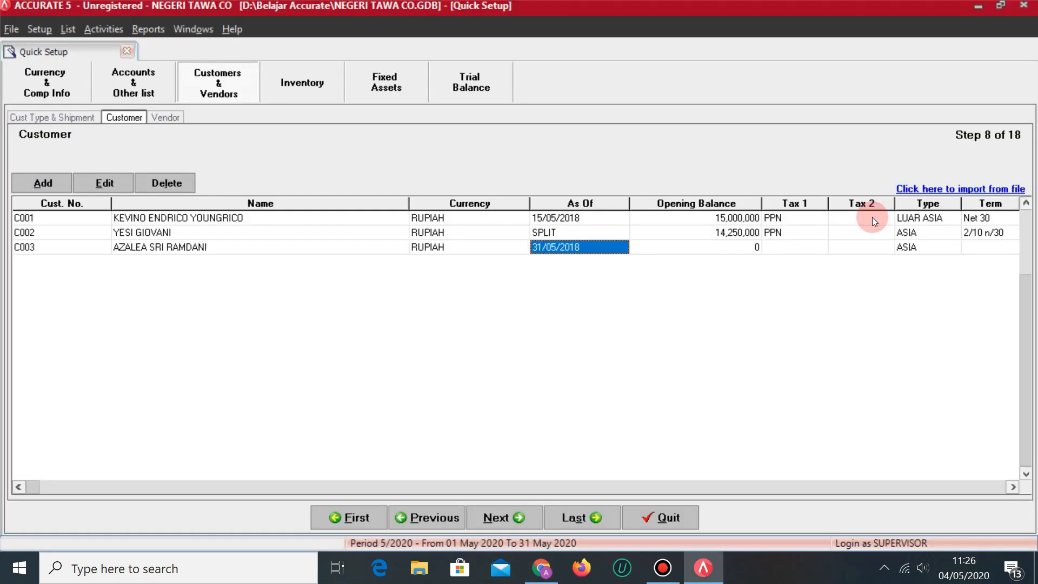
left_click(731, 249)
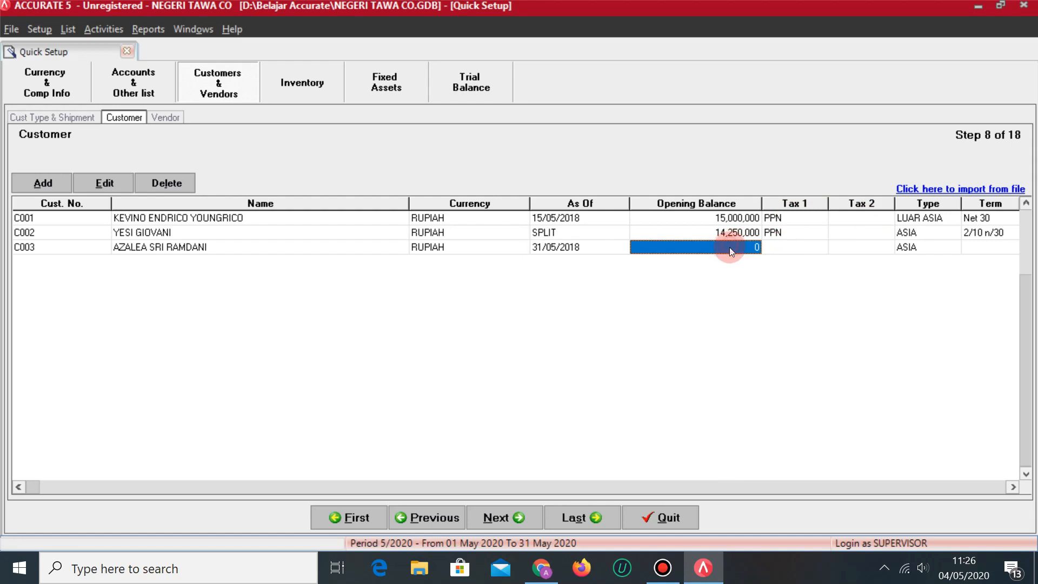
Open C003's invoice breakdown and enter first invoice number HAHA-15-1205-12.
left_click(755, 247)
key("alt+Tab")
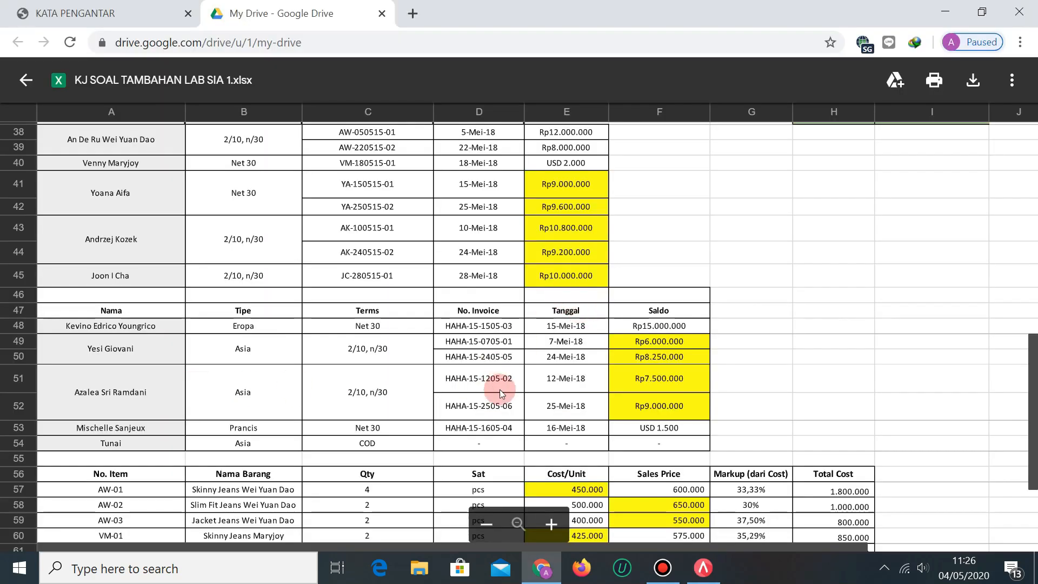
key("alt+Tab")
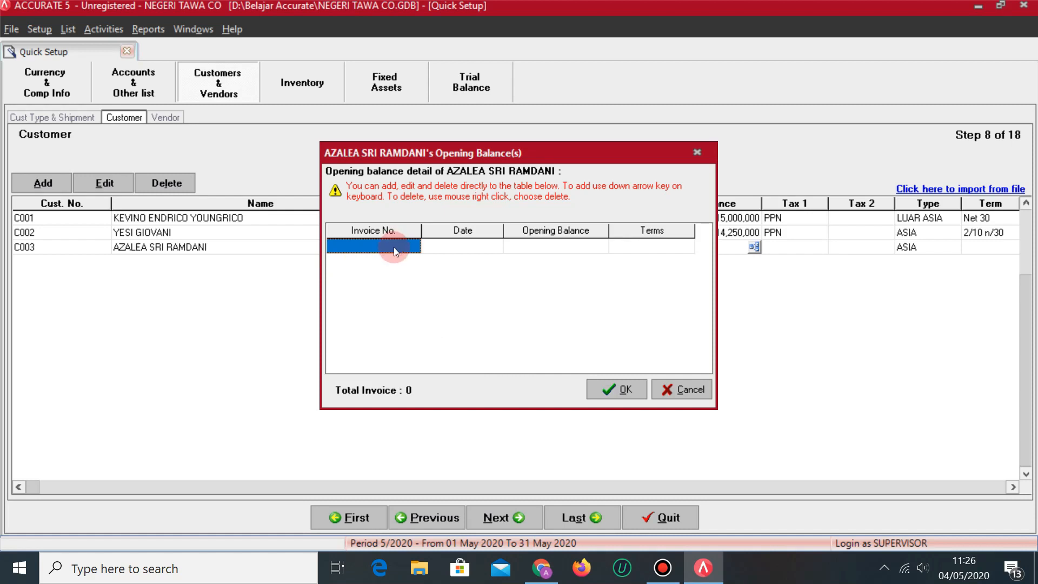
type("HAHA-15")
key("alt+Tab")
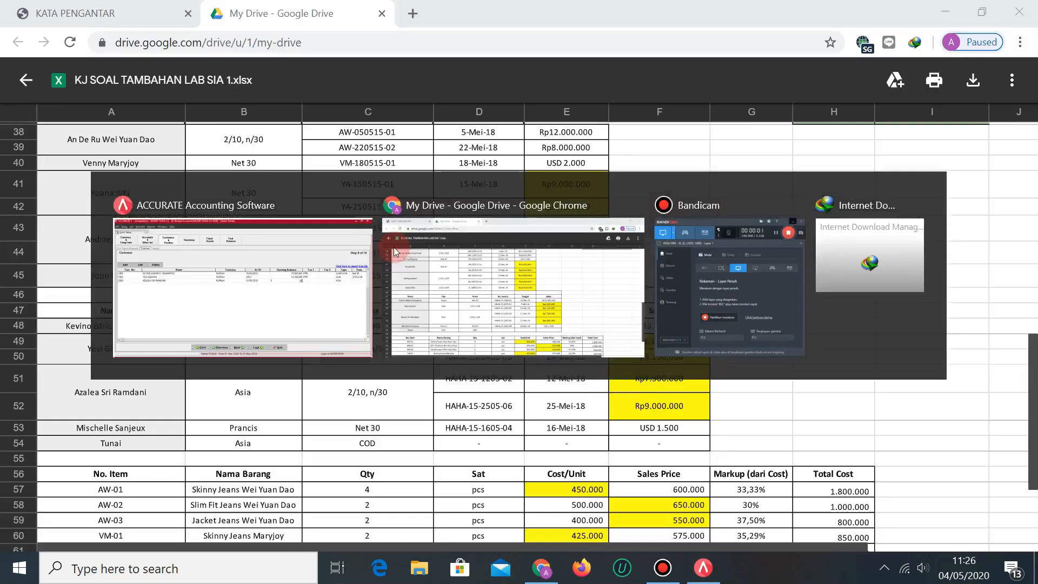
key("alt+Tab")
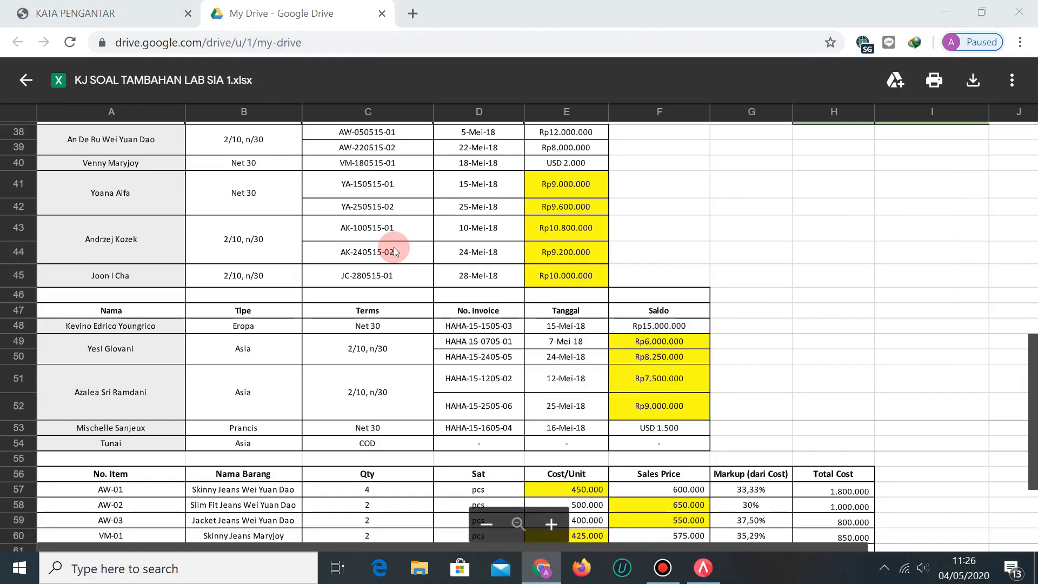
type("-1205-")
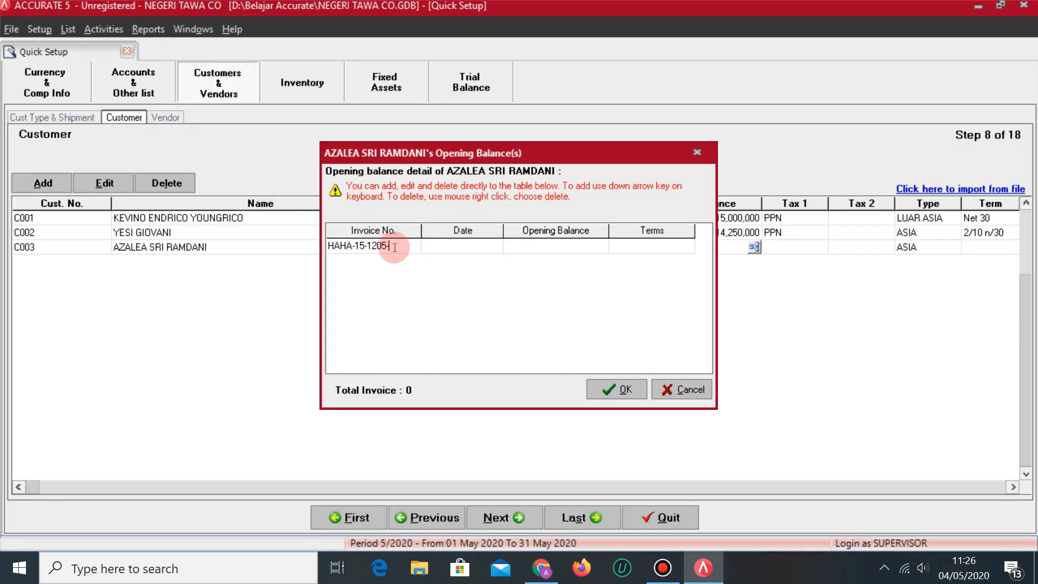
key("alt+Tab")
key("alt+Tab")
type("-1")
key("alt+Tab")
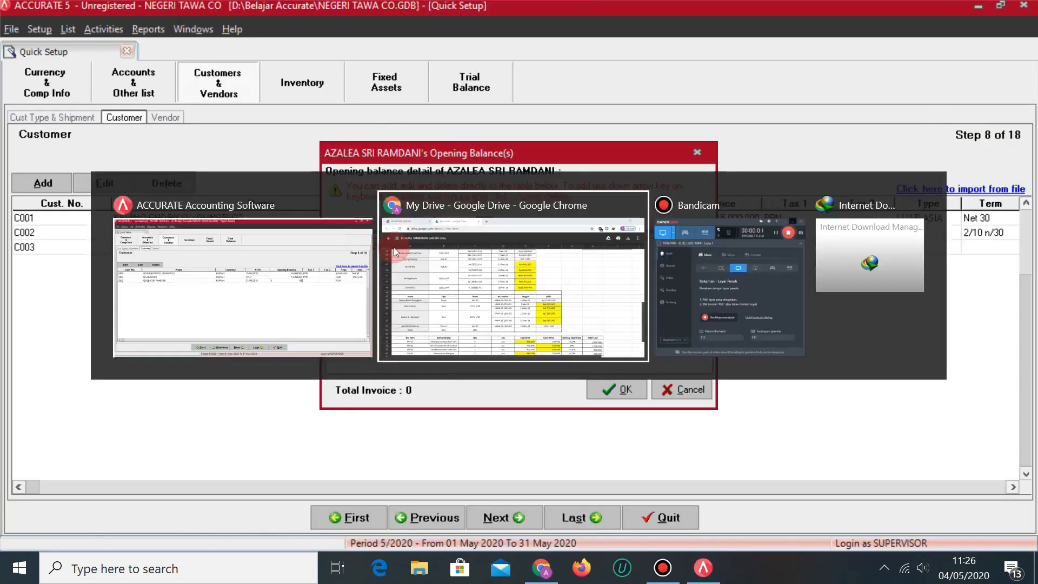
Give the first invoice date 12/05/2018, balance 7,500,000 and 2/10 n/30 terms.
key("alt+Tab")
type("2")
key("Tab")
type("12/05/2018")
key("Tab")
key("alt+Tab")
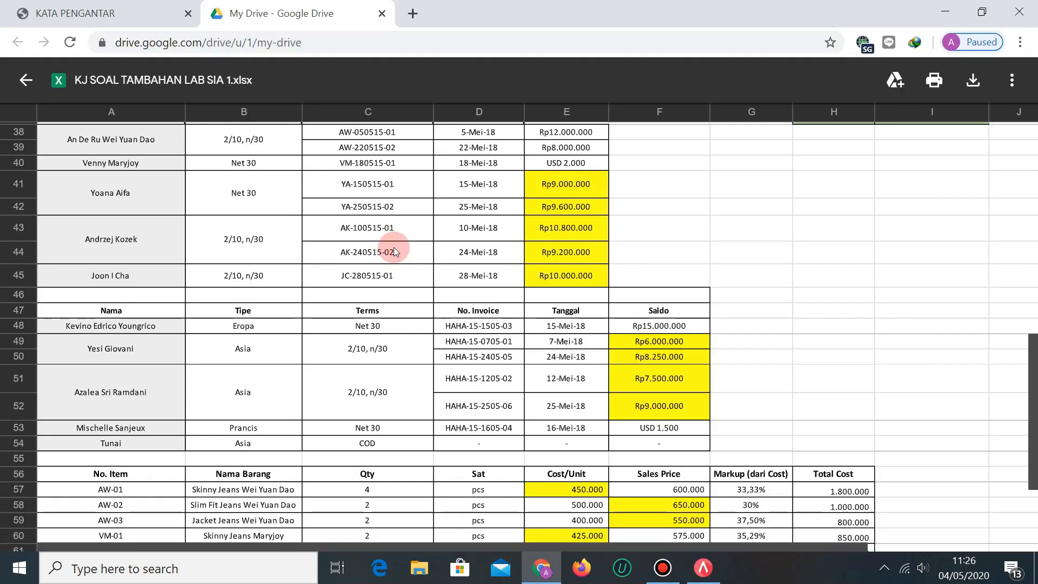
key("alt+Tab")
type("7500000")
key("Tab")
key("alt+Tab")
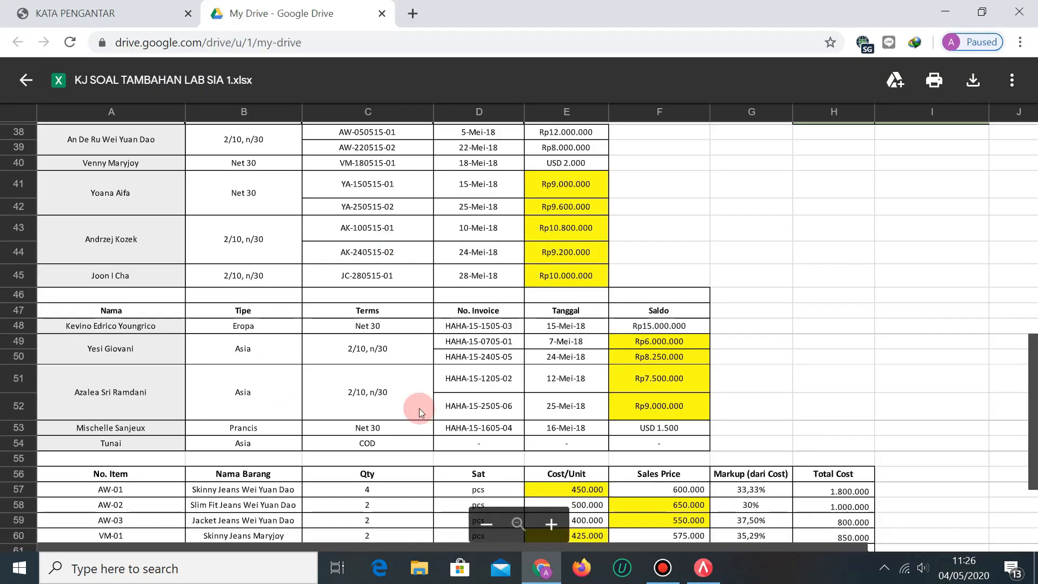
key("alt+Tab")
left_click(687, 246)
left_click(631, 270)
Add a second invoice row numbered HAHA-15-2505-06.
key("Down")
key("alt+Tab")
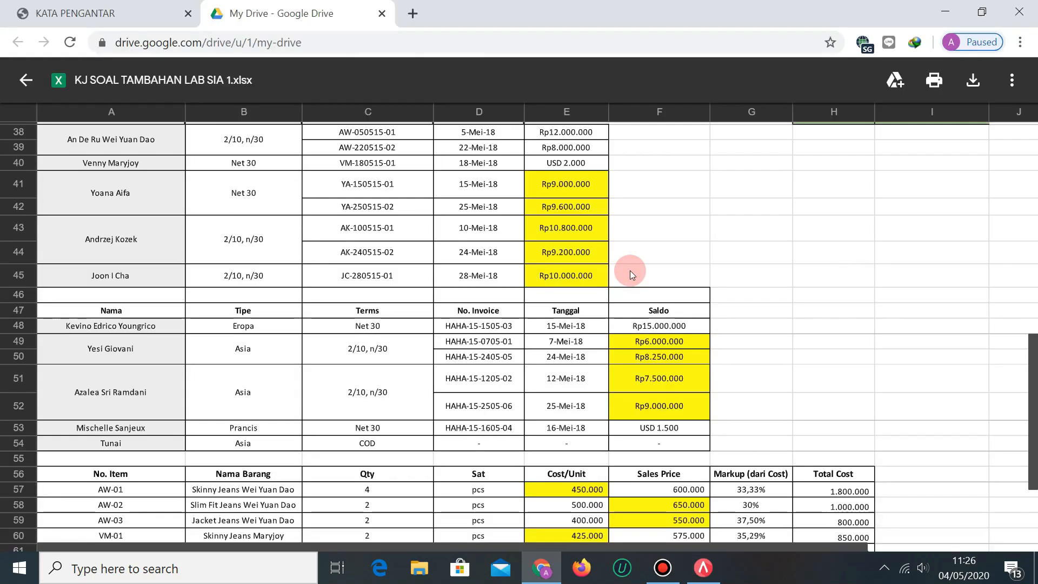
key("alt+Tab")
type("HAHA")
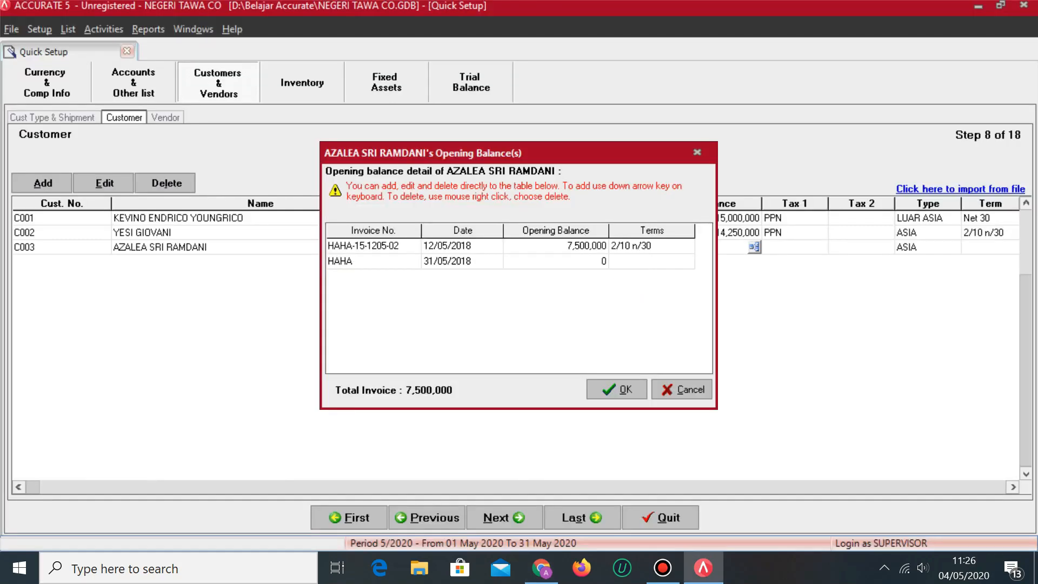
key("alt+Tab")
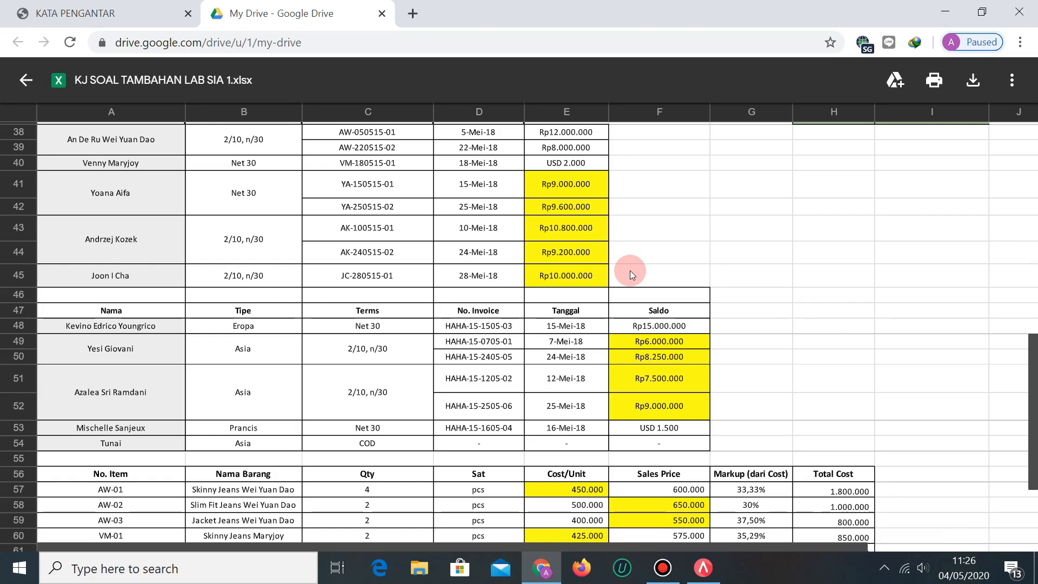
key("alt+Tab")
type("15")
key("alt+Tab")
key("alt+Tab")
type("-2505")
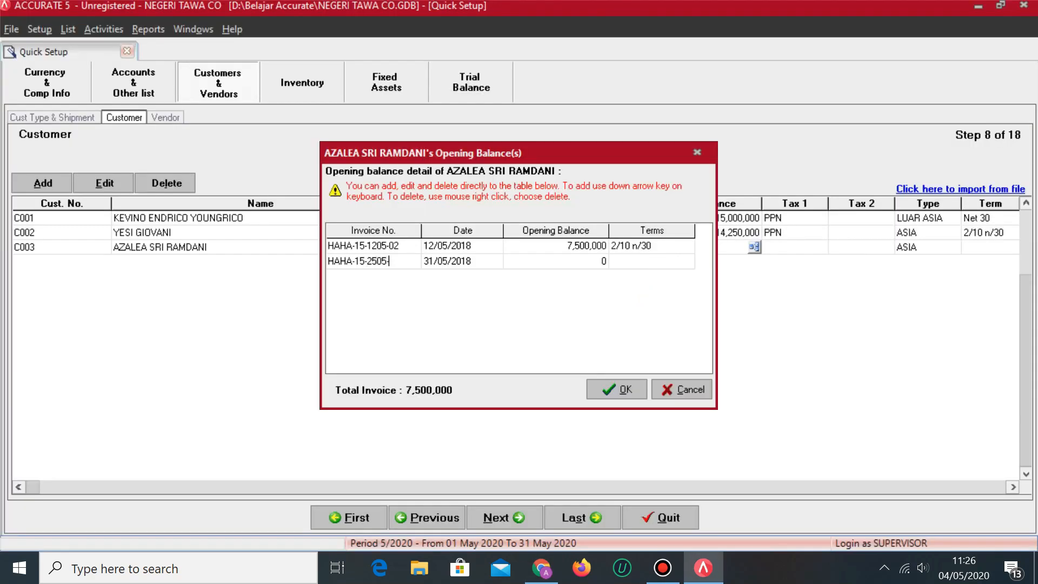
Give the second invoice 25/05/2018, 9,000,000 and 2/10 n/30, then save the 16,500,000 breakdown.
key("alt+Tab")
key("alt+Tab")
type("-06")
key("Tab")
key("alt+Tab")
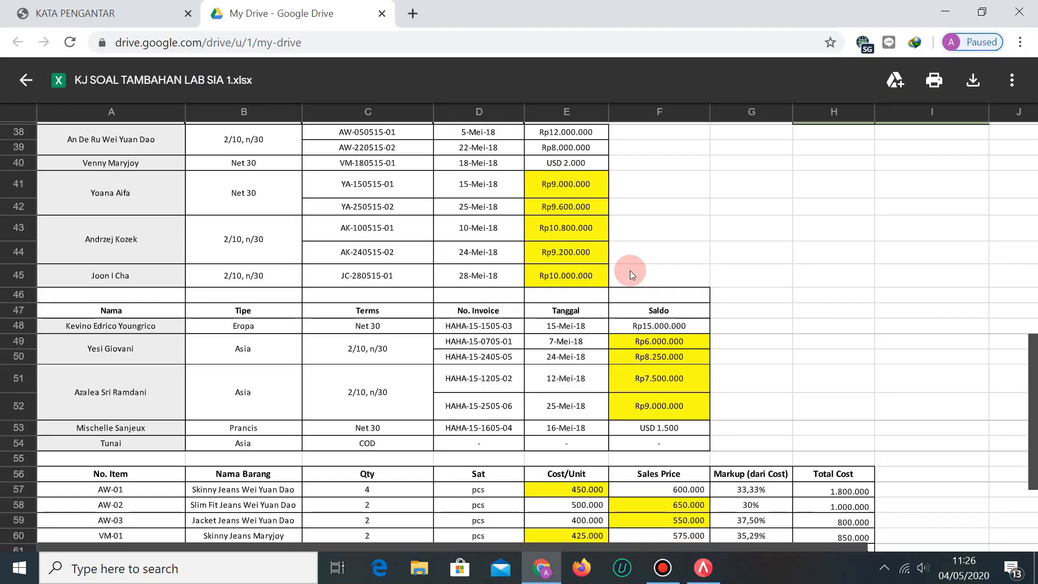
key("alt+Tab")
type("25/05/2018")
key("Tab")
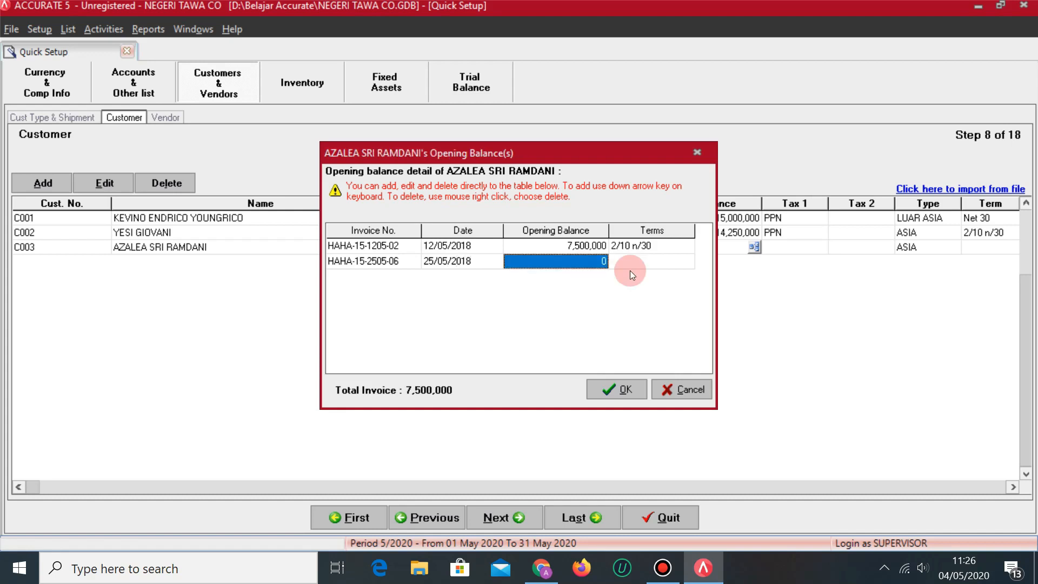
key("alt+Tab")
key("alt+Tab")
type("9.000.000")
key("Tab")
key("alt+Tab")
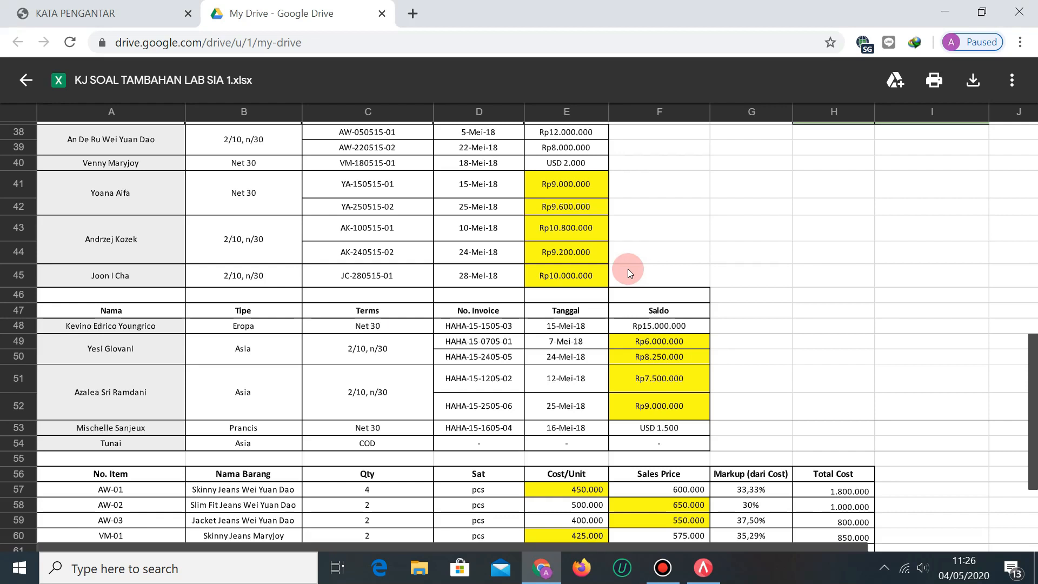
key("alt+Tab")
left_click(687, 262)
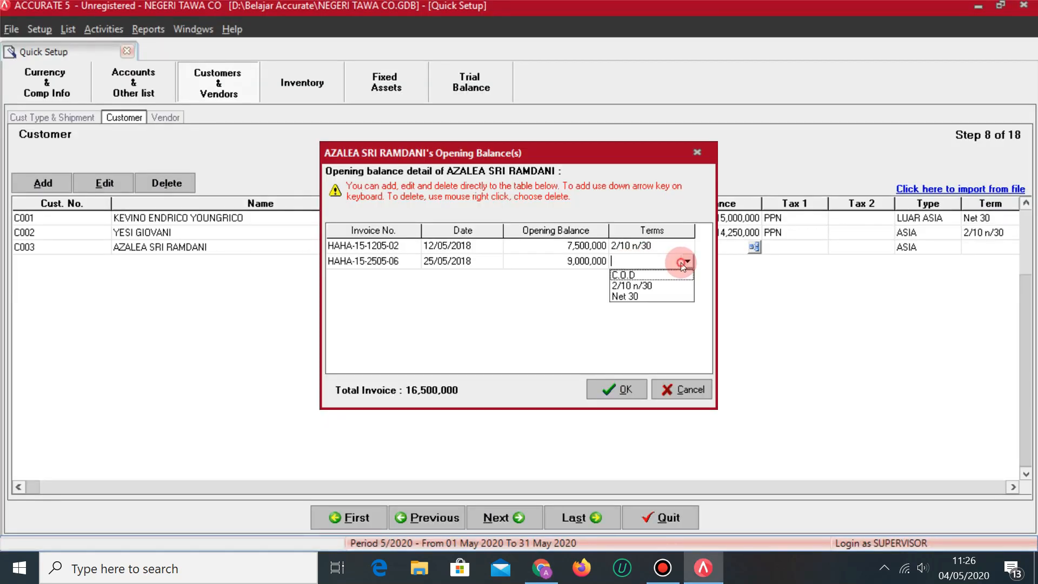
left_click(636, 285)
key("Tab")
key("Up")
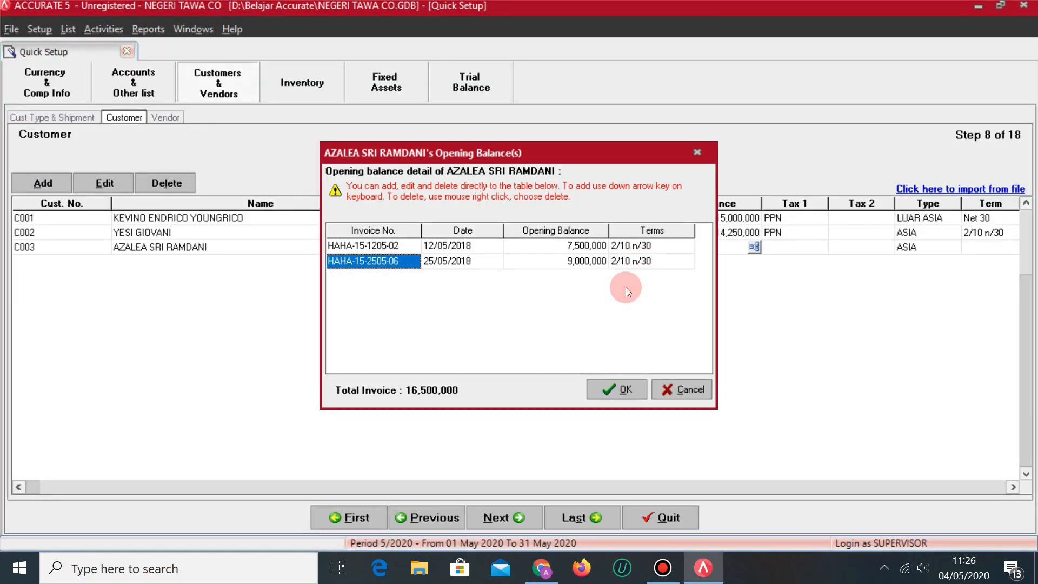
left_click(629, 390)
Set C003's Tax 1 to PPN.
key("Tab")
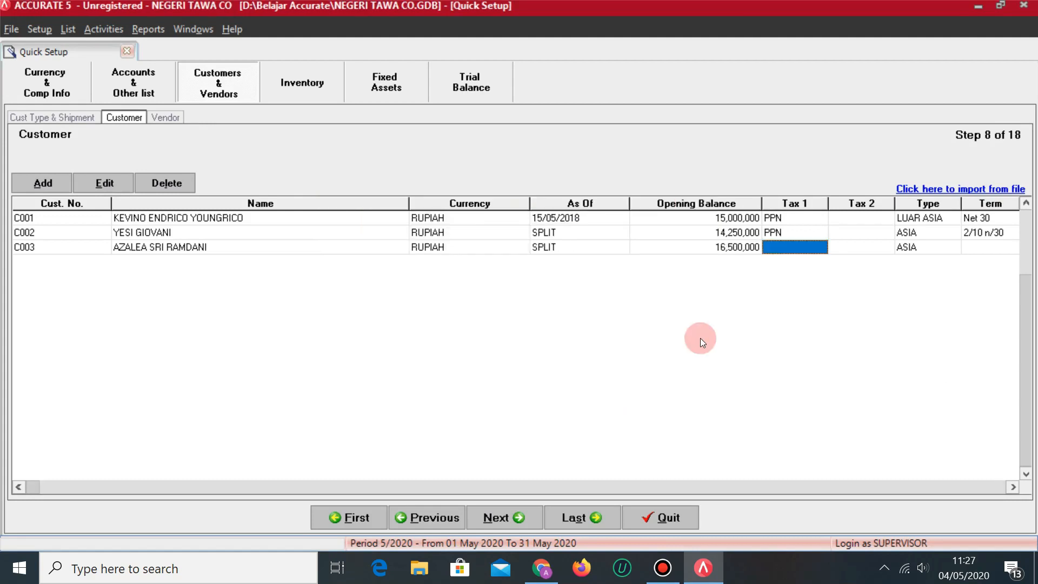
left_click(786, 246)
left_click(821, 247)
left_click(785, 273)
key("Tab")
key("Tab")
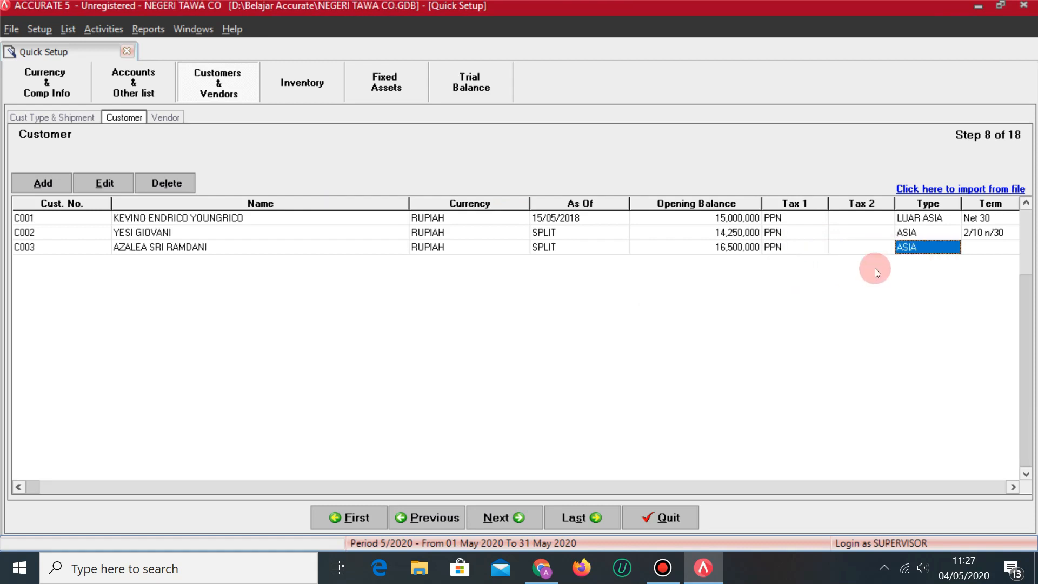
Set C003's payment term to 2/10 n/30 and start customer row C004.
key("alt+Tab")
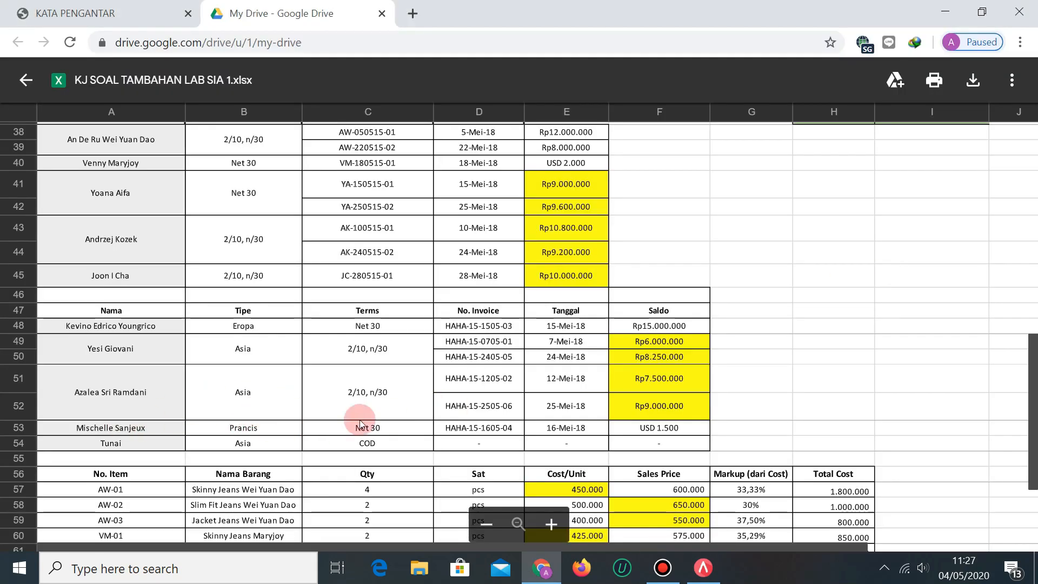
key("alt+Tab")
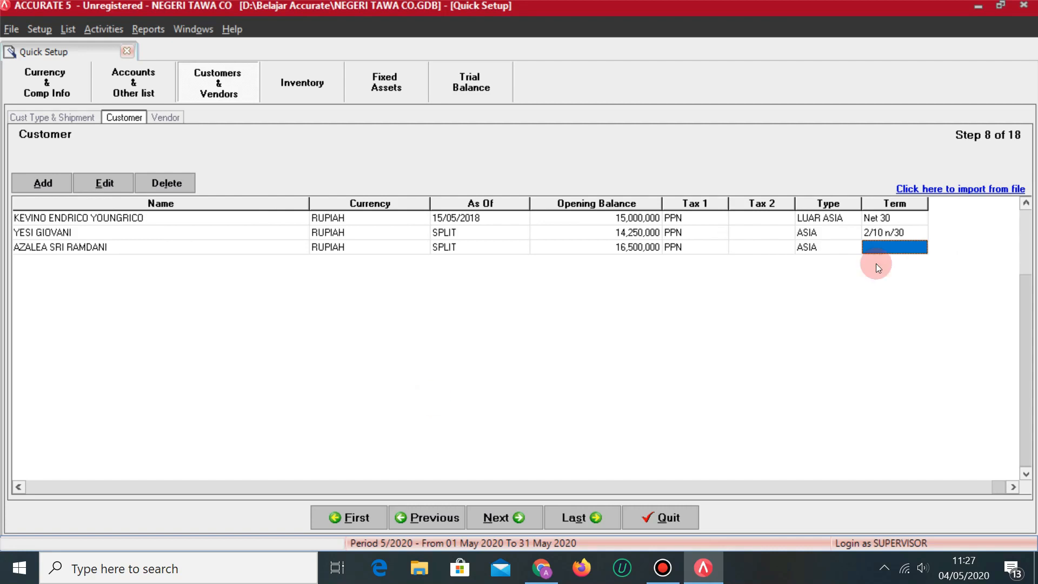
left_click(918, 247)
left_click(921, 249)
left_click(880, 280)
key("Down")
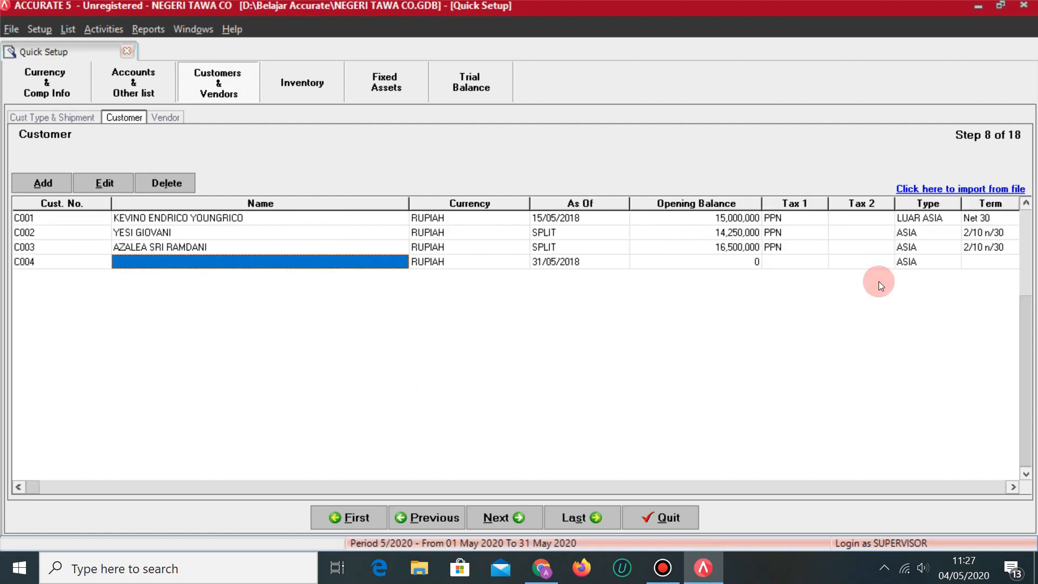
Enter customer C004's full name, checking its spelling against the reference sheet.
key("alt+Tab")
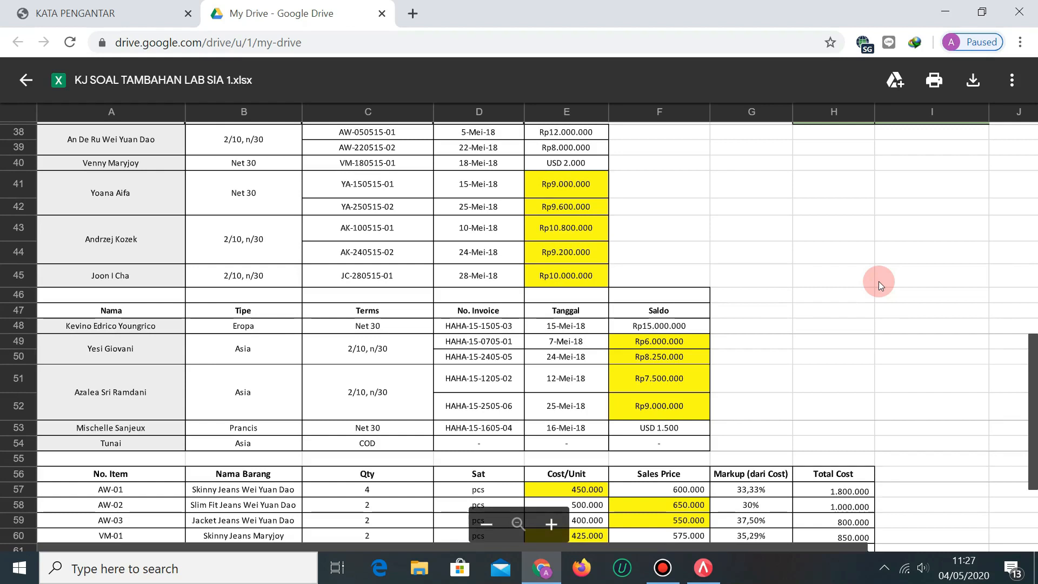
key("alt+Tab")
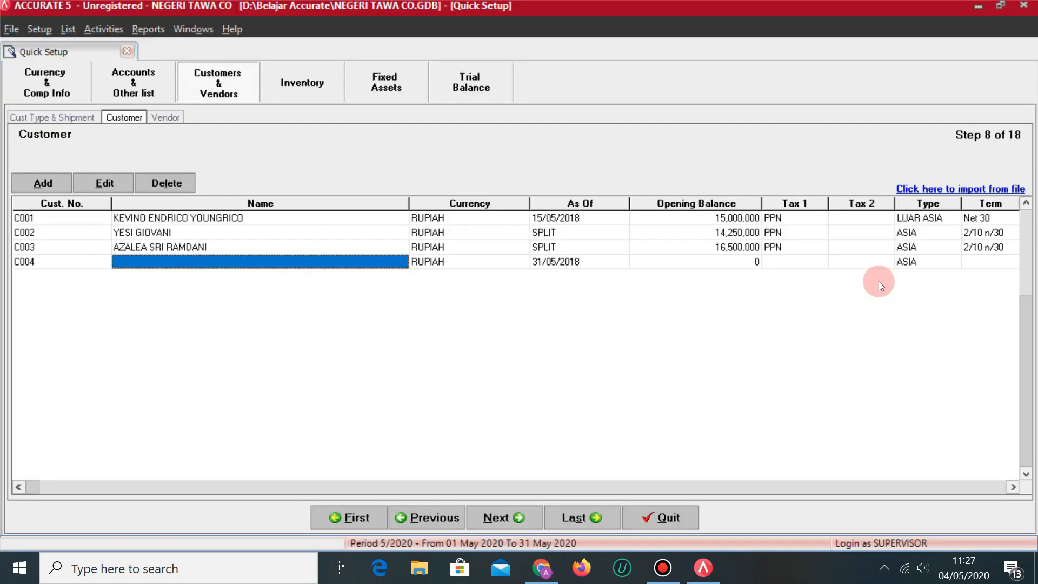
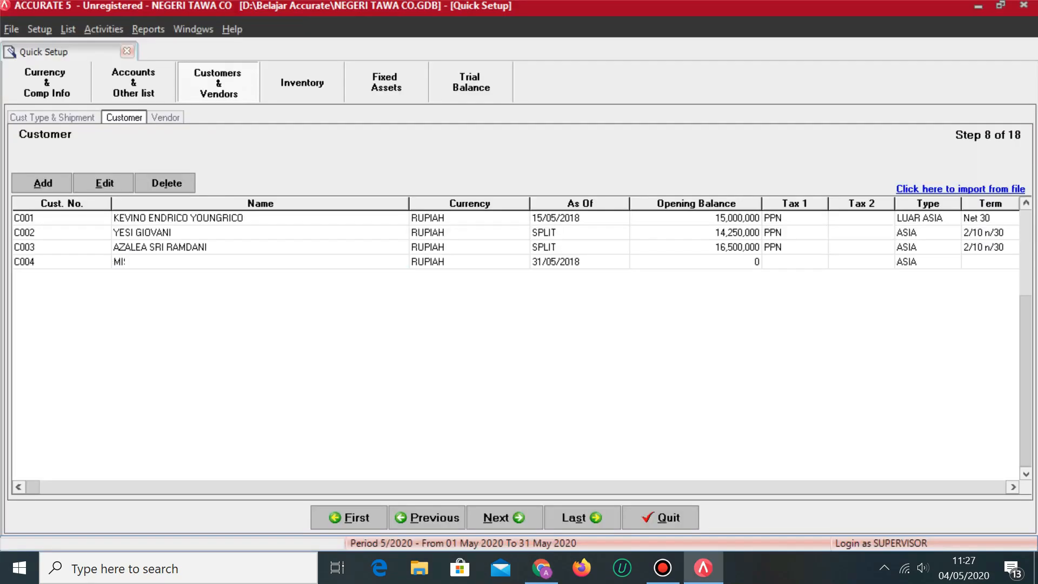
key("alt+Tab")
key("alt+Tab")
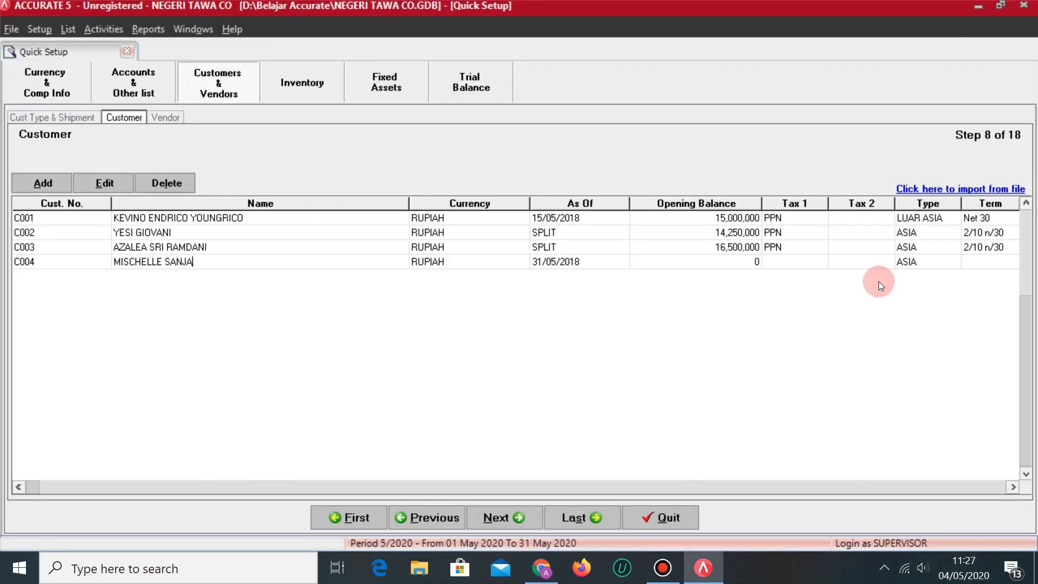
key("alt+Tab")
key("alt+Tab")
key("Tab")
key("alt+Tab")
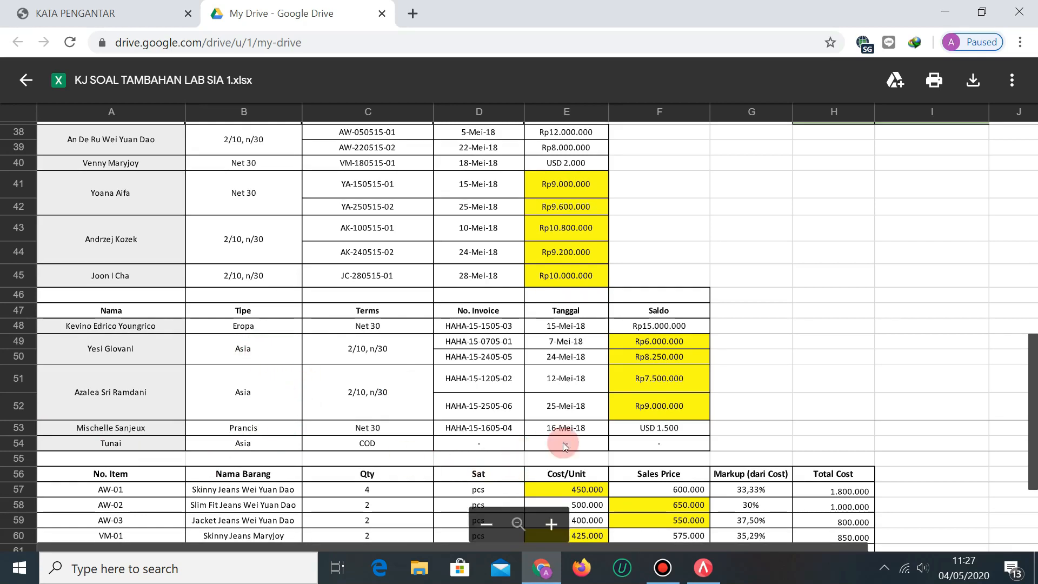
key("alt+Tab")
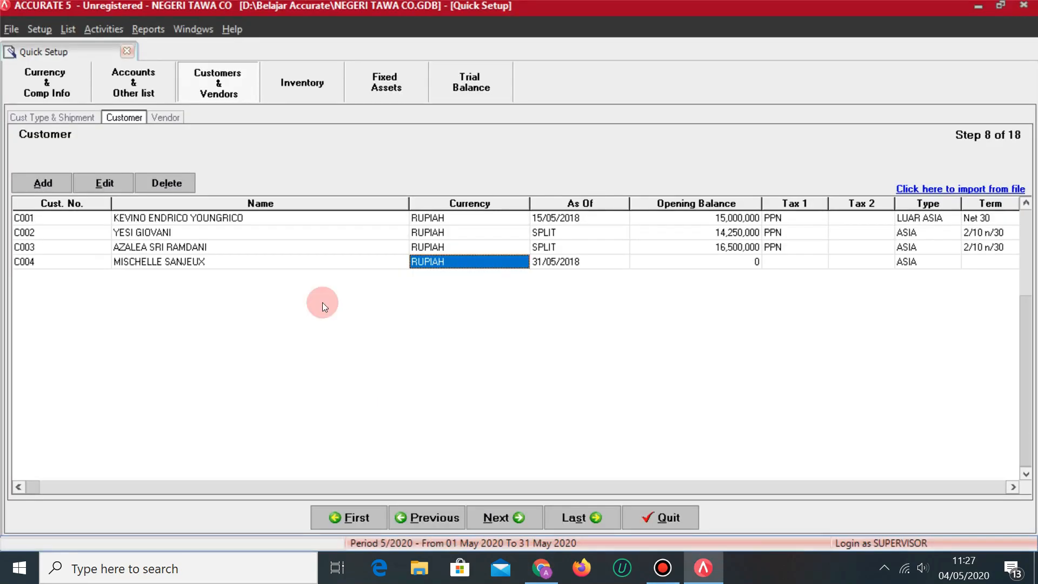
Set C004's currency to DOLLAR and move to its opening balance.
left_click(519, 262)
left_click(522, 261)
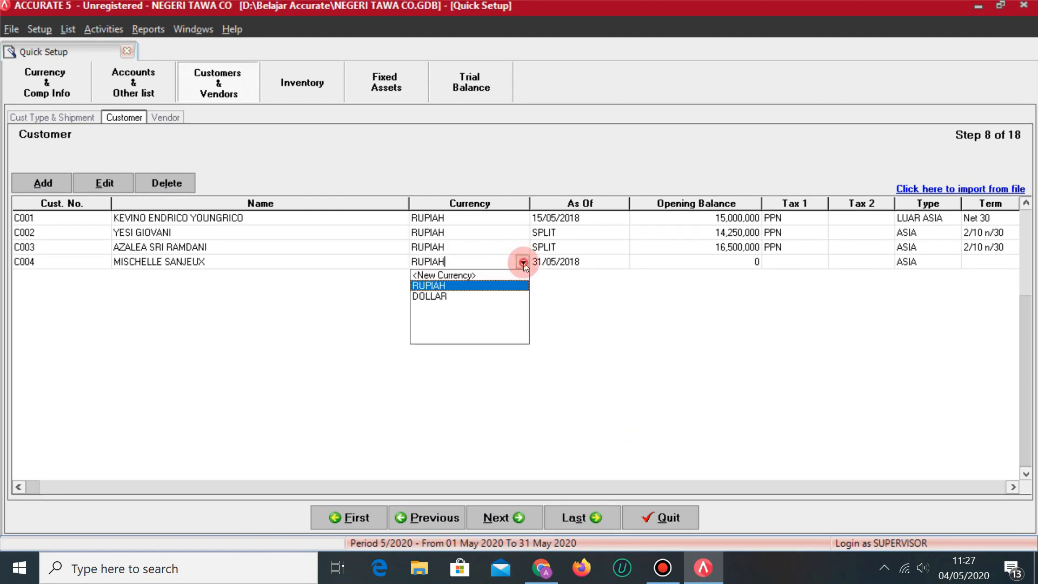
left_click(435, 298)
key("Tab")
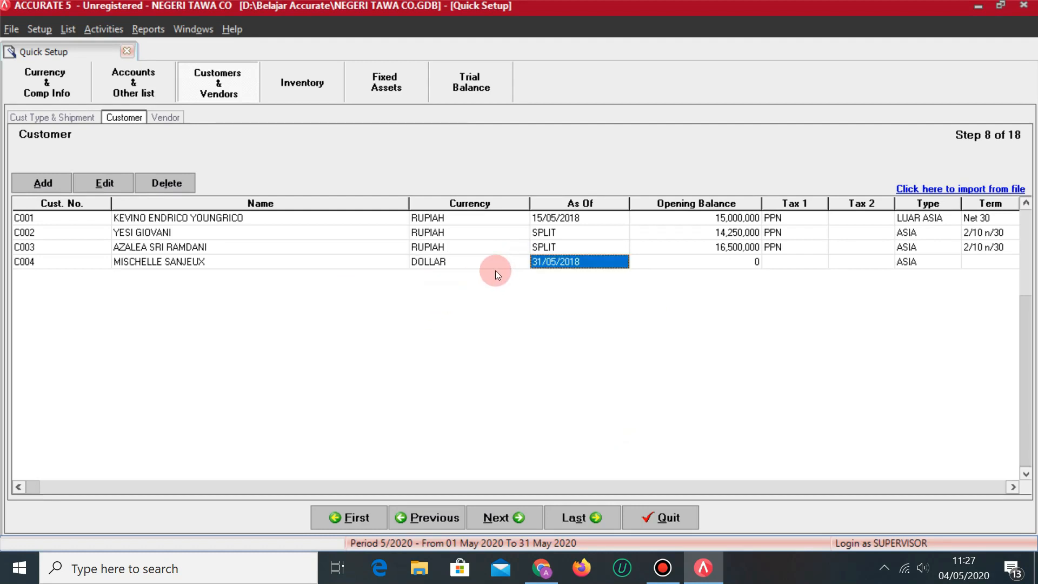
left_click(741, 263)
left_click(740, 265)
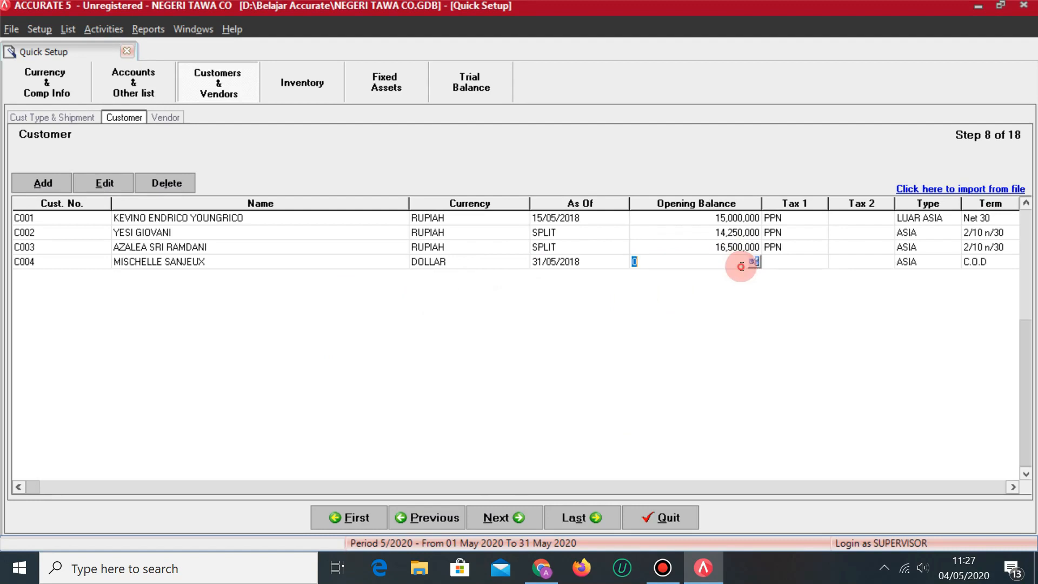
Record C004's opening invoice HAHA-15-1605-04 dated 16/05/2018.
left_click(755, 261)
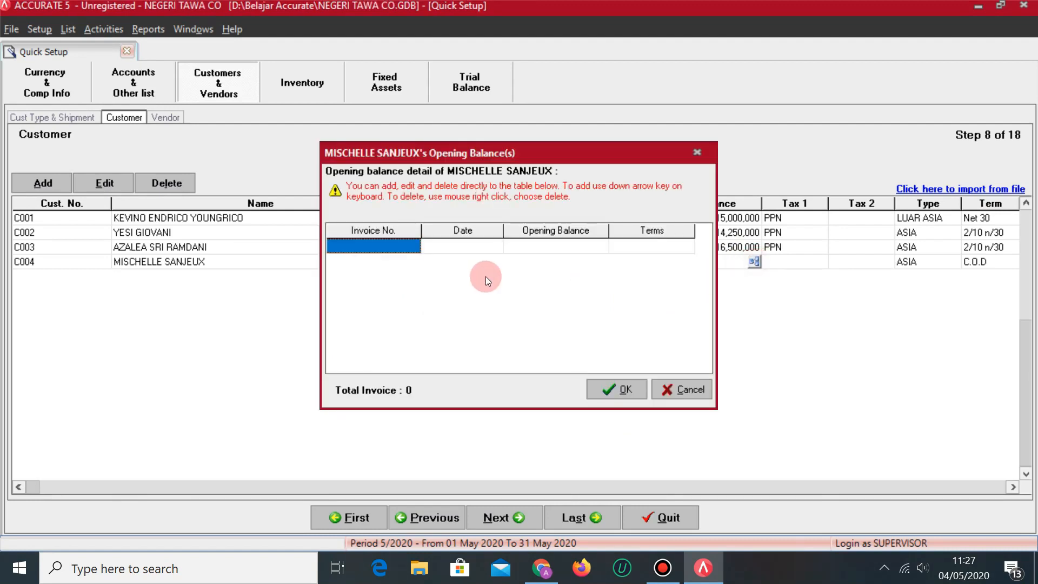
key("alt+Tab")
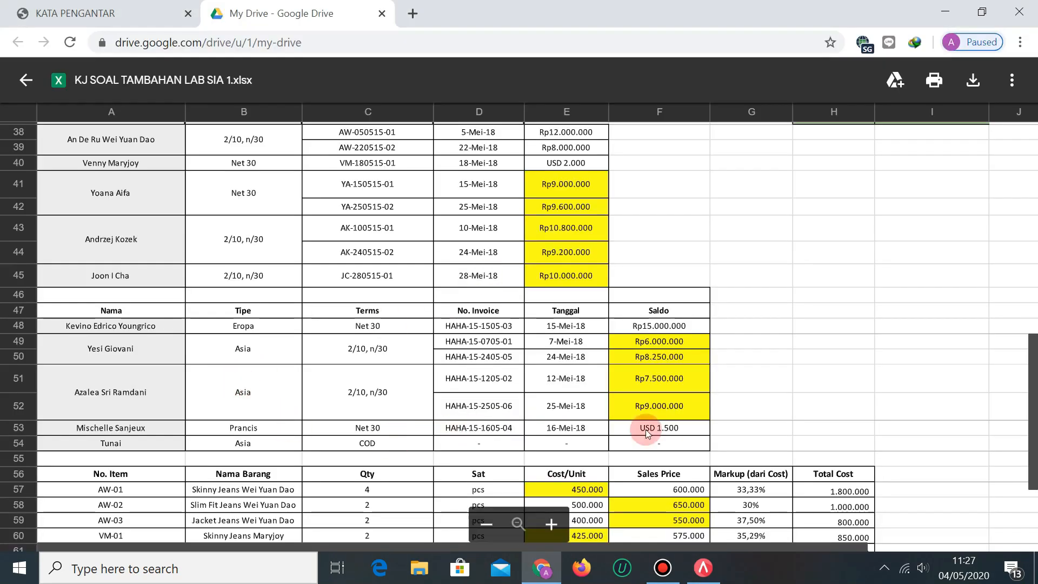
key("alt+Tab")
type("HAHA-15")
key("alt+Tab")
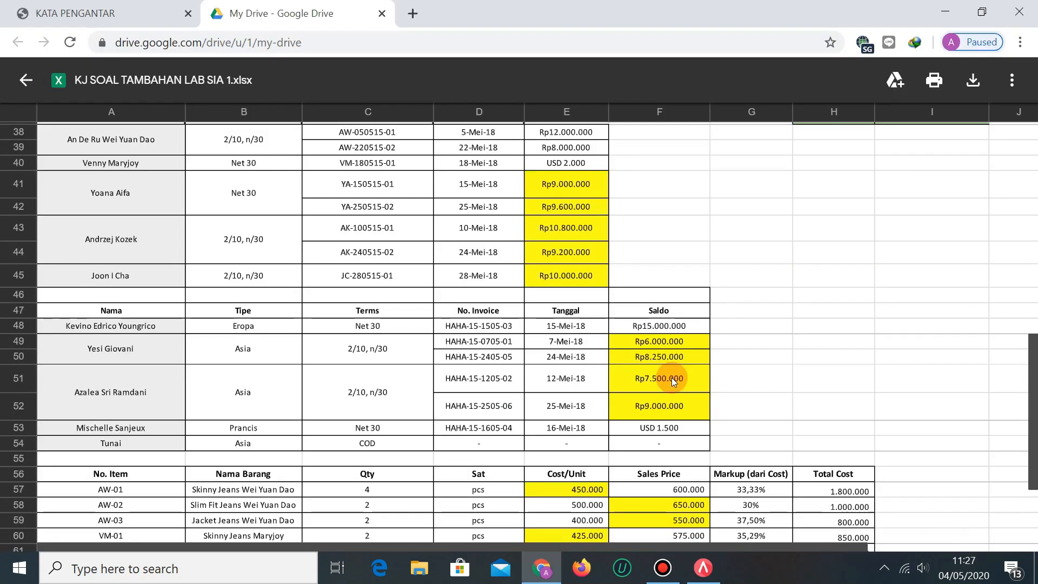
key("alt+Tab")
type("-160")
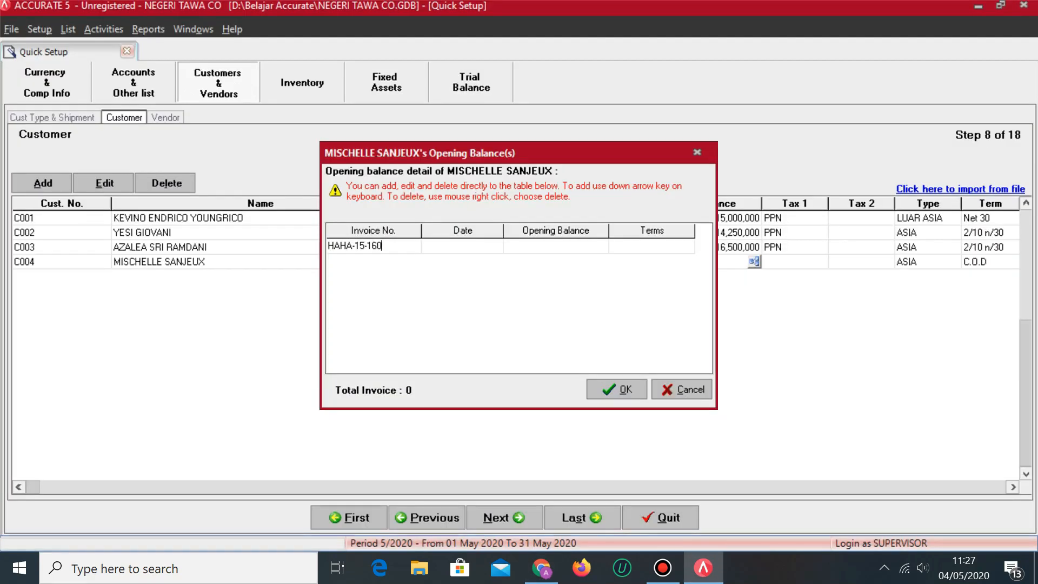
type("5-04")
key("Tab")
key("alt+Tab")
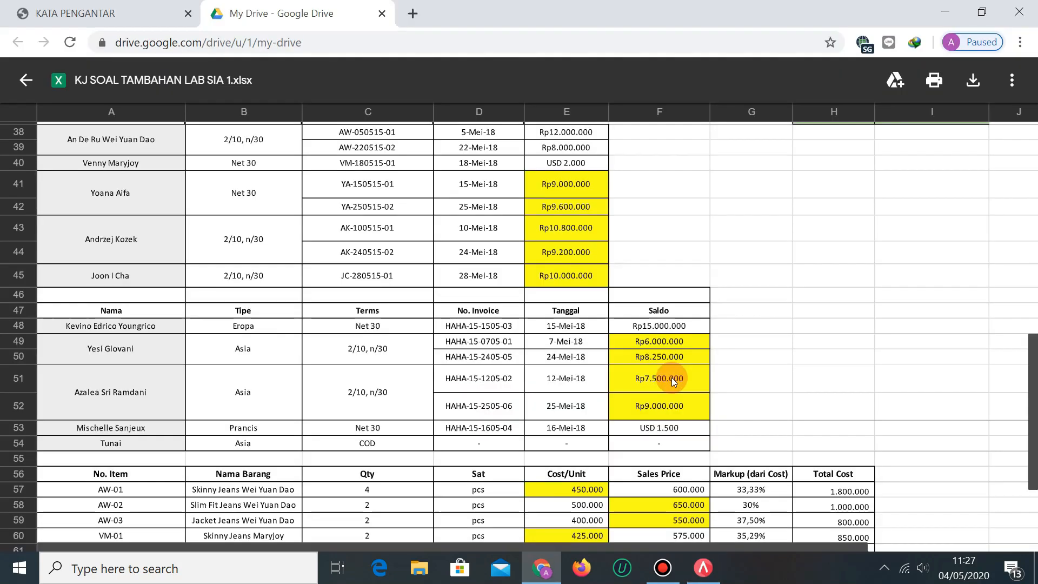
key("alt+Tab")
type("16/05/2018")
key("Tab")
Give the invoice a 1,500 balance with Net 30 terms and save it.
key("alt+Tab")
key("alt+Tab")
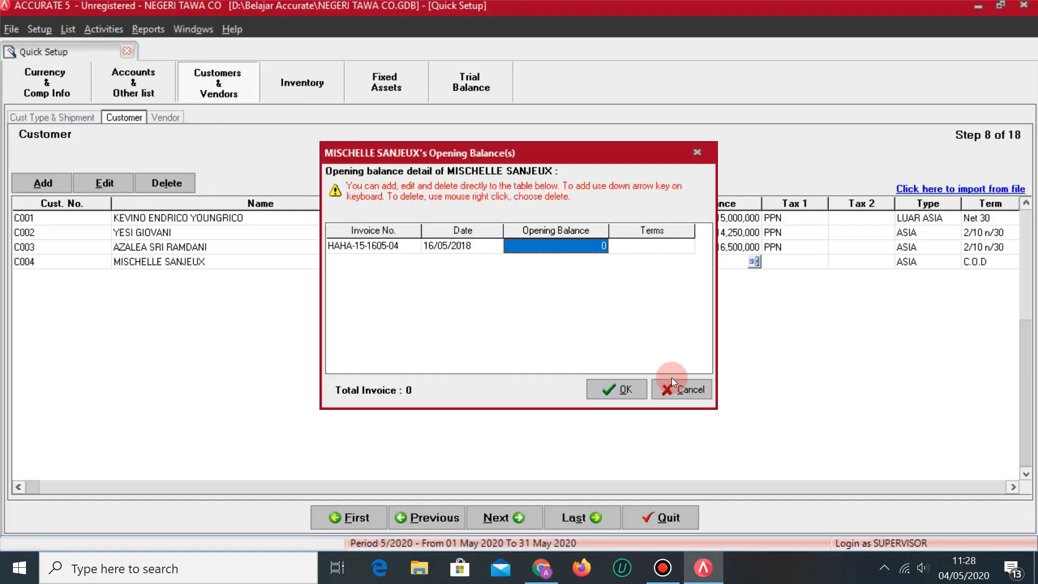
type("1500")
key("Tab")
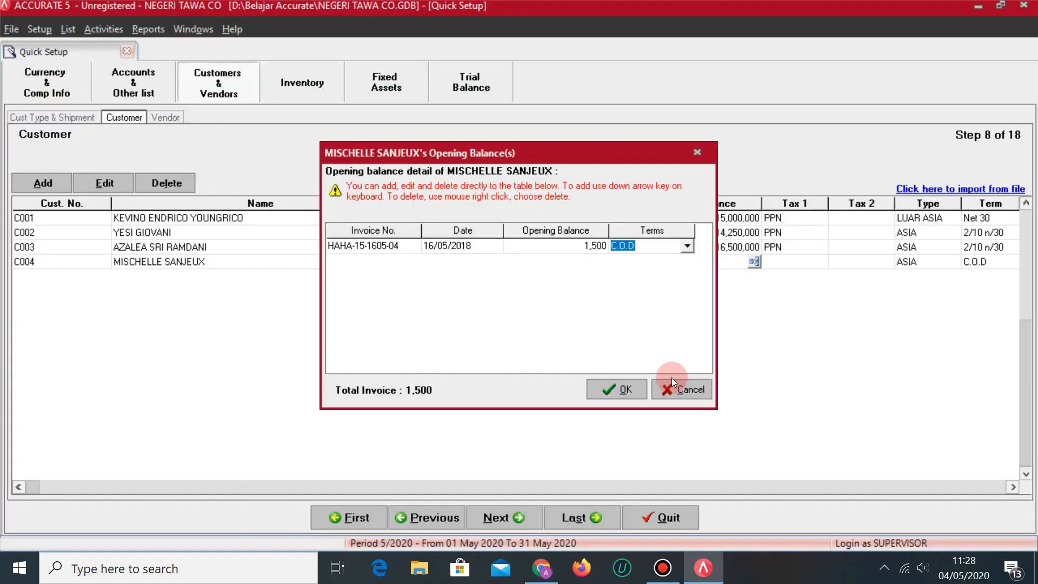
key("alt+Tab")
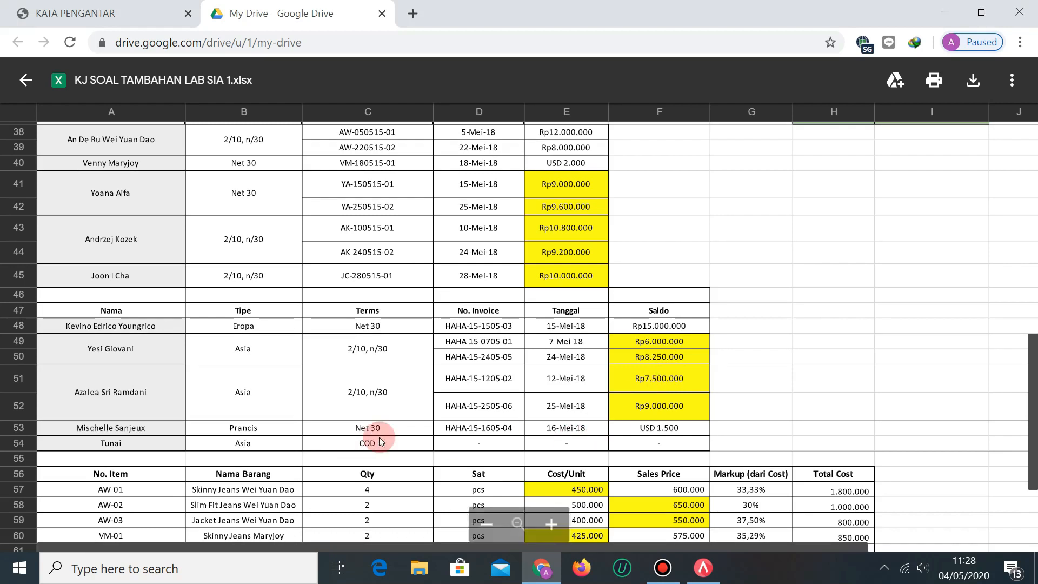
key("alt+Tab")
left_click(687, 247)
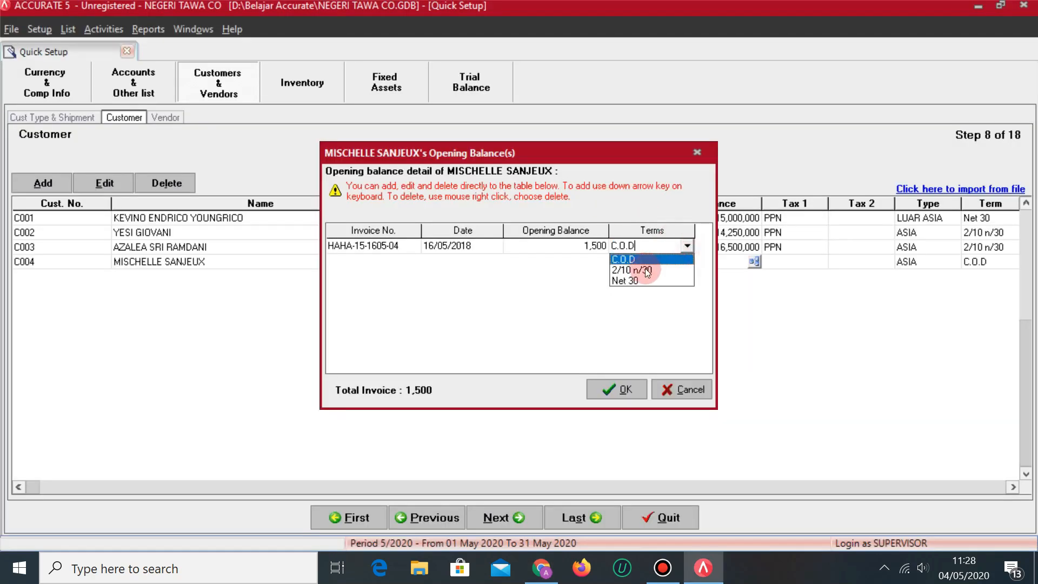
left_click(622, 280)
key("Return")
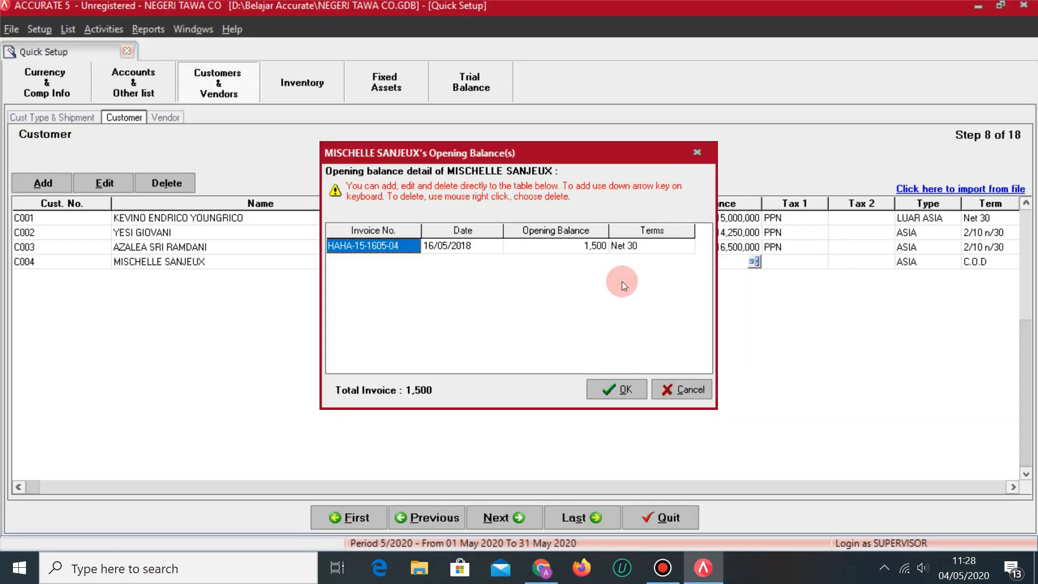
left_click(615, 389)
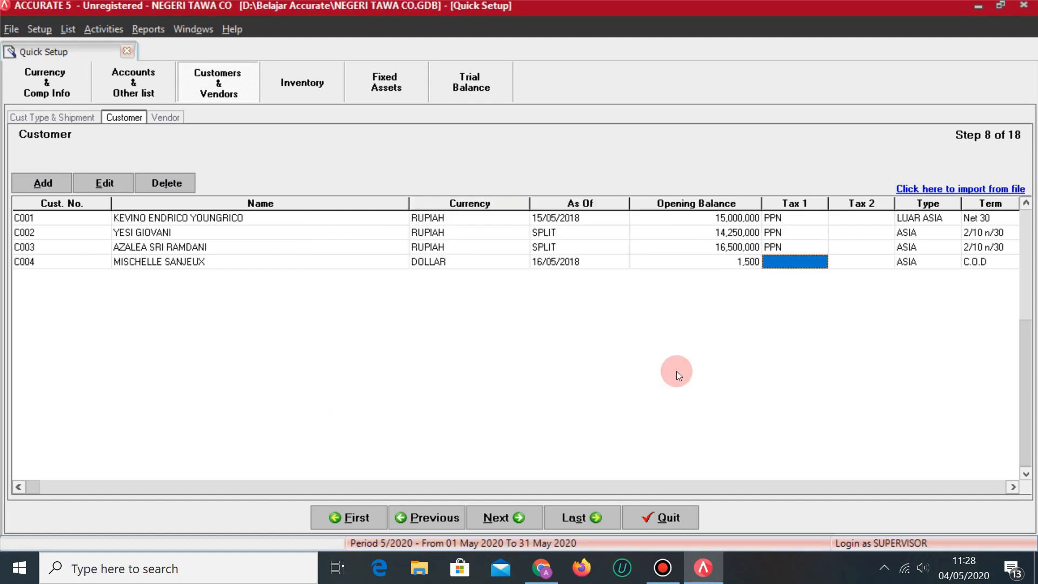
Give C004 type LUAR ASIA and Net 30 terms, starting a new row C005.
key("Tab")
key("Tab")
key("alt+Tab")
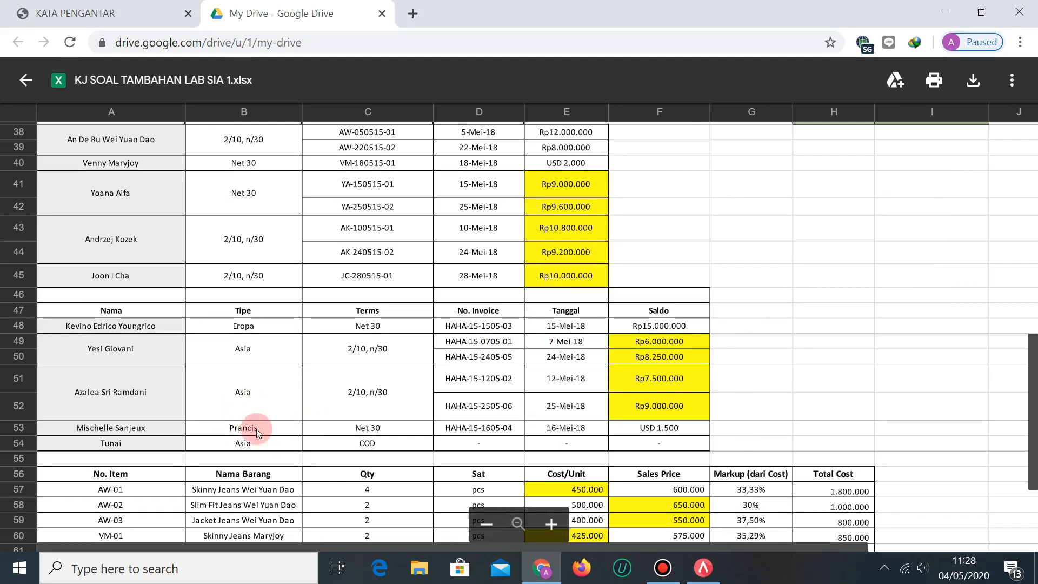
key("alt+Tab")
left_click(938, 262)
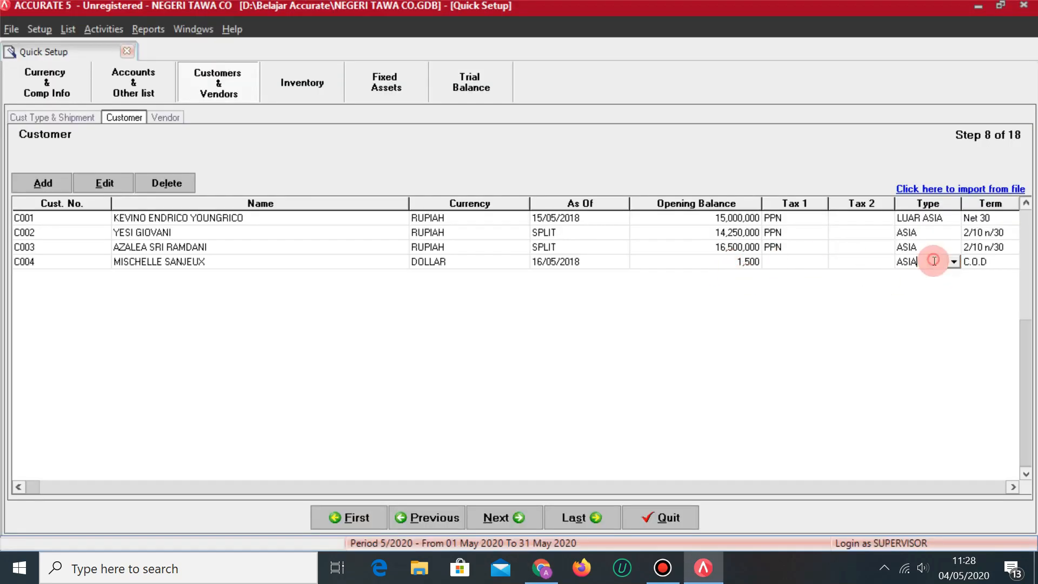
left_click(955, 263)
left_click(925, 295)
key("Tab")
left_click(918, 265)
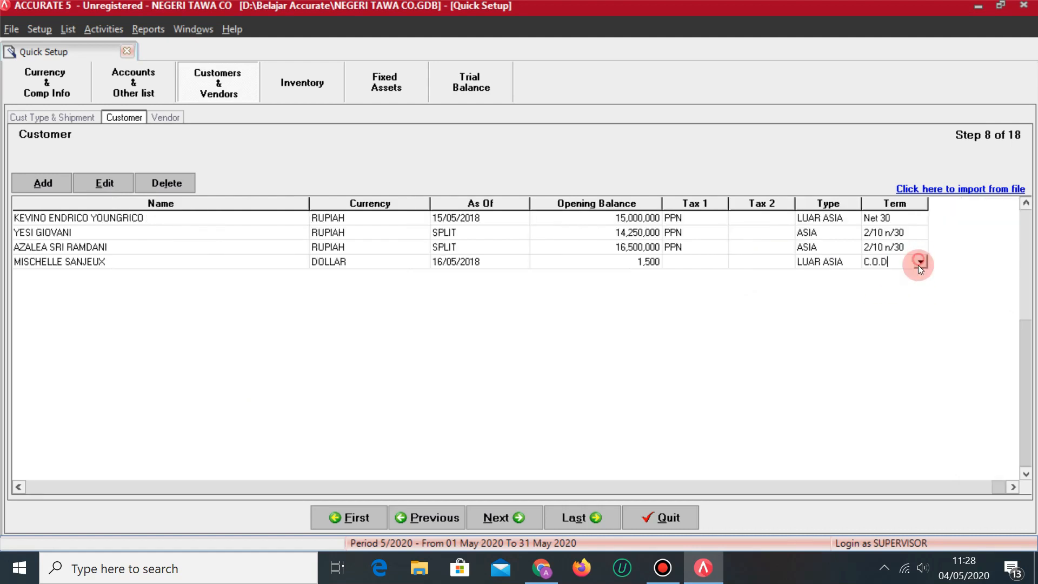
left_click(920, 263)
left_click(880, 308)
key("Tab")
key("Tab")
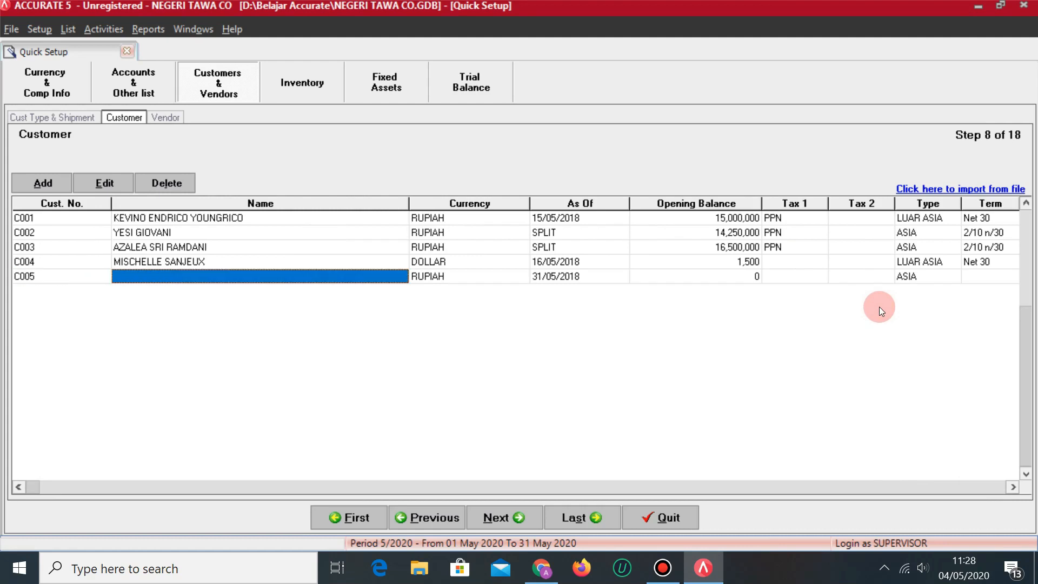
Name the new customer C005 TUNAI, keeping its default currency and date.
key("alt+Tab")
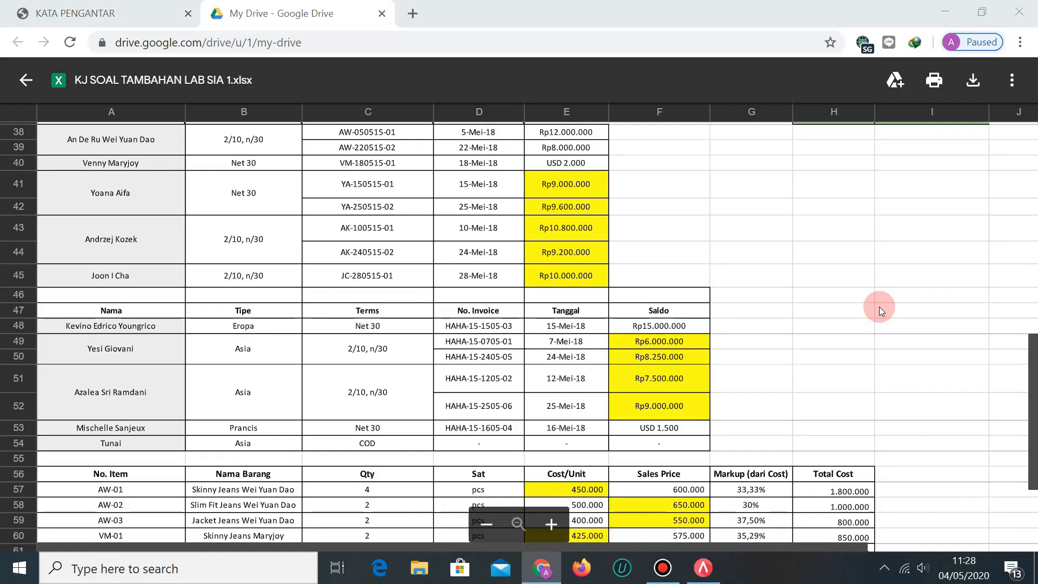
key("alt+Tab")
type("TUNAI")
key("Tab")
key("alt+Tab")
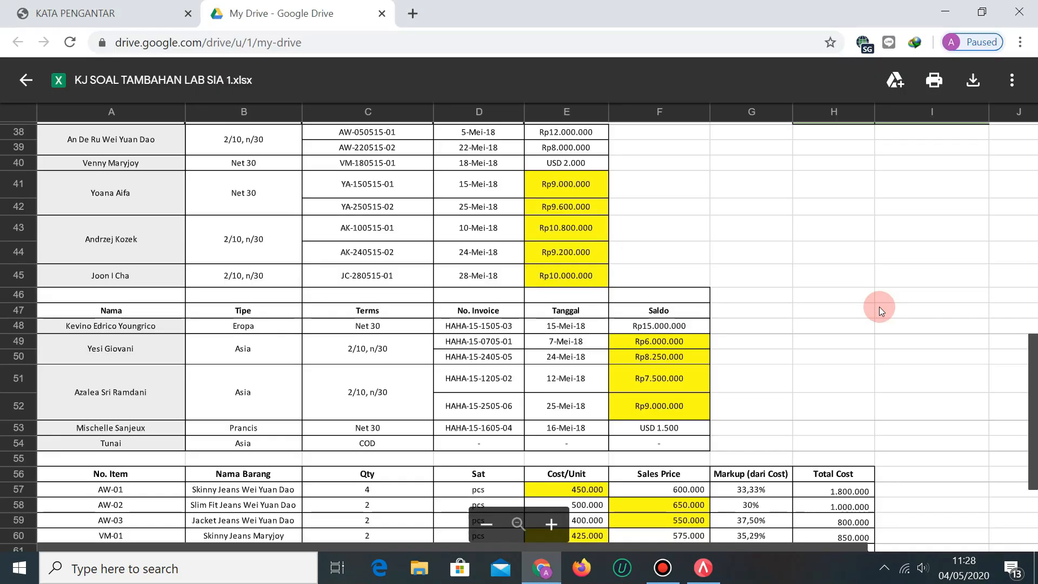
key("alt+Tab")
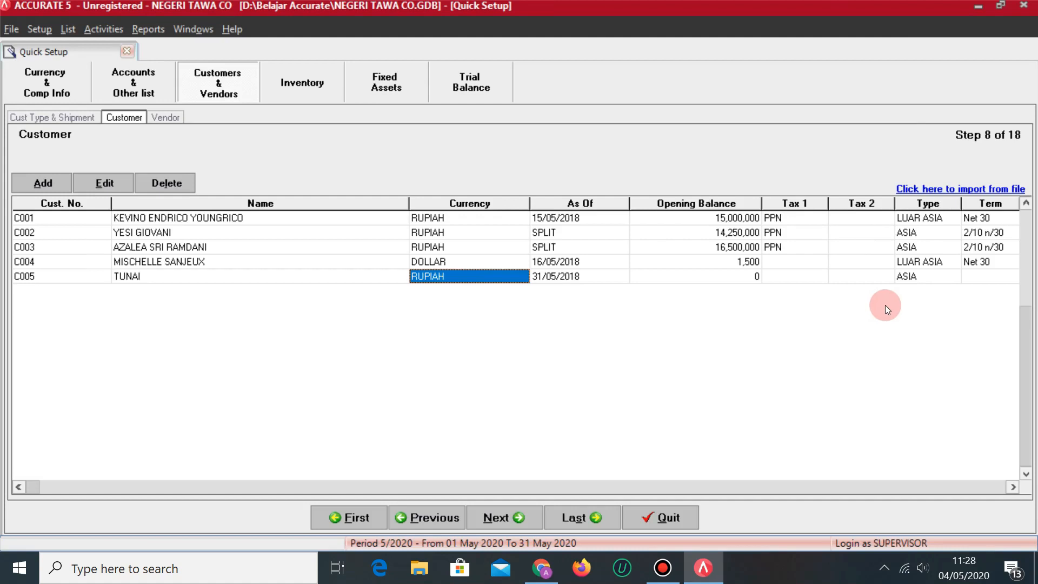
key("Tab")
key("alt+Tab")
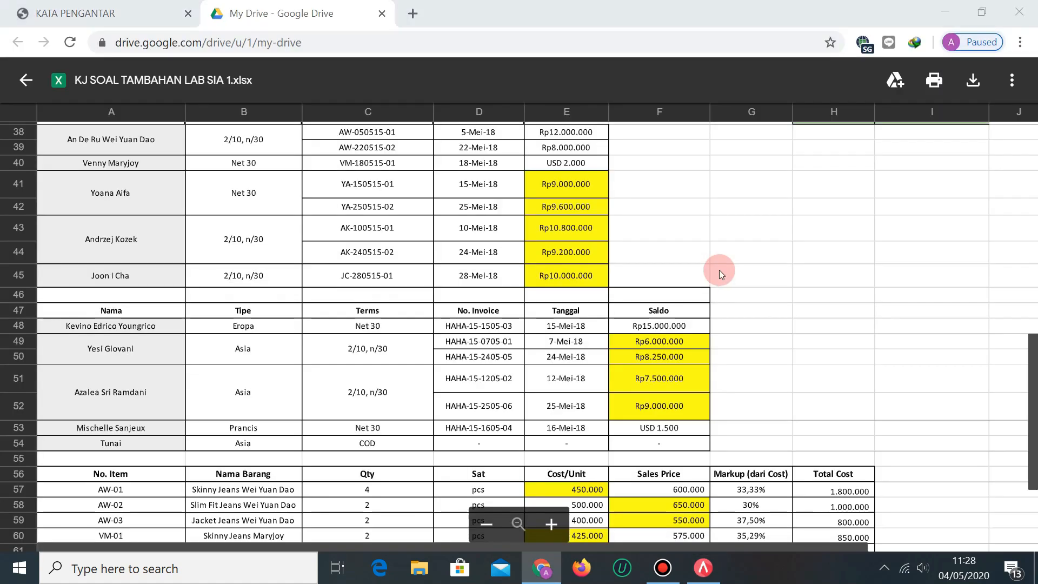
key("alt+Tab")
key("Tab")
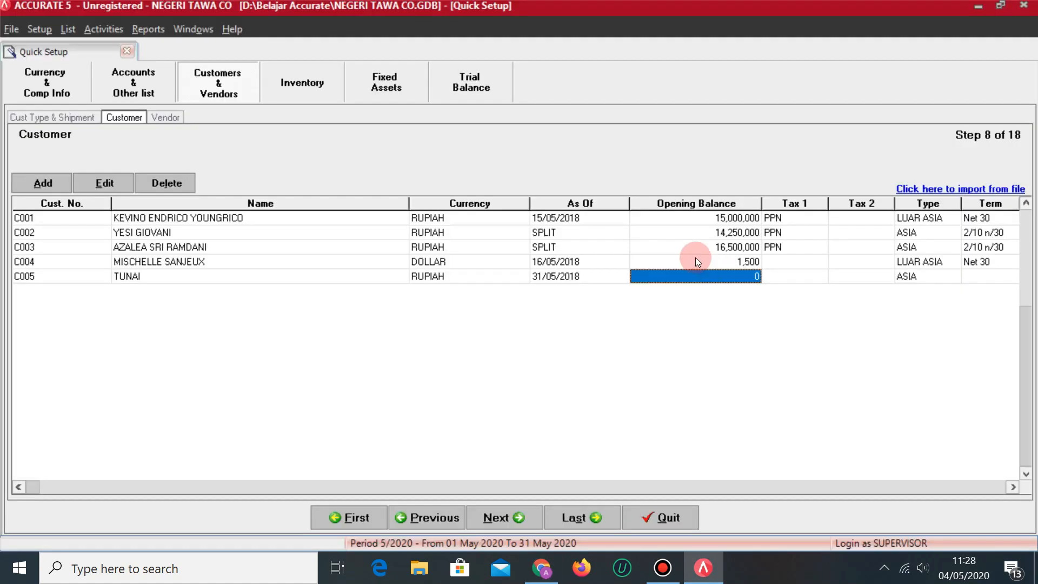
Apply PPN as Tax 1 to C004 and C005, then advance to the Vendor step.
left_click(805, 277)
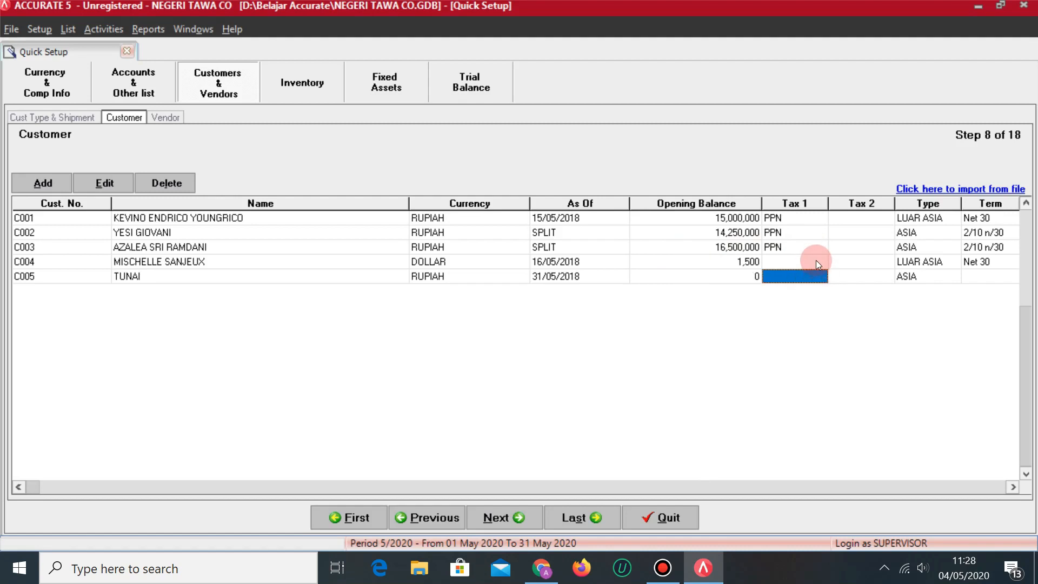
left_click(816, 263)
left_click(821, 262)
left_click(778, 291)
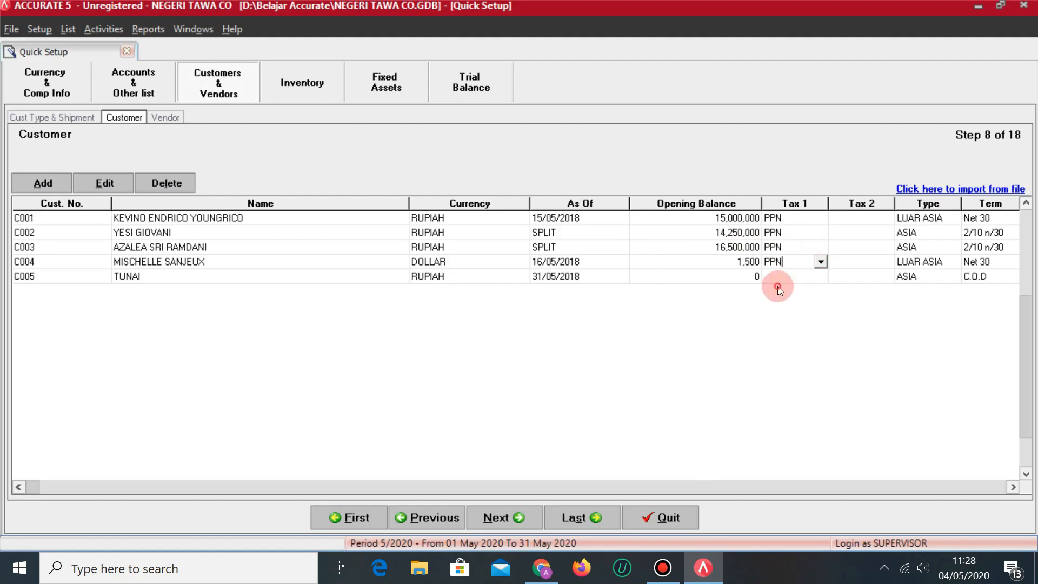
left_click(794, 279)
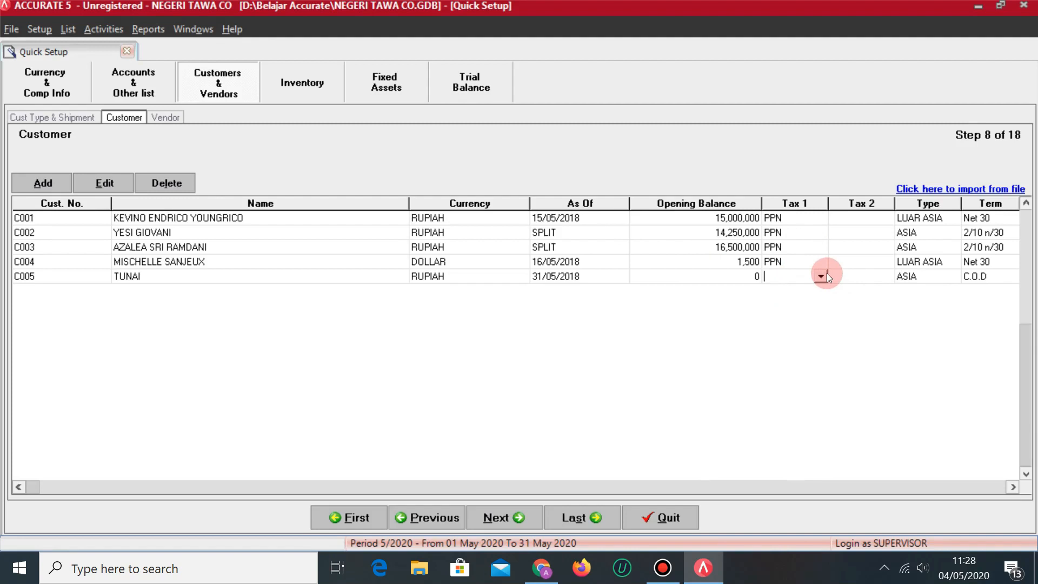
left_click(827, 275)
left_click(786, 301)
key("Return")
key("Return")
key("Return")
key("Return")
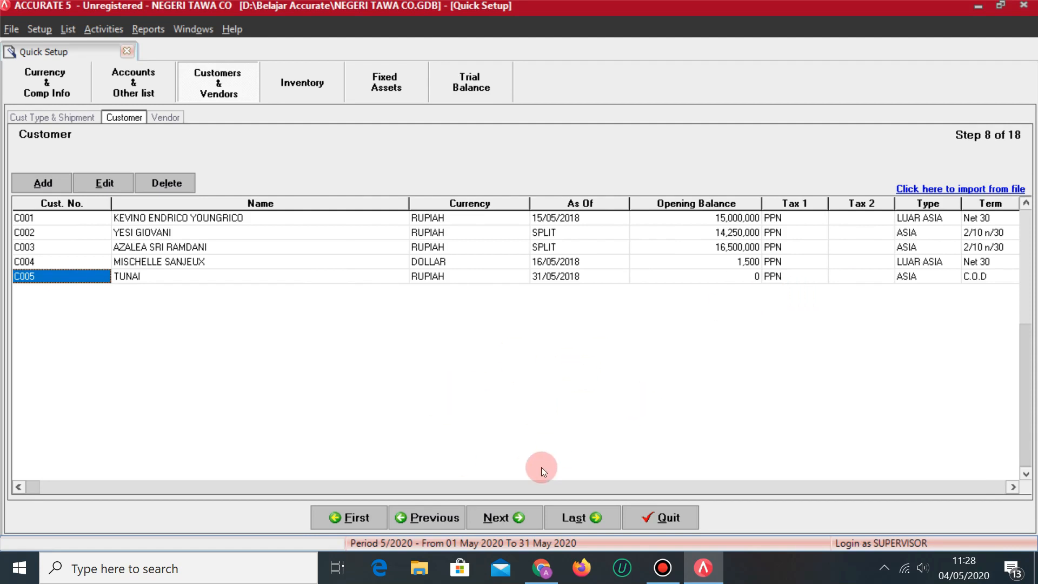
left_click(510, 523)
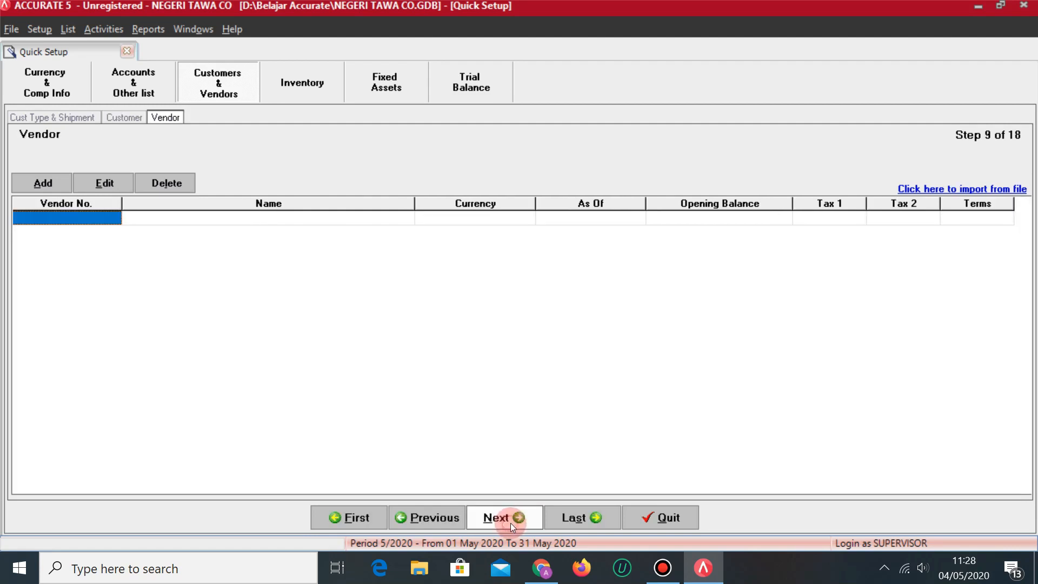
Add vendor V001 and enter its name from the reference sheet.
key("alt+Tab")
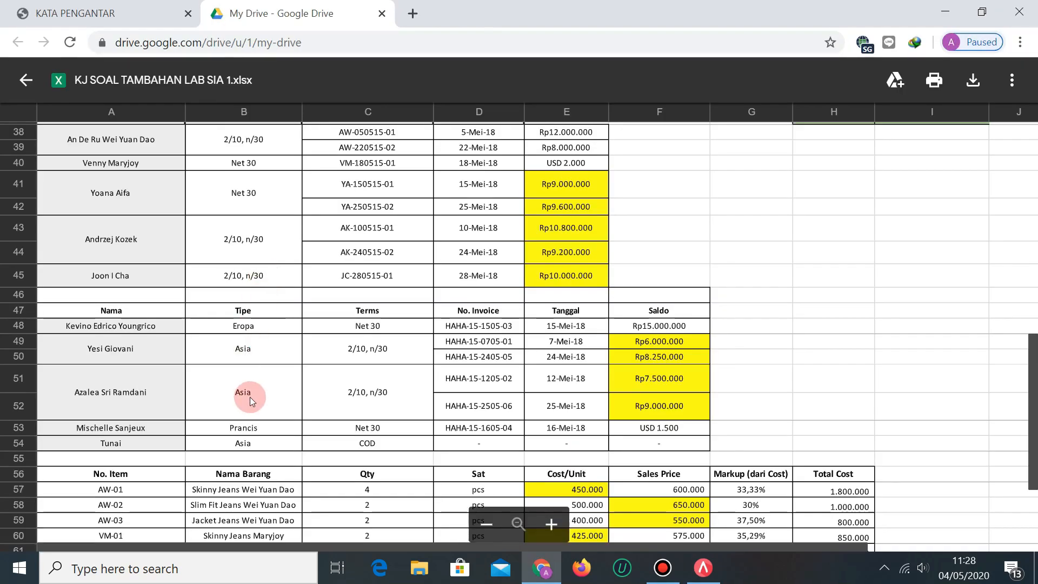
scroll(251, 400, "up", 5)
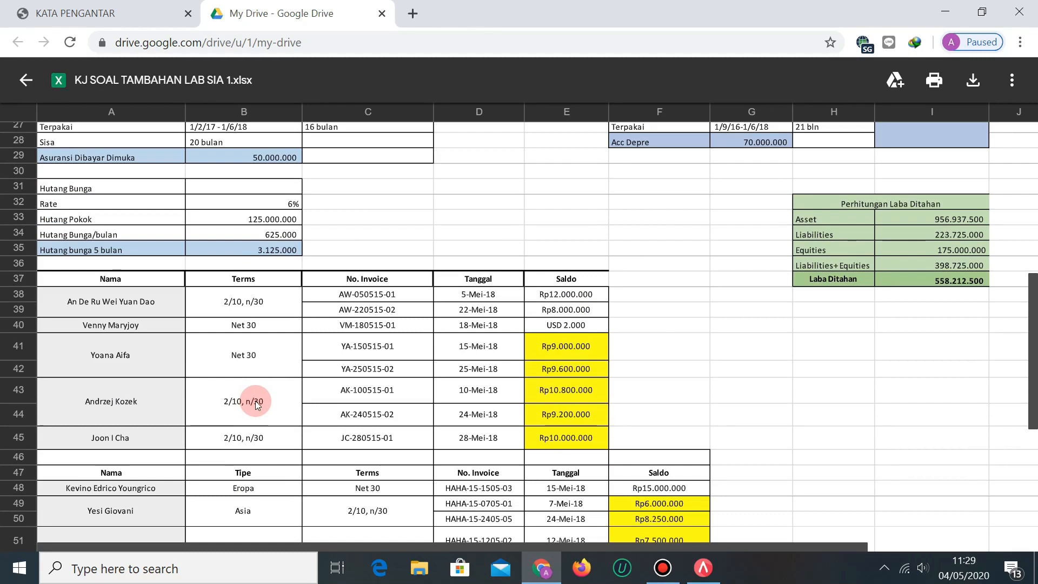
key("alt+Tab")
left_click(391, 329)
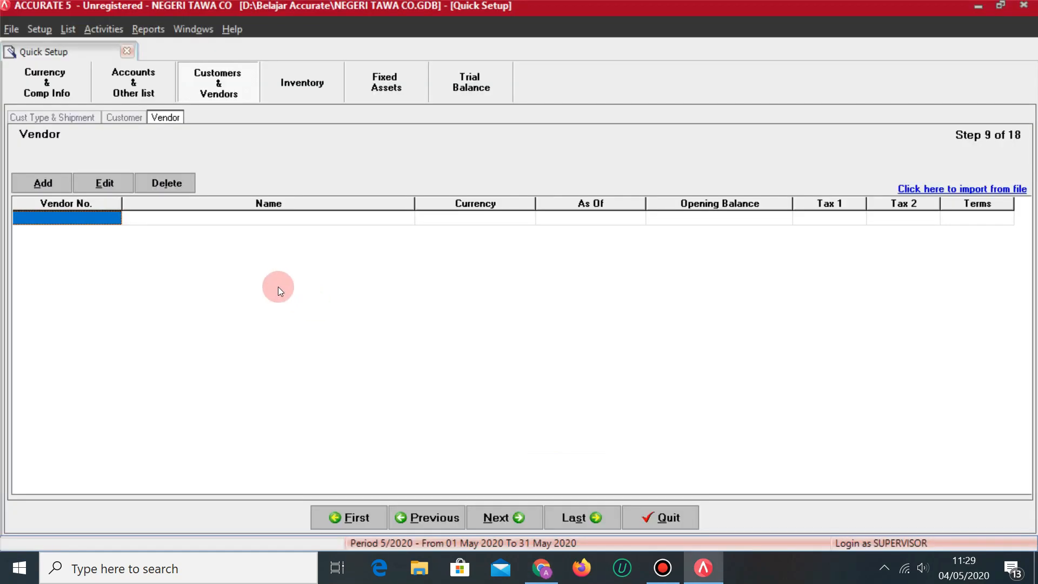
type("V001")
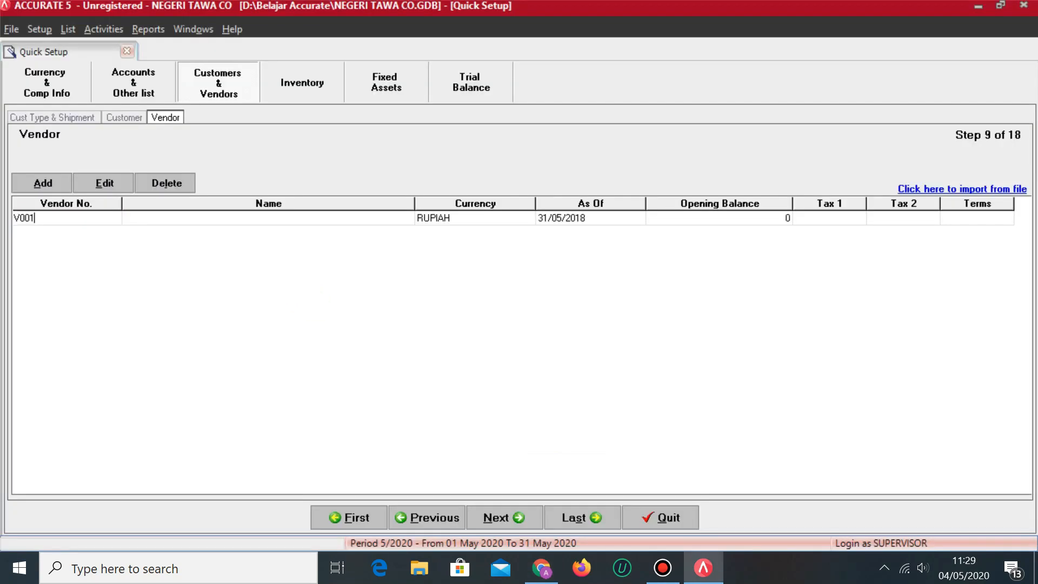
key("Tab")
key("alt+Tab")
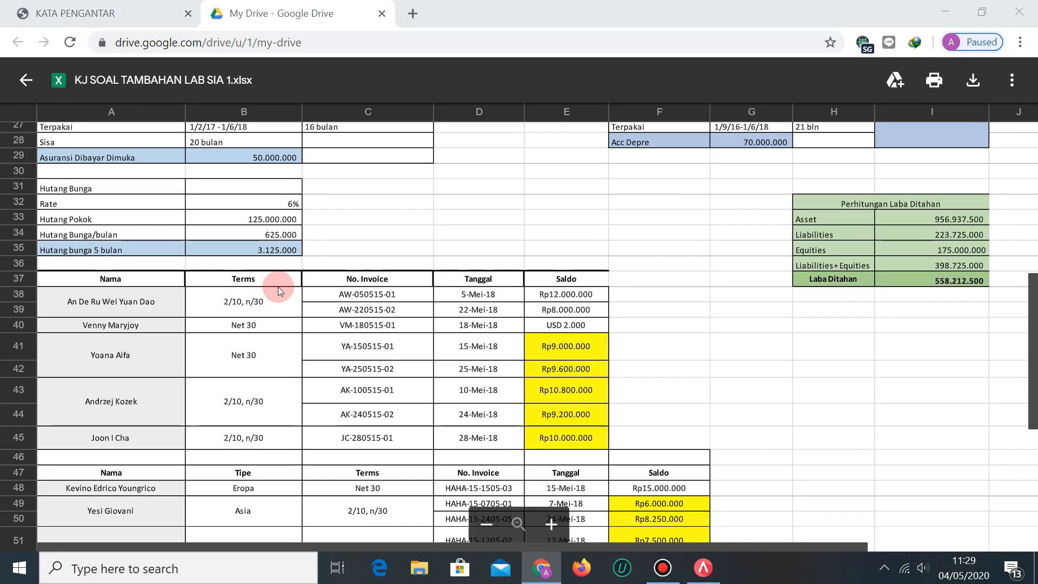
key("alt+Tab")
type("AN DE RU")
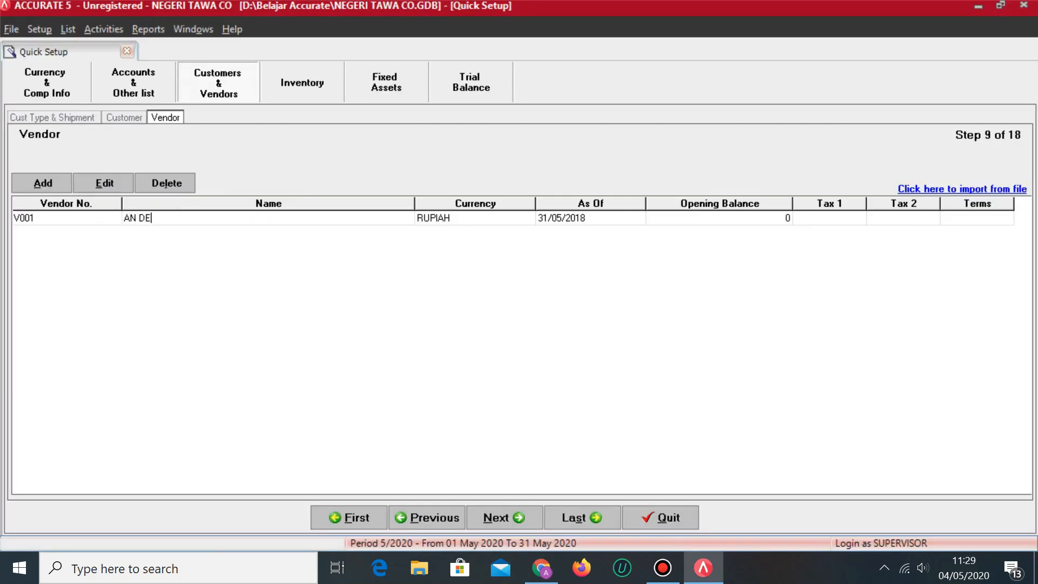
key("Tab")
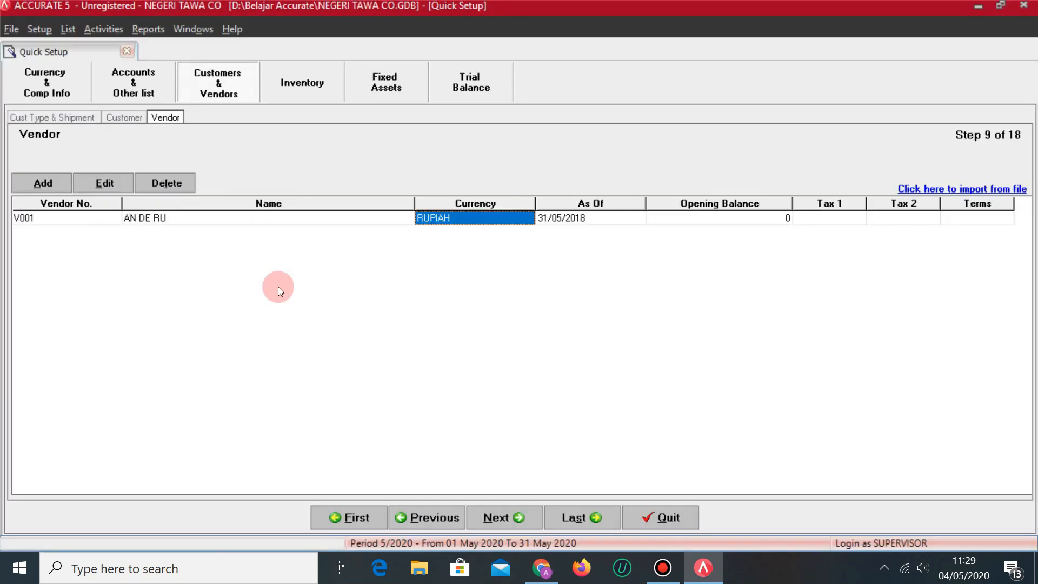
Keep RUPIAH and 31/05/2018 for V001 and open its opening-balance invoice details.
key("alt+Tab")
key("alt+Tab")
key("Tab")
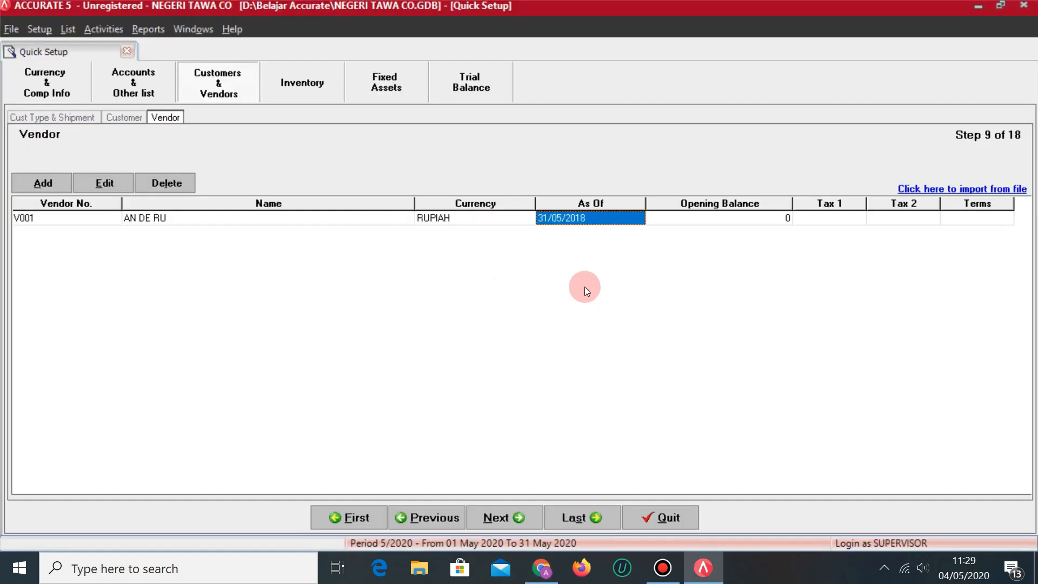
left_click(772, 220)
left_click(784, 218)
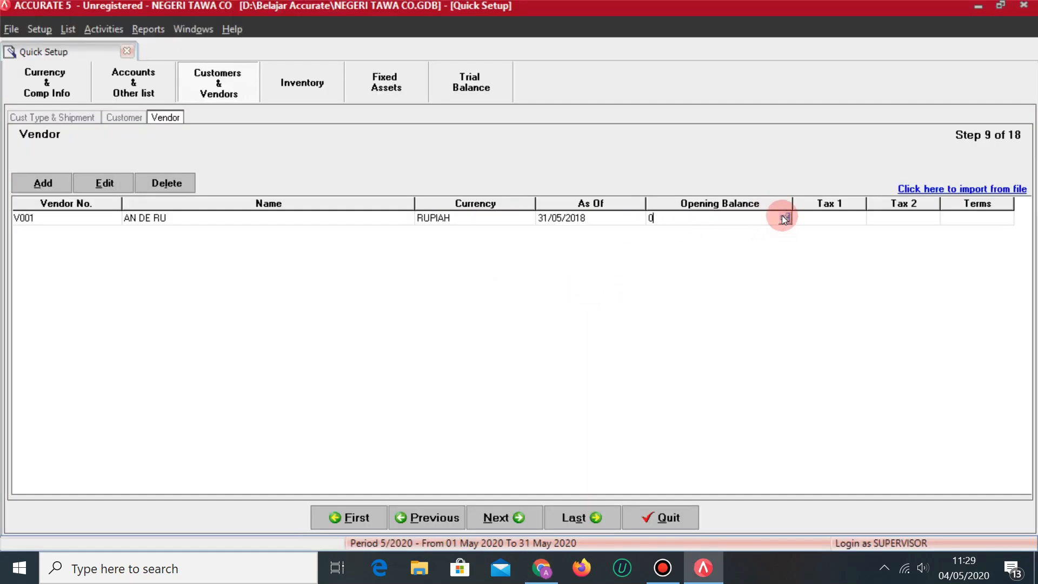
left_click(785, 219)
key("alt+Tab")
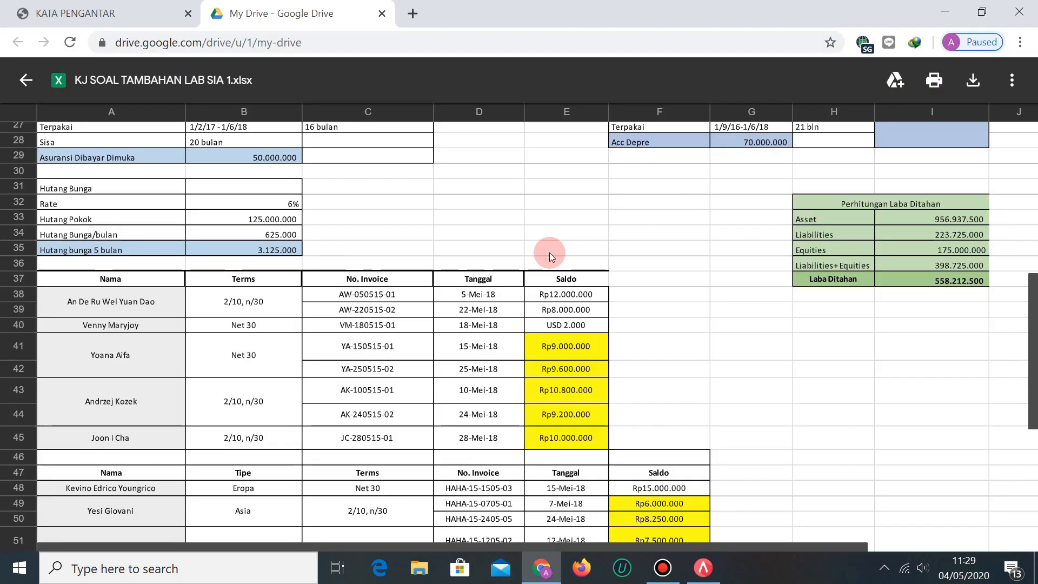
key("alt+Tab")
Enter invoice AW-050515-01 dated 05/05/2018 for 12,000,000 on 2/10 n/30 terms.
type("AW")
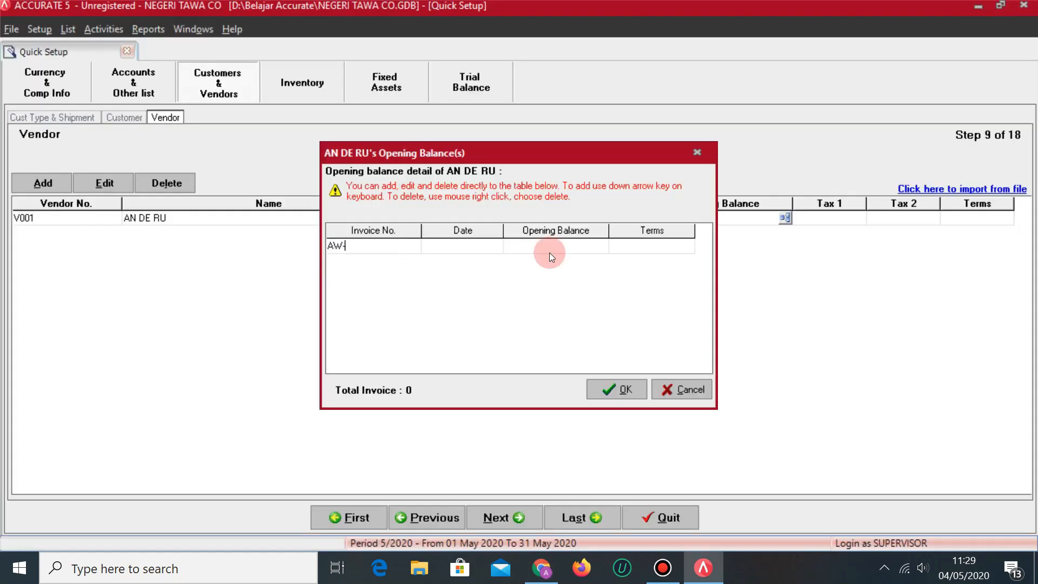
key("alt+Tab")
key("alt+Tab")
type("-050515")
key("alt+Tab")
key("alt+Tab")
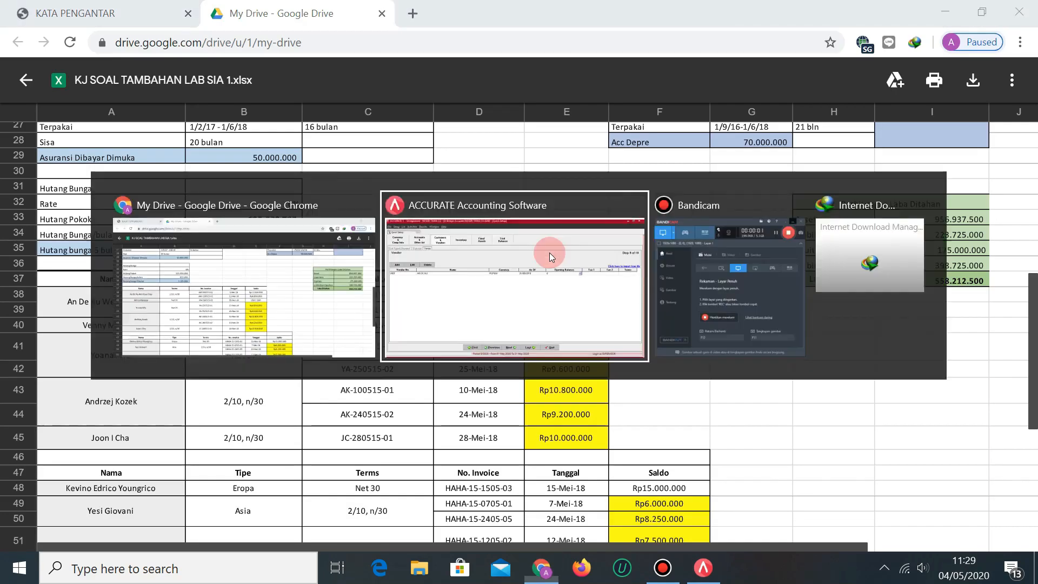
key("alt+Tab")
key("alt+Tab")
type("-01")
key("Tab")
type("05")
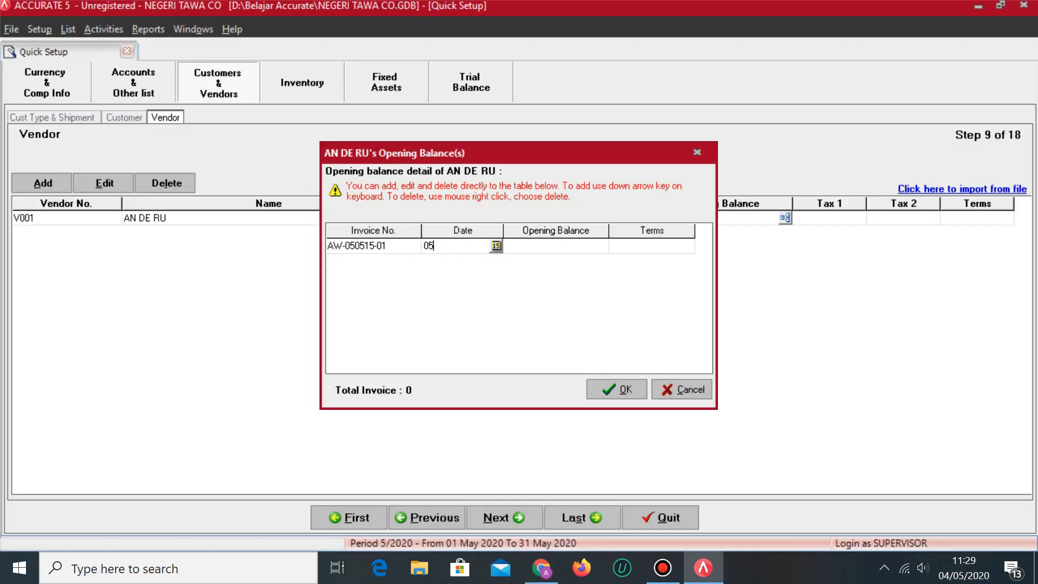
type("/05/2018")
key("Tab")
key("alt+Tab")
key("alt+Tab")
type("12000")
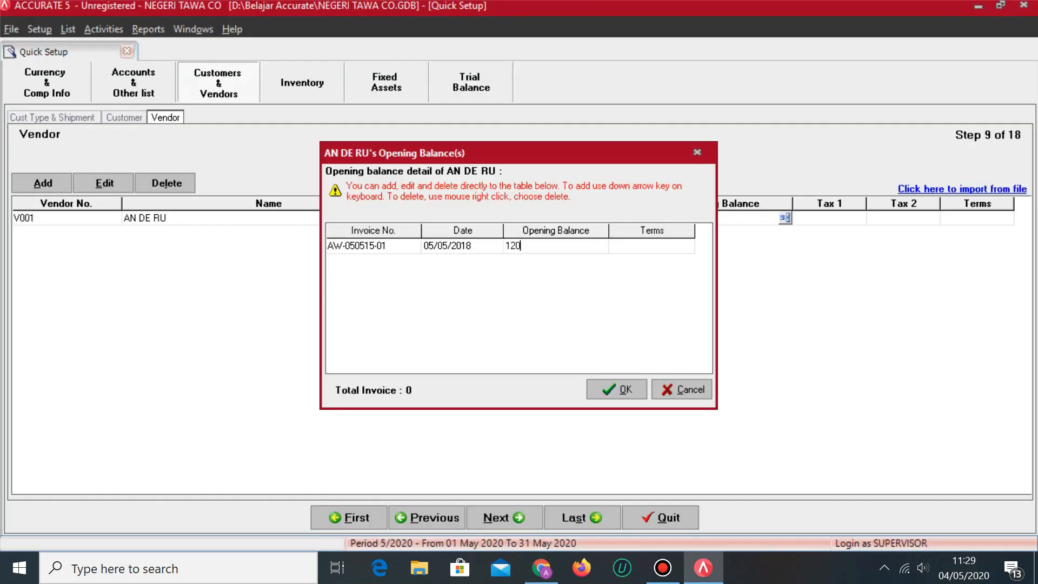
key("Tab")
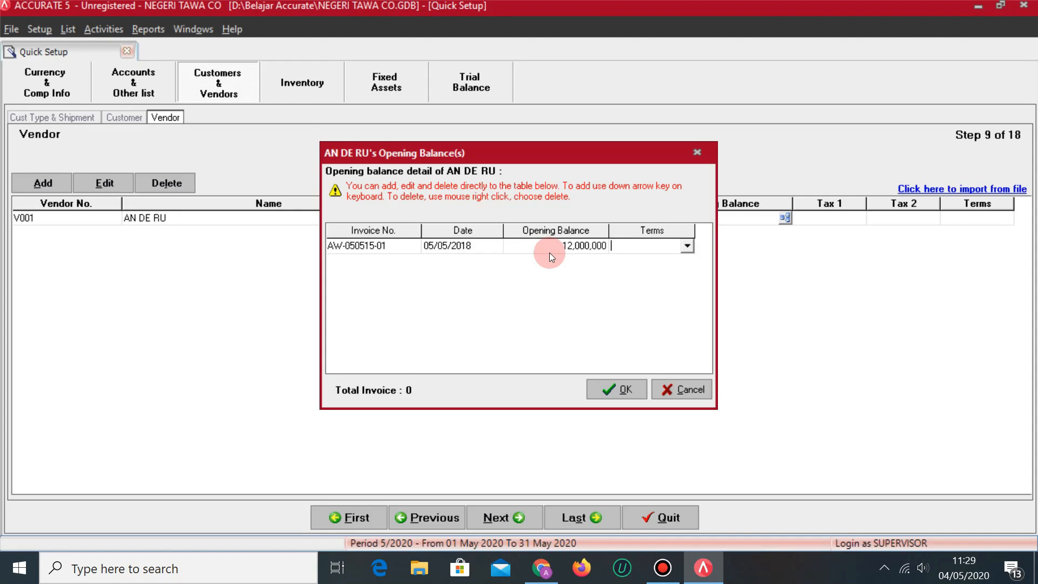
key("alt+Tab")
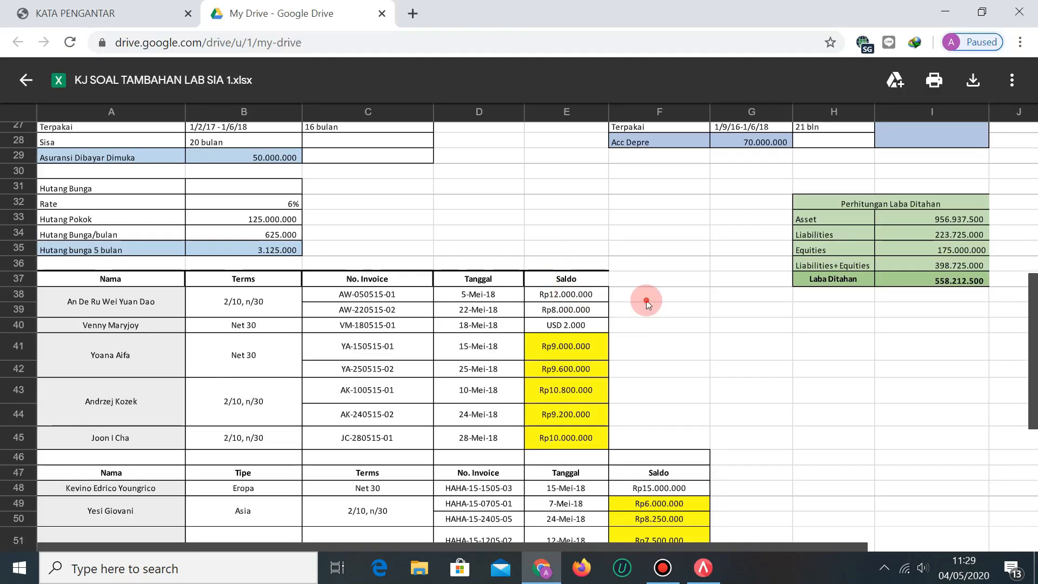
left_click(644, 297)
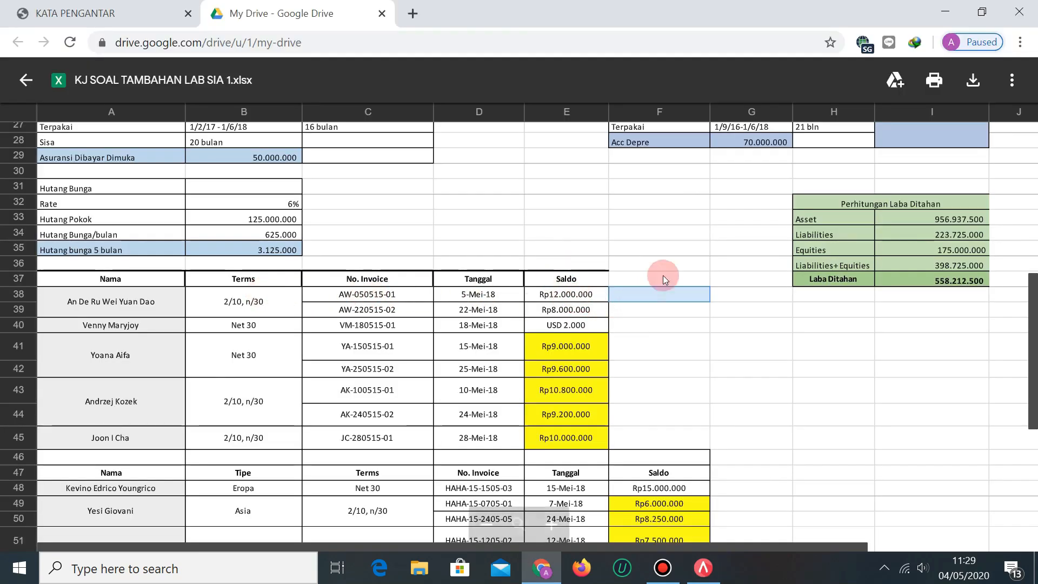
key("alt+Tab")
left_click(687, 246)
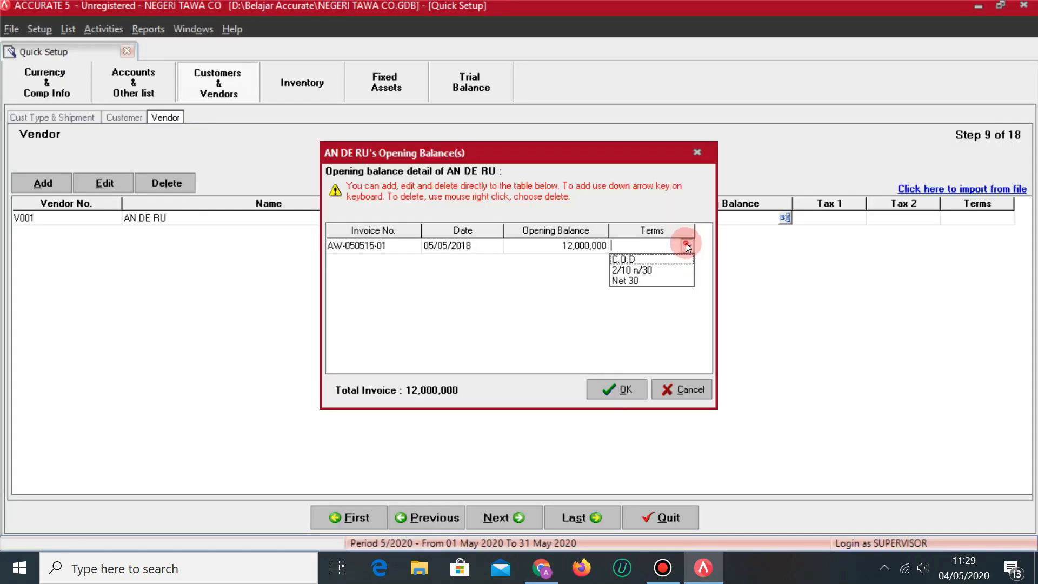
left_click(649, 270)
Add invoice AW-220515-02 dated 22/05/2018 for 8,000,000 on 2/10 n/30, discarding the empty row.
key("Down")
key("alt+Tab")
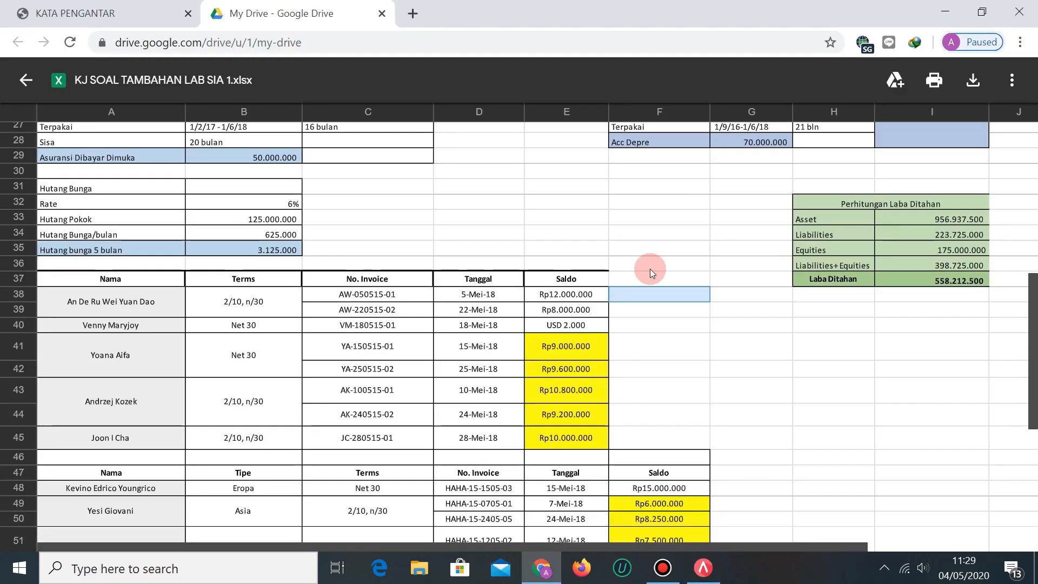
key("alt+Tab")
type("AW-")
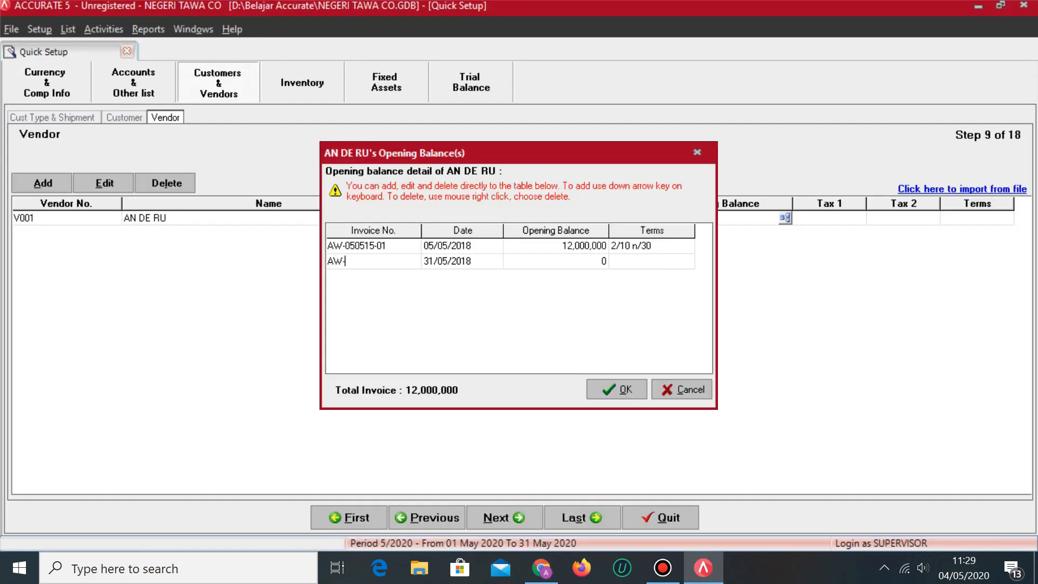
key("alt+Tab")
type("220515-")
key("alt+Tab")
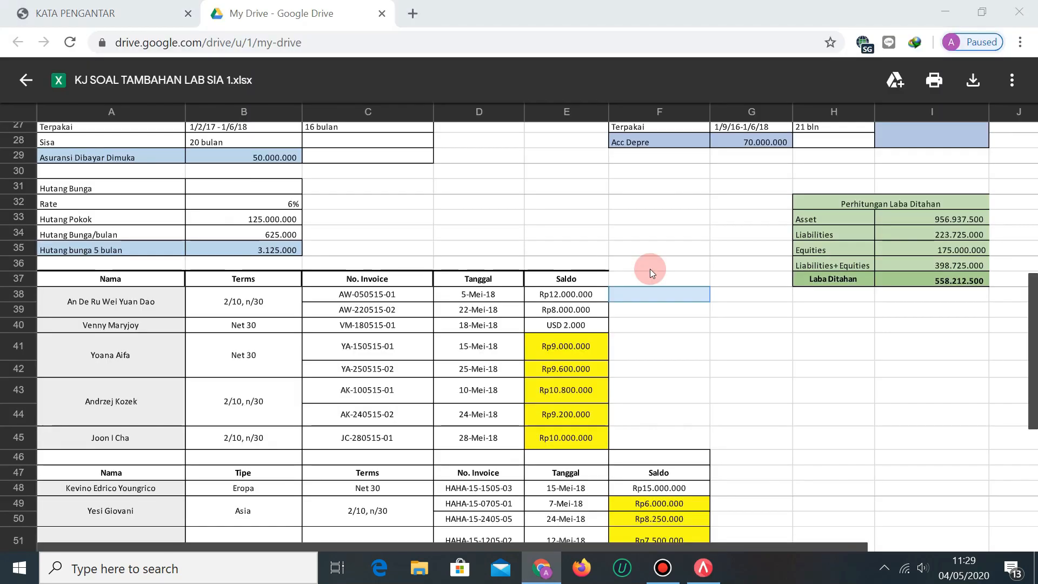
key("alt+Tab")
type("02")
key("Tab")
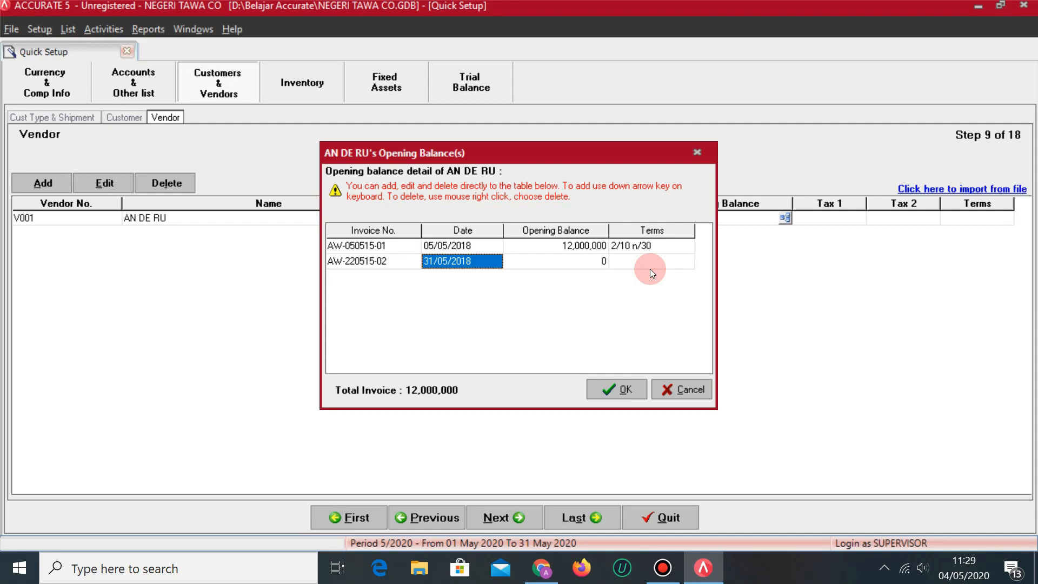
type("22/05/2018")
key("Tab")
key("alt+Tab")
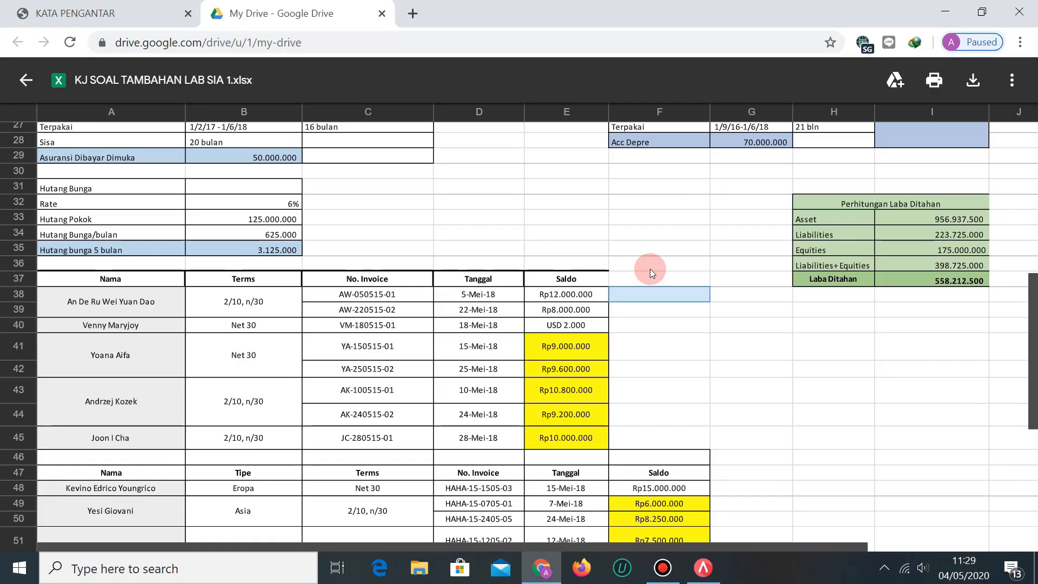
key("alt+Tab")
type("8,000,0")
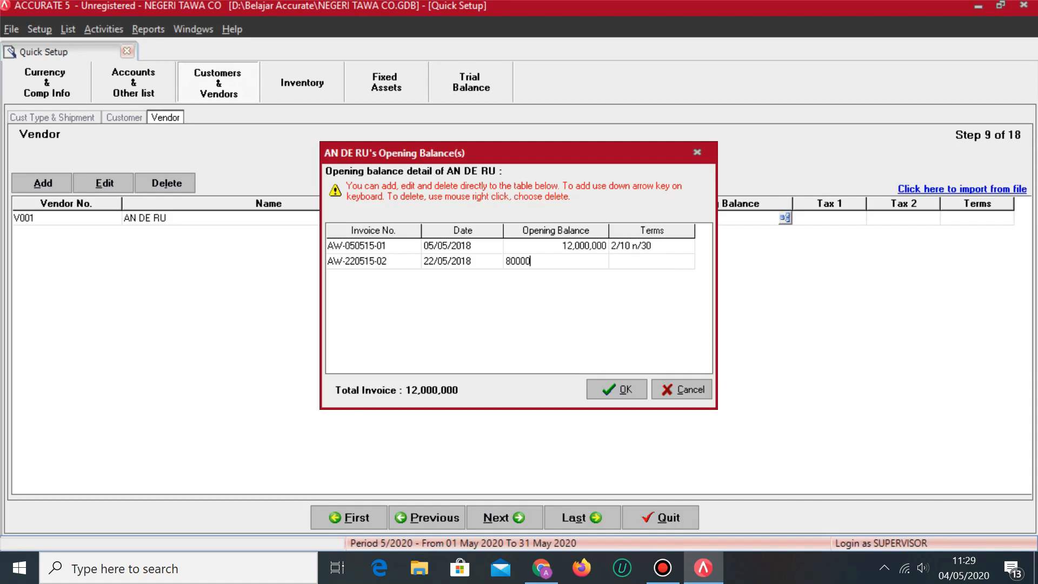
type("00")
left_click(650, 267)
left_click(688, 261)
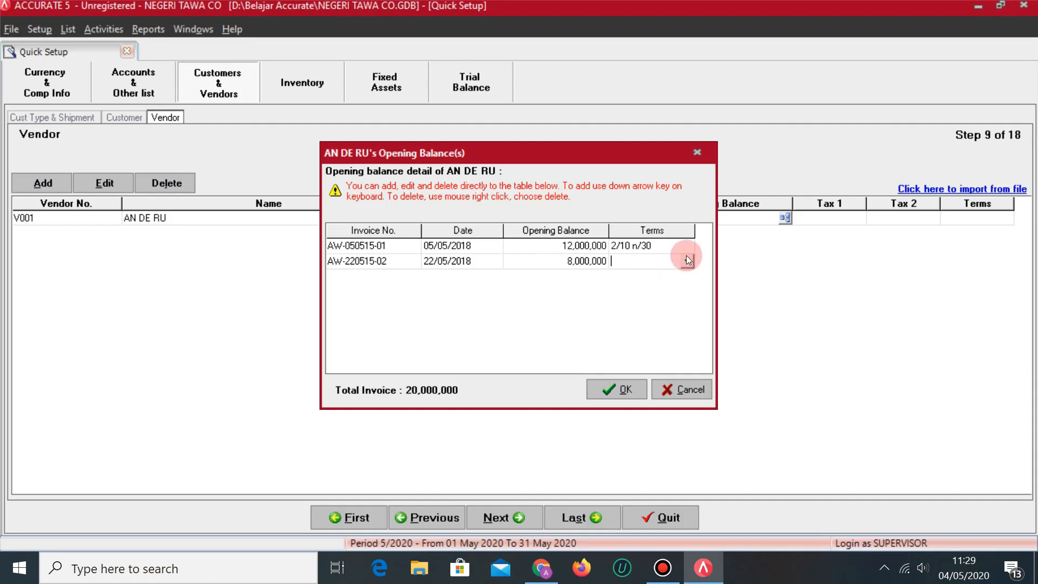
left_click(687, 261)
left_click(642, 286)
key("Down")
key("Up")
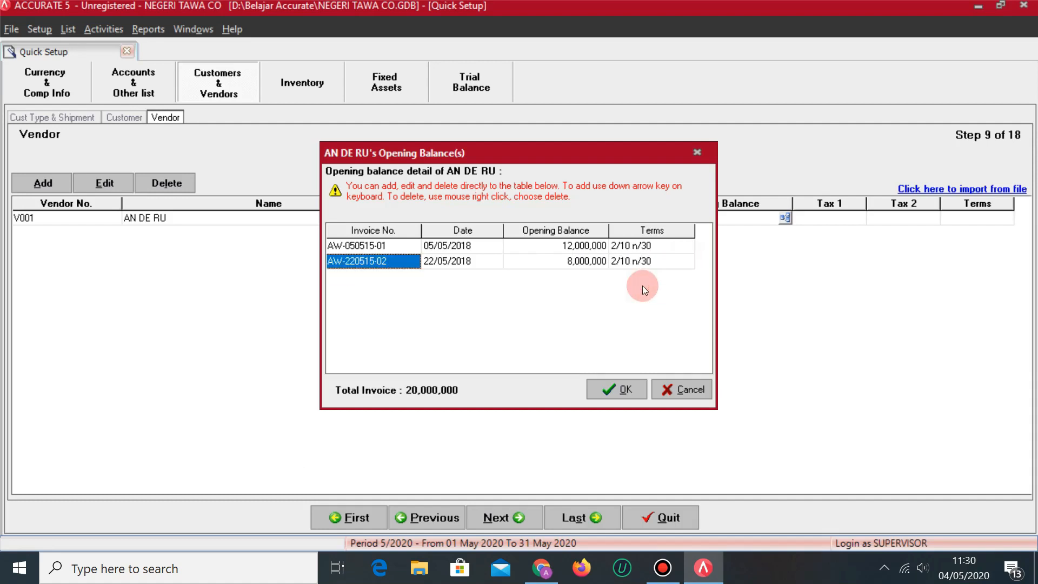
Save the two opening-balance invoices, then give the first vendor PPN tax and 2/10 n/30 terms.
left_click(628, 390)
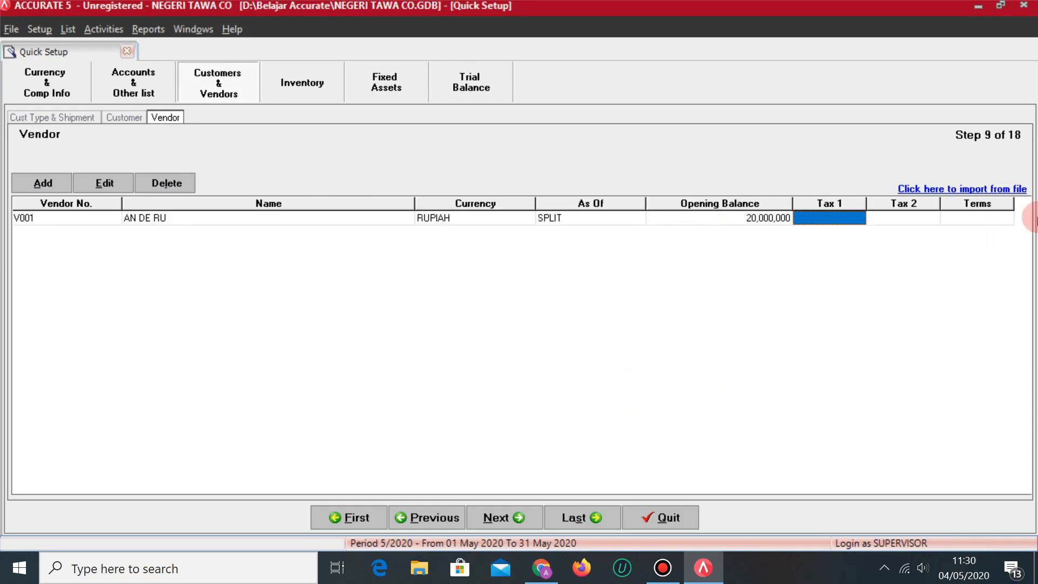
left_click(839, 222)
left_click(859, 218)
left_click(836, 242)
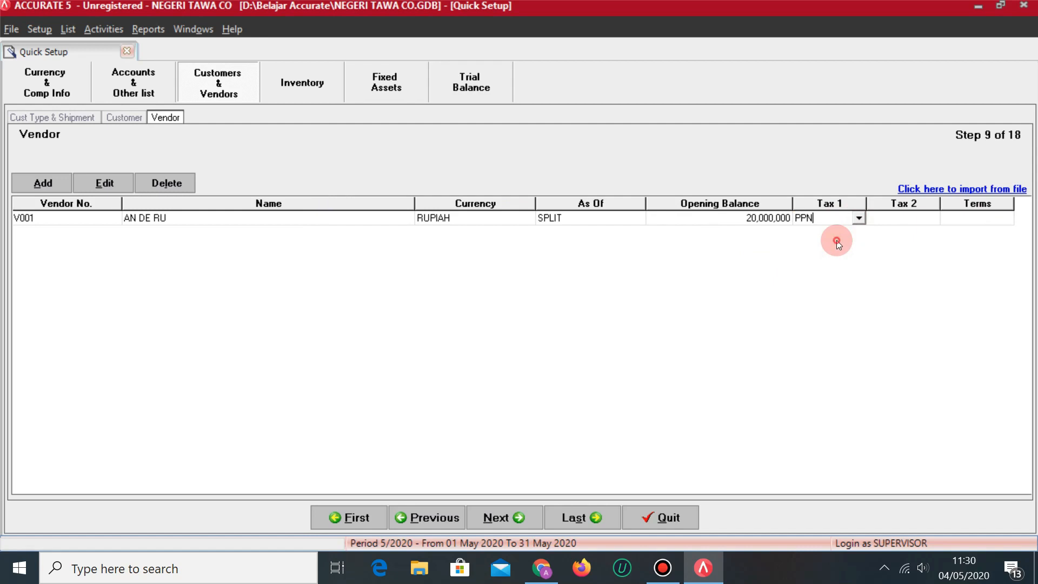
key("Tab")
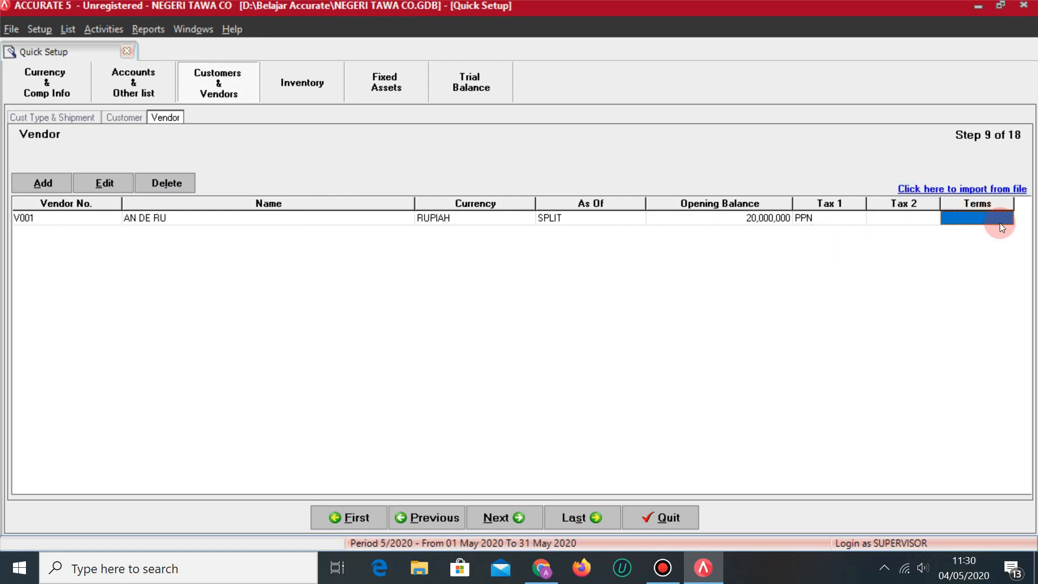
left_click(1000, 219)
left_click(1007, 219)
left_click(971, 253)
key("Tab")
Add a new vendor row, V002, entering the vendor's name from the source sheet.
key("Down")
key("alt+Tab")
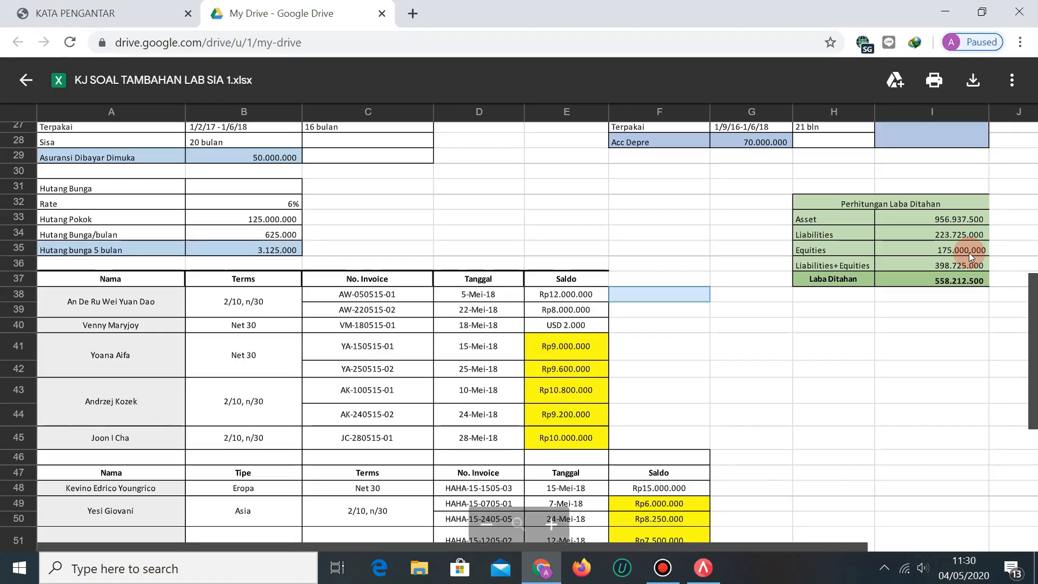
key("alt+Tab")
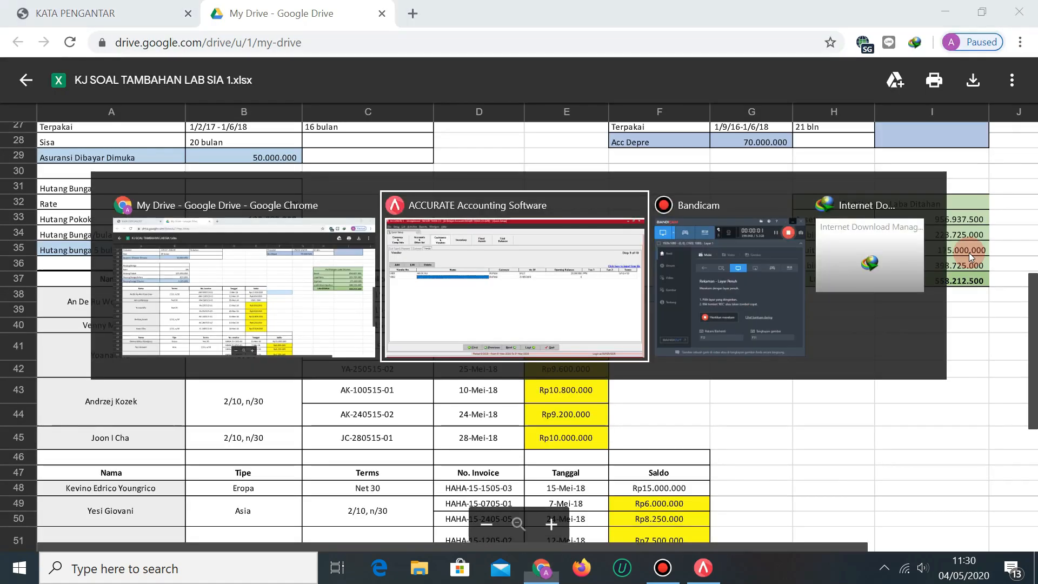
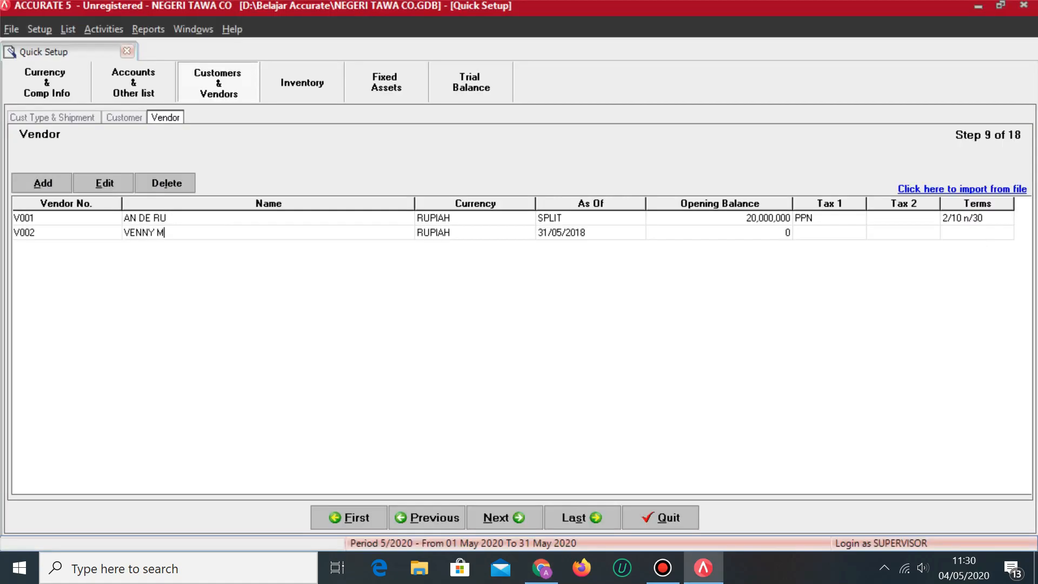
key("Tab")
key("alt+Tab")
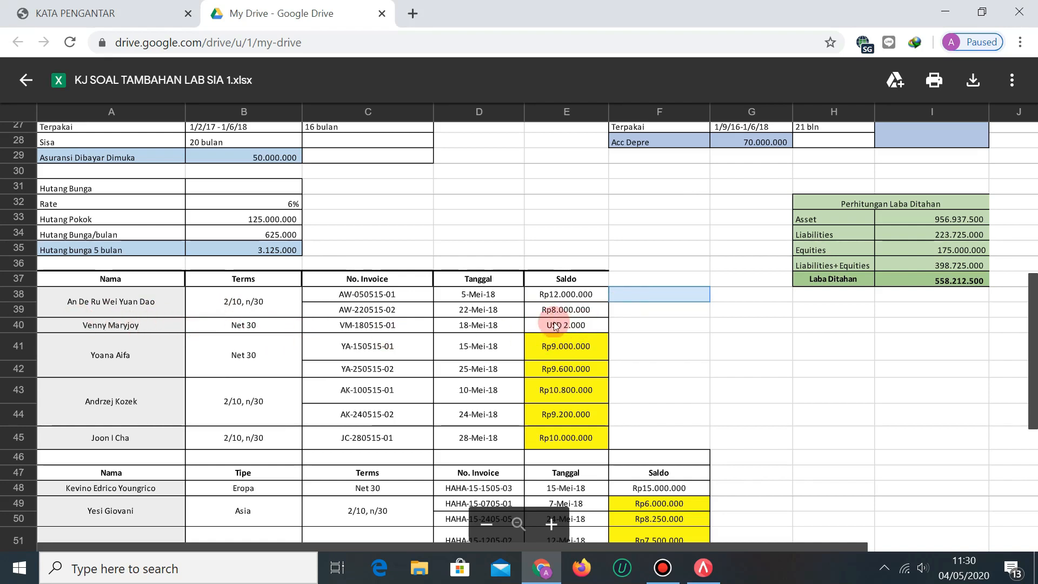
key("alt+Tab")
Set V002's currency to DOLLAR and open its opening-balance invoice details.
left_click(527, 236)
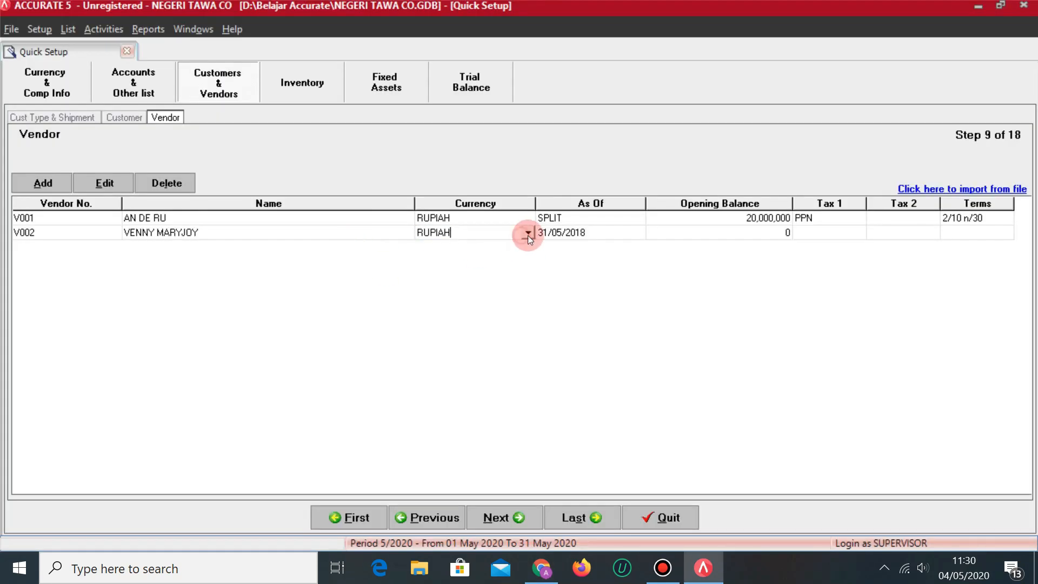
left_click(528, 235)
left_click(447, 268)
key("Tab")
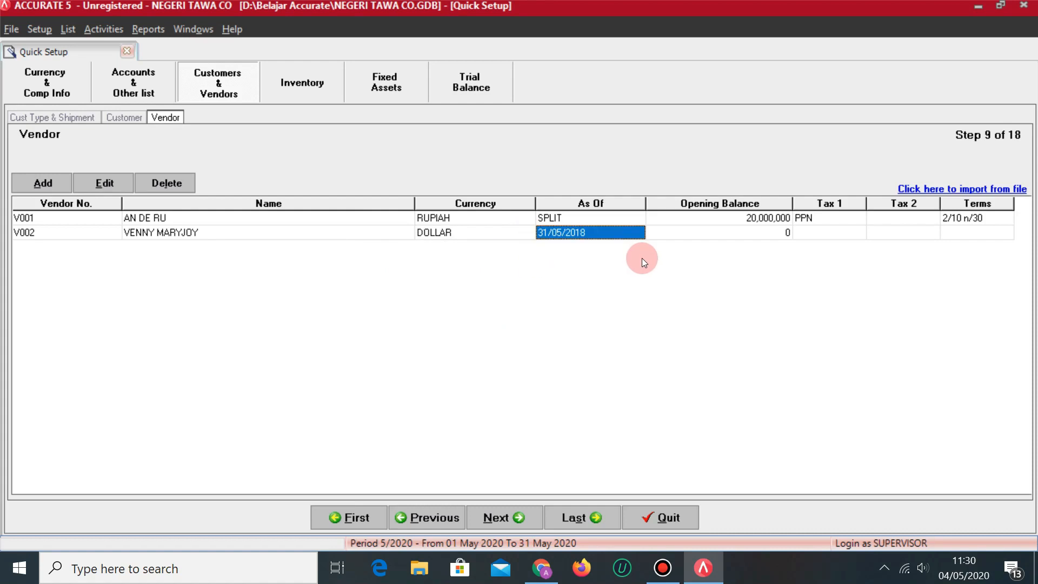
left_click(779, 235)
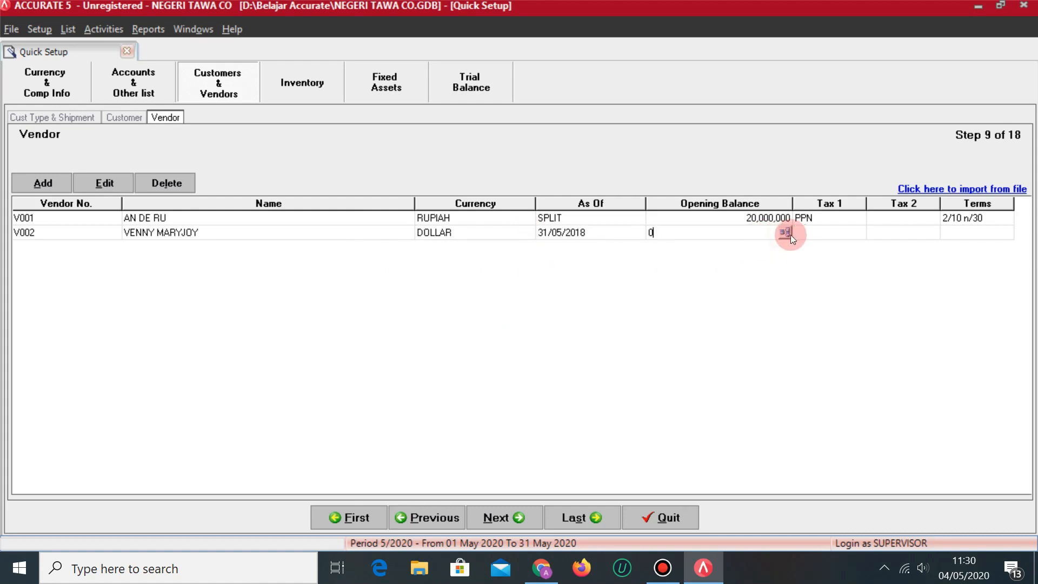
left_click(785, 233)
key("alt+Tab")
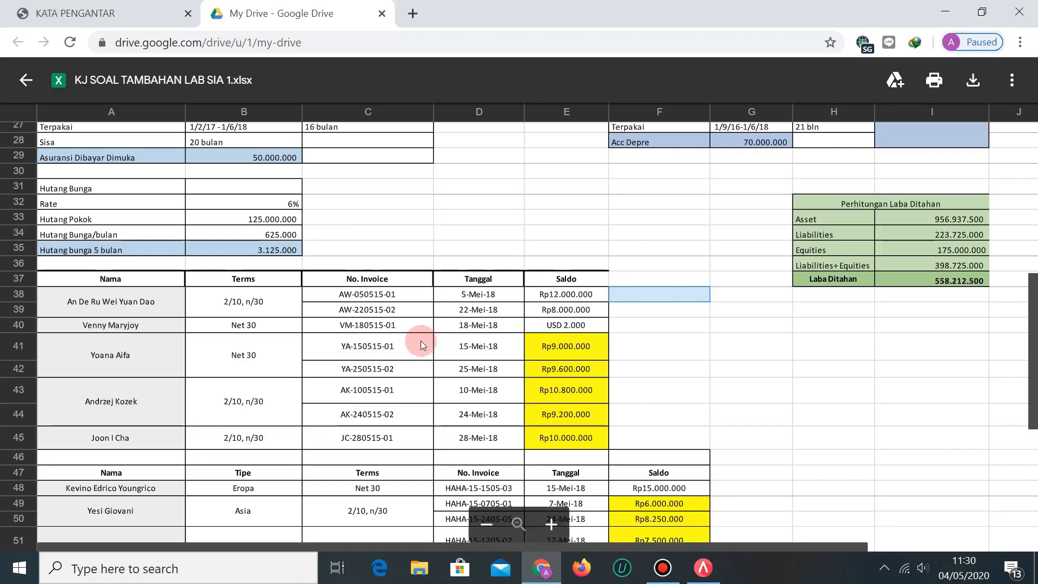
key("alt+Tab")
Enter V002's opening-balance invoice number VM-180515-01 with date 18/05/2018.
type("VM-")
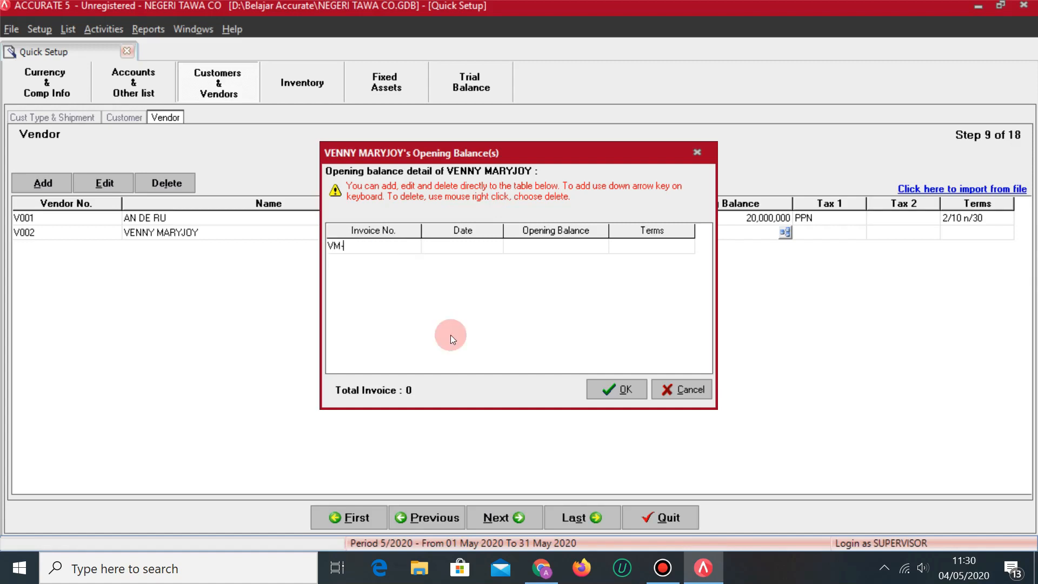
key("alt+Tab")
key("alt+Tab")
type("1805")
key("alt+Tab")
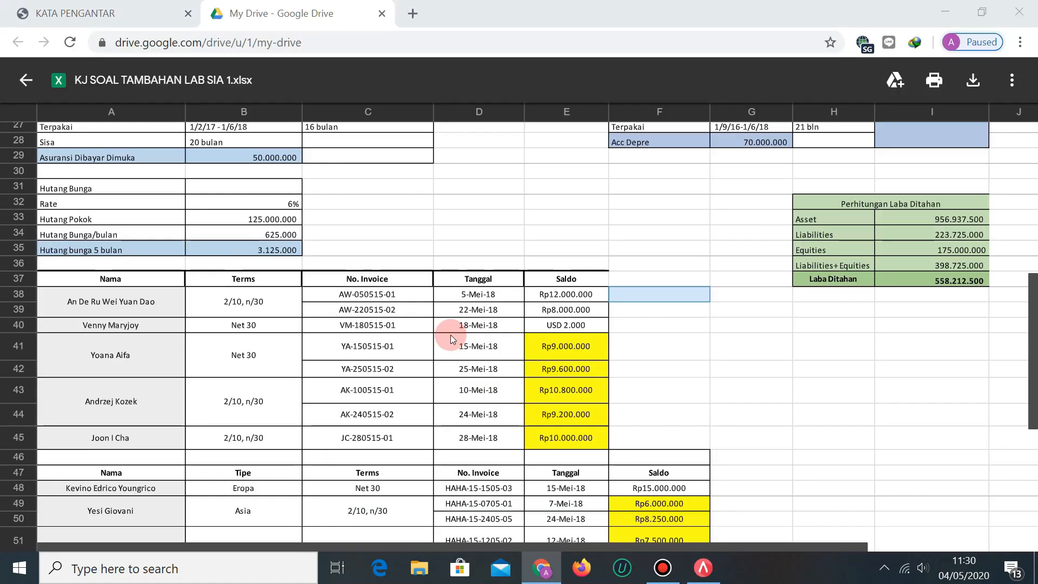
key("alt+Tab")
type("15-0")
key("alt+Tab")
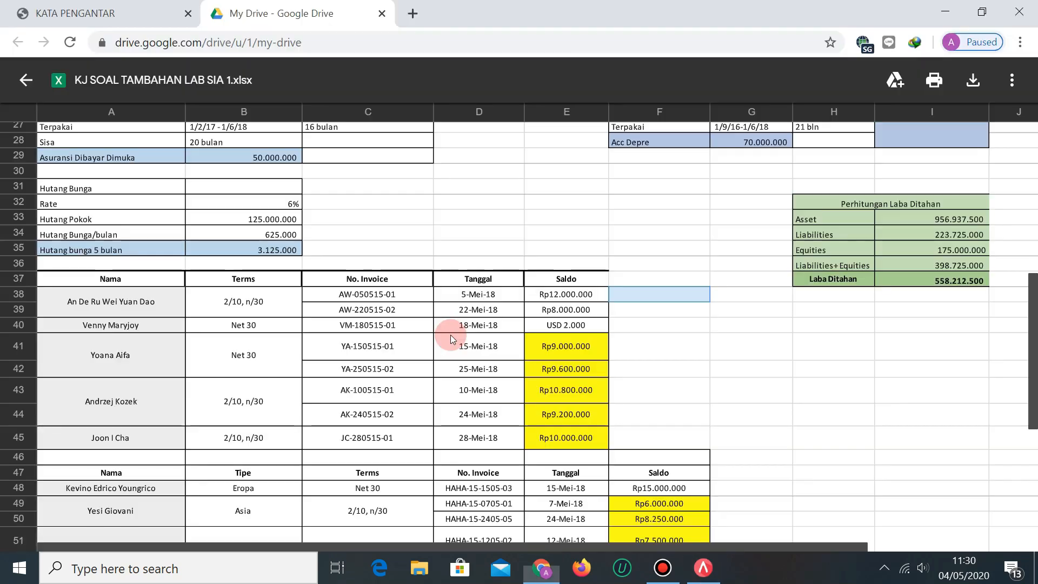
key("alt+Tab")
type("18/0")
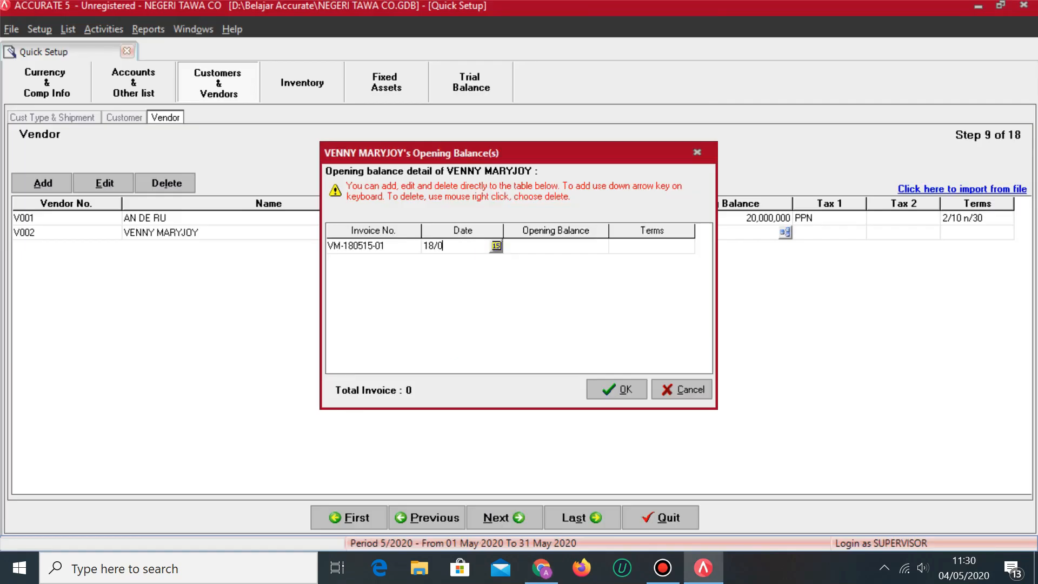
type("5/2018")
key("alt+Tab")
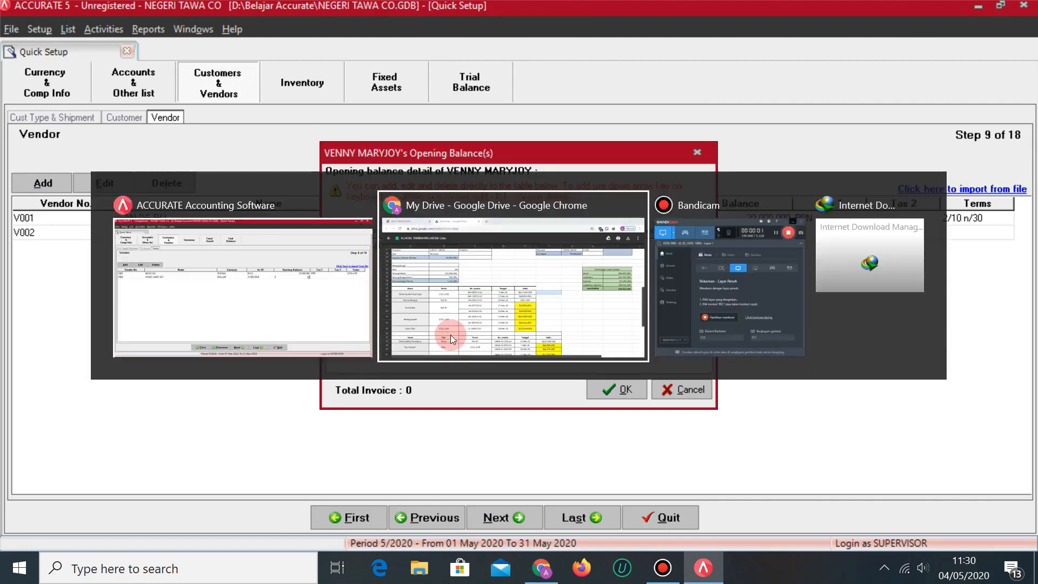
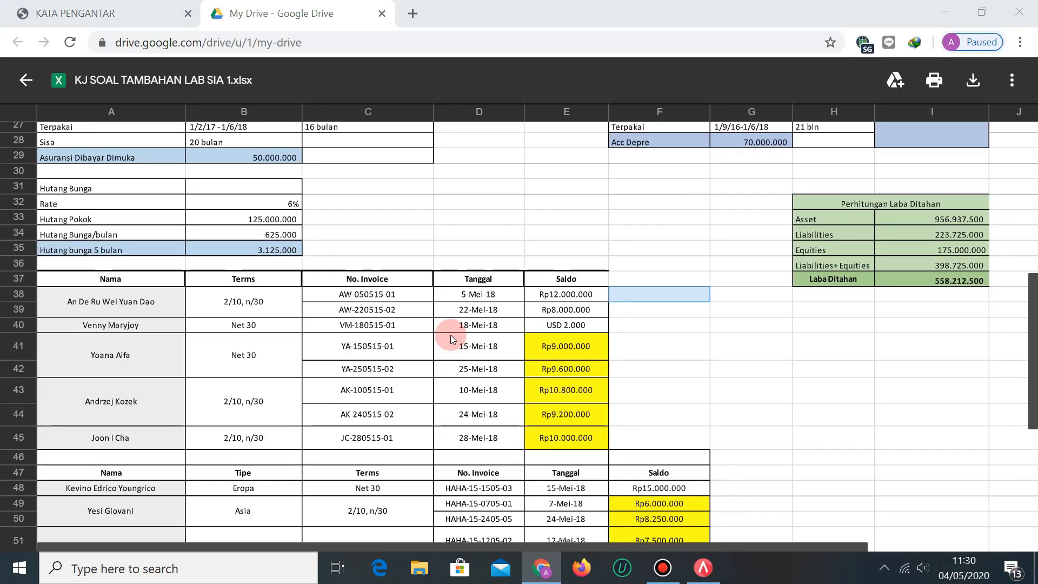
Give V002's opening-balance invoice 2,000 on Net 30 terms and confirm the details.
key("alt+Tab")
type("2000")
key("Tab")
key("alt+Tab")
key("alt+Tab")
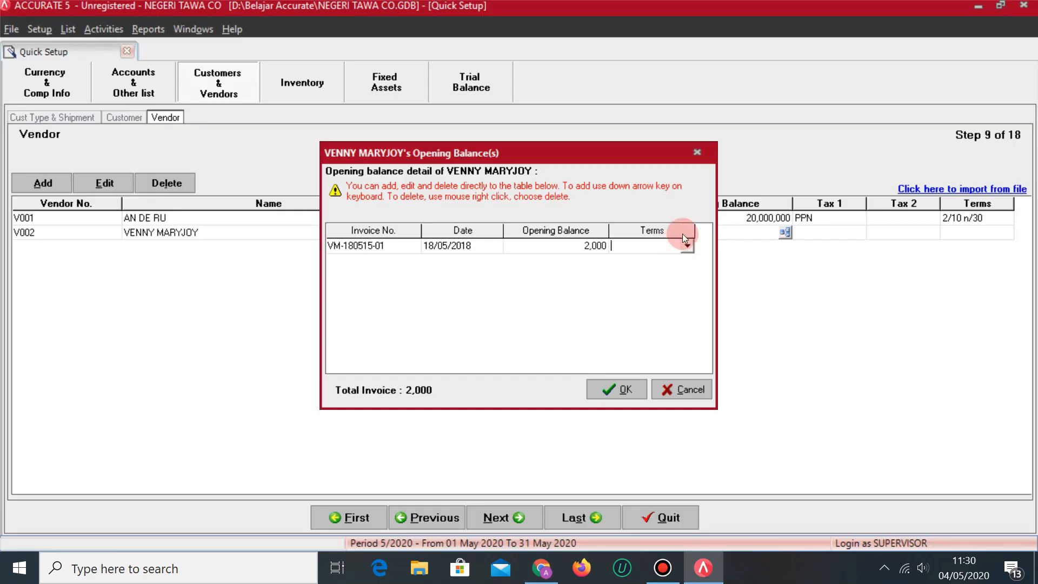
left_click(688, 245)
left_click(666, 275)
key("Down")
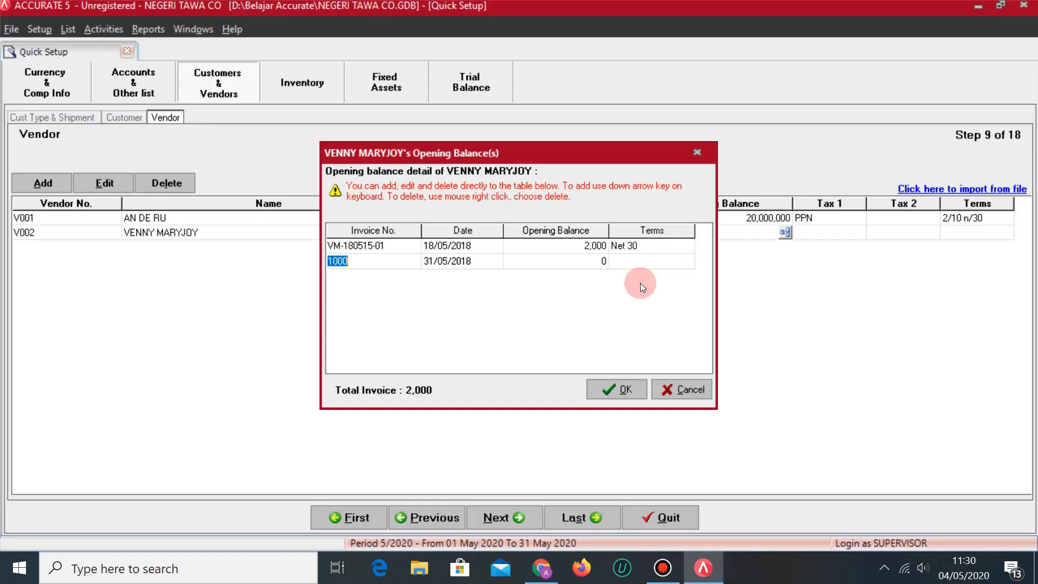
key("Up")
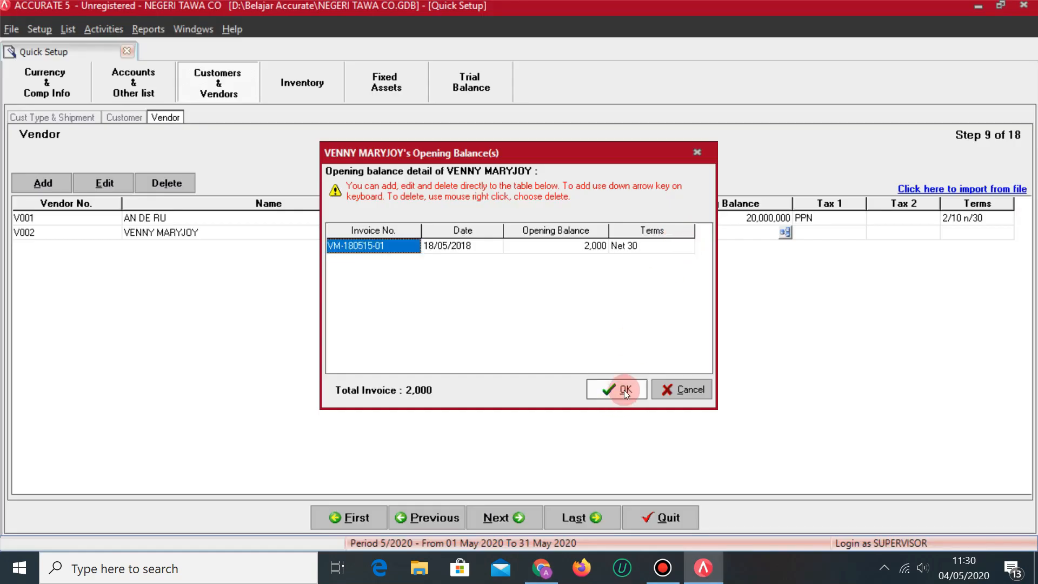
left_click(624, 391)
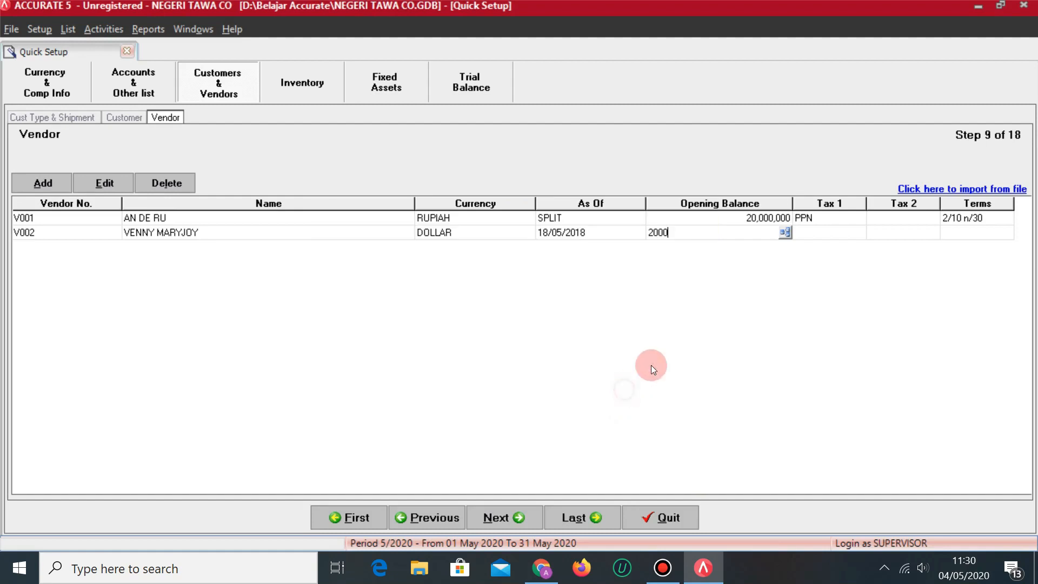
Set V002's Tax 1 to PPN and its payment terms to Net 30.
left_click(854, 237)
left_click(856, 234)
left_click(829, 255)
key("Tab")
key("Tab")
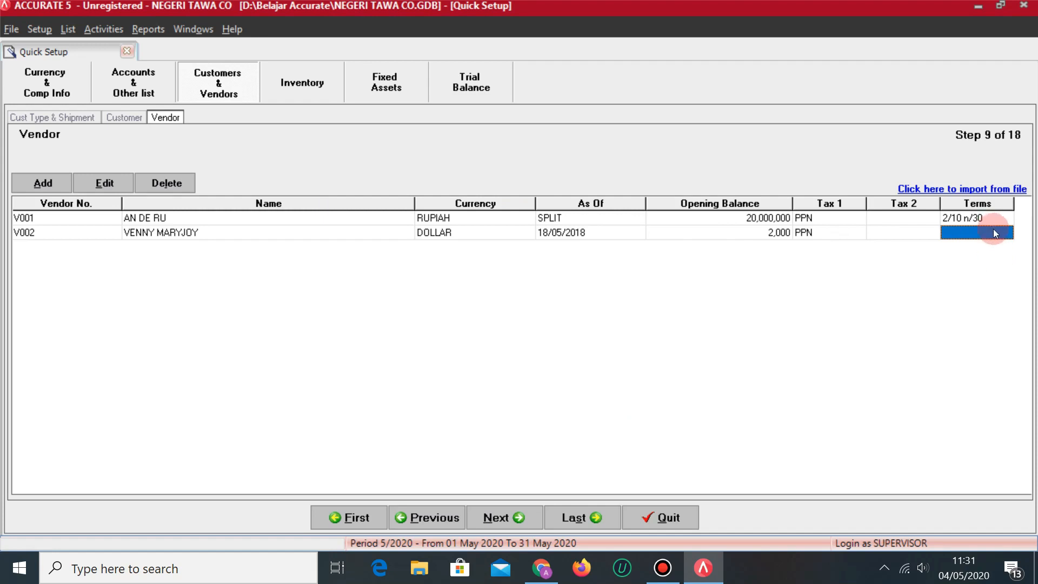
left_click(1011, 235)
left_click(1009, 233)
left_click(962, 278)
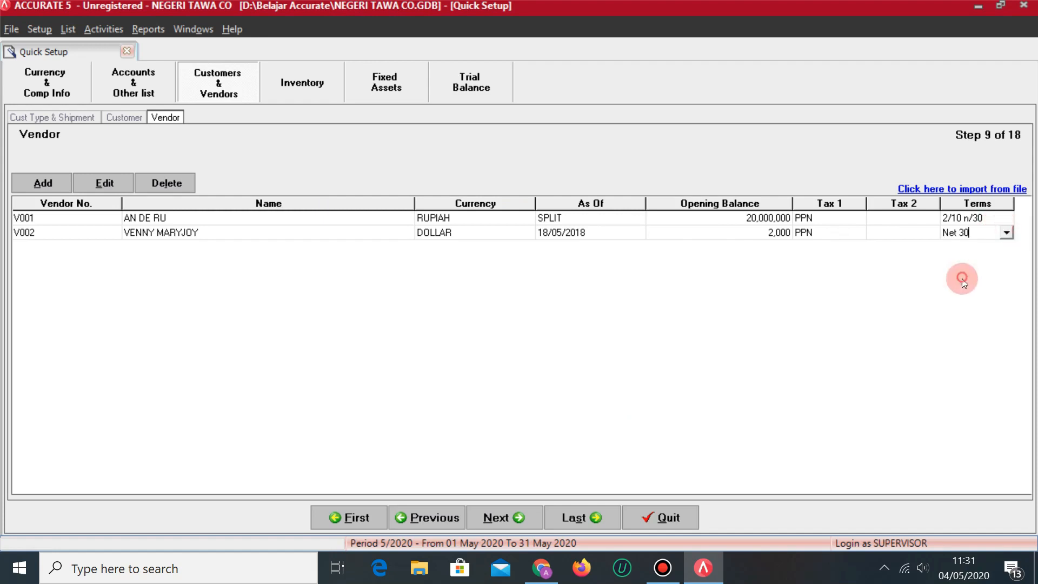
key("alt+Tab")
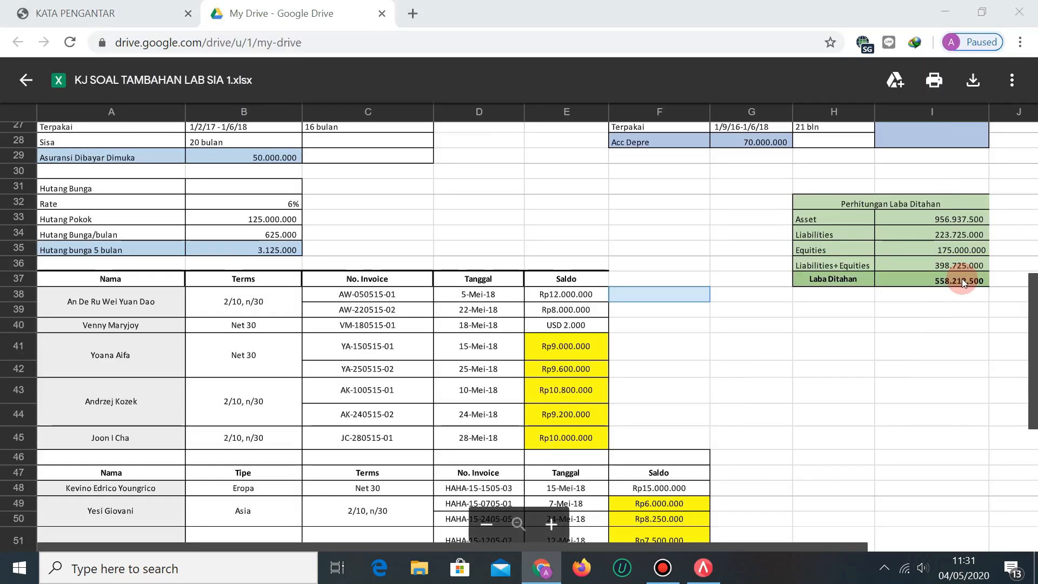
key("alt+Tab")
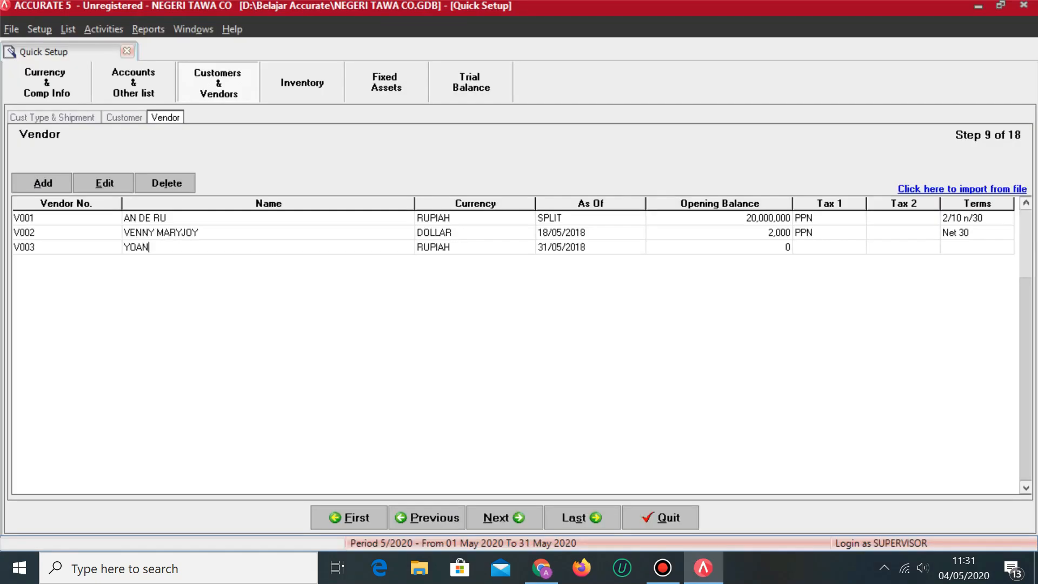
Enter vendor V003's name and open its opening-balance invoice details.
key("Tab")
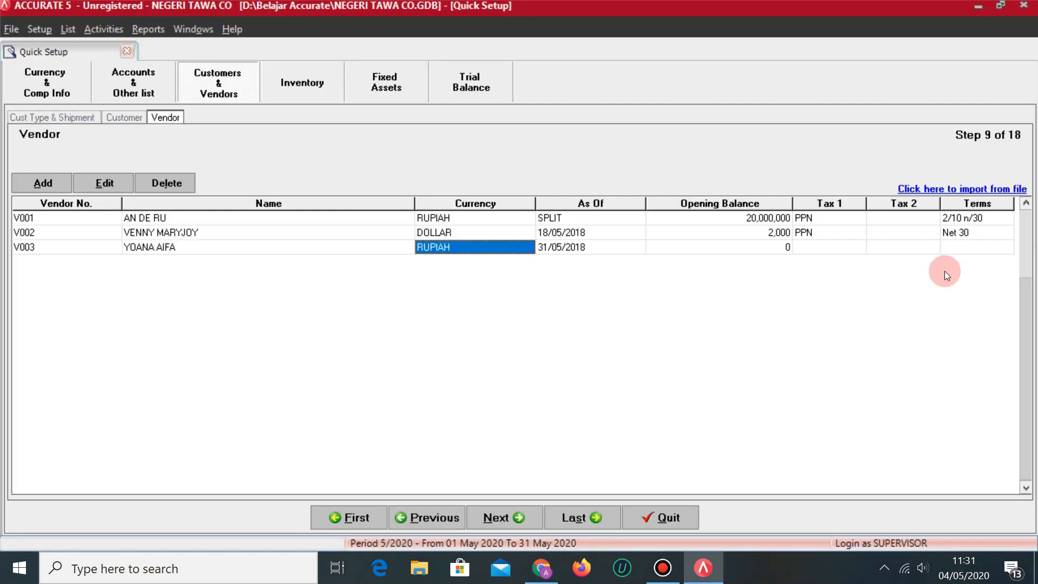
left_click(779, 246)
left_click(787, 252)
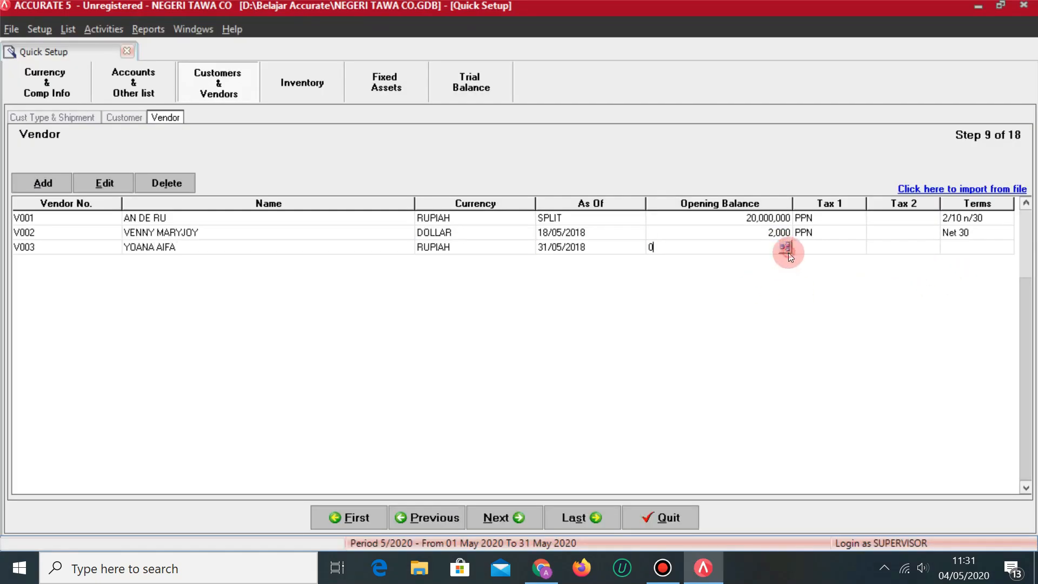
left_click(787, 247)
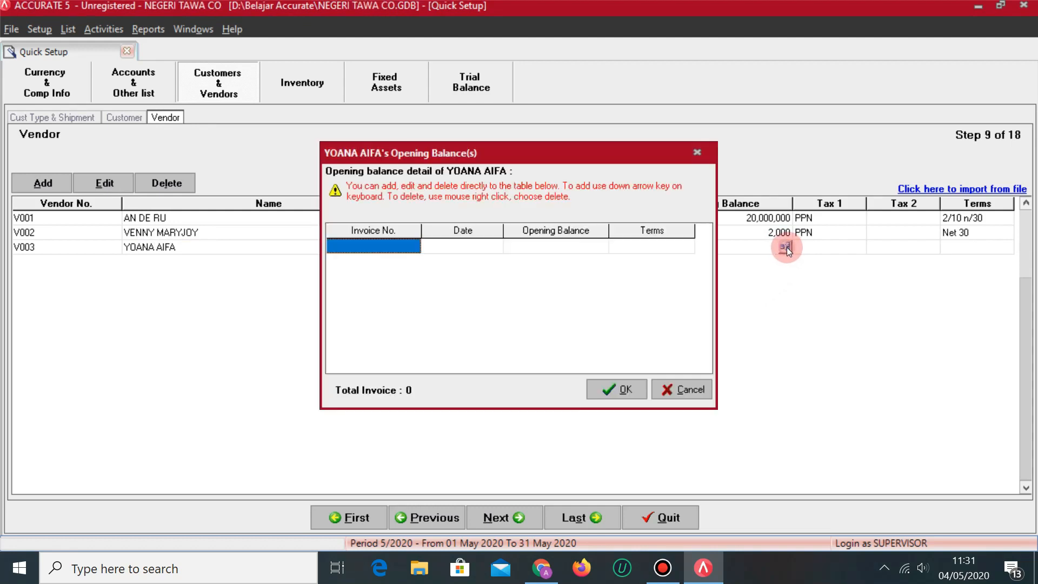
Enter V003's first invoice number YA-150515-01 dated 15/05/2018.
key("alt+Tab")
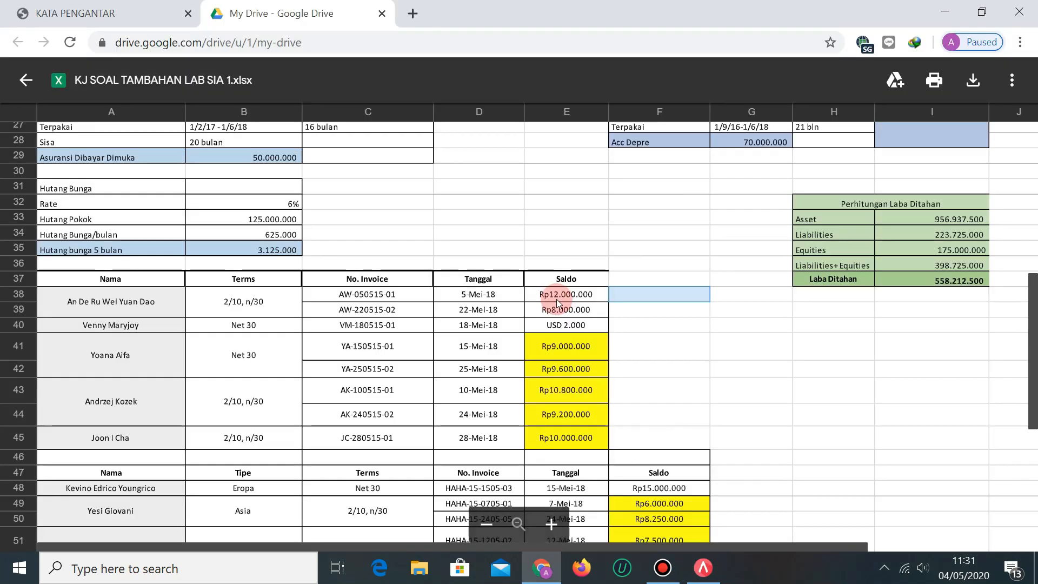
key("alt+Tab")
type("YA-")
key("alt+Tab")
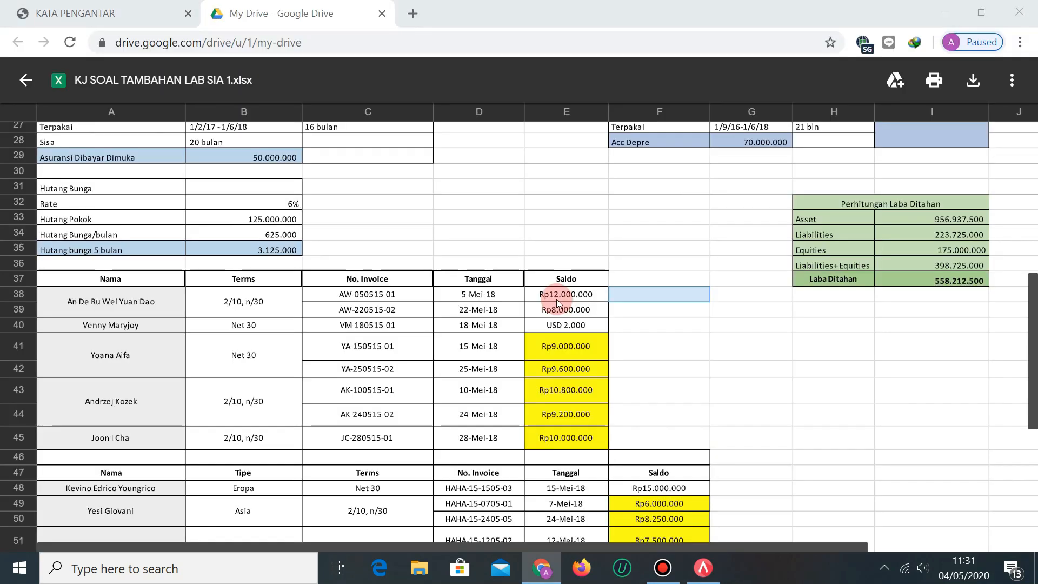
key("alt+Tab")
type("150515-")
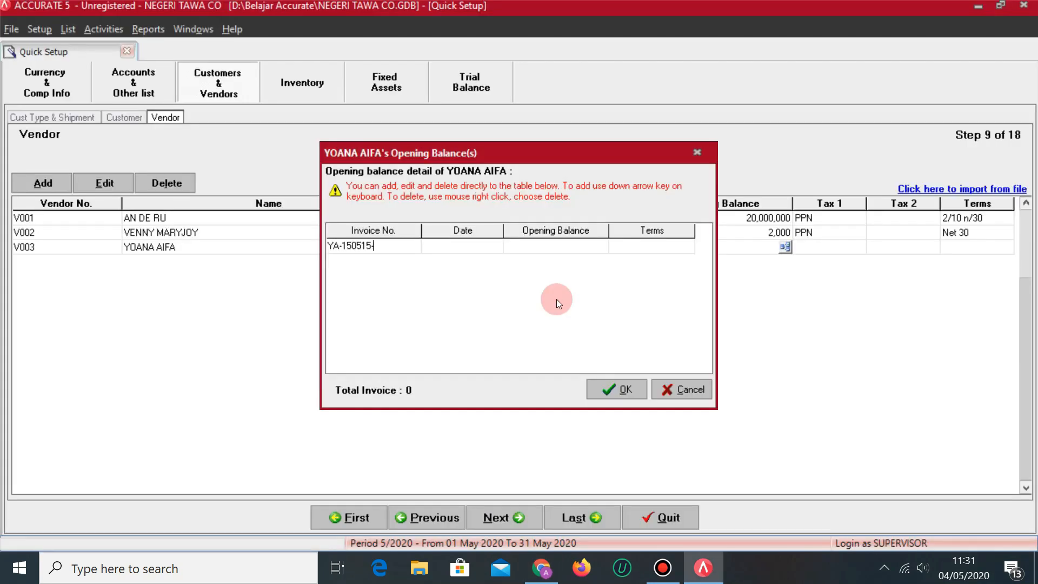
key("alt+Tab")
key("alt+Tab")
type("01")
key("Tab")
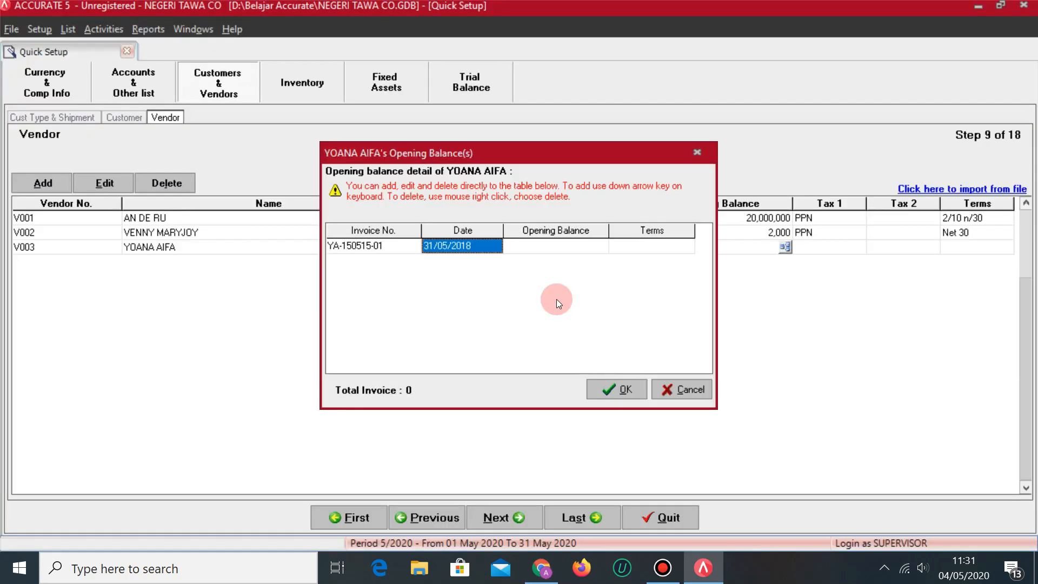
key("alt+Tab")
Give the first invoice a 9,000,000 balance on Net 30 terms.
key("alt+Tab")
type("15")
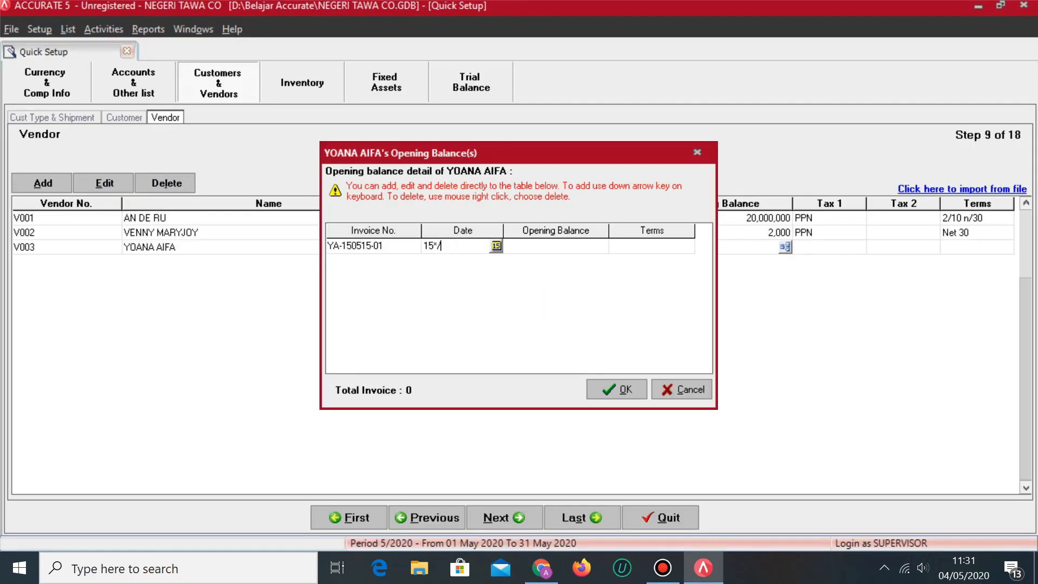
type("052018")
key("Tab")
key("alt+Tab")
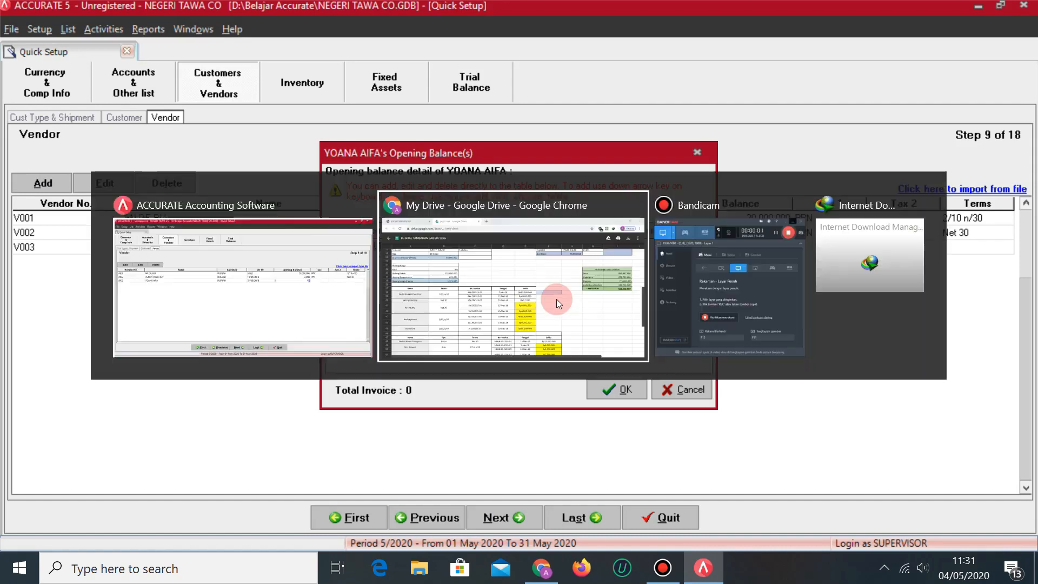
key("alt+Tab")
type("9.000.000")
key("Tab")
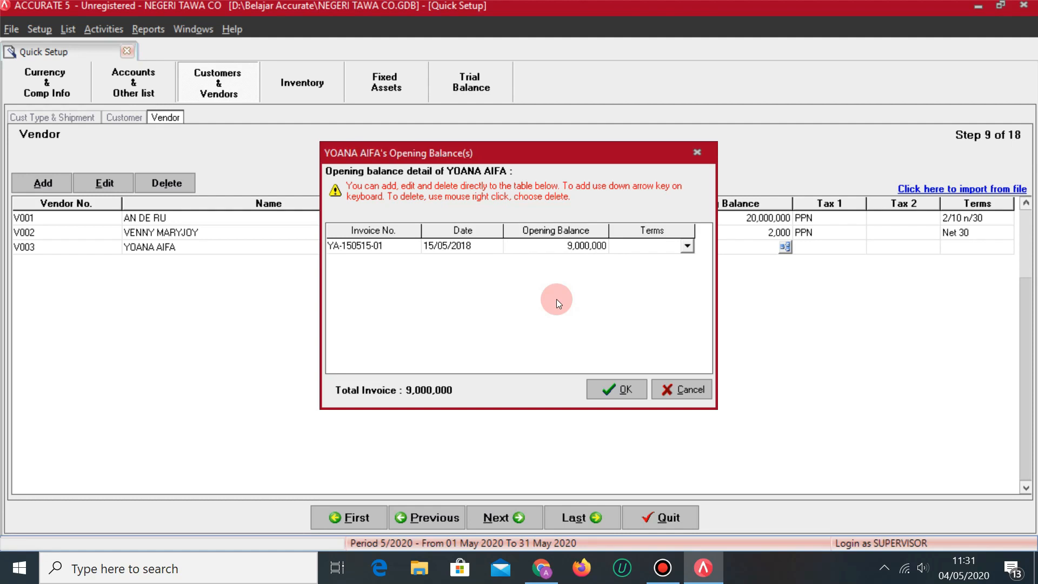
key("alt+Tab")
Add a second invoice row with its invoice number and date from the spreadsheet.
key("alt+Tab")
left_click(687, 246)
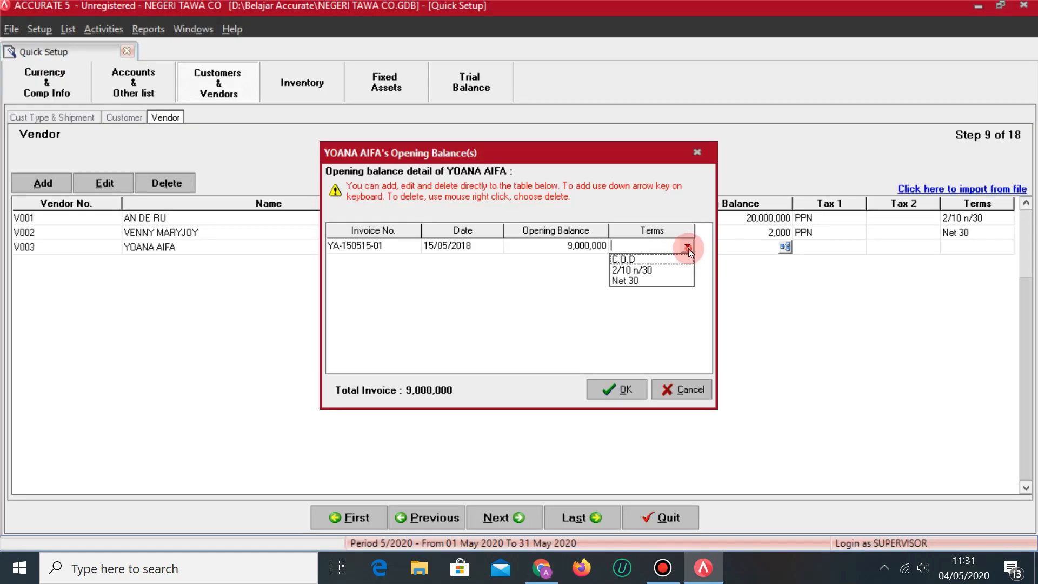
left_click(635, 281)
key("Down")
key("alt+Tab")
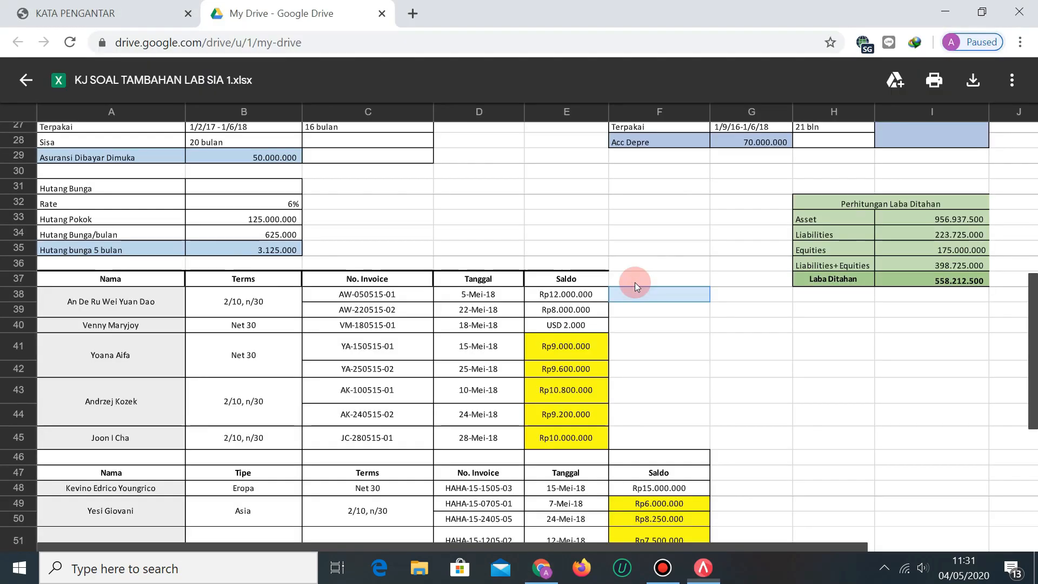
key("alt+Tab")
type("YA")
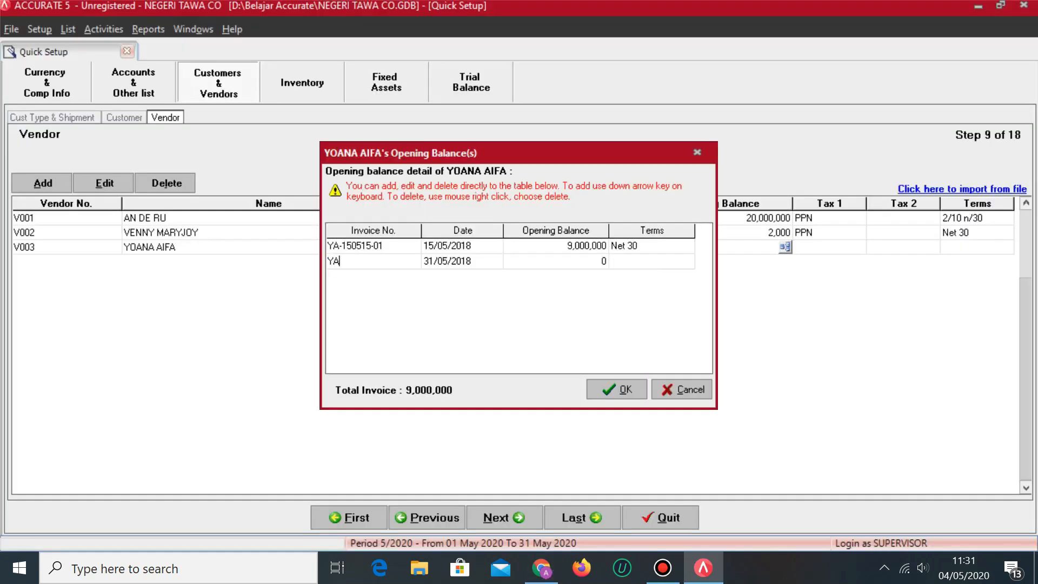
key("alt+Tab")
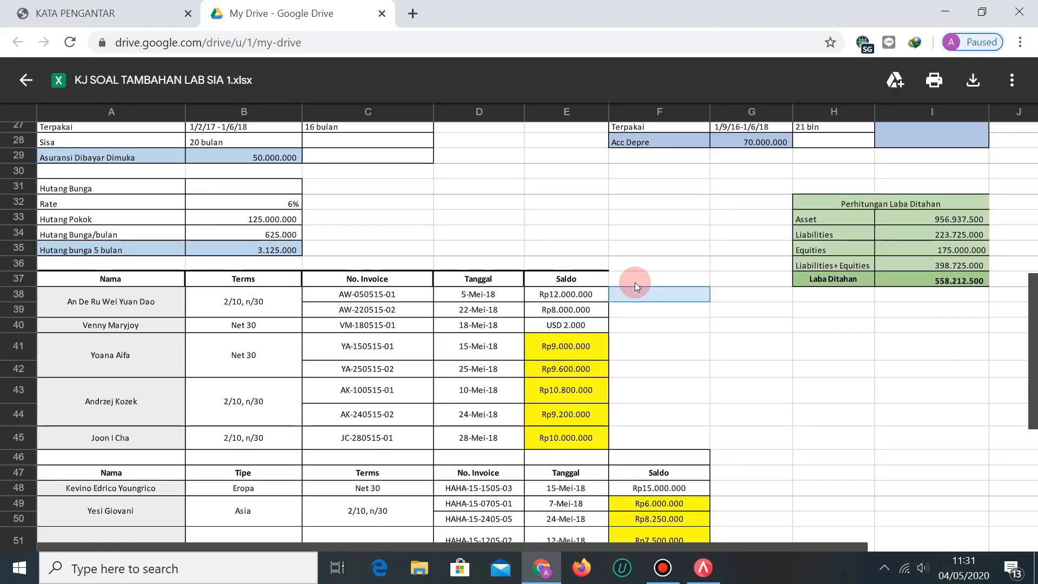
key("alt+Tab")
type("-250")
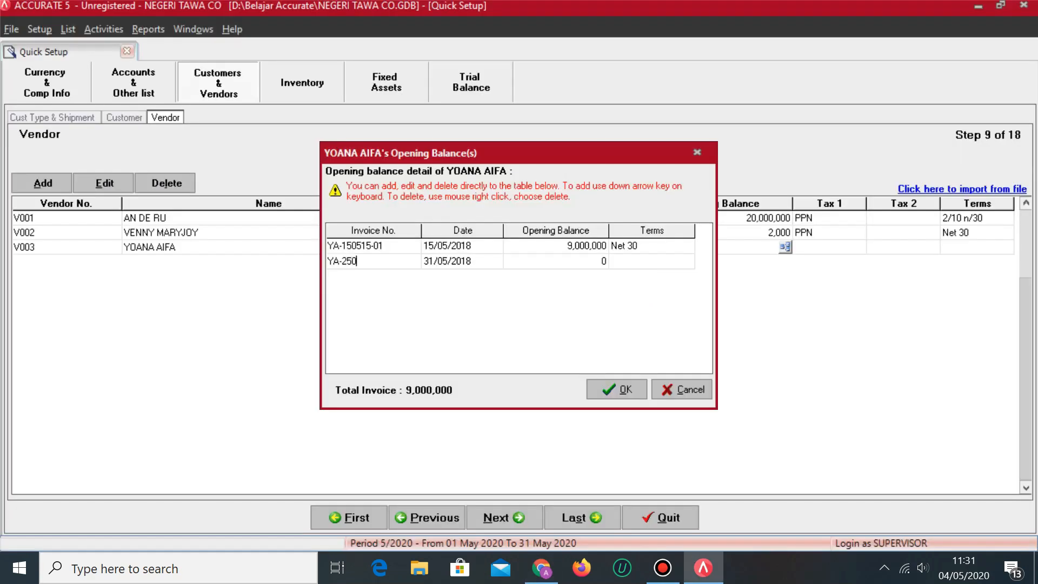
type("8515-")
key("alt+Tab")
key("alt+Tab")
type("-02")
key("Tab")
type("250")
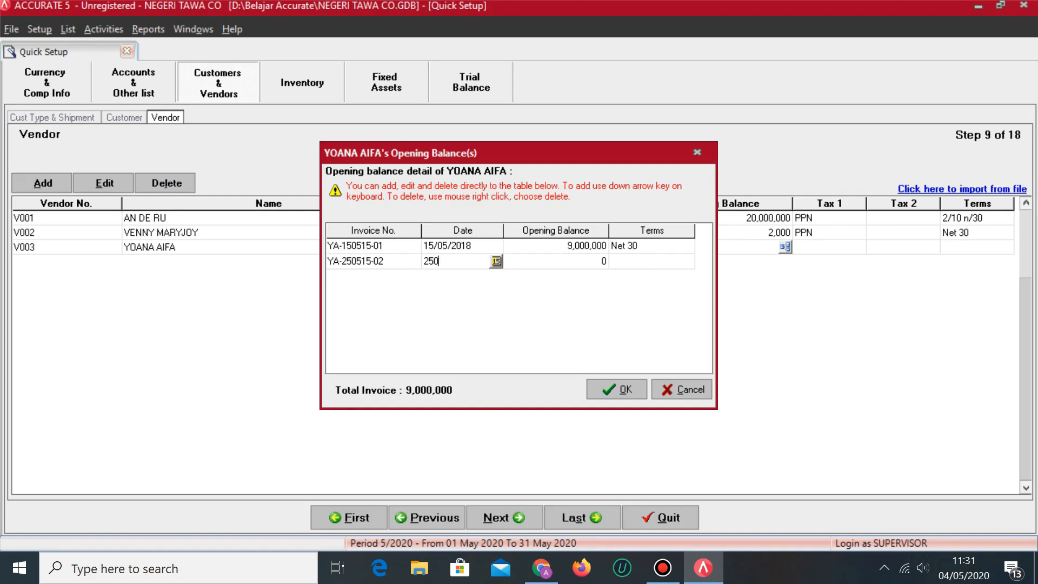
type("505/2018")
Give the second invoice 9,600,000 on Net 30 and confirm the 18,600,000 total.
key("alt+Tab")
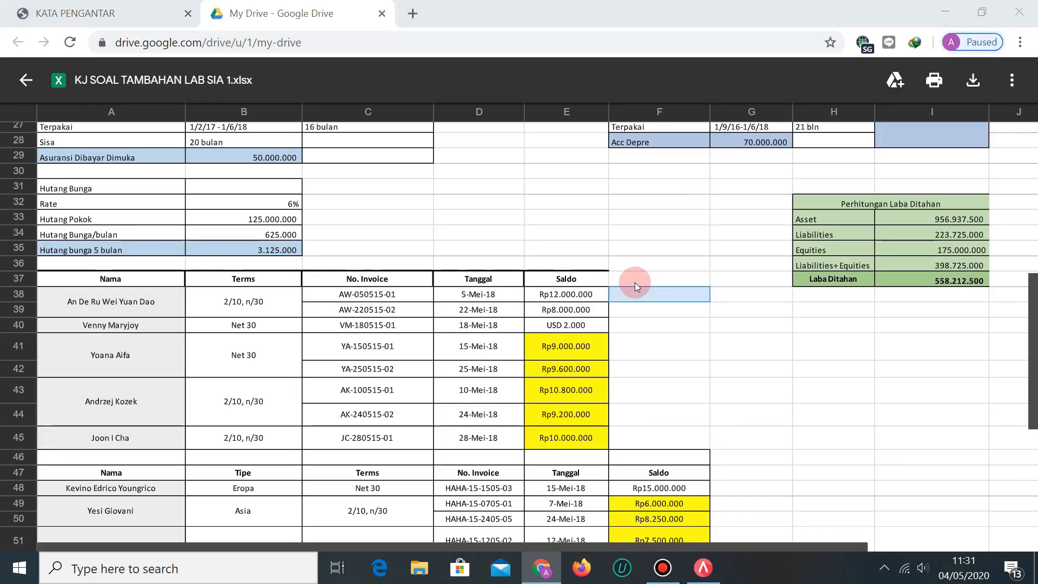
key("alt+Tab")
type("9,600,0")
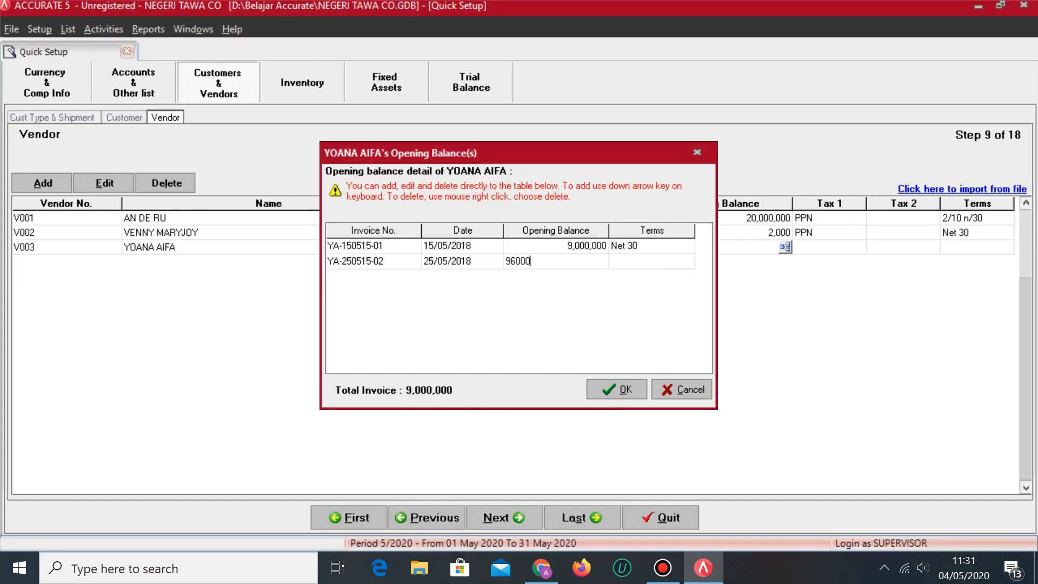
type("00")
key("Tab")
left_click(686, 260)
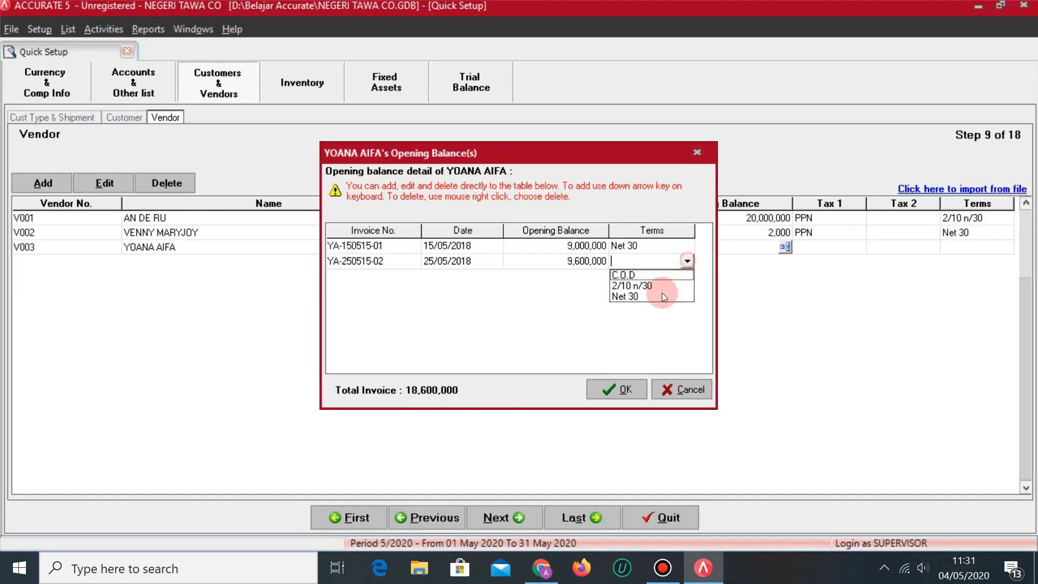
left_click(647, 294)
key("Down")
key("Up")
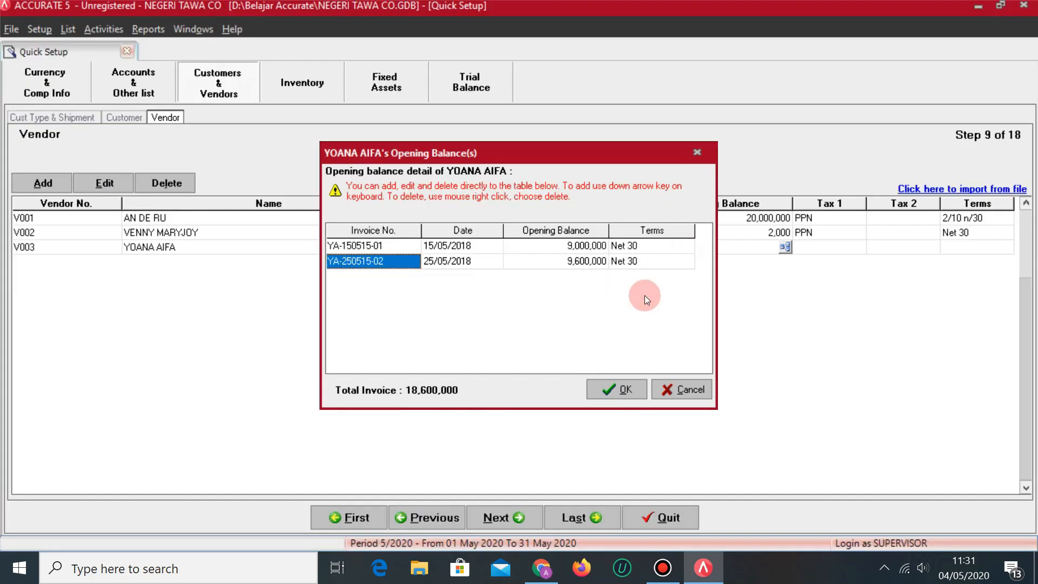
left_click(622, 389)
Set V003's Tax 1 to PPN and its terms to Net 30.
left_click(836, 251)
left_click(850, 247)
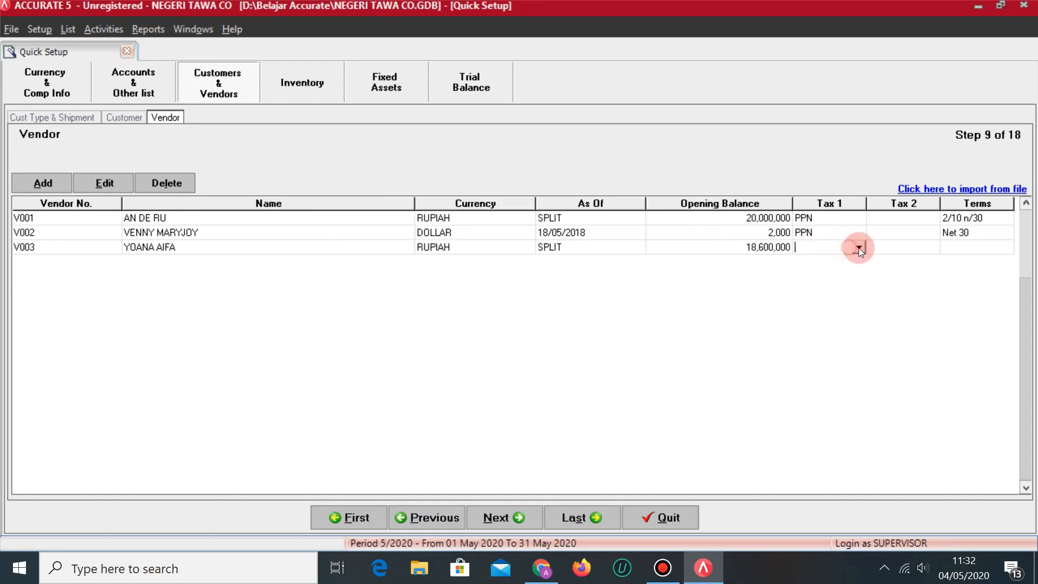
left_click(859, 247)
left_click(820, 272)
left_click(963, 248)
left_click(987, 247)
left_click(1007, 248)
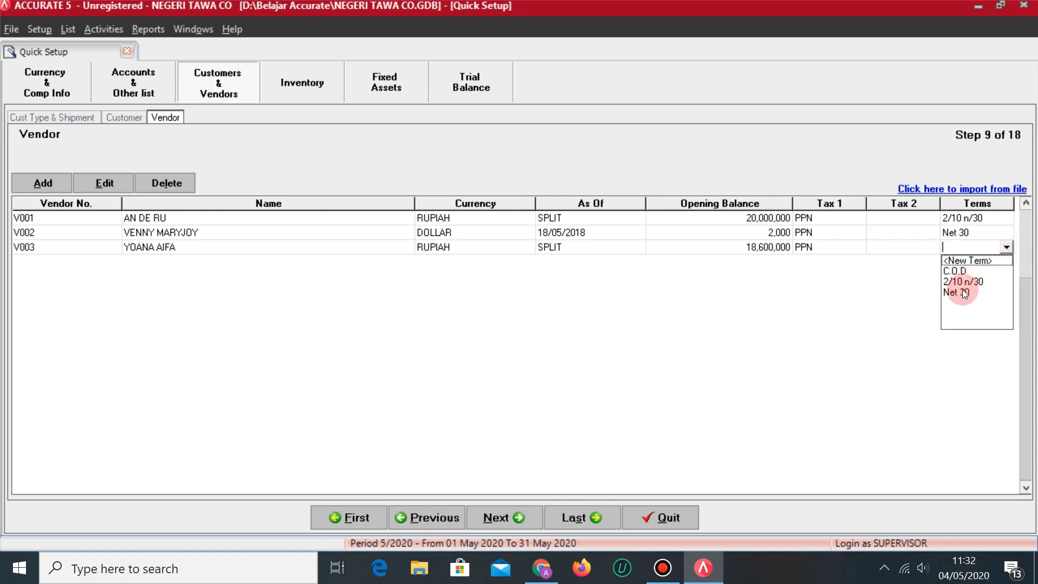
left_click(965, 293)
key("Tab")
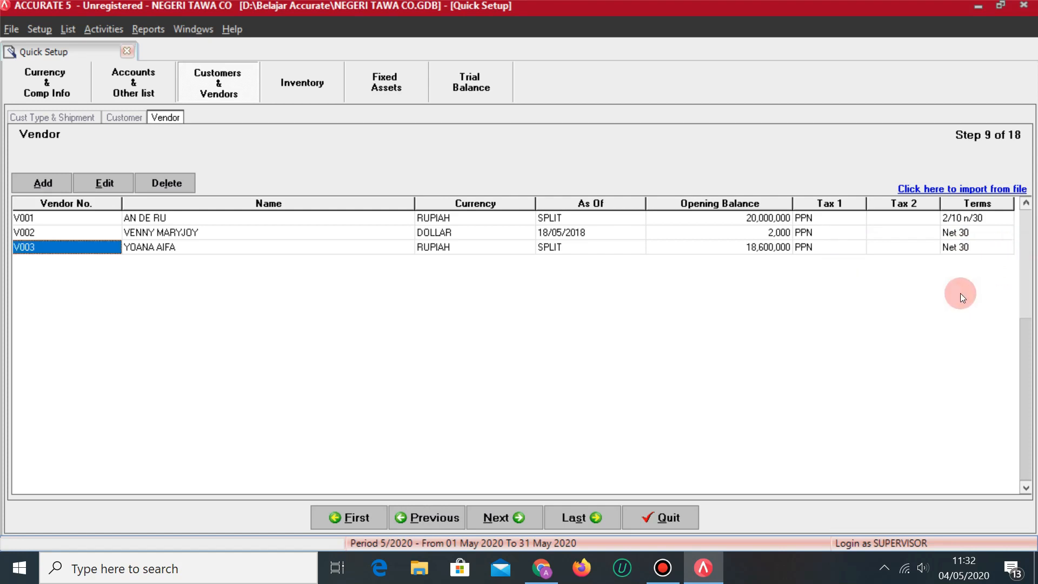
key("Tab")
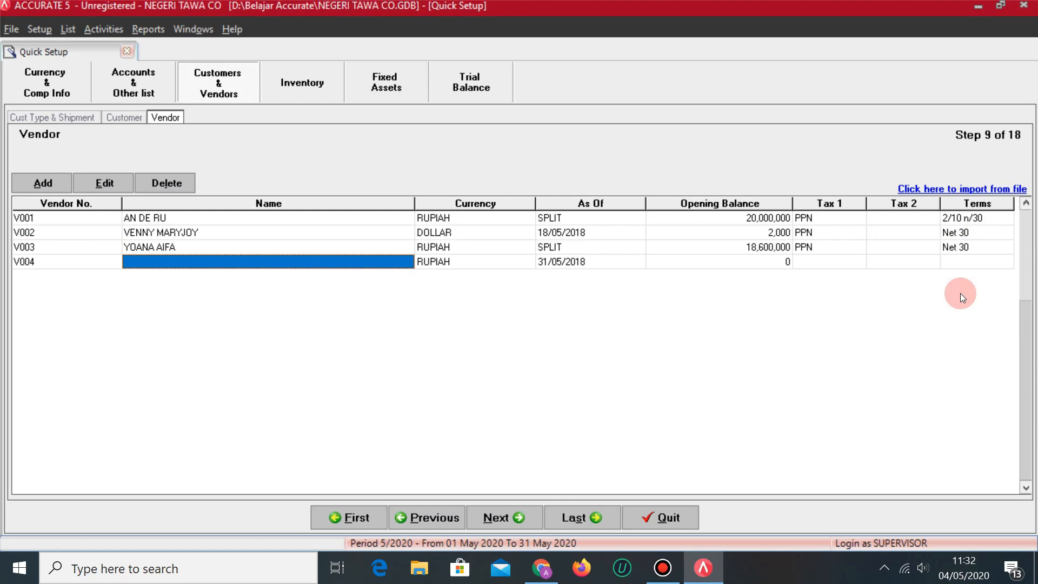
Enter vendor V004's name from the spreadsheet, correcting its misspelled ending.
key("alt+Tab")
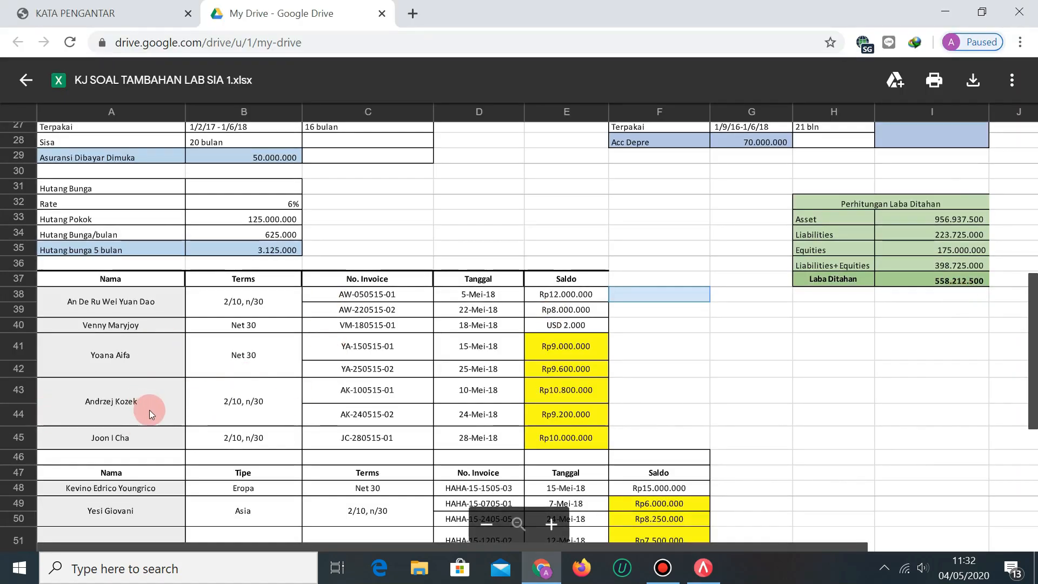
key("alt+Tab")
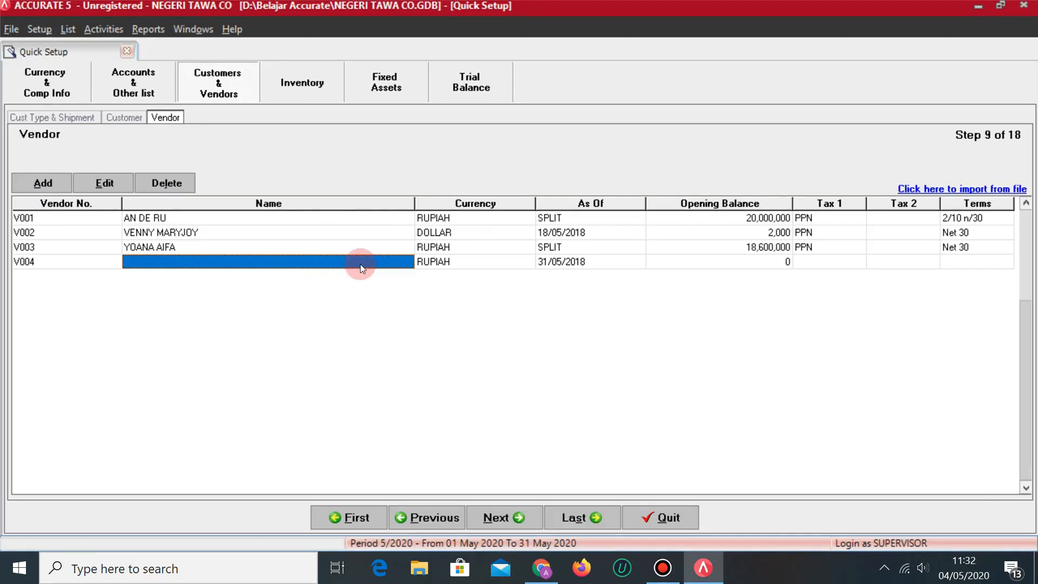
key("alt+Tab")
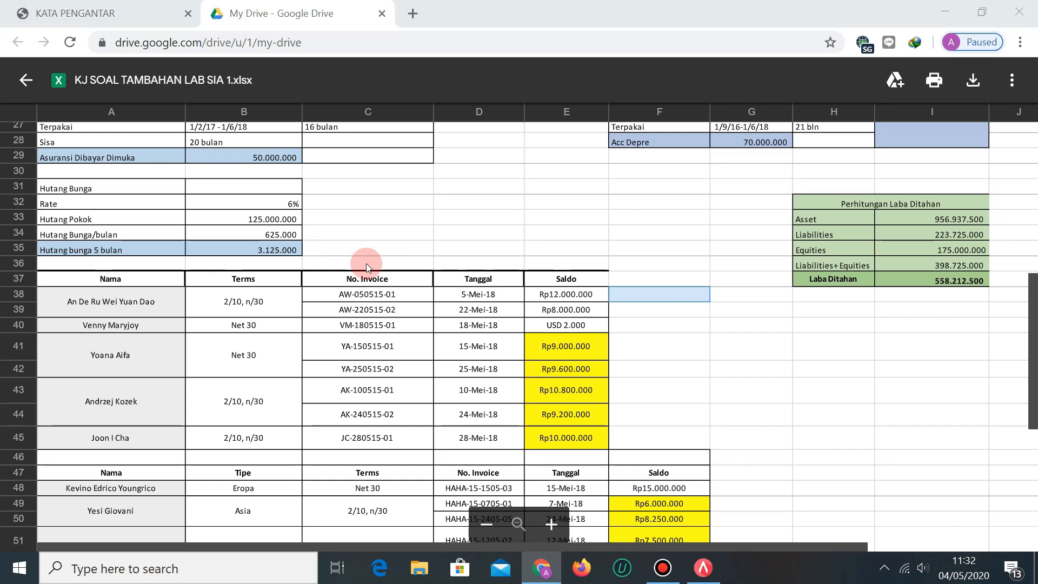
key("alt+Tab")
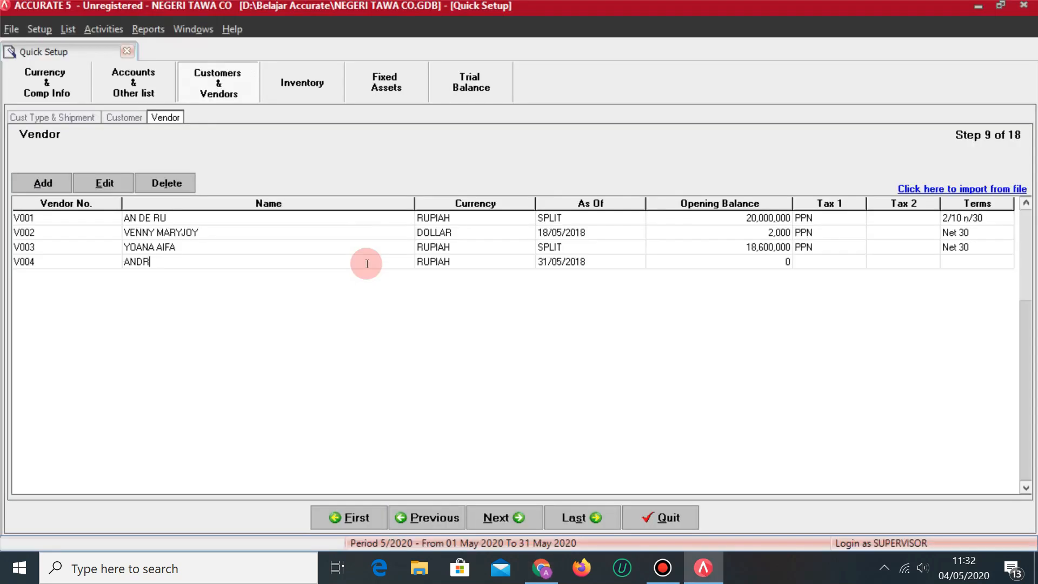
key("alt+Tab")
key("alt+Tab")
key("Tab")
key("alt+Tab")
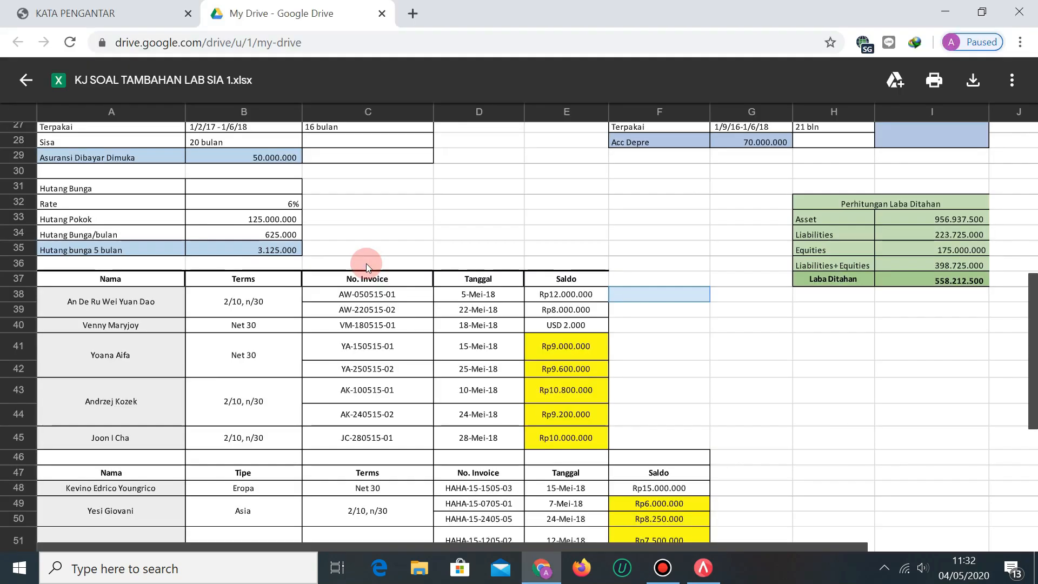
key("alt+Tab")
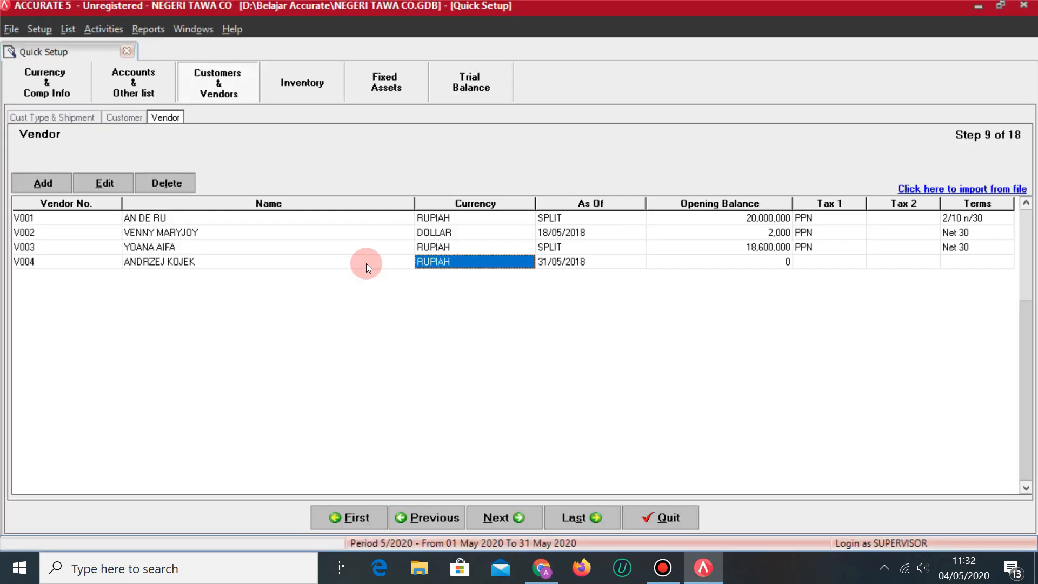
key("Tab")
Open V004's invoice-by-invoice opening-balance details.
left_click(758, 264)
left_click(759, 263)
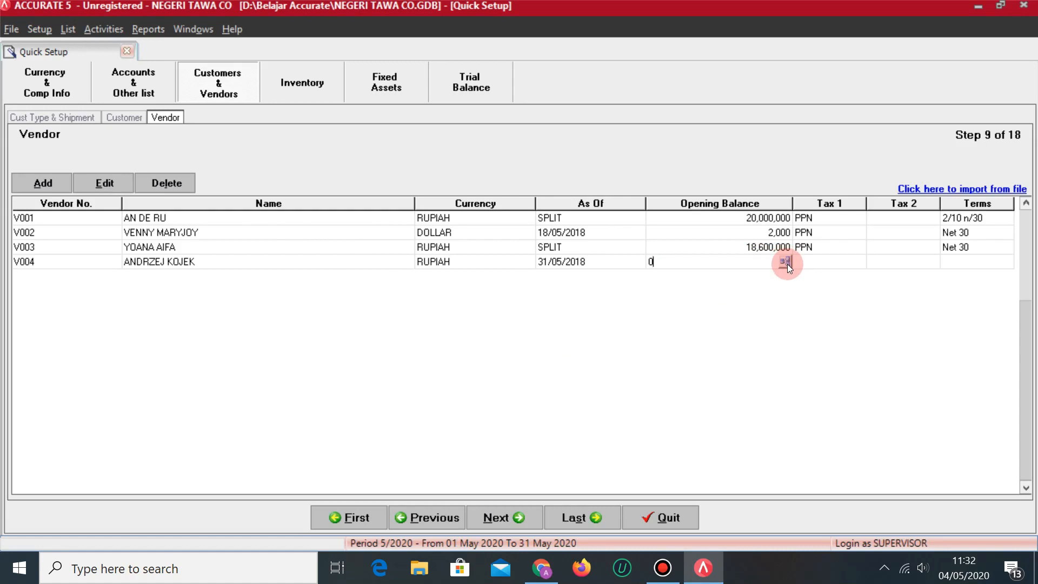
left_click(786, 262)
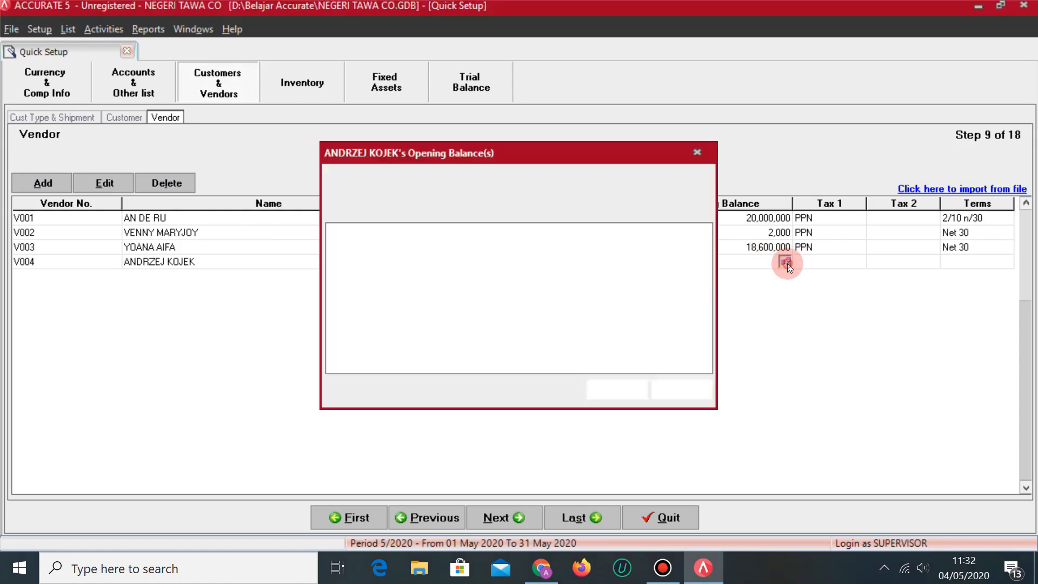
key("alt+Tab")
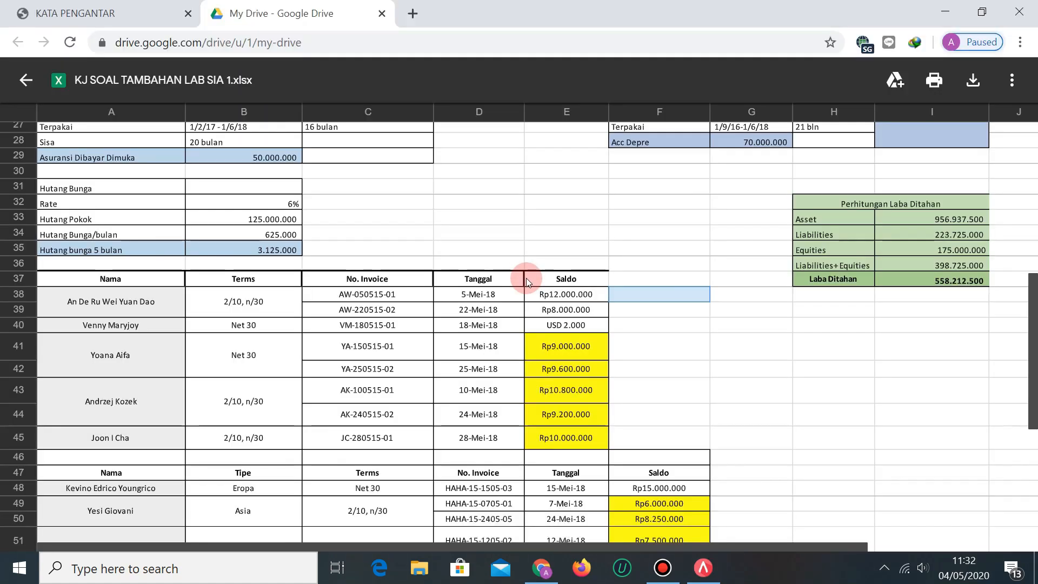
key("alt+Tab")
Enter the first invoice's number and its date 10/05/2018.
type("AK")
key("alt+Tab")
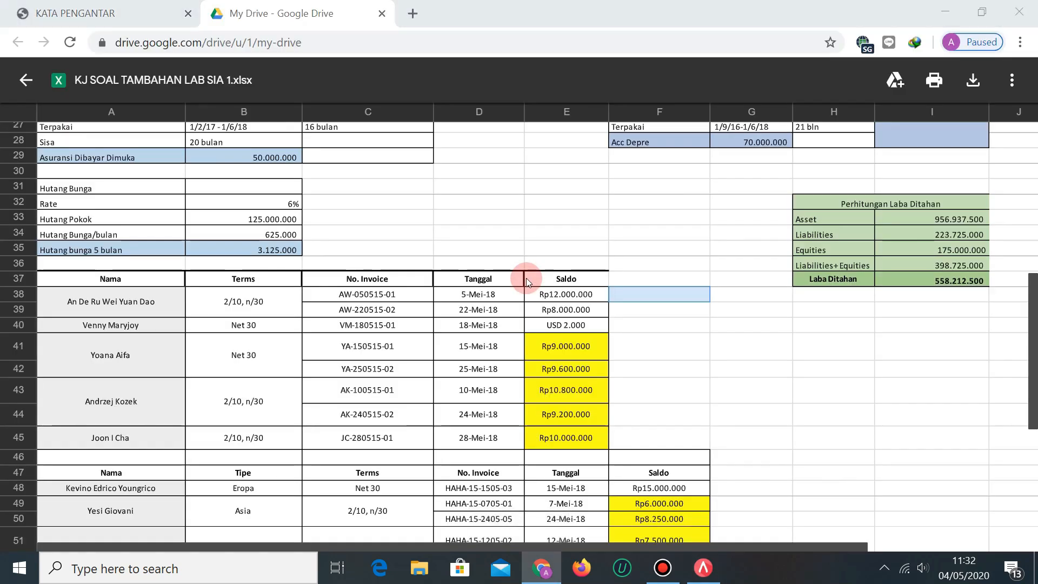
key("alt+Tab")
type("-1005")
key("alt+Tab")
key("alt+Tab")
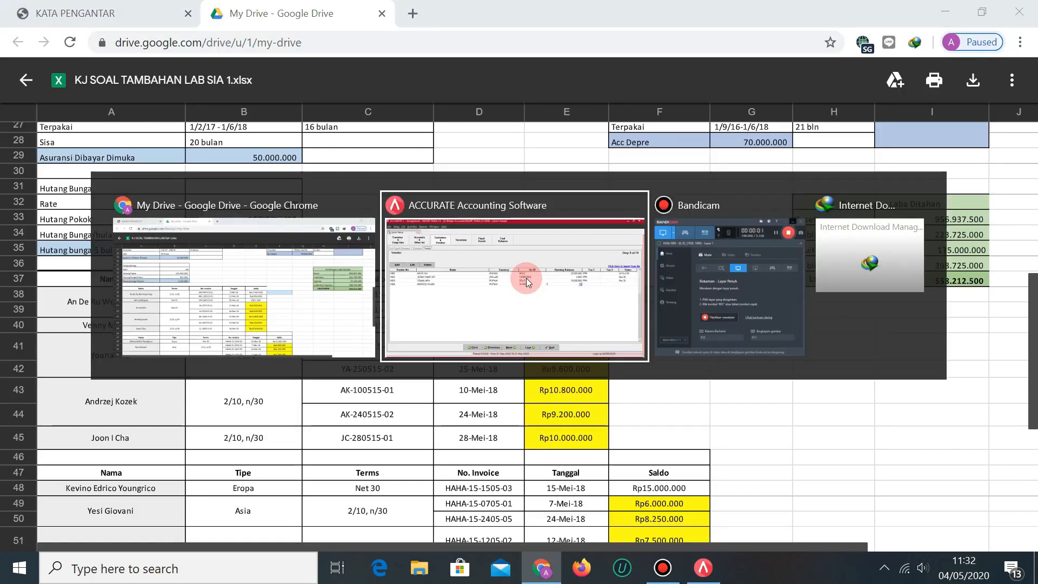
type("15-02")
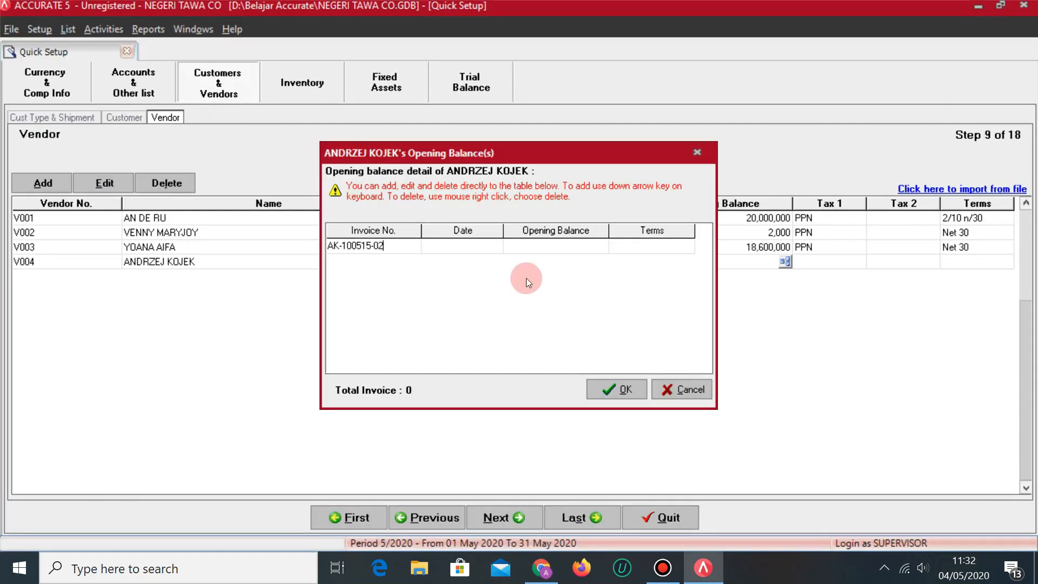
key("alt+Tab")
key("alt+Tab")
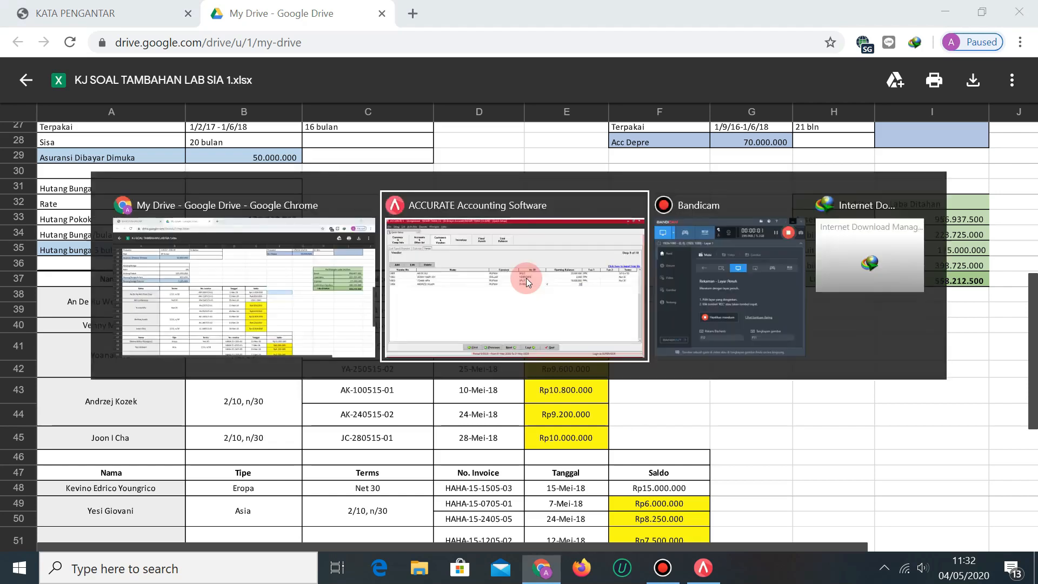
type("2")
key("alt+Tab")
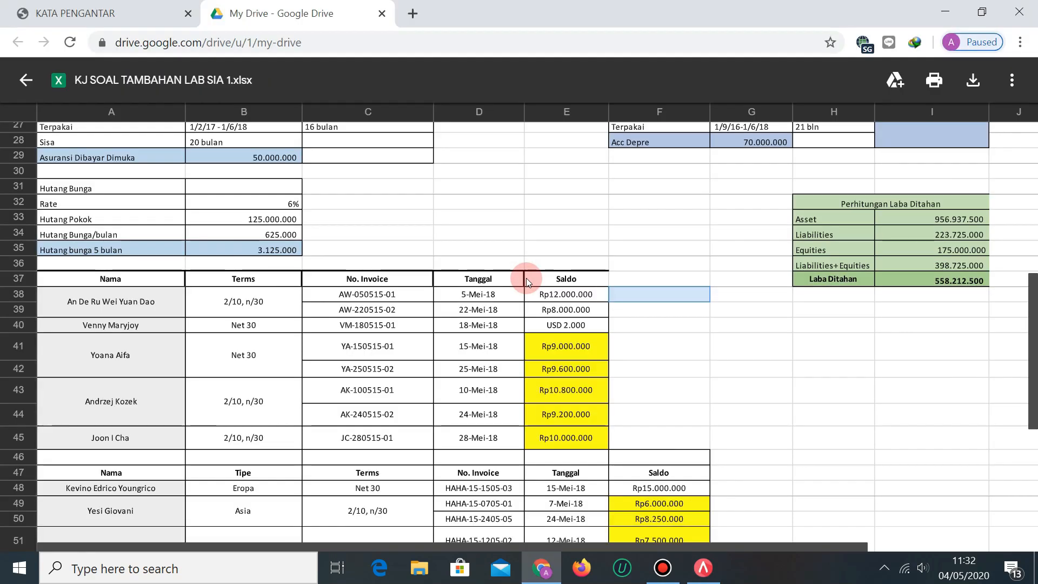
Give the first invoice 10,800,000 on 2/10 n/30 terms.
key("alt+Tab")
key("BackSpace")
type("100515-02")
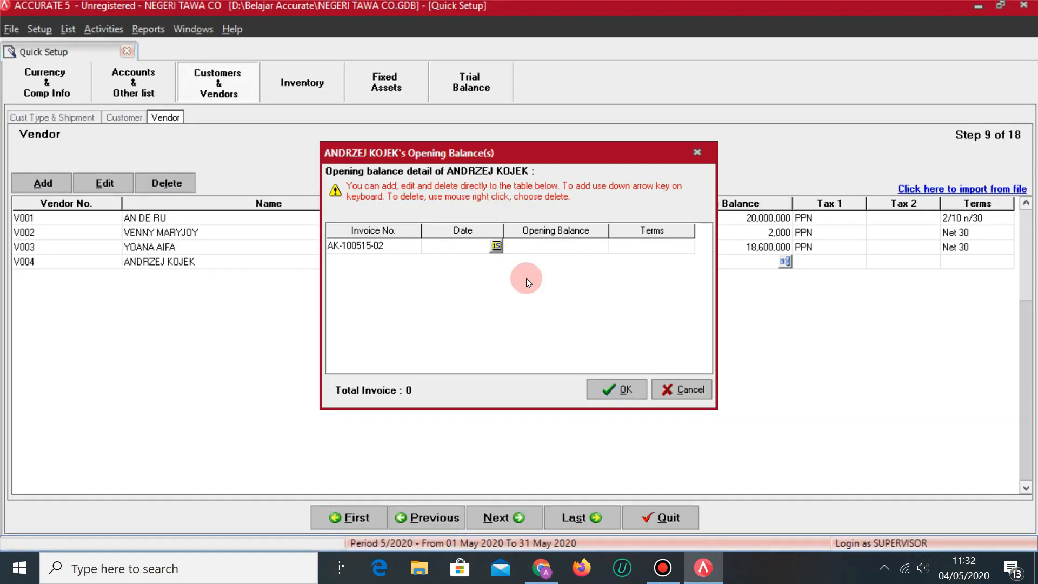
type("/05/2018")
key("Tab")
key("alt+Tab")
key("alt+Tab")
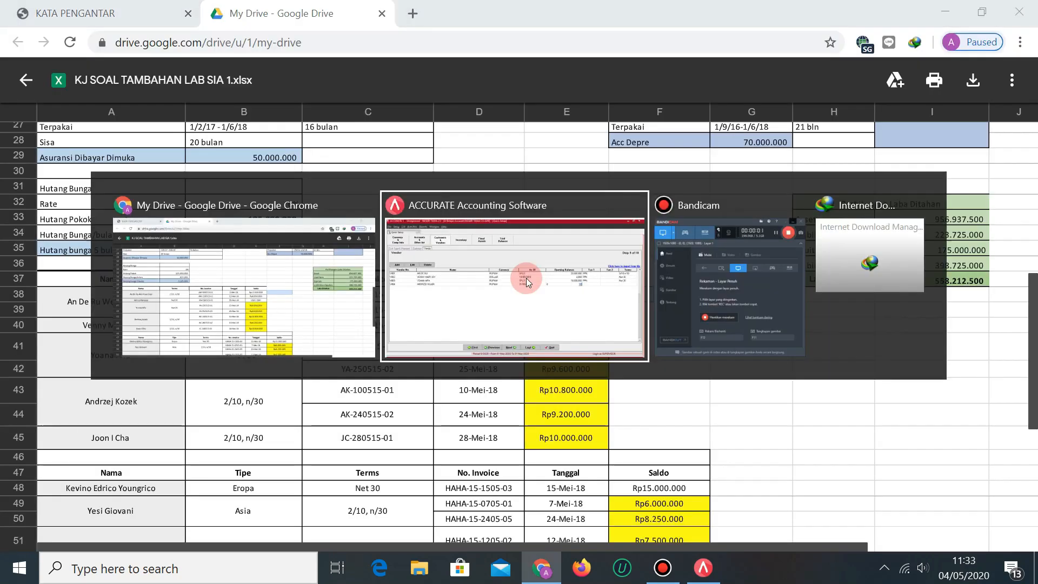
type("10,800,")
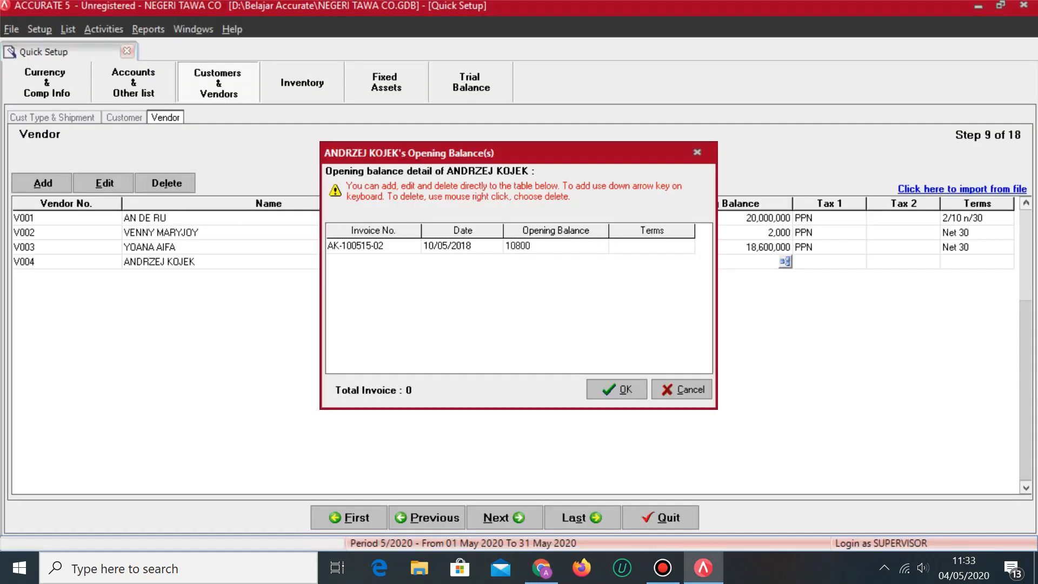
type("000")
key("Tab")
key("alt+Tab")
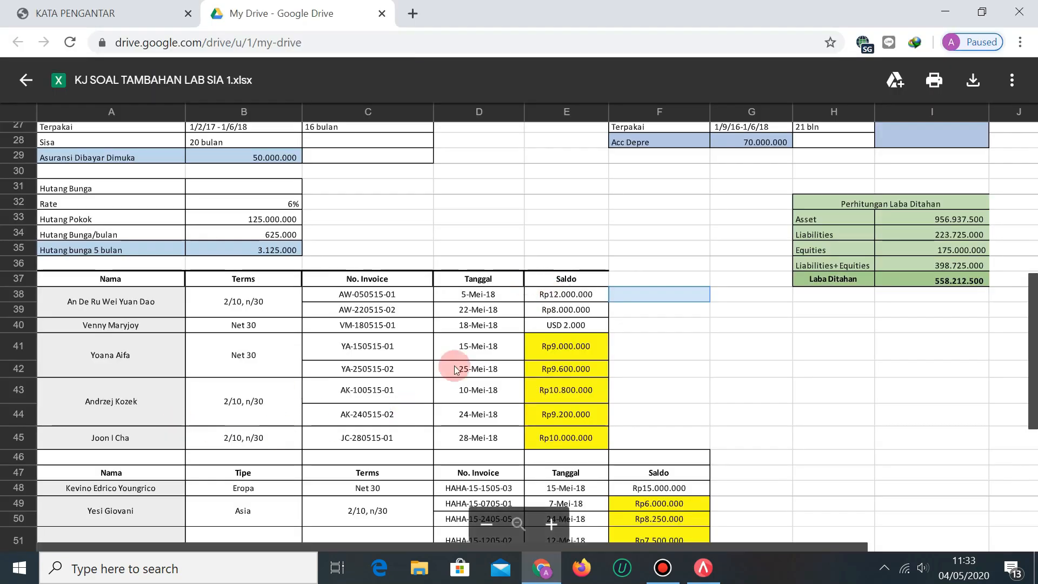
key("alt+Tab")
left_click(686, 246)
left_click(630, 259)
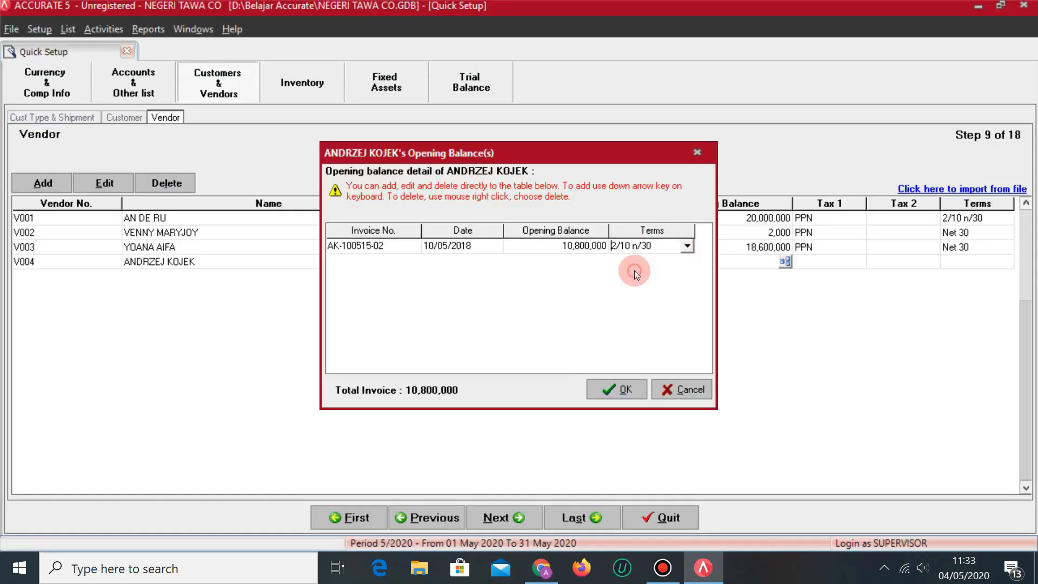
Add second invoice AK-240515-02 and correct the first to AK-100515-01.
key("Down")
type("AK")
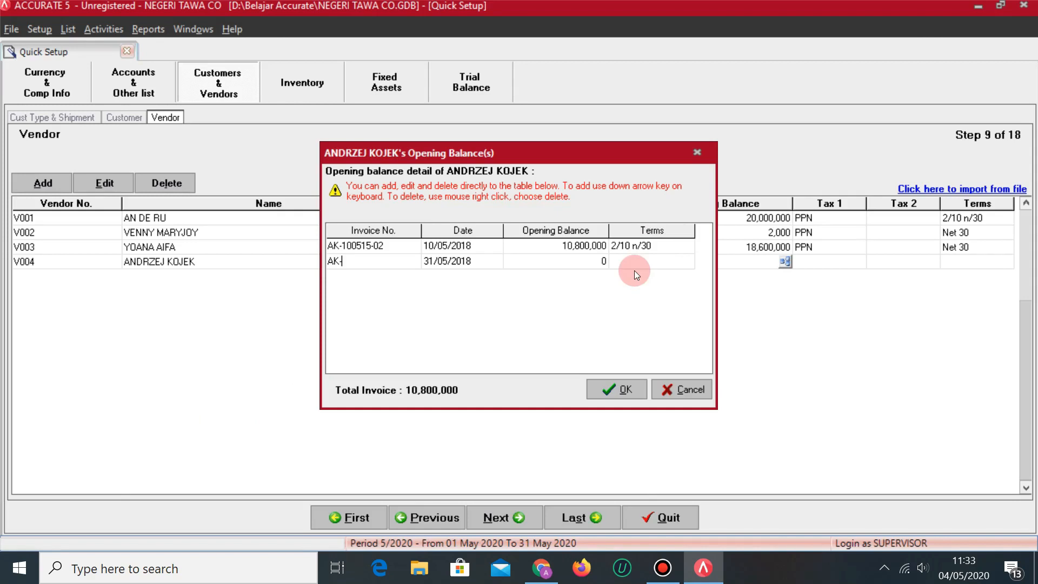
key("alt+Tab")
key("alt+Tab")
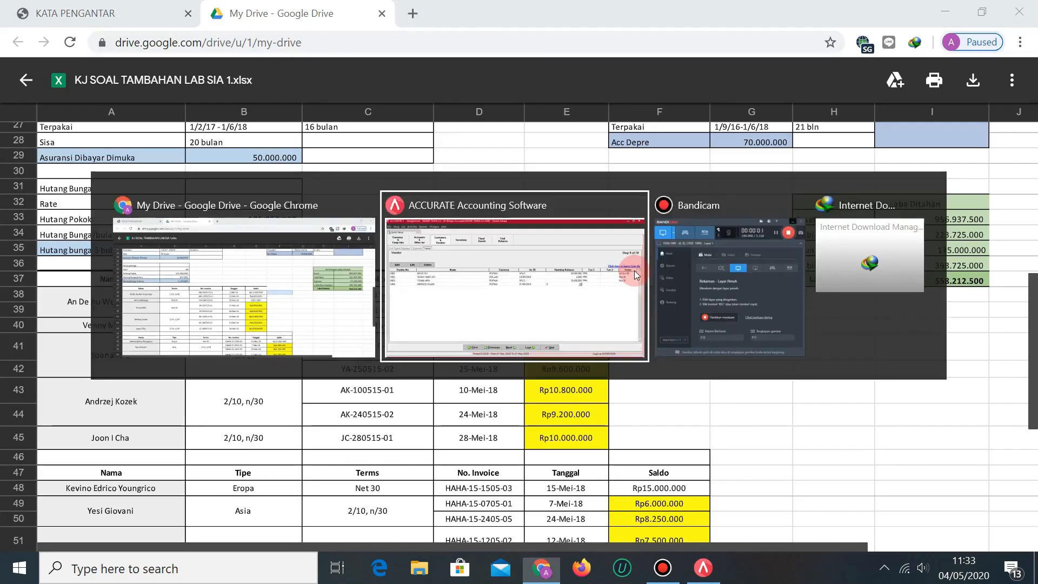
type("-240515-")
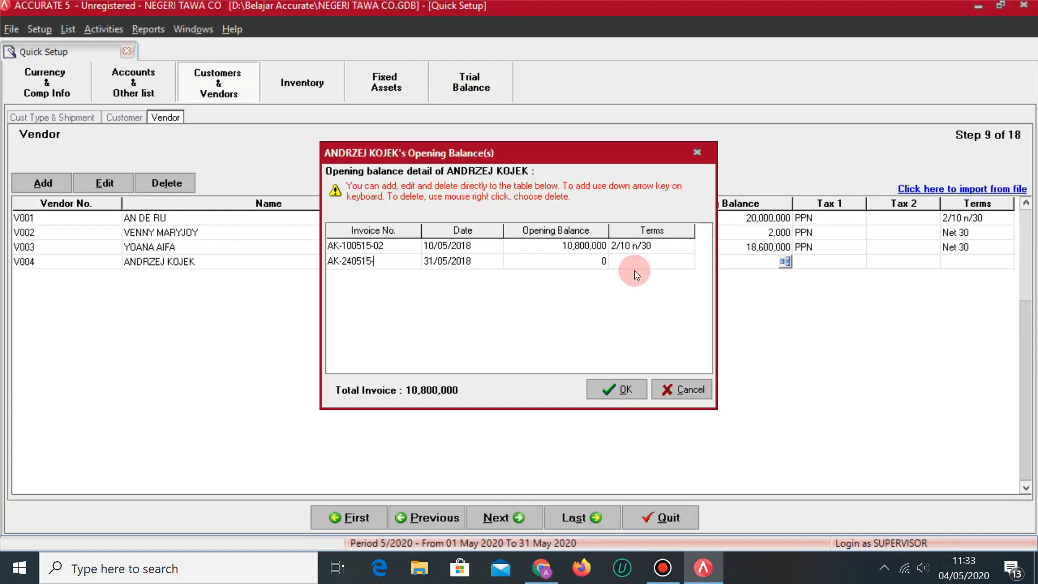
key("alt+Tab")
key("alt+Tab")
key("alt+Tab")
key("alt+Tab")
left_click(390, 245)
left_click(389, 247)
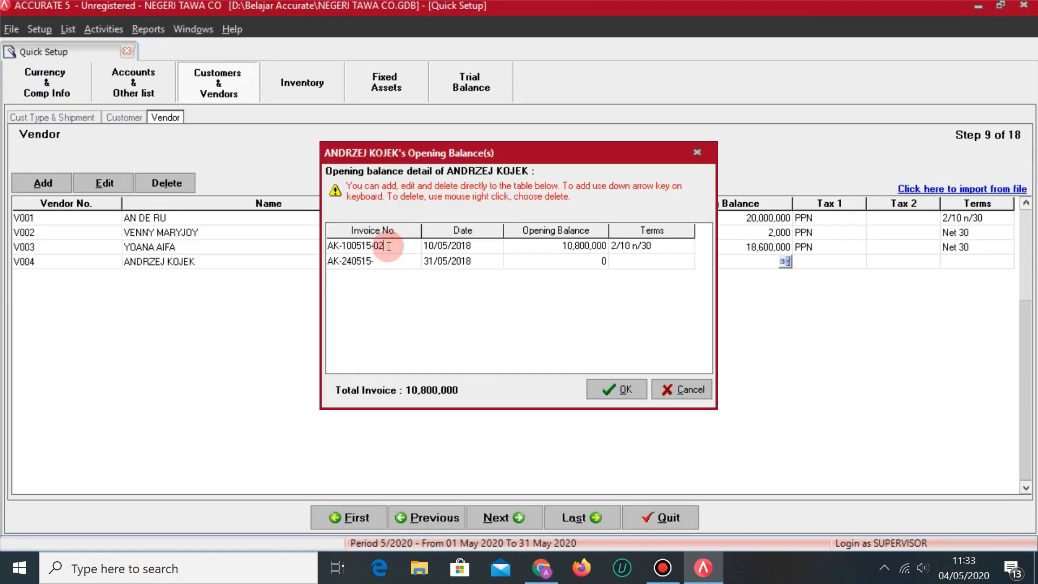
left_click(381, 244)
key("Down")
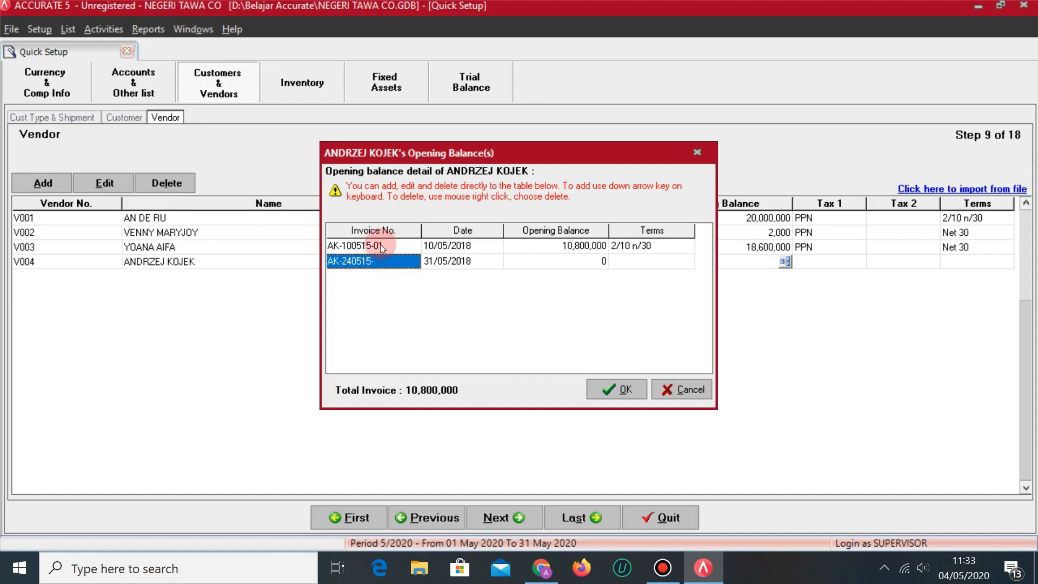
left_click(391, 261)
type("02")
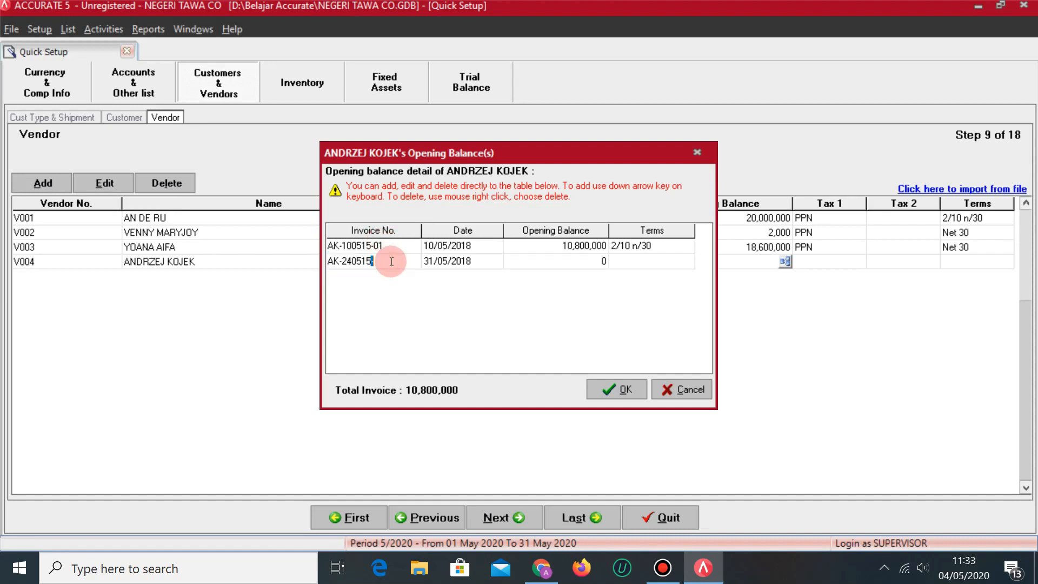
key("Tab")
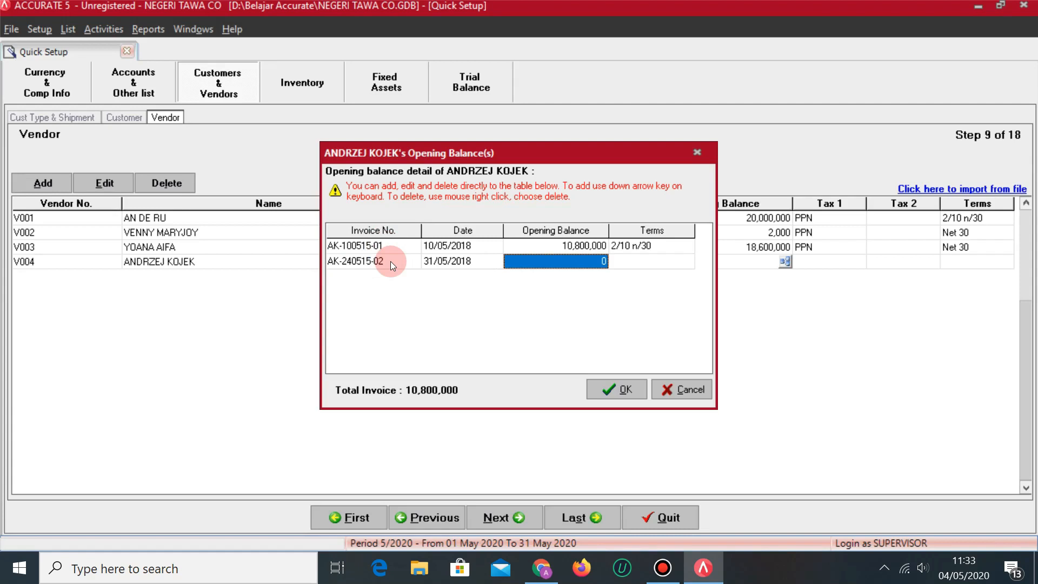
Date the second invoice 24/05/2018 and give it 9,200,000 on 2/10 n/30 terms.
key("shift+Tab")
key("alt+Tab")
key("alt+Tab")
type("24/05/2018")
key("Tab")
key("alt+Tab")
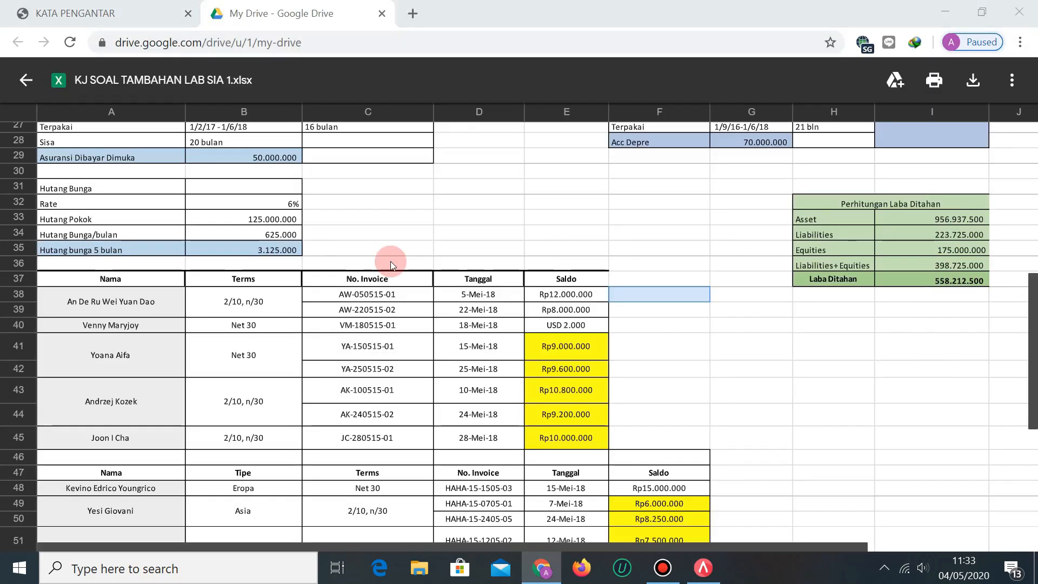
key("alt+Tab")
type("92000")
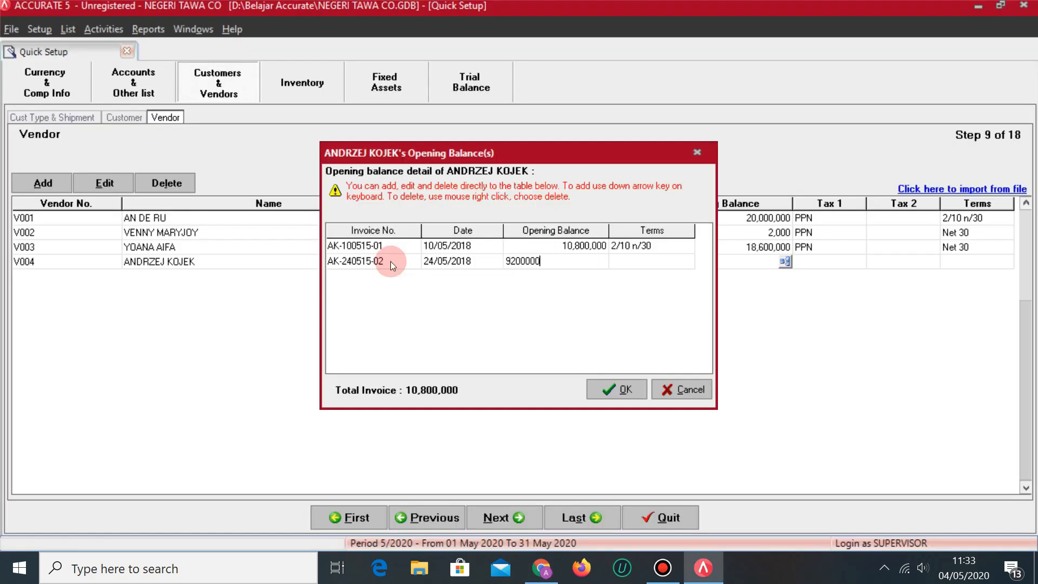
key("Tab")
left_click(687, 262)
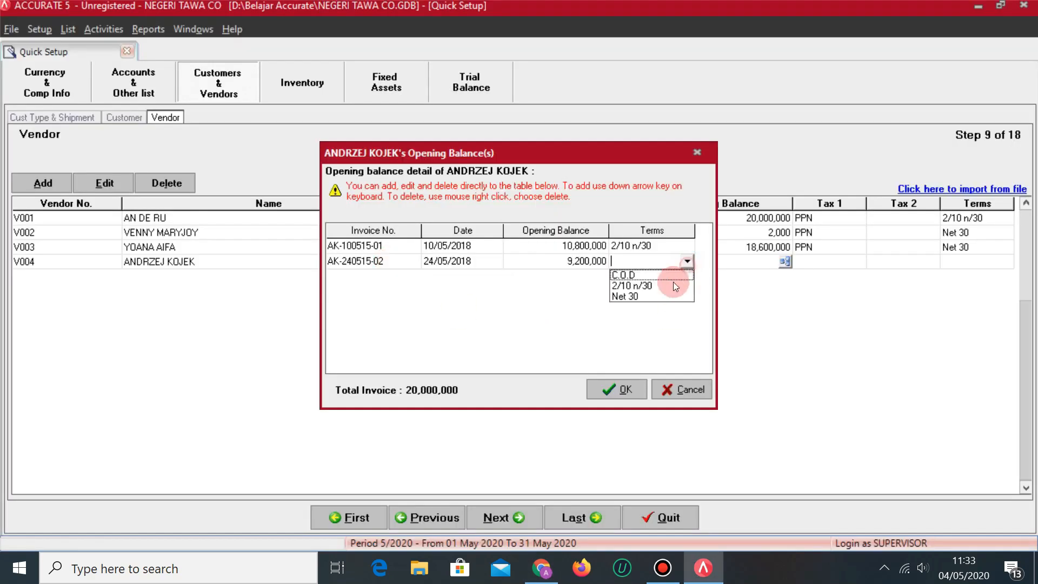
left_click(636, 283)
key("Tab")
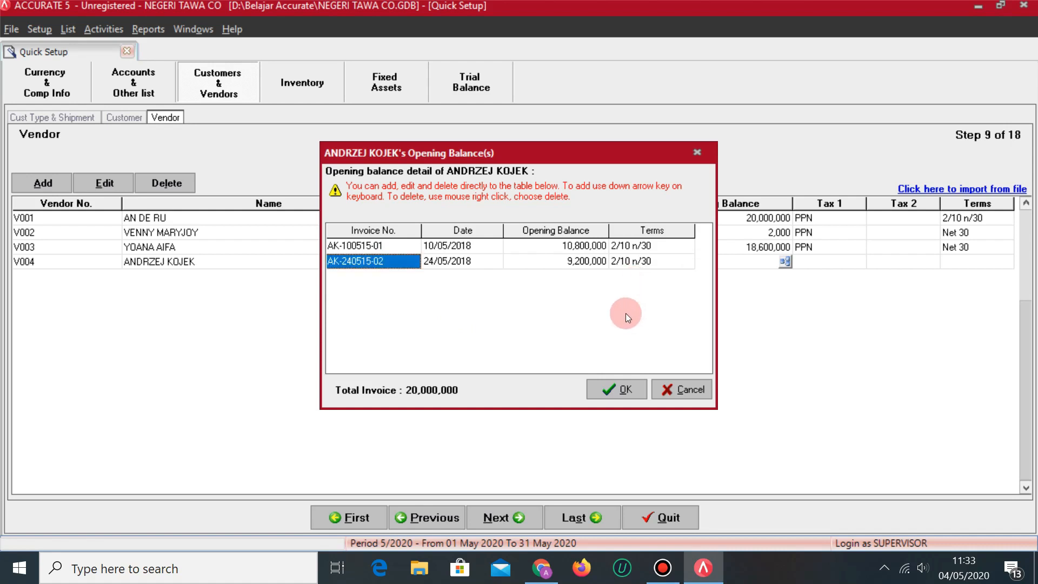
Save V004's opening invoices and set its Tax 1 to PPN and terms to 2/10 n/30.
left_click(613, 391)
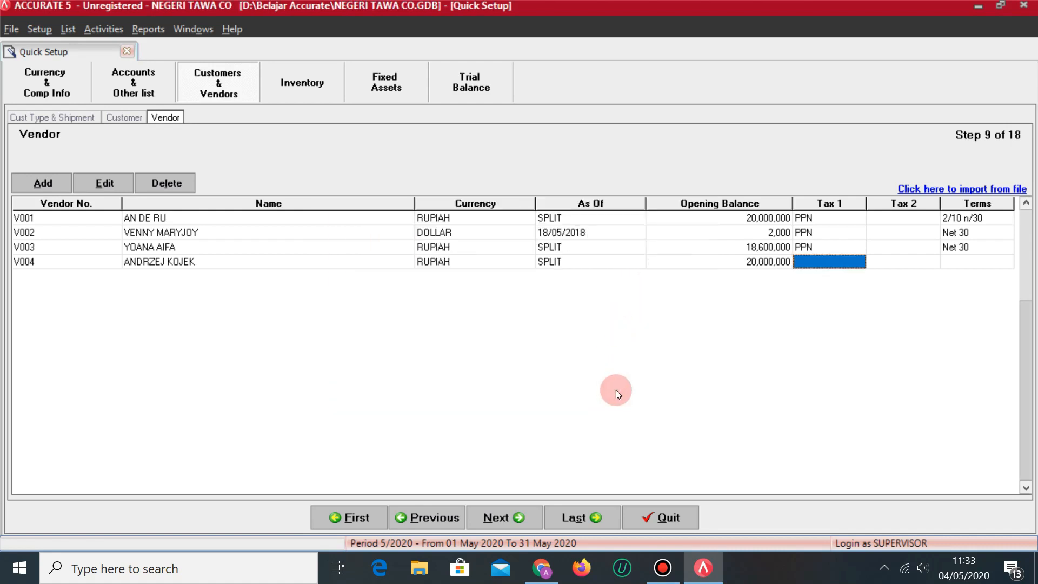
left_click(863, 261)
left_click(859, 262)
left_click(820, 283)
key("Tab")
left_click(974, 262)
left_click(990, 261)
left_click(1006, 261)
left_click(972, 295)
key("Tab")
Add a new vendor row V005 and enter the vendor's name from the reference spreadsheet.
key("Down")
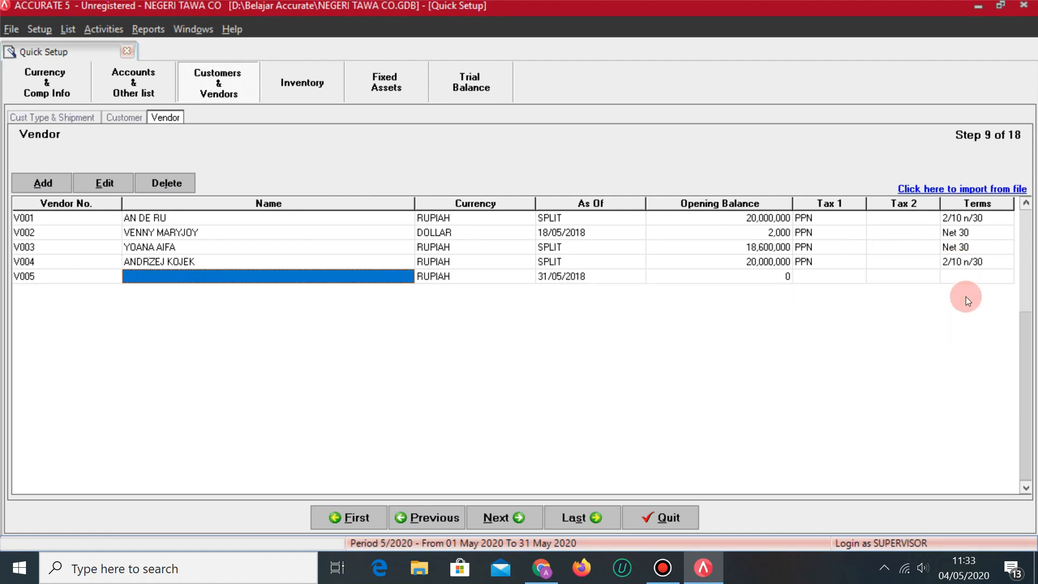
key("alt+Tab")
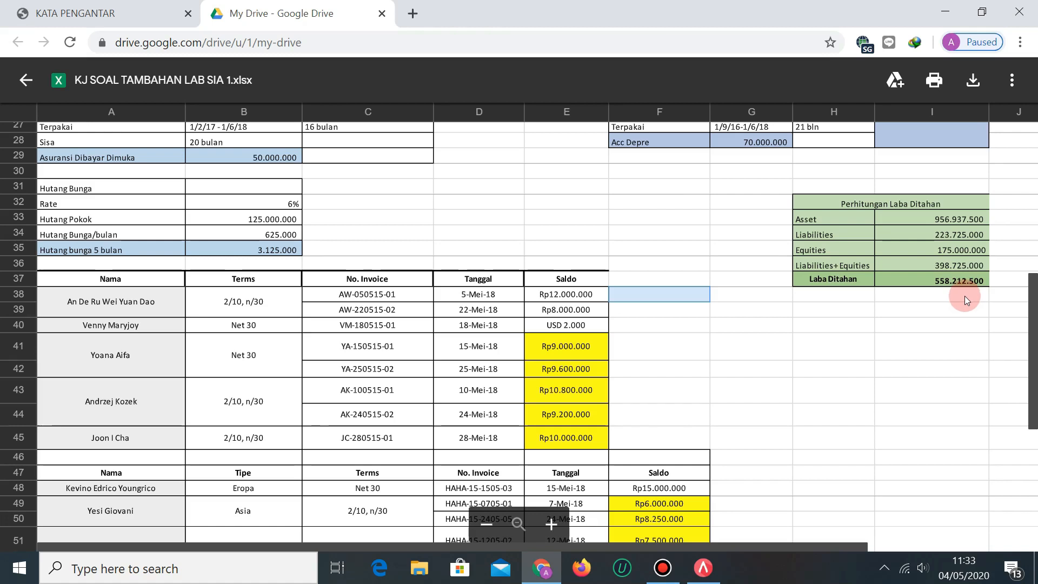
key("alt+Tab")
key("Tab")
key("alt+Tab")
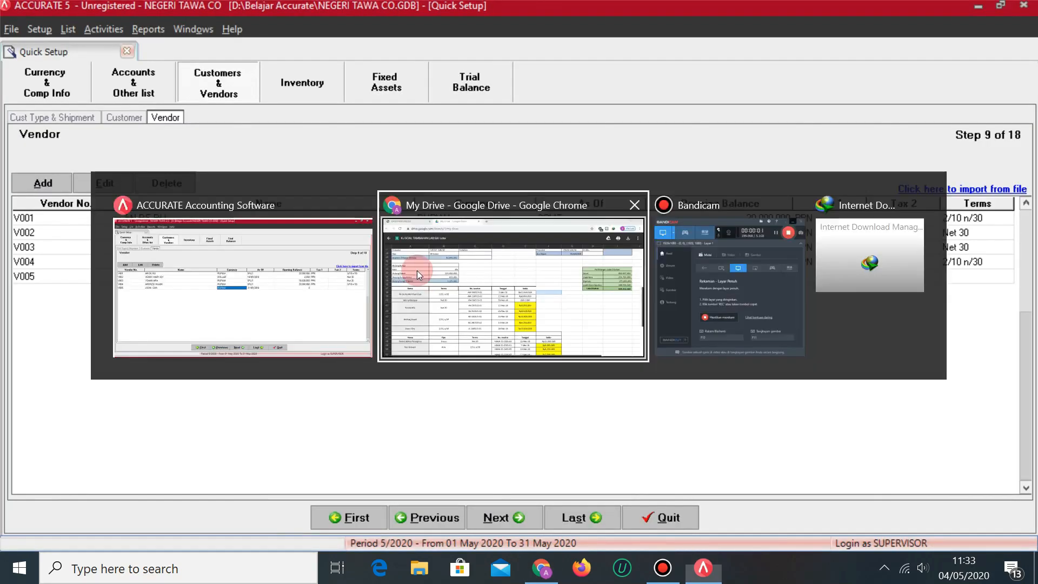
key("alt+Tab")
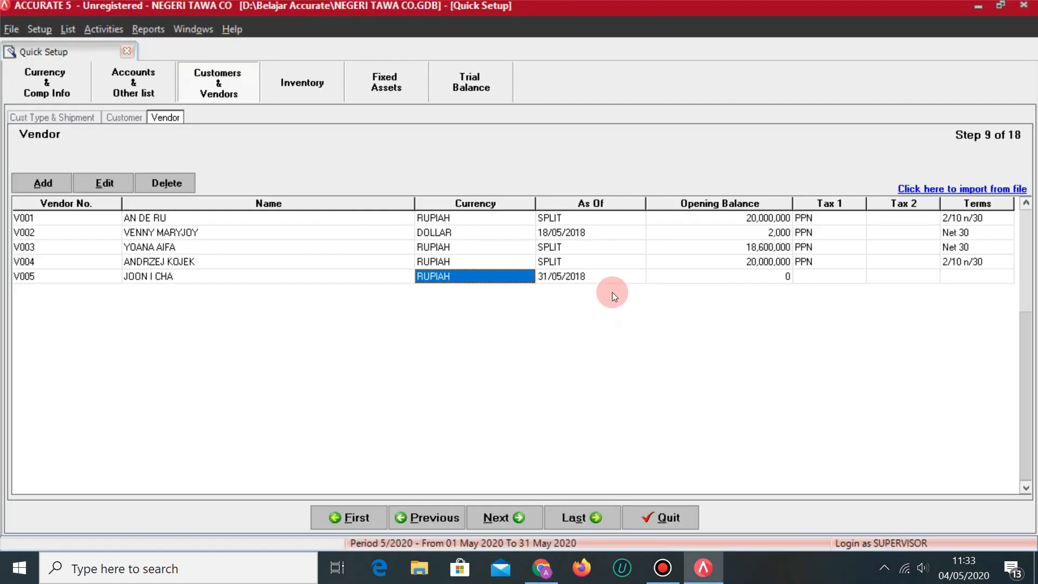
key("Tab")
Open V005's opening balance details and enter invoice number JC-280515-01.
left_click(773, 275)
left_click(787, 276)
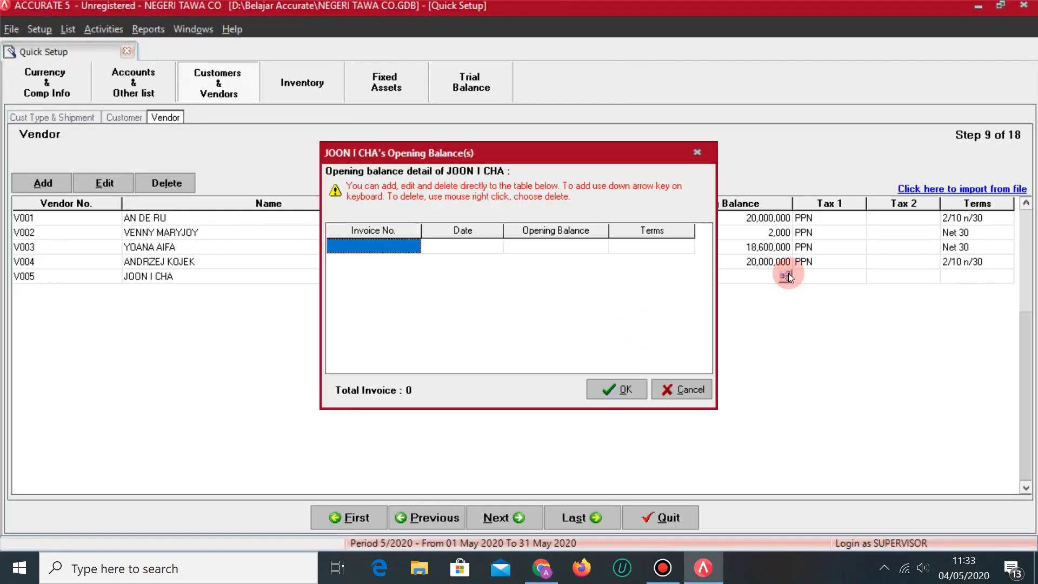
key("alt+Tab")
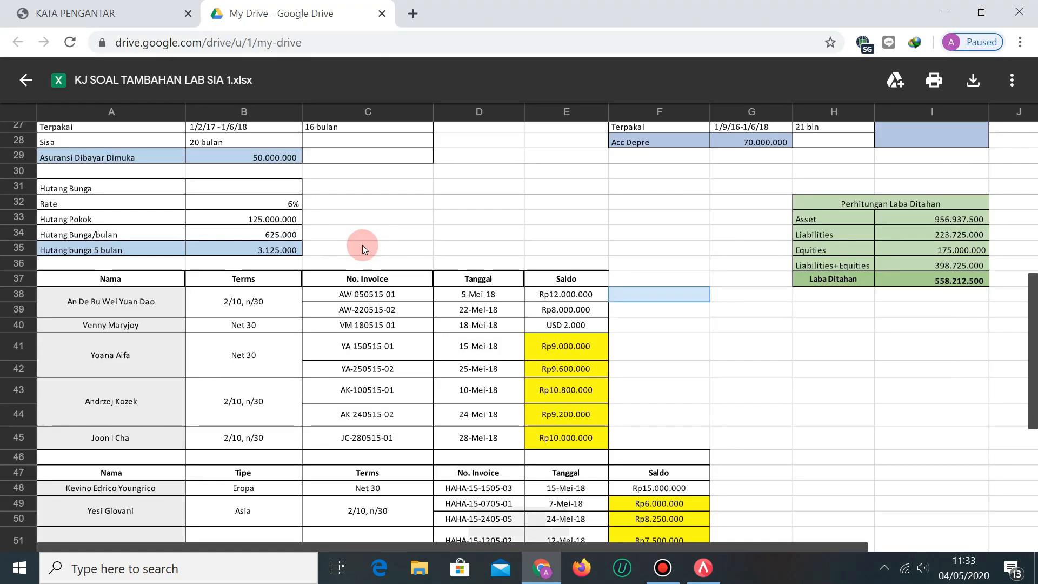
key("alt+Tab")
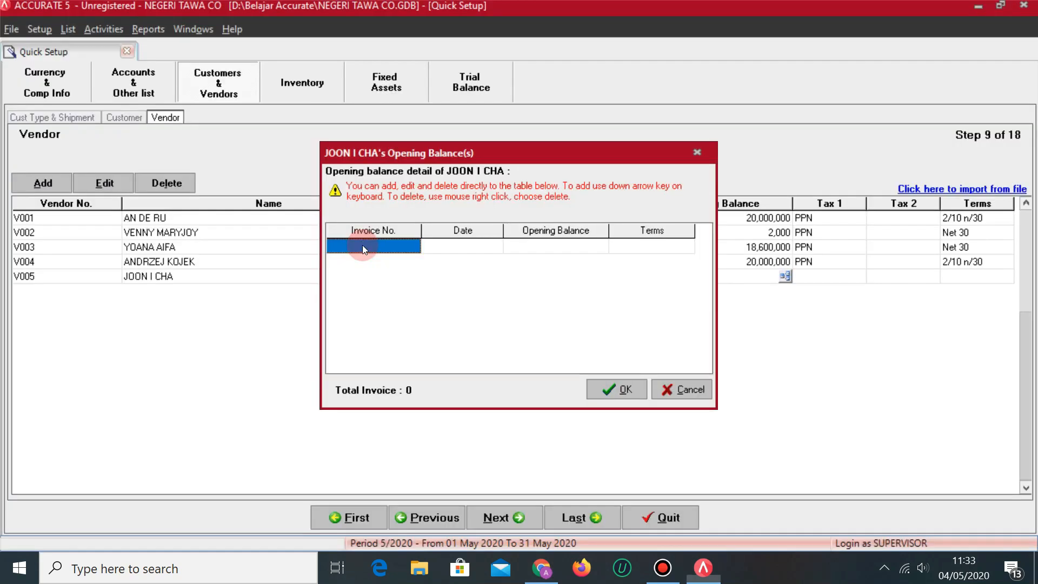
left_click(363, 245)
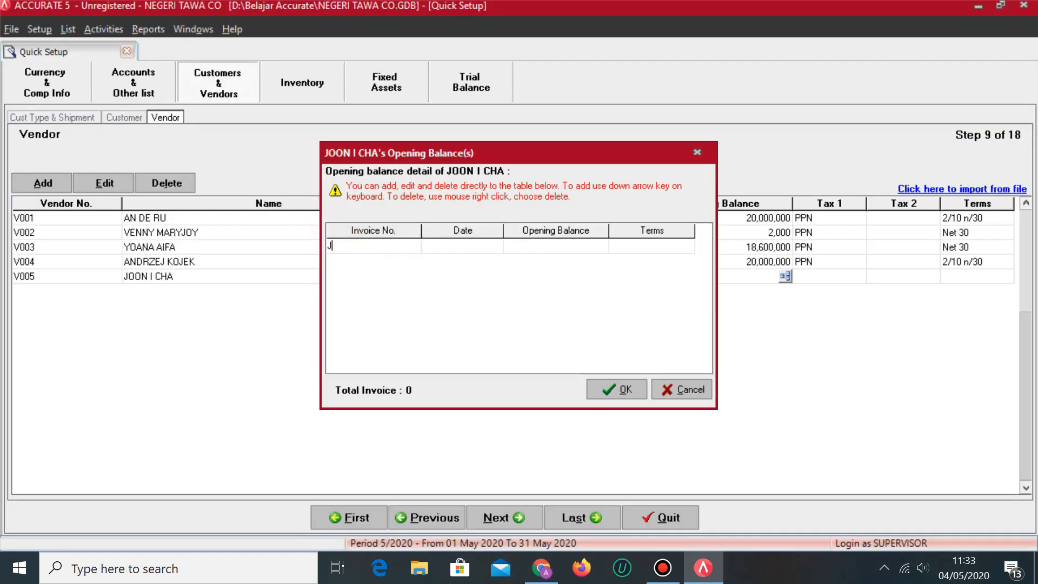
type("JC-")
key("alt+Tab")
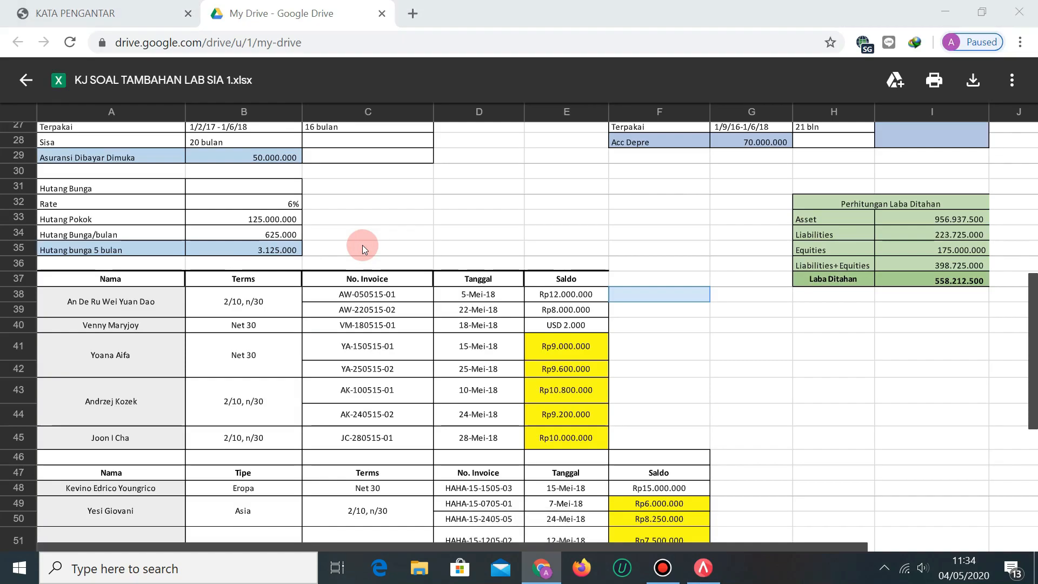
key("alt+Tab")
type("-280515")
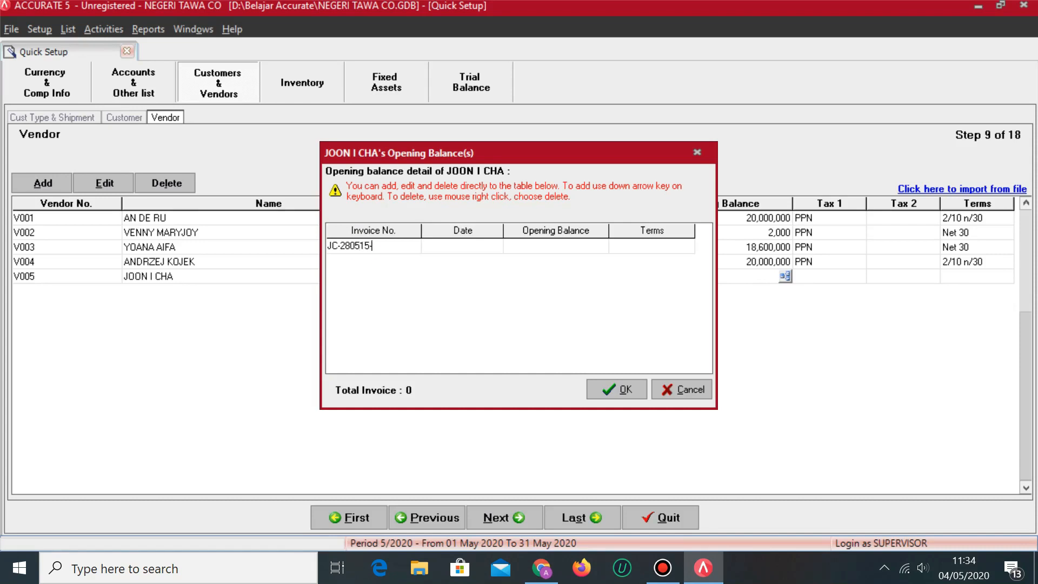
key("alt+Tab")
key("alt+Tab")
type("-01")
key("Tab")
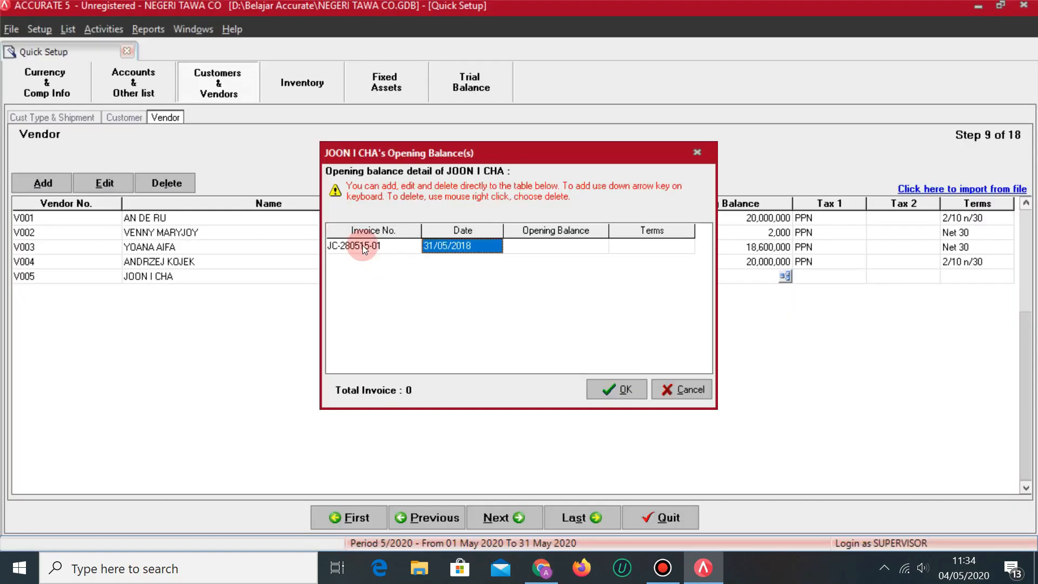
Date the invoice 28/05/2018 for 10,000,000 with terms 2/10 n/30 and save it.
type("28/05/2018")
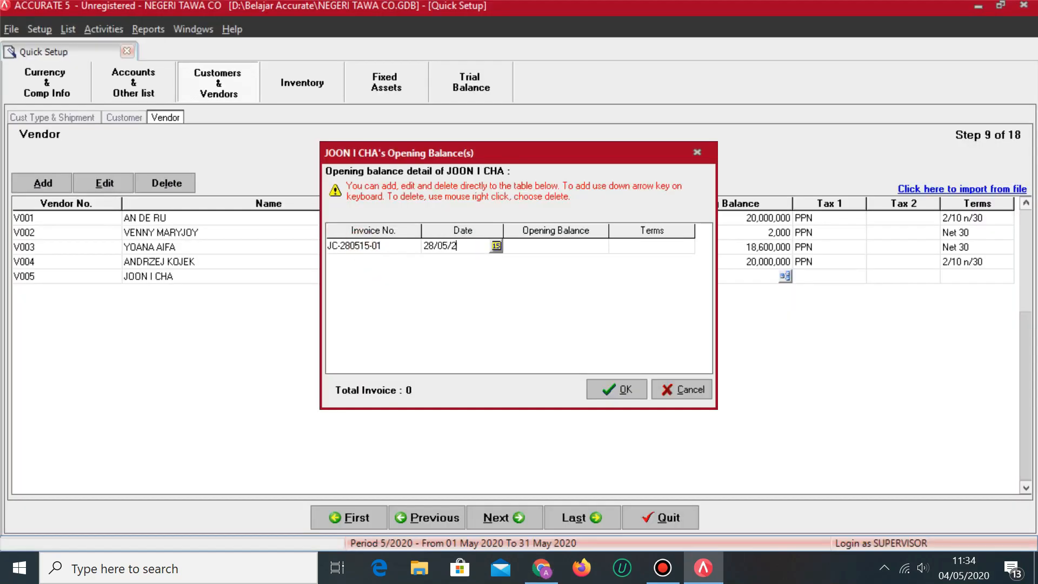
key("Tab")
key("alt+Tab")
key("alt+Tab")
type("10")
key("Tab")
key("alt+Tab")
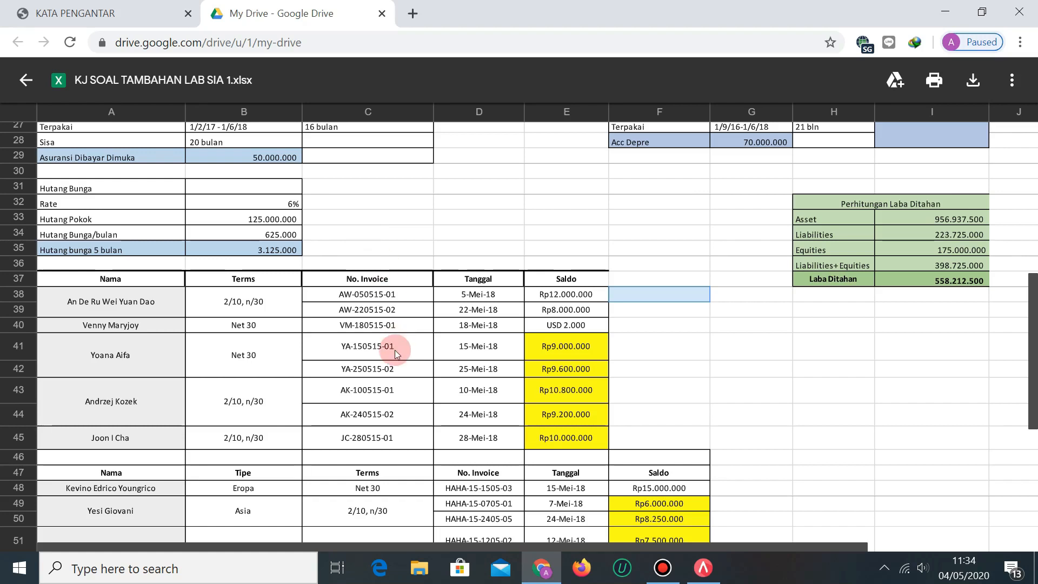
key("alt+Tab")
left_click(686, 248)
left_click(656, 268)
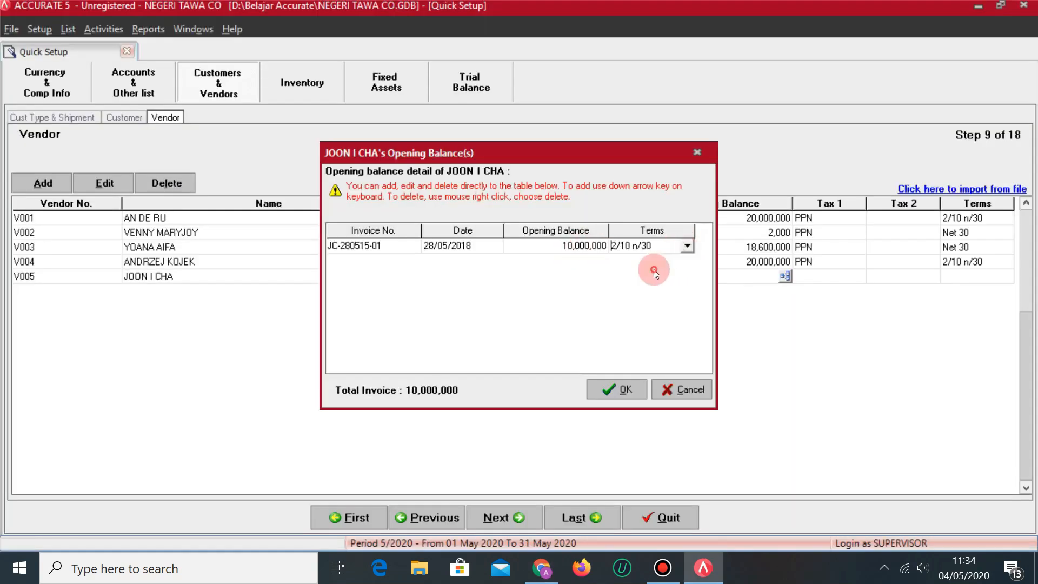
left_click(623, 385)
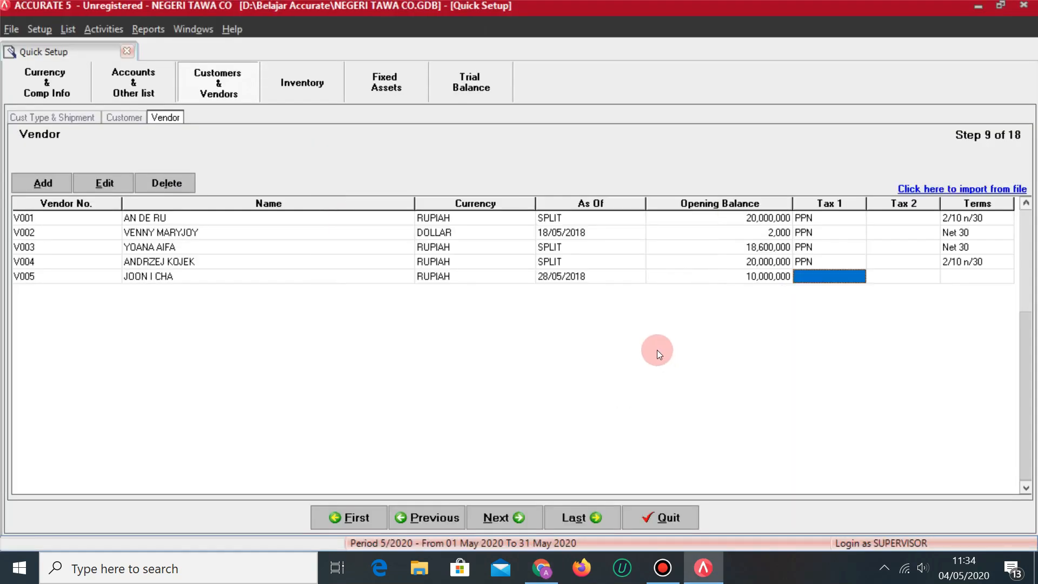
Set V005's Tax 1 to PPN and terms to 2/10 n/30, then advance to Inventory setup.
left_click(853, 280)
left_click(859, 279)
left_click(830, 300)
key("Tab")
left_click(955, 269)
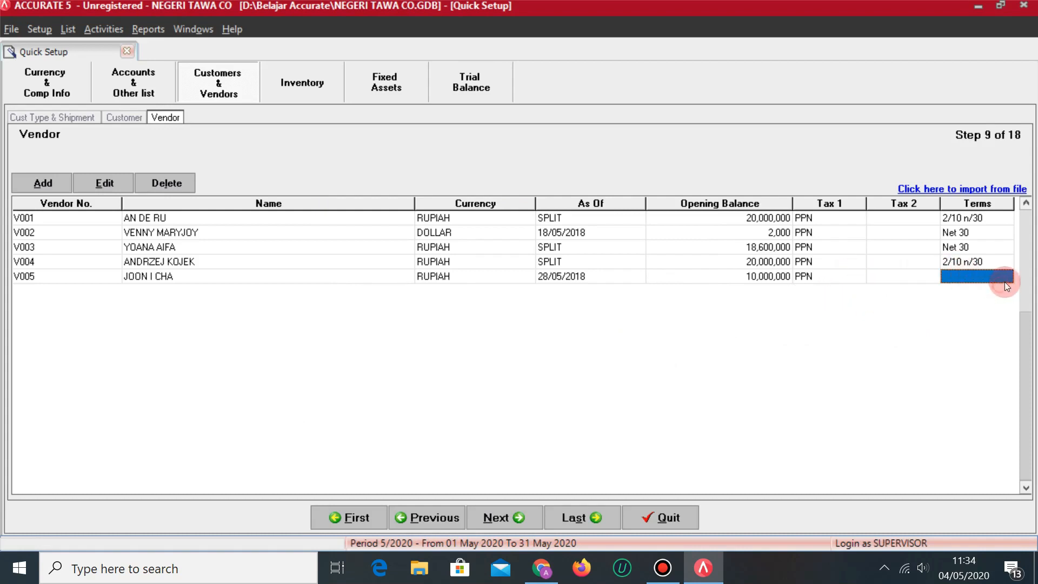
left_click(1006, 277)
left_click(965, 309)
left_click(955, 317)
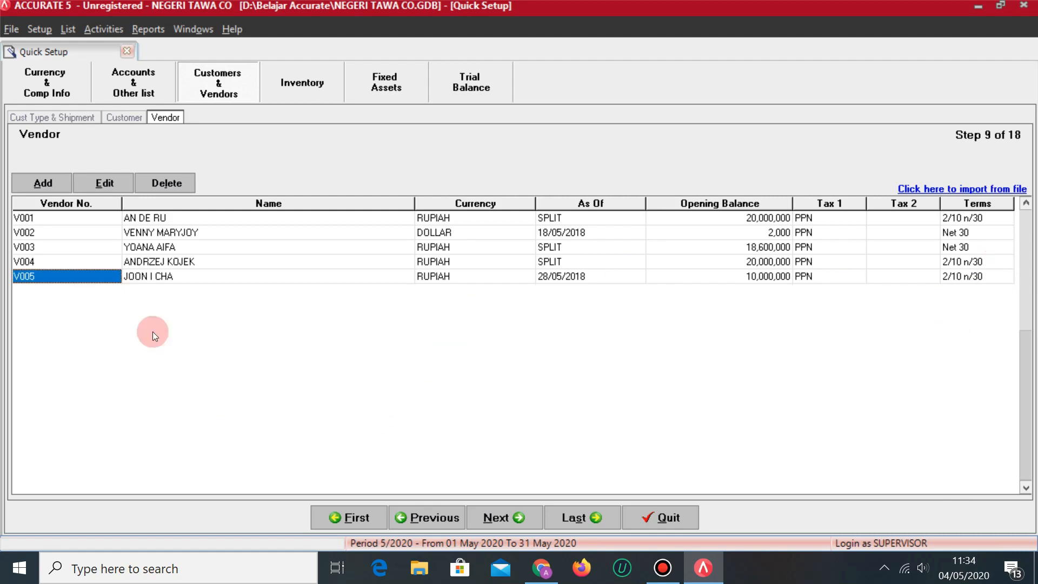
left_click(506, 525)
key("alt+Tab")
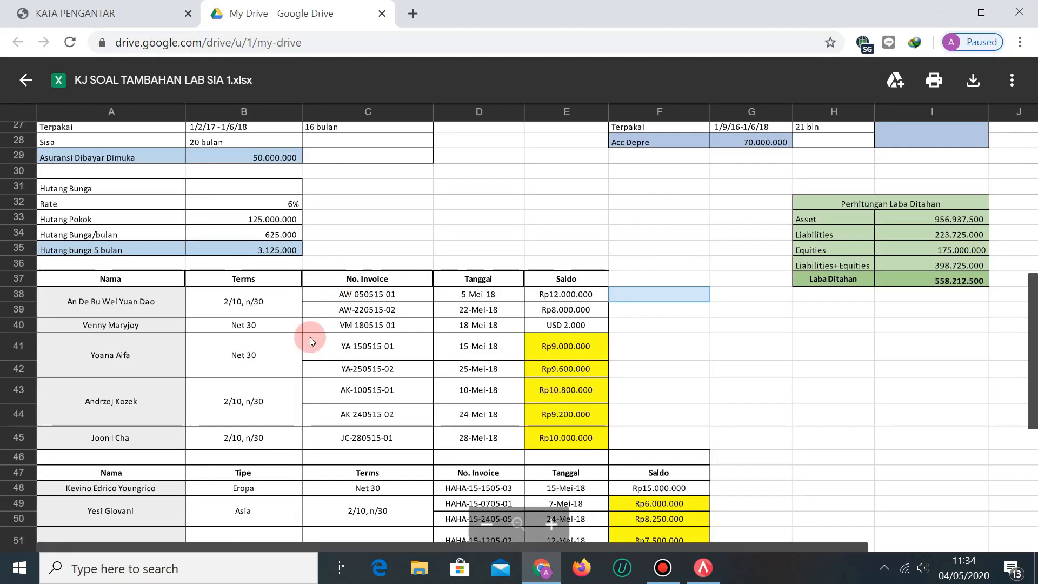
Scroll the module PDF to the FIFO Data Persediaan Barang Dagang table on page 120.
key("alt+Tab")
left_click(76, 13)
scroll(463, 301, "up", 5)
scroll(581, 379, "down", 12)
scroll(590, 407, "down", 12)
scroll(598, 415, "up", 5)
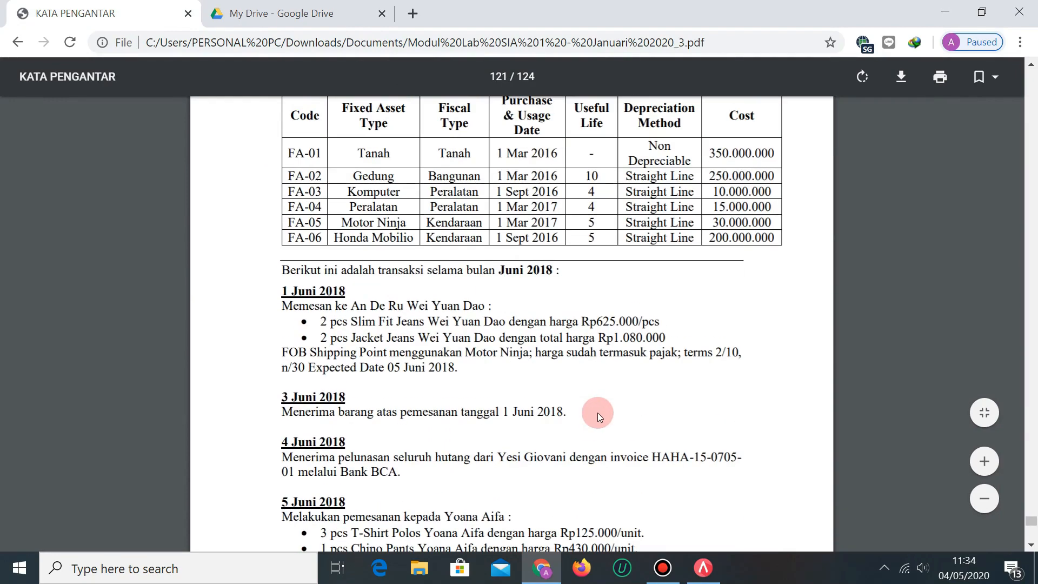
scroll(592, 414, "up", 15)
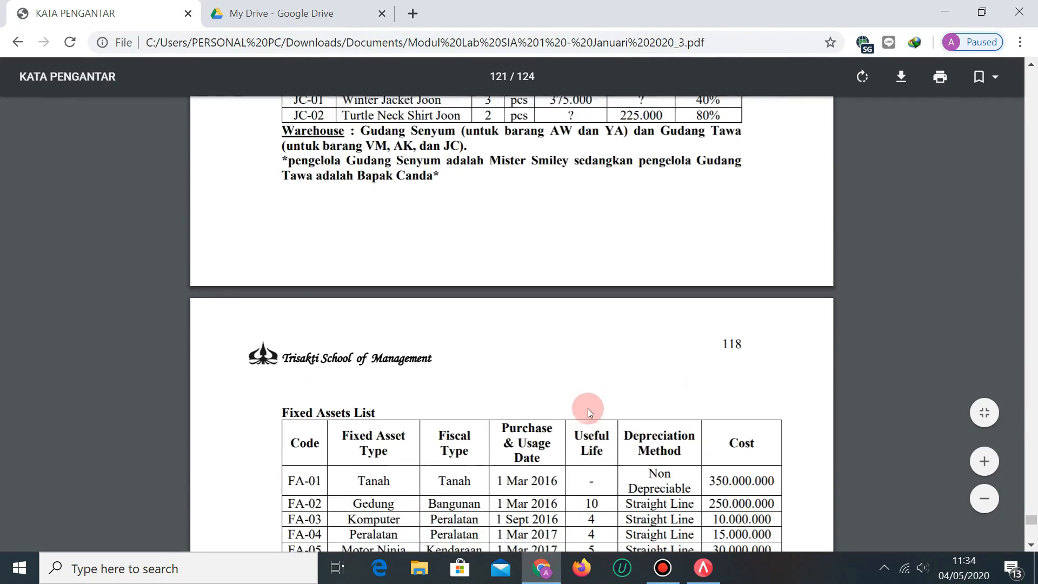
scroll(588, 406, "down", 3)
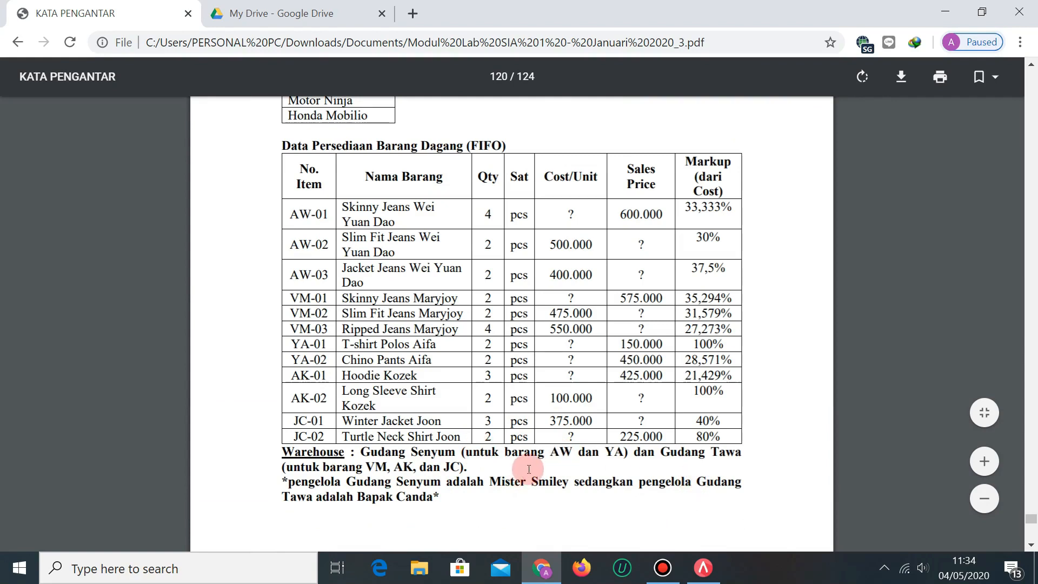
key("alt+Tab")
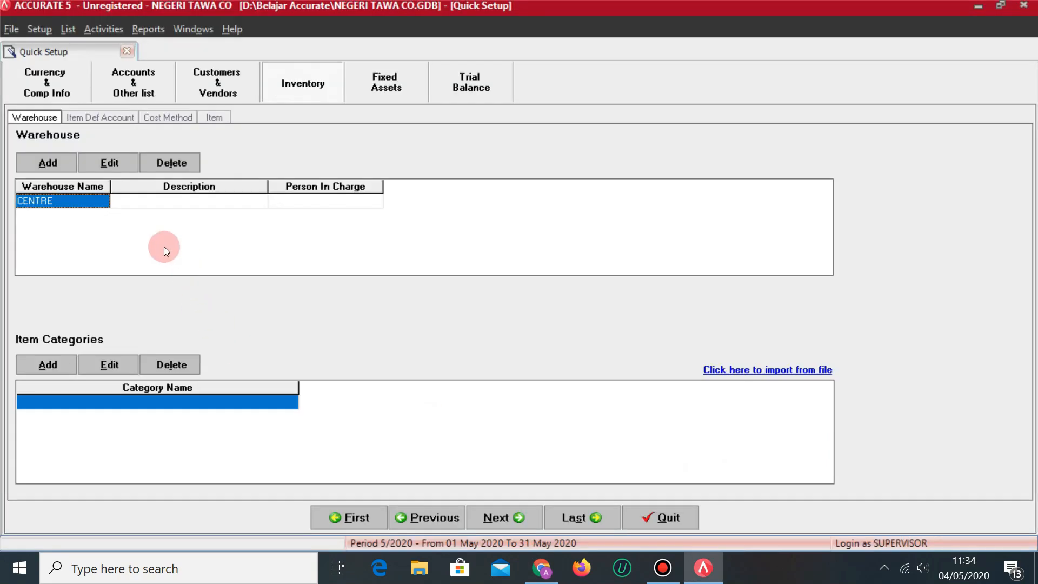
Add warehouse GUDANG SENYUM with description GUDANG SENYUM and its person in charge.
type("GUDAN")
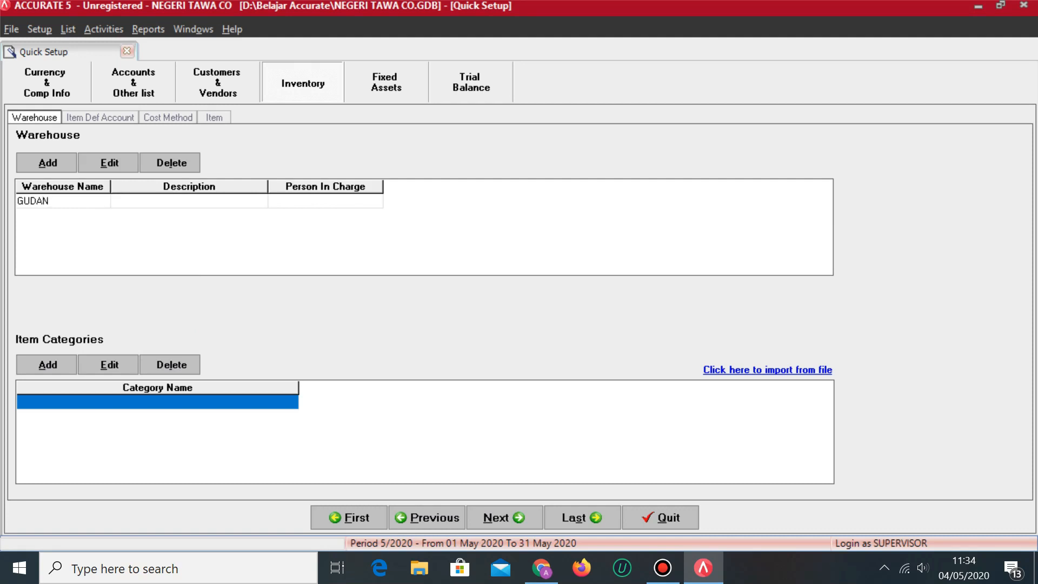
type("G SENYUM")
key("Tab")
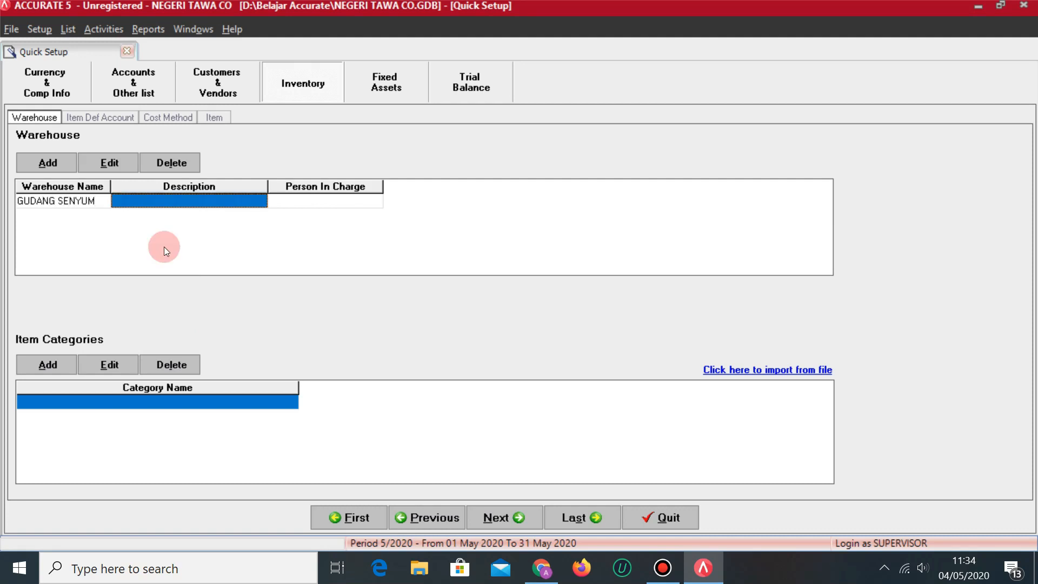
type("GEDUN")
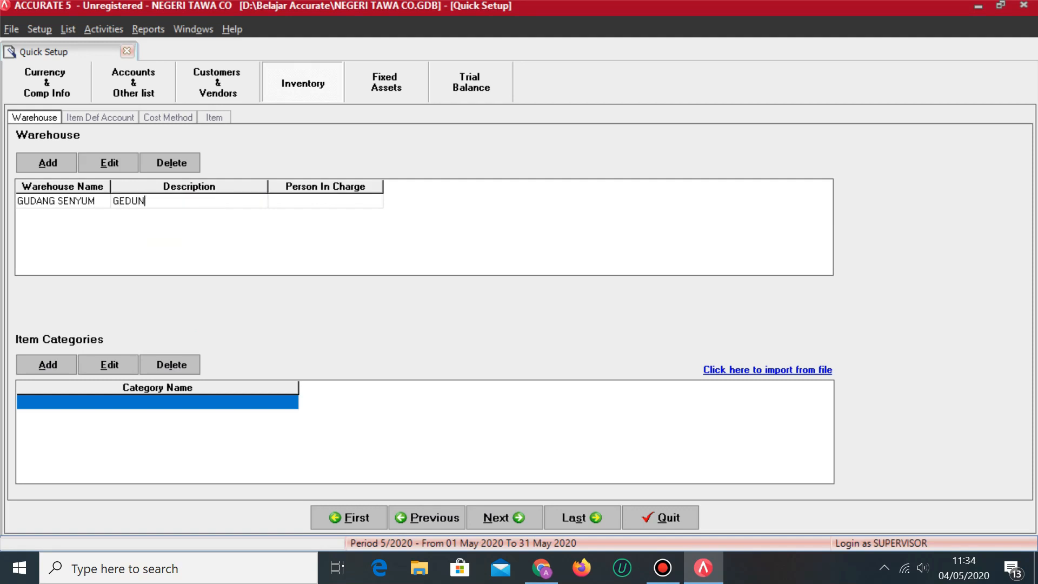
key("BackSpace")
key("BackSpace")
key("BackSpace")
type("UDANG SENYUM")
key("Tab")
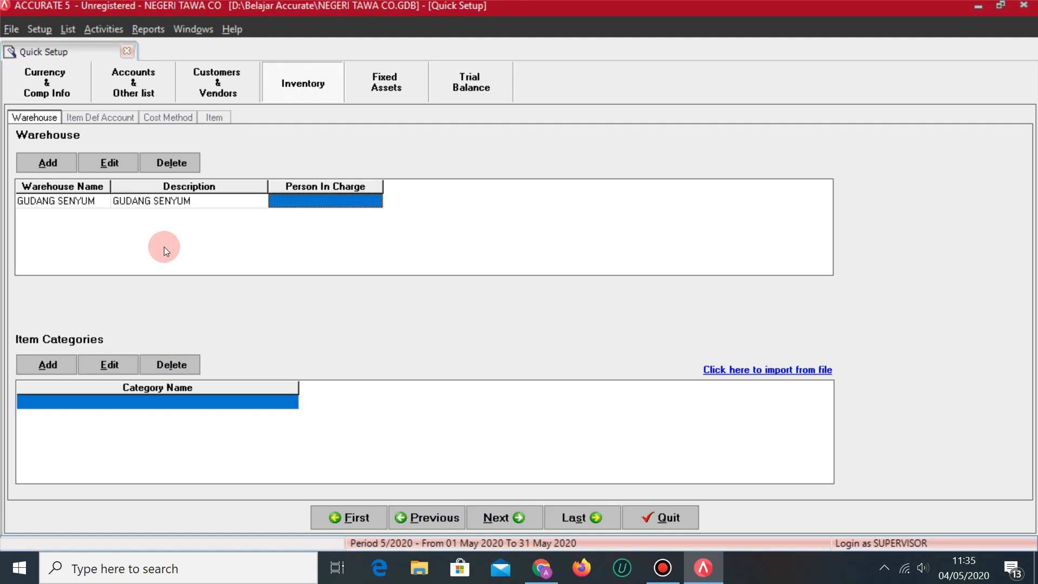
key("alt+Tab")
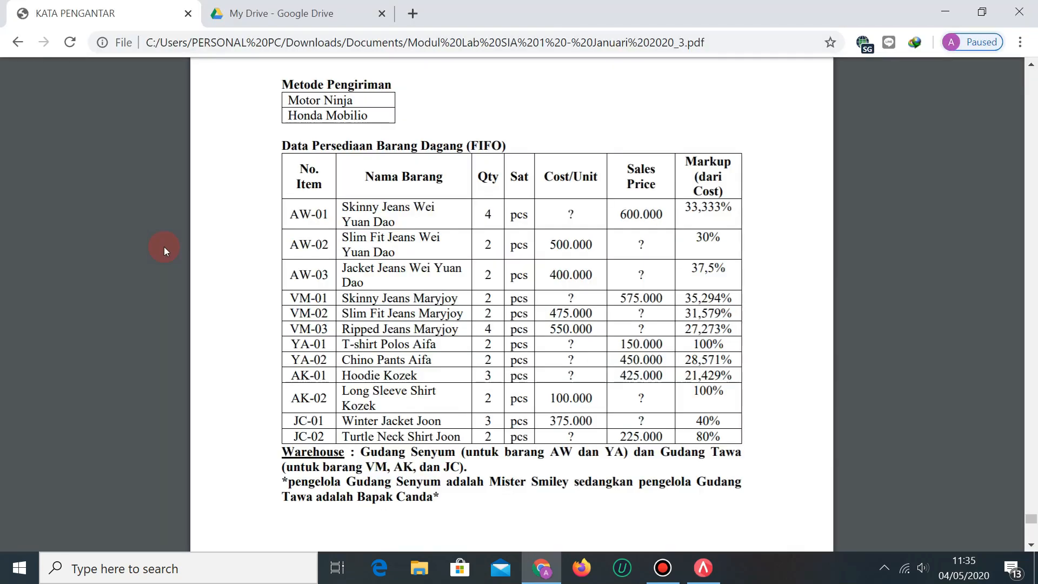
key("alt+Tab")
type("M")
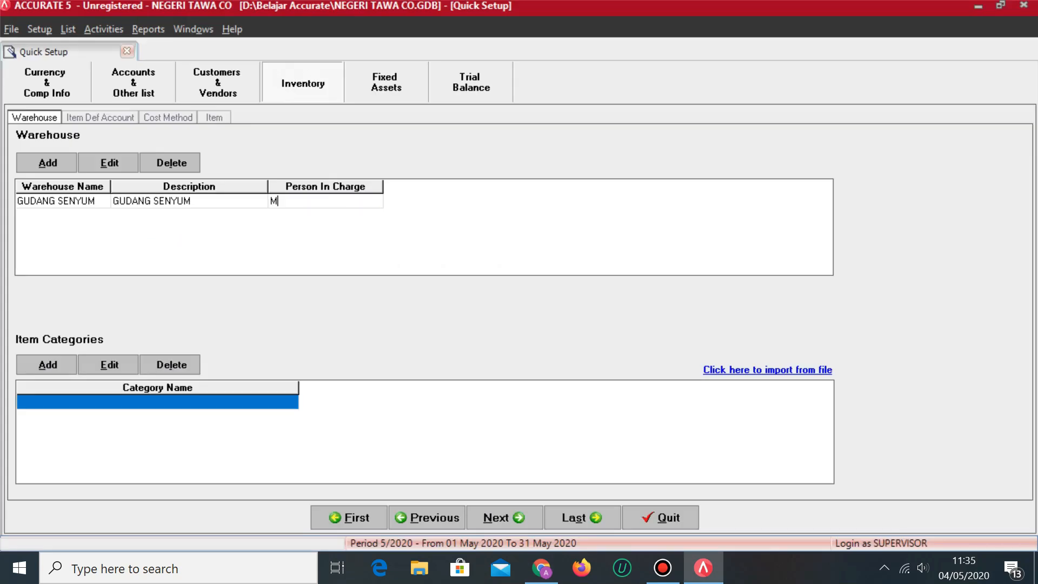
type("R. SMILEY")
key("Tab")
Add warehouse GUDANG TAWA with description GUDANG TAWA and its person in charge.
key("alt+Tab")
key("alt+Tab")
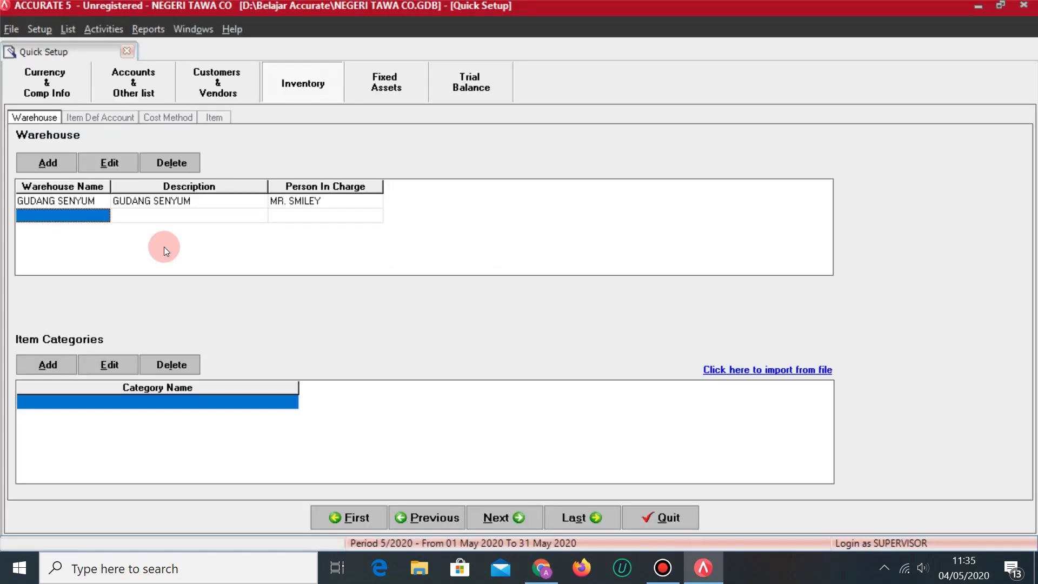
type("GUDANG TAWA")
key("Tab")
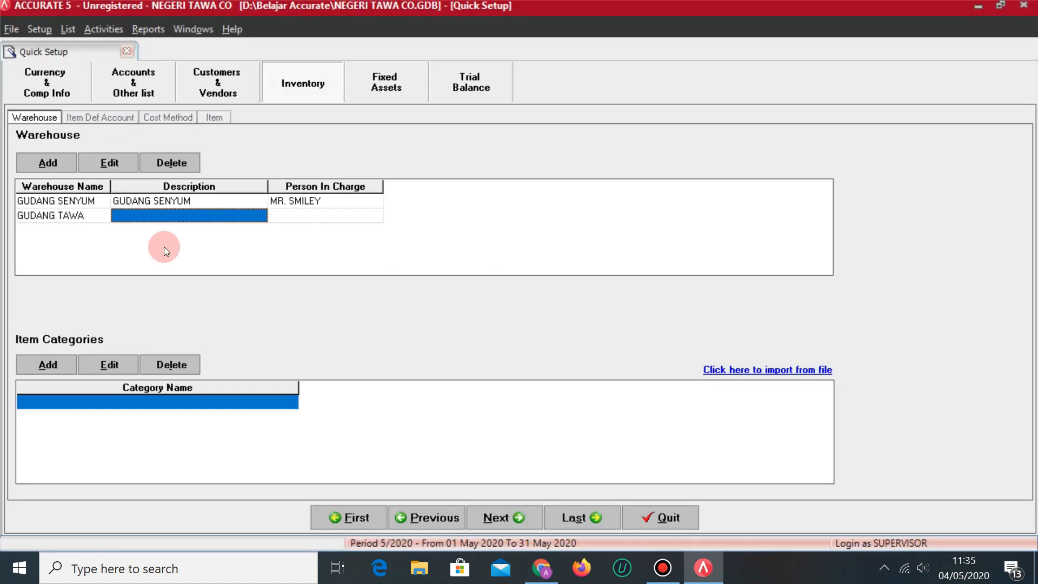
type("GUDANG TAWA")
key("Tab")
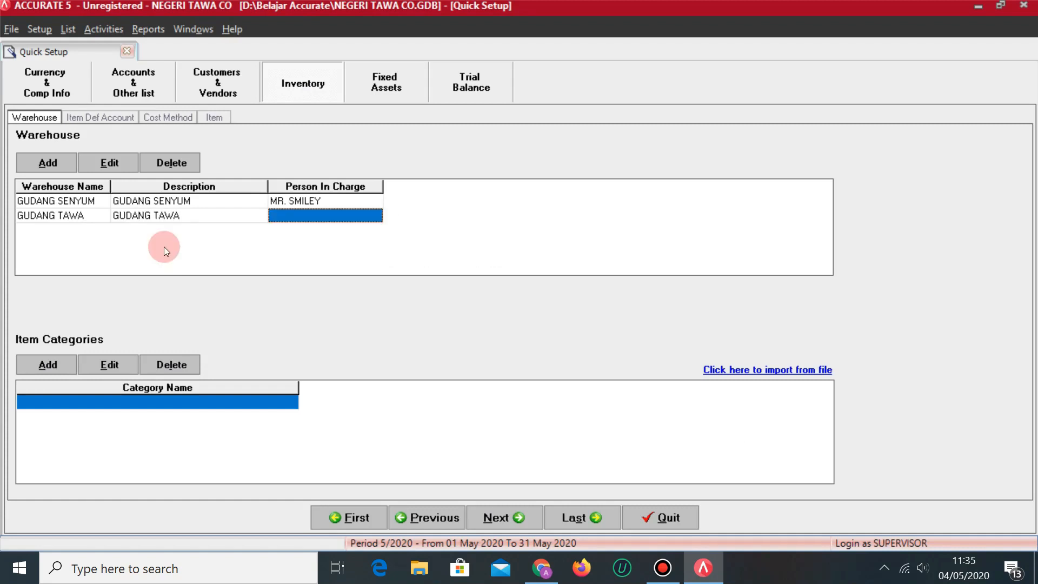
key("alt+Tab")
key("alt+Tab")
type("B")
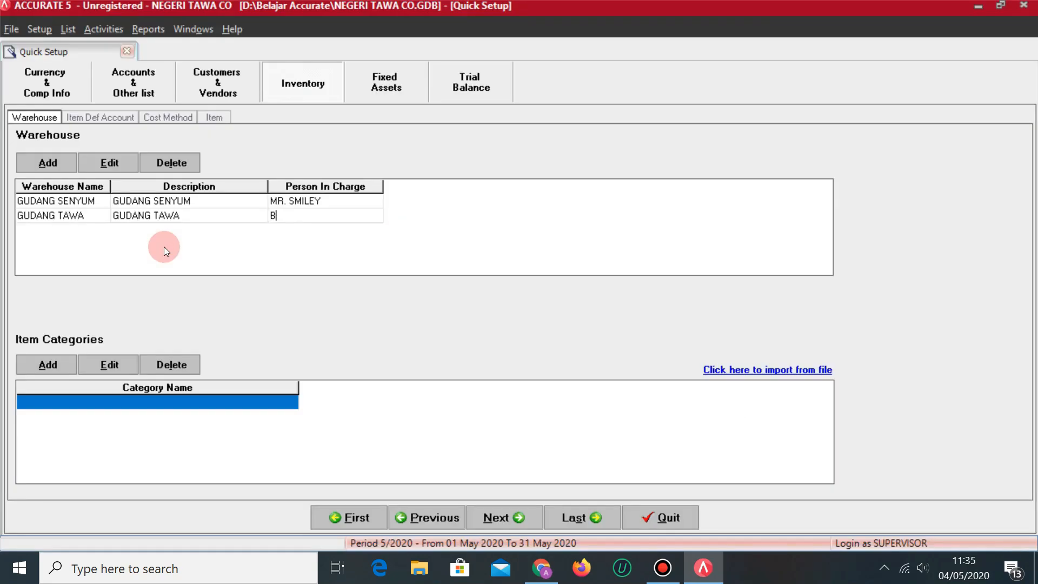
type("APAK CANDA")
left_click(164, 247)
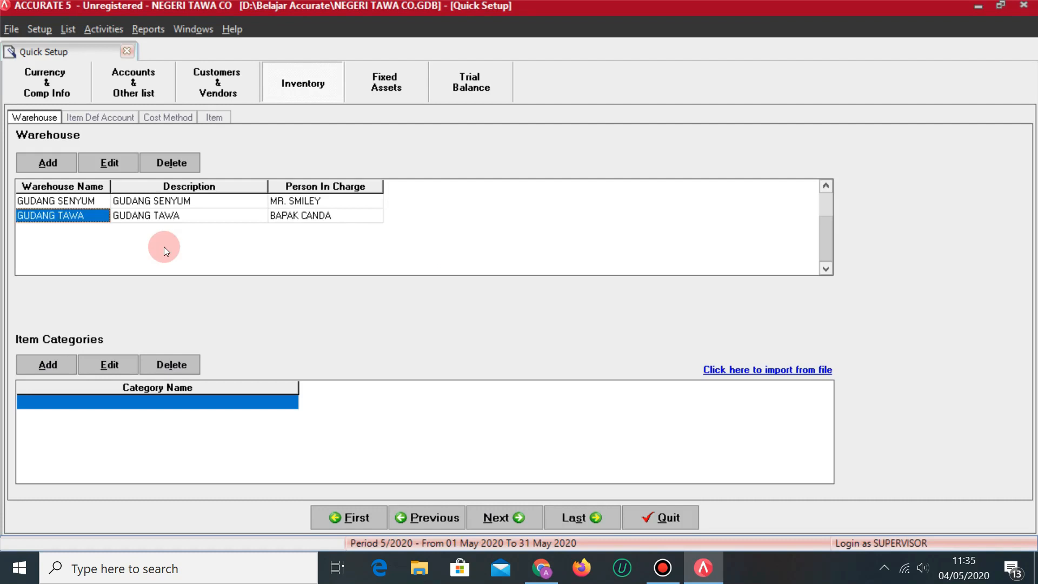
left_click(194, 403)
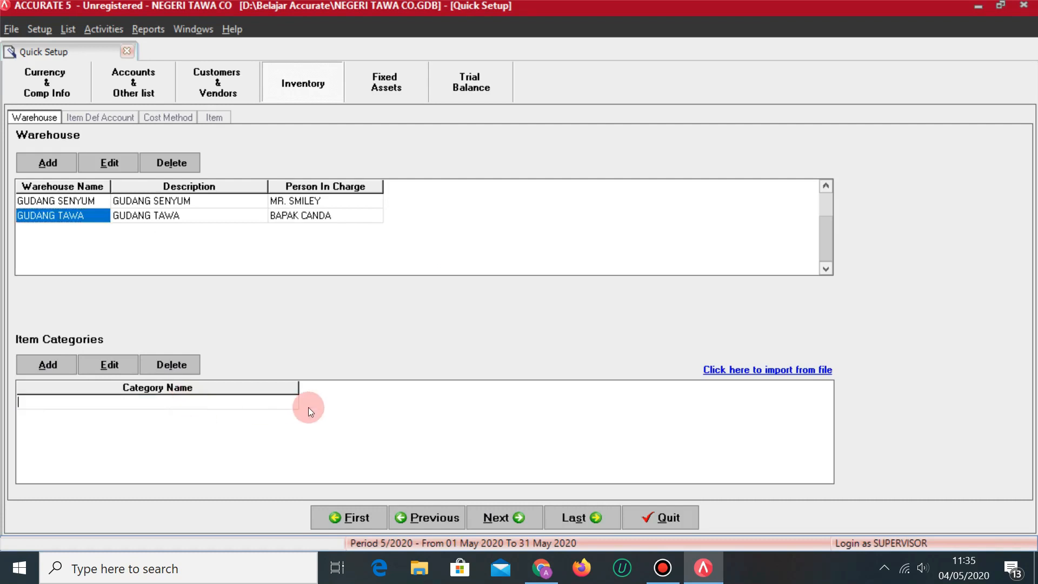
Add item categories AW and VM, reading the codes from the module PDF.
key("alt+Tab")
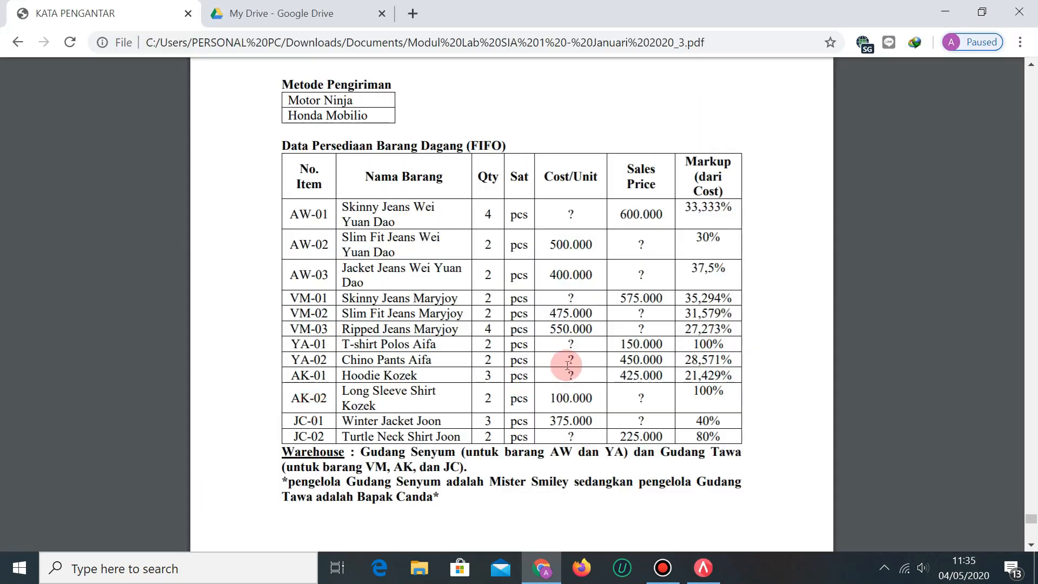
scroll(525, 389, "up", 3)
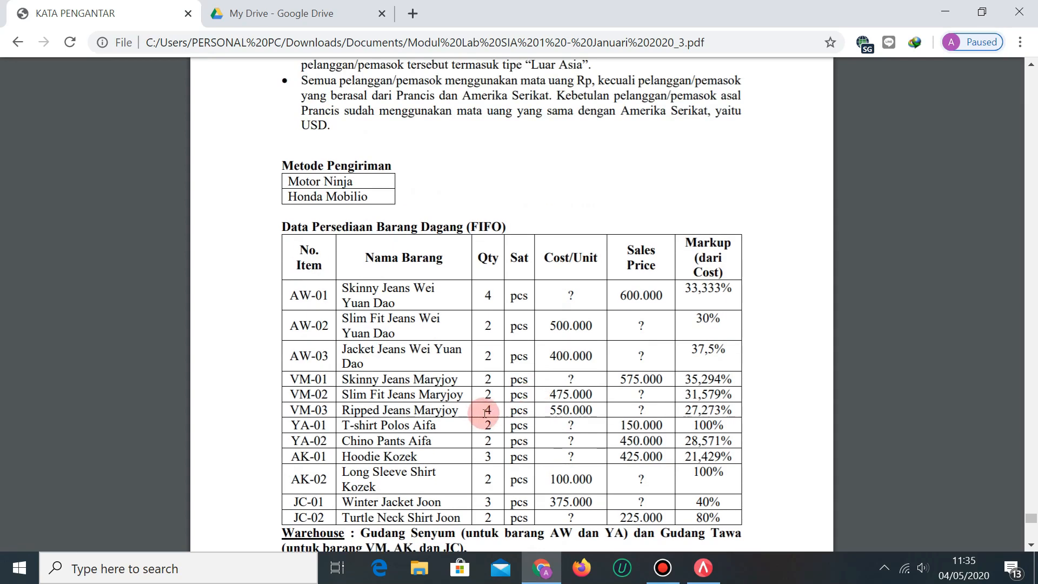
scroll(480, 414, "down", 3)
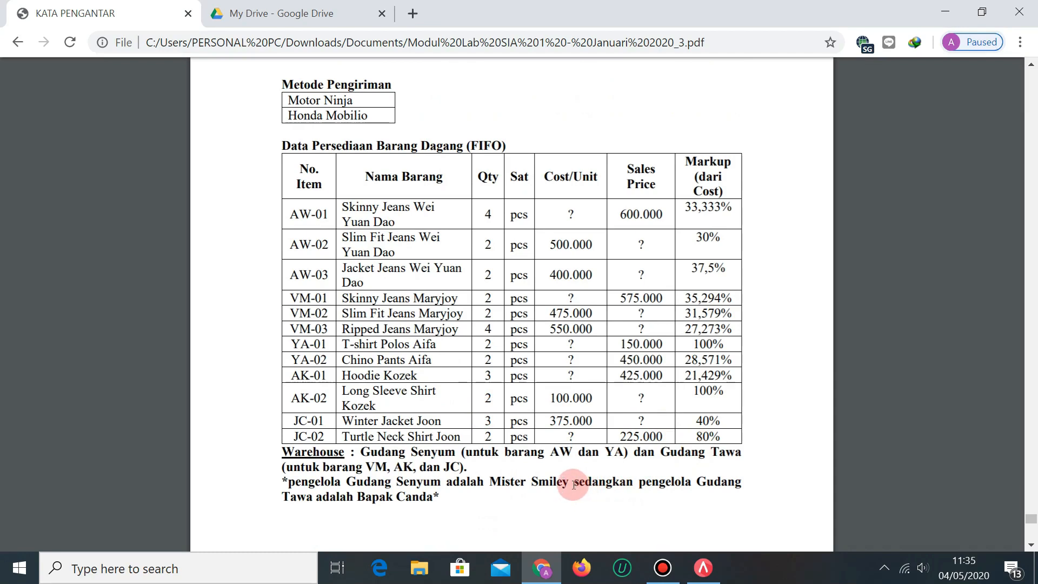
scroll(574, 484, "up", 10)
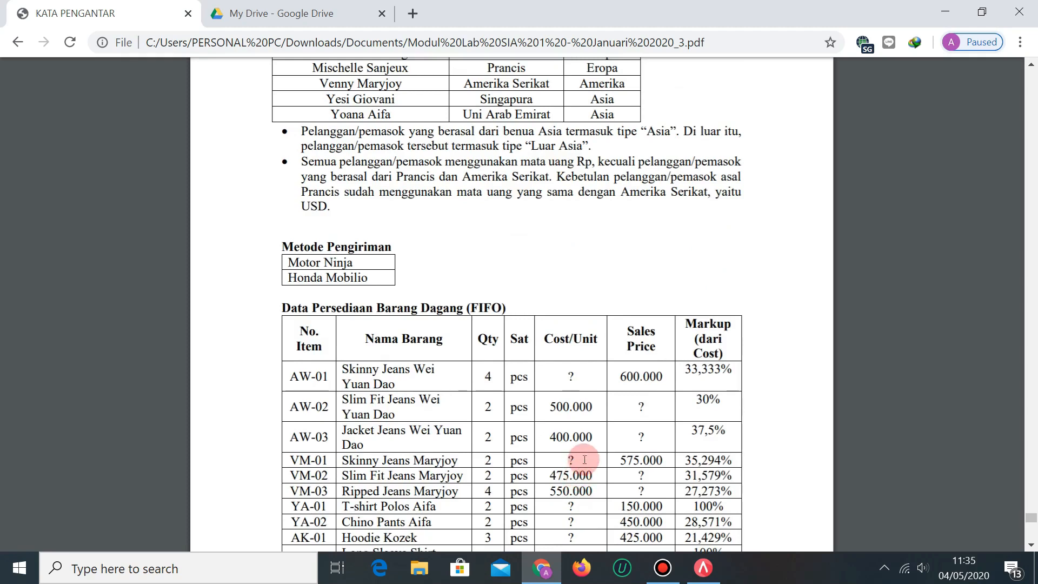
scroll(662, 428, "down", 6)
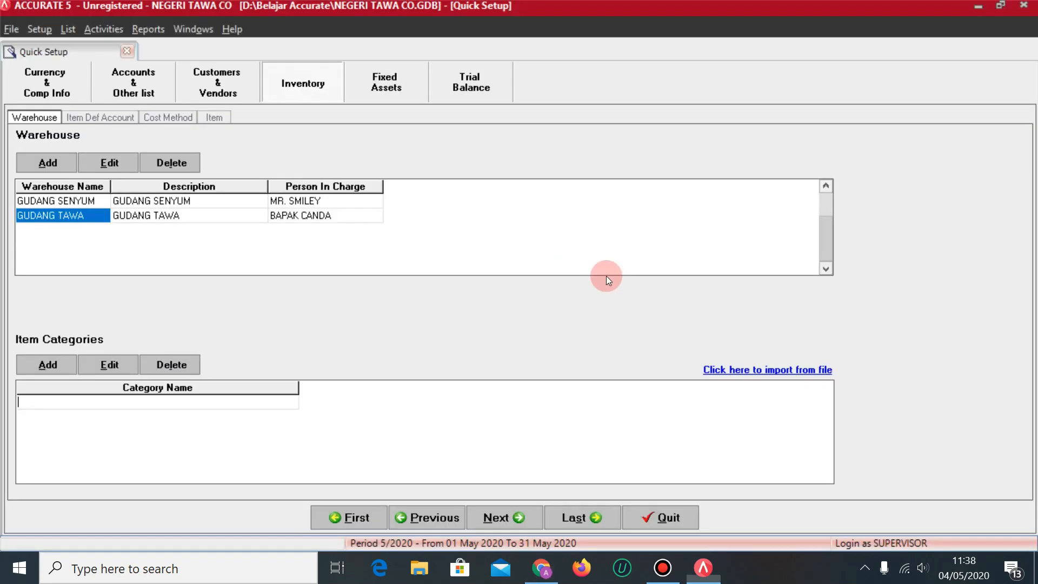
type("AW")
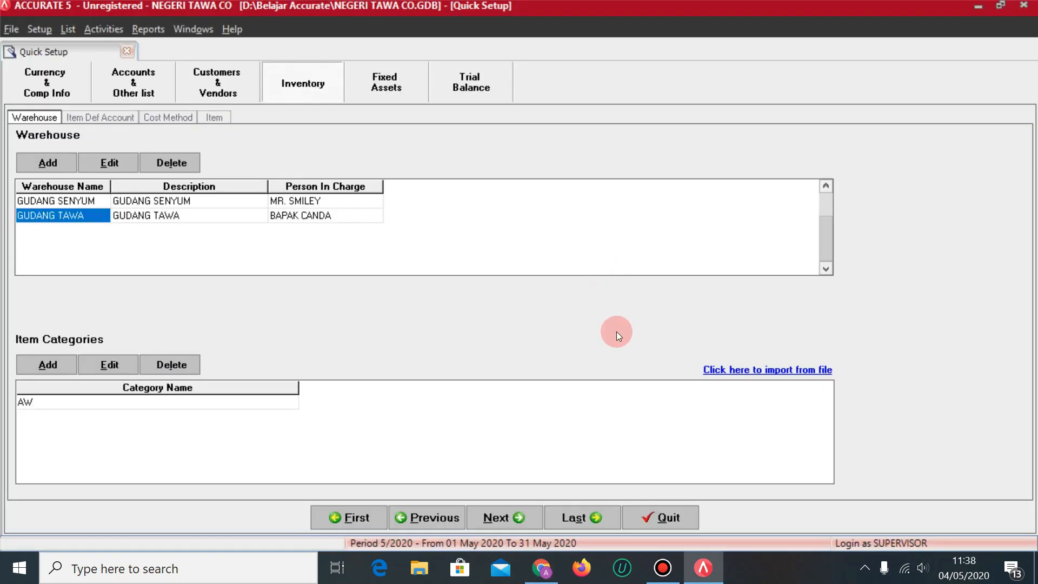
key("Return")
key("alt+Tab")
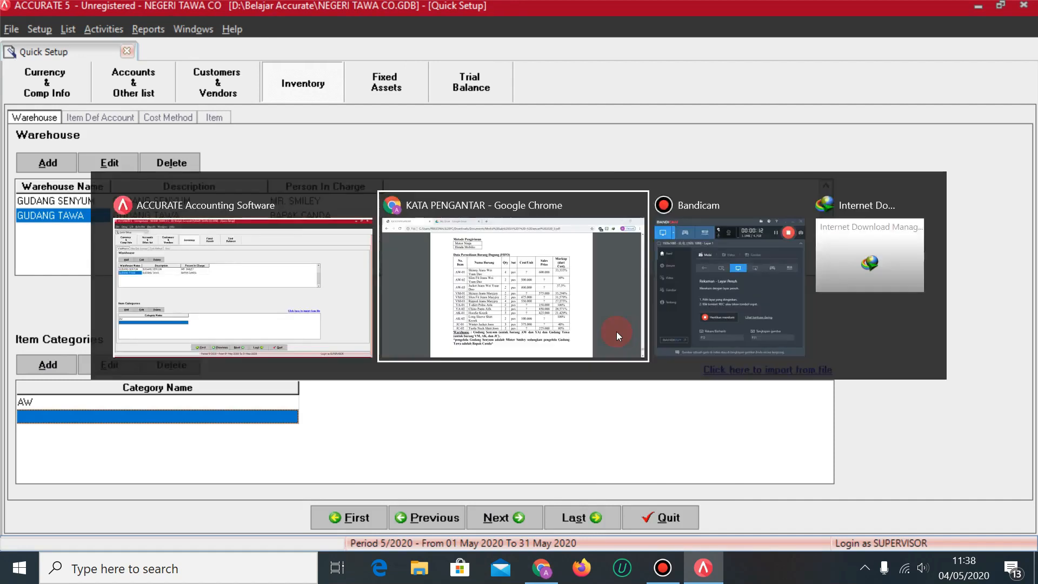
key("alt+Tab")
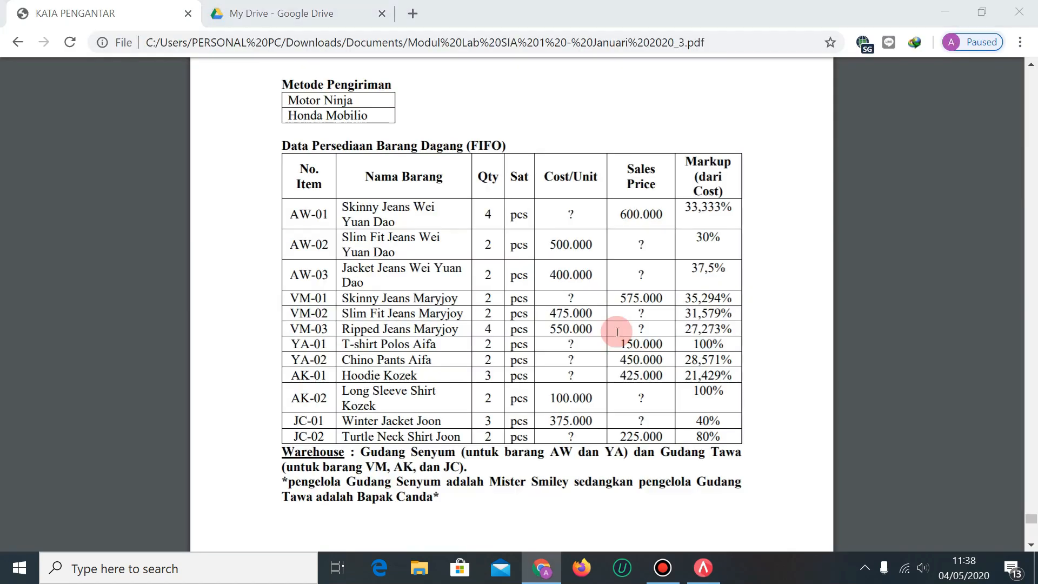
type("VM")
Add item categories YA, AK and JC and save the category list.
key("alt+Tab")
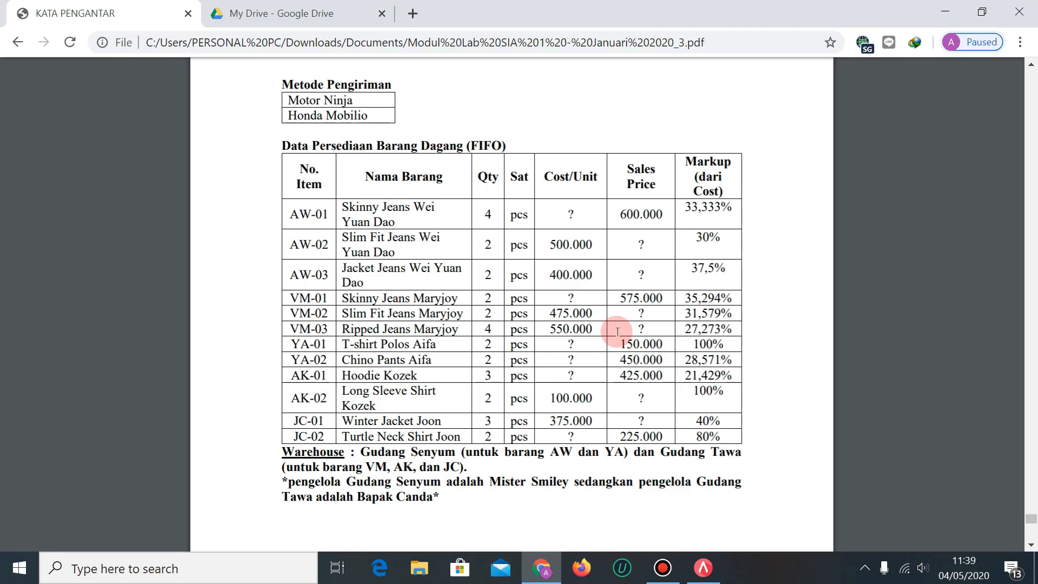
key("alt+Tab")
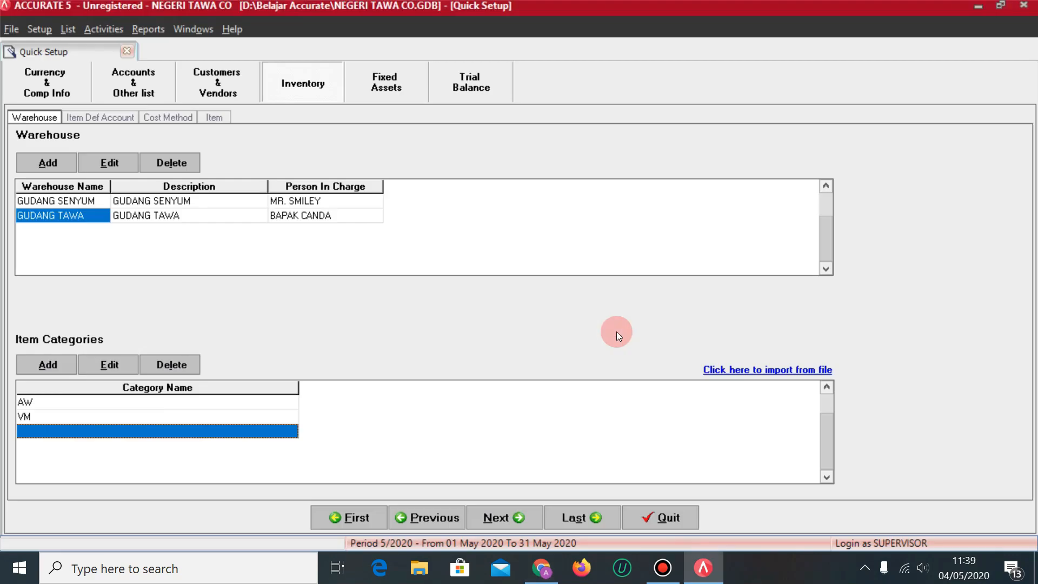
type("YA")
key("Return")
key("alt+Tab")
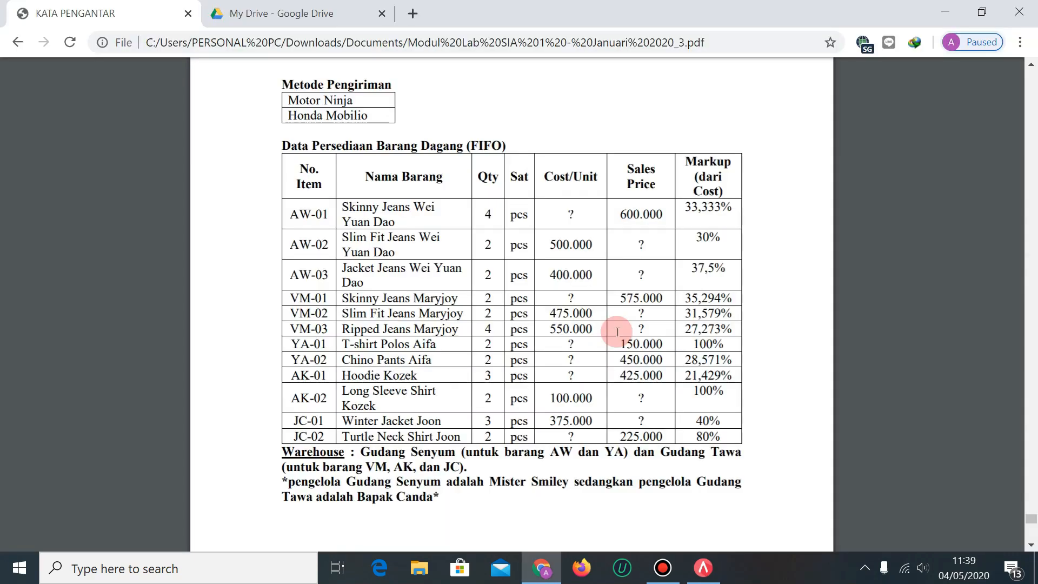
key("alt+Tab")
type("AK")
key("Return")
type("JC")
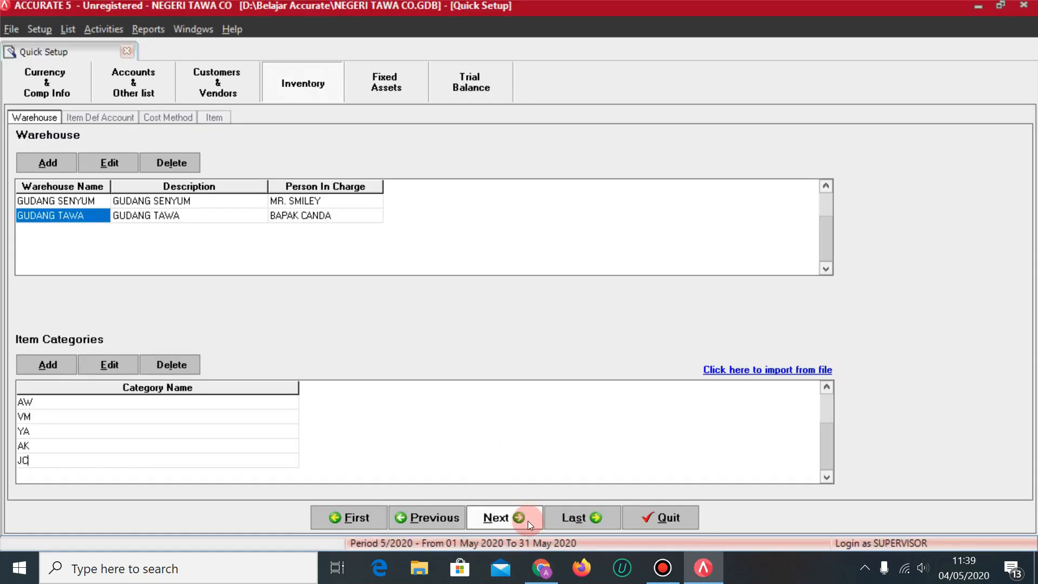
left_click(527, 521)
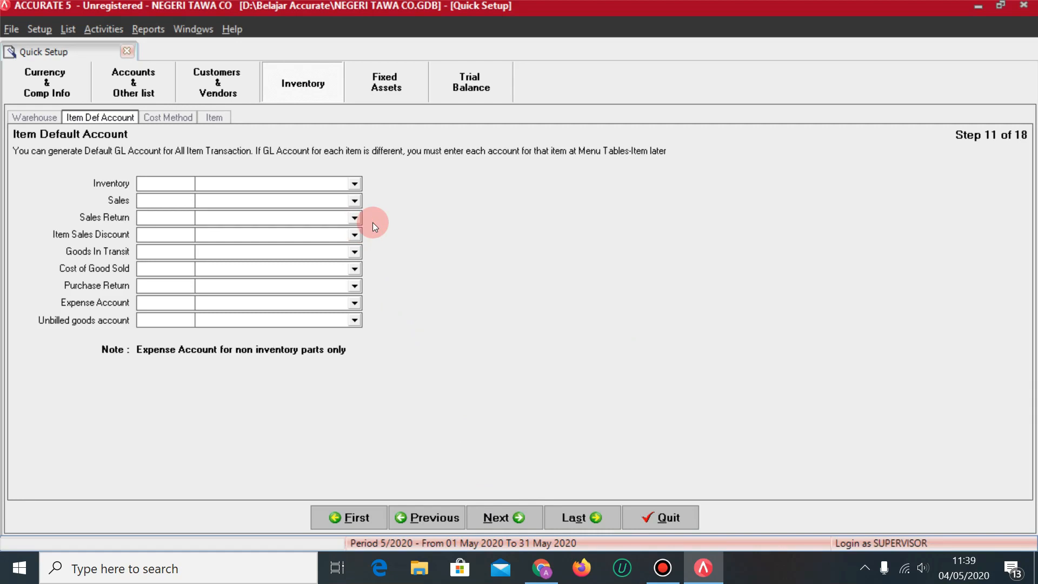
Set inventory and goods-in-transit to PERSEDIAAN BARANG DAGANG, plus PENJUALAN, RETUR PENJUALAN, DISKON PENJUALAN accounts.
left_click(331, 186)
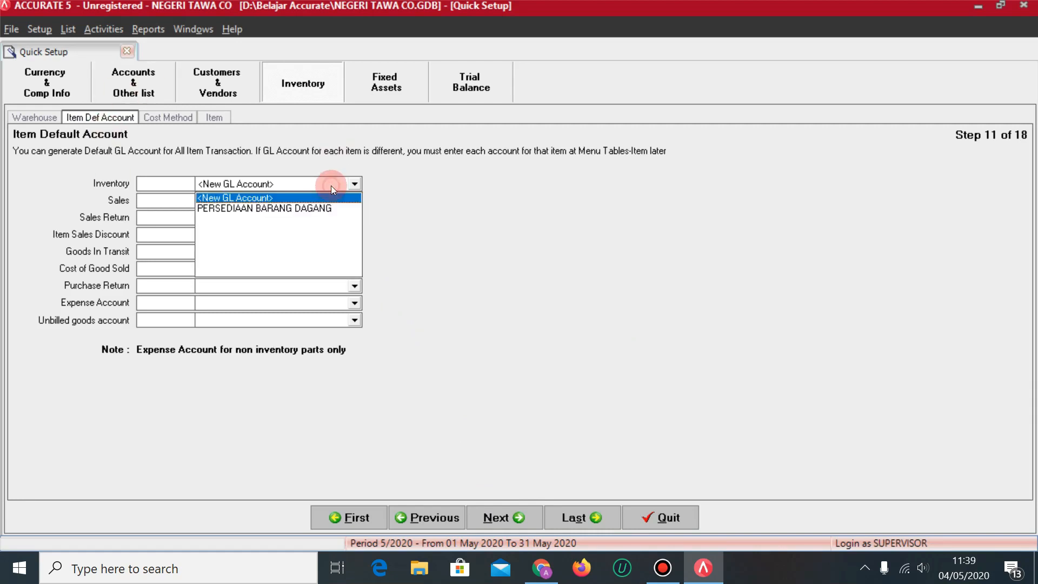
left_click(304, 210)
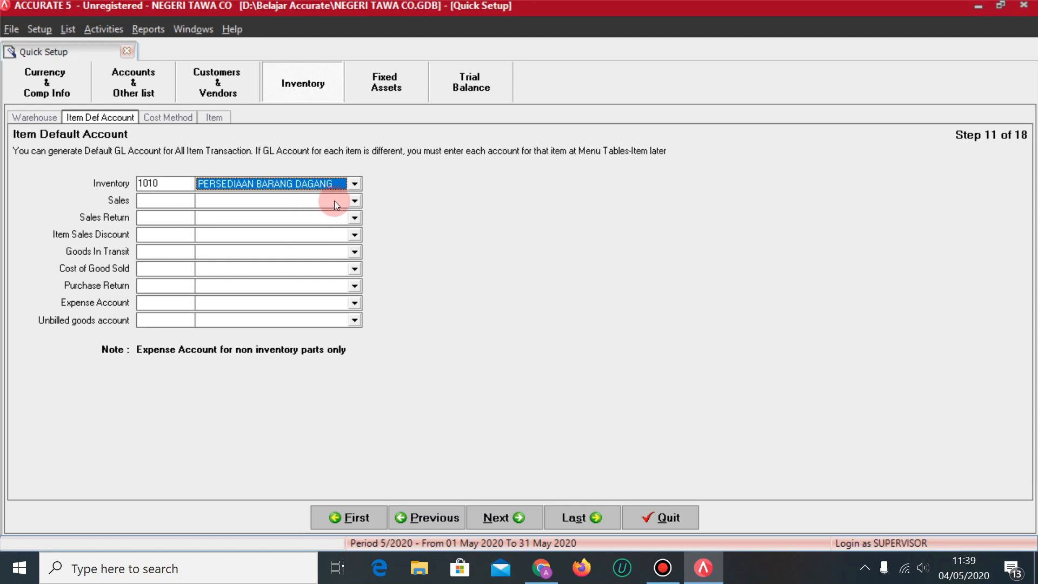
left_click(354, 201)
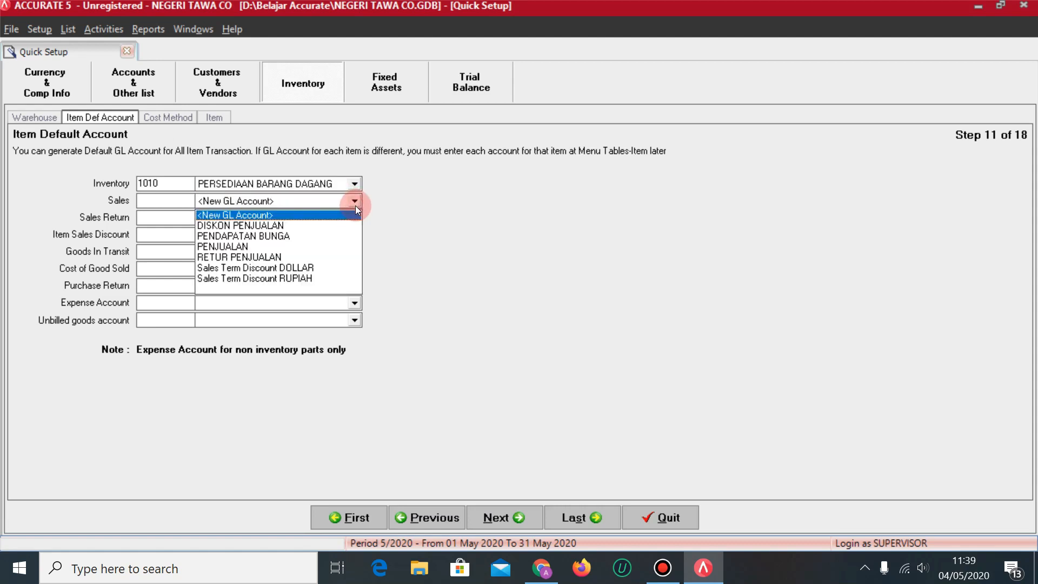
left_click(233, 248)
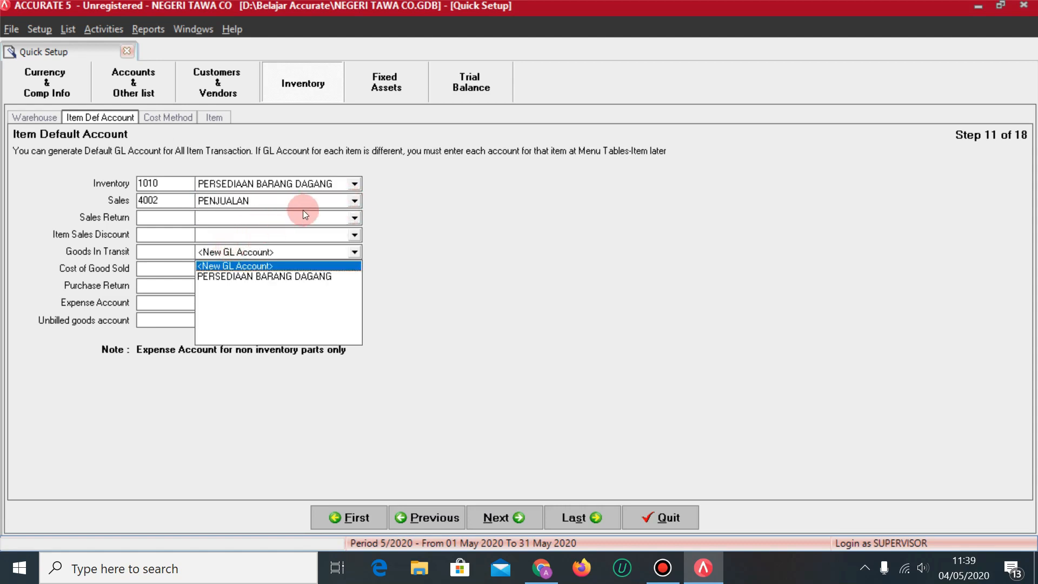
left_click(336, 222)
left_click(354, 218)
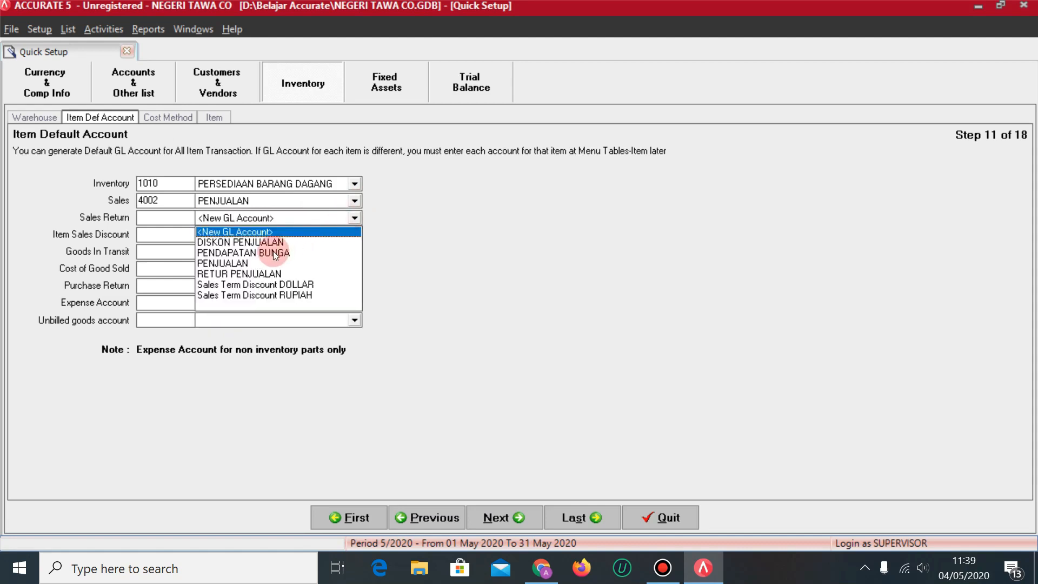
left_click(246, 275)
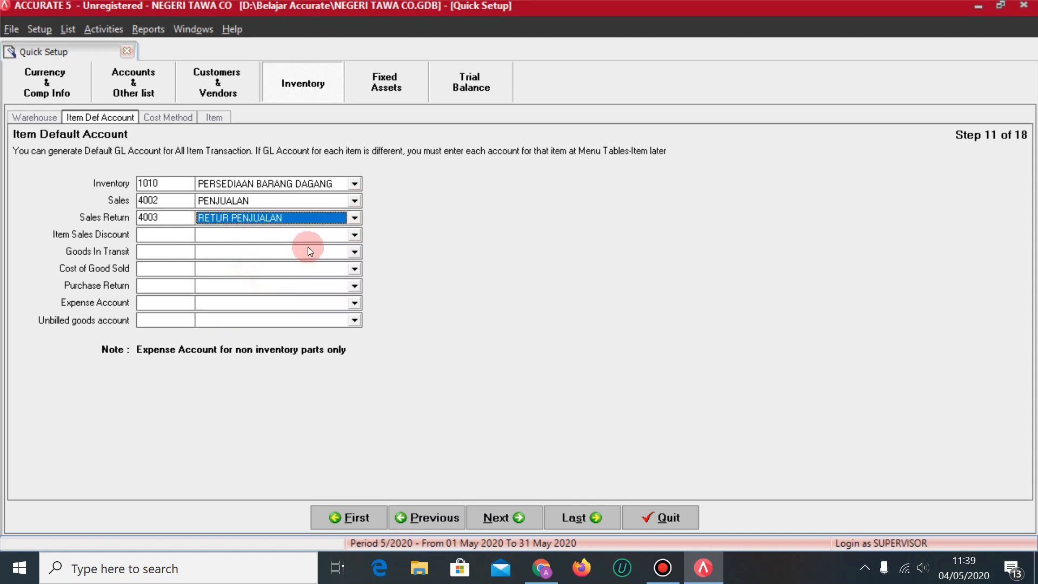
left_click(355, 234)
left_click(355, 234)
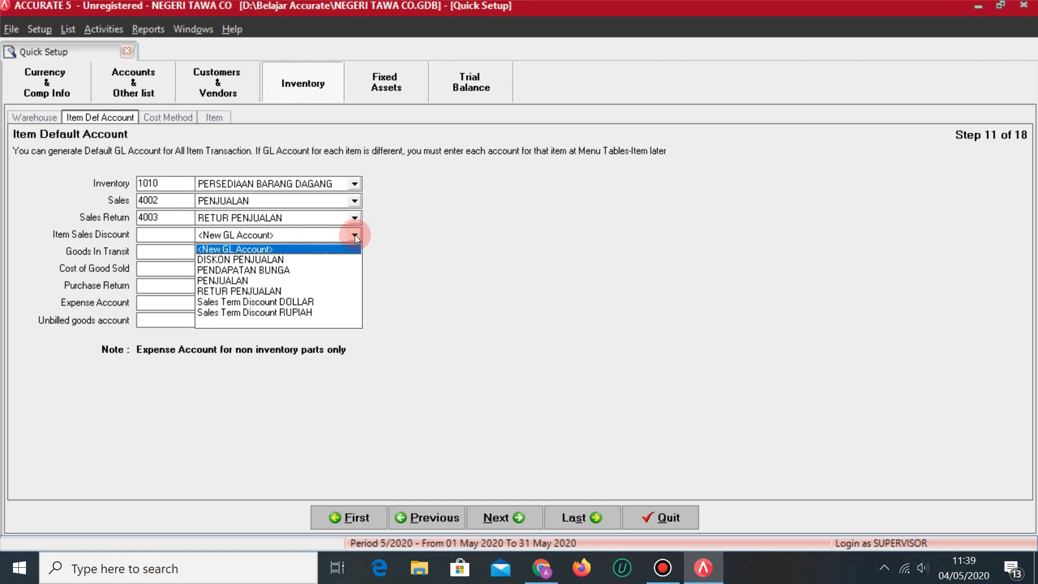
left_click(257, 259)
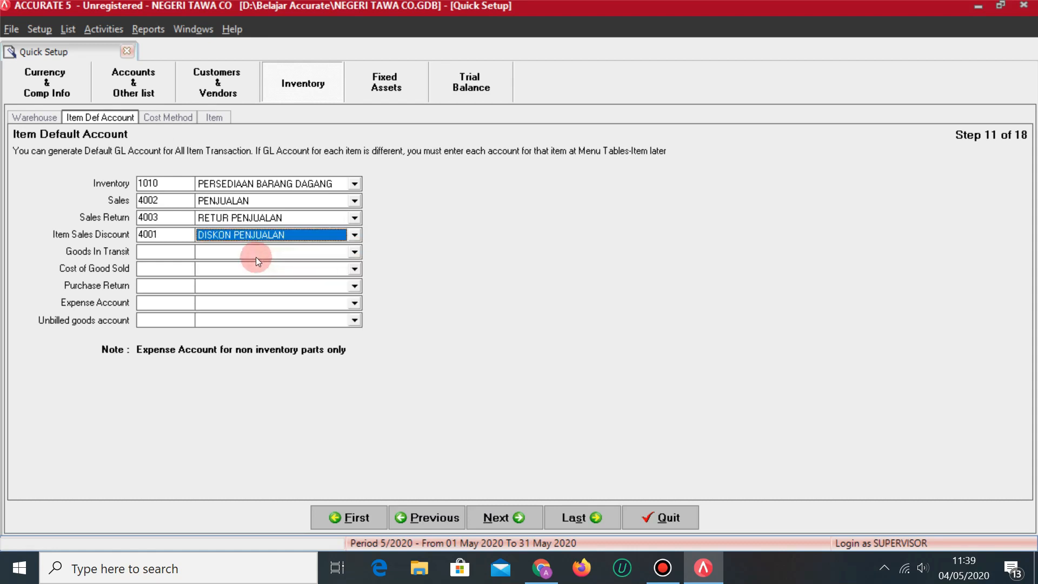
left_click(354, 253)
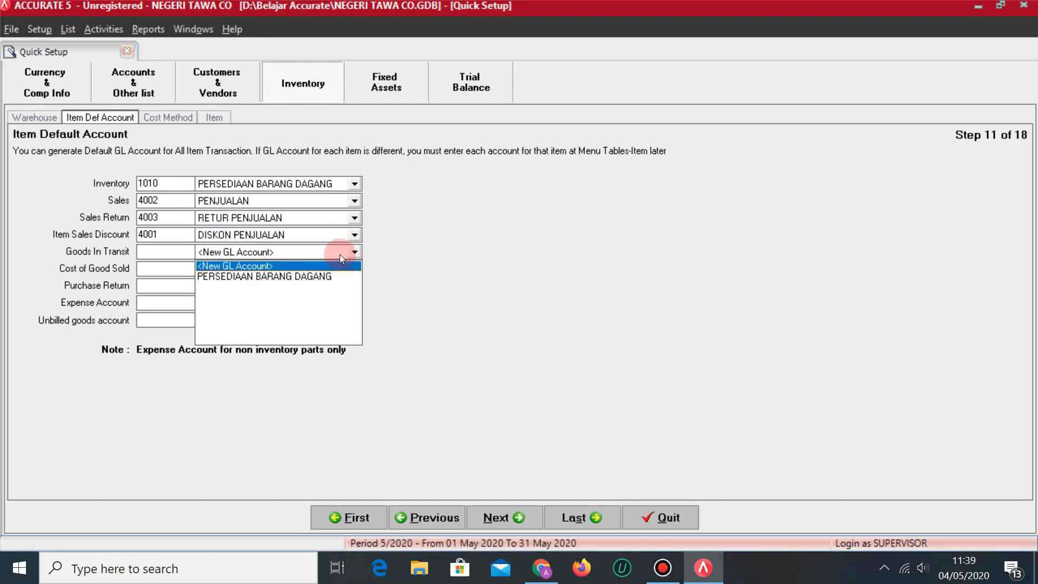
left_click(305, 278)
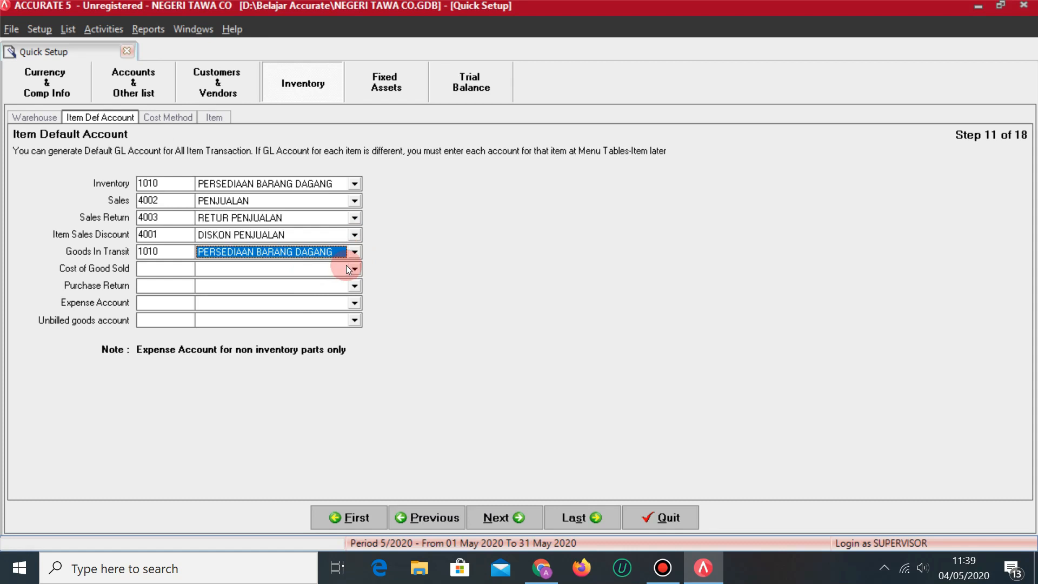
Set COGS 5002, purchase return 1010, expense 6099 and unbilled goods 2002 HUTANG LANCAR LAINNYA.
left_click(351, 270)
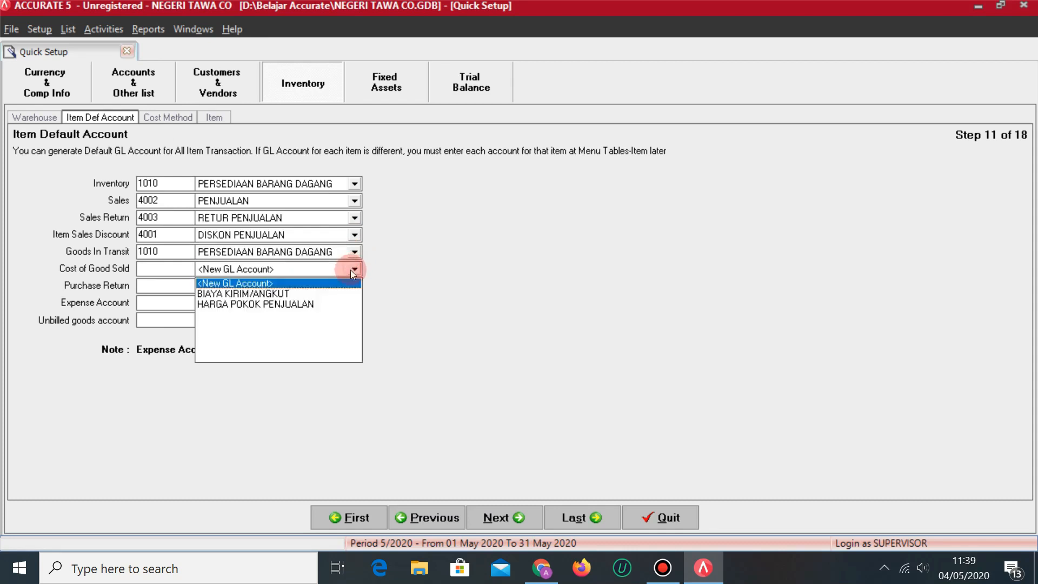
left_click(278, 304)
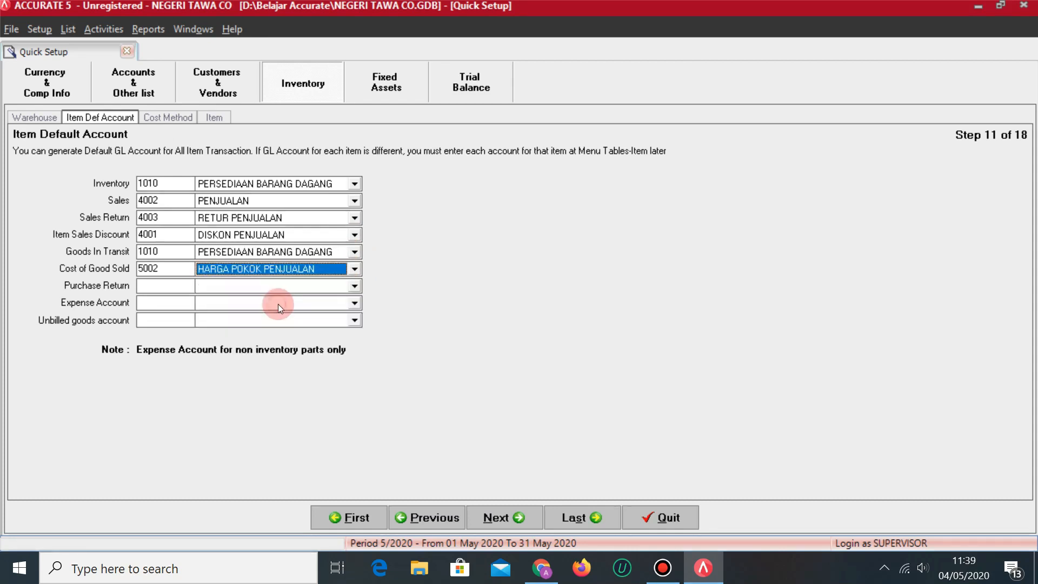
left_click(354, 286)
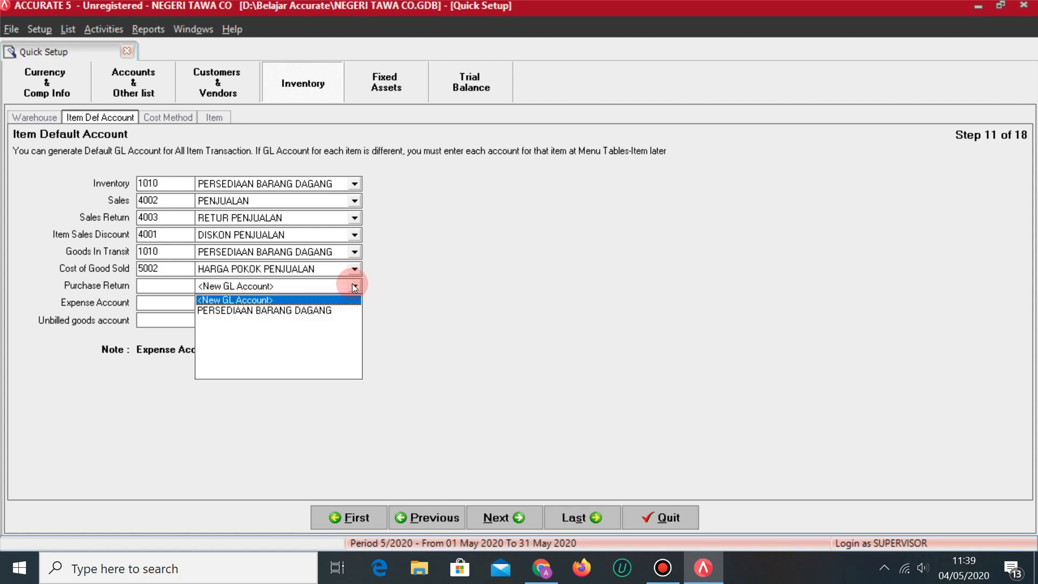
left_click(305, 310)
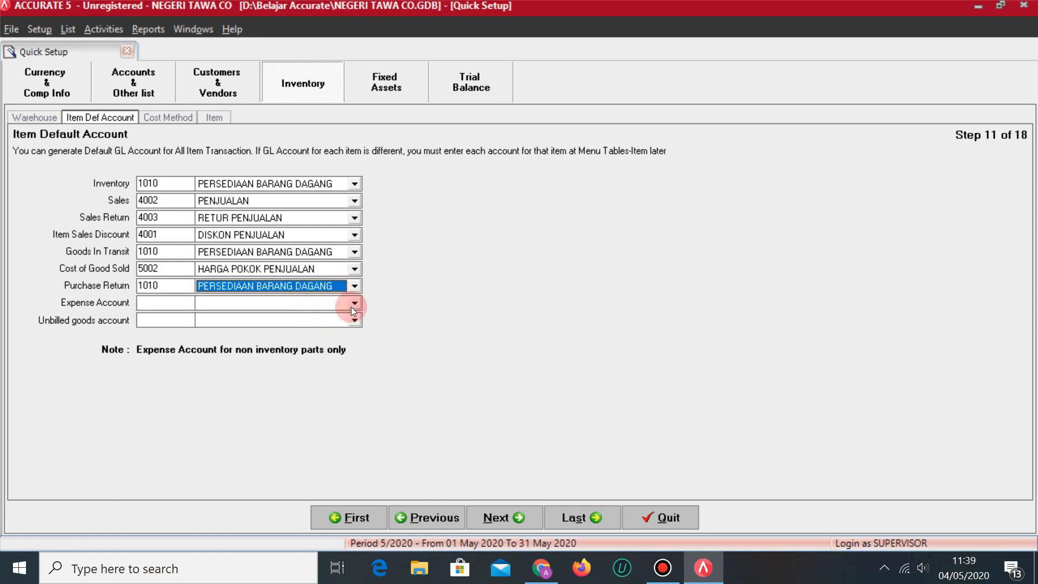
left_click(355, 302)
left_click(355, 390)
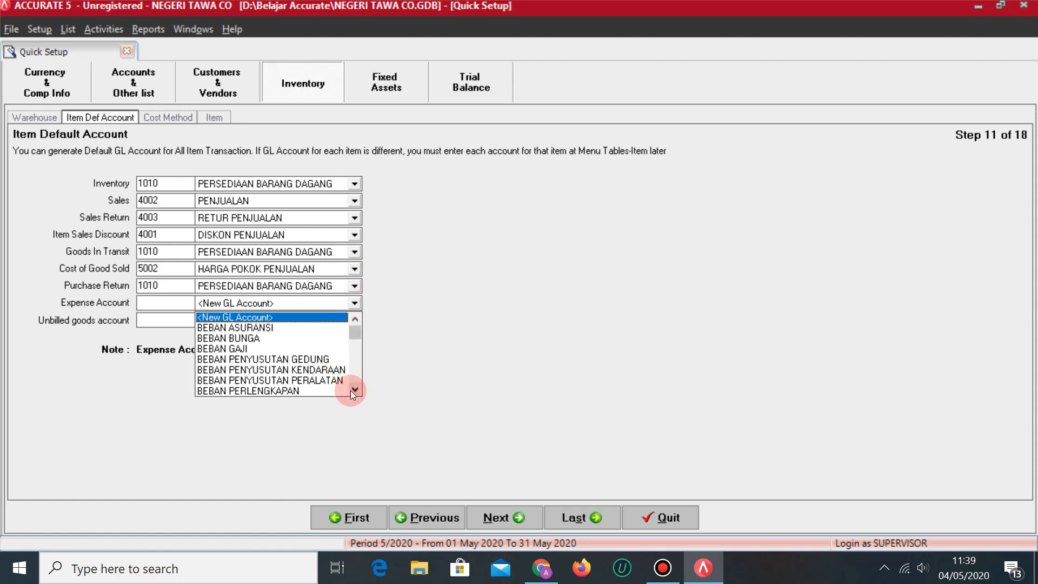
left_click_drag(353, 392, 269, 359)
left_click(269, 358)
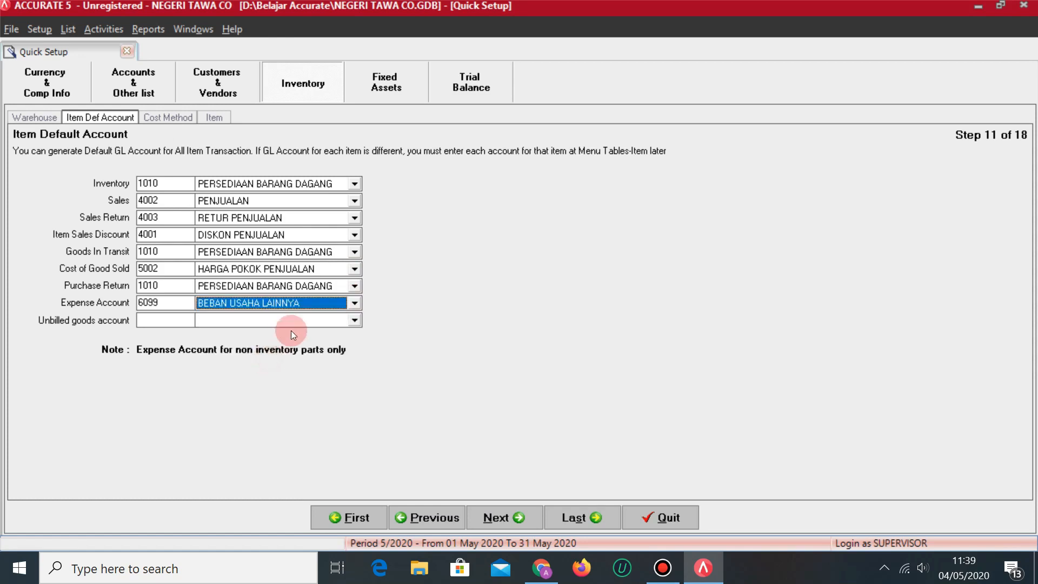
left_click(354, 321)
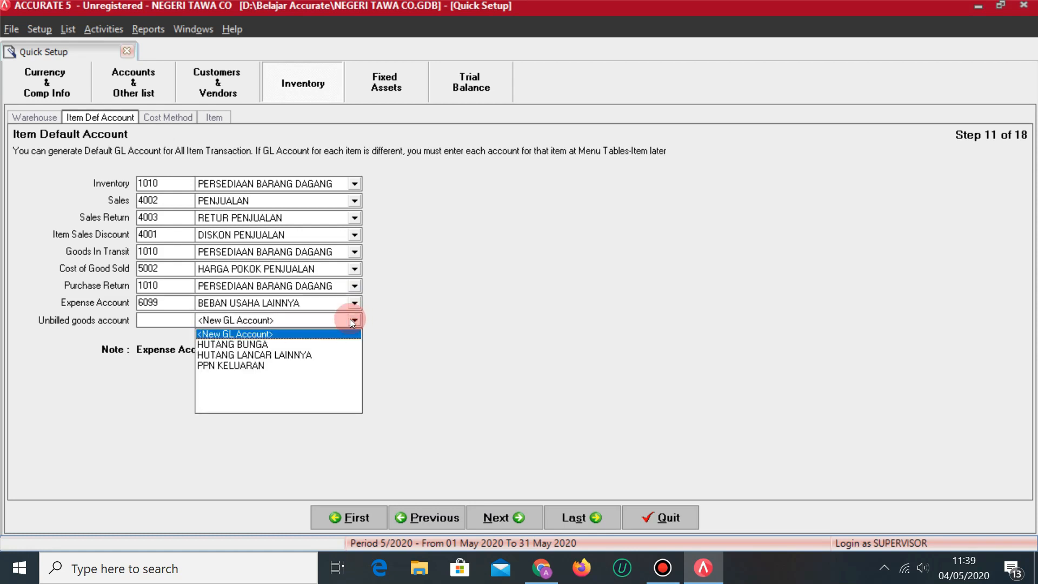
left_click(417, 315)
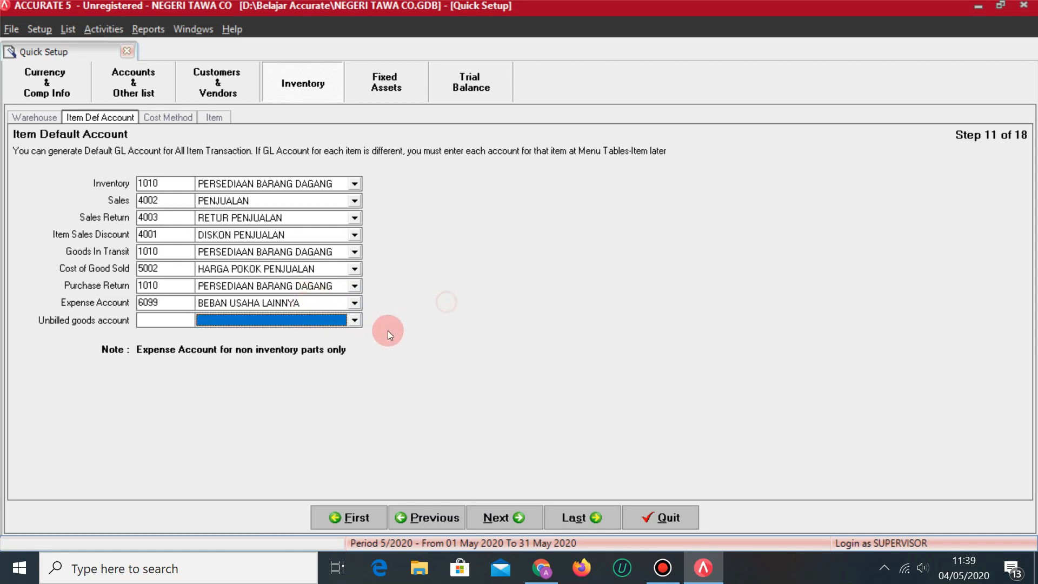
left_click(355, 320)
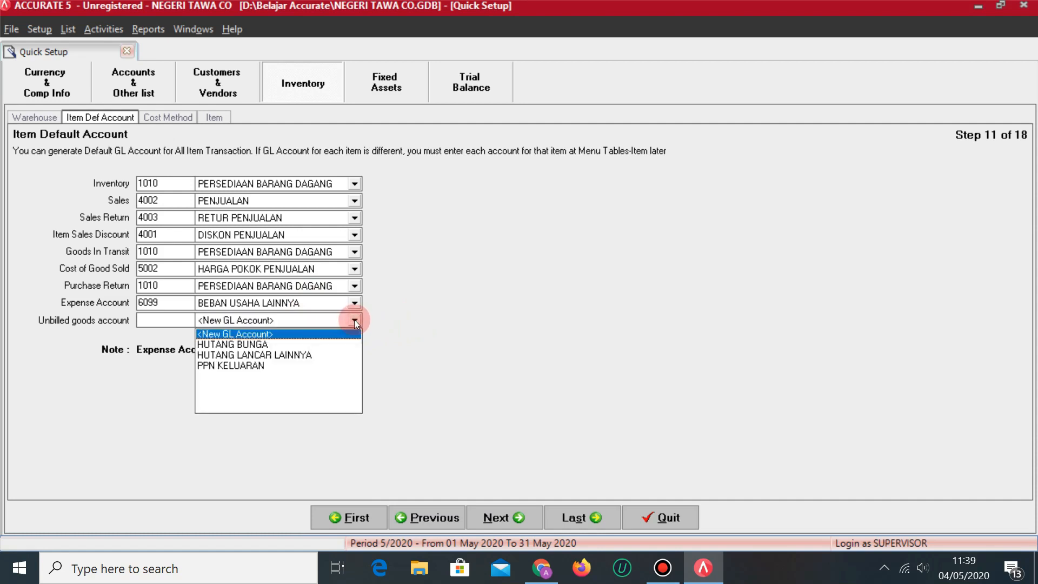
left_click(288, 356)
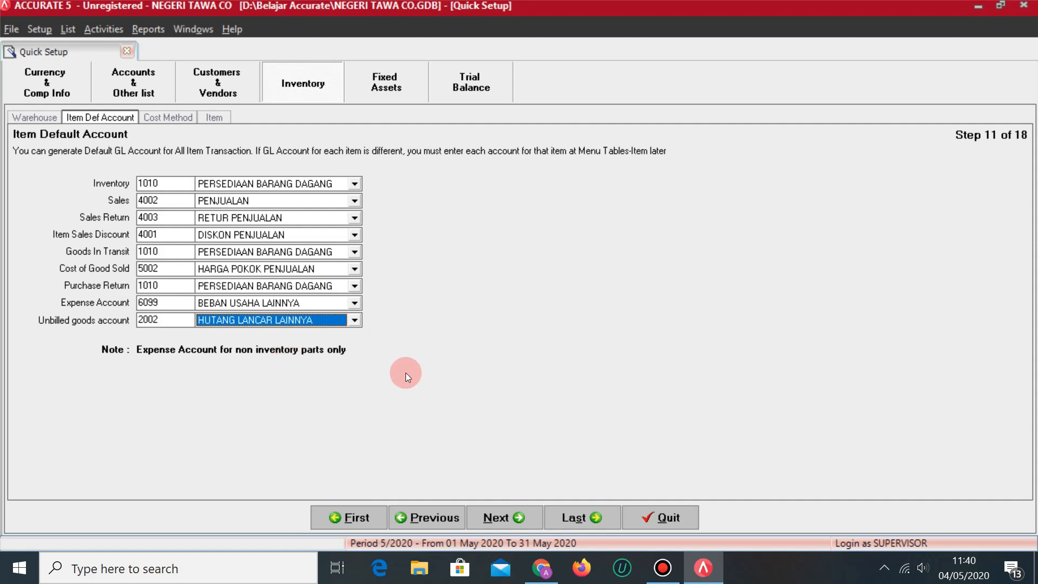
left_click(513, 519)
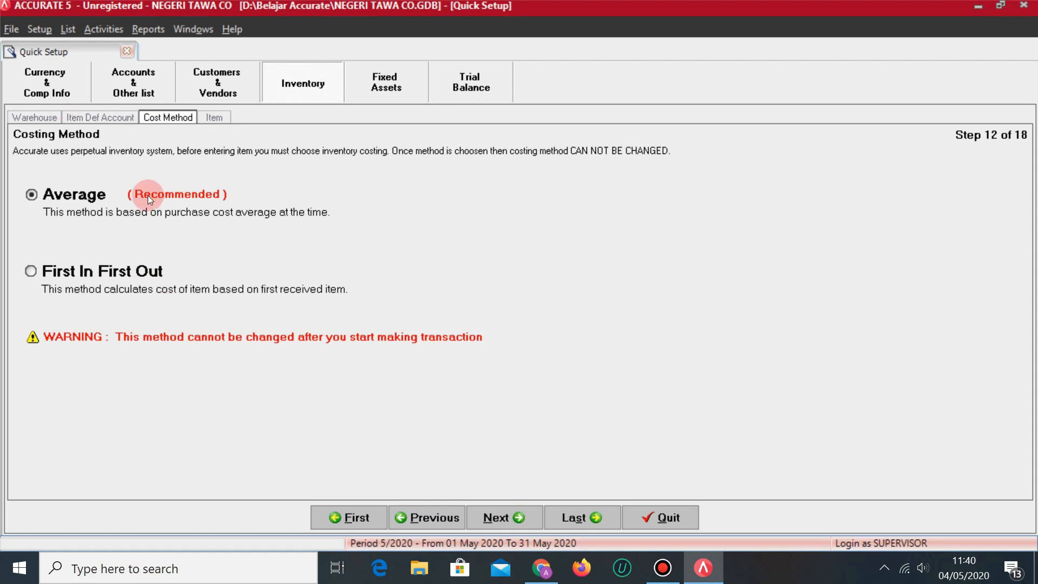
Choose First In First Out costing, advance to Items Information, and review item data in the PDF.
left_click(135, 266)
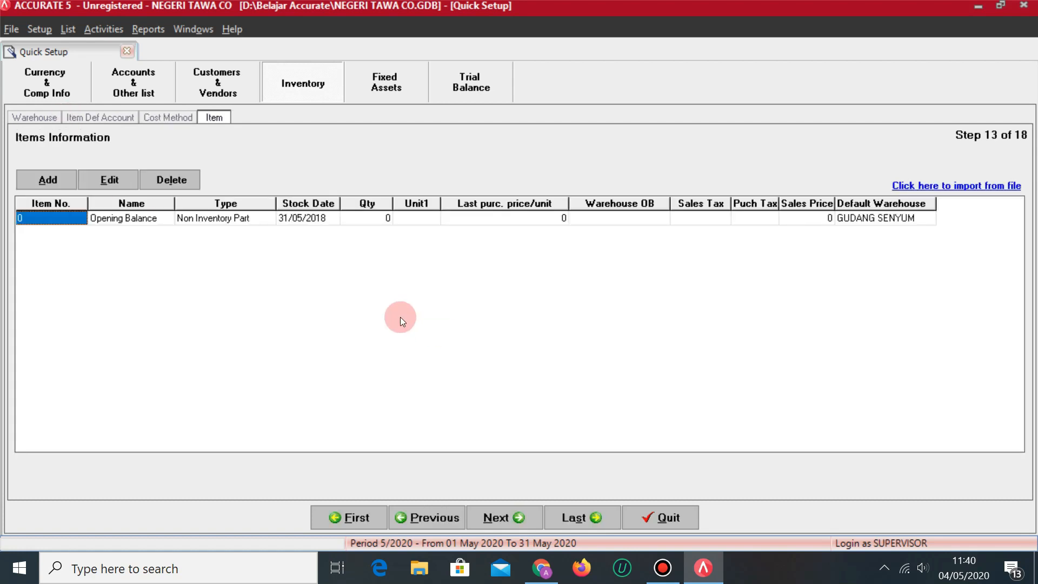
left_click(183, 117)
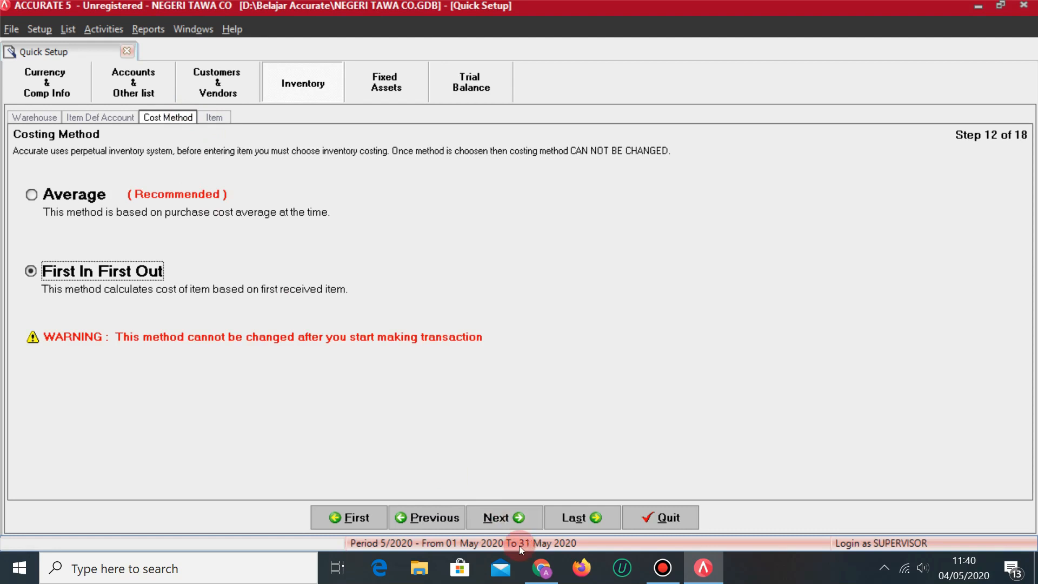
left_click(498, 518)
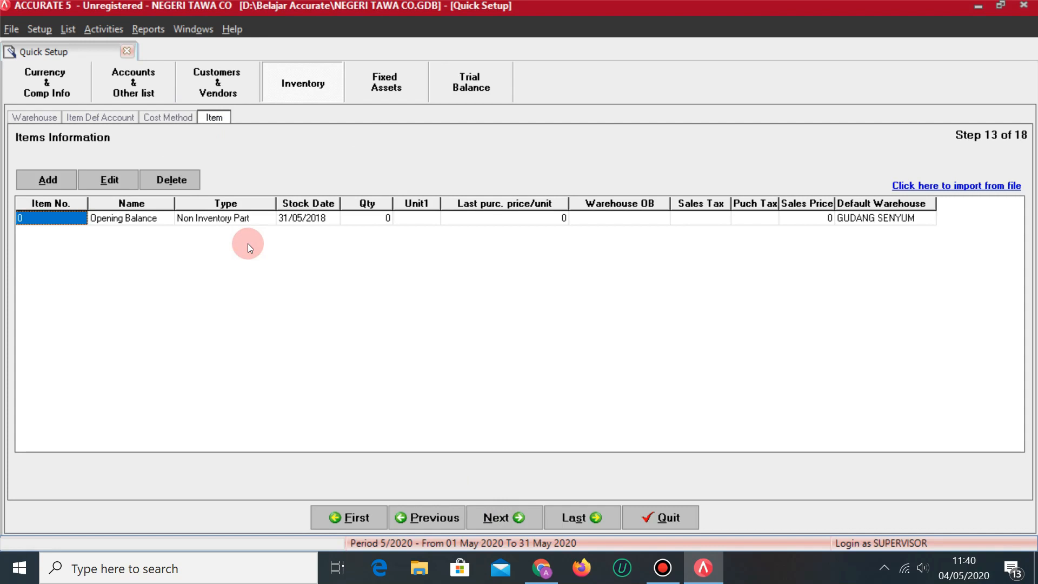
key("alt+Tab")
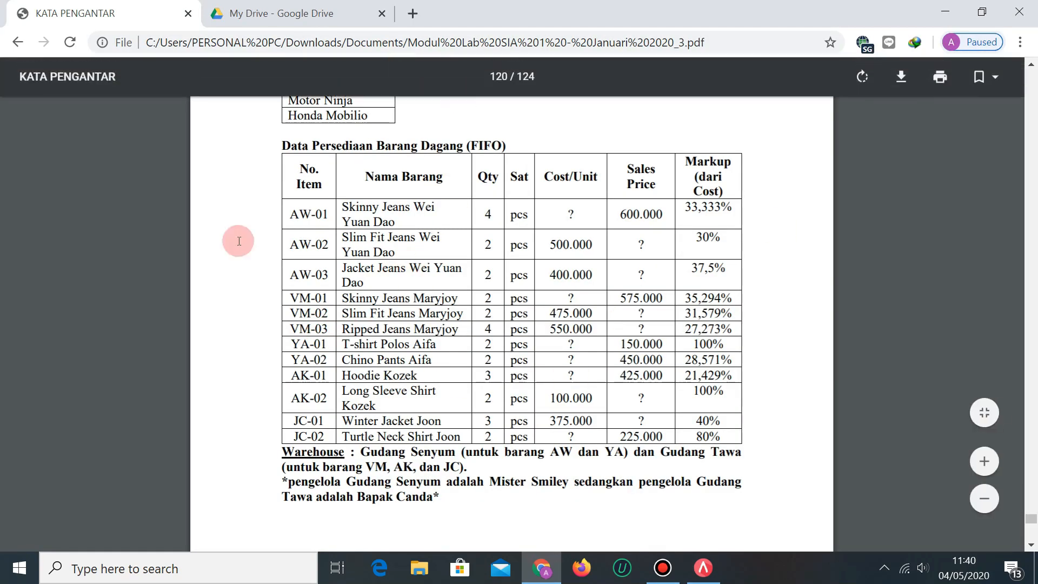
key("alt+Tab")
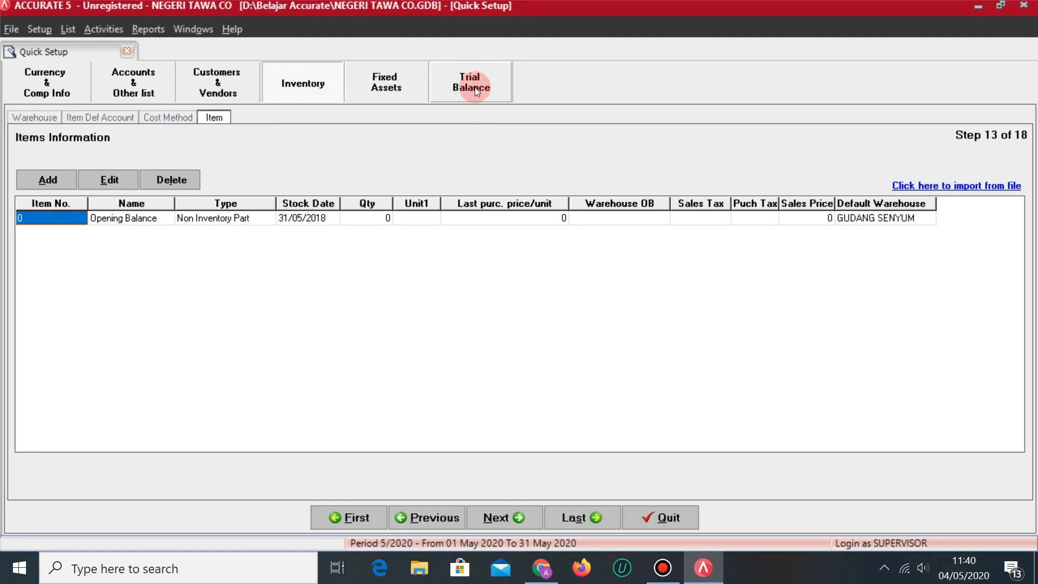
In company preferences, enable multiple warehouses and allow negative warehouse quantities.
left_click(472, 82)
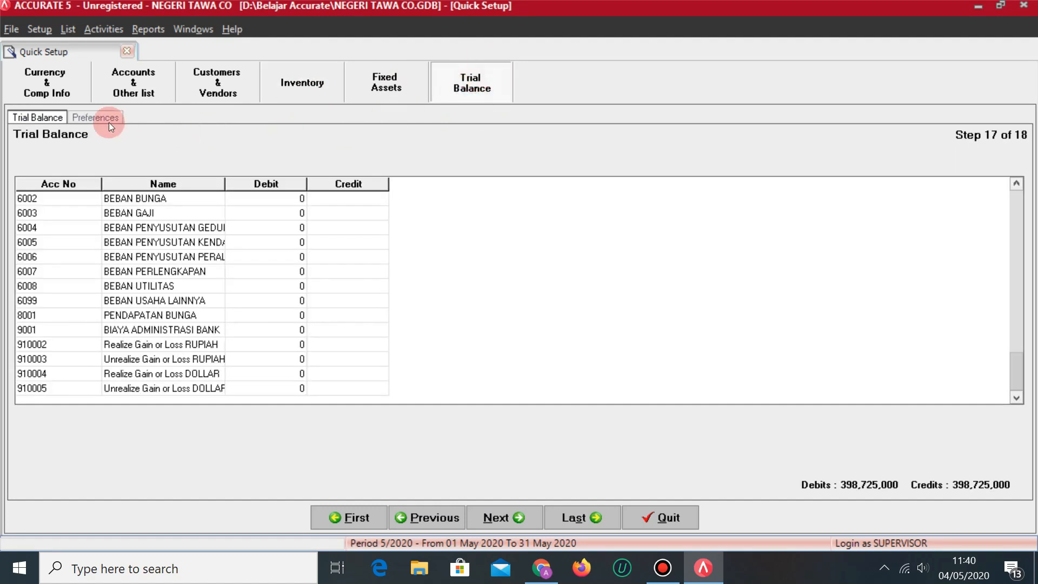
left_click(95, 117)
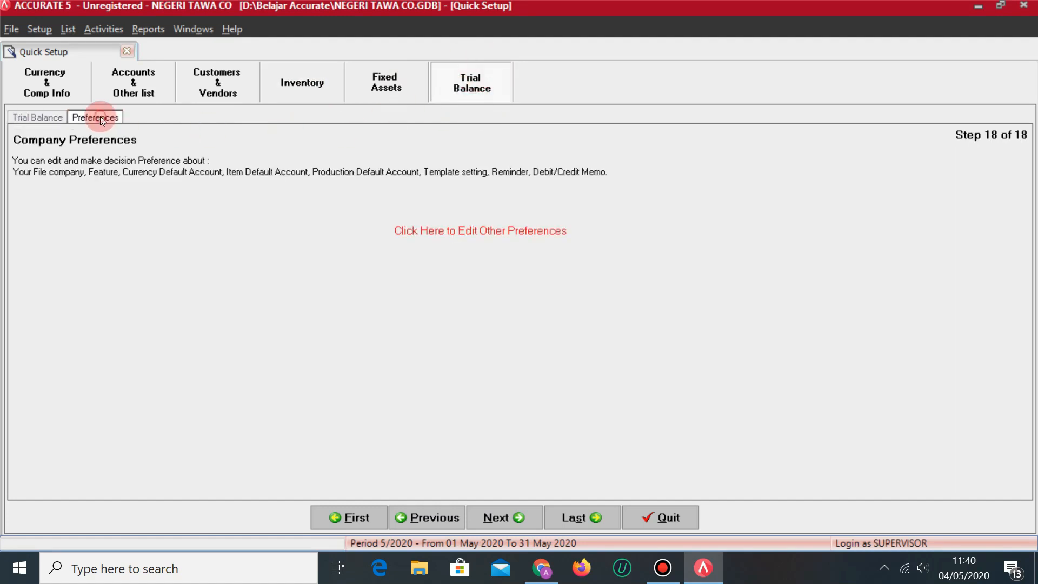
left_click(475, 230)
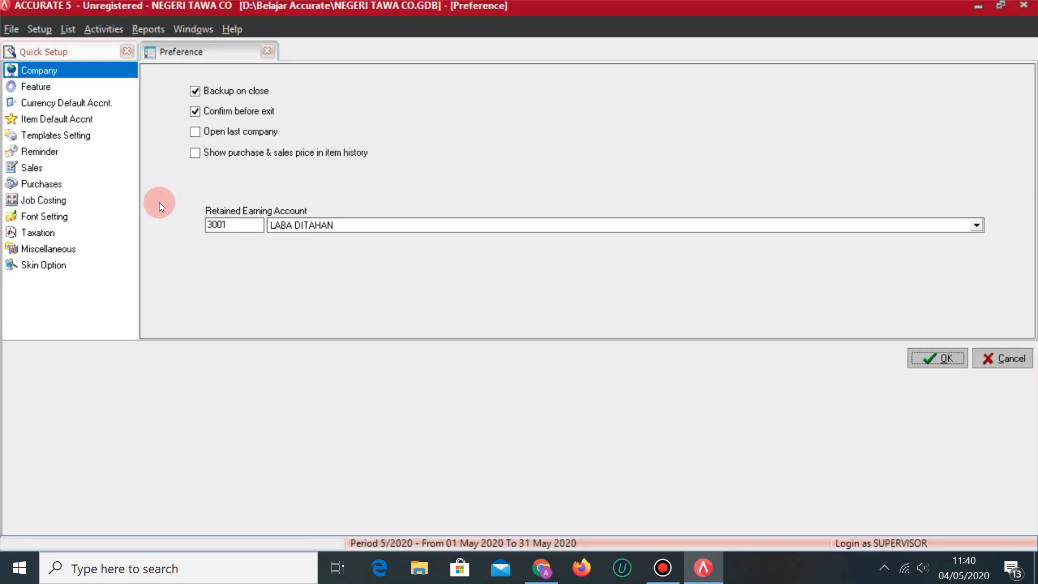
left_click(37, 87)
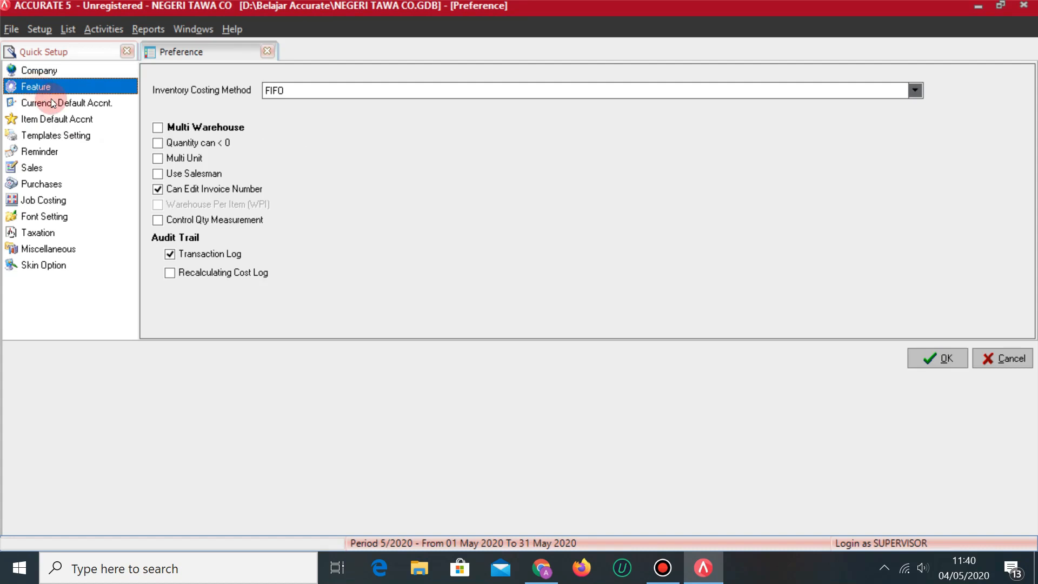
left_click(158, 127)
left_click(158, 143)
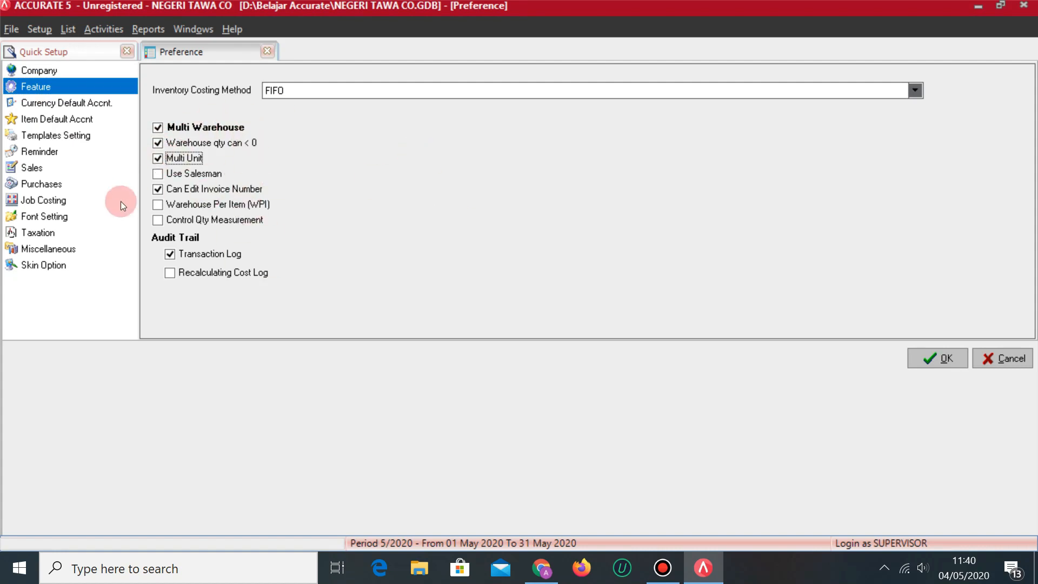
Create GL account 5003 PENERIMAAN BARANG BELUM DITAGIH as the unbilled difference account and save preferences.
left_click(49, 184)
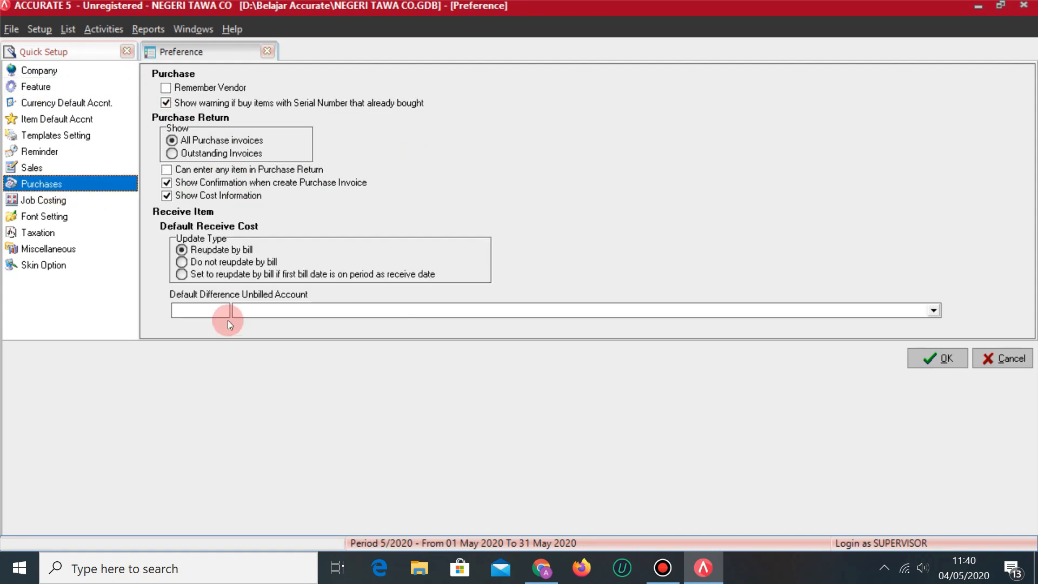
left_click(391, 310)
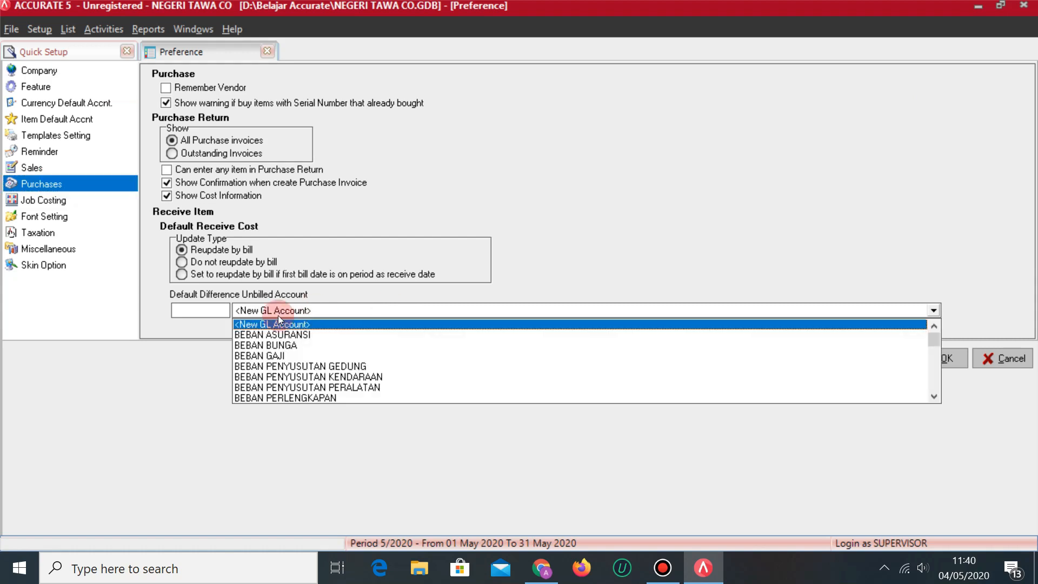
left_click(292, 325)
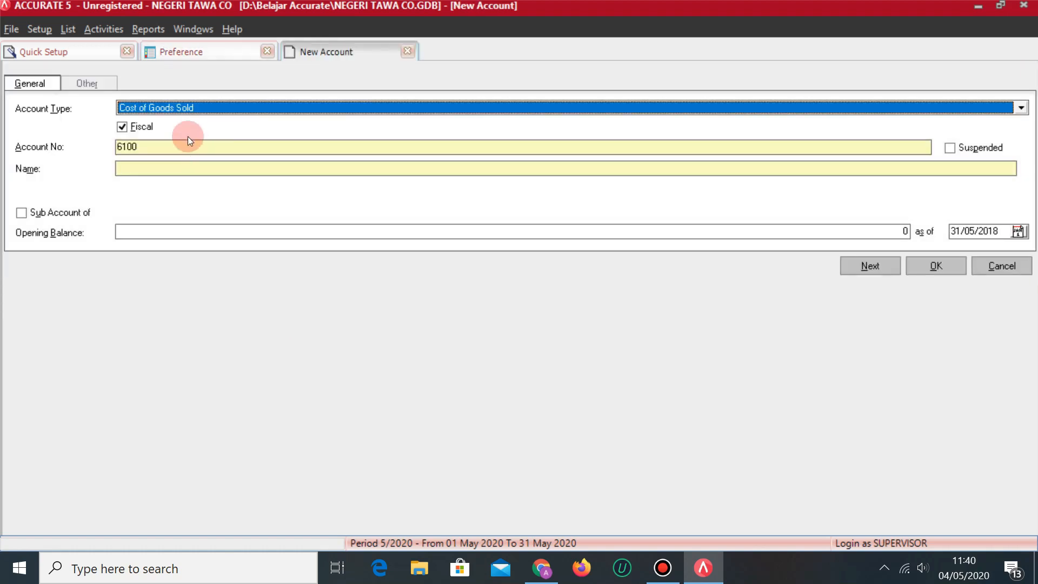
left_click(169, 148)
key("BackSpace")
key("BackSpace")
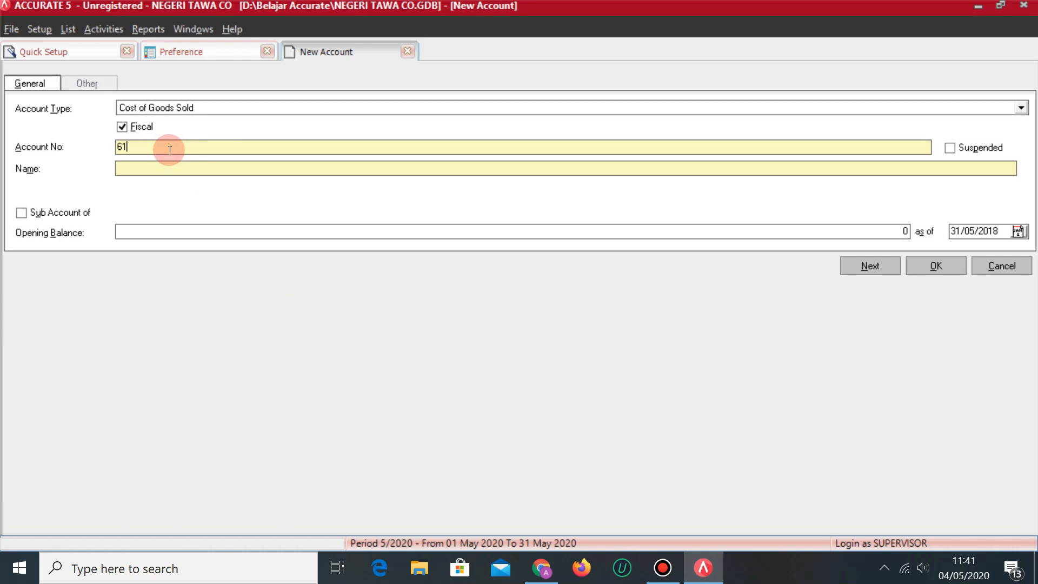
key("BackSpace")
key("BackSpace")
type("5003")
key("Tab")
key("Tab")
type("PENERIMAAN BARANG BELUM DITAGH")
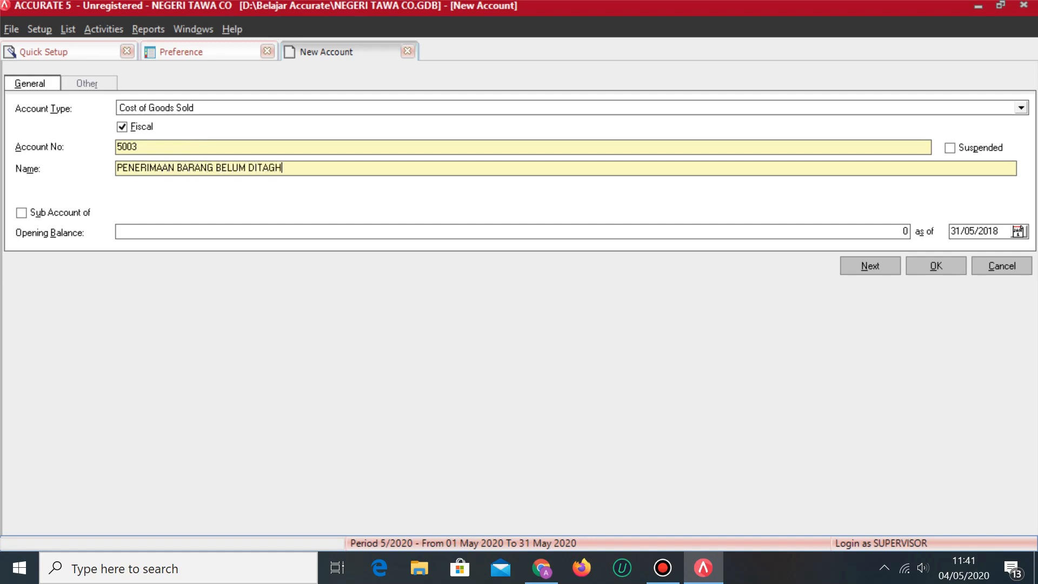
key("BackSpace")
type("IH")
left_click(922, 266)
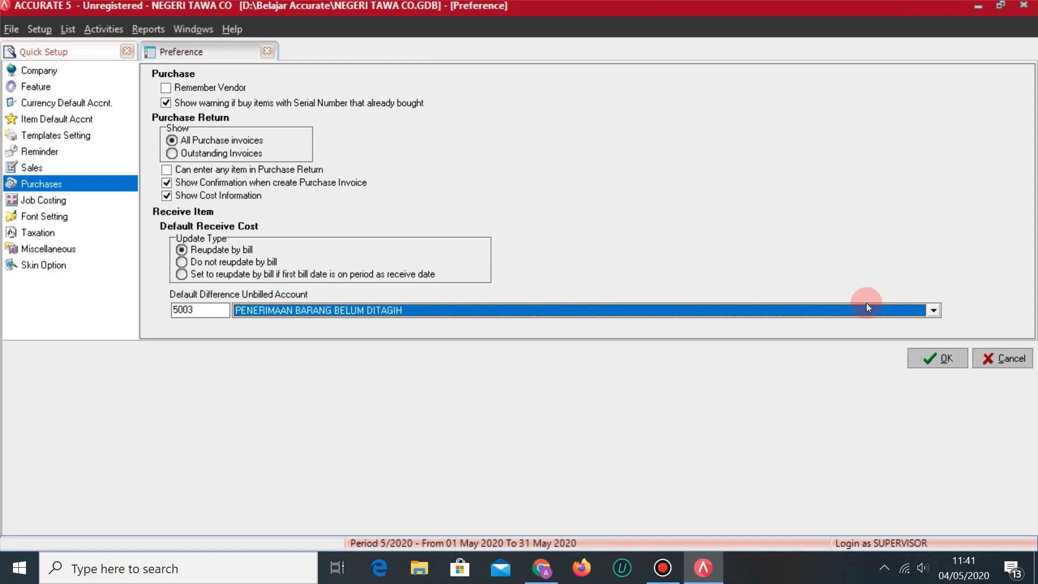
left_click(937, 361)
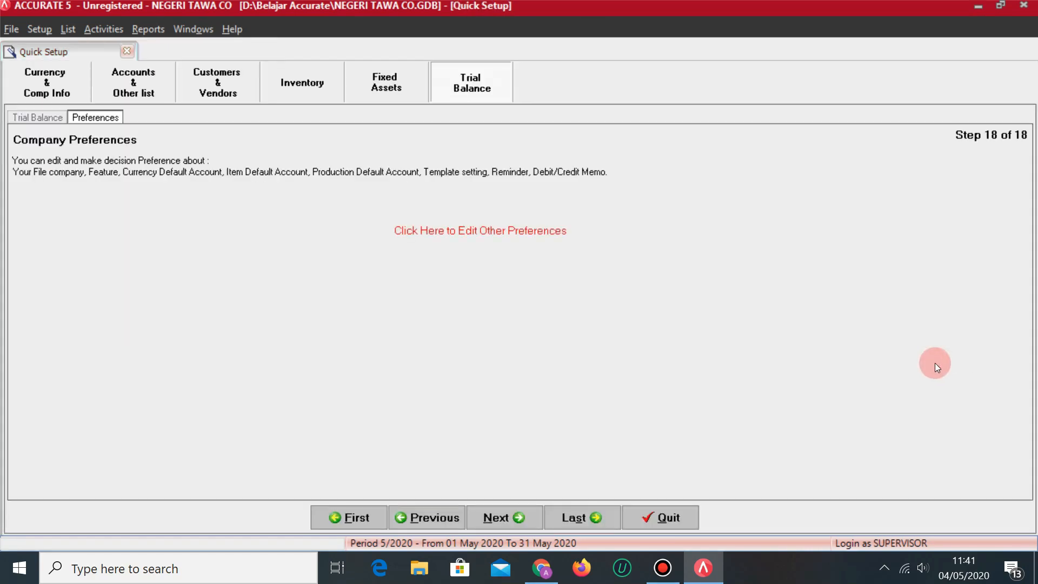
In Items Information, add a new grid row with item number AW-01.
left_click(317, 84)
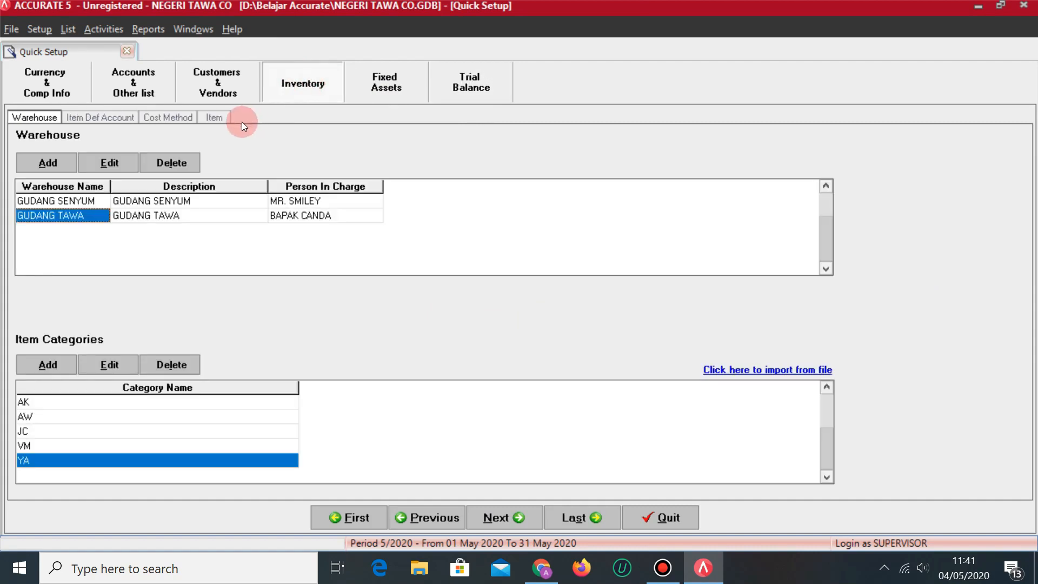
left_click(220, 120)
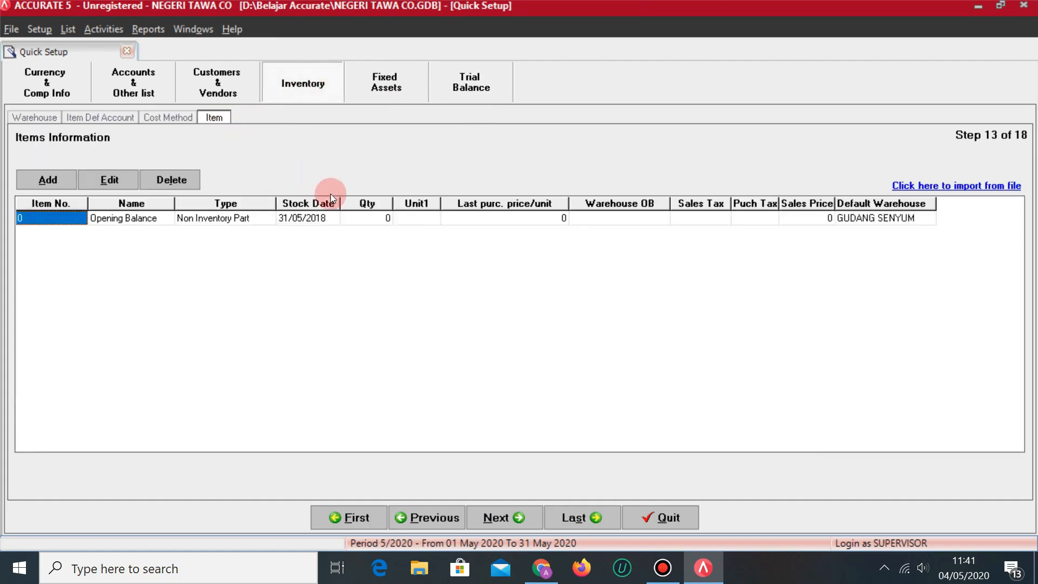
key("Tab")
key("Tab")
key("Tab")
key("Tab")
key("Tab")
key("Tab")
key("Tab")
key("Tab")
key("Tab")
key("Tab")
key("Tab")
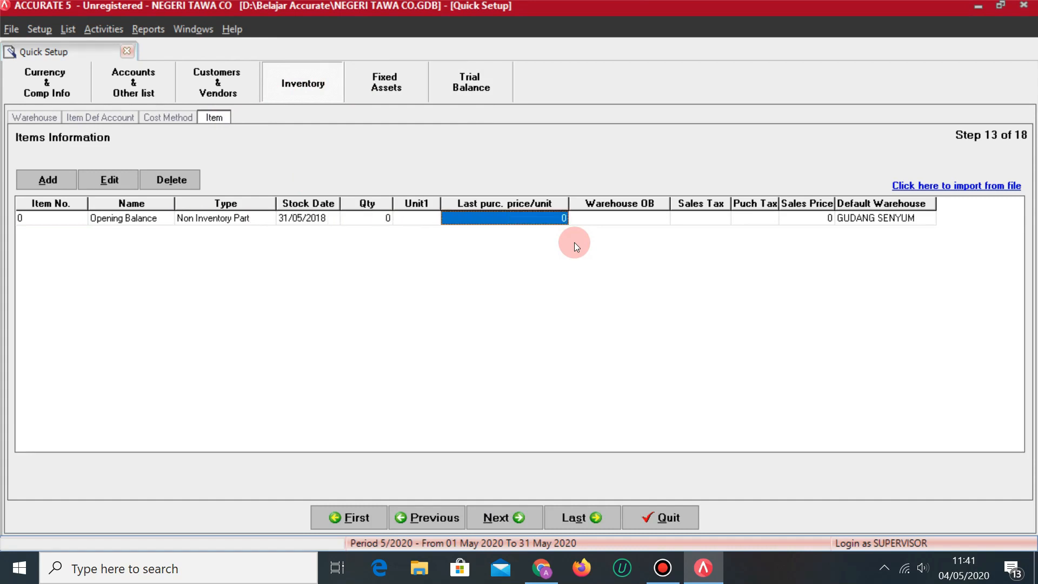
key("Tab")
key("Down")
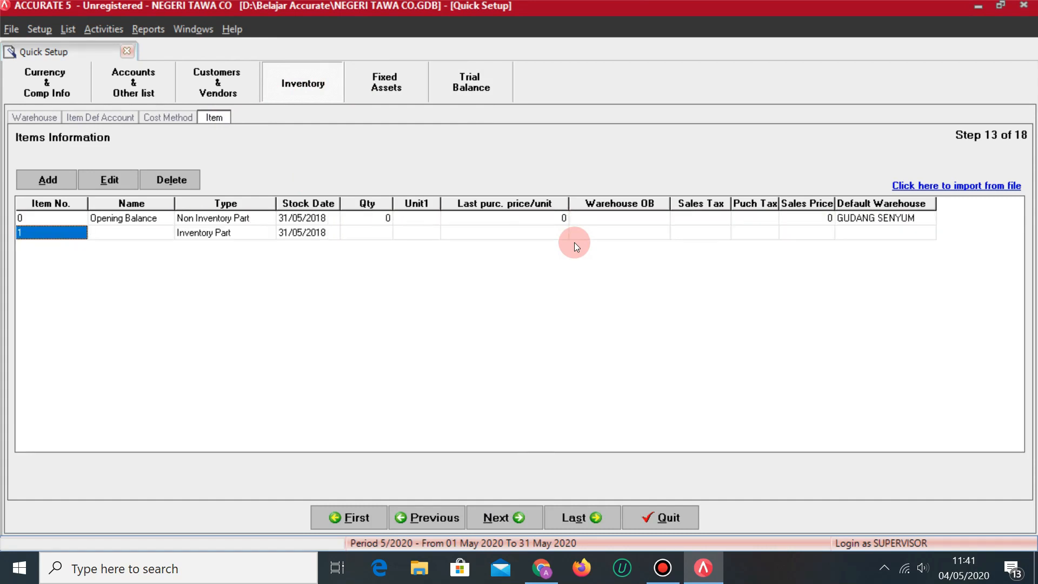
key("alt+Tab")
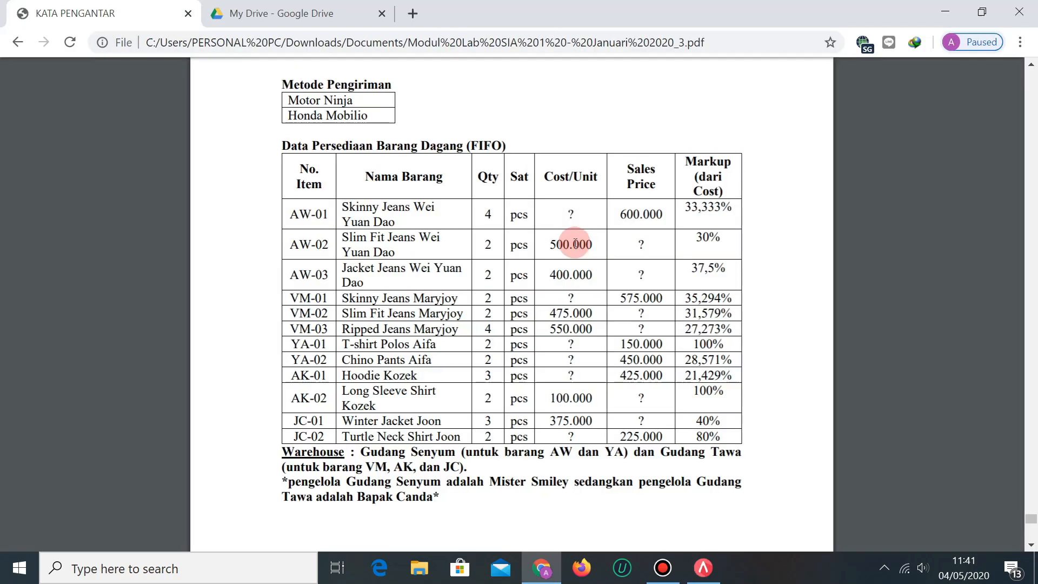
key("alt+Tab")
type("A")
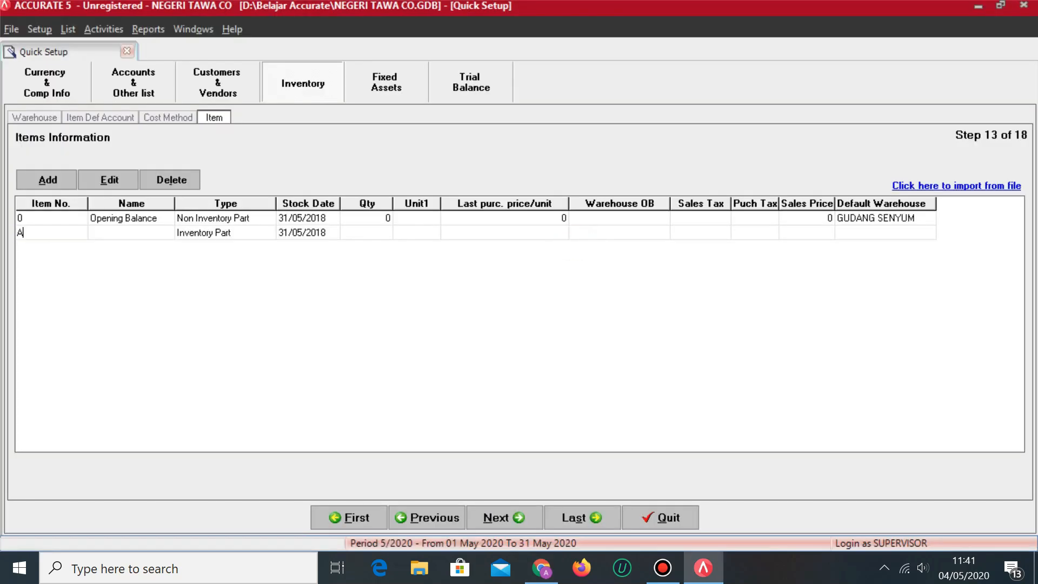
type("W-01")
key("Tab")
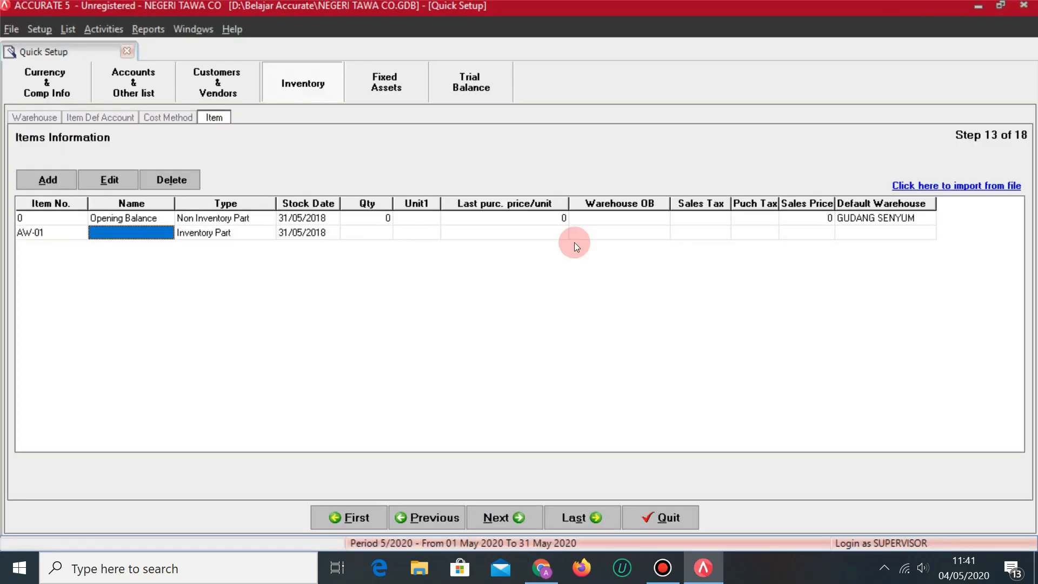
Enter AW-01's name SKINNY JEANS WEI YUAN DAE and quantity 4.
key("alt+Tab")
key("alt+Tab")
type("S")
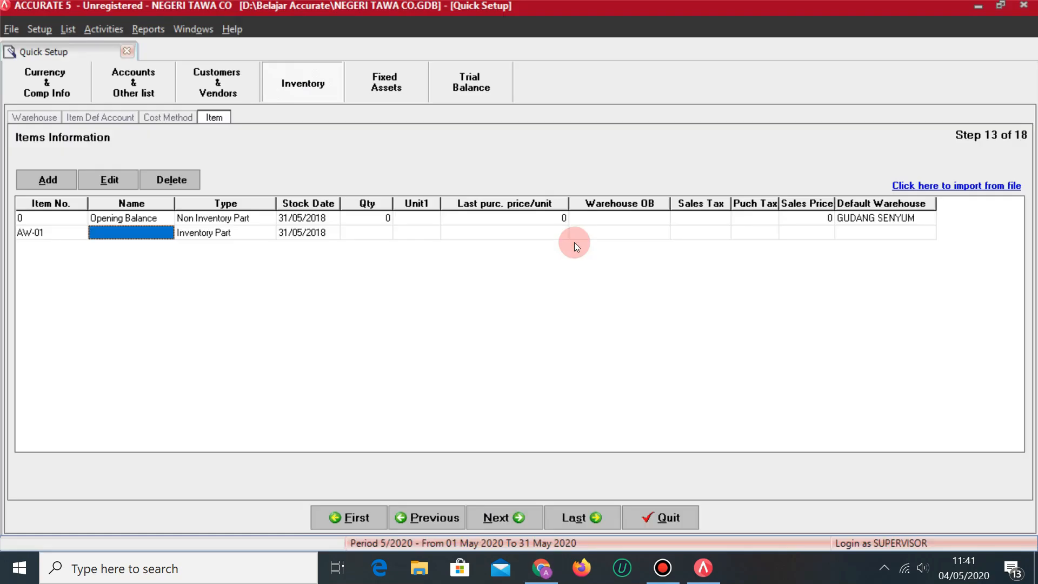
type("KINNY JEANS")
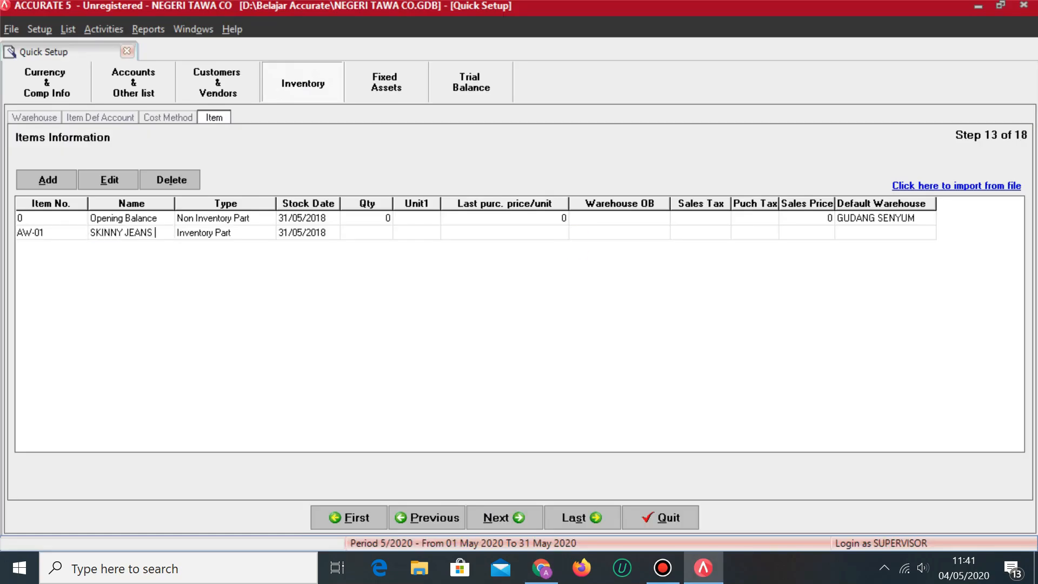
key("alt+Tab")
key("alt+Tab")
type("WEI YUAN DAE")
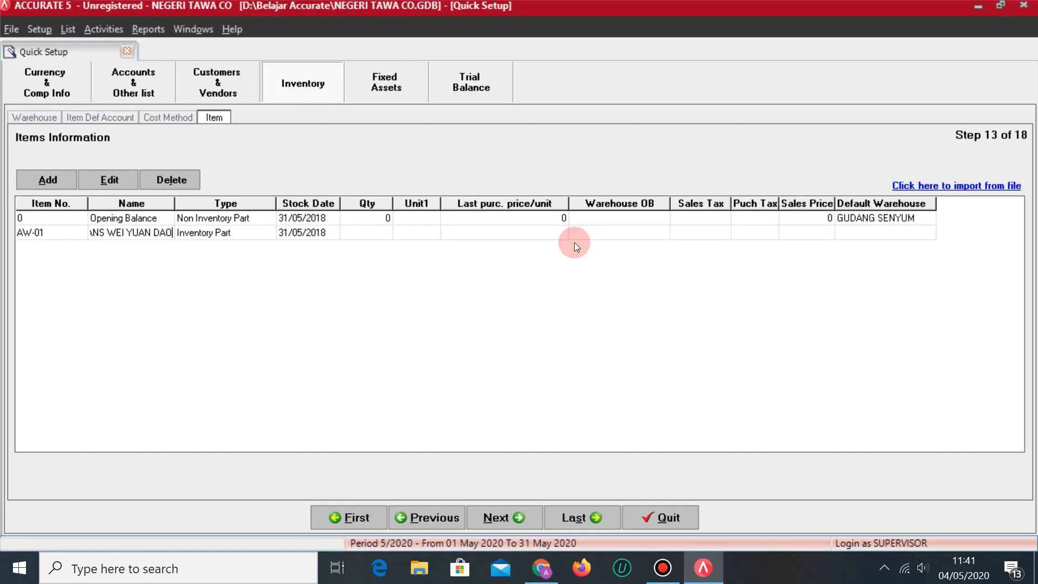
key("Tab")
key("Tab")
key("alt+Tab")
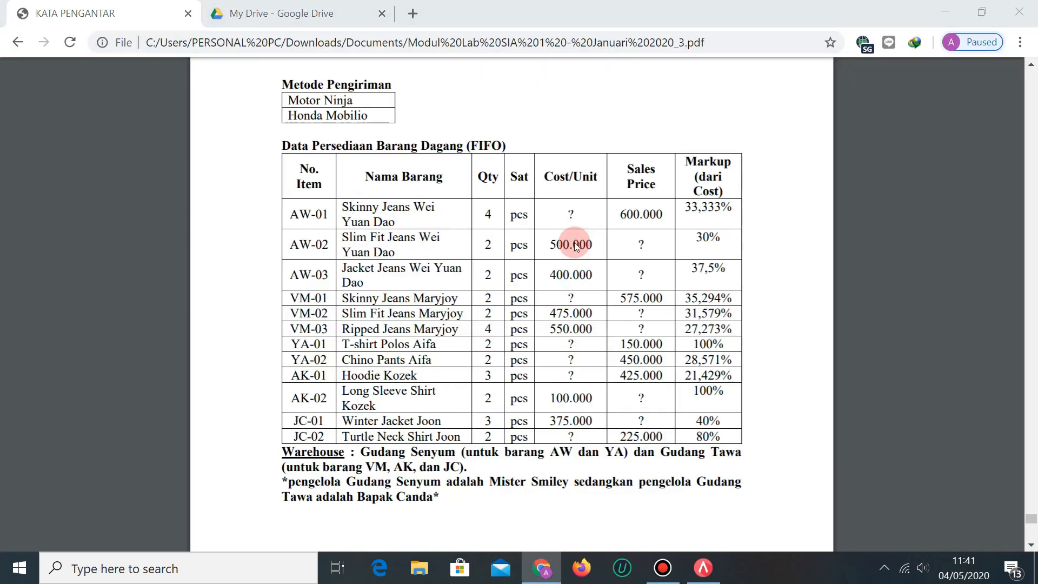
key("alt+Tab")
key("alt+Tab")
key("alt+Tab")
type("4")
key("Tab")
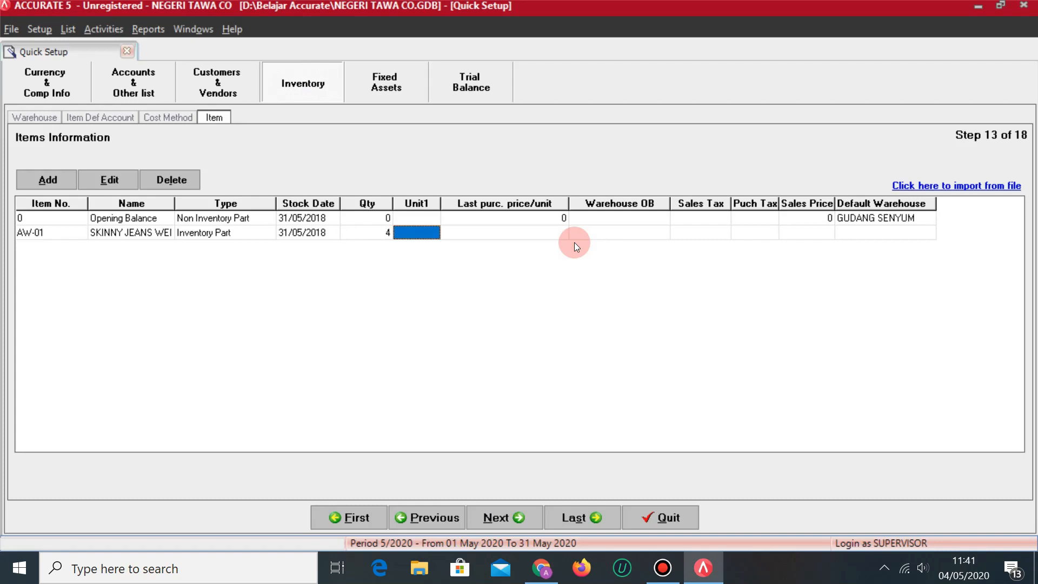
Enter AW-01's unit PCS and a purchase price of 450, checking the answer spreadsheet.
left_click(429, 232)
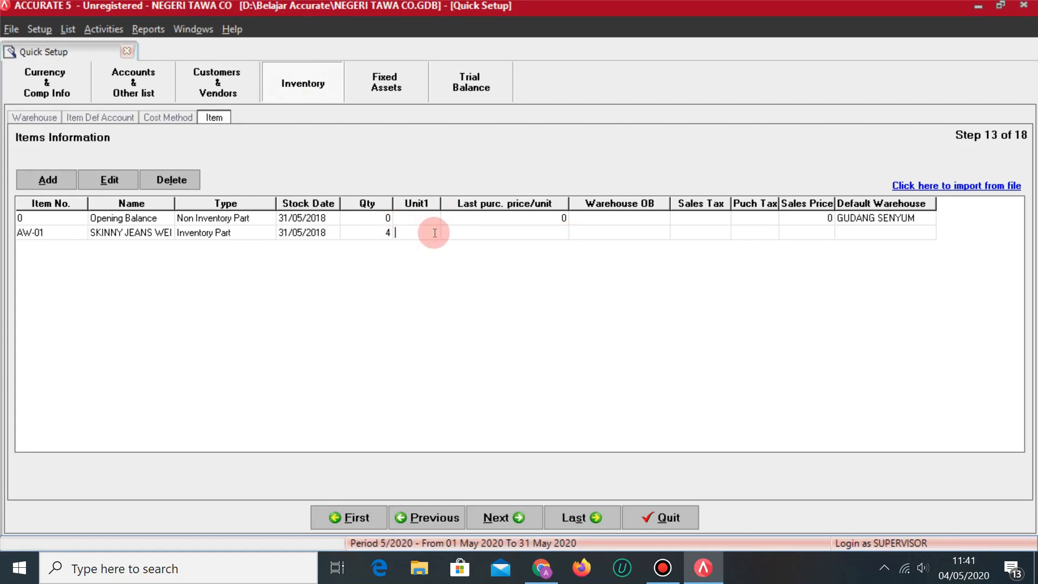
key("alt+Tab")
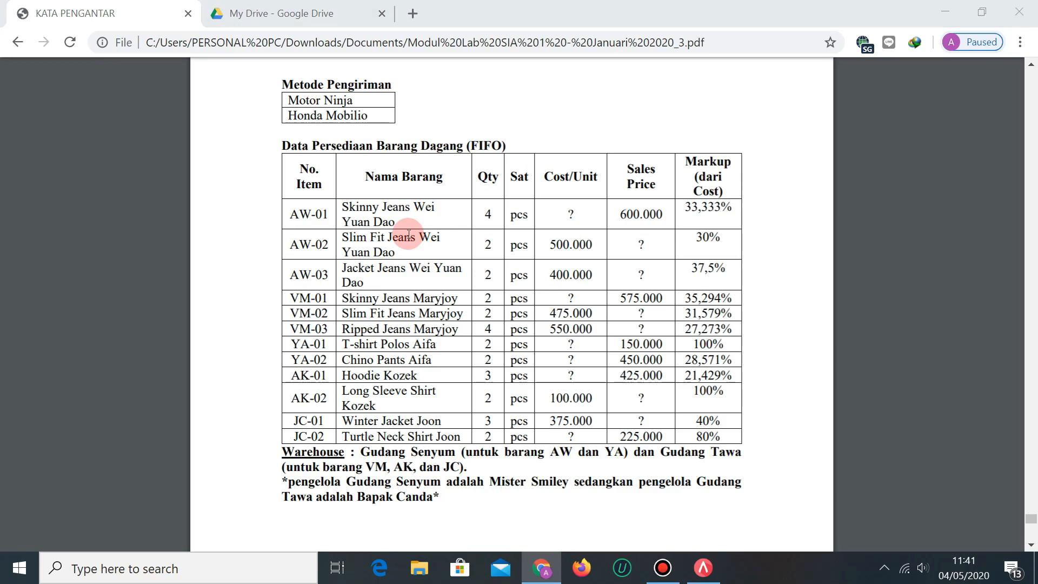
key("alt+Tab")
type("PCS")
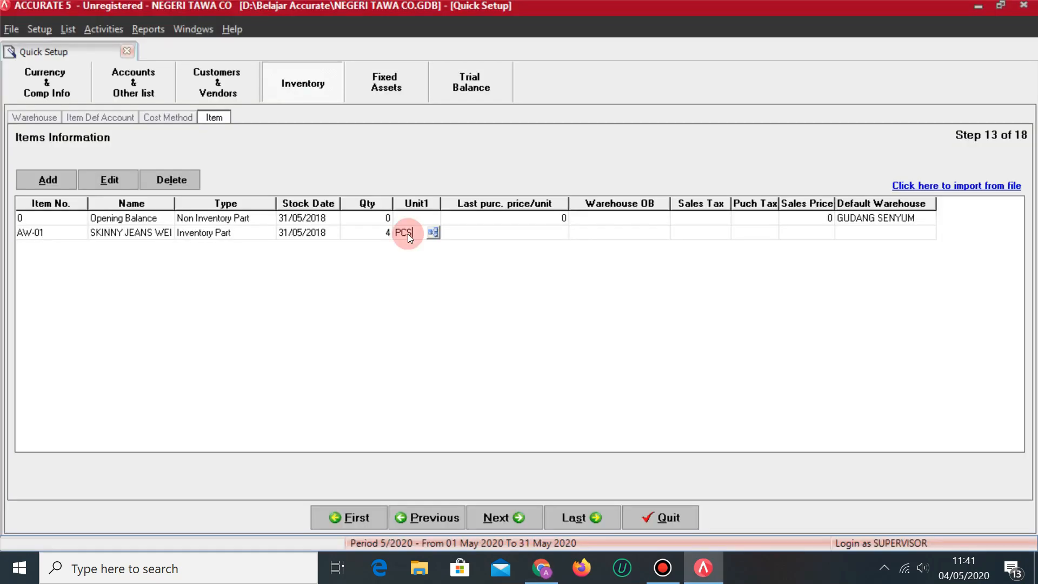
key("Tab")
key("alt+Tab")
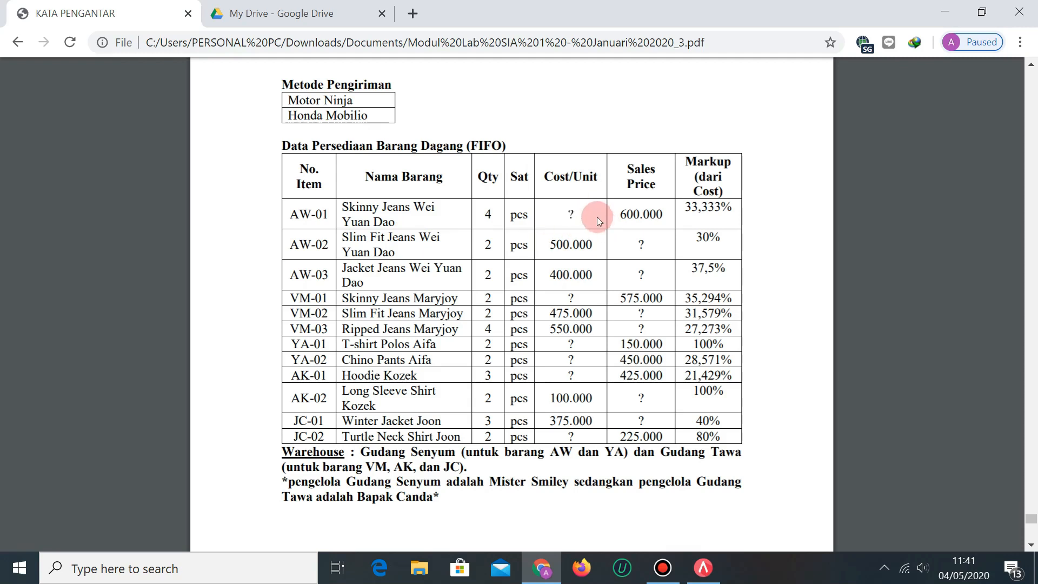
left_click(281, 13)
scroll(420, 348, "down", 5)
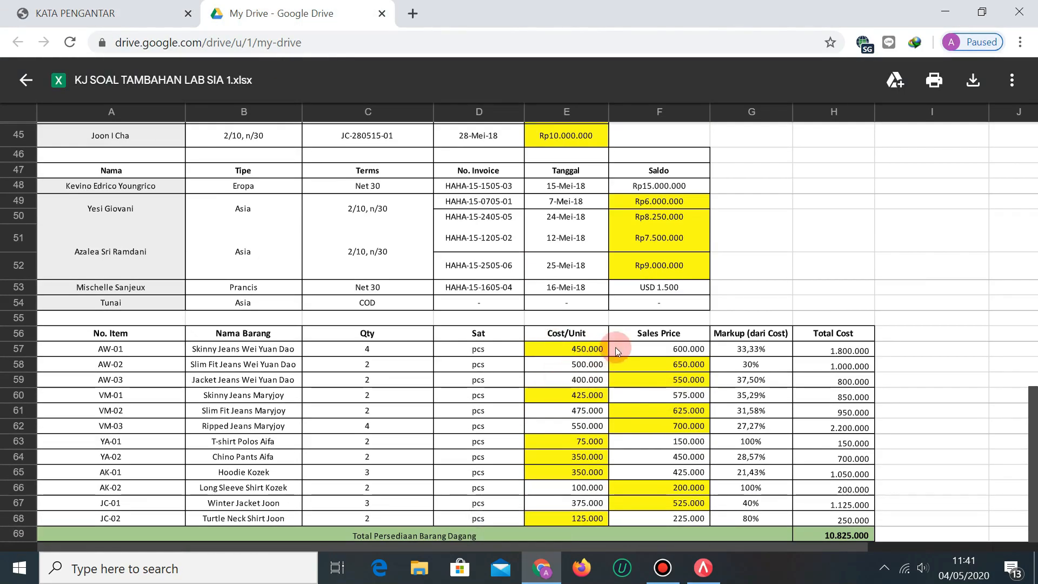
key("alt+Tab")
type("450")
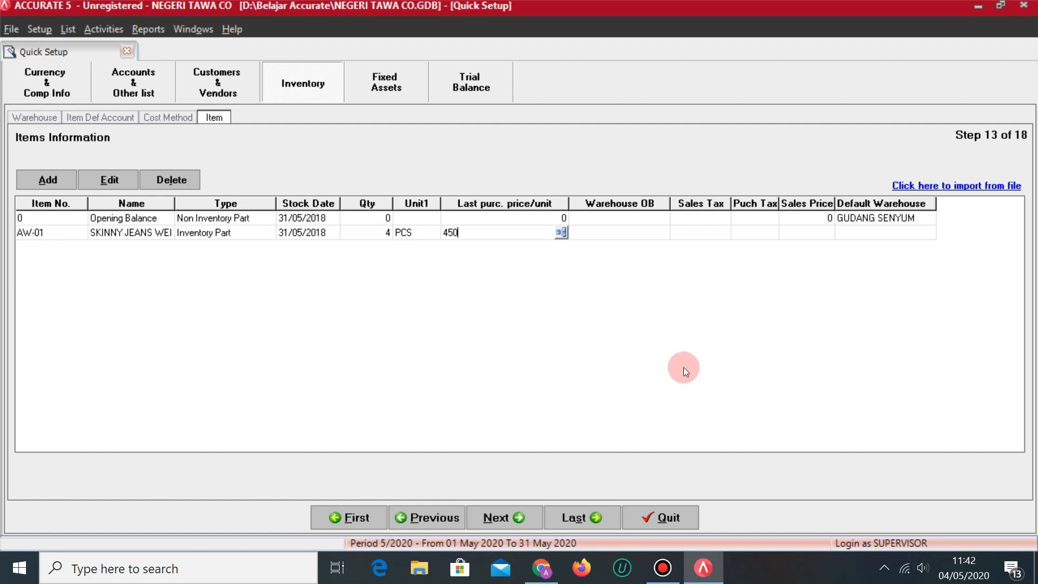
Clear AW-01's price and quantity, delete its row, and bring up a blank New Item form.
key("BackSpace")
key("BackSpace")
key("BackSpace")
left_click(414, 236)
left_click(395, 239)
key("BackSpace")
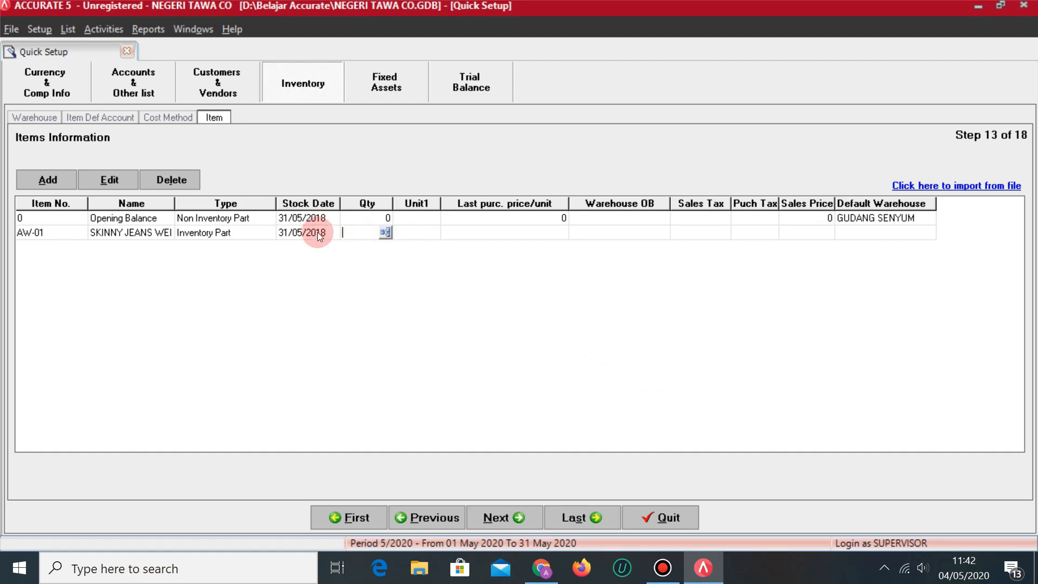
right_click(65, 232)
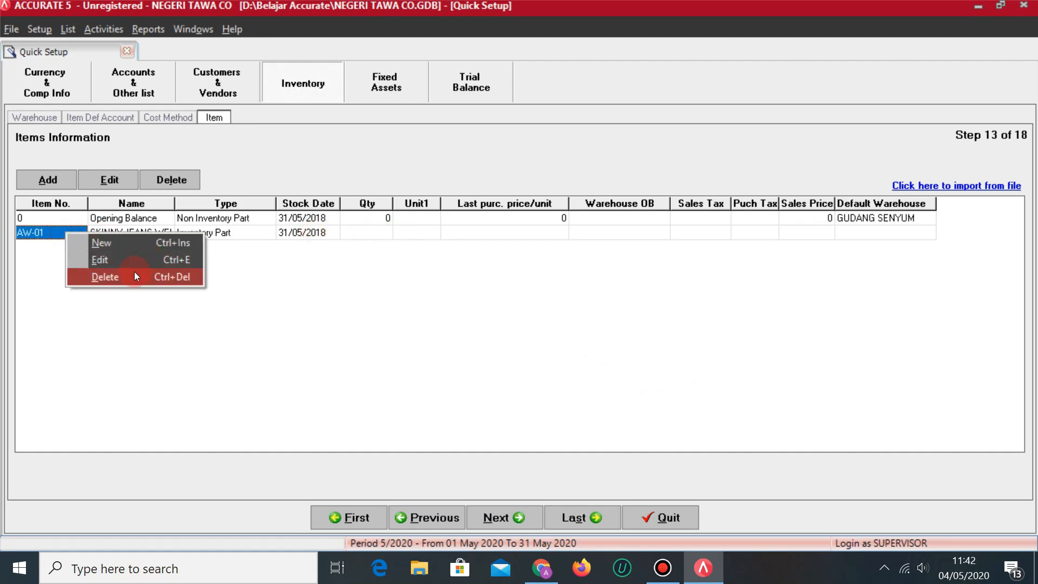
left_click(134, 271)
left_click(58, 184)
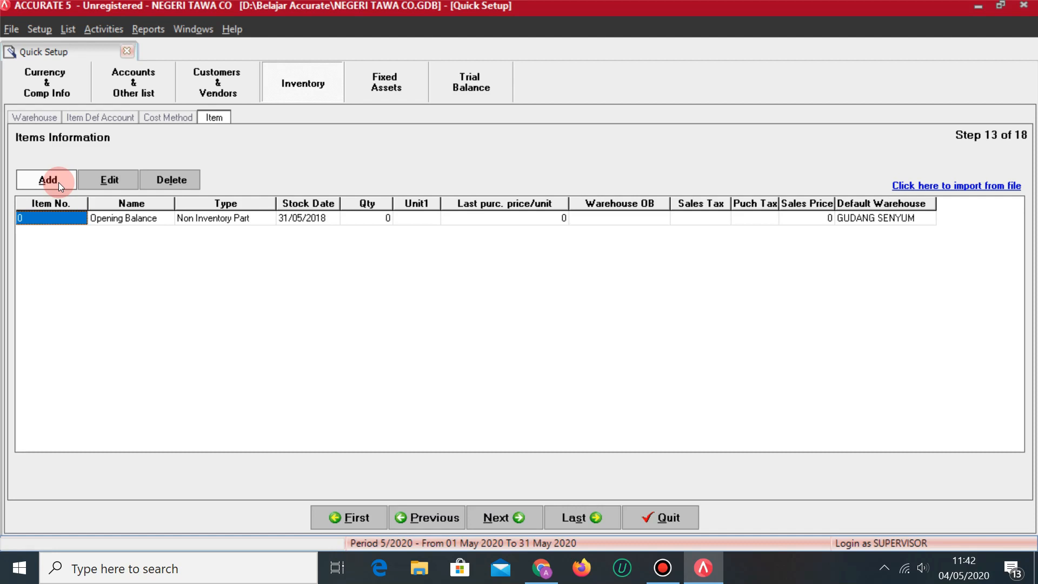
left_click(54, 181)
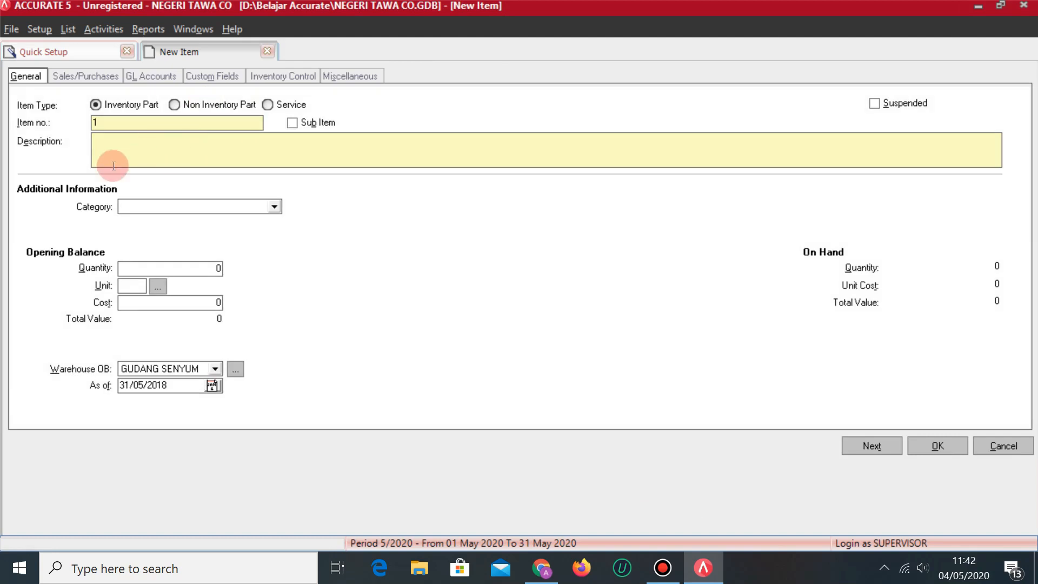
Enter item number AW-01 with description SKINNY JEANS WEI YUAN DAO.
double_click(120, 121)
key("alt+Tab")
key("alt+Tab")
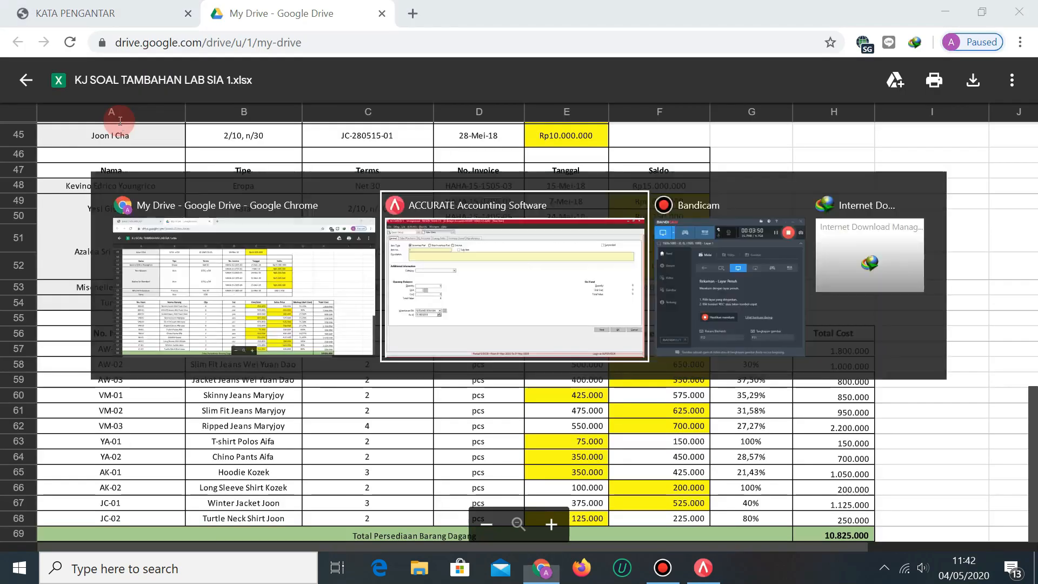
type("AW-01")
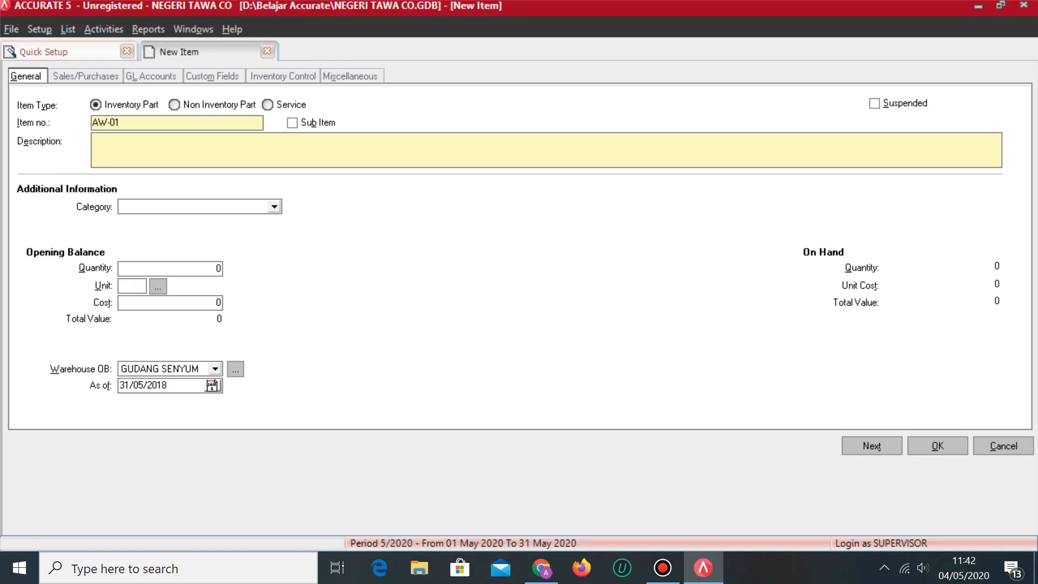
left_click(144, 156)
key("alt+Tab")
key("alt+Tab")
type("SKINNY JEANS")
key("alt+Tab")
key("alt+Tab")
type("WEI YUAN DAO")
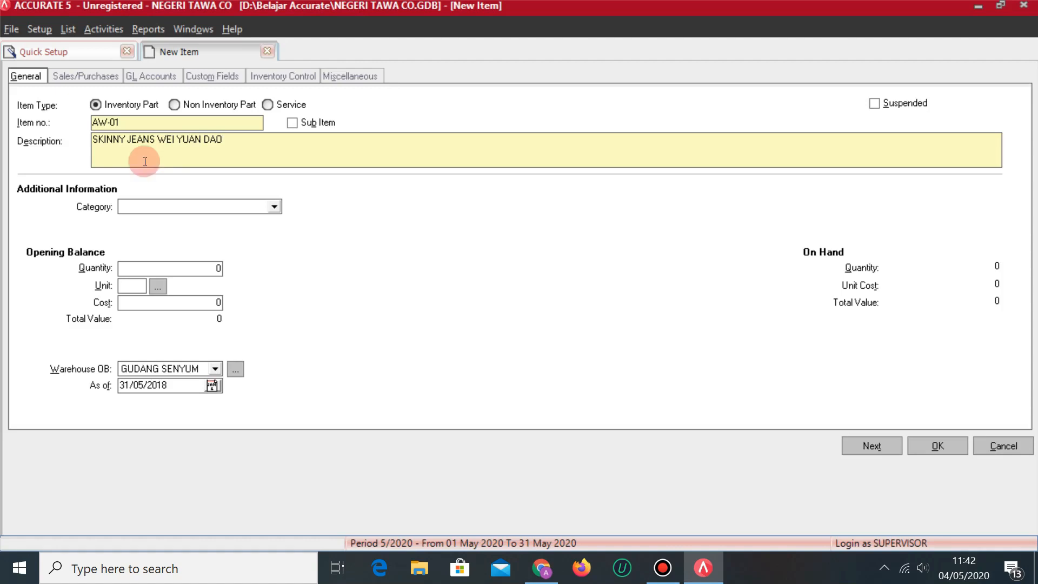
Set category AW and opening quantity 4 PCS at cost 450,000.
left_click(274, 206)
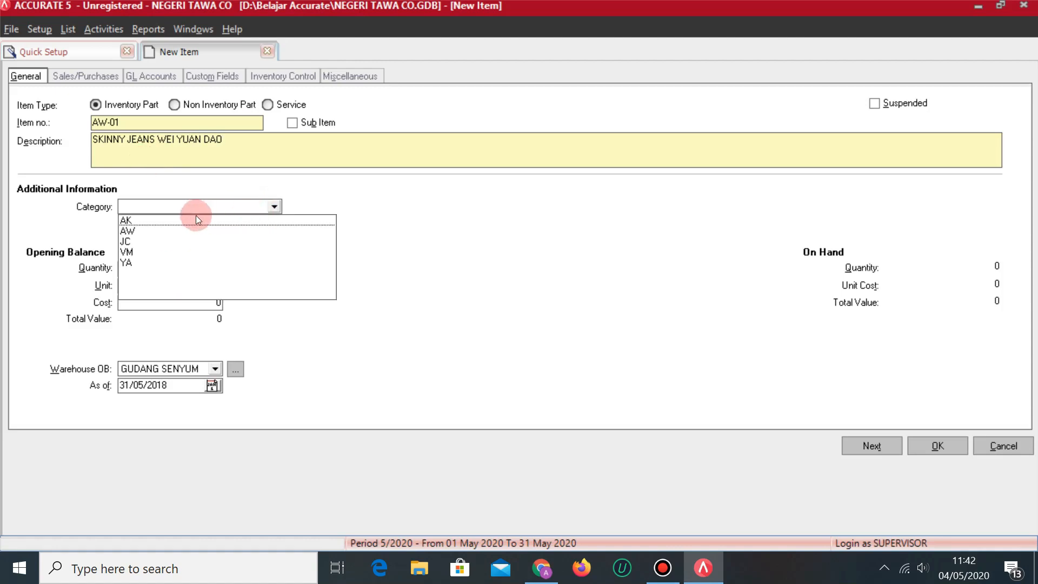
left_click(139, 233)
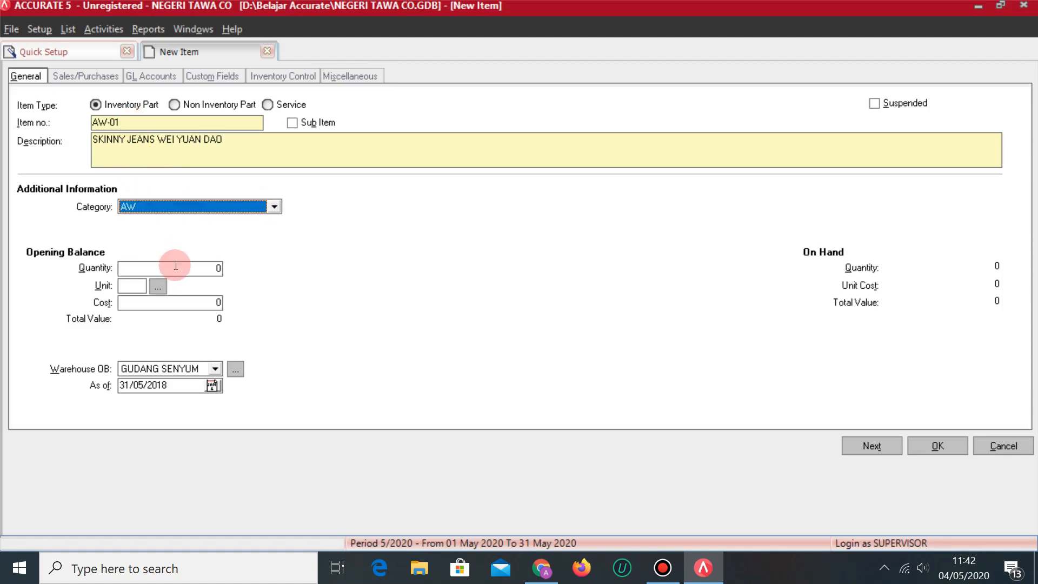
left_click(196, 270)
type("4")
key("Tab")
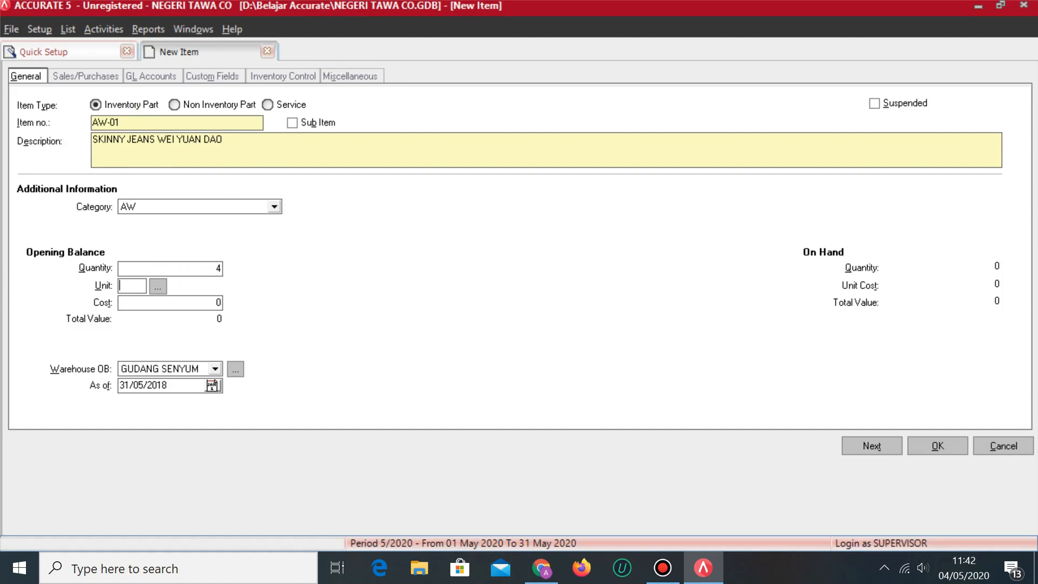
type("PCS")
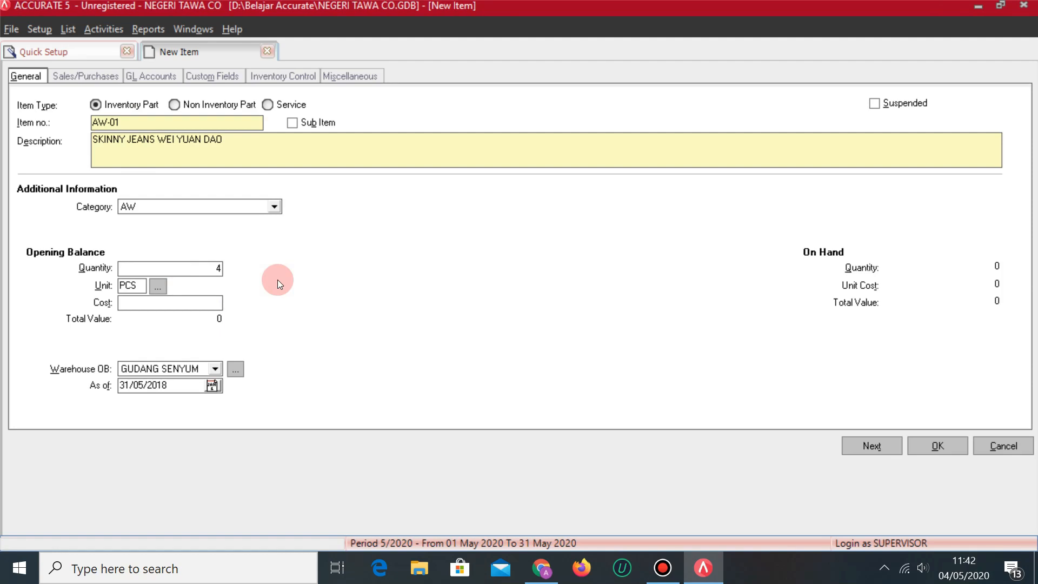
key("alt+Tab")
key("alt+Tab")
type("450000")
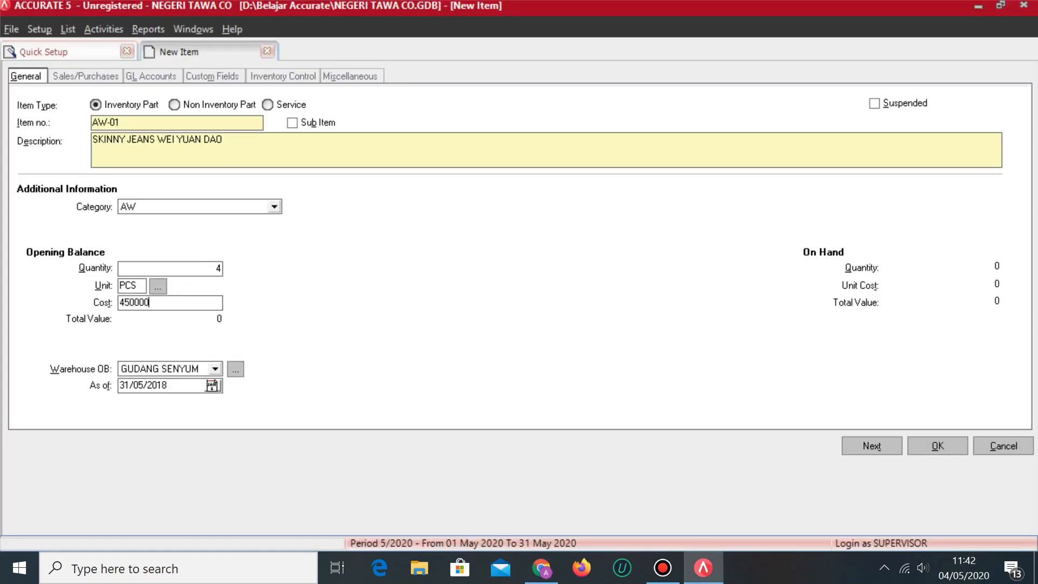
key("Tab")
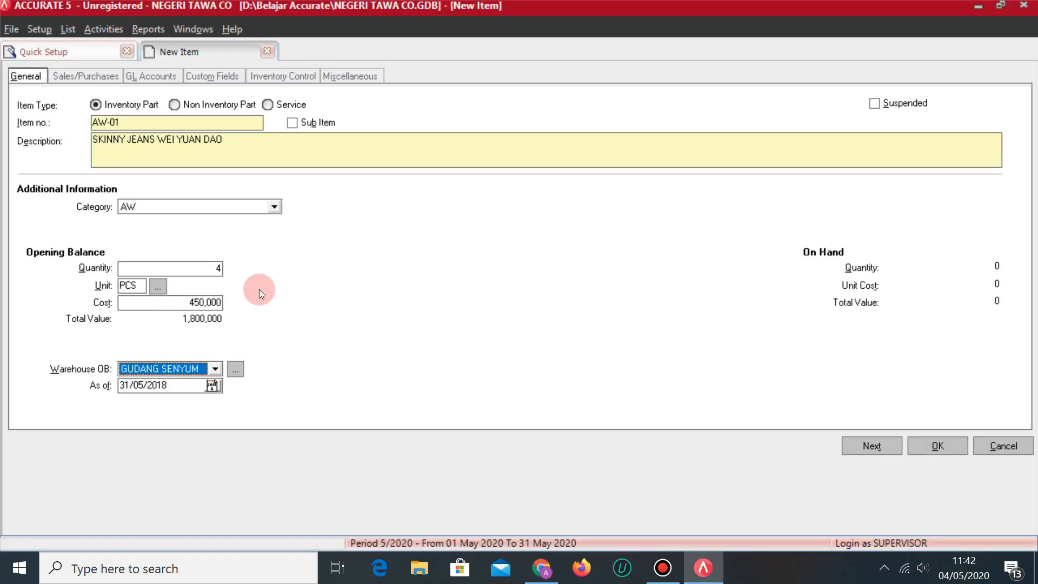
key("alt+Tab")
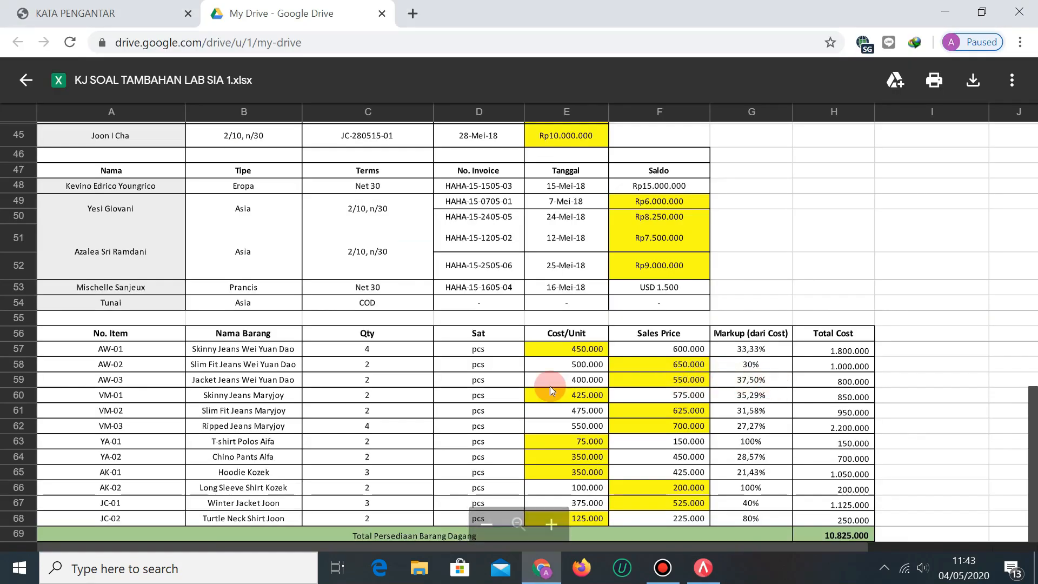
left_click(71, 7)
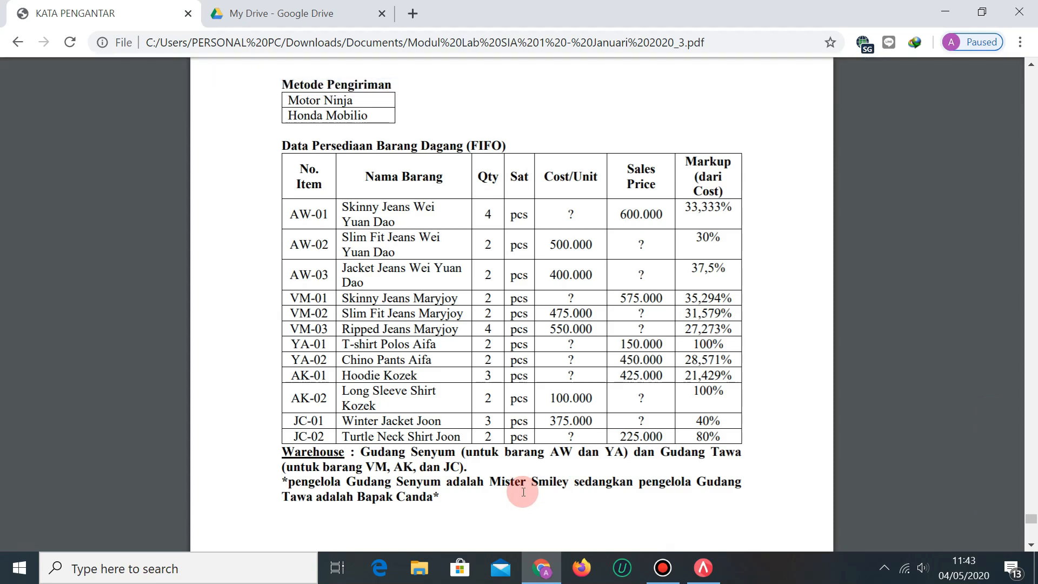
key("alt+Tab")
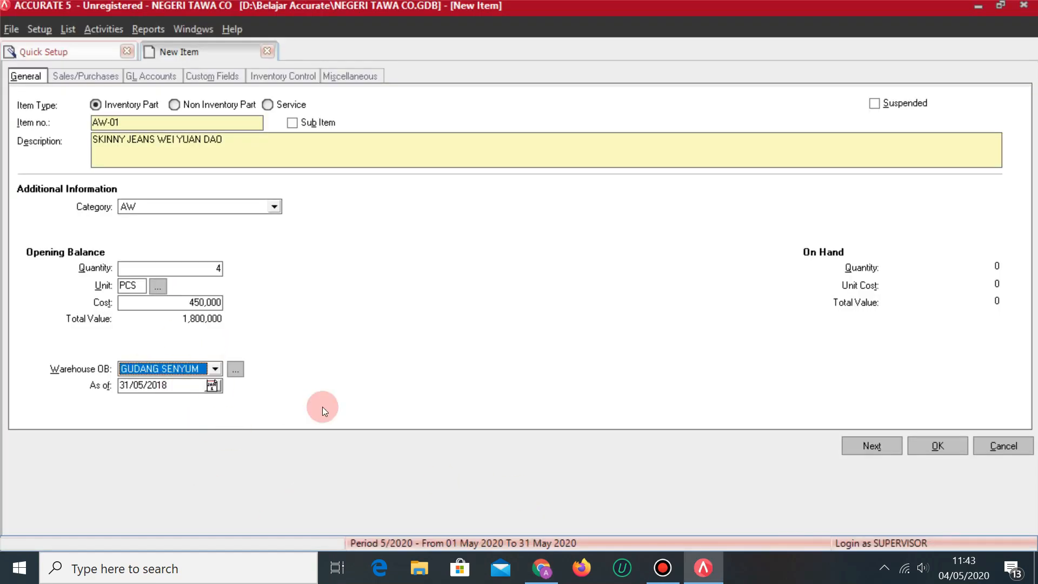
left_click(101, 77)
Set AW-01's default unit price to 600,000.
left_click(174, 124)
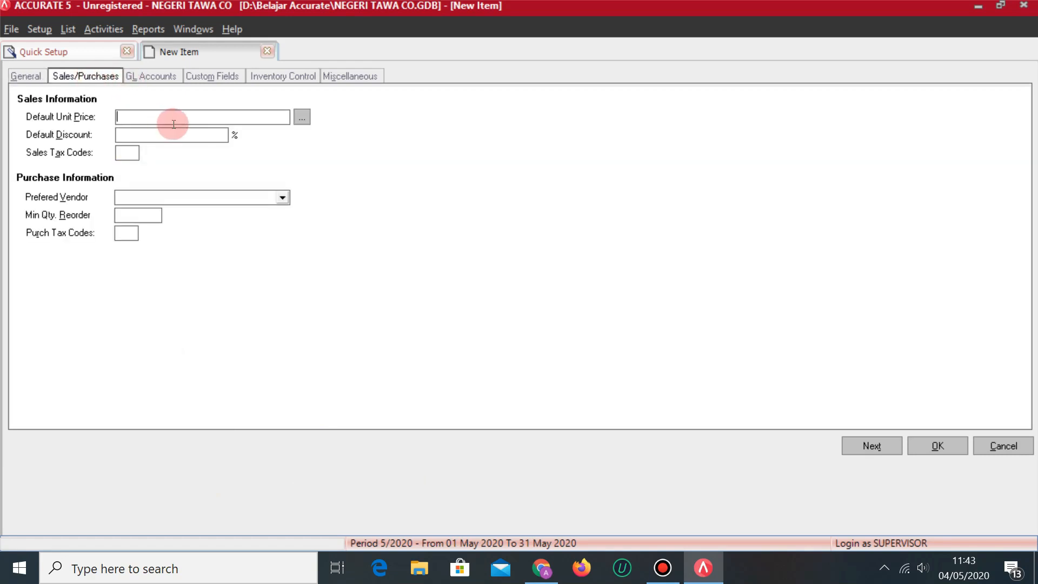
key("alt+Tab")
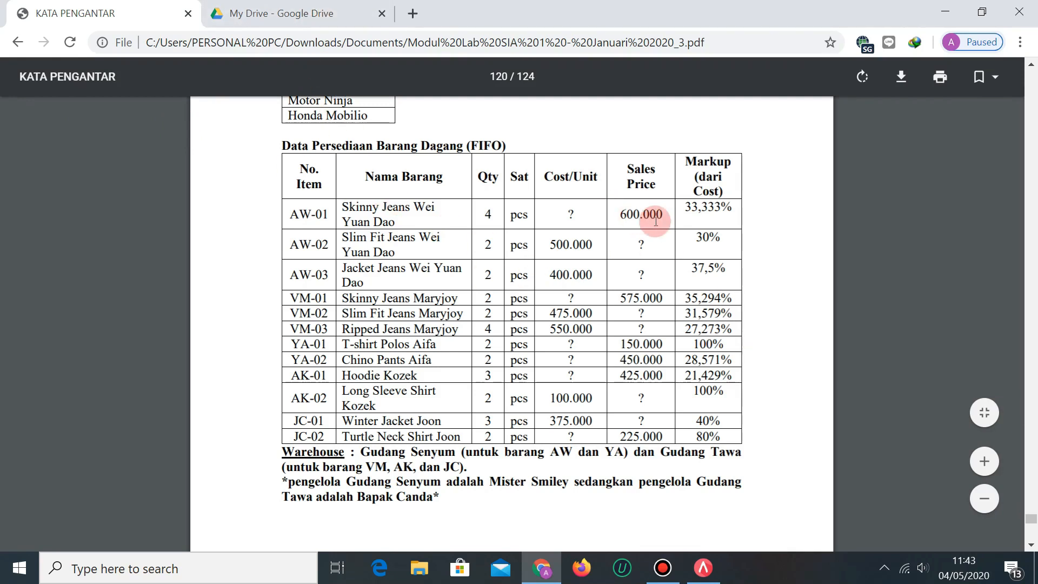
left_click(321, 12)
key("alt+Tab")
type("600,000")
key("Tab")
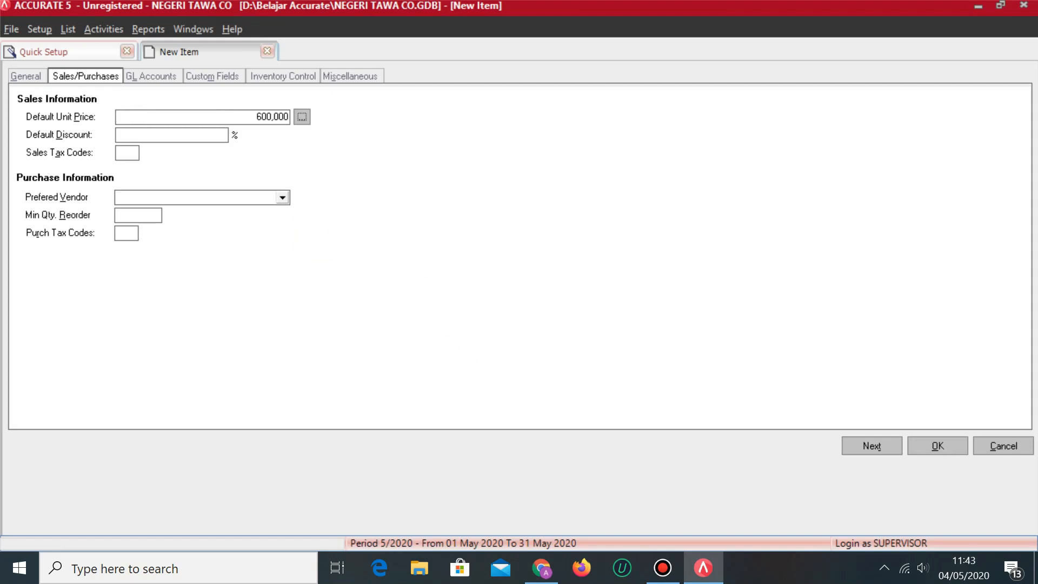
Give AW-01 tax code T for sales and purchases and save it.
left_click(132, 151)
type("T")
left_click(163, 204)
left_click(131, 233)
left_click(154, 75)
left_click(103, 74)
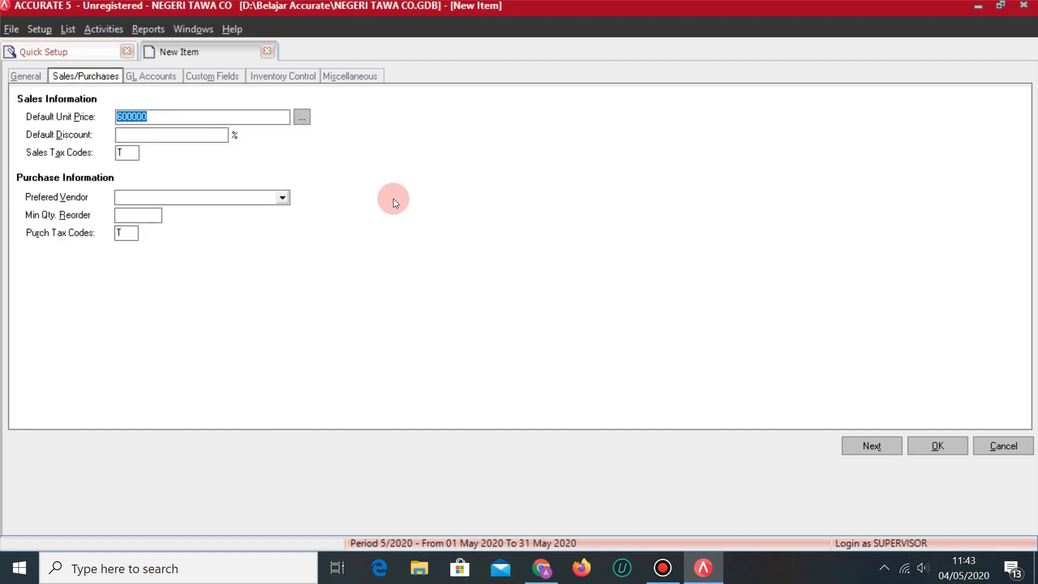
left_click(865, 445)
left_click(139, 149)
key("alt+Tab")
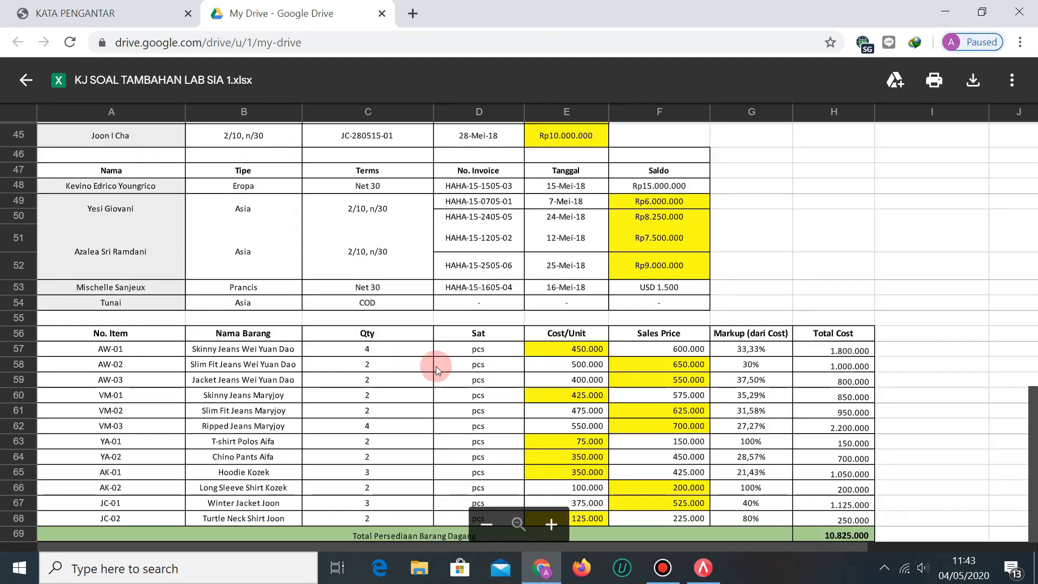
Describe the new item as SLIM FIT JEANS WEI YUAN DAO in category AW.
key("alt+Tab")
type("SLIM FIT JEANS")
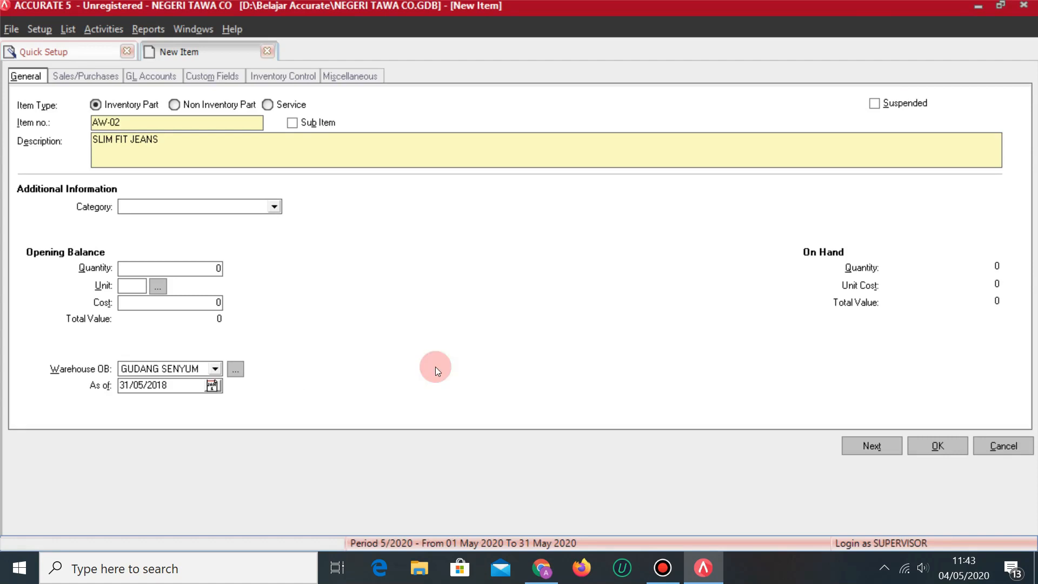
key("alt+Tab")
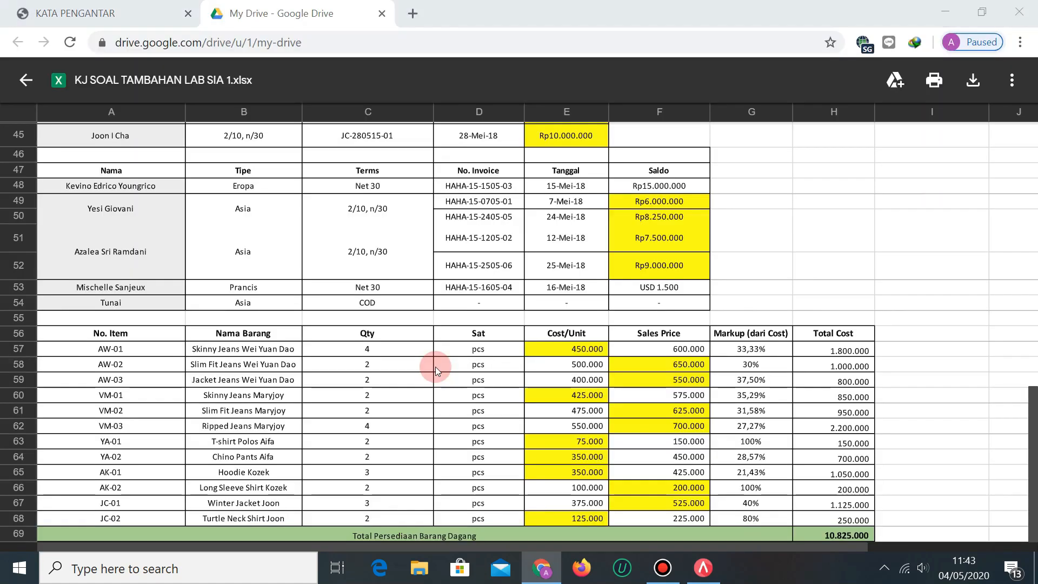
key("alt+Tab")
type("WEI YUAN DAO")
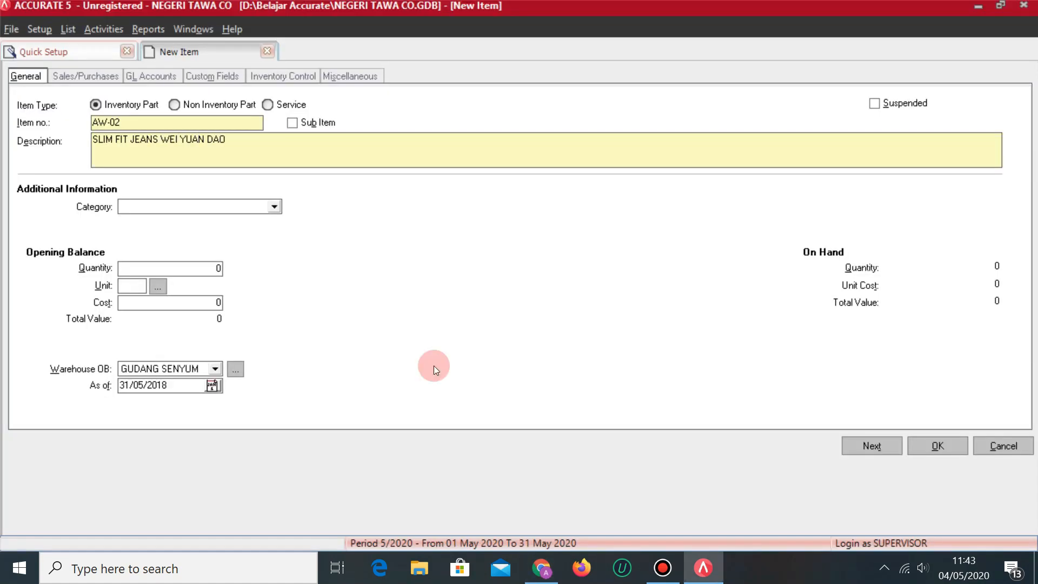
key("alt+Tab")
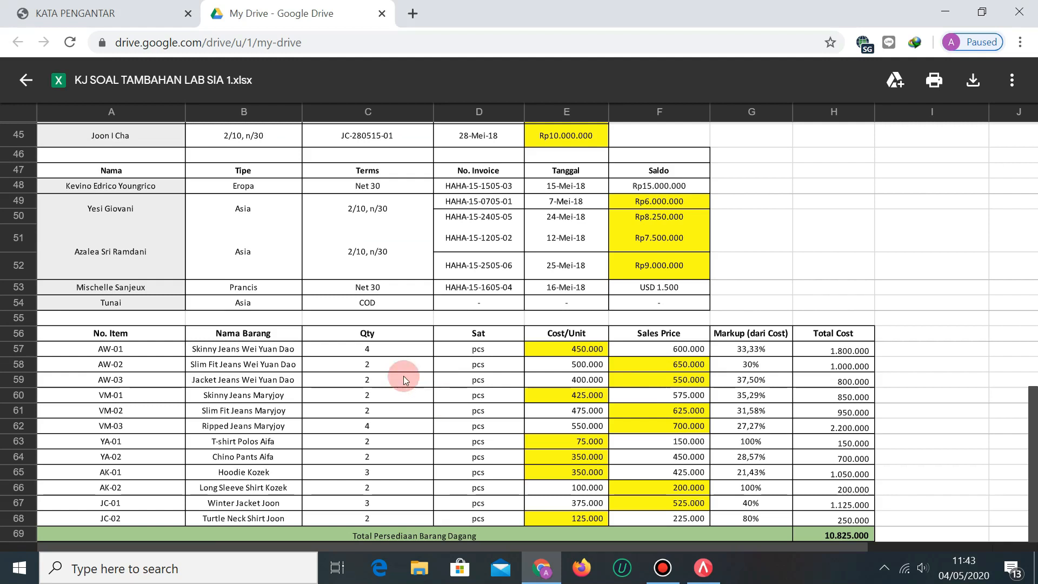
key("alt+Tab")
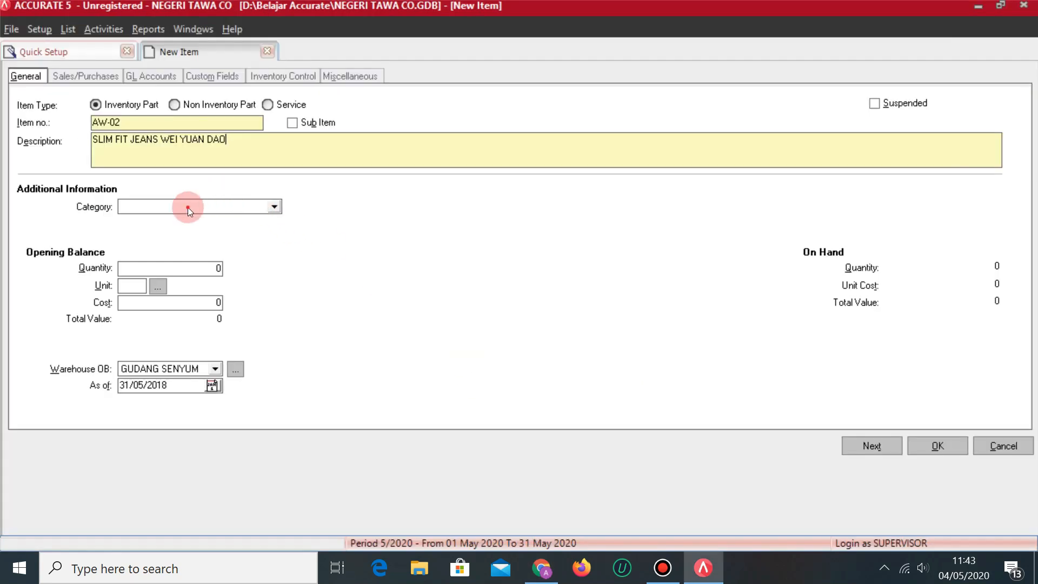
left_click(187, 206)
left_click(129, 232)
Set AW-02's opening quantity to 2 PCS at cost 500,000.
left_click(140, 264)
key("BackSpace")
key("alt+Tab")
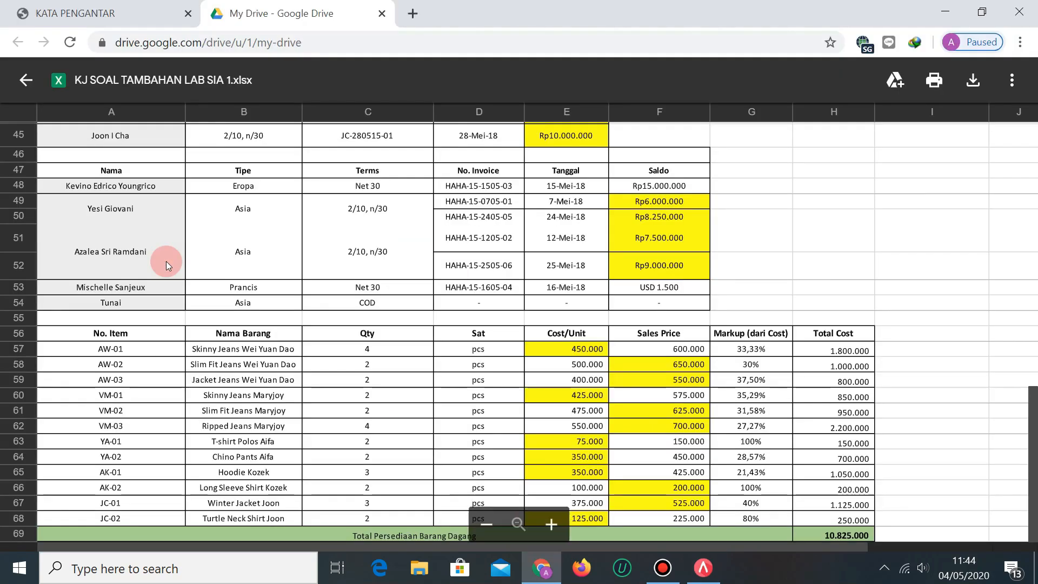
key("alt+Tab")
type("2")
key("Tab")
type("PCS")
key("Tab")
key("alt+Tab")
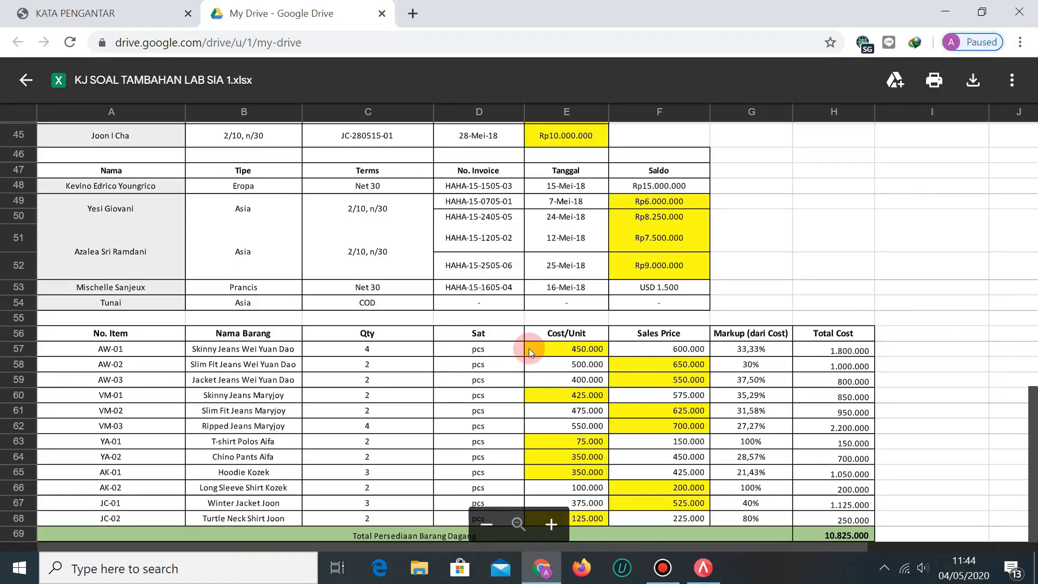
key("alt+Tab")
type("500000")
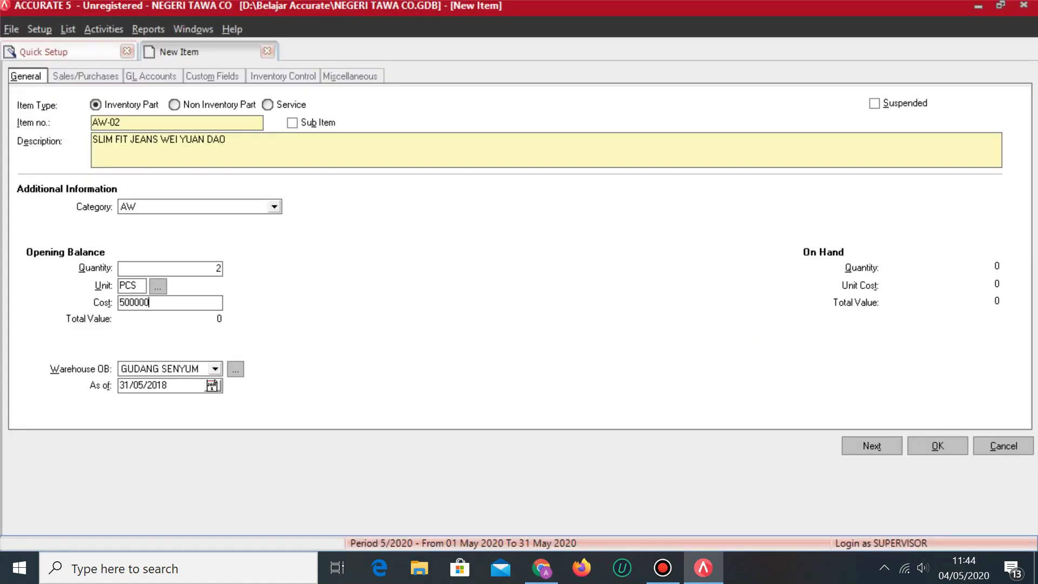
key("Tab")
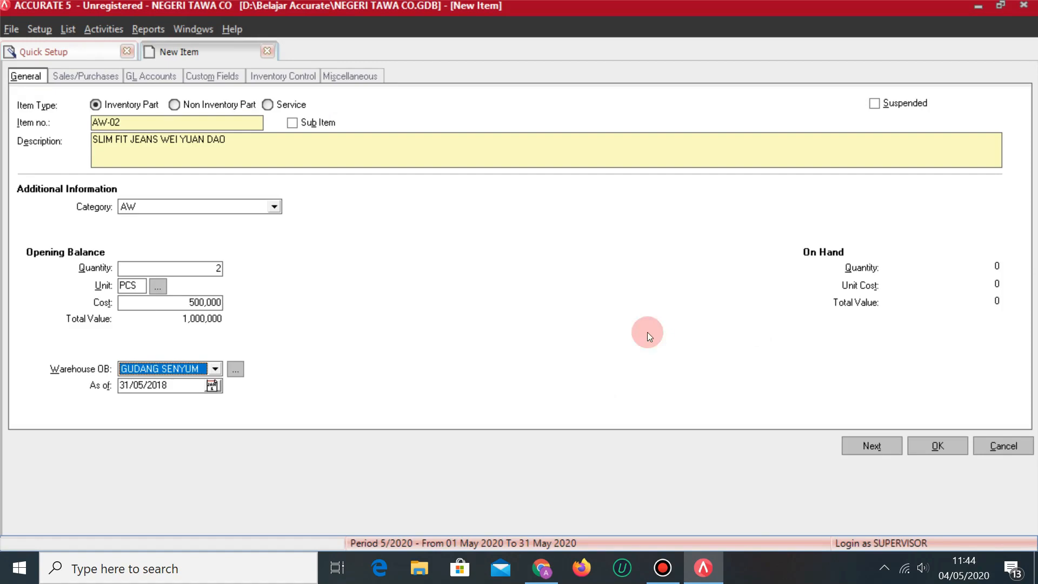
key("alt+Tab")
key("alt+Tab")
Give AW-02 a 650,000 sales price with tax code T, then save it.
left_click(92, 71)
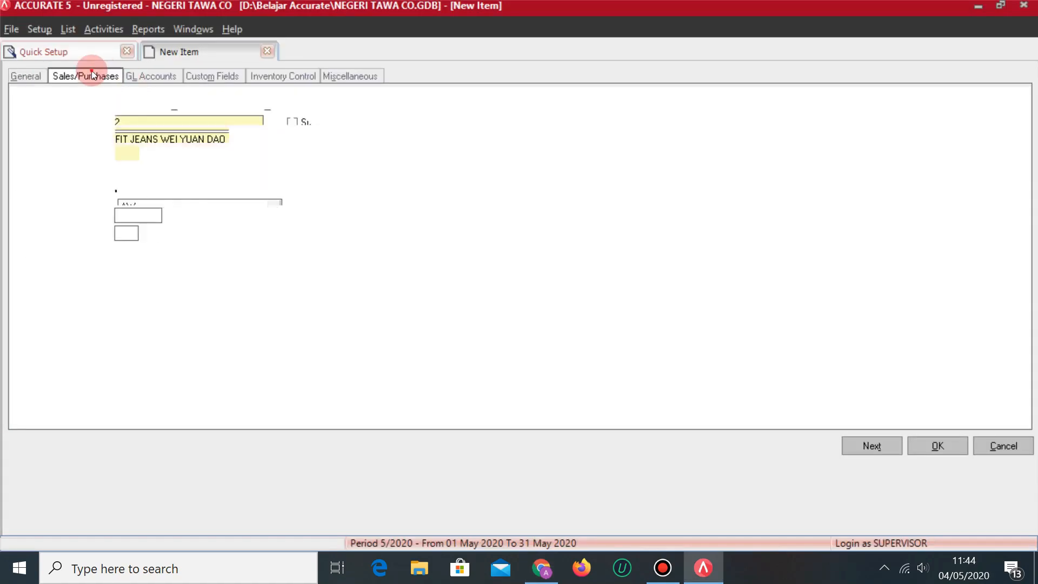
key("alt+Tab")
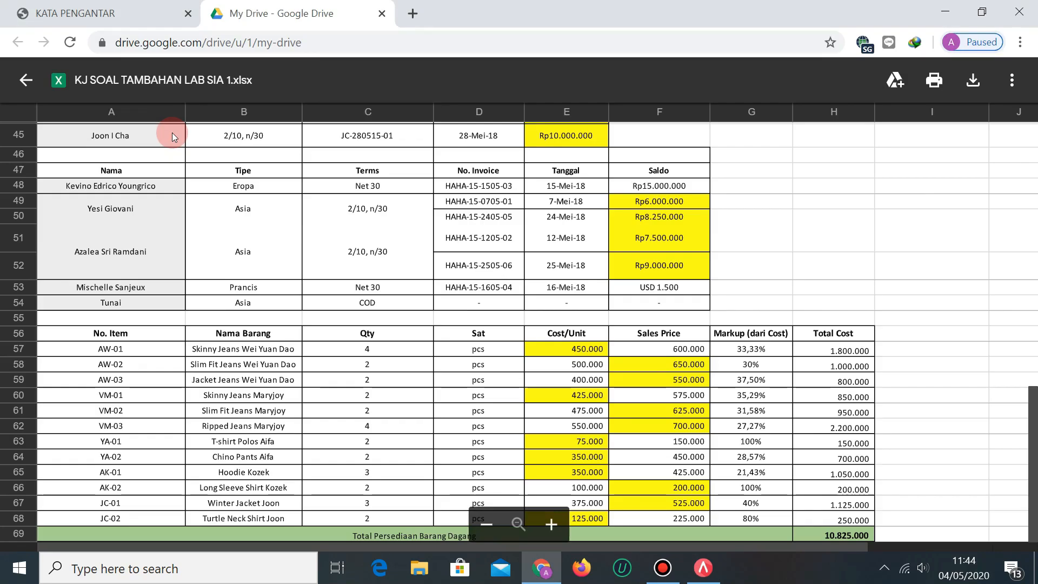
key("alt+Tab")
type("650,000")
key("Tab")
left_click(128, 154)
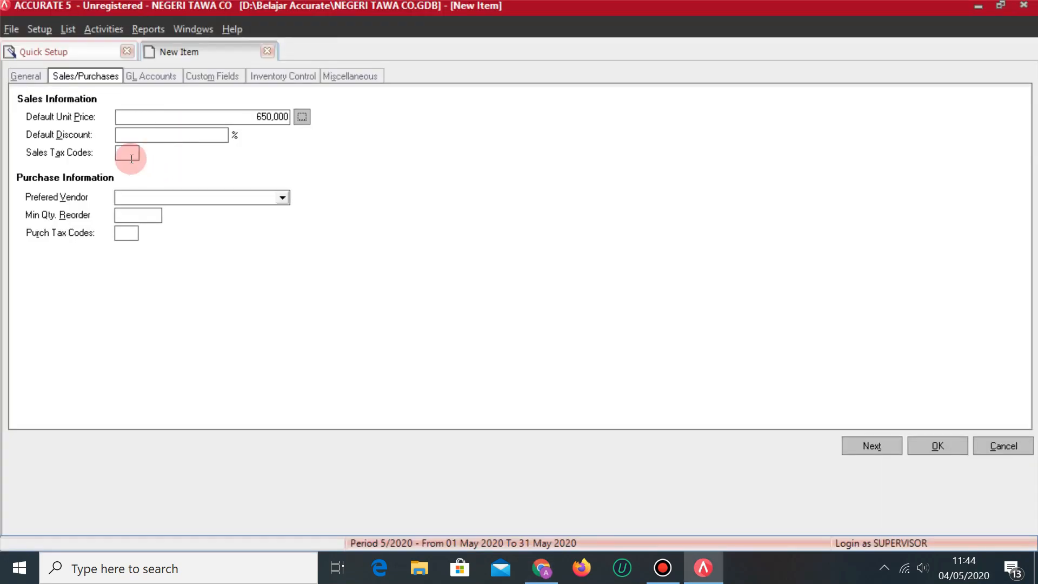
type("T")
left_click(134, 231)
left_click(871, 445)
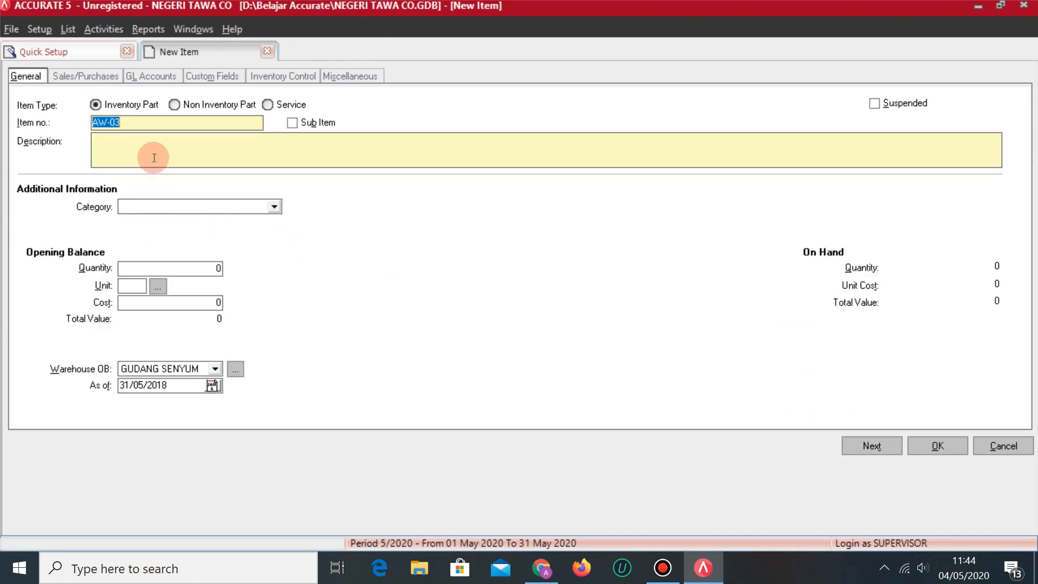
Enter the description 'JACKET JEANS WEI YUAN DAO' for AW-03 and set category AW.
key("alt+Tab")
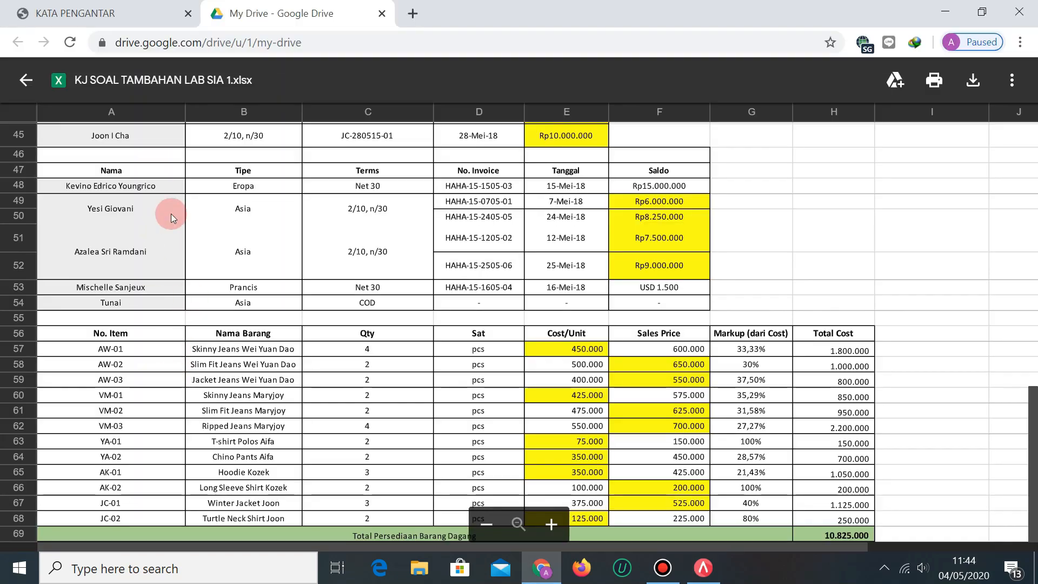
key("alt+Tab")
left_click(147, 145)
type("JACKET JE")
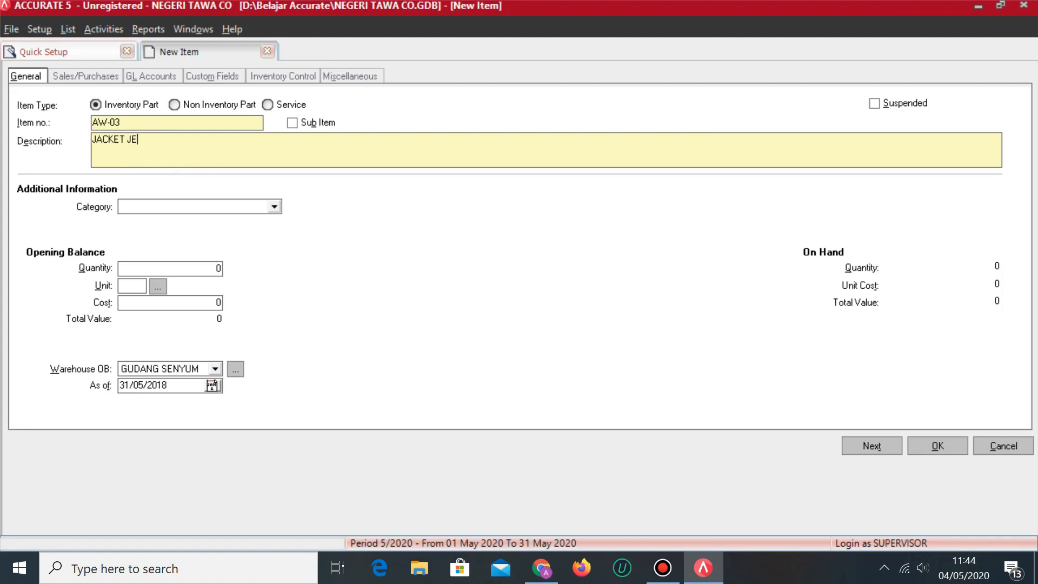
type("ANS WEI YUAN DAO")
left_click(186, 207)
left_click(134, 223)
Give AW-03 an opening quantity of 2 PCS at a cost of 400,000.
left_click(159, 268)
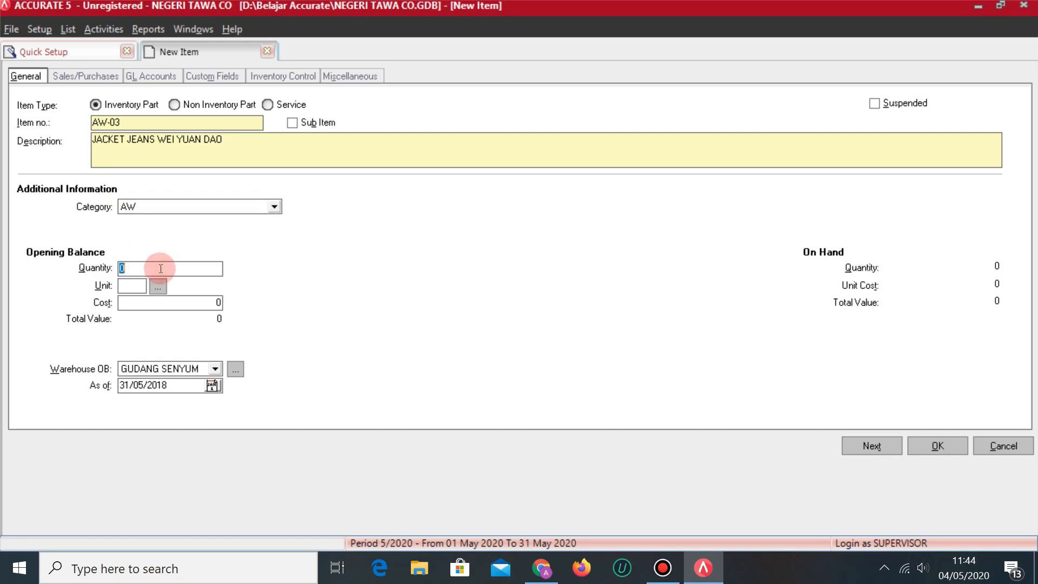
key("alt+Tab")
key("alt+Tab")
type("2")
left_click(158, 268)
key("Tab")
type("PCS")
left_click(158, 268)
key("alt+Tab")
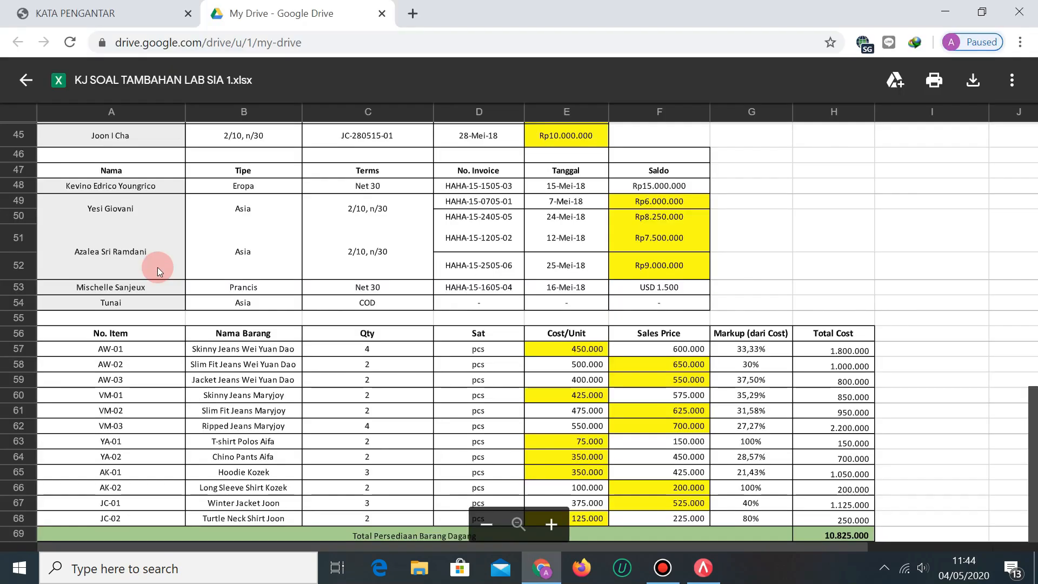
key("alt+Tab")
type("400,000")
key("Tab")
left_click(148, 271)
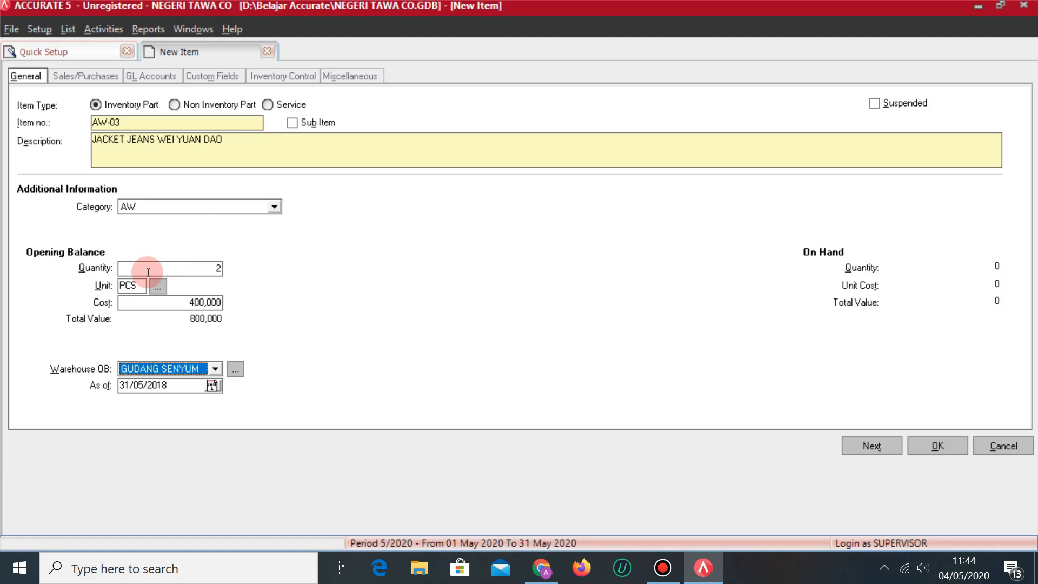
Begin entering AW-03's default unit price under Sales/Purchases, checking the spreadsheet value.
left_click(114, 75)
left_click(163, 129)
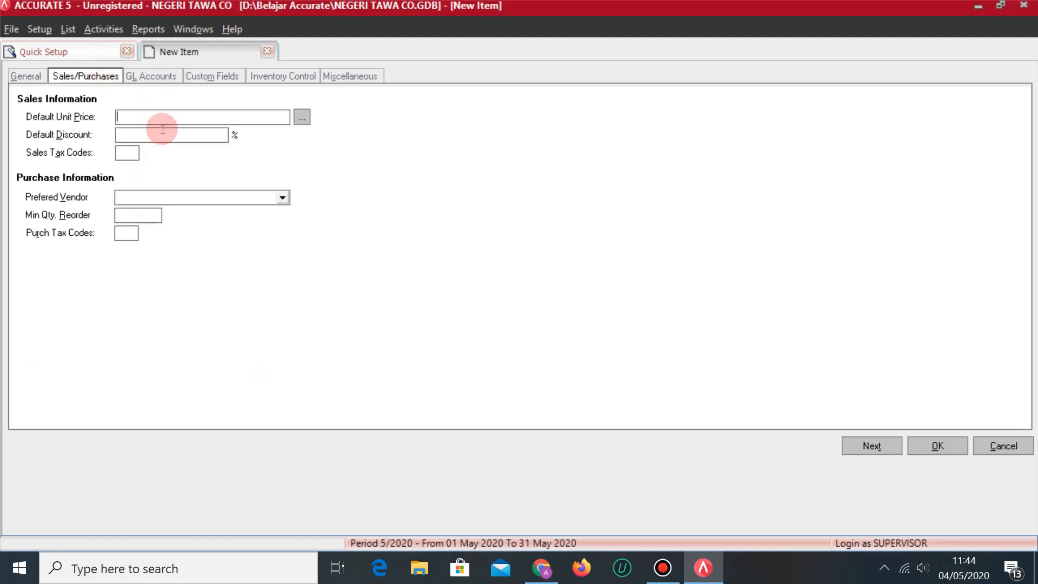
key("alt+Tab")
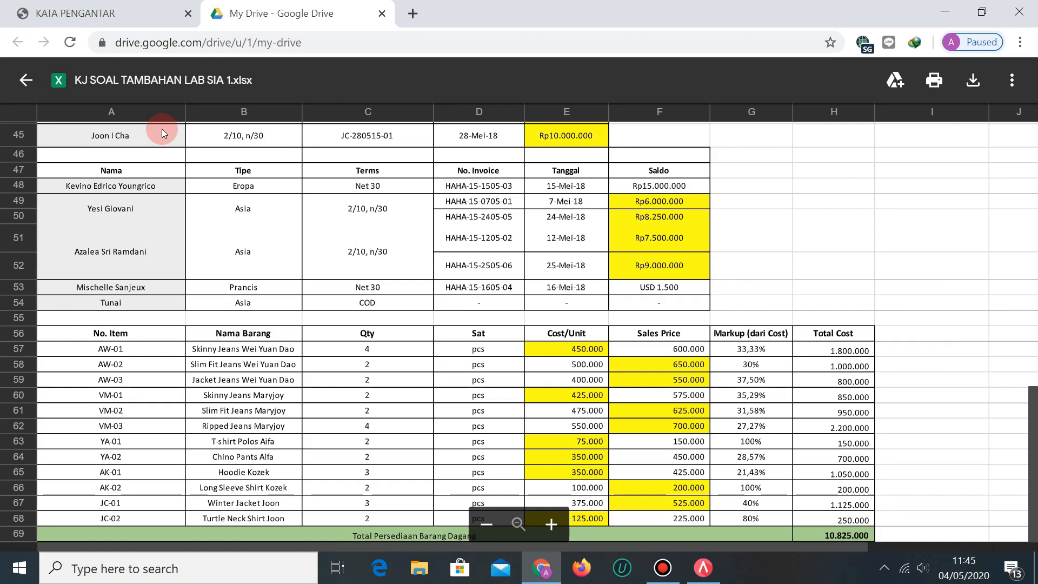
Give AW-03 a 550,000 default unit price and tax code T for sales and purchases, then save it.
key("alt+Tab")
type("550")
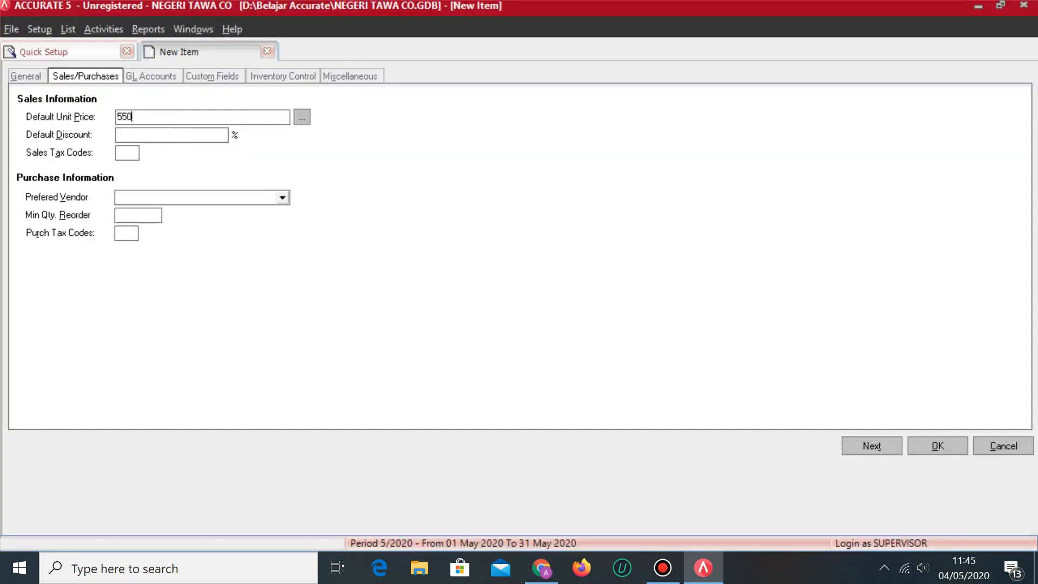
type(",0000")
left_click(158, 129)
left_click(127, 154)
type("T")
left_click(132, 232)
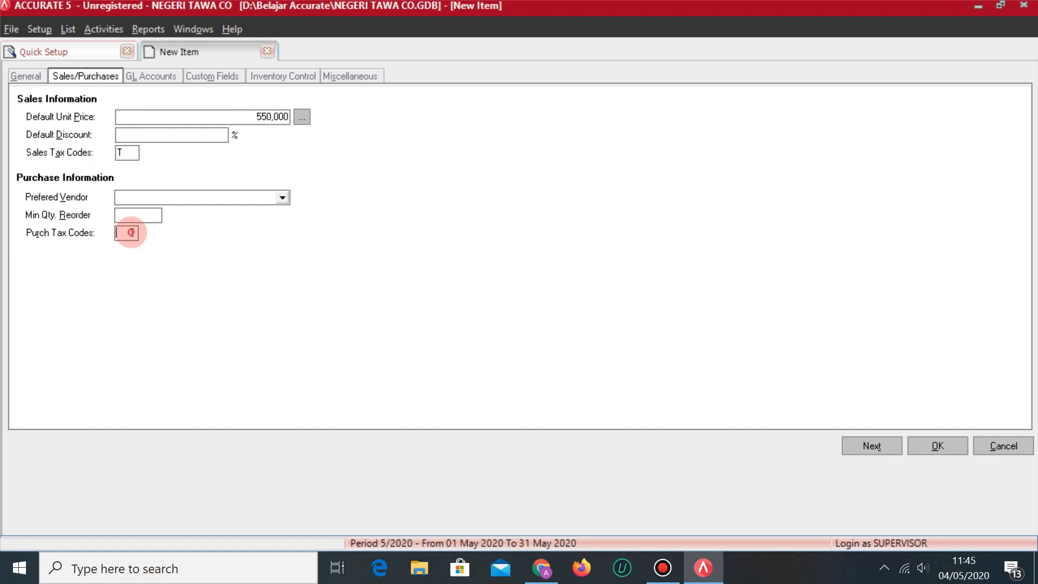
type("T")
left_click(873, 447)
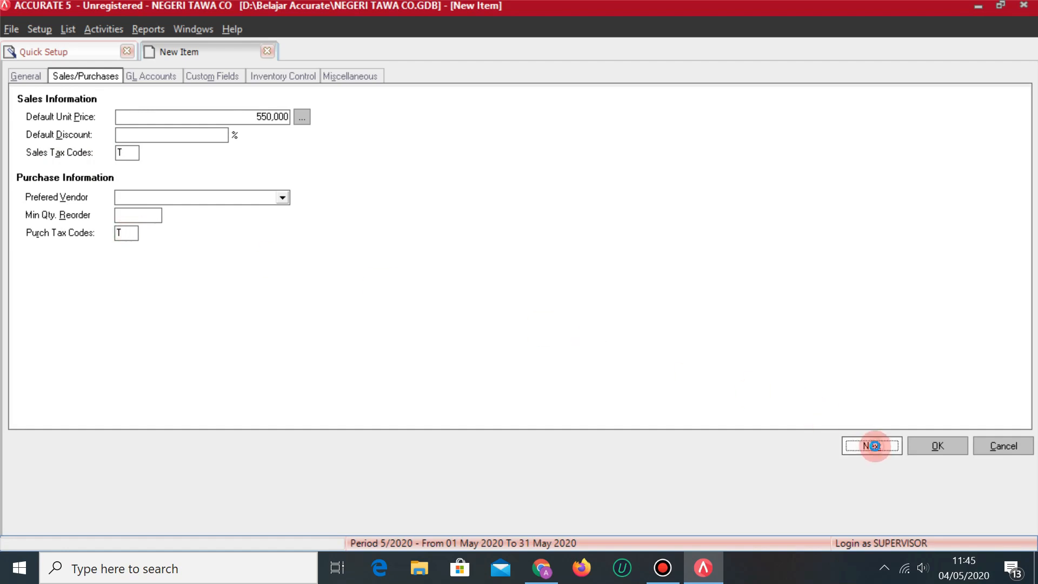
key("alt+Tab")
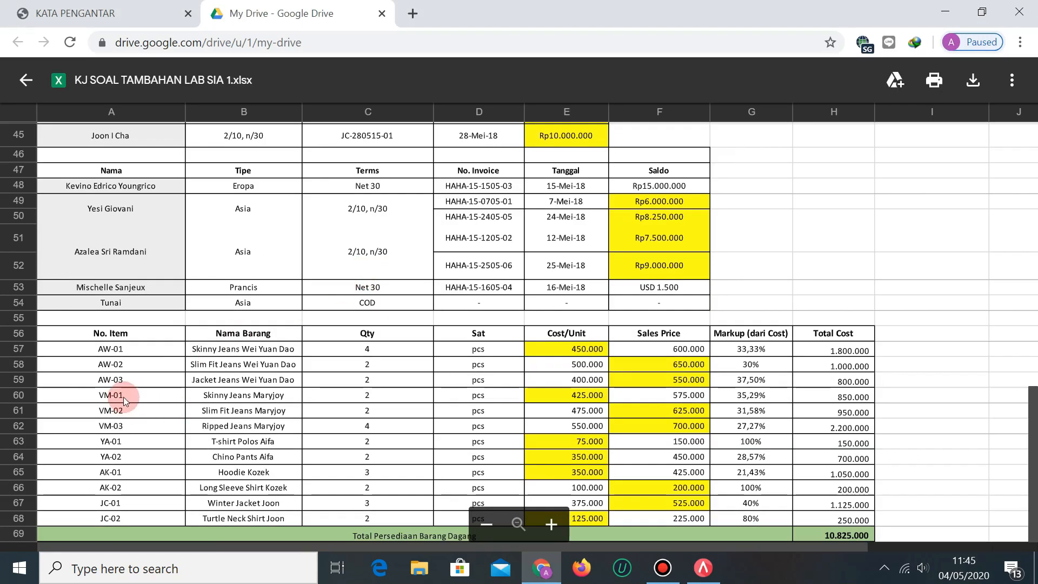
Create item VM-01 described 'SKINNY JEANS MARYJOY' in category VM.
key("alt+Tab")
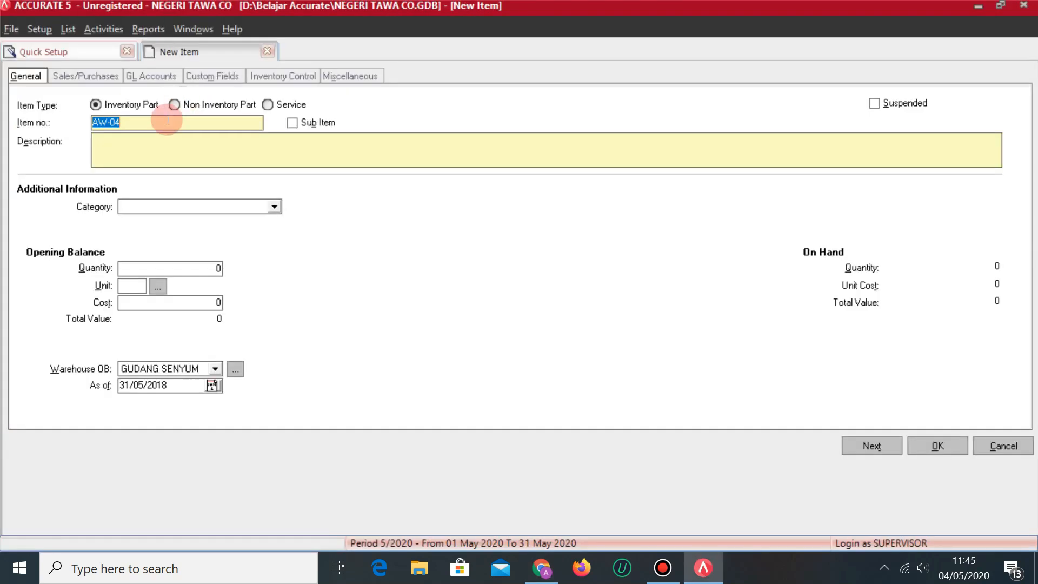
type("VM-01")
key("Tab")
key("Tab")
key("alt+Tab")
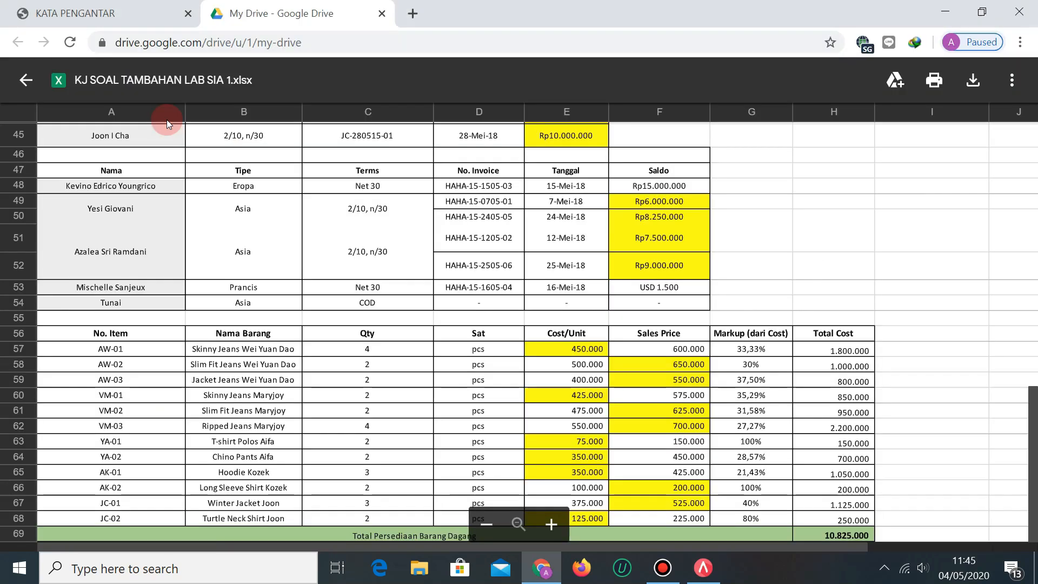
key("alt+Tab")
type("SKINNY ")
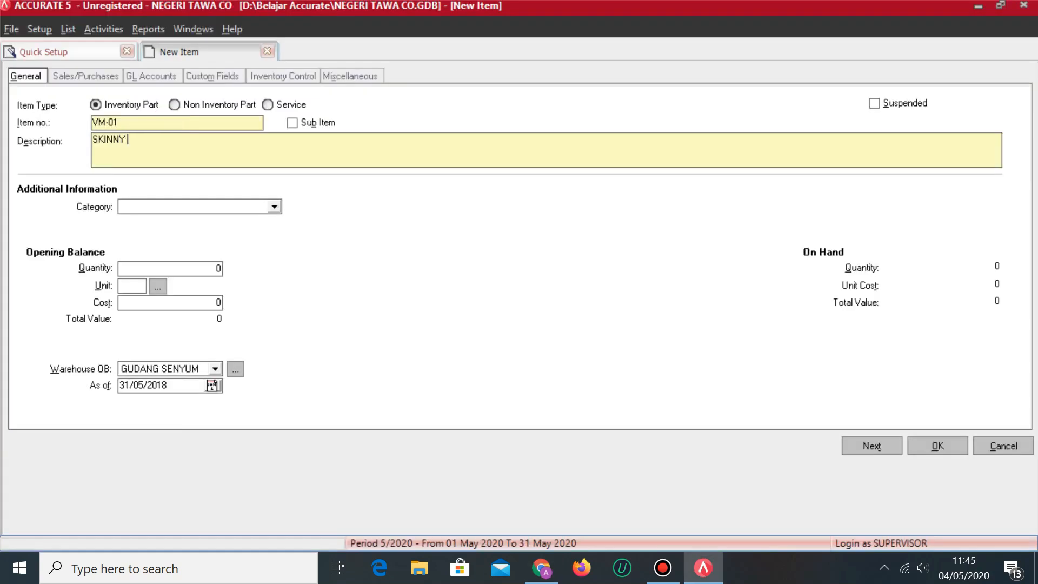
type("JEANS MARYJOY")
left_click(256, 205)
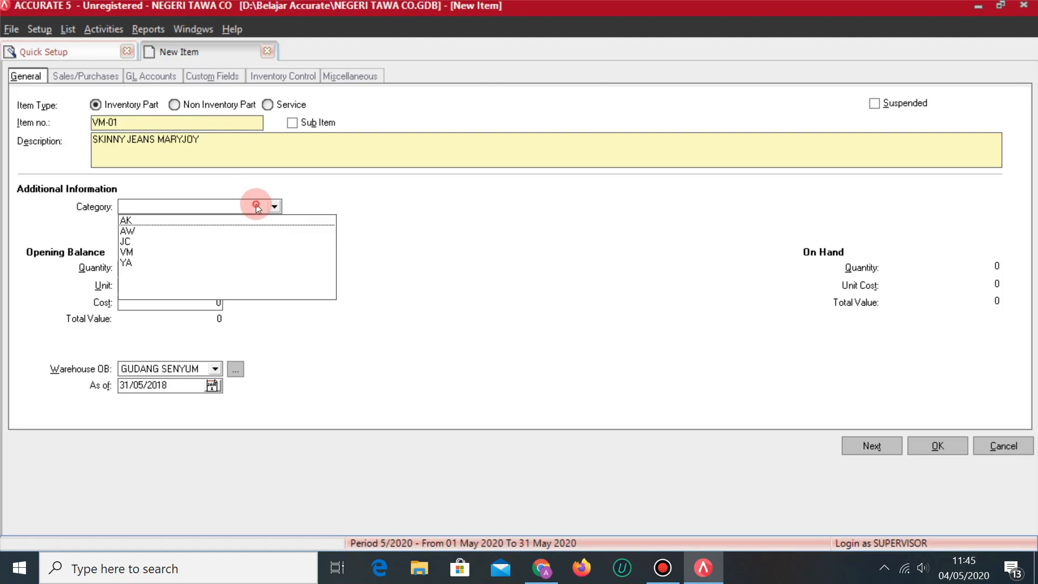
left_click(130, 251)
Give VM-01 an opening stock of 2 PCS at 425,000 cost in warehouse GUDANG TAWA.
left_click(143, 270)
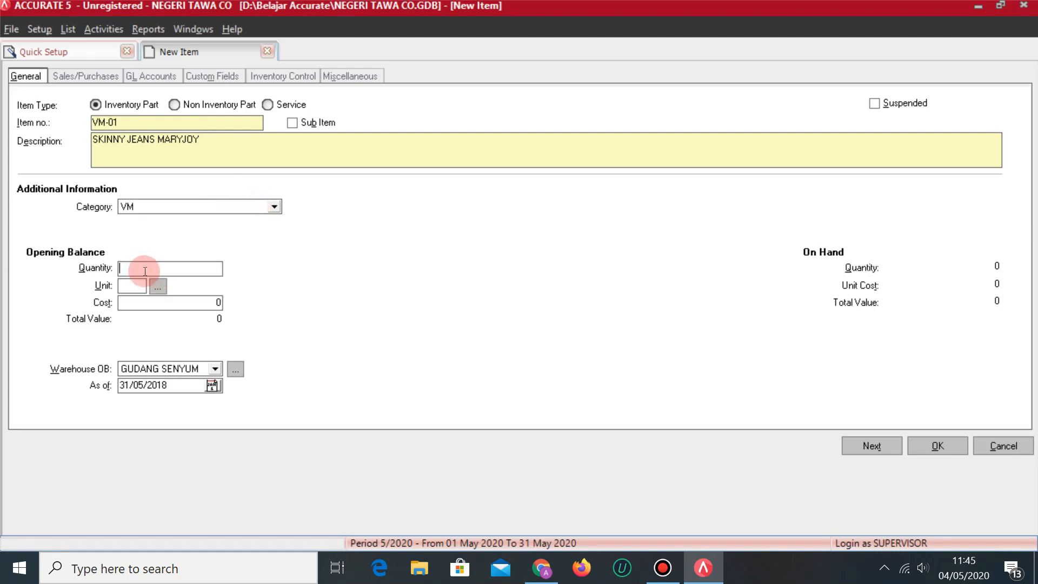
key("alt+Tab")
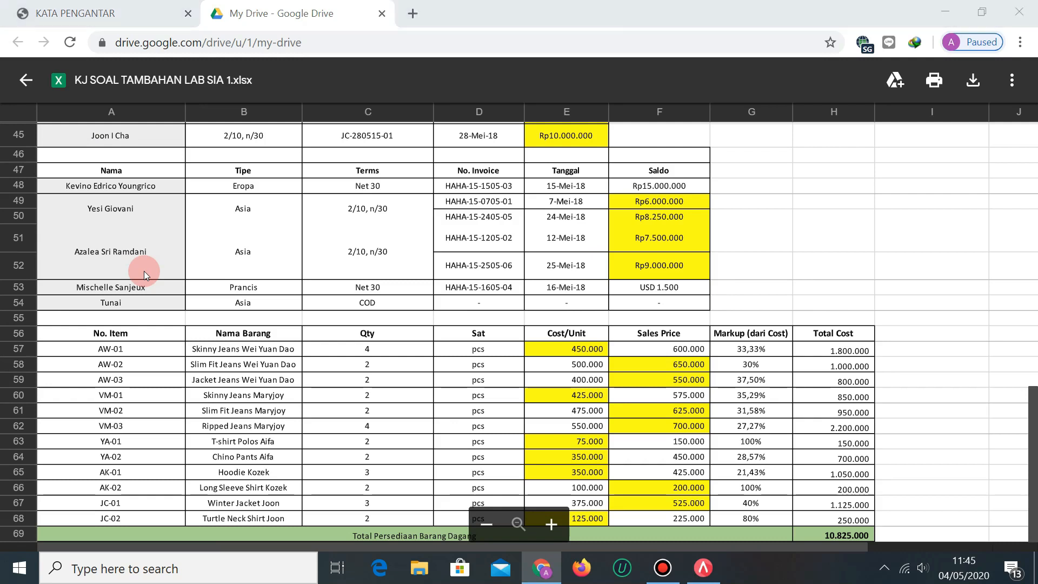
key("alt+Tab")
type("PCS")
key("Tab")
key("Tab")
key("alt+Tab")
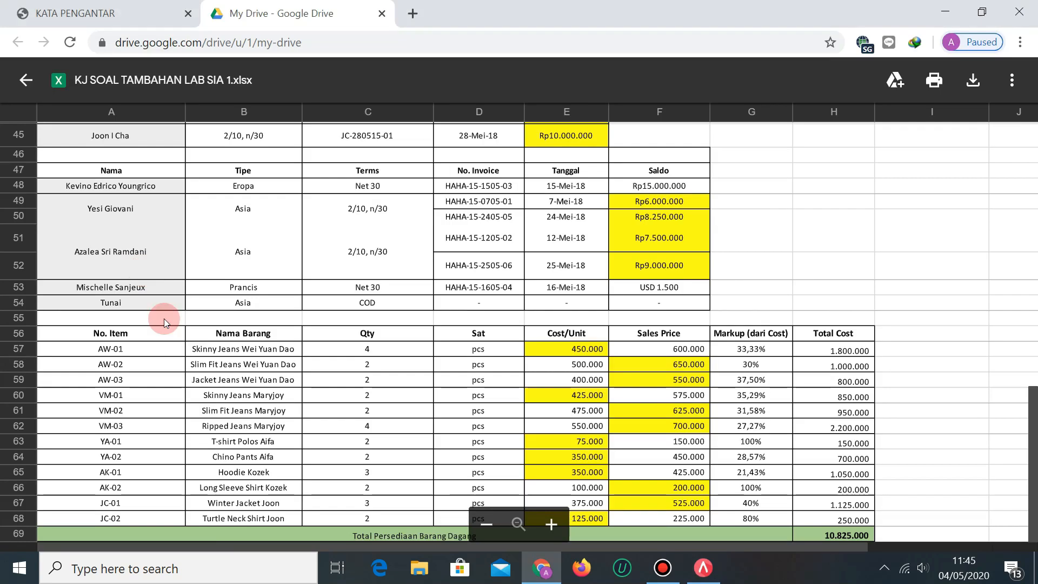
key("alt+Tab")
type("42")
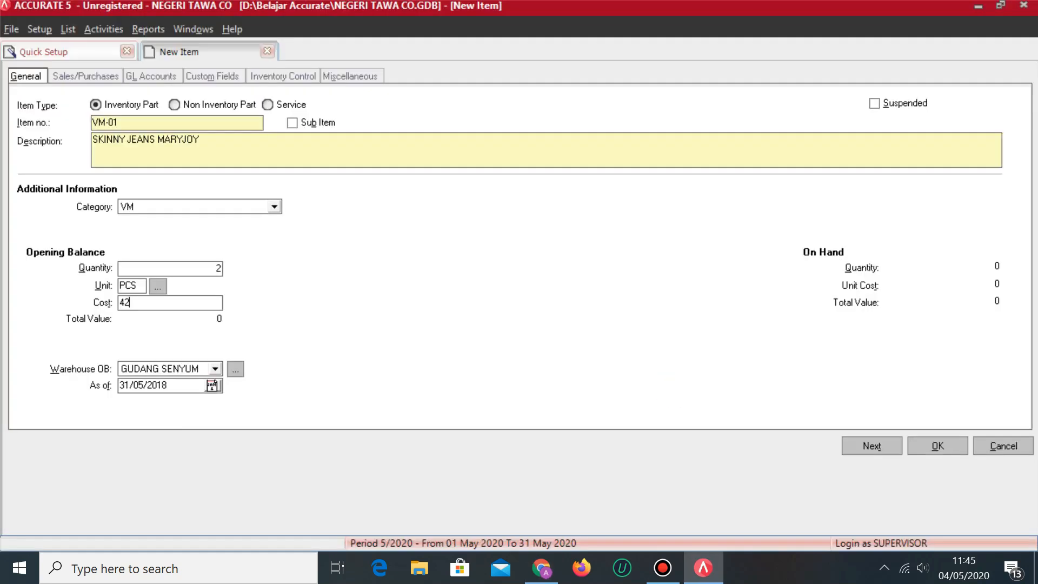
type("50000")
key("alt+Tab")
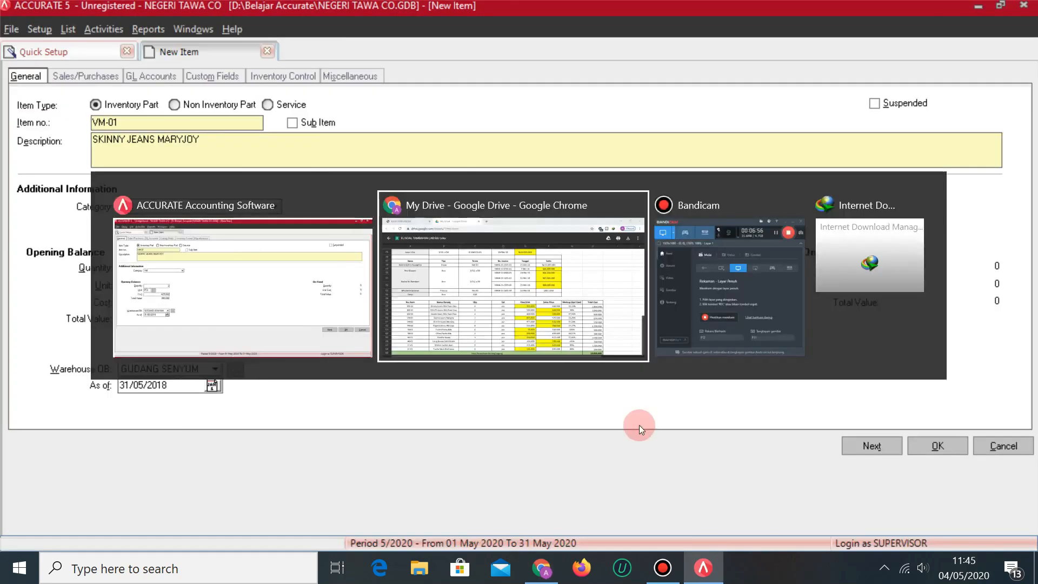
key("alt+Tab")
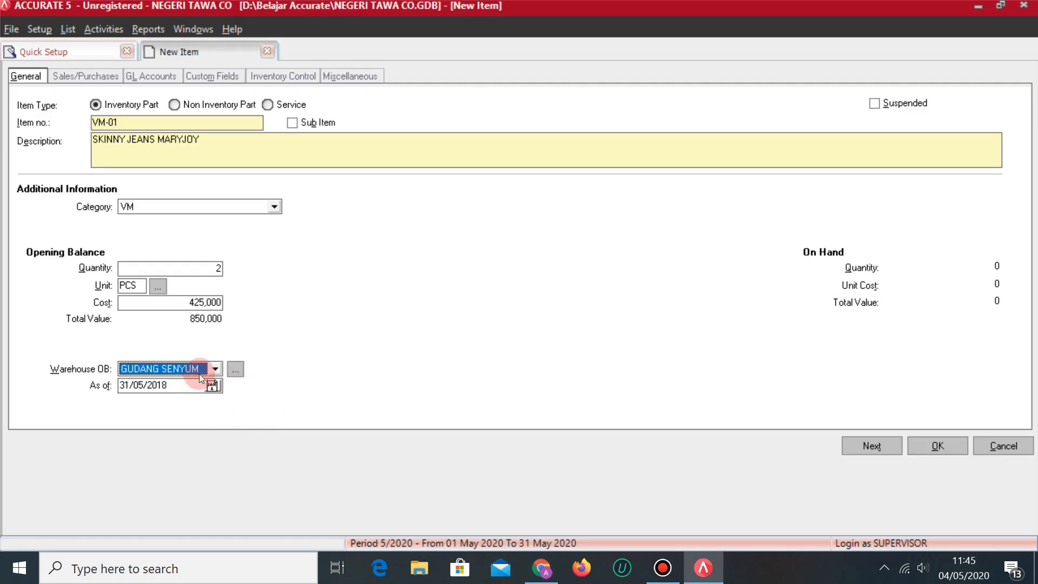
left_click(215, 368)
left_click(157, 393)
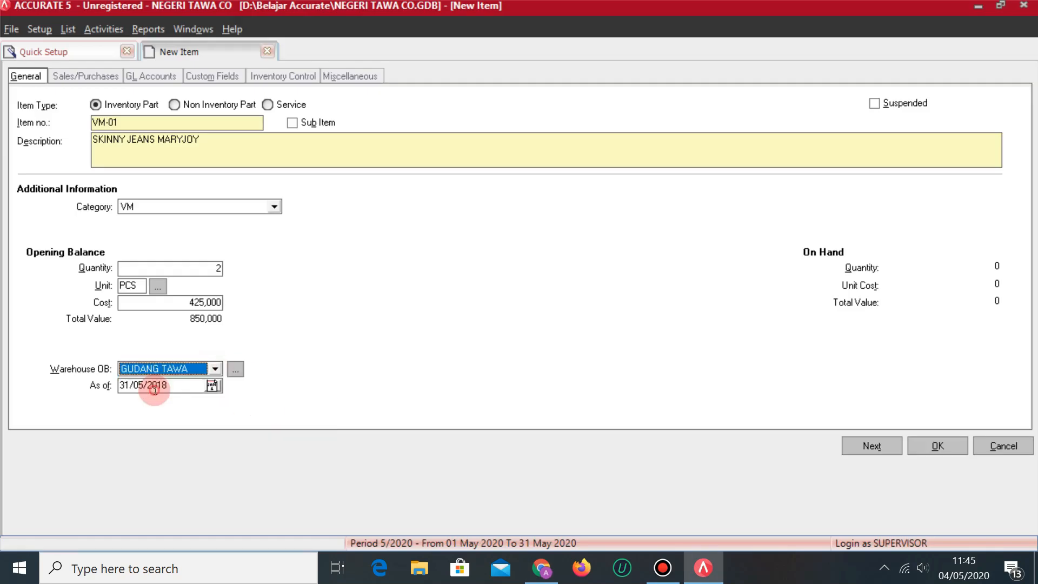
Set VM-01's selling price to 575,000 with sales and purchase tax code T, and save it.
left_click(91, 76)
left_click(214, 118)
key("alt+Tab")
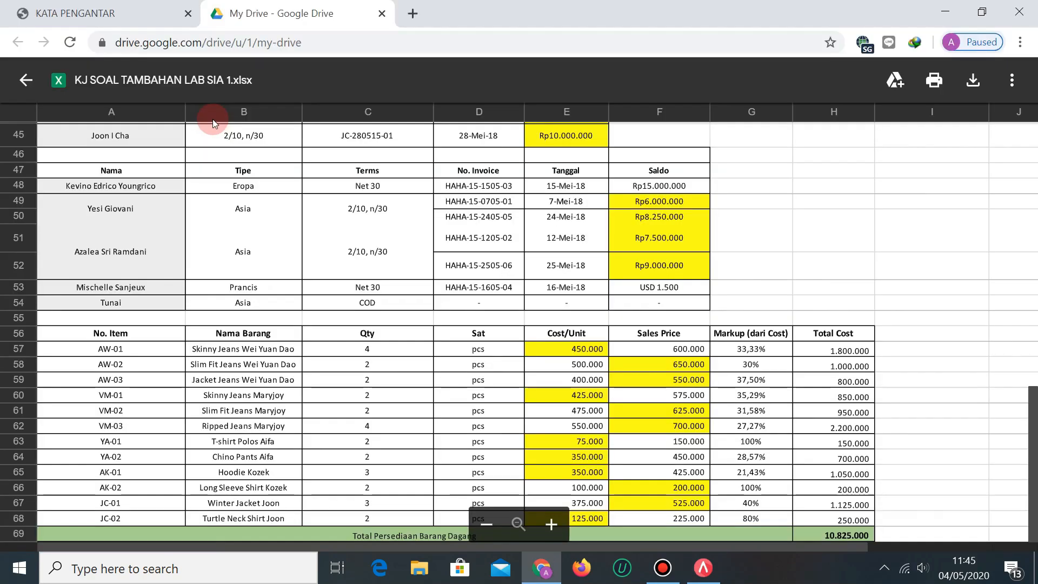
key("alt+Tab")
type("575,000")
key("Tab")
left_click(127, 158)
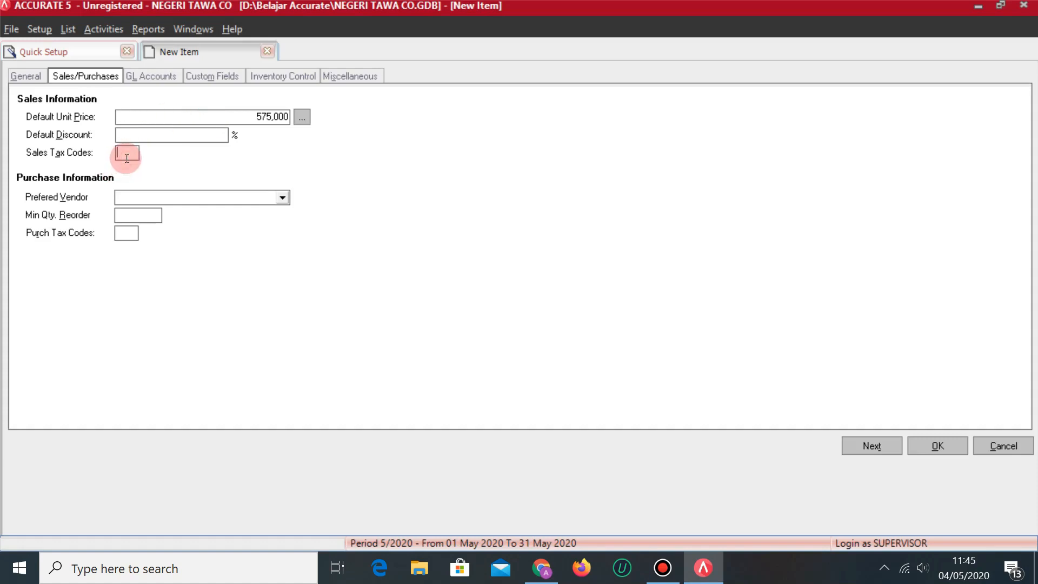
type("T")
left_click(130, 235)
type("T")
left_click(891, 446)
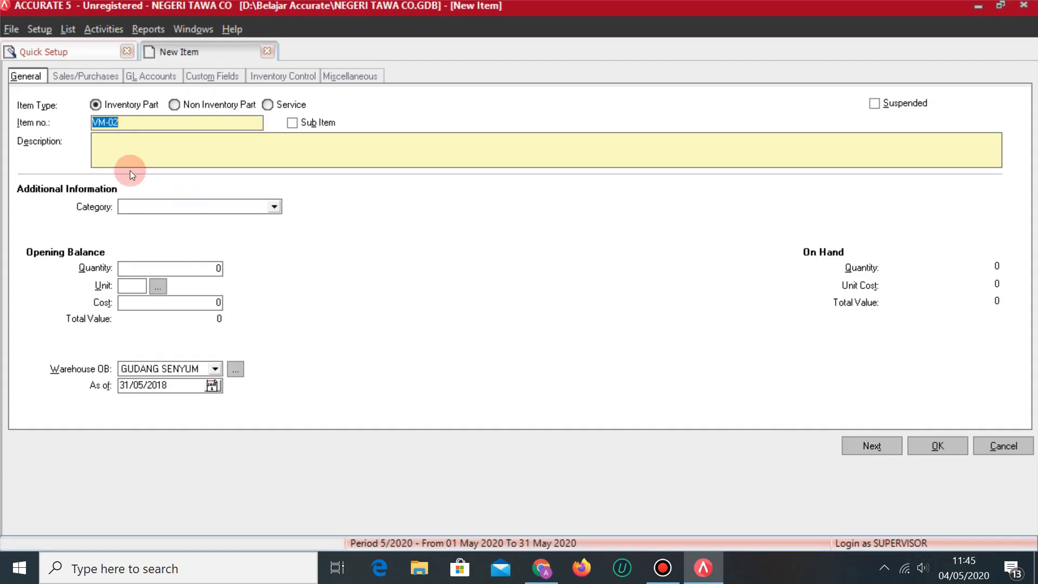
Describe VM-02 as 'SLIM FIT JEANS MARYJO' in category VM.
key("alt+Tab")
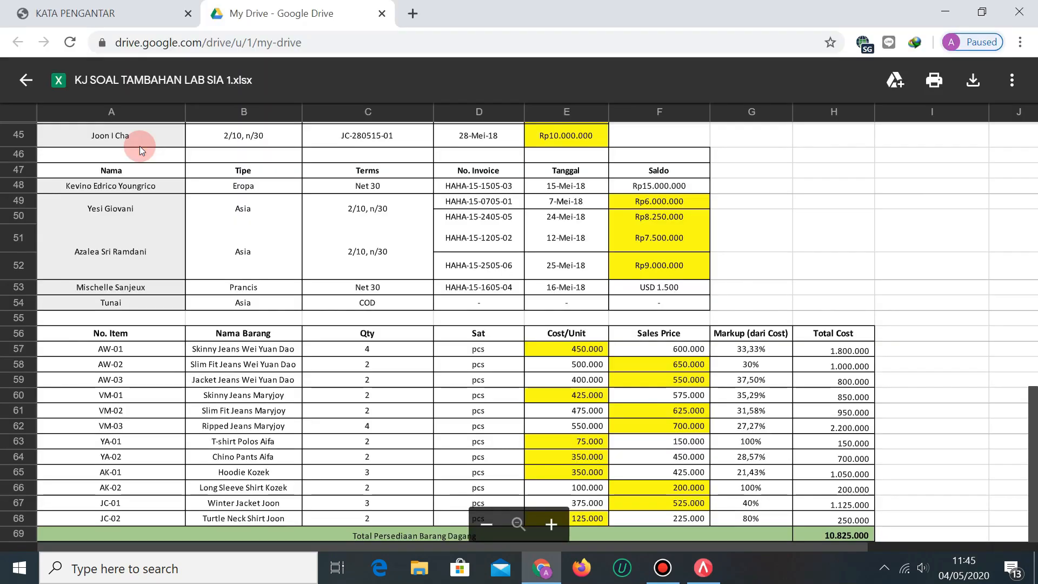
key("alt+Tab")
type("SLIM F")
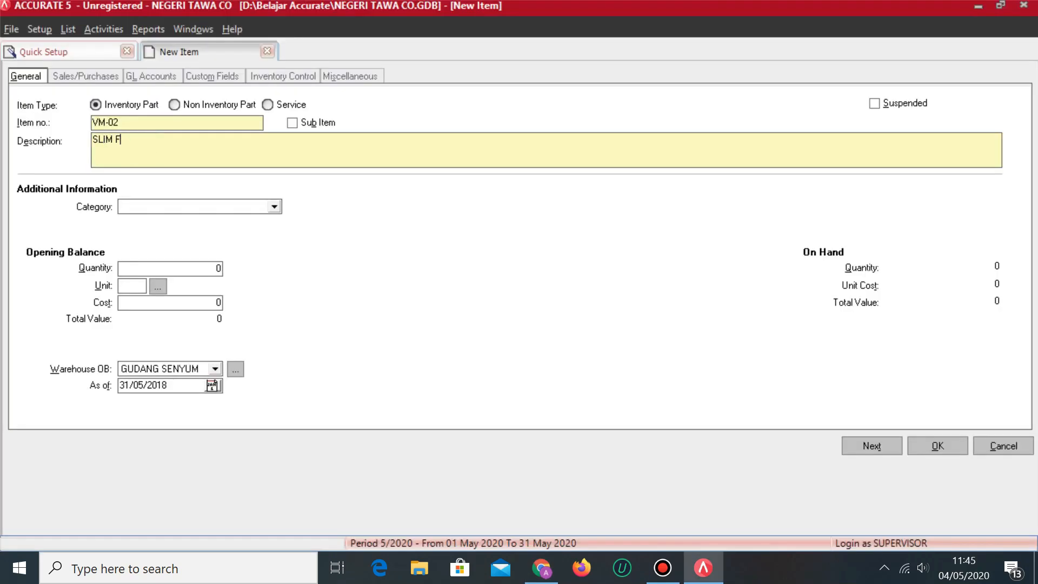
type("IT JEANS MARYJOY")
left_click(173, 210)
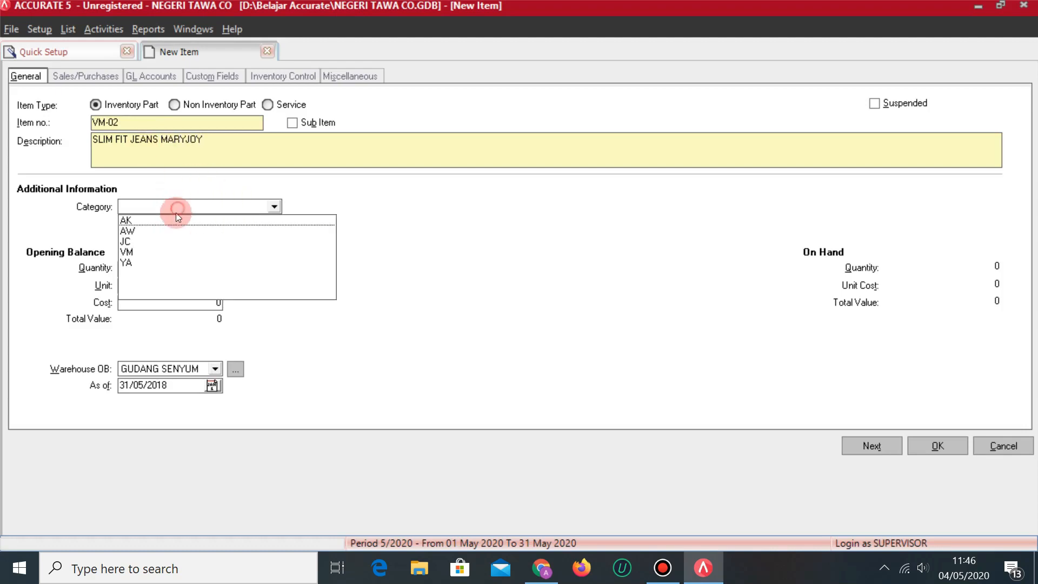
left_click(131, 253)
Give VM-02 an opening stock of 2 PCS costing 415000 in warehouse GUDANG TAWA.
left_click(160, 269)
key("alt+Tab")
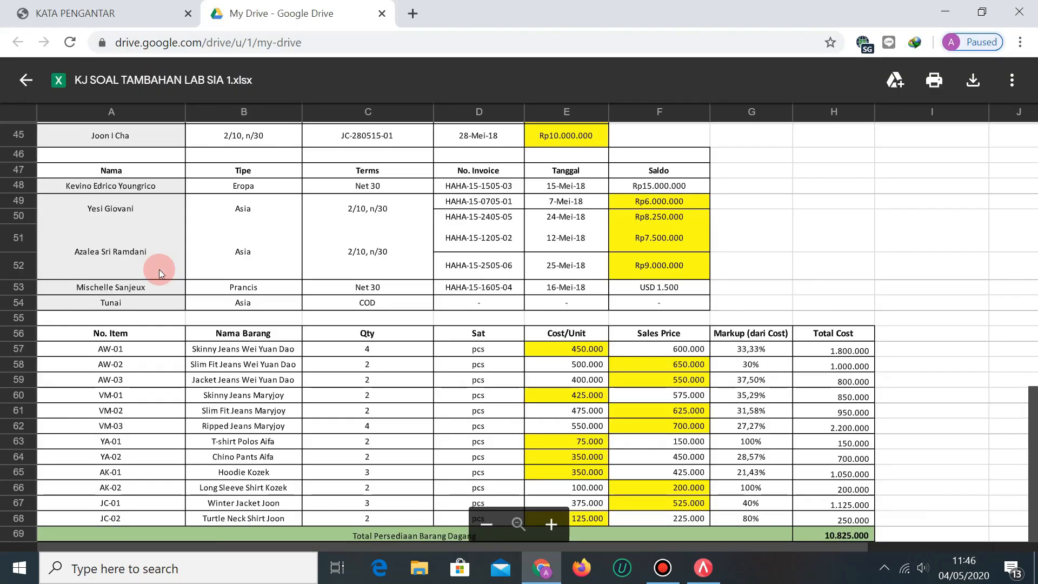
key("alt+Tab")
type("2")
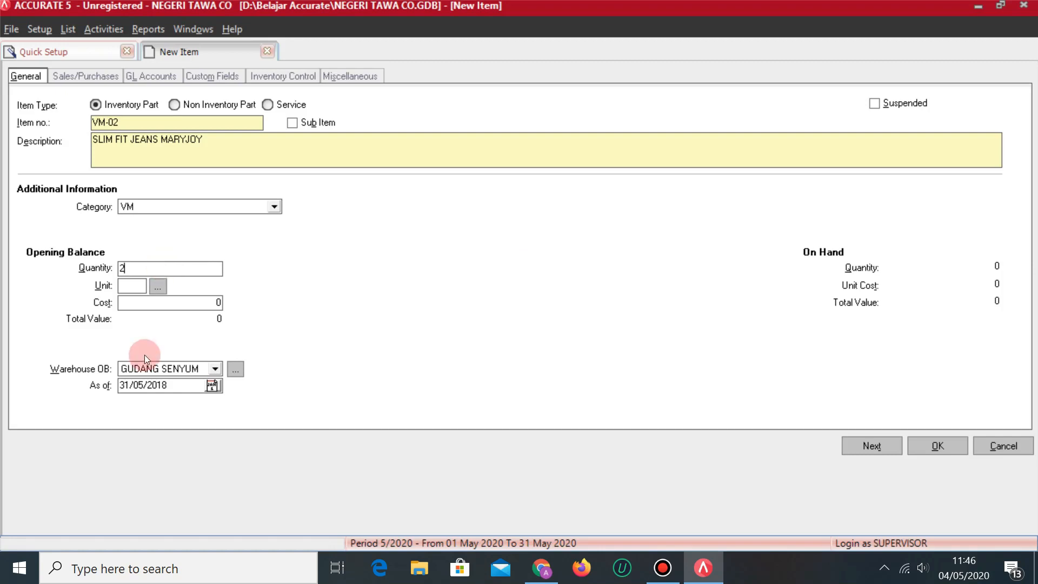
left_click(141, 282)
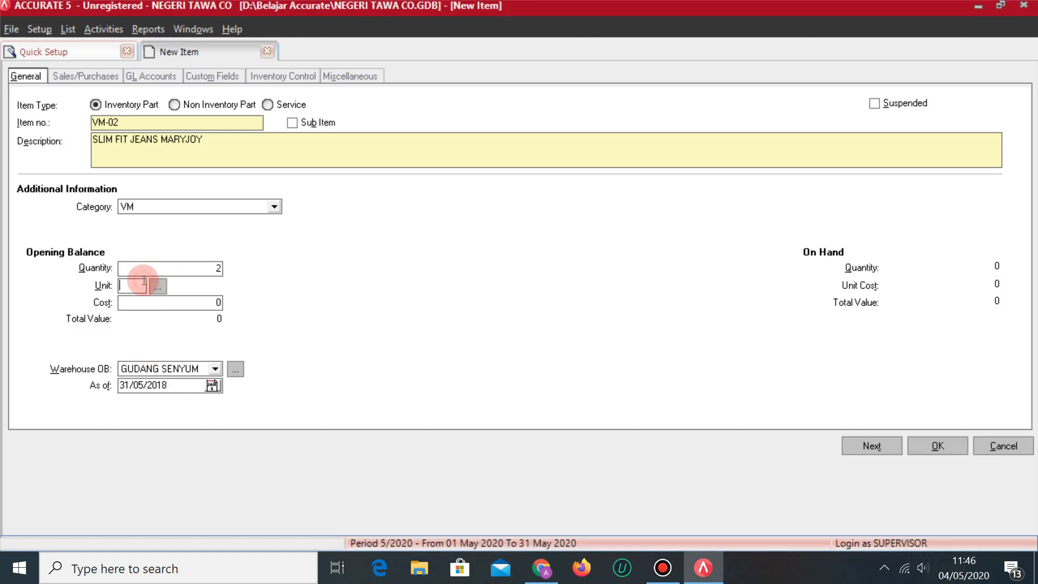
type("PCS")
key("Tab")
key("alt+Tab")
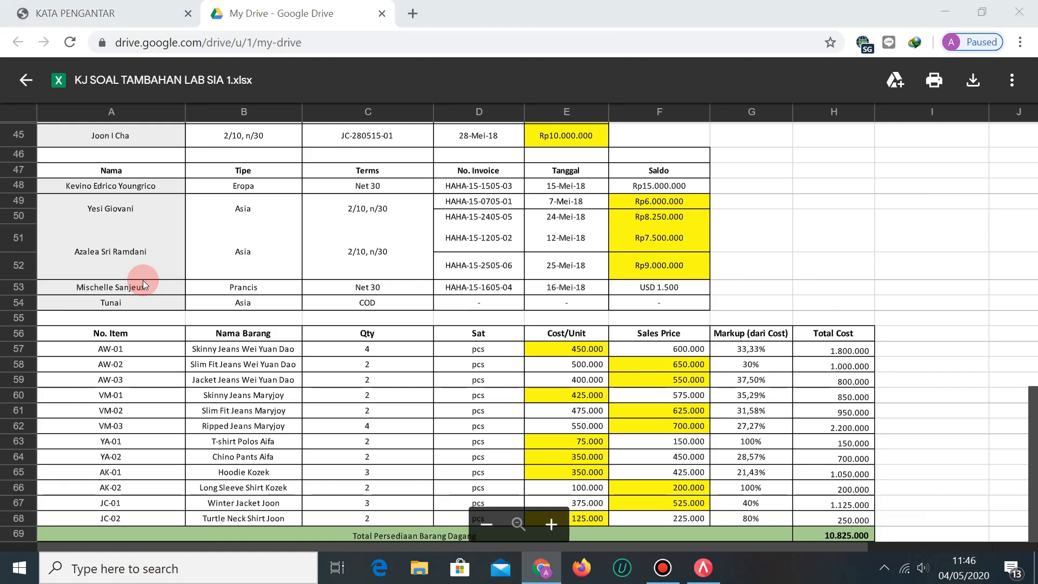
key("alt+Tab")
type("41")
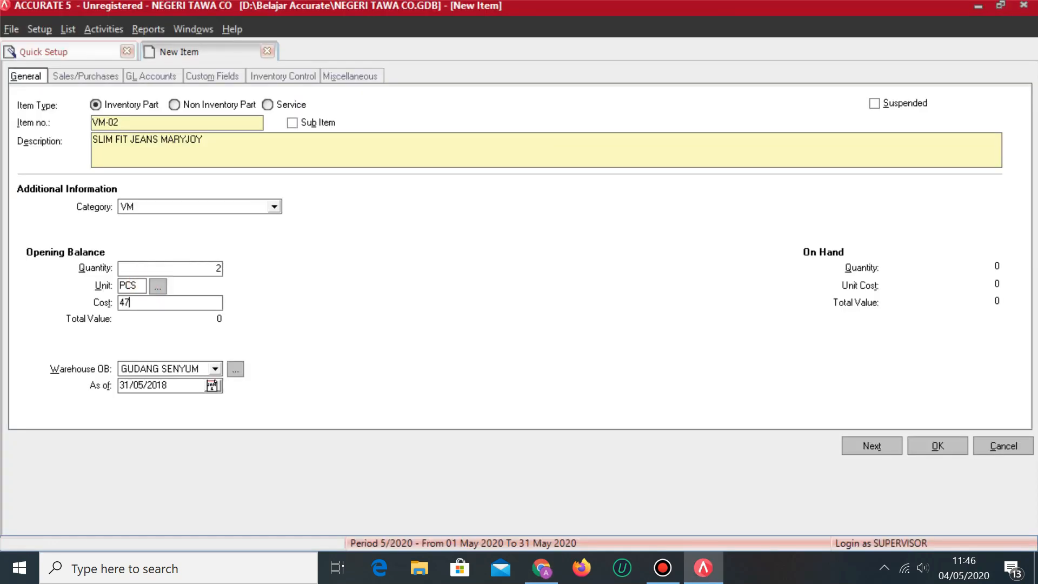
type("5000")
key("Tab")
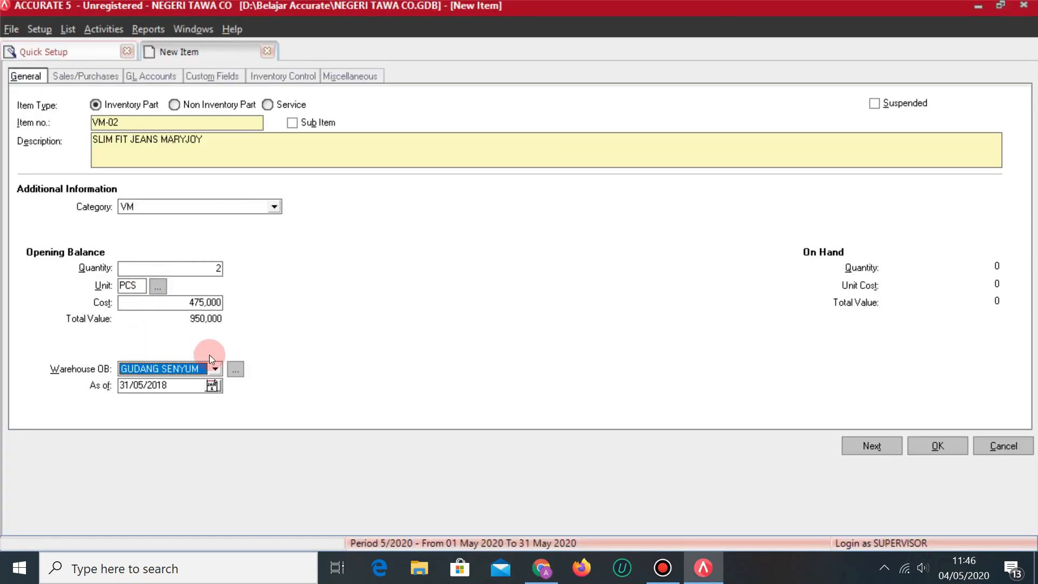
left_click(216, 368)
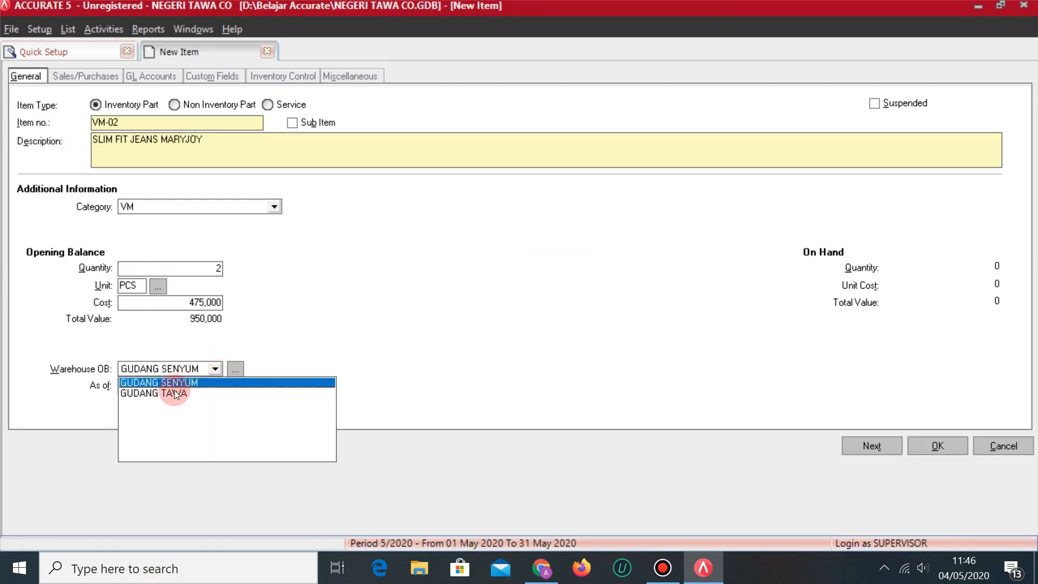
left_click(176, 394)
Set VM-02's default unit price to 625,000 with tax code T, and save it.
left_click(72, 78)
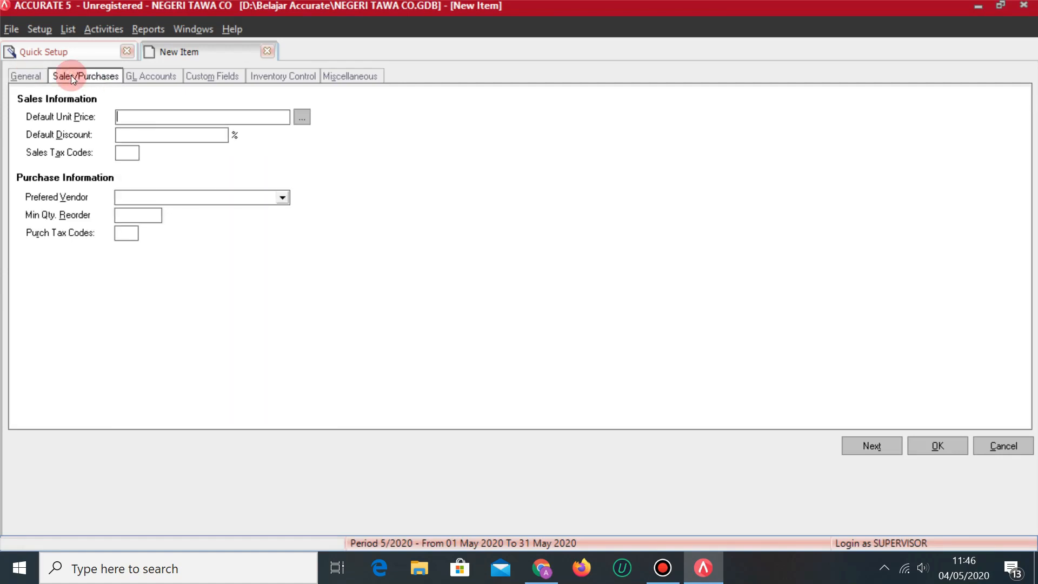
key("alt+Tab")
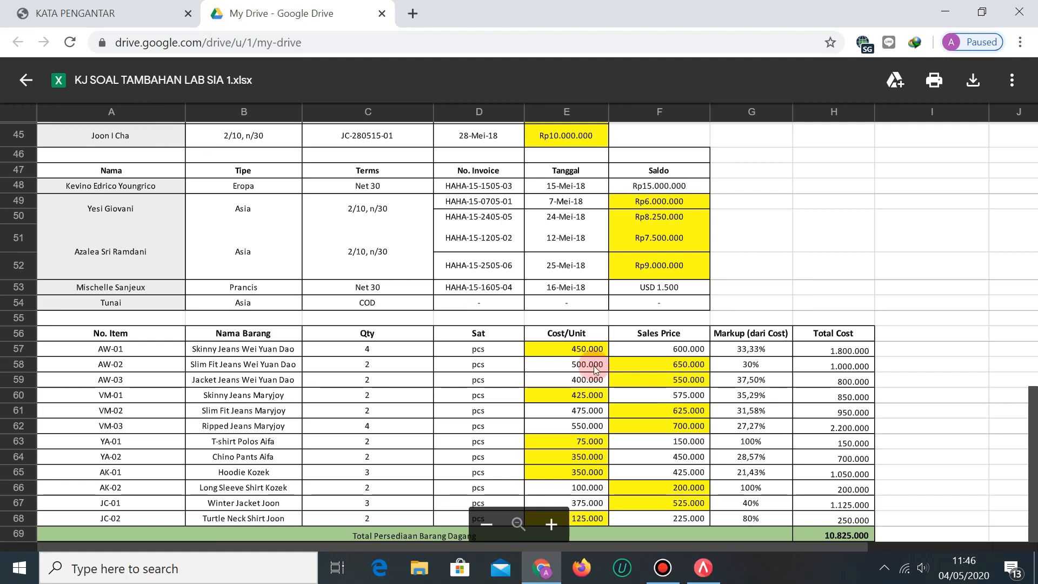
key("alt+Tab")
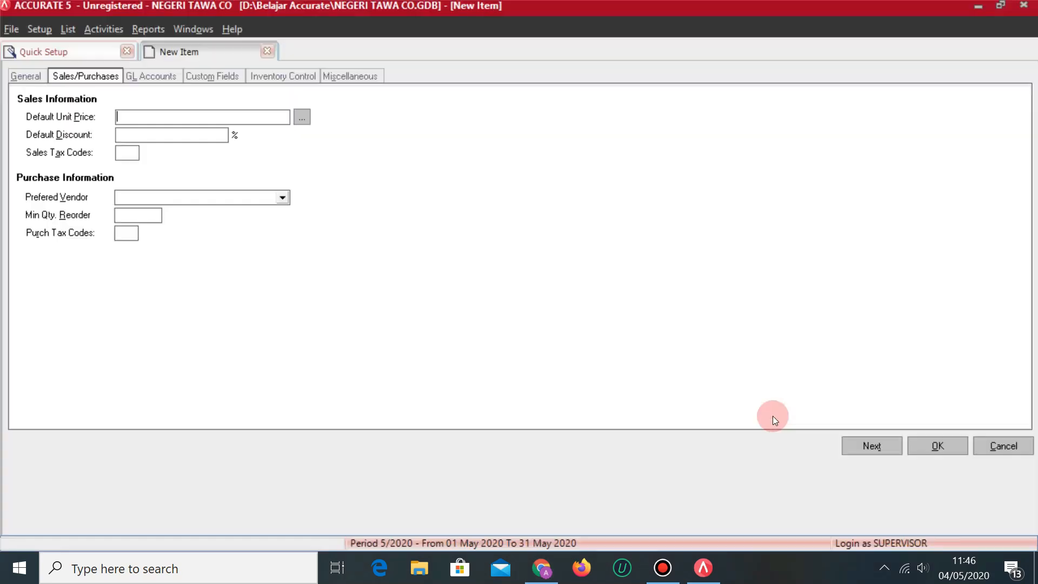
type("625000")
key("Tab")
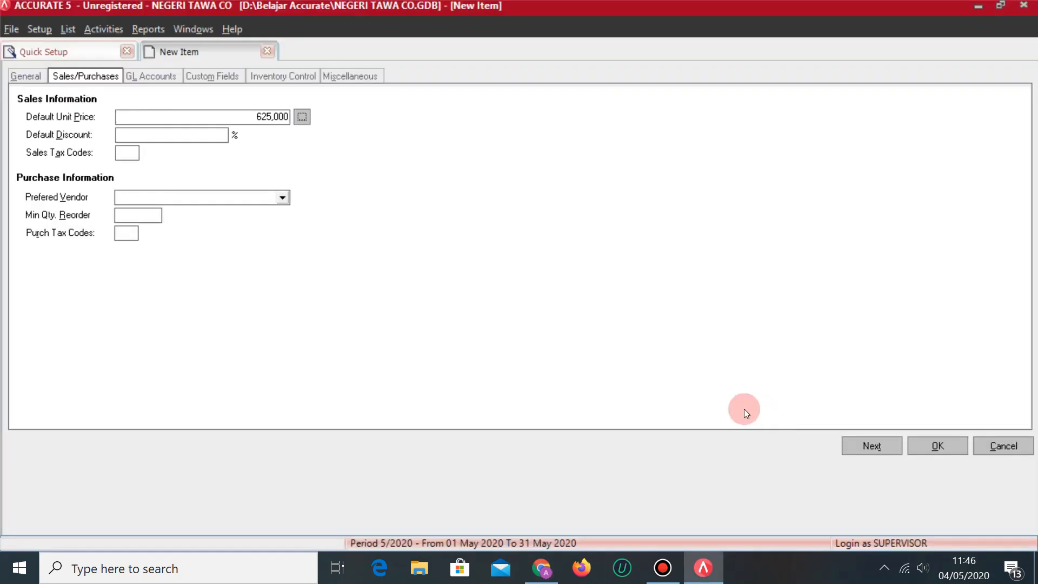
left_click(123, 153)
type("T")
left_click(872, 446)
Describe VM-03 as 'RIPPED JEANS MARYHOY' in category VM.
key("alt+Tab")
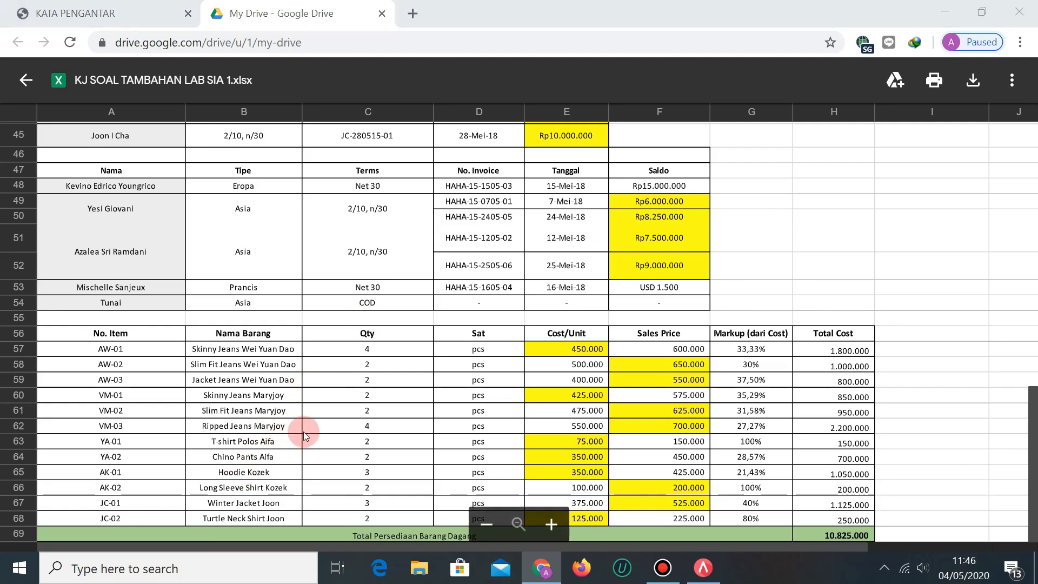
key("alt+Tab")
key("Tab")
type("RIPPED JEANS MARYHOY")
left_click(274, 207)
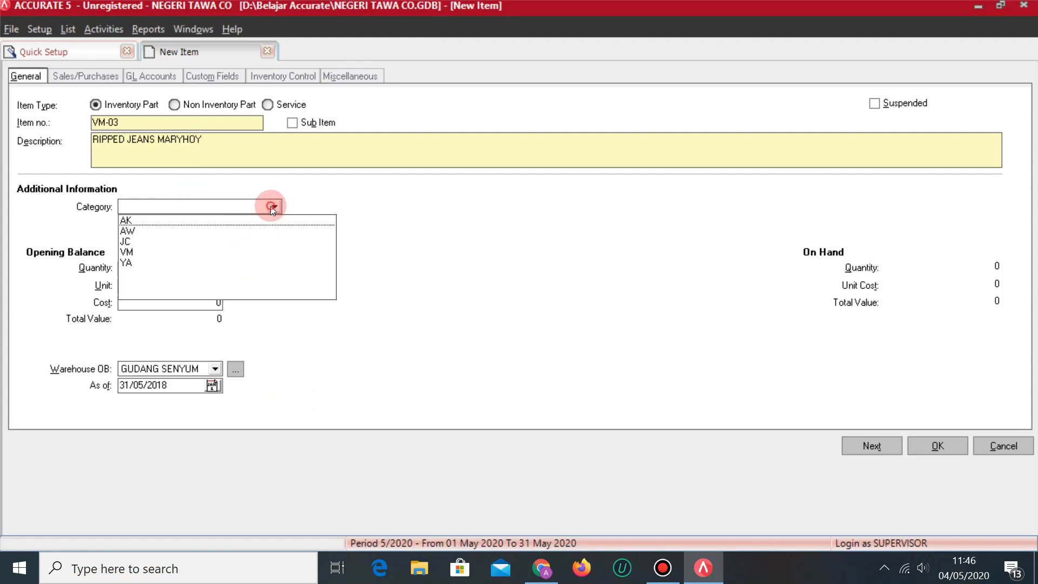
left_click(134, 252)
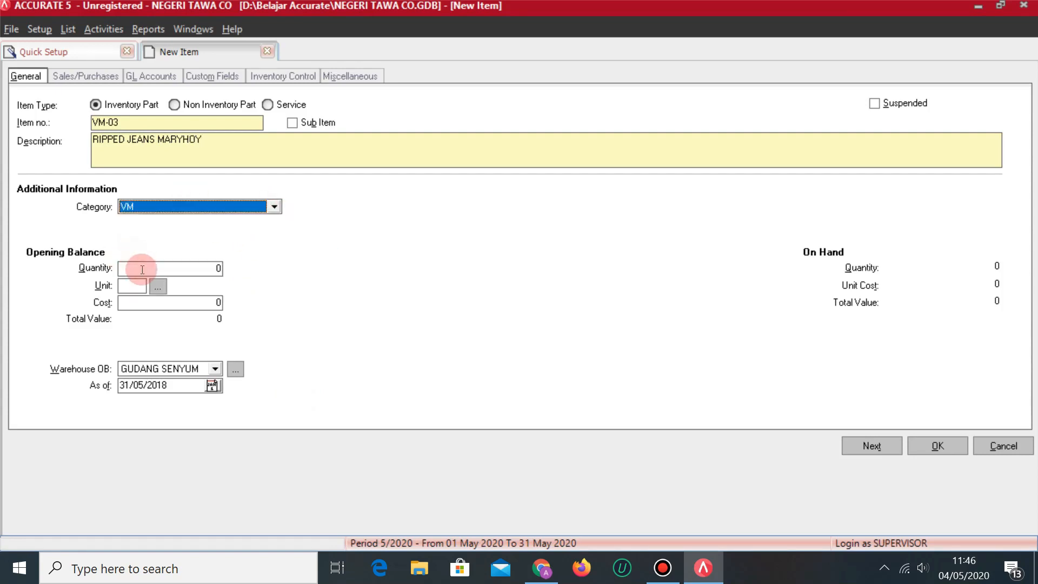
Give VM-03 an opening stock of 4 PCS costing 550,000 in warehouse GUDANG TAWA.
key("Tab")
key("alt+Tab")
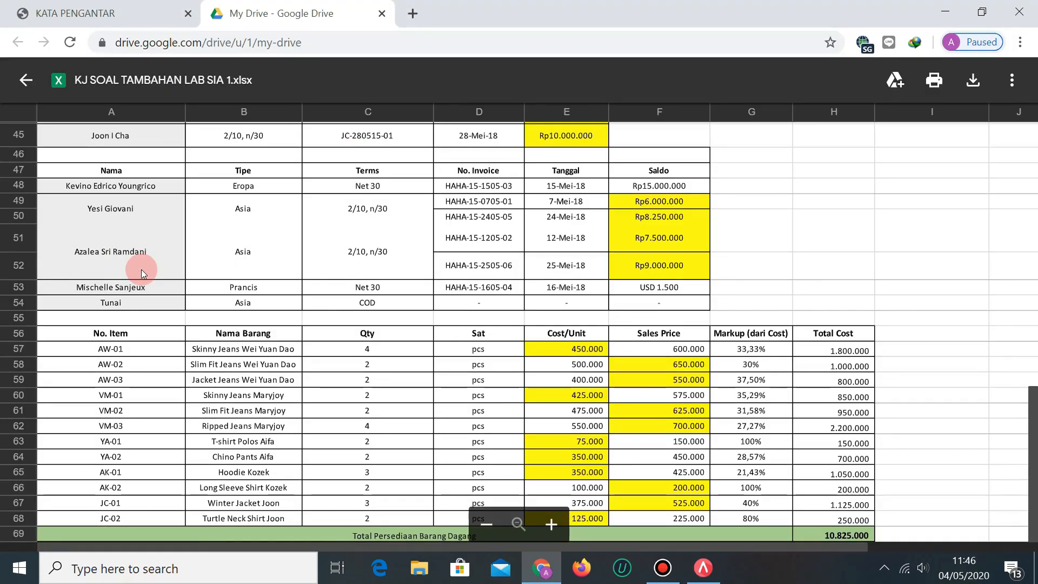
key("alt+Tab")
type("4")
key("Tab")
type("PCS")
key("alt+Tab")
key("alt+Tab")
key("Tab")
type("550000")
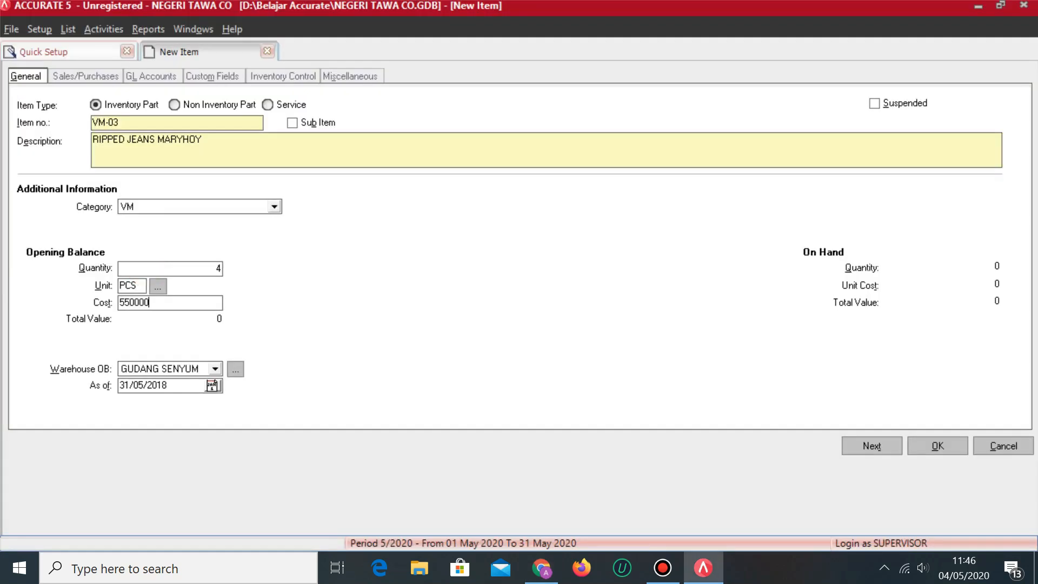
key("Tab")
left_click(215, 368)
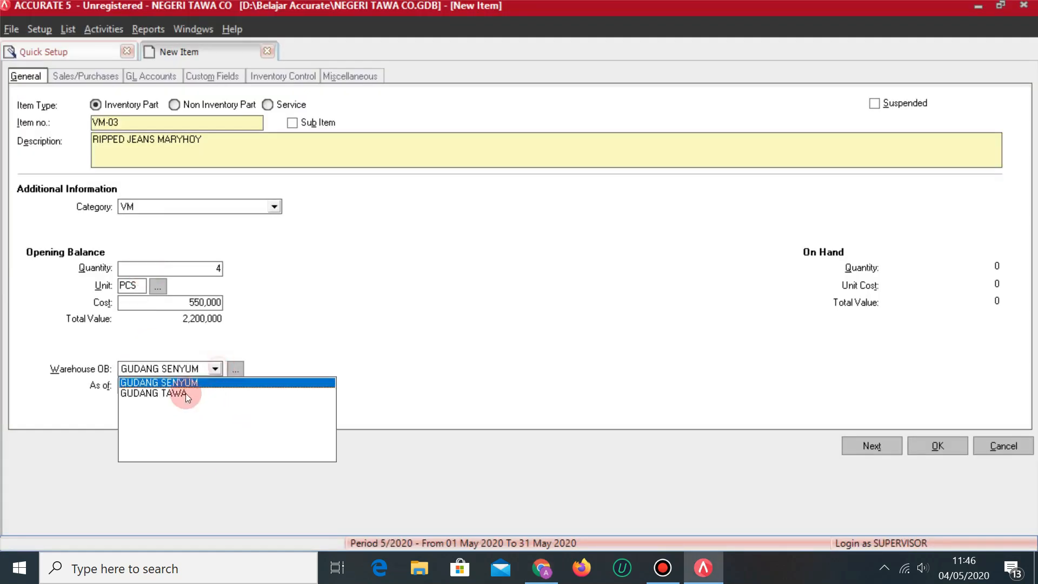
left_click(173, 394)
Set VM-03's default unit price to 700,000 with tax code T, and save it.
left_click(87, 76)
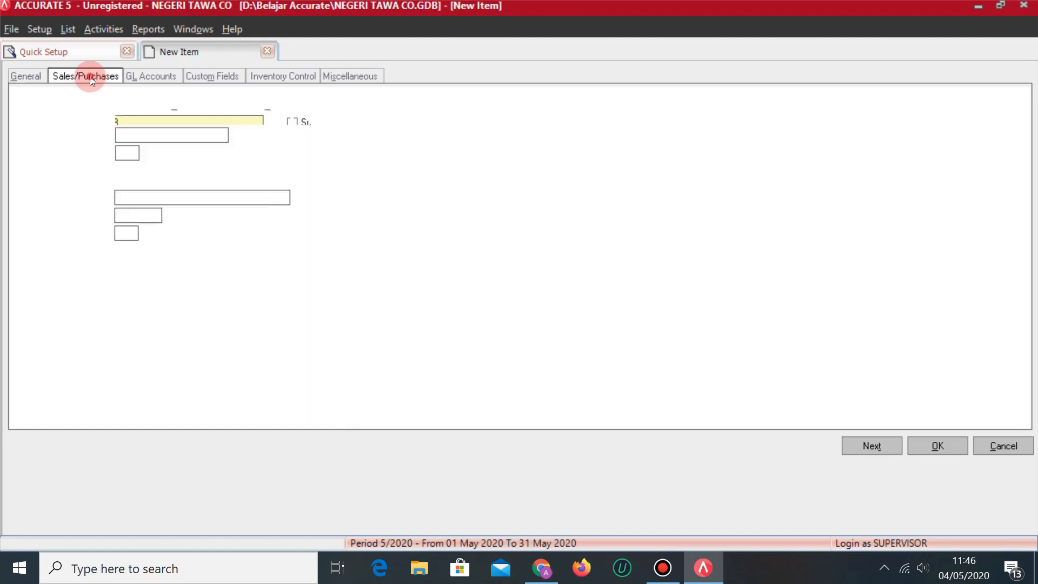
left_click(157, 113)
key("alt+Tab")
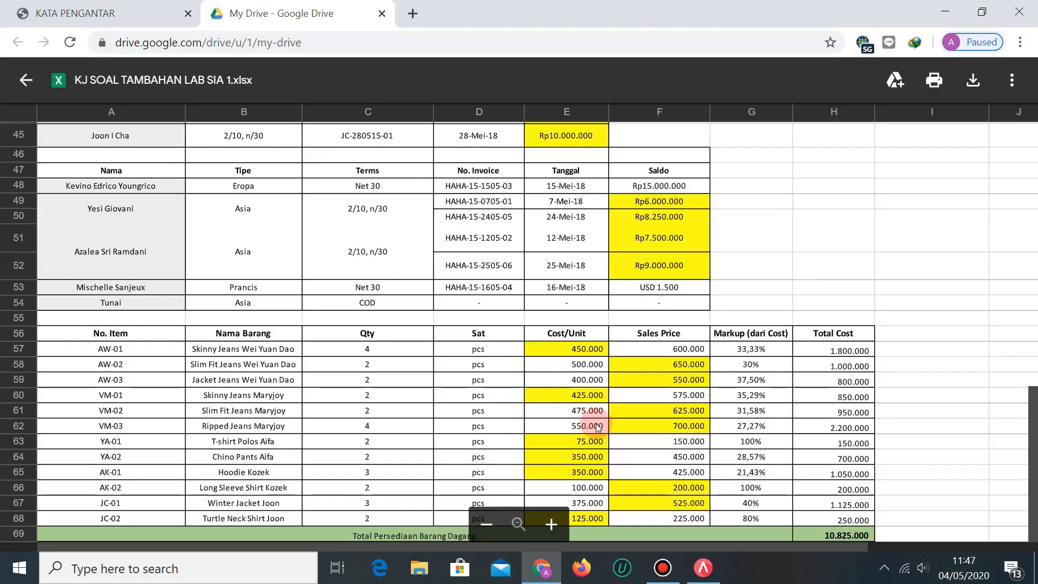
key("alt+Tab")
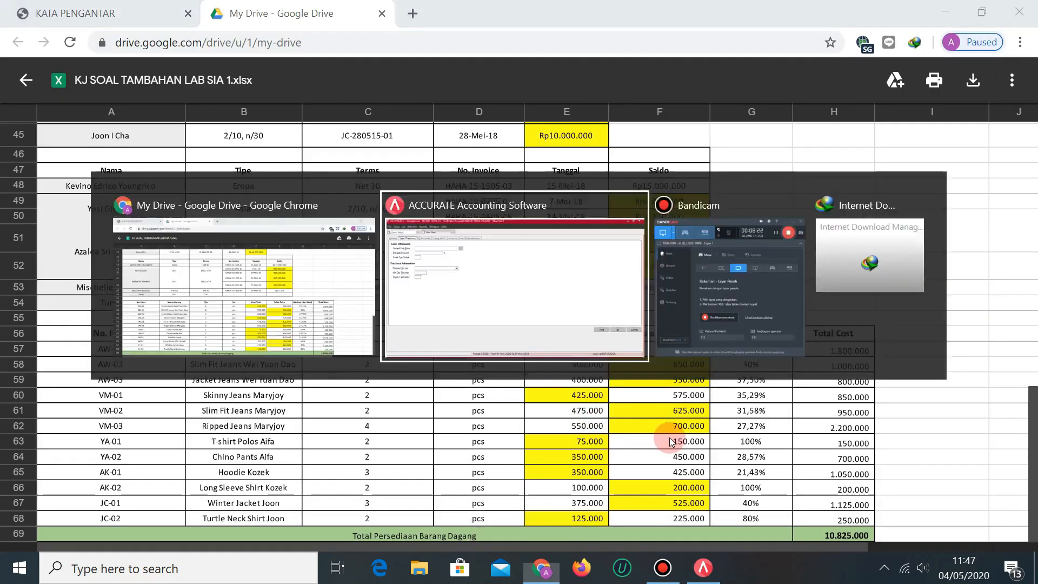
type("700000")
key("Tab")
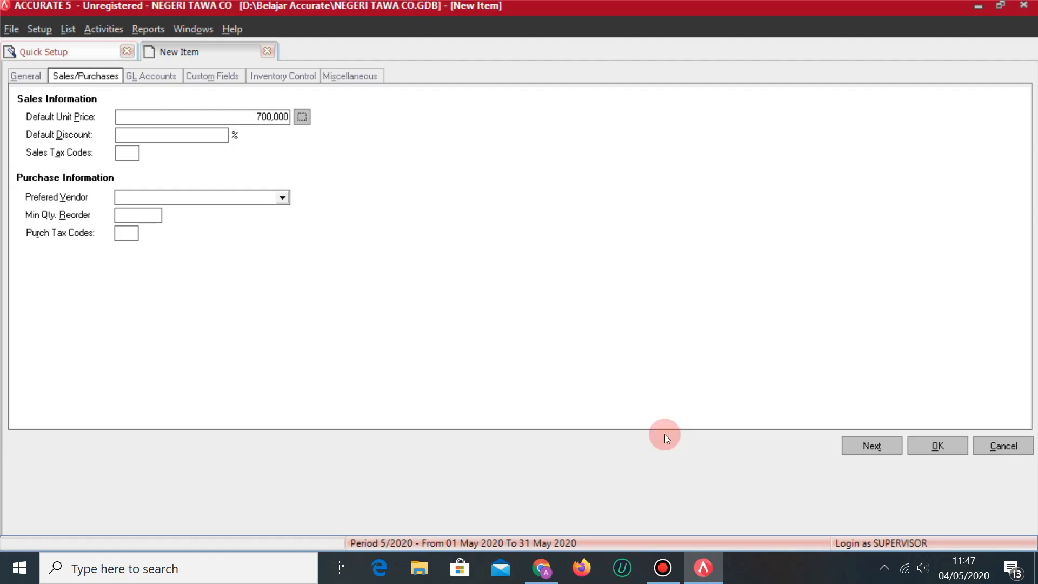
left_click(120, 154)
type("T")
left_click(130, 233)
left_click(872, 447)
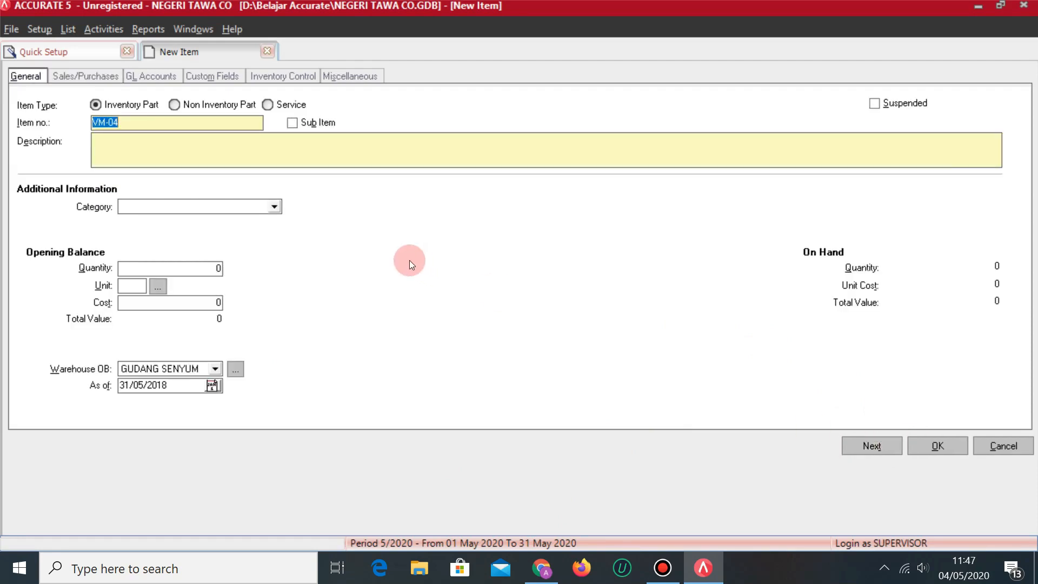
key("alt+Tab")
key("alt+Tab")
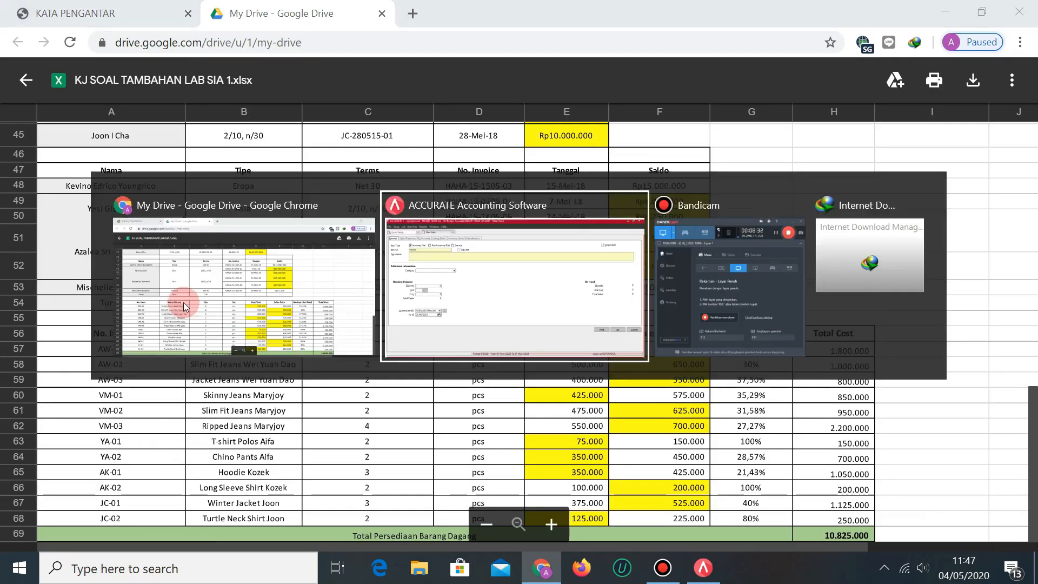
Start item YA-01 described 'T-SHIRT POLOS' in category YA.
type("YA-01")
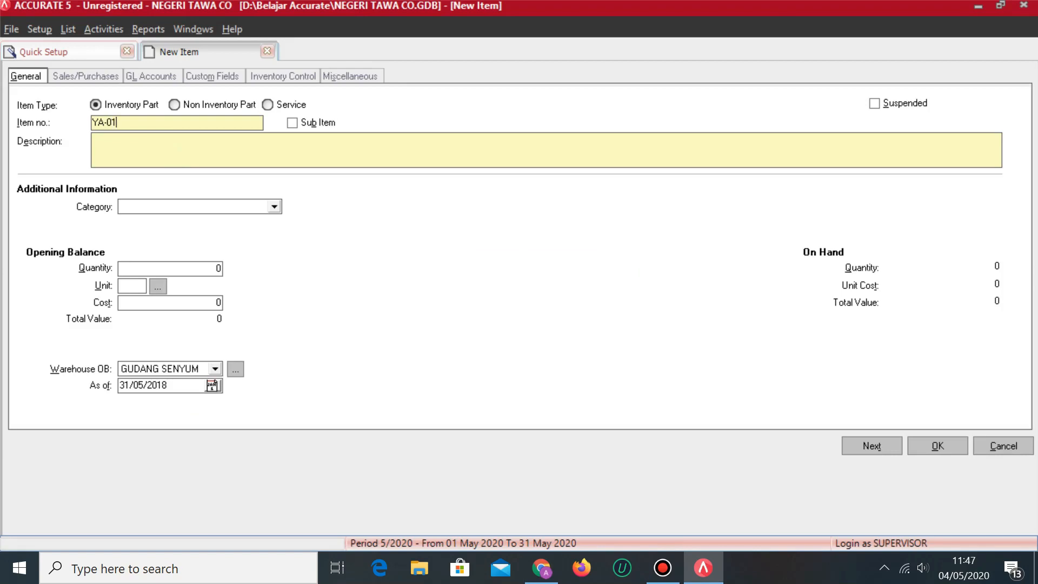
left_click(150, 129)
key("alt+Tab")
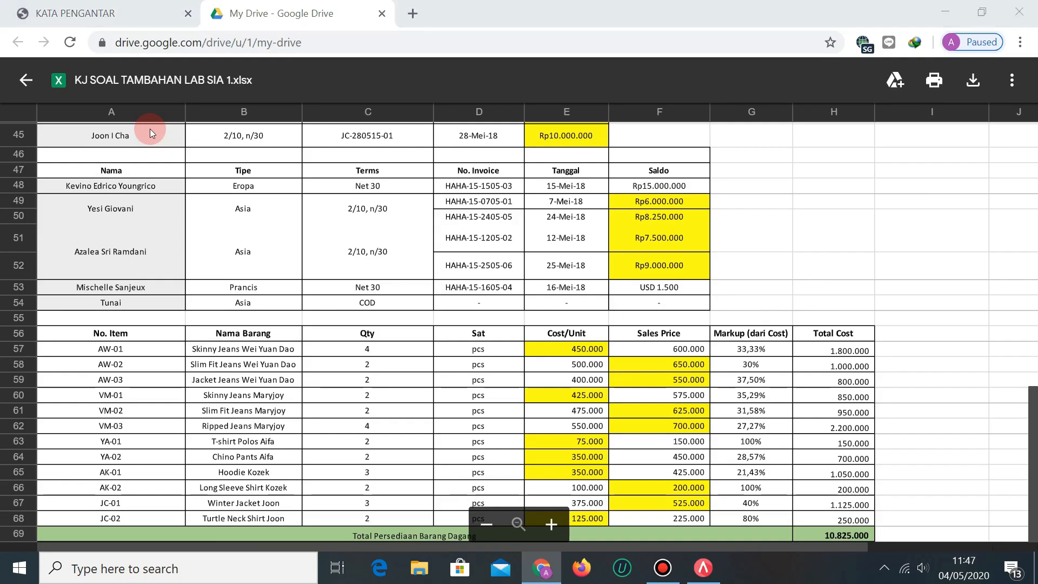
key("alt+Tab")
type("T-SHIRT POLOS")
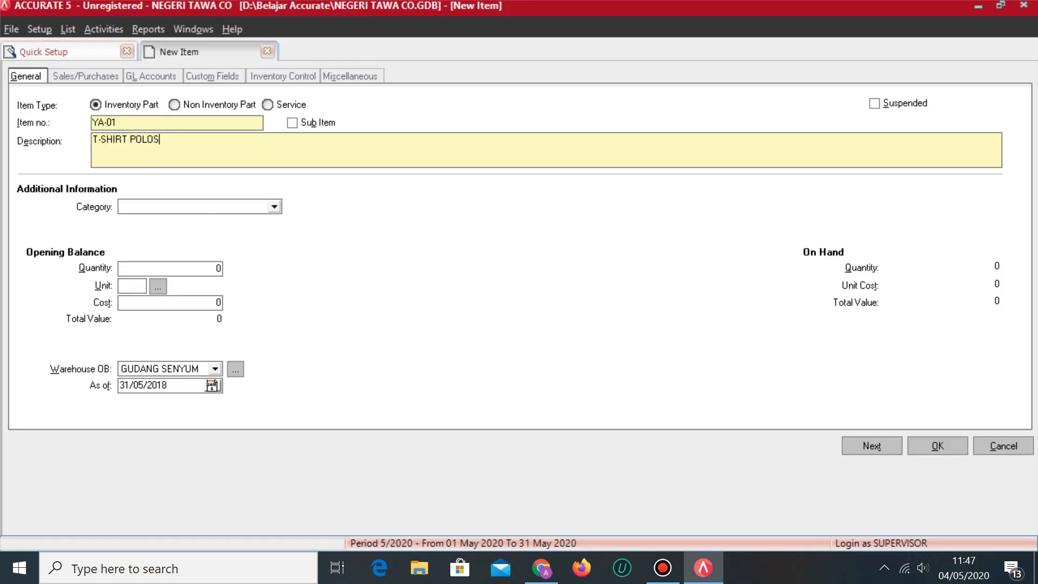
right_click(143, 126)
left_click(98, 213)
left_click(241, 206)
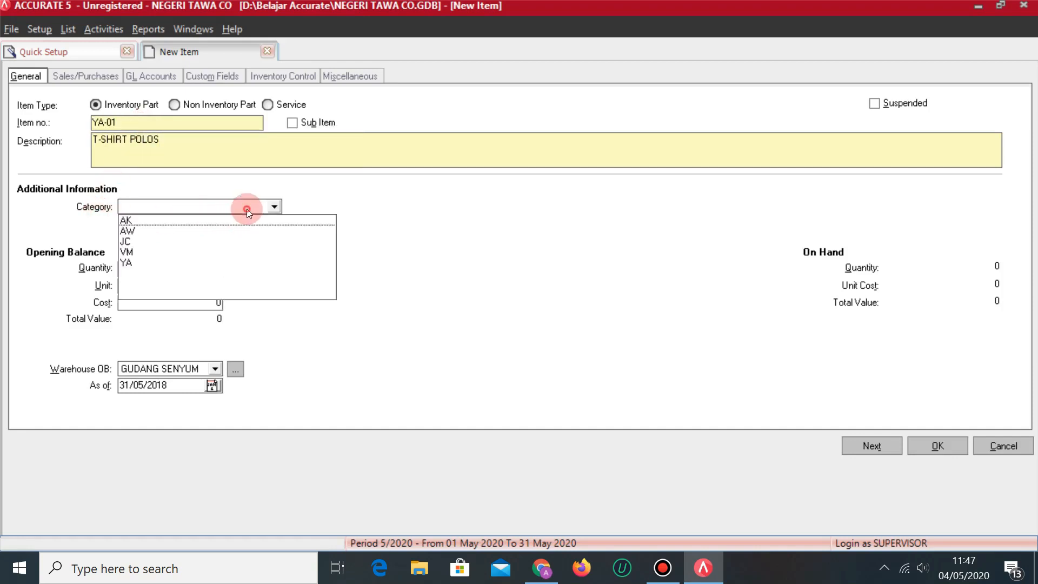
left_click(237, 198)
left_click(275, 206)
left_click(127, 263)
Give YA-01 an opening quantity of 2 PCS at a cost of 75,000.
left_click(146, 269)
key("alt+Tab")
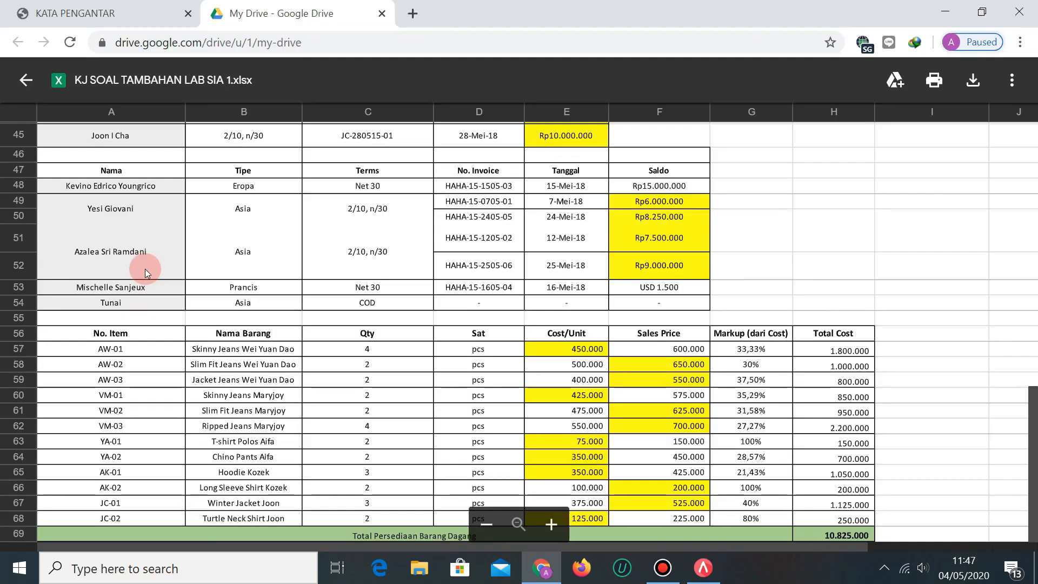
key("alt+Tab")
type("2")
key("Tab")
type("PCS")
key("Tab")
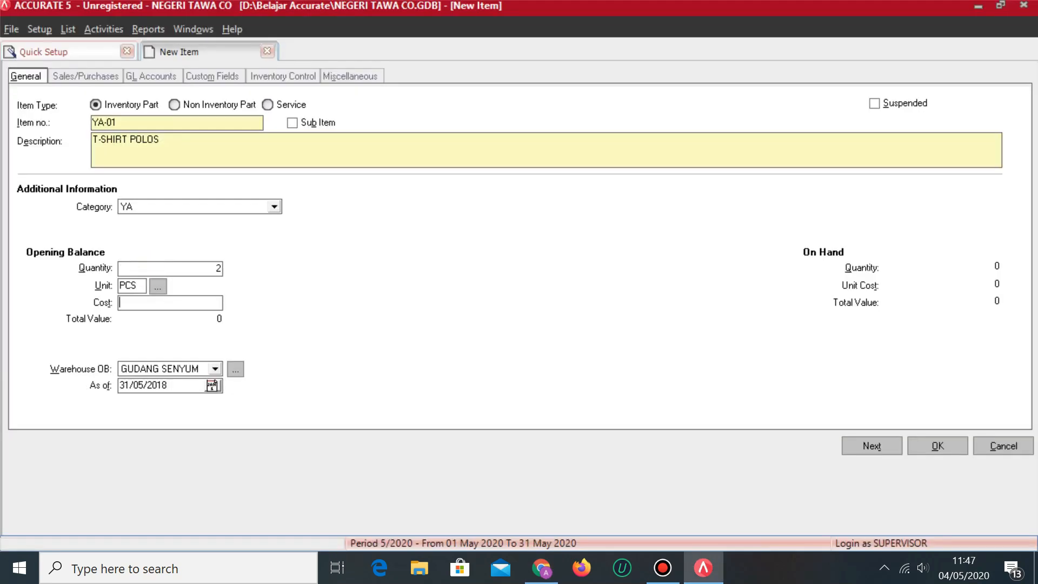
type("75,000")
key("Tab")
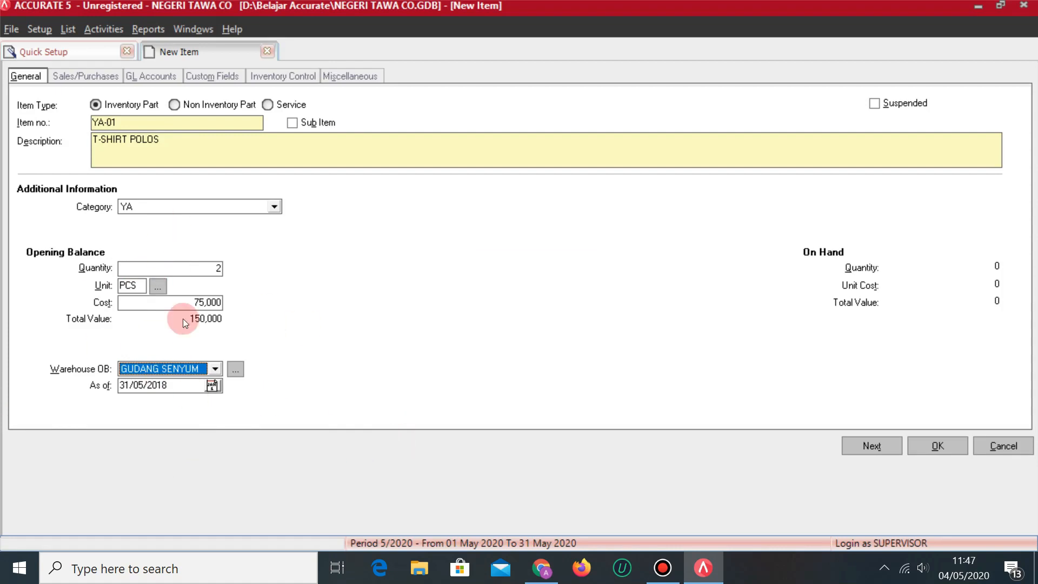
Set YA-01's default unit price to 150,000 with sales tax code T.
left_click(99, 73)
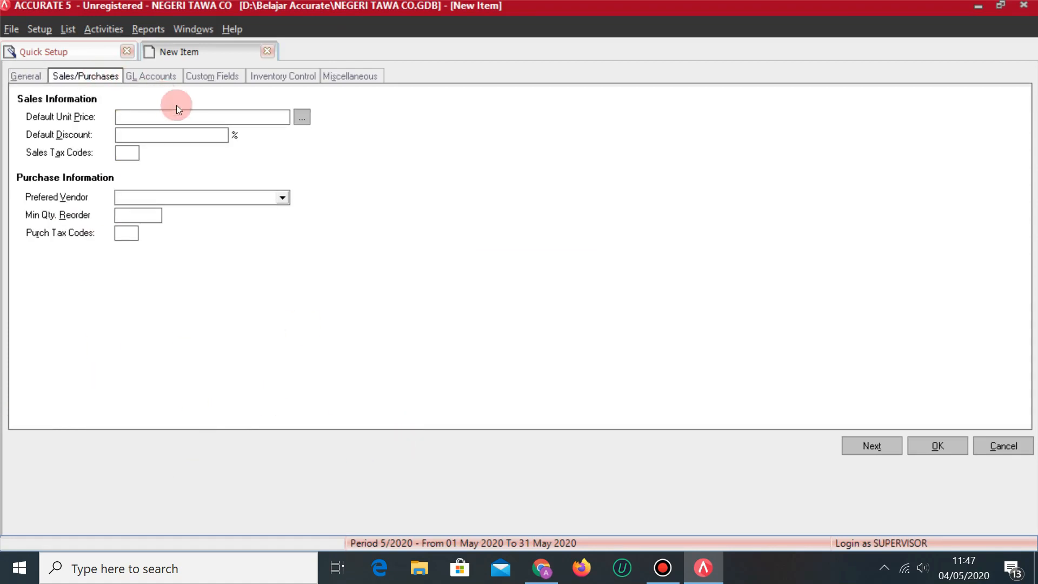
key("alt+Tab")
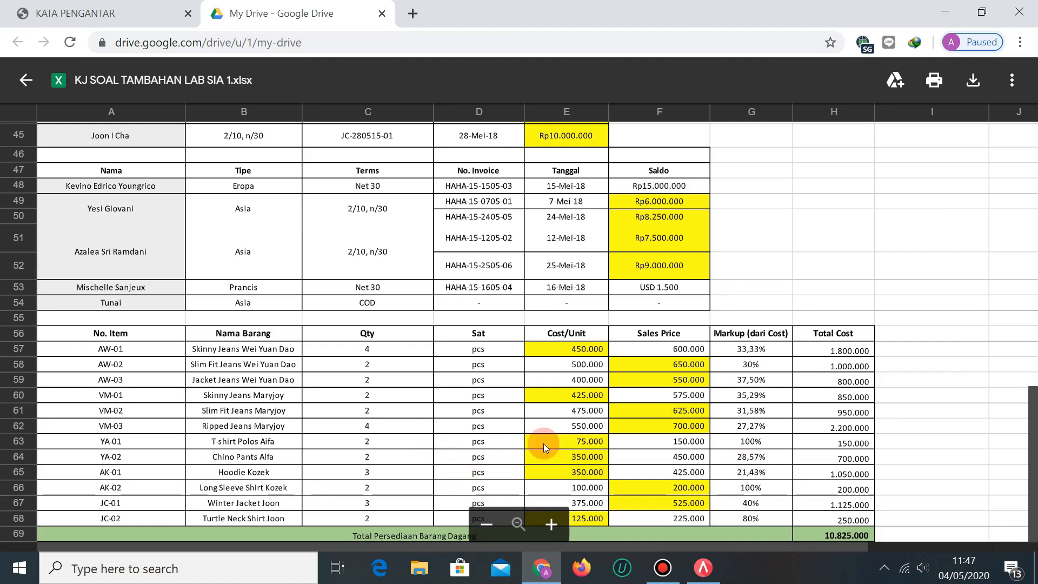
key("alt+Tab")
type("15")
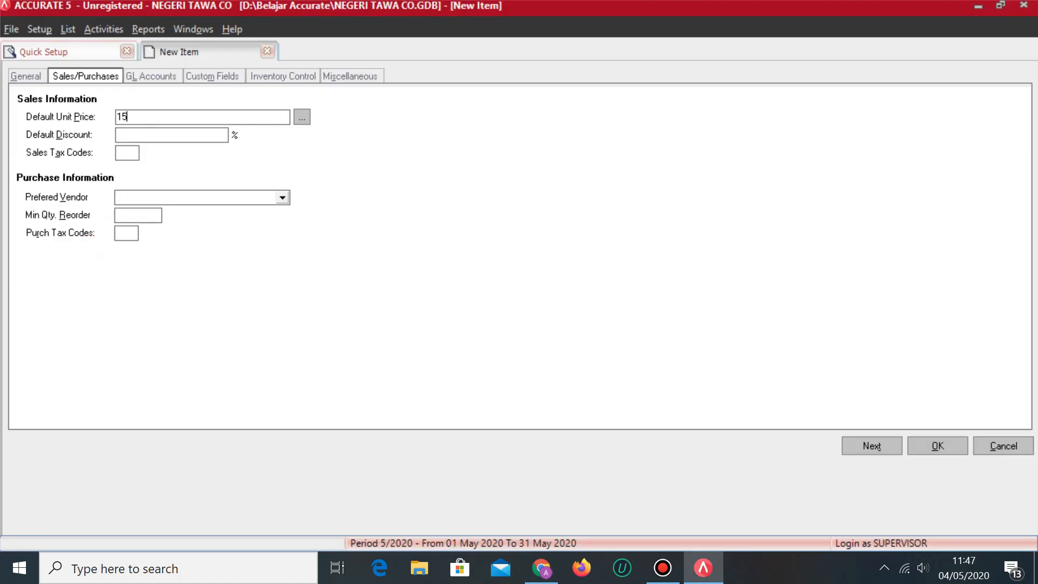
type("0,000")
key("Tab")
left_click(133, 154)
type("T")
left_click(128, 234)
Save the previous item with tax code T and describe the new item as CHINO PANTS AIFA.
type("T")
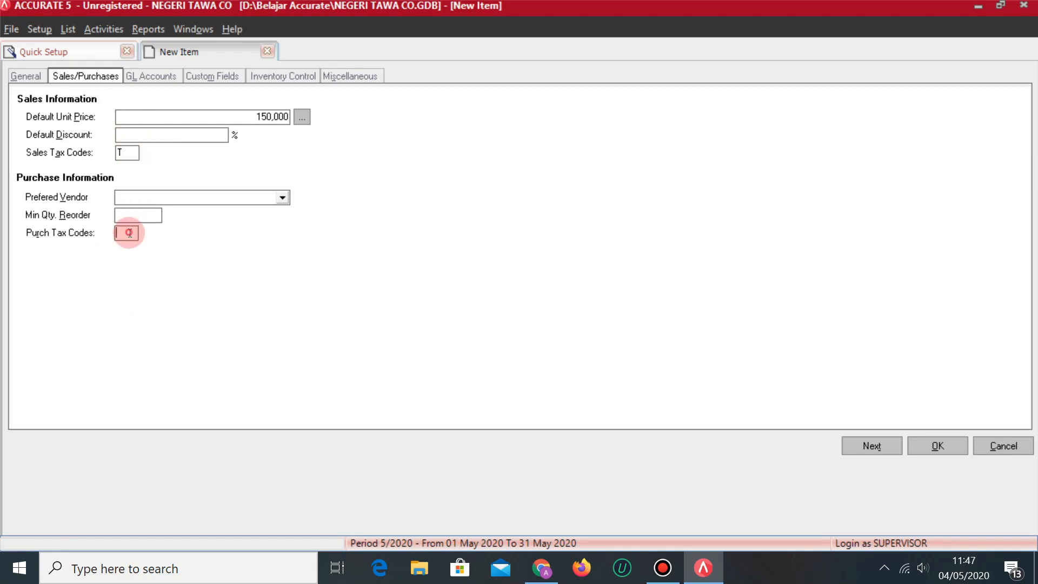
left_click(854, 441)
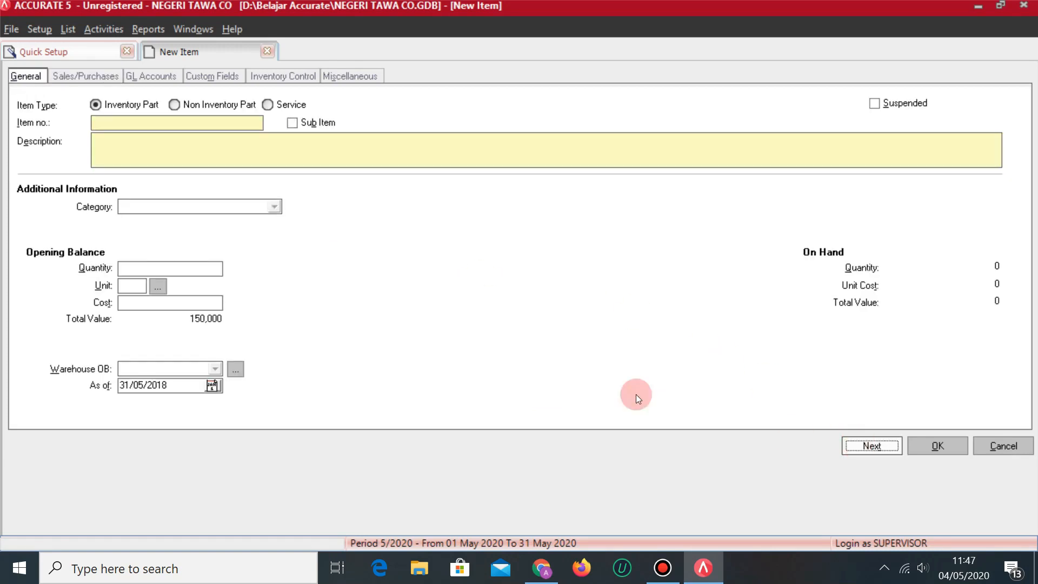
key("alt+Tab")
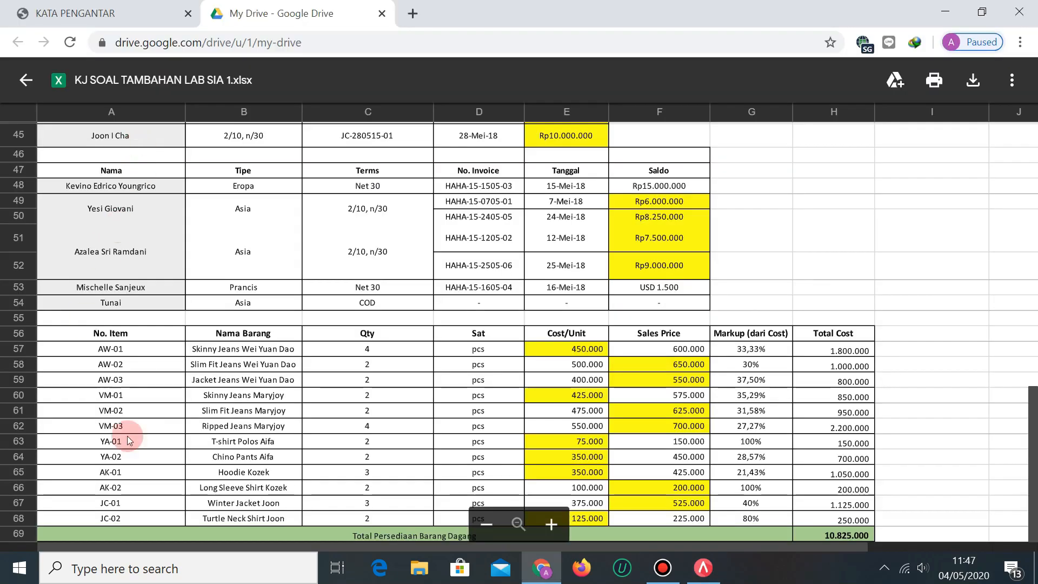
key("alt+Tab")
type("CHIN")
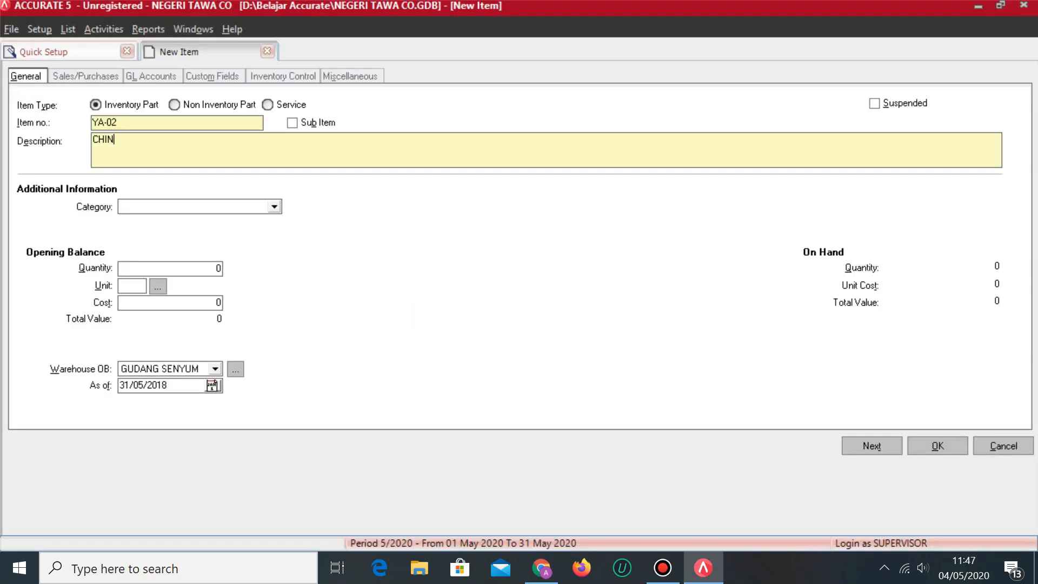
type("O PANTS")
key("alt+Tab")
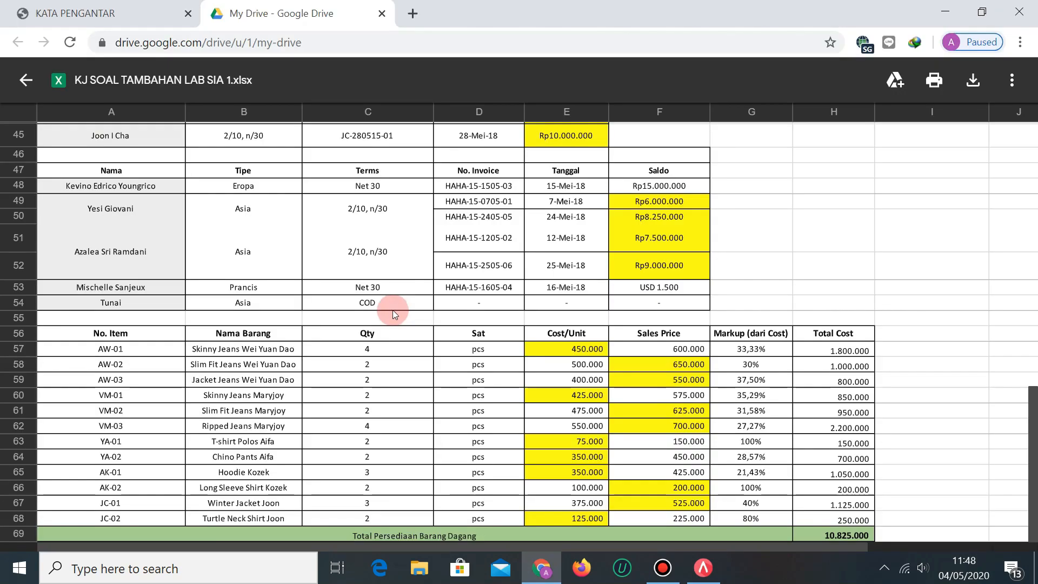
key("alt+Tab")
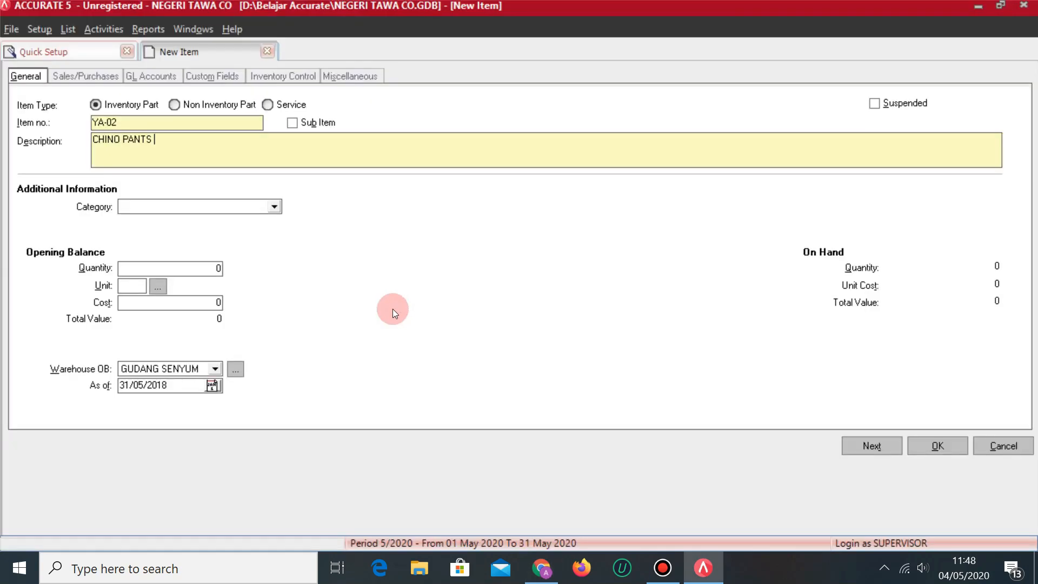
type("AIFA")
Assign category YA with an opening quantity of 2 PCS at a cost of 350,000.
left_click(262, 208)
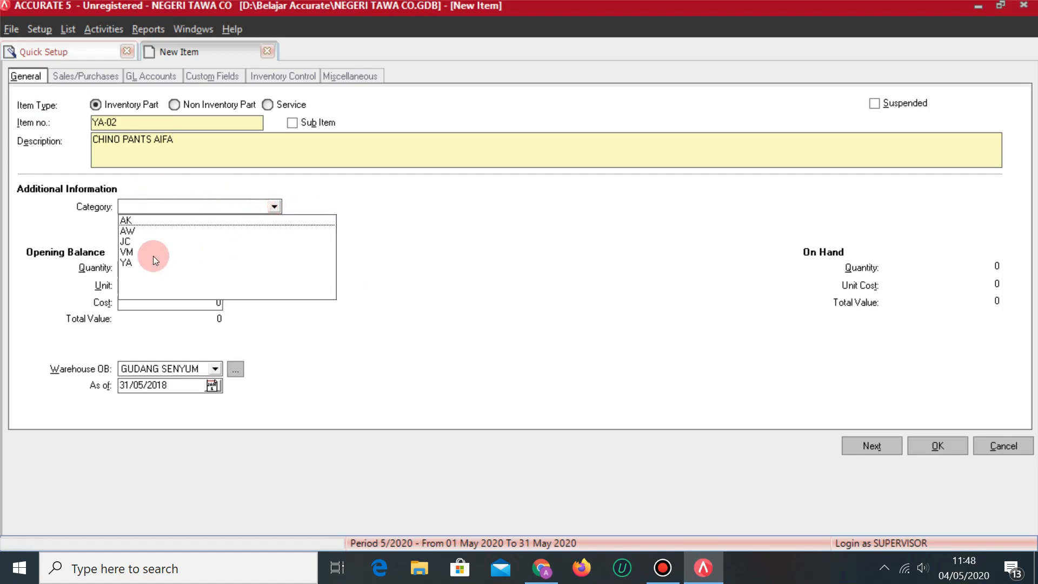
left_click(150, 255)
left_click(154, 269)
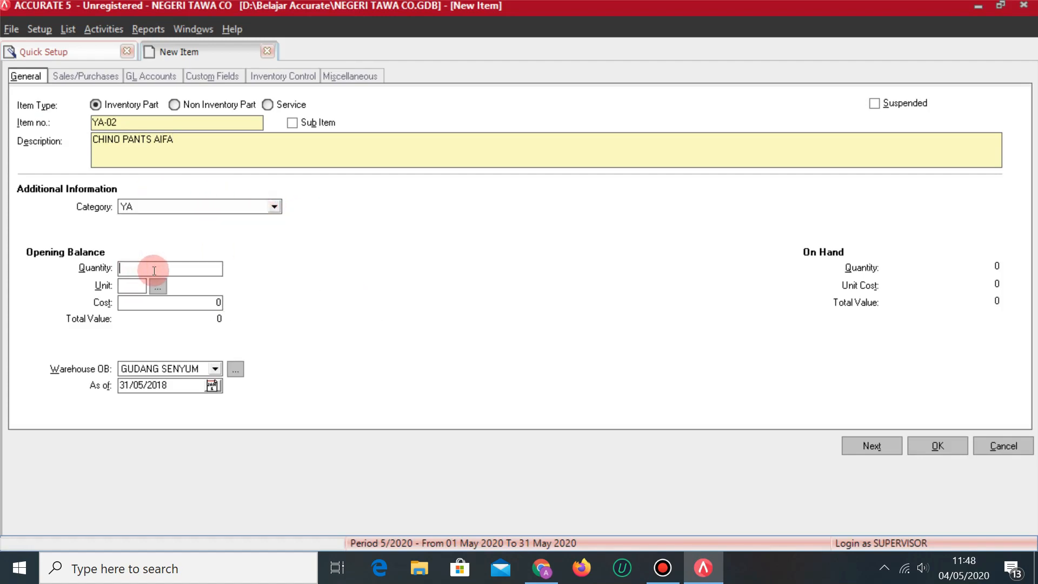
key("alt+Tab")
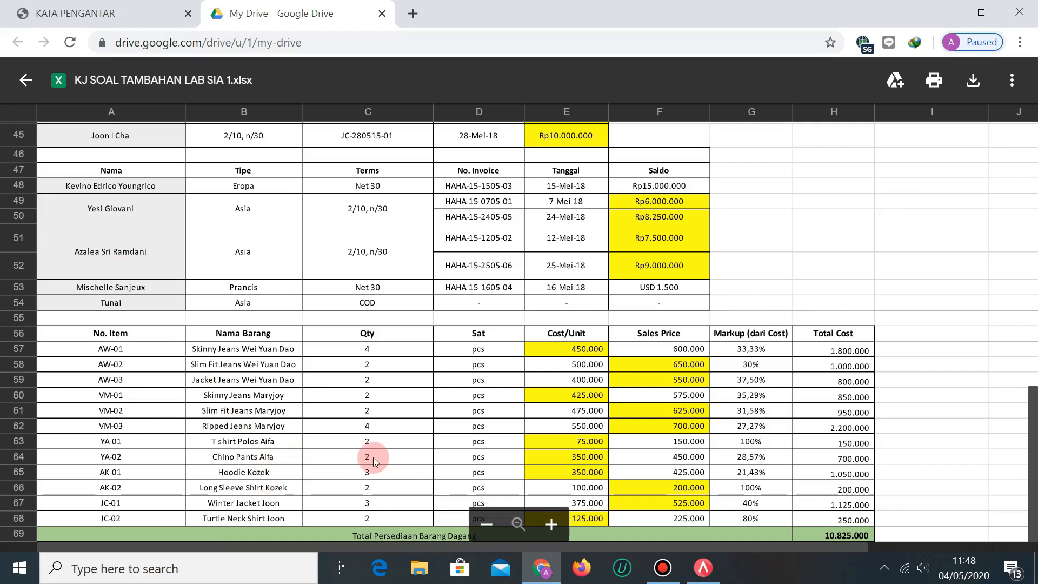
key("alt+Tab")
type("2")
key("Tab")
type("PCS")
key("Tab")
key("Tab")
key("alt+Tab")
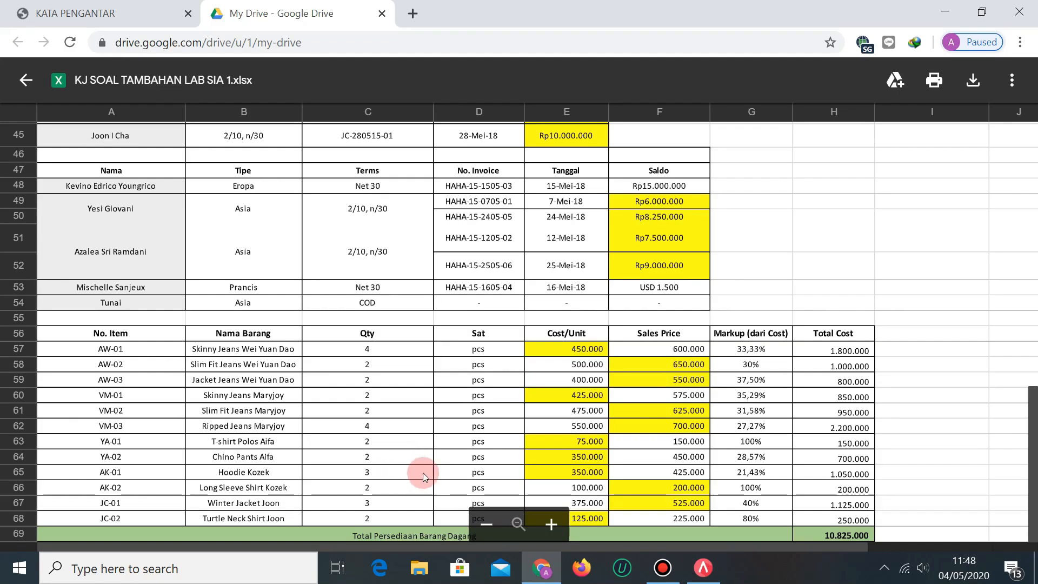
key("alt+Tab")
type("350000")
key("Tab")
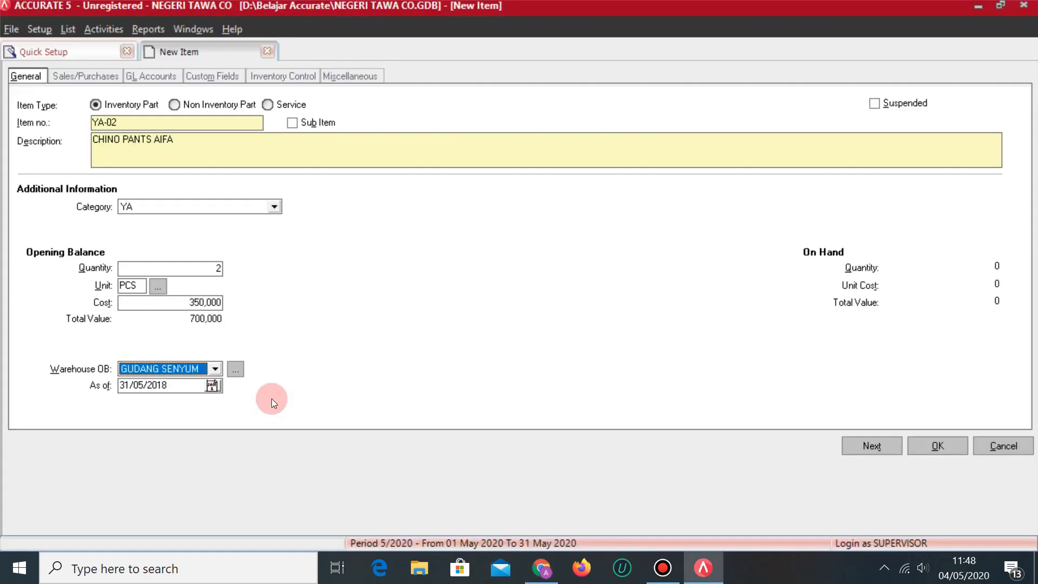
On Sales/Purchases, set the selling price to 450,000 and start entering the tax codes.
left_click(105, 74)
key("alt+Tab")
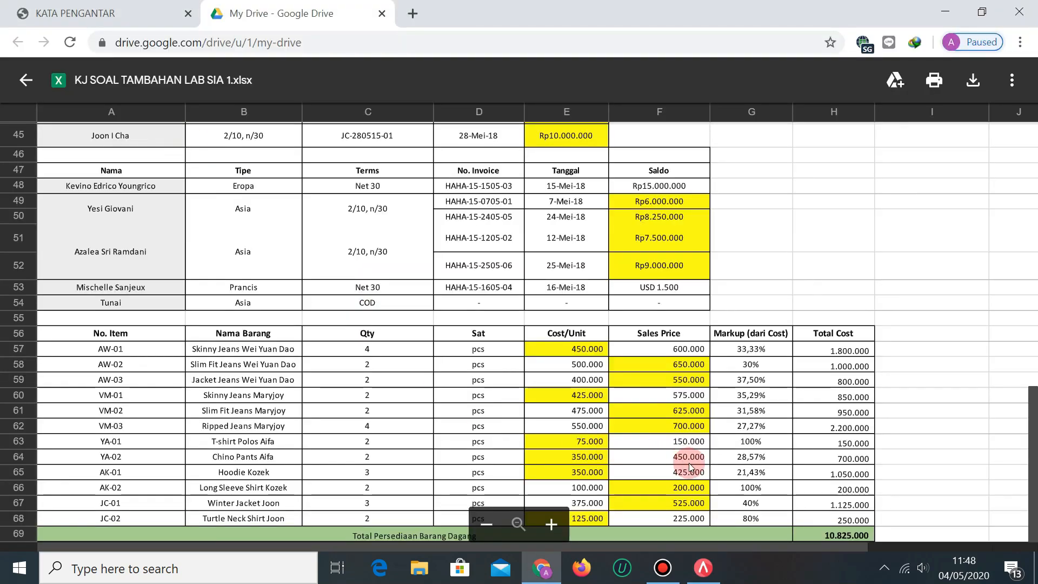
key("alt+Tab")
type("450000")
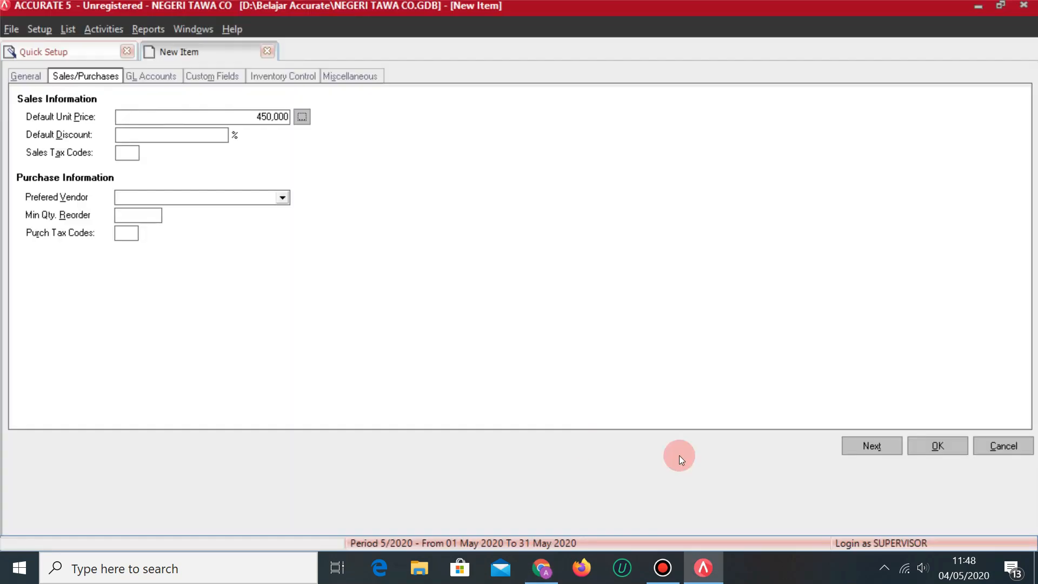
left_click(130, 153)
left_click(127, 233)
Save YA-02 with tax code T and start item AK-01 described as HOODIE KOZEK.
type("T")
left_click(872, 447)
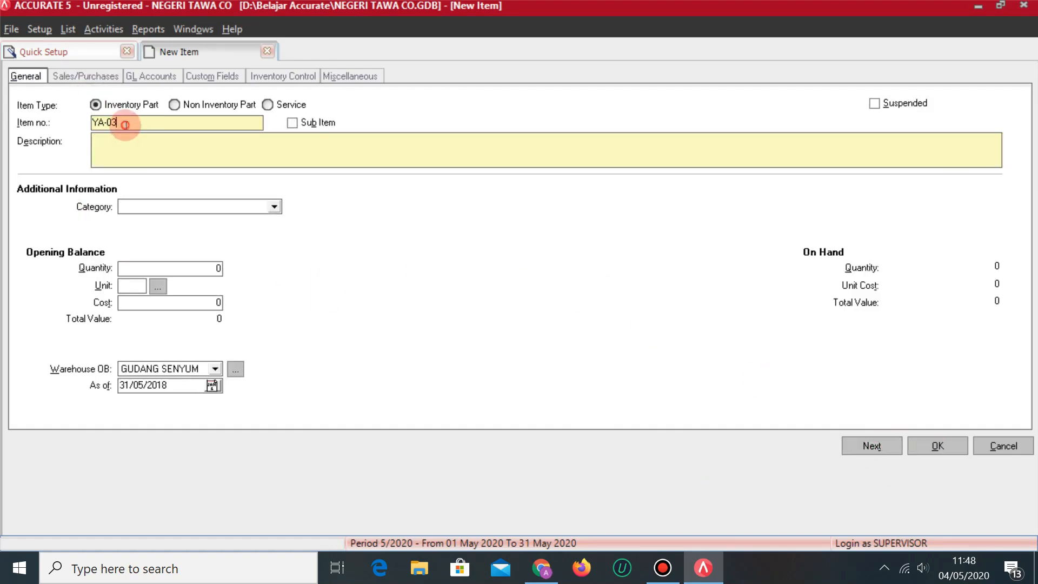
key("alt+Tab")
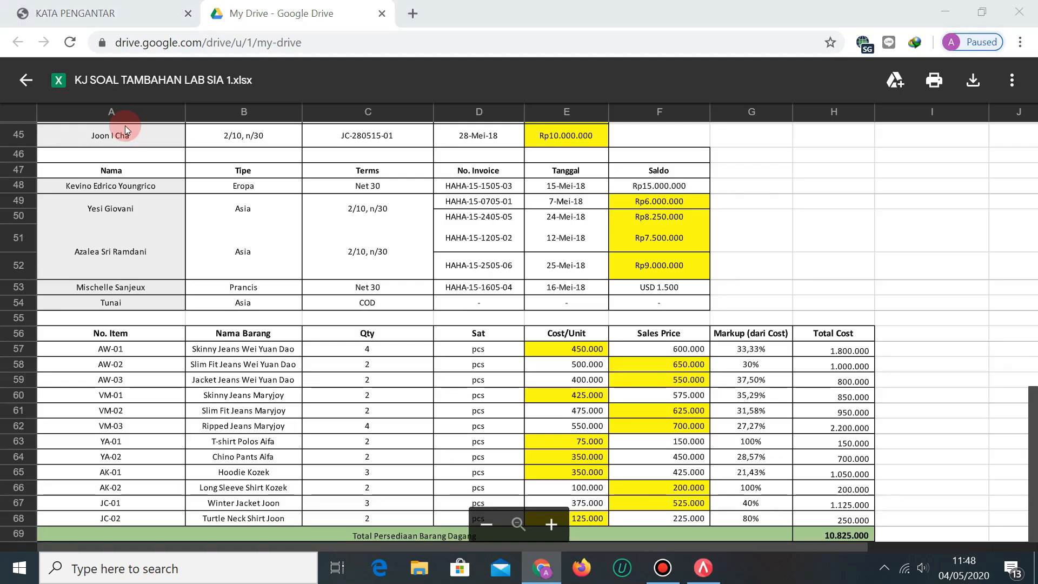
key("alt+Tab")
key("BackSpace")
key("BackSpace")
key("BackSpace")
key("BackSpace")
key("BackSpace")
type("AK-01")
key("Tab")
key("Tab")
key("alt+Tab")
key("alt+Tab")
type("HOOD")
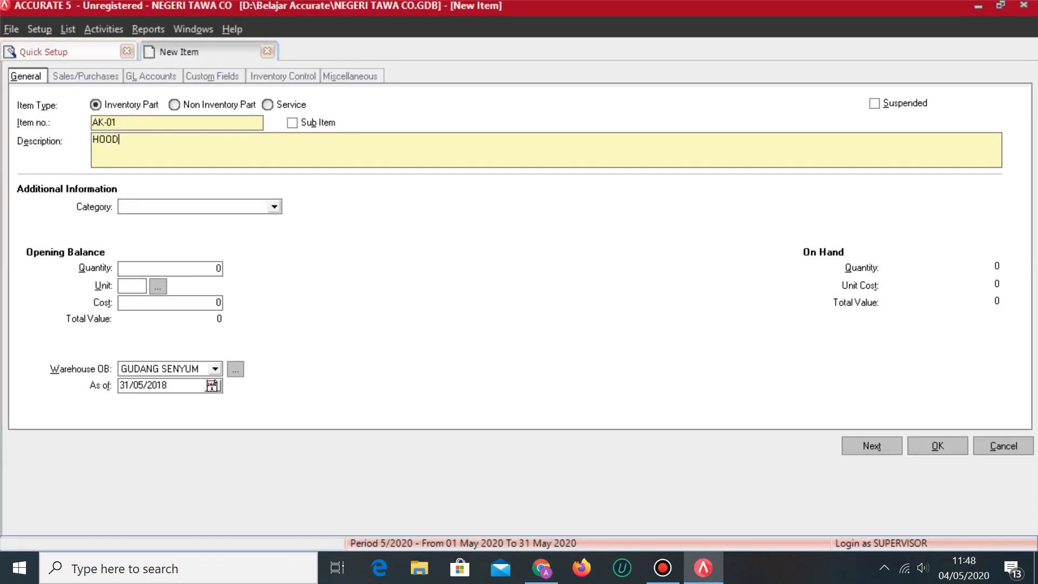
type("IE KOZEK")
Set category AK with opening stock of 3 PCS at 350,000 in GUDANG TAWA.
left_click(274, 207)
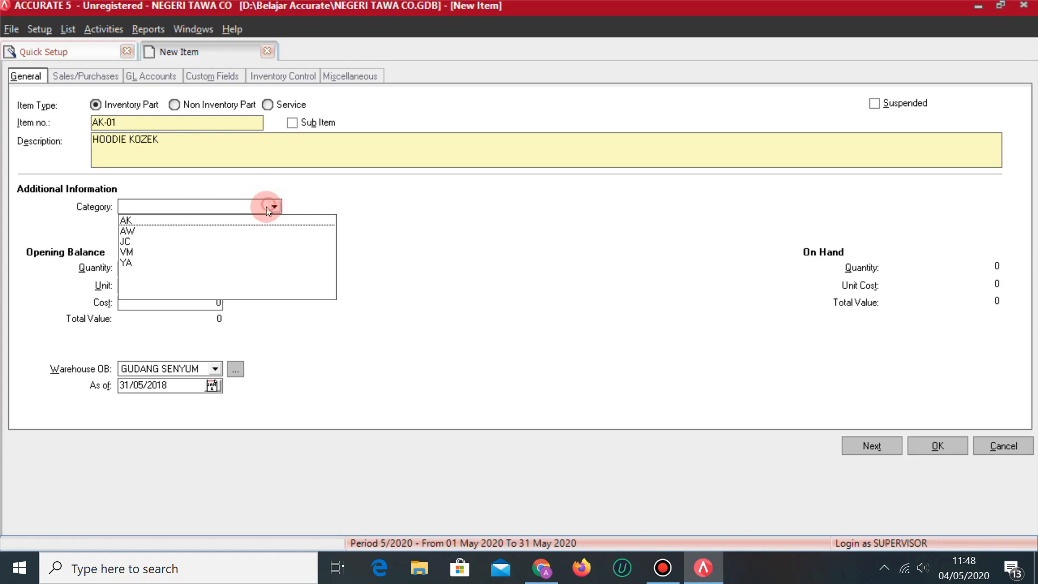
left_click(127, 220)
left_click(152, 270)
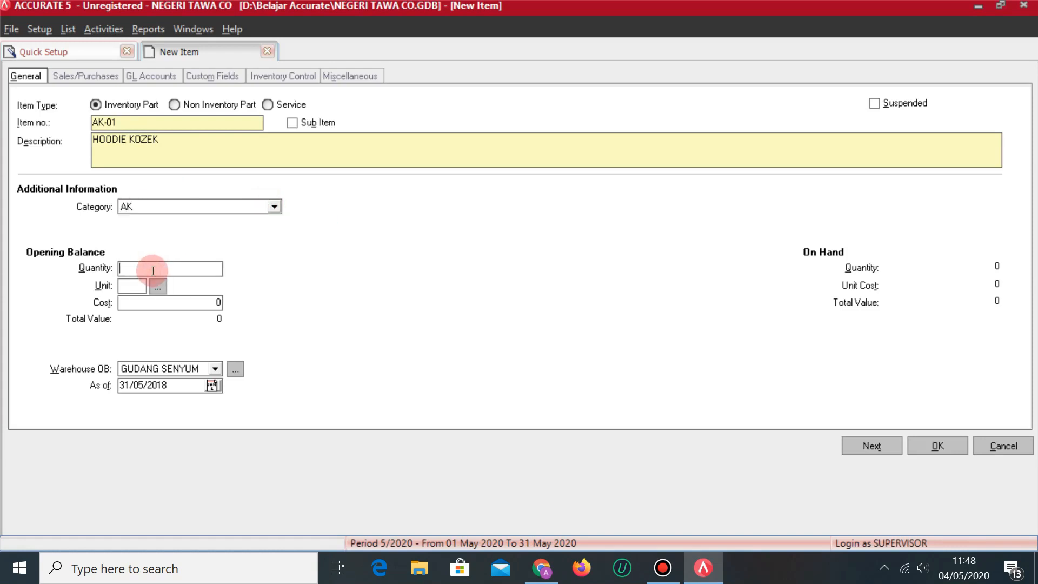
key("alt+Tab")
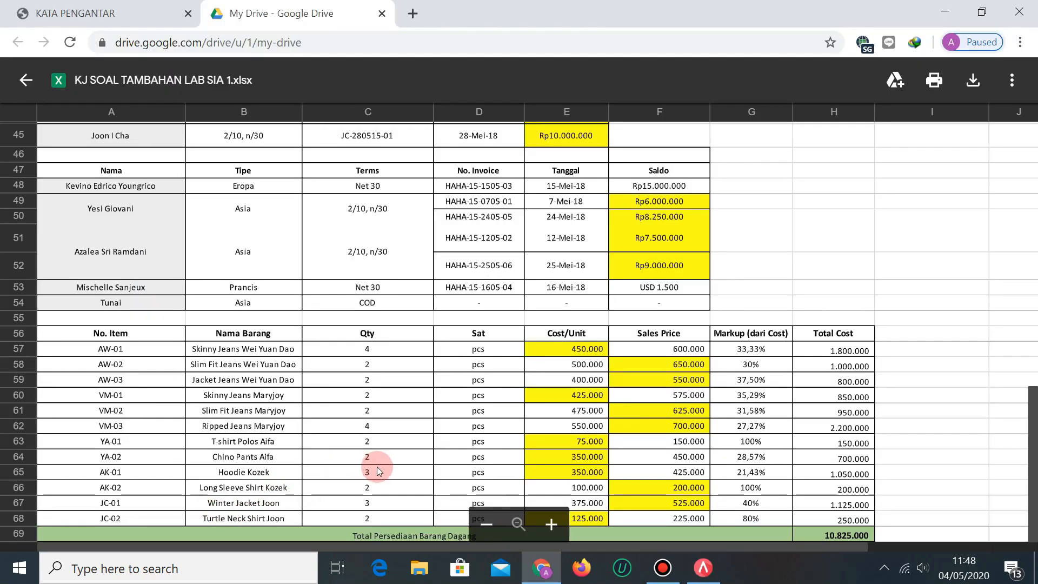
key("alt+Tab")
type("3")
key("Tab")
type("PCS")
key("Tab")
key("Tab")
key("alt+Tab")
key("alt+Tab")
type("350,000")
key("Tab")
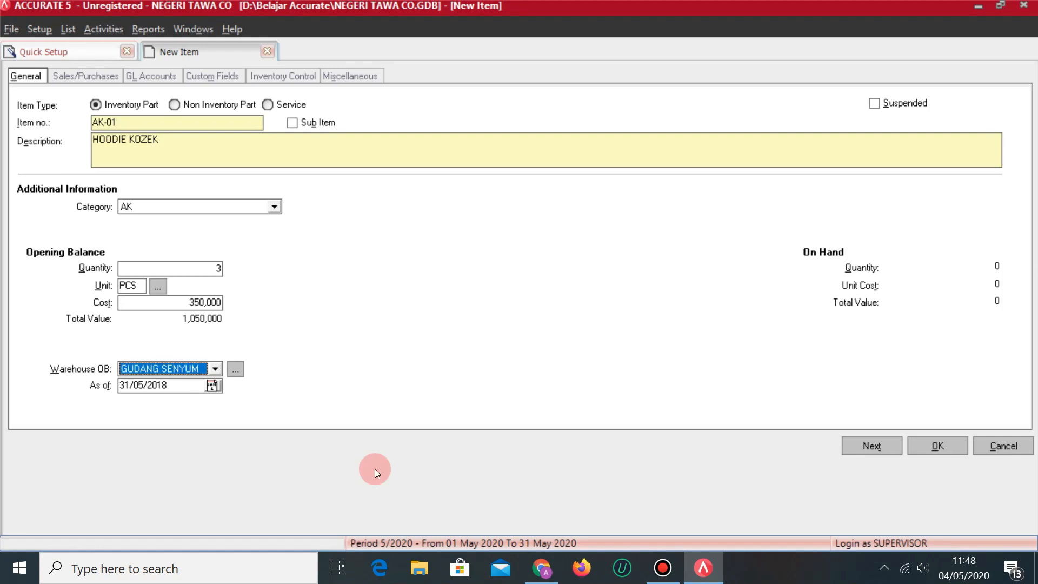
left_click(215, 370)
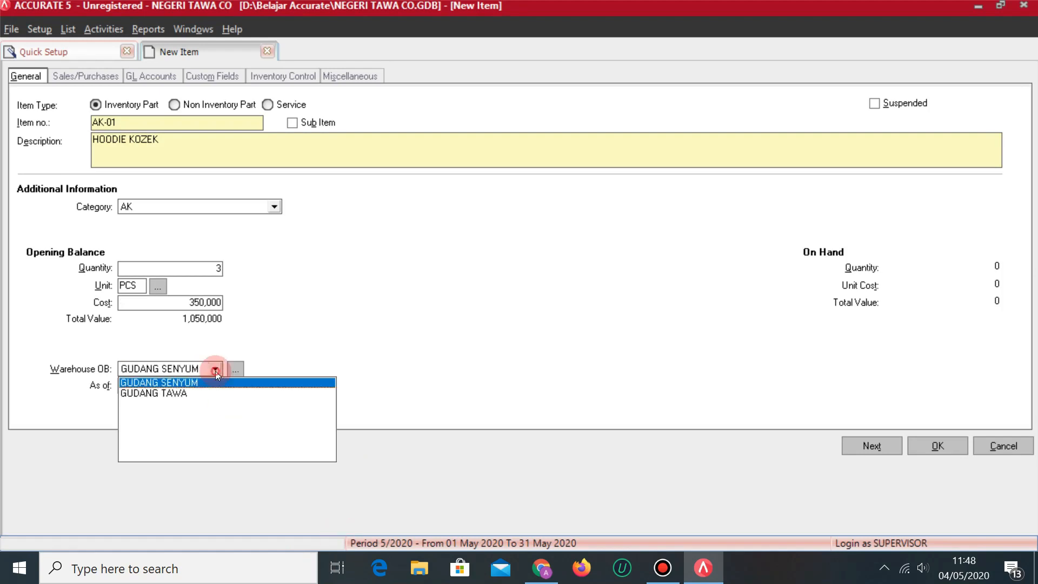
left_click(172, 393)
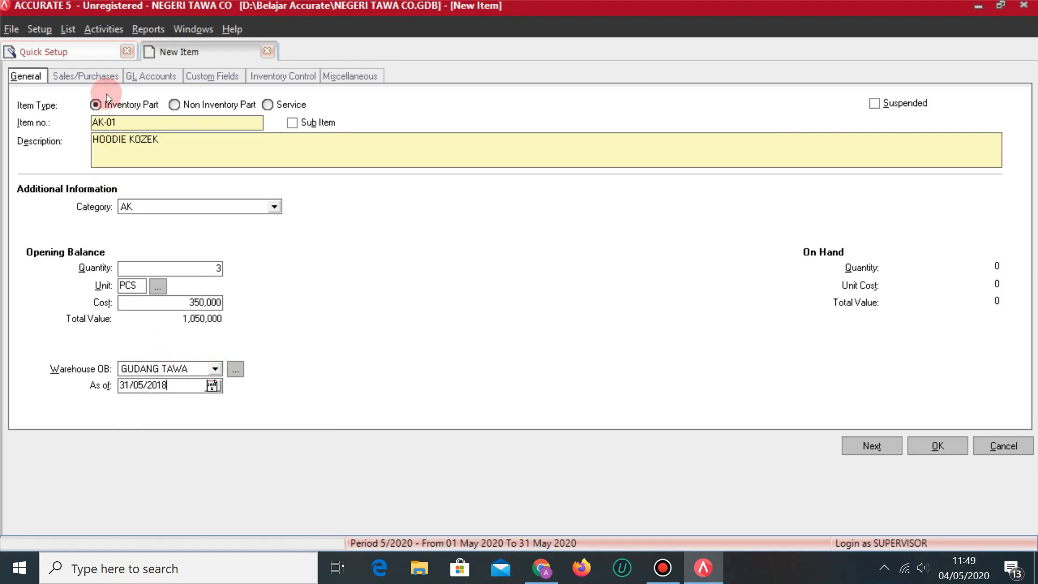
Set the selling price to 425,000 with sales and purchase tax codes T, then save AK-01.
left_click(81, 76)
key("alt+Tab")
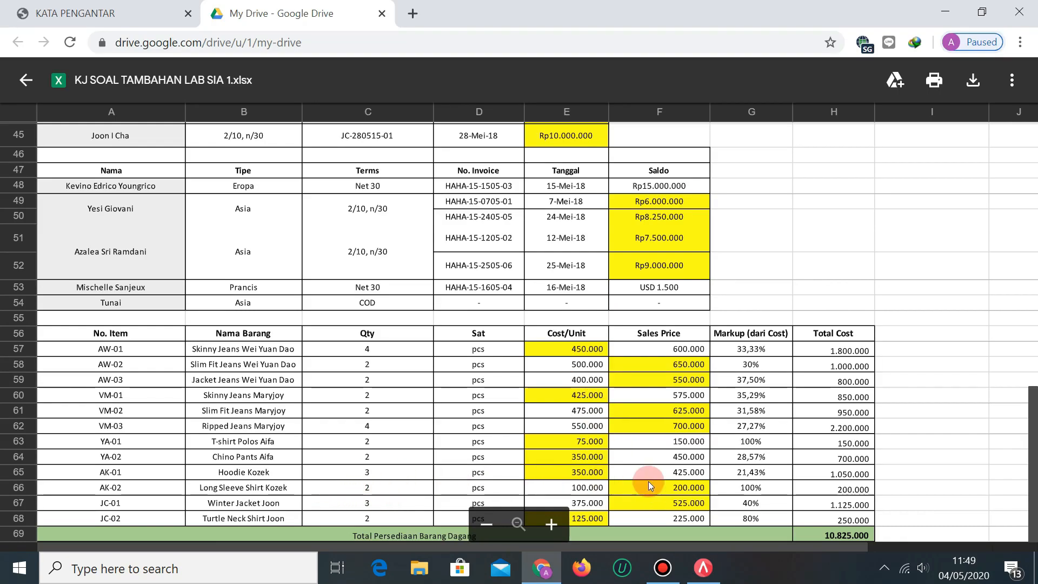
key("alt+Tab")
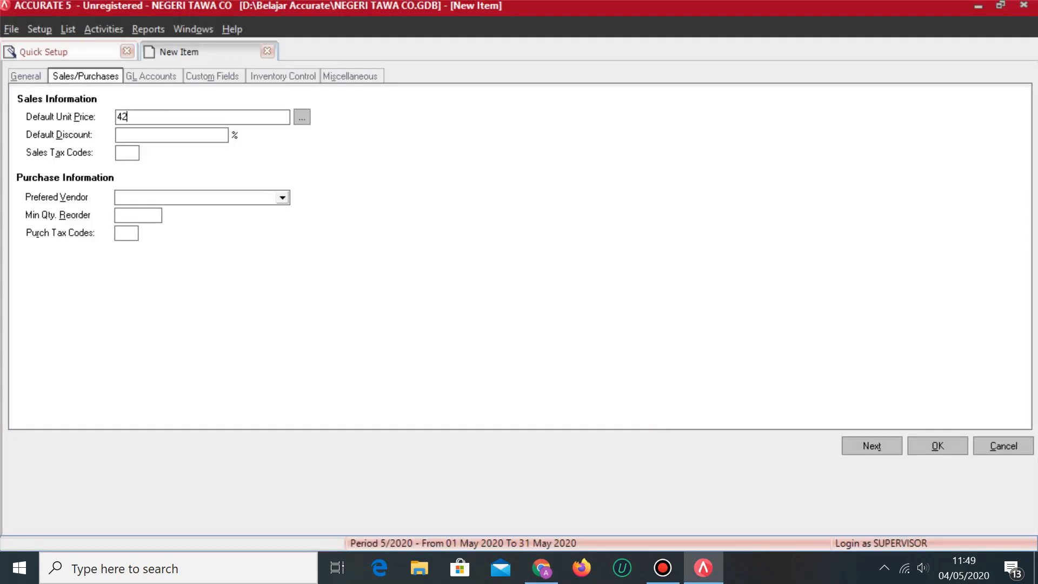
type("00")
left_click(529, 359)
left_click(130, 152)
type("T")
left_click(127, 234)
type("T")
left_click(865, 443)
key("alt+Tab")
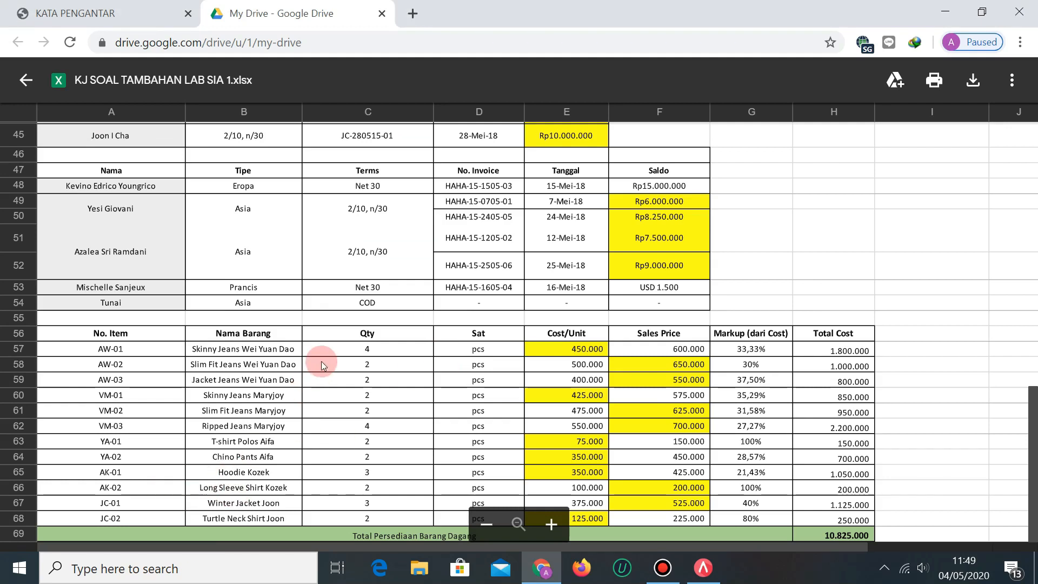
Enter item AK-02 as LONG SLEEVE SHIRY KOZEK in category AK.
key("alt+Tab")
type("AK-02")
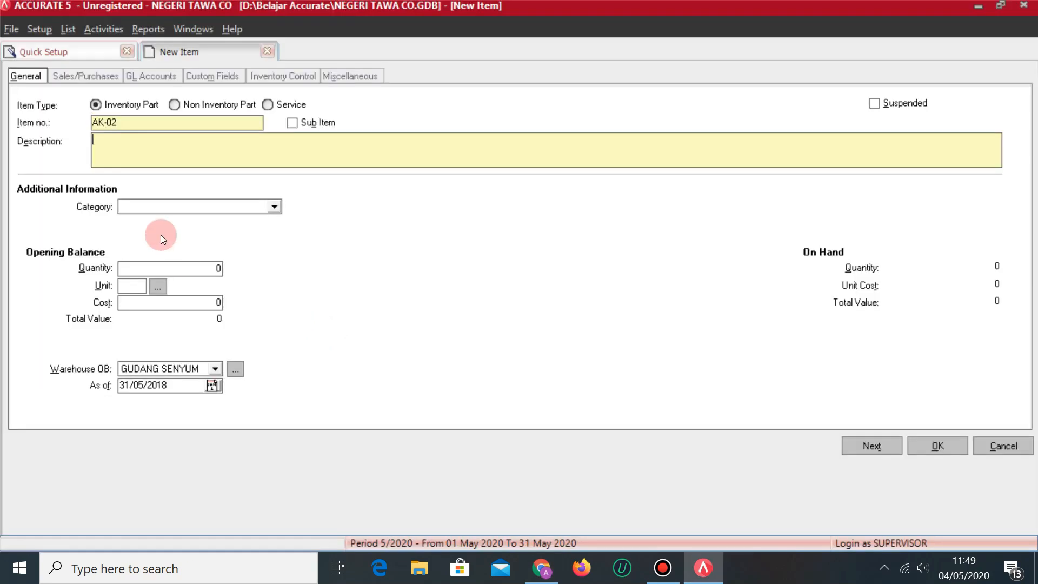
key("Tab")
type("LONG SLEEVE SHIRY")
type(" KOZEK")
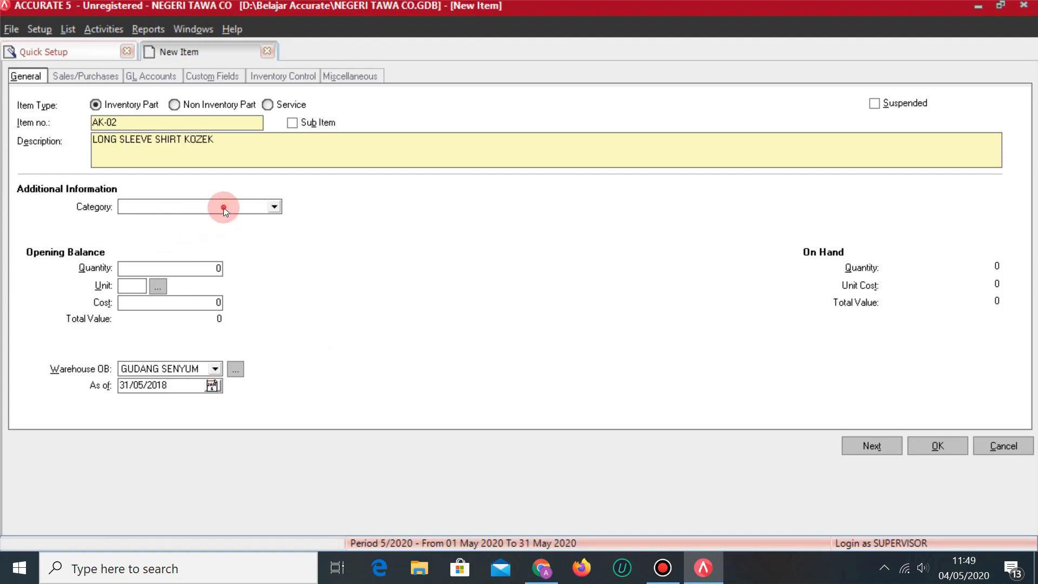
left_click(227, 207)
left_click(135, 221)
Give AK-02 opening stock of 2 at a cost of 100,000 in GUDANG TAWA.
left_click(147, 268)
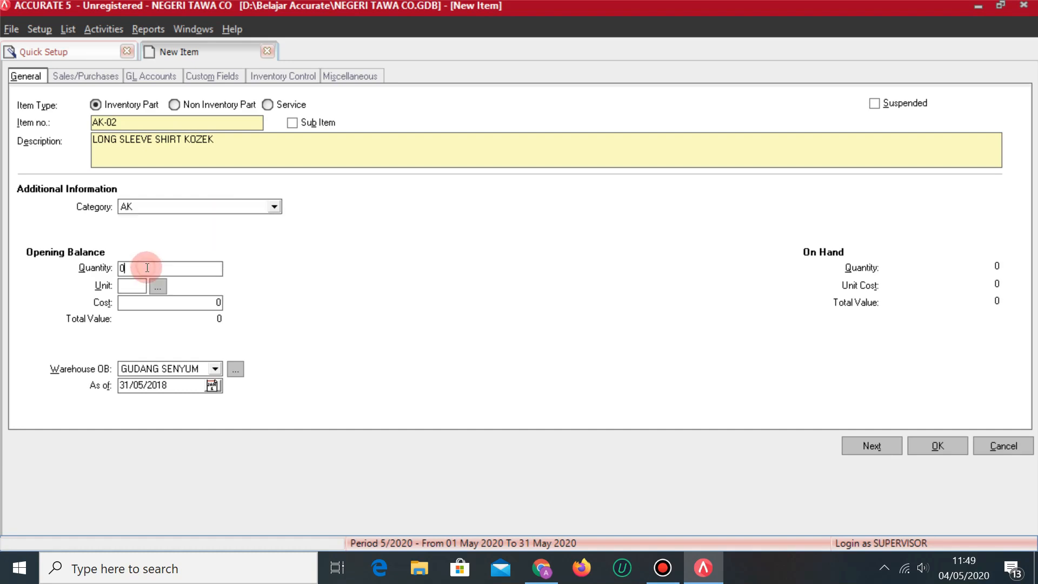
key("alt+Tab")
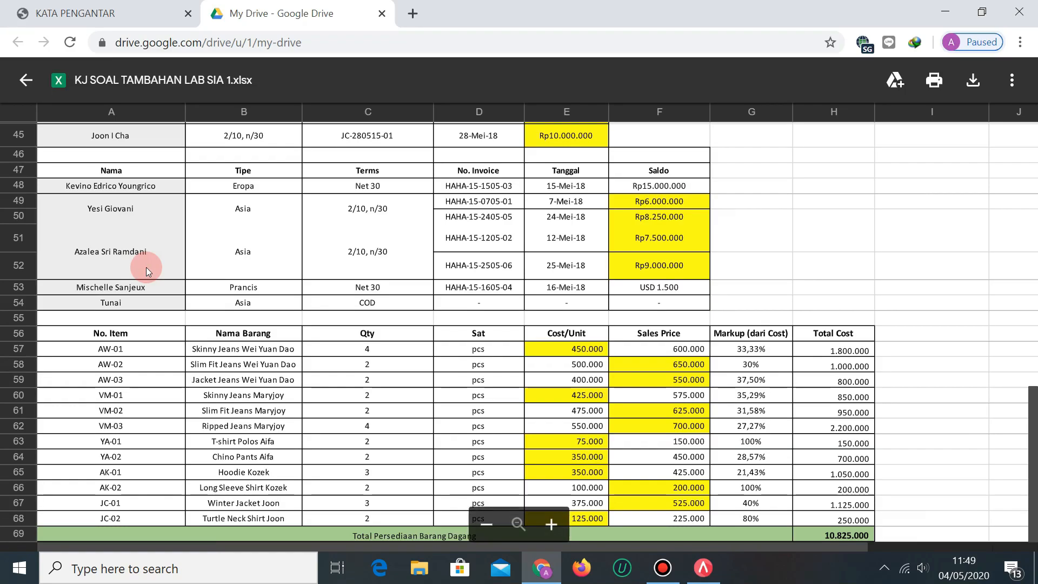
key("alt+Tab")
type("2")
key("Tab")
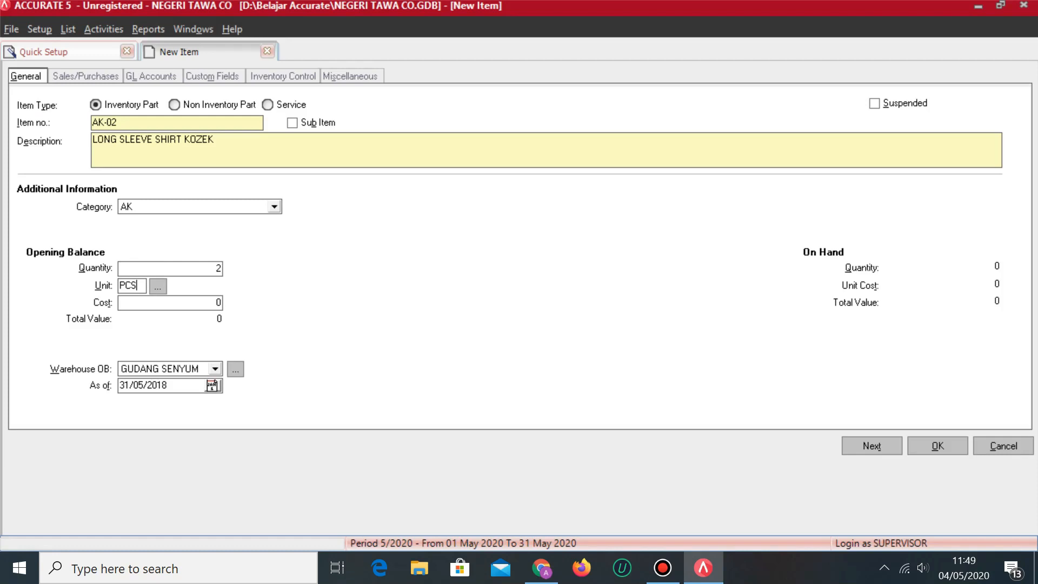
key("alt+Tab")
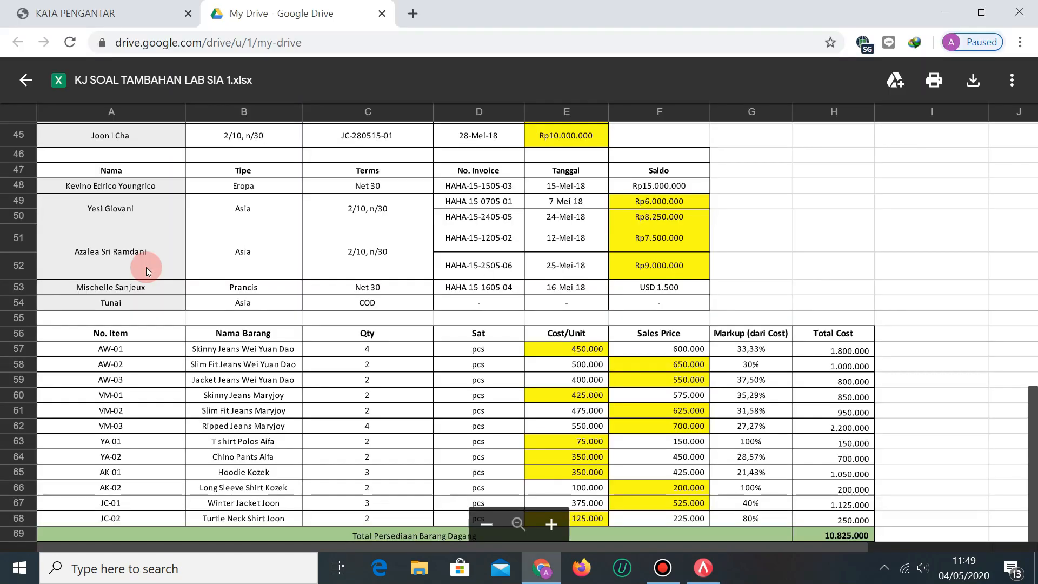
key("alt+Tab")
type("1000")
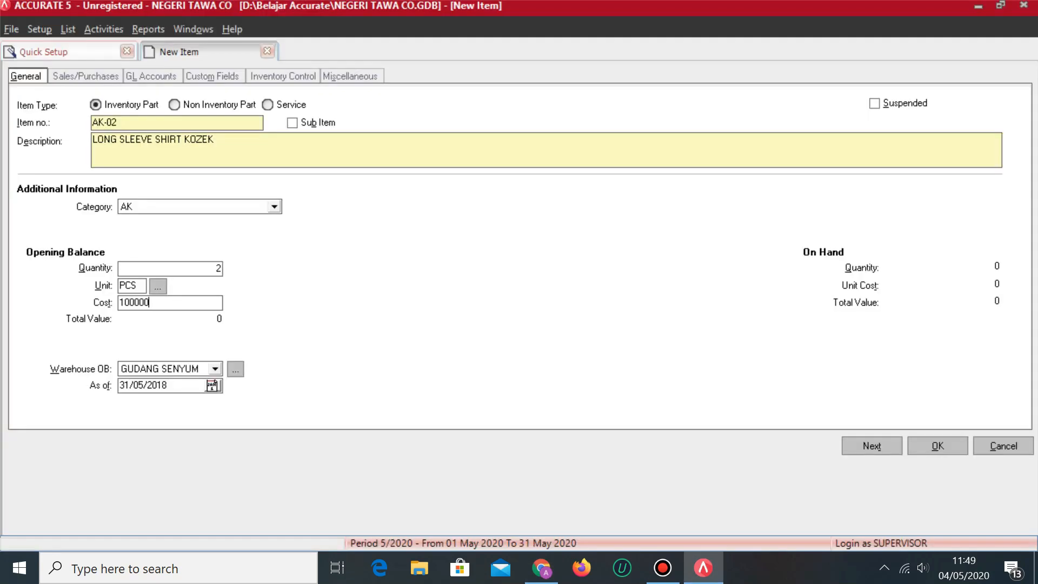
key("Tab")
left_click(215, 368)
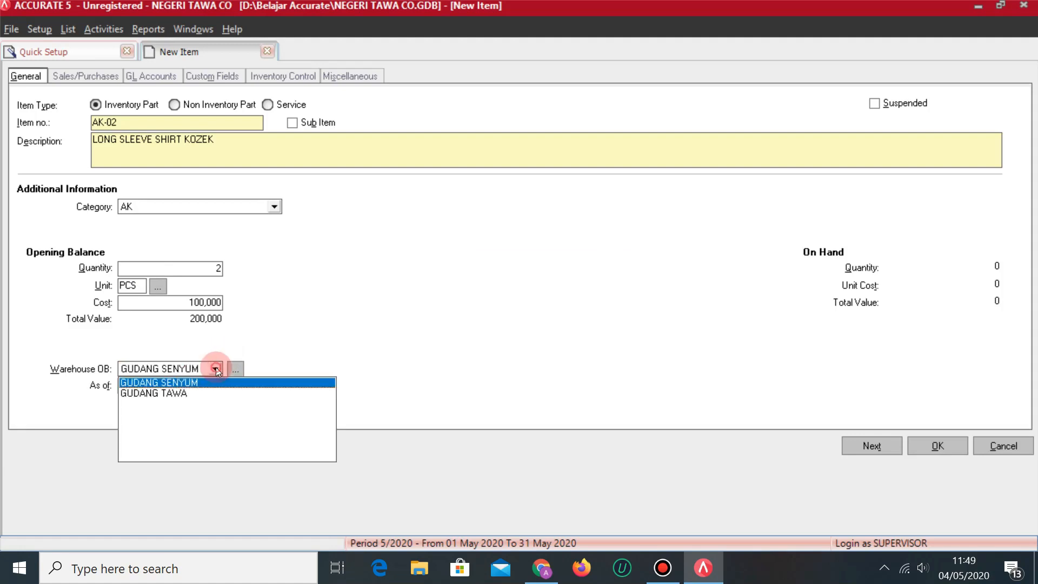
left_click(155, 393)
Set AK-02's selling price to 200,000 with tax codes T, save it, and begin the next JC item.
left_click(78, 74)
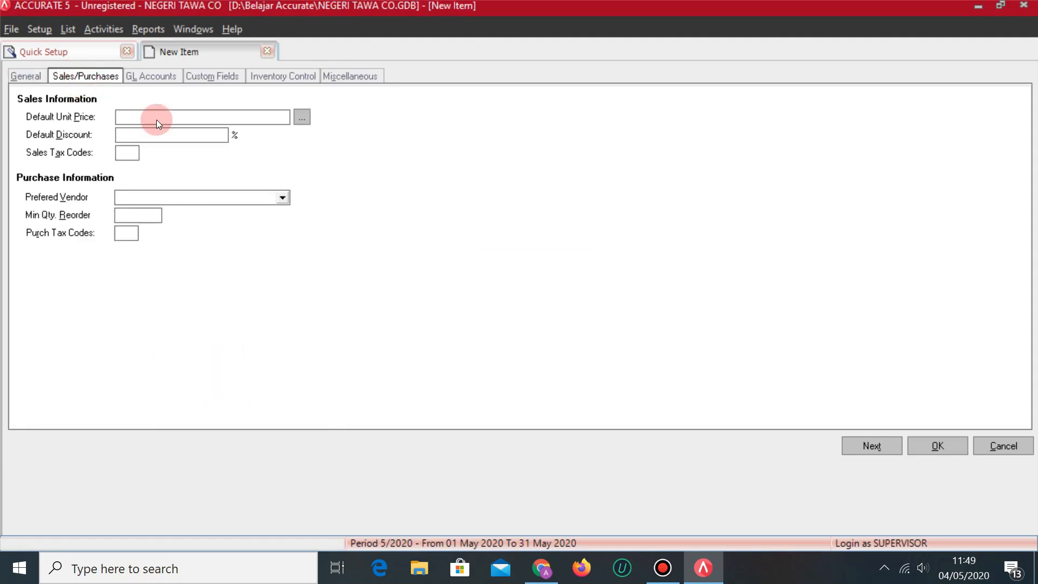
key("alt+Tab")
key("alt+Tab")
type("200000")
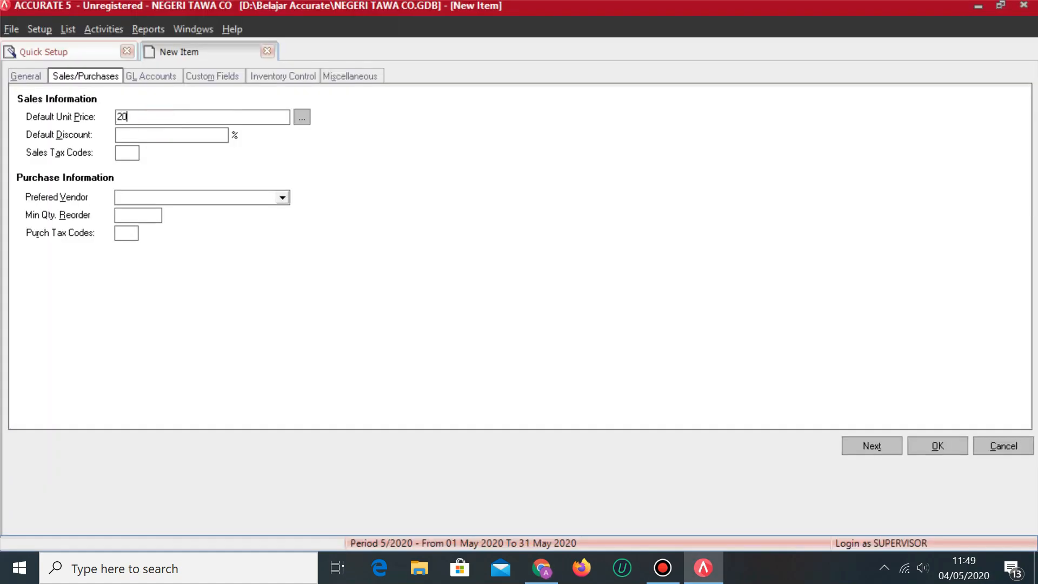
key("Tab")
left_click(122, 151)
type("T")
left_click(120, 233)
type("T")
left_click(872, 445)
left_click(153, 169)
key("alt+Tab")
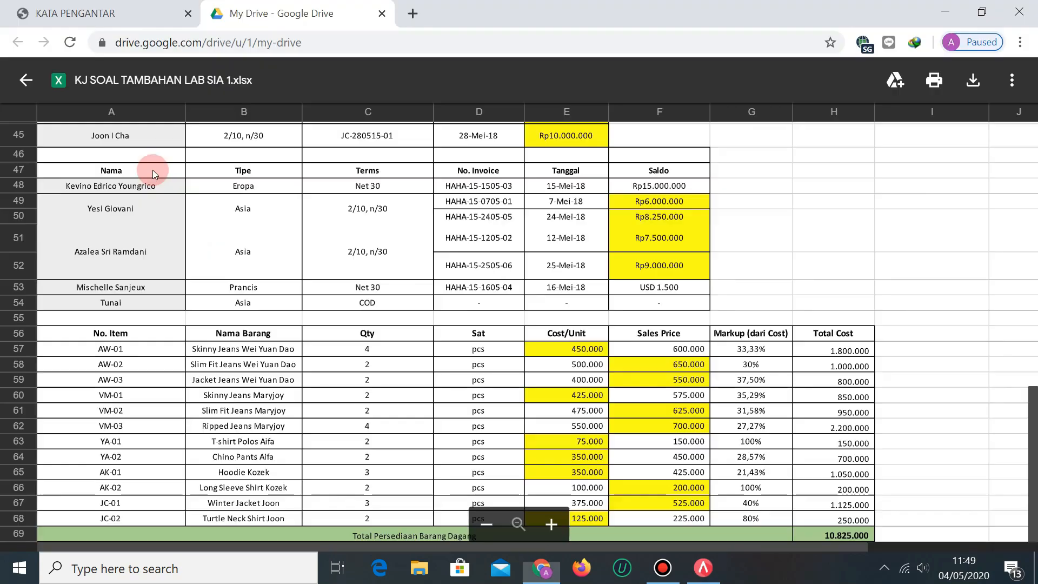
key("alt+Tab")
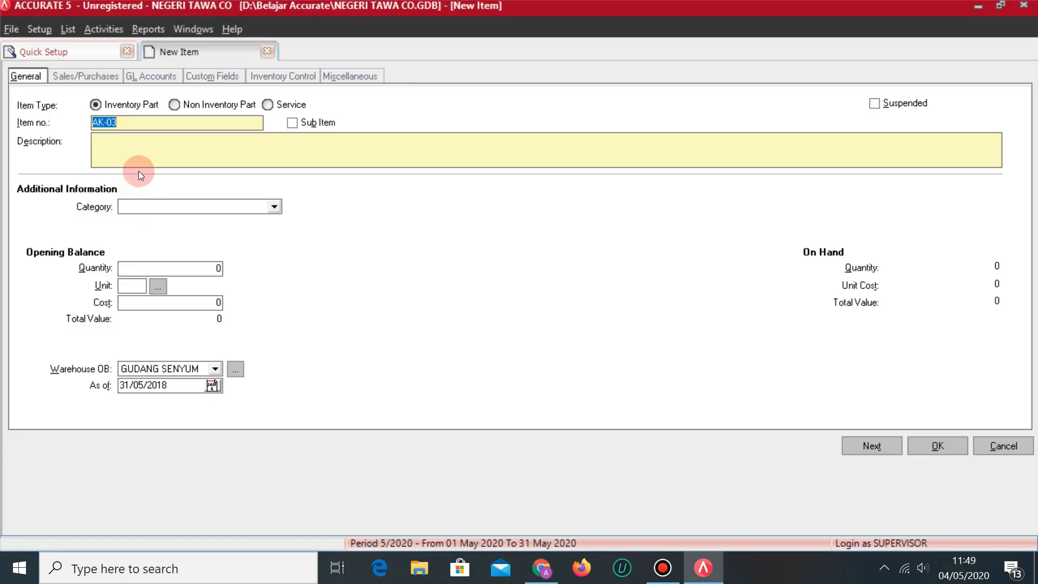
type("JC-01")
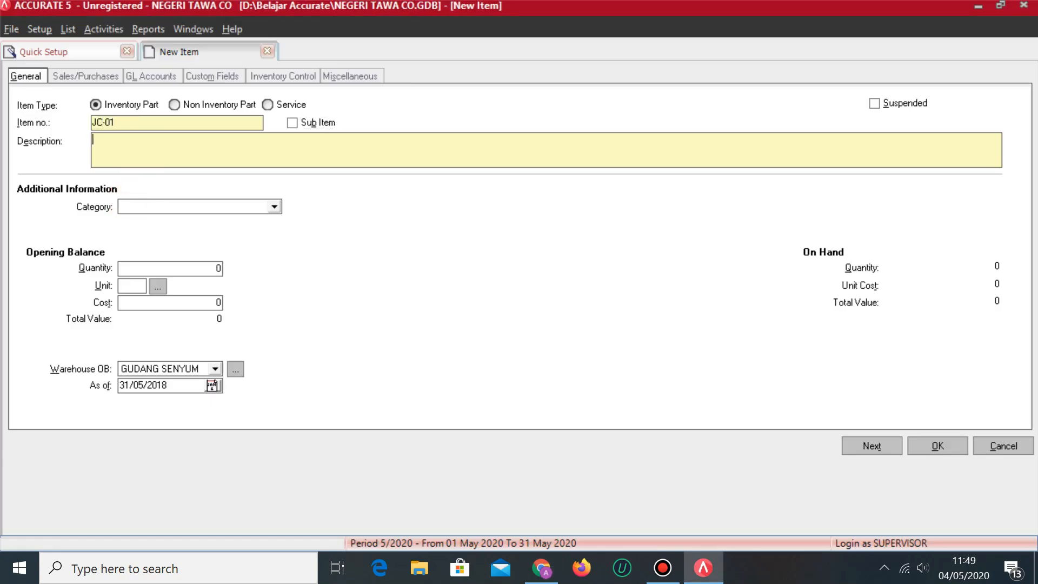
Describe the item as WINTER JACKET JOON and assign category JC.
key("alt+Tab")
key("alt+Tab")
type("WINTER JACKET")
key("alt+Tab")
key("alt+Tab")
type("JOON")
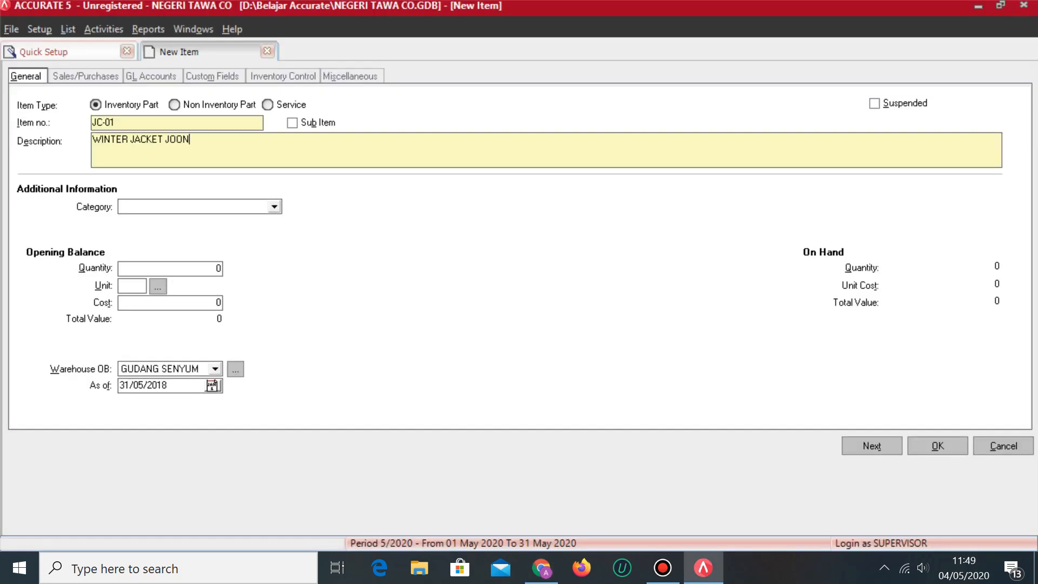
left_click(234, 206)
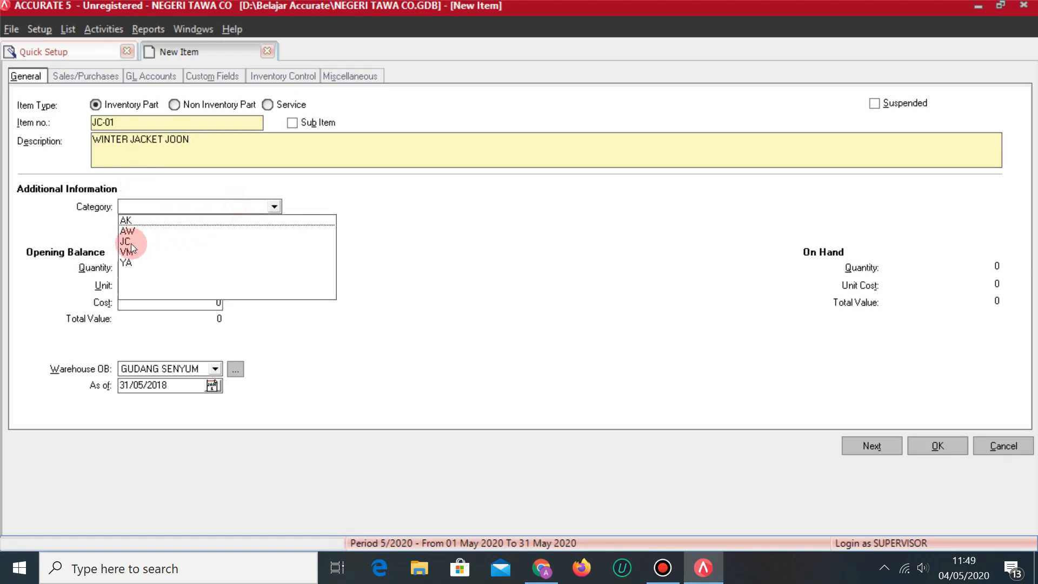
left_click(128, 233)
Enter opening stock of 3 at a cost of 375,000 in GUDANG TAWA.
left_click(169, 273)
key("alt+Tab")
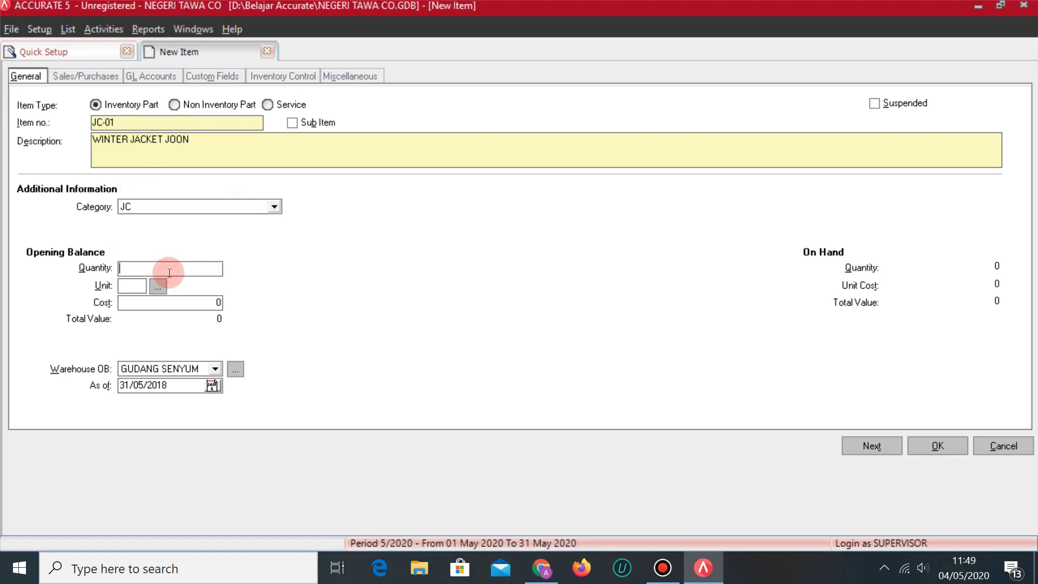
key("alt+Tab")
type("3")
key("Tab")
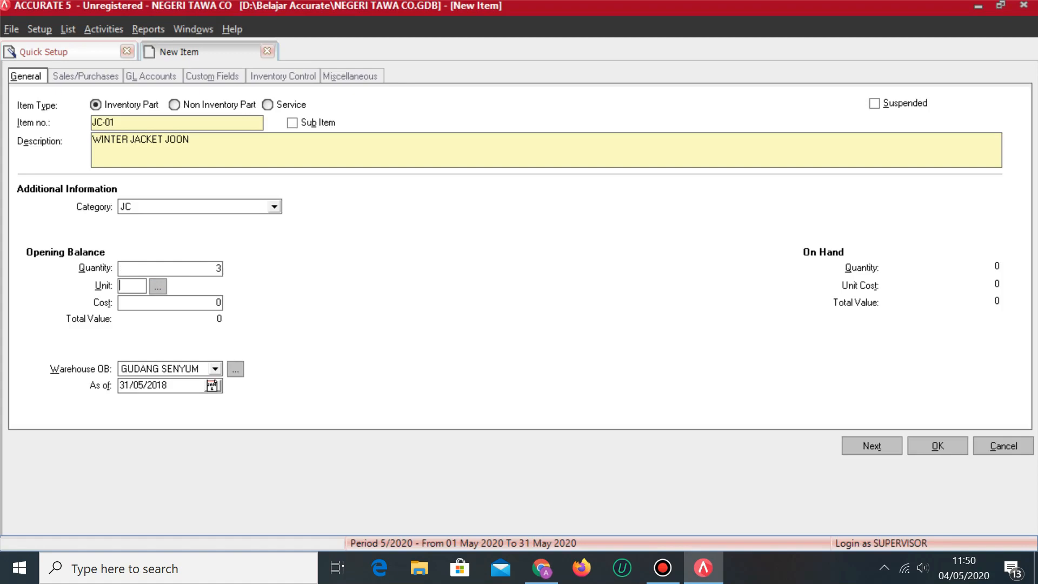
key("alt+Tab")
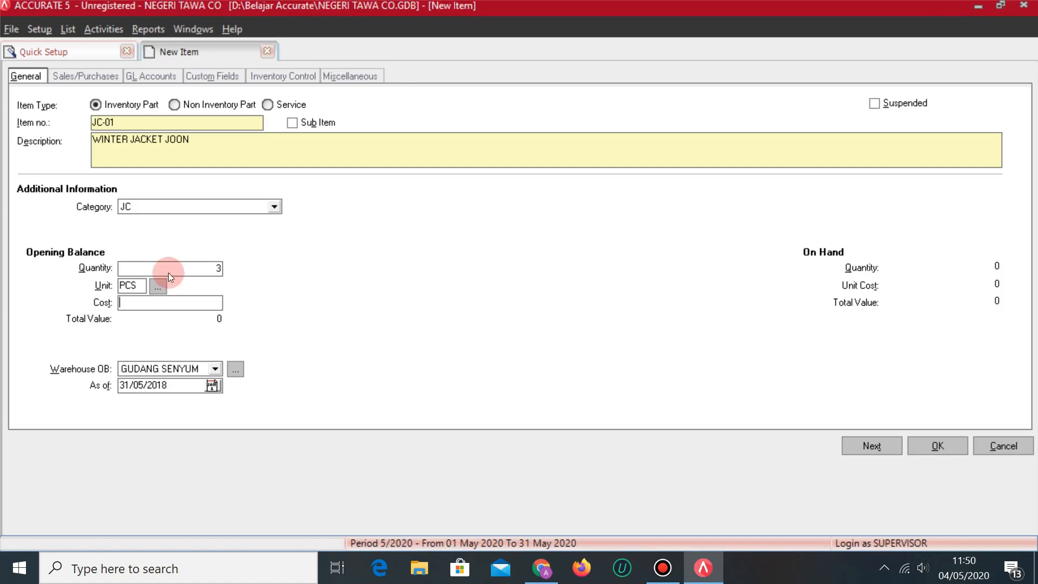
key("alt+Tab")
type("375")
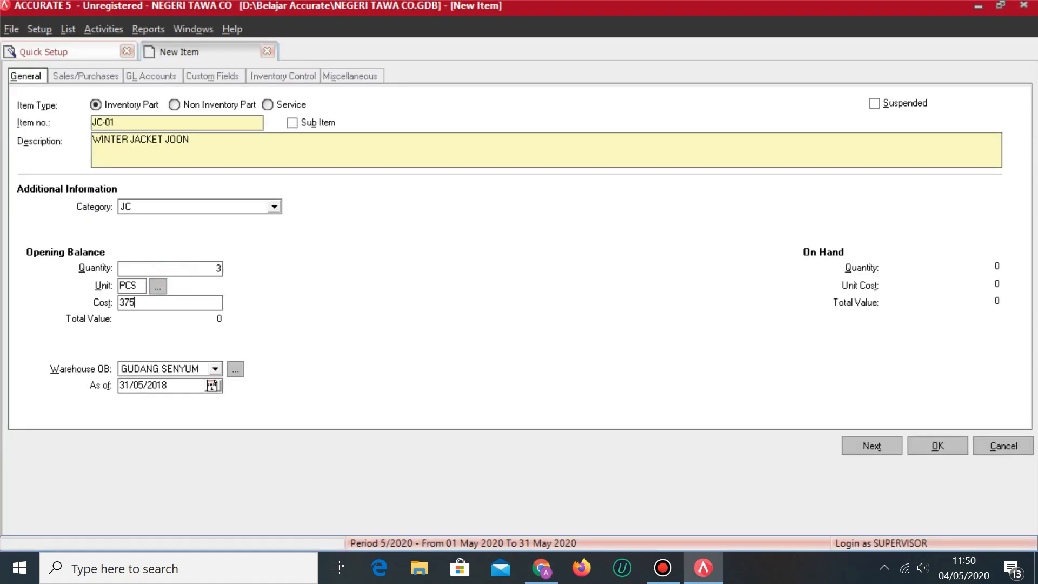
type(",000")
key("Tab")
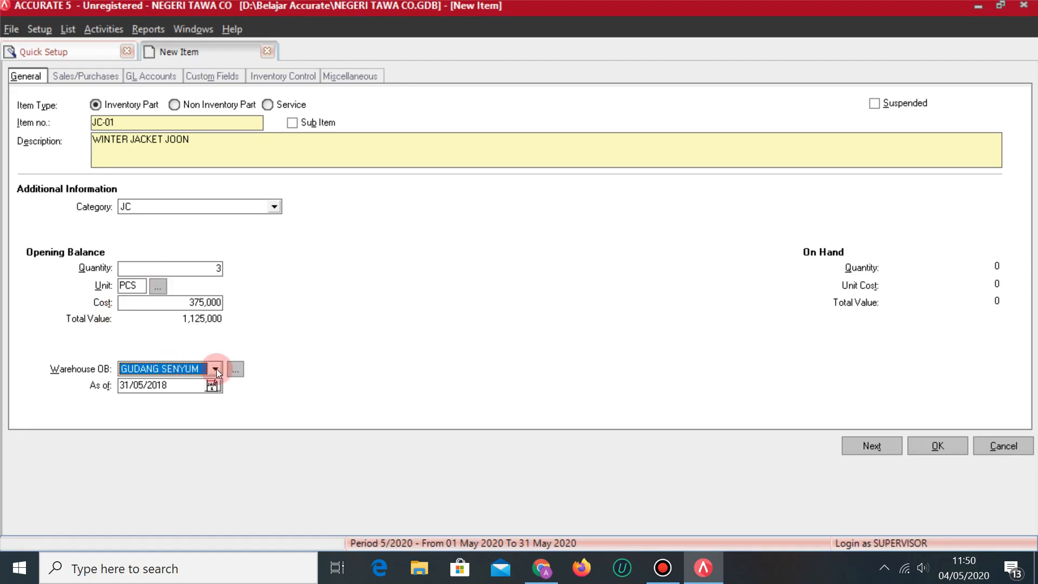
left_click(216, 368)
left_click(187, 386)
Set the selling price to 525,000 with tax codes T, save JC-01, and start the next item.
left_click(86, 76)
key("alt+Tab")
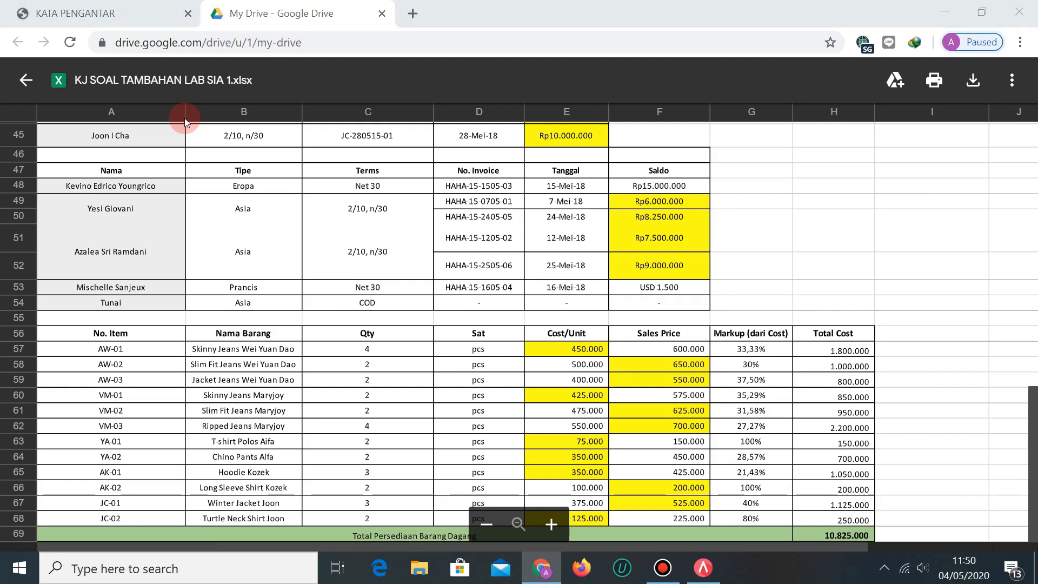
key("alt+Tab")
type("525")
key("Tab")
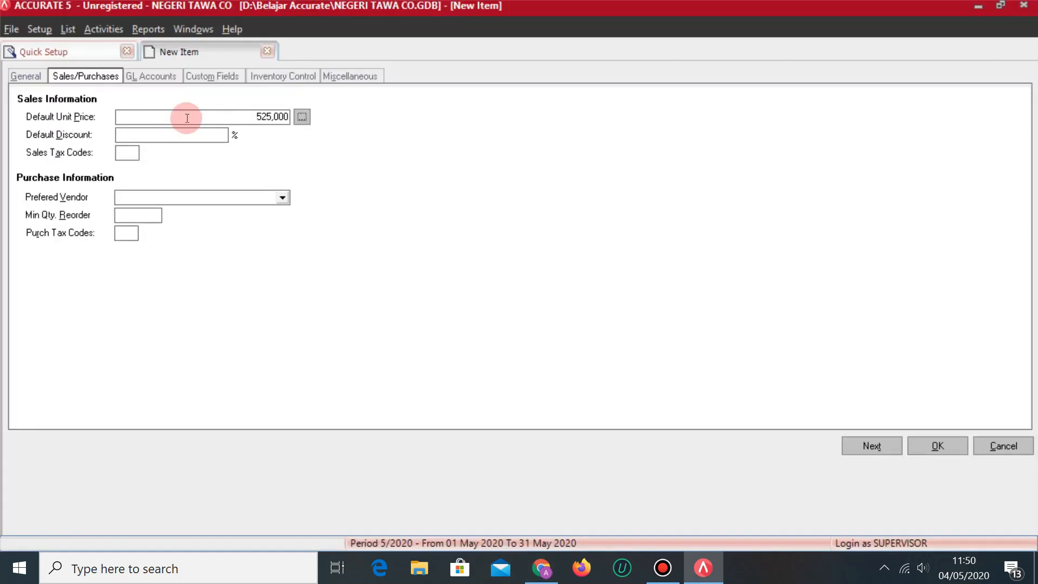
left_click(127, 153)
type("T")
left_click(128, 232)
type("T")
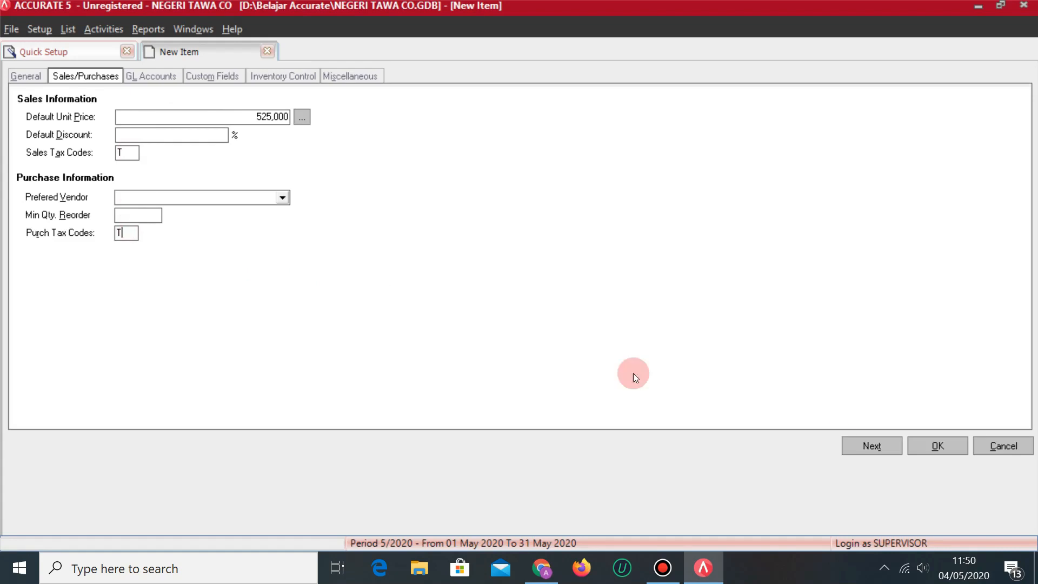
left_click(868, 446)
key("alt+Tab")
left_click(281, 396)
key("alt+Tab")
left_click(147, 154)
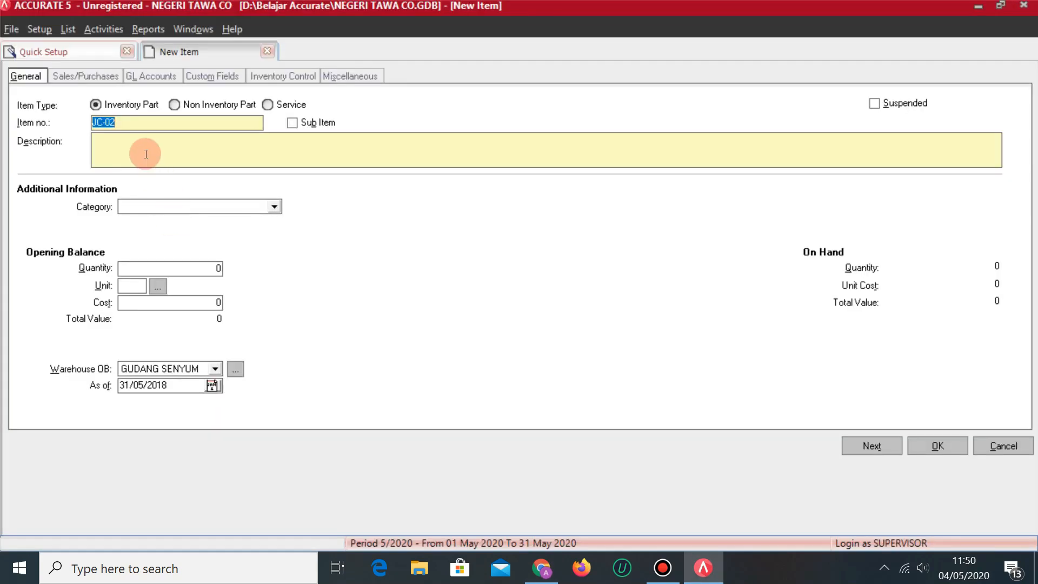
Name the item TURTLE NECK SHIRT JOON and assign it to category JC.
type("TURTLE NECK SHIRT JOON")
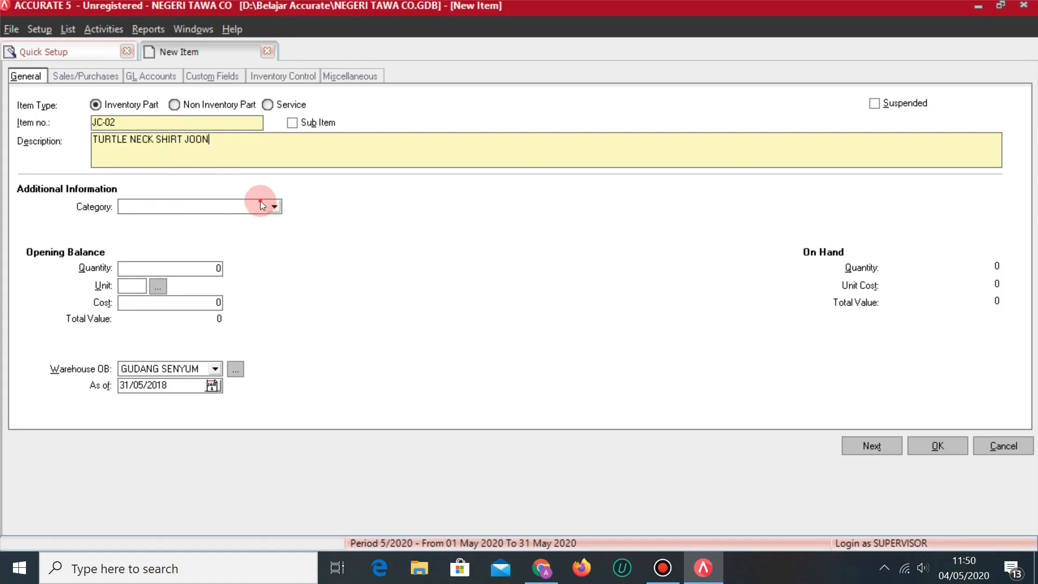
left_click(262, 206)
left_click(129, 243)
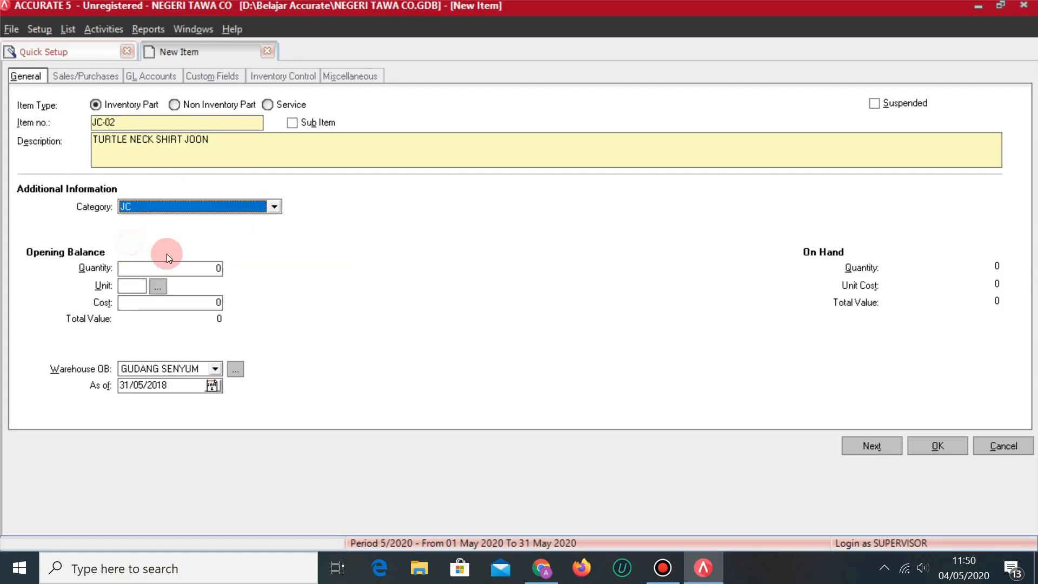
Enter an opening balance of 2 PCS at 125,000 cost in warehouse GUDANG TAWA.
left_click(175, 270)
key("alt+Tab")
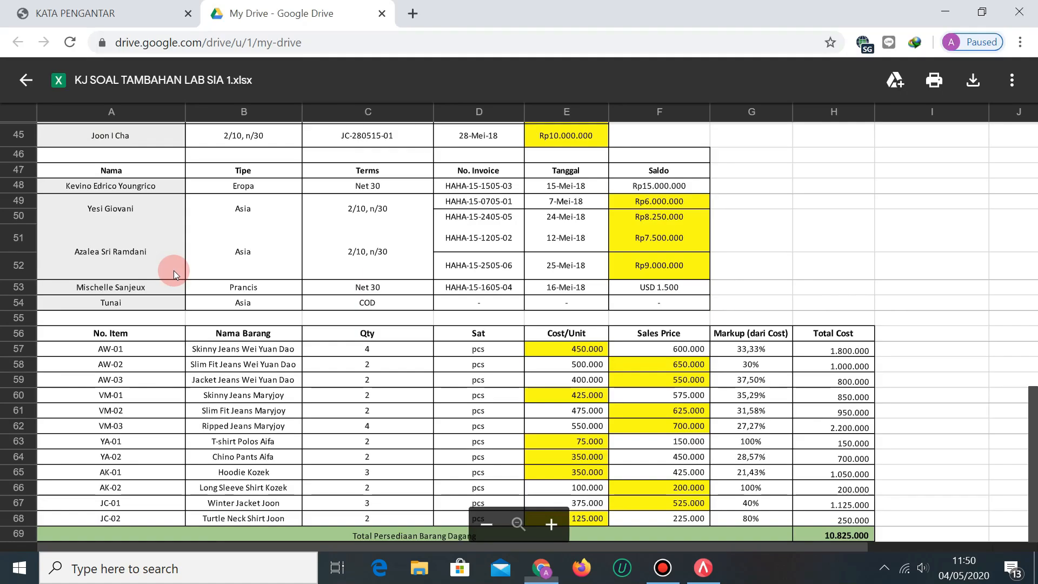
key("alt+Tab")
type("2")
key("Tab")
type("PCS")
key("alt+Tab")
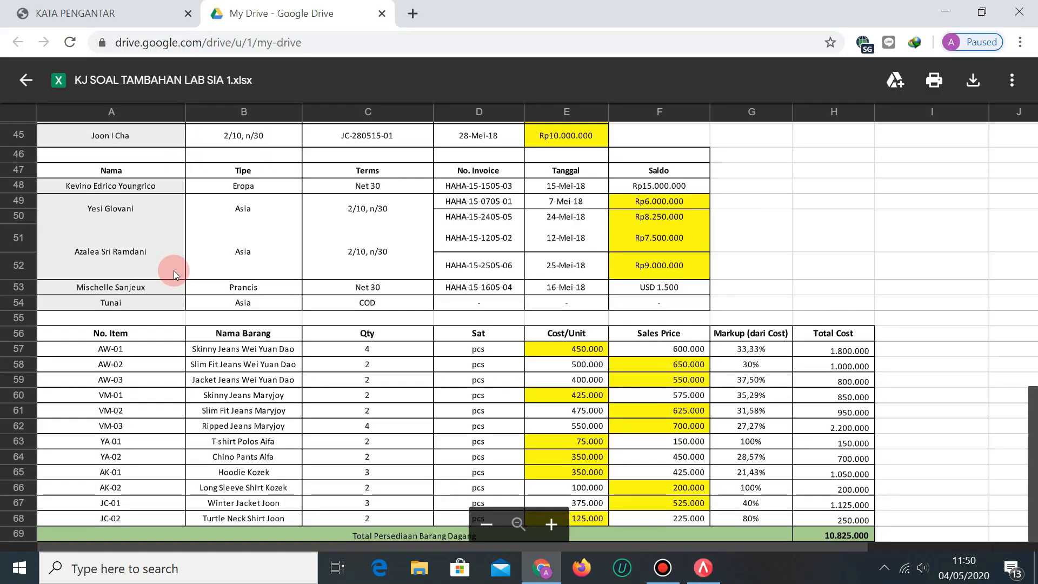
key("alt+Tab")
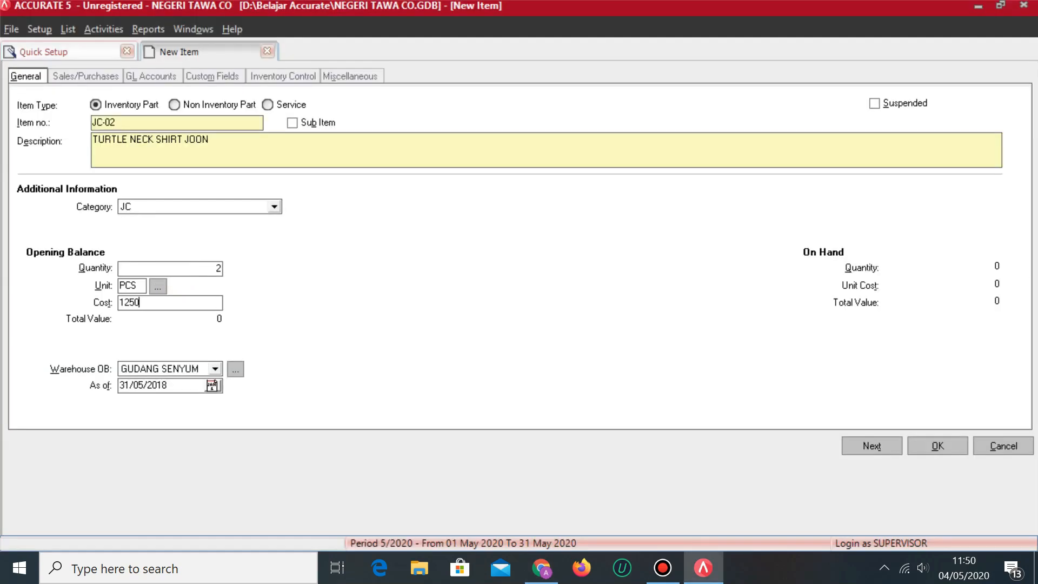
type("125000")
key("Tab")
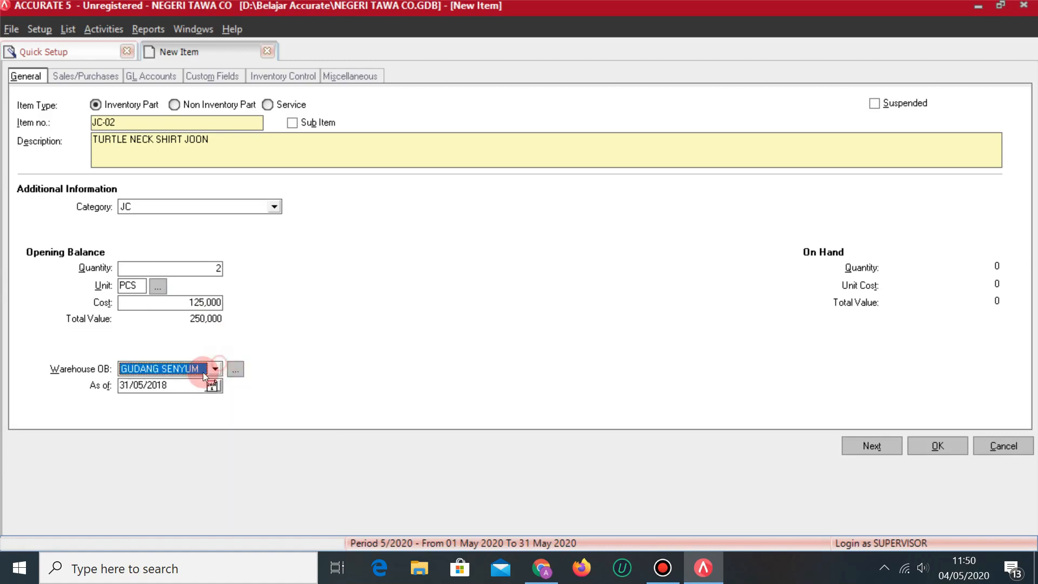
left_click(216, 369)
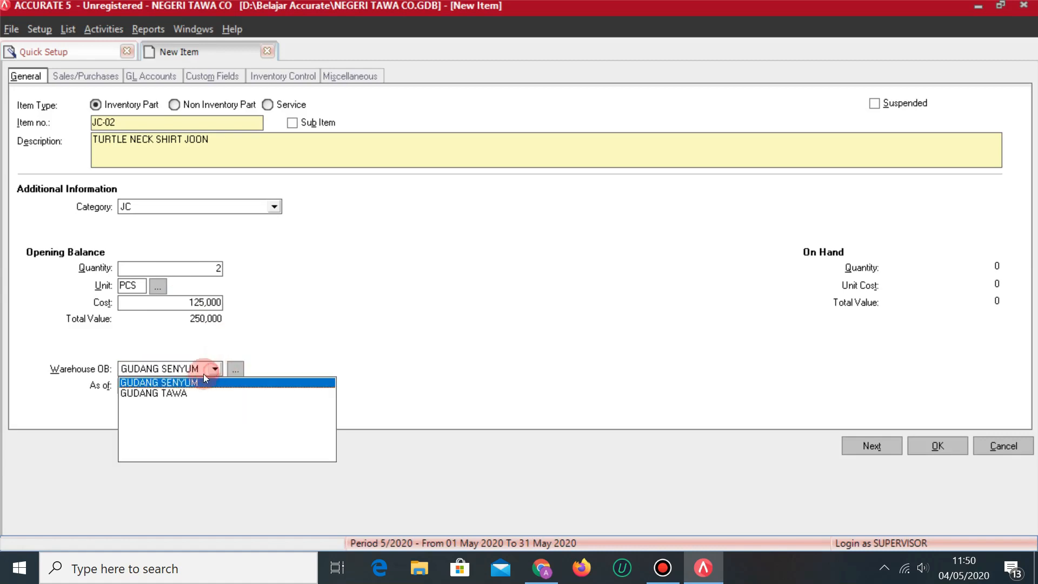
left_click(170, 393)
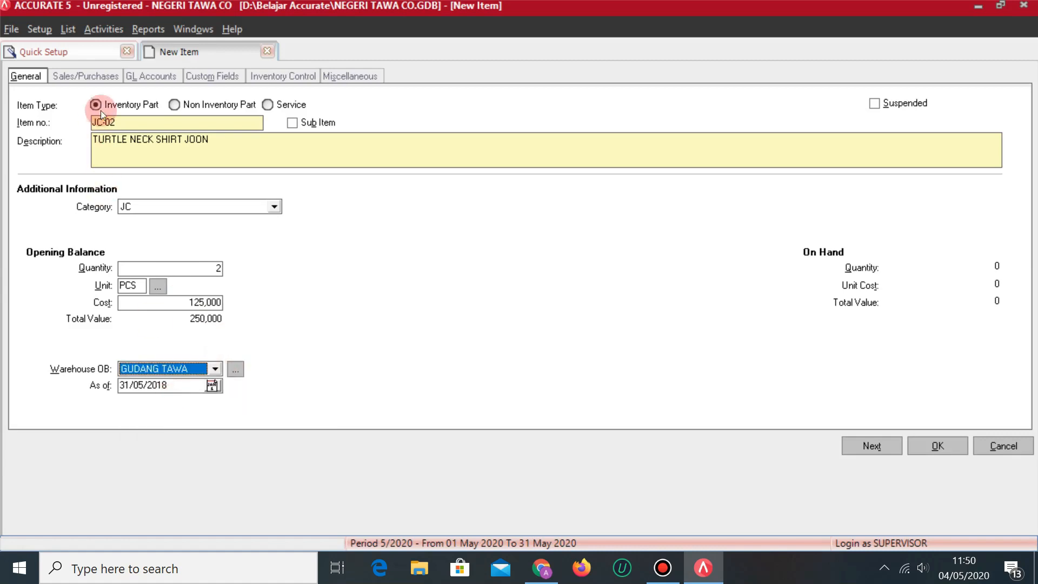
Set the selling price to 225,000 and both tax codes to T, then save the item.
left_click(86, 76)
key("alt+Tab")
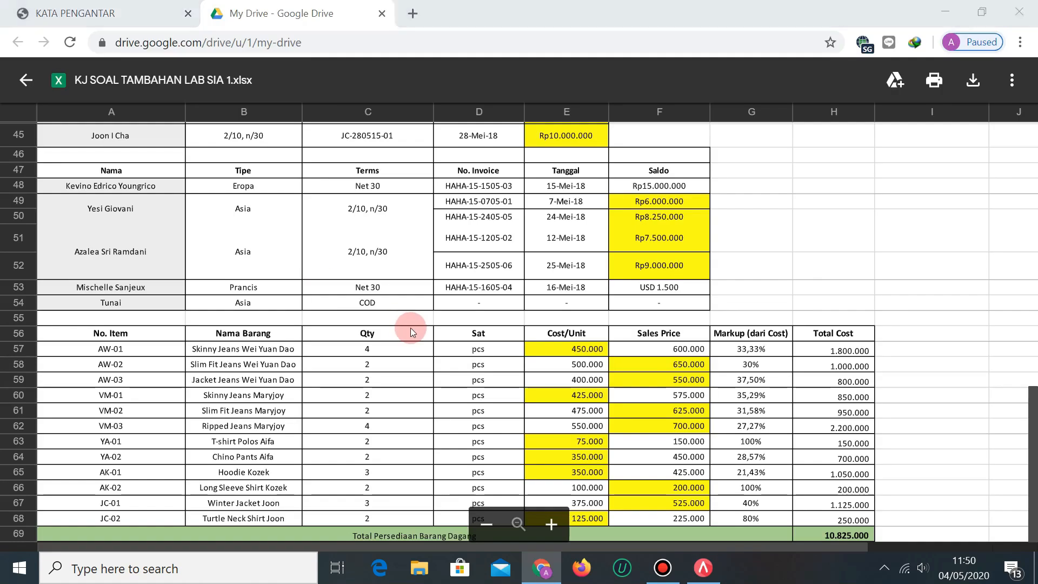
key("alt+Tab")
type("225,000")
key("Tab")
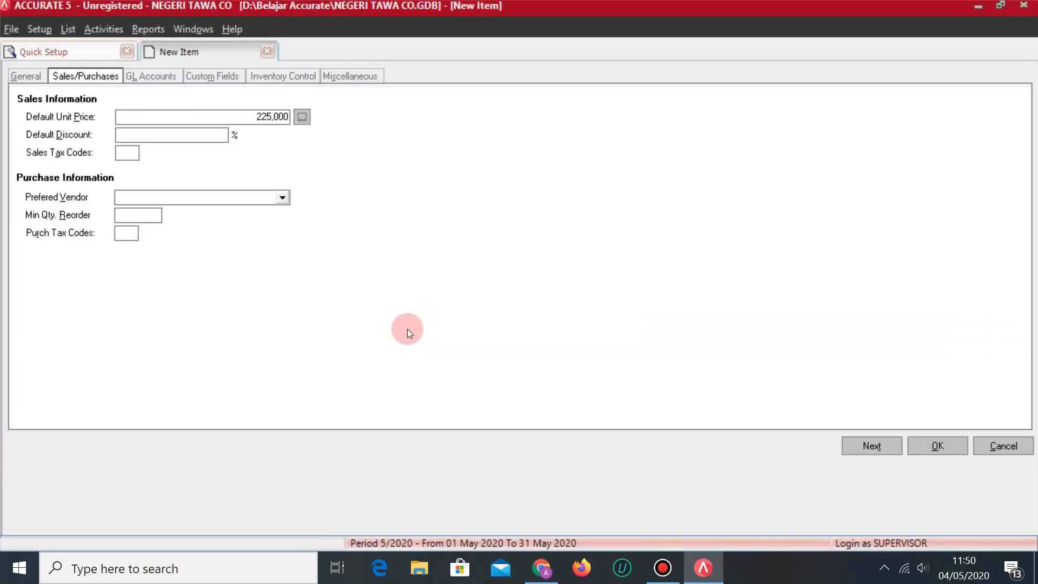
type("T")
left_click(126, 233)
type("T")
left_click(938, 447)
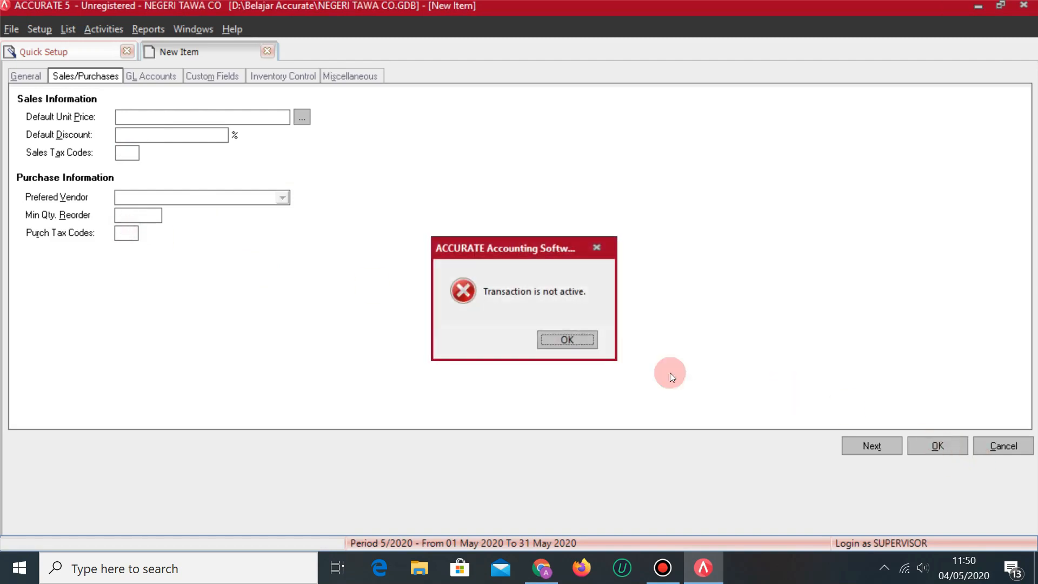
Dismiss the 'Transaction is not active' error, check the item list, and move to Fixed Assets.
left_click(568, 340)
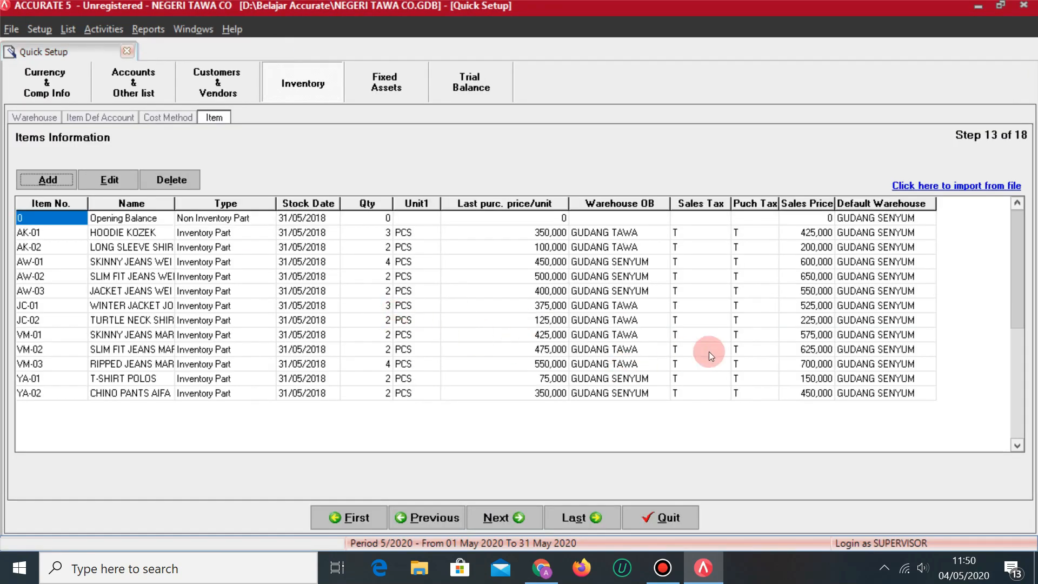
left_click(854, 338)
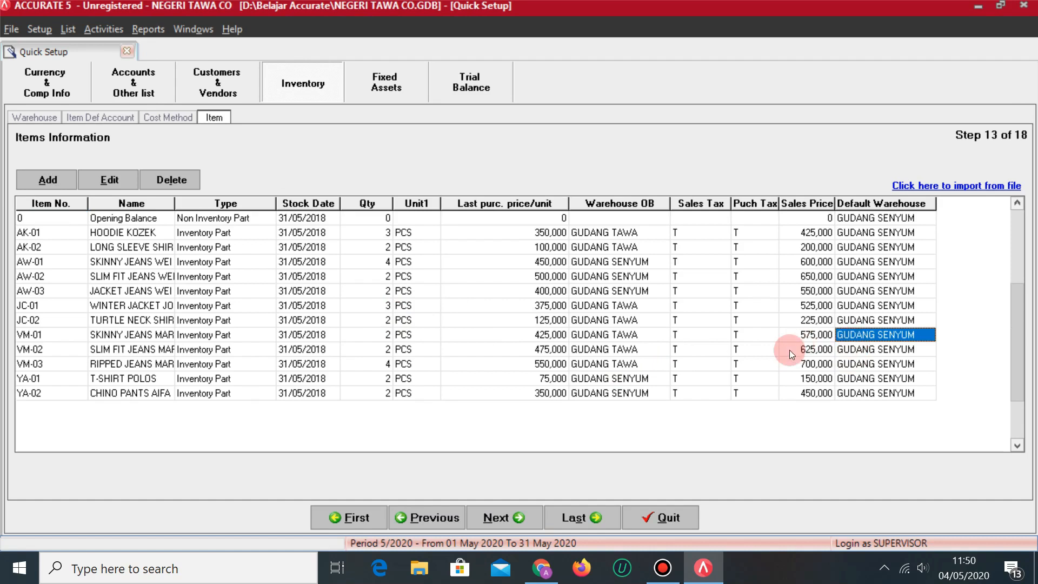
key("Left")
key("Left")
key("Left")
key("Left")
key("Left")
key("Left")
key("Left")
key("Left")
key("Left")
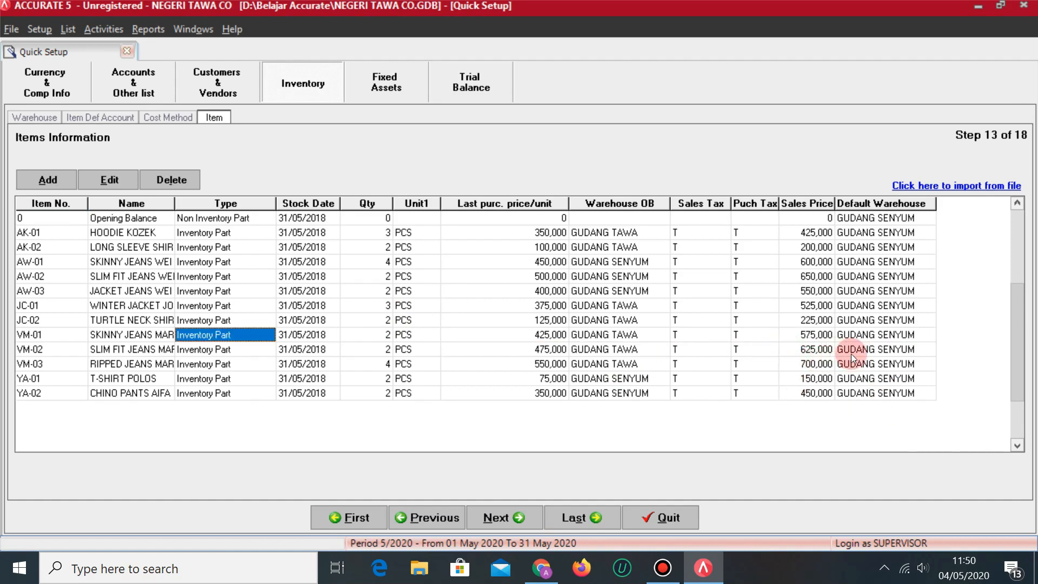
key("alt+Tab")
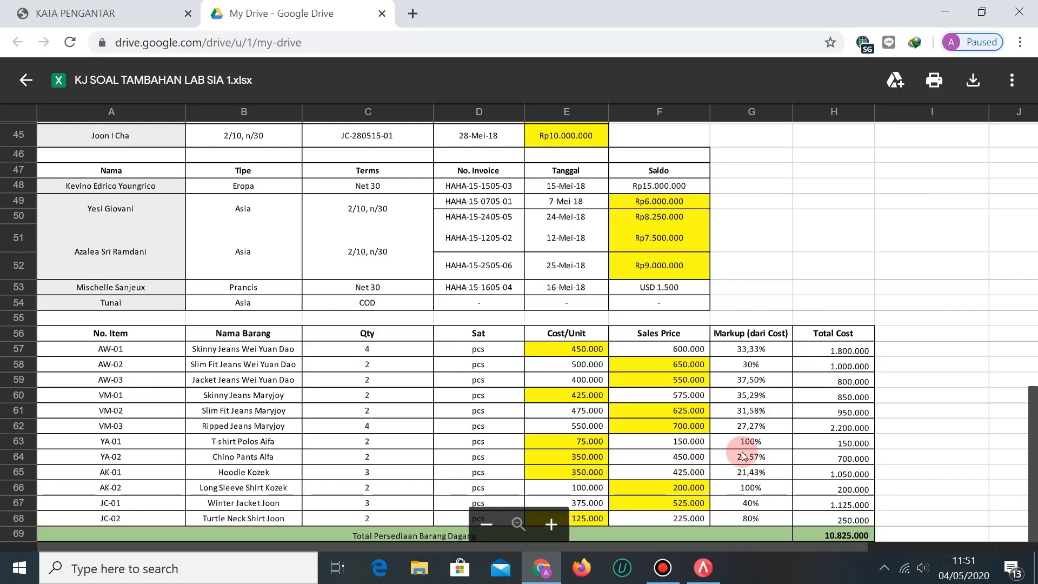
key("alt+Tab")
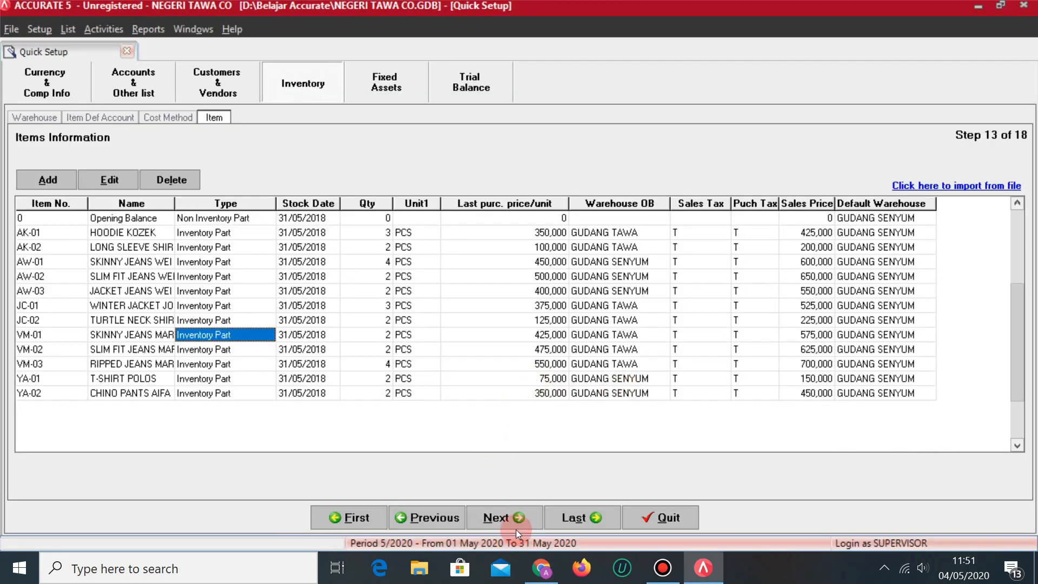
left_click(516, 529)
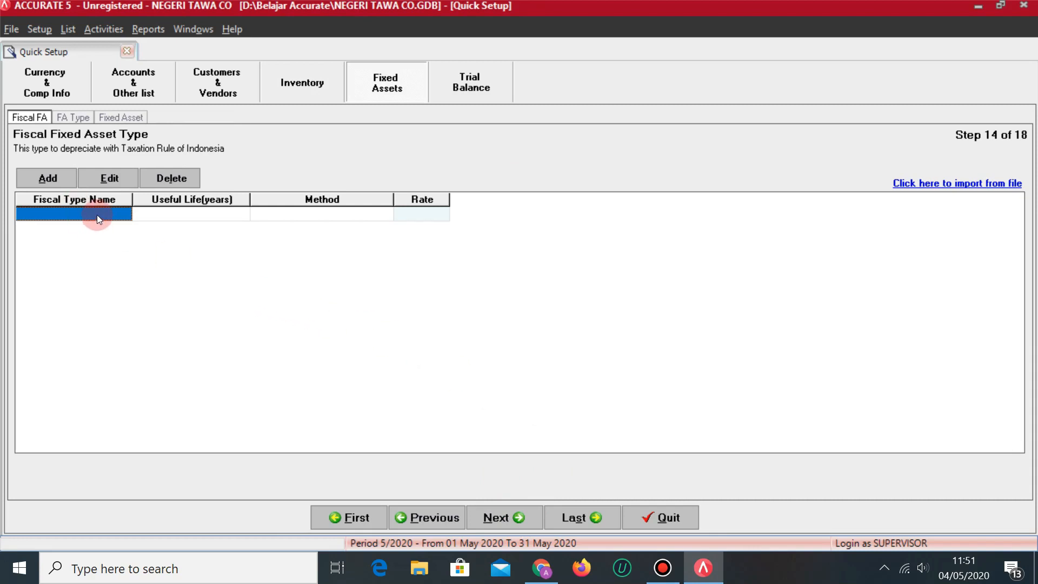
Add fiscal type TANAH as Non Depreciable, using the PDF module as reference.
key("alt+Tab")
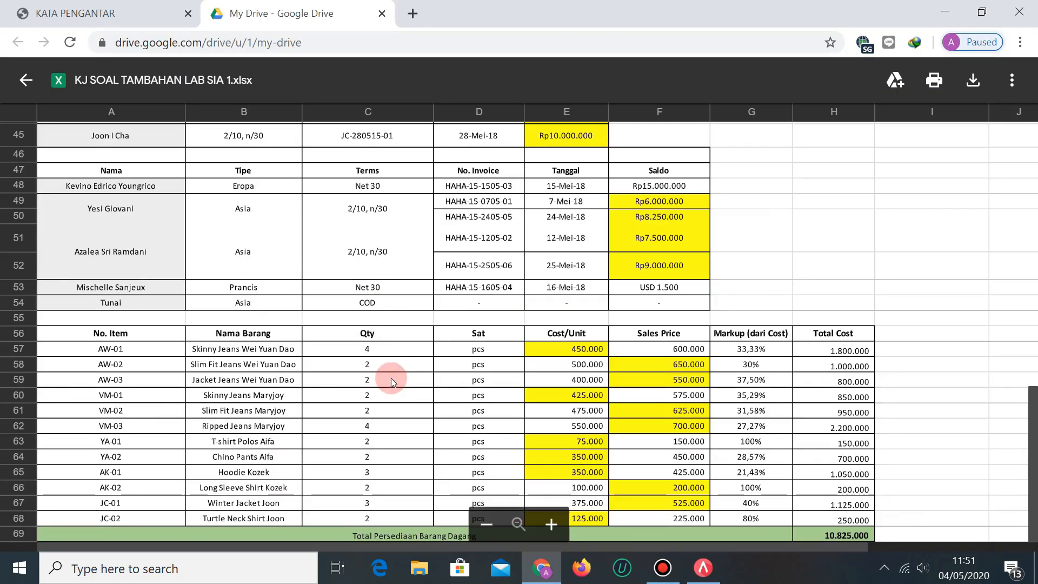
key("alt+Tab")
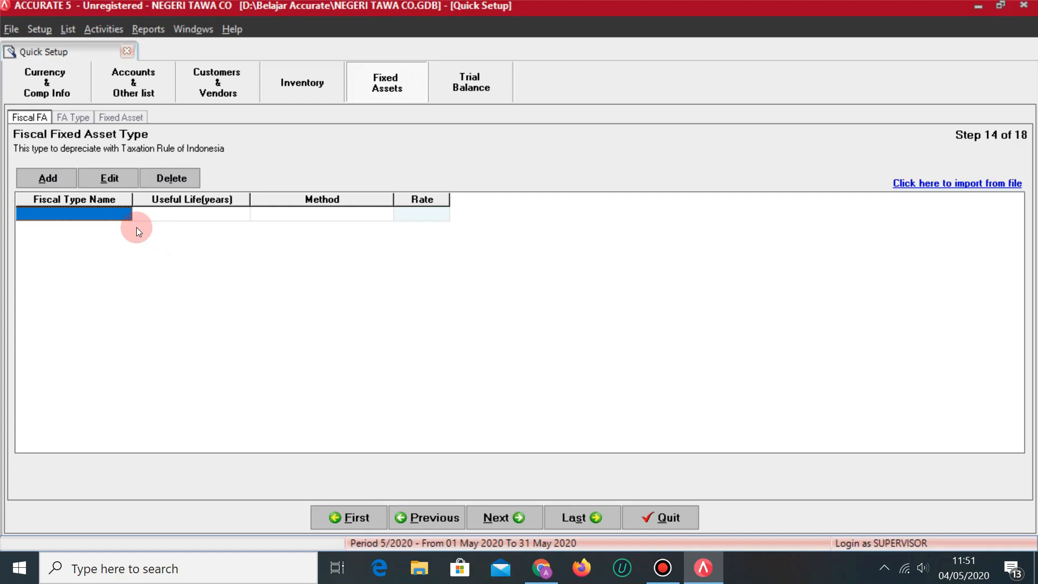
key("alt+Tab")
key("ctrl+shift+Tab")
scroll(384, 309, "up", 6)
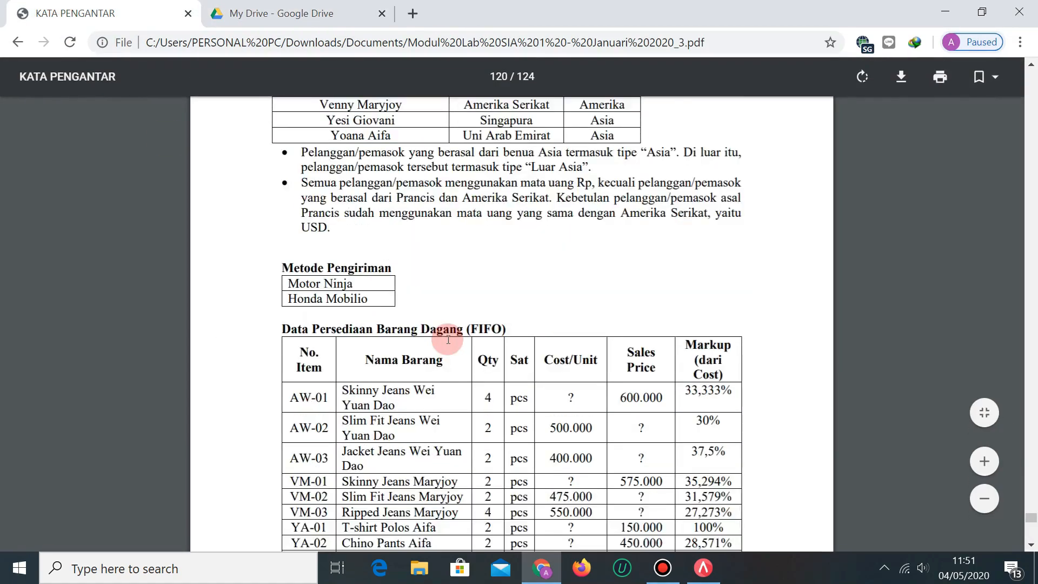
scroll(440, 268, "down", 12)
scroll(478, 348, "down", 5)
scroll(476, 341, "up", 3)
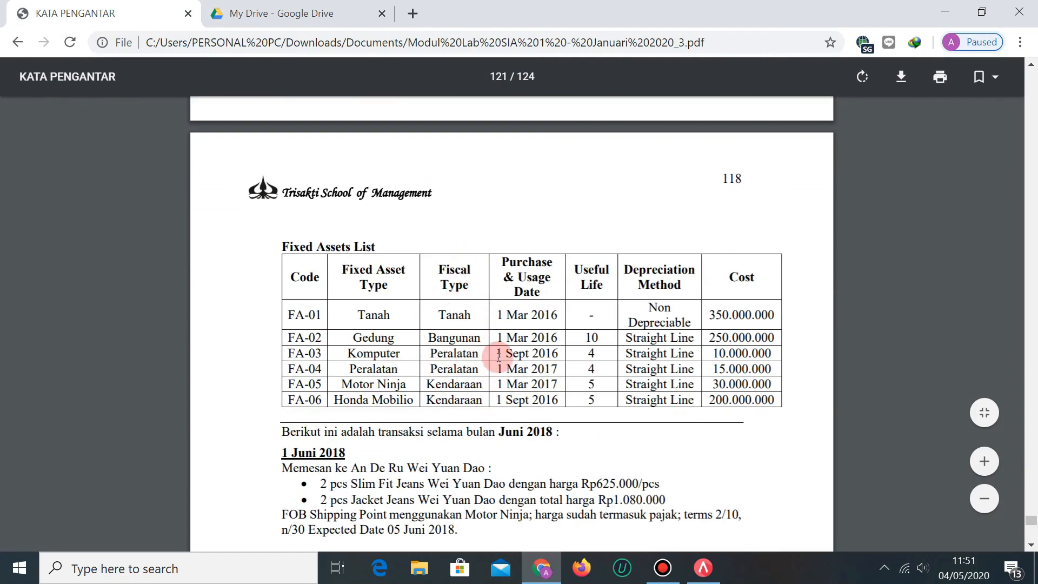
key("alt+Tab")
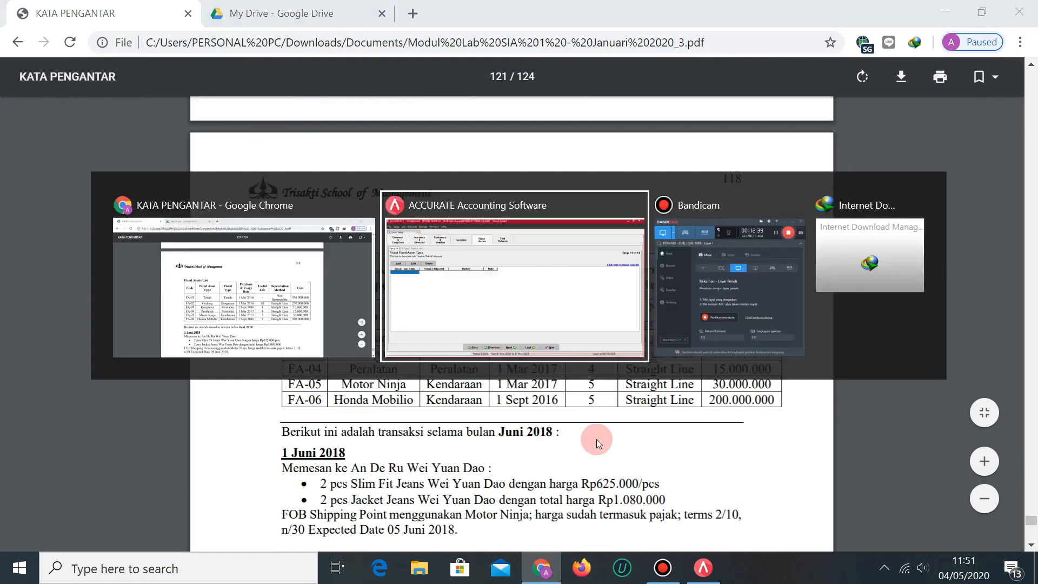
type("TANAH")
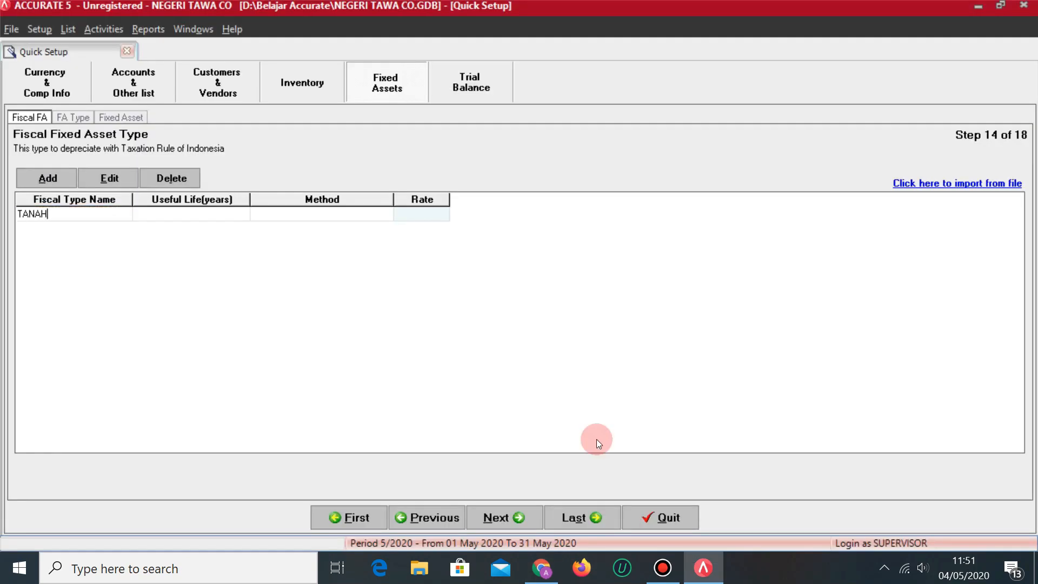
key("Tab")
key("Tab")
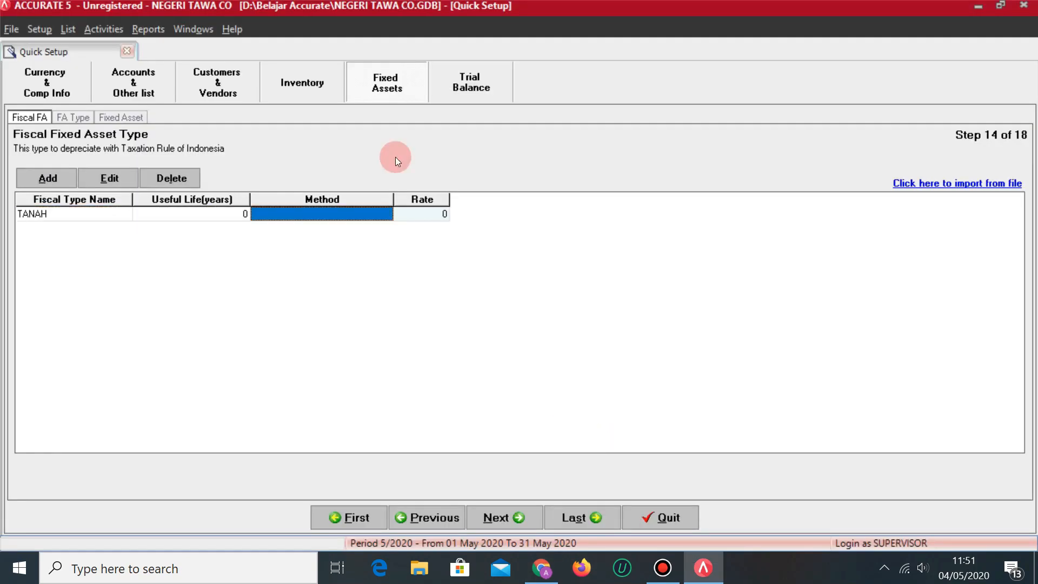
left_click(382, 214)
left_click(385, 213)
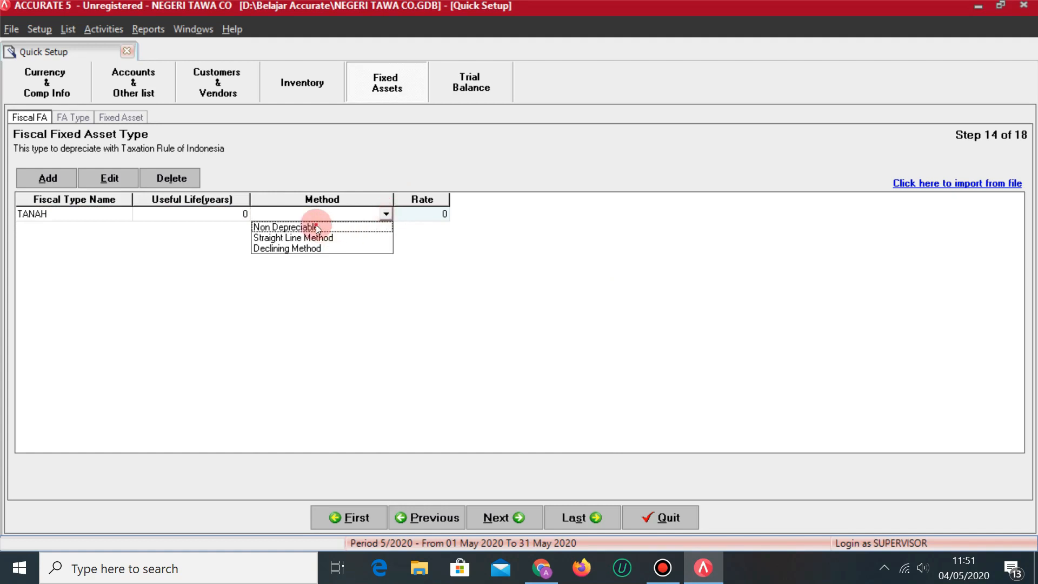
left_click(316, 225)
key("Tab")
key("Tab")
Add fiscal type BANGUNAN with a 10-year life, Straight Line Method.
key("alt+Tab")
key("alt+Tab")
type("BANGUNAN")
key("Tab")
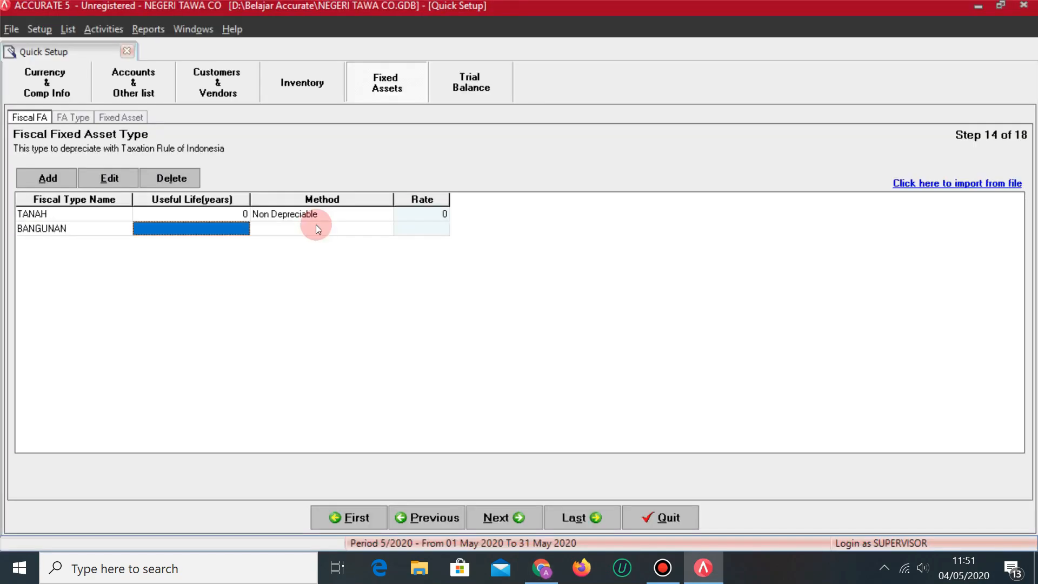
key("alt+Tab")
key("alt+Tab")
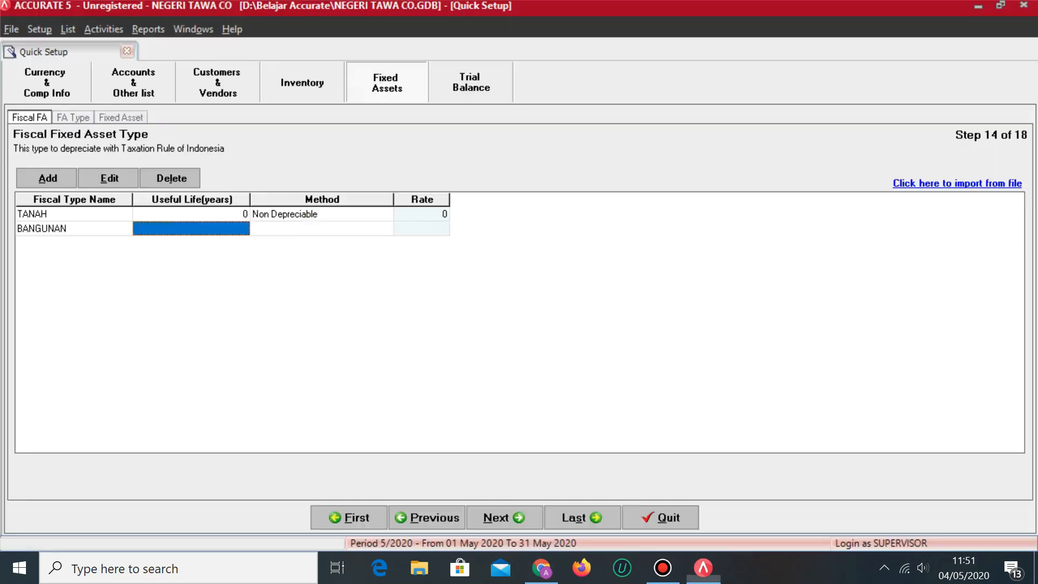
type("10")
key("Tab")
left_click(332, 230)
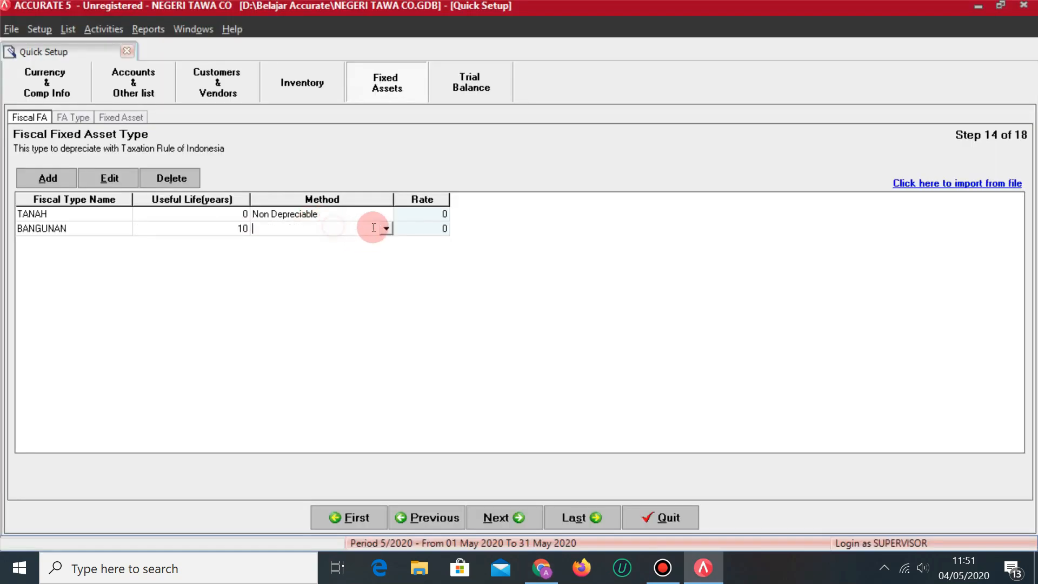
left_click(386, 228)
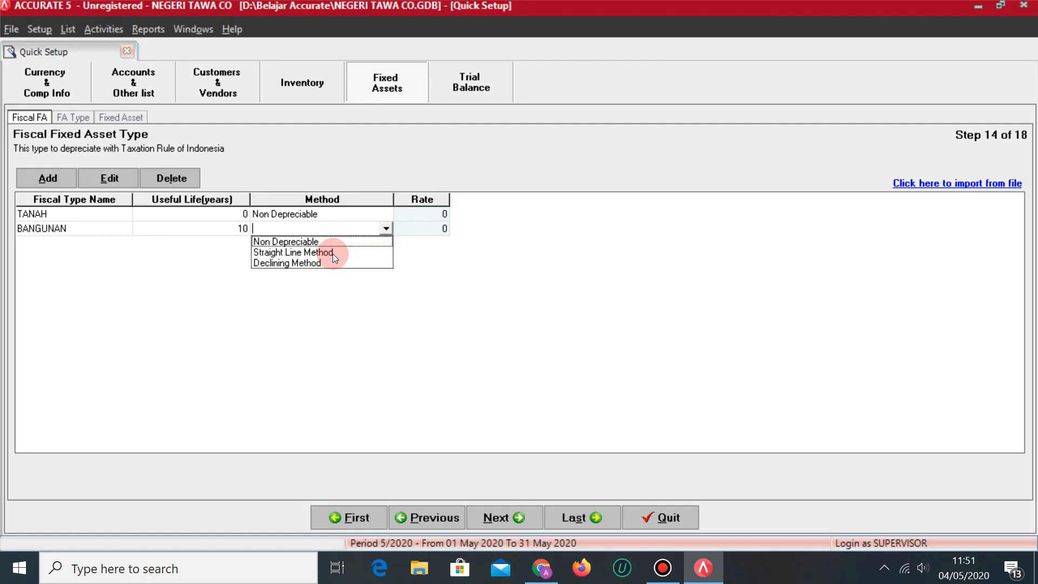
left_click(332, 255)
key("Tab")
Add fiscal type PERALATAN with a 4-year life, Straight Line Method.
key("alt+Tab")
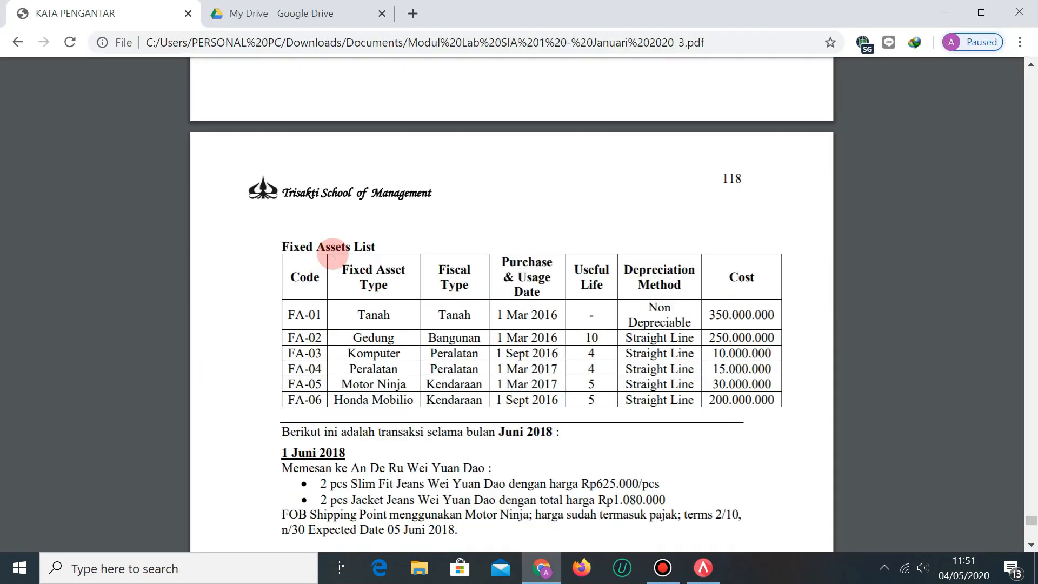
key("alt+Tab")
type("PERALATA")
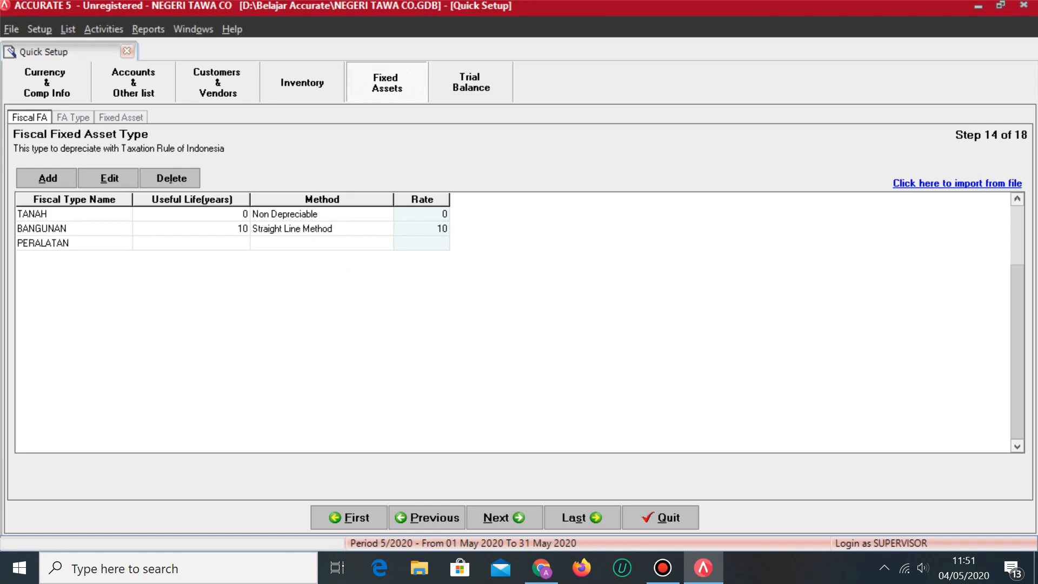
key("Tab")
key("alt+Tab")
Add fiscal type KENDARAAN with a 5-year life, Straight Line Method, and continue.
key("alt+Tab")
type("4")
key("Tab")
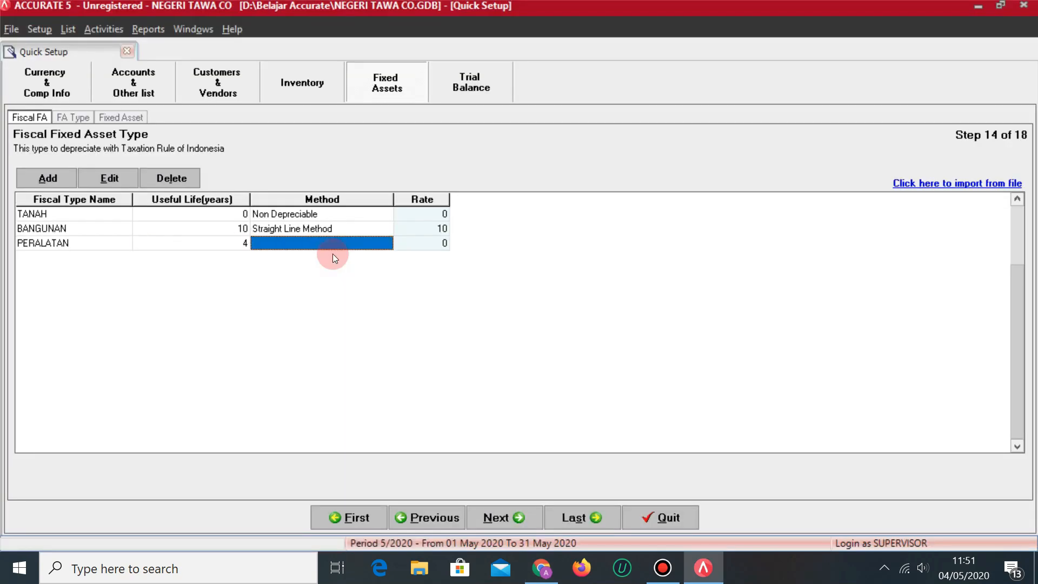
left_click(361, 243)
left_click(386, 243)
left_click(327, 269)
key("Tab")
key("alt+Tab")
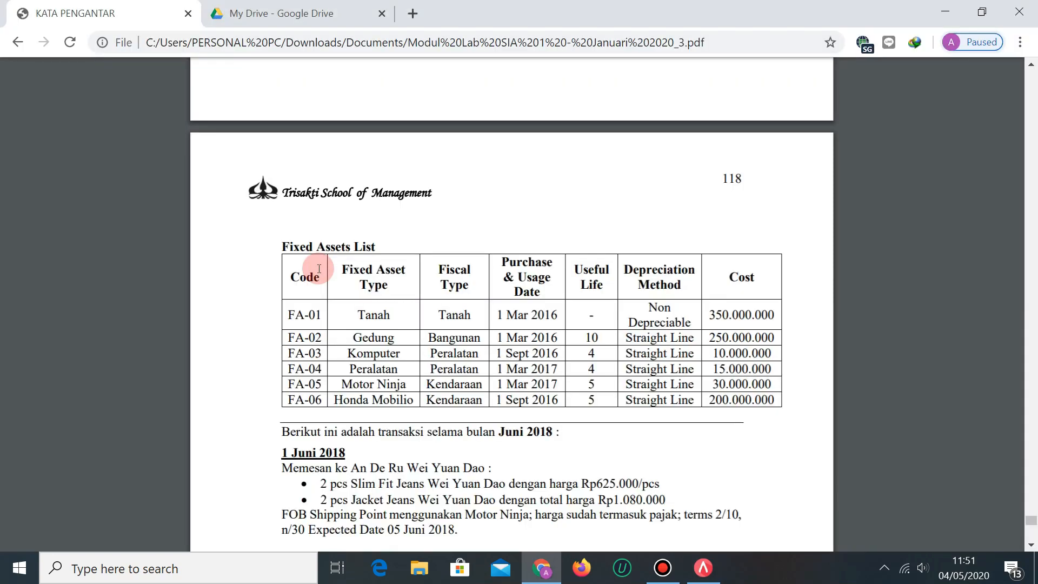
key("alt+Tab")
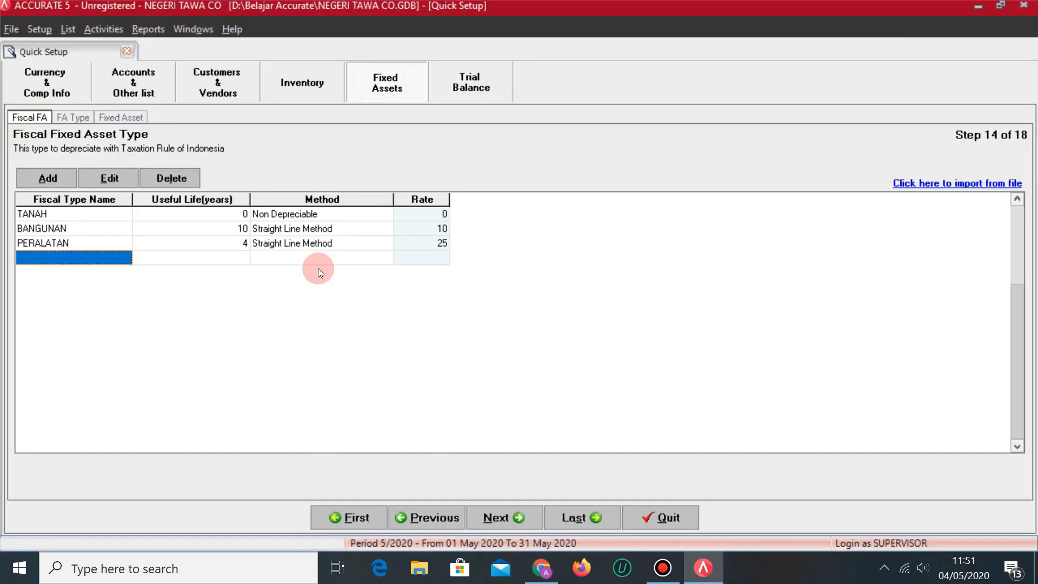
key("alt+Tab")
key("alt+Tab")
type("KENDARAAN")
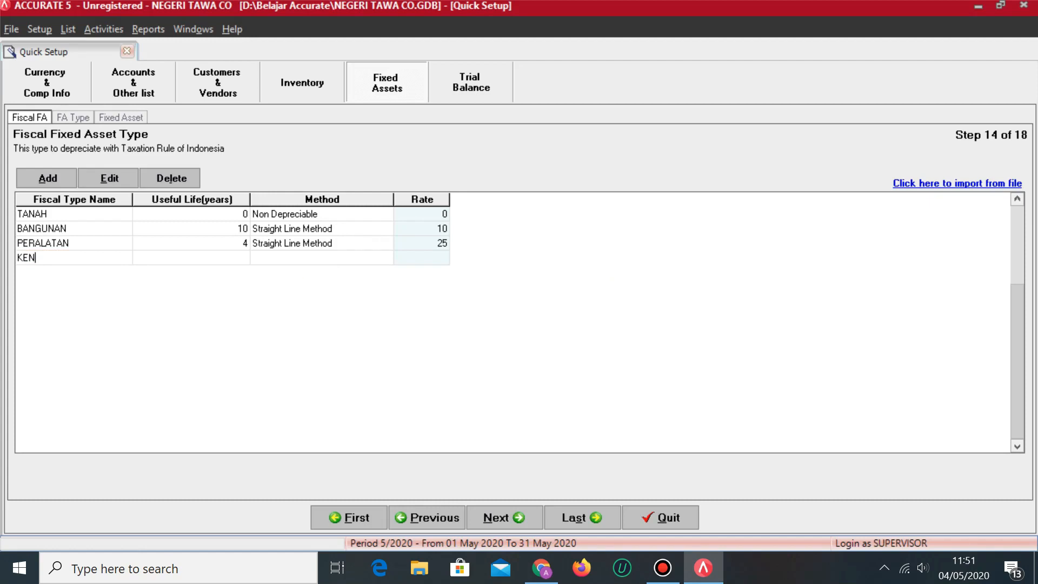
key("Tab")
key("alt+Tab")
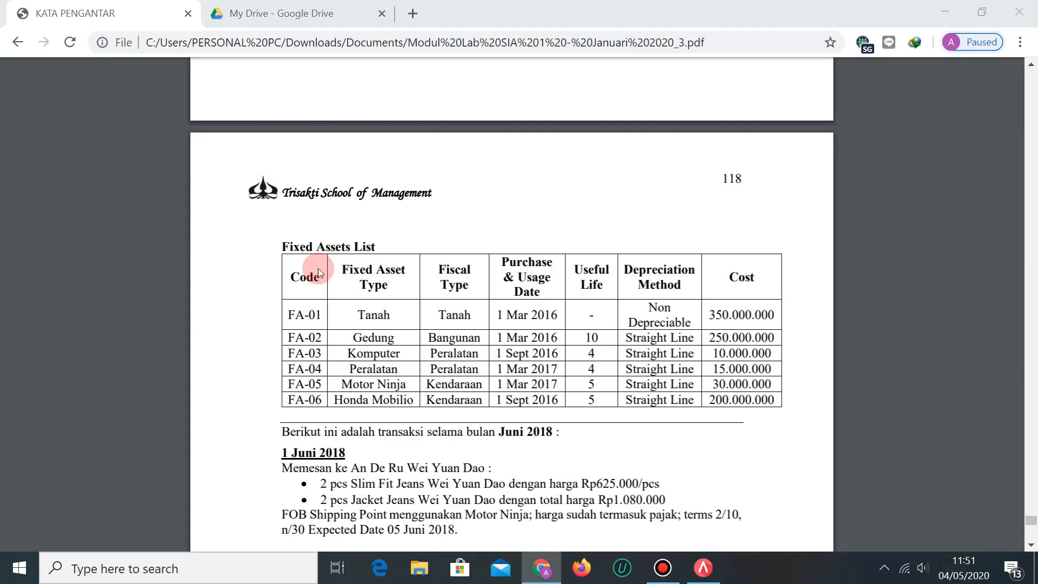
key("alt+Tab")
type("5")
key("Tab")
key("alt+Tab")
key("alt+Tab")
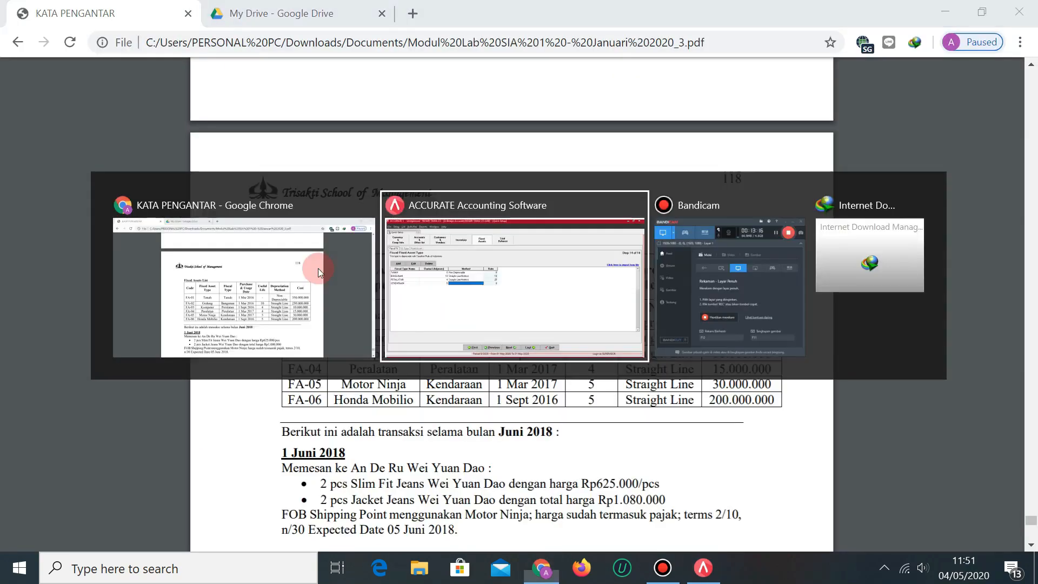
left_click(354, 260)
left_click(385, 258)
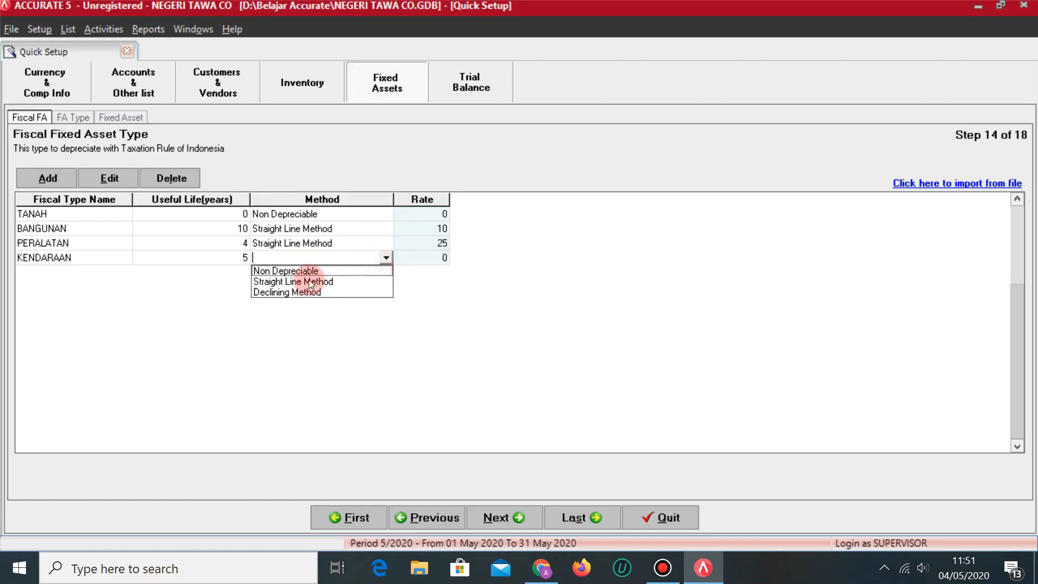
left_click(339, 279)
key("Tab")
key("Tab")
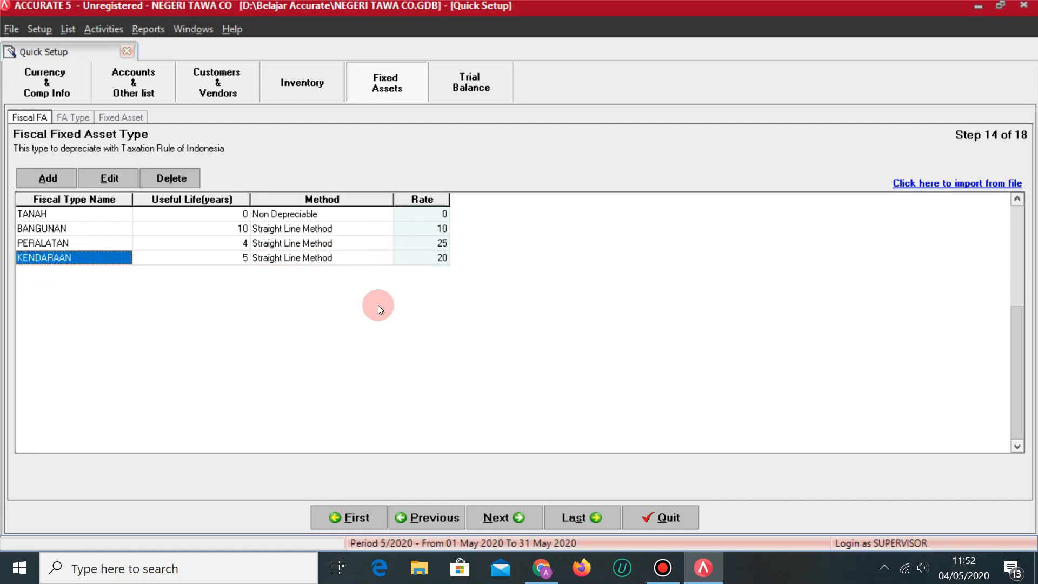
left_click(497, 519)
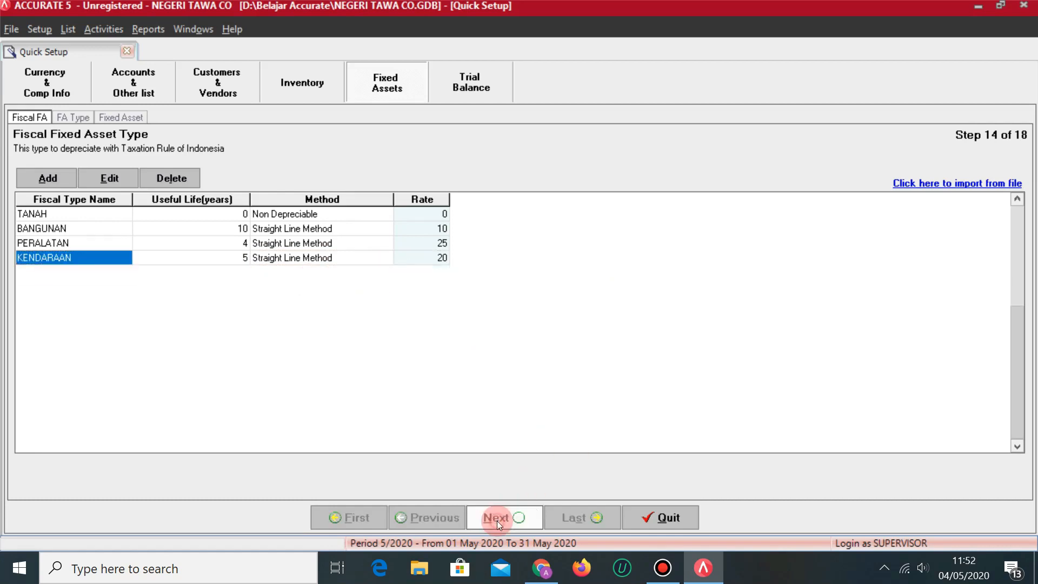
Add asset types TANAH (fiscal TANAH) and GEDUNG (fiscal BANGUNAN).
key("alt+Tab")
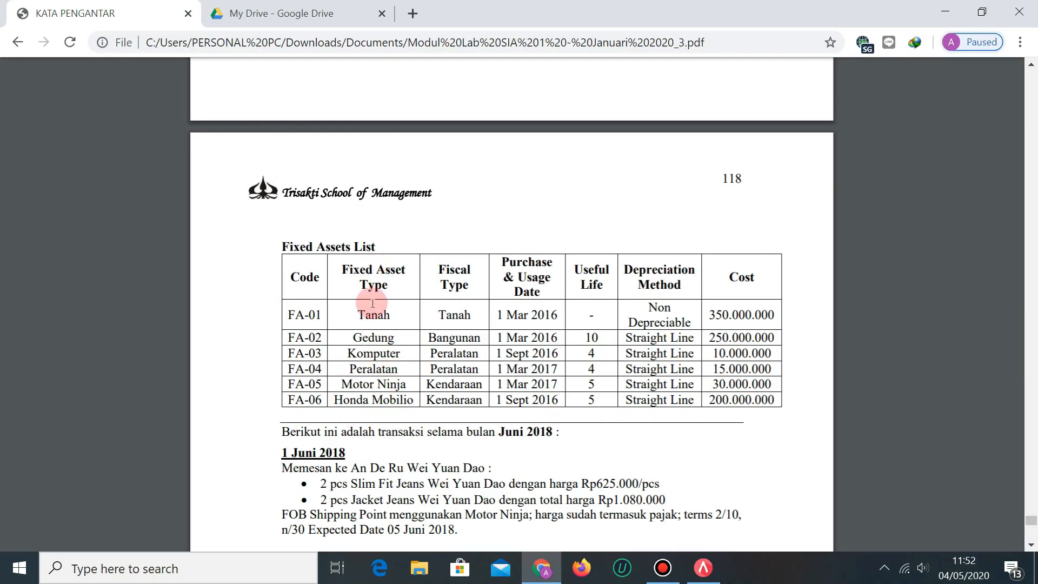
key("alt+Tab")
type("TANAH")
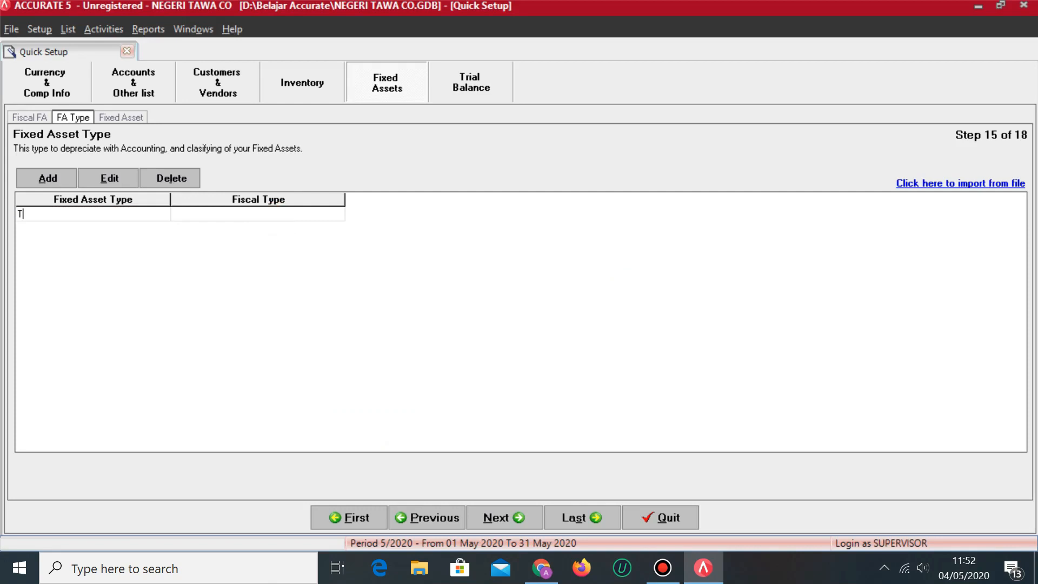
key("Tab")
left_click(293, 211)
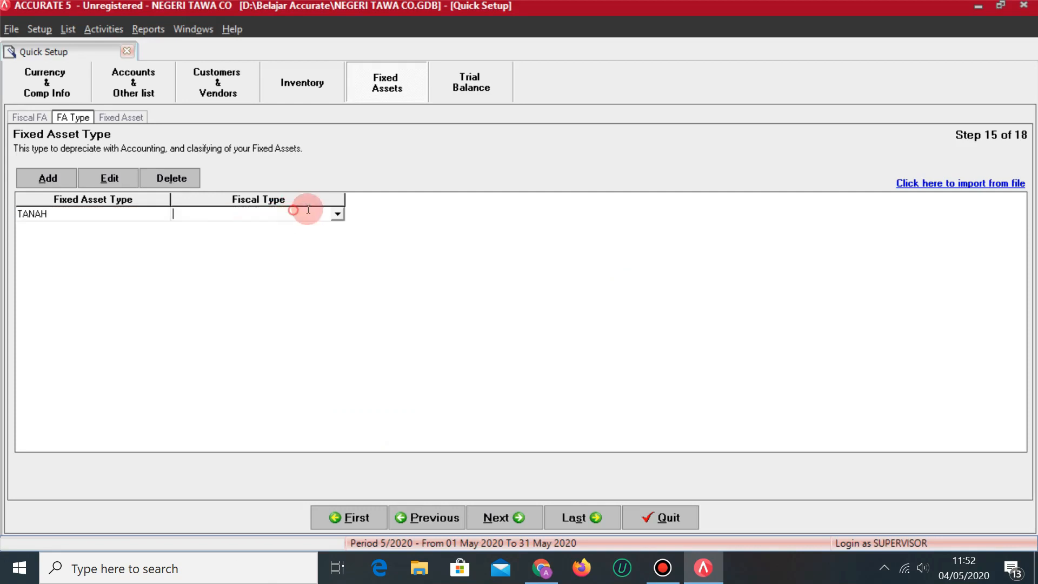
left_click(337, 213)
left_click(213, 238)
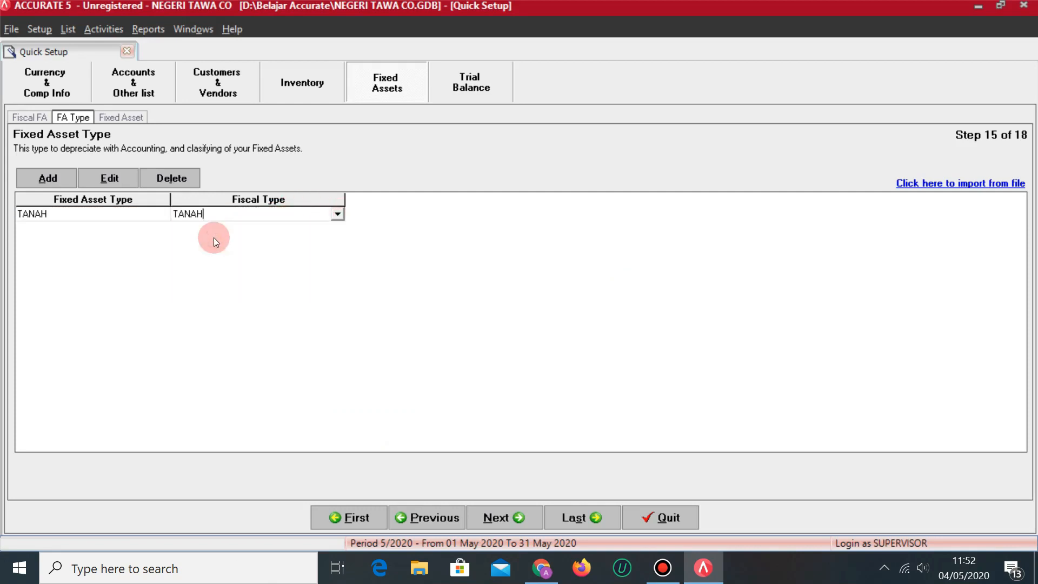
key("Tab")
key("alt+Tab")
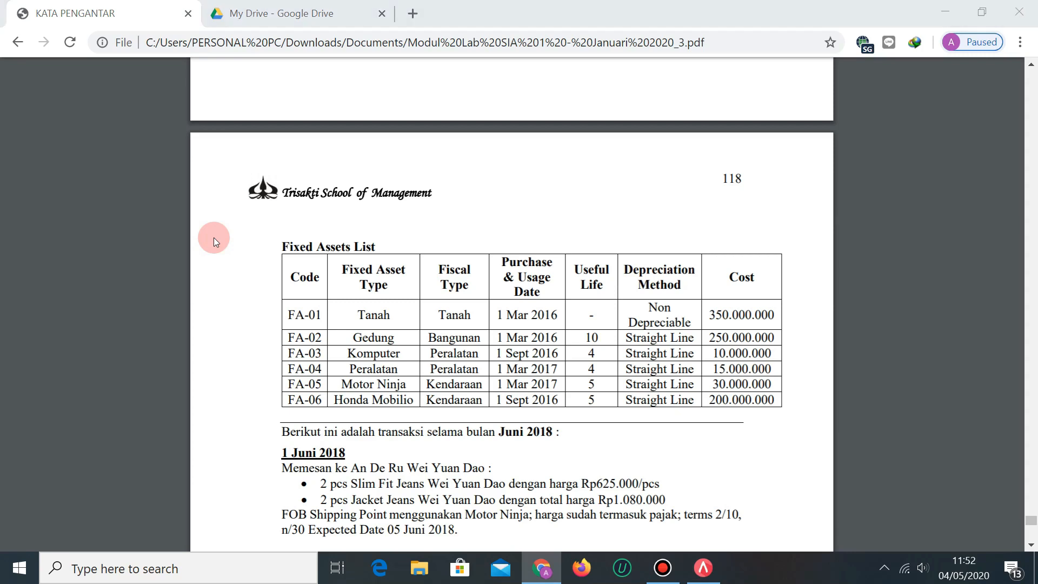
key("alt+Tab")
type("GEDUNG")
key("Tab")
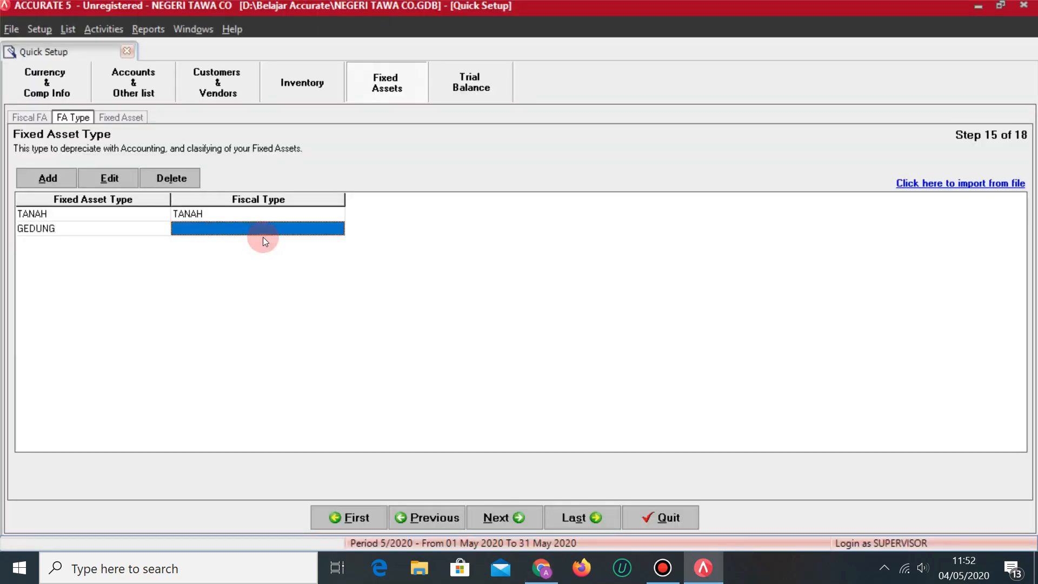
left_click(336, 228)
left_click(215, 263)
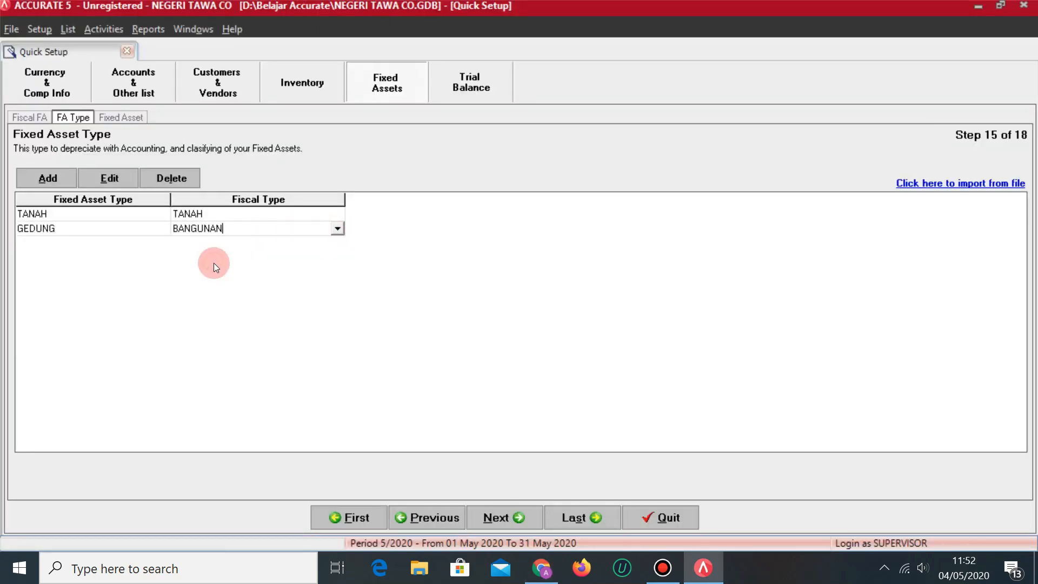
key("Tab")
Add asset types KOMPUTER and PERALATAN, both mapped to fiscal type PERALATAN.
key("alt+Tab")
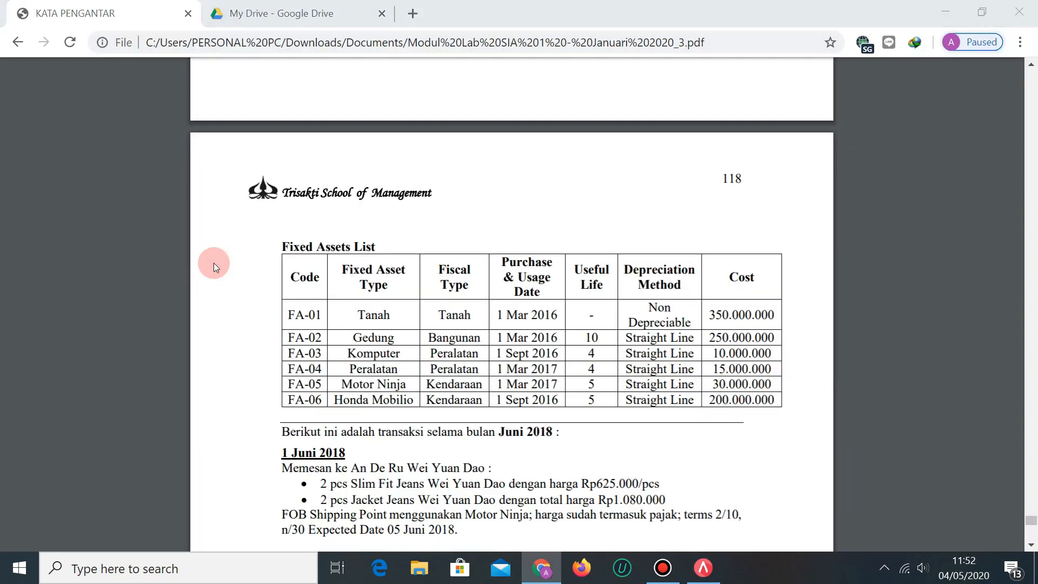
key("alt+Tab")
type("TER")
key("Tab")
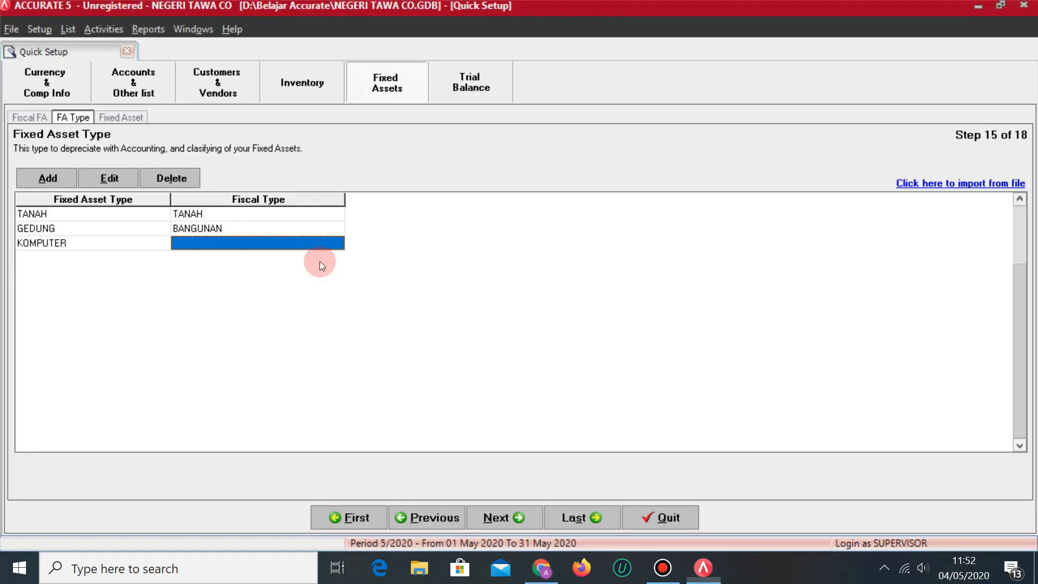
left_click(343, 242)
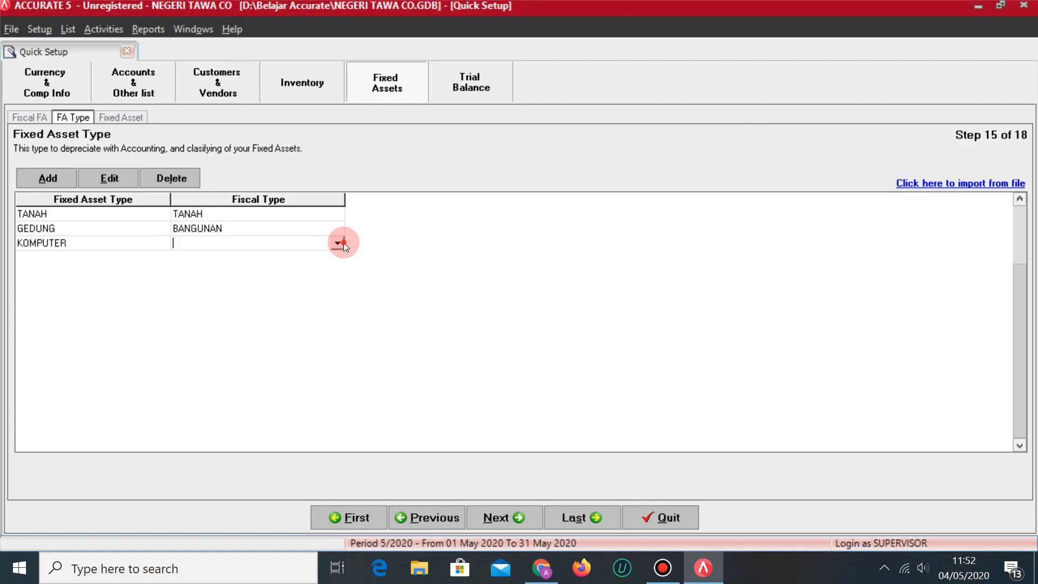
left_click(336, 243)
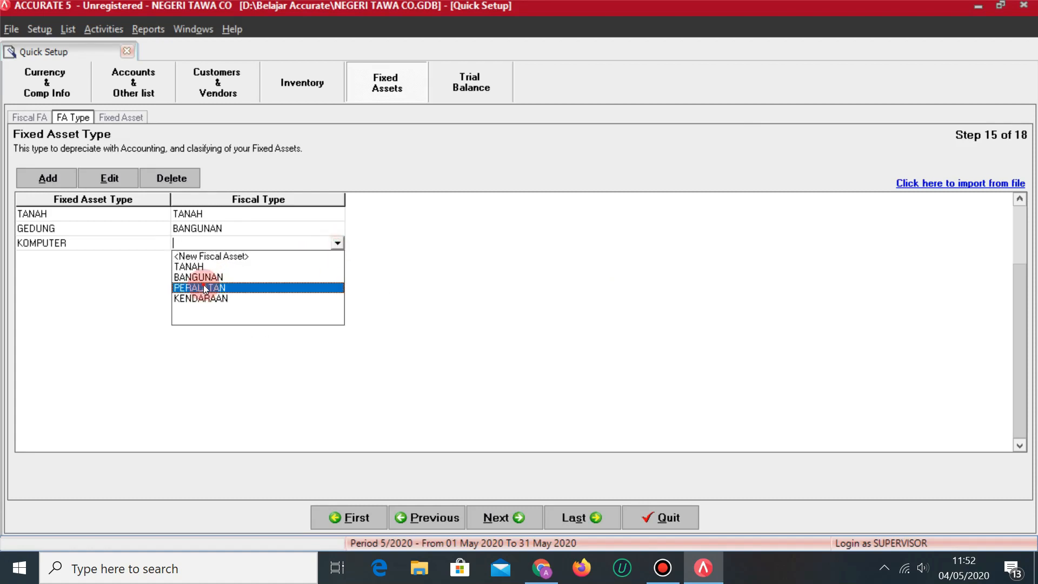
left_click(208, 288)
key("Down")
key("alt+Tab")
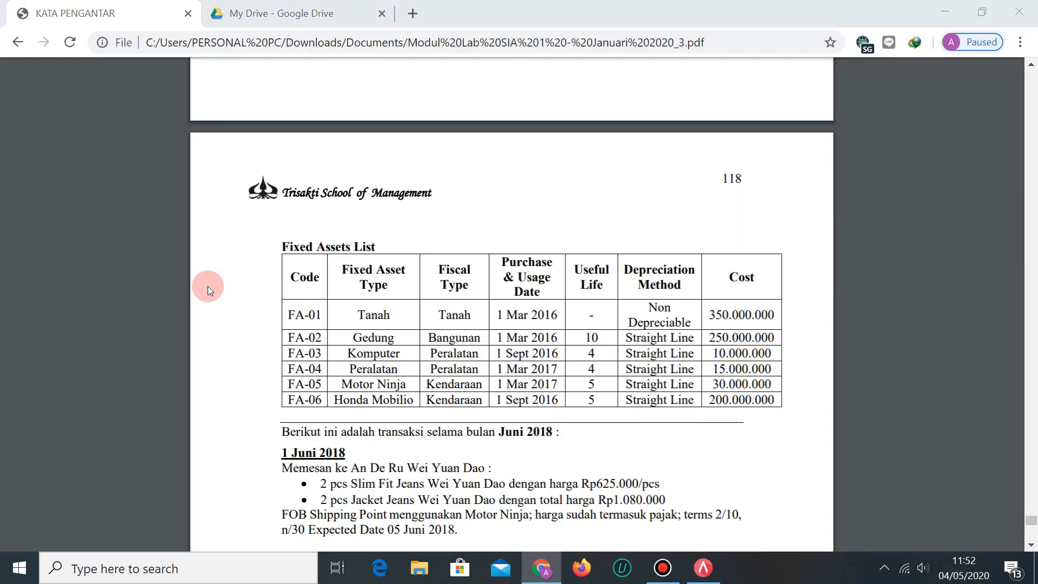
key("alt+Tab")
type("PERALATAN")
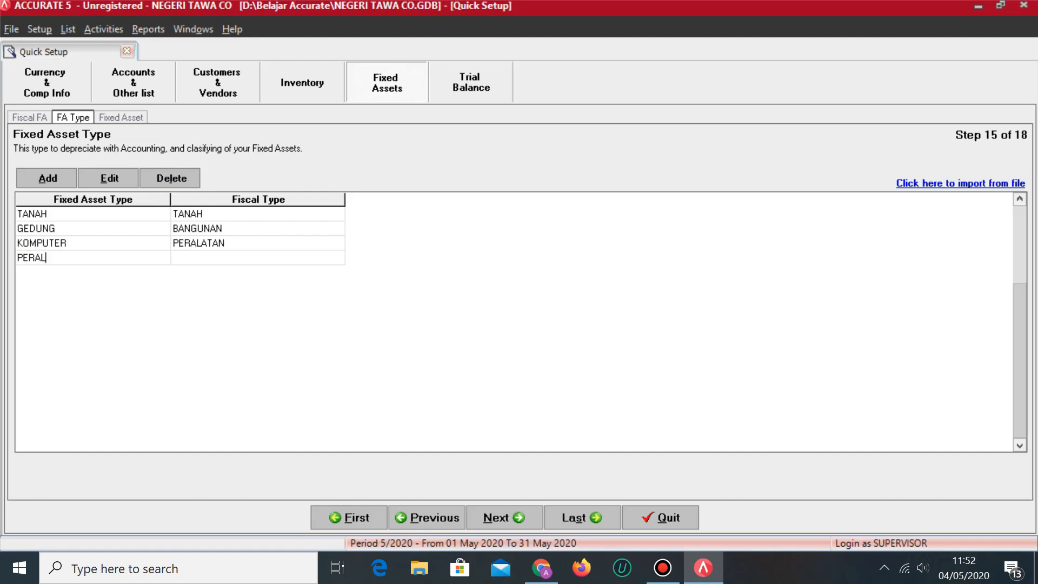
key("Tab")
left_click(331, 258)
left_click(338, 258)
left_click(204, 304)
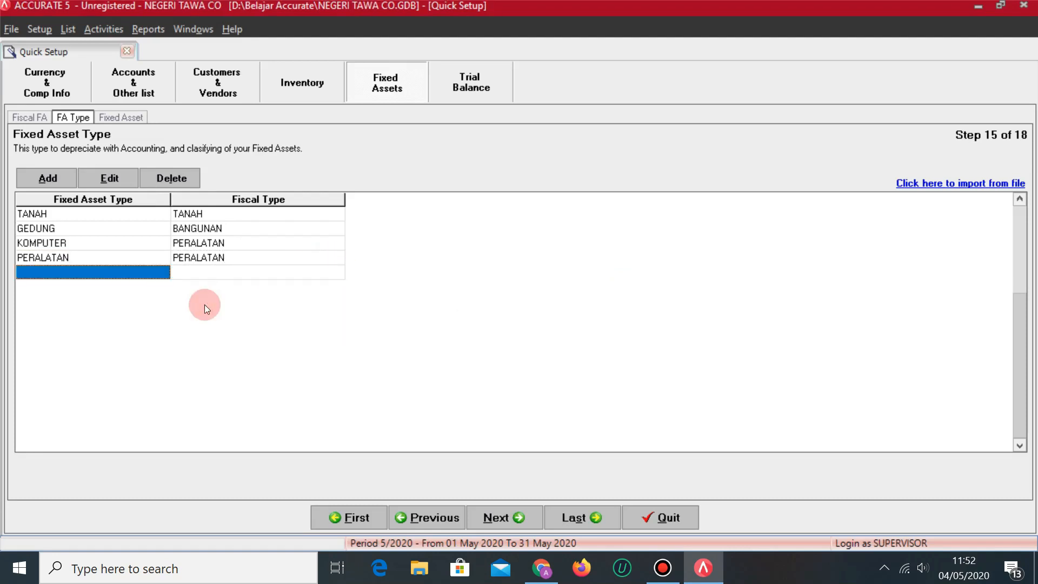
key("alt+Tab")
key("alt+Tab")
Add MOTOR NINJA and HONDA MOBILIO under fiscal type KENDARAAN, removing the blank row.
type("MOTOR NINJA")
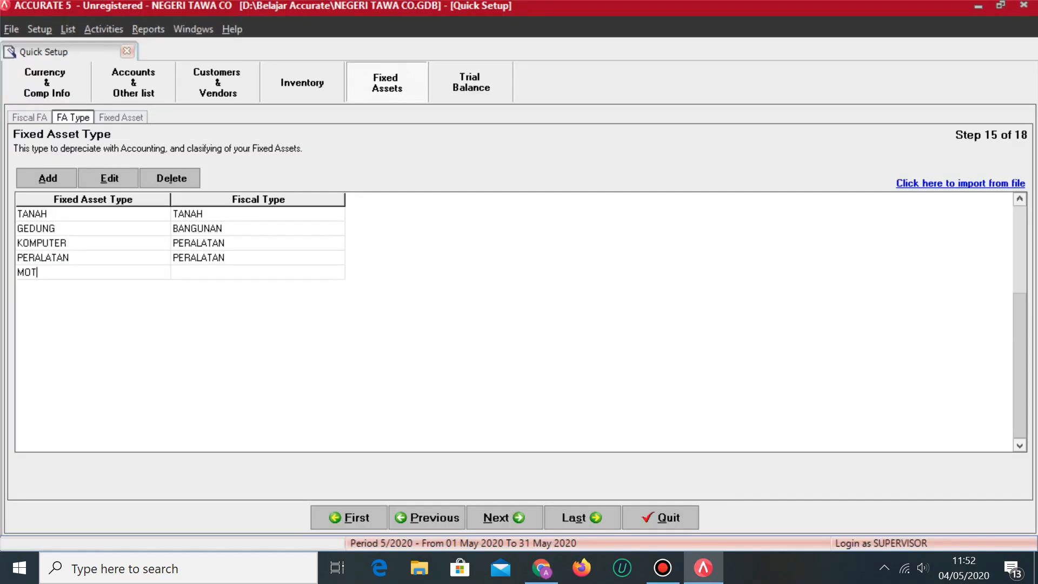
key("Tab")
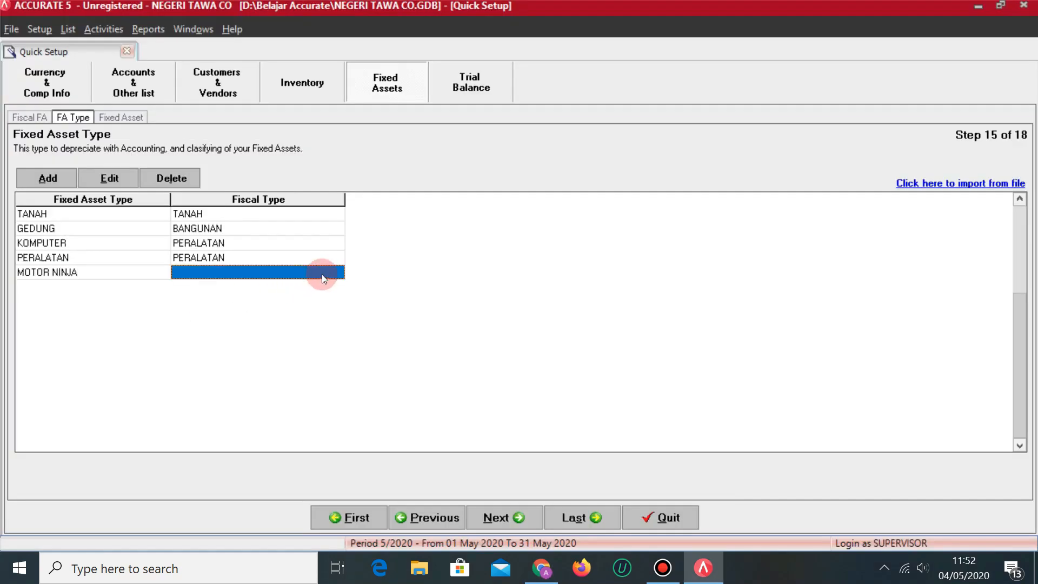
left_click(338, 274)
left_click(338, 273)
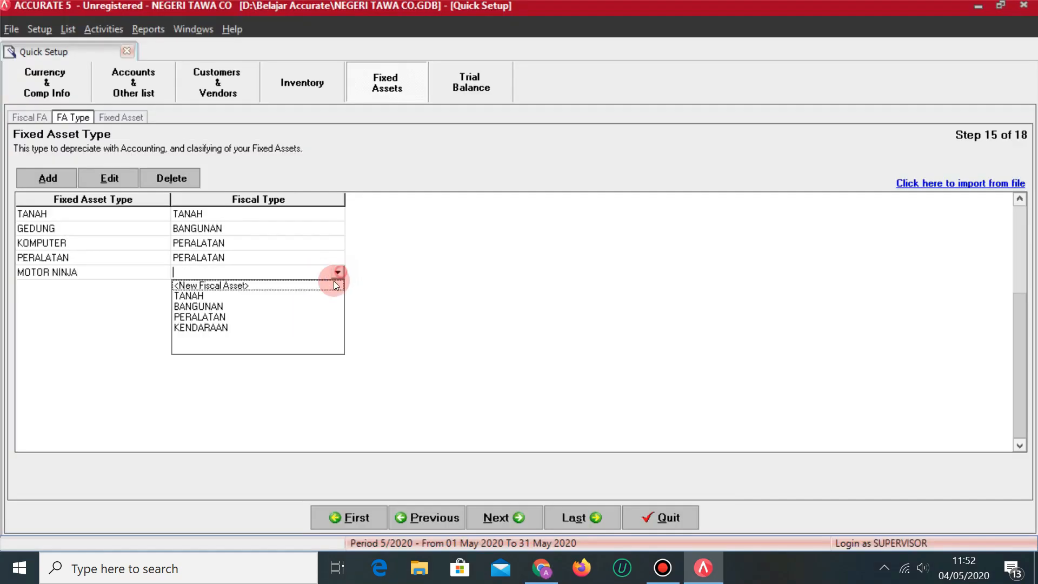
left_click(209, 325)
key("Tab")
key("alt+Tab")
key("alt+Tab")
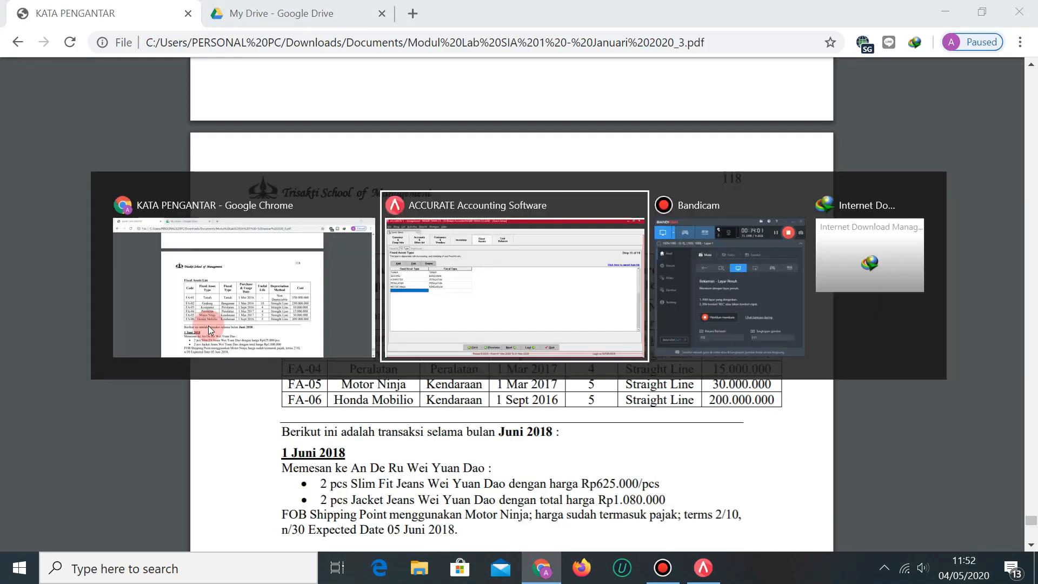
type("HONDA MOBILIO")
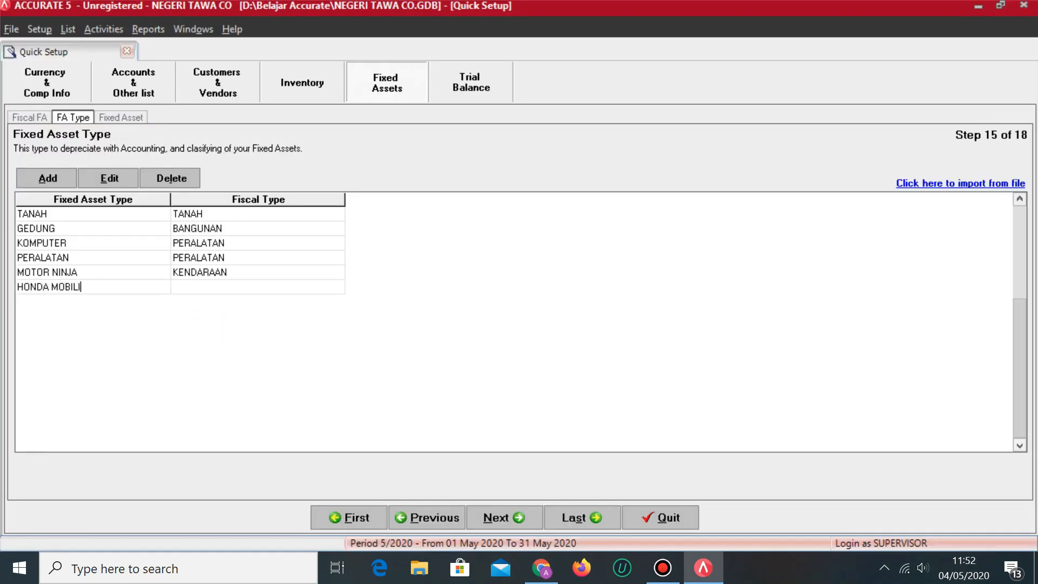
key("Tab")
left_click(339, 285)
left_click(340, 285)
left_click(243, 342)
key("Tab")
key("Up")
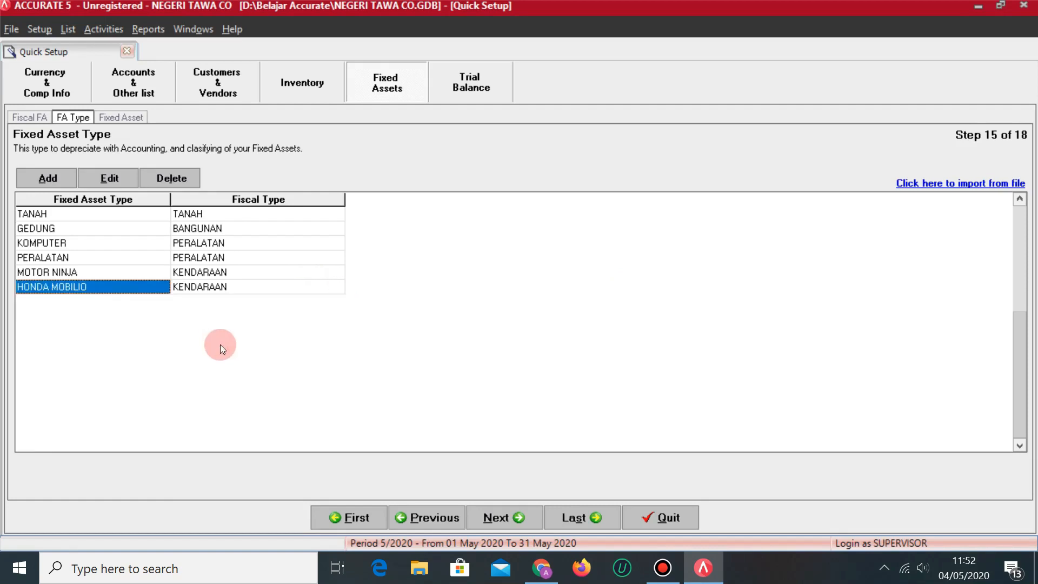
left_click(517, 519)
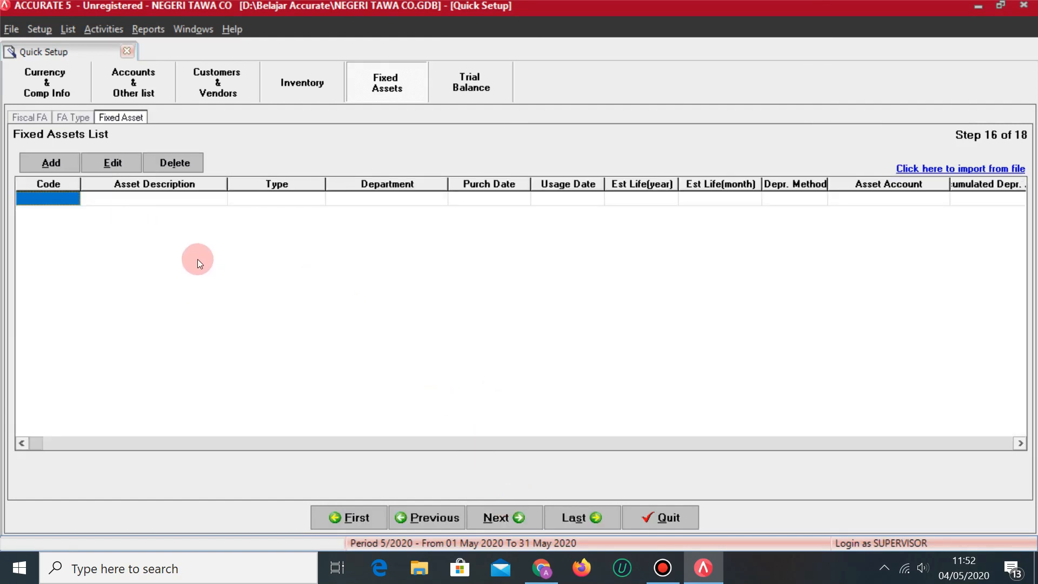
Enter asset code FA-01 with description TANAH and asset type TANAH.
key("alt+Tab")
key("alt+Tab")
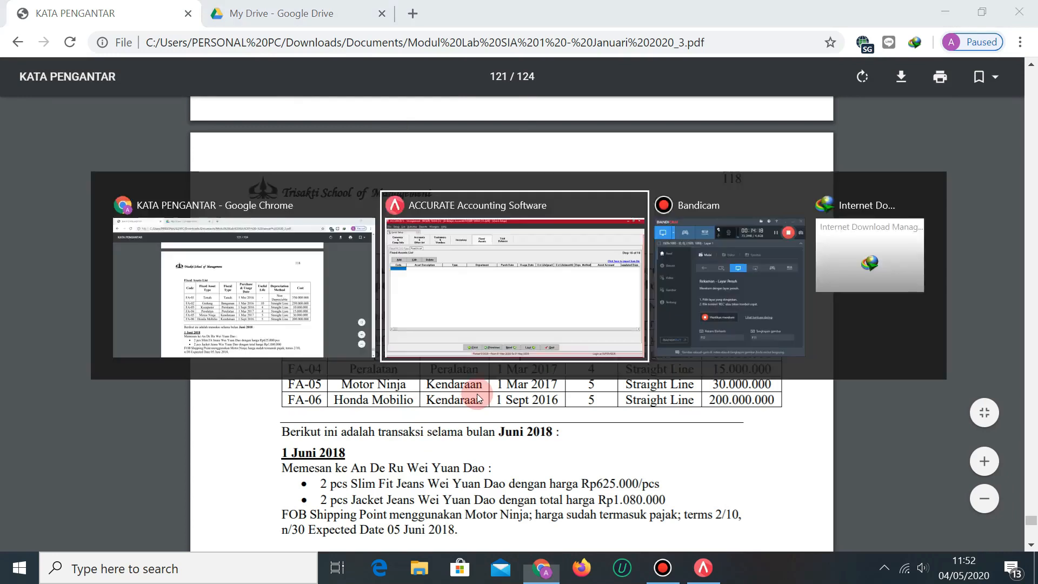
type("FA-01")
key("Tab")
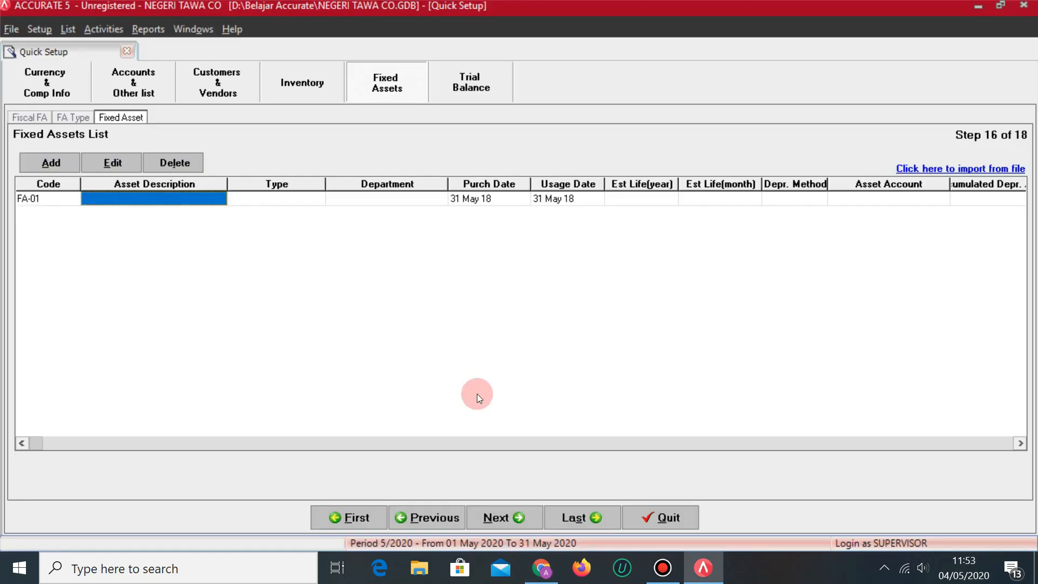
key("alt+Tab")
key("alt+Tab")
type("TANAH")
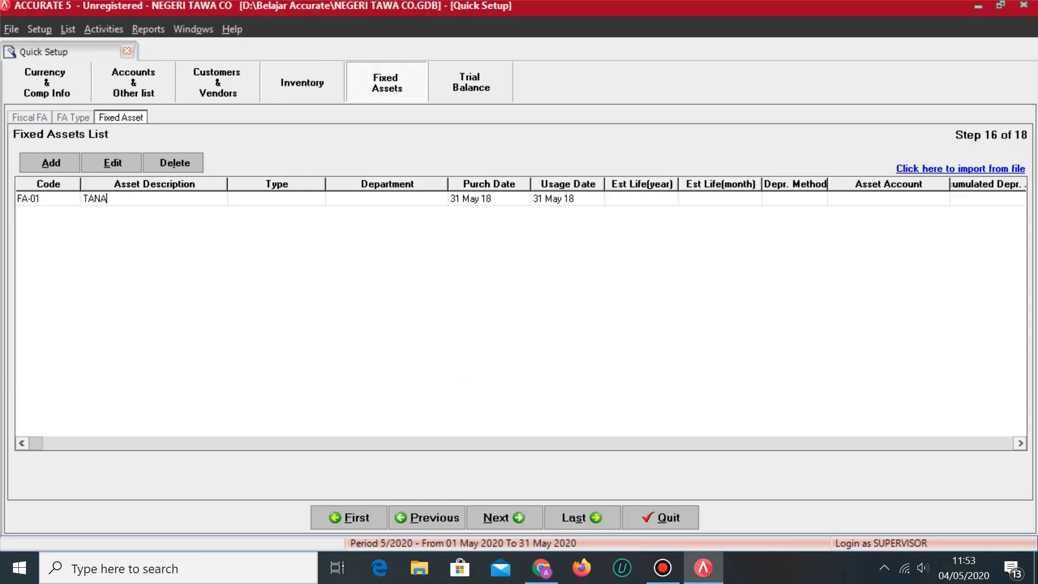
key("Tab")
left_click(304, 199)
left_click(319, 199)
left_click(262, 225)
key("Tab")
Set FA-01's purchase and usage dates to 01 Mar 2016 and its life to 0.
left_click(489, 199)
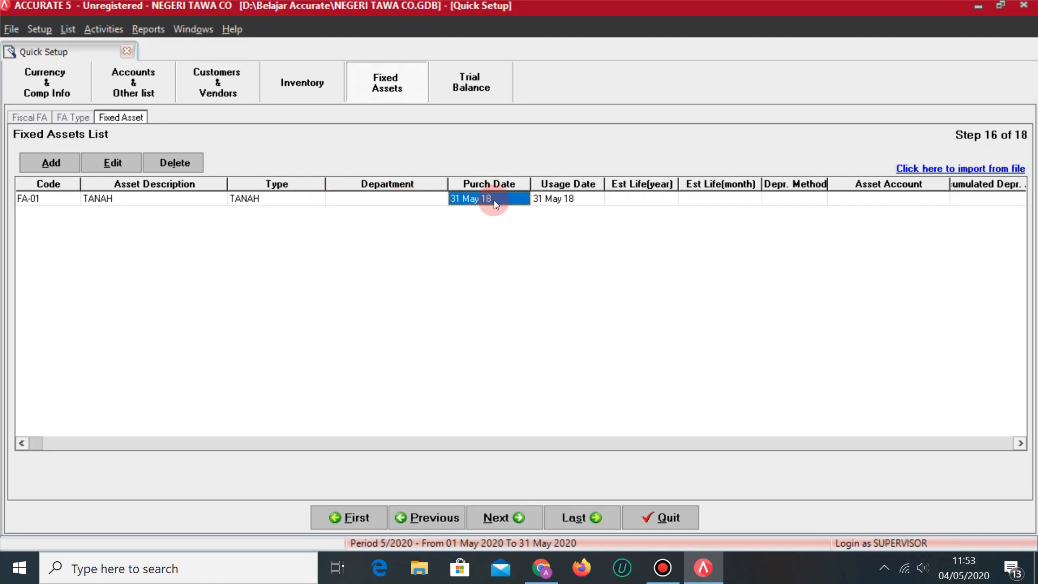
key("alt+Tab")
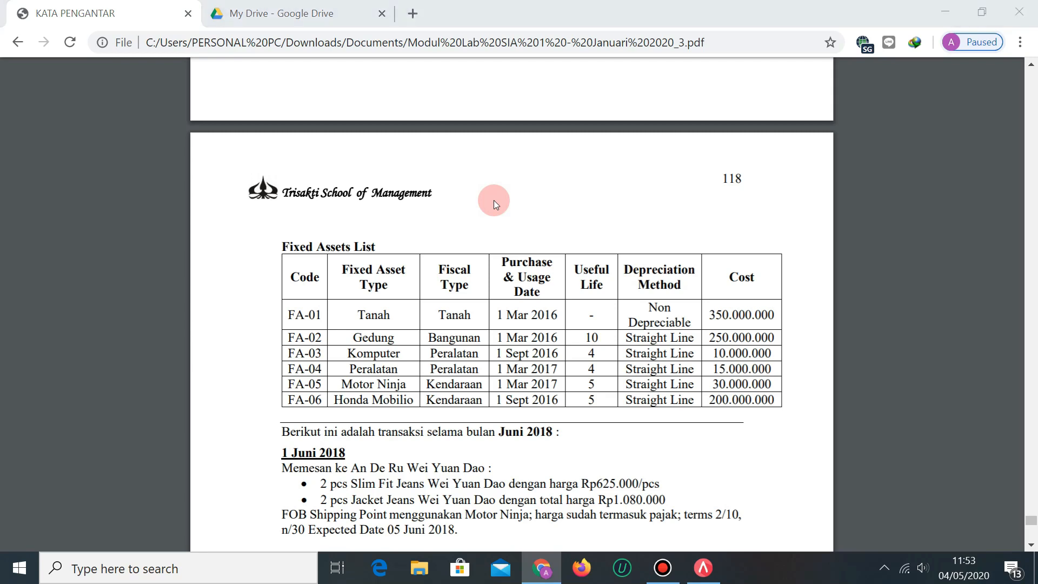
key("alt+Tab")
type("01")
type(" Mar 16")
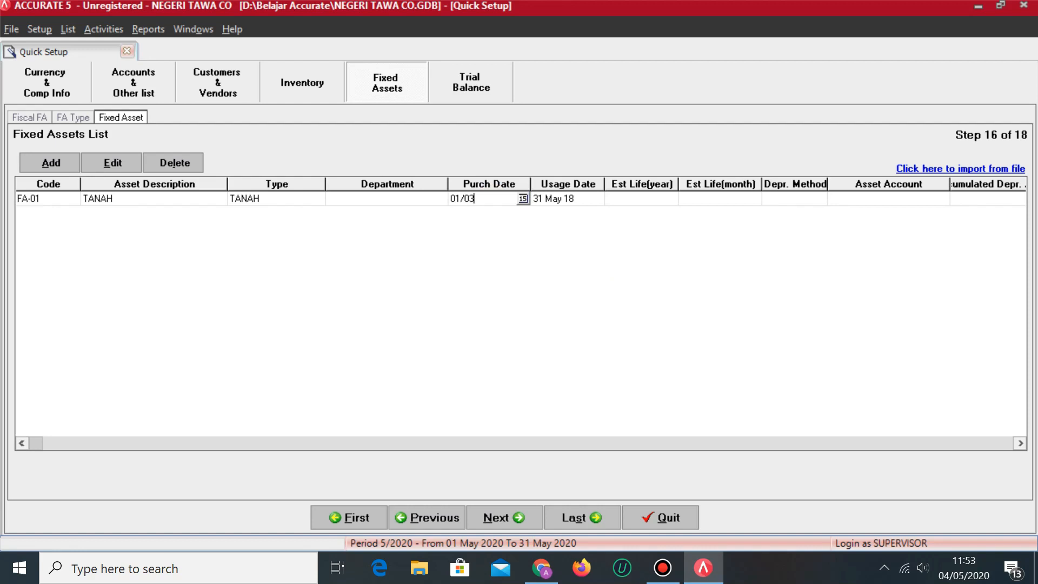
key("Tab")
type("01/")
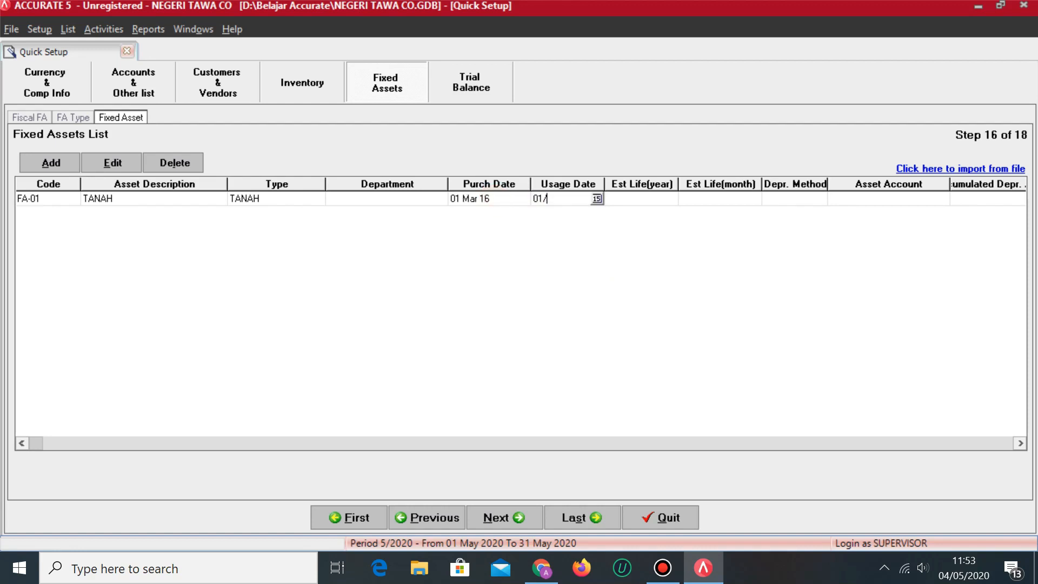
type("03/2016")
key("Tab")
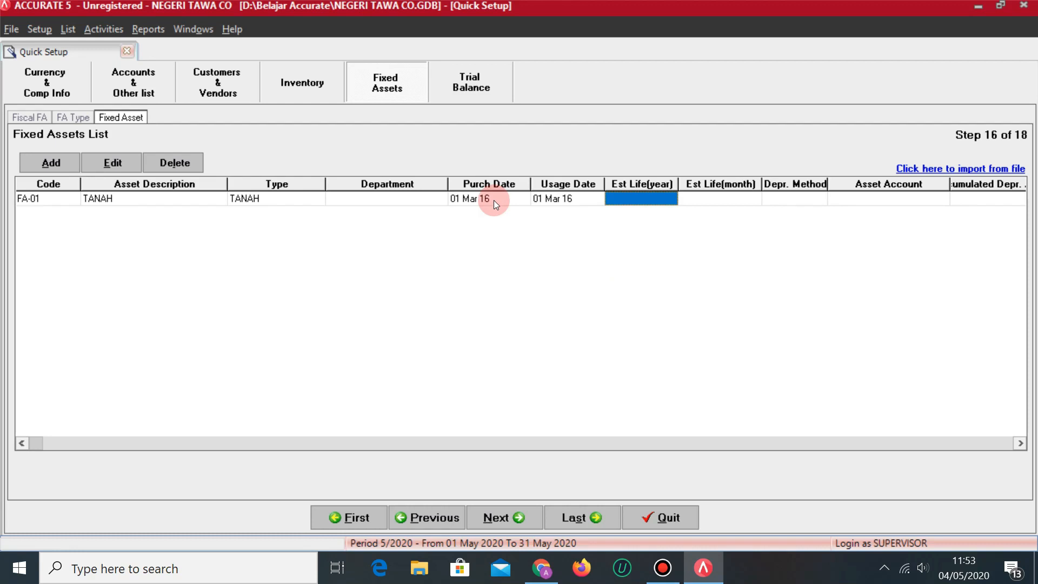
type("0")
key("Tab")
key("Tab")
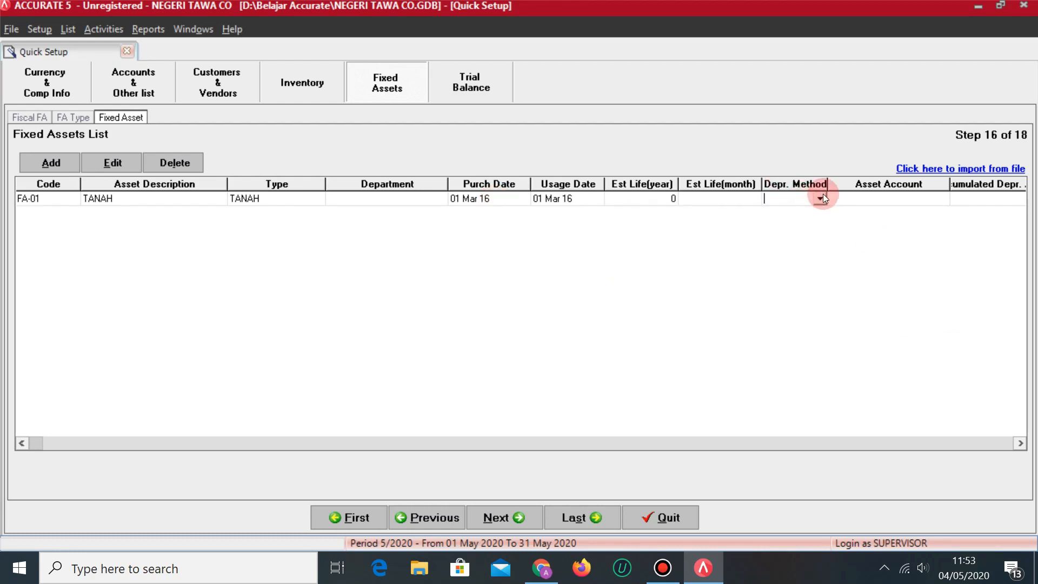
Make FA-01 Non Depreciable with expense account OPENING BALANCE EQUITY.
left_click(823, 195)
left_click(809, 212)
left_click(869, 201)
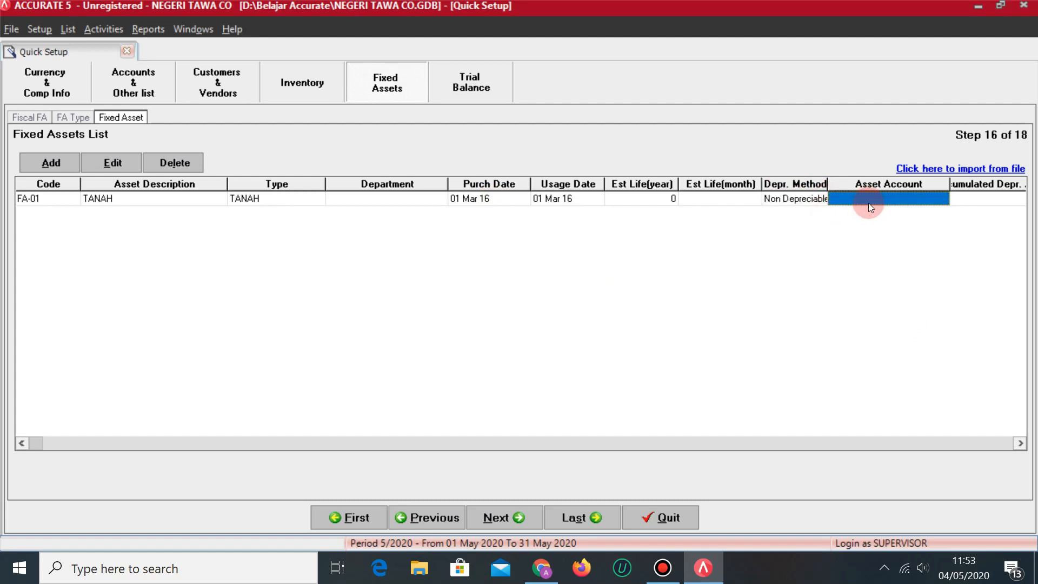
key("Tab")
key("Tab")
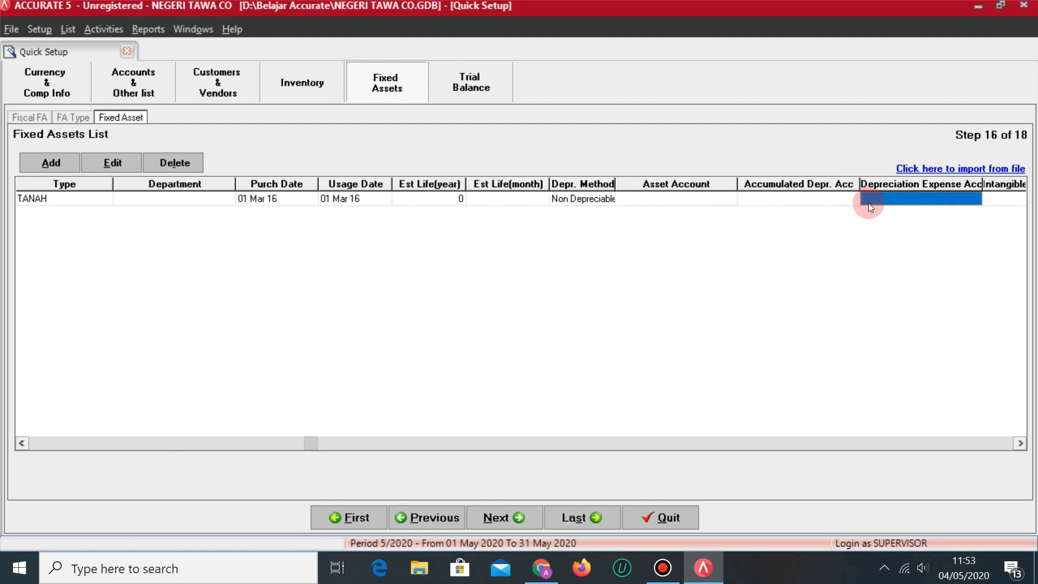
key("Tab")
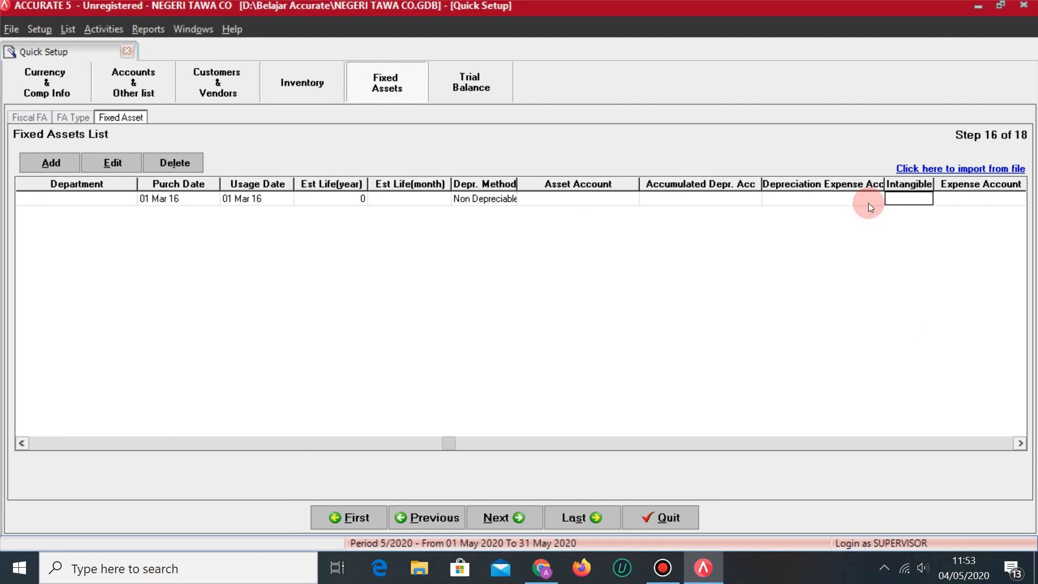
key("Tab")
left_click(870, 203)
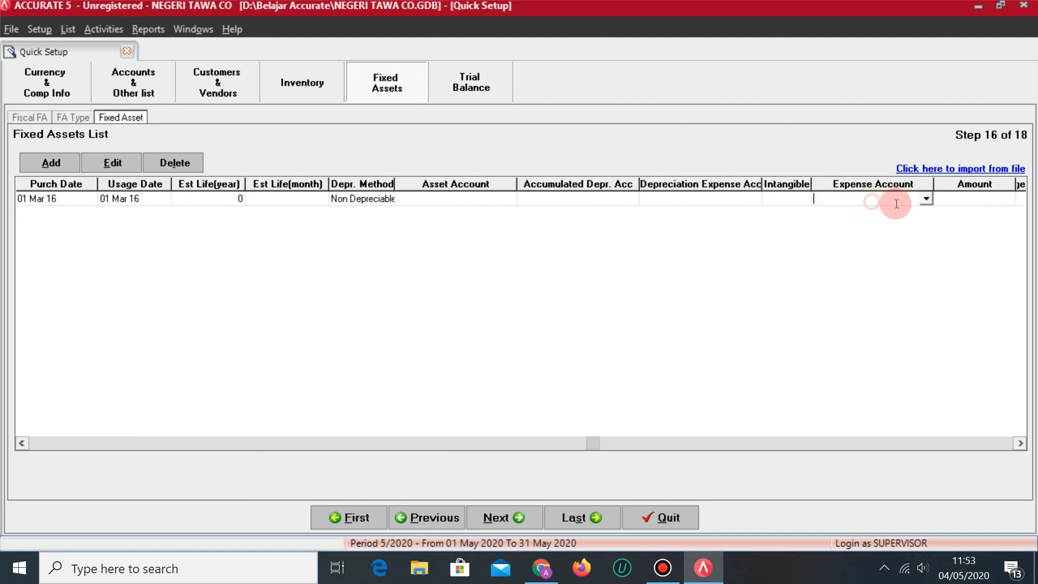
left_click(927, 200)
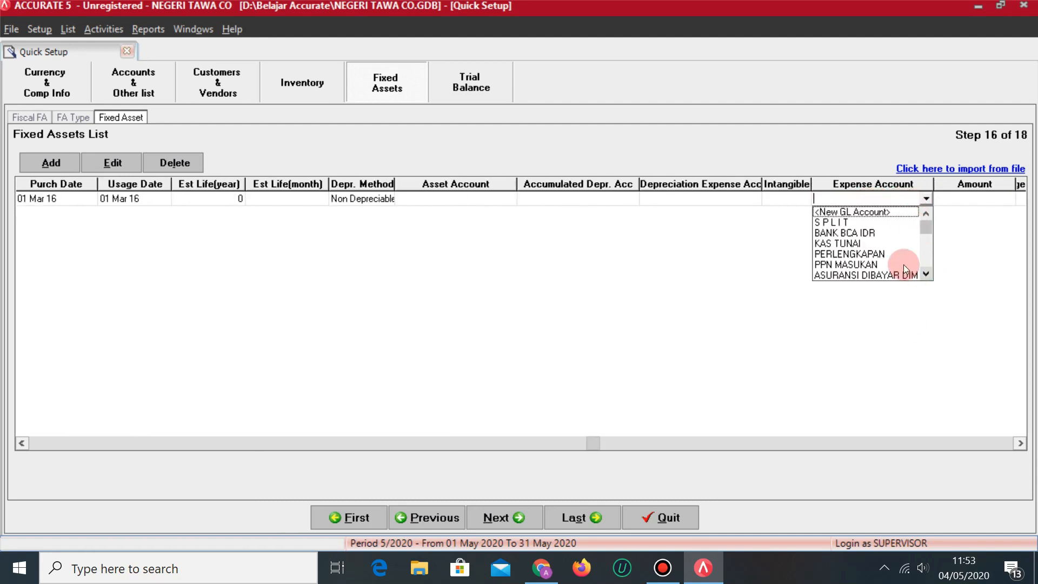
scroll(904, 268, "down", 5)
key("Tab")
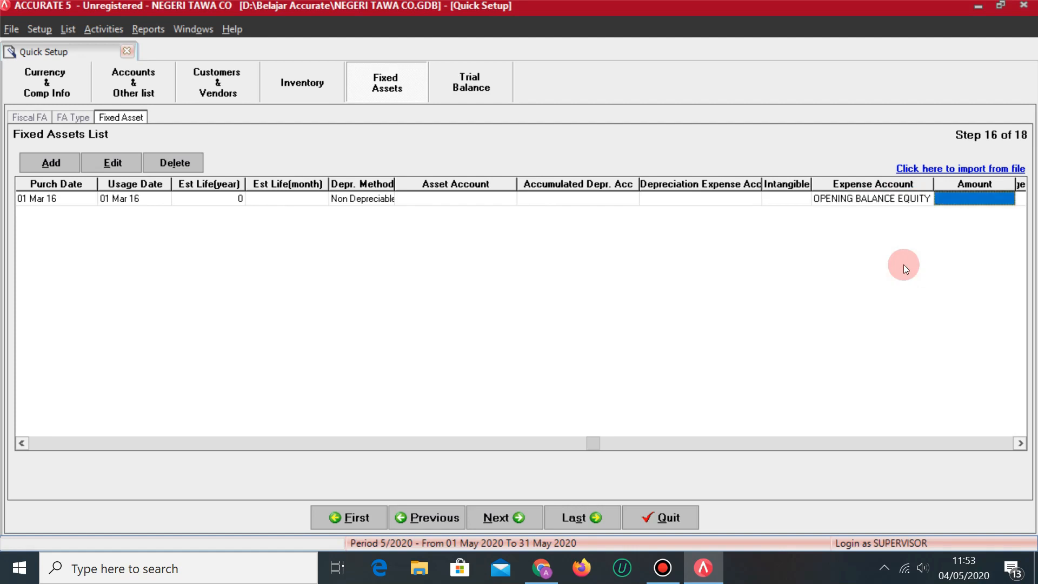
Enter FA-01's cost of 350,000,000 and mark it as a fiscal fixed asset.
key("alt+Tab")
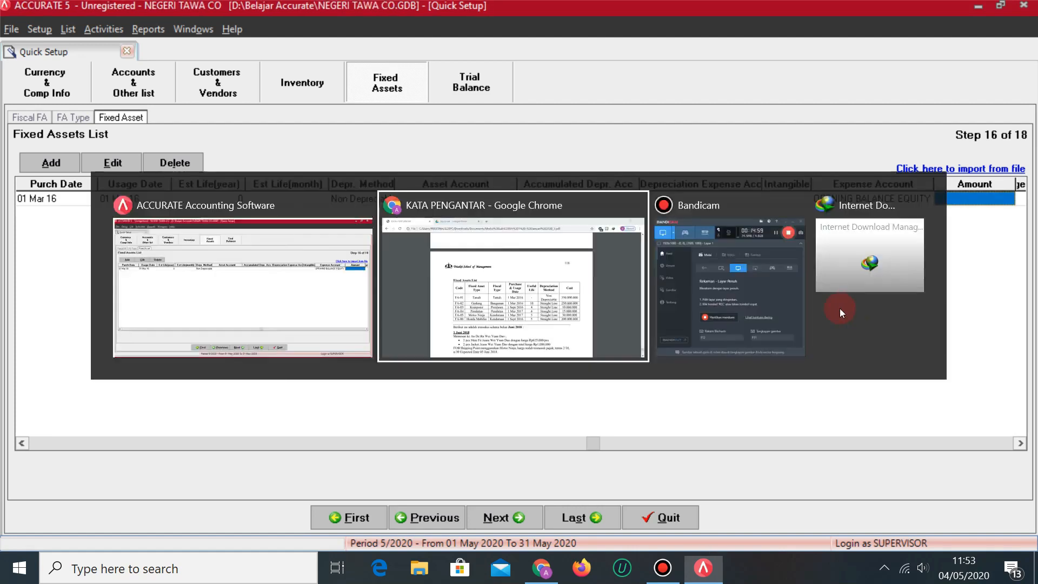
key("alt+Tab")
type("350")
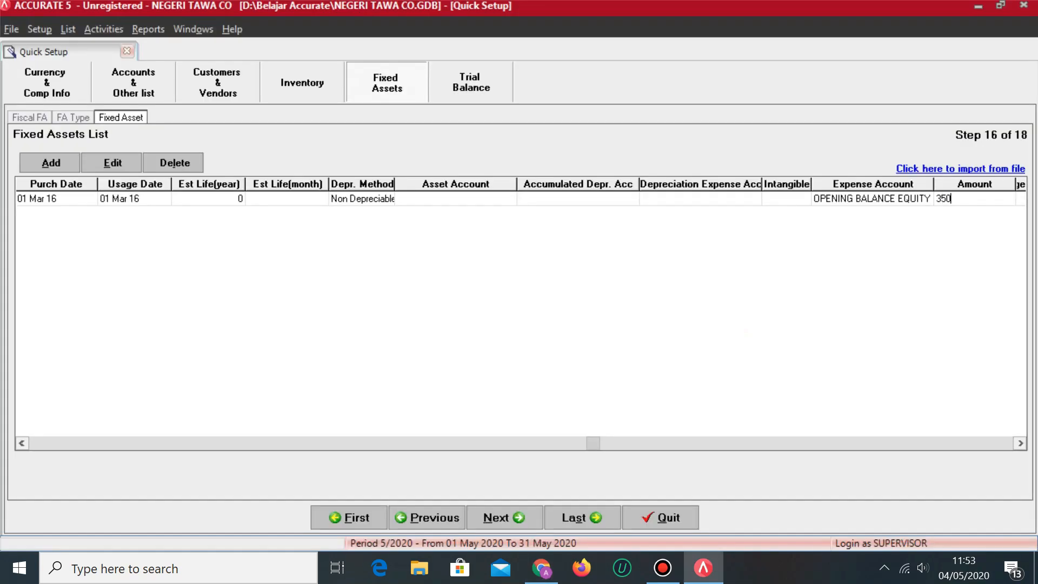
type(",000,000000")
key("Tab")
key("Tab")
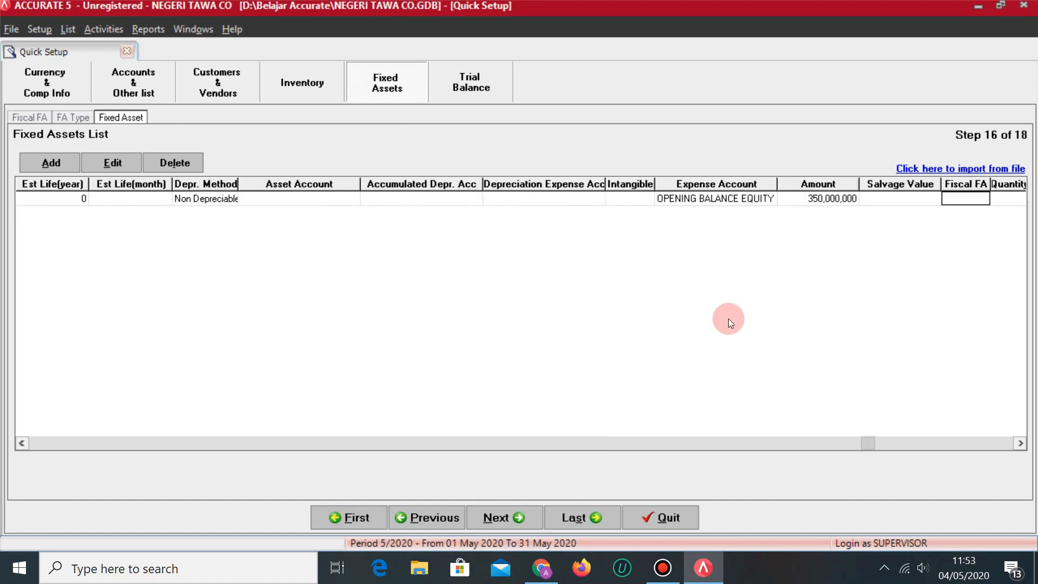
left_click(912, 203)
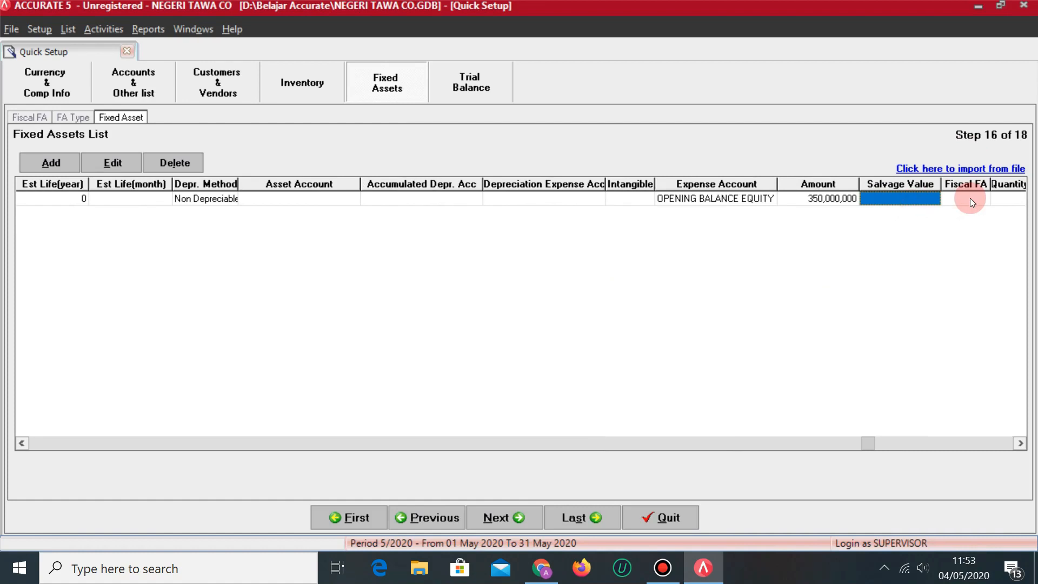
left_click(965, 197)
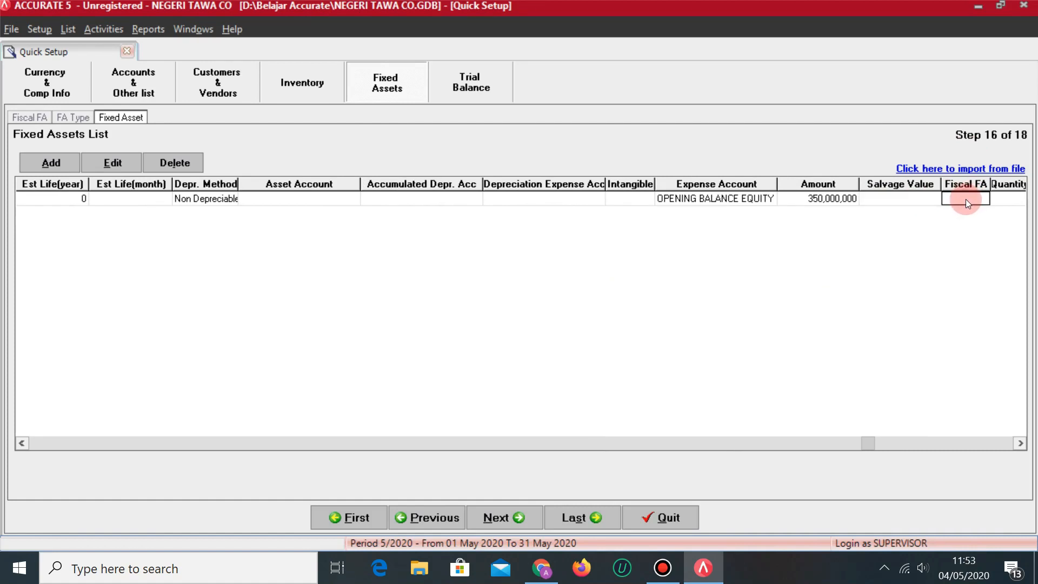
left_click(1003, 198)
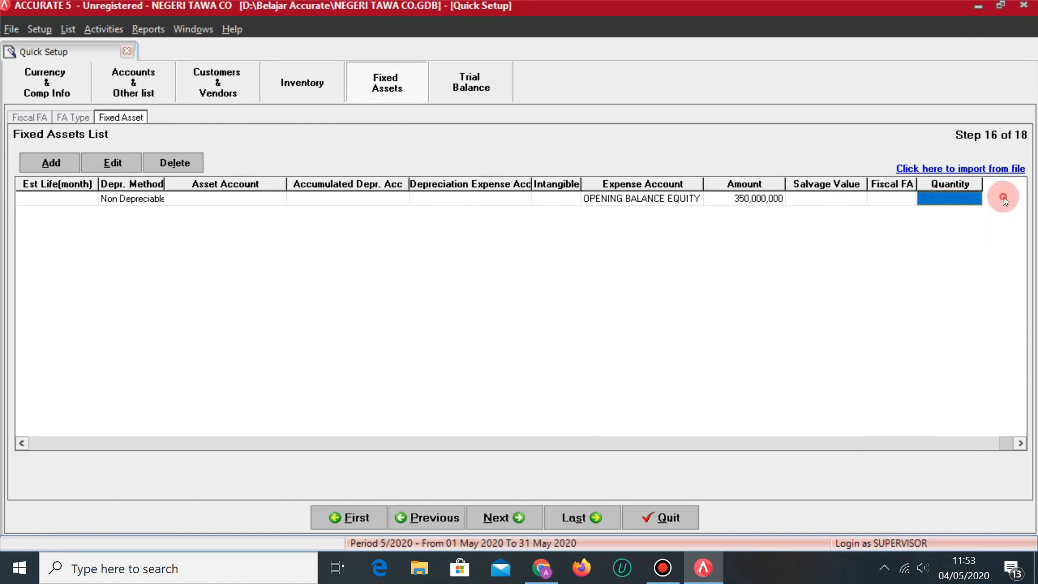
left_click(894, 199)
left_click(944, 199)
Set FA-01's quantity to 1 and attempt to save the row.
key("alt+Tab")
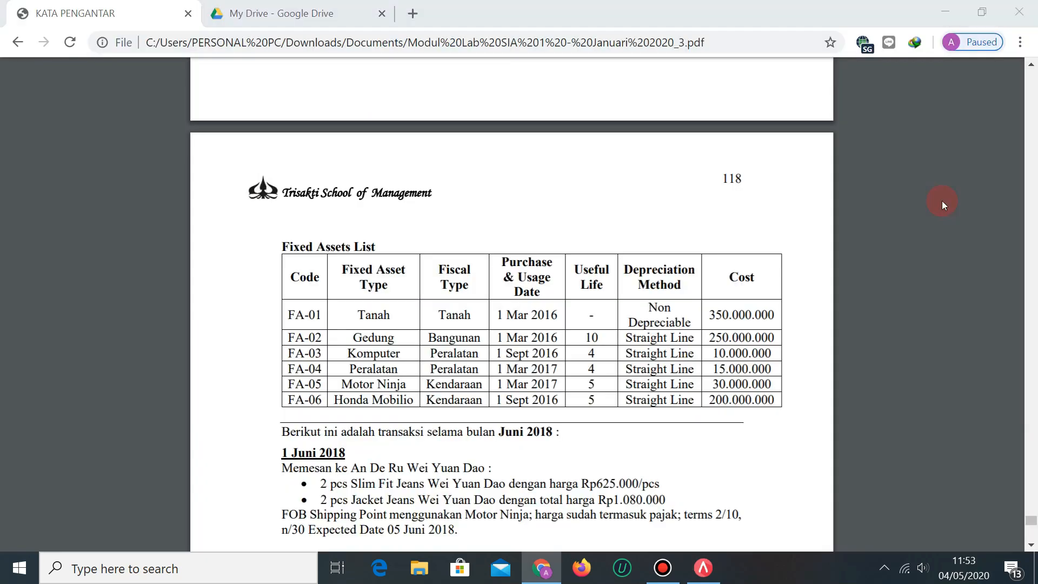
key("alt+Tab")
left_click(942, 200)
type("1")
key("Return")
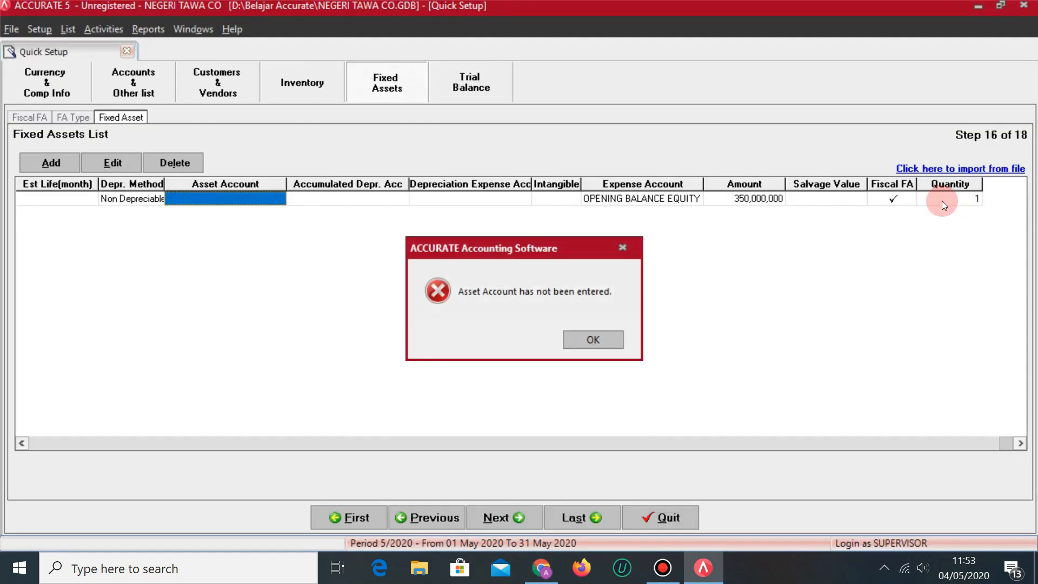
Dismiss the missing-account warning and assign asset account TANAH to FA-01.
key("Return")
left_click(279, 199)
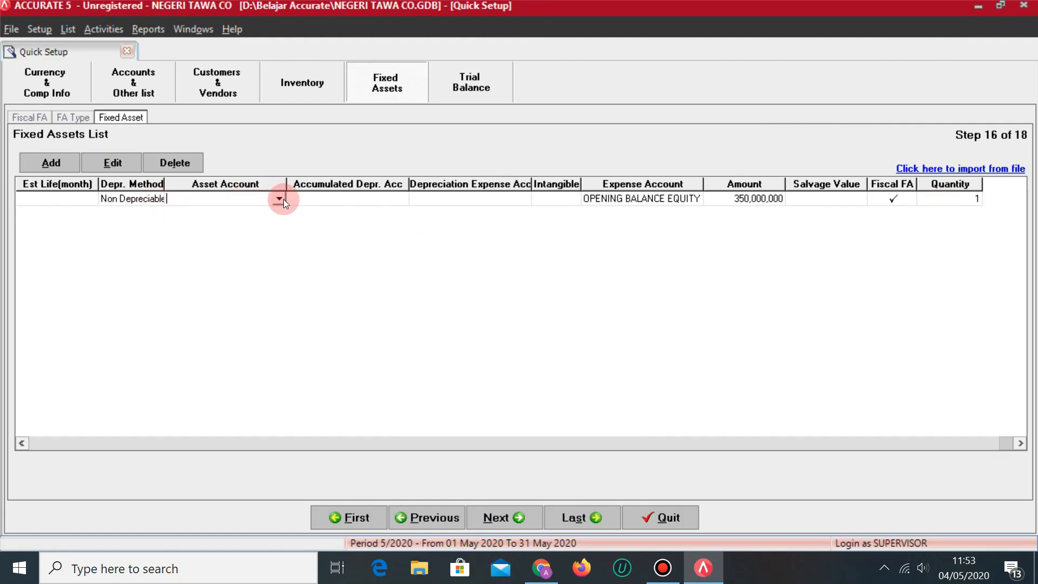
left_click(279, 199)
left_click(187, 254)
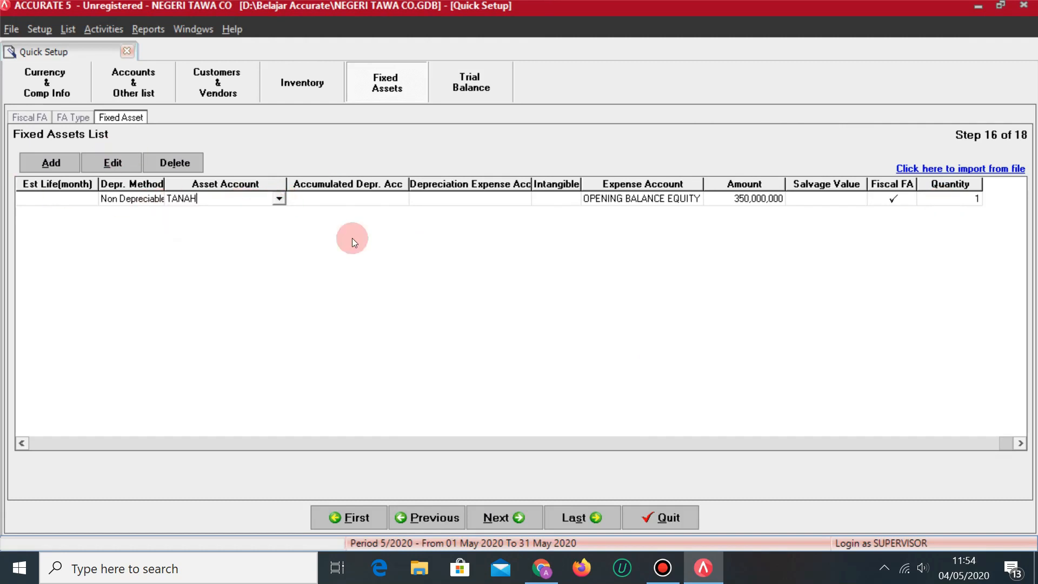
key("Return")
key("Return")
key("Return")
key("Return")
key("Return")
key("Return")
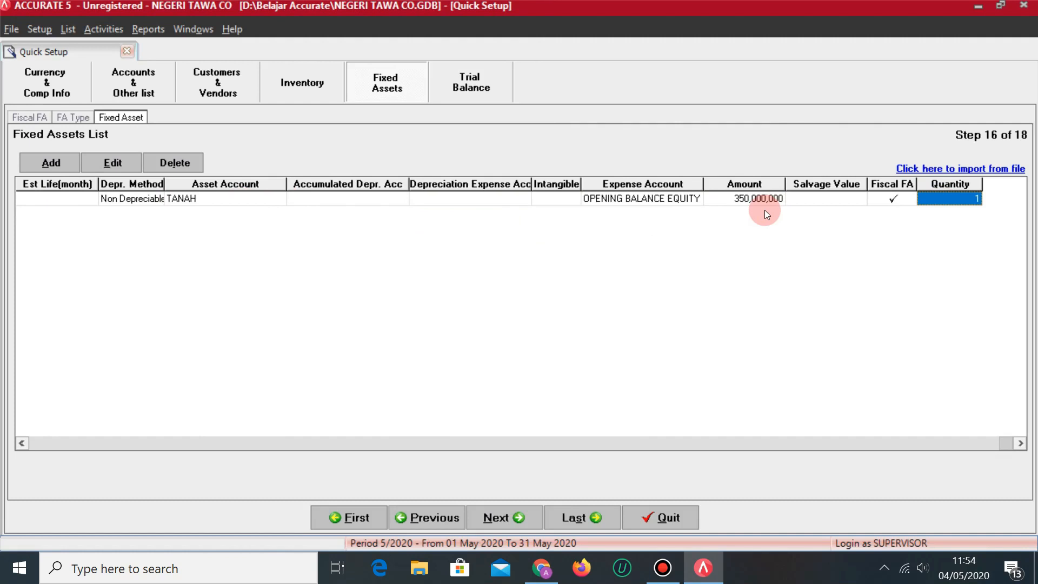
key("Return")
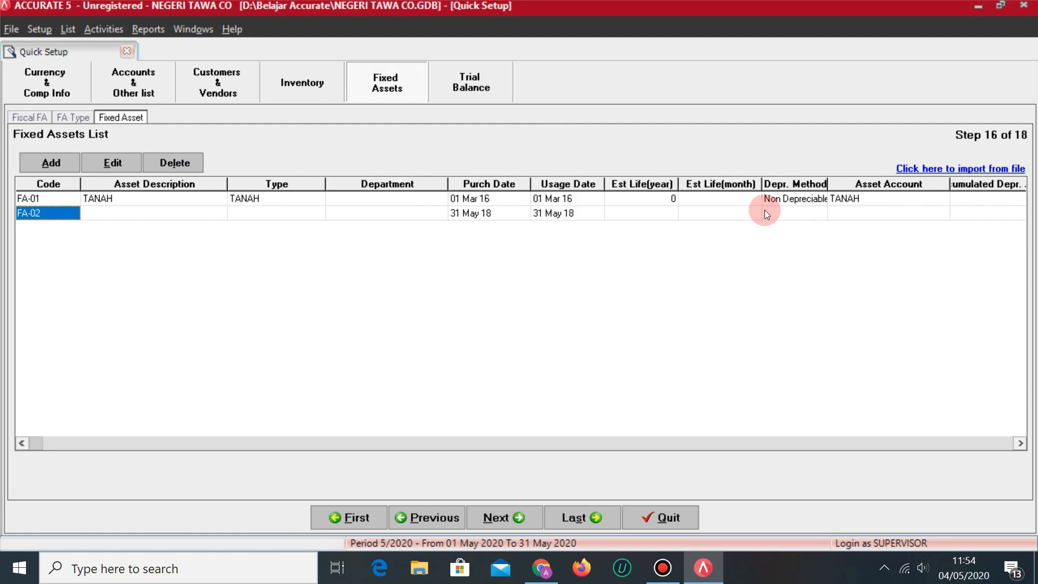
Describe FA-02 as GEDUNG and choose its asset type.
key("Return")
key("alt+Tab")
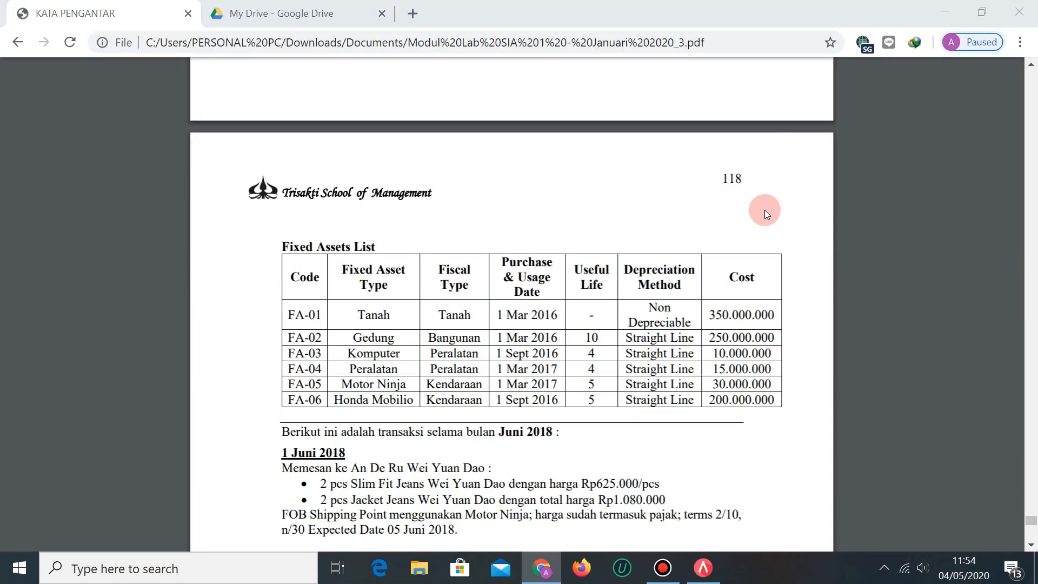
key("alt+Tab")
type("GEDUNG")
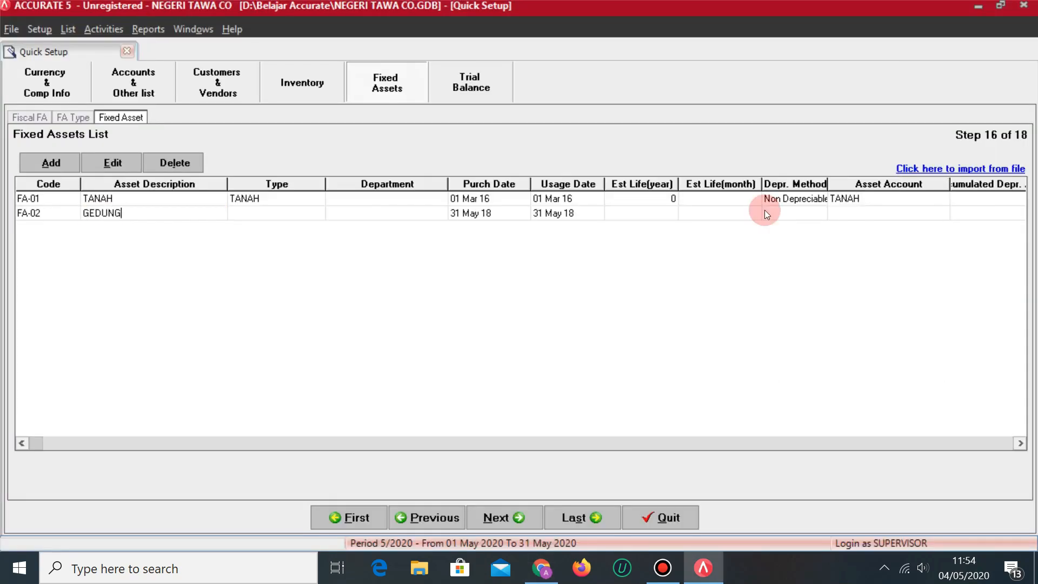
key("Return")
left_click(306, 213)
left_click(317, 213)
left_click(264, 247)
key("Return")
key("Return")
Set FA-02's purchase and usage dates to 01/03/2016 with a 10-year useful life.
key("alt+Tab")
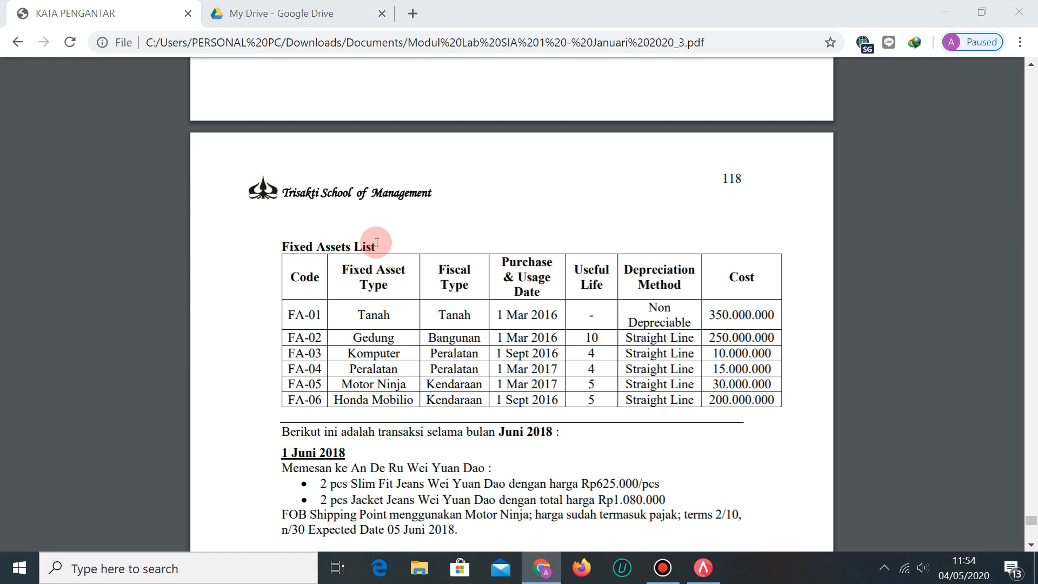
key("alt+Tab")
type("01/03/2016")
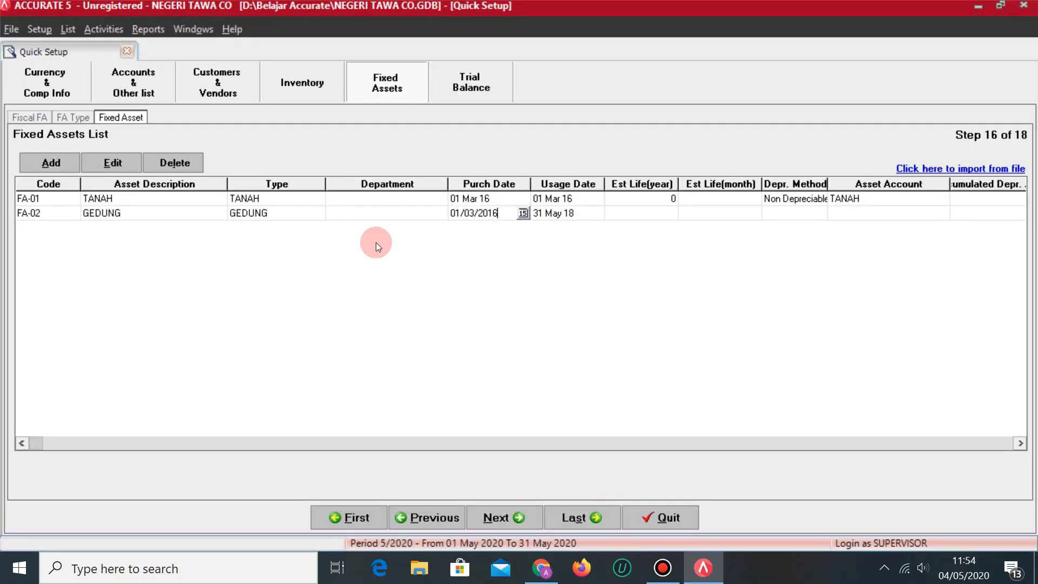
key("Return")
type("01/2")
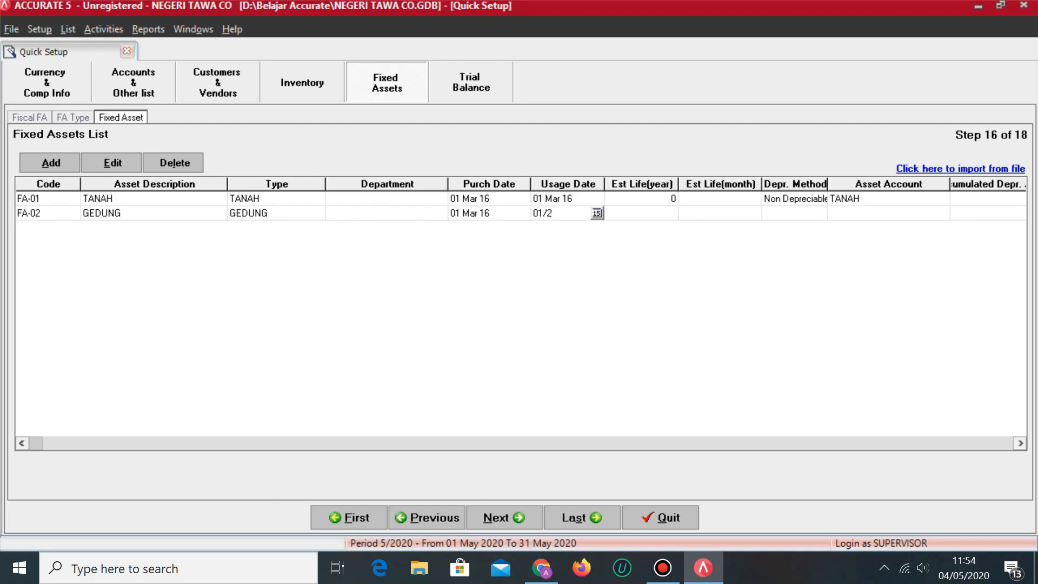
key("BackSpace")
type("03/2")
key("BackSpace")
key("BackSpace")
type("/2016")
key("Return")
key("alt+Tab")
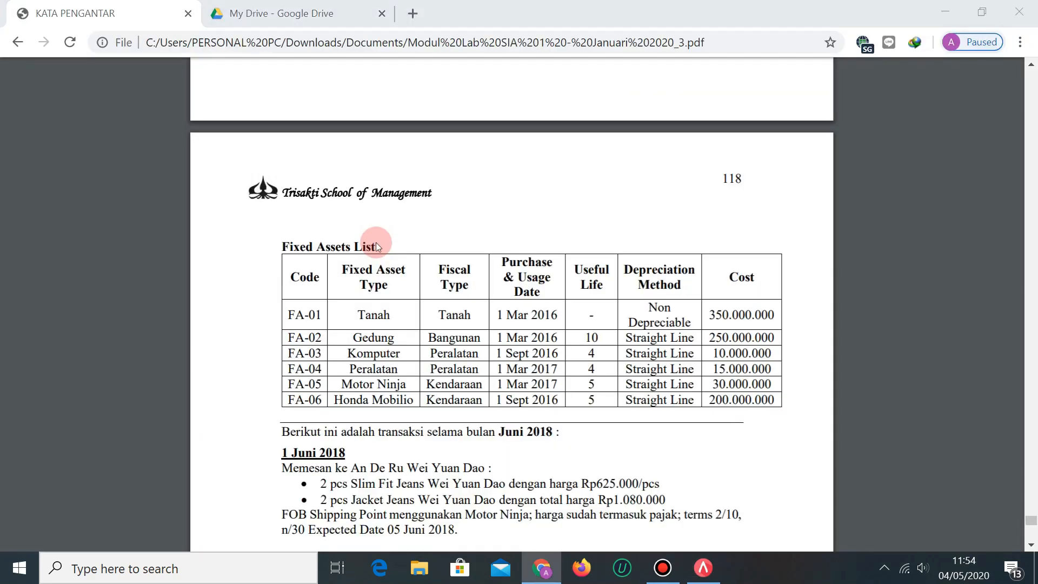
key("alt+Tab")
type("10")
key("Return")
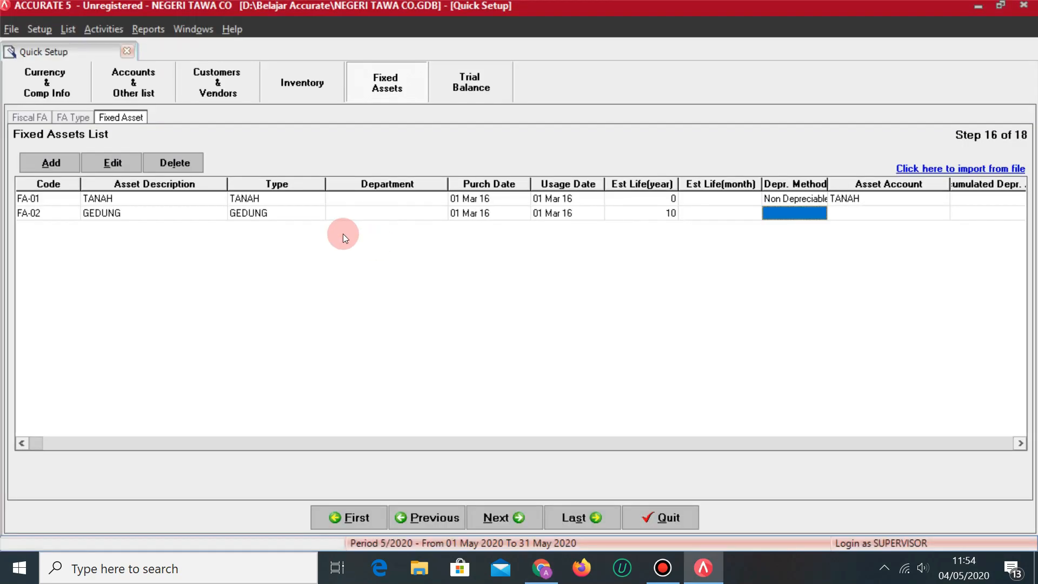
Use Straight Line Method and asset account GEDUNG for FA-02.
left_click(809, 216)
left_click(821, 217)
left_click(797, 235)
key("Return")
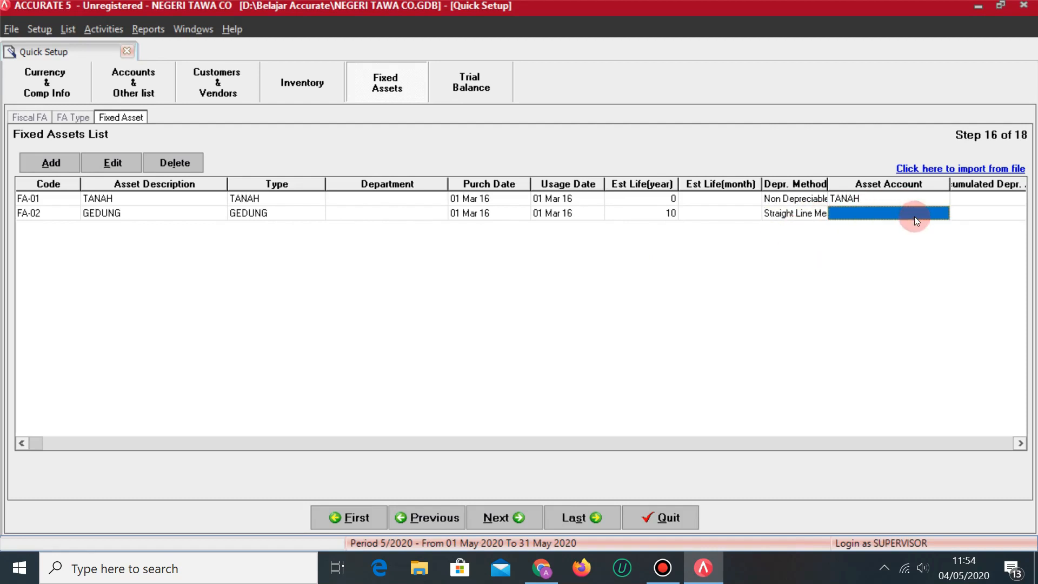
left_click(915, 216)
left_click(943, 213)
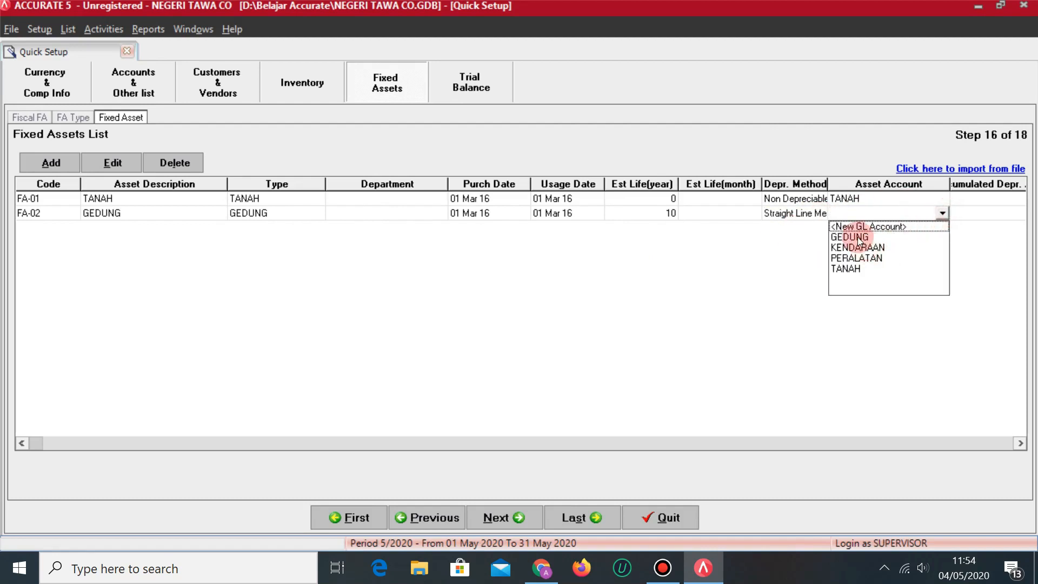
left_click(858, 237)
key("Return")
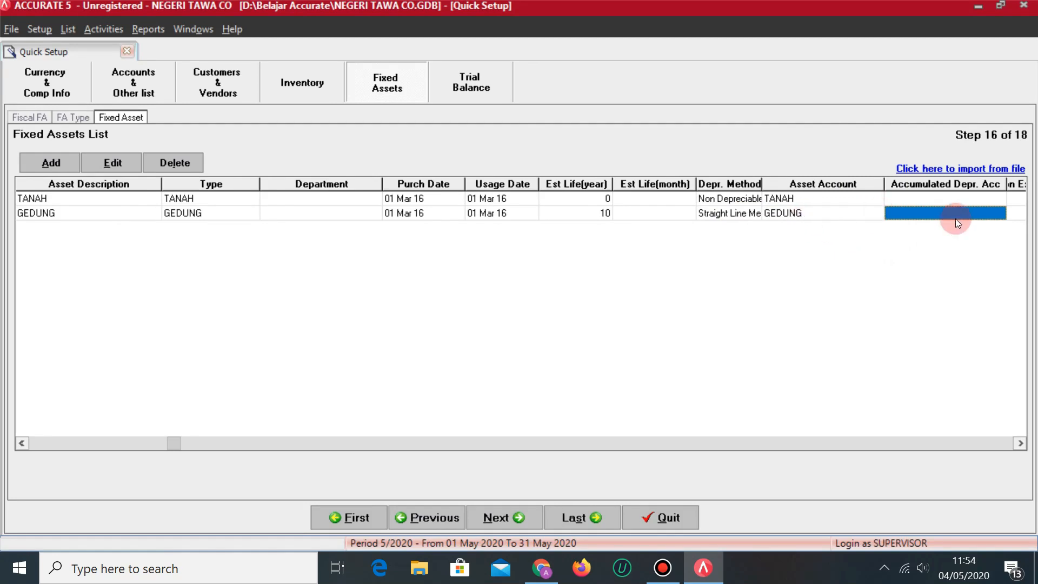
Assign AKUM. PENYUSUTAN GEDUNG and BEBAN PENYUSUTAN GEDUNG as depreciation accounts.
left_click(980, 217)
left_click(1000, 213)
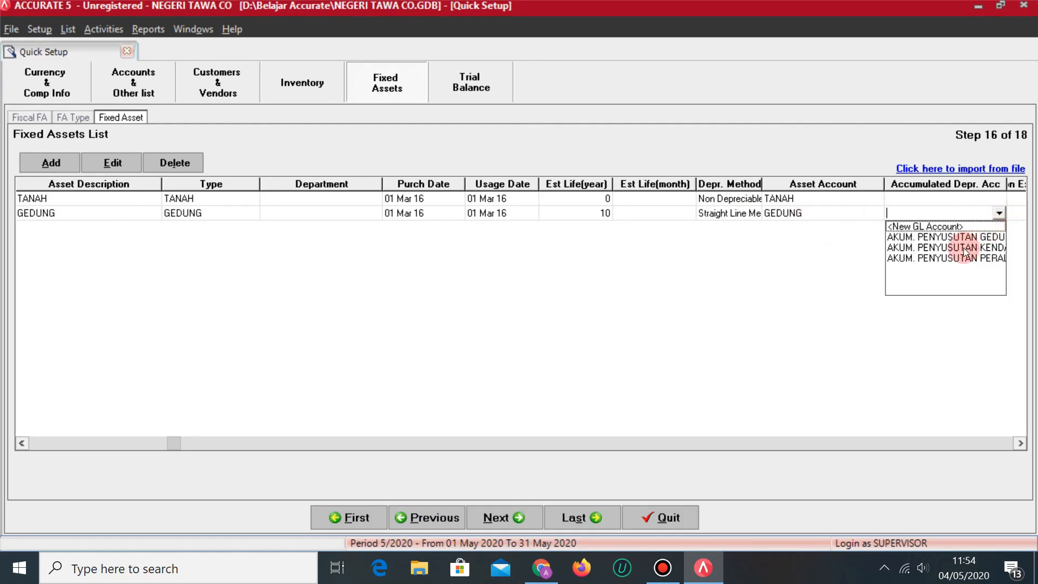
left_click(971, 238)
key("Return")
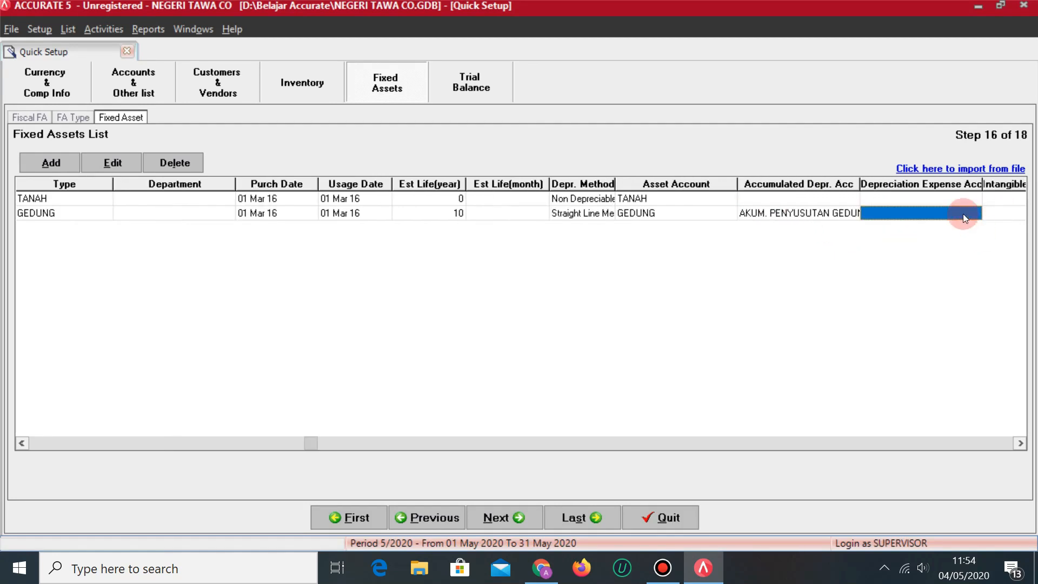
left_click(956, 222)
left_click(975, 214)
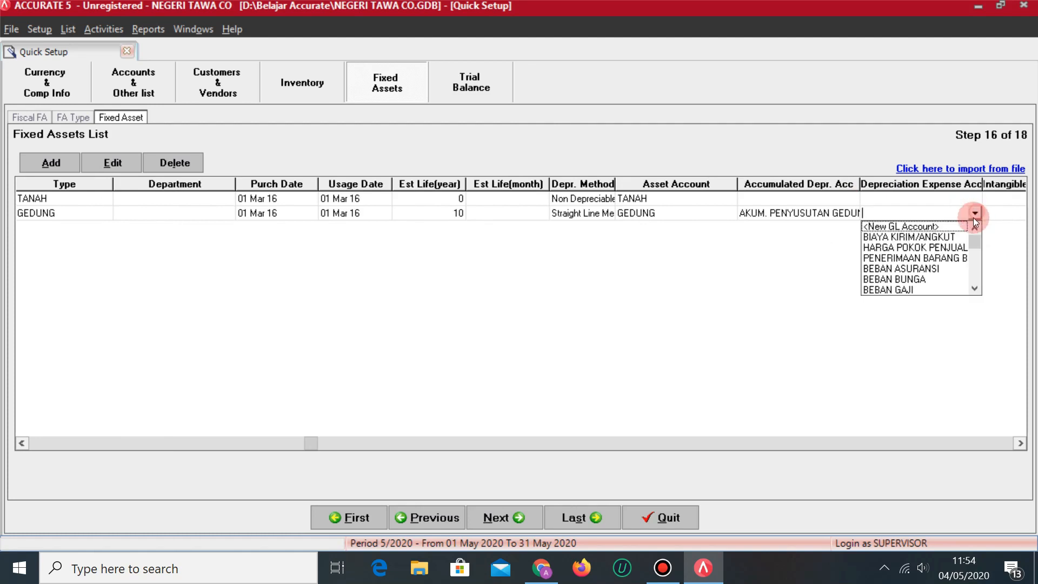
double_click(978, 288)
left_click(944, 279)
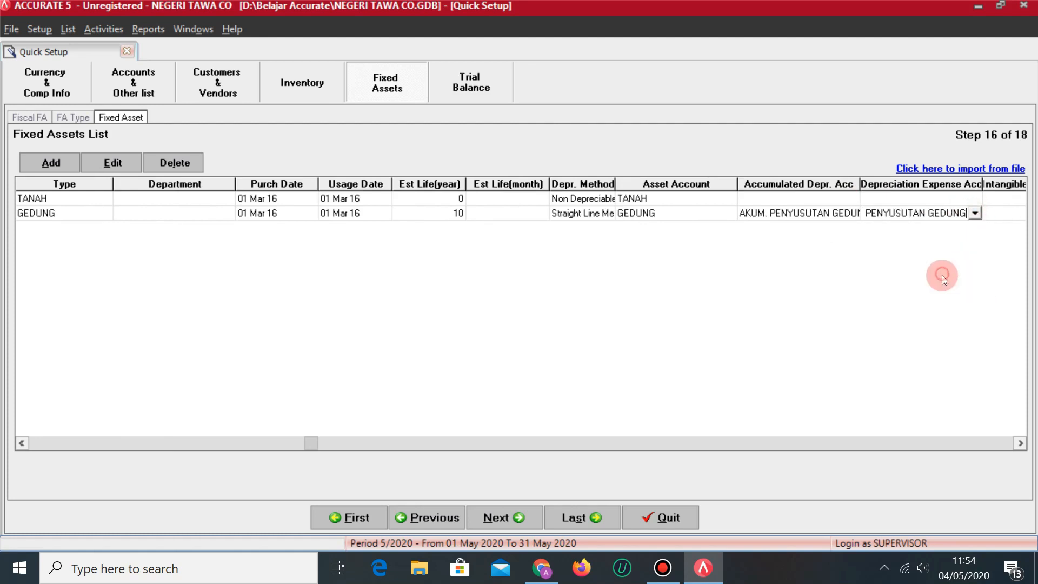
key("Return")
key("Return")
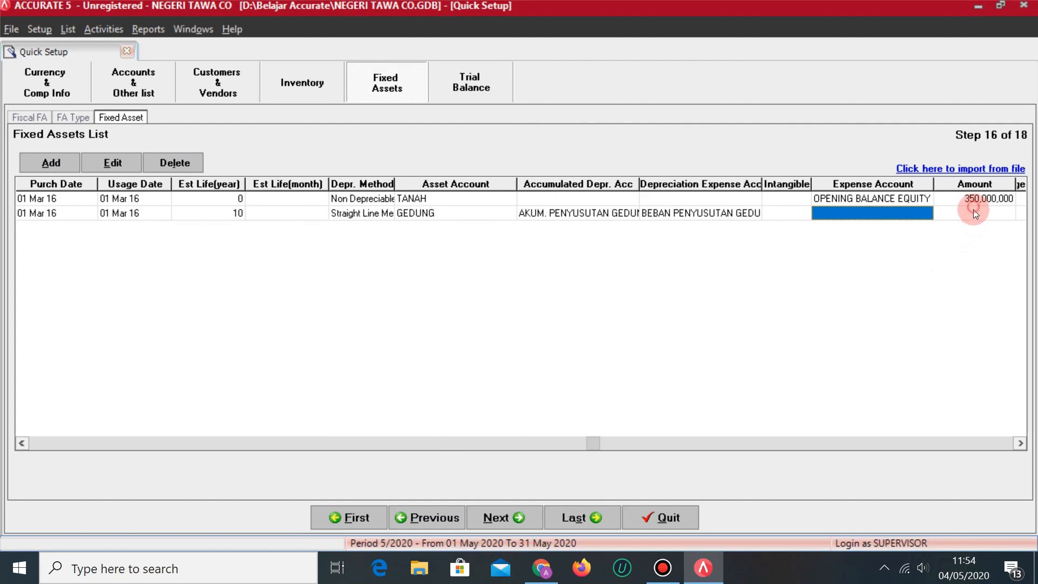
Set expense account OPENING BALANCE EQUITY and cost 250,000,000 for FA-02.
left_click(921, 217)
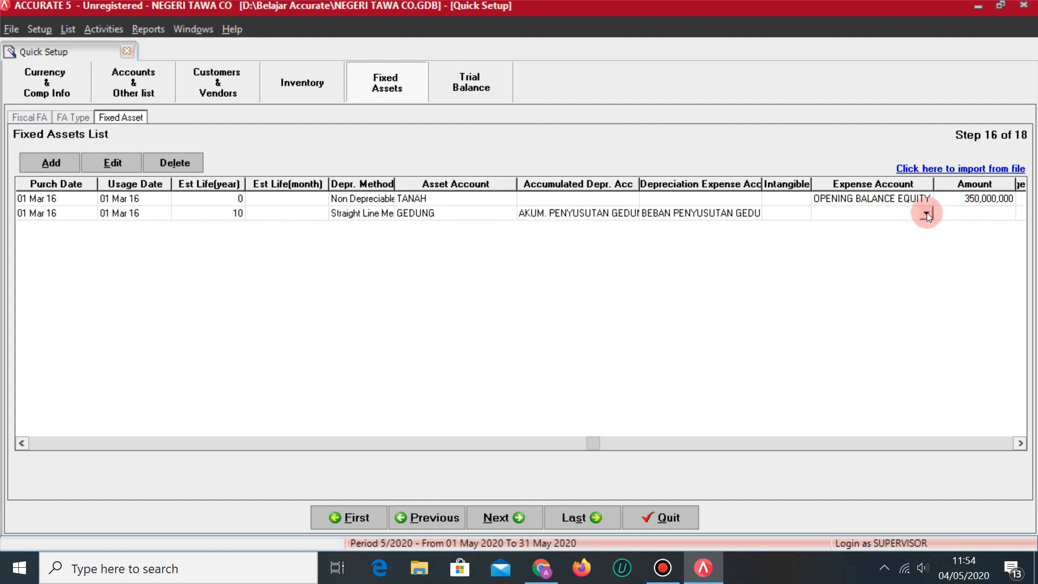
left_click(927, 214)
key("o")
key("Return")
key("Return")
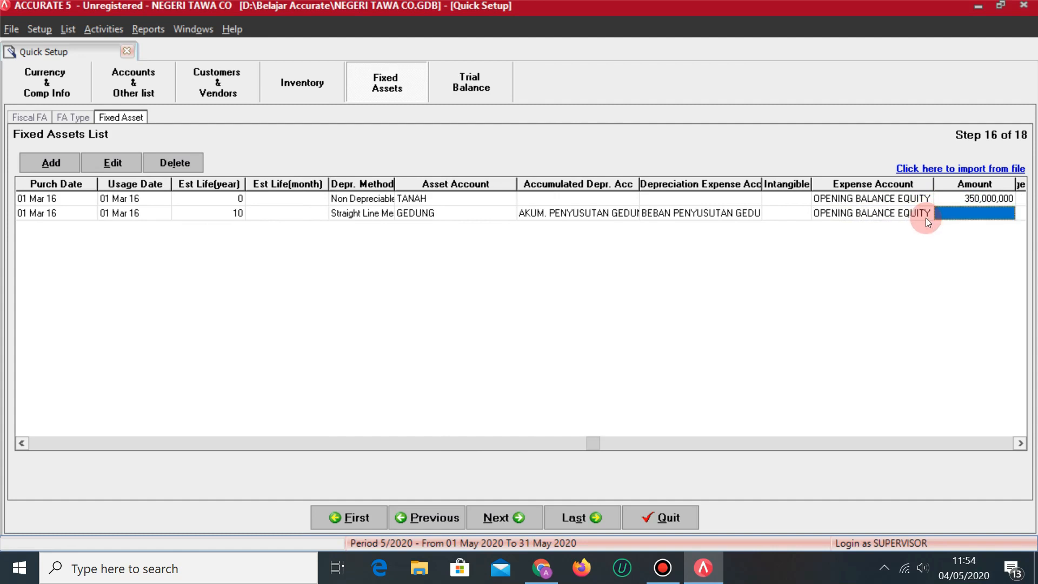
key("alt+Tab")
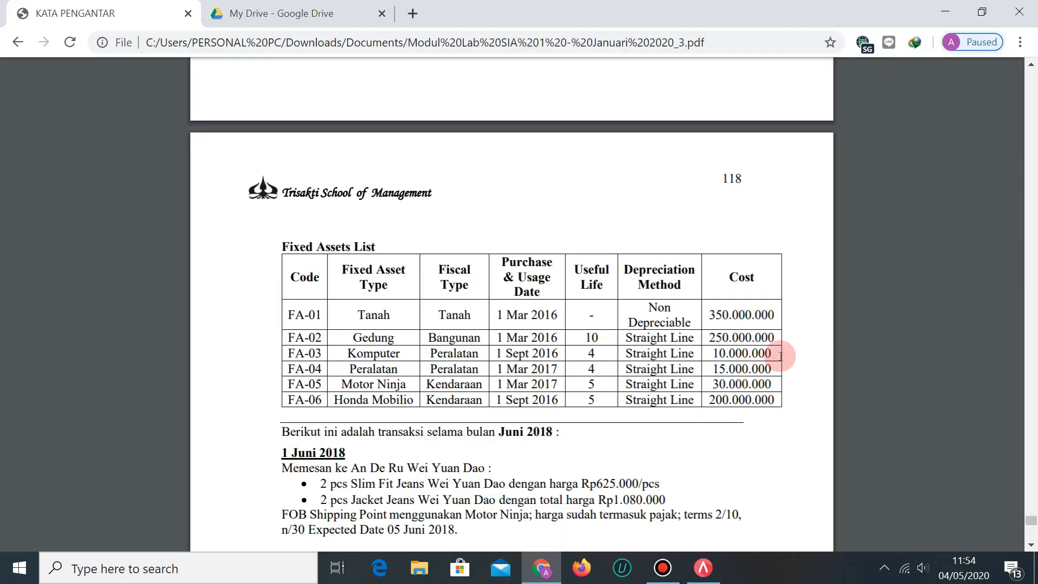
key("alt+Tab")
type("250000000")
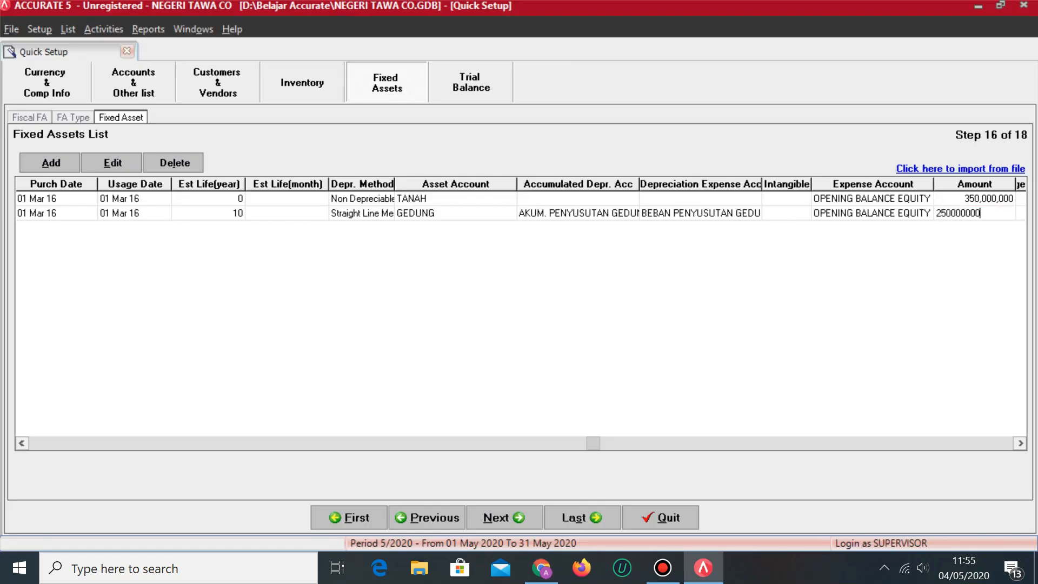
key("Return")
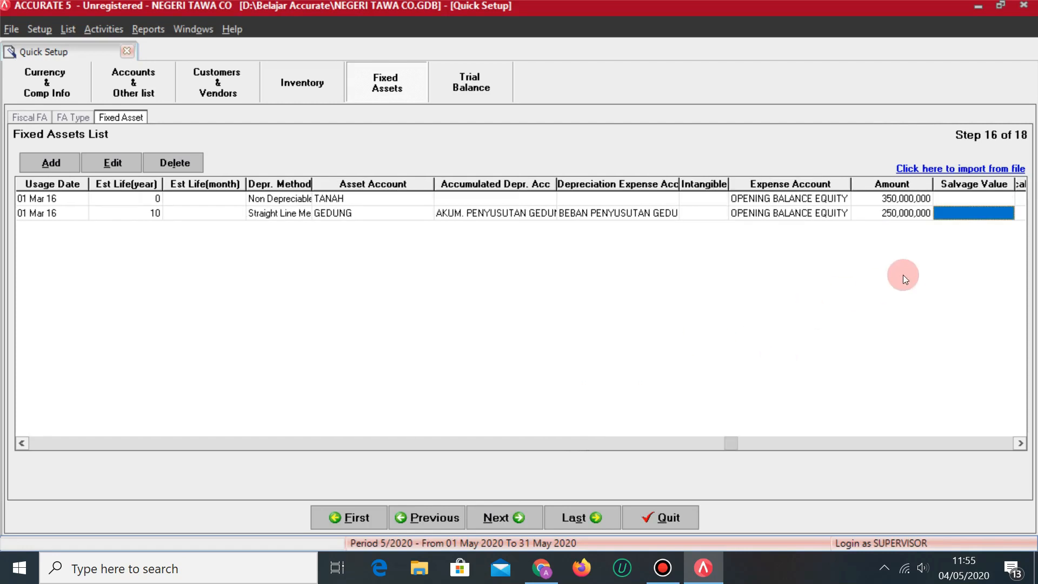
Skip salvage value and mark GEDUNG as a fiscal fixed asset.
key("Return")
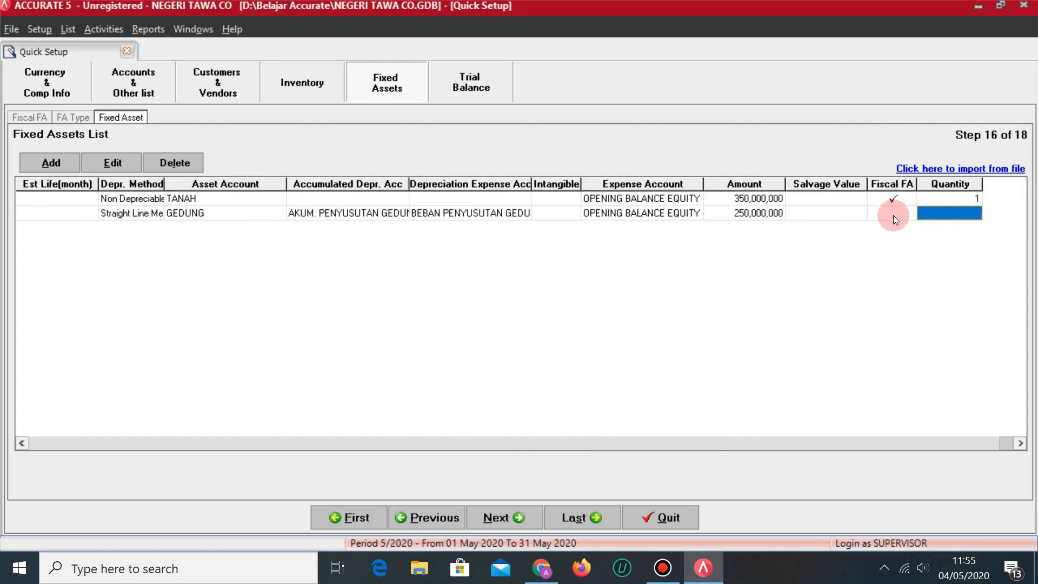
left_click(895, 216)
left_click(952, 216)
Start a new asset row described as KOMPUTER with asset type KOMPUTER.
type("1")
key("Return")
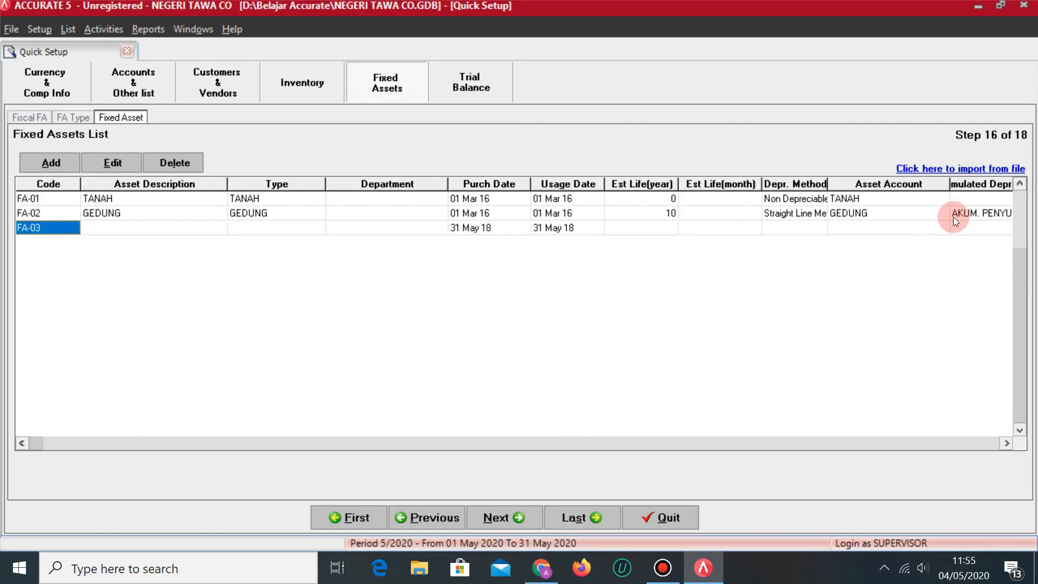
key("alt+Tab")
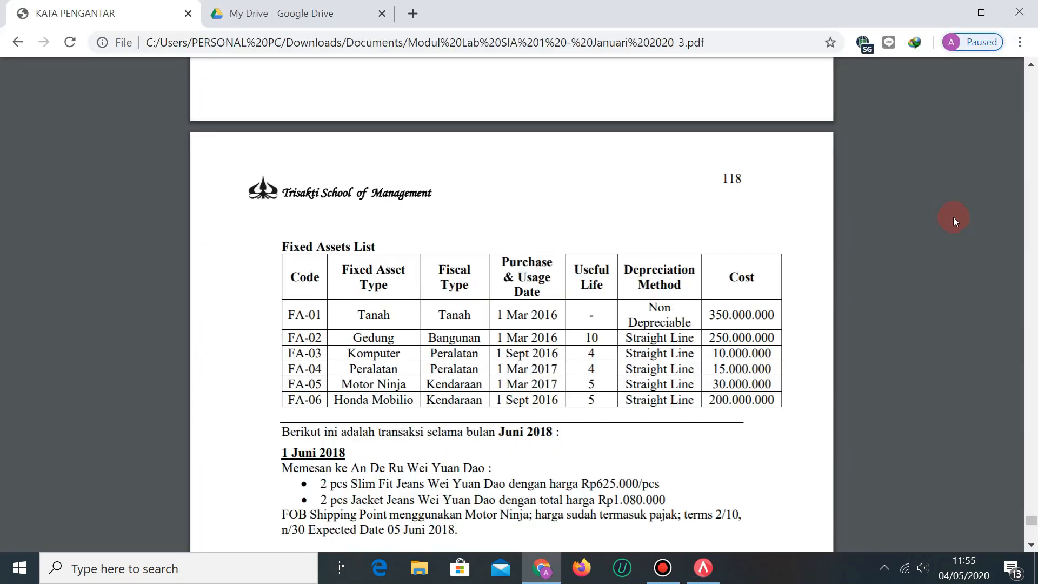
key("alt+Tab")
type("KOMPUTER")
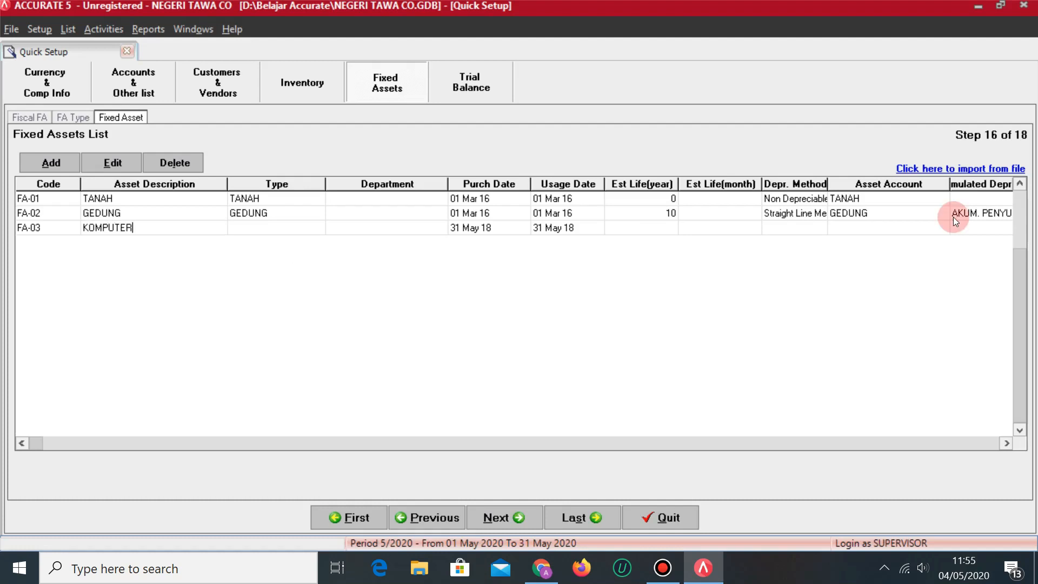
key("Tab")
key("alt+Tab")
key("alt+Tab")
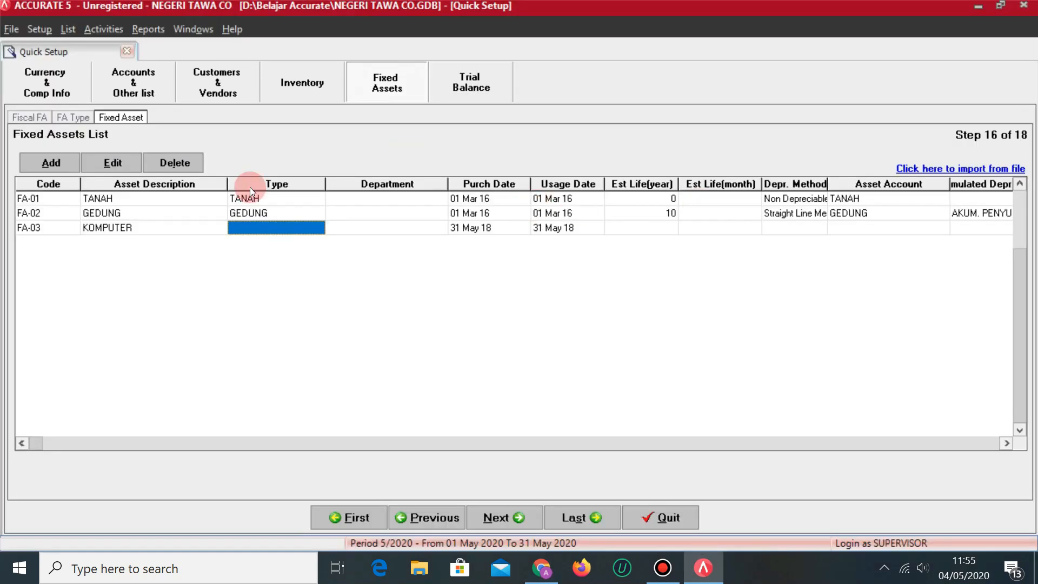
left_click(316, 228)
left_click(318, 227)
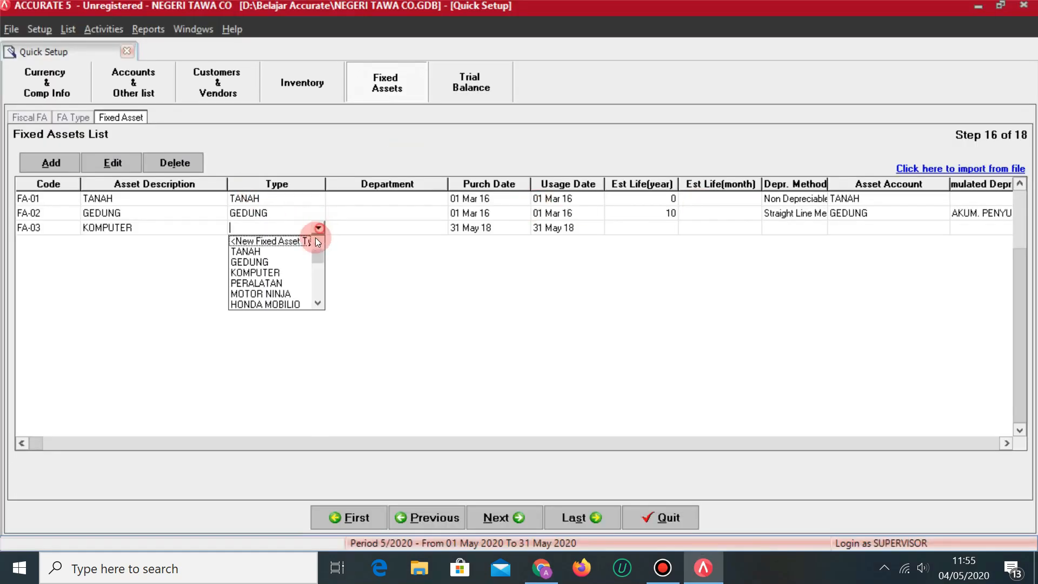
left_click(269, 273)
key("Tab")
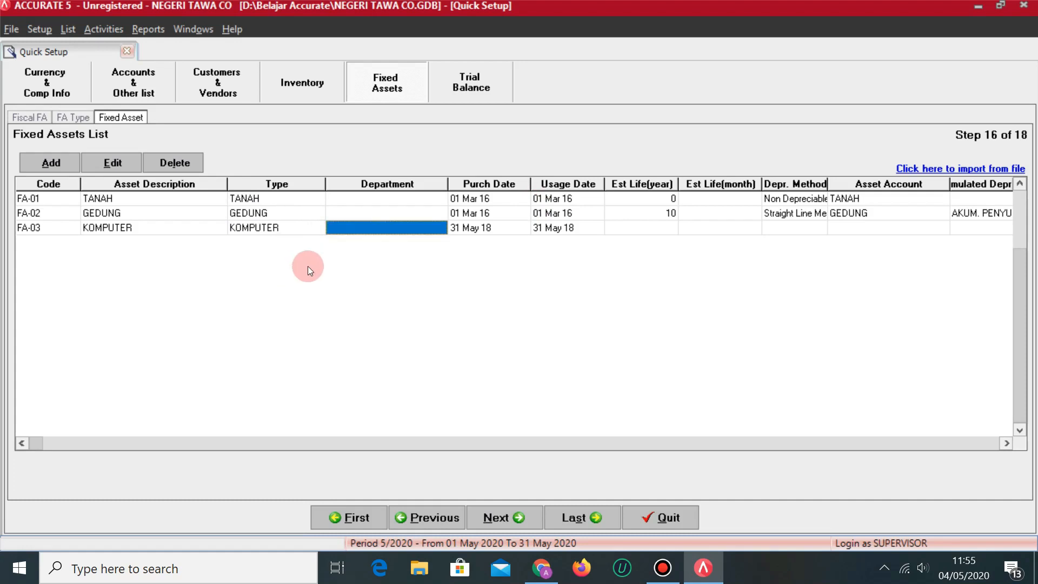
key("Tab")
Enter 01/09/2016 as the purchase and usage dates and a 4-year useful life.
key("alt+Tab")
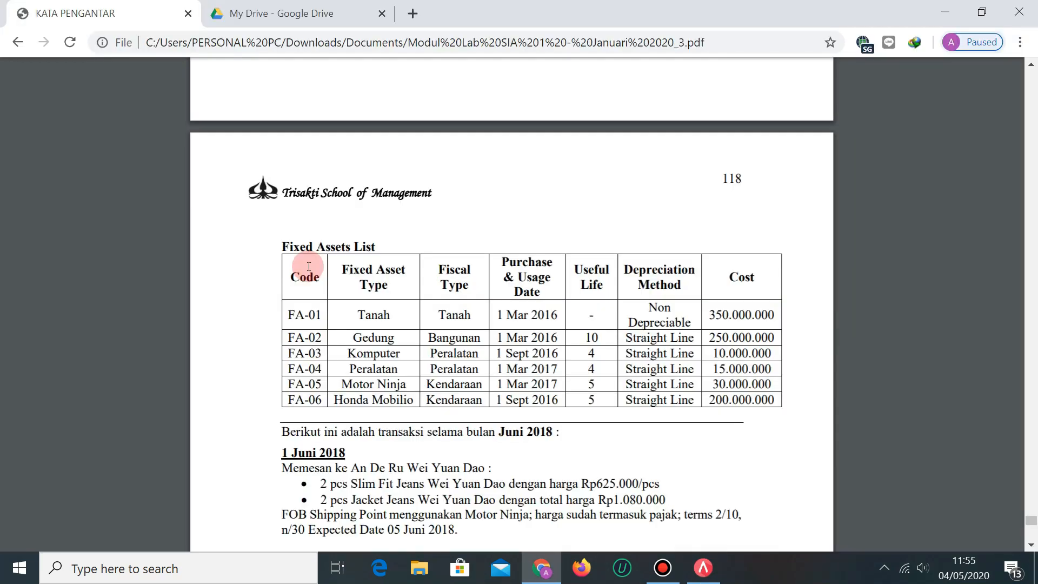
key("alt+Tab")
type("01/09/2016")
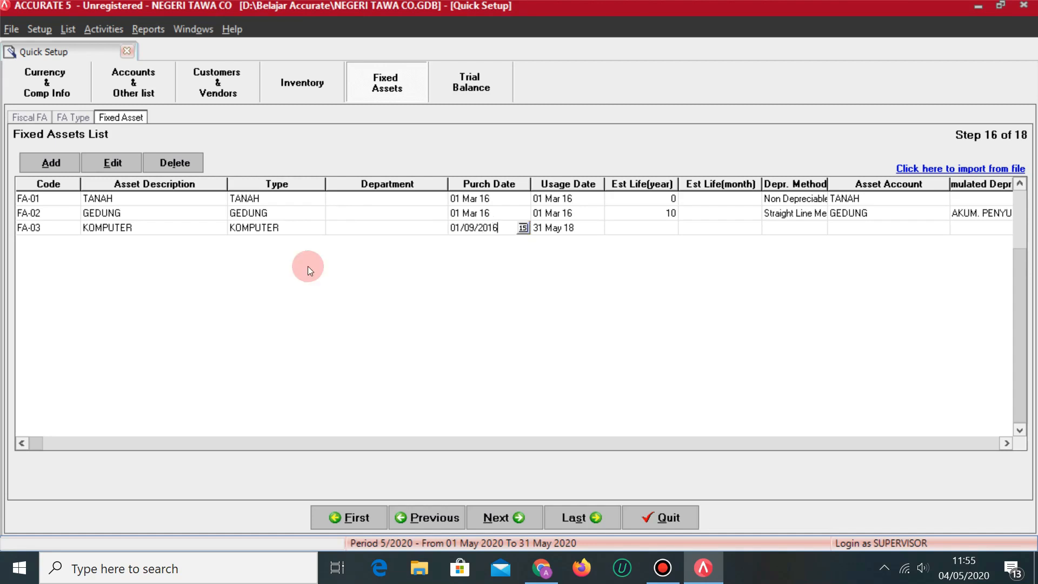
key("Tab")
type("01/09/")
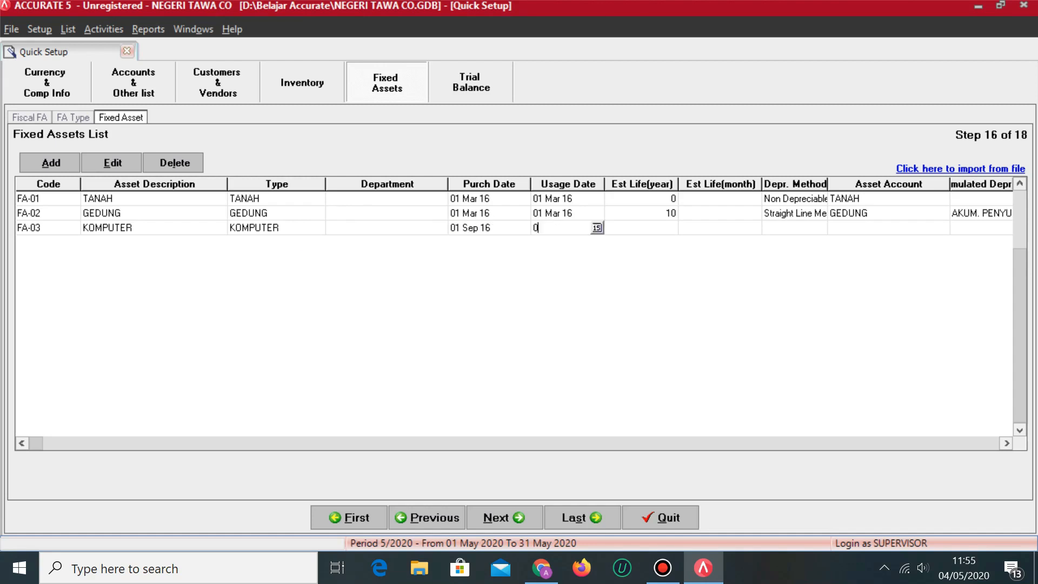
type("2016")
key("Tab")
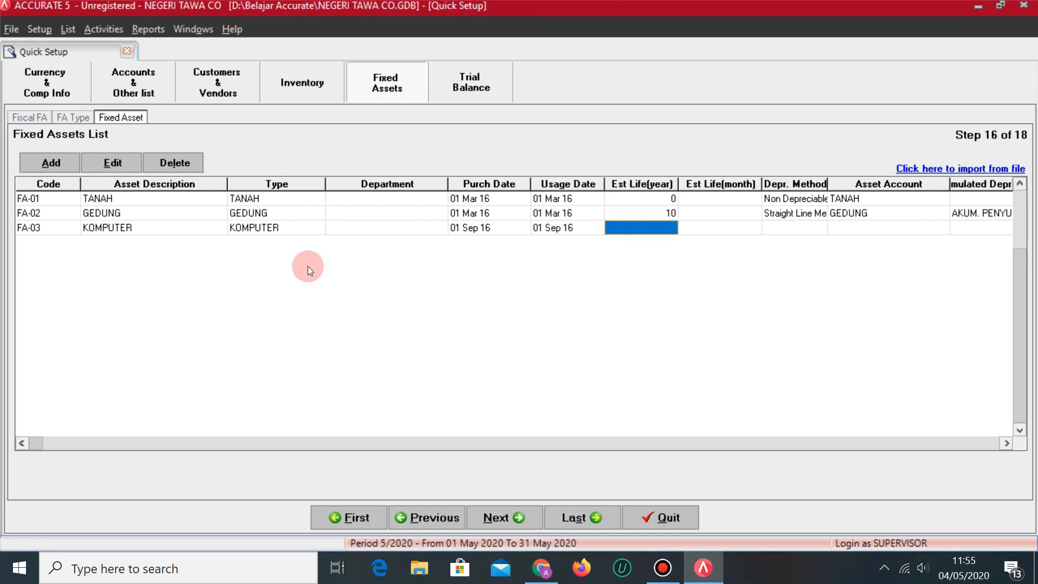
key("alt+Tab")
key("alt+Tab")
type("4")
key("Tab")
key("Tab")
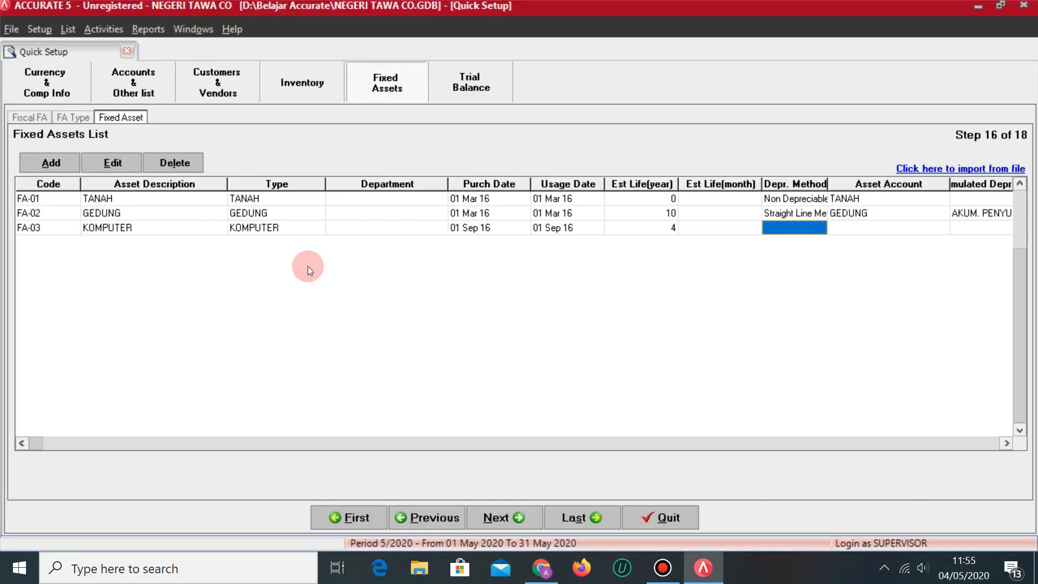
Set FA-03's depreciation method to Straight Line Method.
left_click(821, 229)
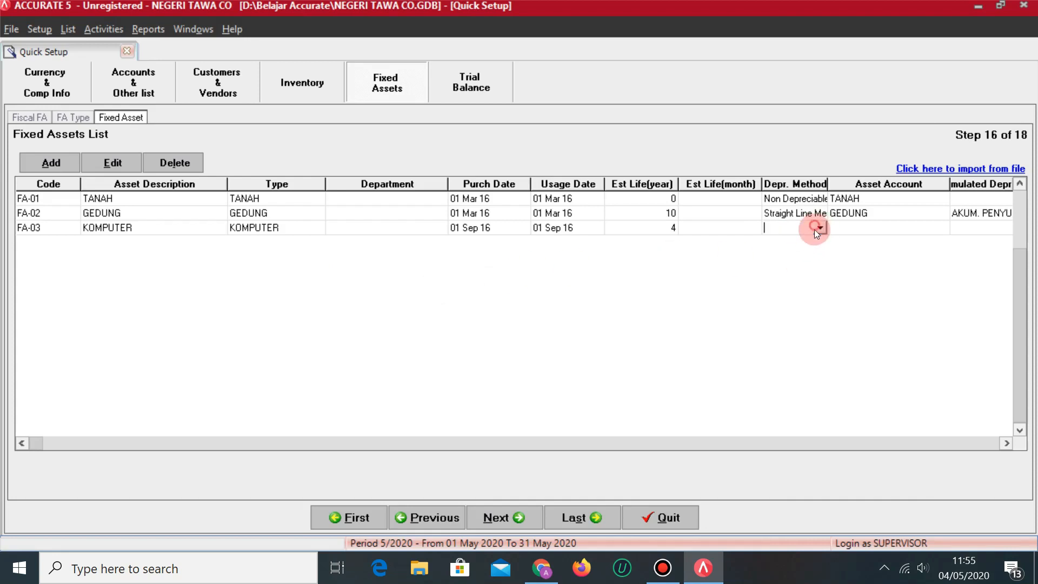
left_click(821, 228)
left_click(810, 252)
key("alt+Tab")
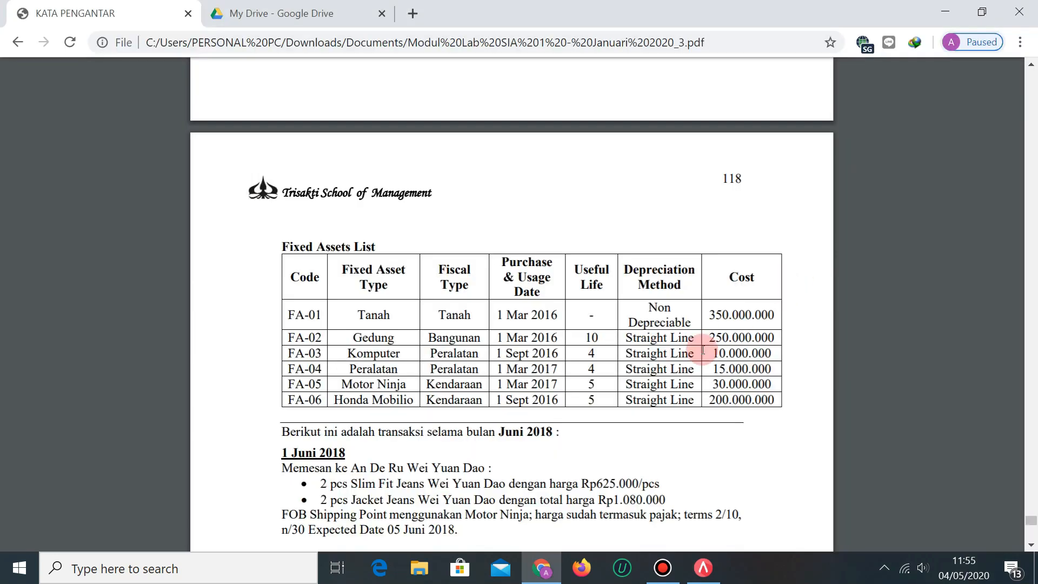
key("alt+Tab")
key("Tab")
Assign PERALATAN, equipment accumulated depreciation and BEBAN PENYUSUTAN PERALATAN accounts to FA-03.
left_click(940, 233)
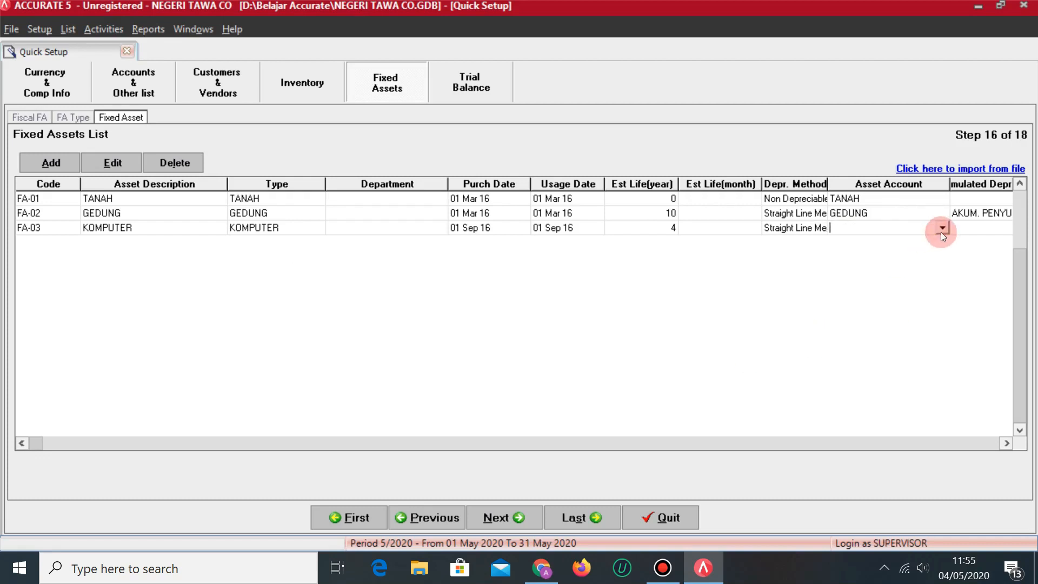
left_click(943, 228)
left_click(868, 274)
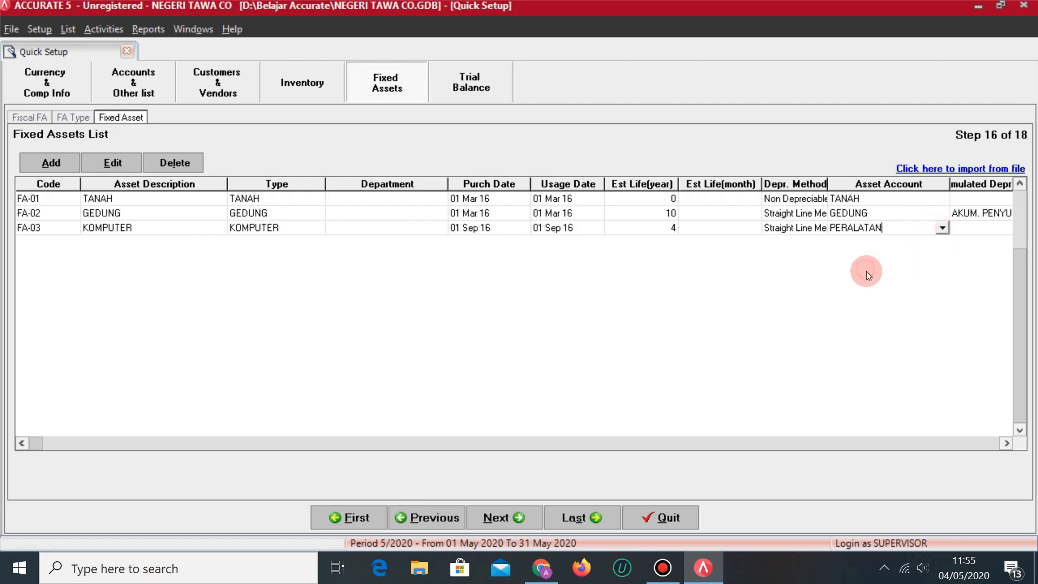
key("Tab")
left_click(965, 230)
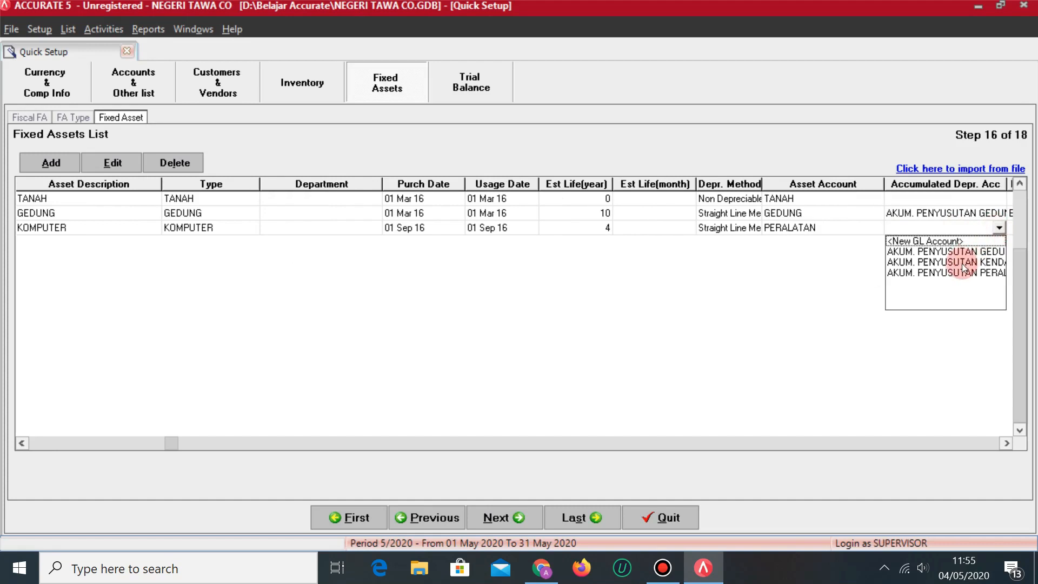
left_click(959, 272)
key("Tab")
left_click(955, 227)
left_click(976, 227)
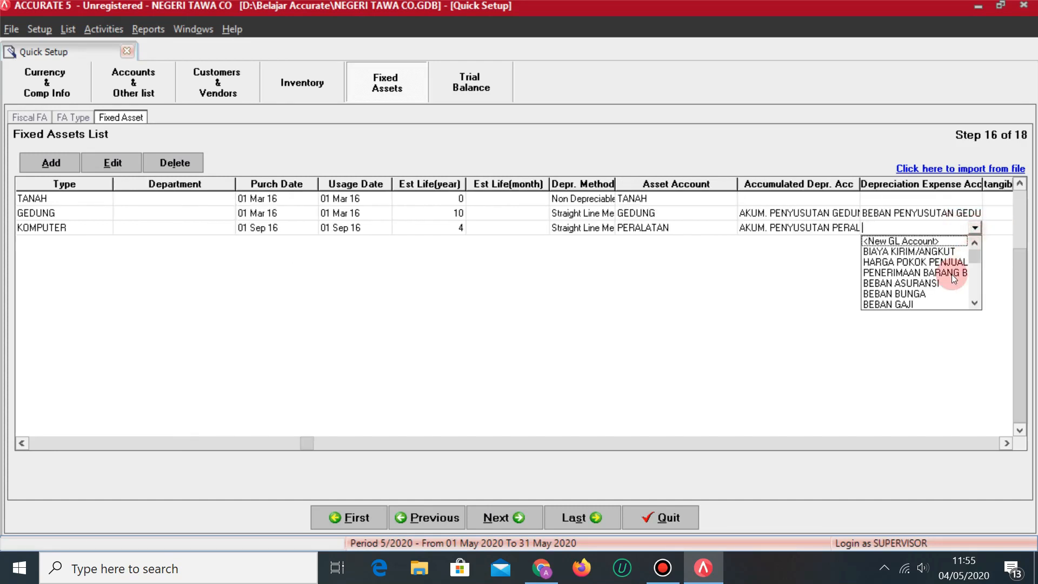
left_click(975, 303)
left_click(975, 303)
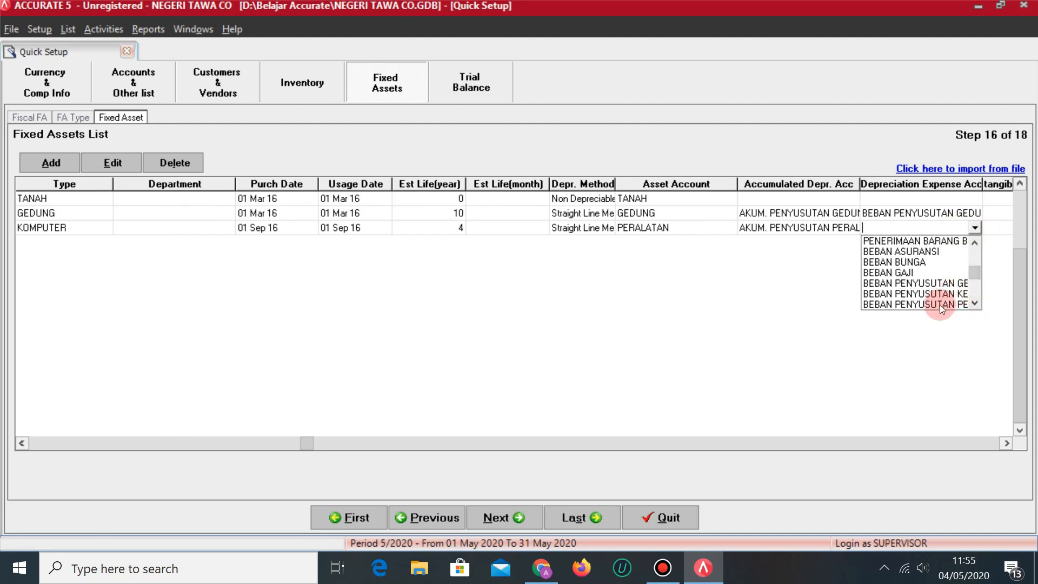
left_click(940, 304)
Set FA-03's expense account to OPENING BALANCE EQUITY.
key("Tab")
key("Tab")
left_click(897, 233)
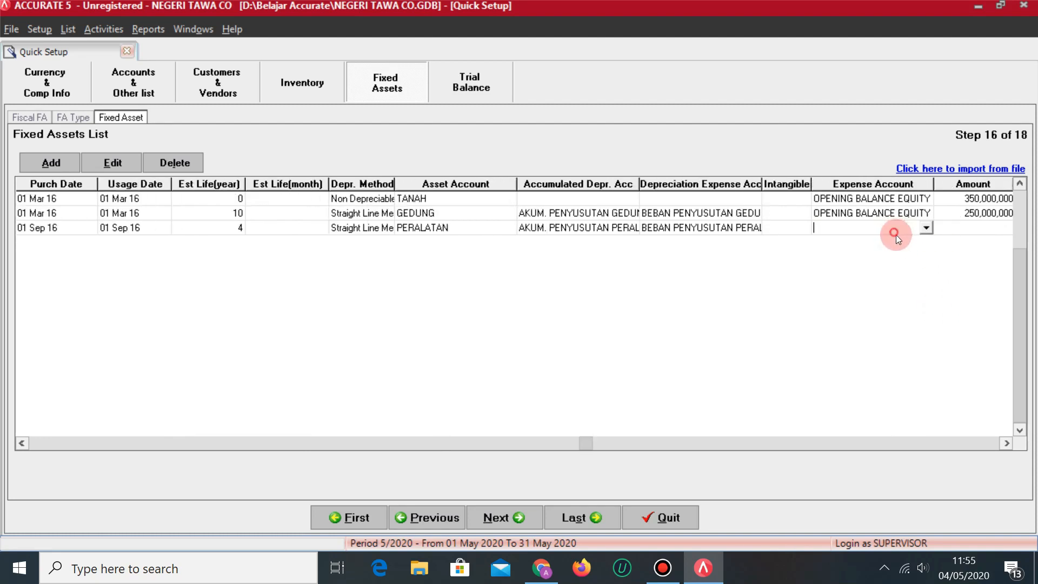
left_click(923, 229)
type("o")
key("Return")
key("Tab")
key("alt+Tab")
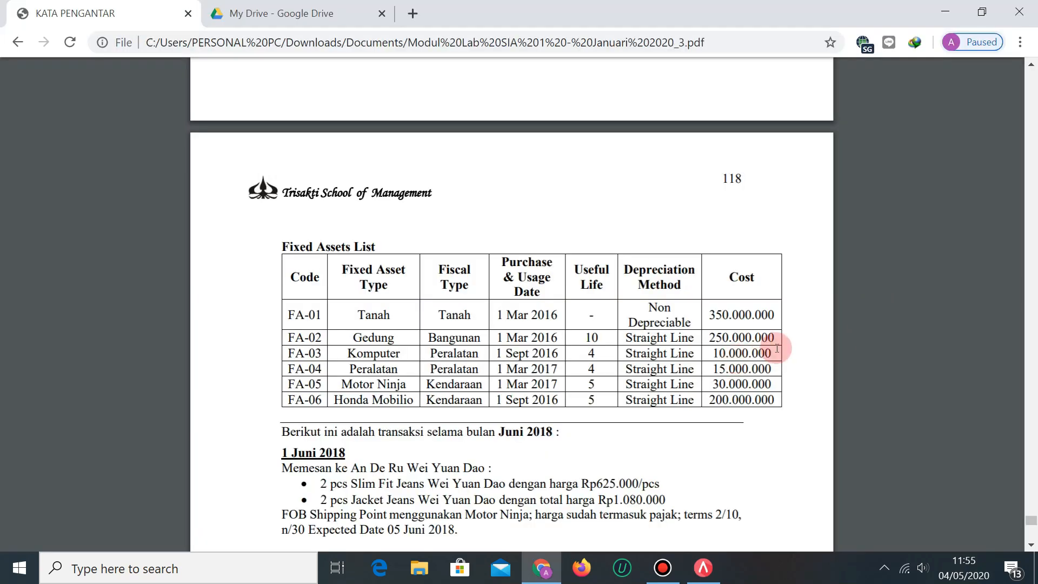
key("alt+Tab")
Enter a 10,000,000 amount, mark FA-03 as fiscal FA, and start row FA-04.
type("10")
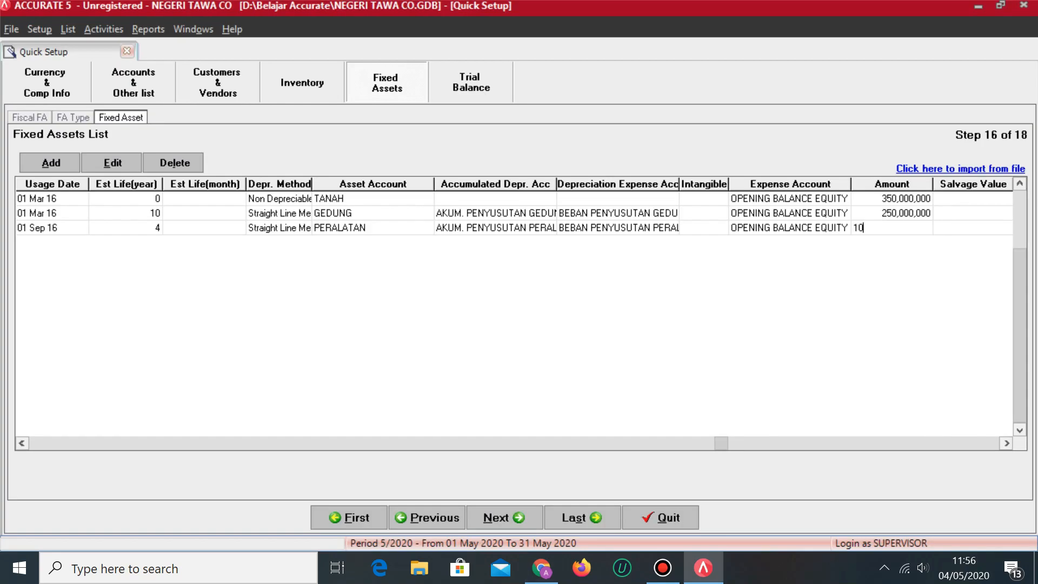
type(",000,00000")
key("Tab")
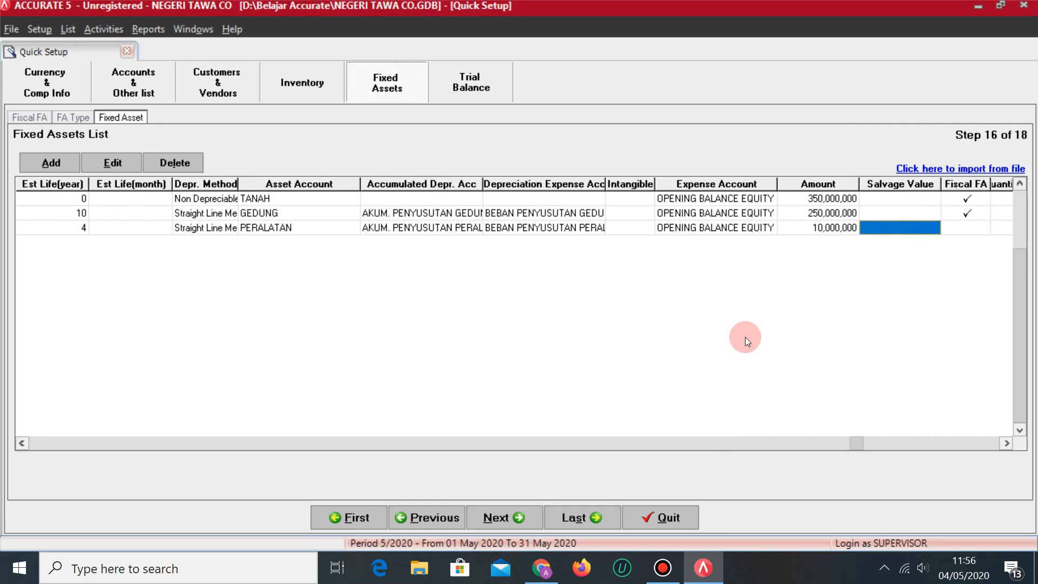
left_click(950, 232)
key("Tab")
left_click(968, 228)
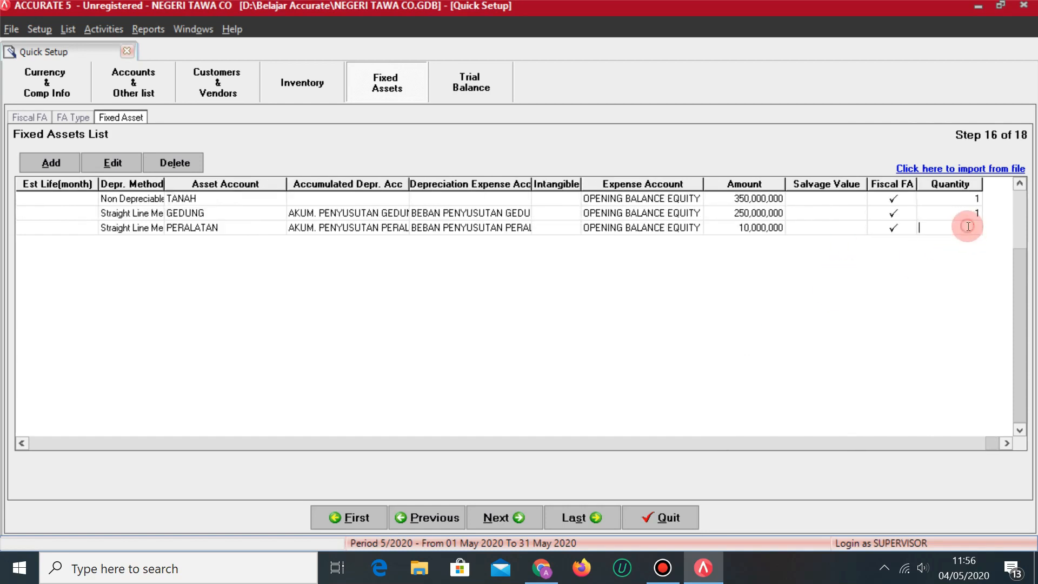
key("Tab")
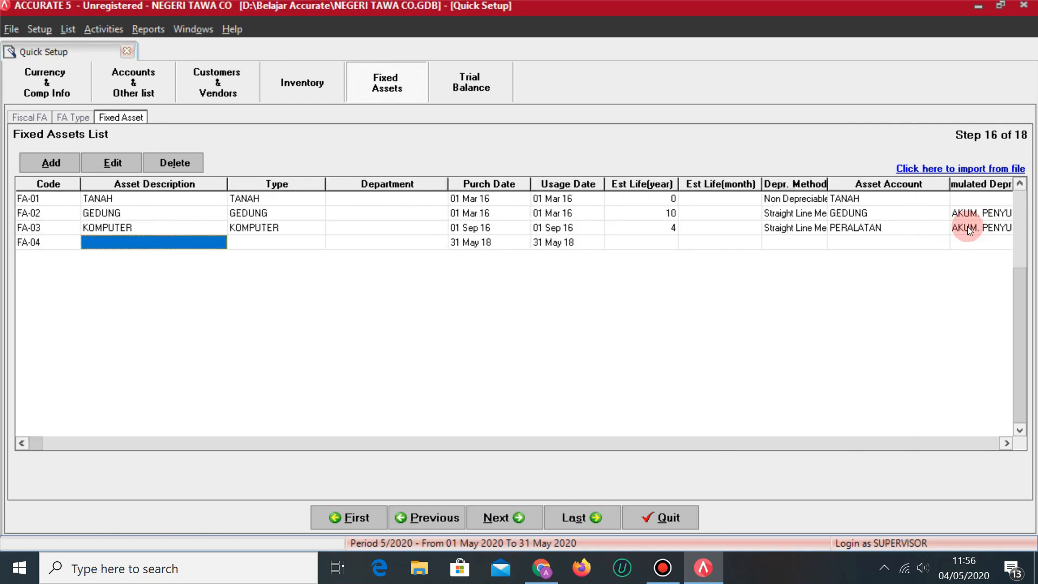
Describe FA-04 as PERALATAN and set its asset type to PERALATAN.
key("alt+Tab")
key("alt+Tab")
type("PERALATAN")
key("Tab")
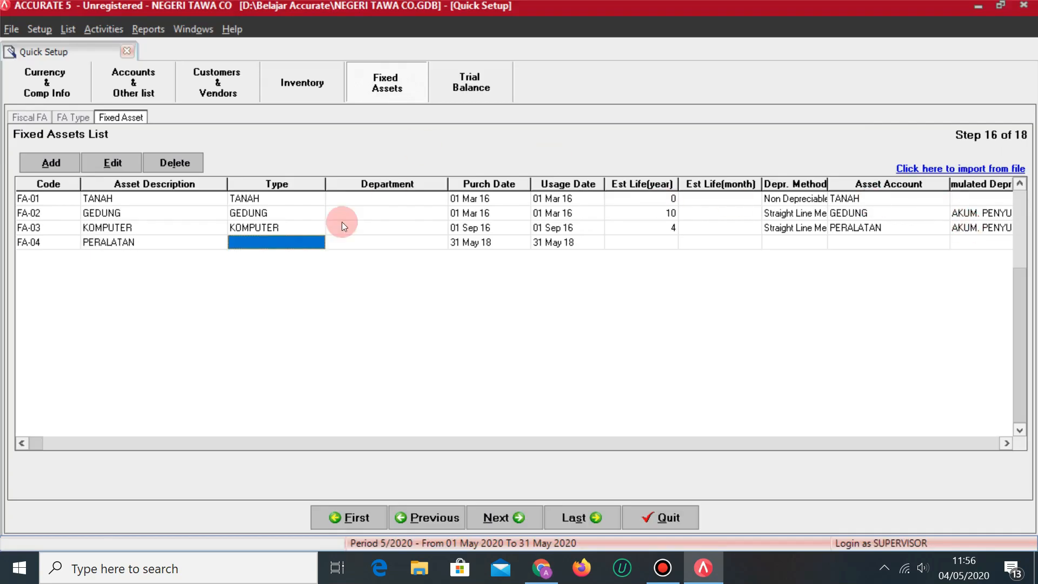
left_click(319, 242)
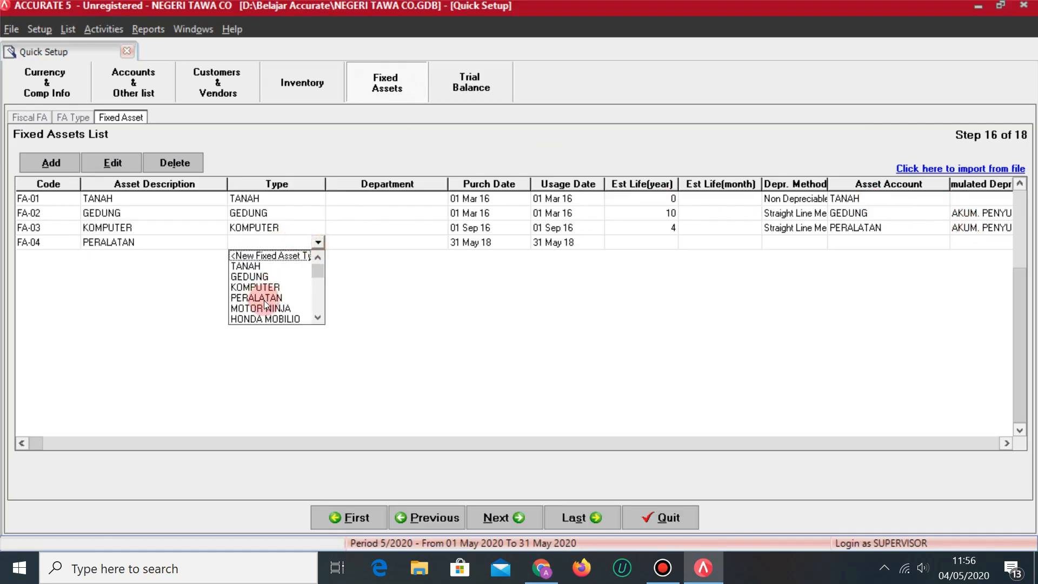
left_click(264, 299)
key("Tab")
key("Tab")
Enter 01/03/2017 as the purchase and usage dates with a 4-year useful life.
key("alt+Tab")
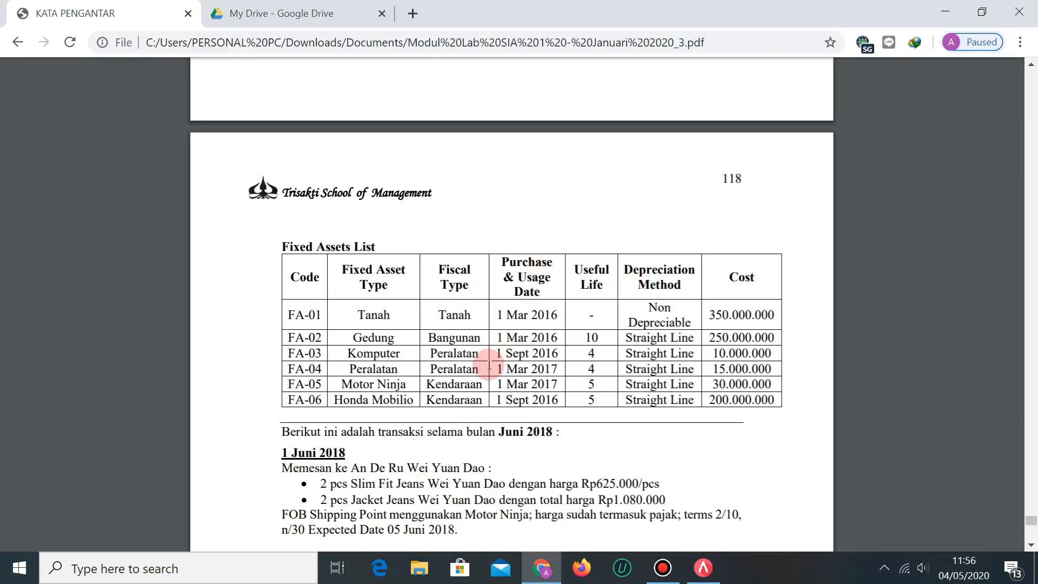
key("alt+Tab")
type("01/03/2017")
key("Tab")
type("01/03/2017")
key("Tab")
key("alt+Tab")
key("alt+Tab")
type("4")
key("Tab")
key("Tab")
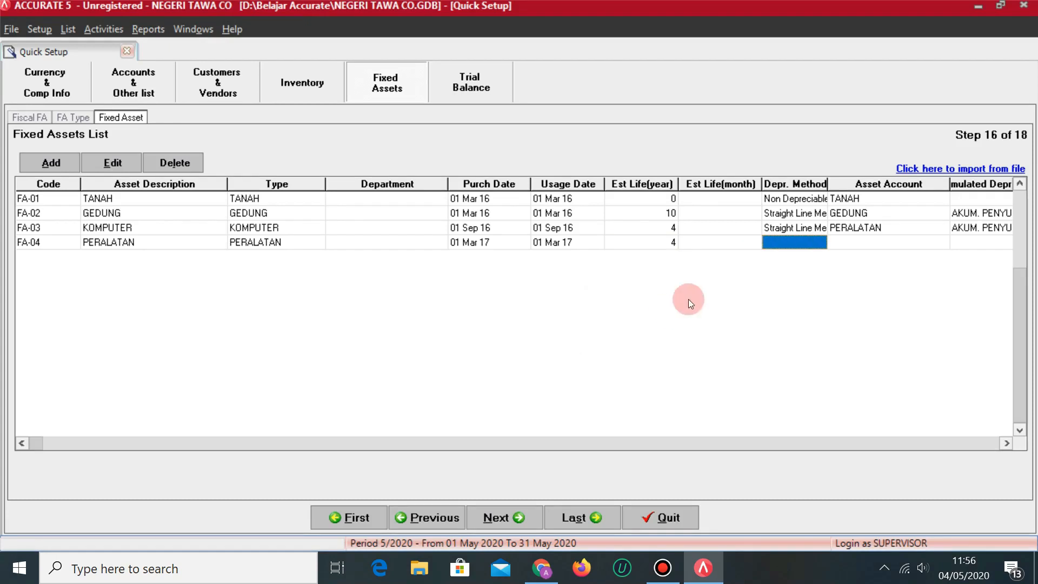
Choose Straight Line Method and PERALATAN as FA-04's asset account.
left_click(813, 248)
left_click(822, 243)
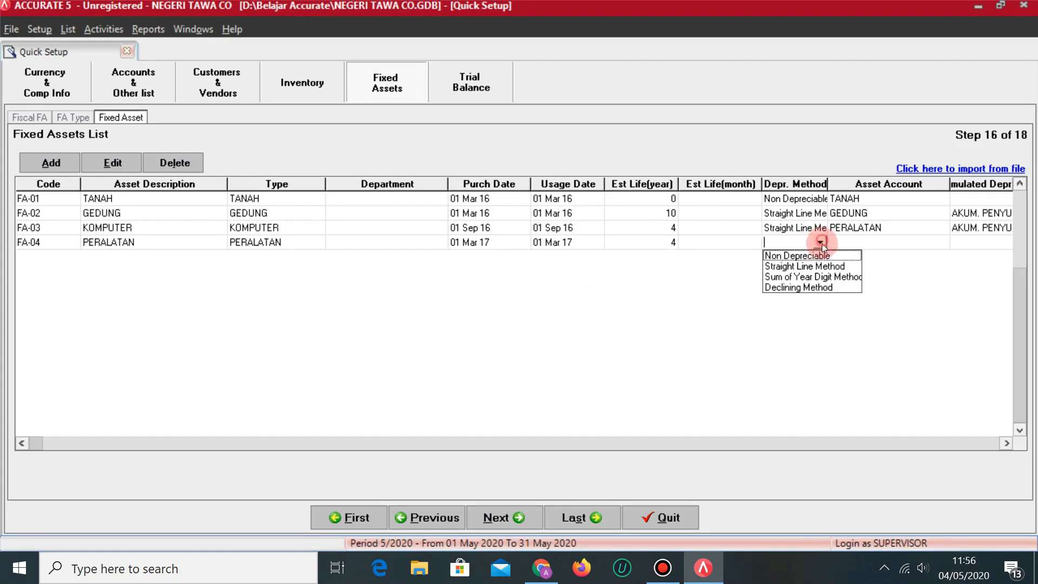
left_click(806, 270)
key("Tab")
left_click(940, 242)
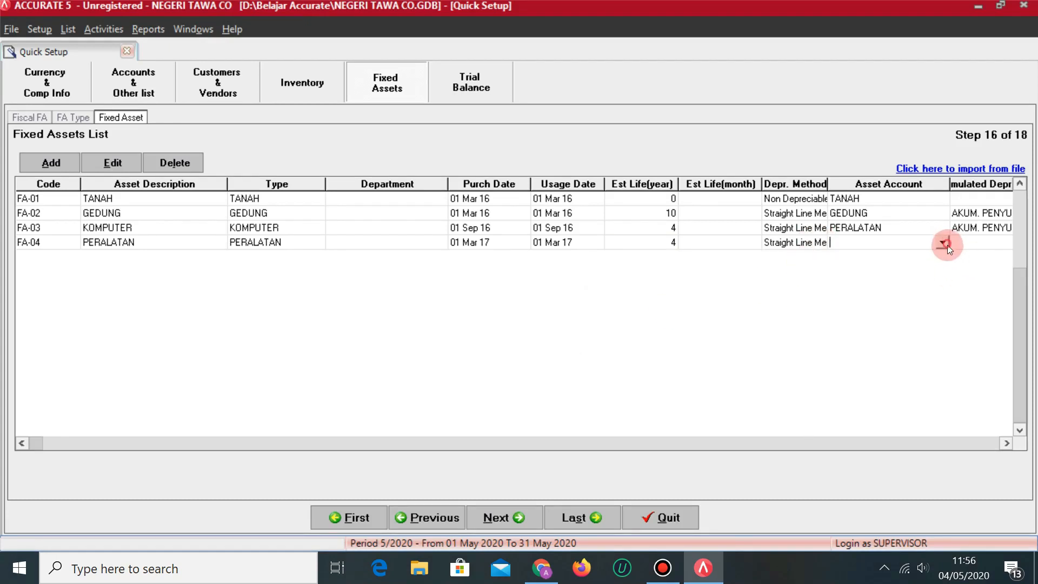
left_click(946, 246)
left_click(889, 285)
key("Tab")
Pick the PERALATAN accumulated depreciation and depreciation expense accounts for FA-04.
left_click(940, 244)
left_click(1000, 243)
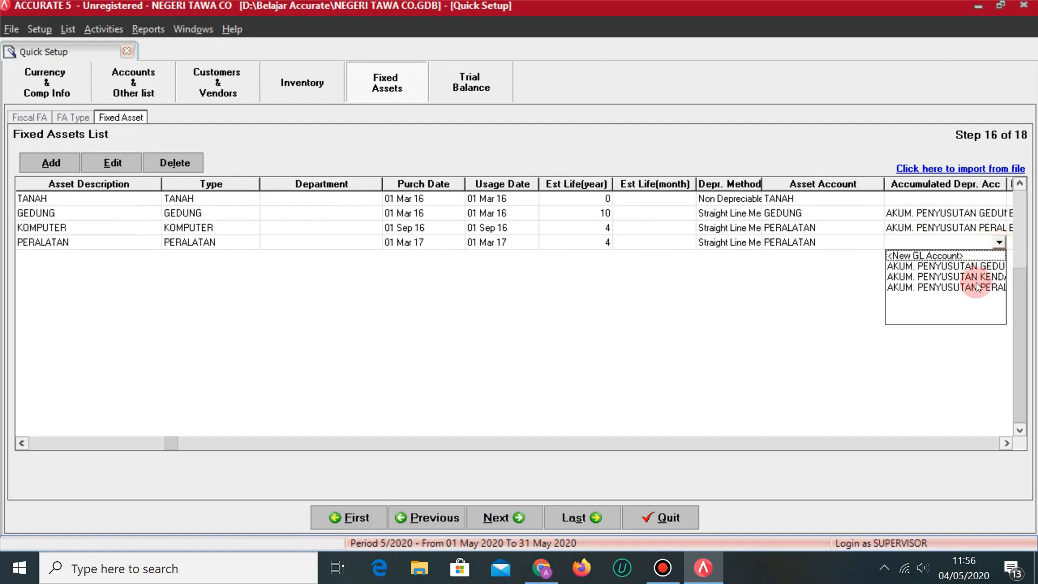
left_click(979, 288)
key("Tab")
left_click(955, 245)
left_click(973, 241)
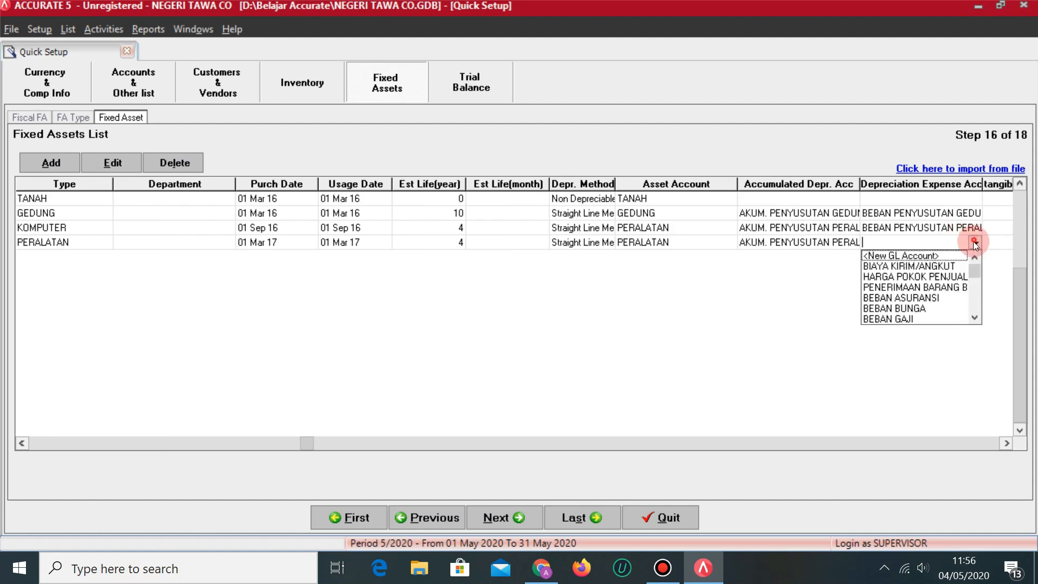
left_click(975, 318)
left_click(975, 318)
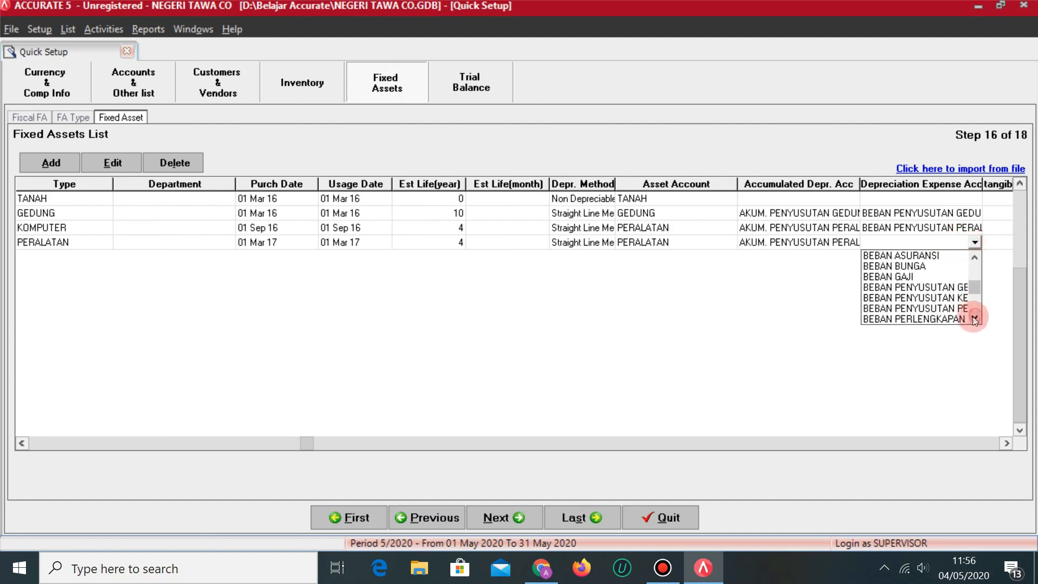
left_click(956, 309)
key("Tab")
key("Tab")
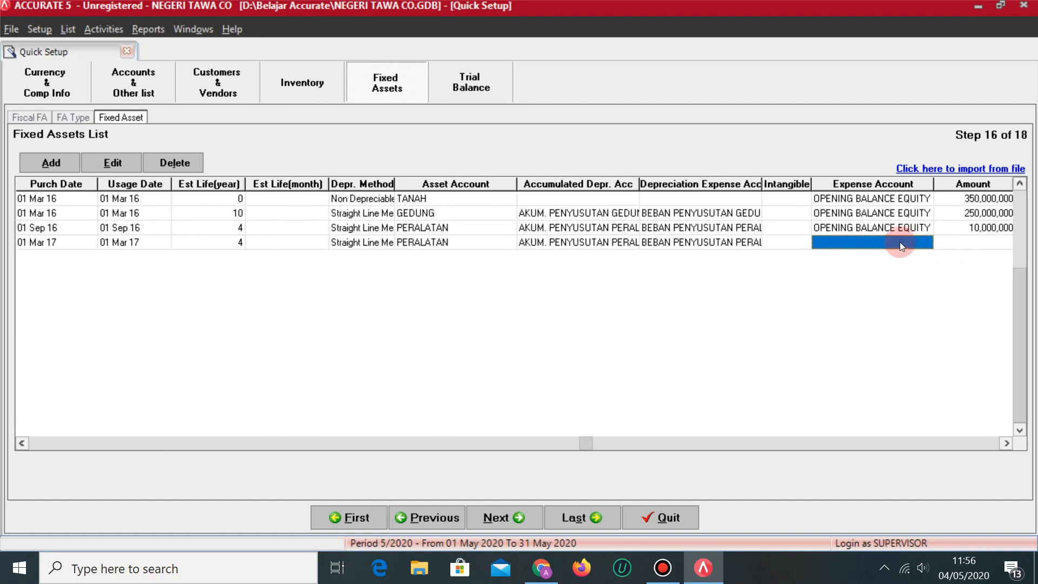
Use OPENING BALANCE EQUITY, amount 15,000,000, fiscal FA, quantity 1, then begin row FA-05.
left_click(900, 244)
left_click(926, 243)
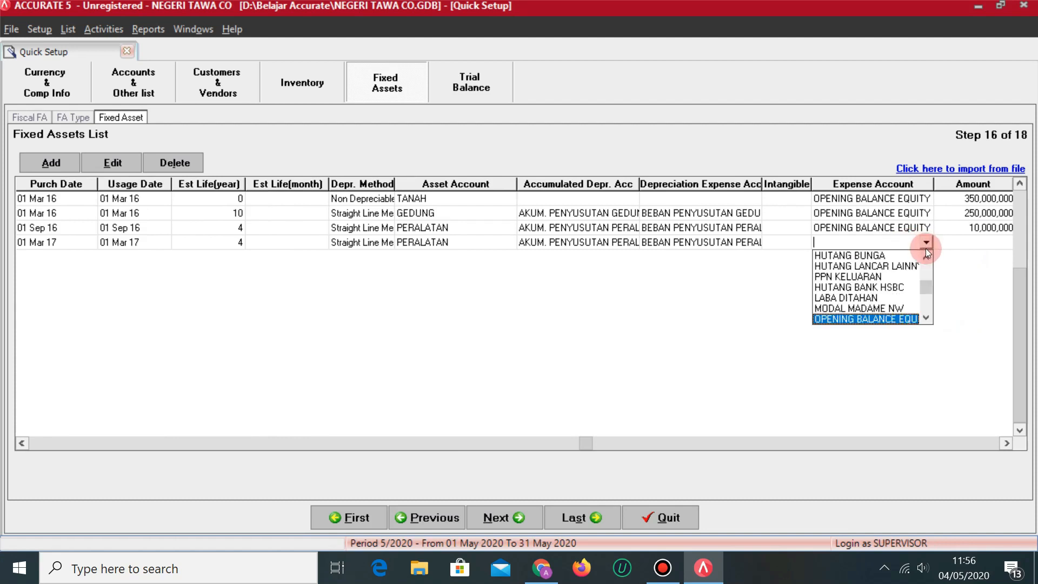
key("Tab")
key("alt+Tab")
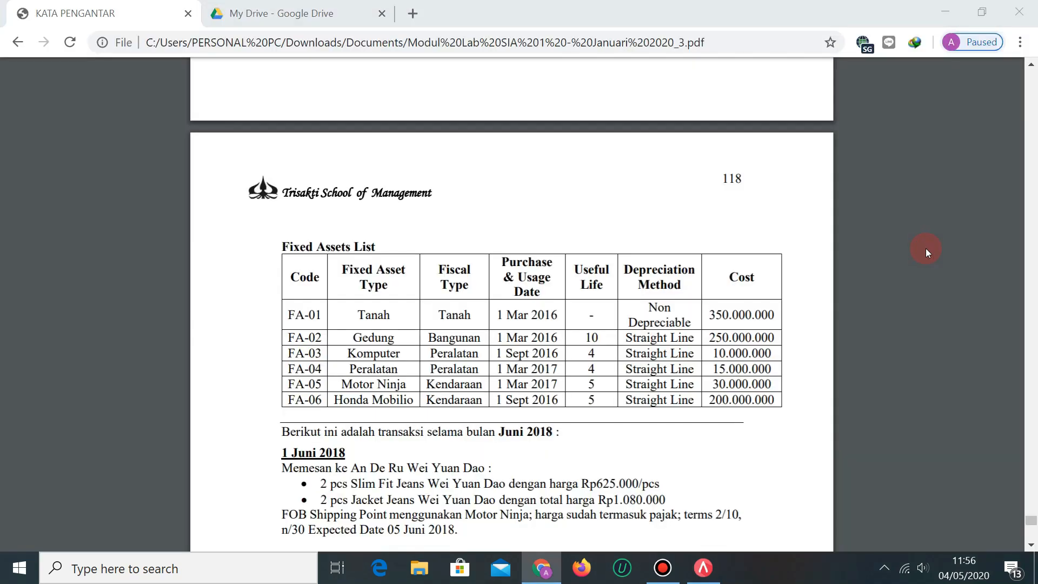
key("alt+Tab")
type("15,000,000")
key("Tab")
left_click(979, 248)
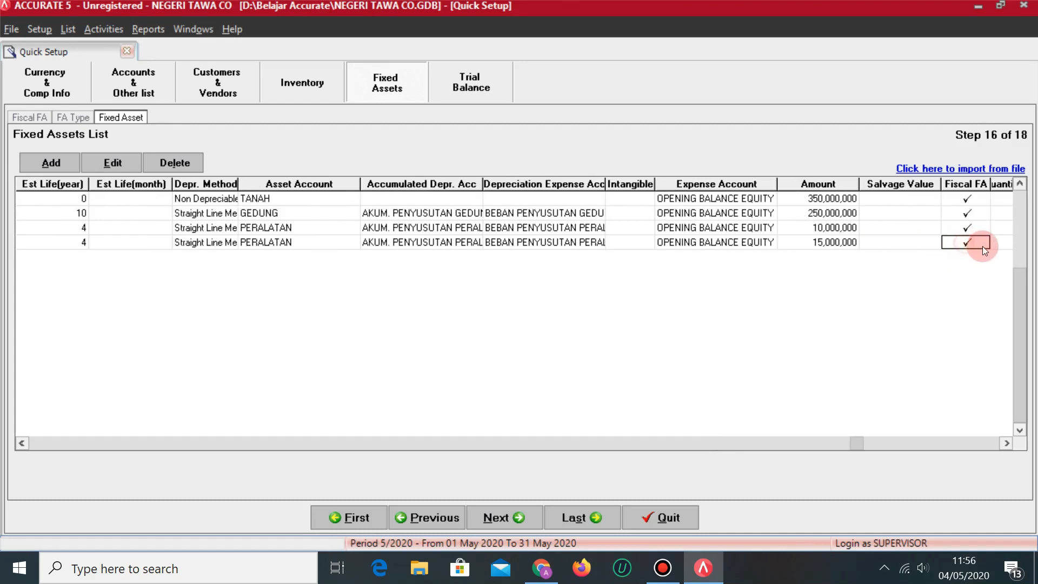
key("Tab")
type("1")
key("Tab")
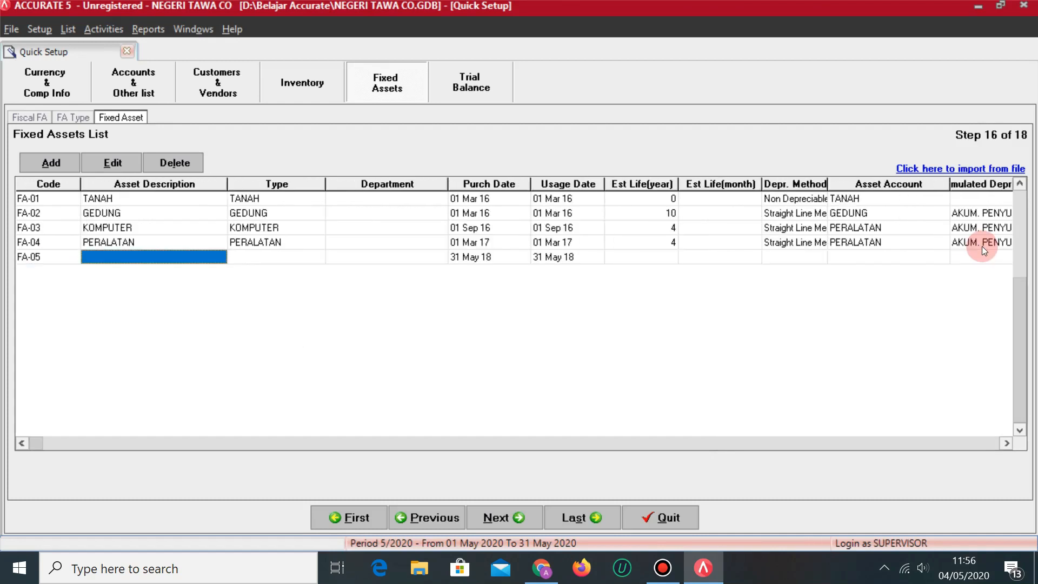
Describe FA-05 as MOTOR NINJA and set its matching asset type.
key("alt+Tab")
key("alt+Tab")
type("MOTOR NINJA")
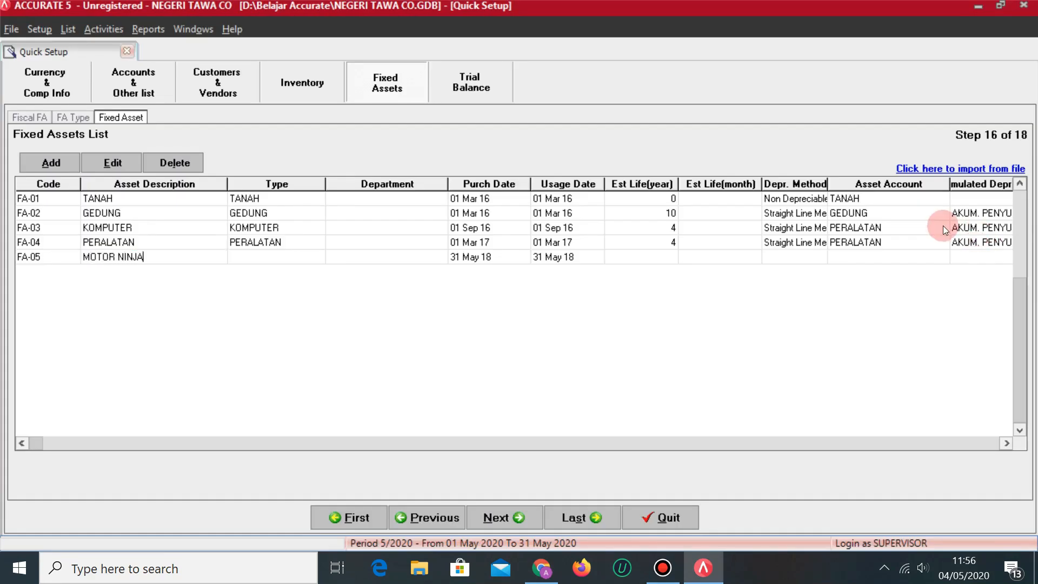
key("Tab")
left_click(300, 263)
left_click(318, 256)
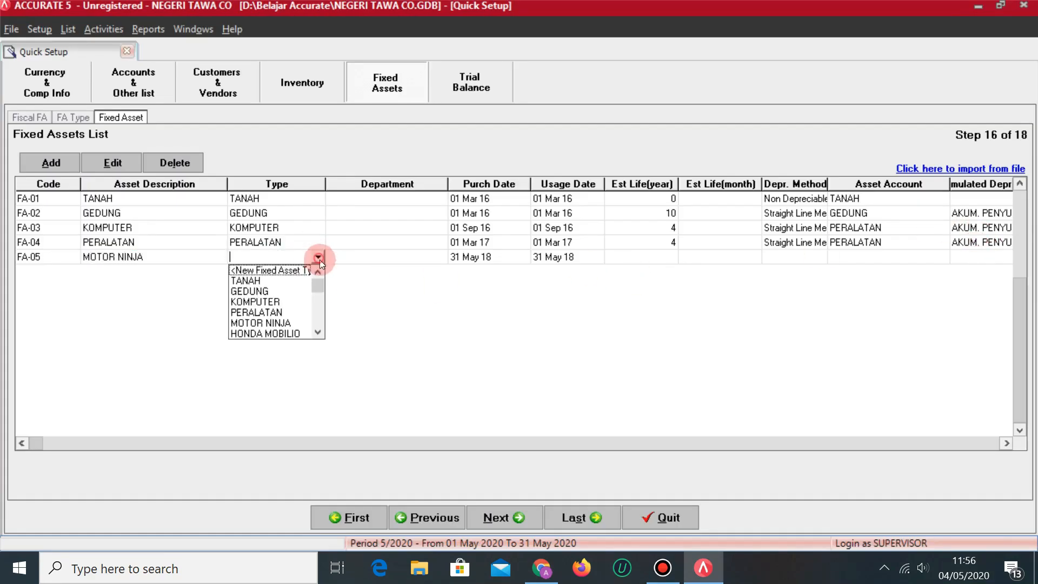
left_click(281, 320)
Enter 01/03/2017 as the purchase and usage dates and a 5-year useful life.
left_click(497, 256)
key("alt+Tab")
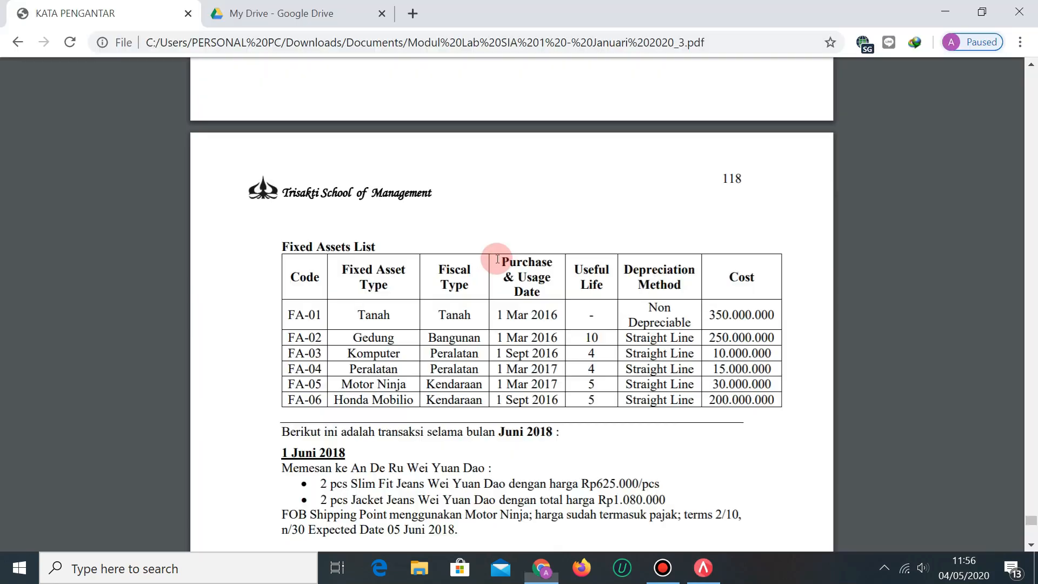
key("alt+Tab")
type("0")
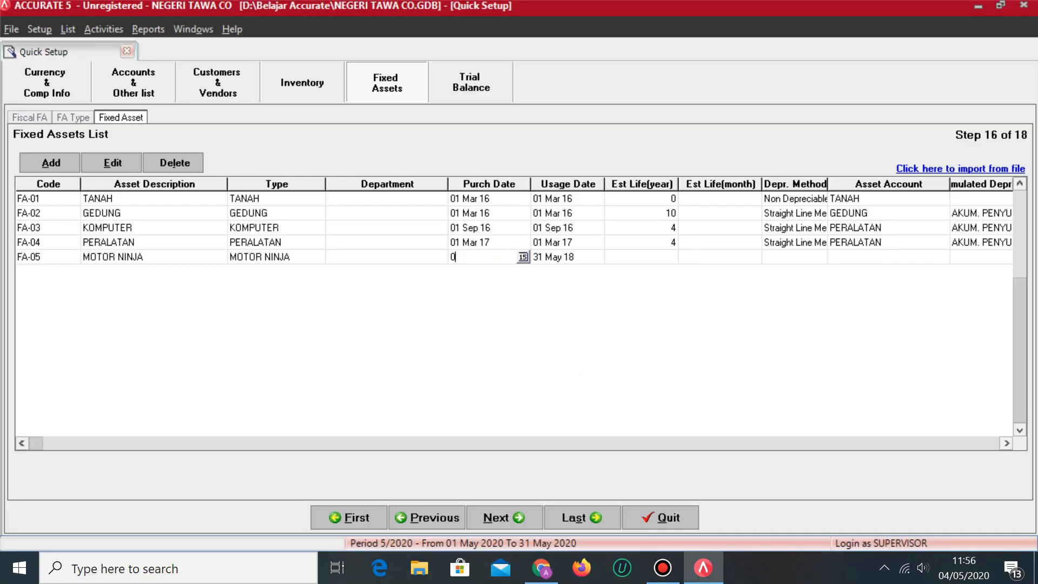
type("1/03/2017")
key("Tab")
type("01/03/2017")
key("Tab")
key("alt+Tab")
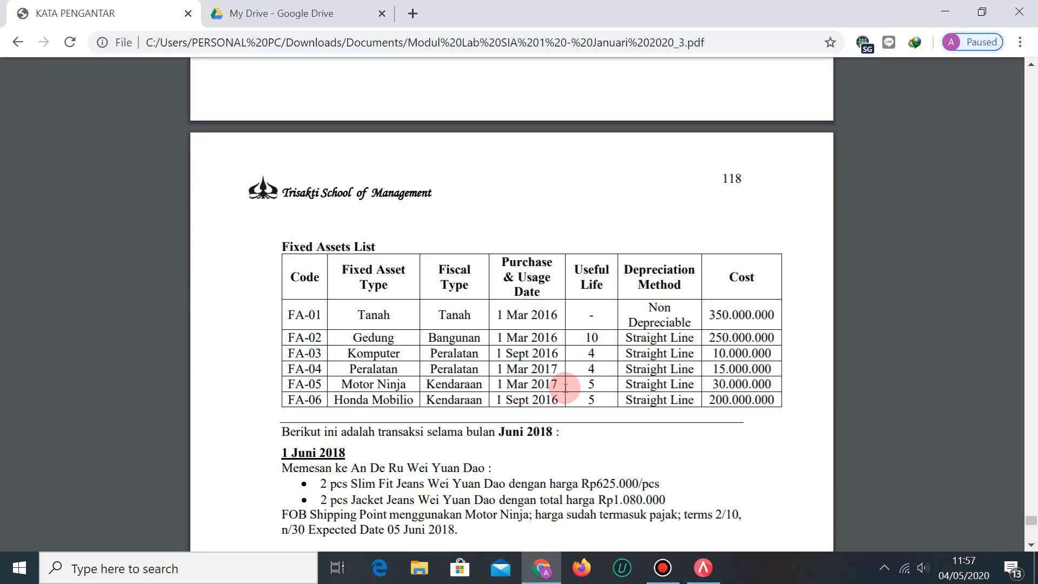
key("alt+Tab")
type("5")
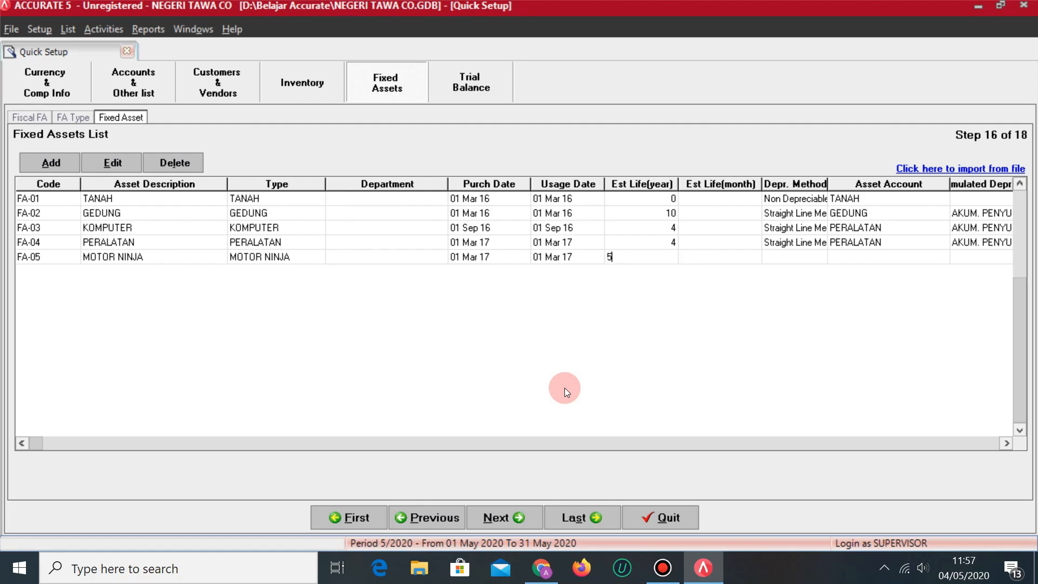
key("Tab")
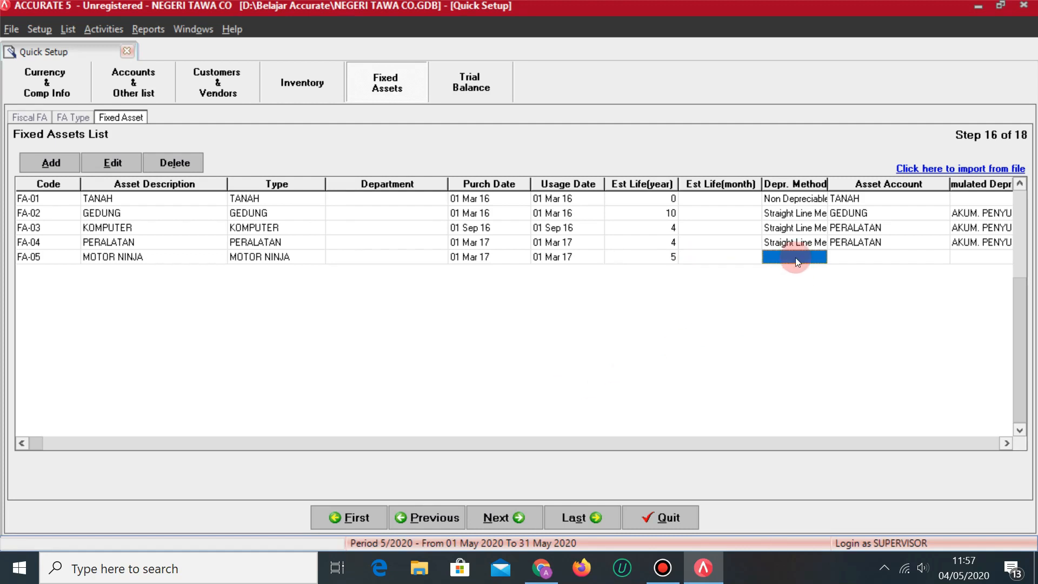
Choose Straight Line Method, KENDARAAN asset account and AKUM. PENYUSUTAN KENDARAAN.
left_click(820, 257)
left_click(798, 281)
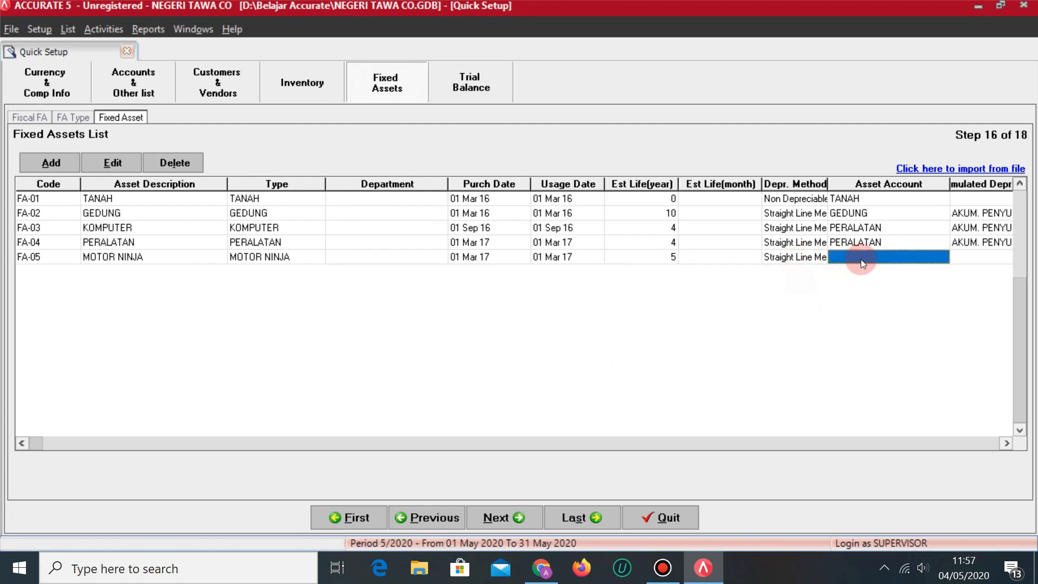
left_click(939, 258)
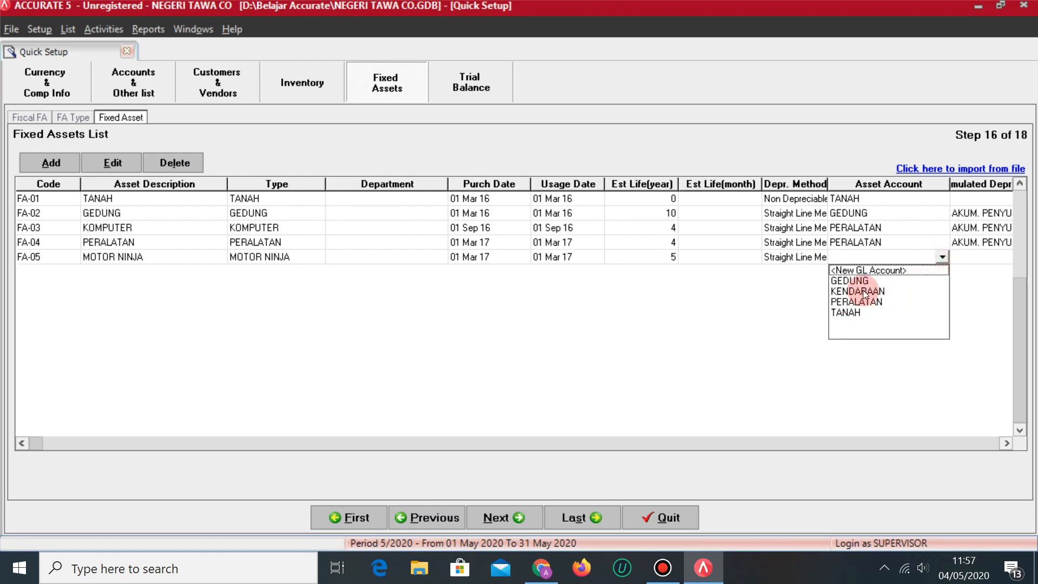
left_click(864, 291)
key("Tab")
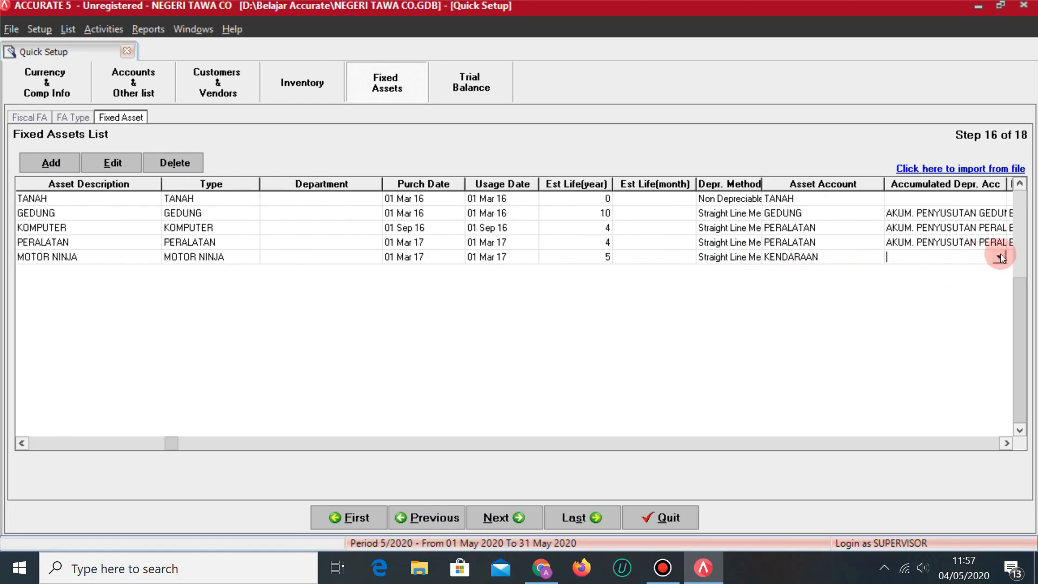
left_click(1002, 256)
left_click(968, 291)
key("Tab")
Set BEBAN PENYUSUTAN KENDARAAN as depreciation expense and OPENING BALANCE EQUITY as expense account.
left_click(965, 258)
left_click(975, 257)
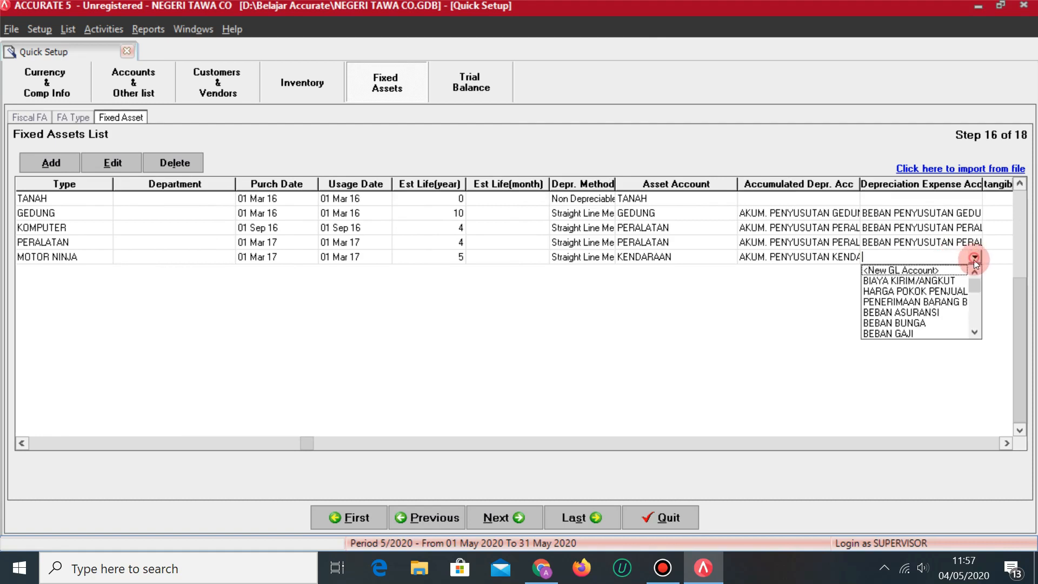
left_click(975, 330)
left_click(975, 330)
left_click(945, 314)
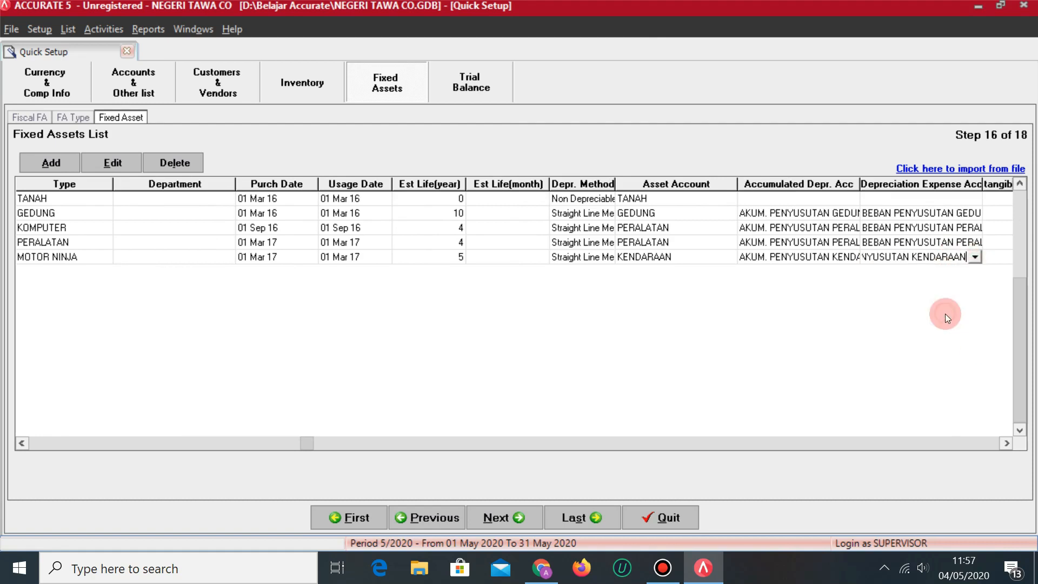
key("Tab")
left_click(916, 255)
left_click(927, 258)
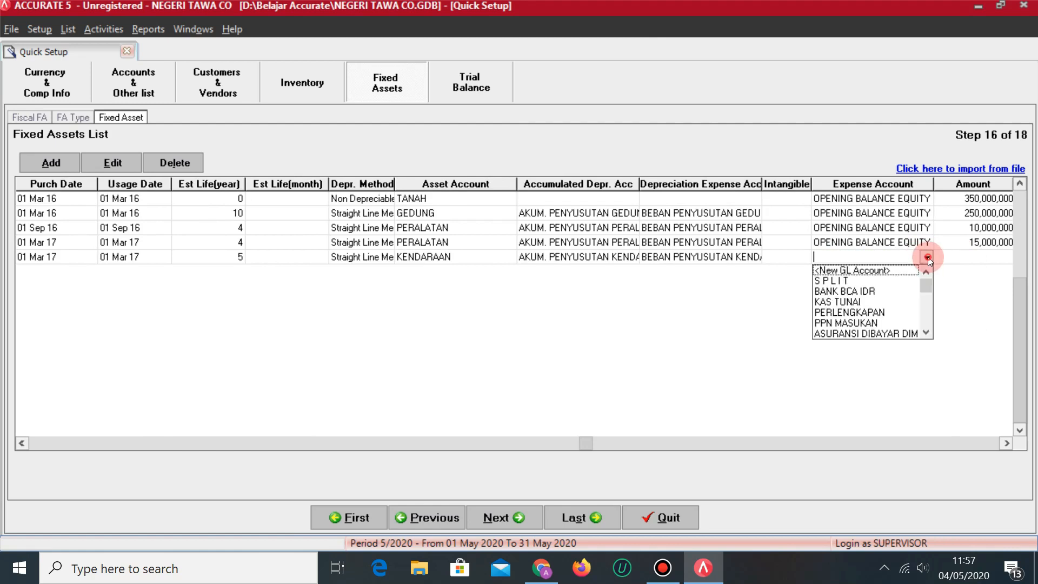
key("Tab")
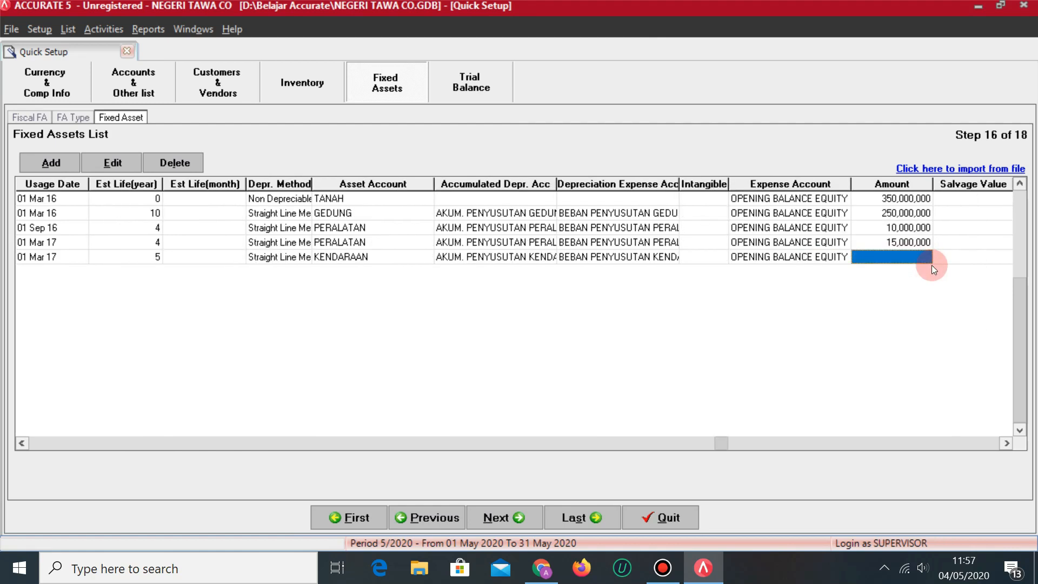
Enter a 30,000,000 amount, mark FA-05 as fiscal FA, and add row FA-06.
key("alt+Tab")
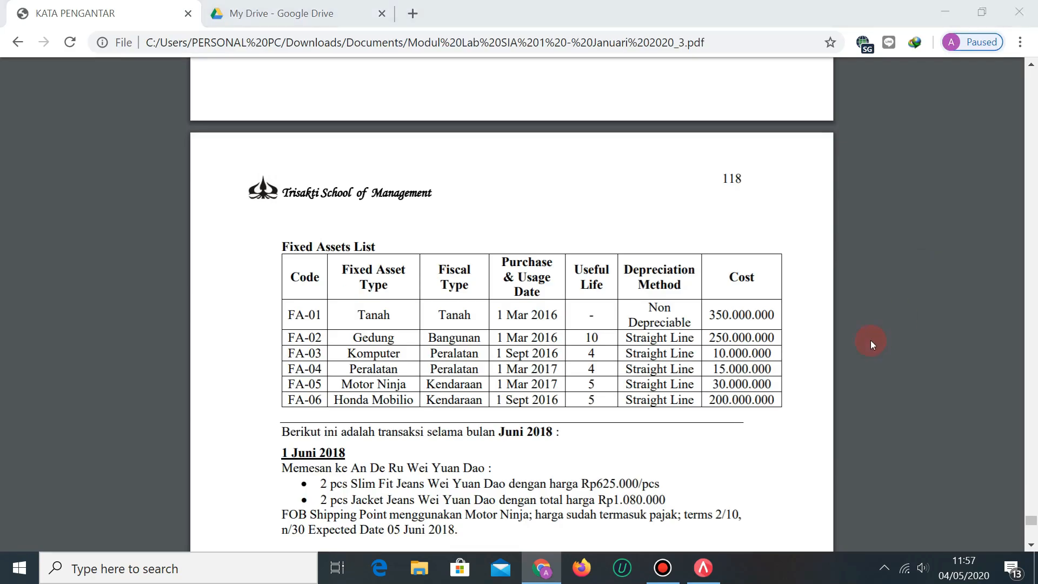
key("alt+Tab")
type("30,000,000")
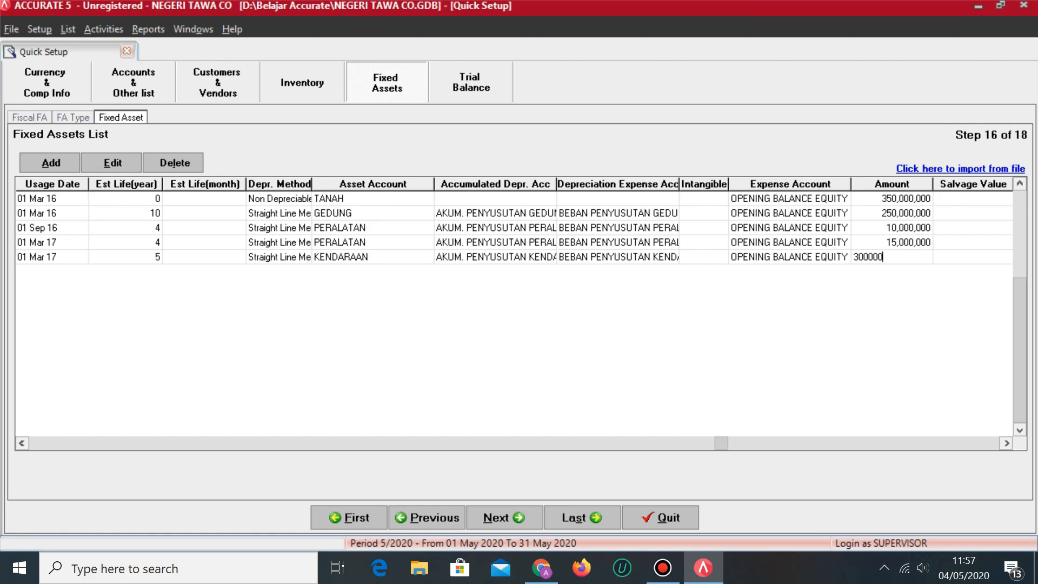
key("Tab")
key("Tab")
key("space")
key("Tab")
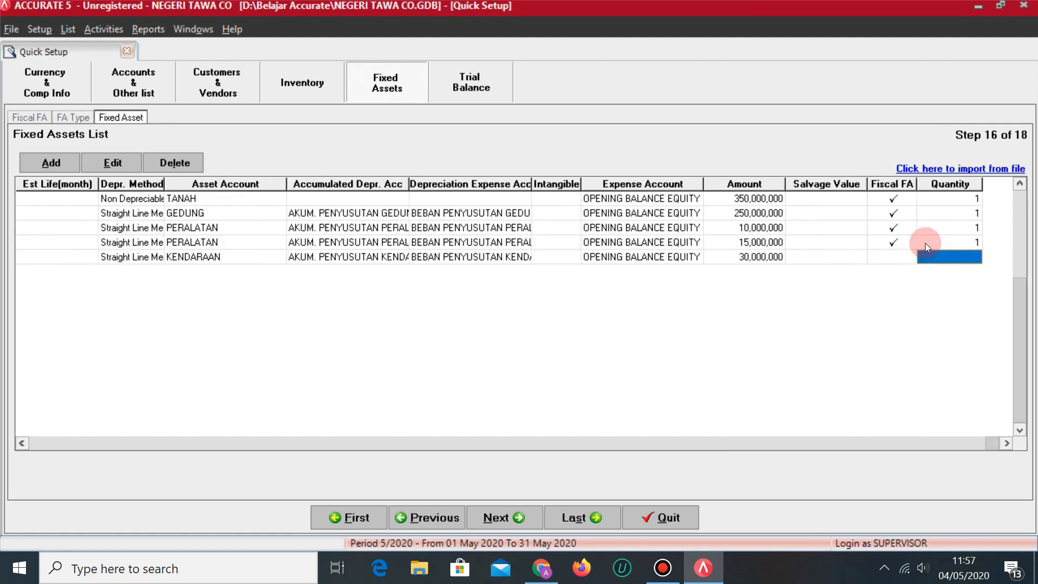
left_click(945, 255)
key("Tab")
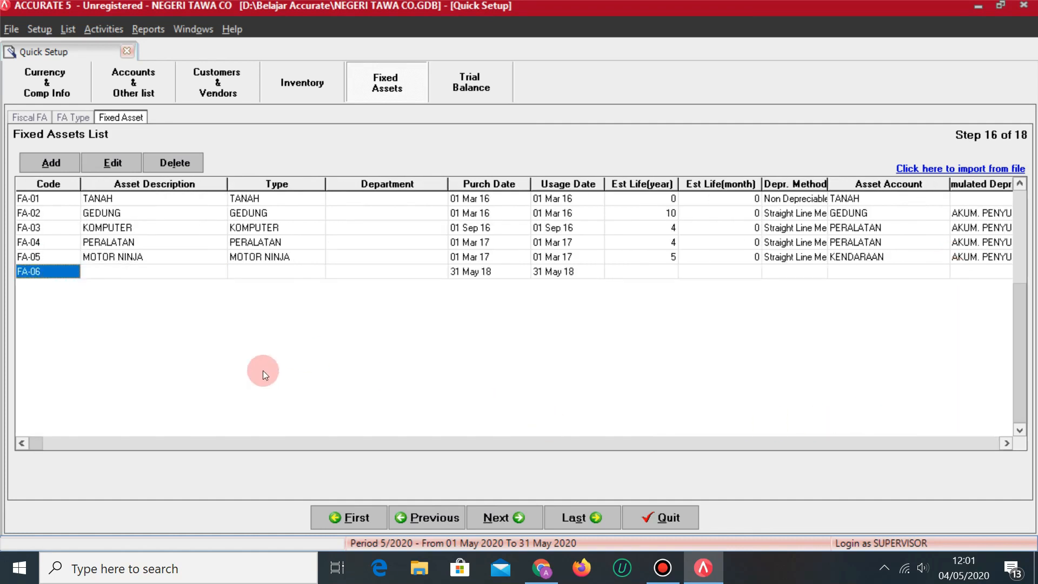
left_click(541, 568)
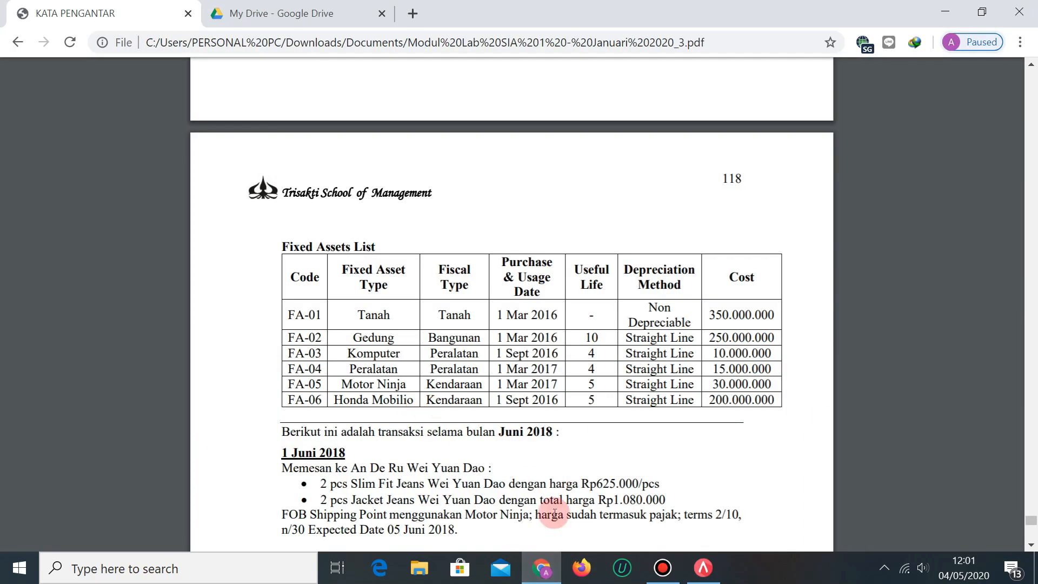
Enter HONDA MOBILIO as FA-06's description and choose its asset type.
left_click(709, 577)
type("HONDA MOBILIO")
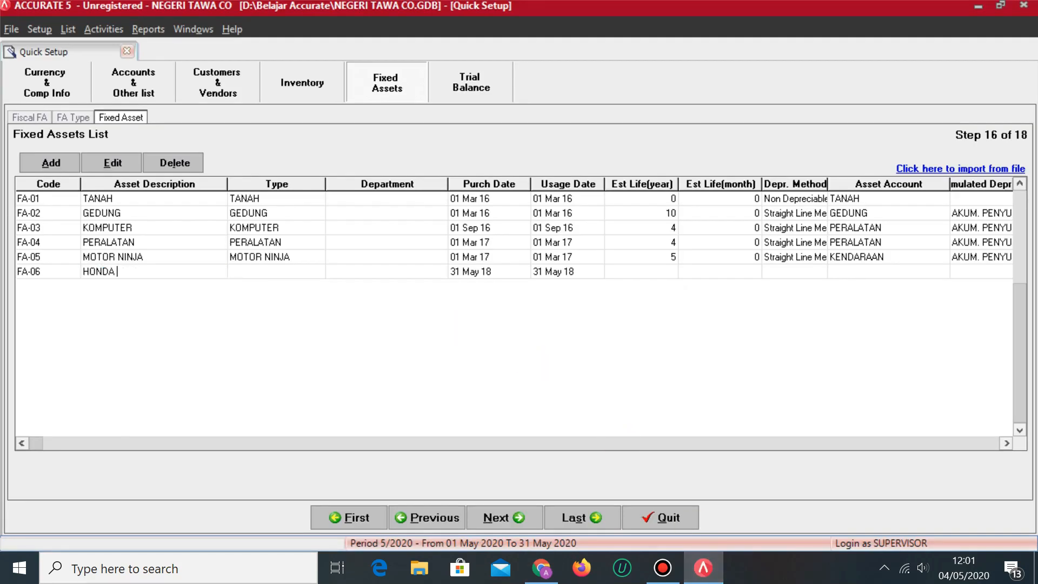
key("Tab")
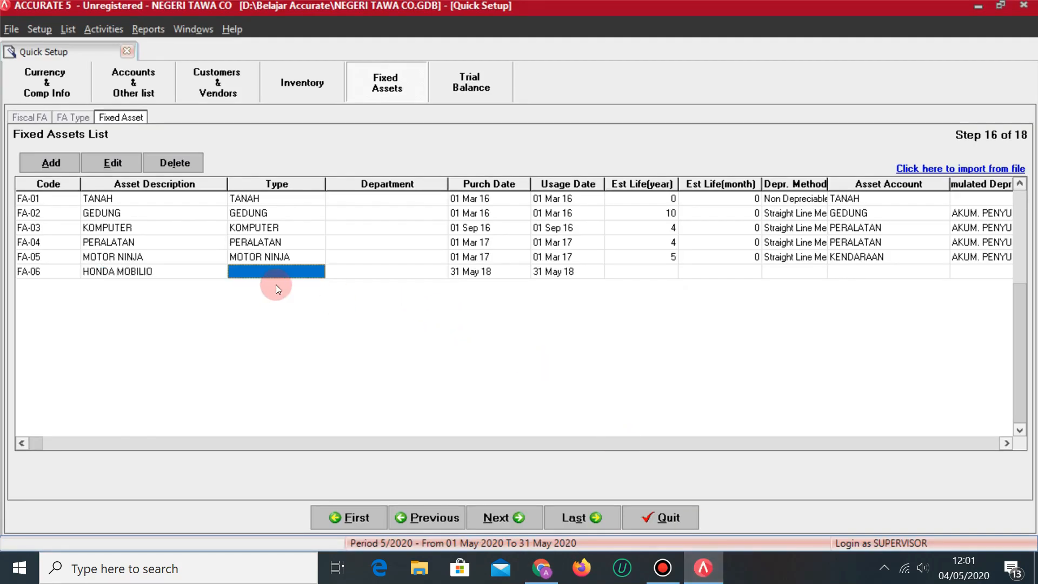
left_click(291, 271)
left_click(320, 274)
left_click(290, 346)
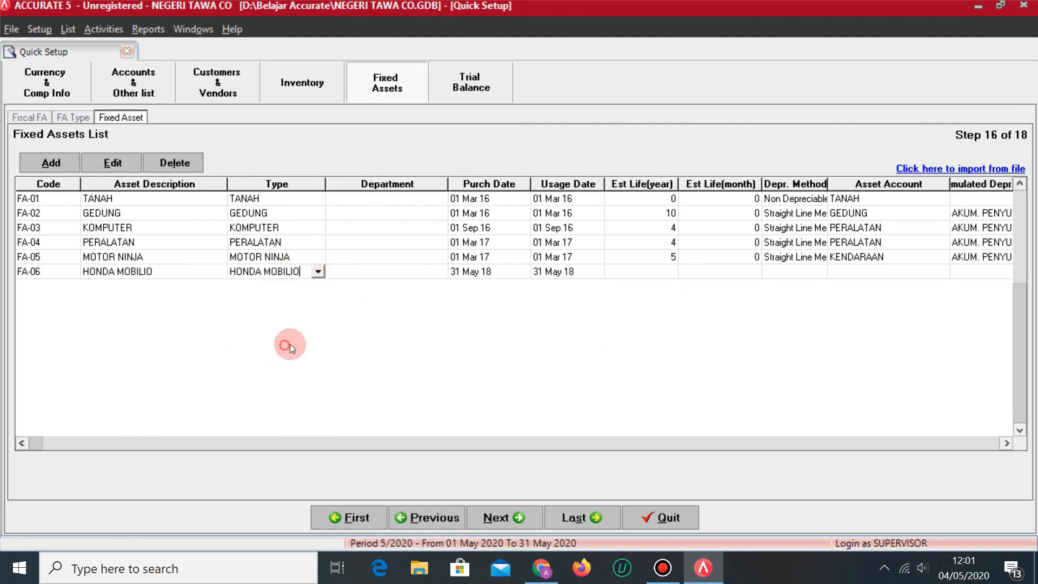
key("Tab")
key("Tab")
Set FA-06's purchase and usage dates to 01 Sep 2016.
key("alt+Tab")
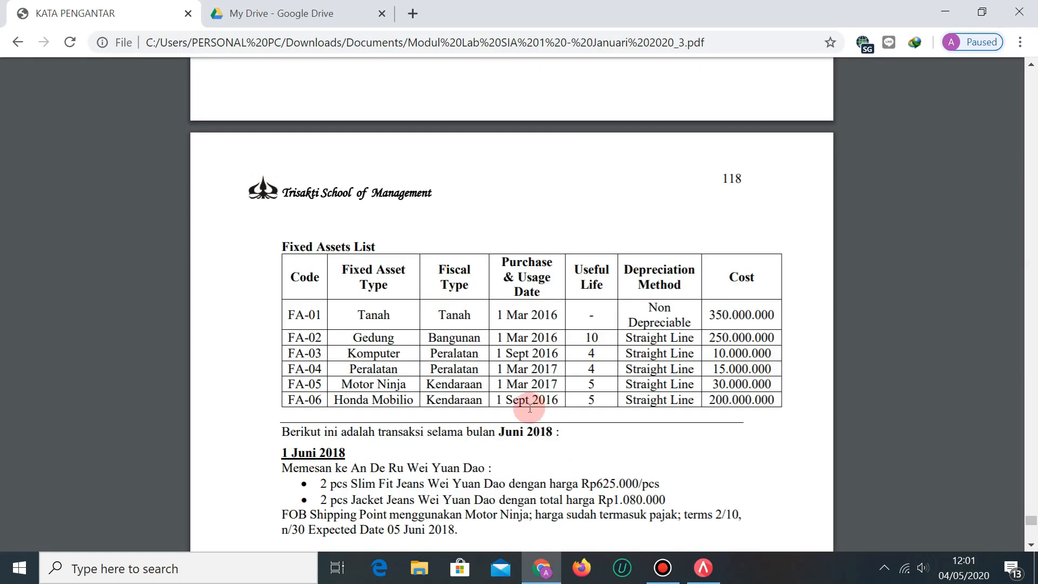
key("alt+Tab")
type("01/09/2016")
key("Tab")
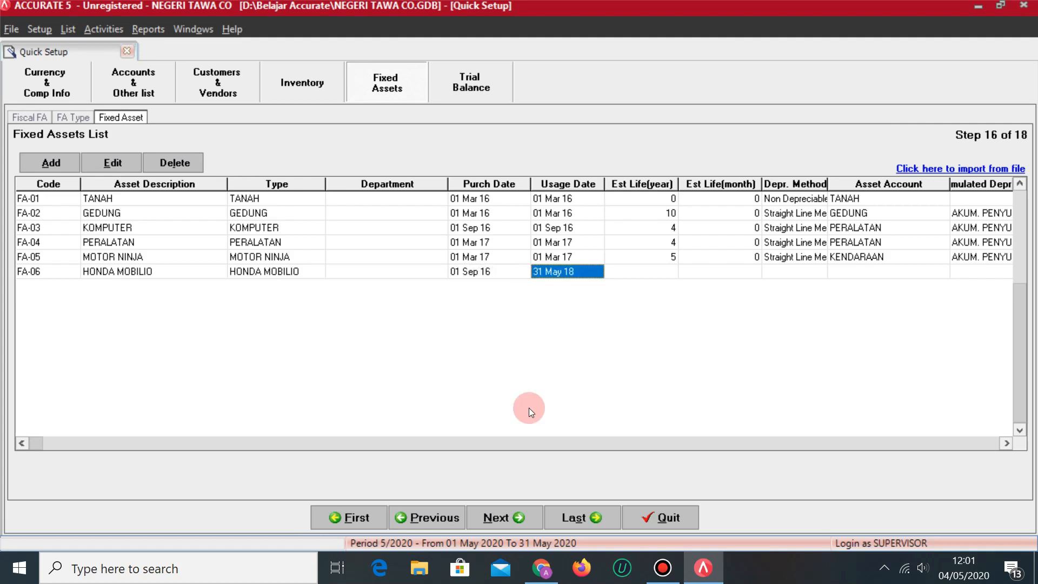
type("01/")
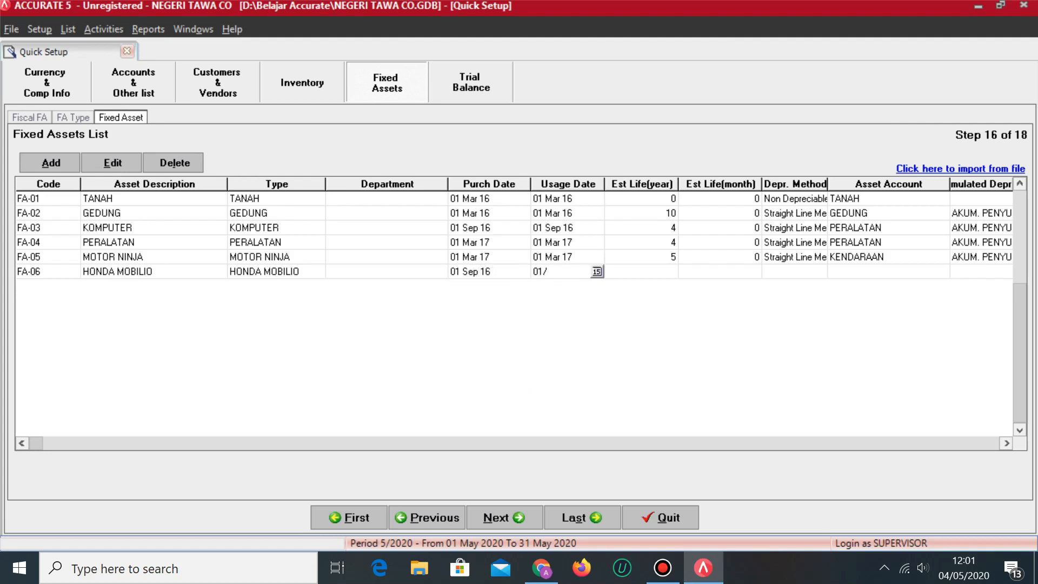
type("2016")
key("Tab")
Give FA-06 a 5-year estimated life with the Straight Line depreciation method.
key("alt+Tab")
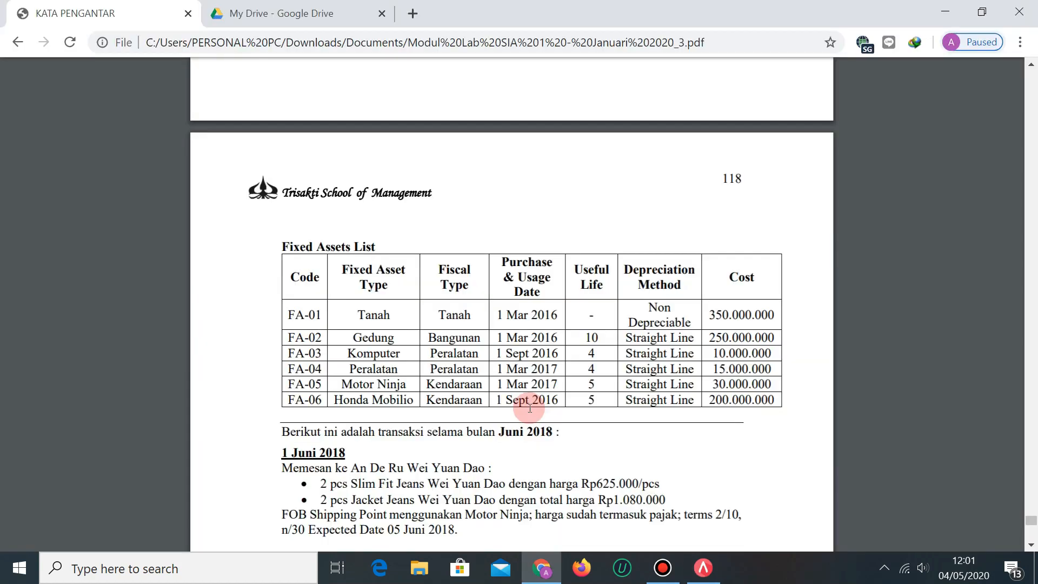
key("alt+Tab")
type("5")
key("Tab")
key("Tab")
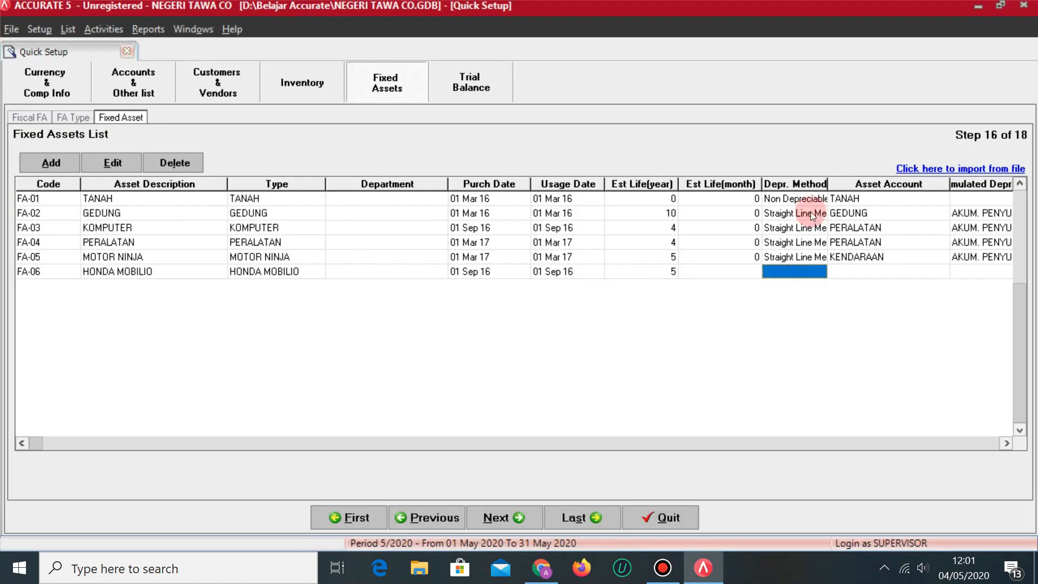
left_click(800, 271)
left_click(820, 272)
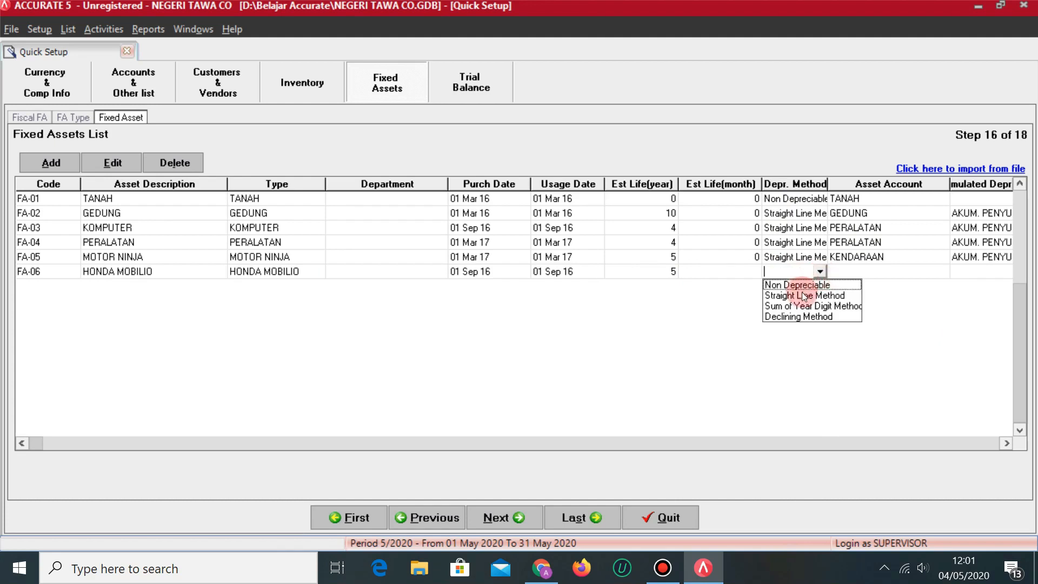
left_click(804, 292)
left_click(897, 259)
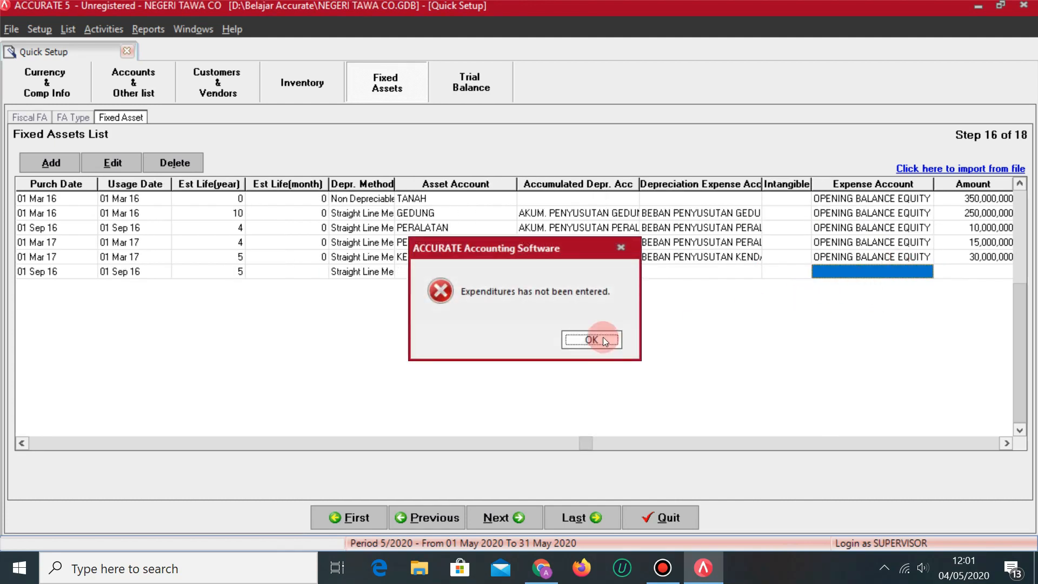
Set FA-06's asset account to KENDARAAN and its accumulated depreciation to the vehicle account.
left_click(601, 338)
left_click(563, 274)
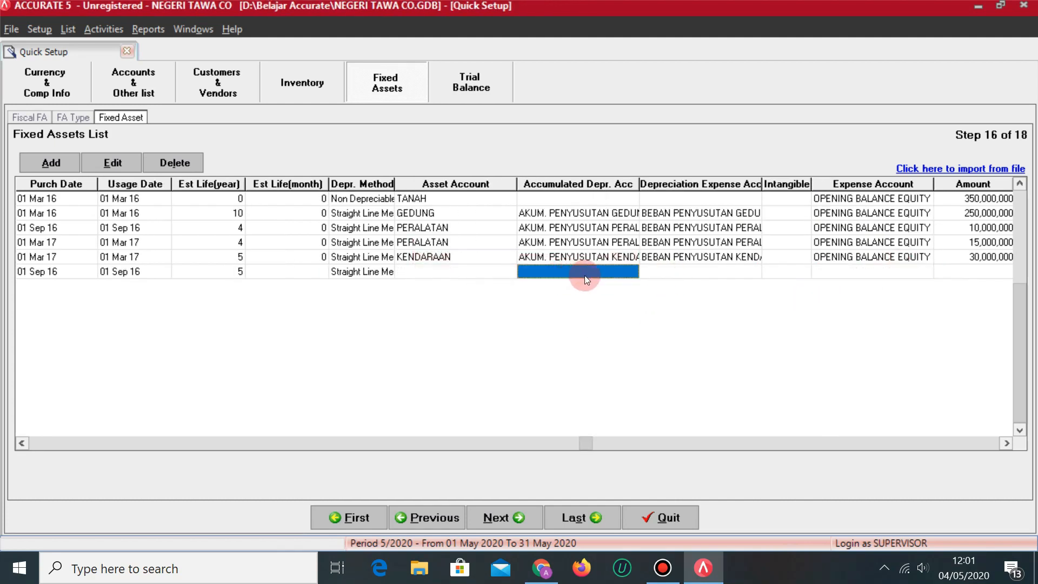
left_click(493, 271)
left_click(508, 271)
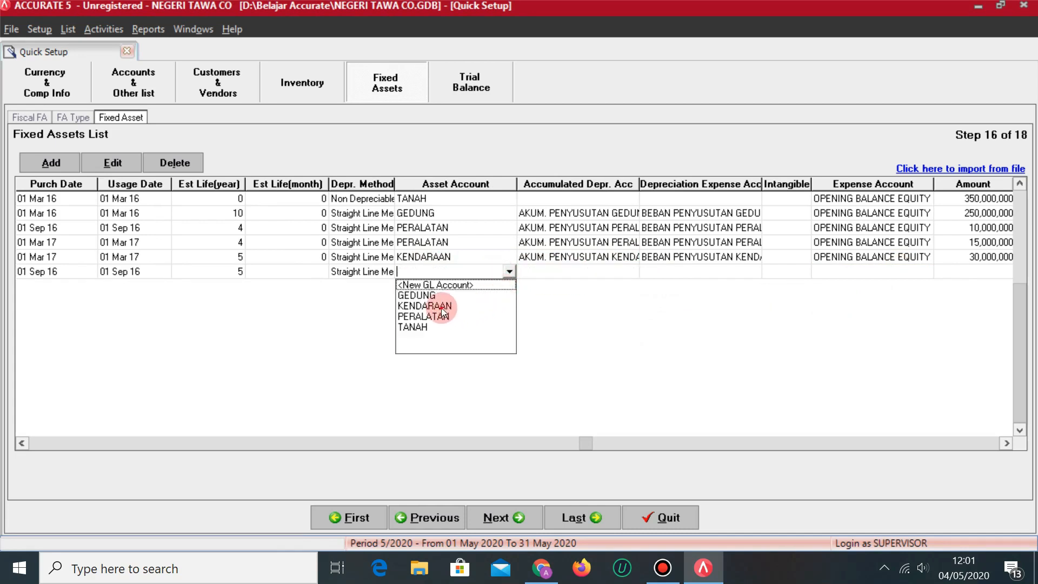
left_click(443, 307)
left_click(593, 271)
left_click(631, 271)
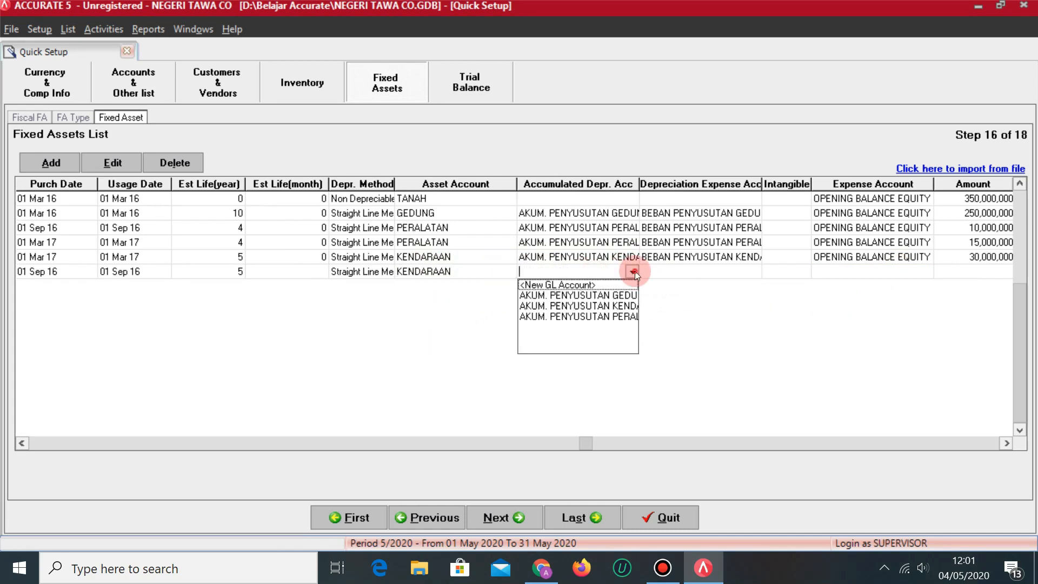
left_click(613, 307)
Use the vehicle depreciation expense account and OPENING BALANCE EQUITY as FA-06's expense account.
left_click(738, 273)
left_click(739, 274)
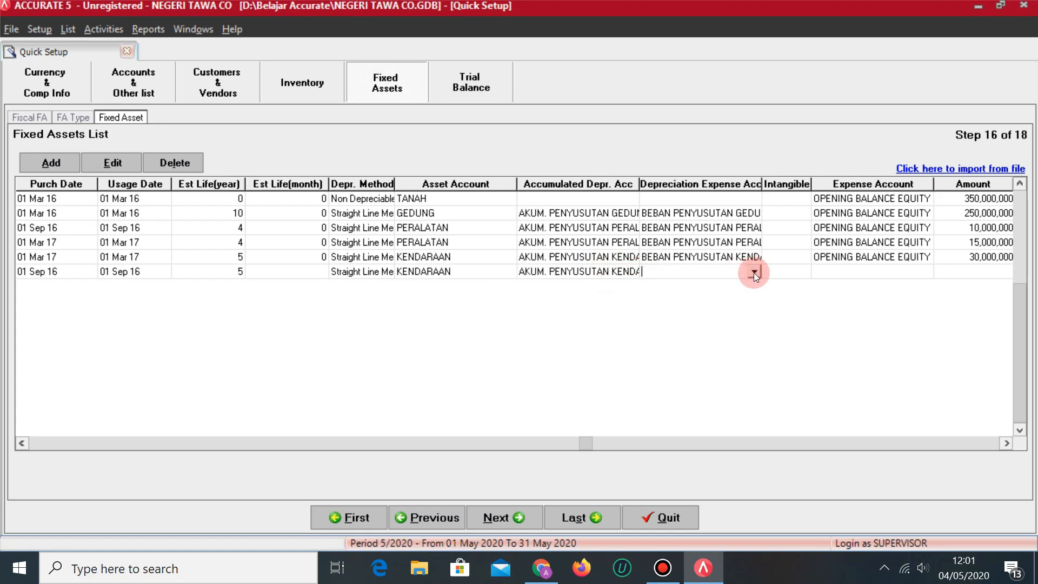
left_click(754, 272)
left_click(755, 349)
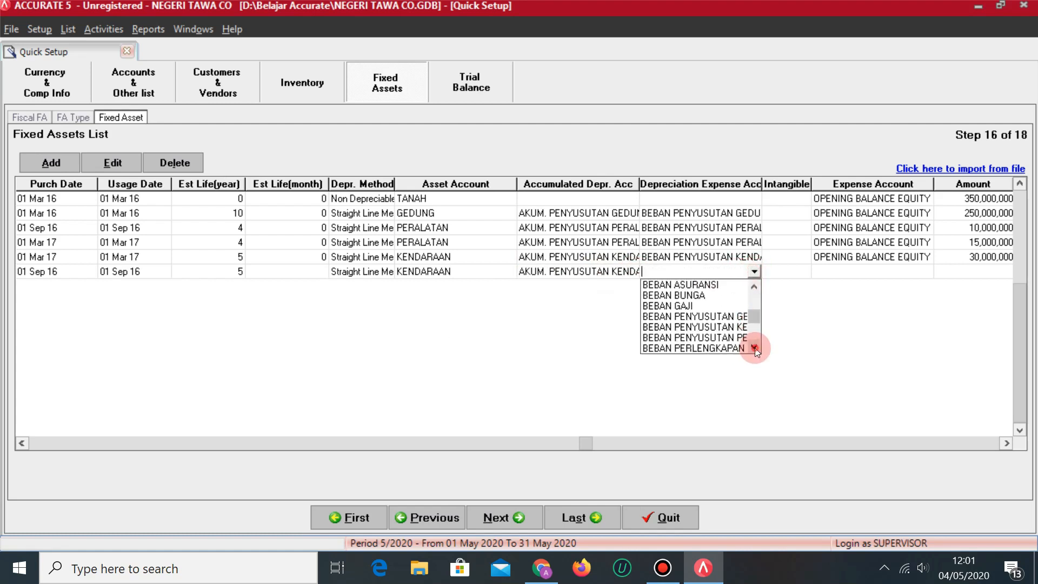
left_click(695, 327)
left_click(847, 269)
left_click(847, 269)
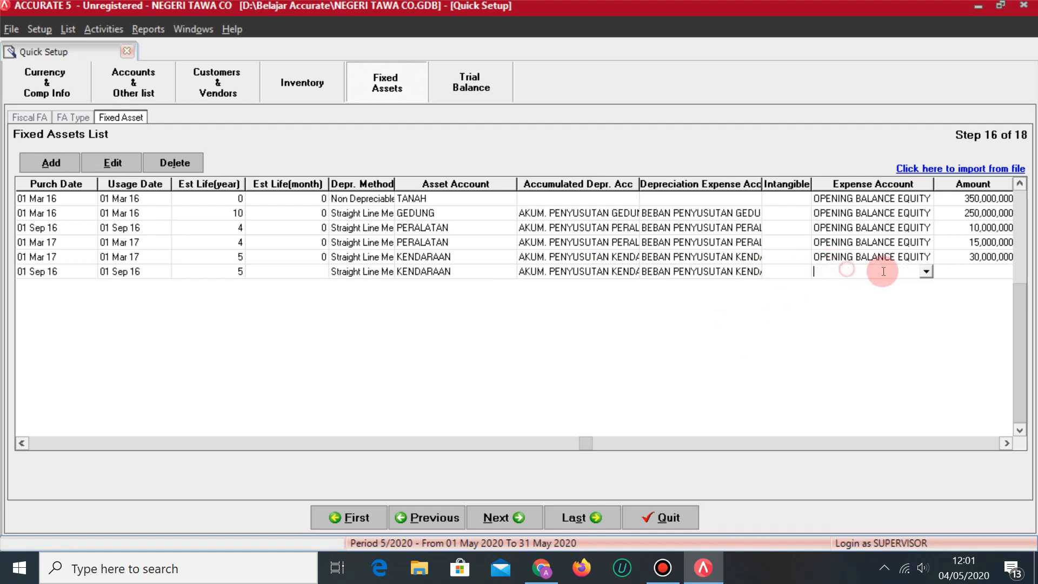
left_click(925, 272)
key("o")
key("Return")
Enter a 200,000,000 amount for FA-06 and save the completed row.
key("alt+Tab")
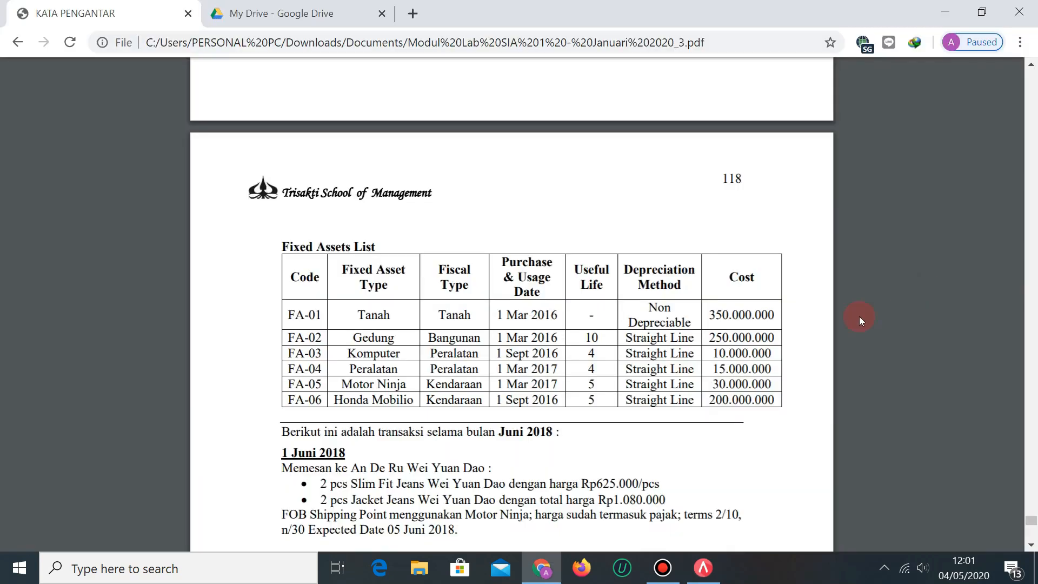
key("alt+Tab")
type("200,000,")
type("000000")
key("Return")
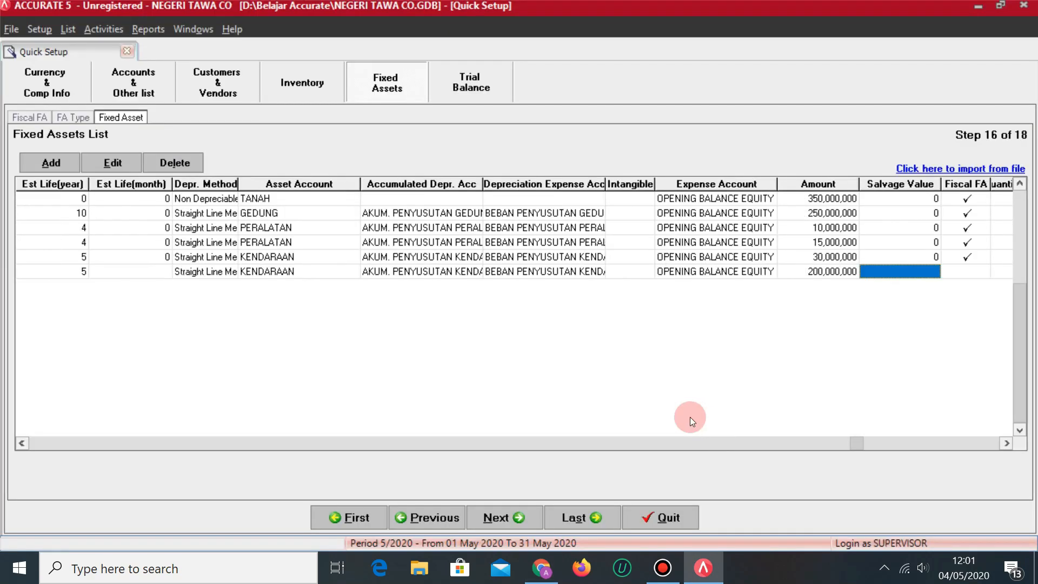
key("Return")
key("Return")
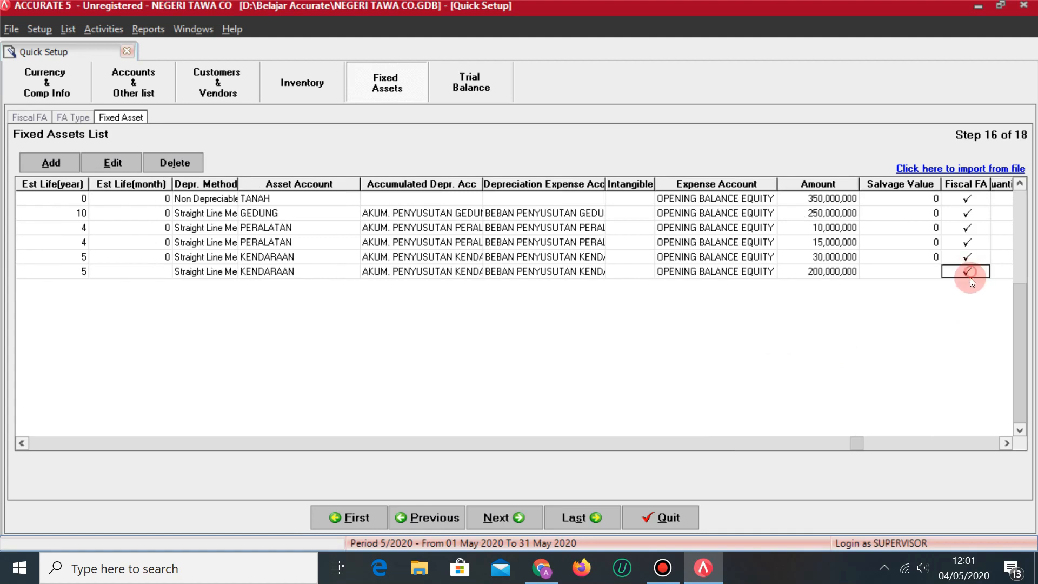
key("Return")
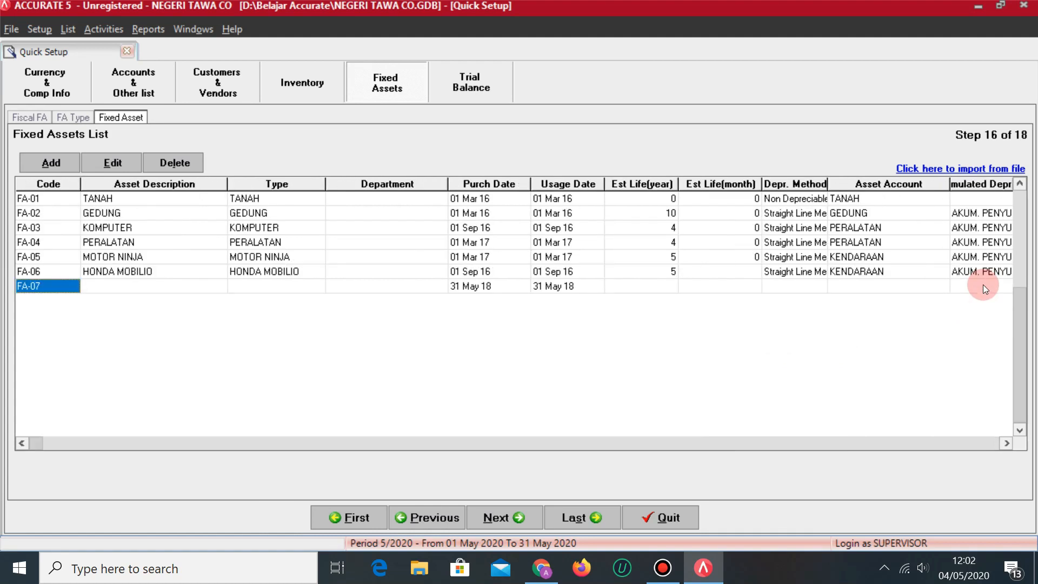
key("Up")
key("alt+Tab")
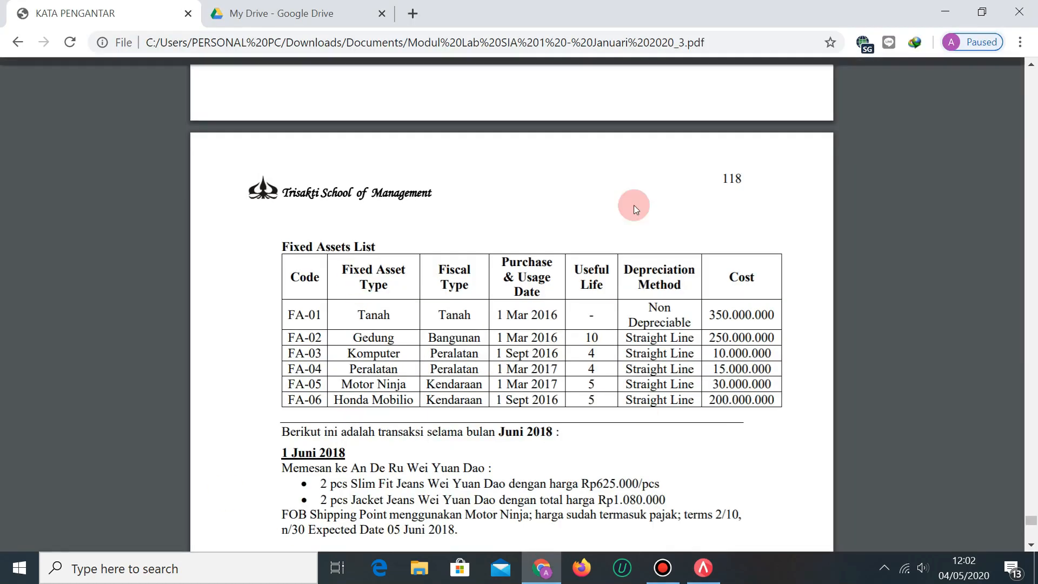
key("alt+Tab")
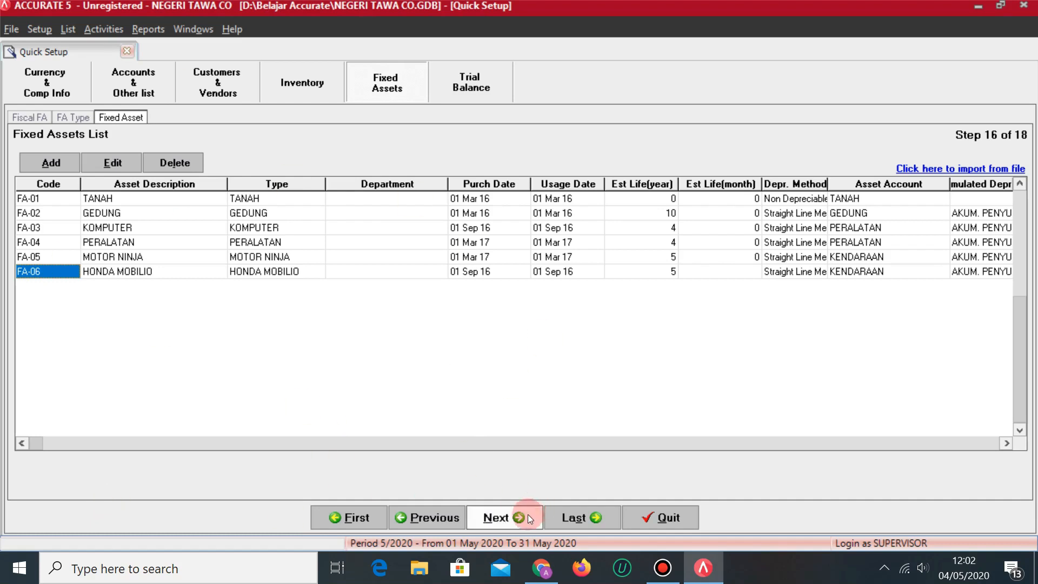
Review the opening trial balance totals of 1,100,000,000, then continue to Company Preferences.
left_click(511, 516)
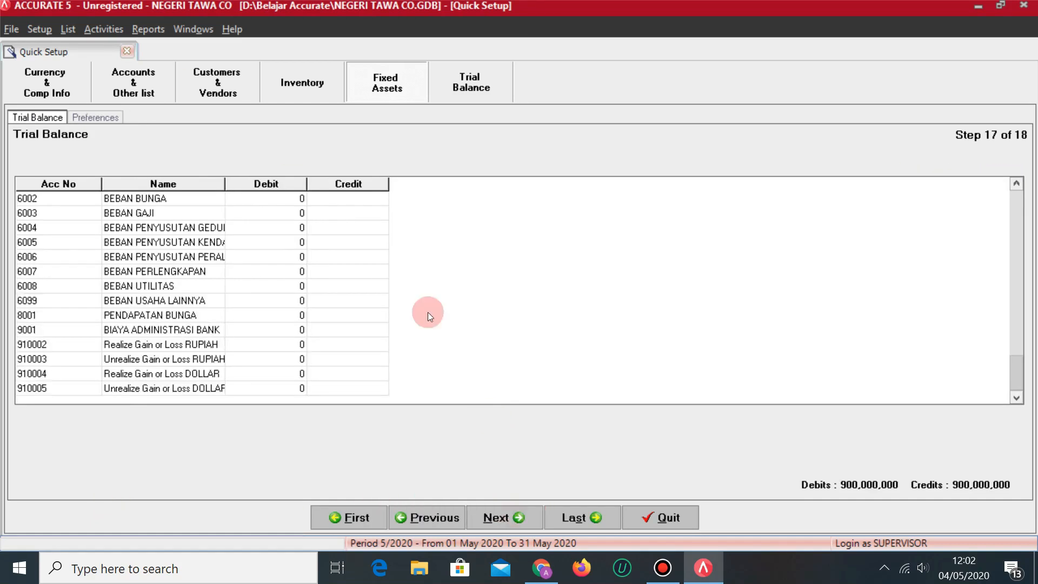
left_click(284, 285)
scroll(287, 283, "up", 20)
scroll(309, 291, "up", 20)
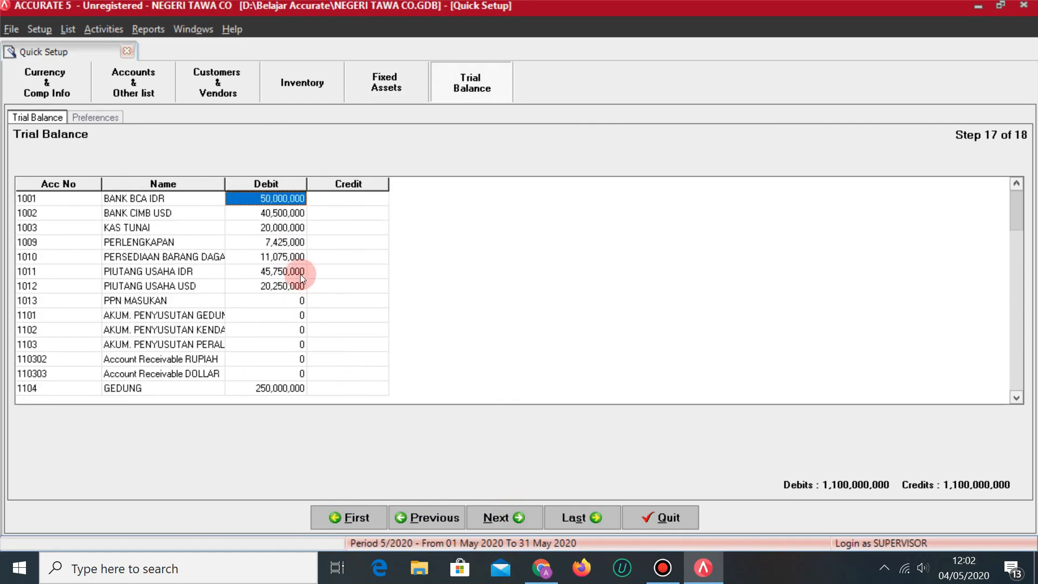
scroll(300, 273, "down", 1)
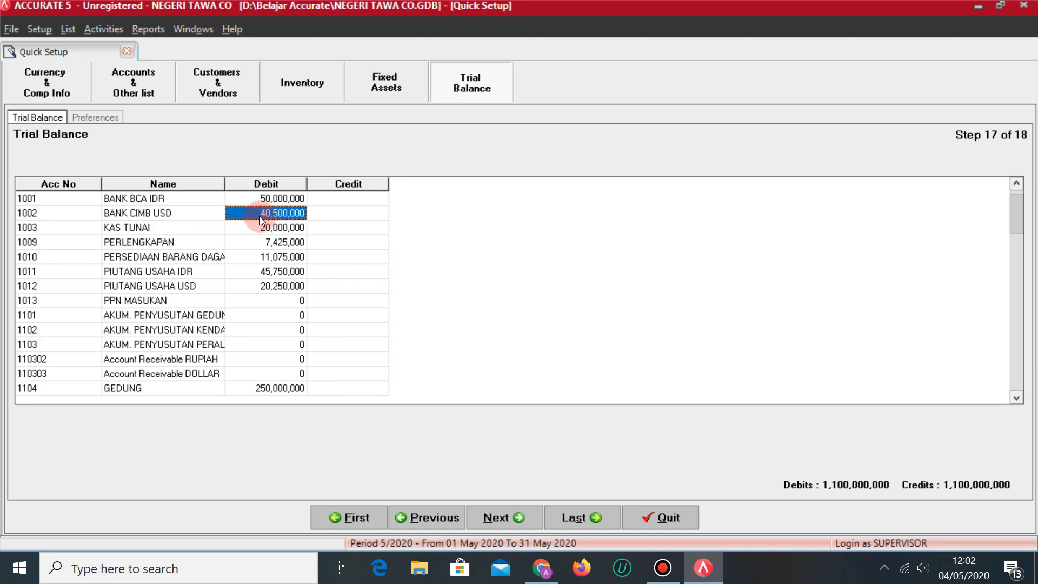
scroll(266, 229, "down", 2)
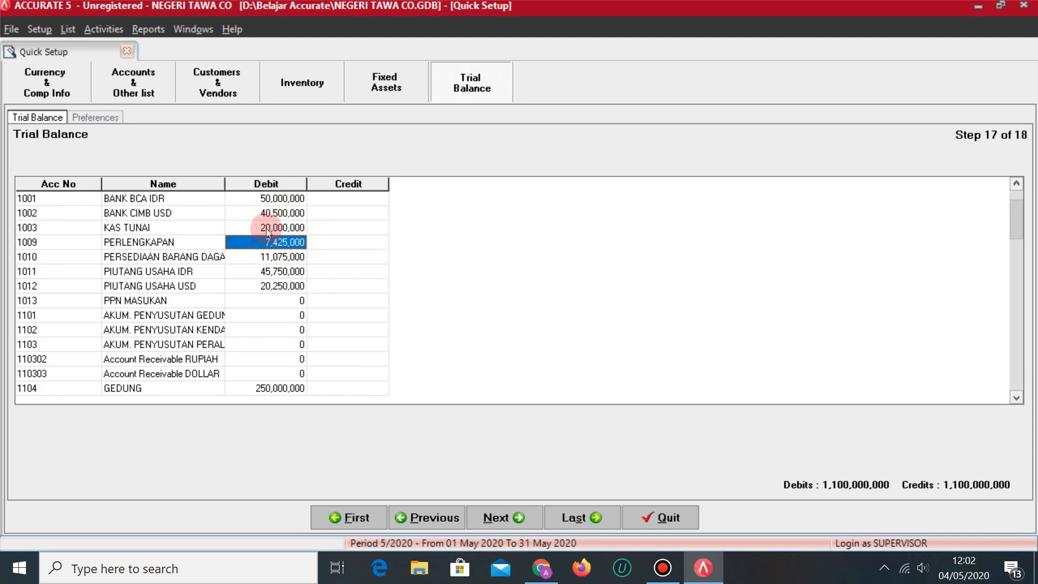
scroll(269, 228, "up", 3)
scroll(287, 214, "down", 10)
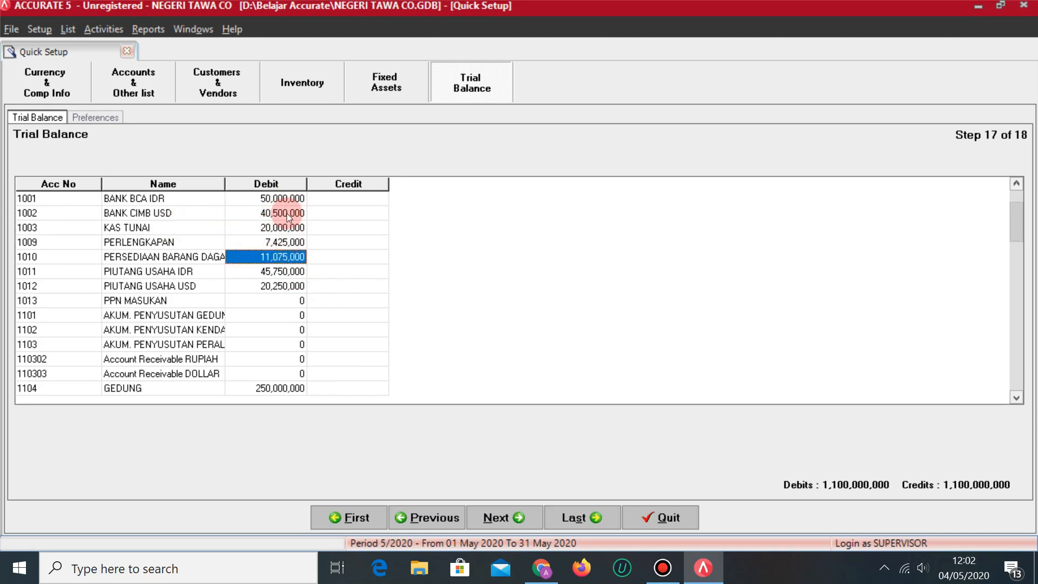
scroll(287, 215, "down", 20)
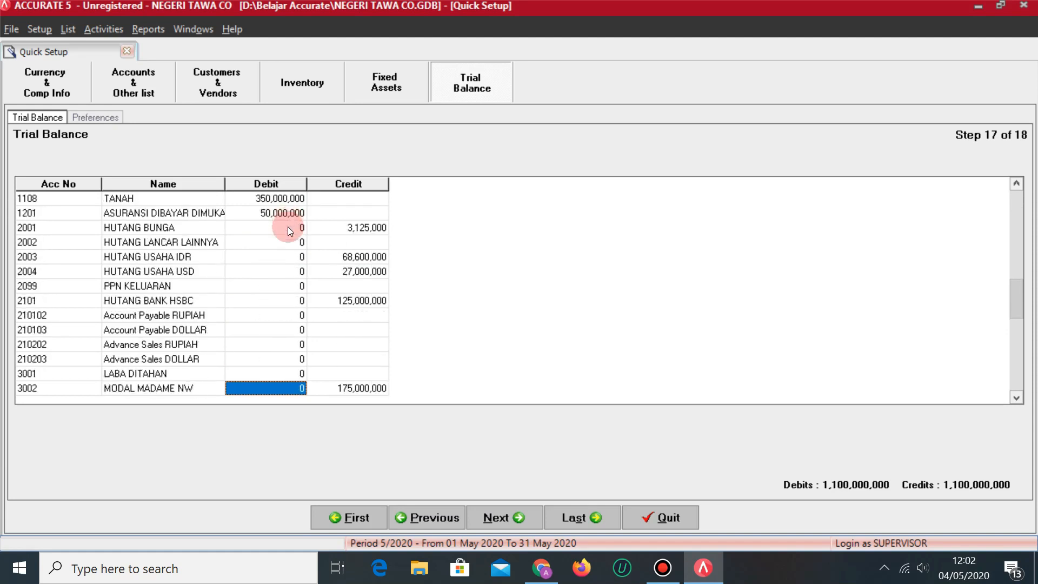
scroll(319, 312, "down", 11)
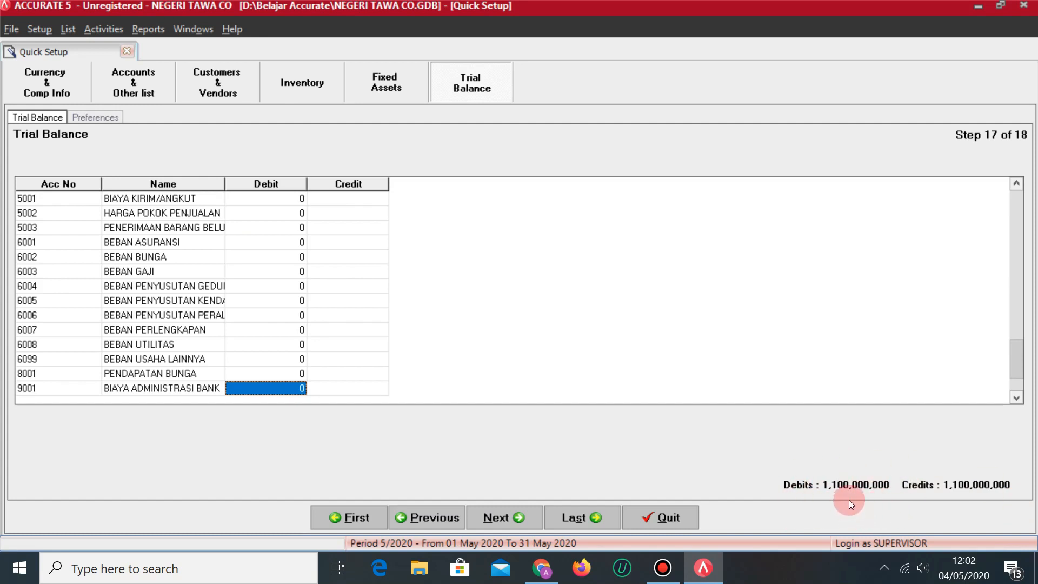
scroll(249, 313, "down", 4)
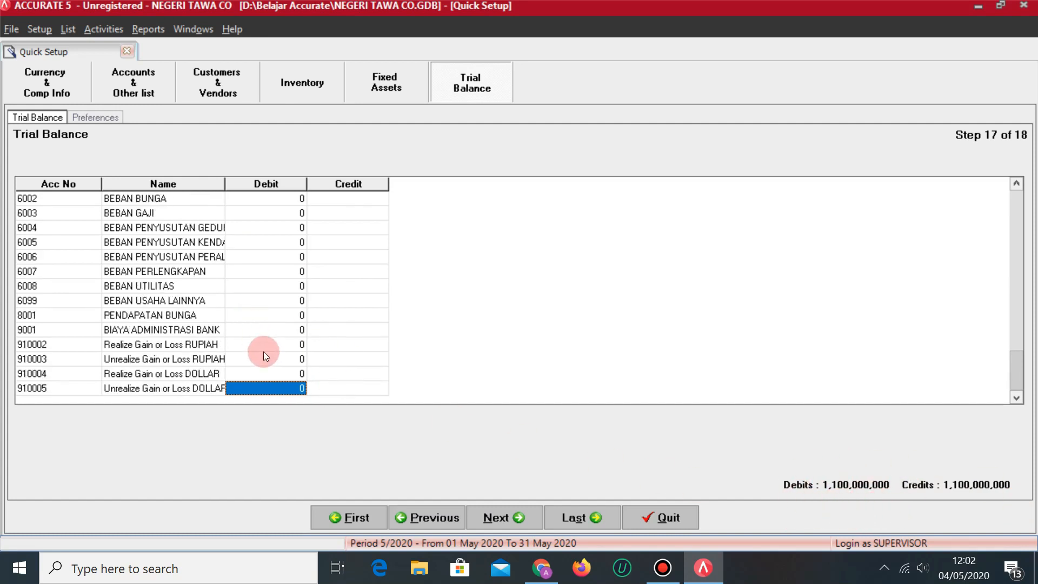
left_click(513, 518)
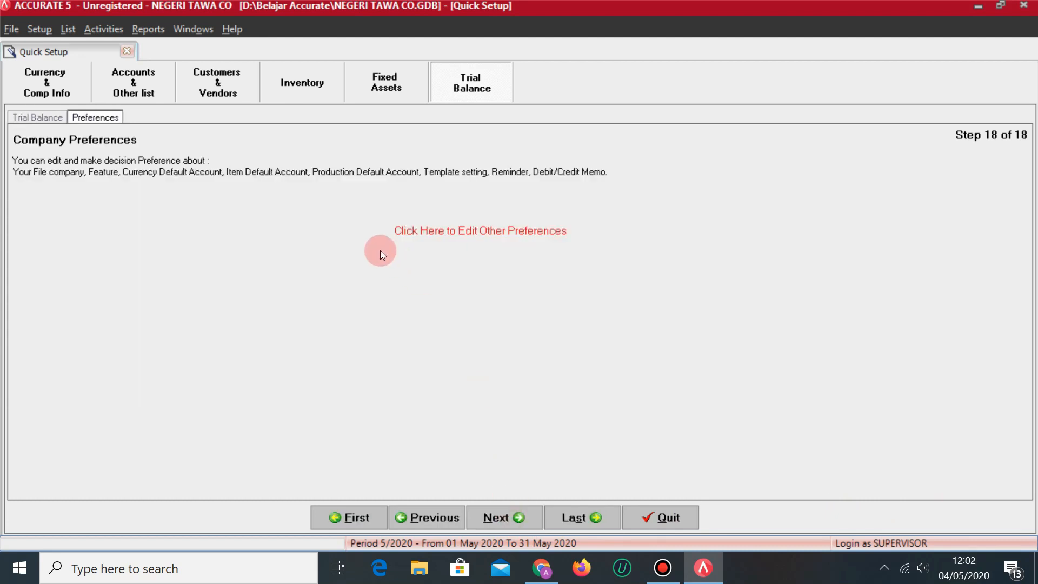
Review the Feature and Purchases preferences, accept them, and finish the Quick Setup.
left_click(453, 231)
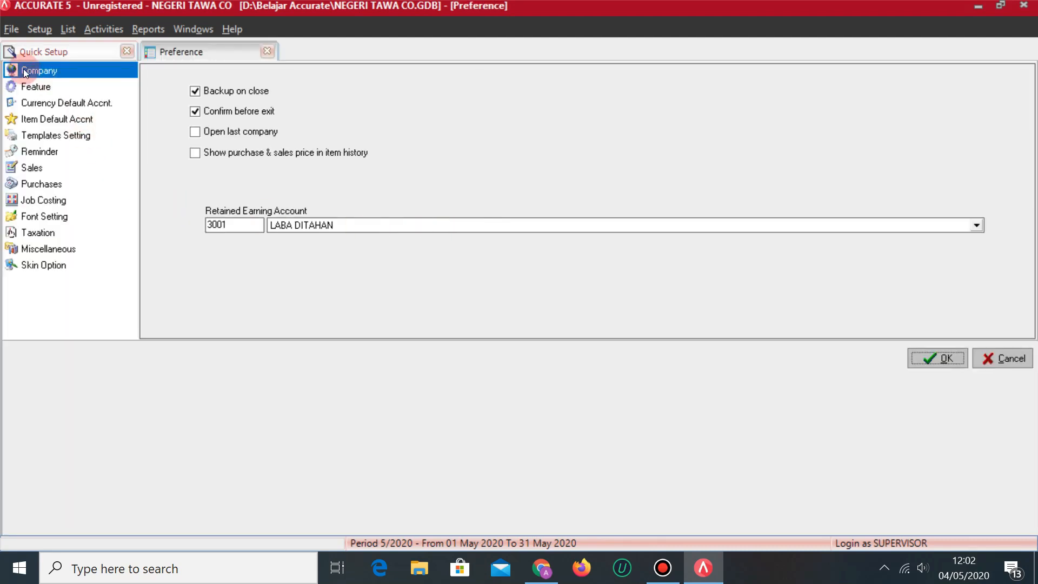
left_click(33, 86)
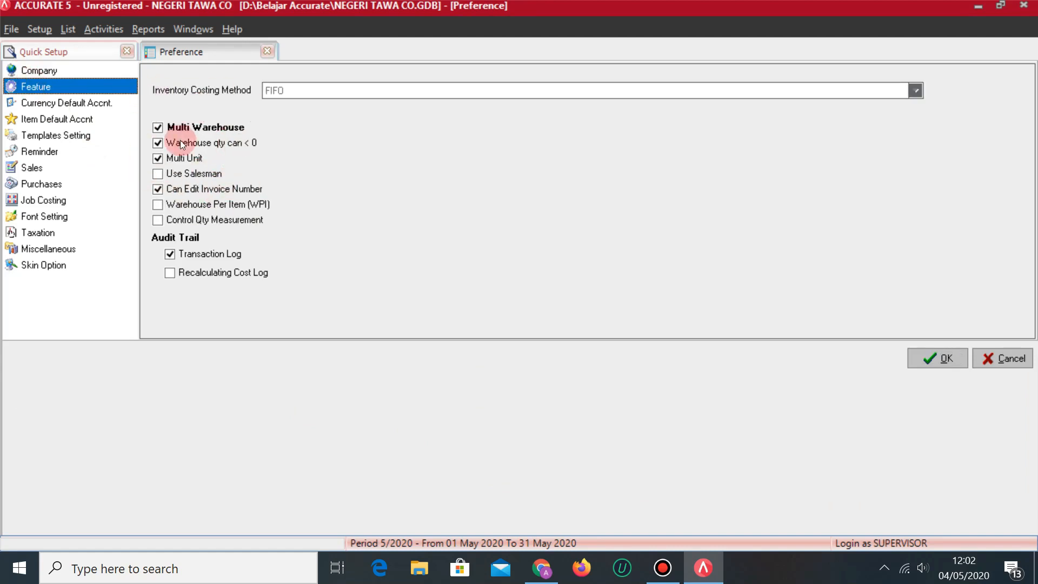
left_click(54, 186)
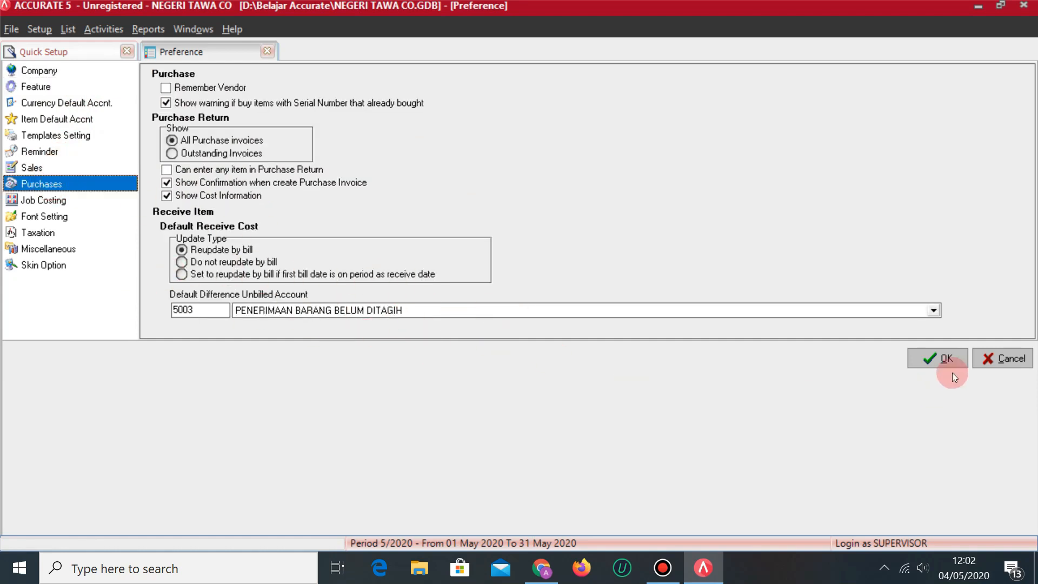
left_click(936, 359)
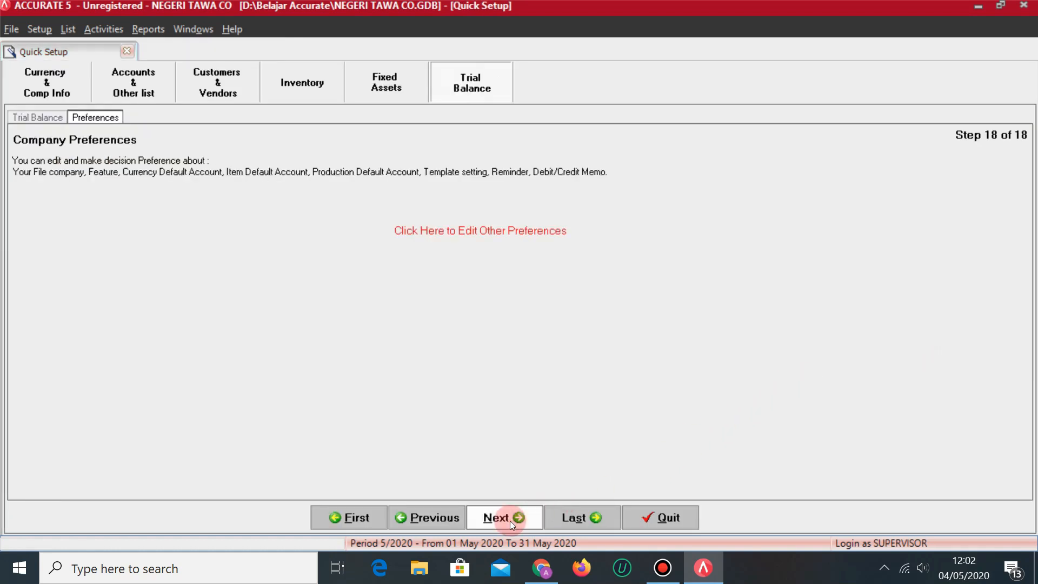
left_click(511, 521)
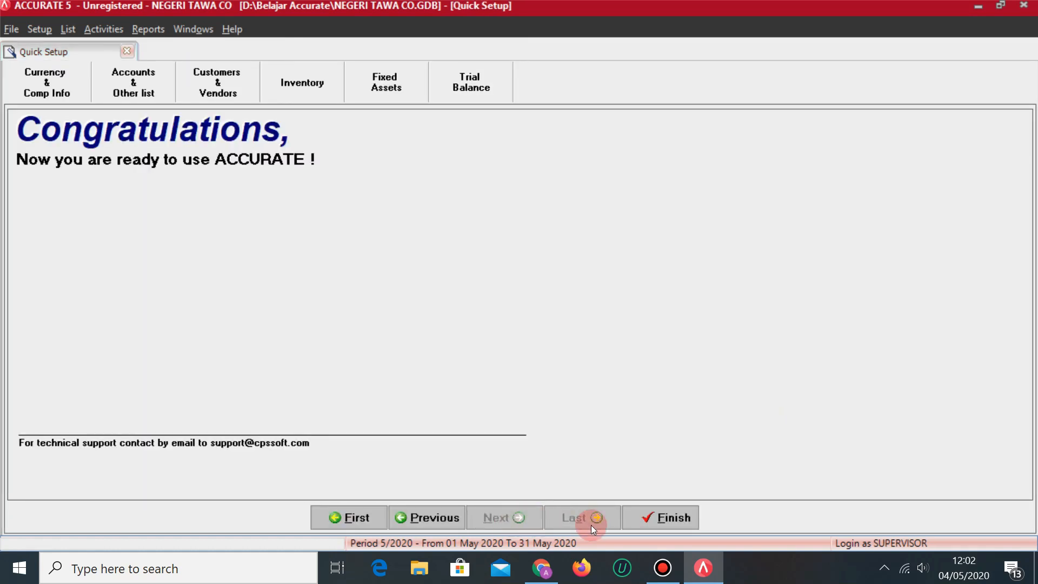
left_click(670, 520)
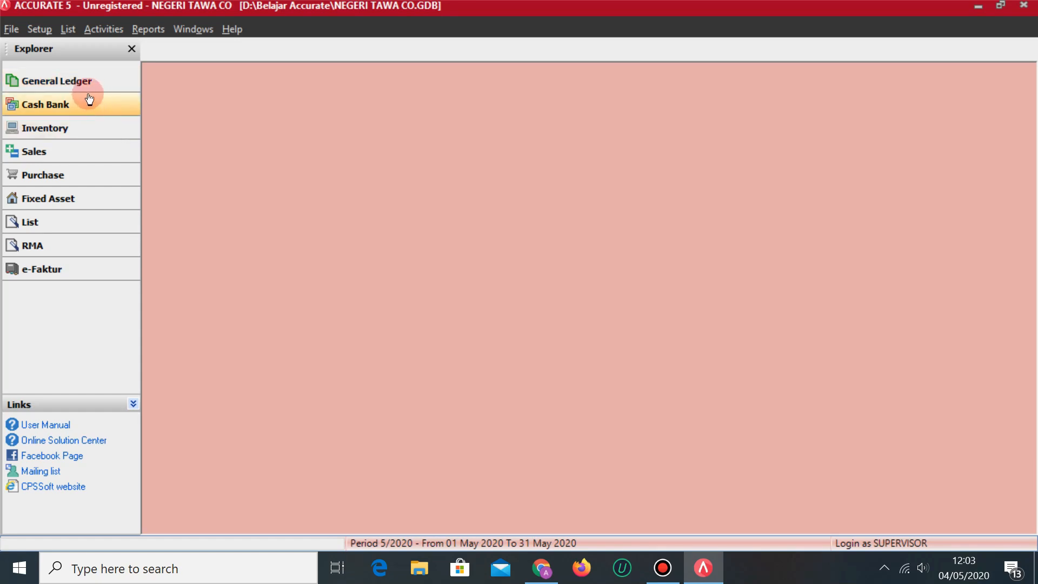
Run the May 2018 period end closing from General Ledger with DOLLAR at 13,500.
left_click(84, 86)
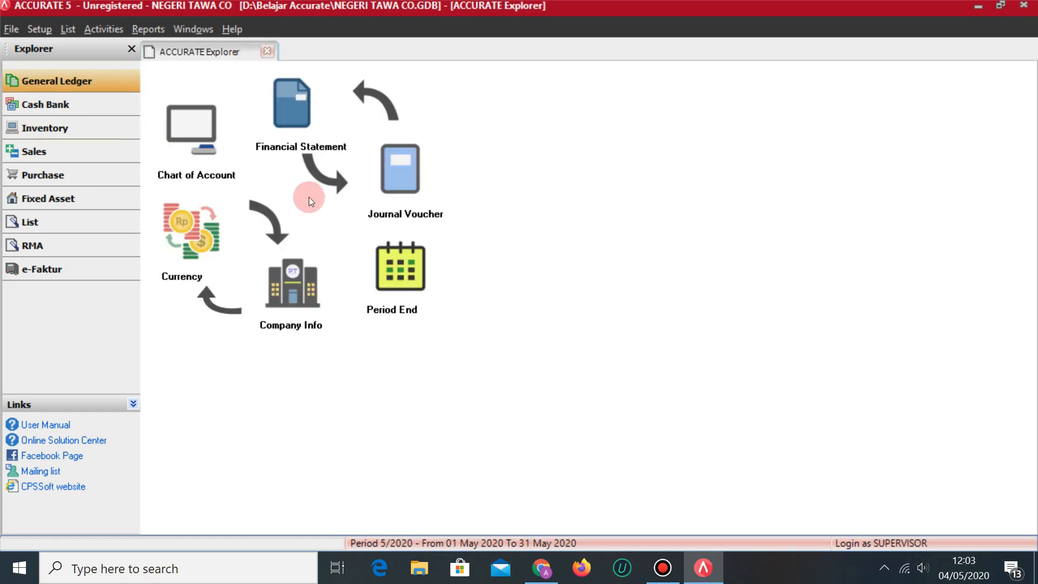
left_click(392, 276)
key("alt+Tab")
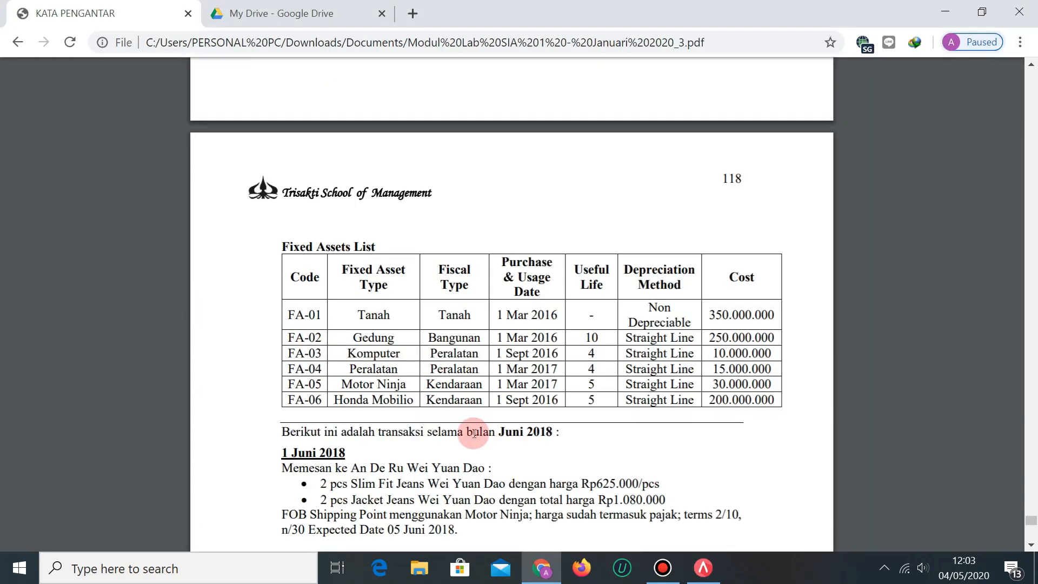
scroll(475, 433, "down", 3)
scroll(595, 395, "up", 3)
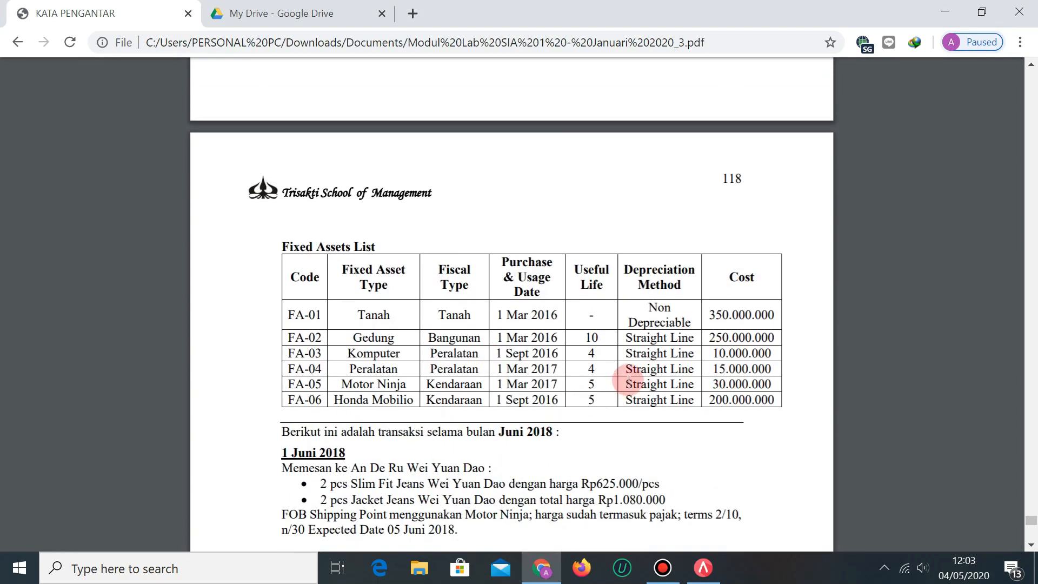
key("alt+Tab")
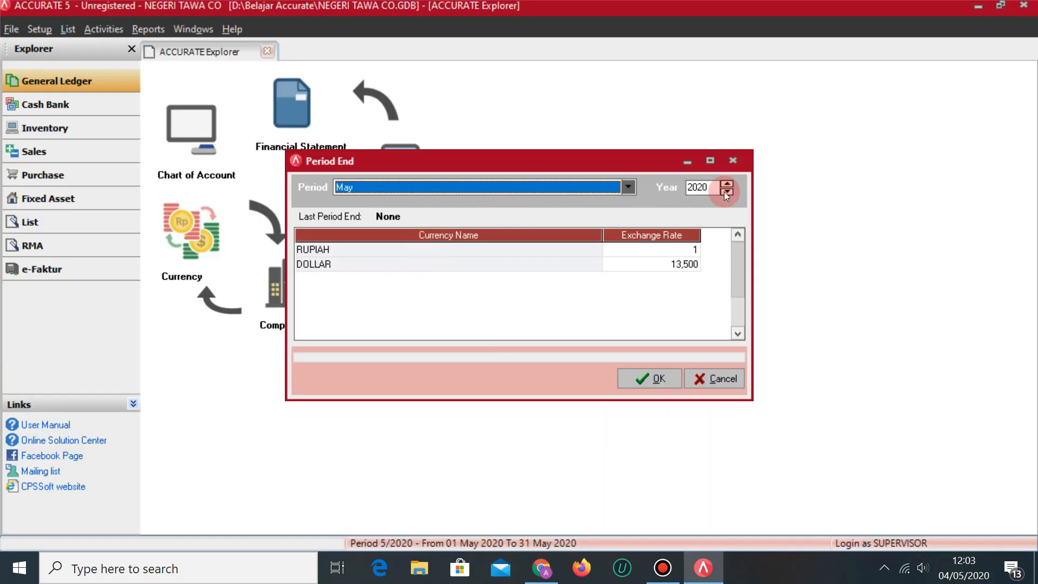
left_click(727, 192)
left_click(651, 380)
left_click(531, 325)
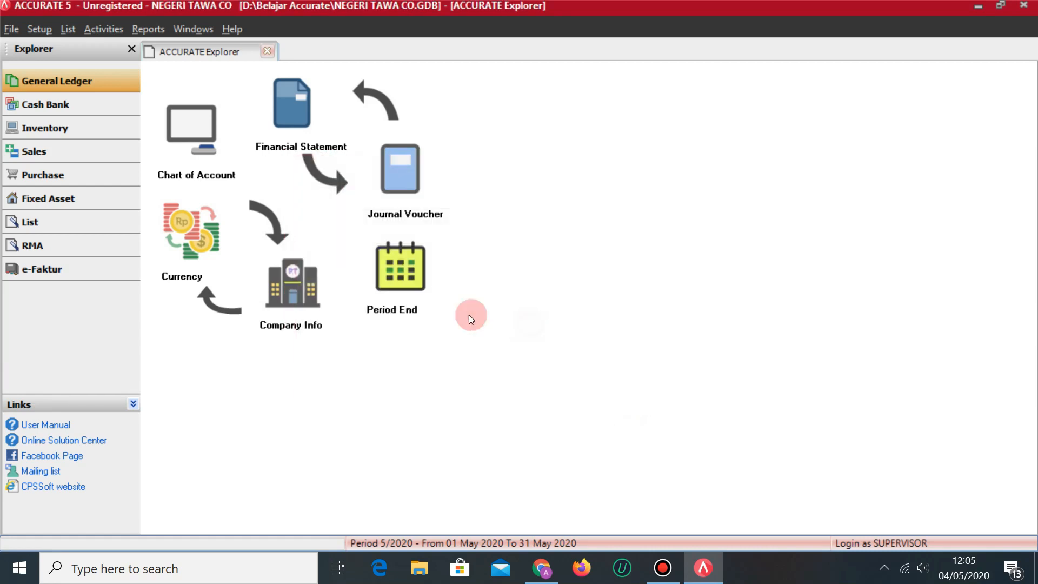
In the Chart of Accounts, compare the MODAL MADAME NW balance with the reference spreadsheet.
left_click(182, 135)
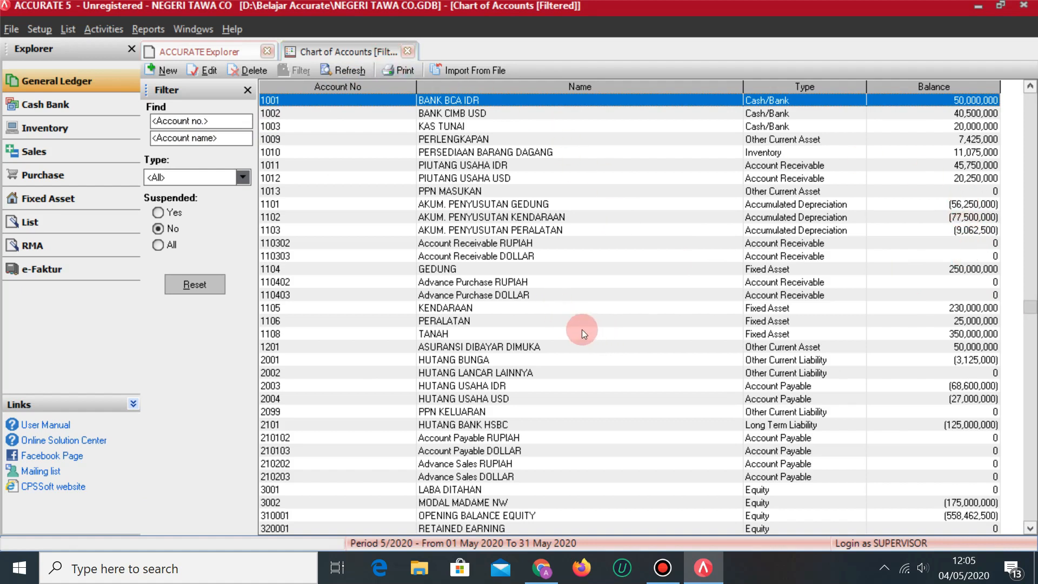
key("Down")
key("Down")
key("Down")
key("Down")
key("Down")
key("Down")
key("Down")
key("Down")
key("Down")
key("Down")
key("Down")
key("Down")
key("Down")
key("Down")
key("Down")
key("Down")
key("Down")
key("Down")
key("Down")
key("Down")
key("Down")
key("Down")
key("Down")
key("Down")
key("Down")
key("Down")
key("Down")
key("Down")
key("Down")
key("Down")
key("Down")
key("Down")
key("Down")
key("Down")
key("Down")
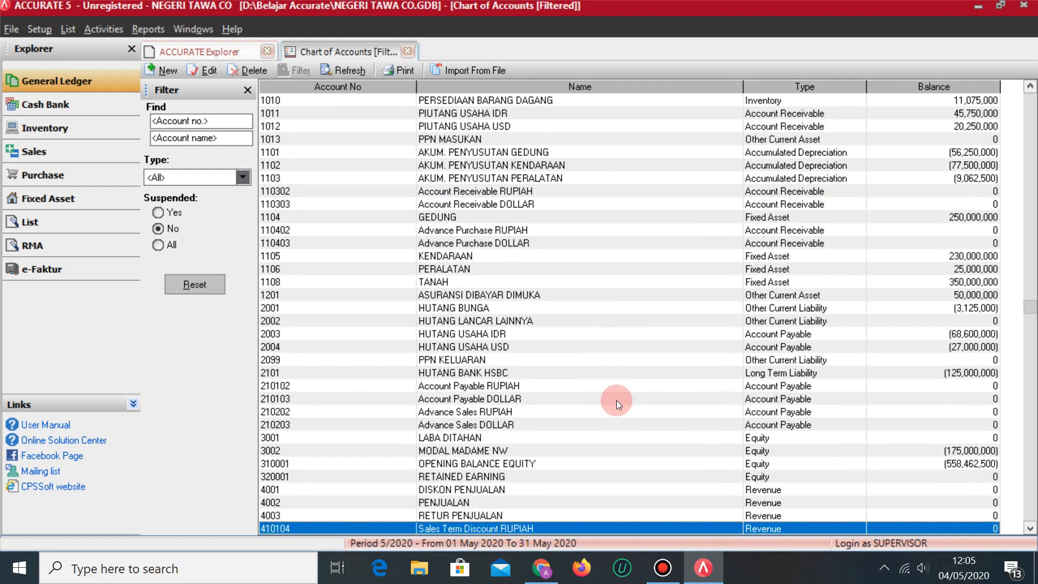
key("Down")
key("Up")
key("Up")
key("Up")
key("Up")
key("Up")
key("Up")
key("Up")
key("Up")
key("Up")
key("Up")
key("Up")
key("Up")
key("Up")
key("Up")
key("Up")
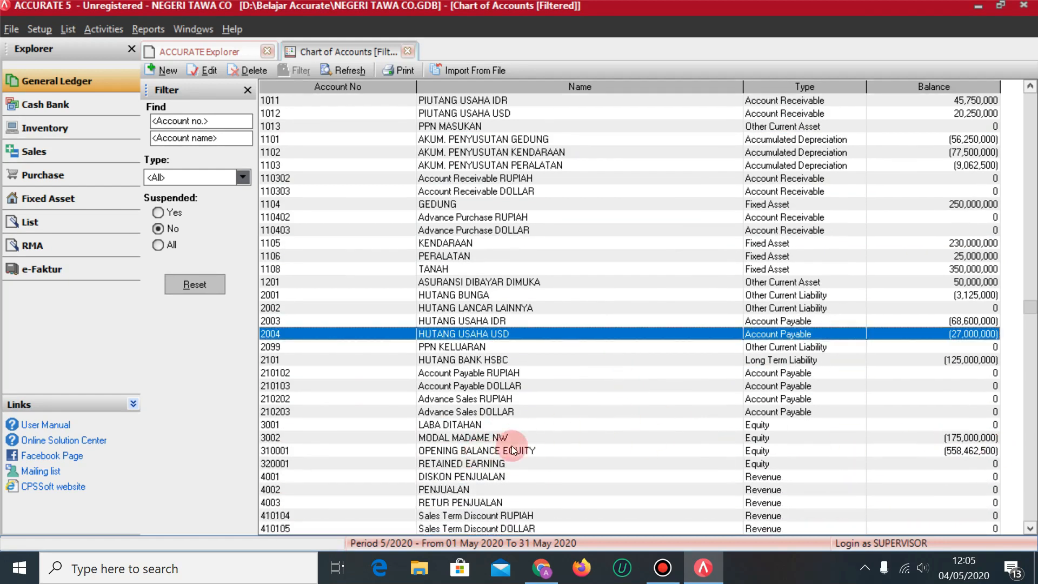
left_click(509, 441)
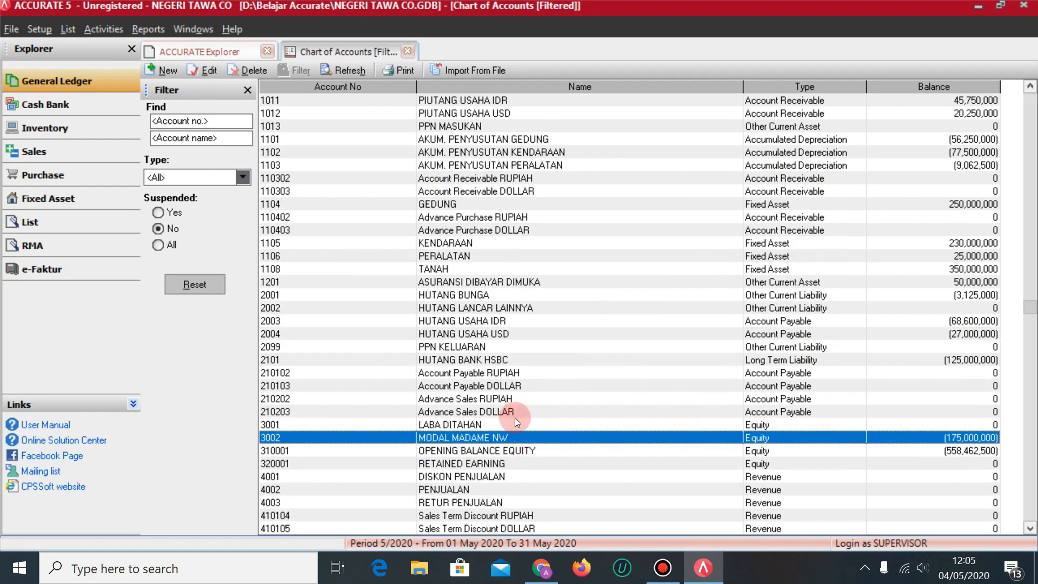
left_click(541, 568)
left_click(300, 13)
scroll(501, 284, "up", 12)
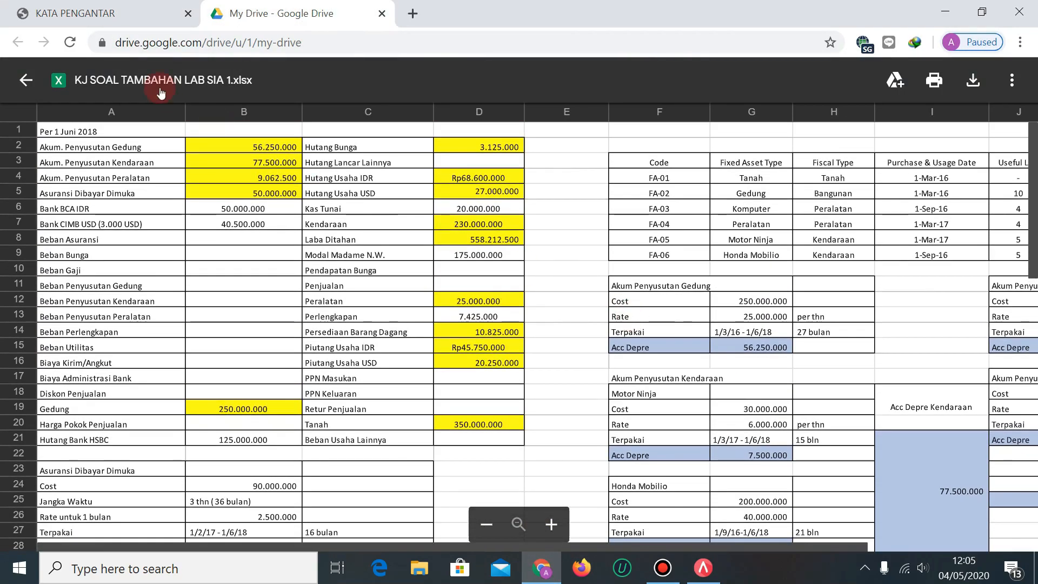
left_click(711, 577)
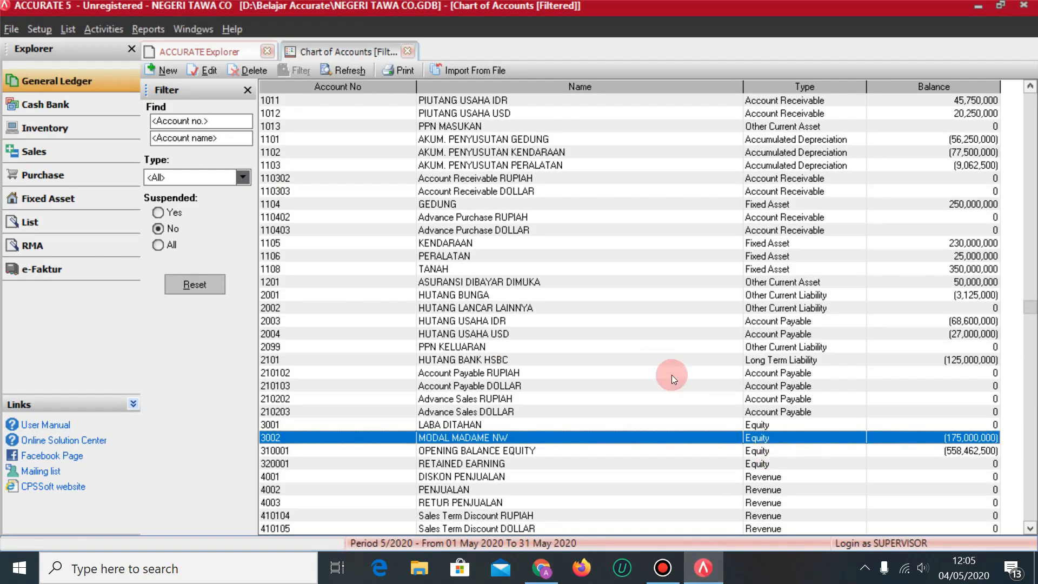
Check OPENING BALANCE EQUITY's (558,462,500) balance against the reference material.
left_click(550, 452)
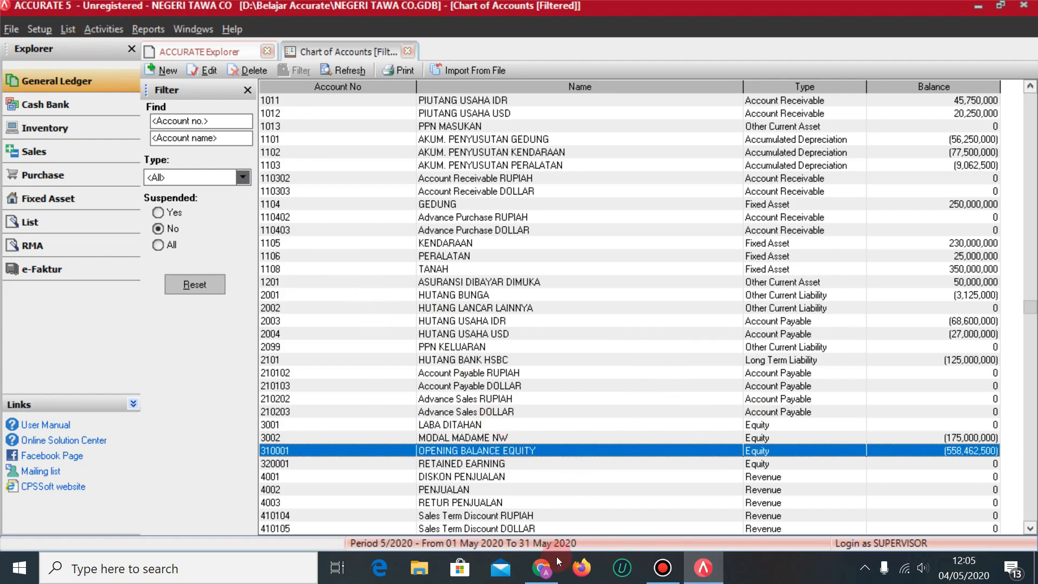
left_click(541, 568)
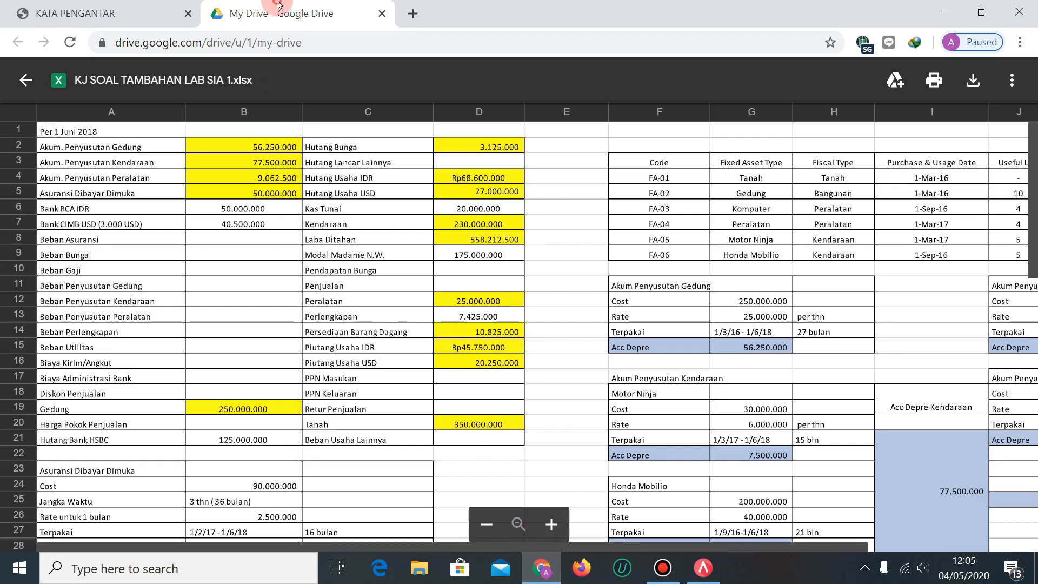
left_click(130, 13)
left_click(703, 568)
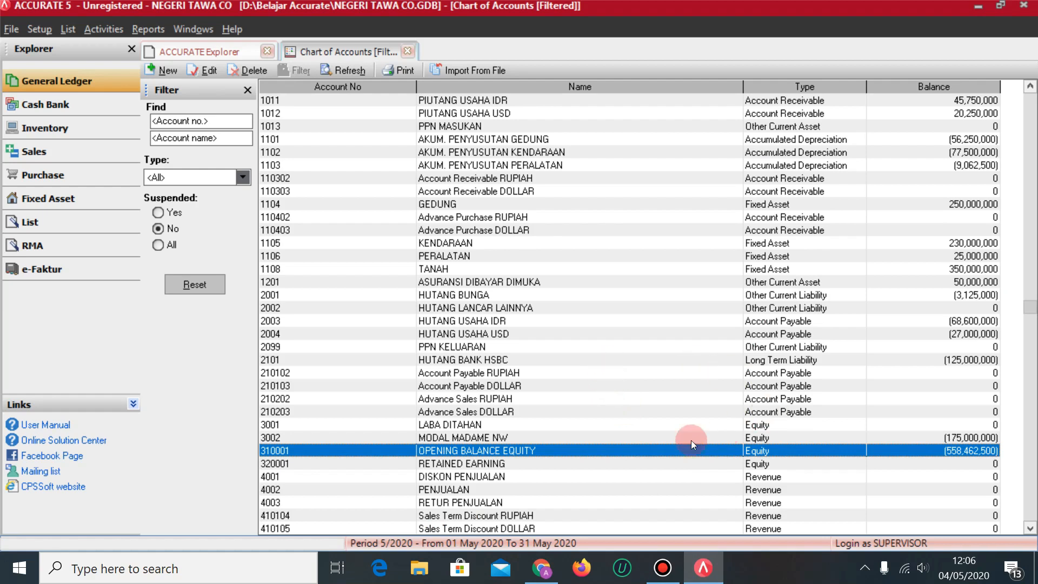
left_click(119, 82)
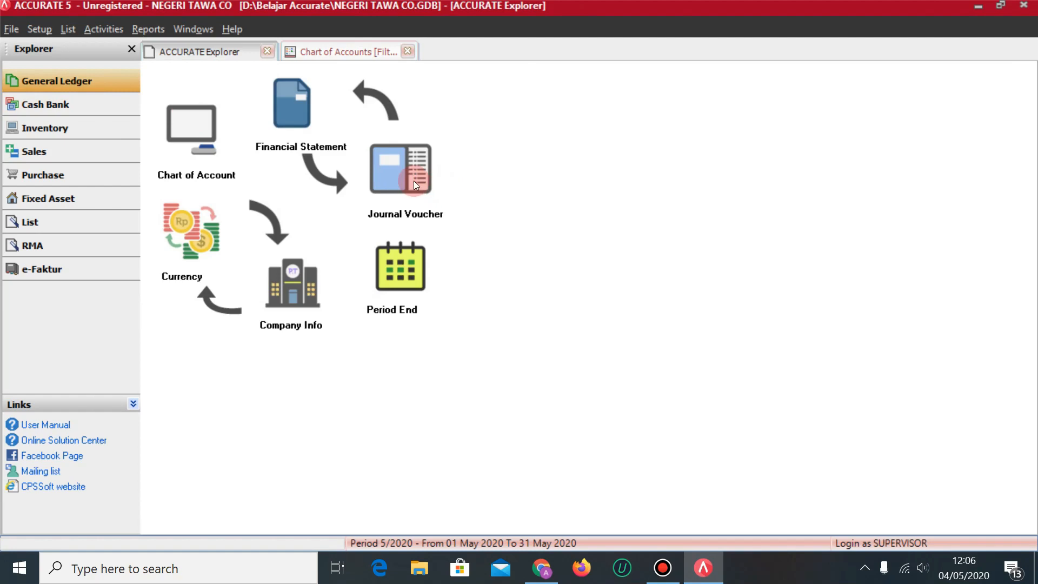
Start a journal voucher dated 31/05/2018 with description OBE RE.
left_click(413, 180)
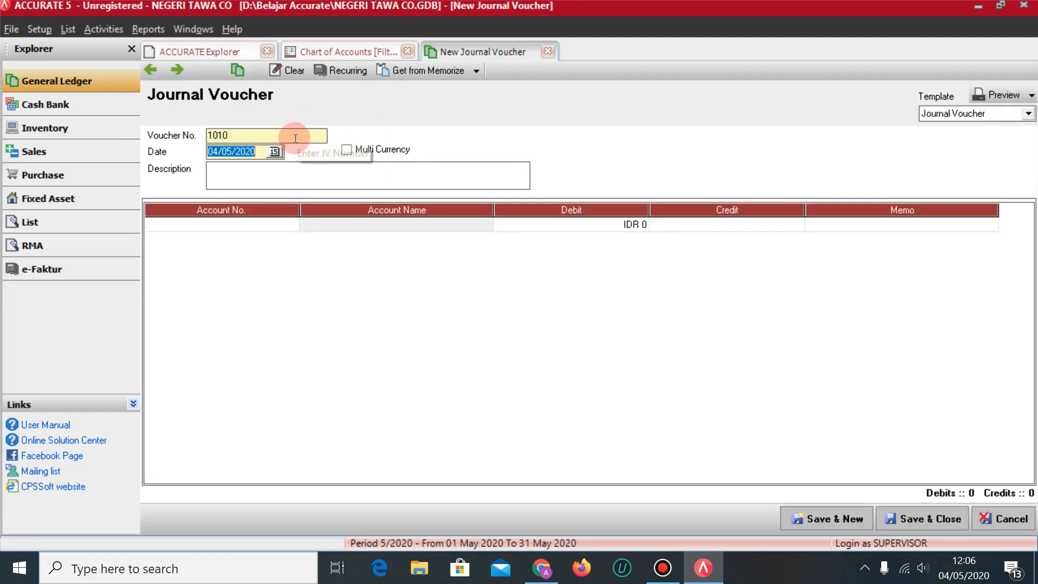
type("31/05/2018")
key("Tab")
key("Tab")
type("OBE RE")
key("Tab")
Debit OPENING BALANCE EQUITY for 558,462,500 on the first voucher line.
type("op")
key("Return")
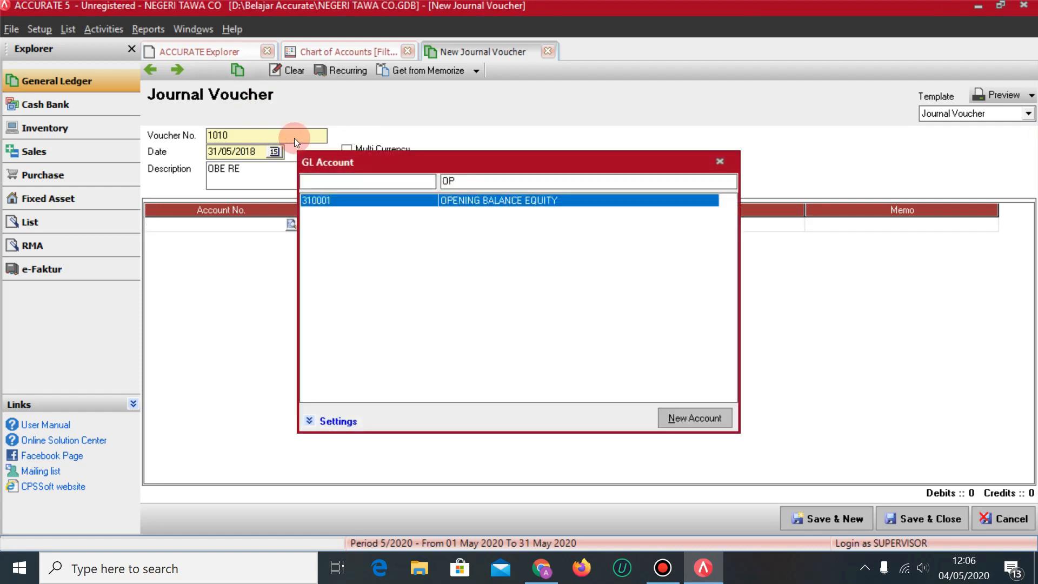
key("Return")
key("Tab")
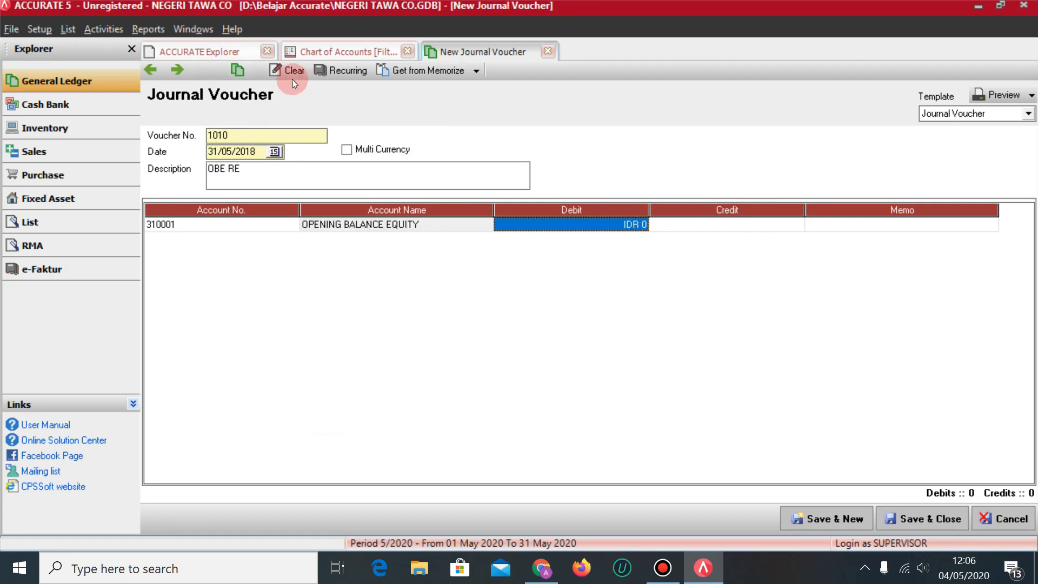
left_click(373, 51)
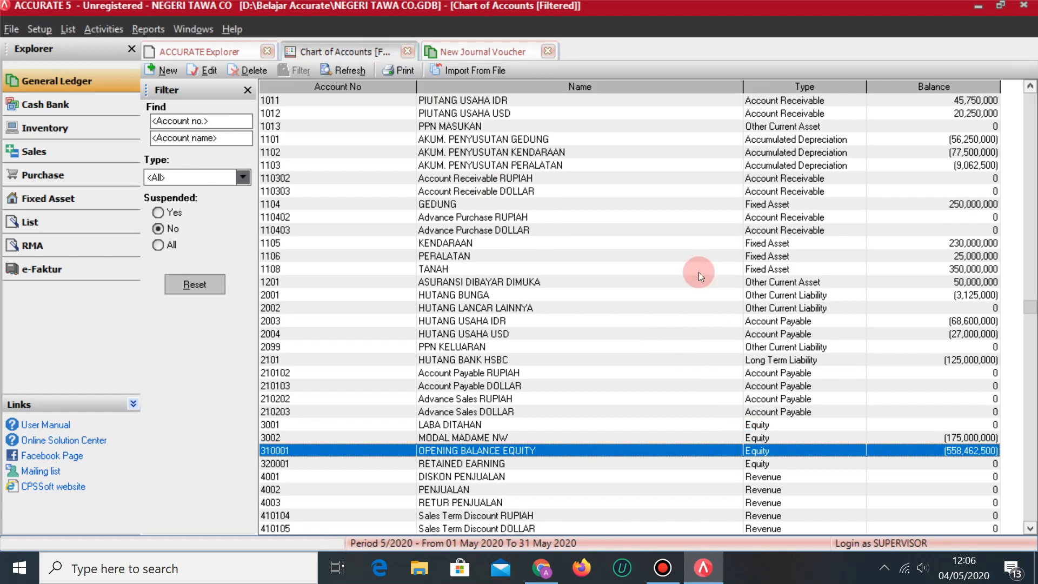
left_click(444, 50)
left_click(619, 224)
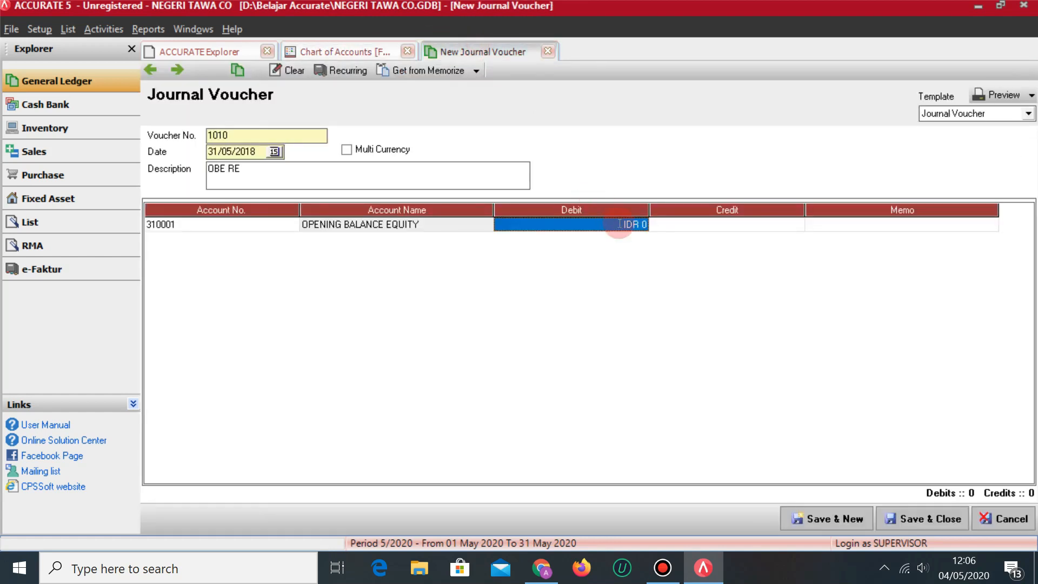
type("558462500")
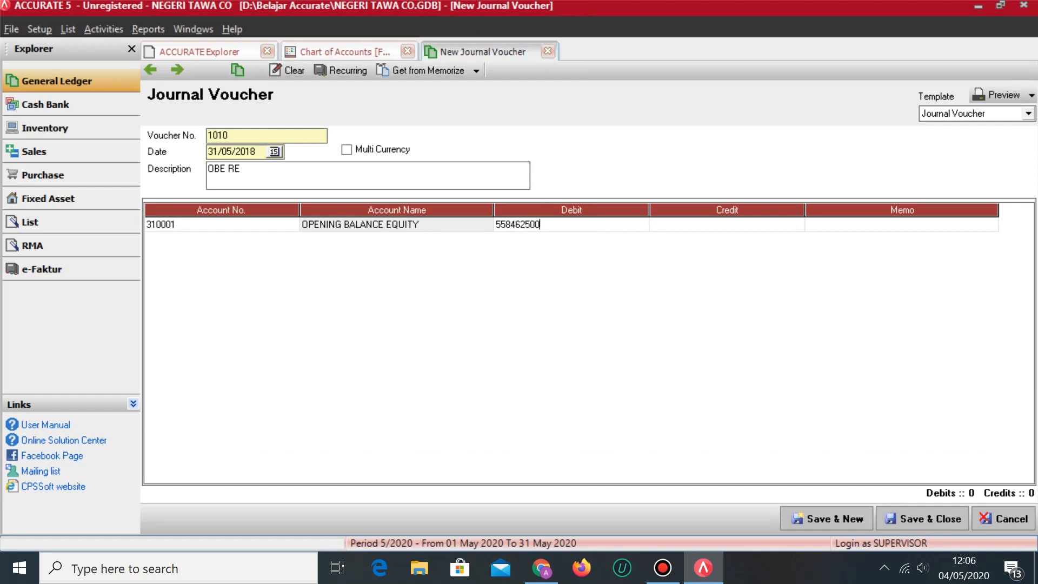
key("Tab")
key("Tab")
key("Tab")
Credit LABA DITAHAN on the second voucher line.
key("Down")
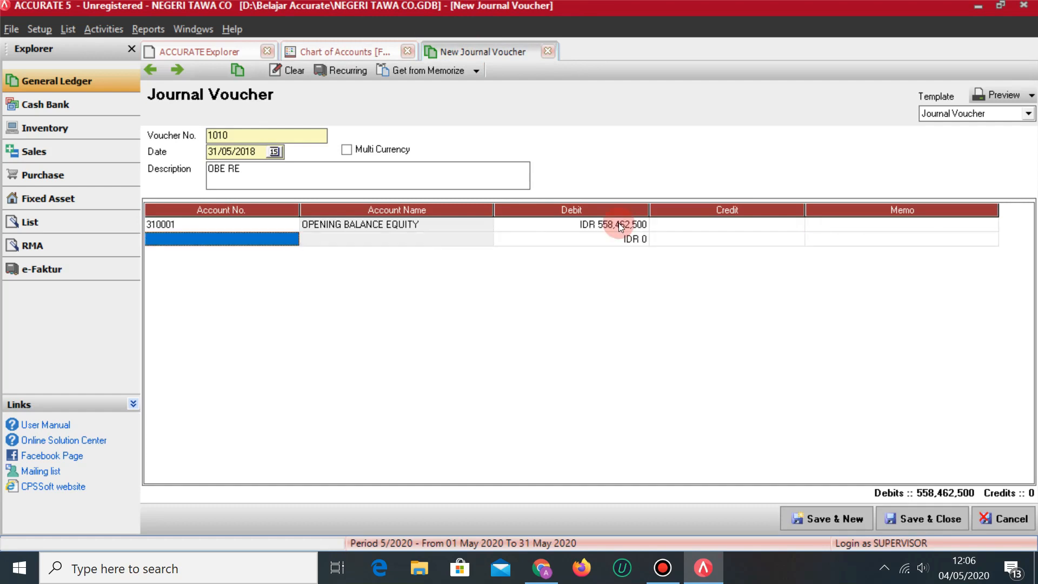
type("LABA")
key("Return")
key("Tab")
key("Tab")
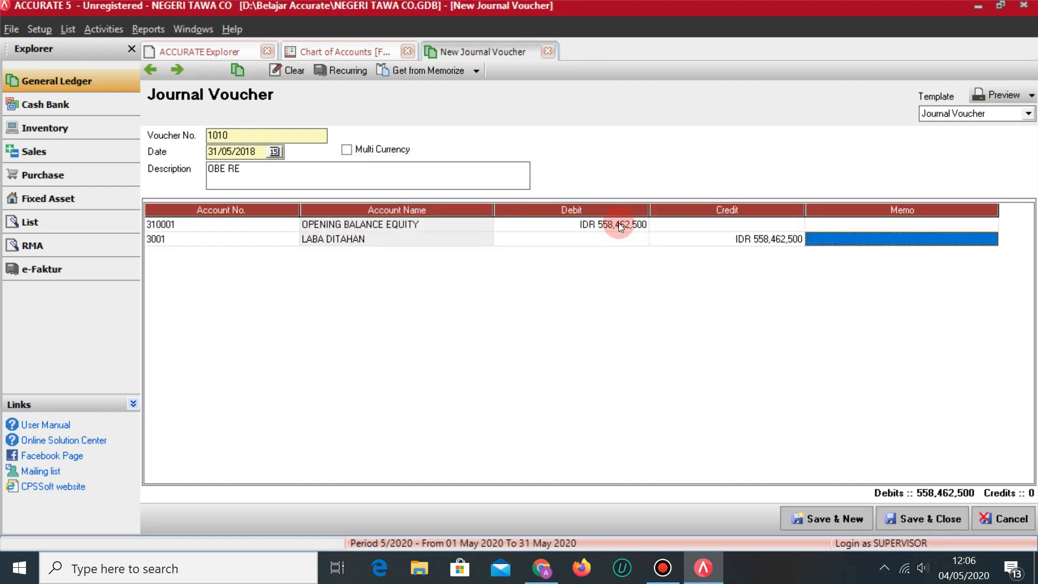
key("Tab")
key("Up")
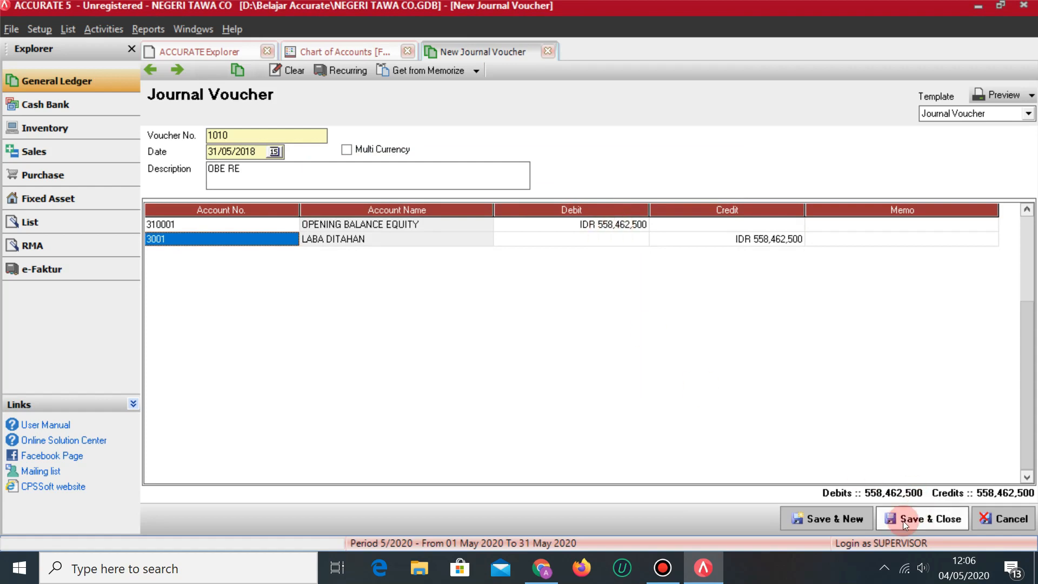
Save the voucher, refresh the balances, and return to the General Ledger explorer.
left_click(903, 521)
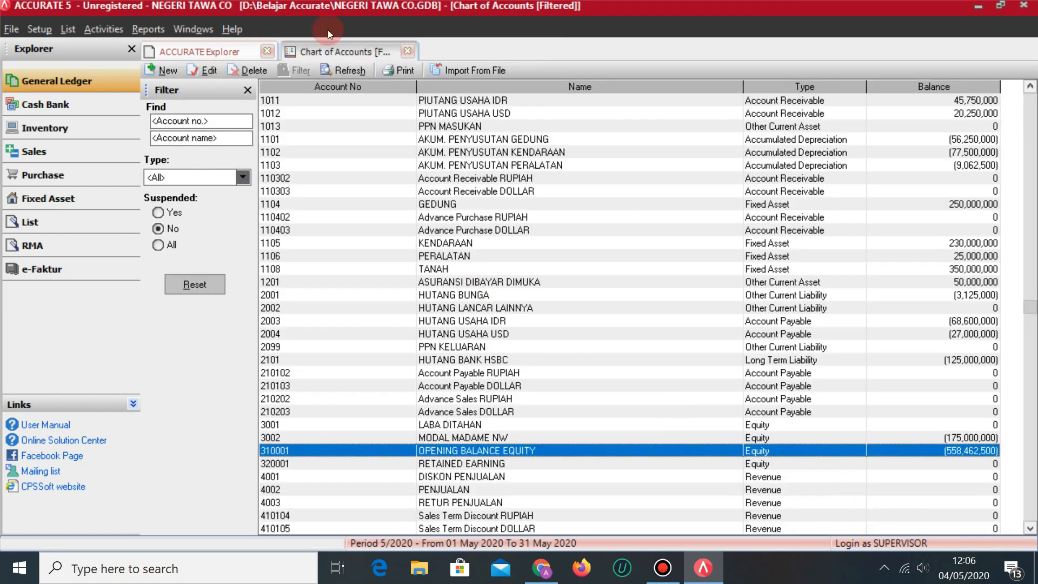
left_click(341, 71)
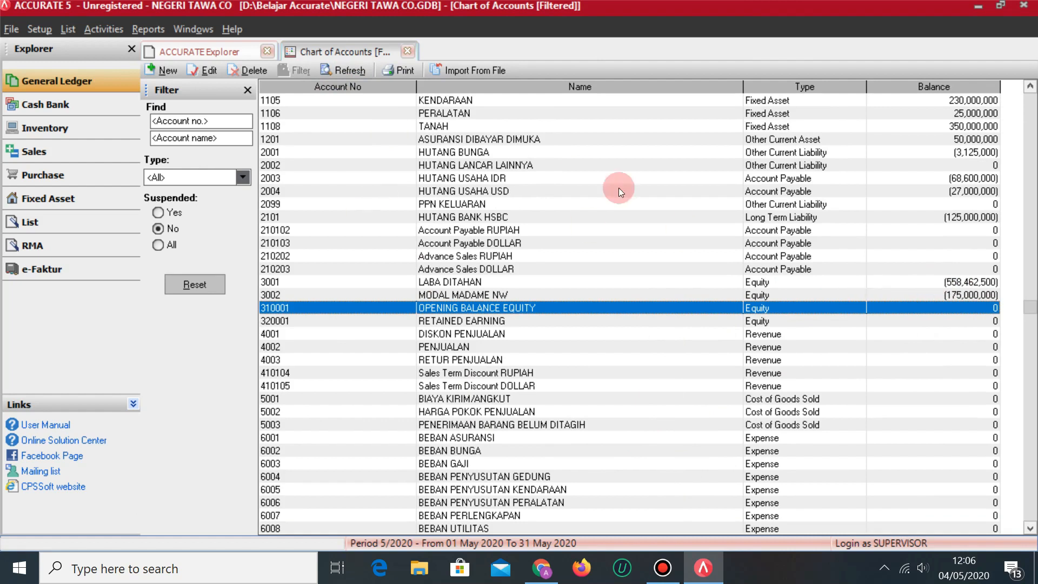
left_click(207, 55)
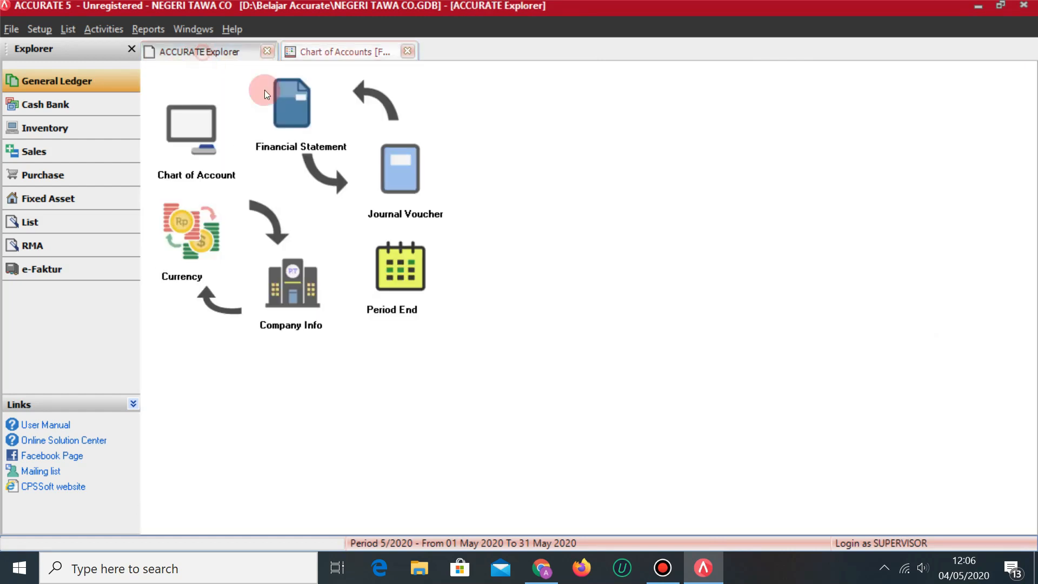